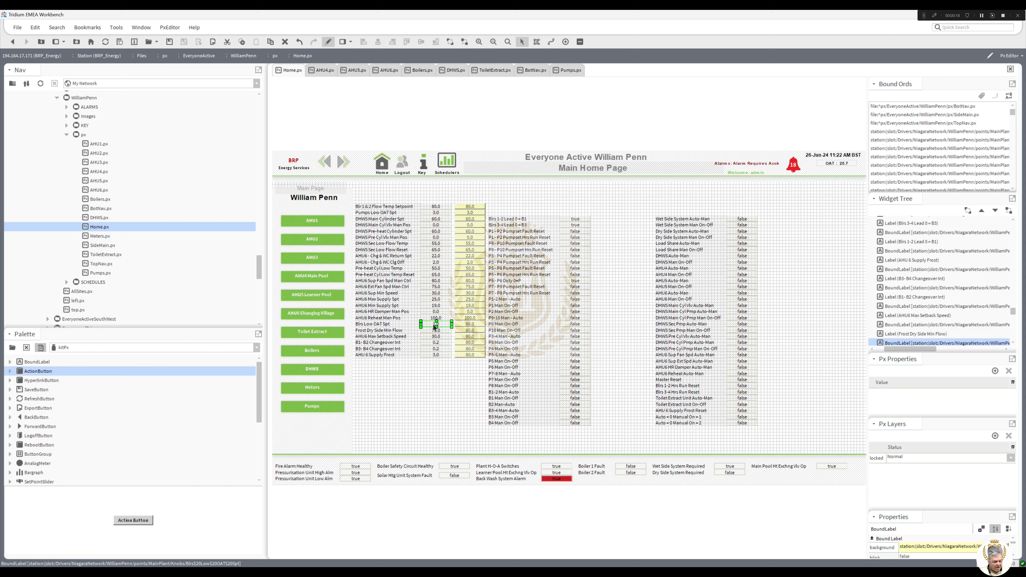
# Copy the binding ord from the Blrs Low OAT Spt value label and close its properties.
pyautogui.doubleClick(435, 326)
pyautogui.doubleClick(522, 367)
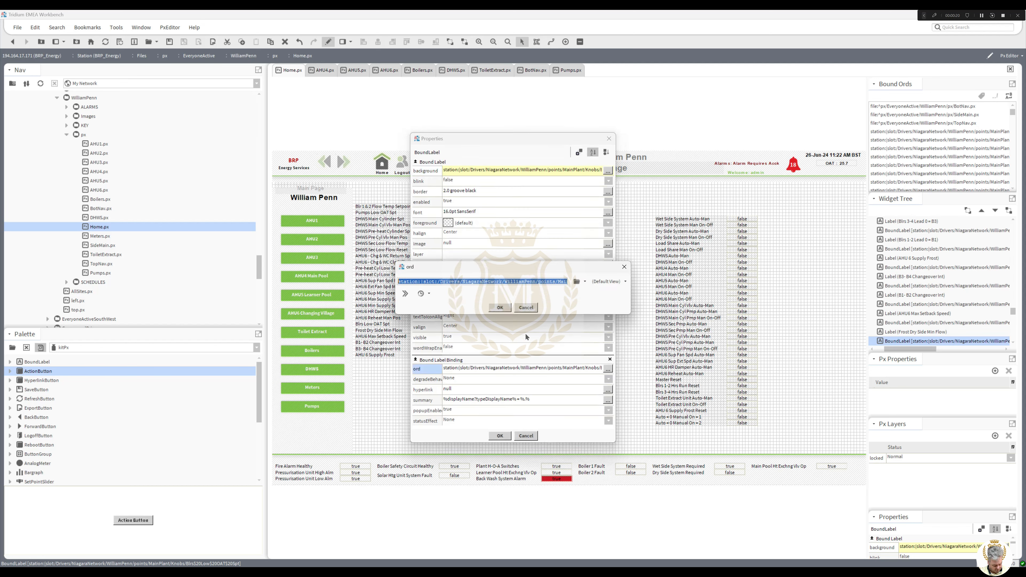
pyautogui.click(499, 307)
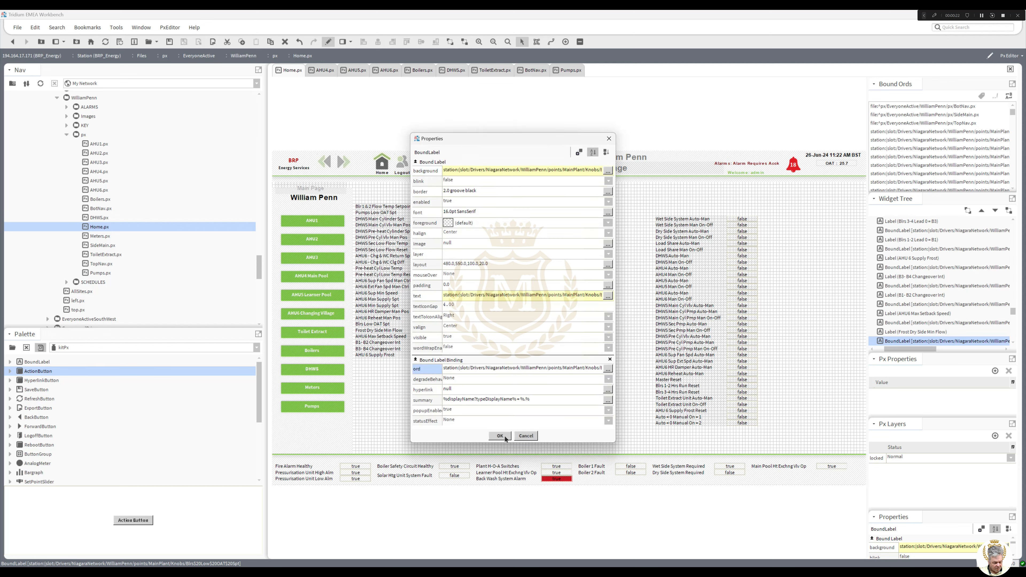
pyautogui.press('Return')
# Set the Action Binding ord of the Blrs Low OAT Spt button to the copied Knobs/Blrs$20Low$20OAT$20Spt path ending in /set.
pyautogui.doubleClick(466, 326)
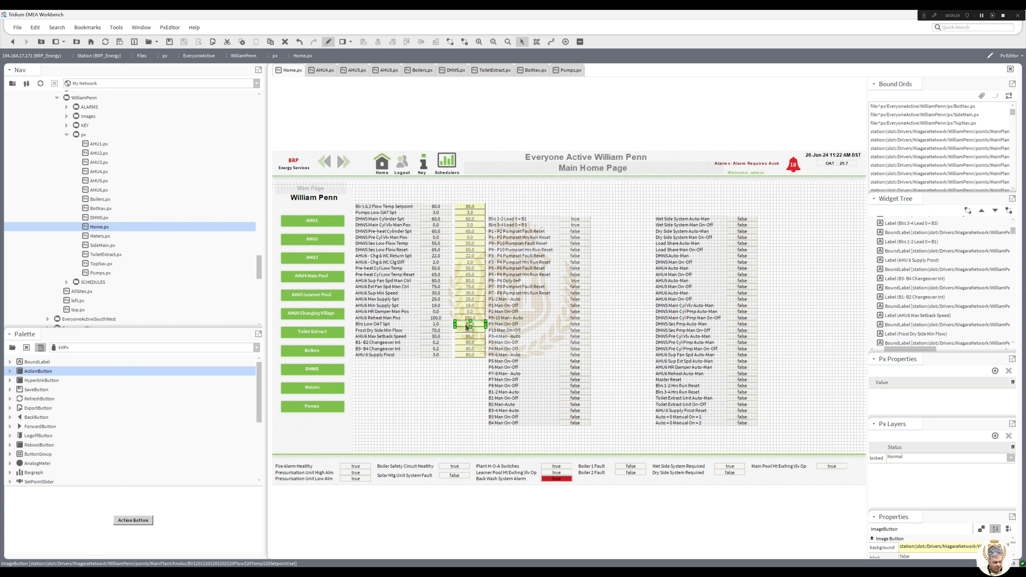
pyautogui.doubleClick(545, 365)
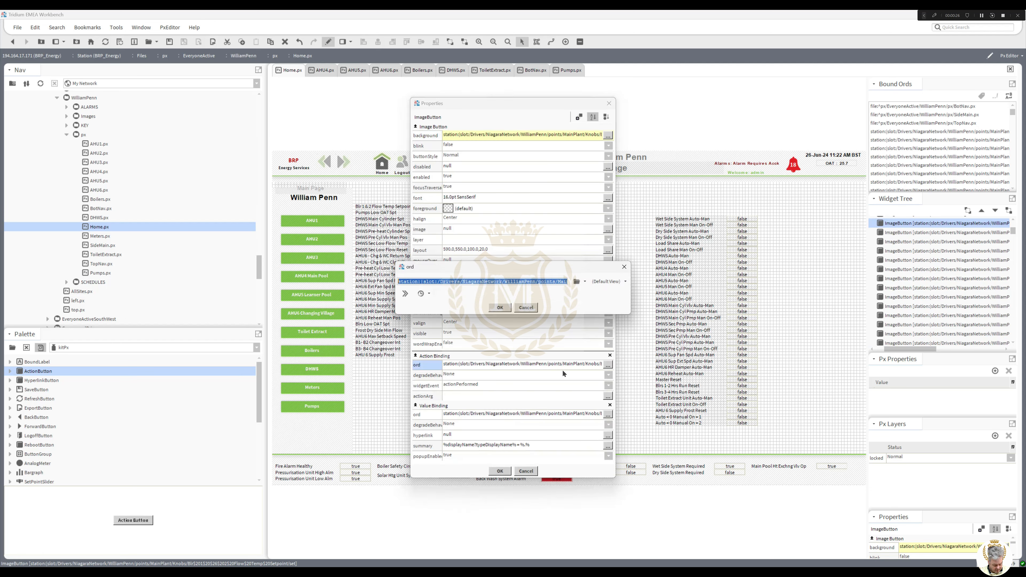
pyautogui.write('station:|slot:/Drivers/NiagaraNetwork/WilliamPenn/points/MainPlant/Knobs/Blrs$20Low$20OAT$20Spt')
pyautogui.write('/set')
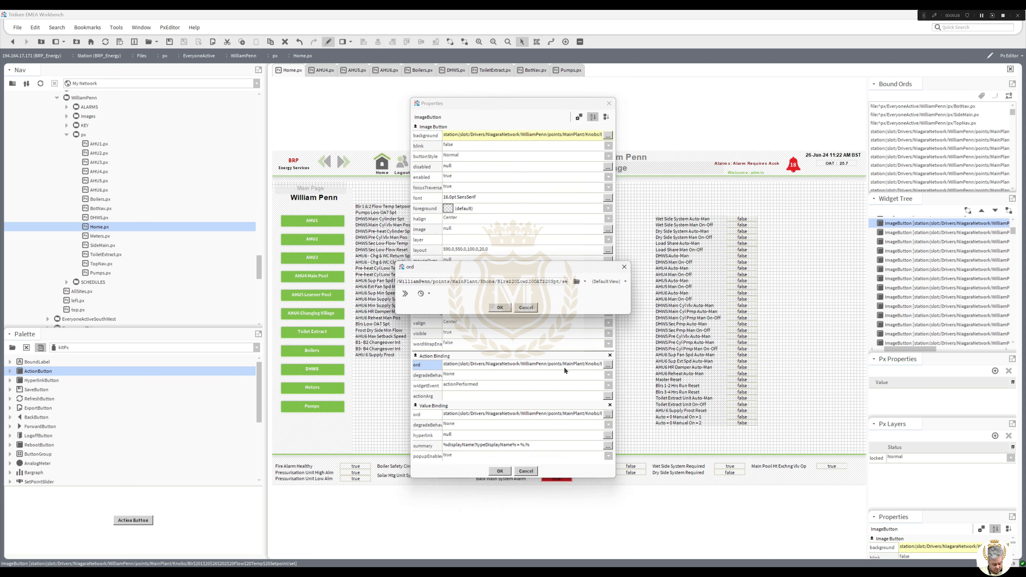
pyautogui.click(497, 308)
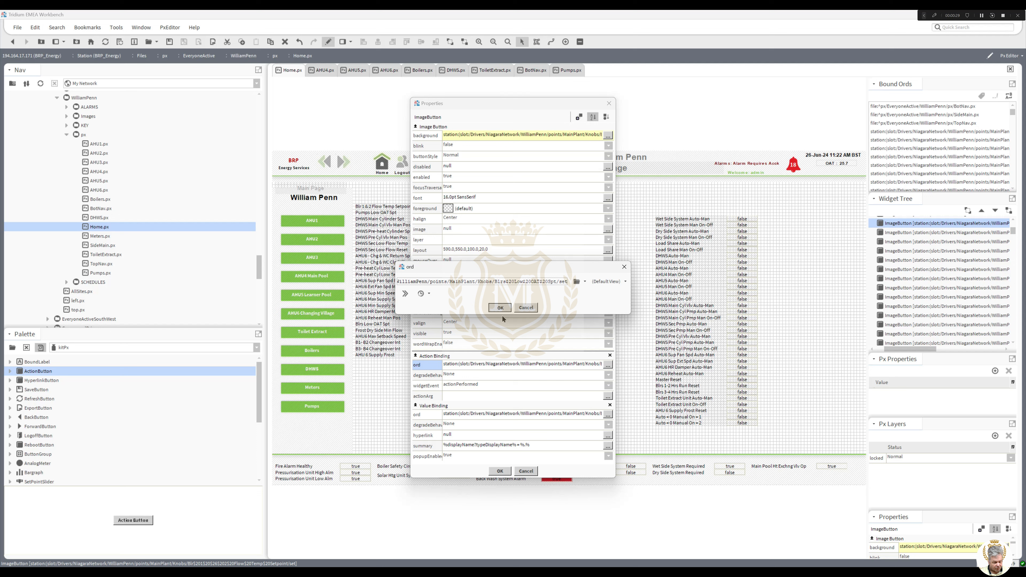
# Set the same button's Value Binding ord to the copied Blrs$20Low$20OAT$20Spt path without a suffix and apply the properties.
pyautogui.doubleClick(527, 415)
pyautogui.hotkey('ctrl', 'v')
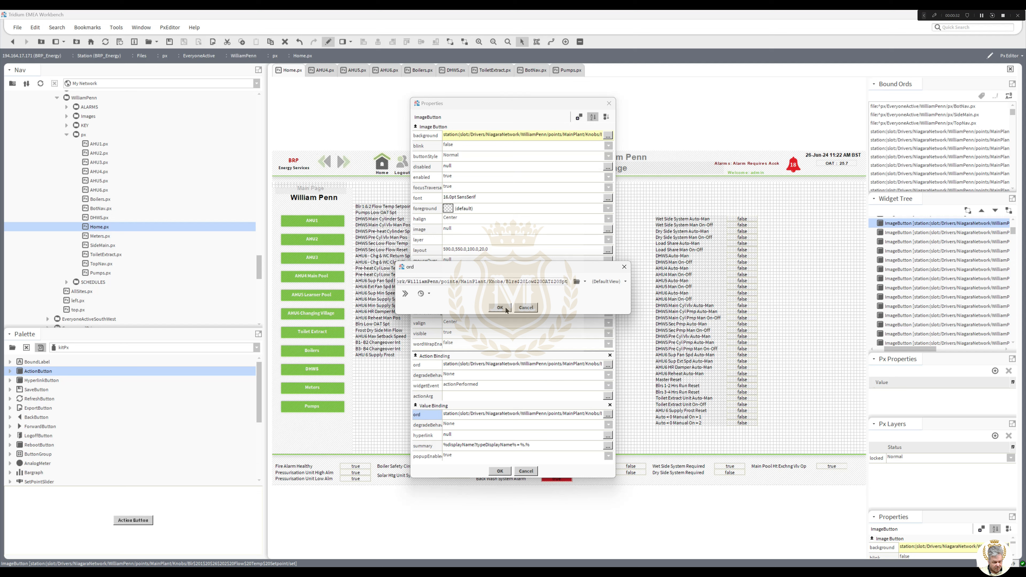
pyautogui.click(501, 308)
pyautogui.click(500, 472)
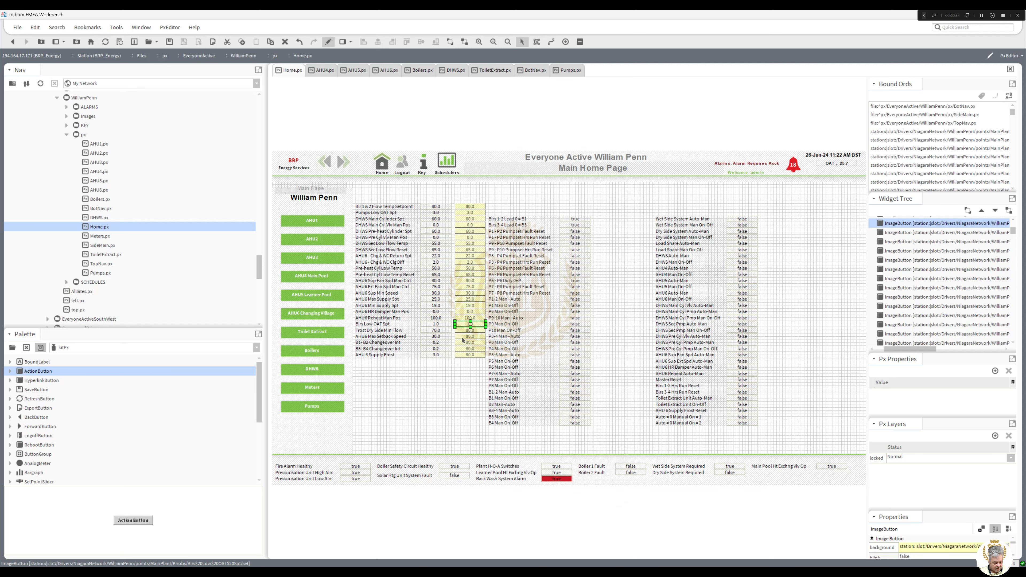
# Copy the binding ord from the Frost Dry Side Min Flow value label and close its properties.
pyautogui.doubleClick(469, 330)
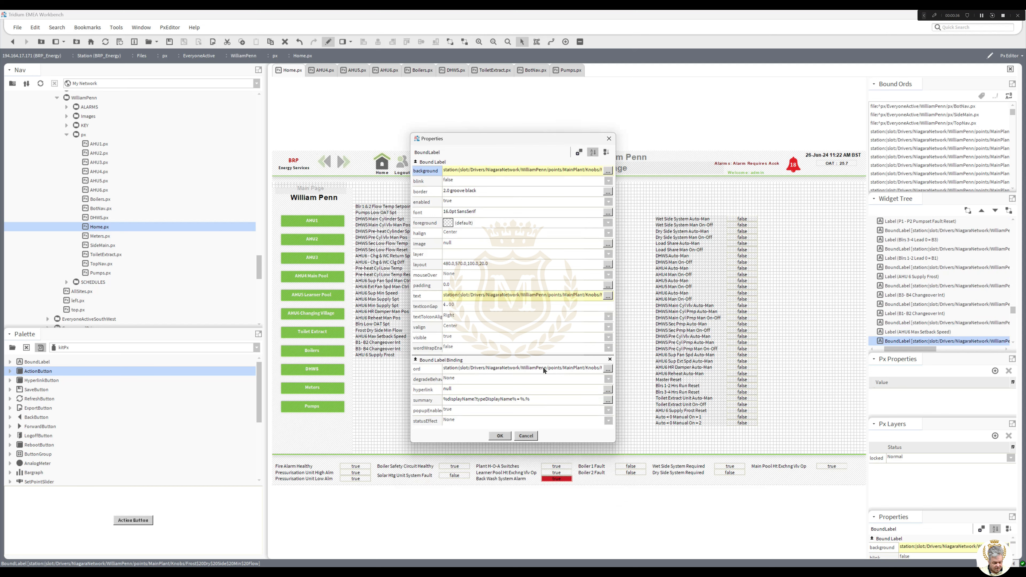
pyautogui.doubleClick(531, 367)
pyautogui.hotkey('ctrl', 'v')
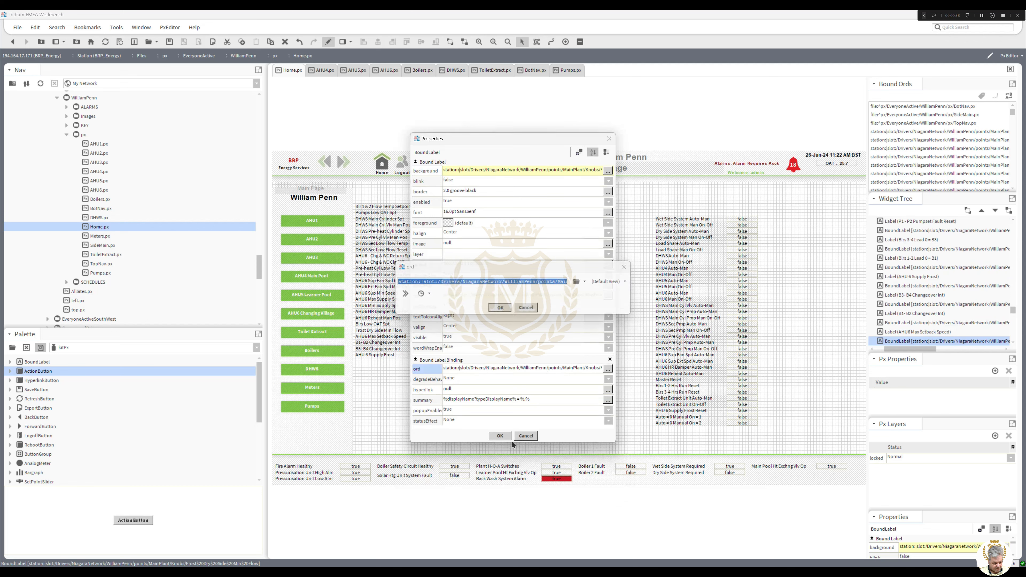
pyautogui.click(500, 307)
pyautogui.click(500, 435)
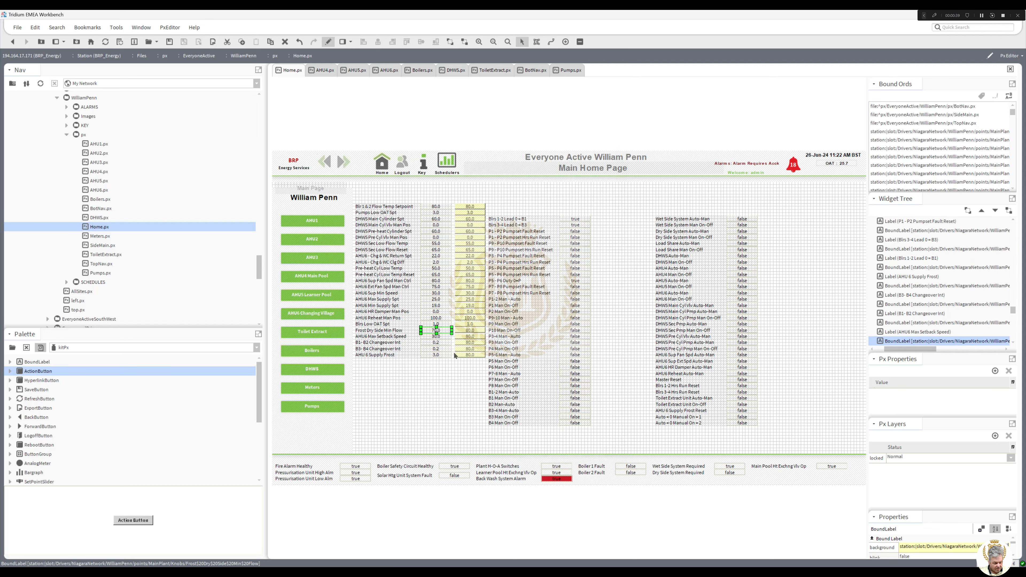
# Set the Action Binding ord of the Frost Dry Side Min Flow button to the copied Knobs/Frost$20Dry$20Side$20Min$20Flow path ending in /set.
pyautogui.doubleClick(468, 333)
pyautogui.doubleClick(559, 364)
pyautogui.hotkey('ctrl', 'v')
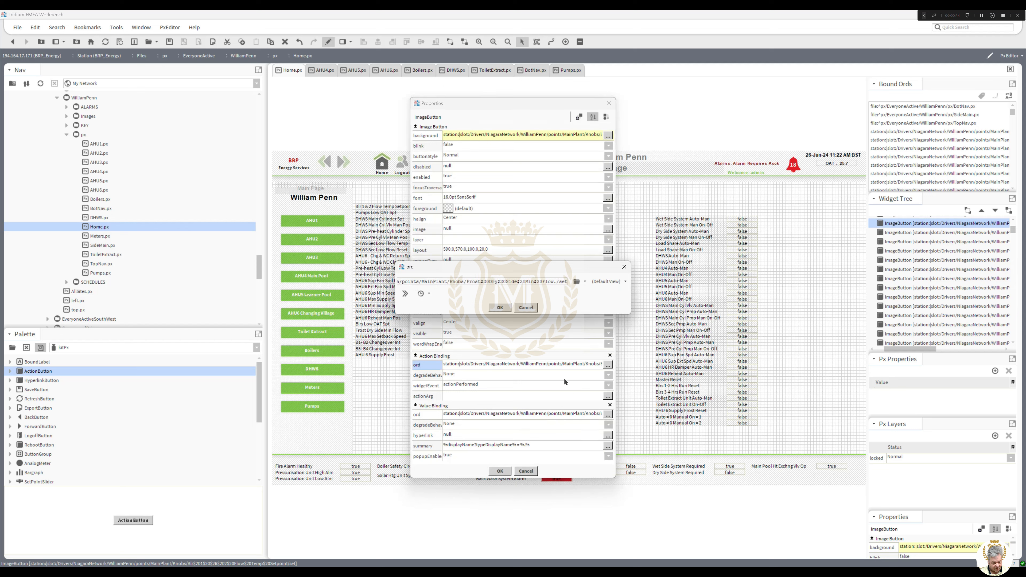
pyautogui.doubleClick(557, 280)
pyautogui.click(499, 308)
# Set the button's Value Binding ord to the plain Knobs/Frost$20Dry$20Side$20Min$20Flow path and apply the properties.
pyautogui.click(538, 413)
pyautogui.write('station:|slot:/Drivers/NiagaraNetwork/WilliamPenn/points/MainPlant/Knobs/Frost$20Dry$20Side$20Min$20Flow')
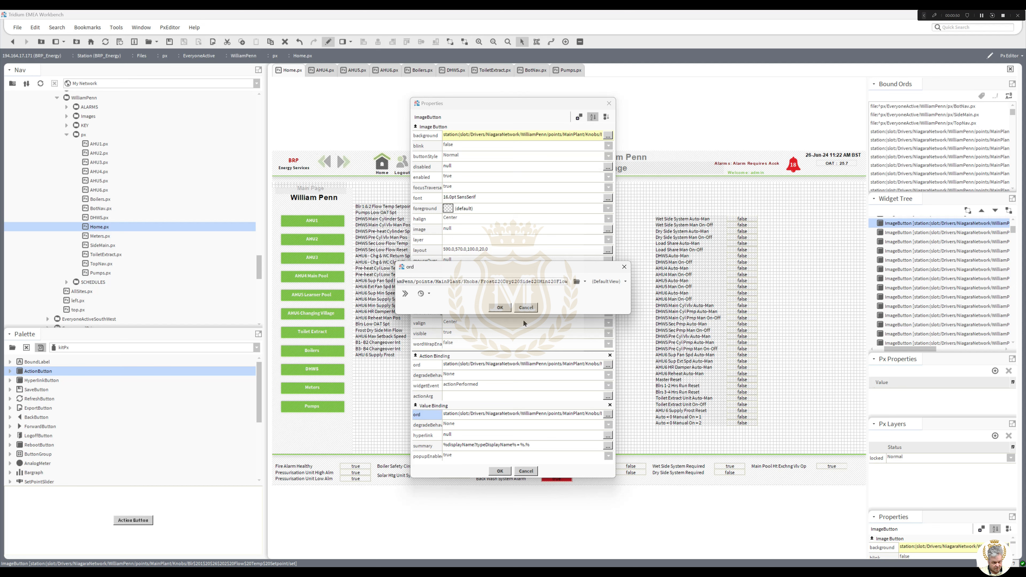
pyautogui.click(500, 308)
pyautogui.click(499, 471)
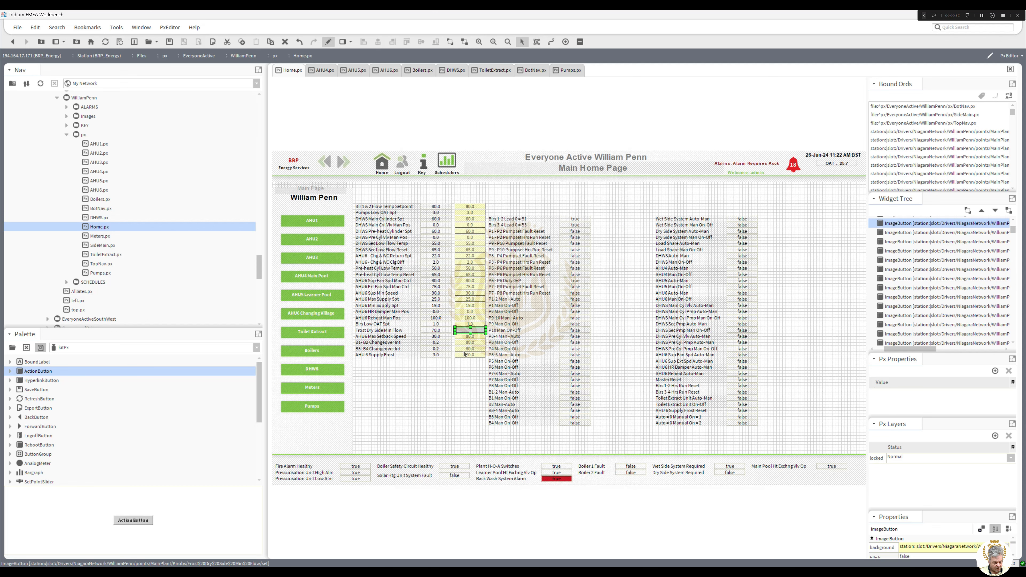
# Copy the binding ord from the AHU6 Max Setback Speed value label and close its properties.
pyautogui.doubleClick(436, 337)
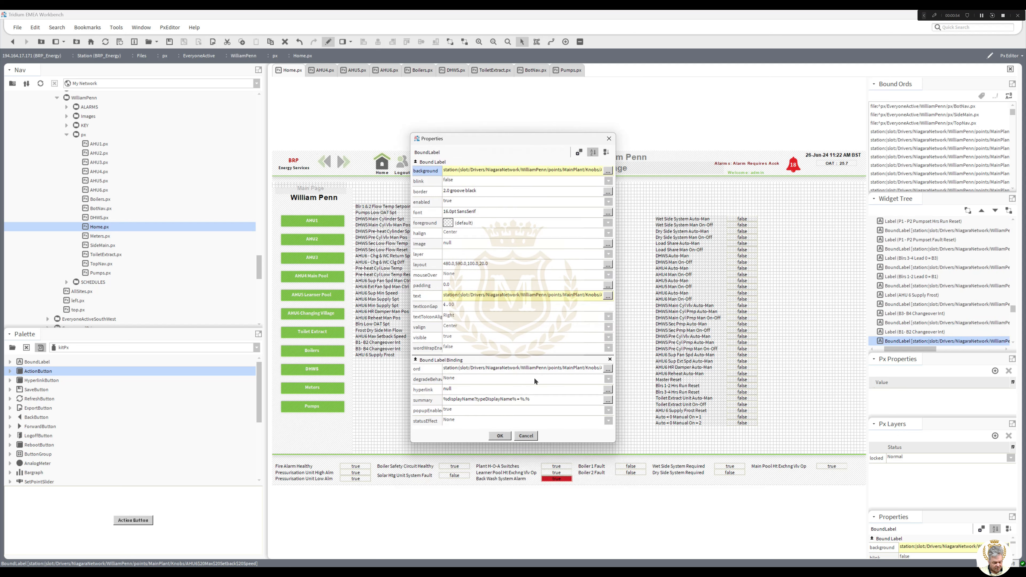
pyautogui.click(538, 368)
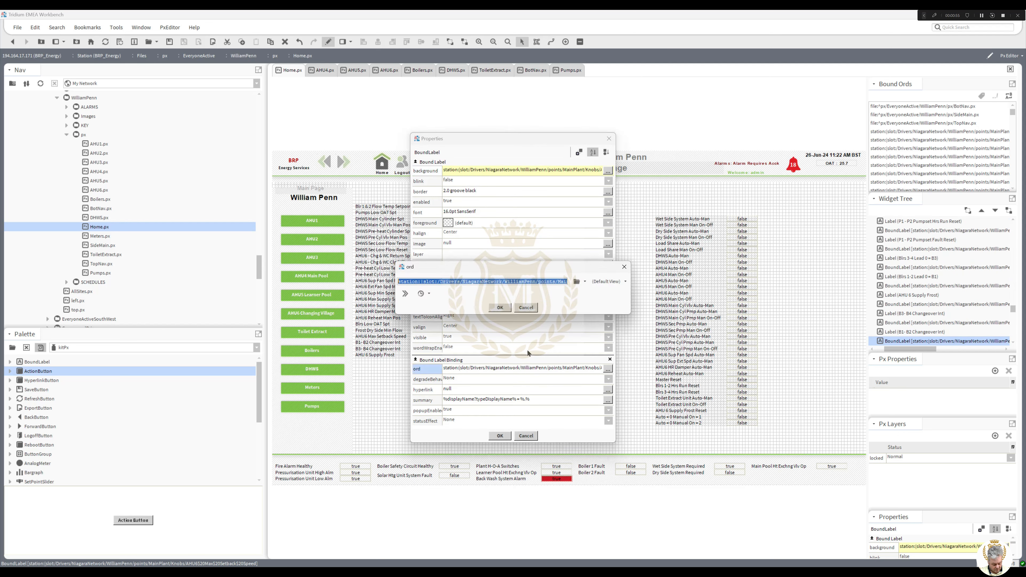
pyautogui.click(503, 310)
pyautogui.click(500, 436)
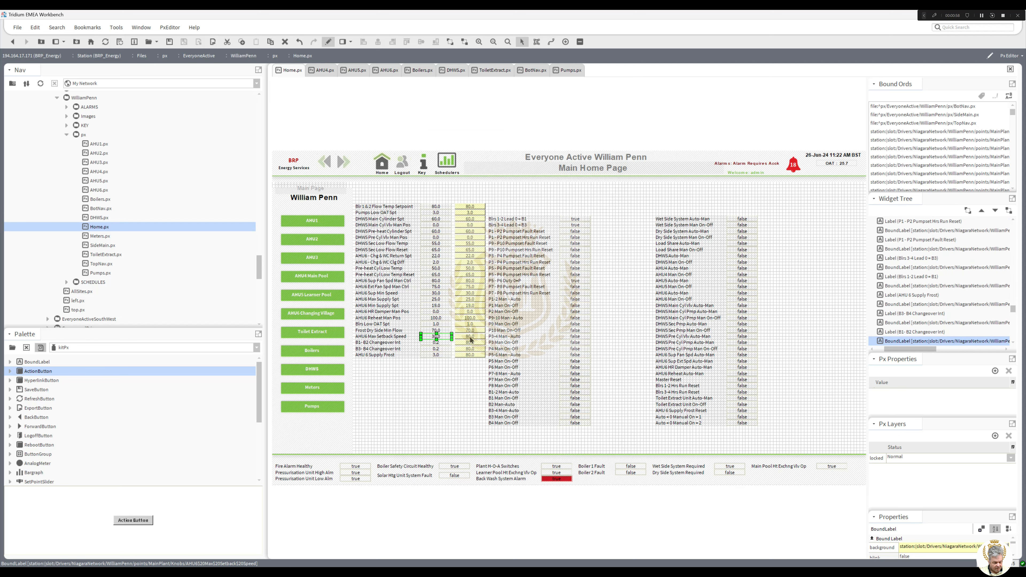
# Set the Action Binding ord of the AHU6 Max Setback Speed button to the copied Knobs/AHU6$20Max$20Setback$20Speed path ending in /set.
pyautogui.doubleClick(470, 340)
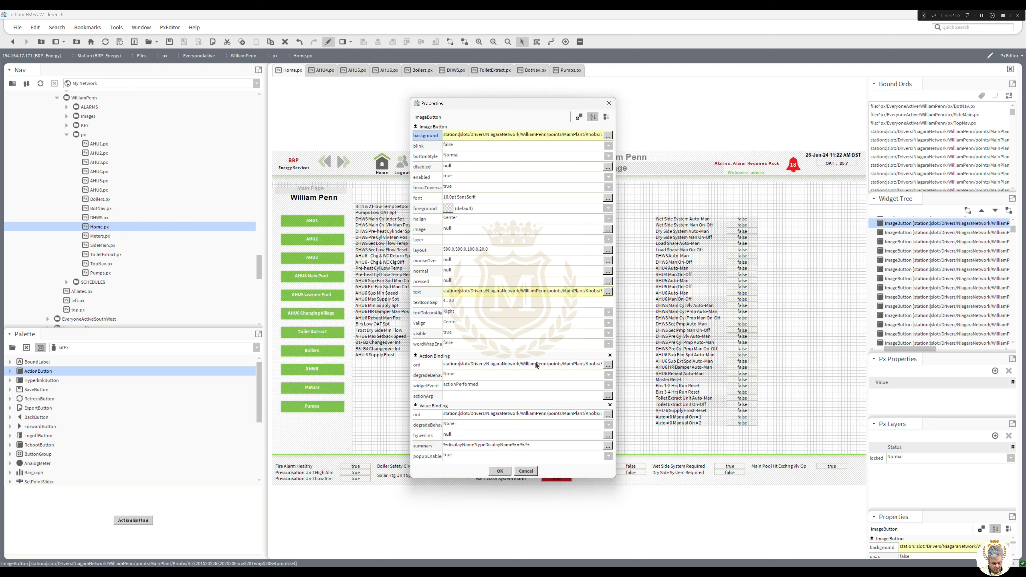
pyautogui.click(536, 365)
pyautogui.hotkey('ctrl', 'v')
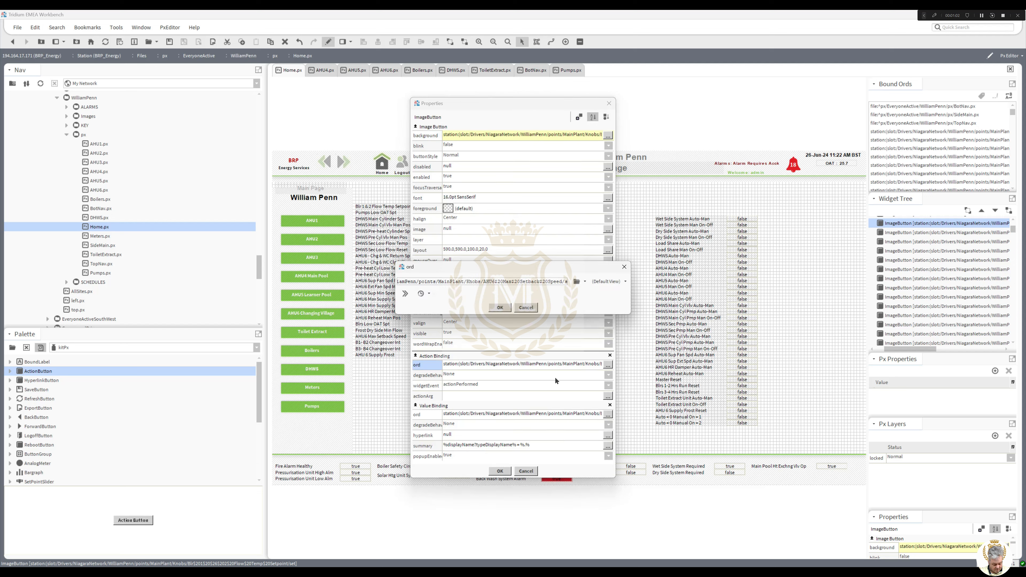
pyautogui.press('Return')
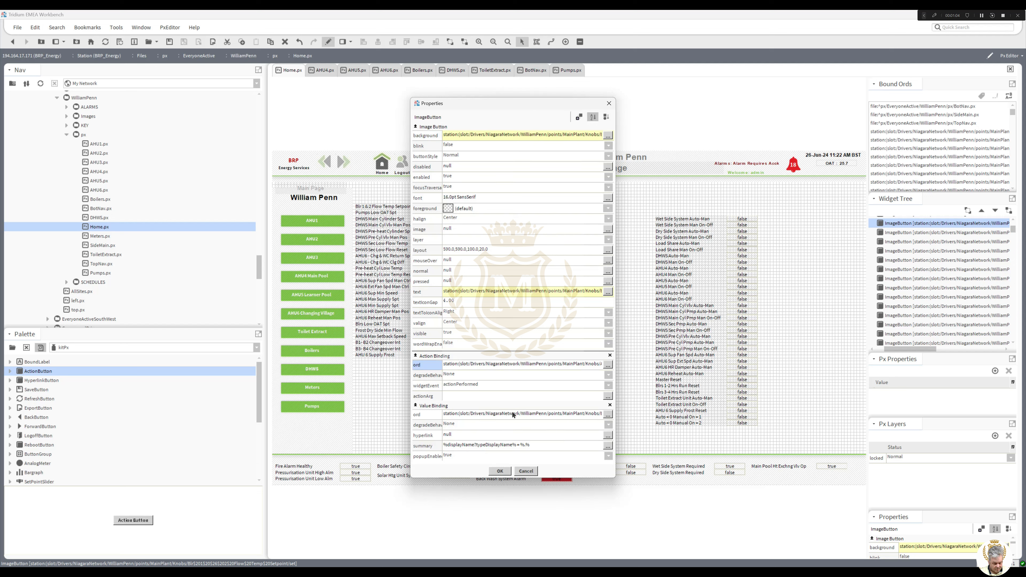
# Set the button's Value Binding ord to the plain Knobs/AHU6$20Max$20Setback$20Speed path and apply the properties.
pyautogui.click(521, 414)
pyautogui.write('station:|slot:/Drivers/NiagaraNetwork/WilliamPenn/points/MainPlant/Knobs/AHU6$20Max$20Setback$20Speed')
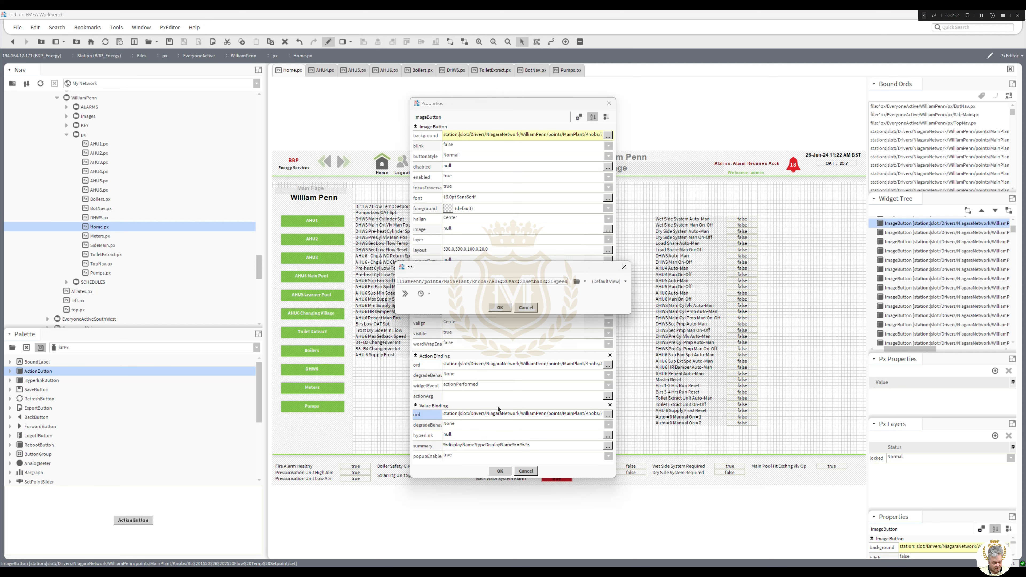
pyautogui.press('Return')
pyautogui.click(500, 471)
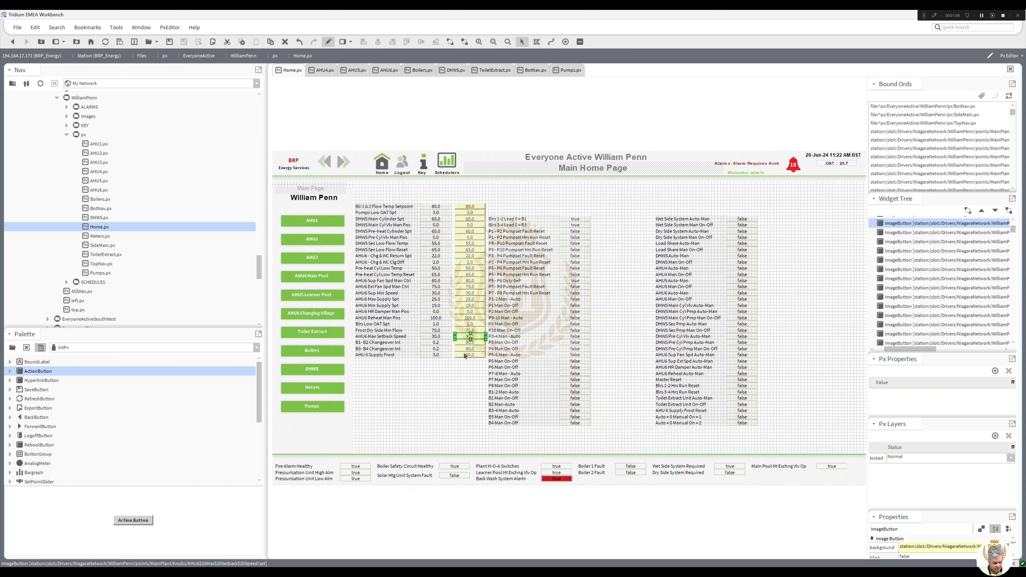
# Copy the binding ord from the B1-B2 Changeover Int value label and close its properties.
pyautogui.doubleClick(436, 343)
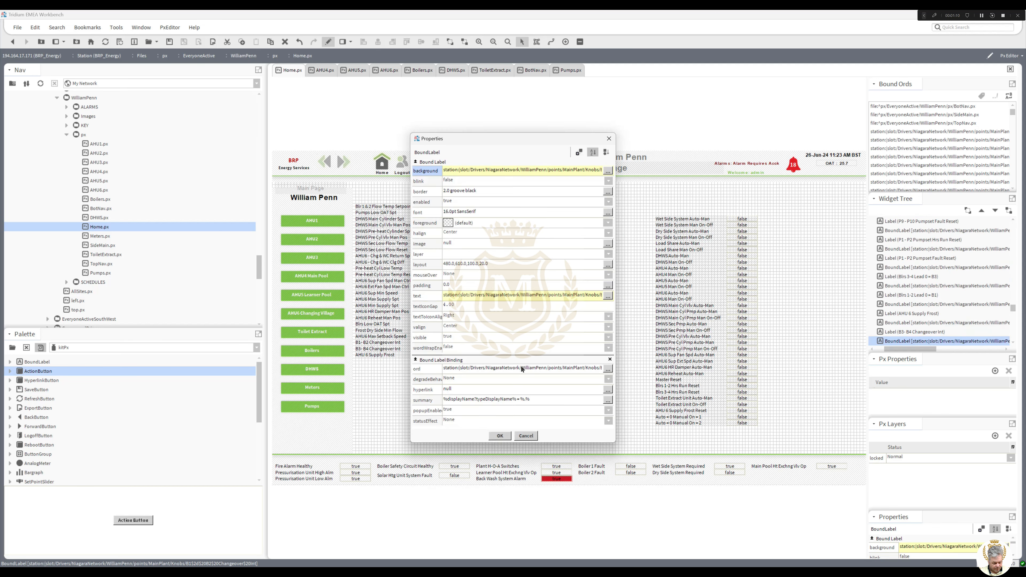
pyautogui.click(524, 368)
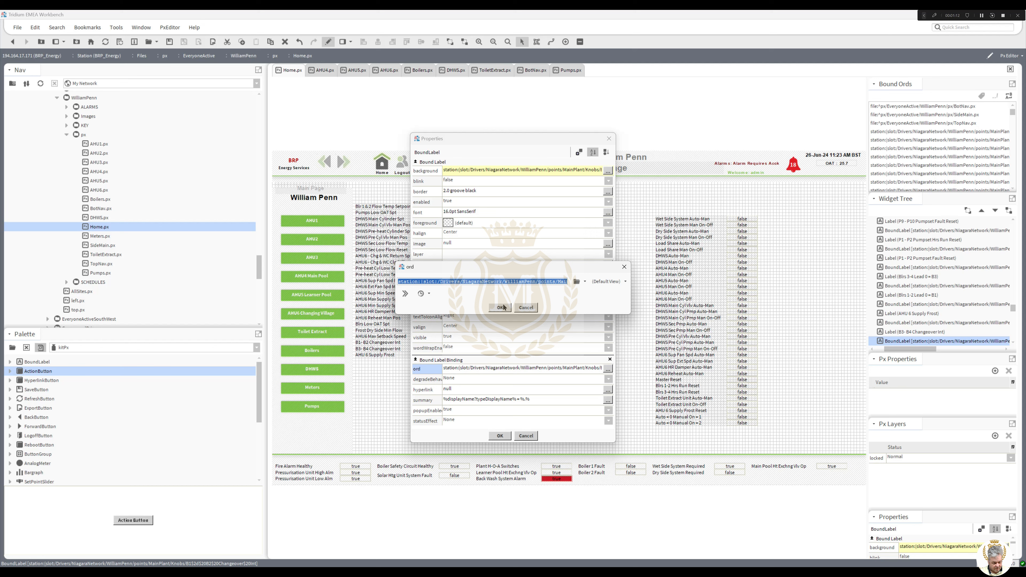
pyautogui.click(501, 308)
pyautogui.click(500, 436)
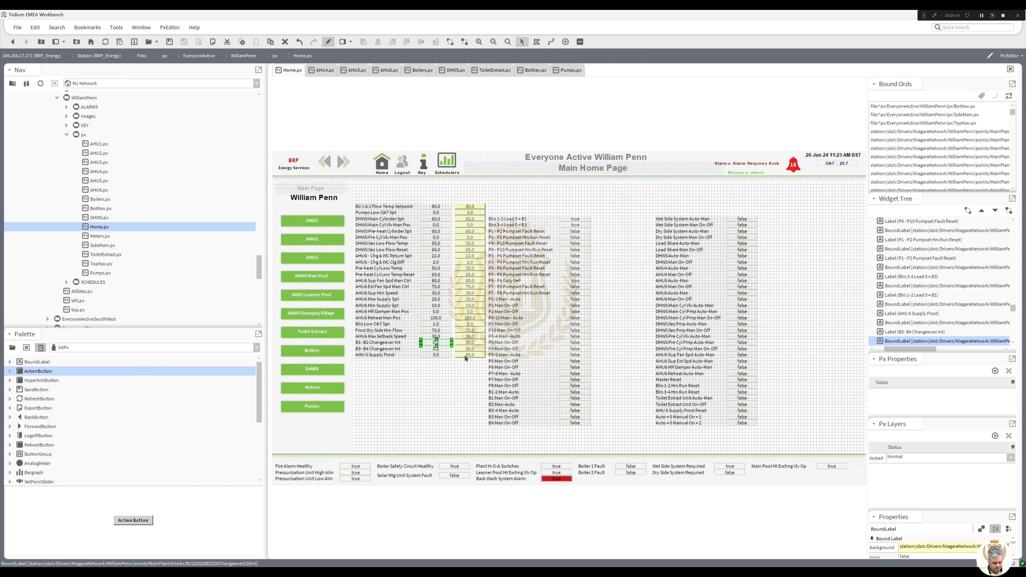
# Set the Action Binding ord of the B1-B2 Changeover Int button to the copied point path ending in /set.
pyautogui.doubleClick(469, 345)
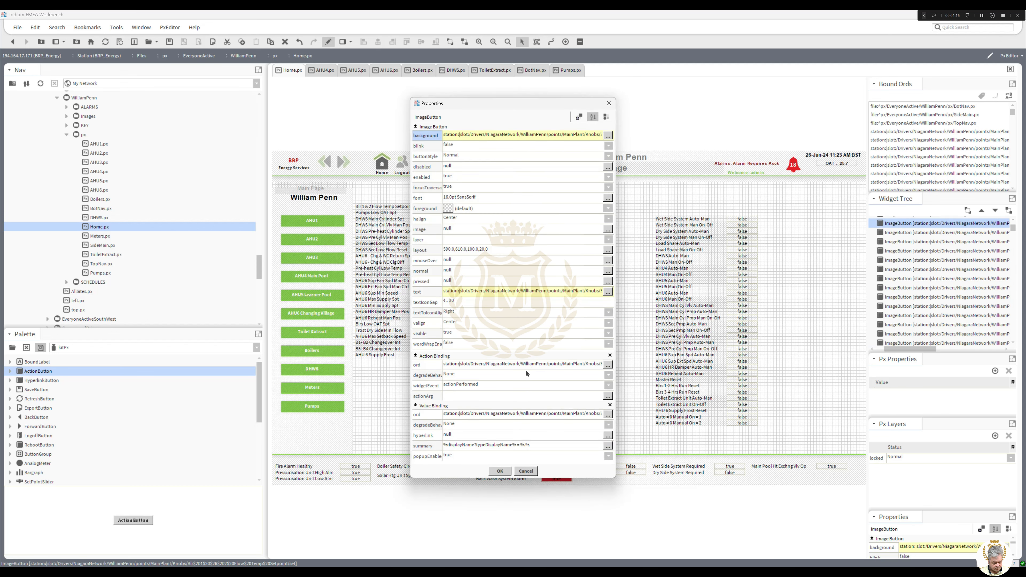
pyautogui.click(530, 365)
pyautogui.press('End')
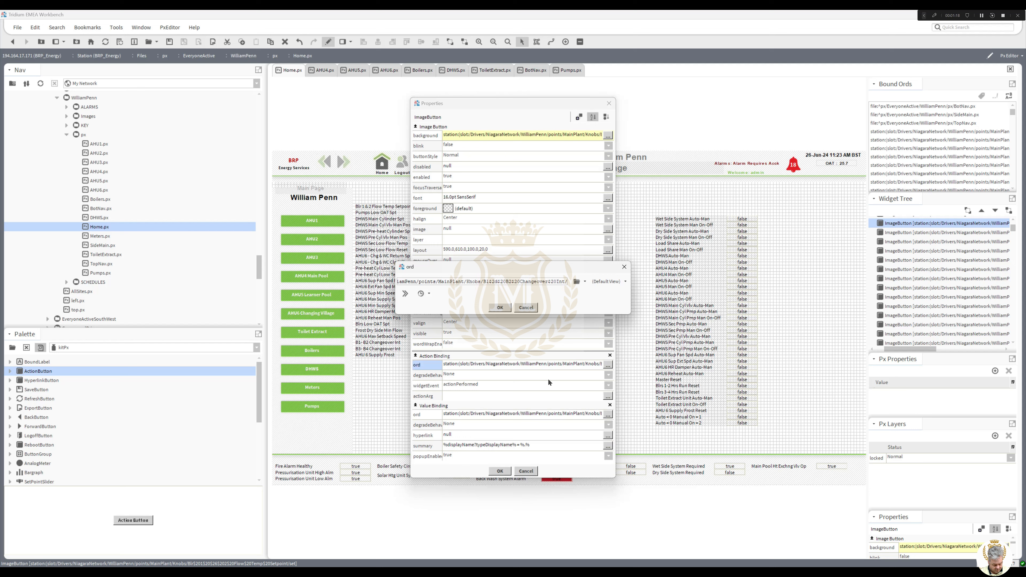
pyautogui.write('set')
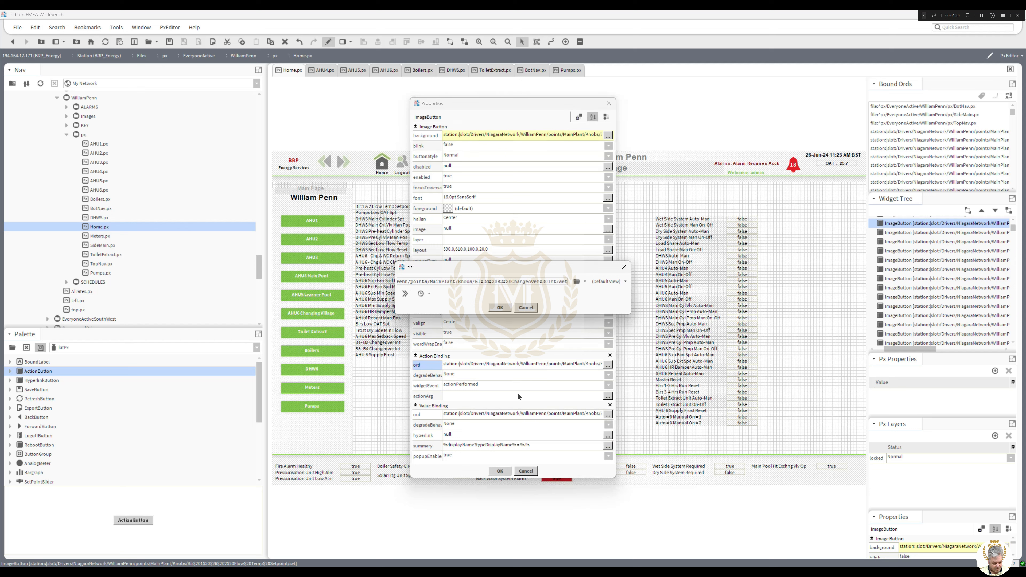
pyautogui.click(499, 307)
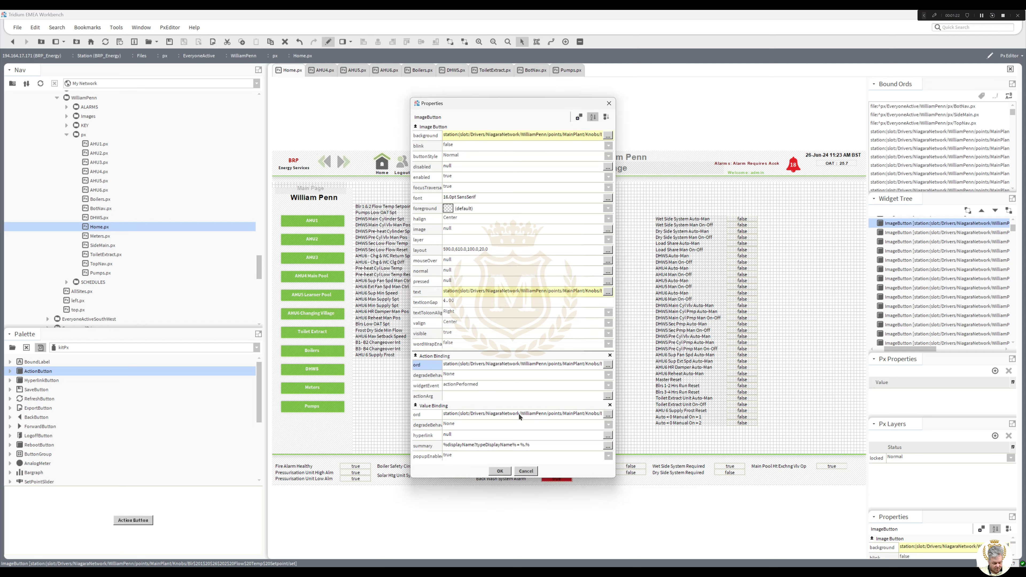
# Set the B1-B2 Changeover Int button's Value Binding ord to the copied point path without a suffix and apply the properties.
pyautogui.click(520, 417)
pyautogui.click(500, 307)
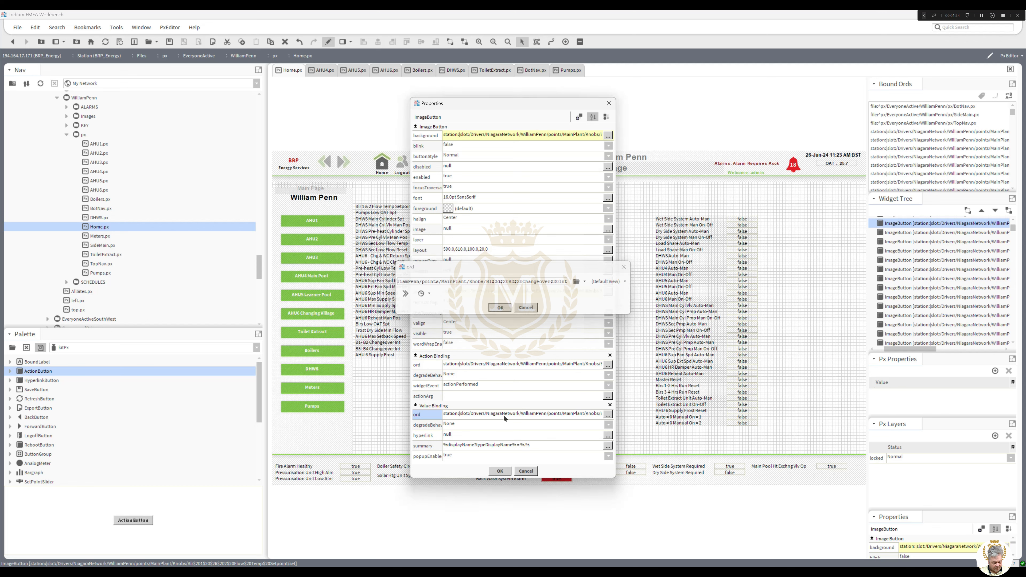
pyautogui.click(500, 471)
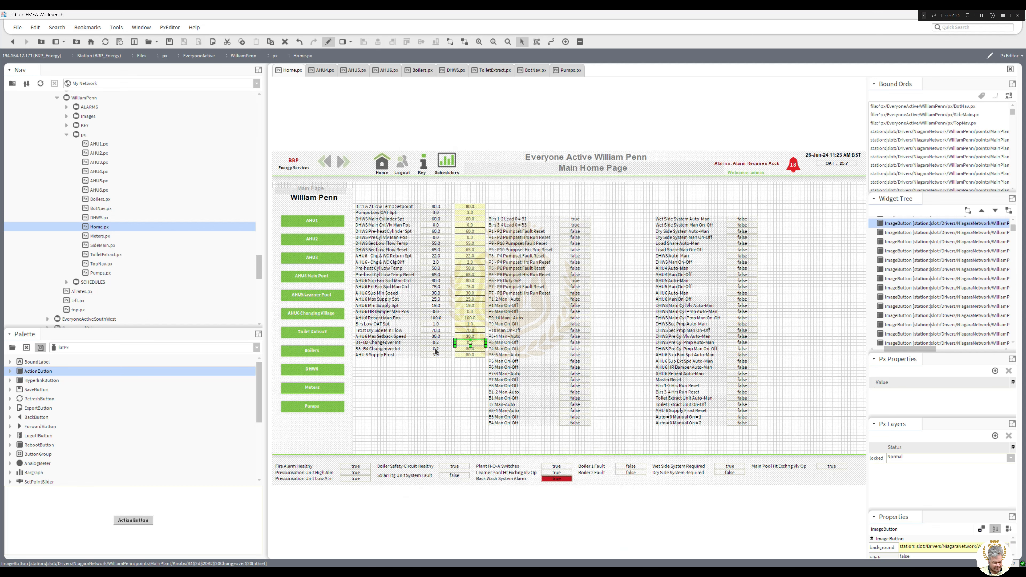
# Copy the binding ord from the B3-B4 Changeover Int value label and close its properties.
pyautogui.doubleClick(435, 349)
pyautogui.click(518, 370)
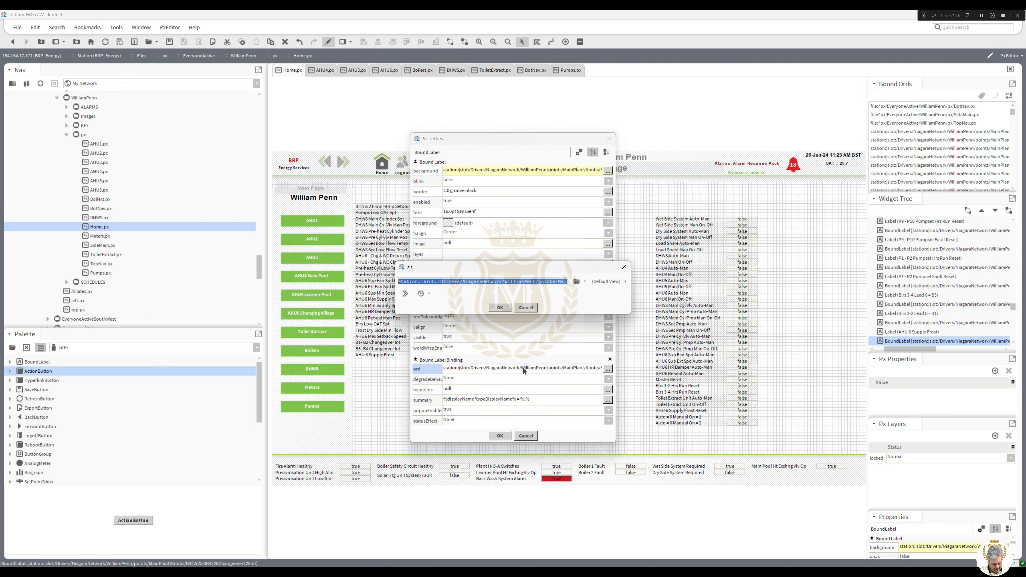
pyautogui.click(499, 307)
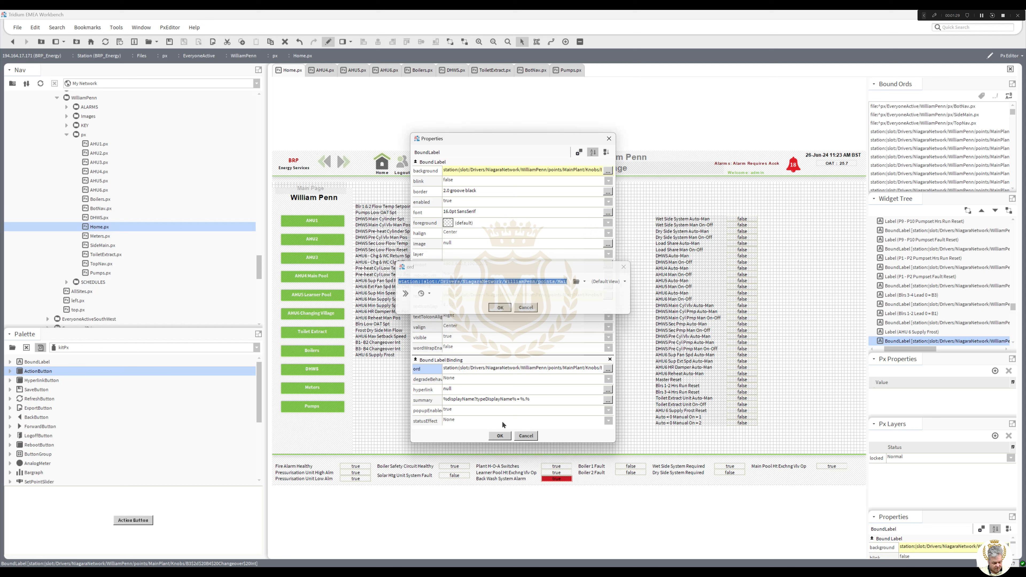
pyautogui.click(501, 435)
pyautogui.doubleClick(470, 343)
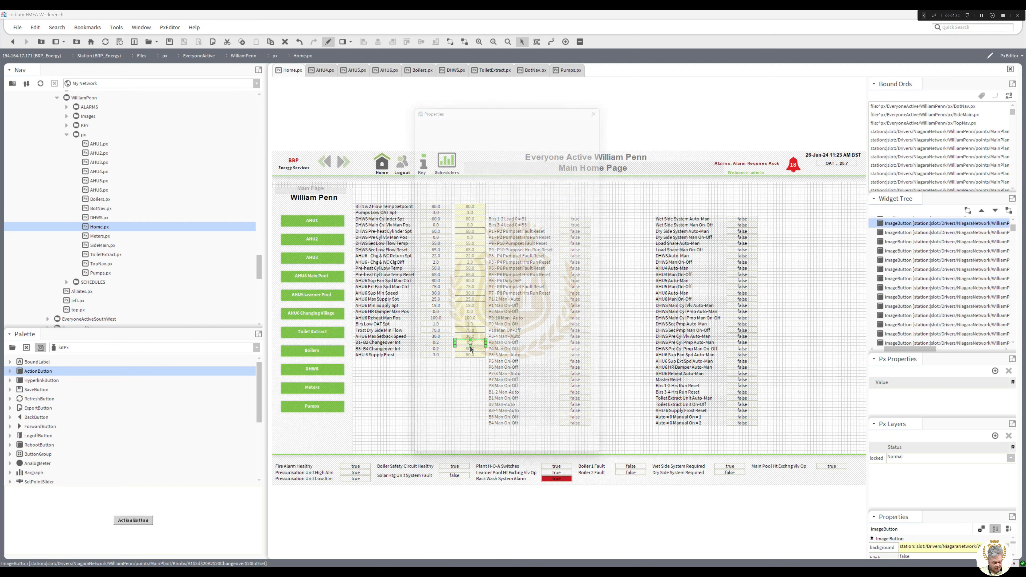
pyautogui.click(524, 473)
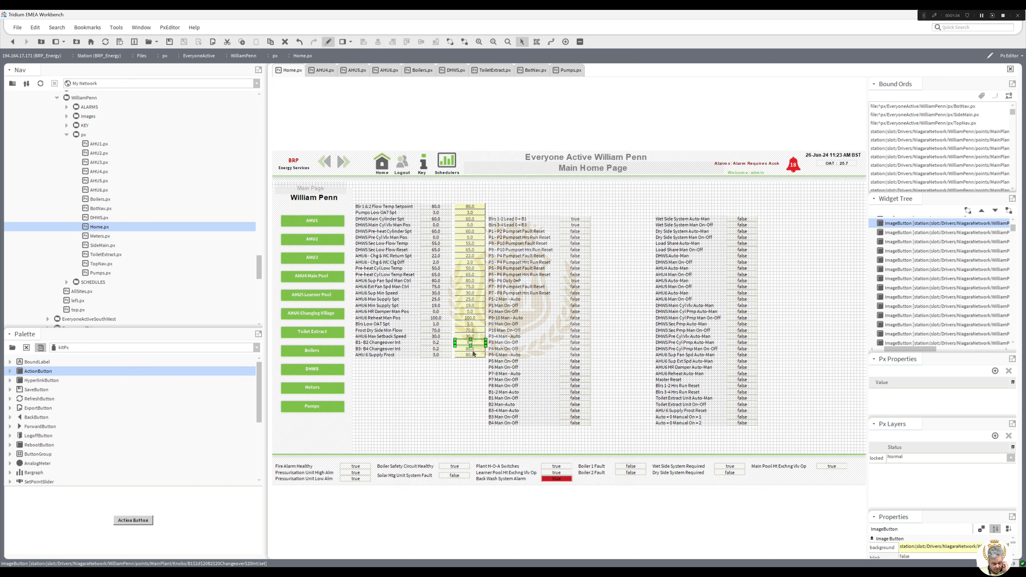
# Set the Action Binding ord of the B3-B4 Changeover Int button to the copied point path ending in /set.
pyautogui.doubleClick(470, 349)
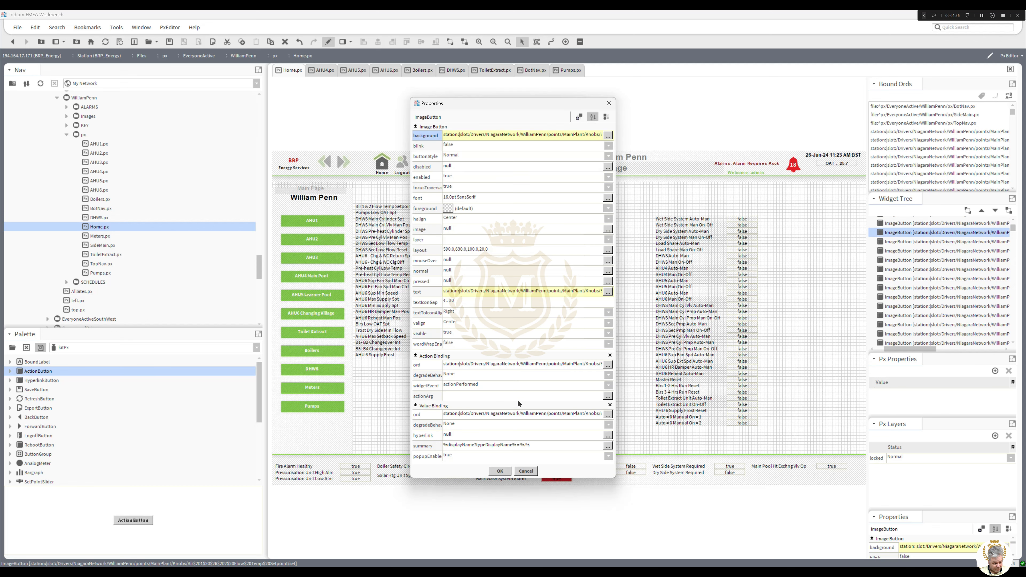
pyautogui.click(526, 365)
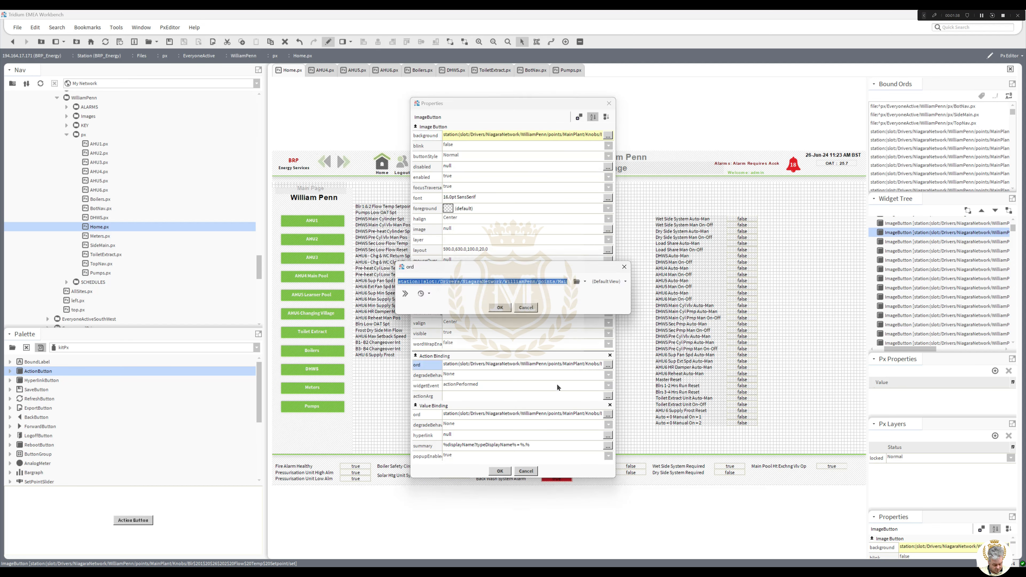
pyautogui.press('End')
pyautogui.write('/s')
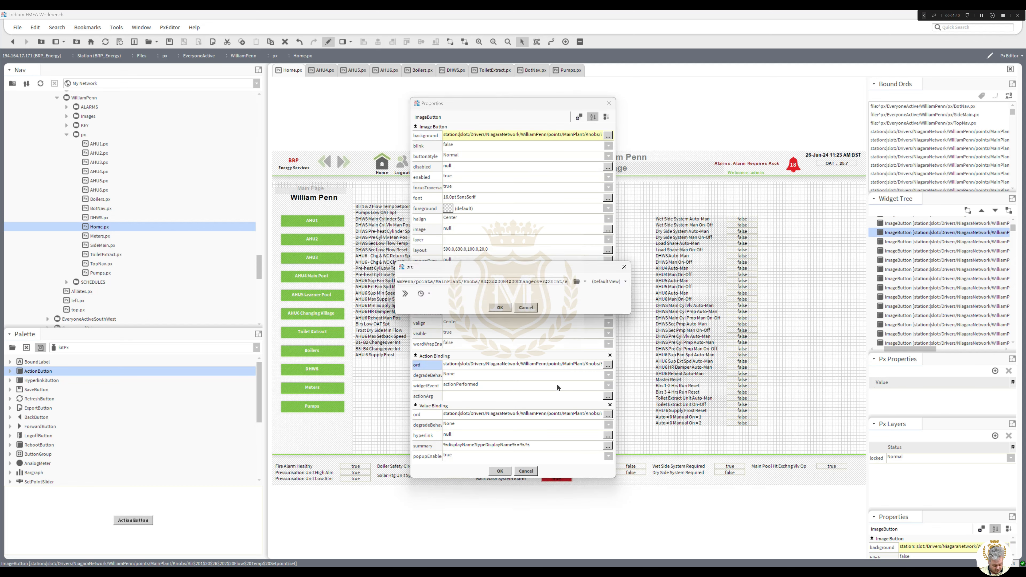
pyautogui.write('et')
pyautogui.click(499, 307)
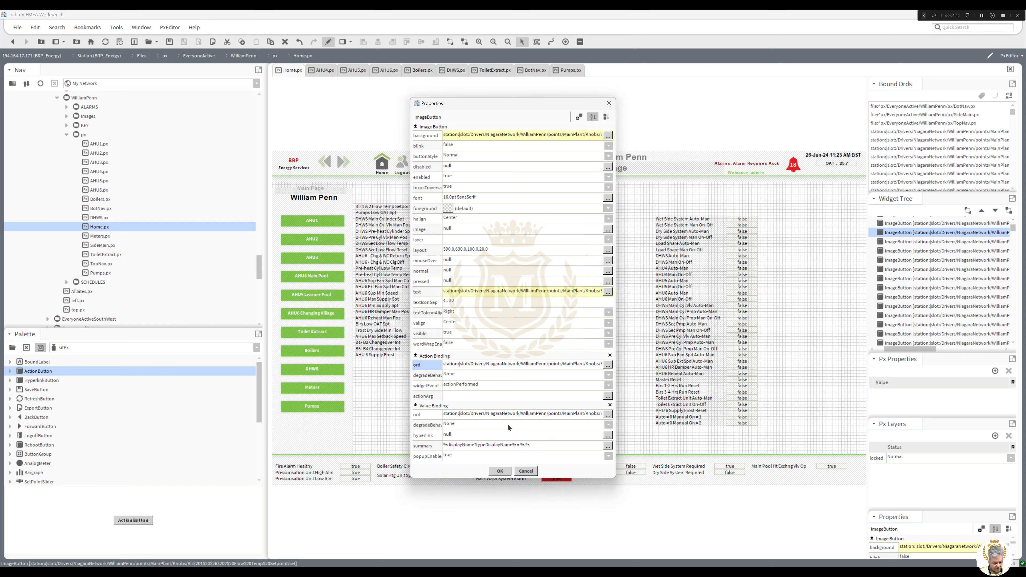
# Set the B3-B4 Changeover Int button's Value Binding ord to the copied point path without a suffix and apply the properties.
pyautogui.click(510, 414)
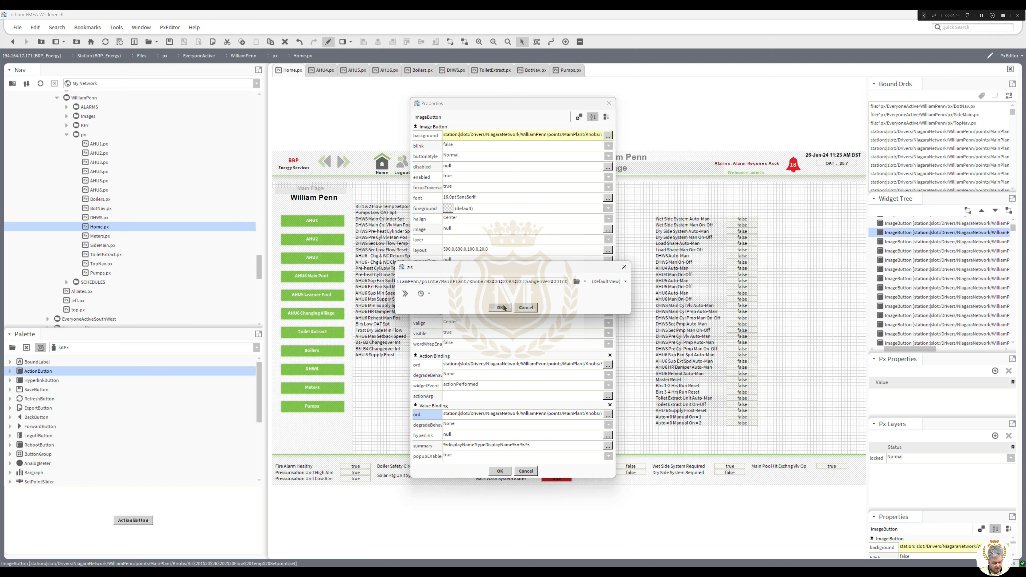
pyautogui.click(500, 307)
pyautogui.click(501, 471)
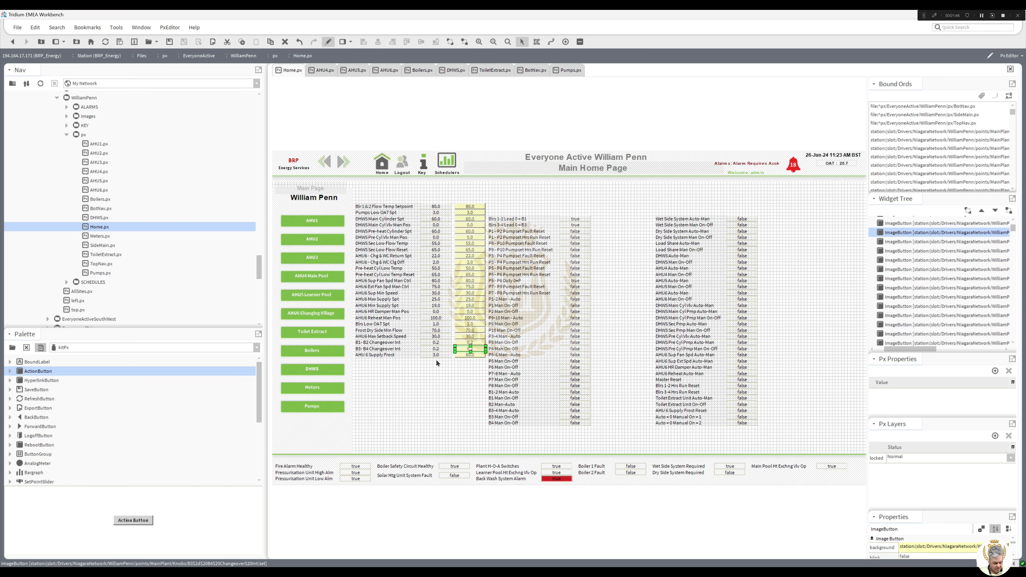
# Copy the binding ord from the AHU 6 Supply Frost value label and close its properties.
pyautogui.click(436, 355)
pyautogui.doubleClick(437, 355)
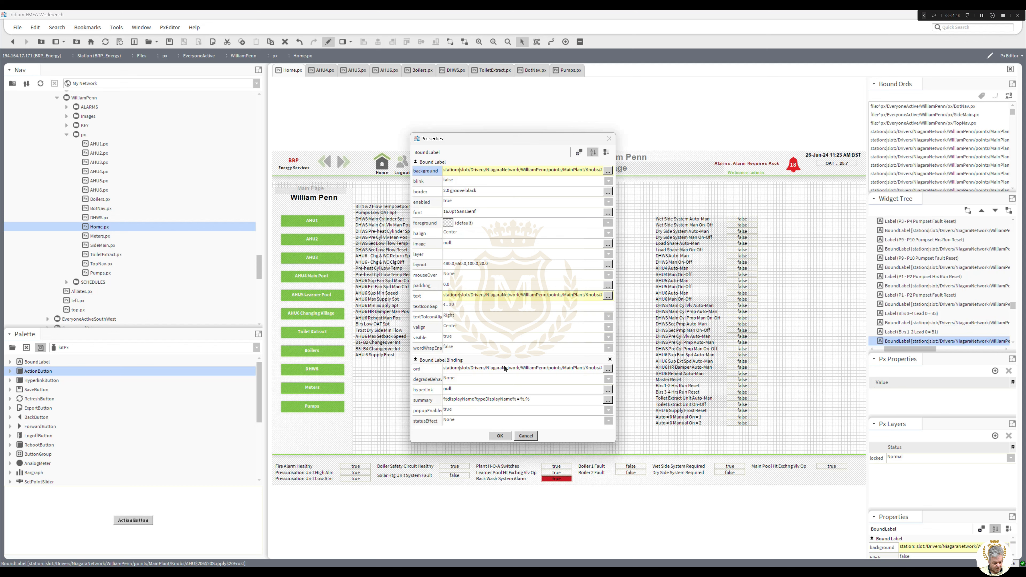
pyautogui.click(505, 368)
pyautogui.click(500, 307)
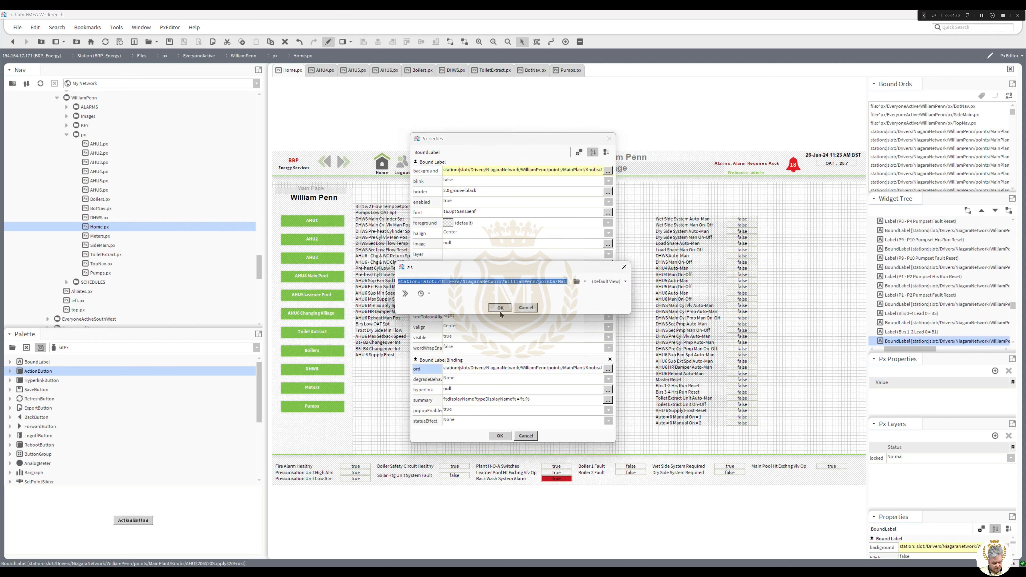
pyautogui.click(501, 435)
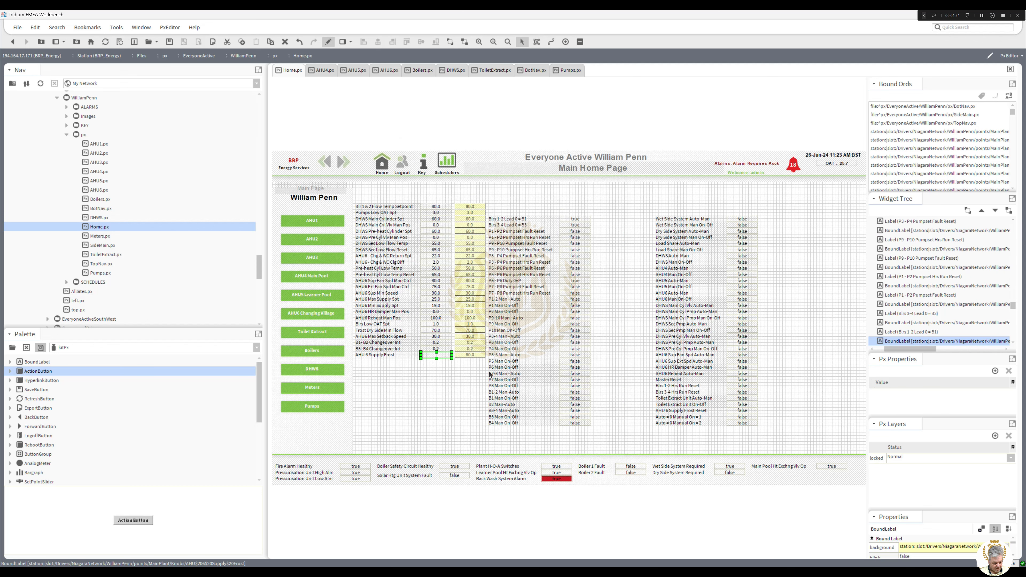
# Set the Action Binding ord of the AHU 6 Supply Frost button to the copied point path ending in /set.
pyautogui.doubleClick(474, 356)
pyautogui.click(525, 365)
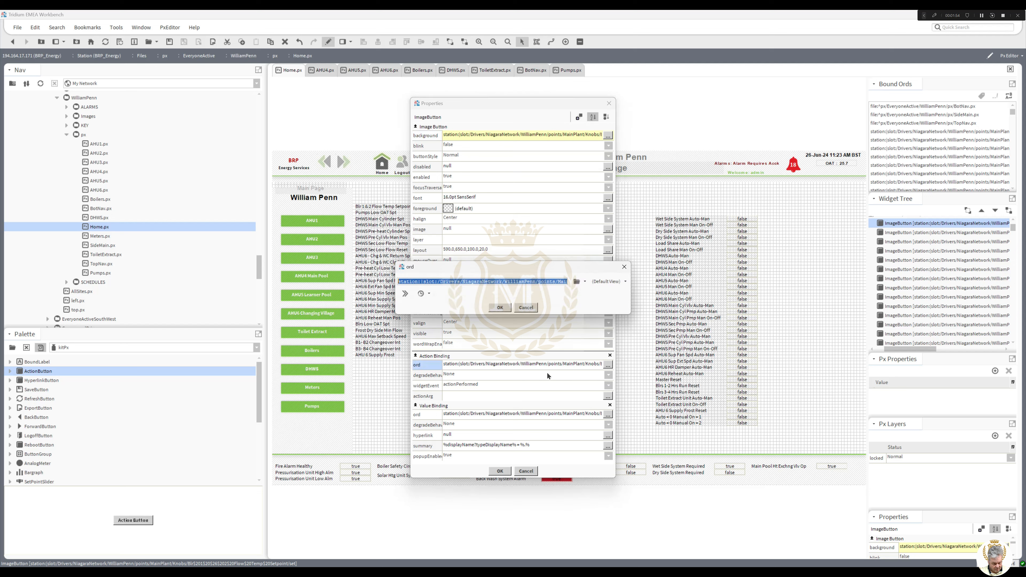
pyautogui.hotkey('ctrl', 'v')
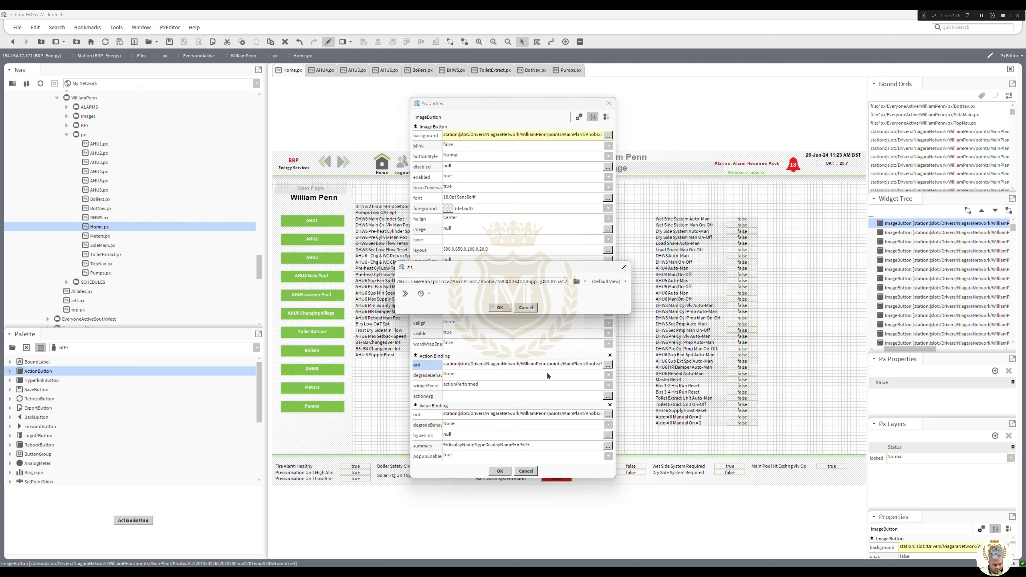
pyautogui.write('set')
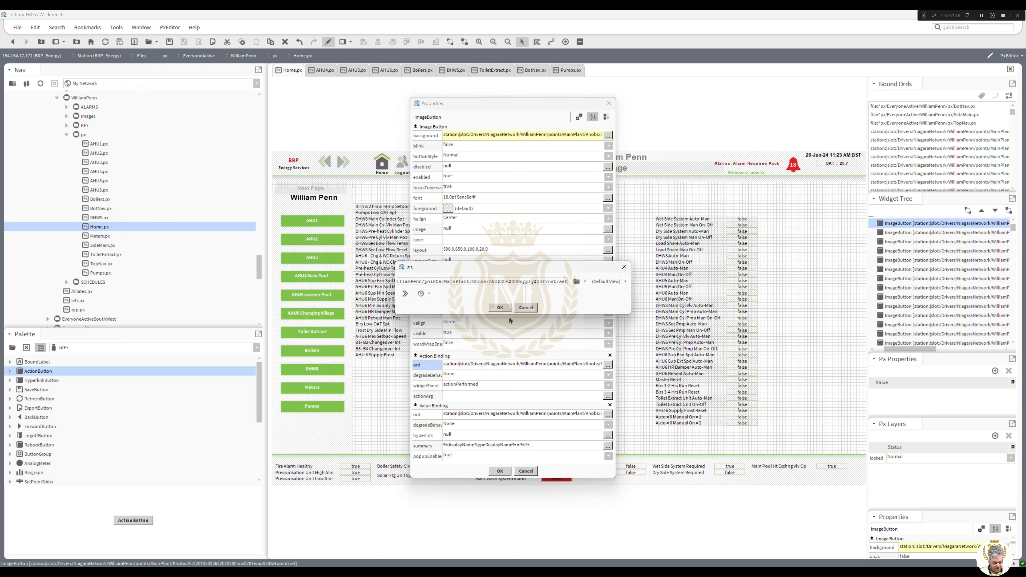
pyautogui.click(500, 307)
# Set the AHU 6 Supply Frost button's Value Binding ord to the copied point path without a suffix and apply the properties.
pyautogui.click(533, 414)
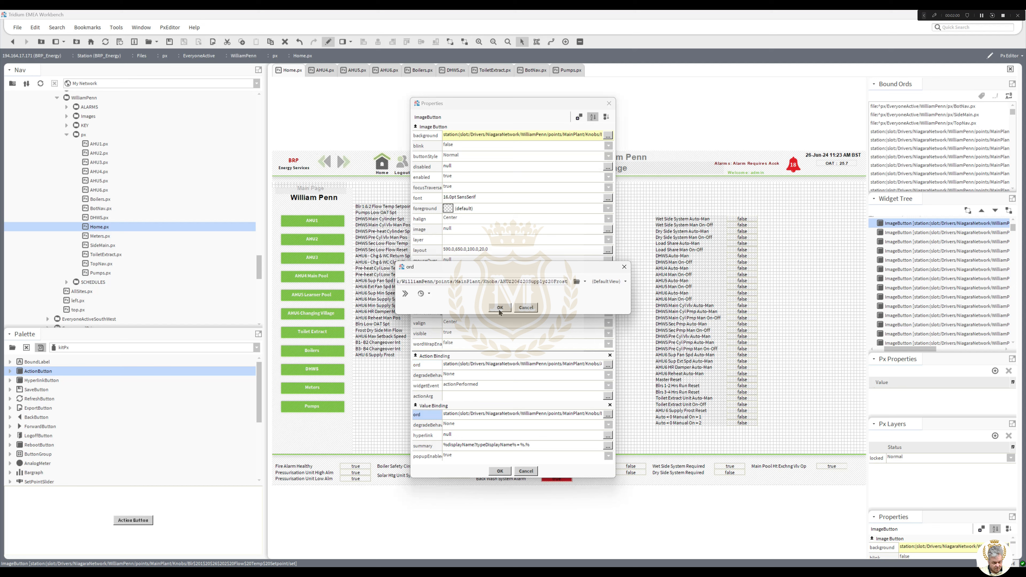
pyautogui.click(500, 308)
pyautogui.click(500, 471)
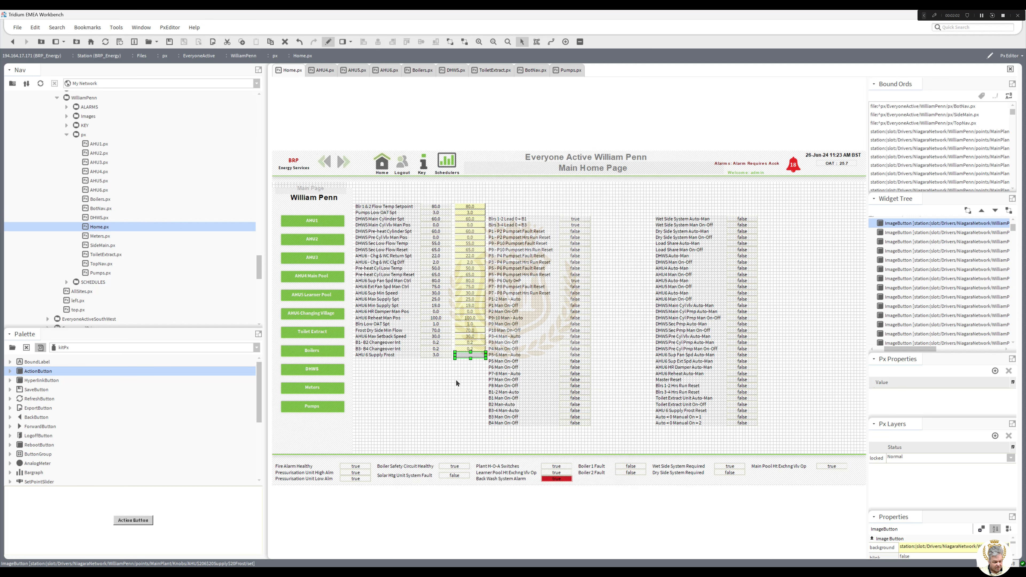
# Delete the column of old setpoint value labels and move the yellow setpoint buttons into their place beside the names.
pyautogui.moveTo(458, 367); pyautogui.dragTo(411, 193)
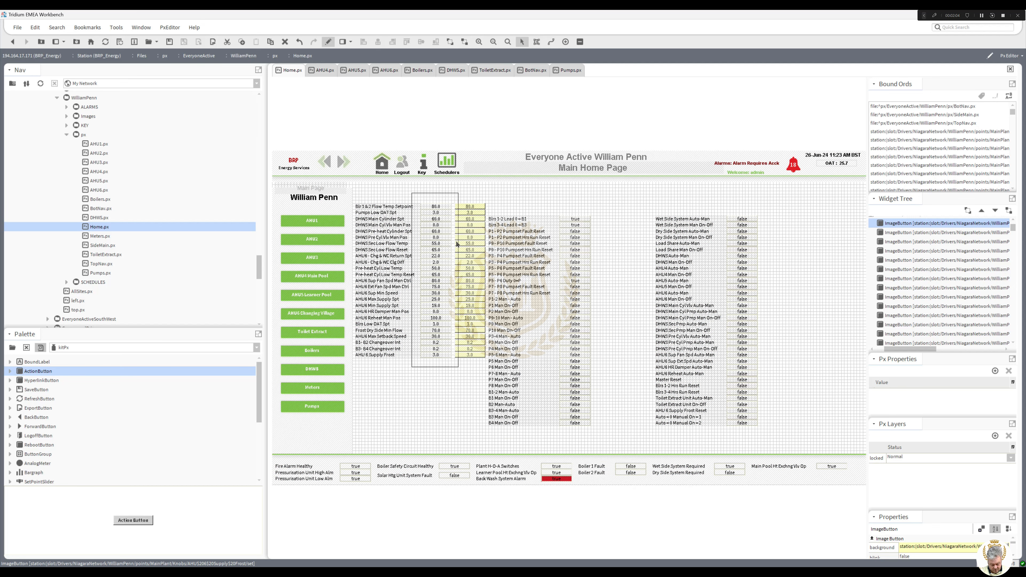
pyautogui.moveTo(456, 243); pyautogui.dragTo(457, 244)
pyautogui.press('Delete')
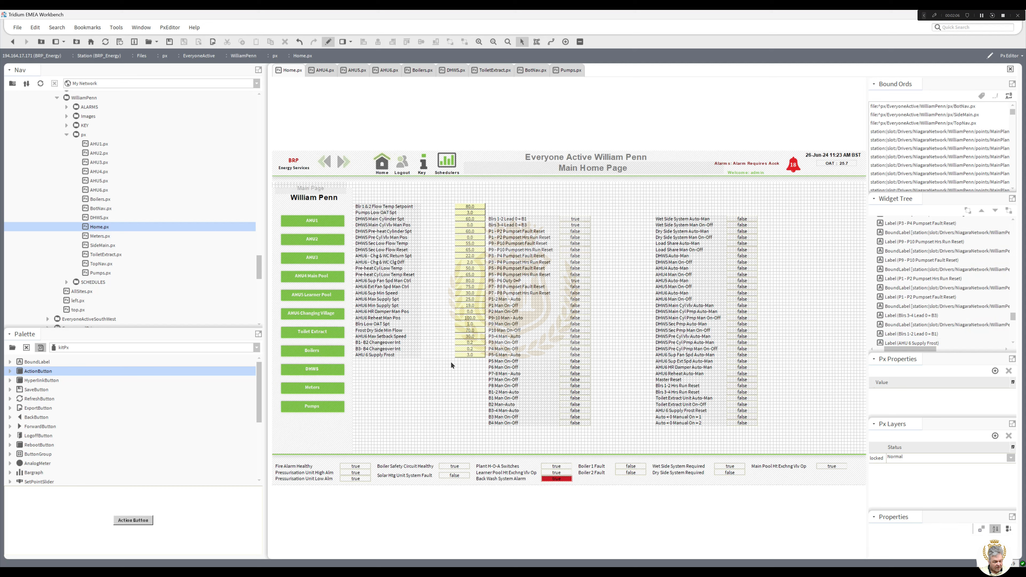
pyautogui.moveTo(450, 364); pyautogui.dragTo(427, 202)
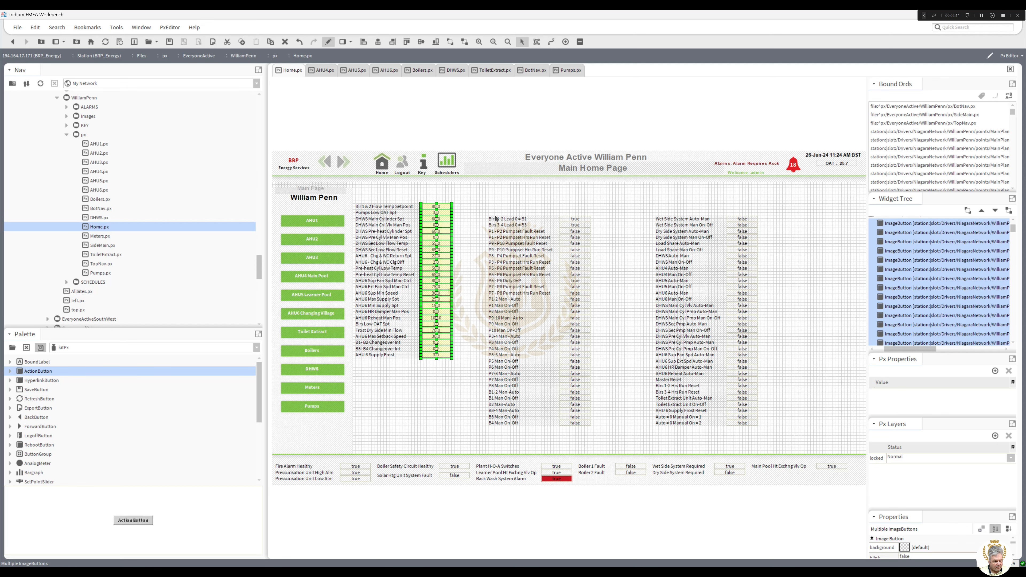
pyautogui.click(578, 220)
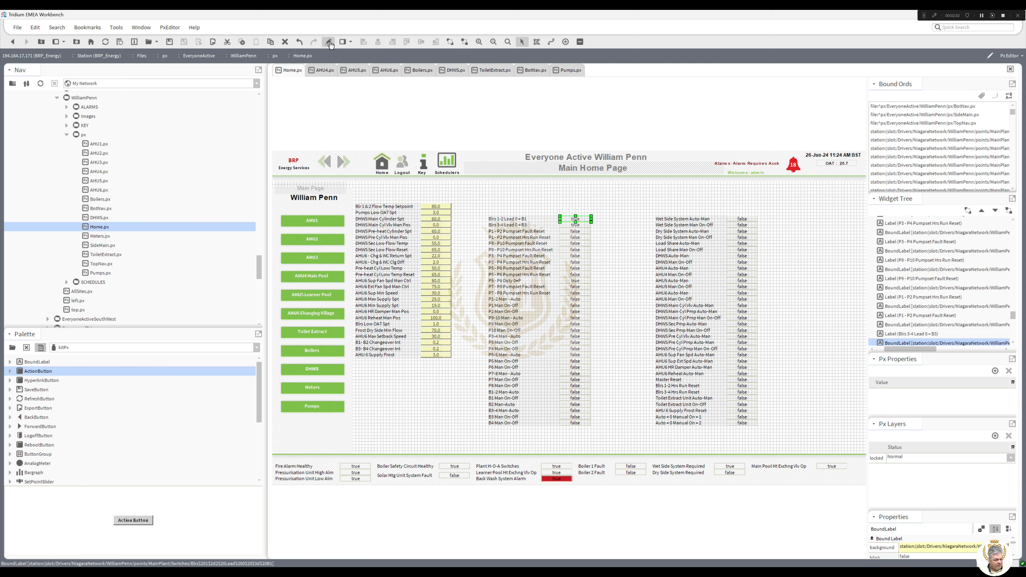
# Connect to the WilliamPenn station in the navigation tree using the remembered login credentials.
pyautogui.moveTo(262, 266); pyautogui.dragTo(248, 317)
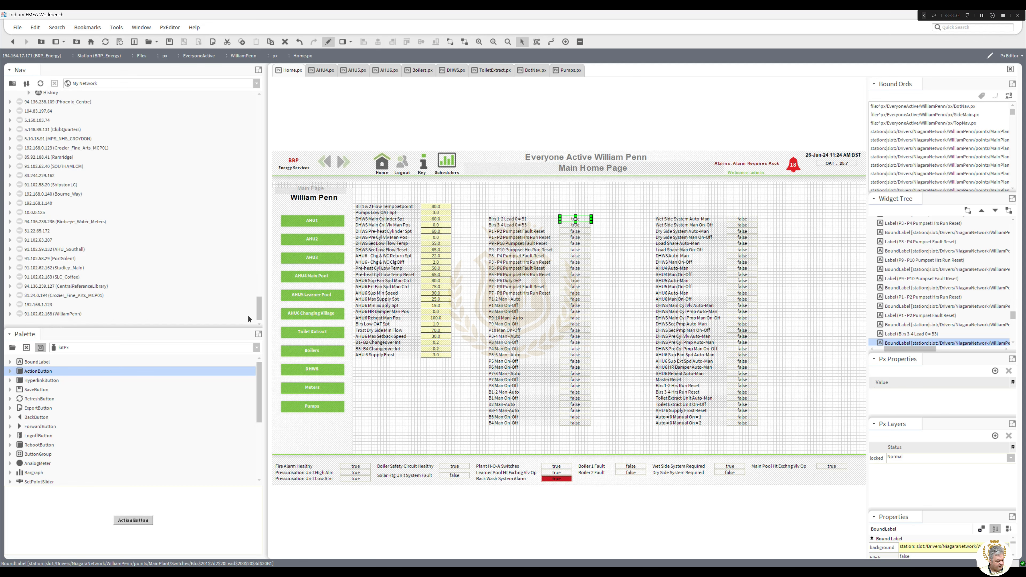
pyautogui.click(10, 314)
pyautogui.doubleClick(230, 318)
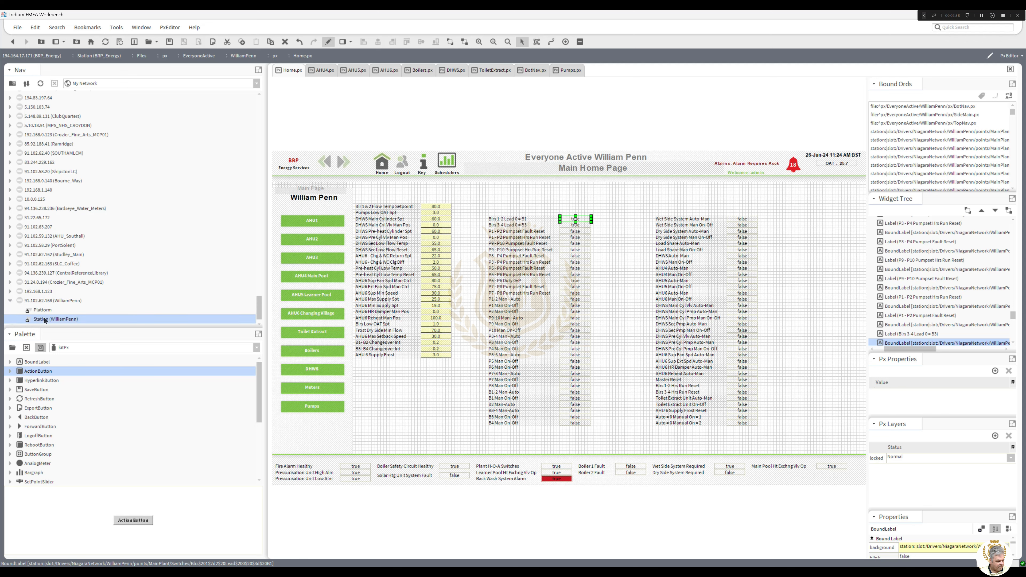
pyautogui.click(488, 302)
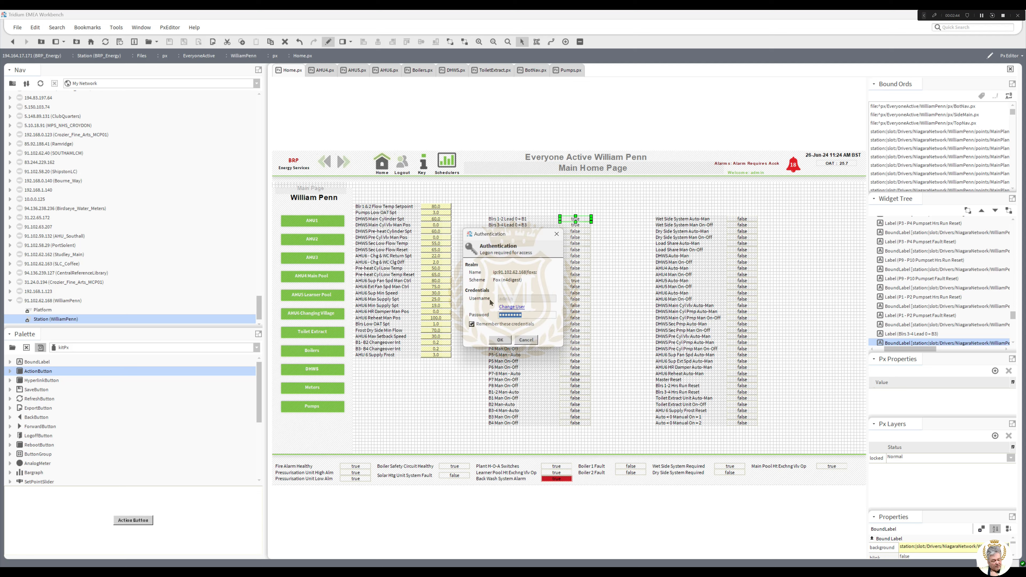
pyautogui.click(501, 341)
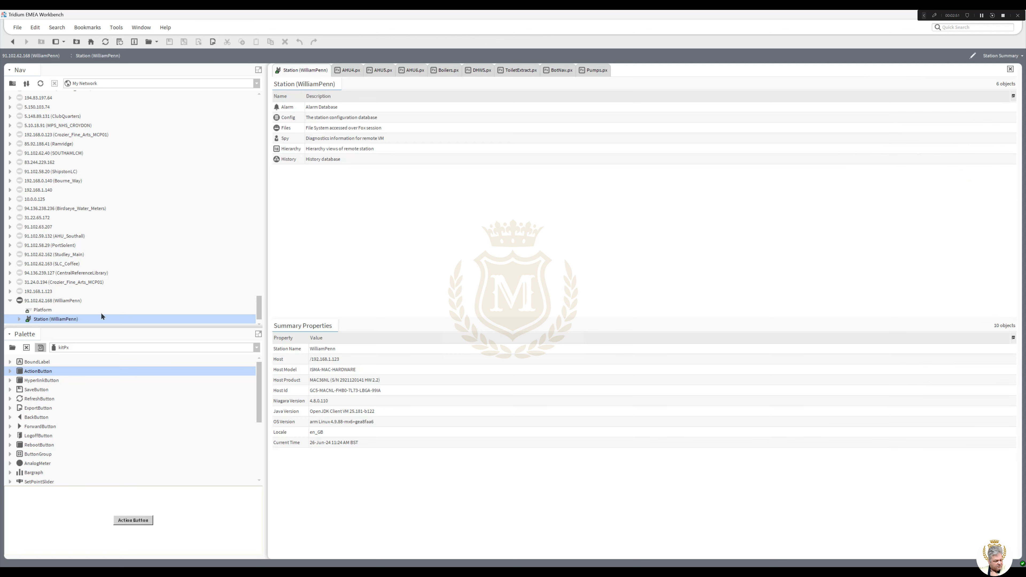
# Expand the WilliamPenn station's Config and Drivers and select the IqTCPNetwork.
pyautogui.doubleClick(102, 317)
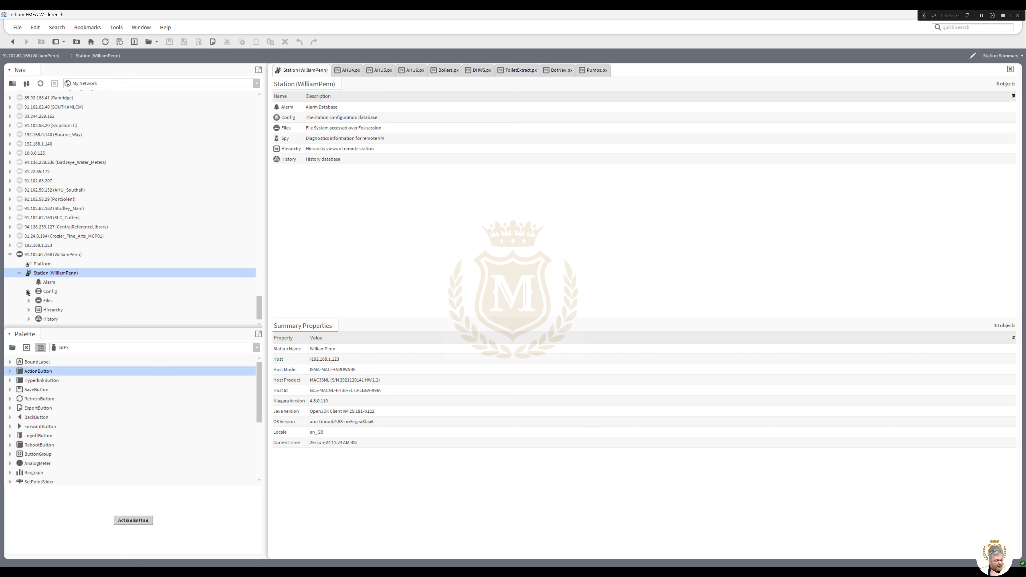
pyautogui.click(29, 290)
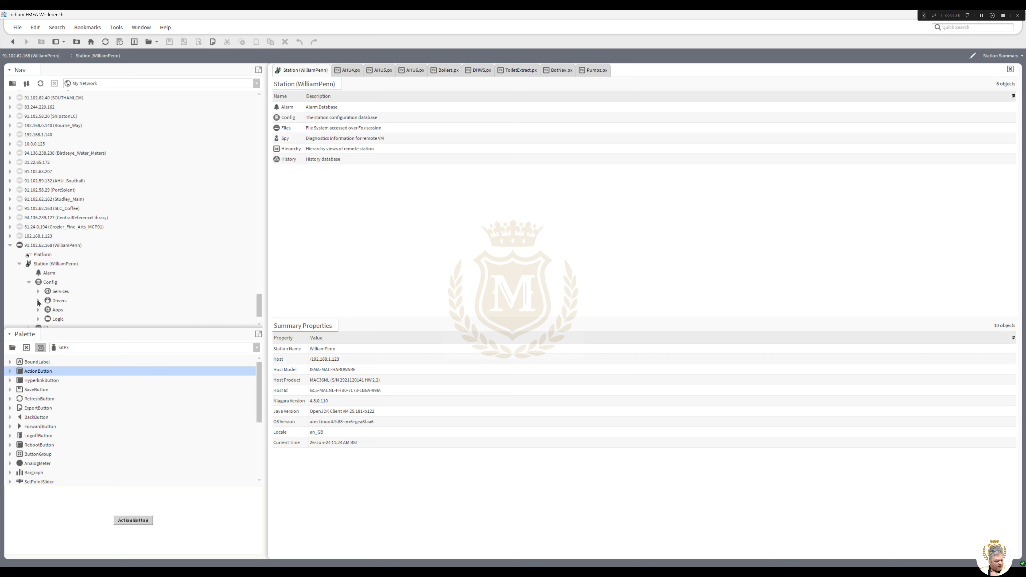
pyautogui.click(36, 301)
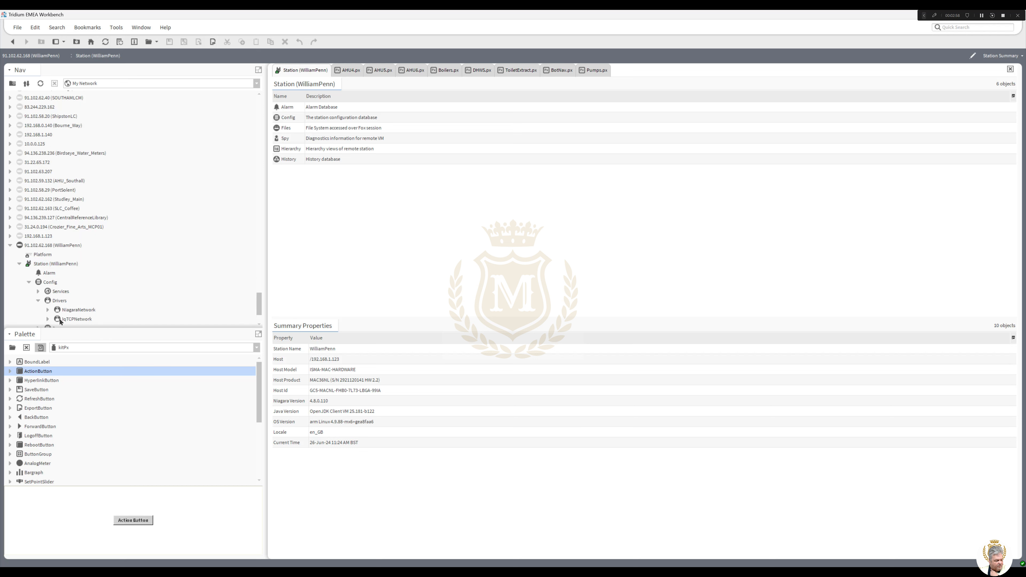
pyautogui.click(71, 319)
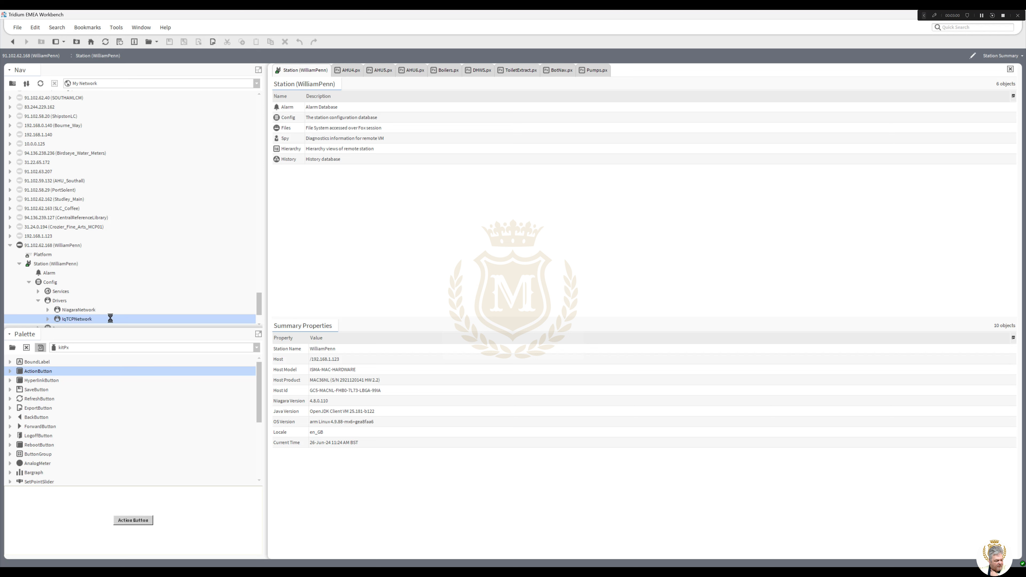
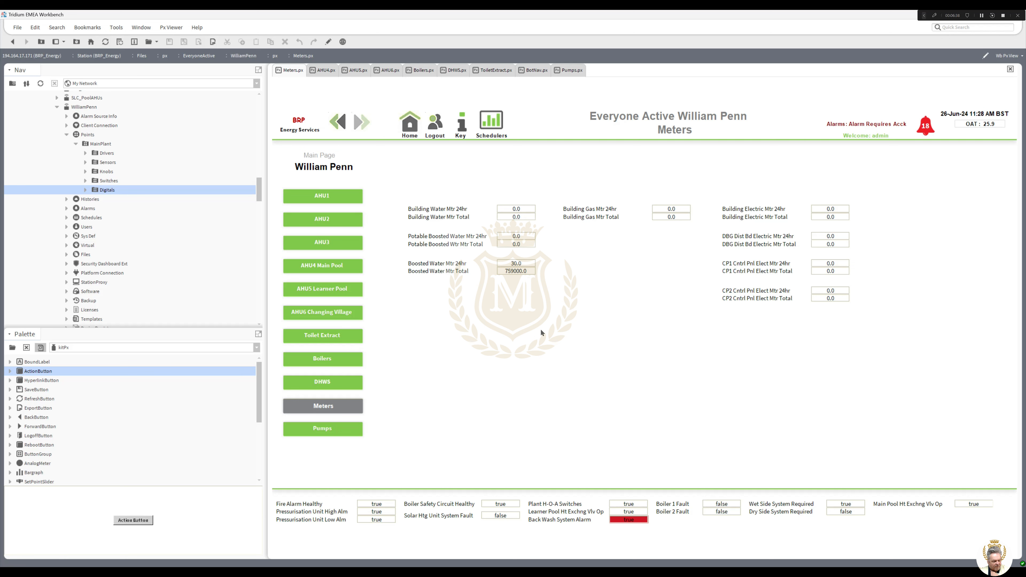
# View the Pumps page, return to the William Penn Main Home Page and switch it to edit mode.
pyautogui.click(328, 429)
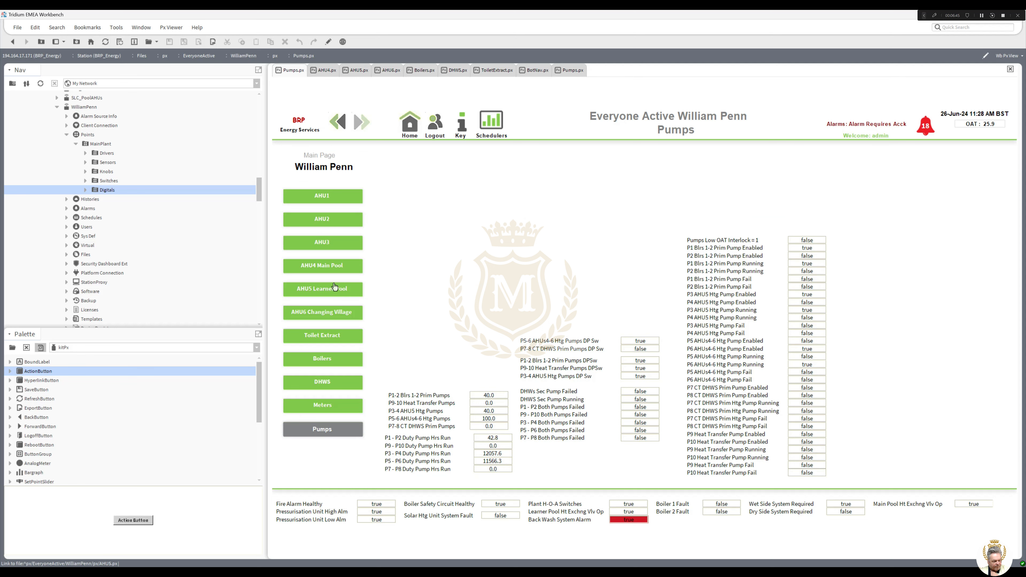
pyautogui.click(412, 128)
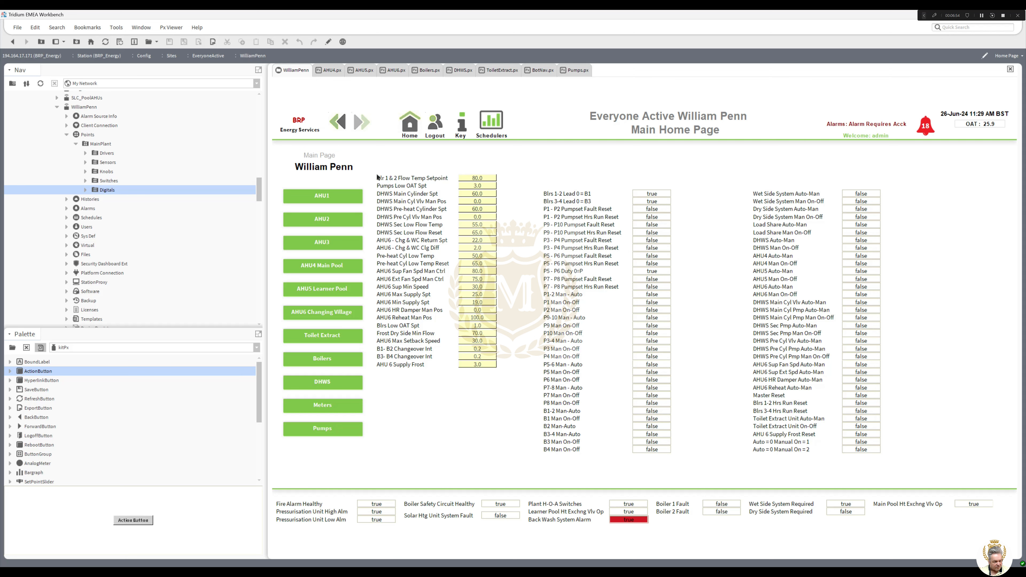
pyautogui.click(328, 42)
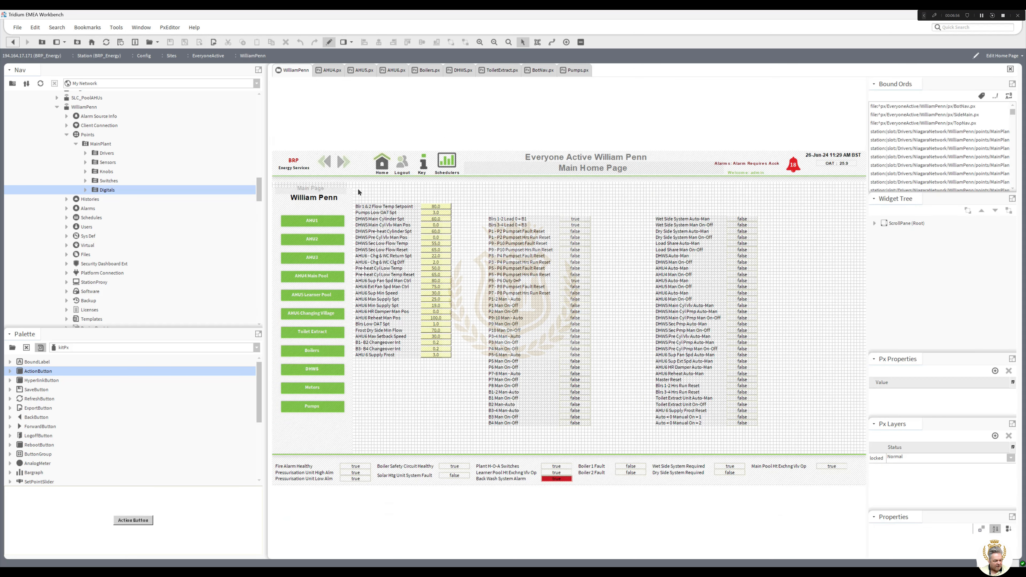
# Move the Blr 1 & 2 Flow Temp Setpoint row and both Changeover Int rows, with their buttons, below the setpoint list.
pyautogui.moveTo(354, 196); pyautogui.dragTo(461, 214)
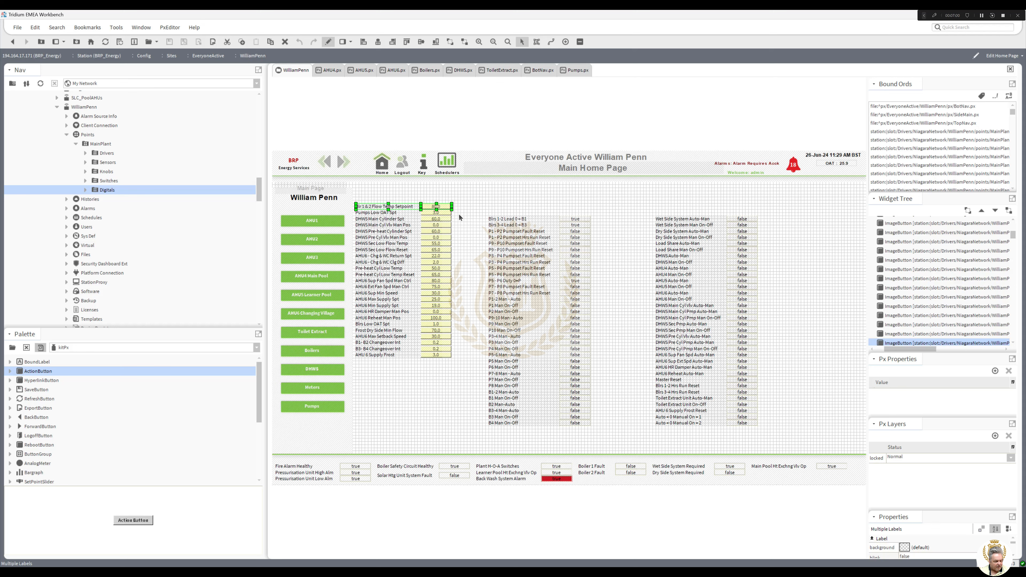
pyautogui.moveTo(400, 208); pyautogui.dragTo(400, 392)
pyautogui.moveTo(381, 346); pyautogui.dragTo(398, 399)
pyautogui.keyDown('ctrl'); pyautogui.click(431, 350); pyautogui.keyUp('ctrl')
pyautogui.keyDown('ctrl'); pyautogui.click(434, 343); pyautogui.keyUp('ctrl')
pyautogui.click(401, 404)
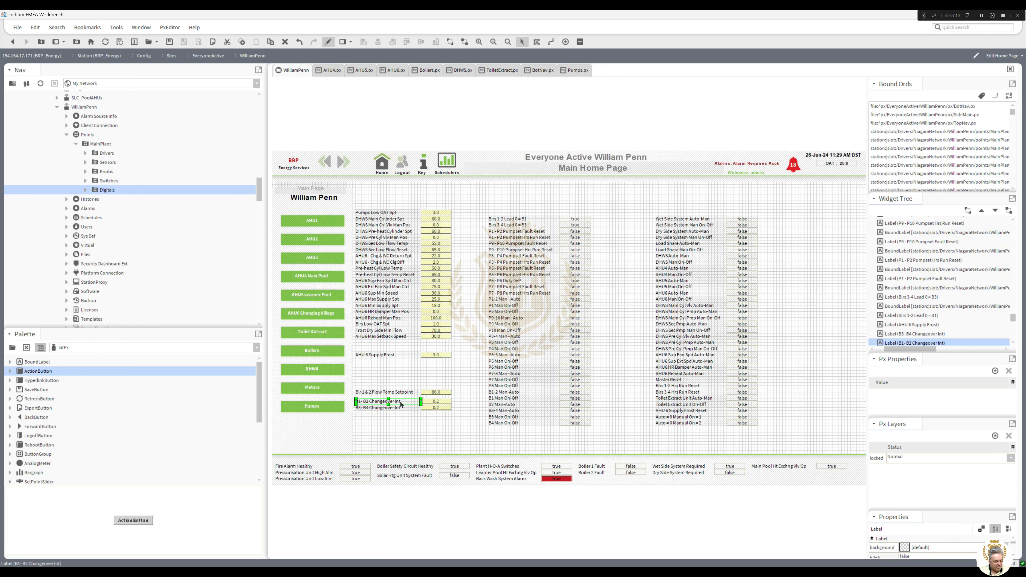
# Move the Blrs Low OAT Spt label and its button down to just above the Blr 1 & 2 Flow Temp Setpoint row.
pyautogui.click(385, 324)
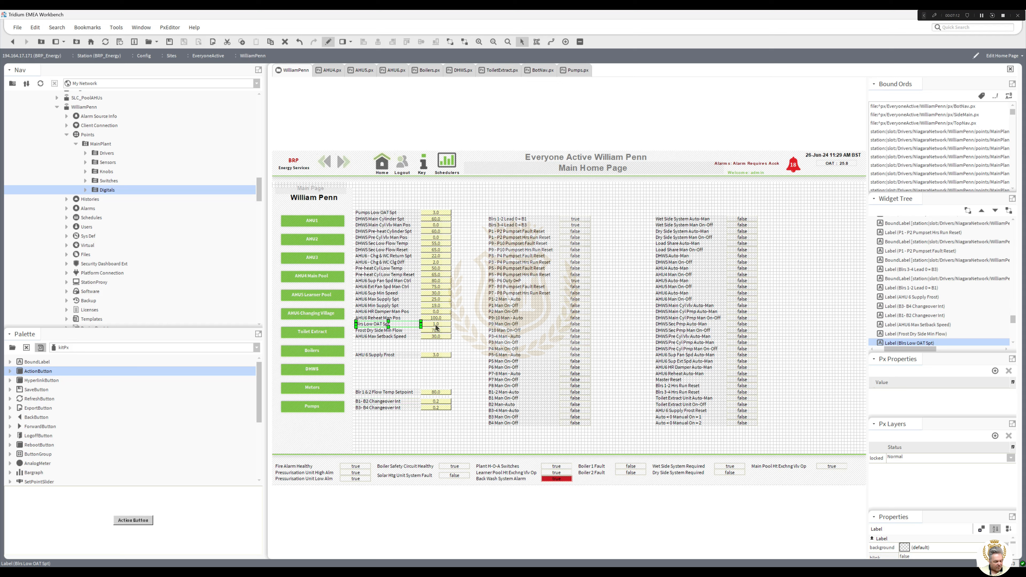
pyautogui.keyDown('ctrl'); pyautogui.click(433, 324); pyautogui.keyUp('ctrl')
pyautogui.moveTo(393, 323); pyautogui.dragTo(398, 384)
pyautogui.click(397, 385)
pyautogui.keyDown('ctrl'); pyautogui.click(434, 384); pyautogui.keyUp('ctrl')
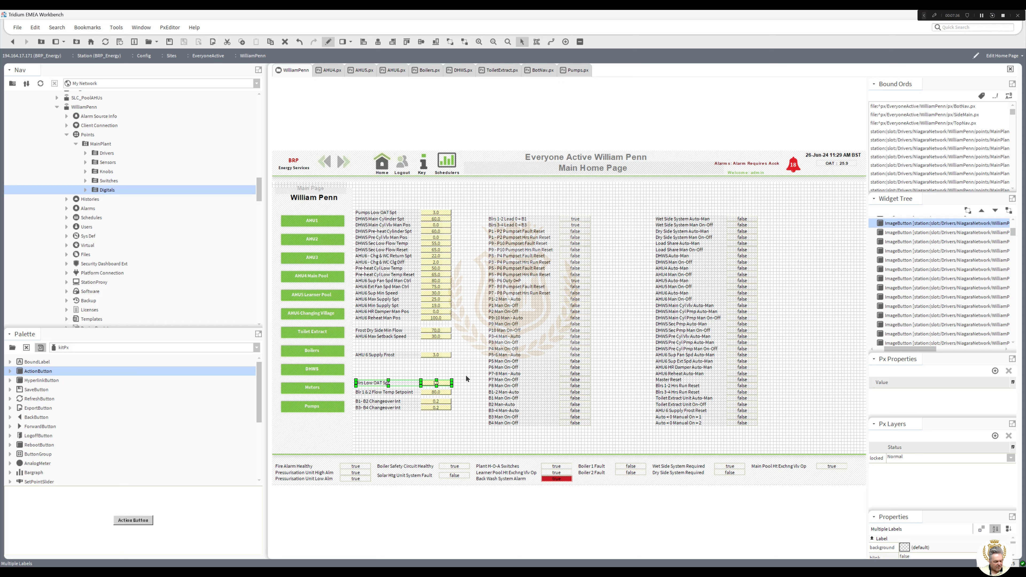
# Cut the Blrs Low OAT Spt, Blr 1 & 2 Flow Temp Setpoint and both Changeover Int rows with their buttons from the home page.
pyautogui.moveTo(463, 371); pyautogui.dragTo(346, 419)
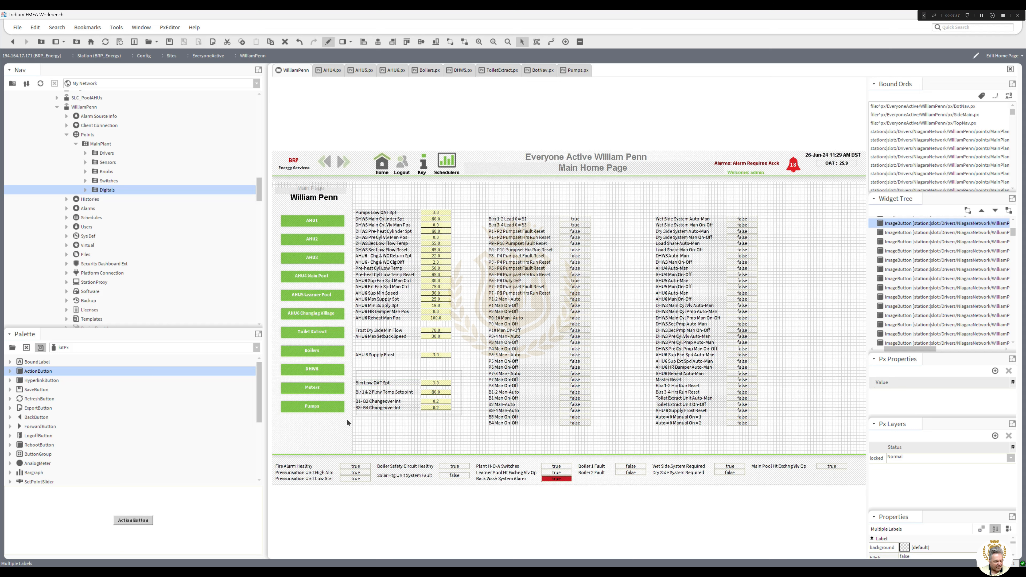
pyautogui.rightClick(377, 383)
pyautogui.click(390, 401)
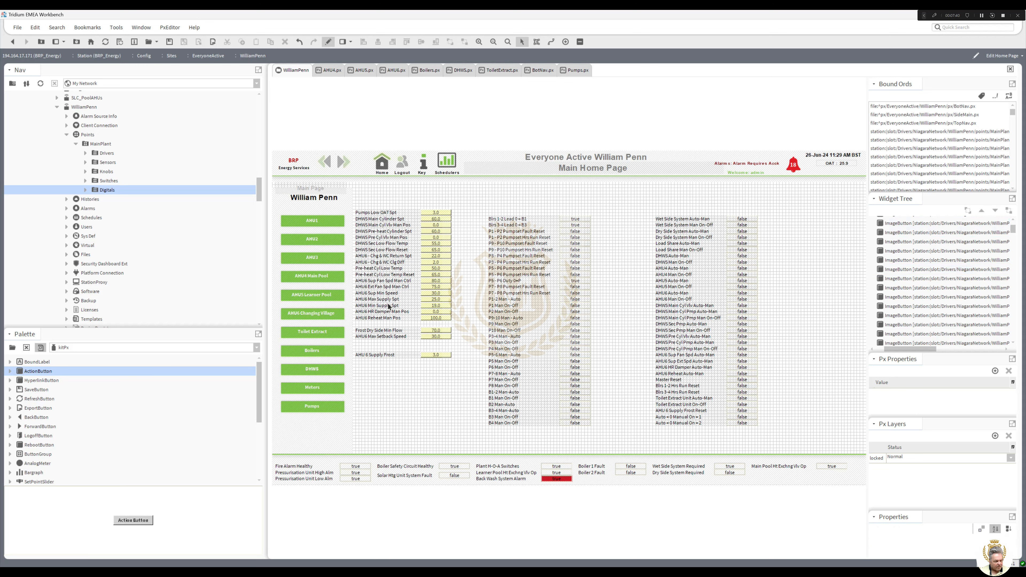
# Paste the boiler setpoint rows onto the Boilers page, place them beside the Boiler Fault readings and switch the page back to view mode.
pyautogui.click(429, 71)
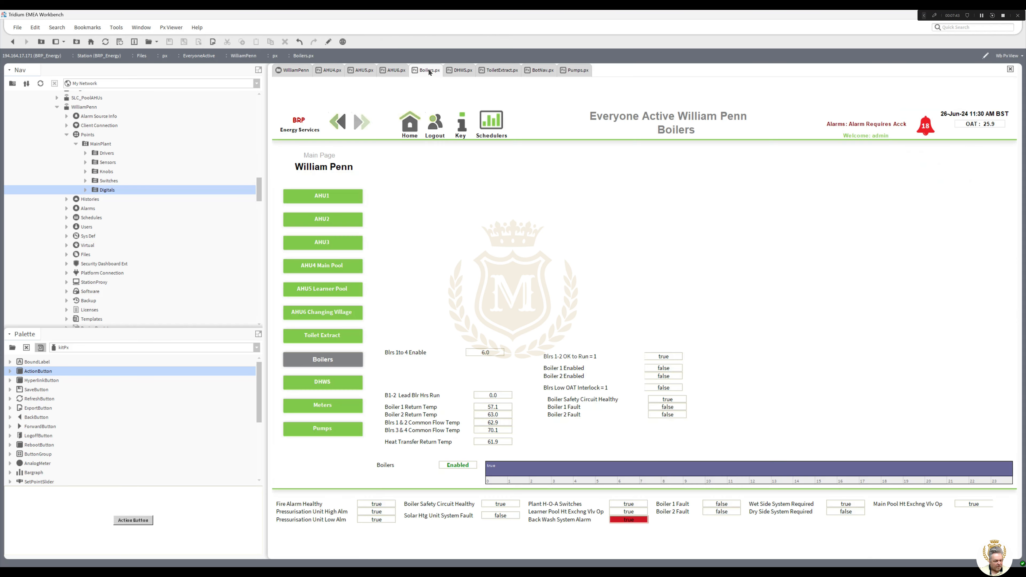
pyautogui.click(329, 41)
pyautogui.rightClick(649, 367)
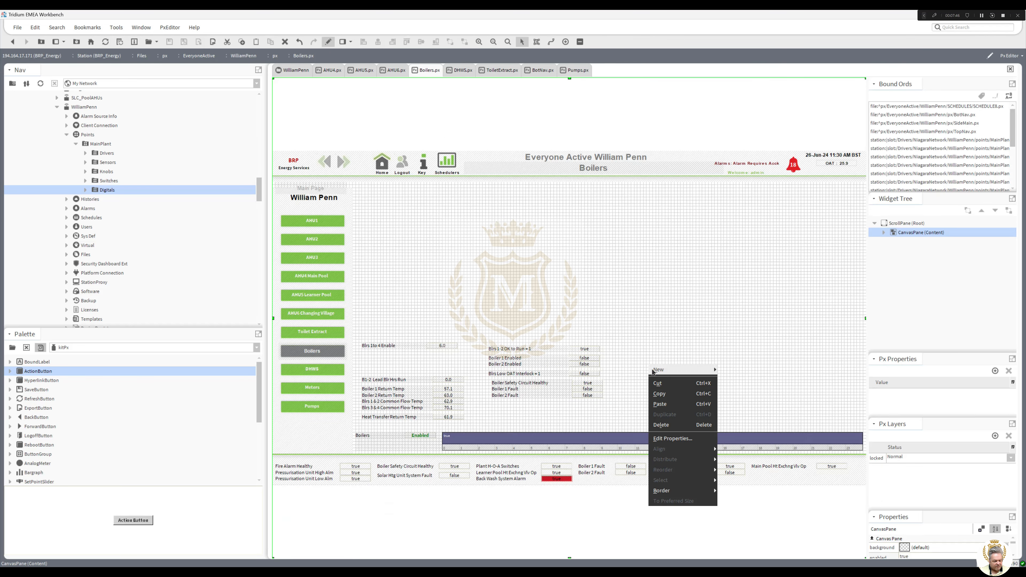
pyautogui.click(665, 404)
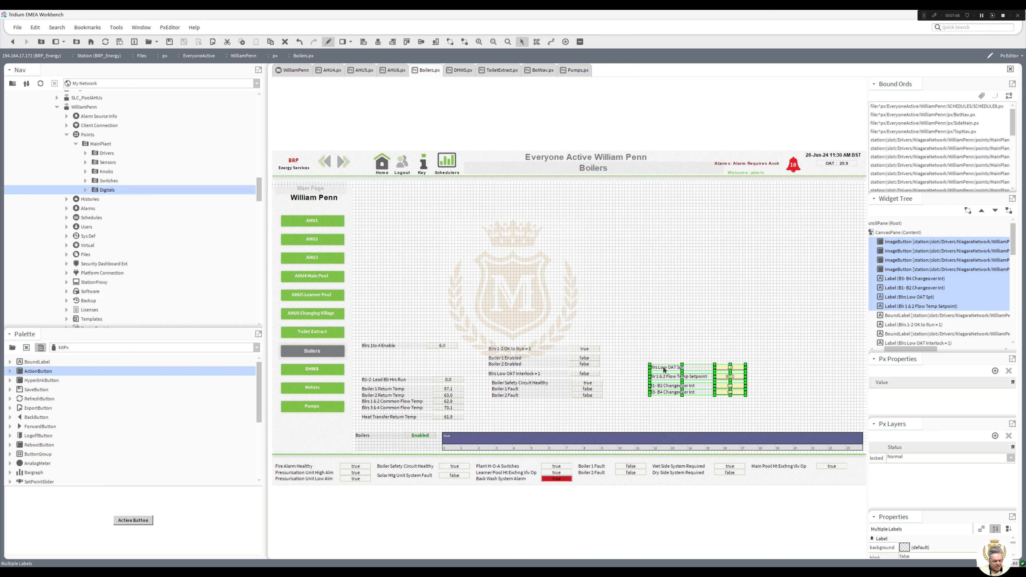
pyautogui.moveTo(656, 371); pyautogui.dragTo(616, 395)
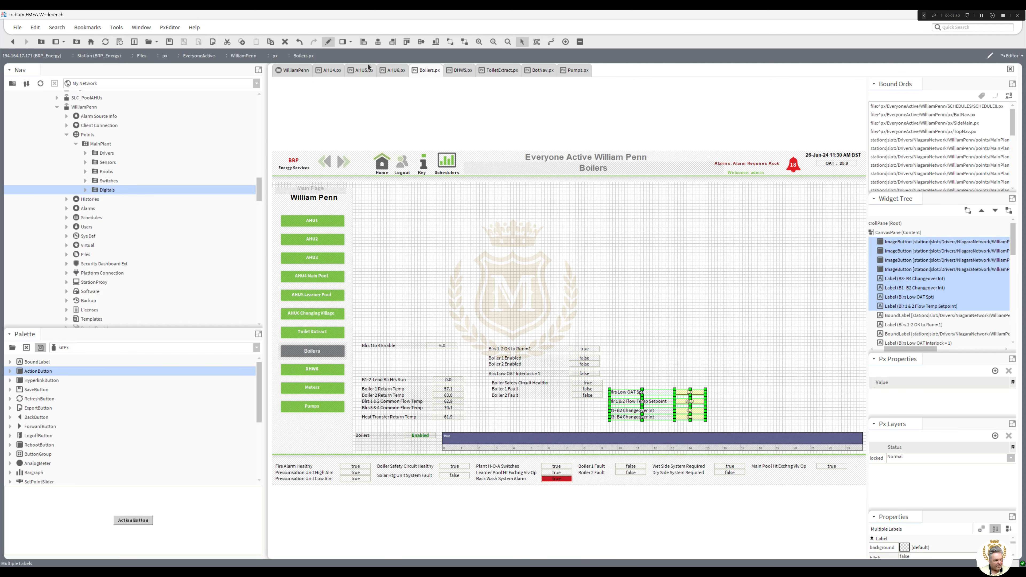
pyautogui.click(328, 42)
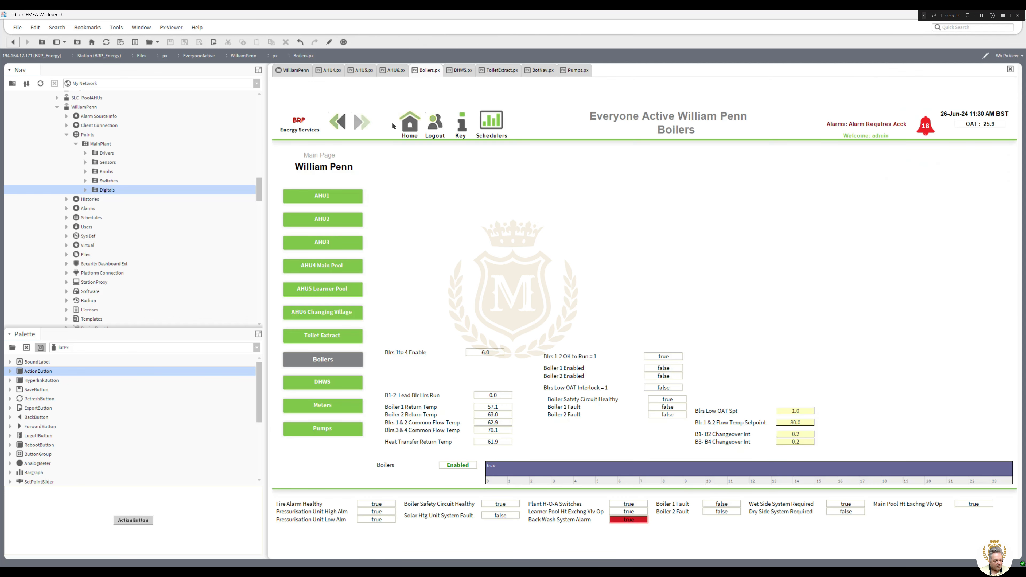
# Open the home page in place of the Boilers page and try to gather the AHU6 setpoint rows below the list.
pyautogui.click(414, 129)
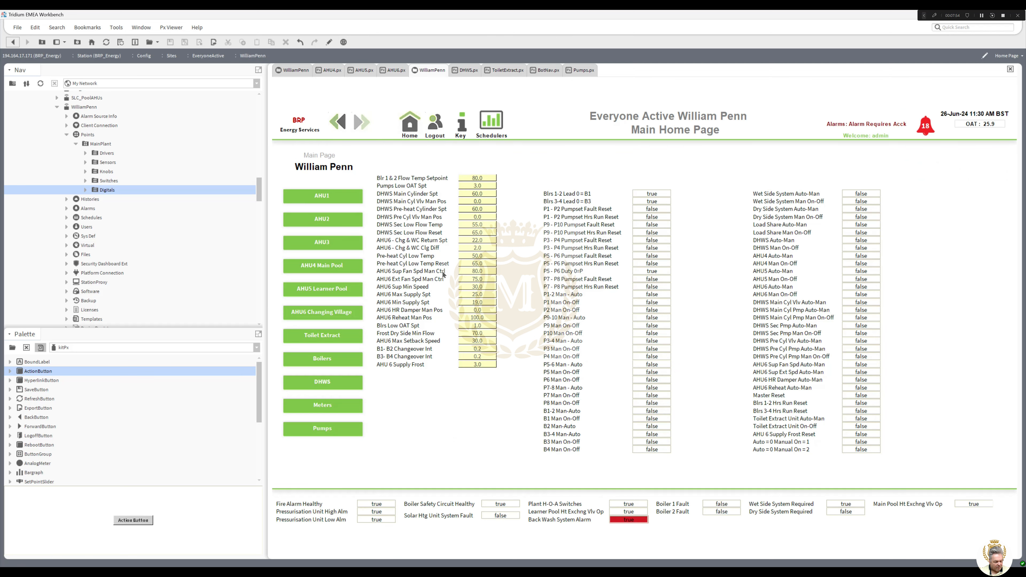
pyautogui.click(329, 42)
pyautogui.moveTo(460, 365); pyautogui.dragTo(351, 350)
pyautogui.moveTo(374, 386); pyautogui.dragTo(375, 386)
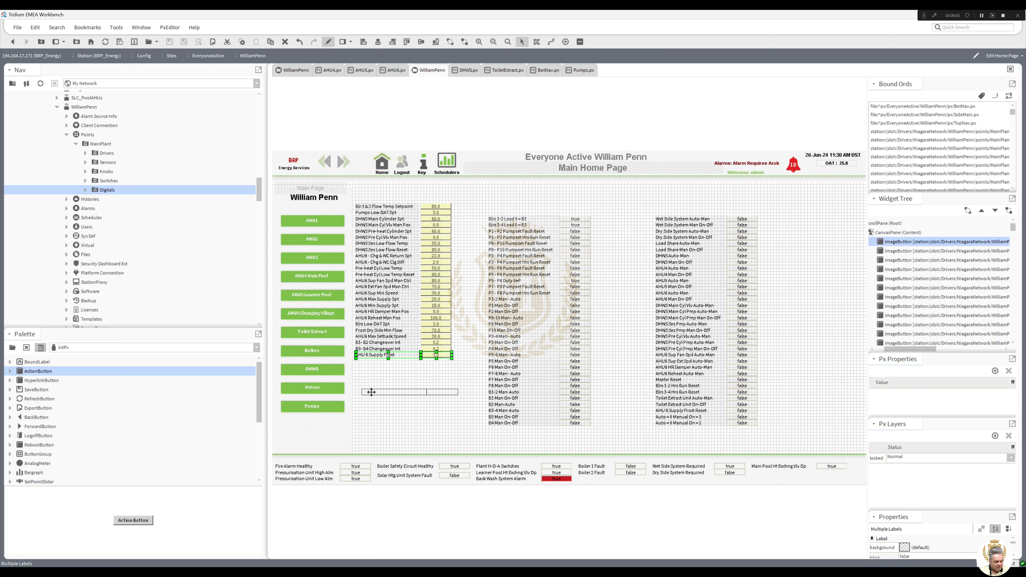
pyautogui.click(352, 278)
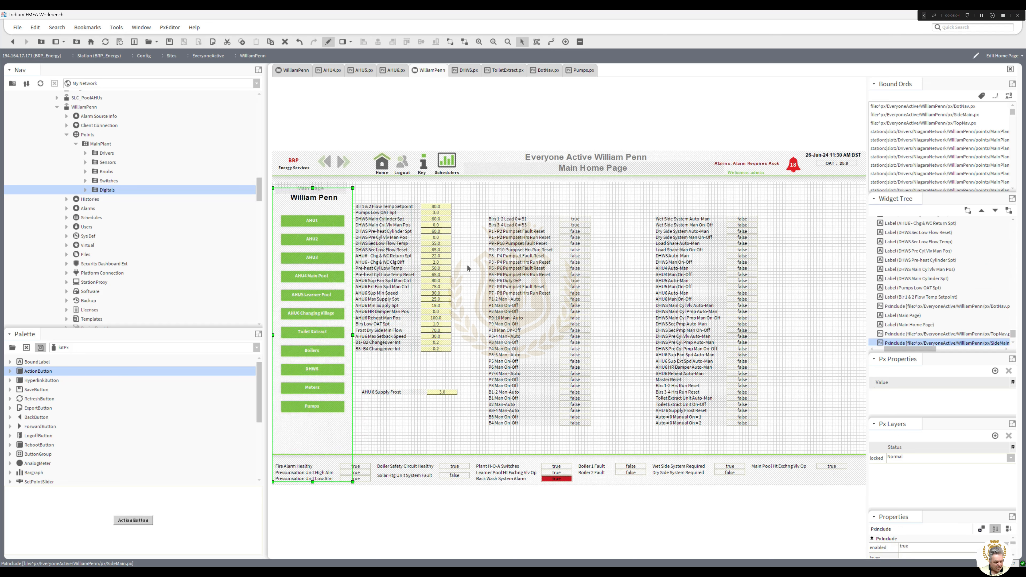
pyautogui.moveTo(460, 248); pyautogui.dragTo(378, 404)
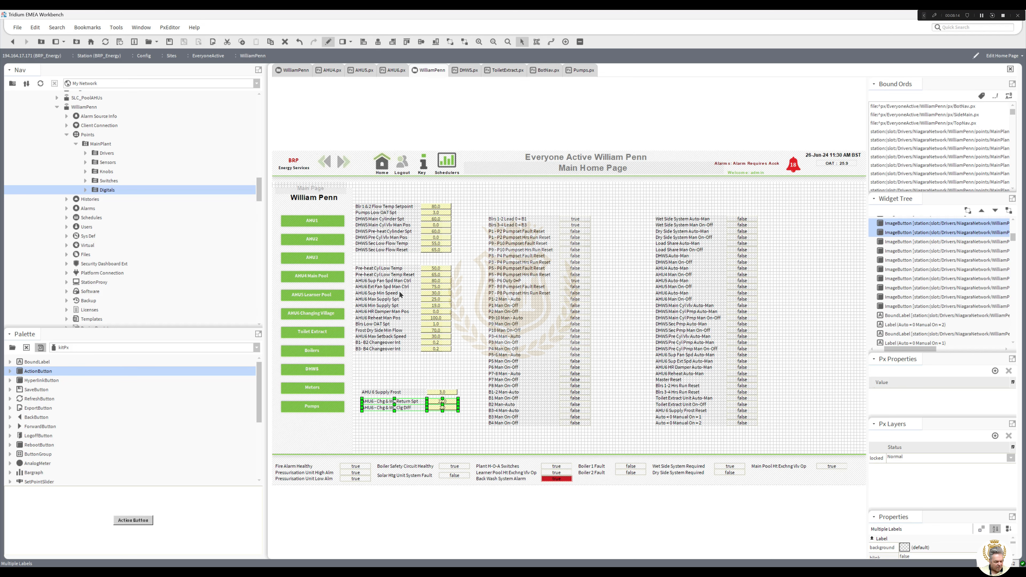
pyautogui.moveTo(455, 276); pyautogui.dragTo(350, 322)
pyautogui.moveTo(374, 282); pyautogui.dragTo(380, 413)
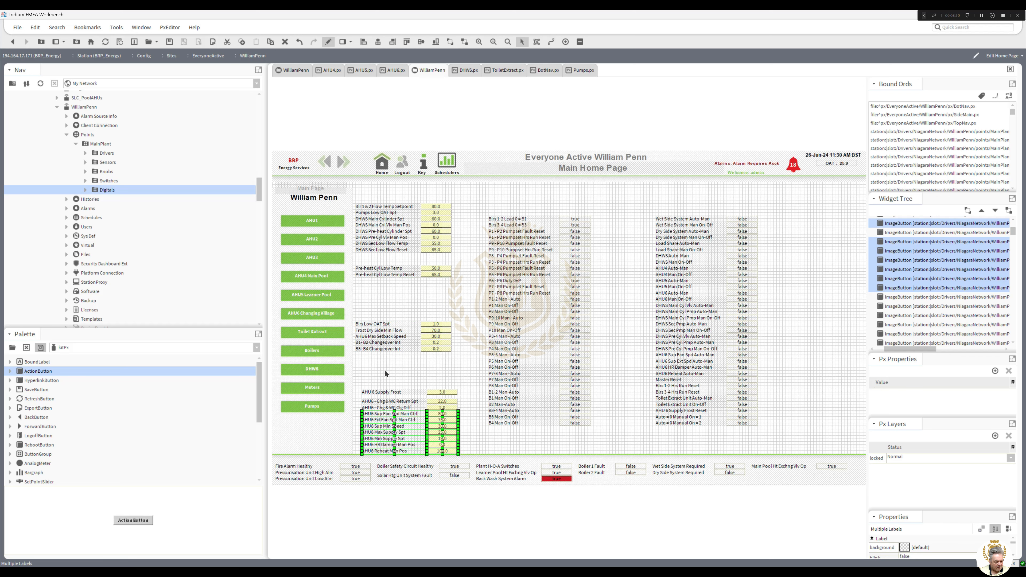
# Cut the Blrs Low OAT Spt label and its button from the duplicate home page.
pyautogui.click(375, 324)
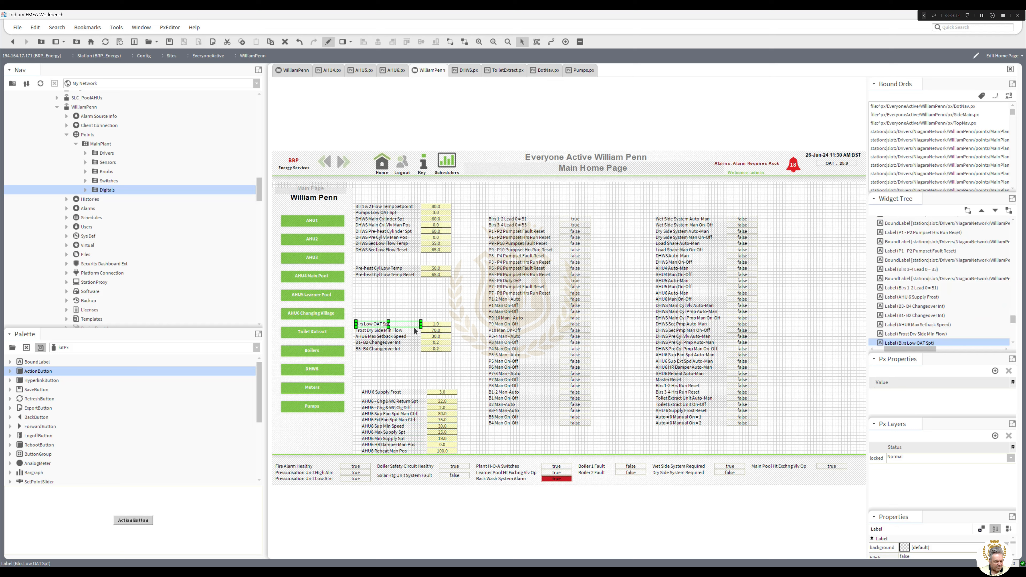
pyautogui.keyDown('ctrl'); pyautogui.click(431, 323); pyautogui.keyUp('ctrl')
pyautogui.rightClick(432, 325)
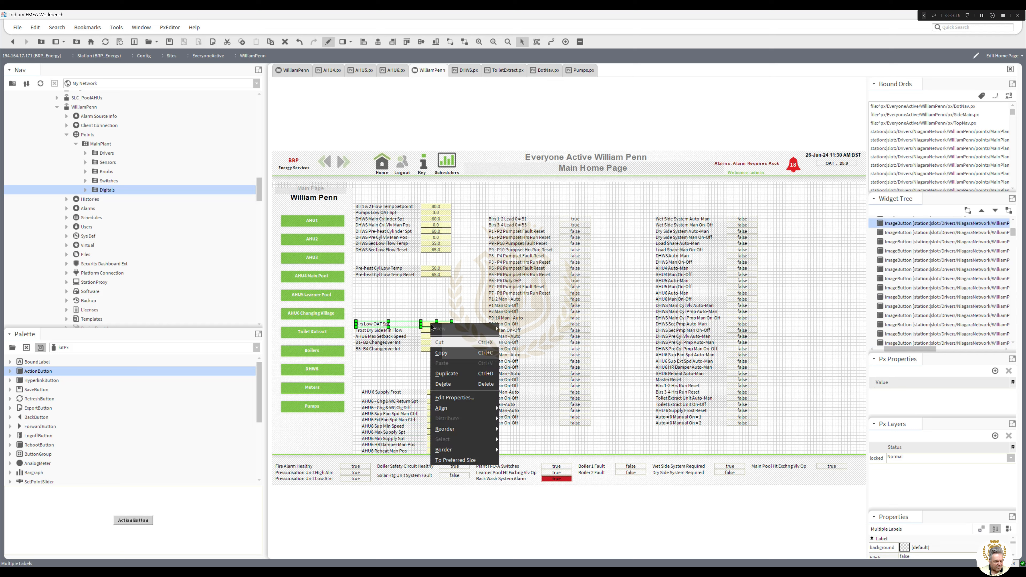
pyautogui.click(441, 344)
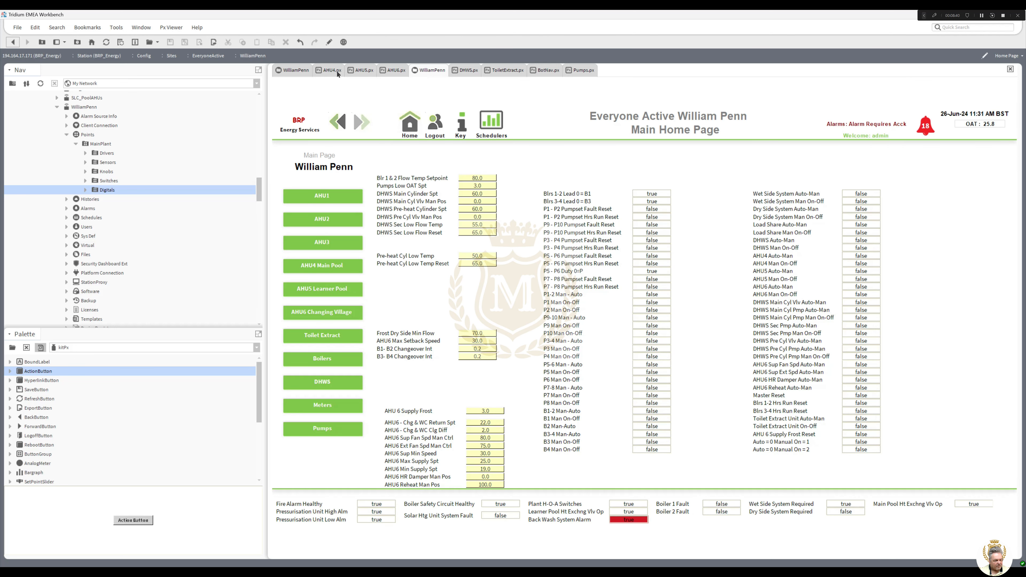
# Return to the original home page, take it out of edit mode and compare it with the duplicate home page.
pyautogui.click(295, 69)
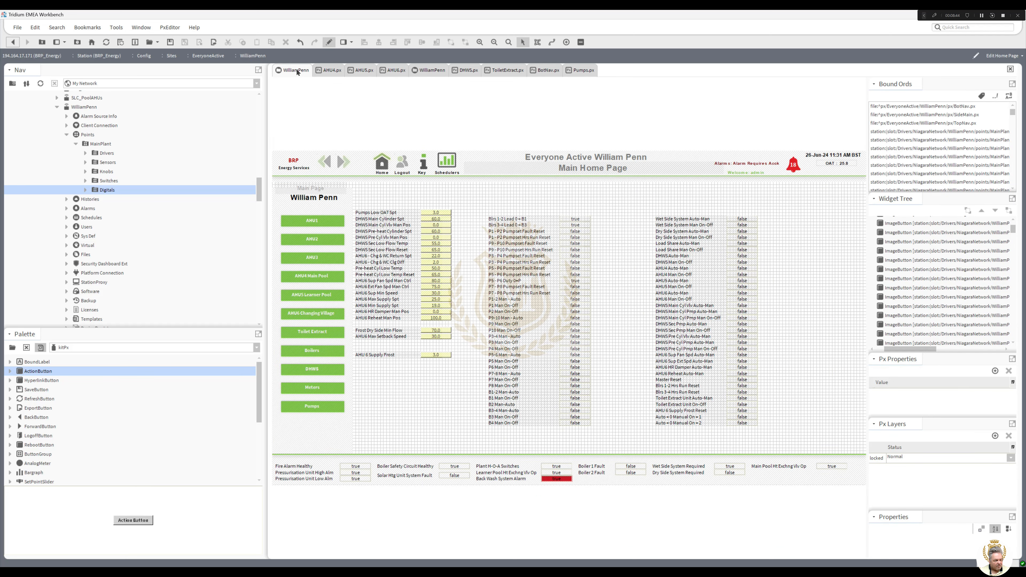
pyautogui.click(328, 43)
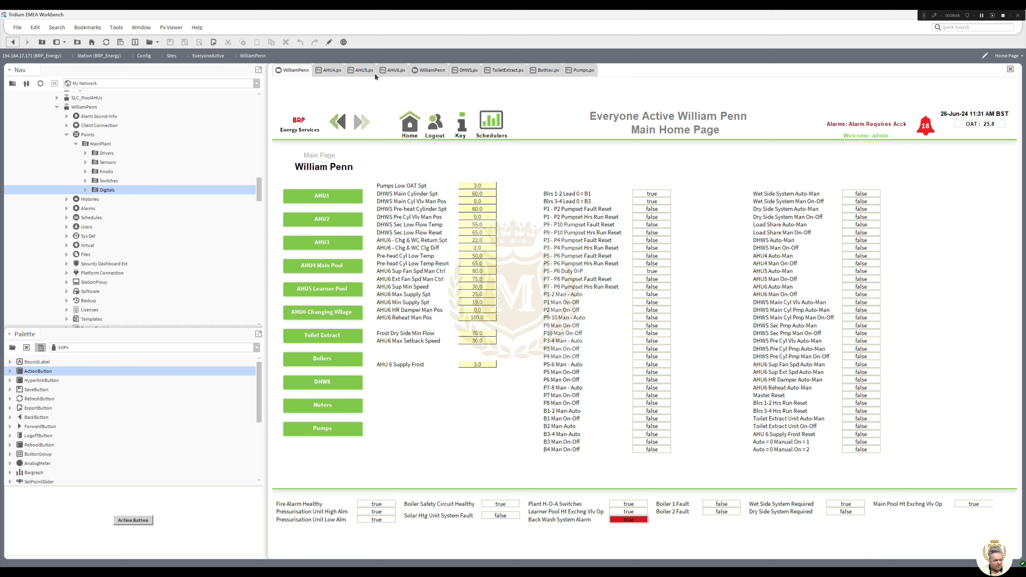
pyautogui.click(431, 71)
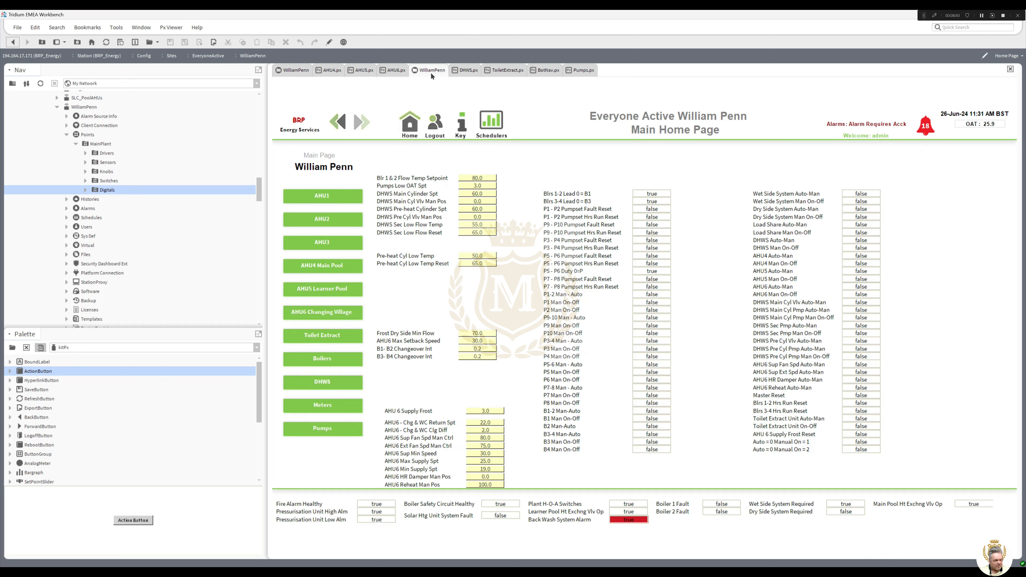
# Open Boilers.px from WilliamPenn's px folder in place of the duplicate home page.
pyautogui.click(256, 204)
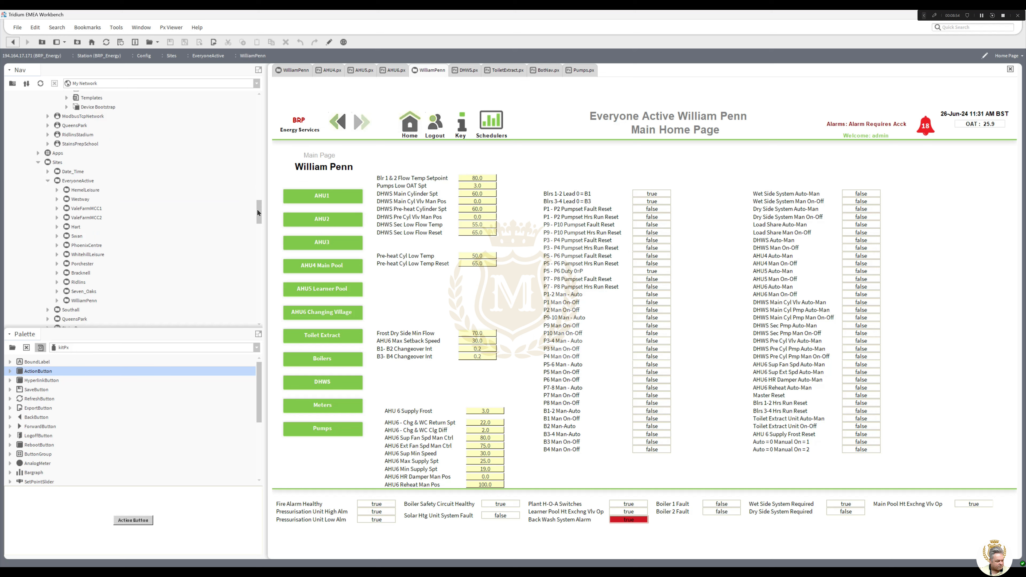
pyautogui.moveTo(257, 210); pyautogui.dragTo(236, 267)
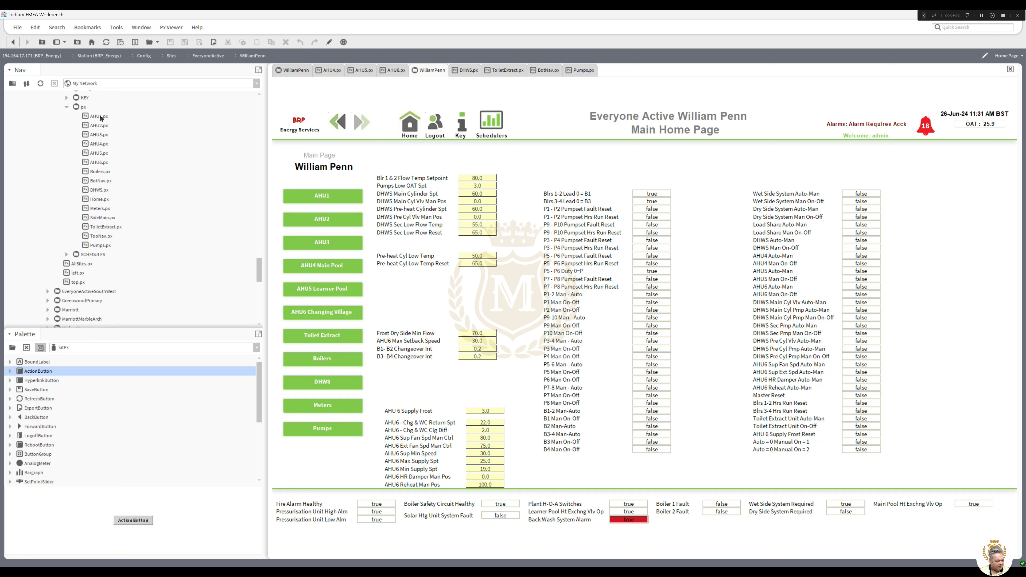
pyautogui.doubleClick(98, 172)
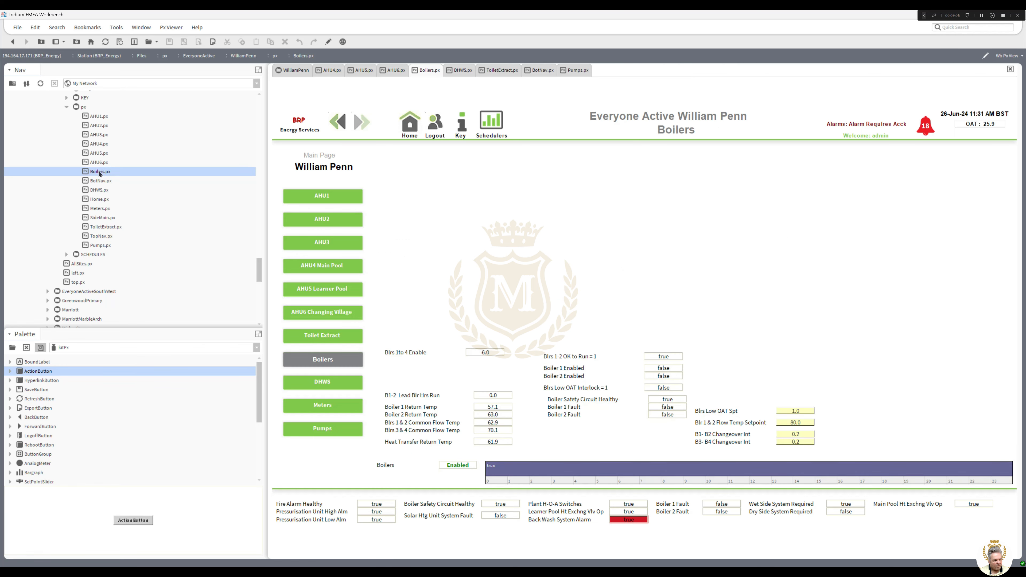
pyautogui.click(328, 42)
# Edit the original home page and move AHU6 Max Setback Speed and the AHU6 fan, supply, damper and reheat rows below AHU 6 Supply Frost.
pyautogui.click(294, 70)
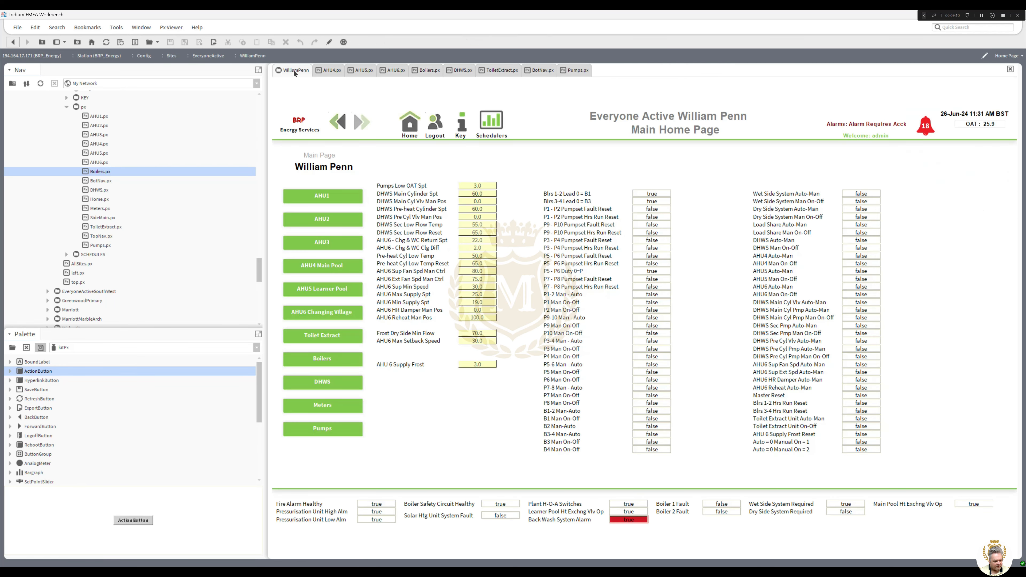
pyautogui.click(328, 42)
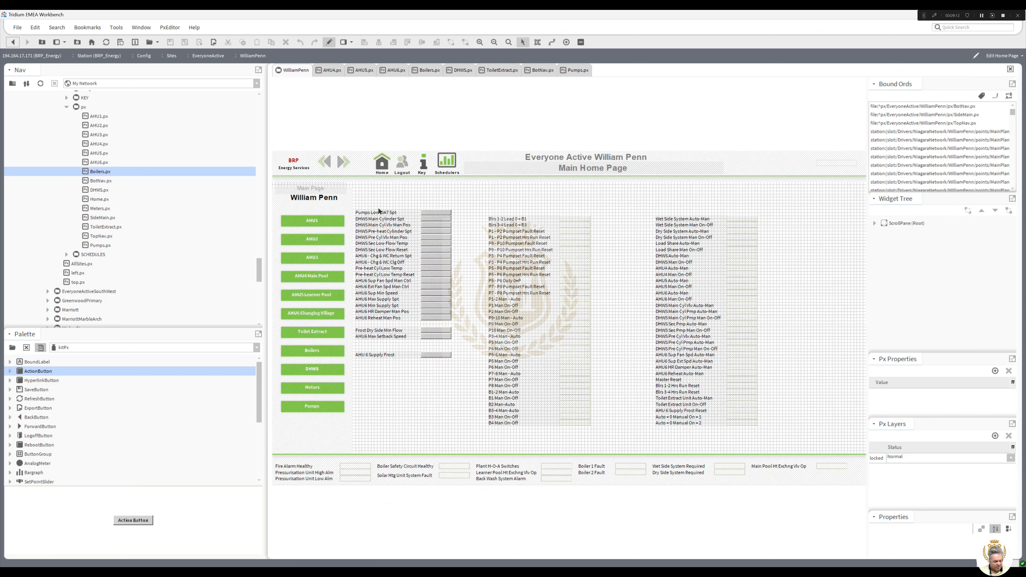
pyautogui.moveTo(467, 345); pyautogui.dragTo(373, 361)
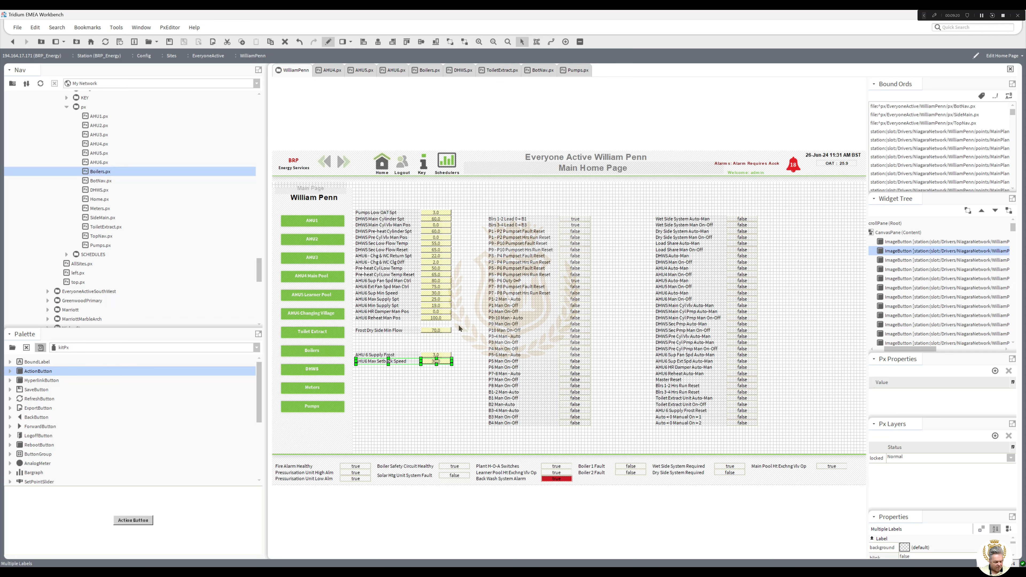
pyautogui.moveTo(460, 325); pyautogui.dragTo(363, 367)
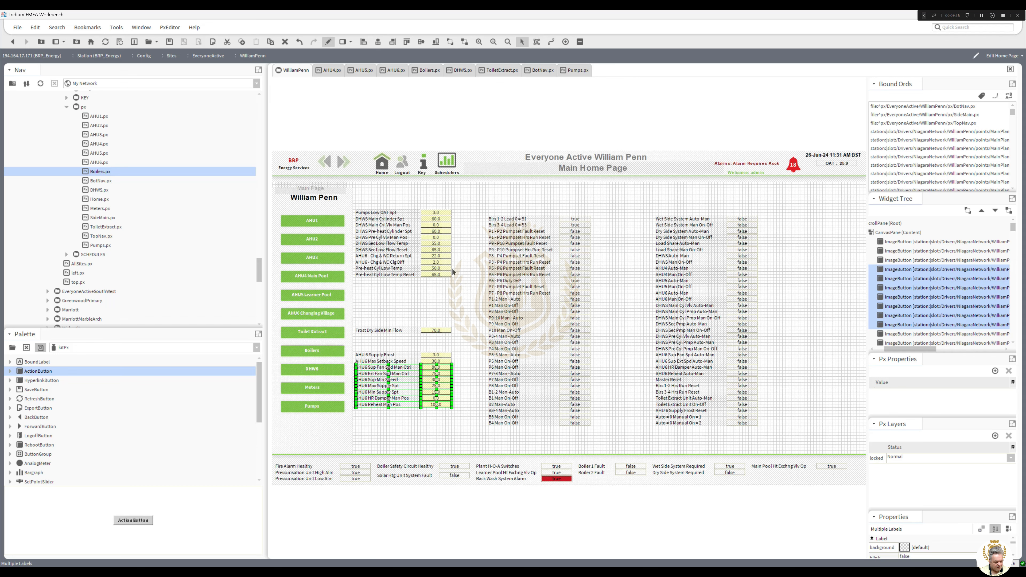
# Move the AHU6 Chg & WC Return Spt and Chg & WC Clg Diff rows with their buttons directly above AHU 6 Supply Frost.
pyautogui.click(364, 257)
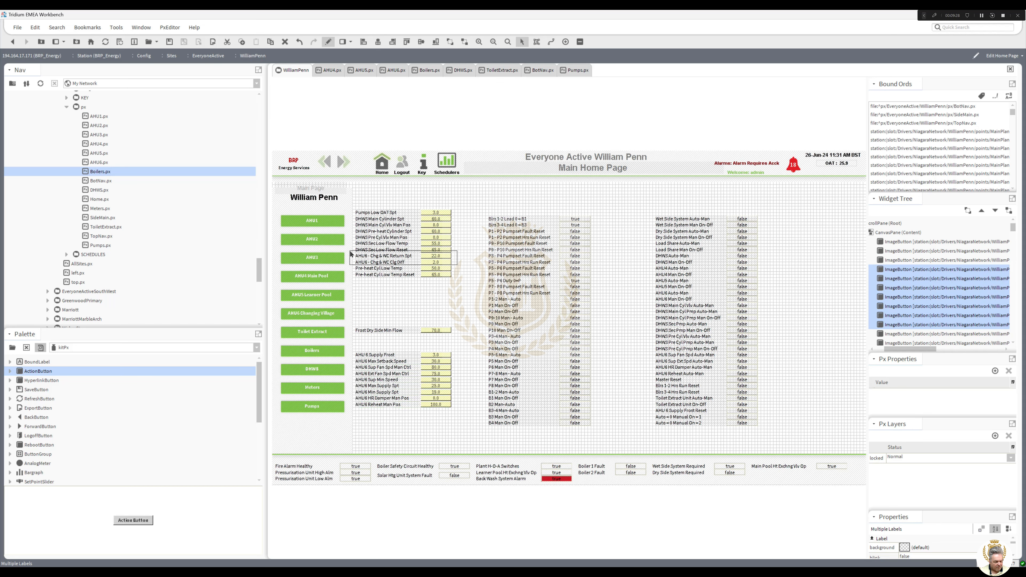
pyautogui.keyDown('shift'); pyautogui.click(383, 263); pyautogui.keyUp('shift')
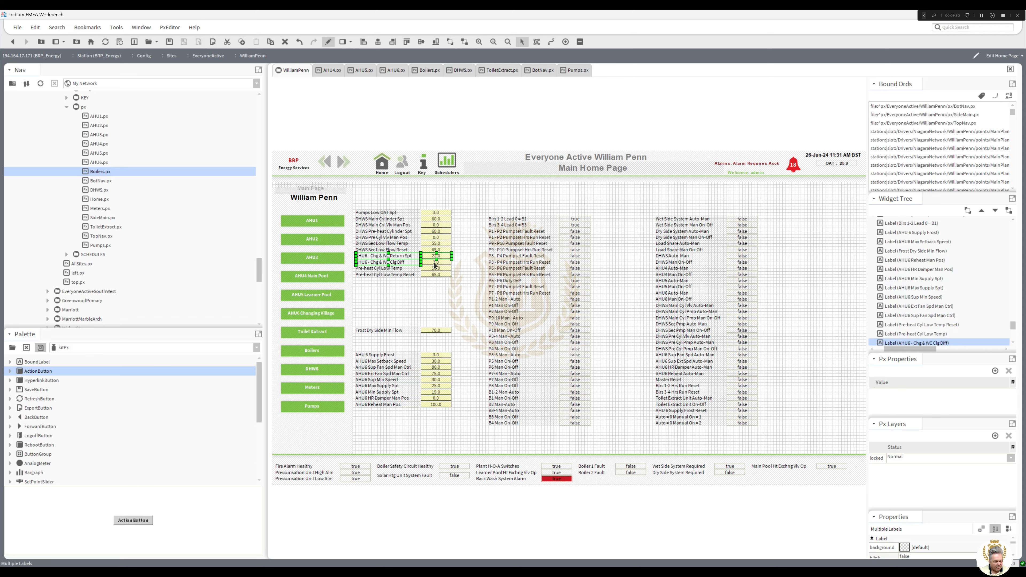
pyautogui.moveTo(387, 259); pyautogui.dragTo(388, 346)
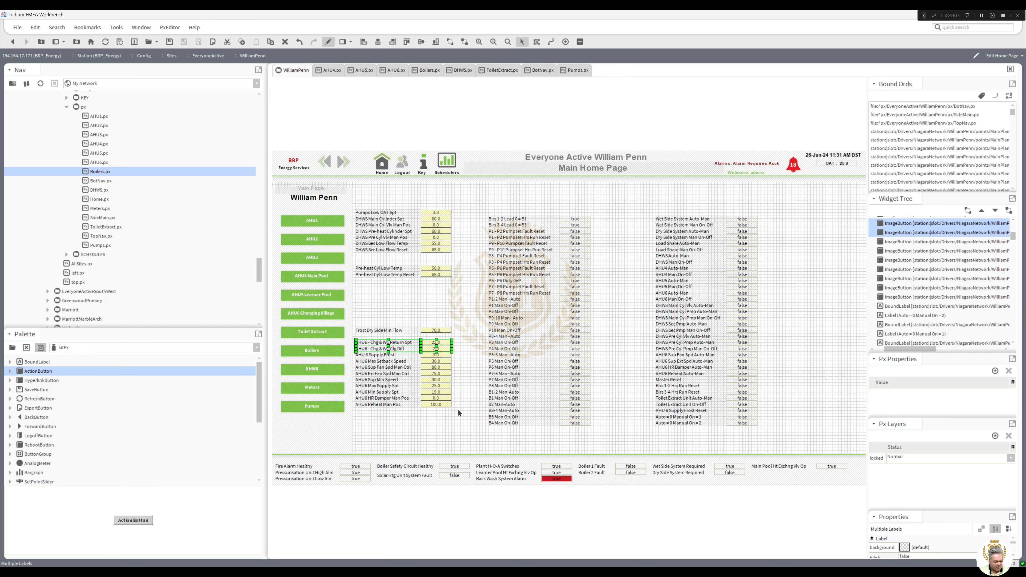
# Cut the whole group of AHU6 setpoint rows, labels and buttons, from the home page.
pyautogui.moveTo(458, 410); pyautogui.dragTo(378, 347)
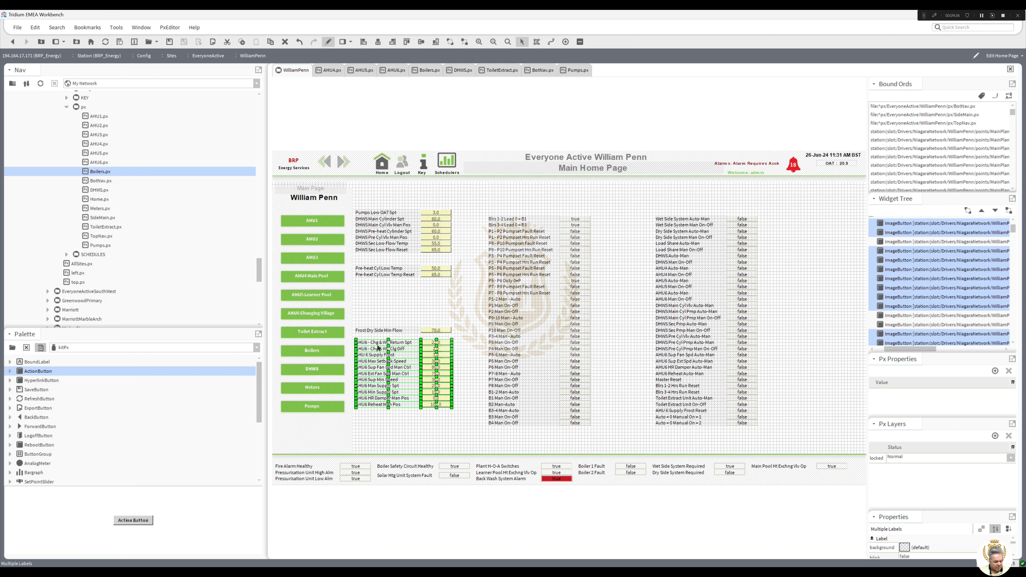
pyautogui.rightClick(378, 347)
pyautogui.click(387, 363)
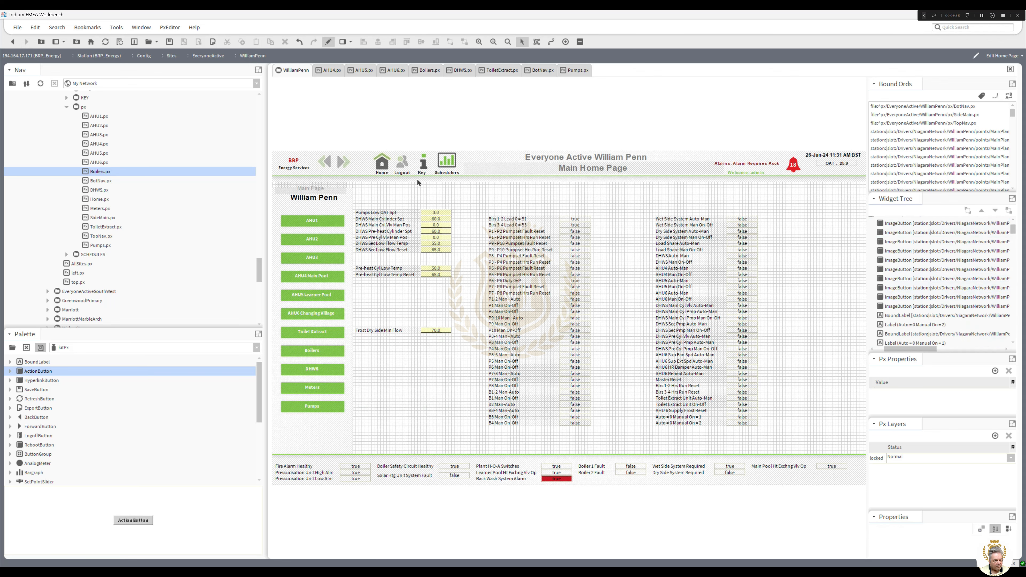
# Paste the AHU6 setpoint rows onto the AHU6 Changing Village page beside the fan and filter status readings, then return to the home page.
pyautogui.click(394, 70)
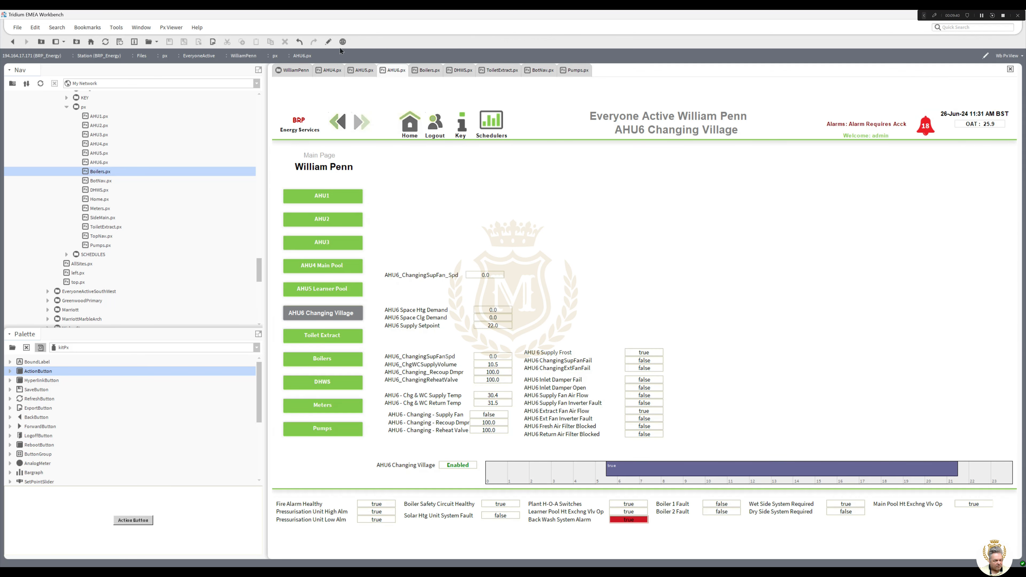
pyautogui.click(328, 41)
pyautogui.rightClick(625, 346)
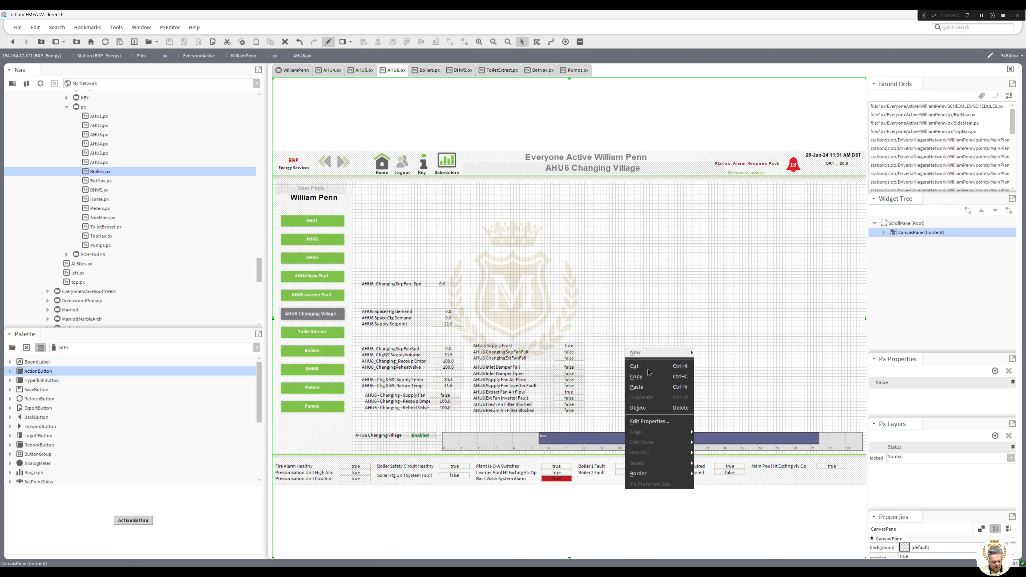
pyautogui.click(637, 387)
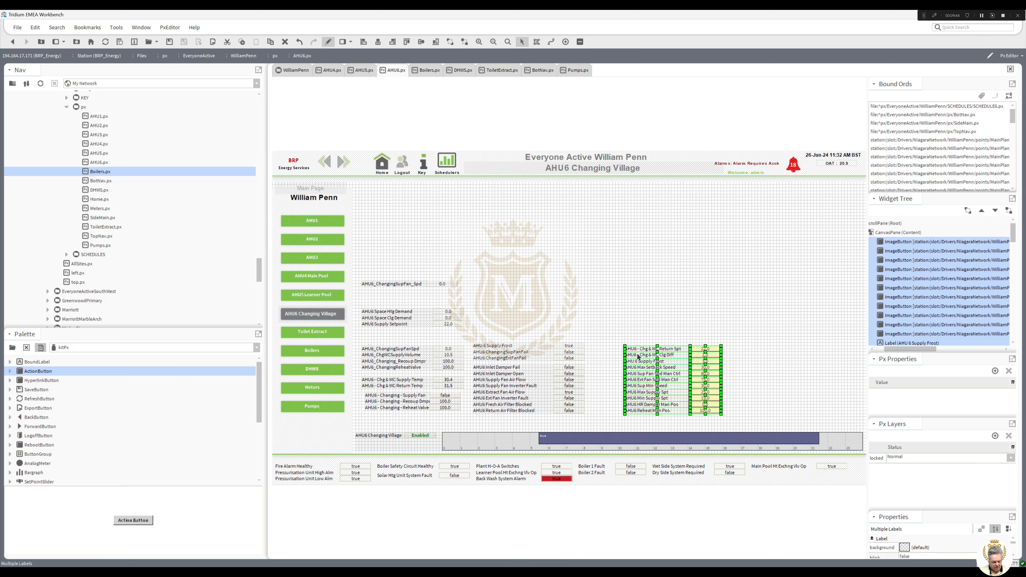
pyautogui.moveTo(638, 356); pyautogui.dragTo(606, 352)
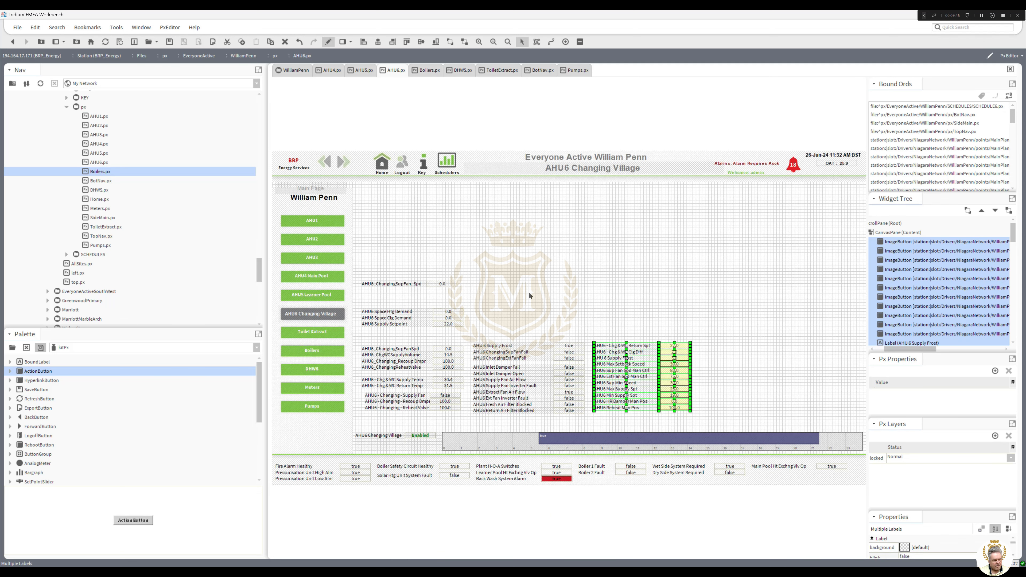
pyautogui.click(302, 68)
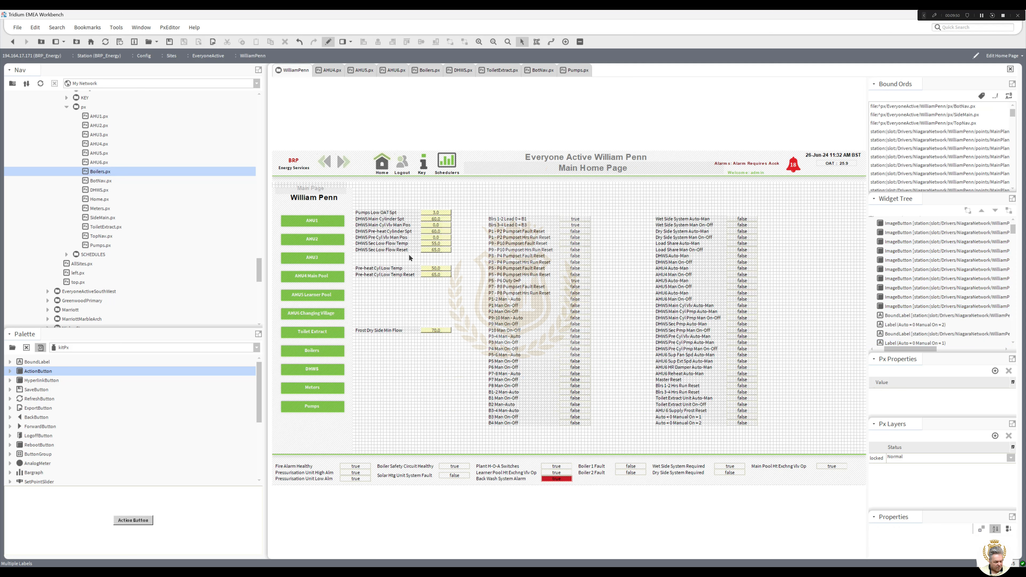
# Cut the six DHWS setpoint rows, DHWS Main Cylinder Spt through DHWS Sec Low Flow Reset, with their buttons from the home page.
pyautogui.moveTo(461, 255); pyautogui.dragTo(348, 214)
pyautogui.rightClick(371, 220)
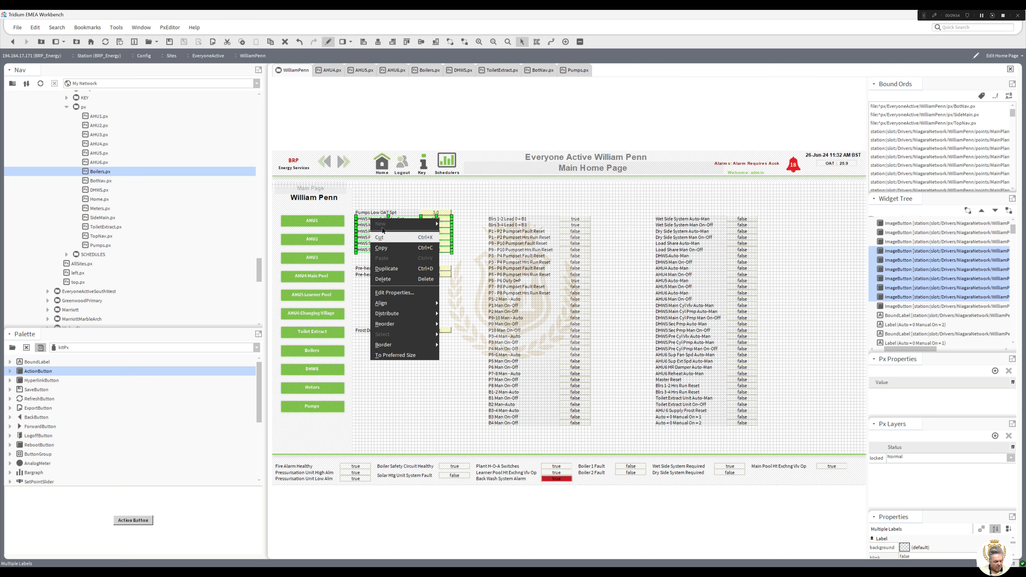
pyautogui.click(384, 242)
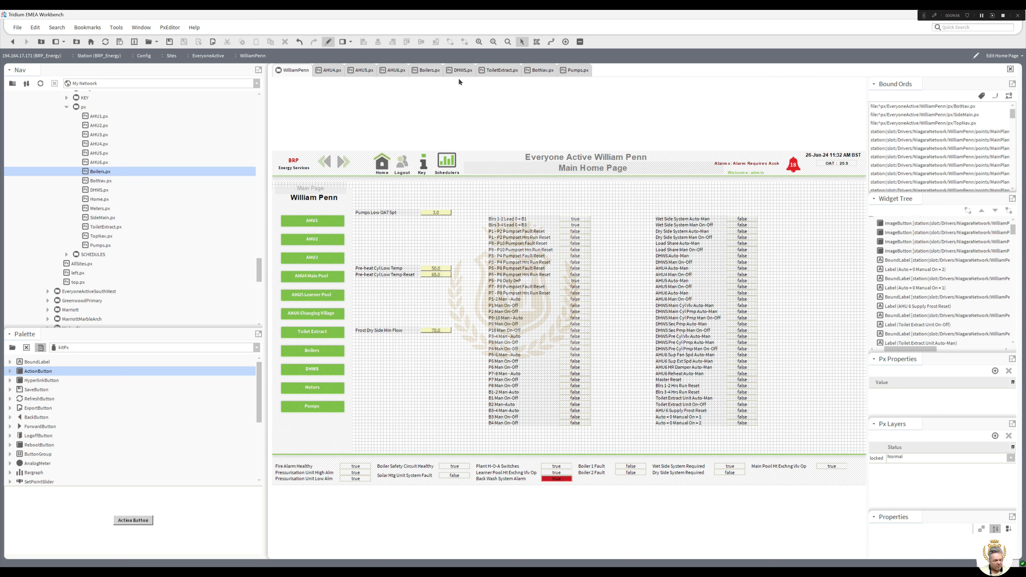
# Paste the DHWS setpoint rows onto the DHWS page above the cylinder fault readings and return to the home page.
pyautogui.click(460, 70)
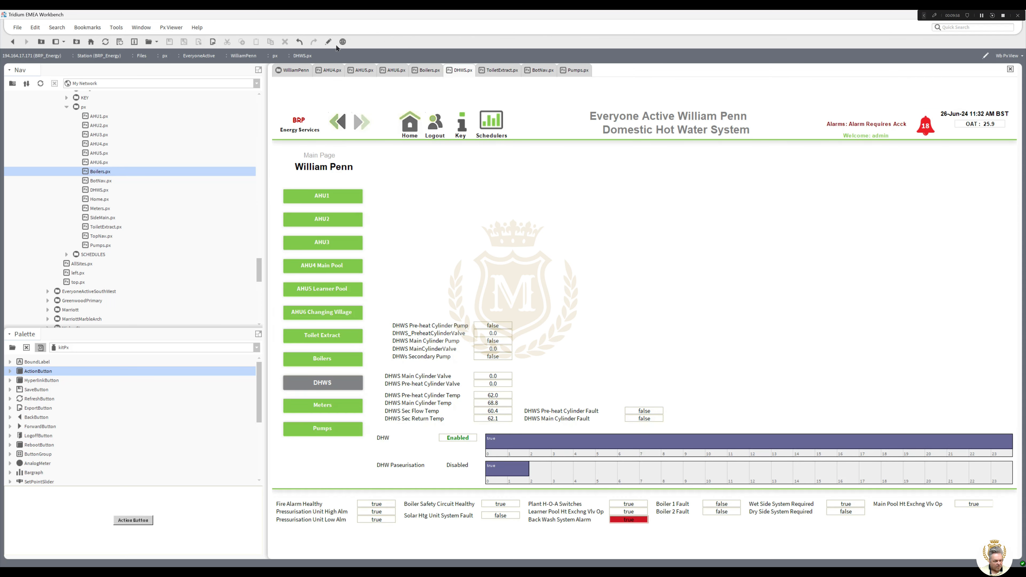
pyautogui.click(328, 42)
pyautogui.rightClick(493, 308)
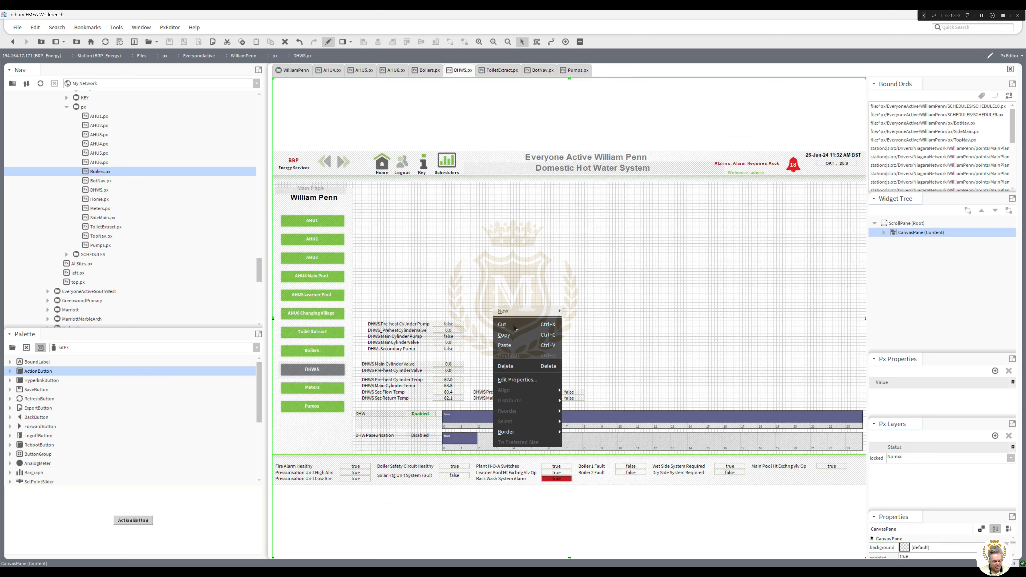
pyautogui.click(512, 346)
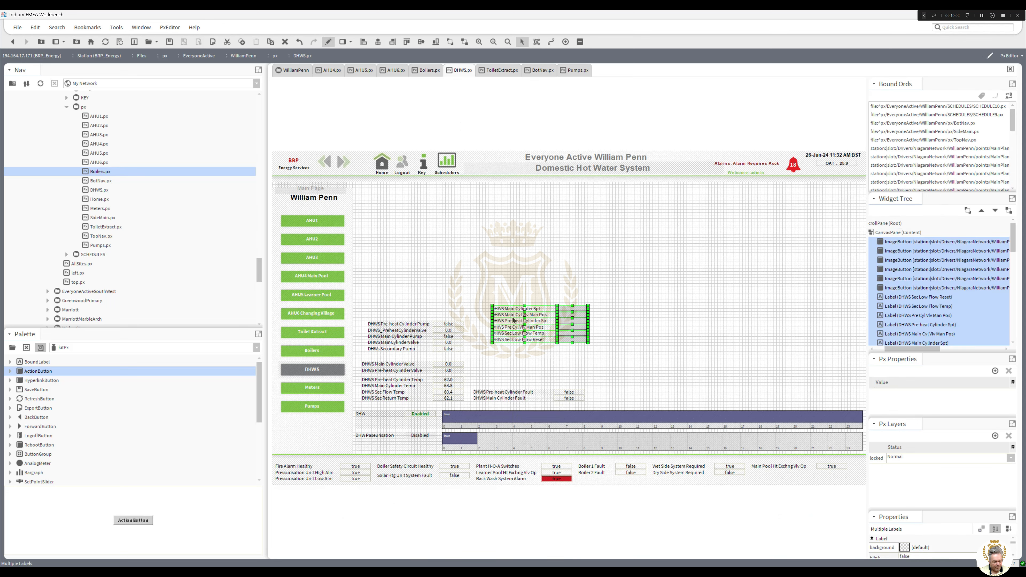
pyautogui.moveTo(509, 308); pyautogui.dragTo(490, 349)
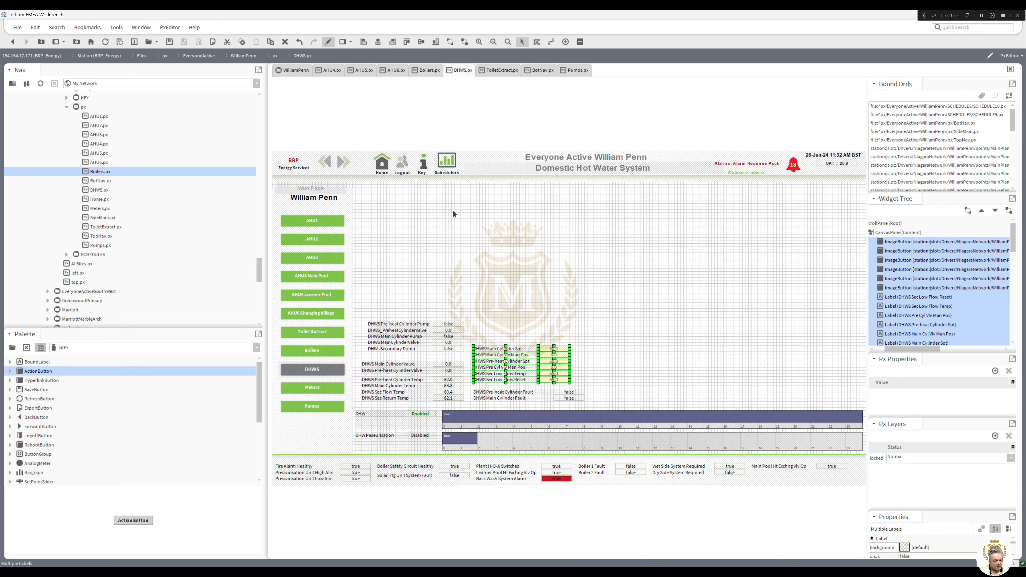
pyautogui.click(328, 42)
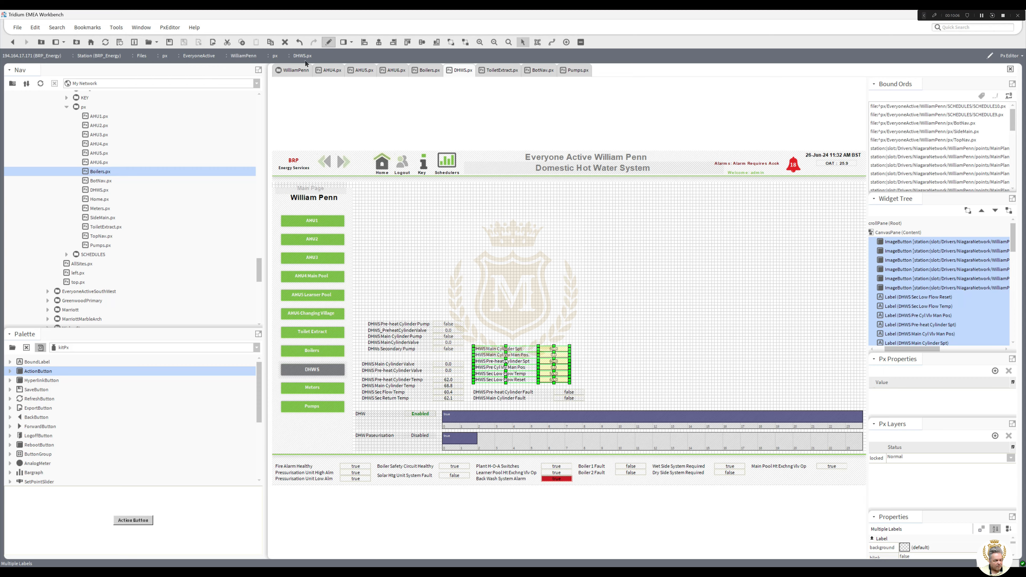
pyautogui.click(297, 71)
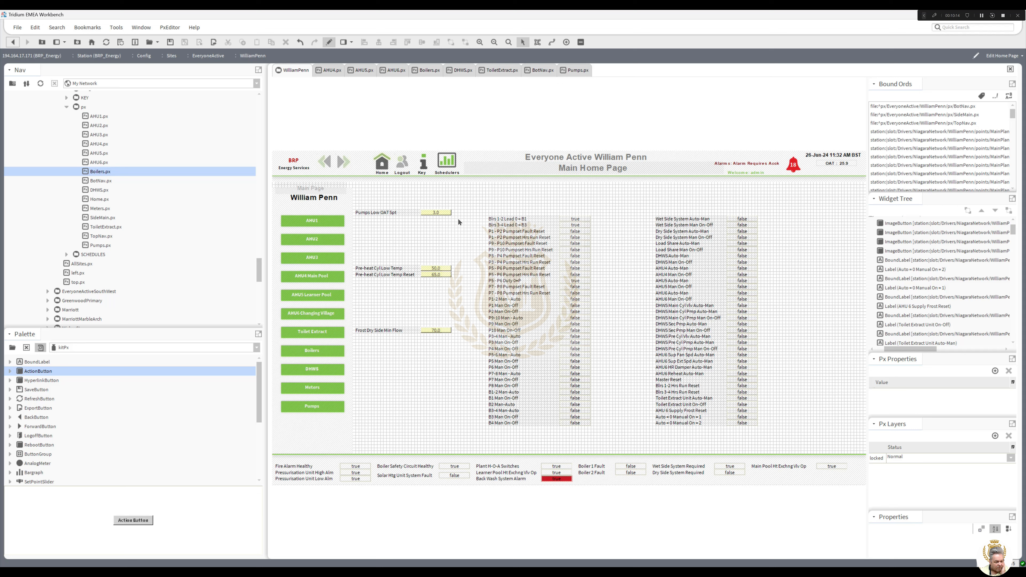
# Cut the Pumps Low OAT Spt label and its button from the home page.
pyautogui.moveTo(458, 221); pyautogui.dragTo(349, 195)
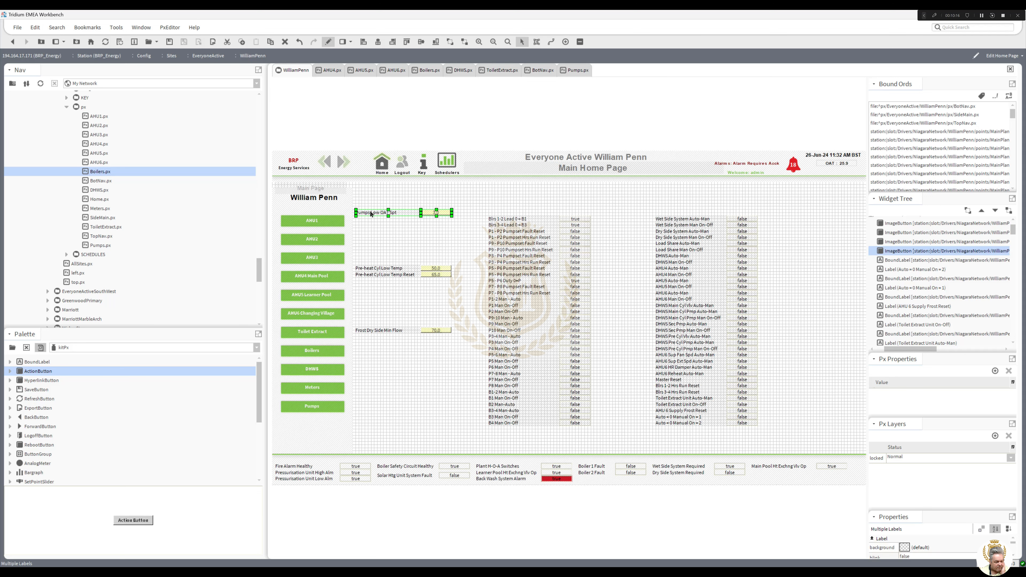
pyautogui.rightClick(371, 214)
pyautogui.click(383, 228)
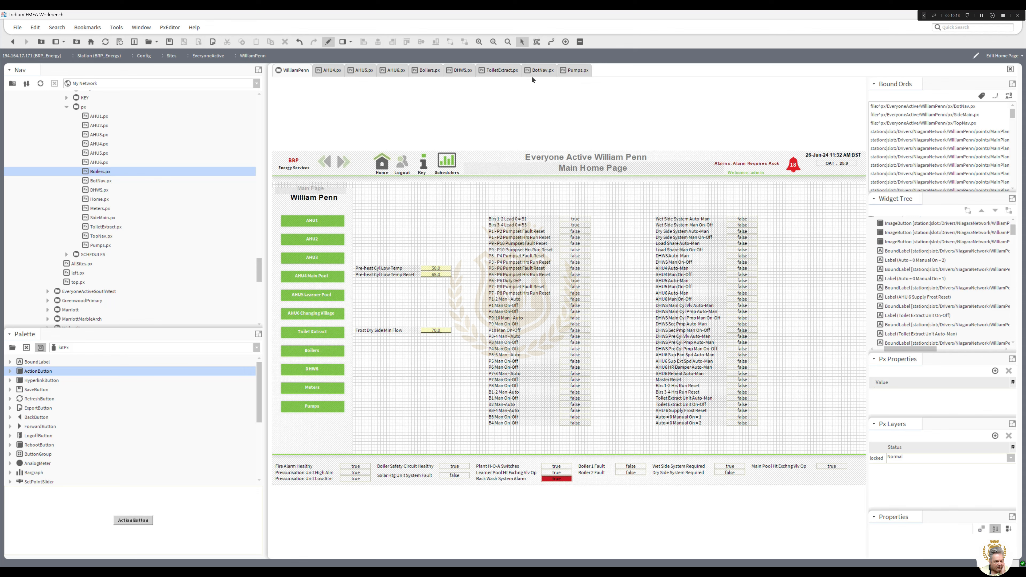
# Paste the Pumps Low OAT Spt row onto the Pumps page above the P1-2 Blrs 1-2 Prim Pumps reading and leave edit mode.
pyautogui.click(574, 70)
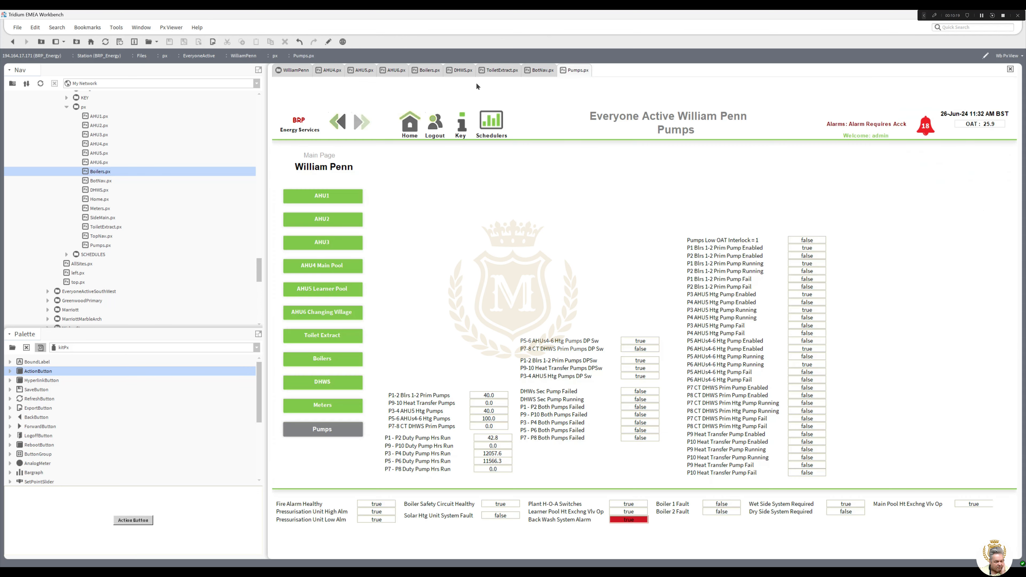
pyautogui.click(328, 41)
pyautogui.rightClick(382, 338)
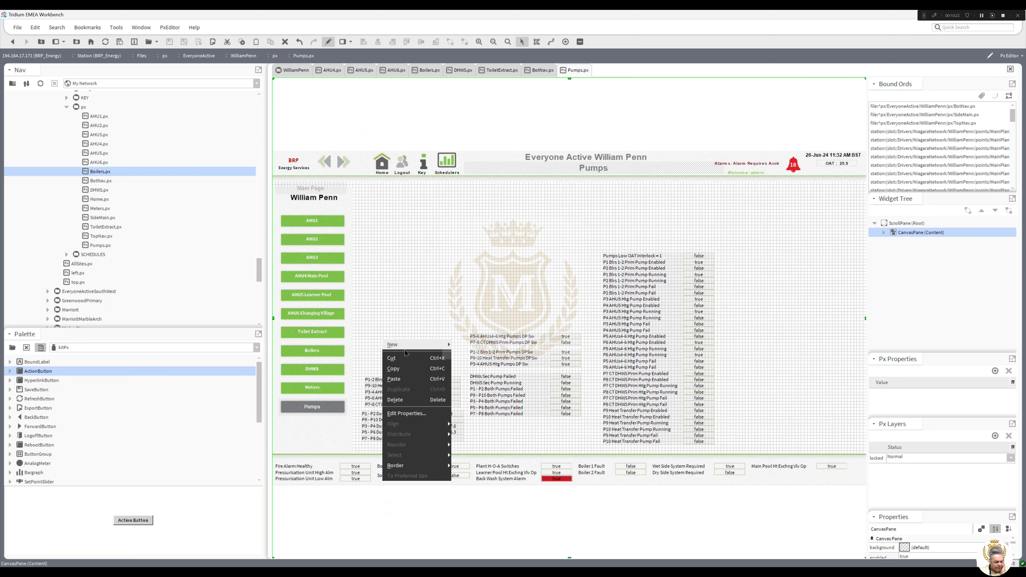
pyautogui.click(407, 351)
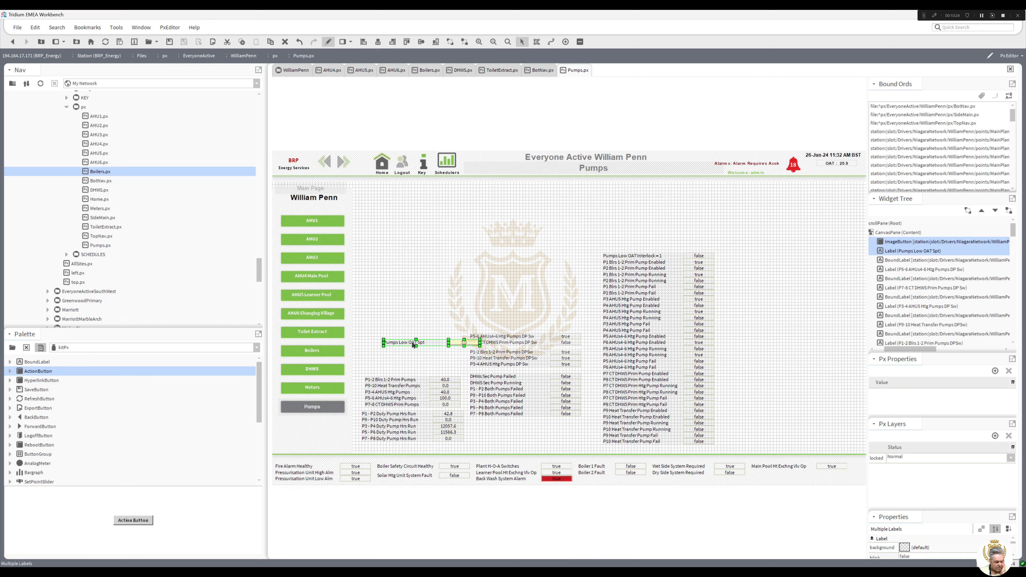
pyautogui.moveTo(411, 343); pyautogui.dragTo(382, 362)
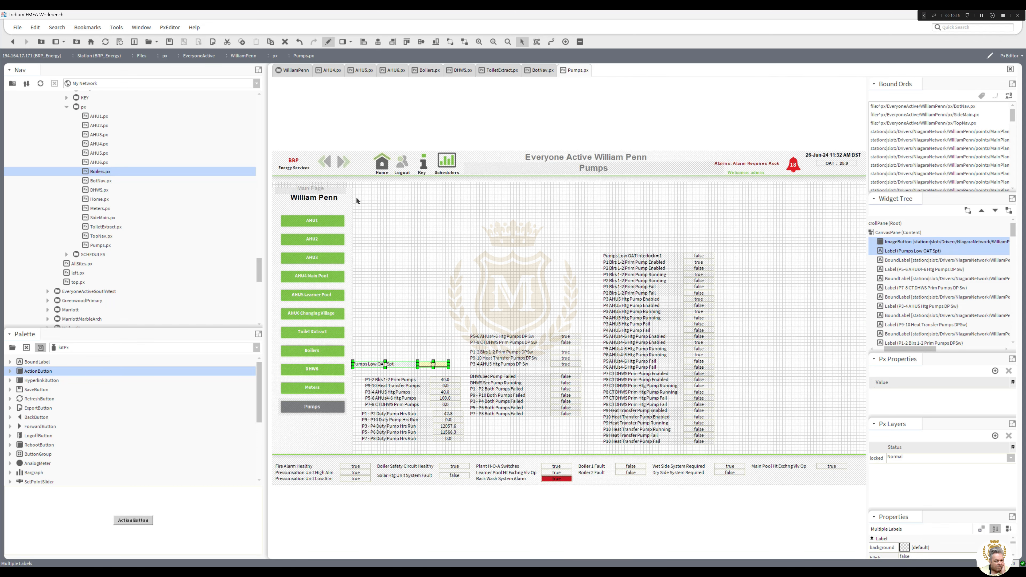
pyautogui.click(328, 42)
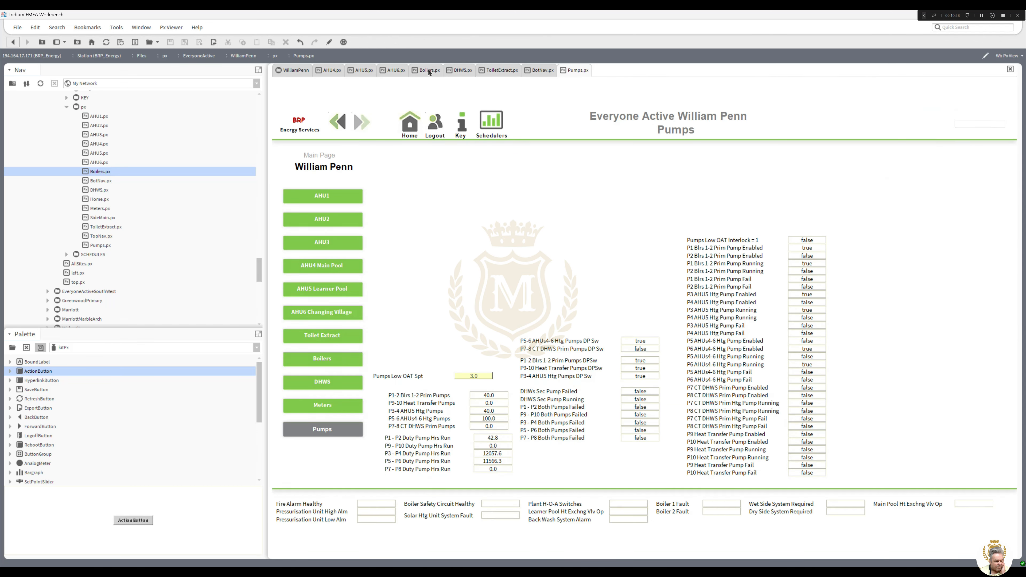
# Check the Boilers page's setpoint rows, and cut the Frost Dry Side Min Flow row with its button from the home page.
pyautogui.click(429, 72)
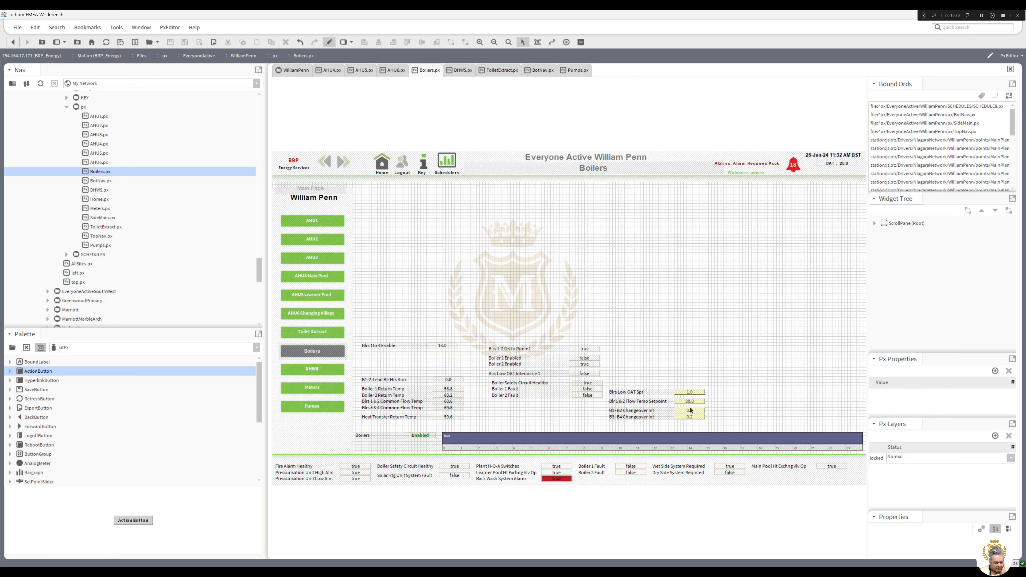
pyautogui.click(333, 44)
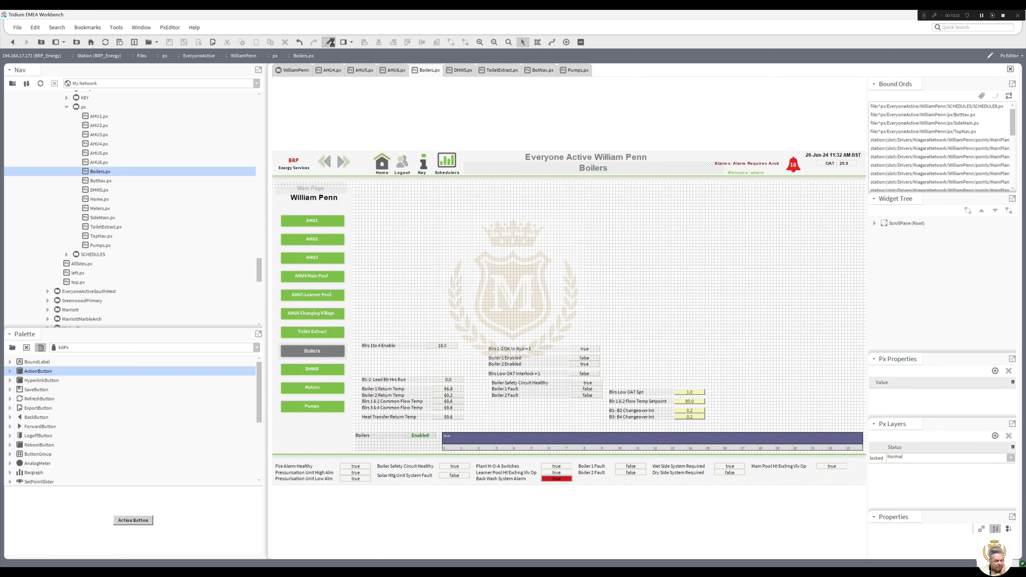
pyautogui.click(299, 70)
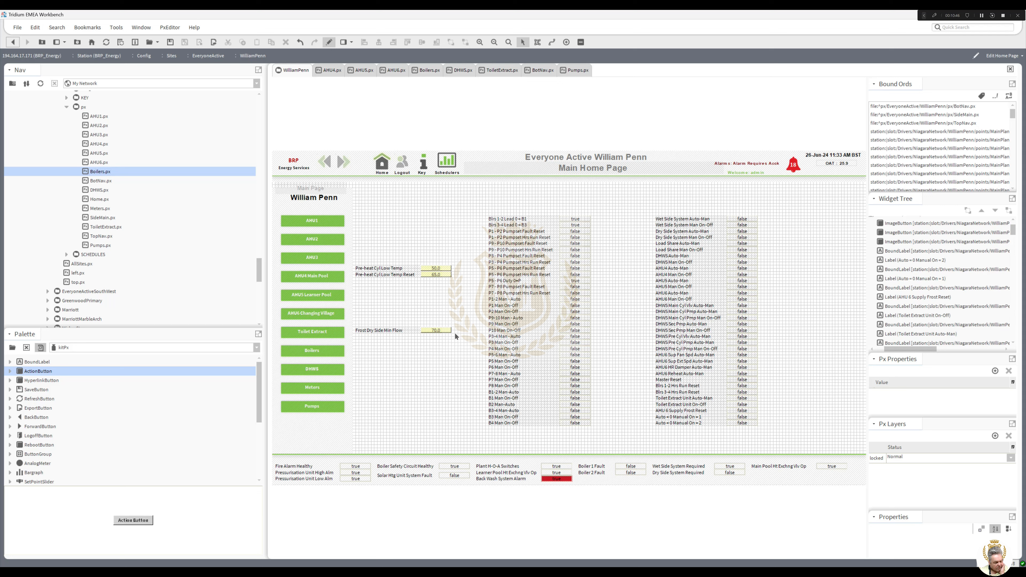
pyautogui.moveTo(456, 340); pyautogui.dragTo(349, 320)
pyautogui.rightClick(368, 331)
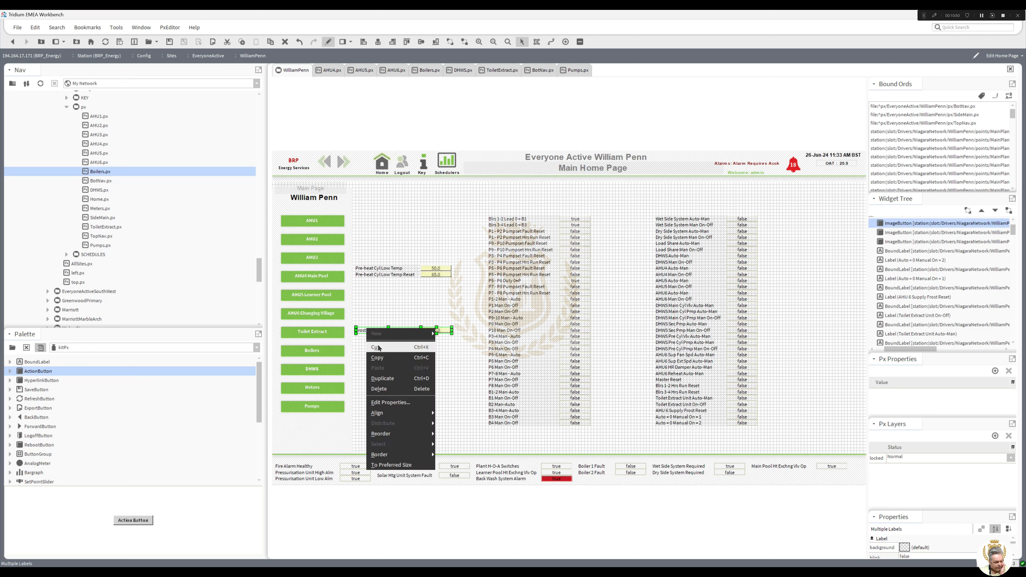
pyautogui.click(376, 347)
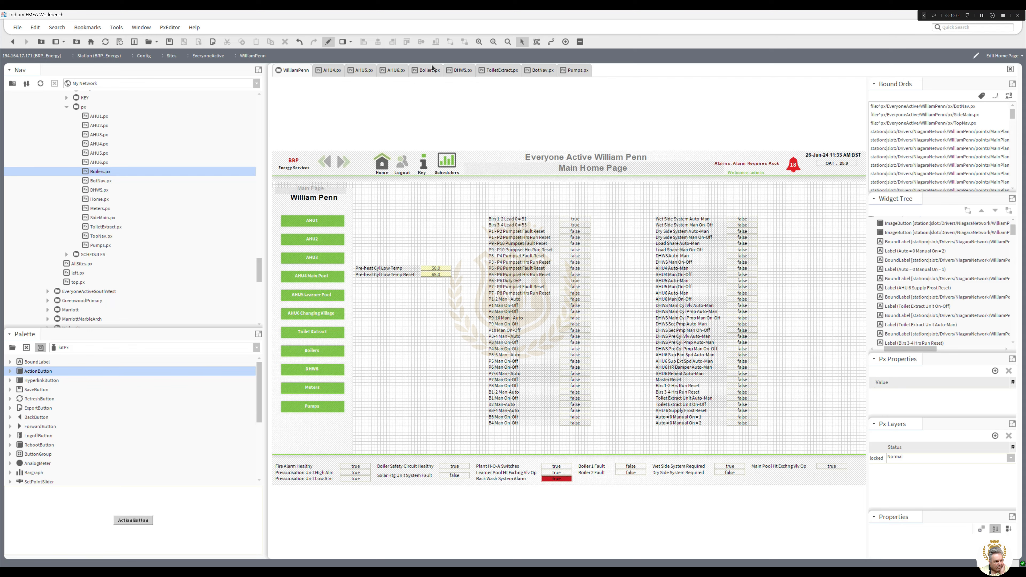
# Paste the Frost Dry Side Min Flow row onto the Boilers page above Blrs Low OAT Spt and return to the home page.
pyautogui.click(421, 71)
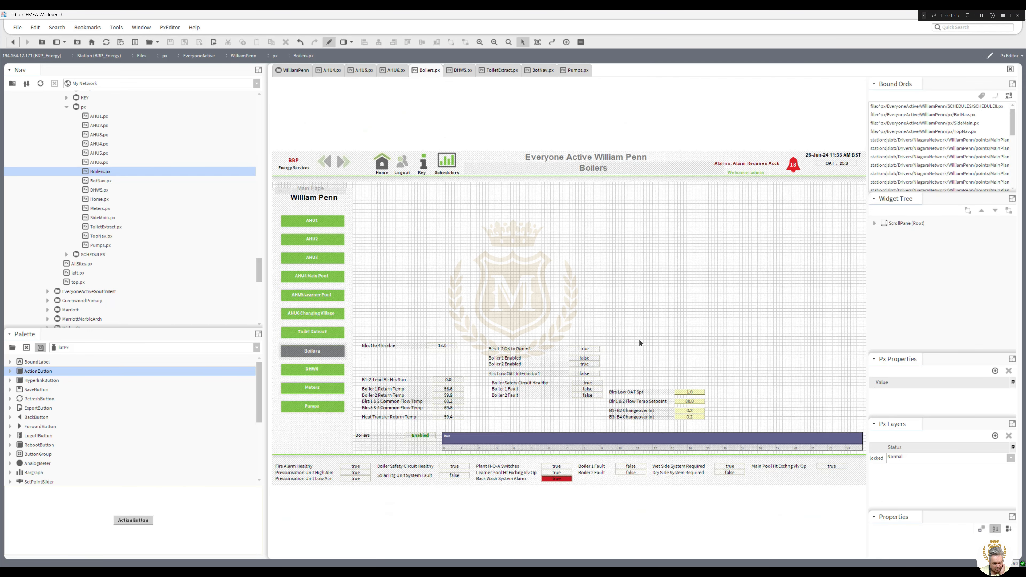
pyautogui.rightClick(635, 345)
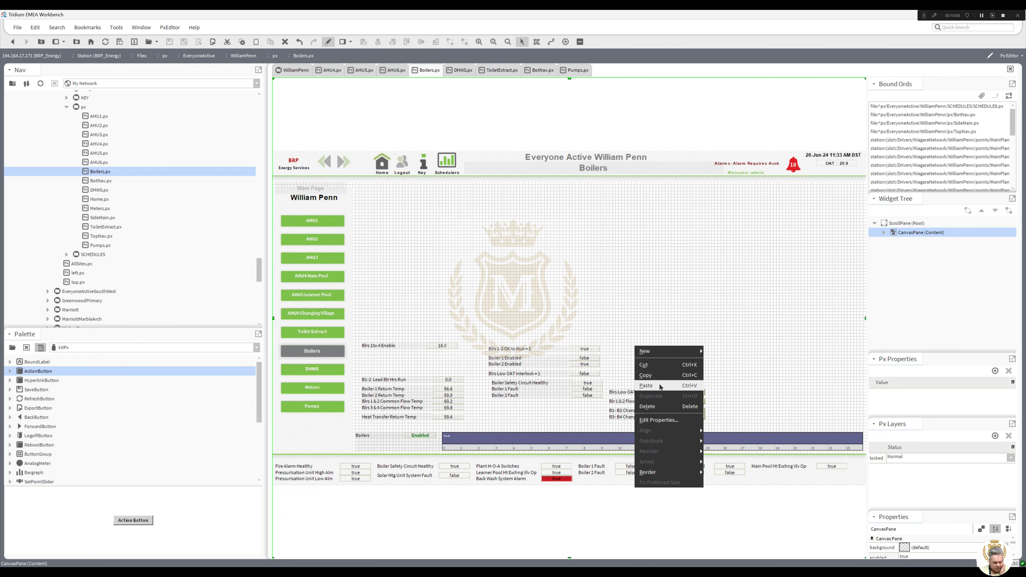
pyautogui.click(650, 365)
pyautogui.moveTo(646, 349); pyautogui.dragTo(621, 383)
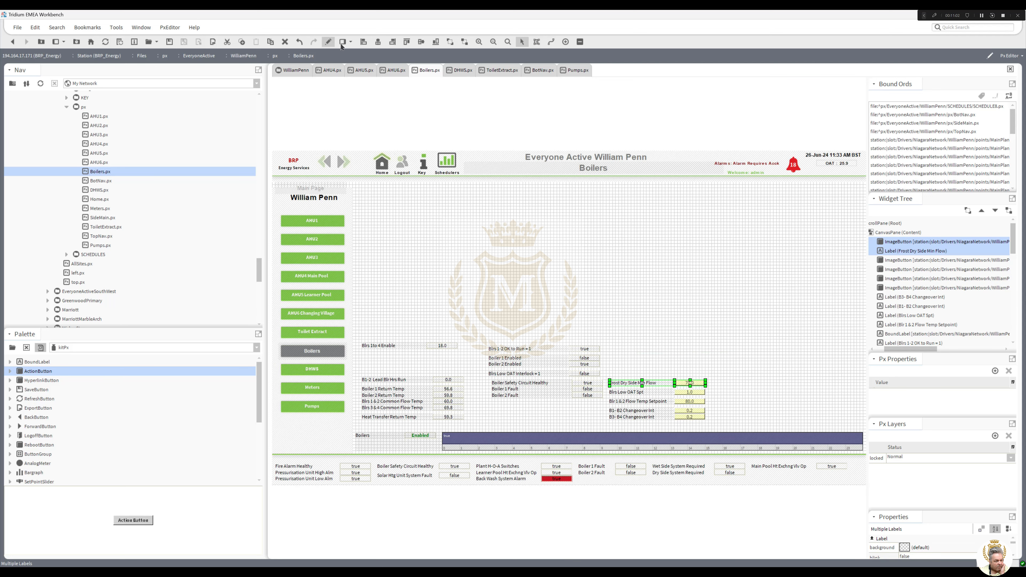
pyautogui.click(295, 70)
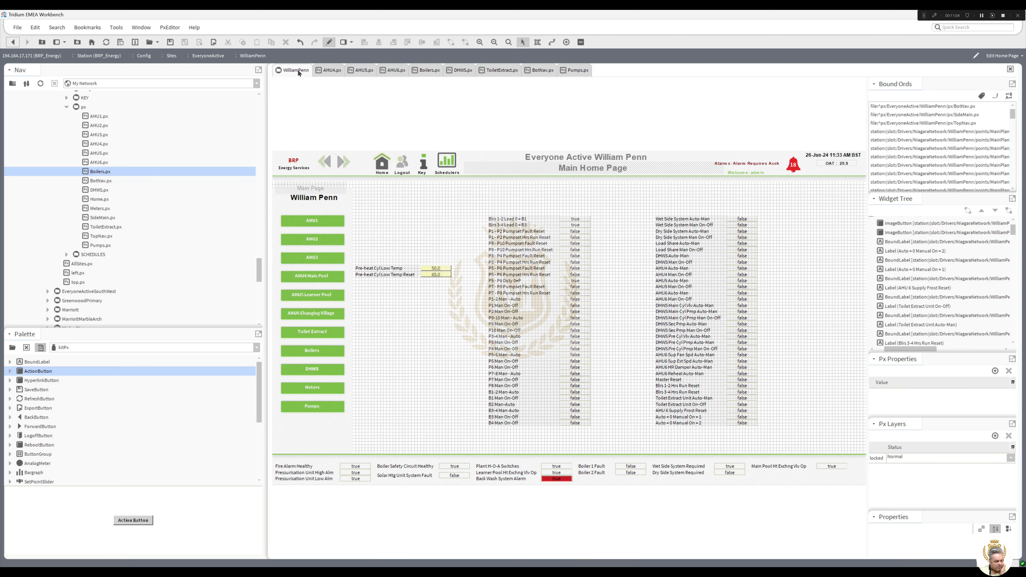
# Cut the Pre-heat Cyl Low Temp and Pre-heat Cyl Low Temp Reset rows with their buttons from the home page.
pyautogui.moveTo(467, 288); pyautogui.dragTo(349, 257)
pyautogui.rightClick(374, 268)
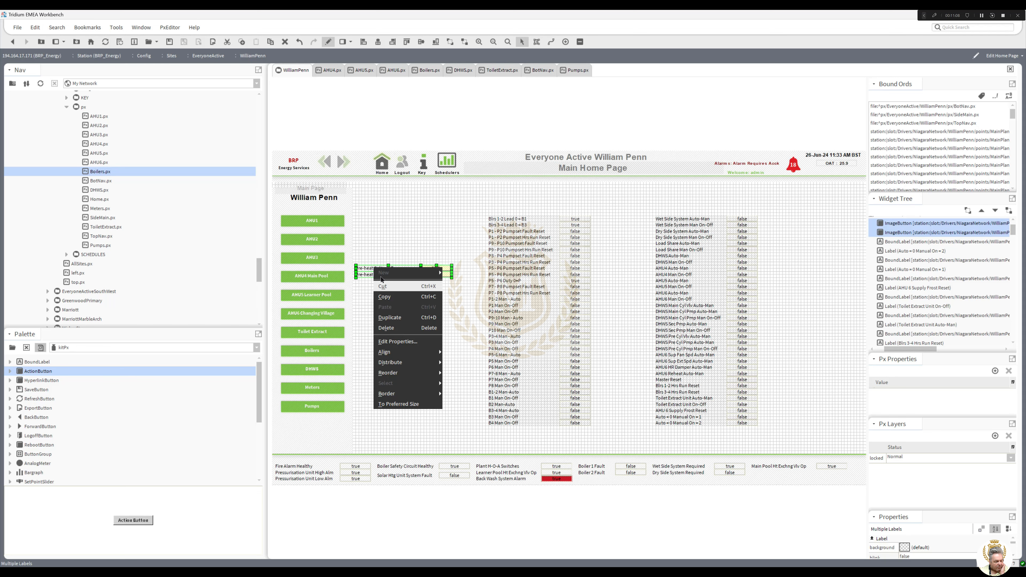
pyautogui.click(387, 309)
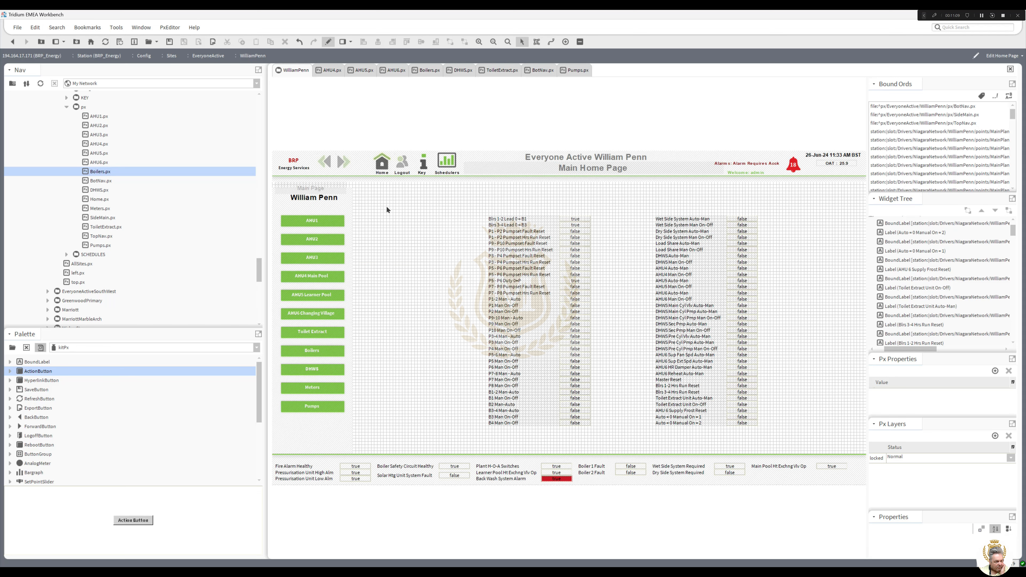
# Paste the two Pre-heat Cyl Low Temp rows onto the DHWS page directly above DHWS Main Cylinder Spt and return to the home page.
pyautogui.click(460, 69)
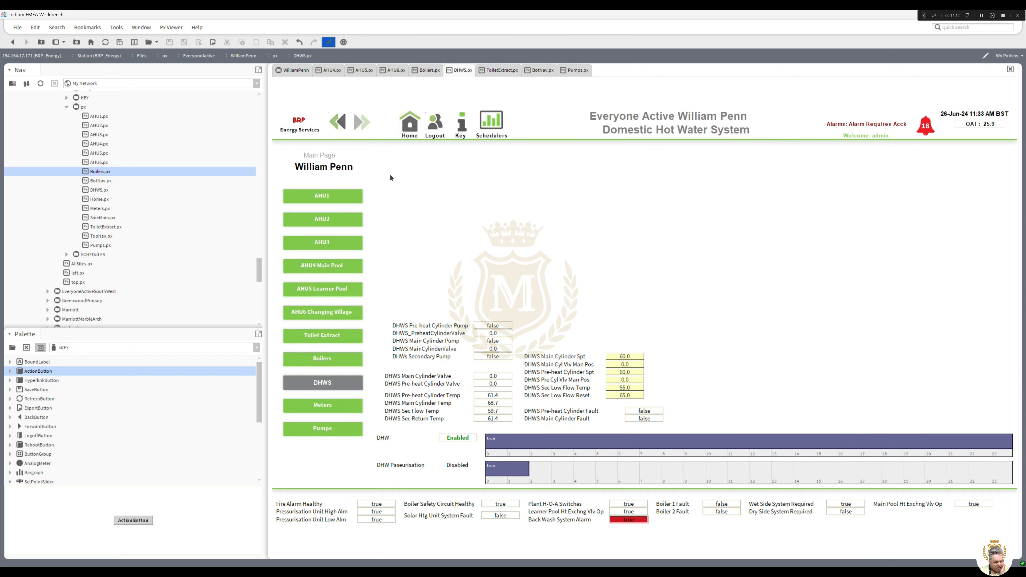
pyautogui.click(328, 42)
pyautogui.rightClick(500, 326)
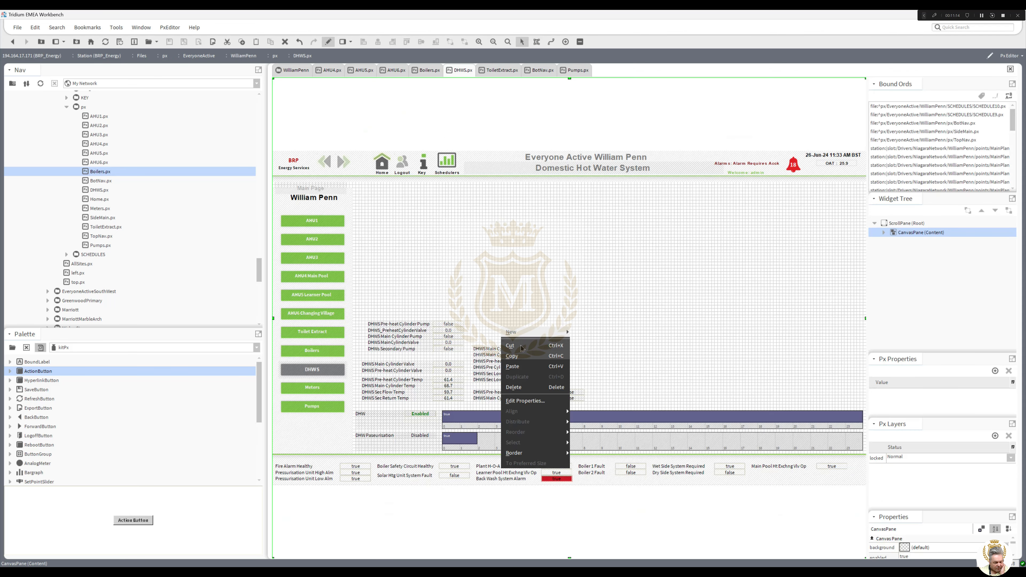
pyautogui.click(521, 368)
pyautogui.moveTo(527, 332); pyautogui.dragTo(500, 338)
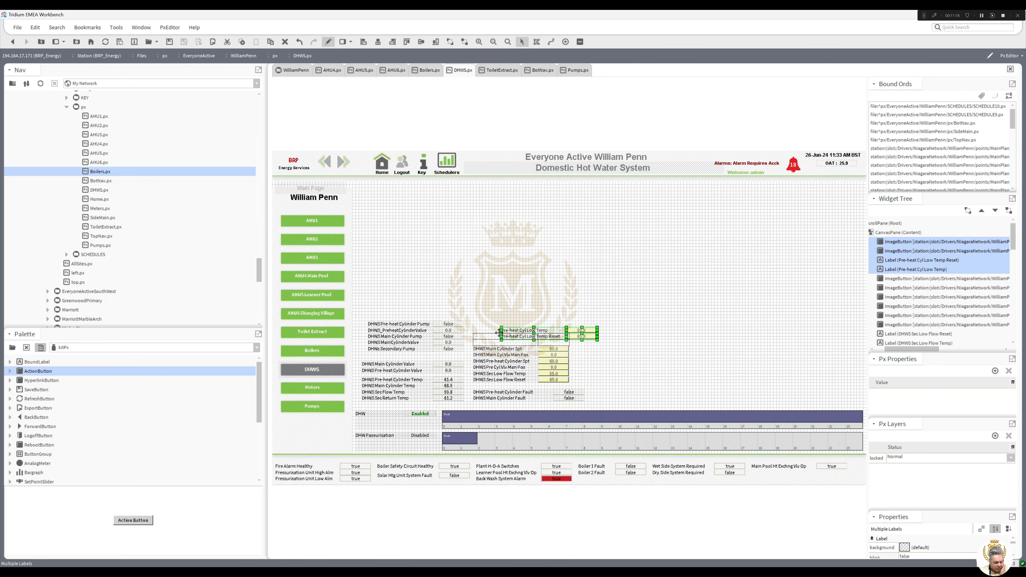
pyautogui.click(328, 42)
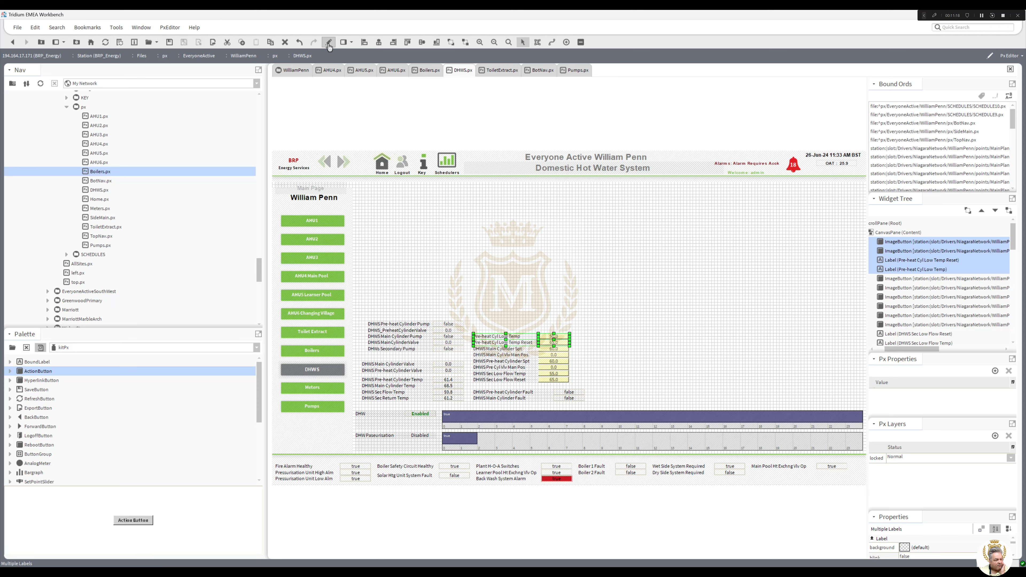
pyautogui.click(299, 71)
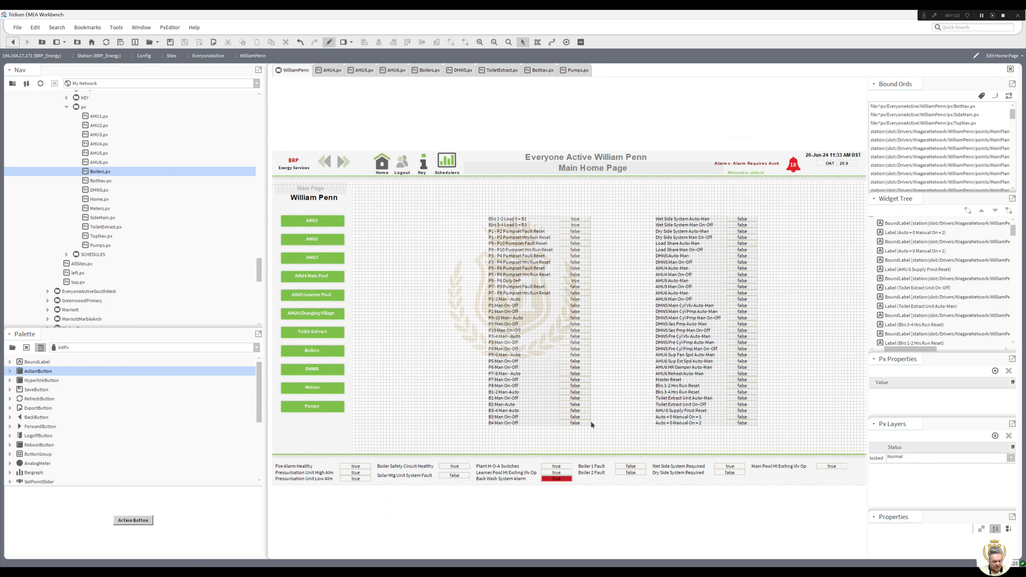
# Move the switch column from Blrs 1-2 Lead to B4 Man On-Off, with its values, closer to the page navigation buttons and deselect it.
pyautogui.moveTo(596, 432); pyautogui.dragTo(472, 209)
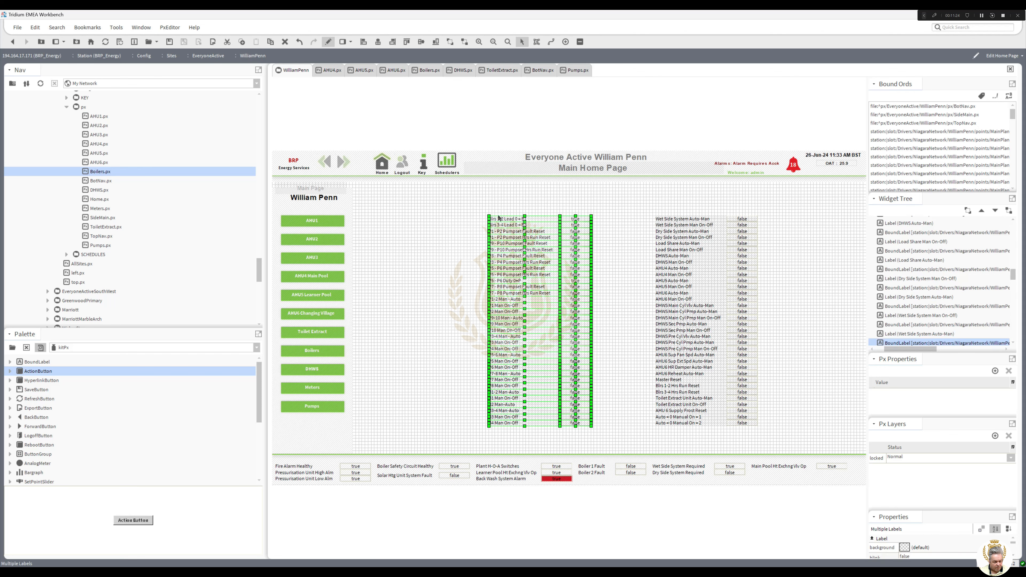
pyautogui.moveTo(594, 254); pyautogui.dragTo(473, 251)
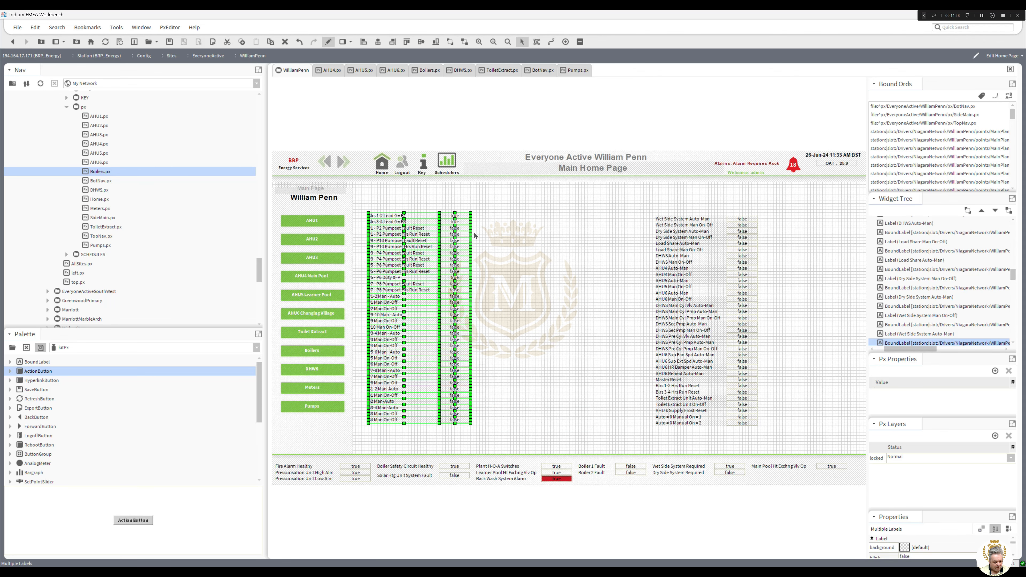
pyautogui.click(464, 217)
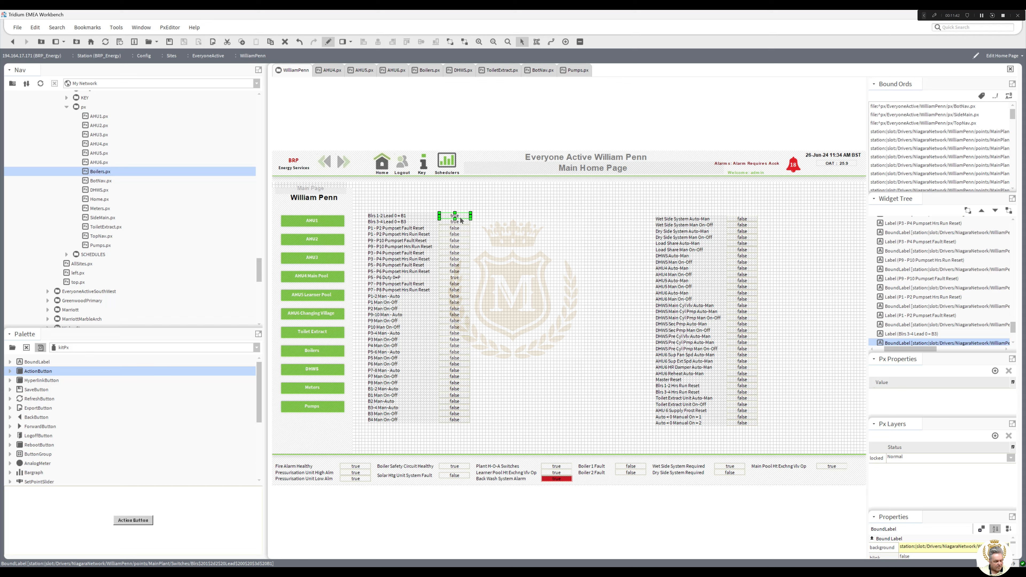
pyautogui.click(493, 370)
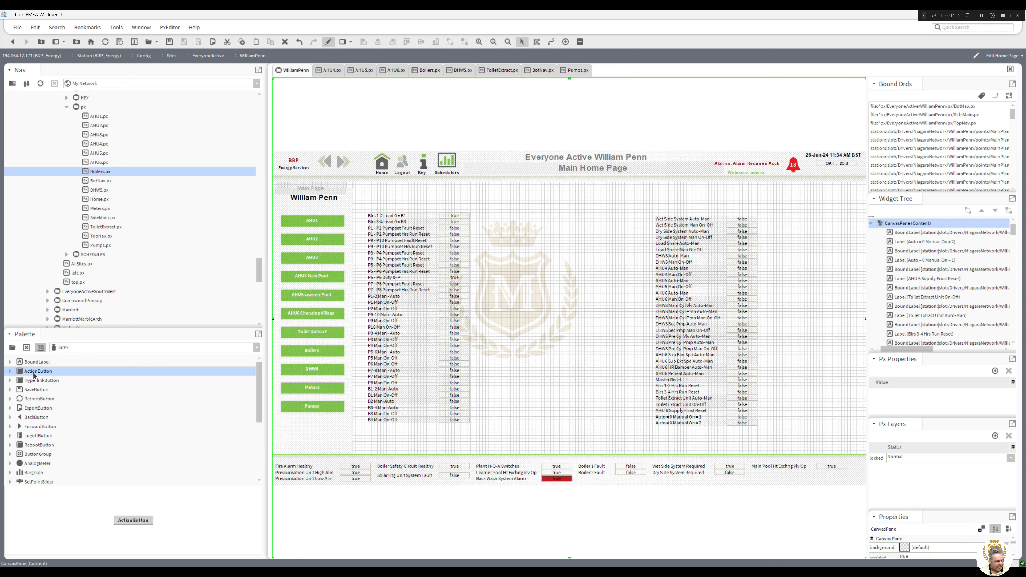
# Add an action button to the blank centre of the home page and copy the ord from the Blrs 1-2 Lead value label's binding.
pyautogui.moveTo(36, 371); pyautogui.dragTo(519, 243)
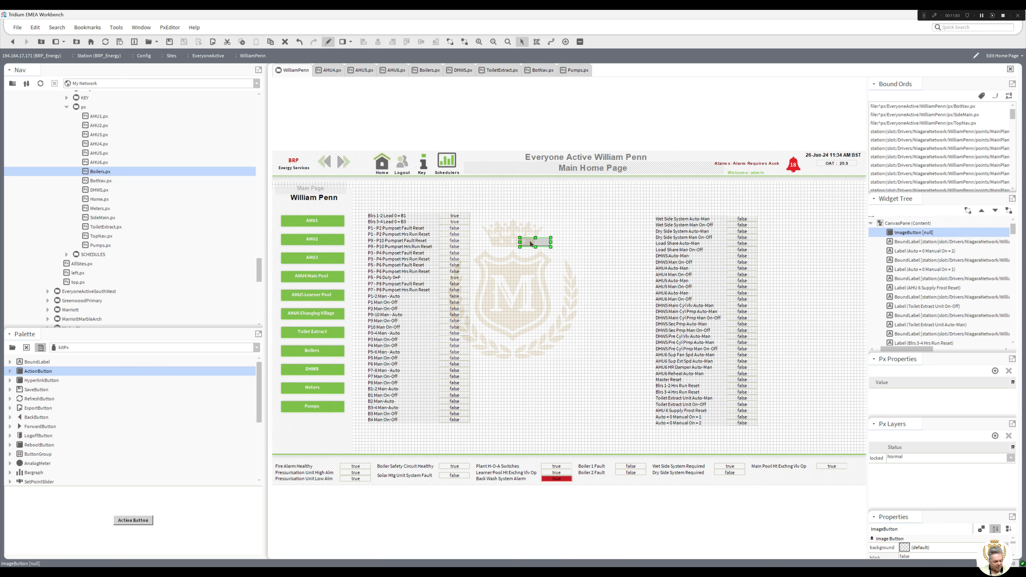
pyautogui.doubleClick(456, 222)
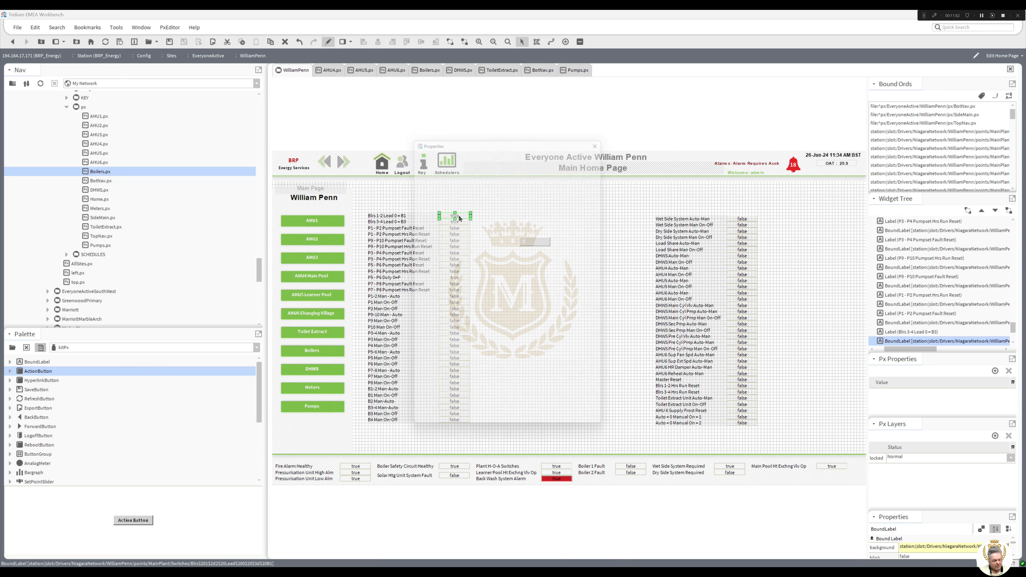
pyautogui.doubleClick(503, 371)
pyautogui.hotkey('ctrl', 'c')
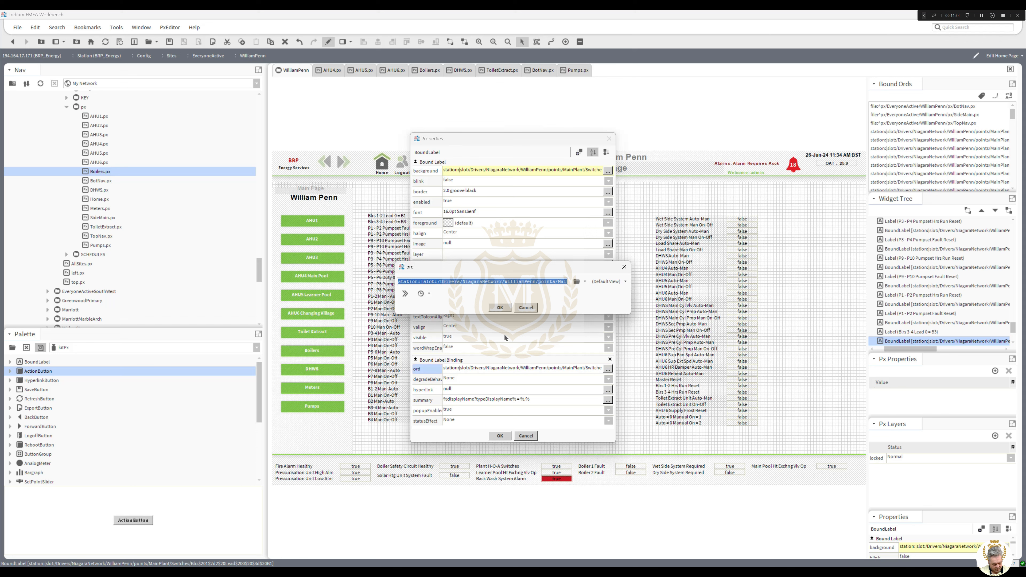
pyautogui.click(500, 307)
pyautogui.click(499, 435)
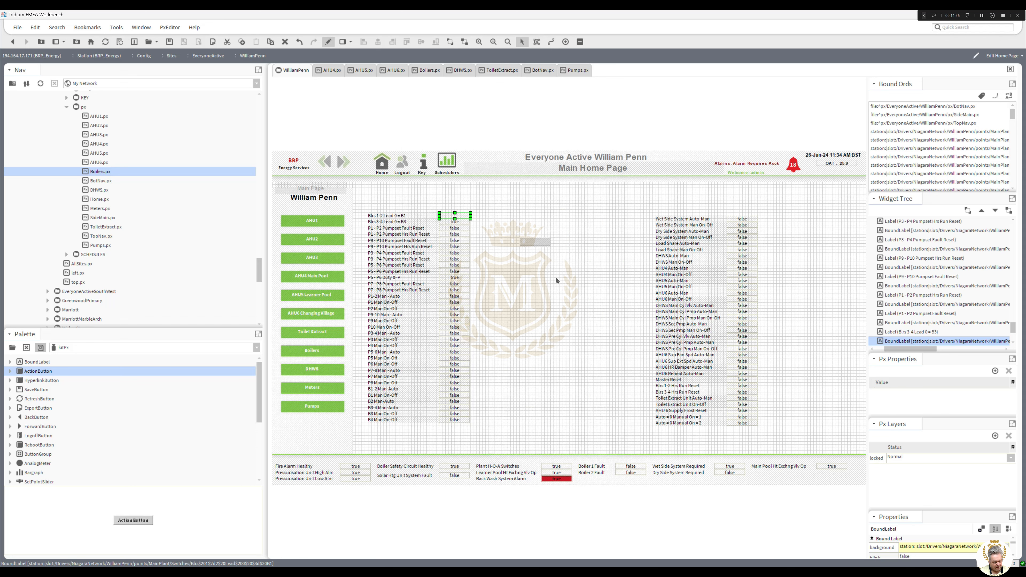
# Set the new button's Action Binding ord to the copied Blrs 1-2 Lead point ord with /set appended.
pyautogui.doubleClick(535, 242)
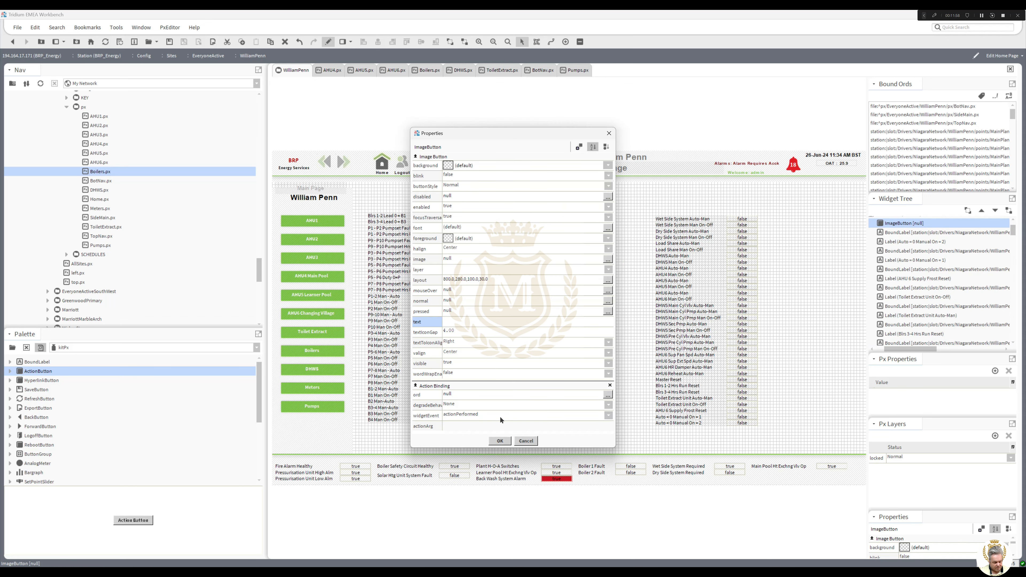
pyautogui.doubleClick(501, 394)
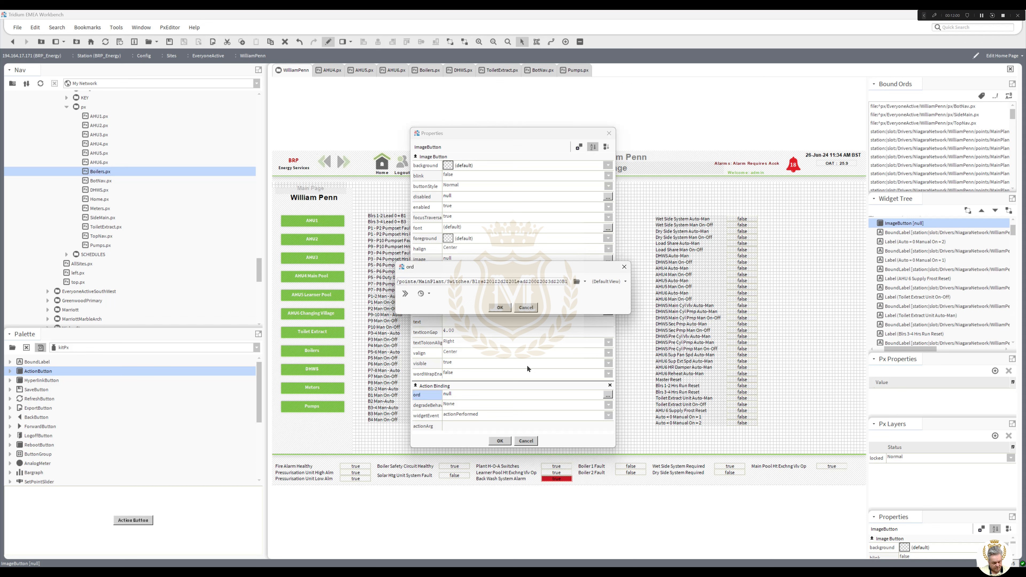
pyautogui.write('/set')
pyautogui.click(501, 308)
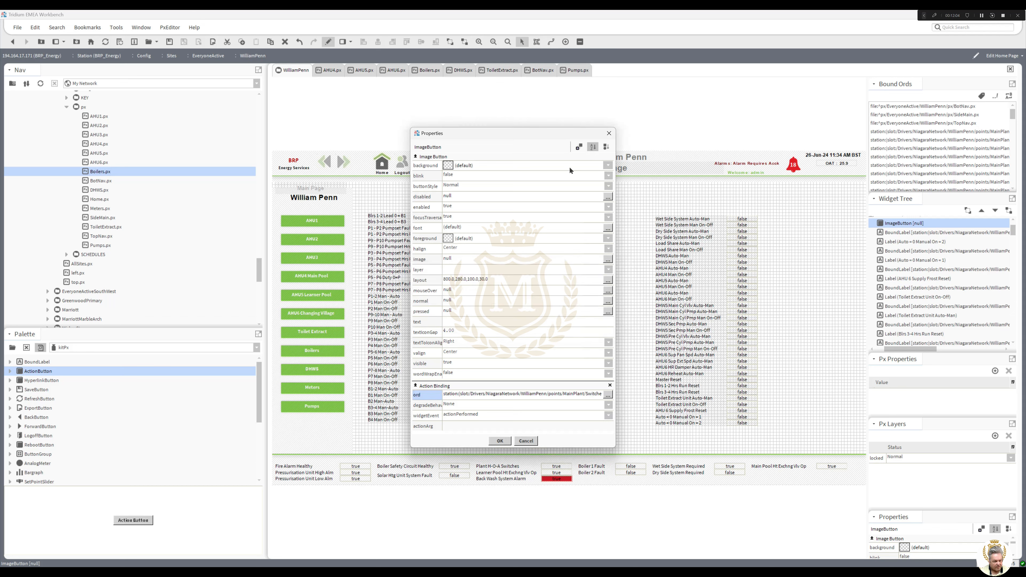
# Add a bajaui Value Binding to the button and set its ord to the copied Blrs 1-2 Lead point.
pyautogui.click(578, 148)
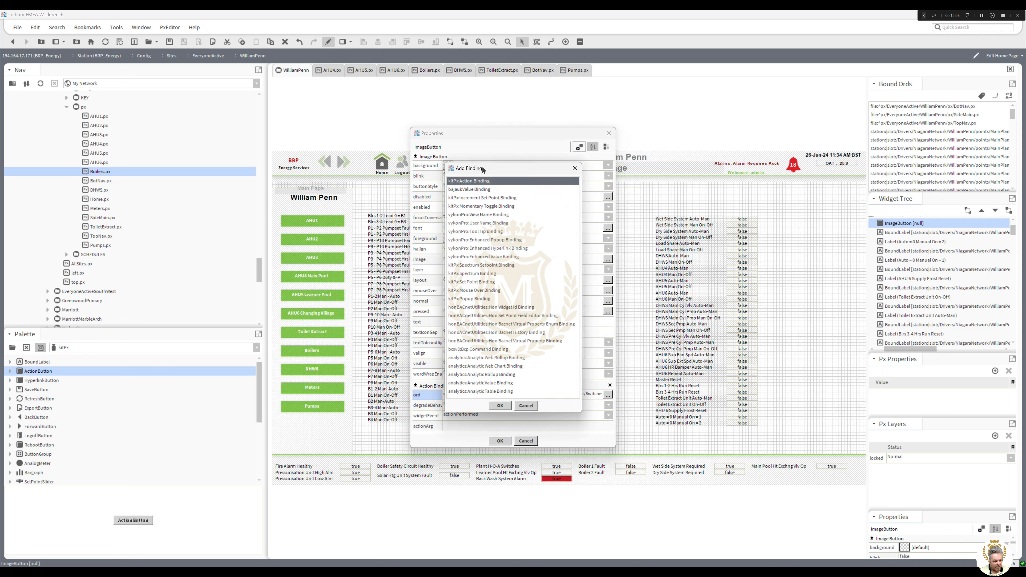
pyautogui.click(465, 189)
pyautogui.moveTo(611, 279); pyautogui.dragTo(612, 372)
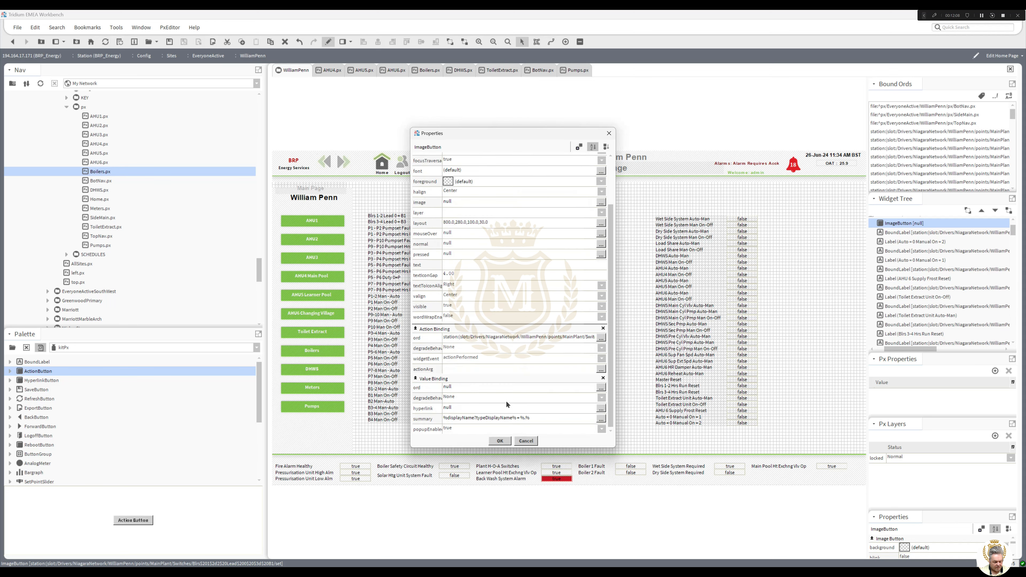
pyautogui.click(503, 388)
pyautogui.hotkey('ctrl', 'v')
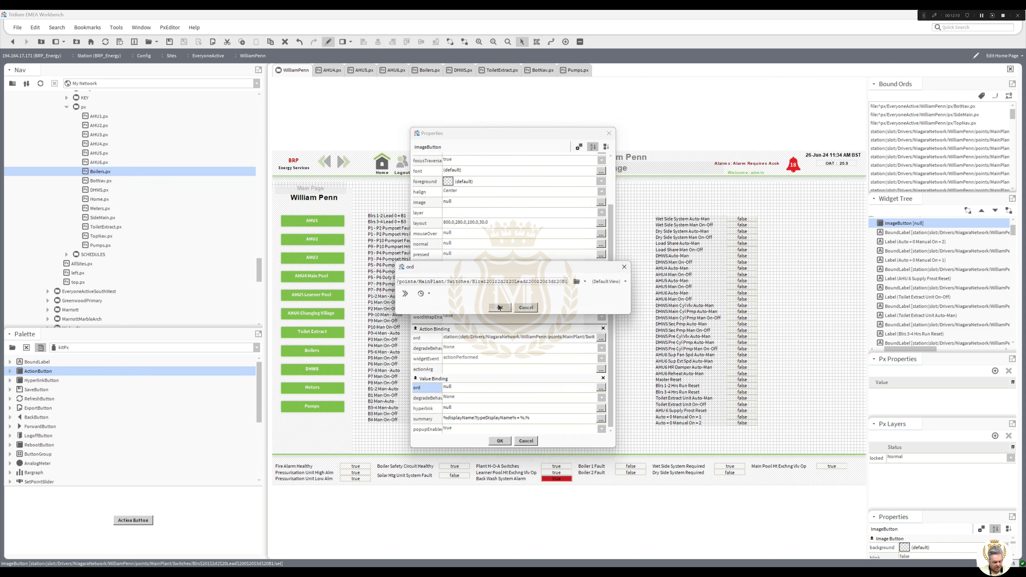
pyautogui.click(500, 308)
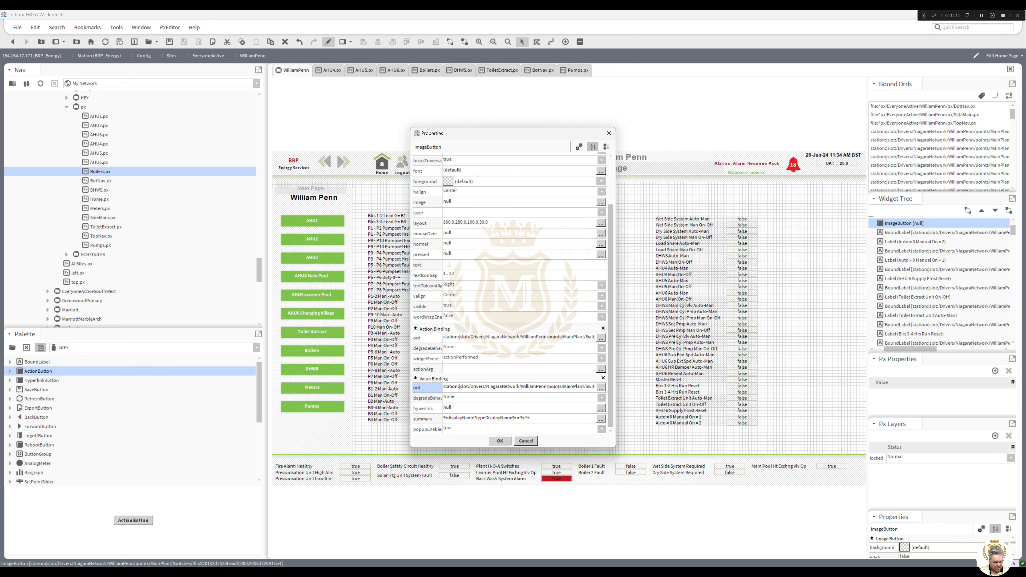
pyautogui.rightClick(449, 265)
pyautogui.click(461, 269)
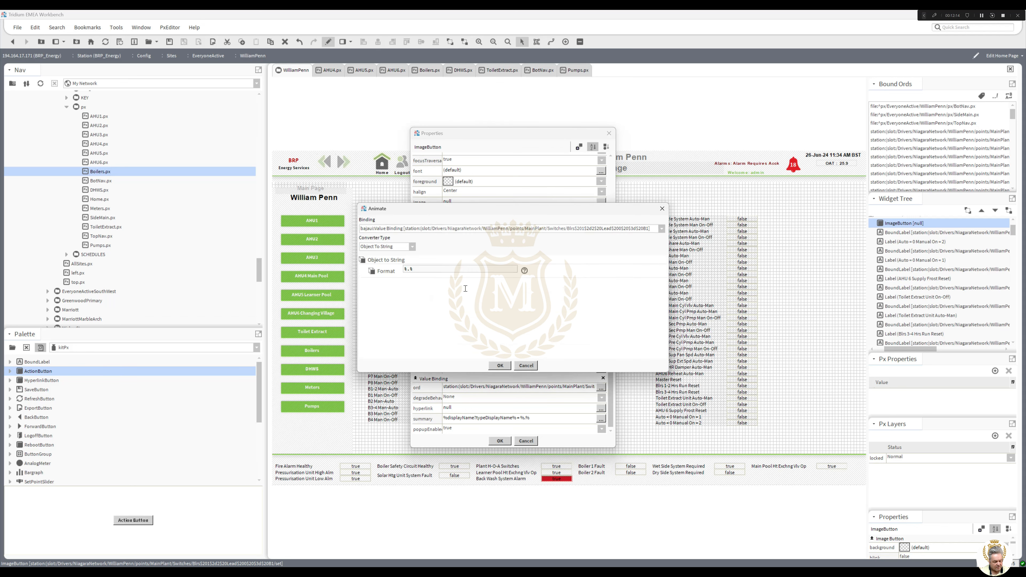
pyautogui.click(525, 366)
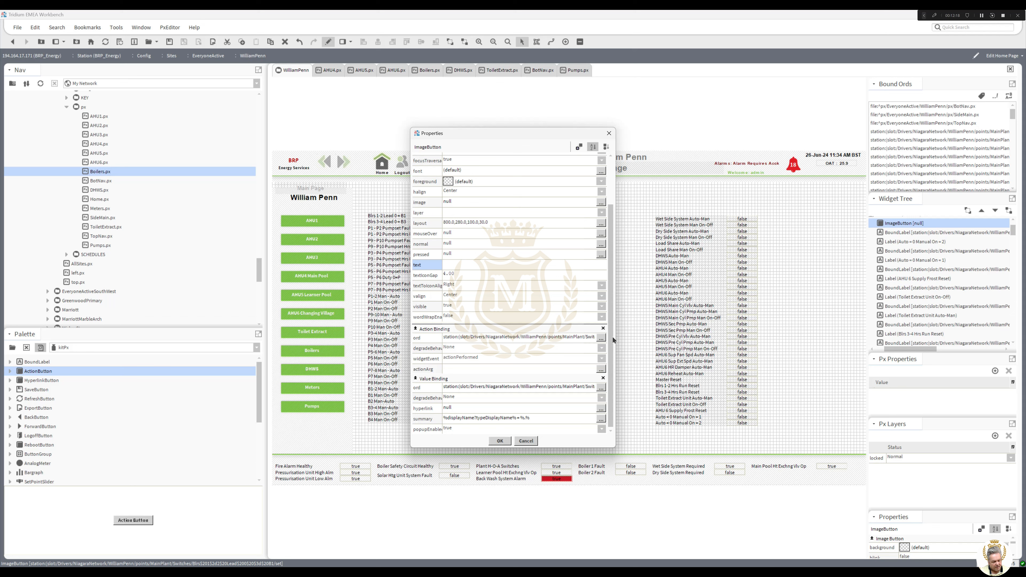
# Animate the button's background with an I Status To Simple converter using the standard background status colours, and accept the button's properties.
pyautogui.scroll(3, 610, 307)
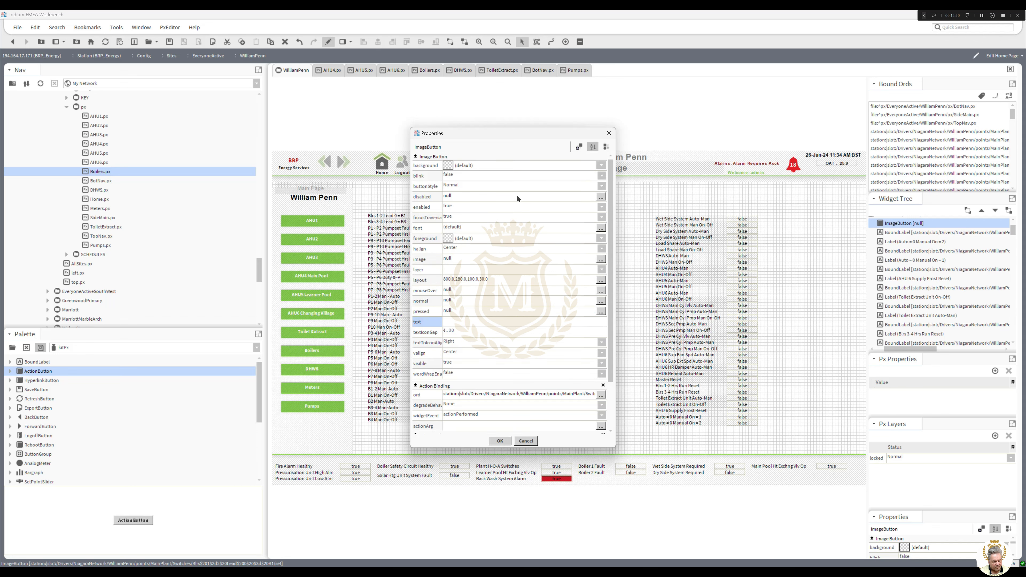
pyautogui.rightClick(452, 167)
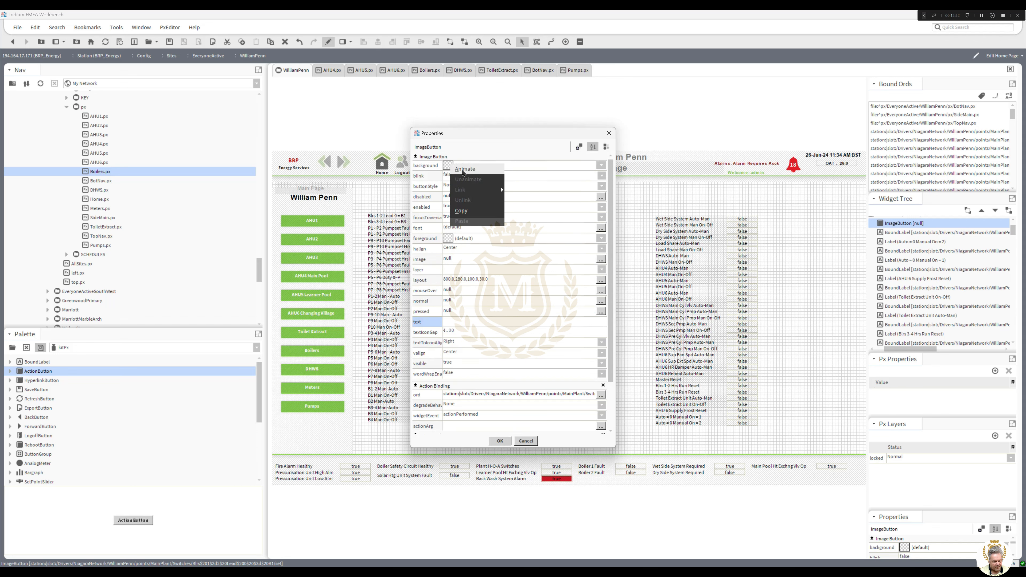
pyautogui.click(464, 169)
pyautogui.click(411, 247)
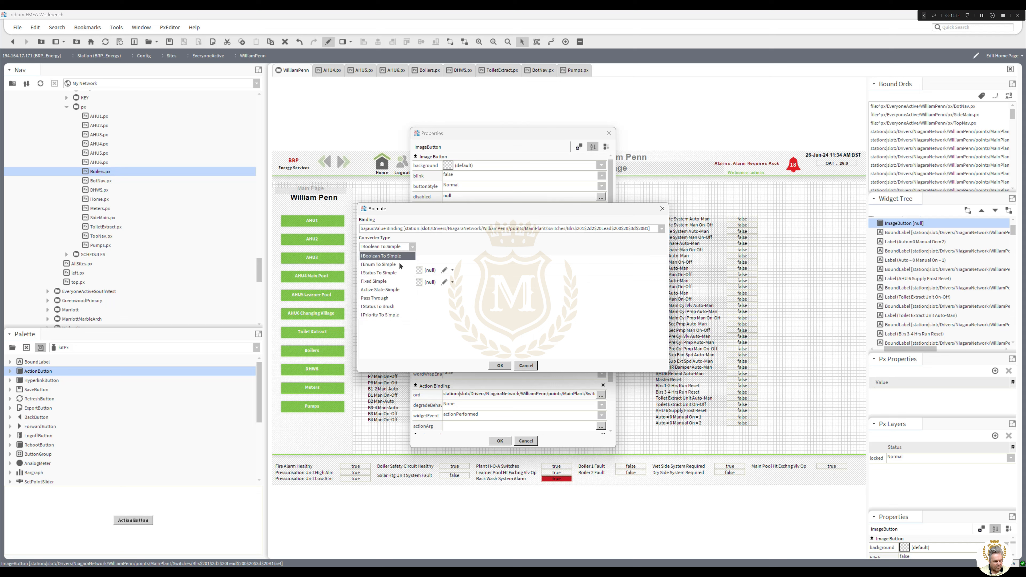
pyautogui.click(415, 287)
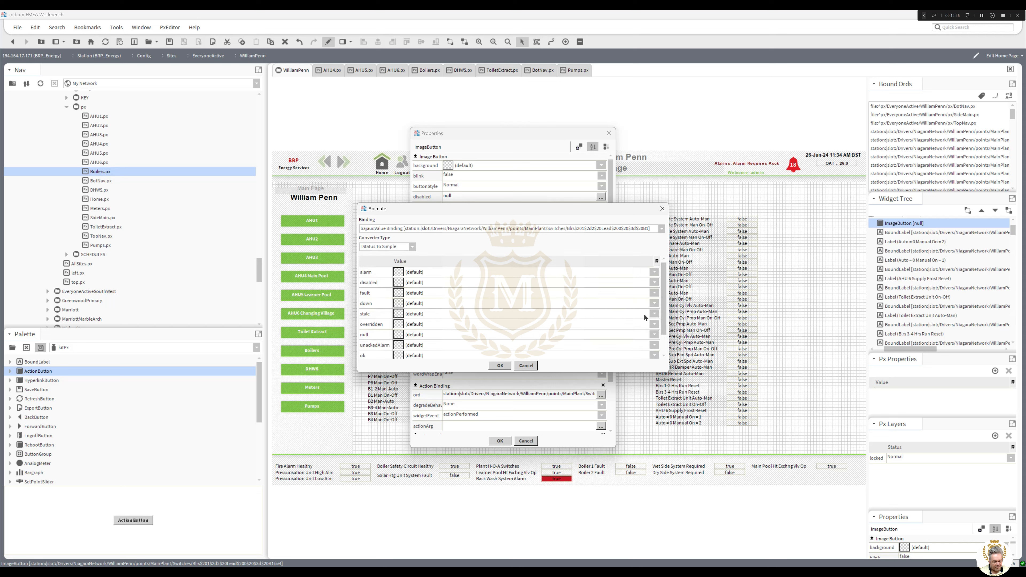
pyautogui.scroll(-2, 541, 348)
pyautogui.click(532, 351)
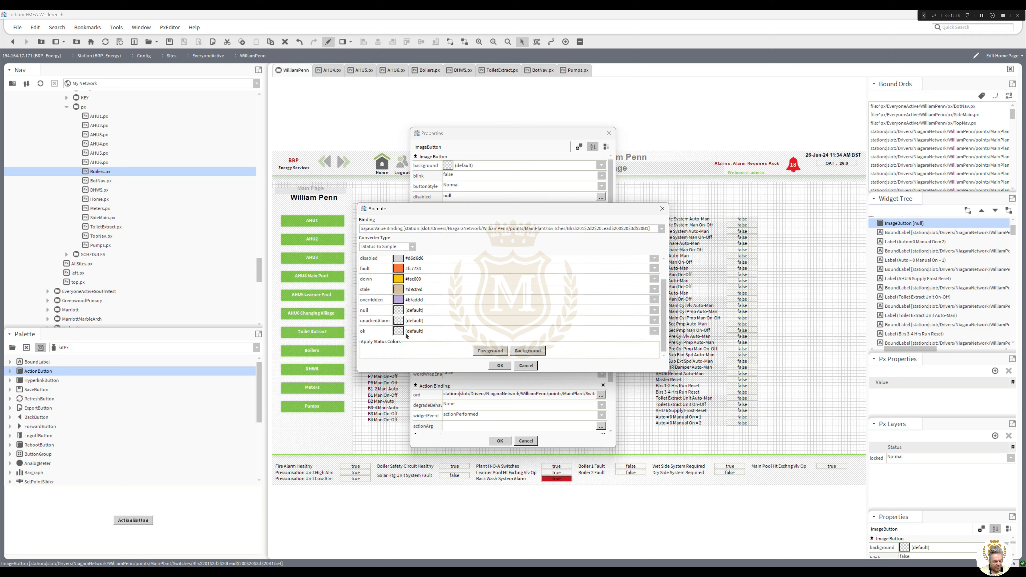
pyautogui.click(398, 331)
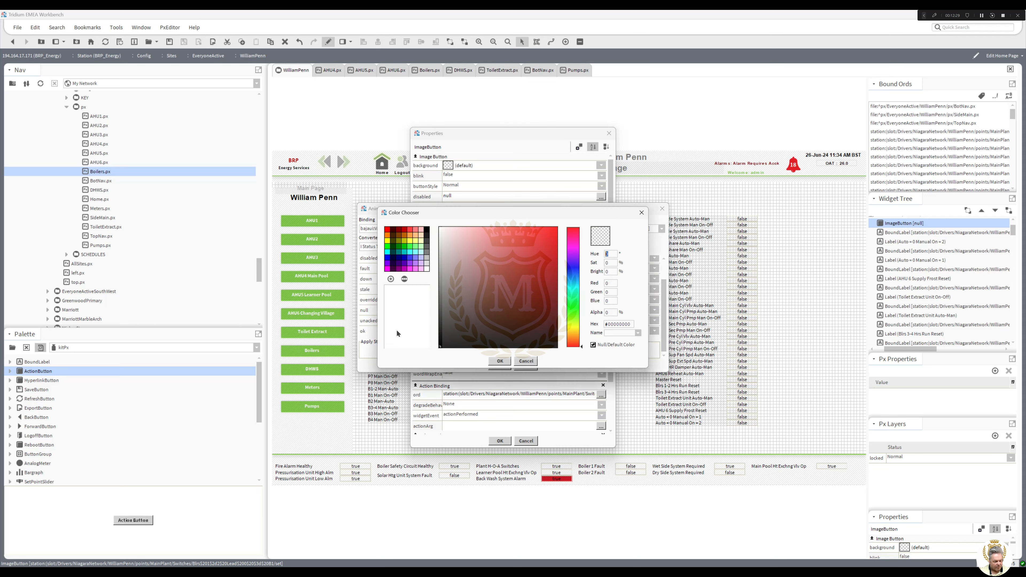
pyautogui.click(500, 361)
pyautogui.click(500, 366)
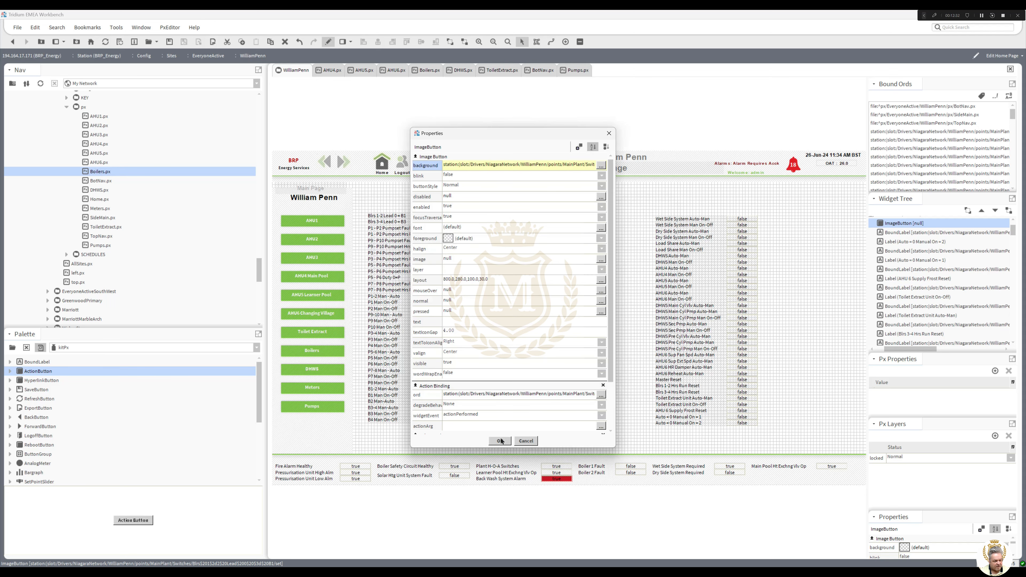
pyautogui.click(500, 441)
# Open the Key page for editing and copy the hex code of the Switch button's grey background.
pyautogui.click(328, 41)
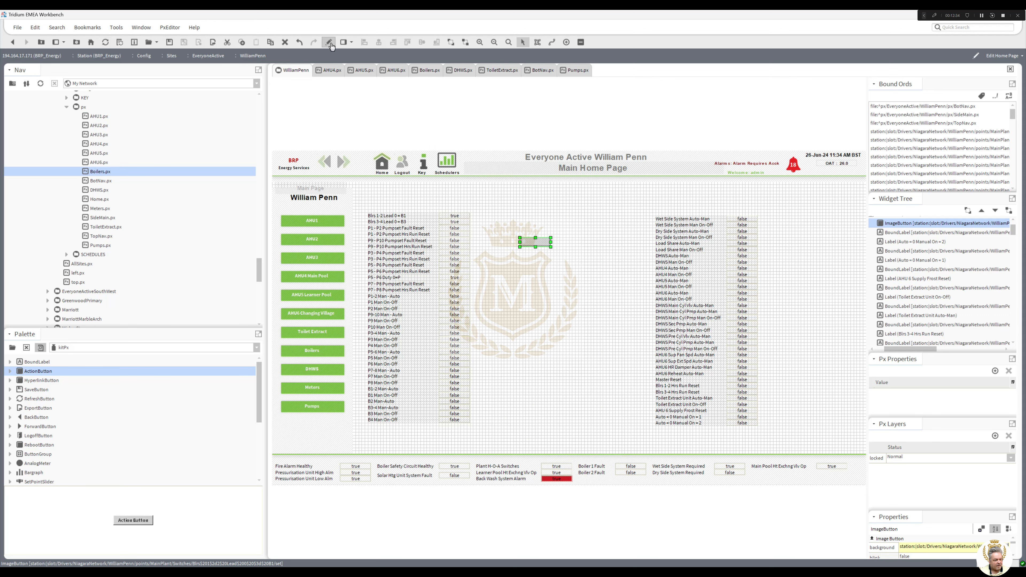
pyautogui.click(463, 130)
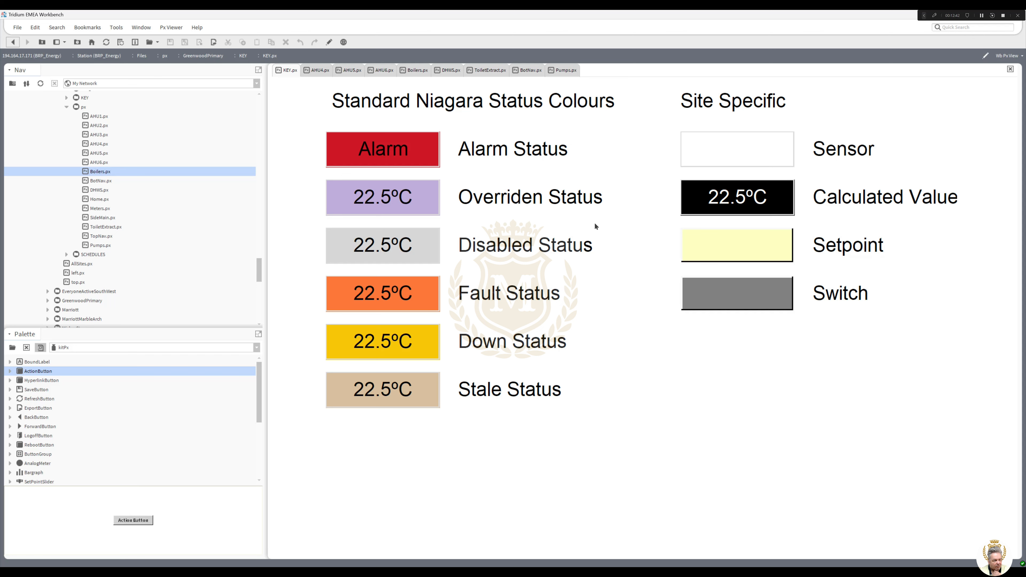
pyautogui.click(329, 42)
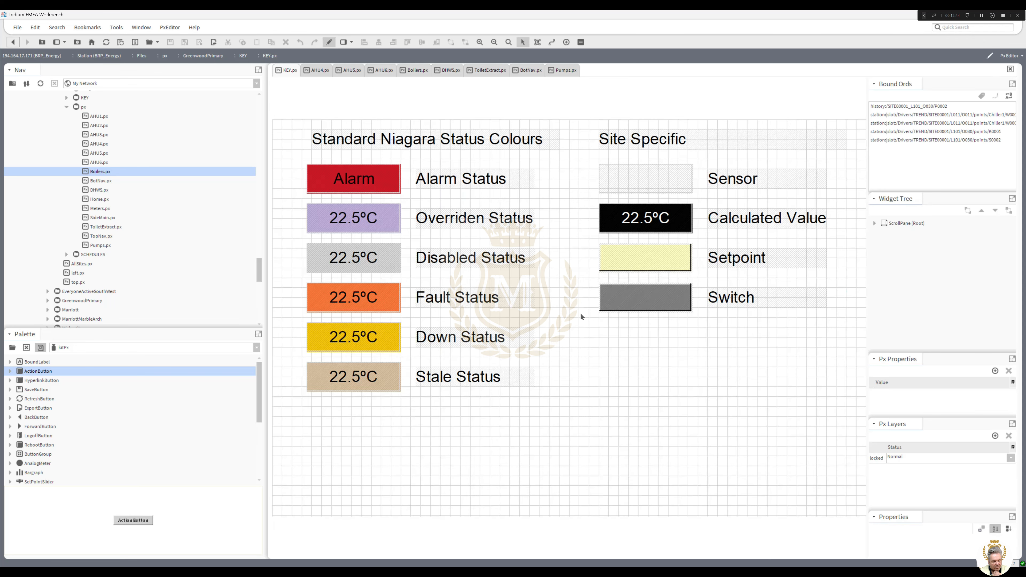
pyautogui.doubleClick(643, 299)
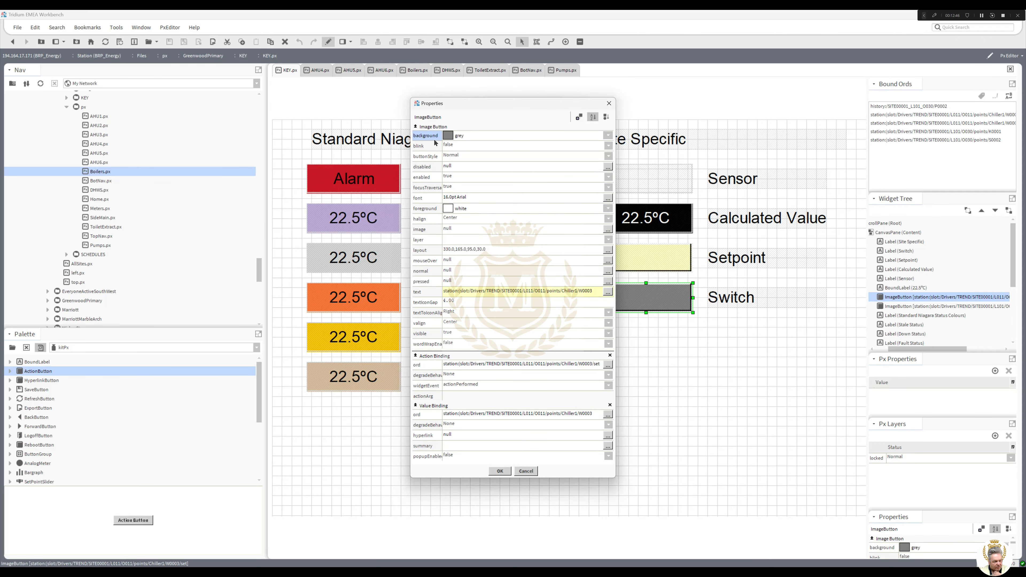
pyautogui.click(449, 136)
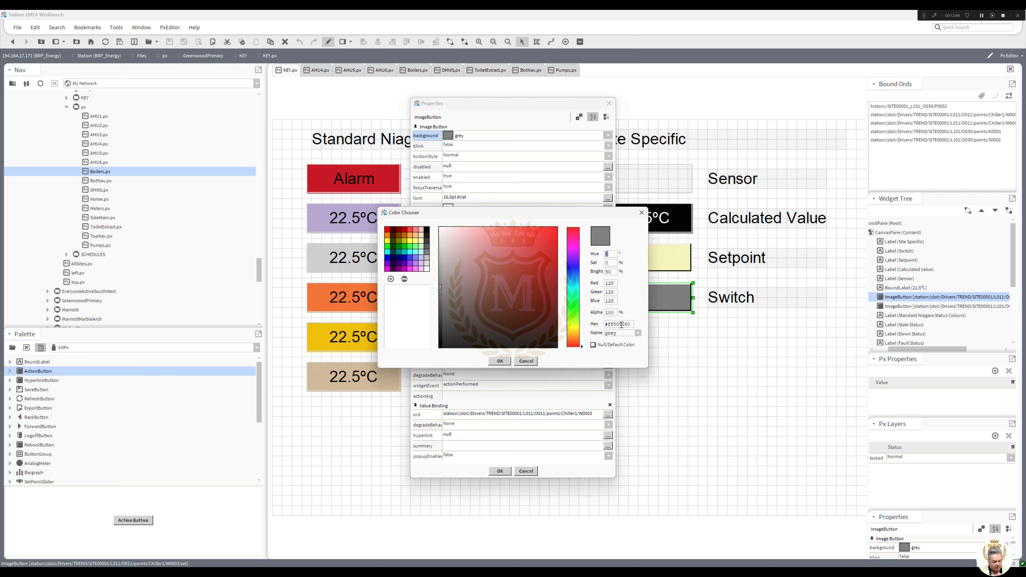
pyautogui.doubleClick(632, 323)
pyautogui.hotkey('ctrl', 'c')
pyautogui.click(504, 361)
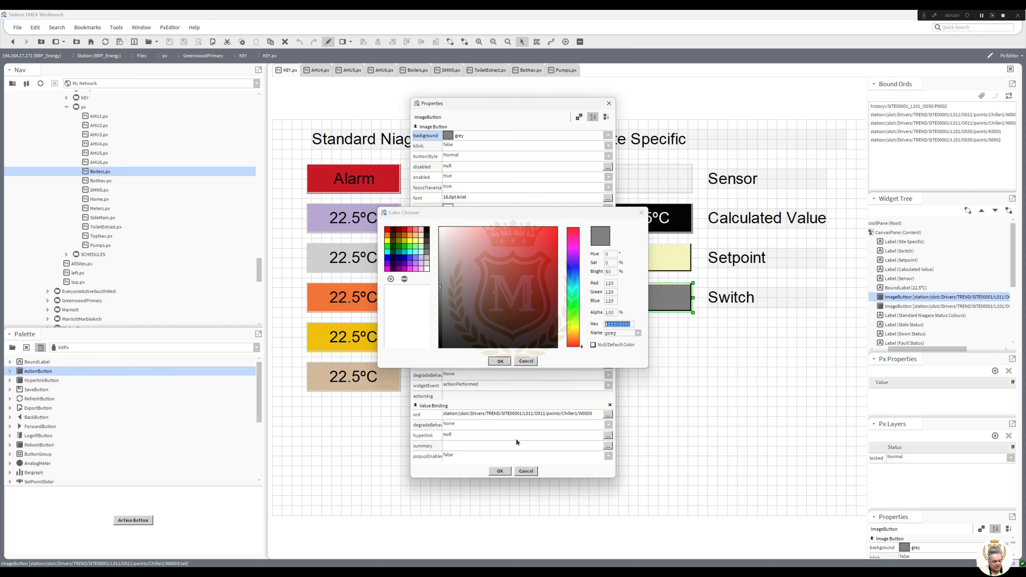
pyautogui.click(501, 471)
# Leave the Key page and return to the William Penn home page in edit mode.
pyautogui.click(328, 42)
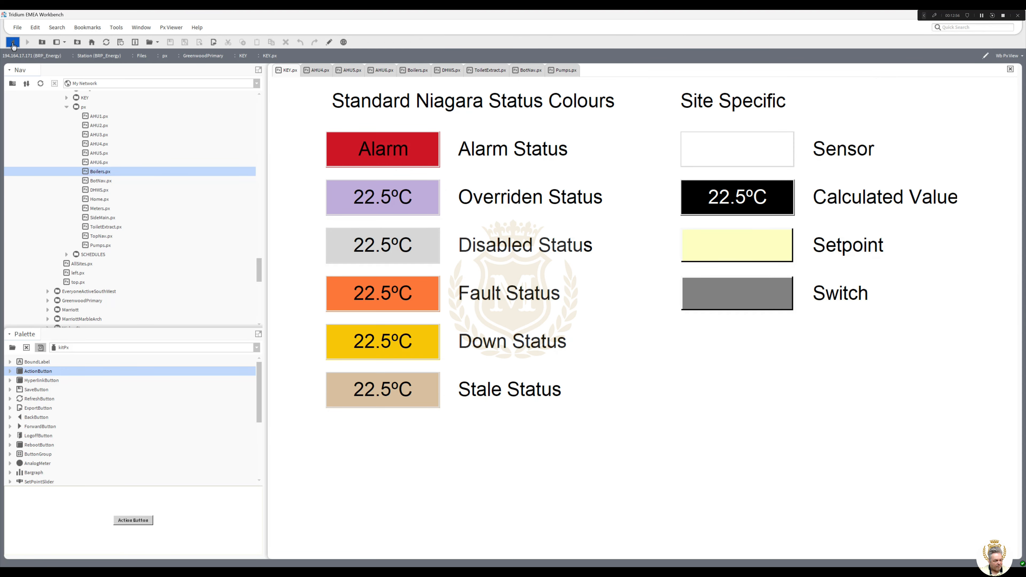
pyautogui.click(13, 42)
pyautogui.click(13, 42)
pyautogui.click(12, 42)
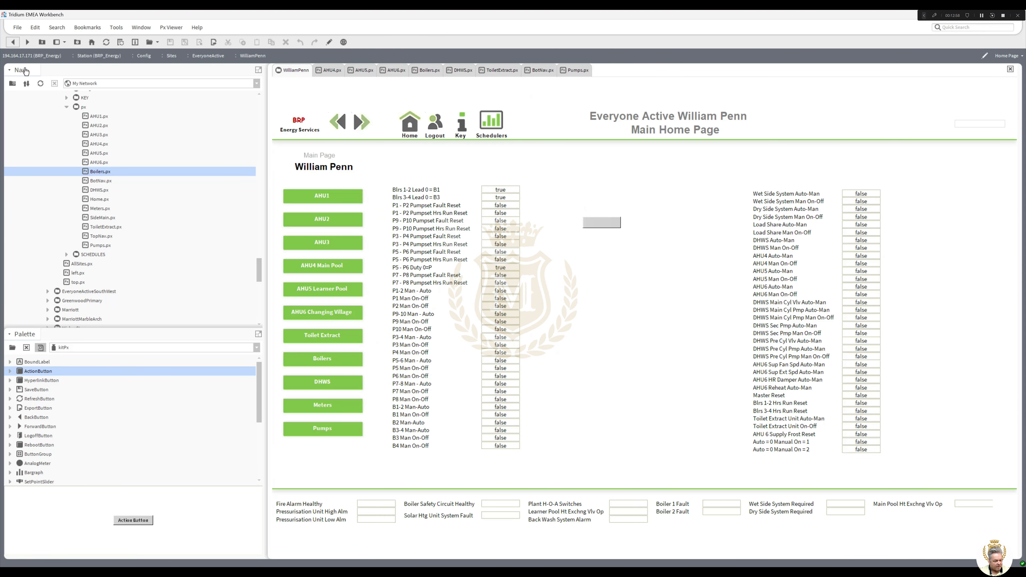
pyautogui.click(329, 43)
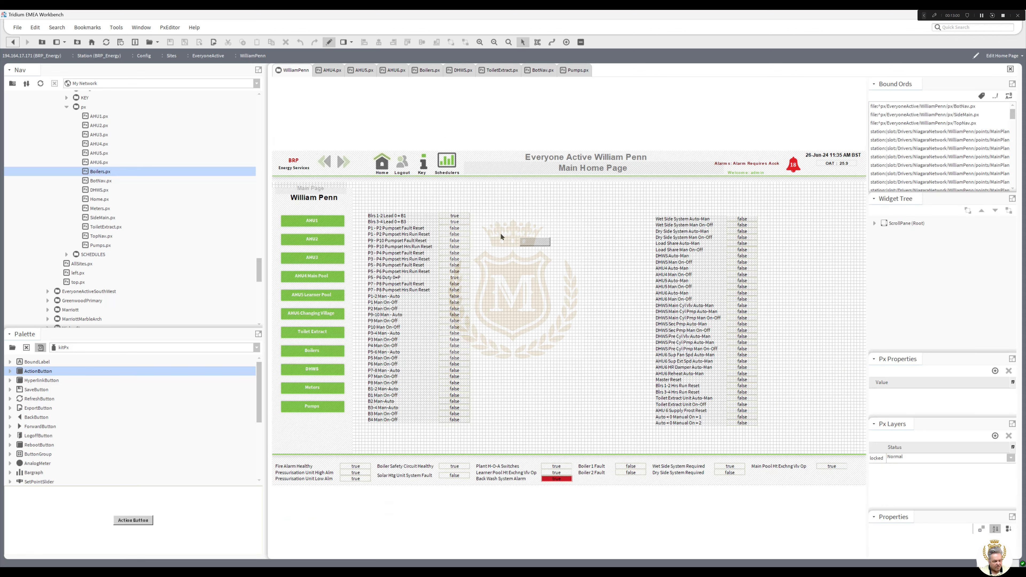
# Set the ok status colour of the new button's animated background to the copied grey.
pyautogui.doubleClick(533, 244)
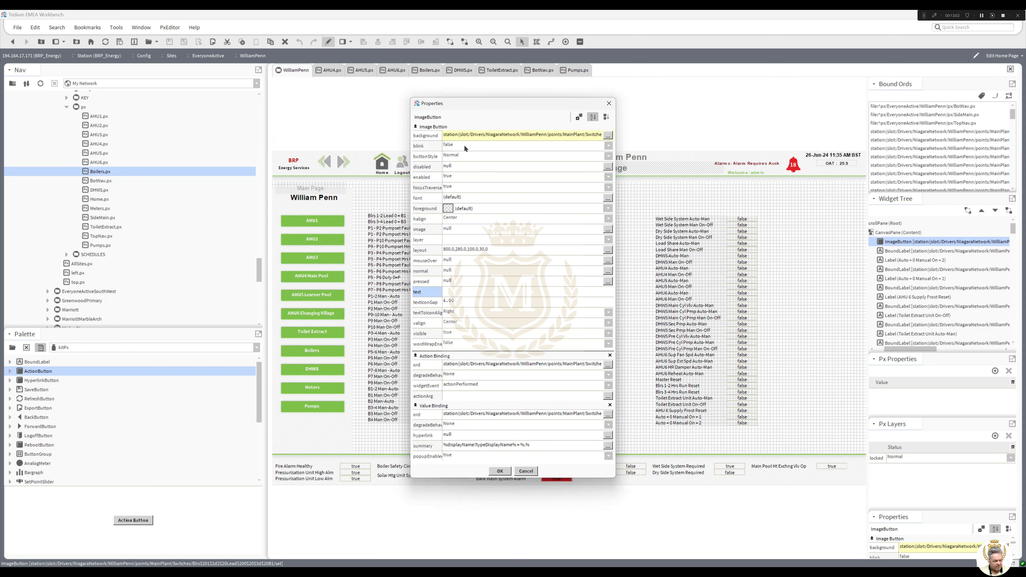
pyautogui.click(607, 135)
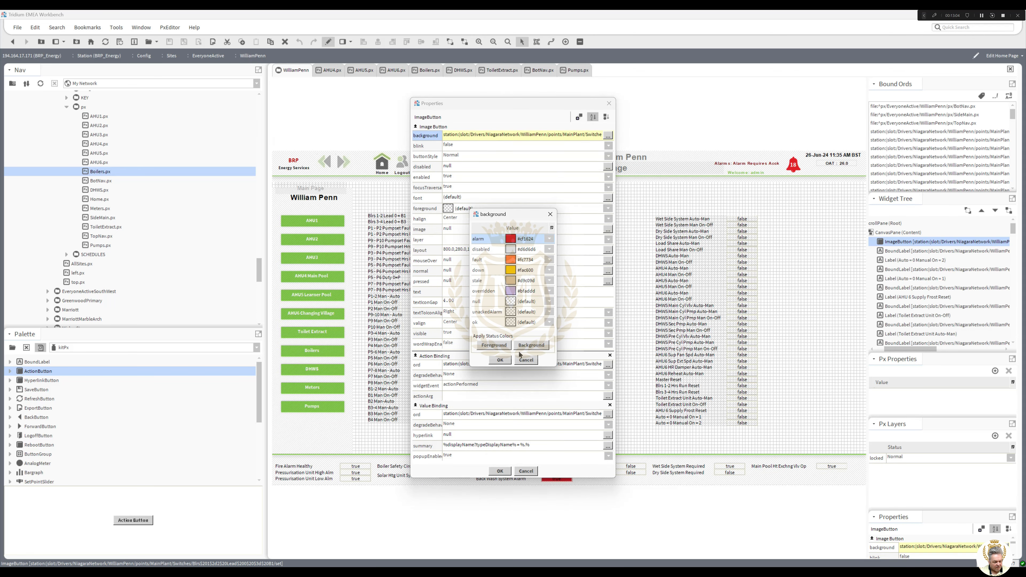
pyautogui.click(511, 324)
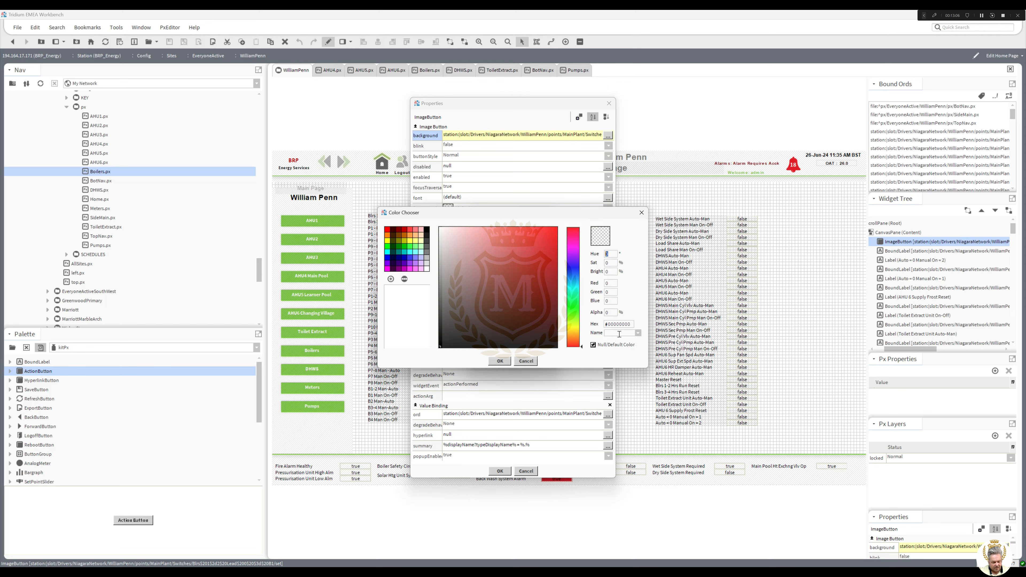
pyautogui.moveTo(630, 323); pyautogui.dragTo(555, 321)
pyautogui.hotkey('ctrl', 'v')
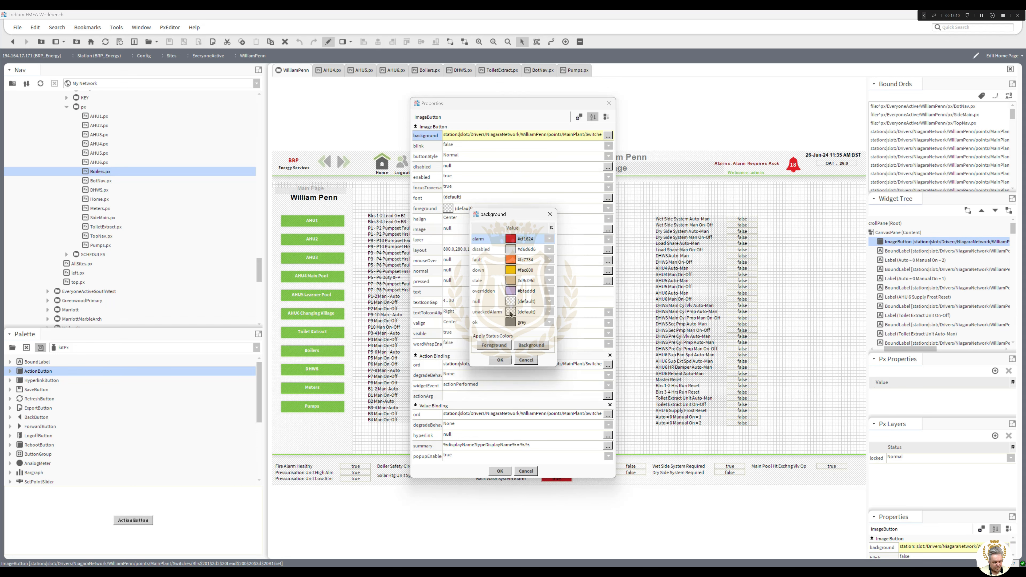
# Set the unackedAlarm status colour of the button's animated background to the named colour grey.
pyautogui.click(510, 313)
pyautogui.click(638, 335)
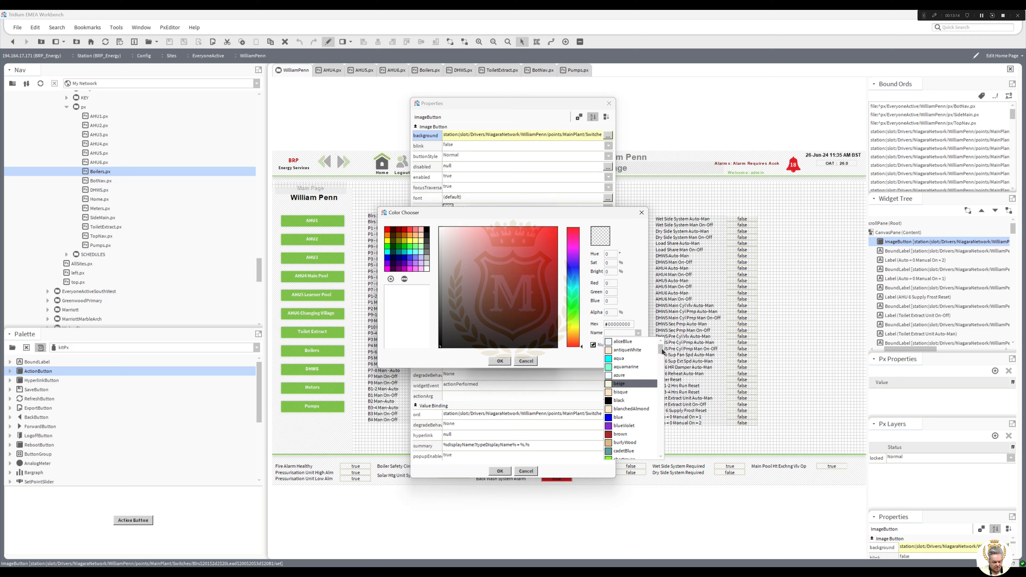
pyautogui.moveTo(663, 354); pyautogui.dragTo(665, 381)
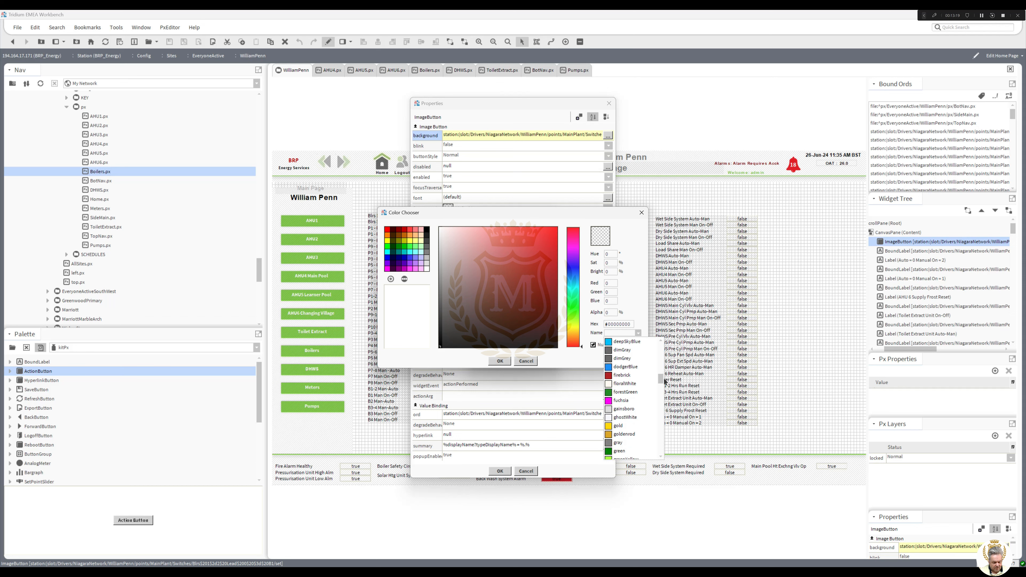
pyautogui.click(618, 442)
pyautogui.click(499, 361)
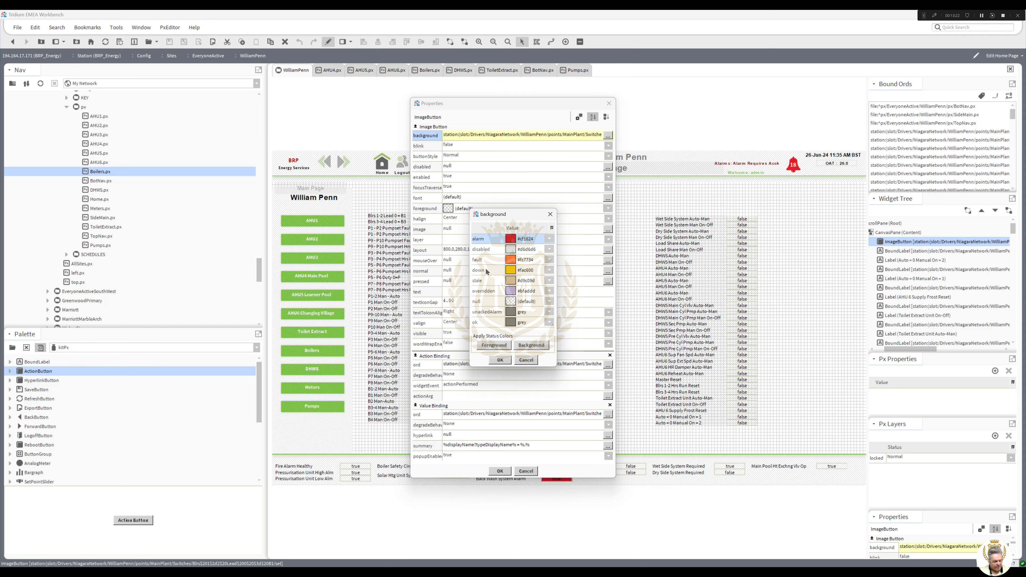
# Set the null status colour of the animated background to the copied grey hex code and accept the status colours.
pyautogui.click(512, 303)
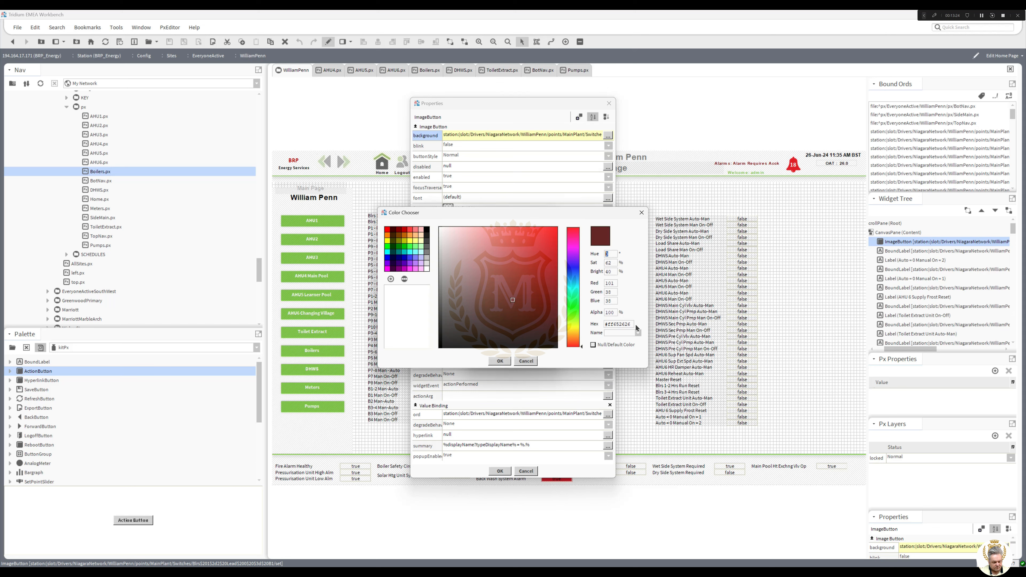
pyautogui.click(624, 323)
pyautogui.hotkey('ctrl', 'v')
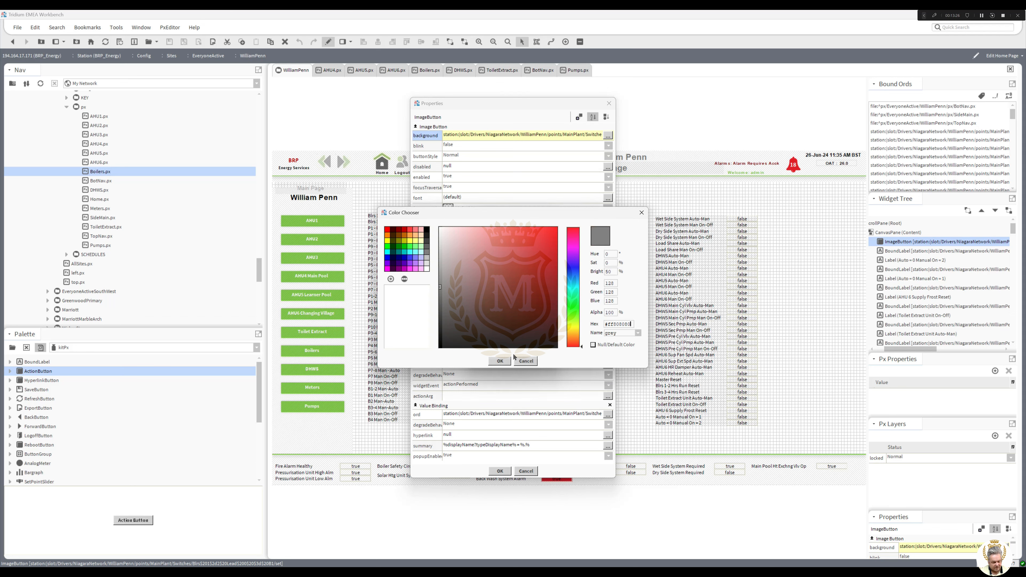
pyautogui.click(501, 361)
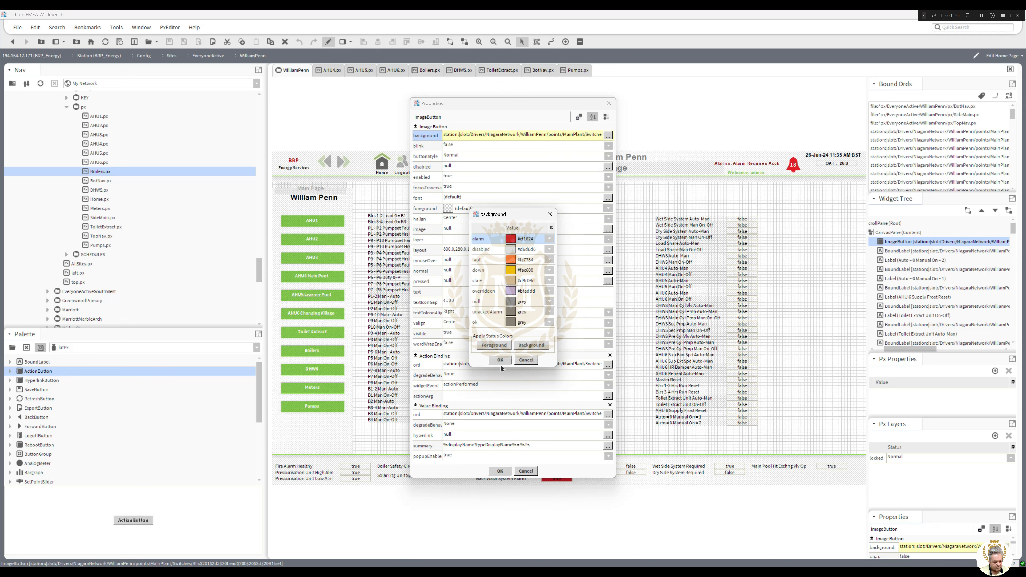
pyautogui.click(501, 362)
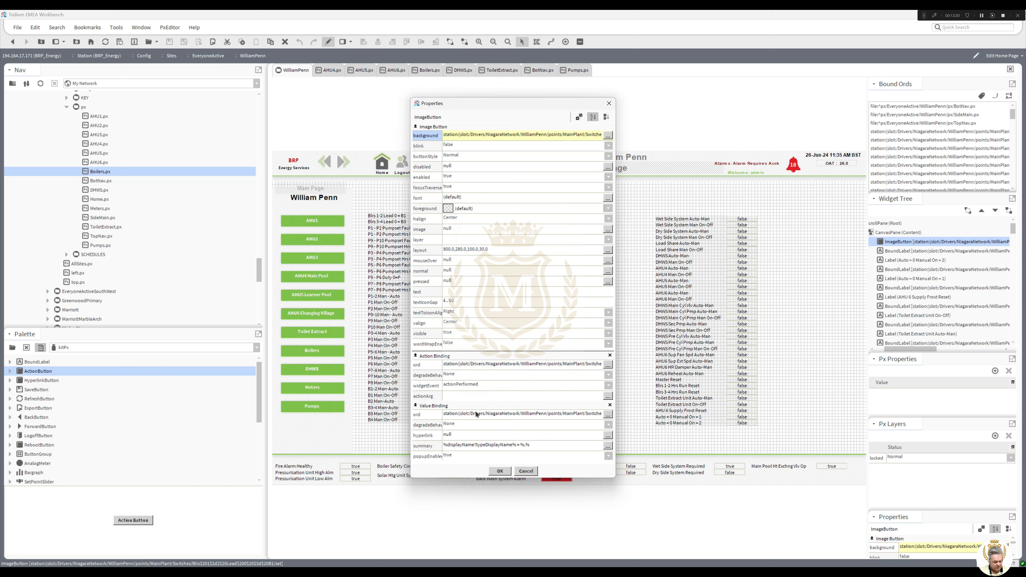
# Animate the button's text with an I Boolean To Simple converter and accept the button's properties.
pyautogui.rightClick(460, 292)
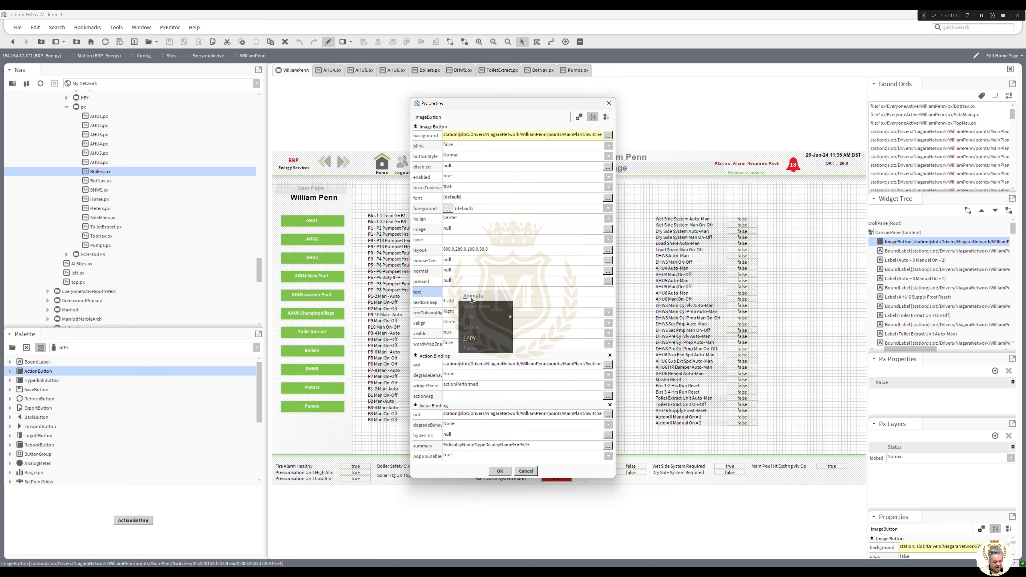
pyautogui.click(471, 298)
pyautogui.click(413, 246)
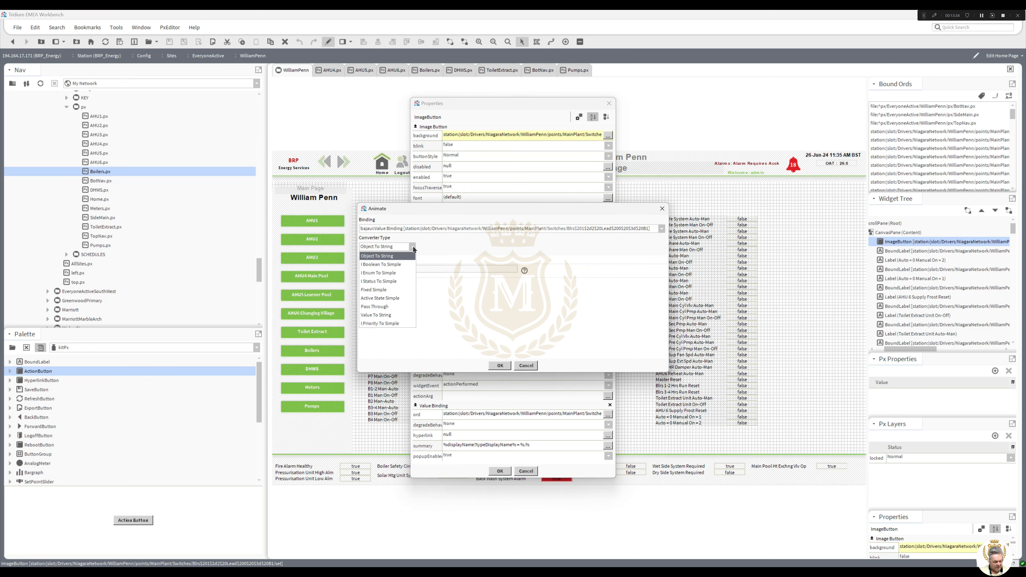
pyautogui.click(406, 265)
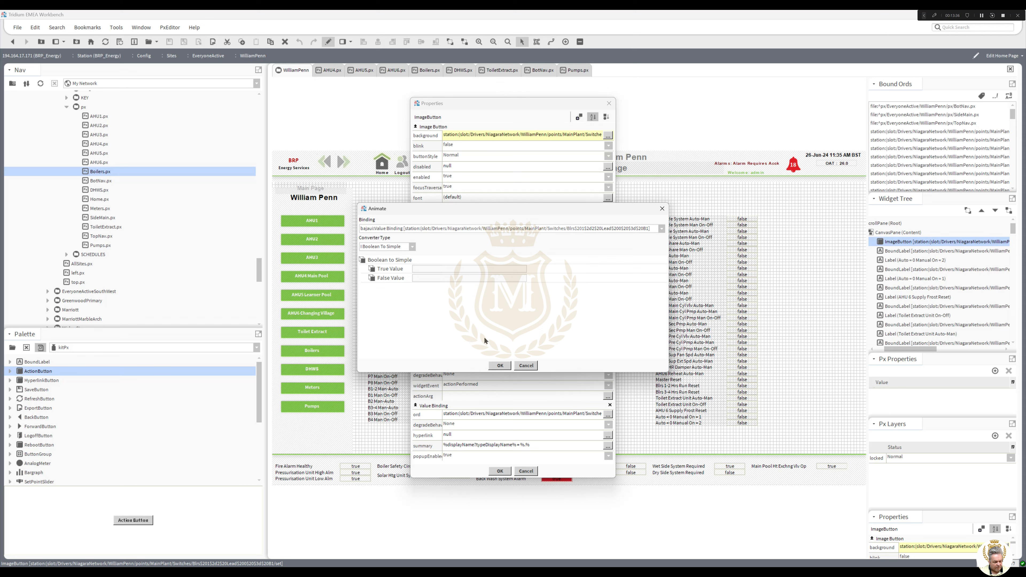
pyautogui.click(499, 365)
pyautogui.click(499, 470)
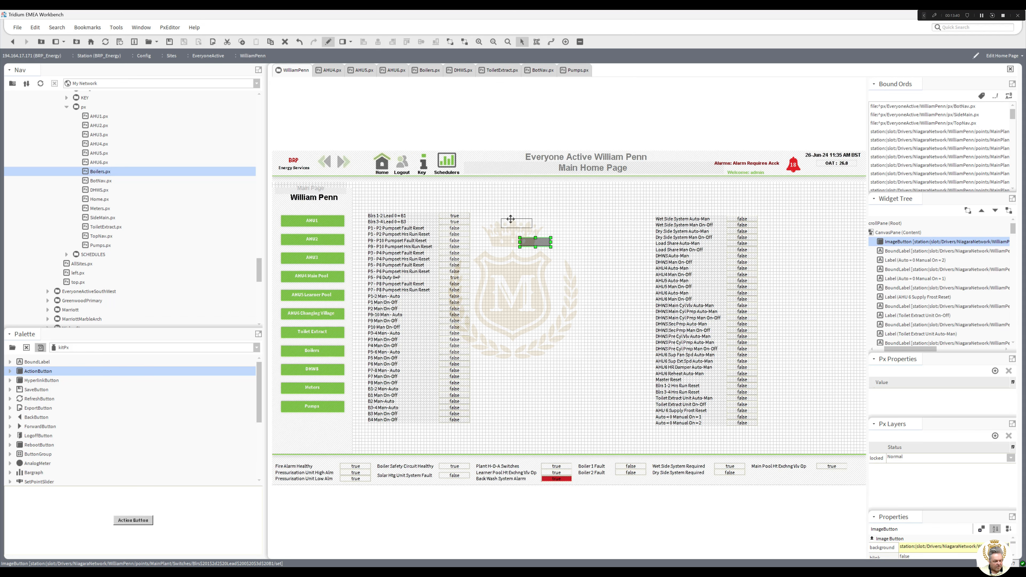
# Move the button beside the Blrs 1-2 Lead row at 680, 200 and set its font to 16 pt SansSerif.
pyautogui.moveTo(494, 221); pyautogui.dragTo(496, 216)
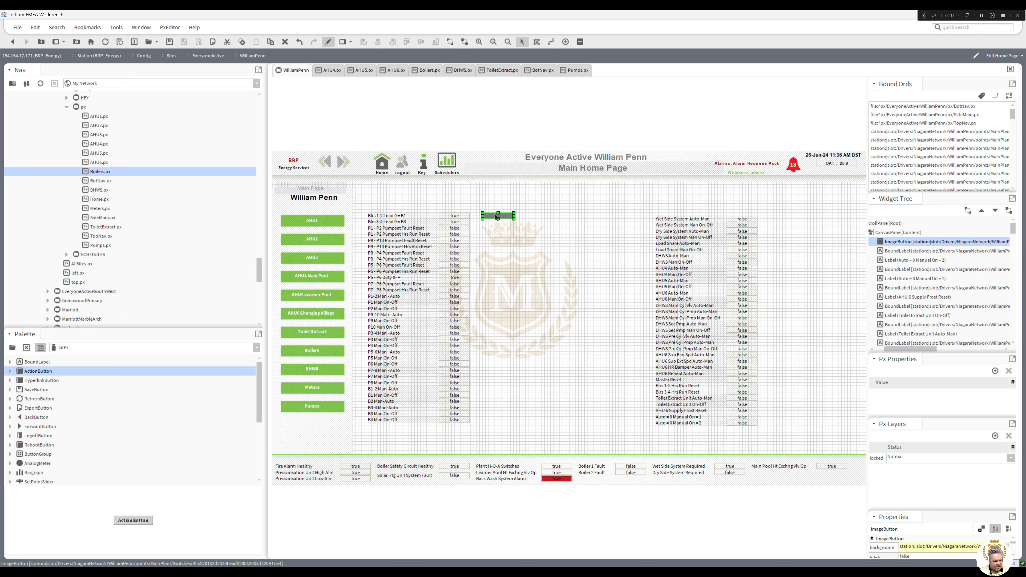
pyautogui.doubleClick(496, 217)
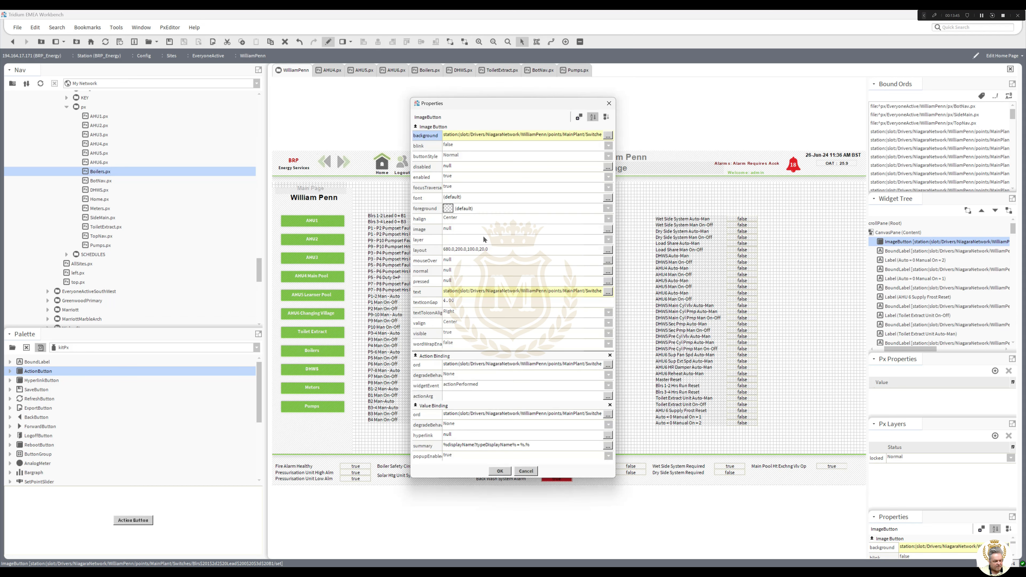
pyautogui.doubleClick(460, 198)
pyautogui.click(514, 293)
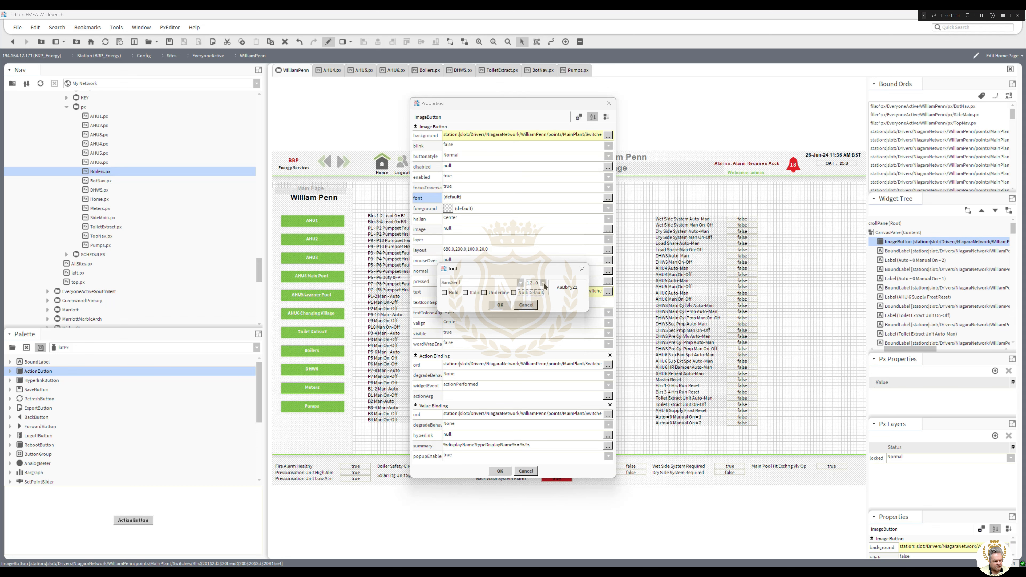
pyautogui.click(543, 283)
pyautogui.press('Return')
pyautogui.click(499, 305)
pyautogui.click(500, 471)
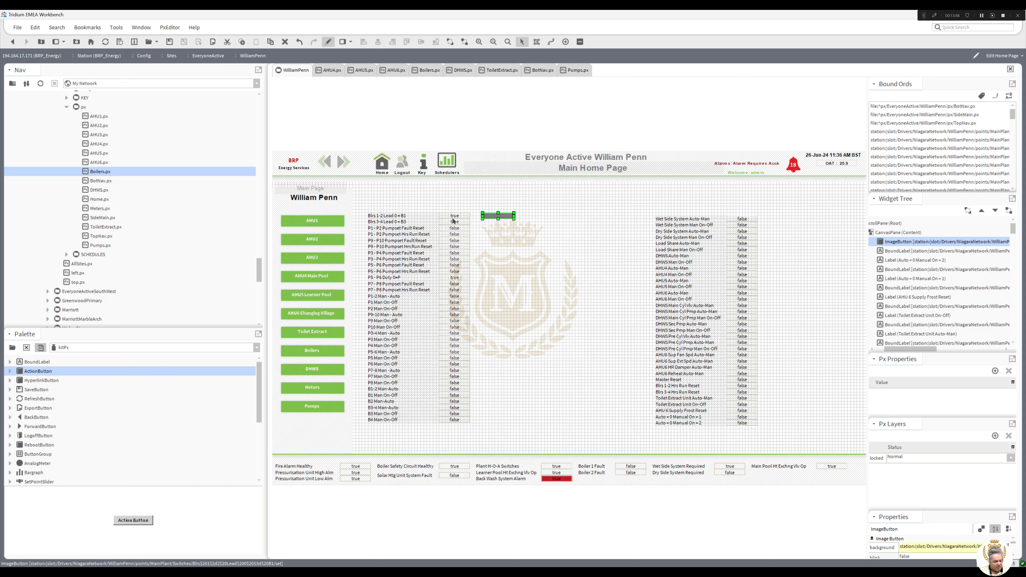
# Set the button's animated text to Blr 2 for the true value and Blr 1 for the false value.
pyautogui.doubleClick(496, 217)
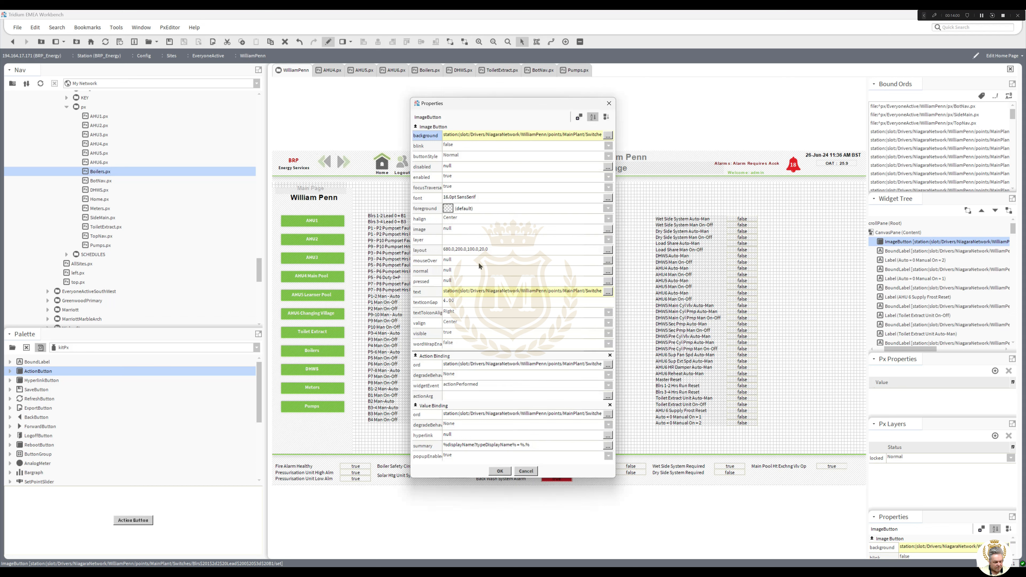
pyautogui.click(484, 292)
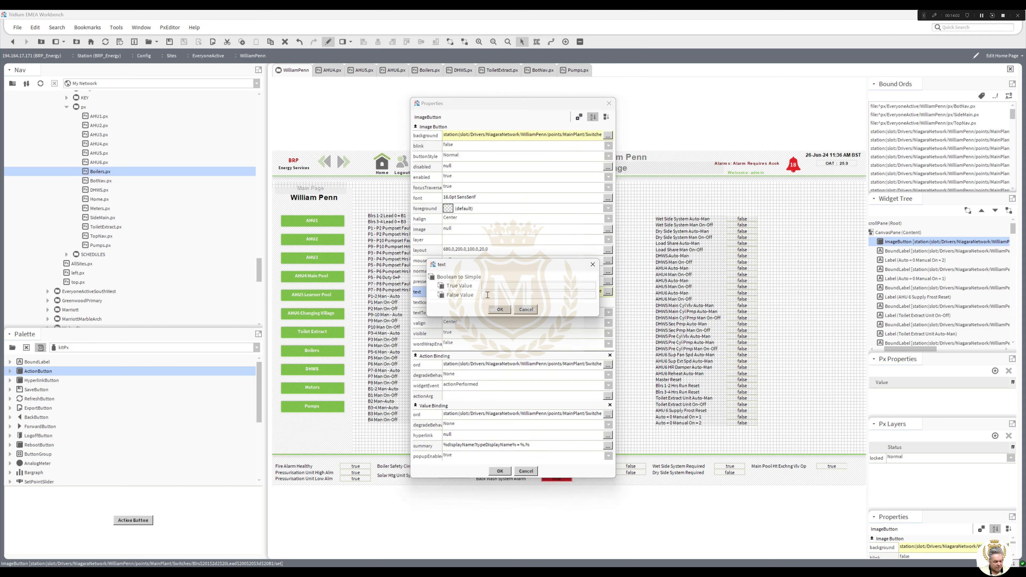
pyautogui.write('Blr 2')
pyautogui.click(488, 295)
pyautogui.write('Blr 1')
pyautogui.press('Return')
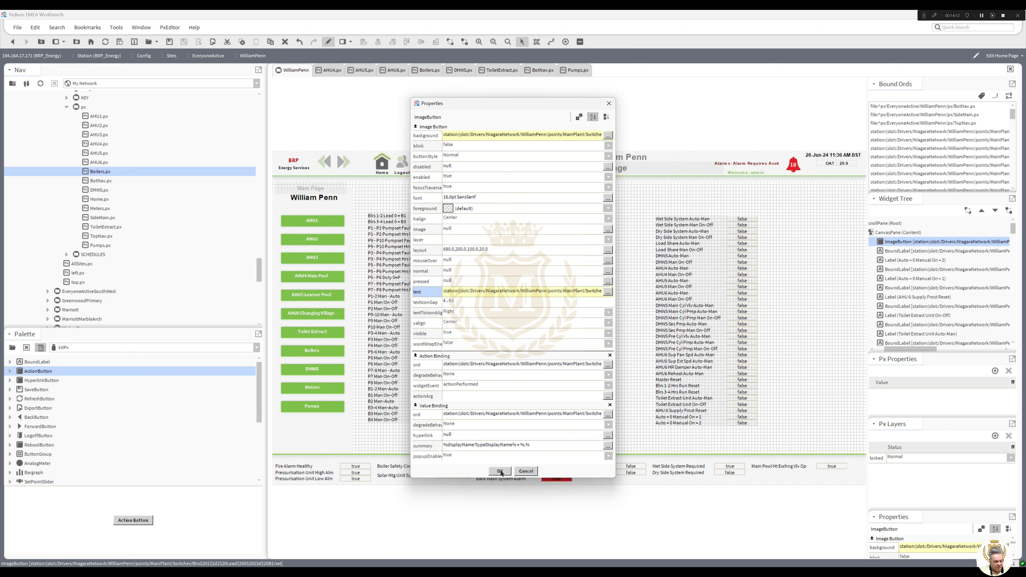
pyautogui.click(499, 471)
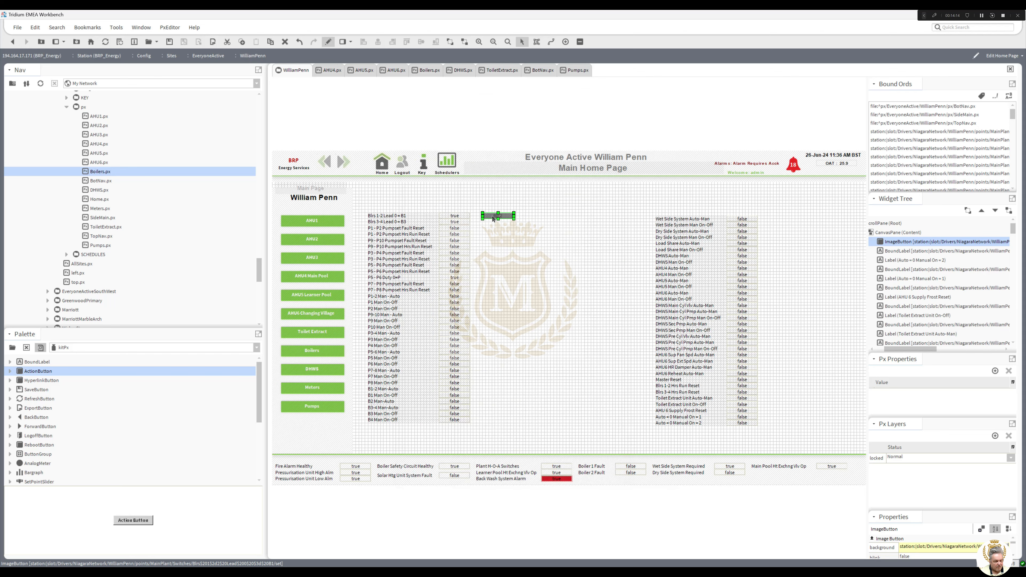
# Set the Blrs 1-2 button's foreground colour to white.
pyautogui.doubleClick(493, 217)
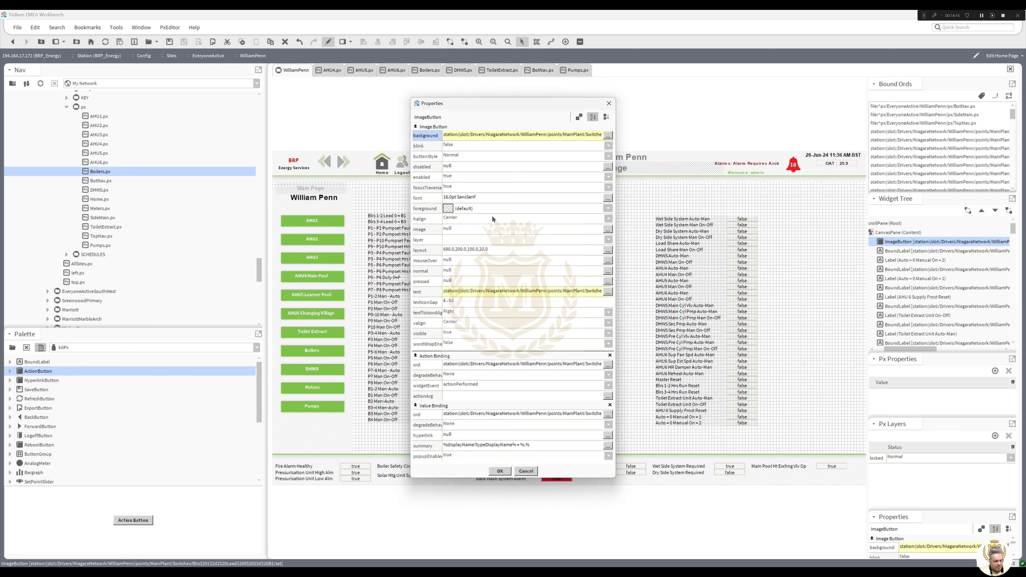
pyautogui.click(448, 209)
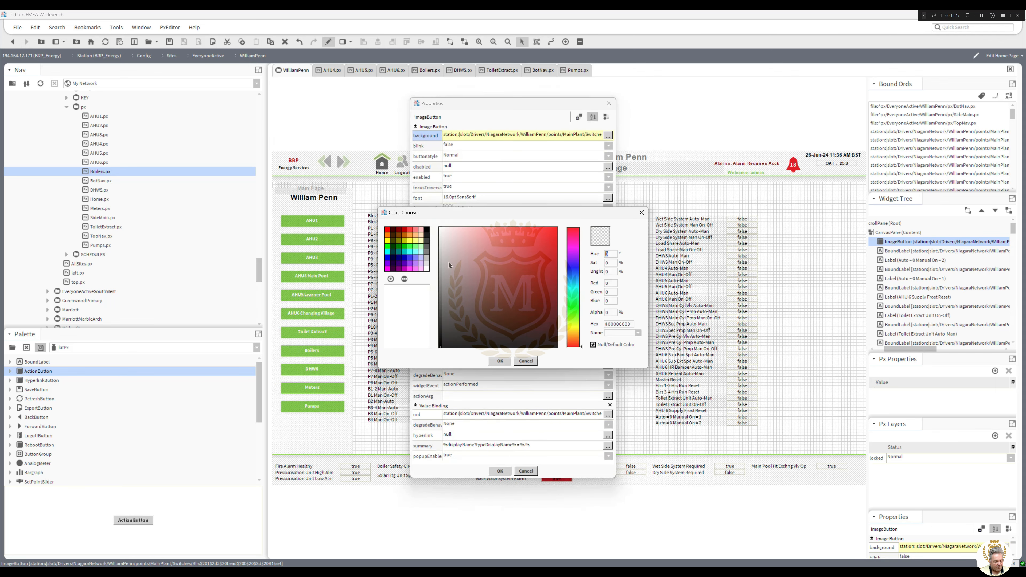
pyautogui.click(499, 361)
pyautogui.click(501, 470)
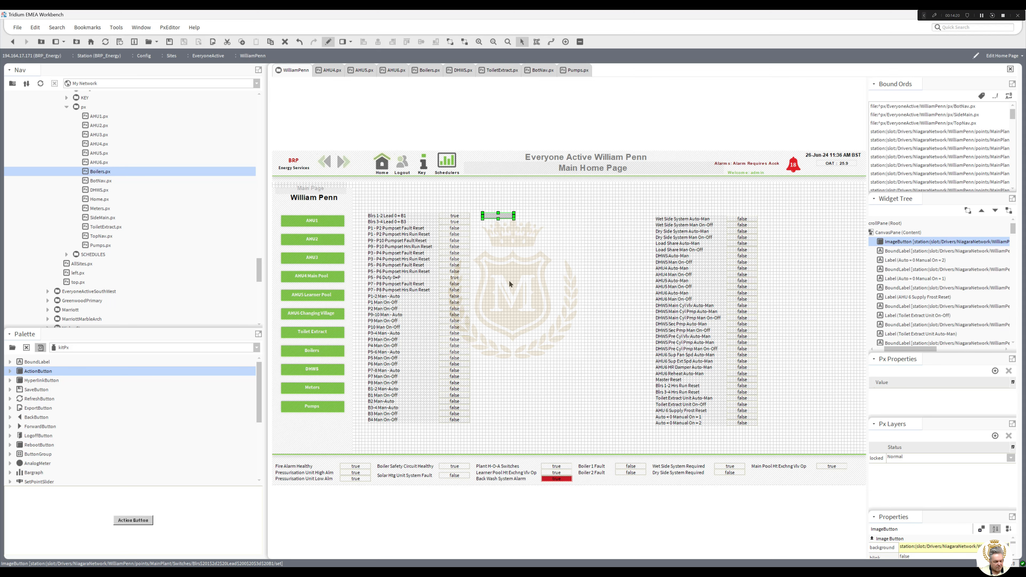
# Delete the Blrs 1-2 Lead value label, and duplicate the button directly below itself for the Blrs 3-4 Lead row.
pyautogui.click(495, 241)
pyautogui.click(455, 219)
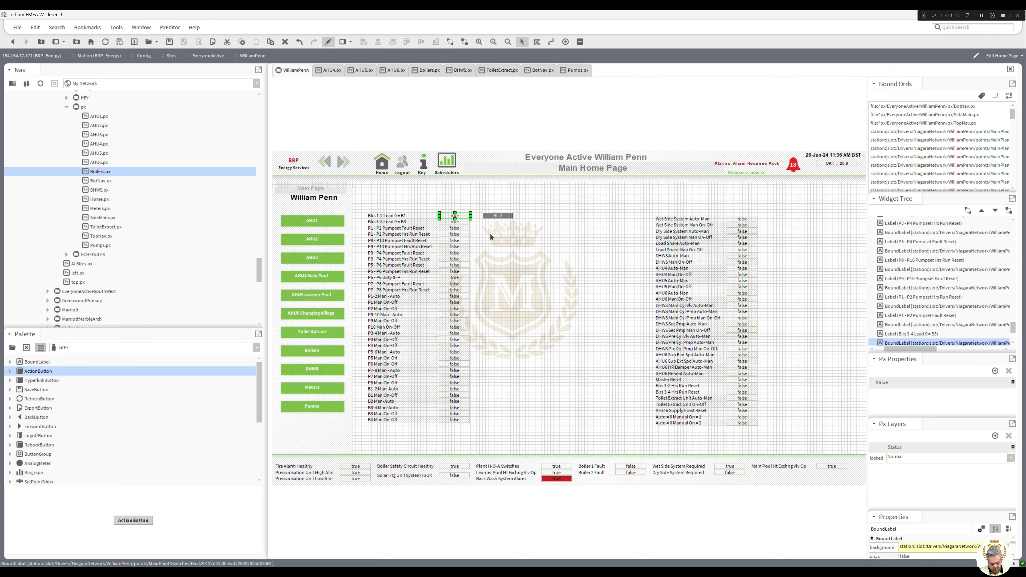
pyautogui.rightClick(500, 219)
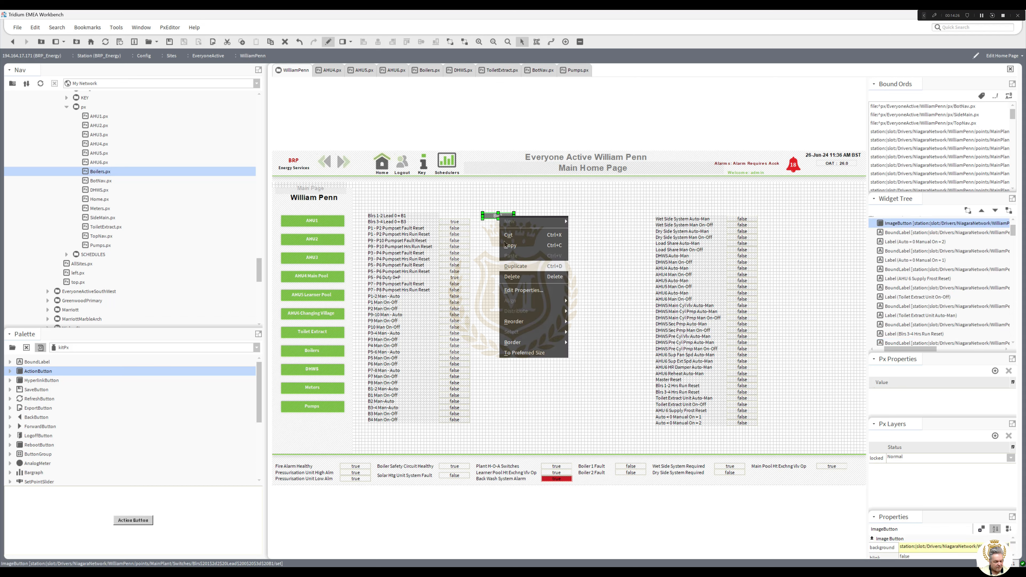
pyautogui.click(509, 266)
pyautogui.moveTo(497, 220); pyautogui.dragTo(494, 223)
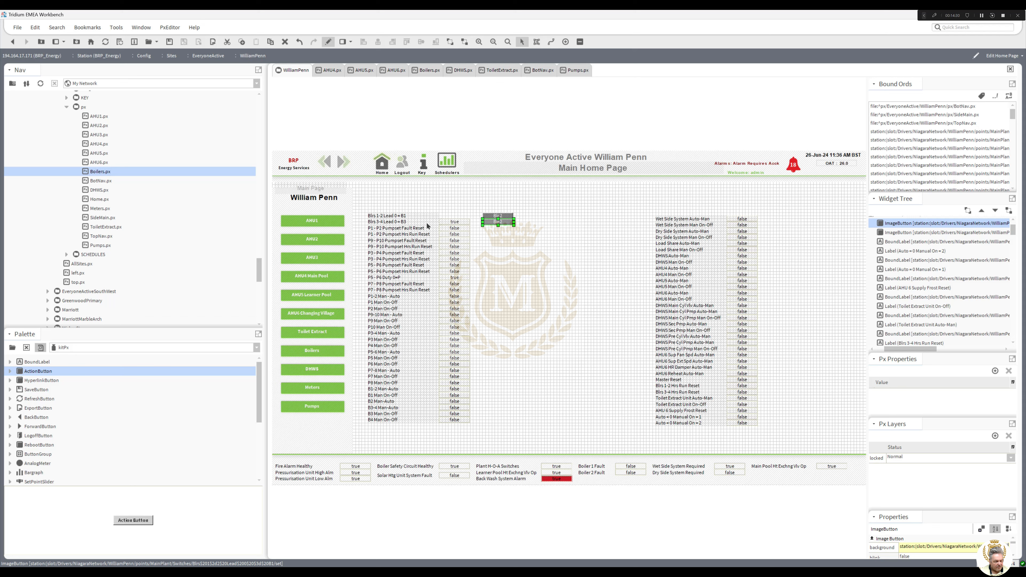
# Change the duplicate button's animated text to Blr 4 for the true value and Blr 3 for the false value.
pyautogui.doubleClick(498, 225)
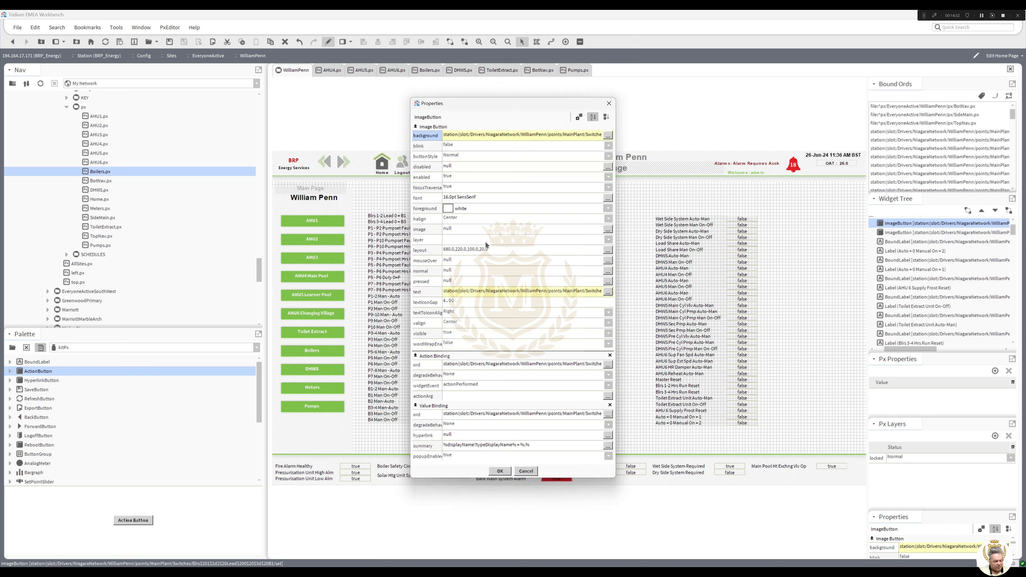
pyautogui.doubleClick(483, 291)
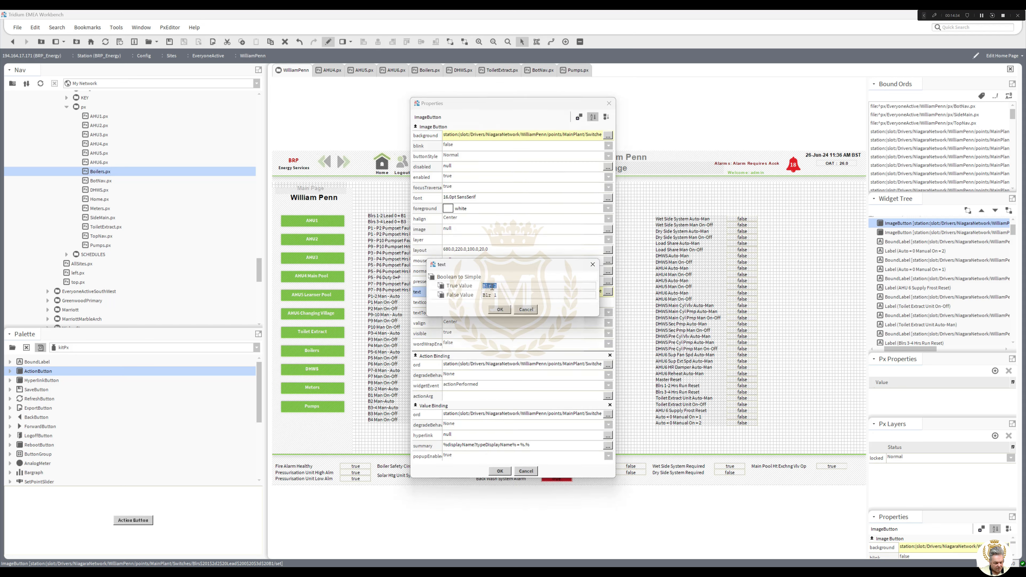
pyautogui.doubleClick(495, 295)
pyautogui.write('3')
pyautogui.doubleClick(495, 286)
pyautogui.write('4')
pyautogui.click(500, 309)
pyautogui.click(506, 470)
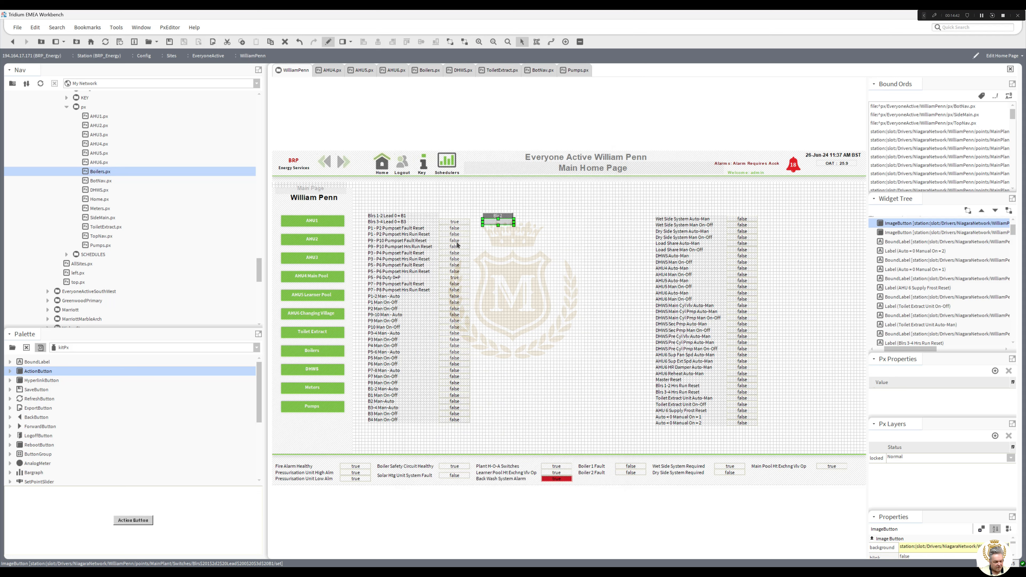
# Copy the binding ord of the Blrs 3-4 Lead value label.
pyautogui.doubleClick(456, 222)
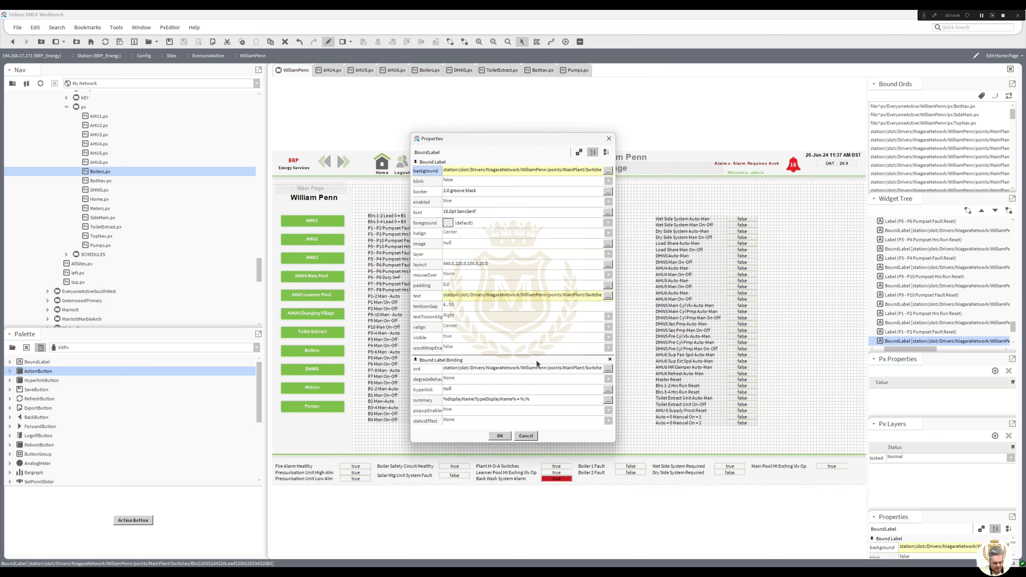
pyautogui.click(535, 368)
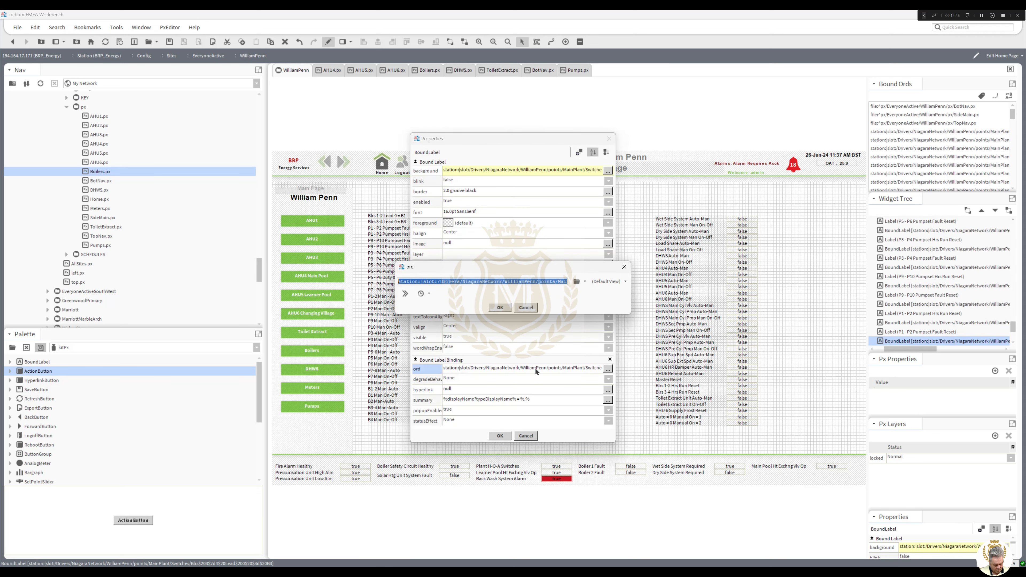
pyautogui.click(500, 308)
pyautogui.click(500, 436)
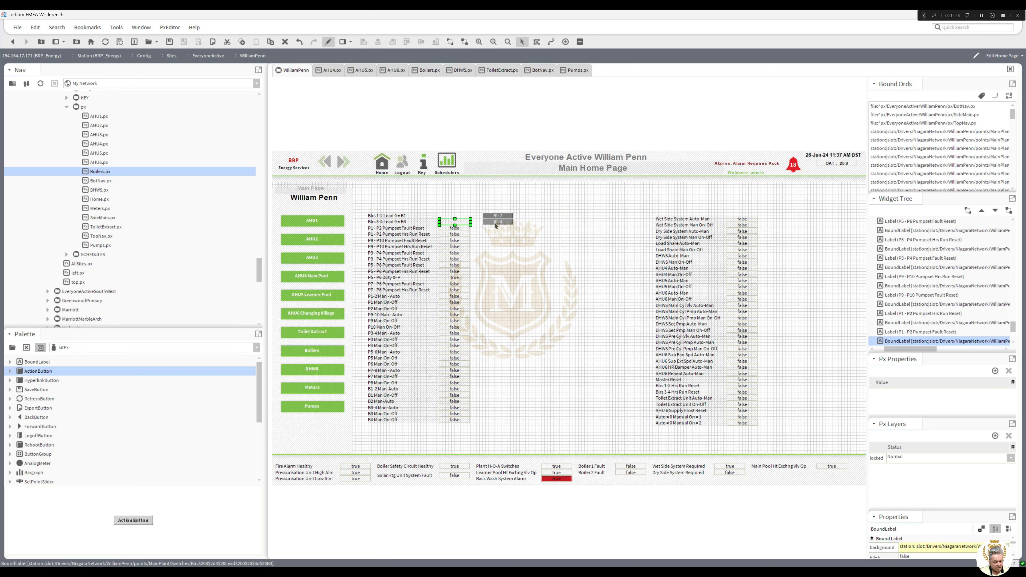
# Rebind the Blrs 3-4 Lead button to the copied ord, with /set appended for its action binding and the plain ord for its value binding.
pyautogui.doubleClick(498, 216)
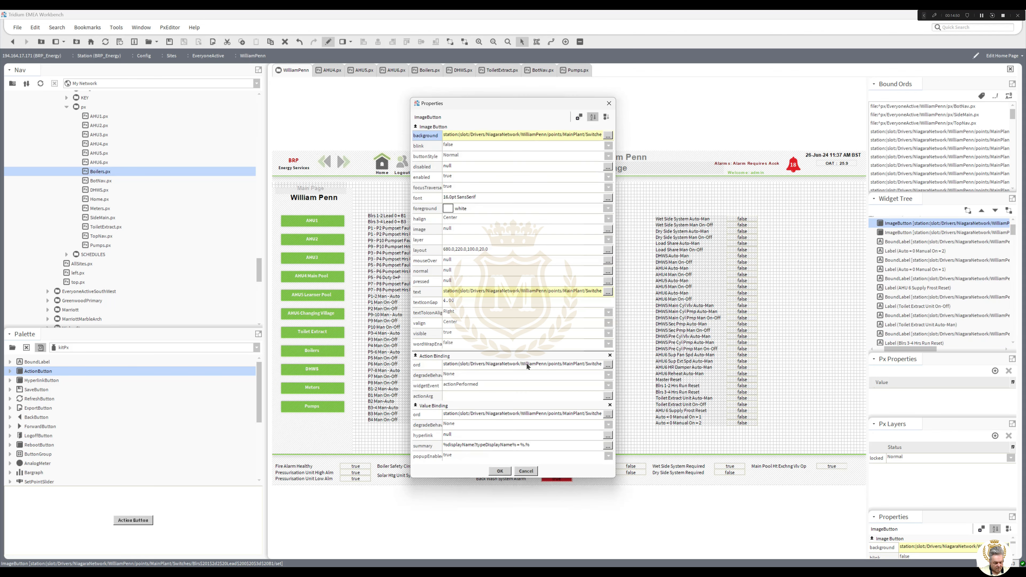
pyautogui.doubleClick(526, 363)
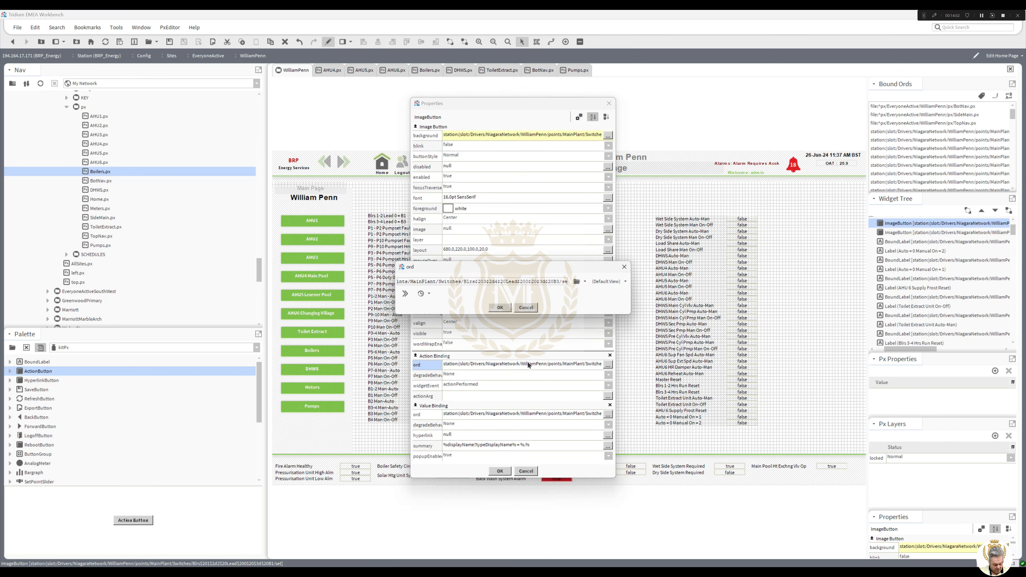
pyautogui.click(500, 308)
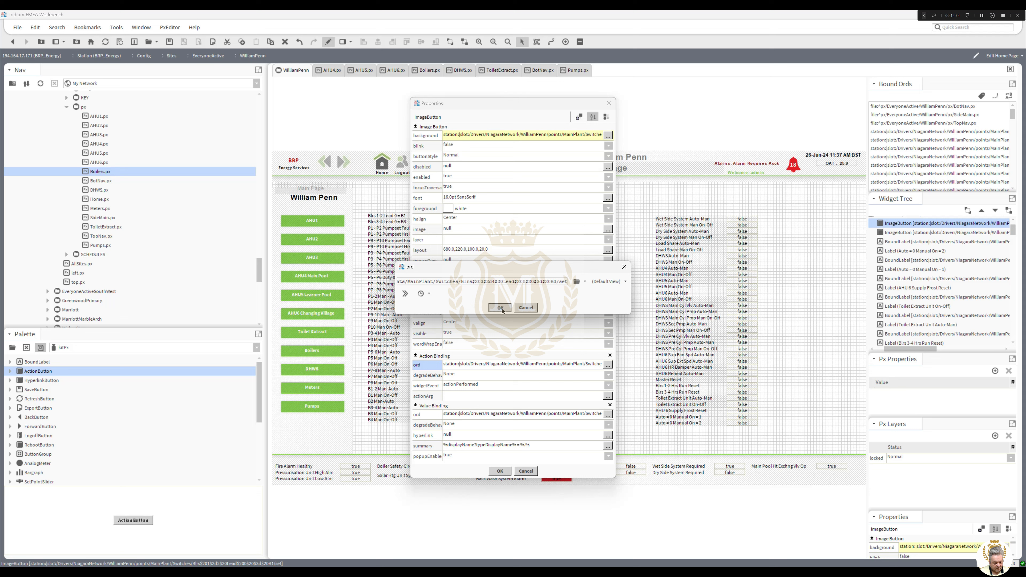
pyautogui.doubleClick(527, 414)
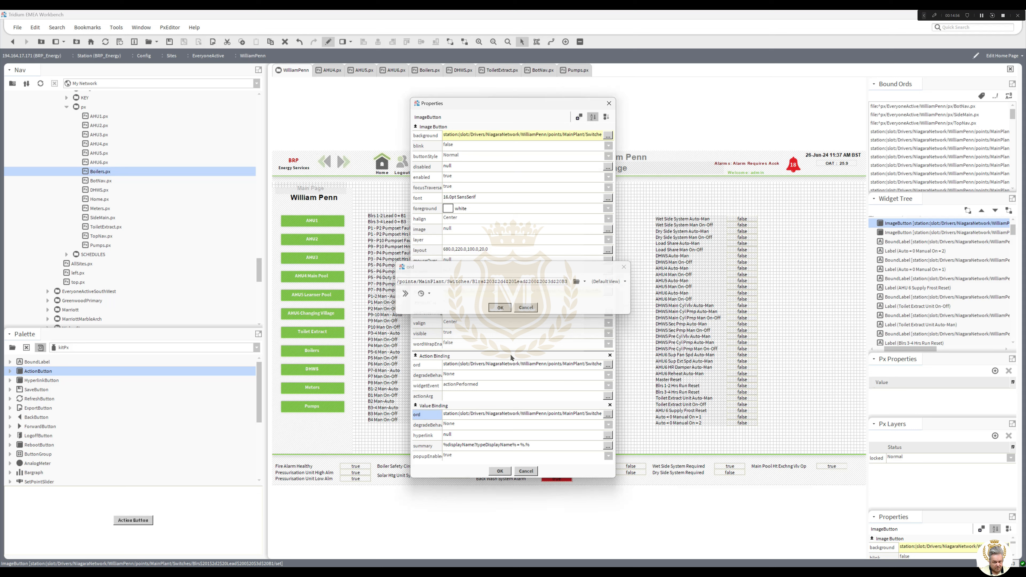
pyautogui.click(501, 472)
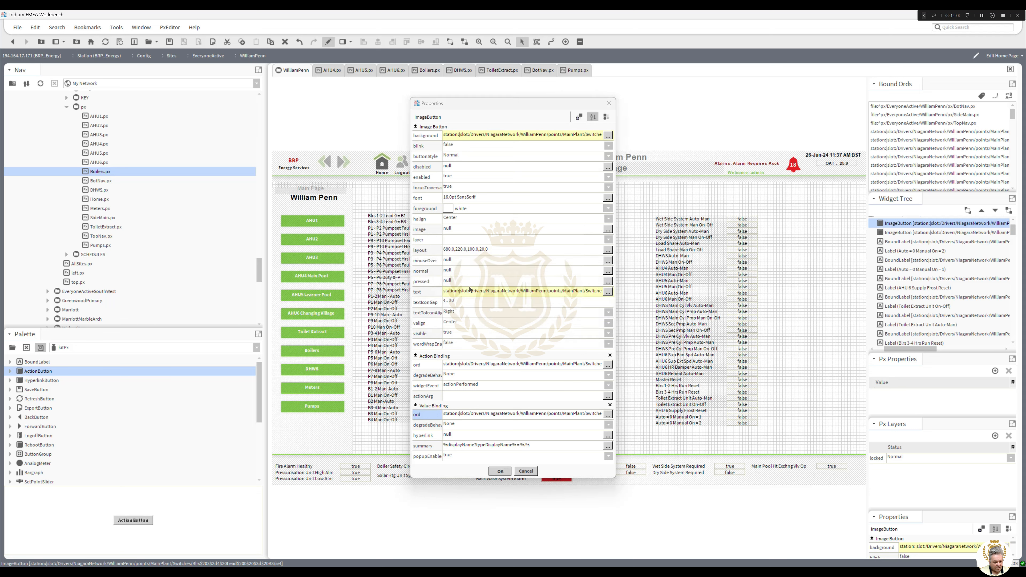
# Delete the Blrs 3-4 Lead value label, and duplicate its button directly below itself for the P1-P2 Pumpset Fault Reset row.
pyautogui.click(463, 224)
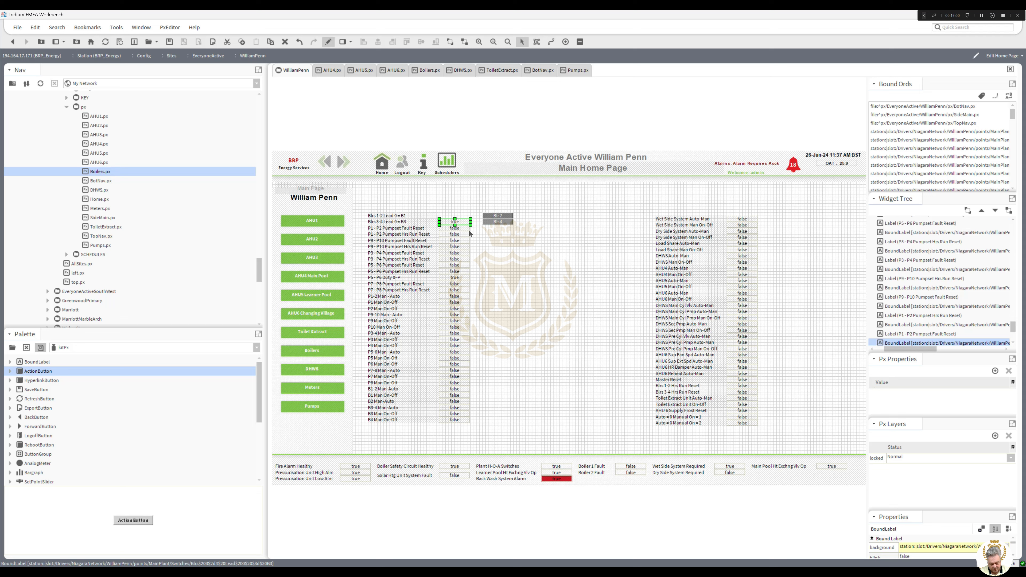
pyautogui.rightClick(497, 223)
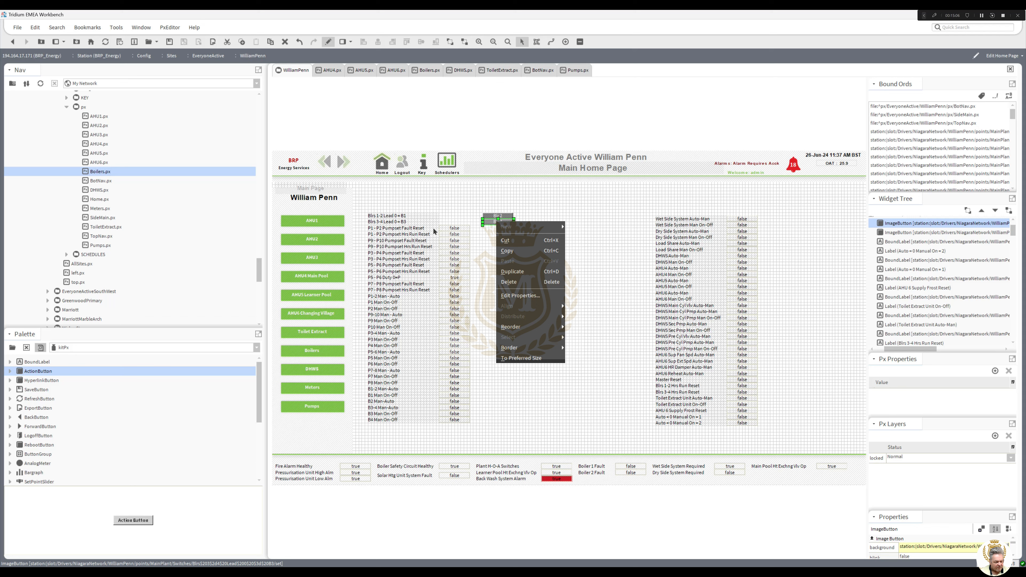
pyautogui.click(512, 272)
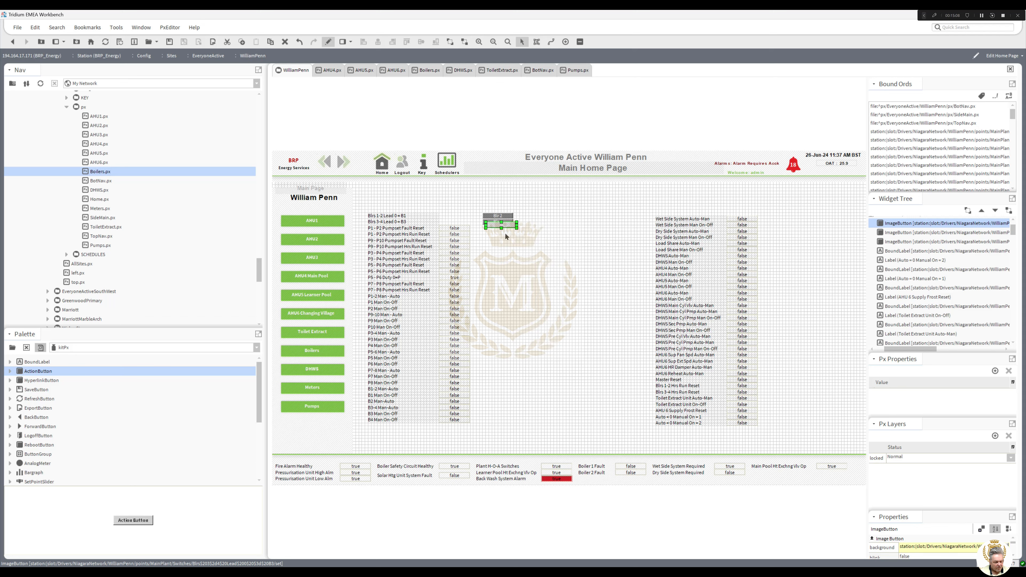
pyautogui.moveTo(501, 229); pyautogui.dragTo(498, 233)
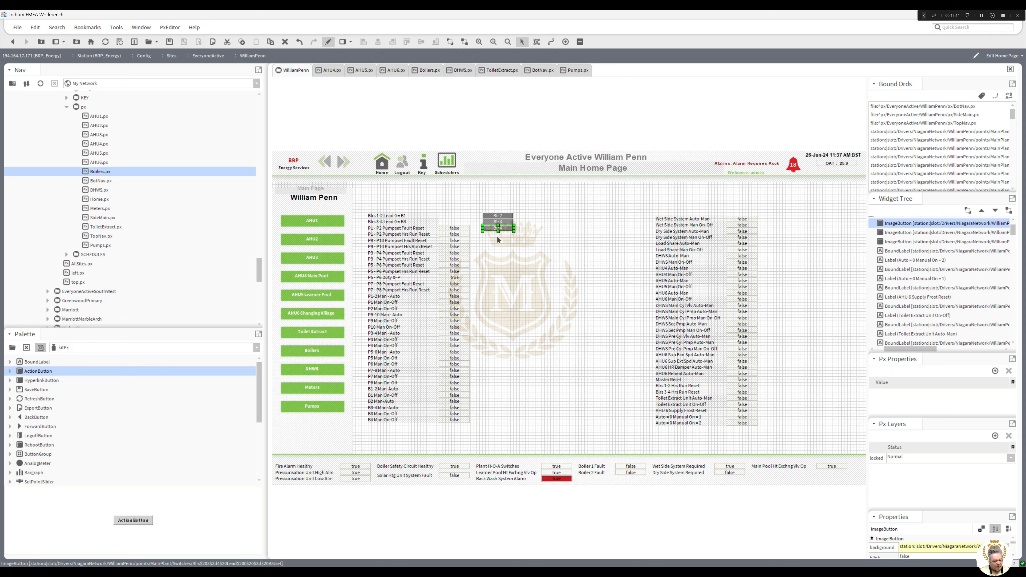
# Copy the binding ord of the P1-P2 Pumpset Fault Reset value label.
pyautogui.doubleClick(453, 228)
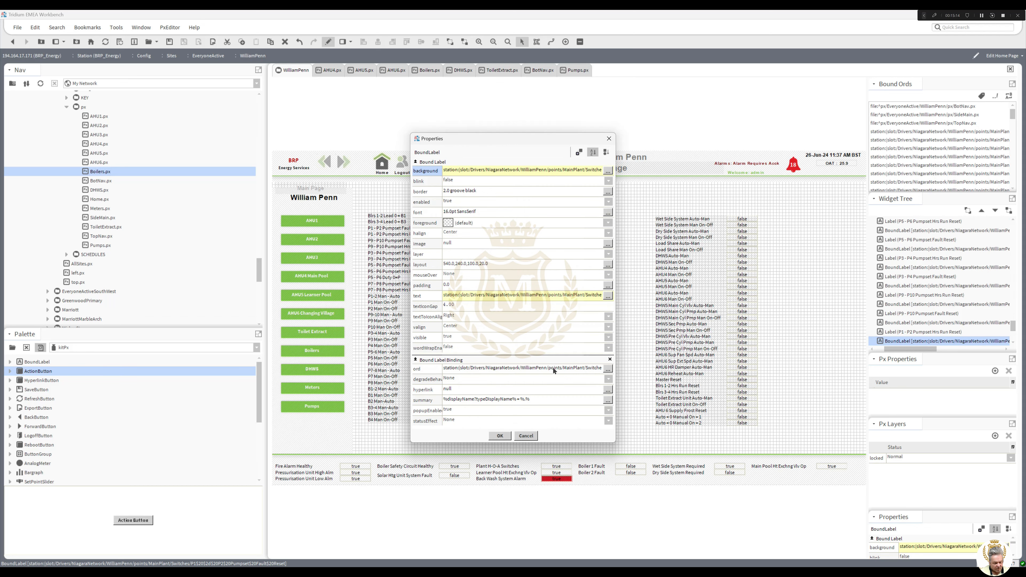
pyautogui.click(608, 368)
pyautogui.click(508, 309)
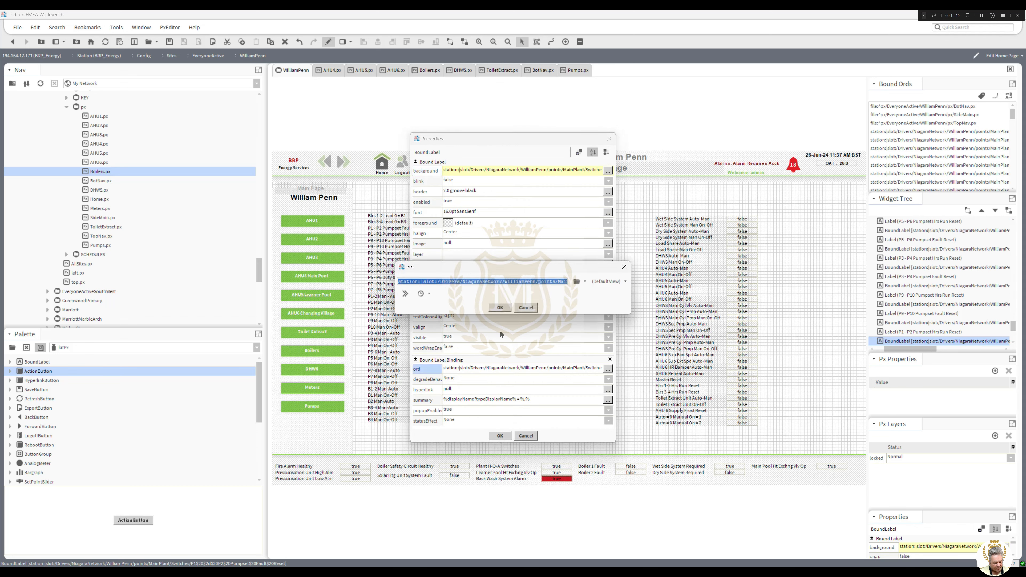
pyautogui.click(500, 436)
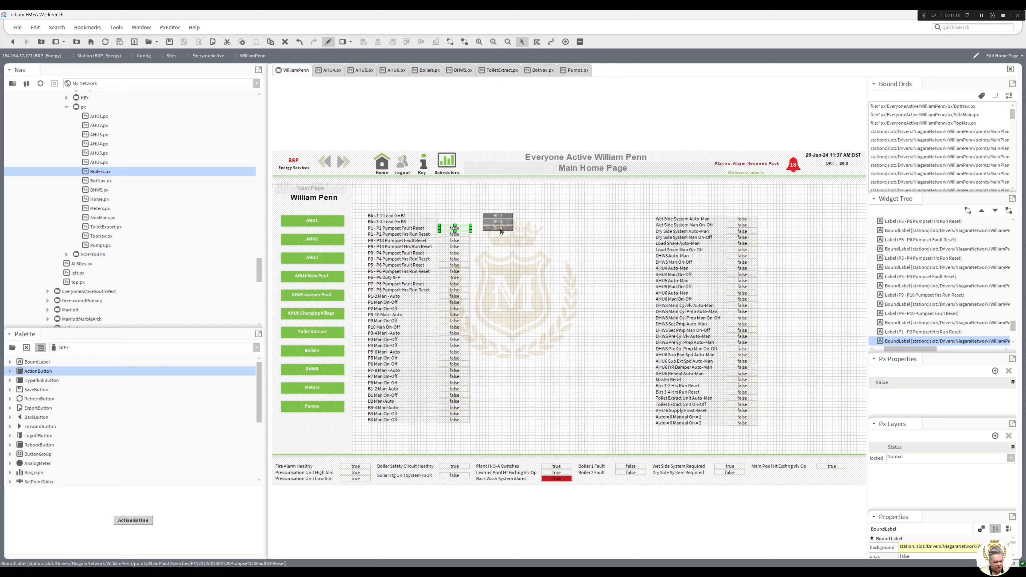
# Rebind the new button to the P1-P2 Pumpset Fault Reset ord, with /set appended for the action binding and the plain ord for the value binding.
pyautogui.doubleClick(501, 229)
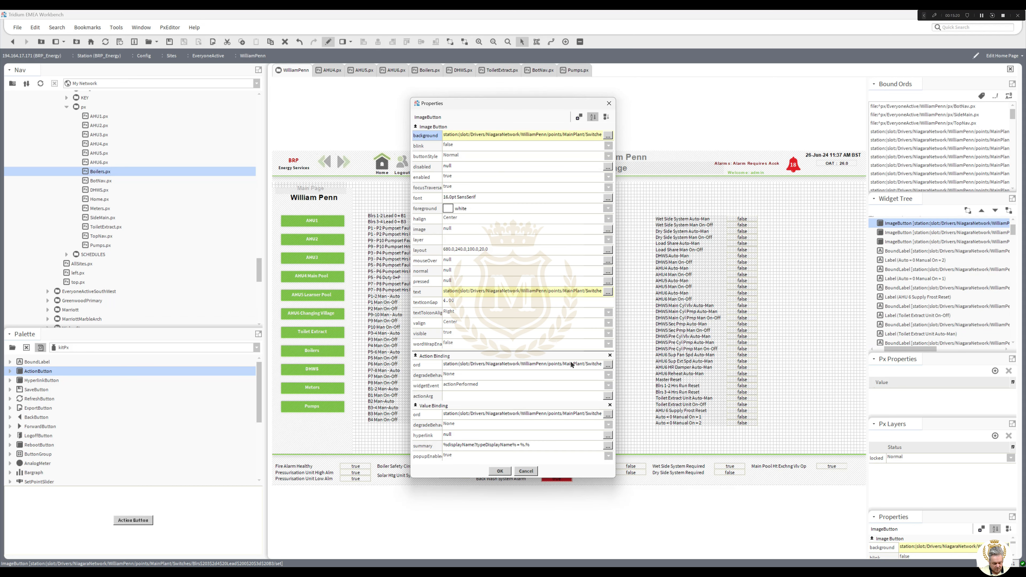
pyautogui.click(607, 364)
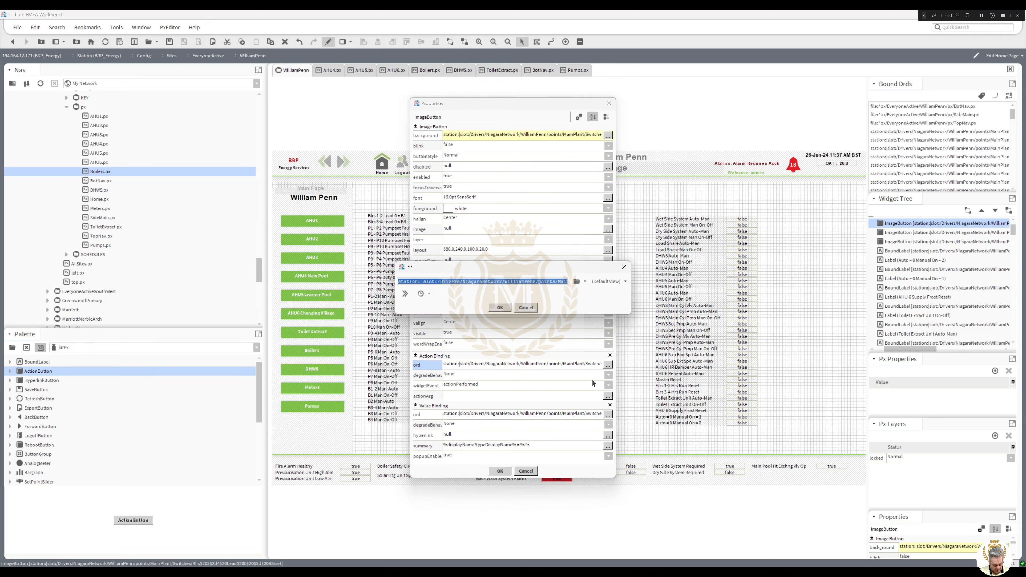
pyautogui.write('station:|slot:/Drivers/NiagaraNetwork/WilliamPenn/points/MainPlant/Switches/P1$20$2d$20P2$20Pumpset$20Fault$20Reset')
pyautogui.write('/set')
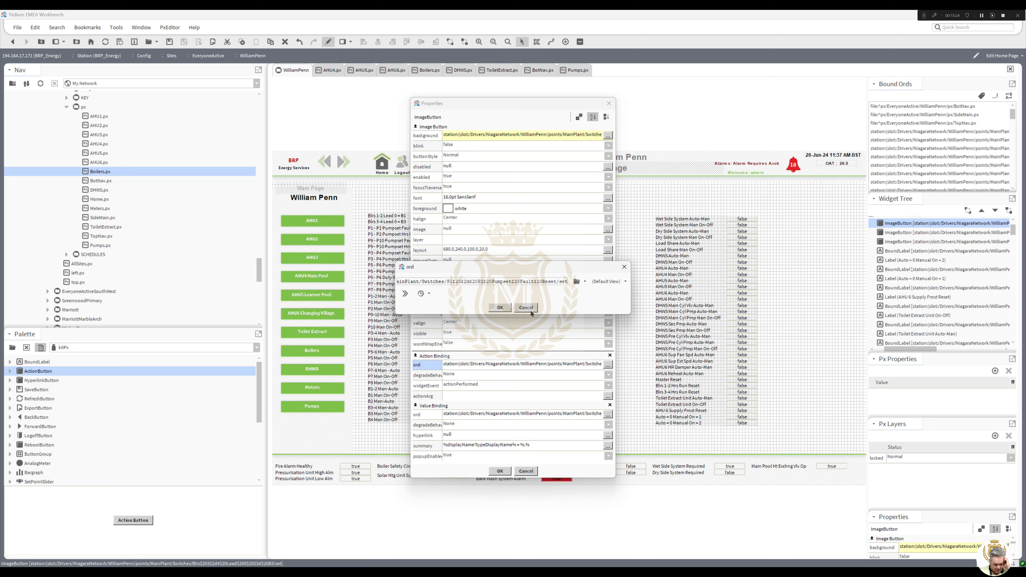
pyautogui.click(503, 309)
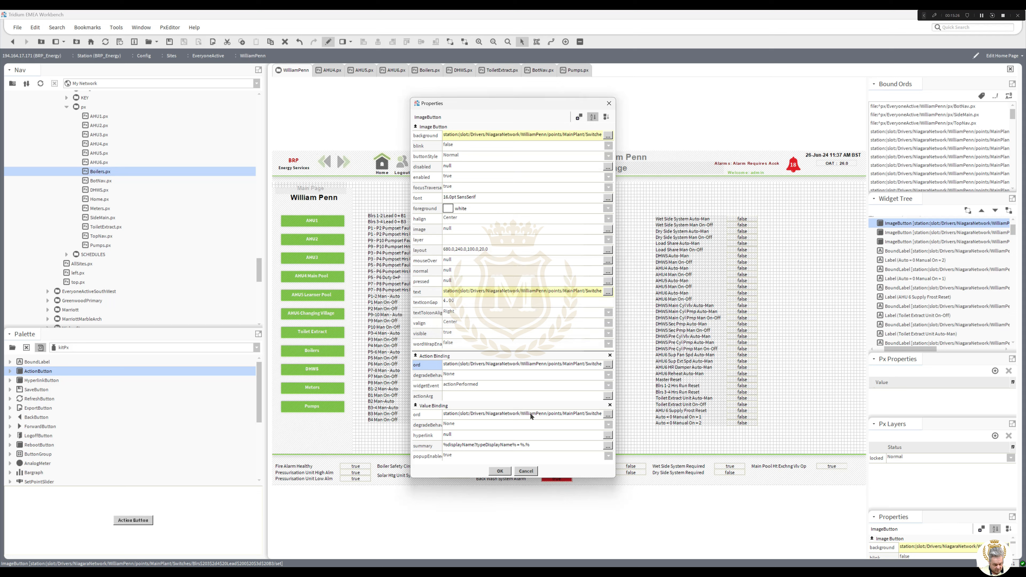
pyautogui.click(530, 413)
pyautogui.hotkey('ctrl', 'v')
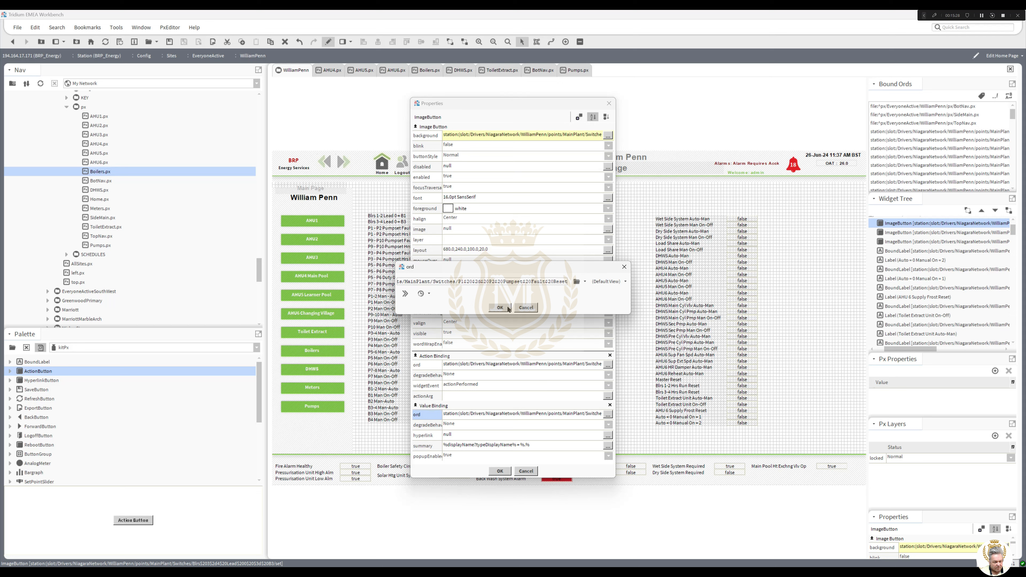
pyautogui.click(500, 308)
# Change the P1-P2 Pumpset Fault Reset button's animated text to Reseting for the true value and Reset Pumps for the false value.
pyautogui.click(495, 294)
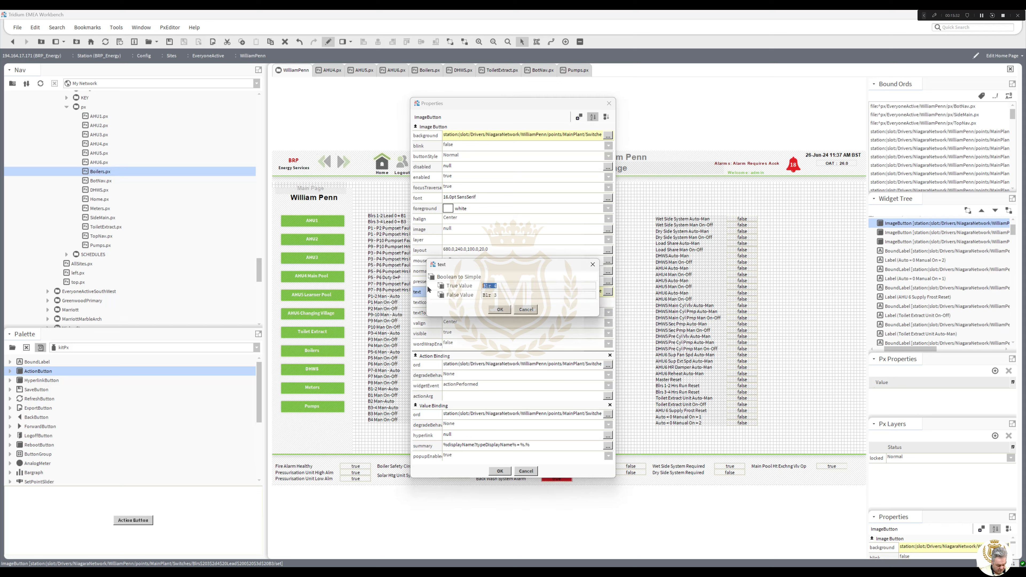
pyautogui.write('reset')
pyautogui.press('BackSpace')
pyautogui.press('BackSpace')
pyautogui.write('Resetting')
pyautogui.press('BackSpace')
pyautogui.moveTo(504, 298); pyautogui.dragTo(459, 308)
pyautogui.write('Reset Pumps')
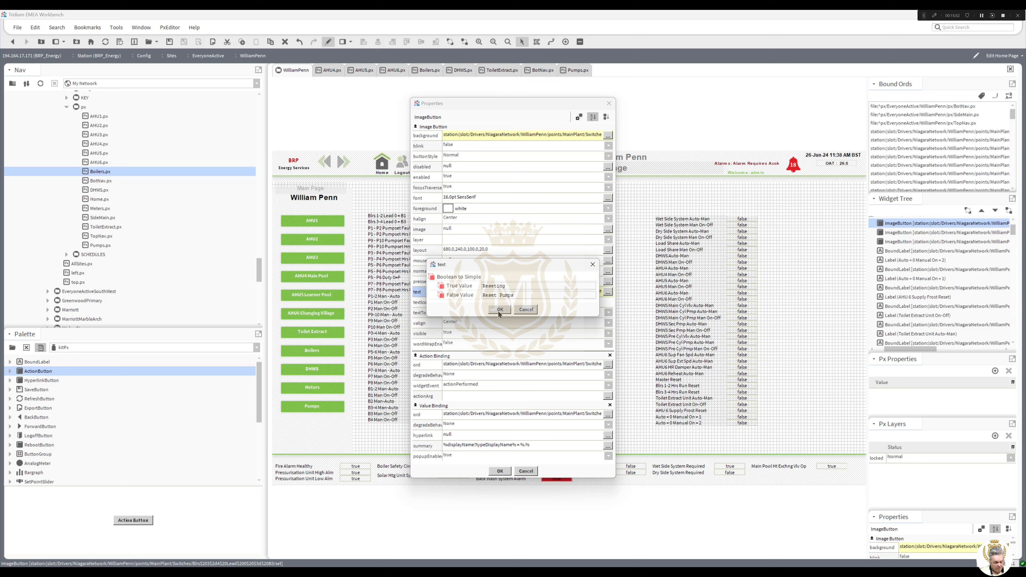
pyautogui.click(500, 309)
# Point the button's action binding at the Active action of the P1-P2 Pumpset Fault Reset point through the component chooser.
pyautogui.click(608, 364)
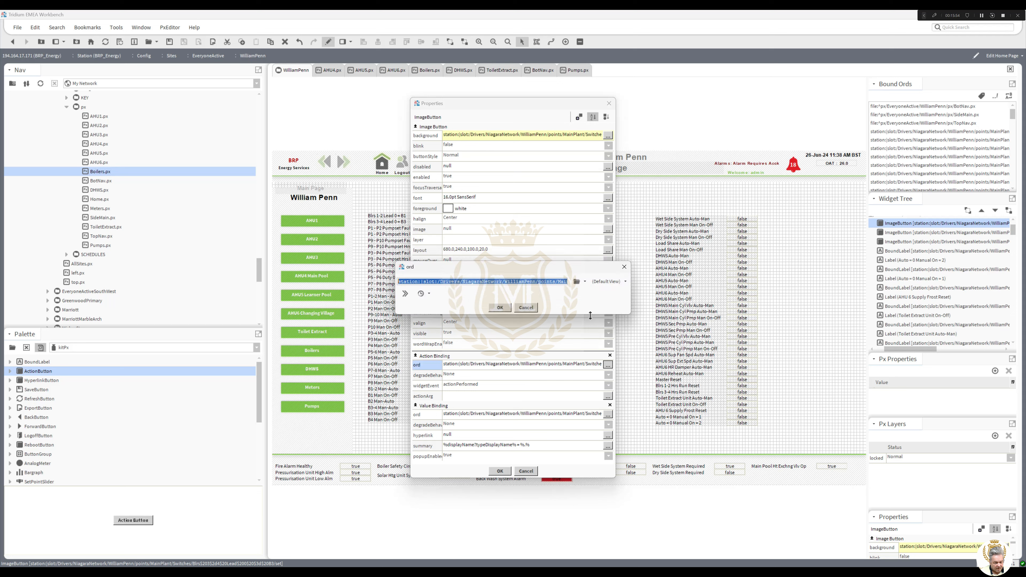
pyautogui.click(584, 281)
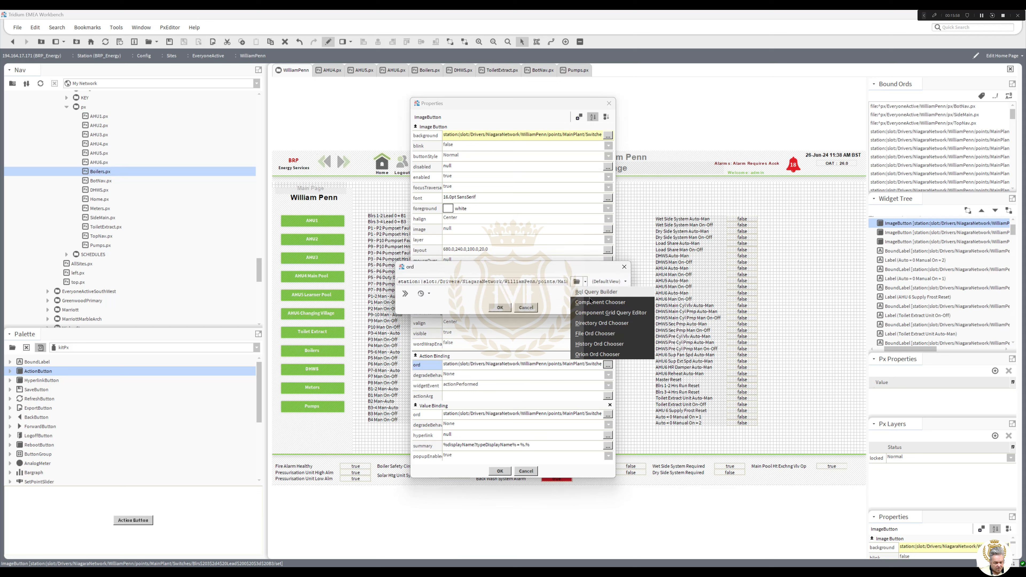
pyautogui.click(588, 303)
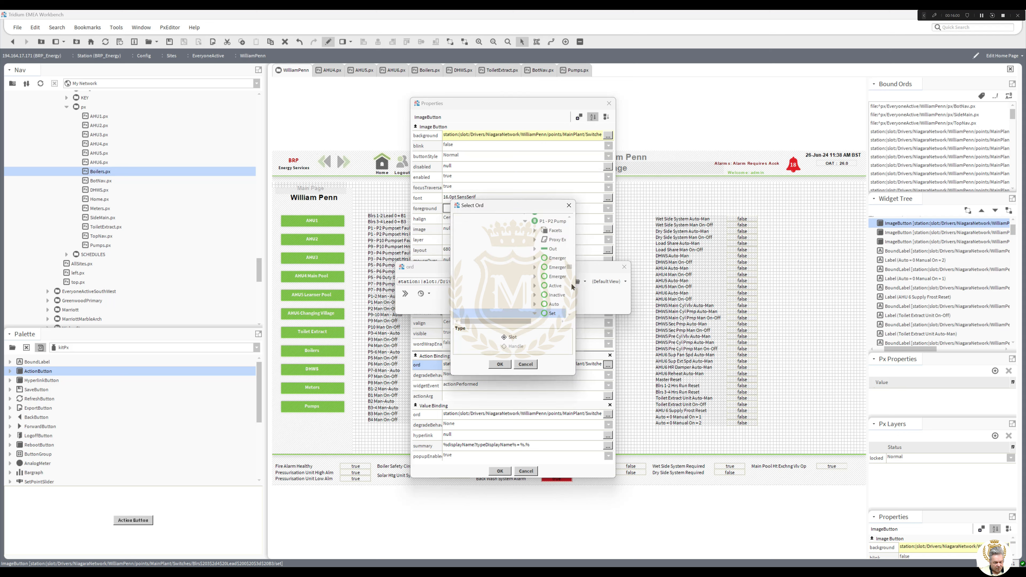
pyautogui.click(554, 286)
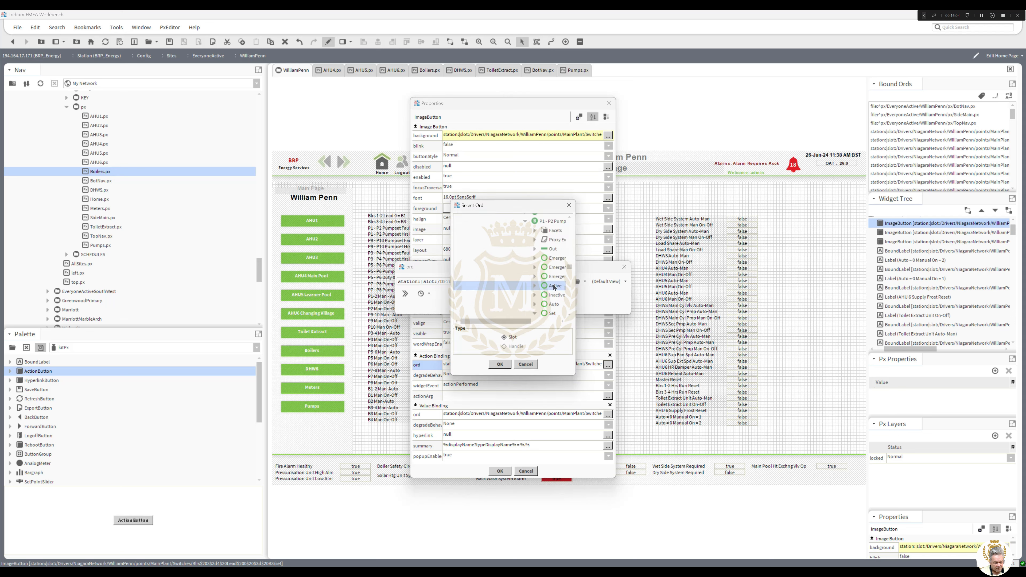
pyautogui.doubleClick(554, 286)
pyautogui.click(500, 308)
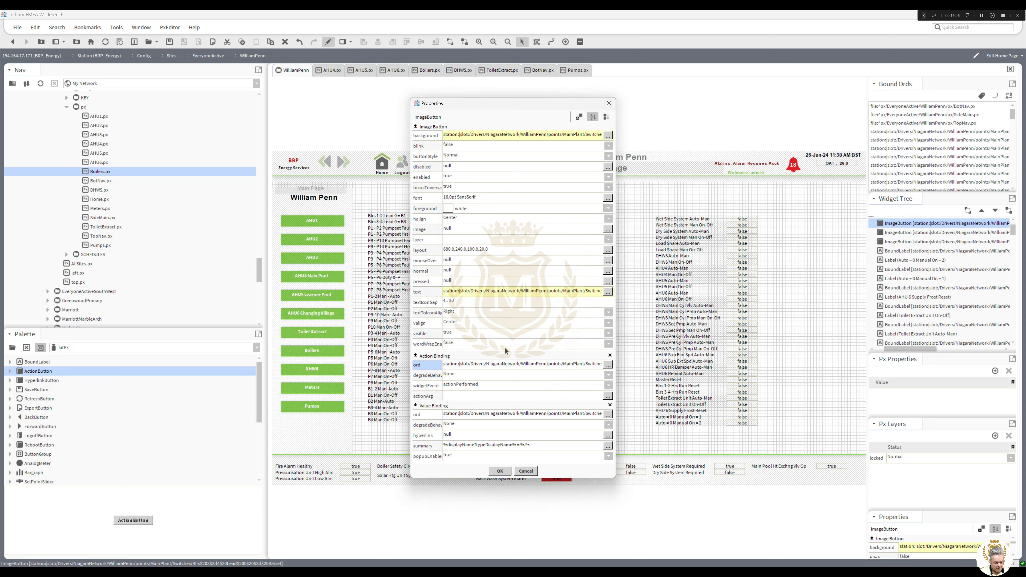
# Set the action binding's argument to true without prompting the user, and apply the button's properties.
pyautogui.click(607, 396)
pyautogui.click(476, 294)
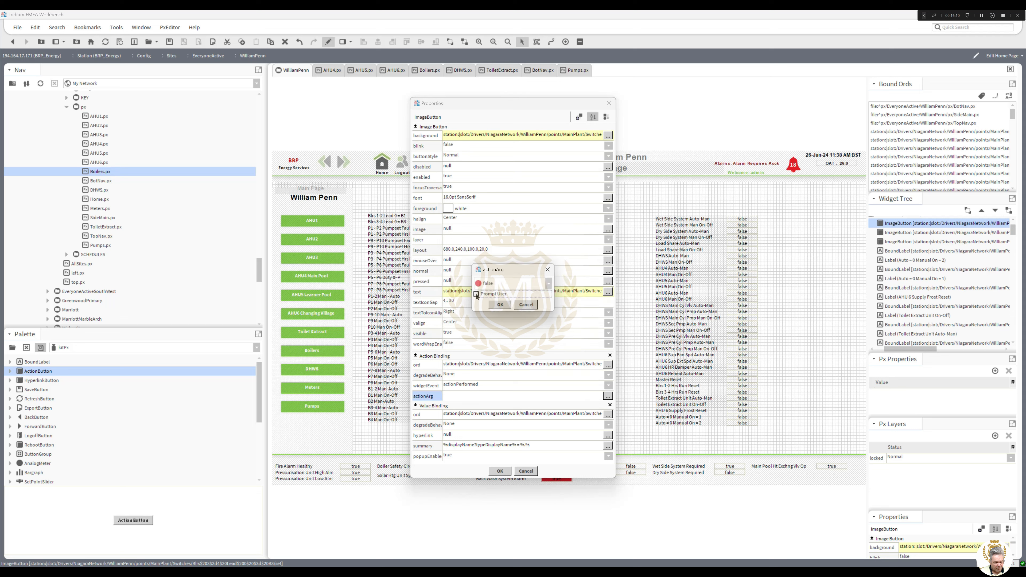
pyautogui.click(549, 285)
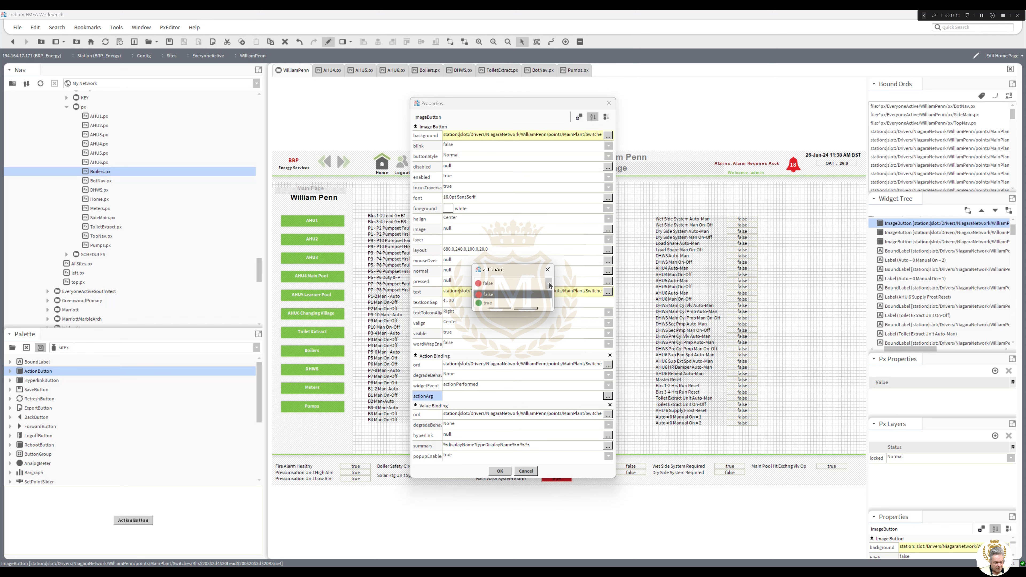
pyautogui.click(530, 303)
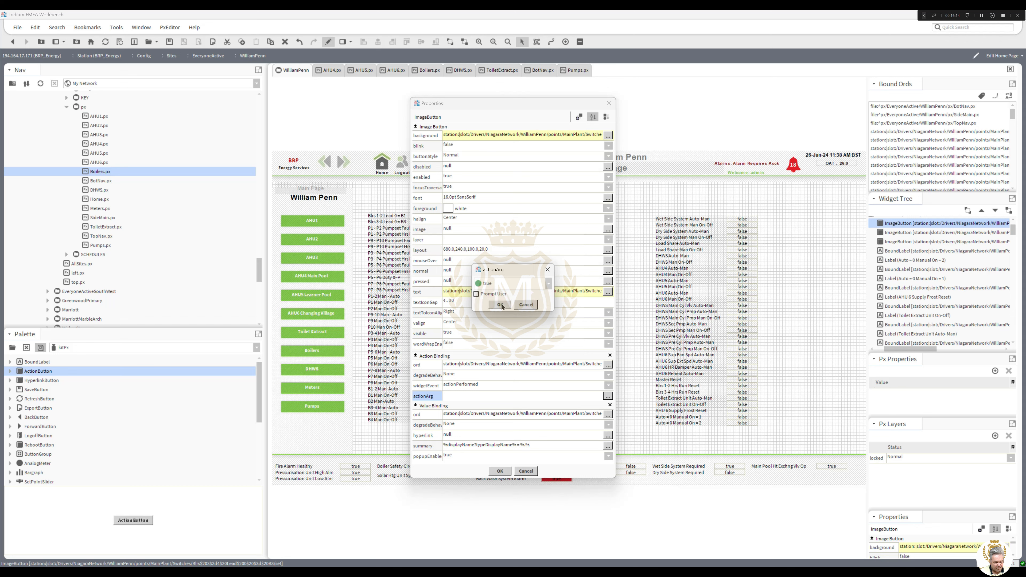
pyautogui.click(501, 305)
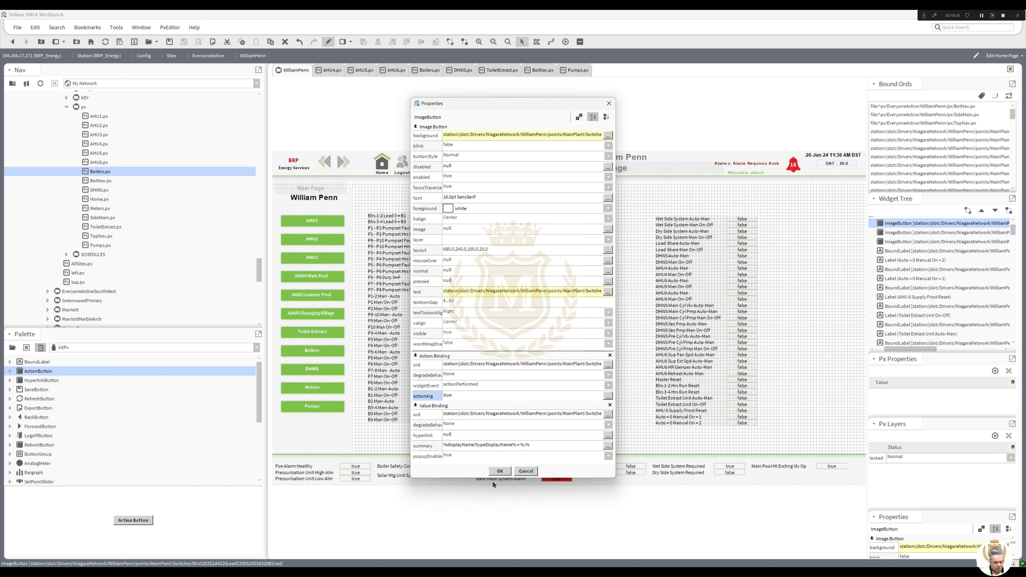
pyautogui.click(499, 472)
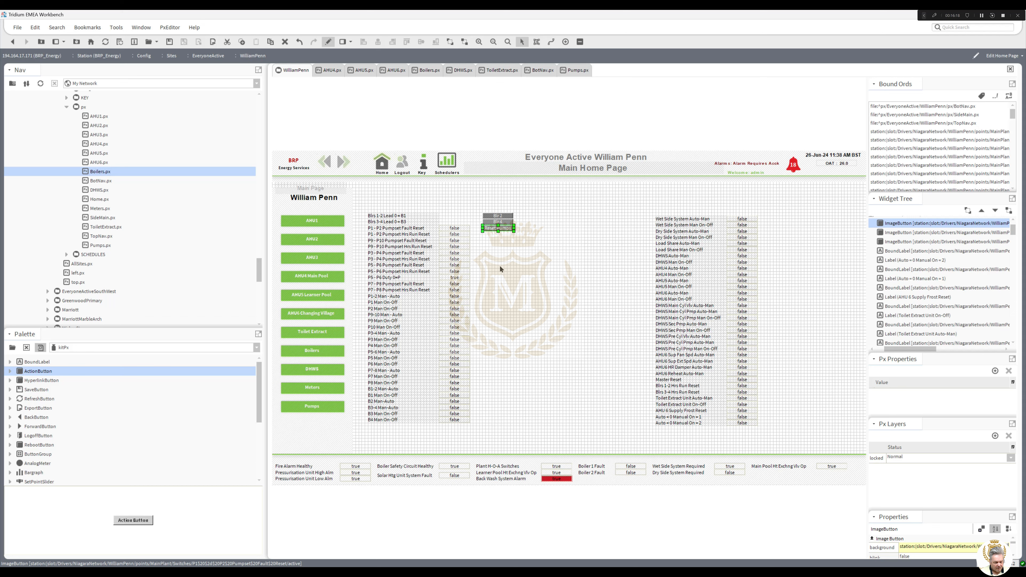
# Reopen the P1-P2 Pumpset Fault Reset button's properties and check the options of its action argument.
pyautogui.doubleClick(498, 228)
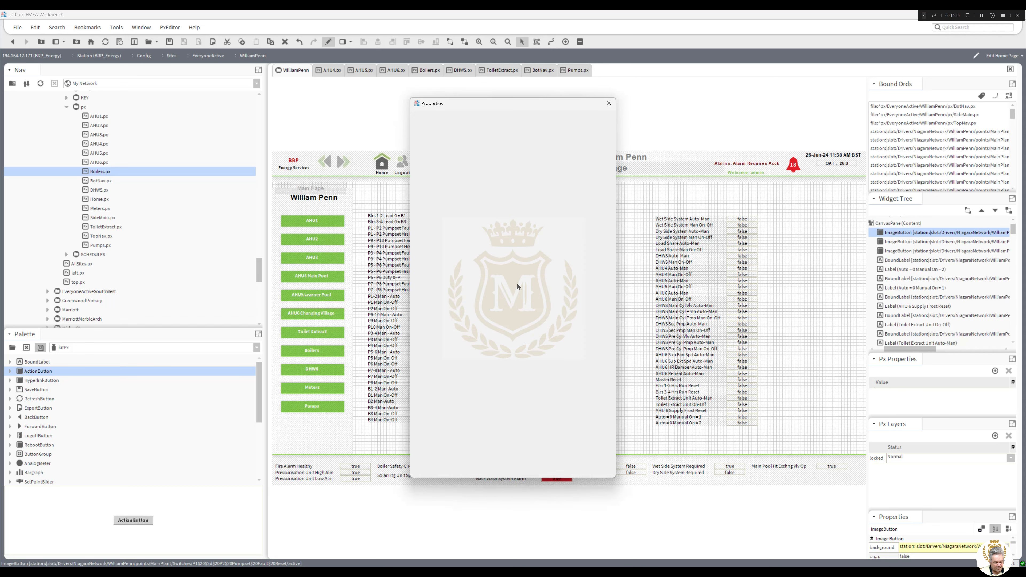
pyautogui.click(607, 396)
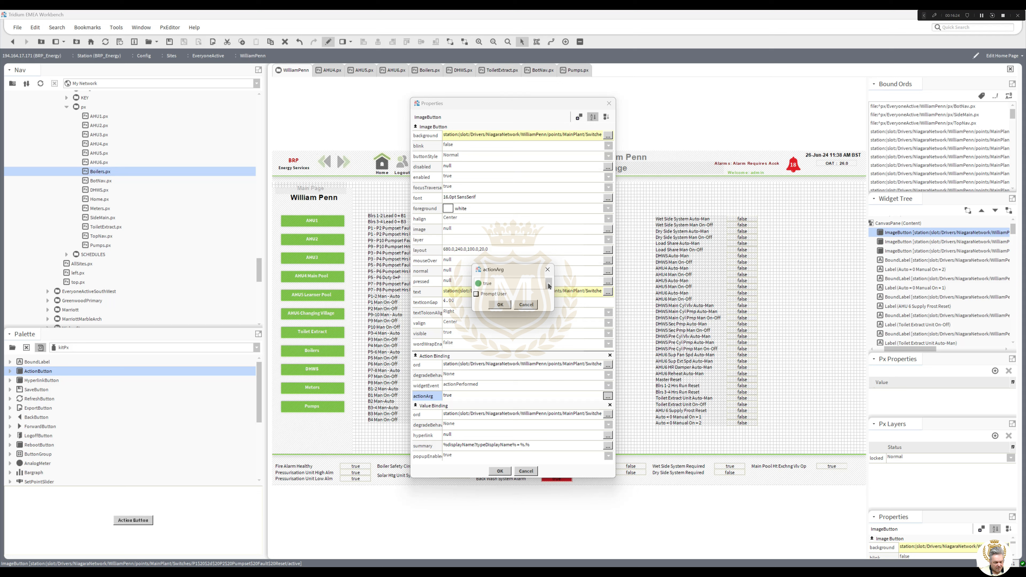
pyautogui.click(548, 284)
pyautogui.click(548, 284)
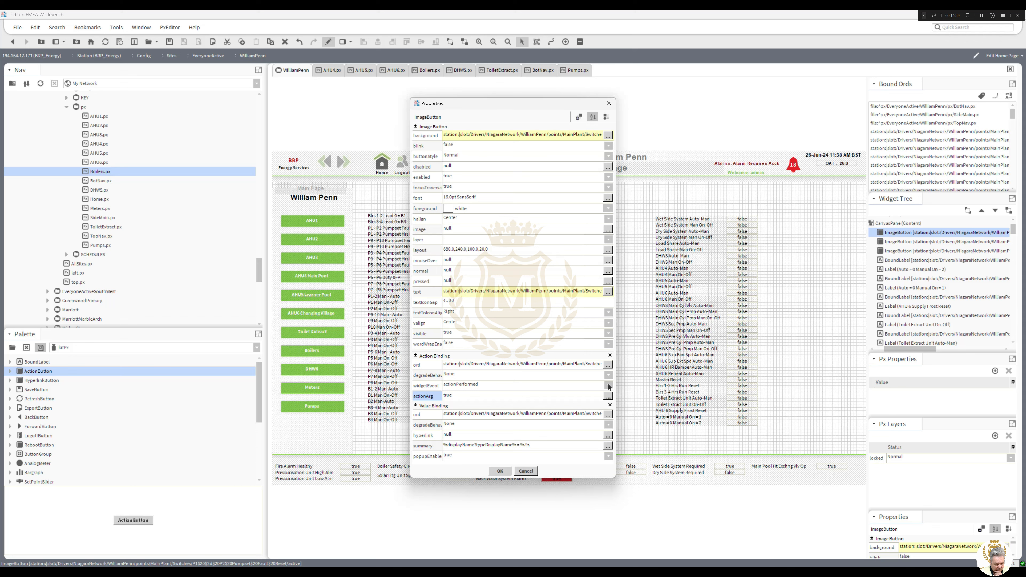
# Point the button's action binding at the Emergency Active action of the P1-P2 Pumpset Fault Reset point through the component chooser.
pyautogui.click(607, 365)
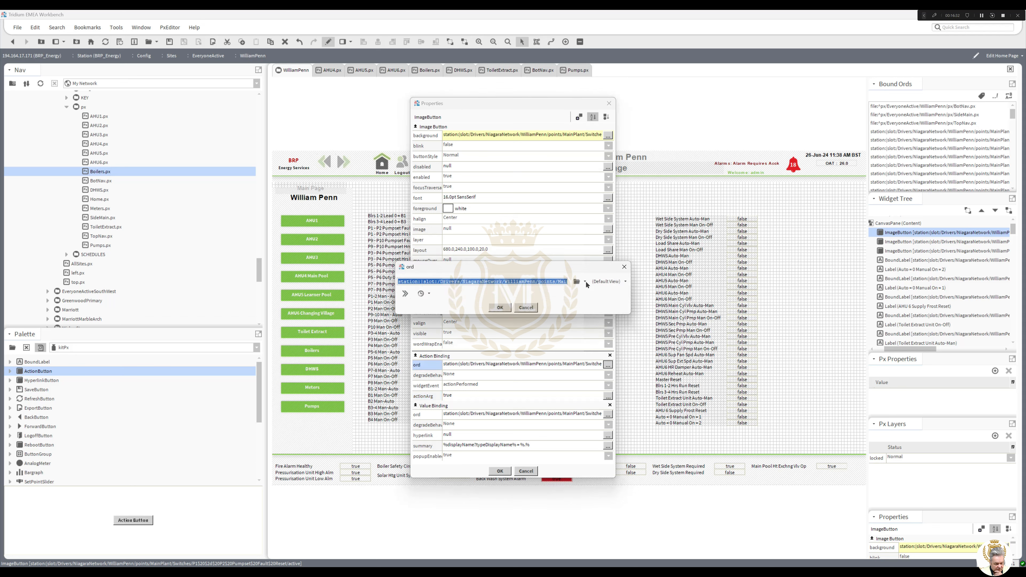
pyautogui.click(585, 282)
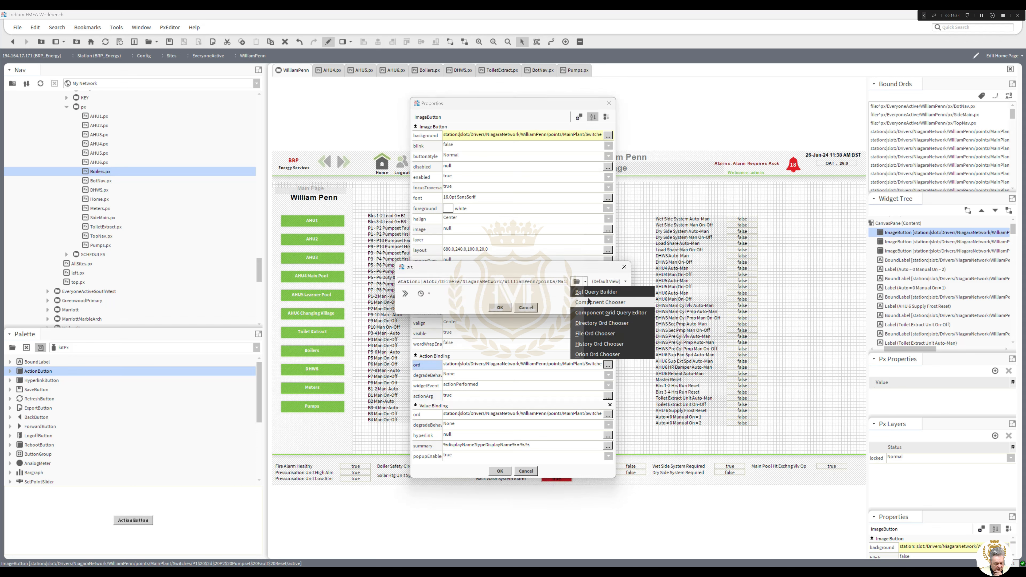
pyautogui.click(589, 301)
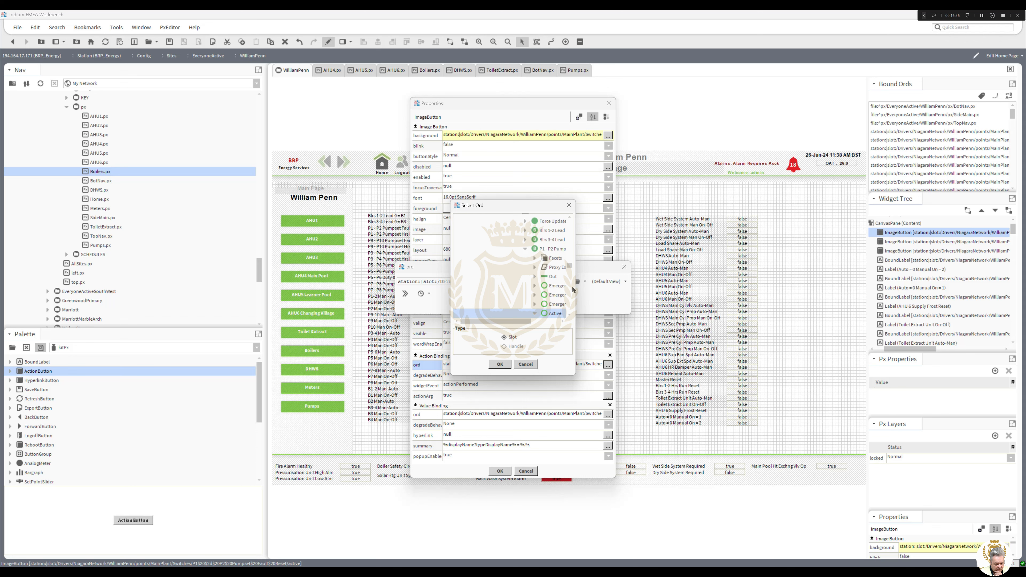
pyautogui.moveTo(573, 289); pyautogui.dragTo(658, 290)
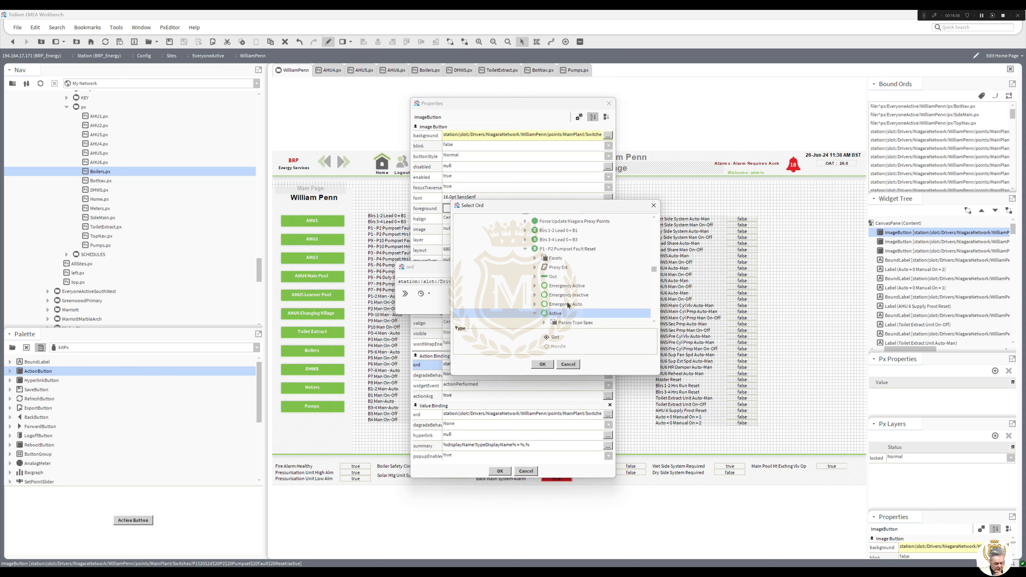
pyautogui.click(563, 288)
pyautogui.click(542, 364)
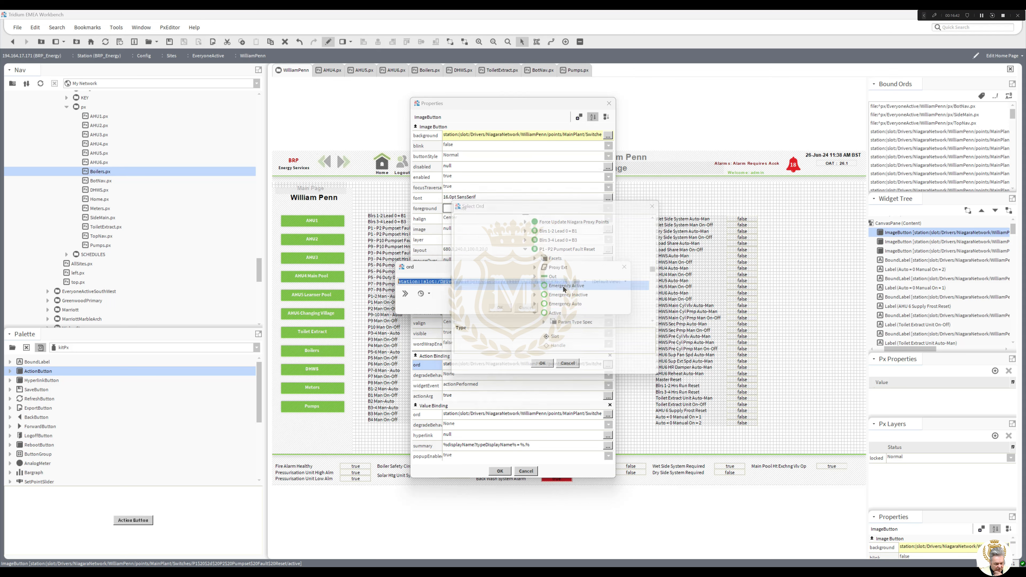
pyautogui.click(500, 308)
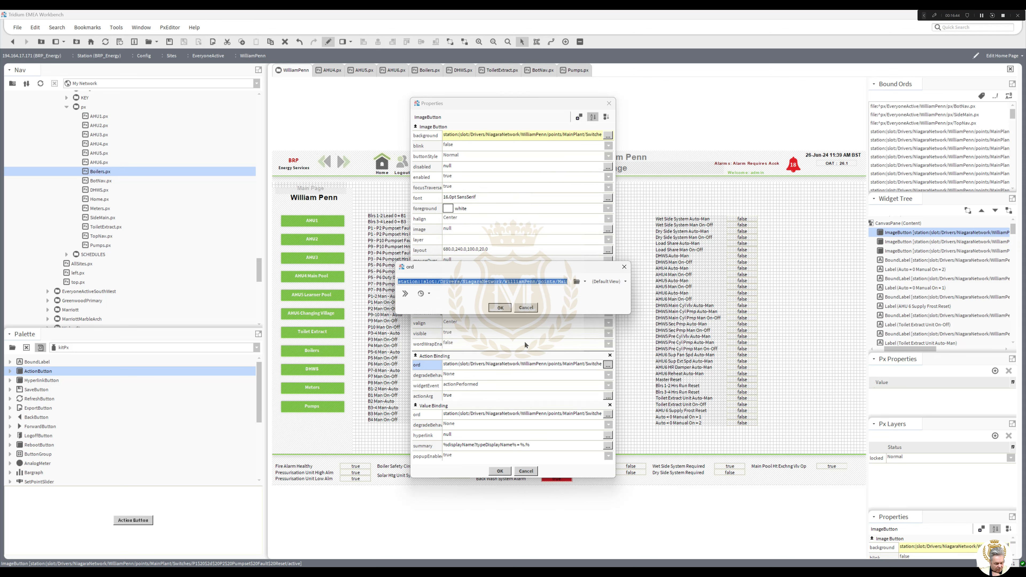
# Try to save the action binding's argument without prompting the user.
pyautogui.click(608, 396)
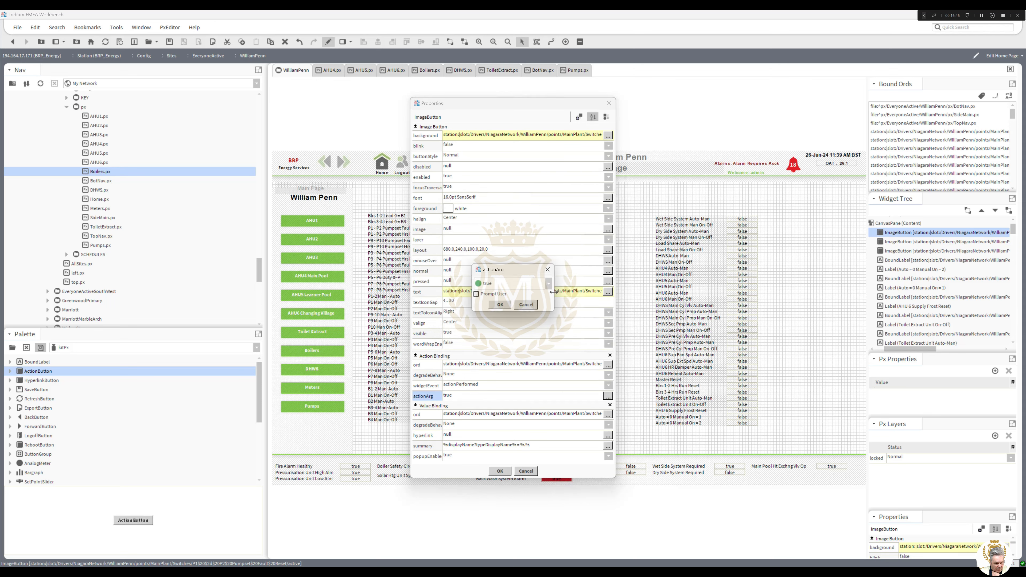
pyautogui.click(547, 285)
pyautogui.click(548, 285)
pyautogui.click(476, 294)
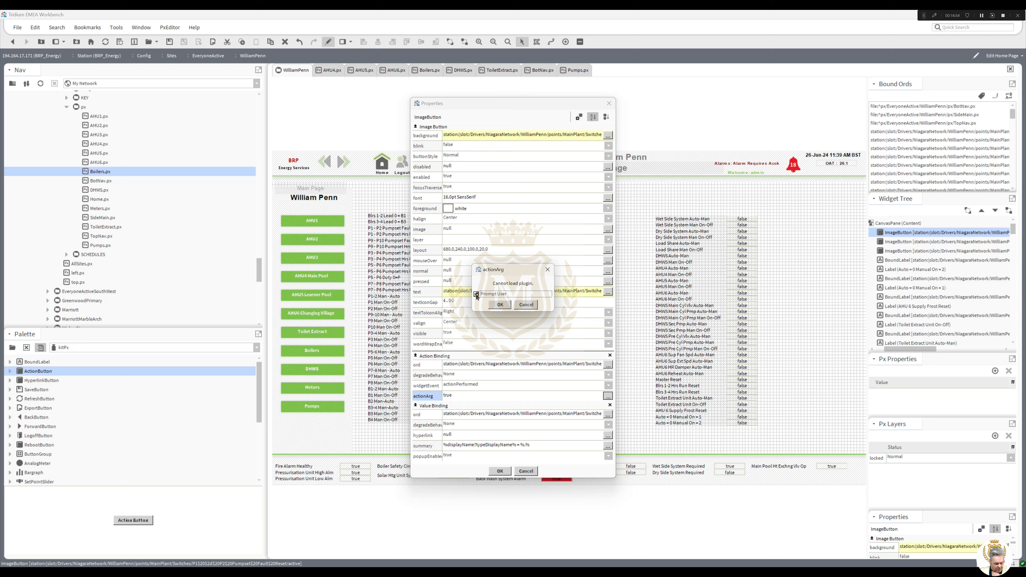
pyautogui.click(476, 294)
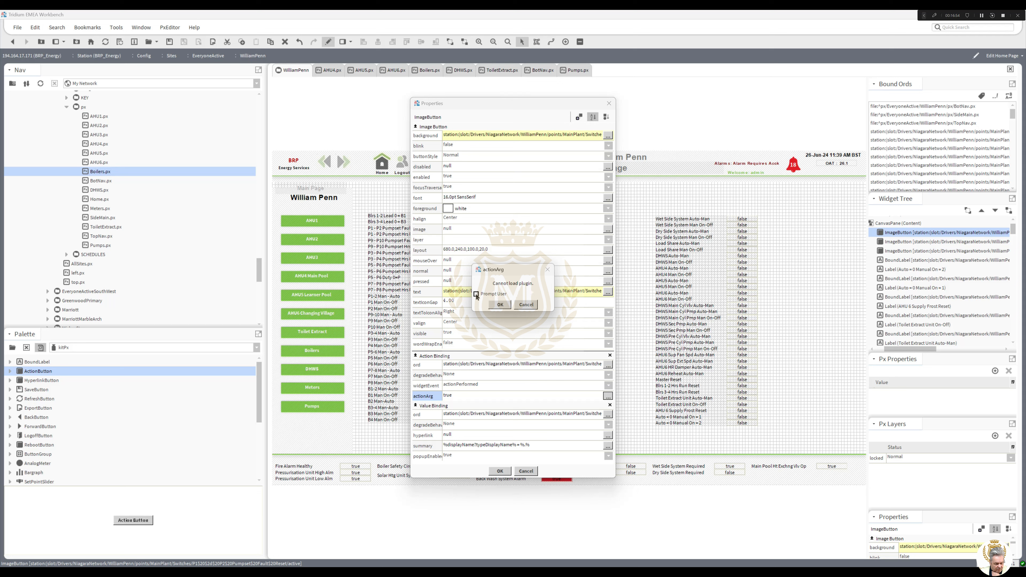
pyautogui.click(500, 305)
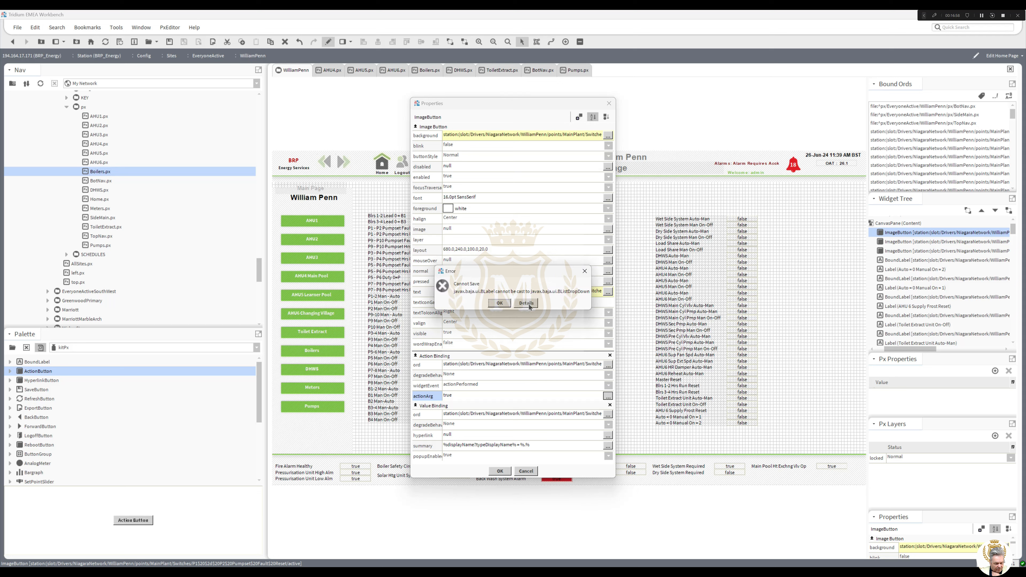
pyautogui.click(500, 303)
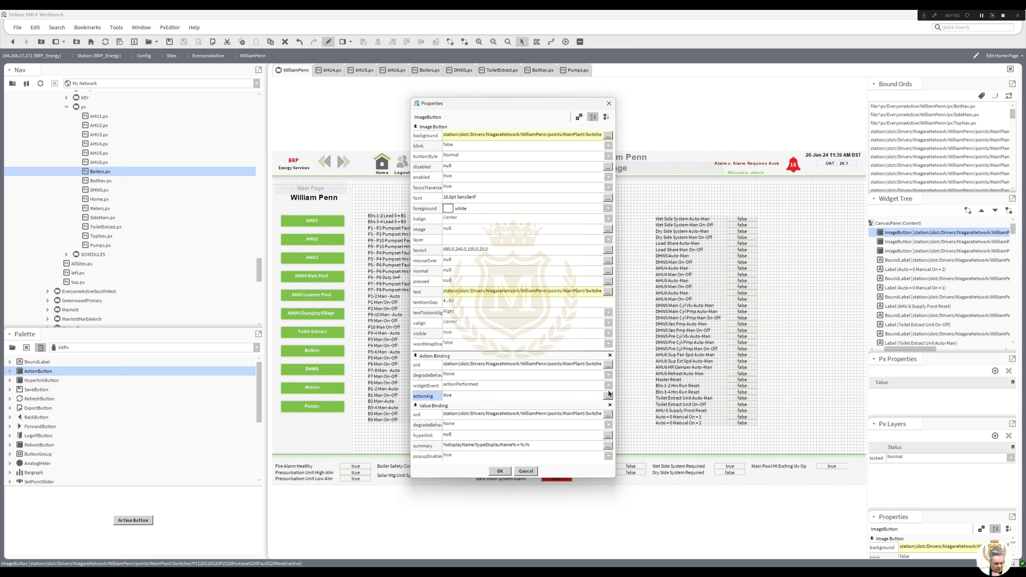
# Point the button's action binding back at the Active action of the P1-P2 Pumpset Fault Reset point through the component chooser.
pyautogui.click(607, 364)
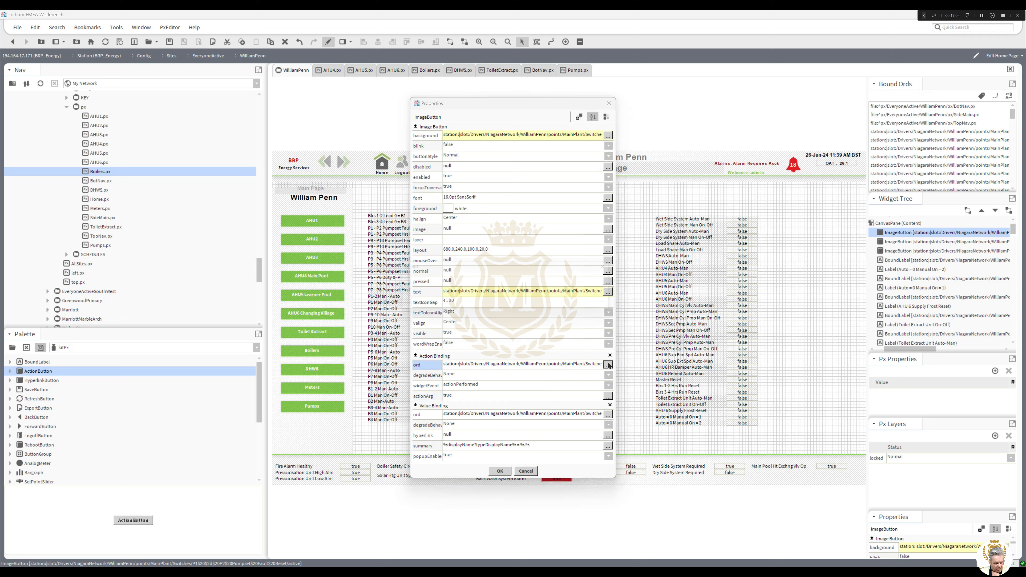
pyautogui.click(586, 281)
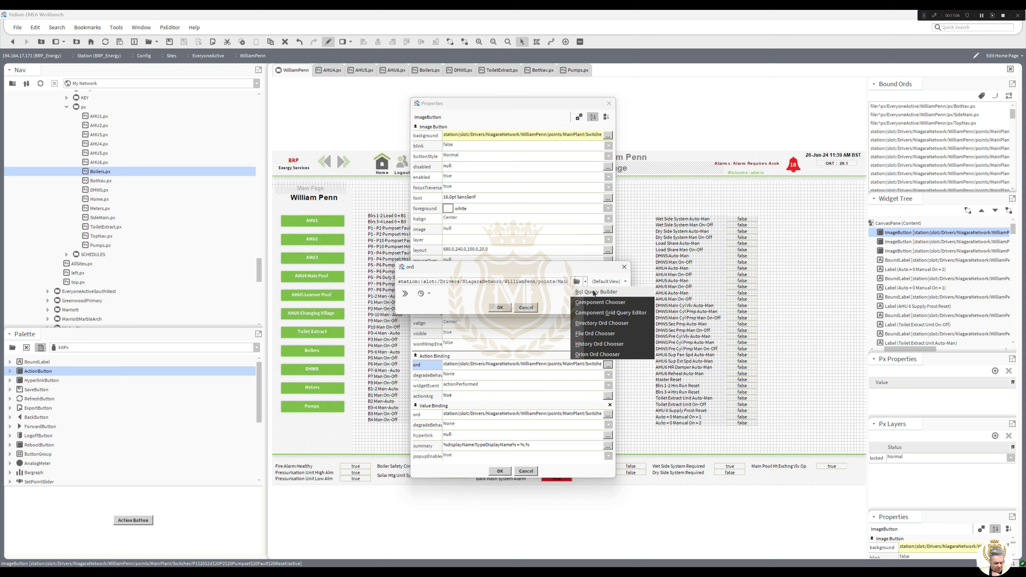
pyautogui.click(590, 302)
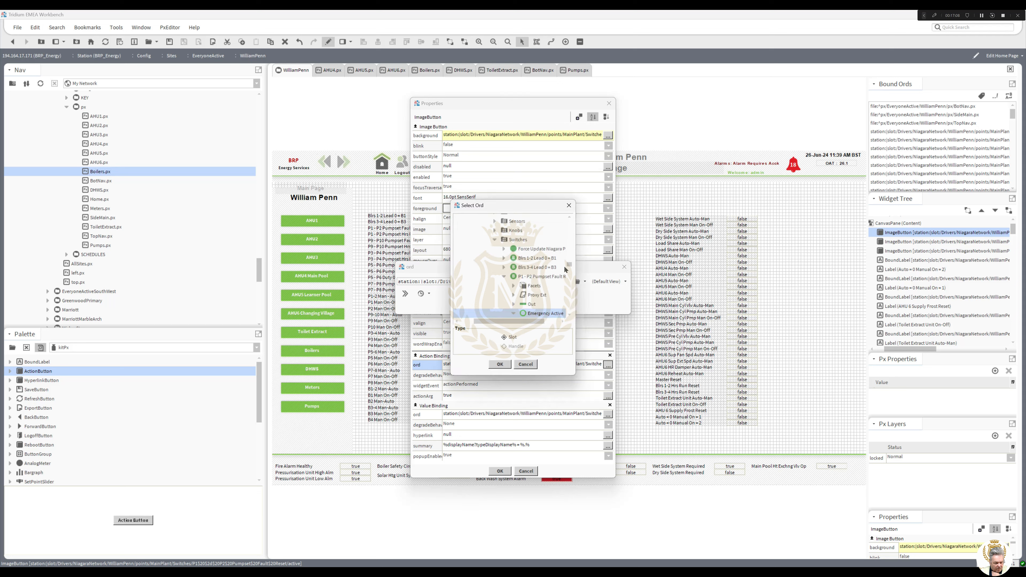
pyautogui.scroll(-4, 569, 266)
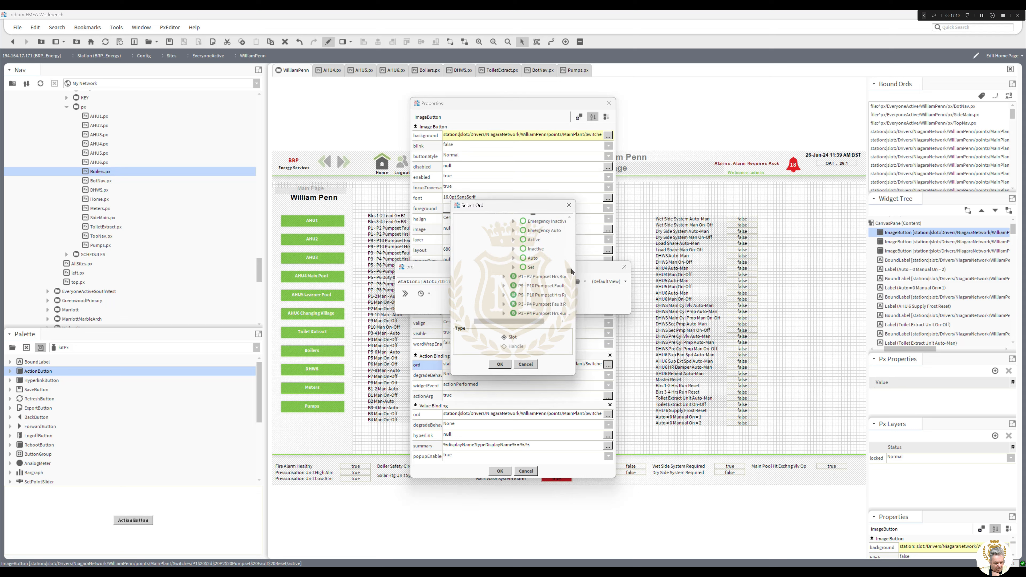
pyautogui.doubleClick(534, 248)
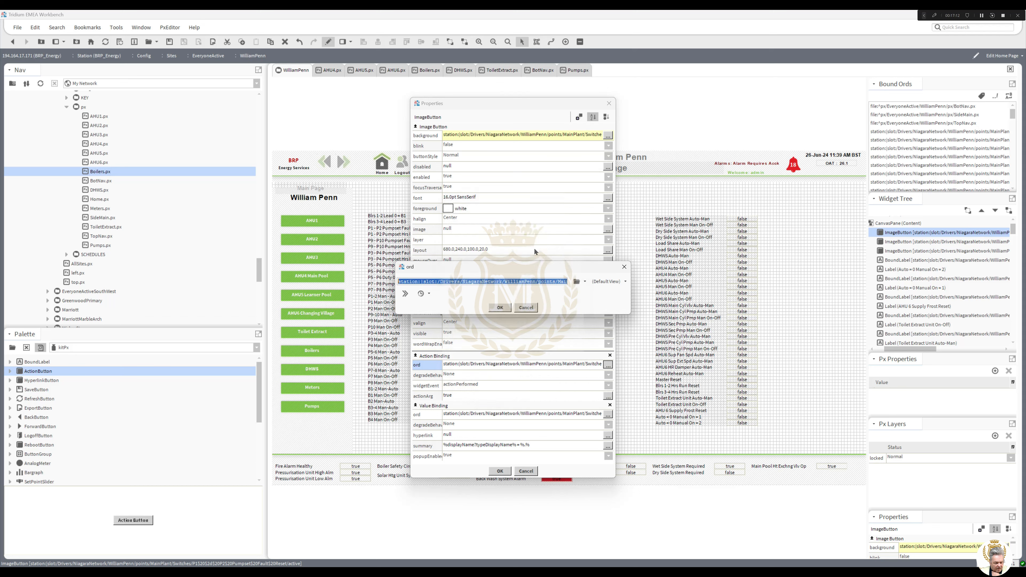
pyautogui.click(499, 308)
# Clear the action binding's fixed true argument by setting it to prompt the user.
pyautogui.click(608, 397)
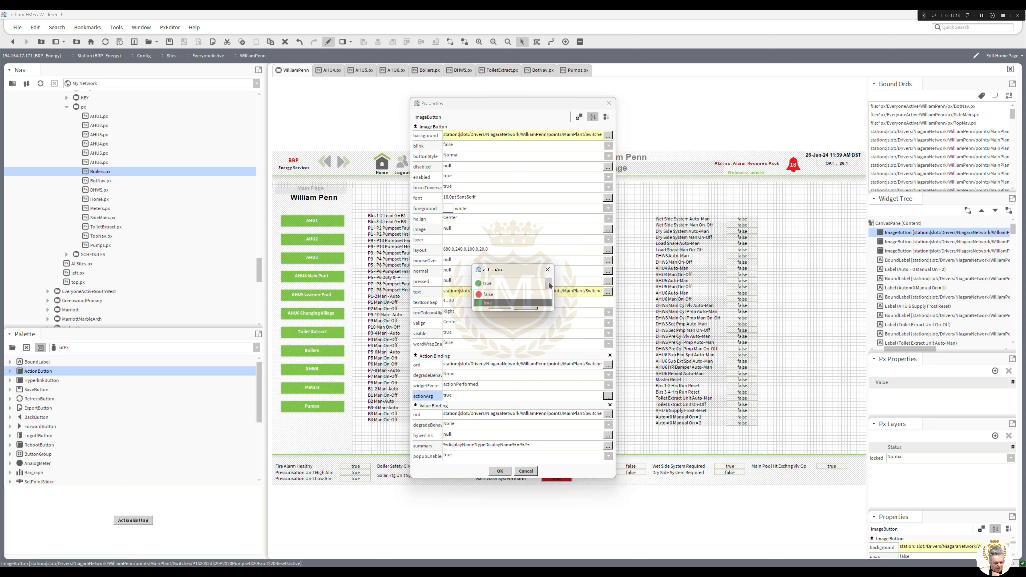
pyautogui.click(475, 294)
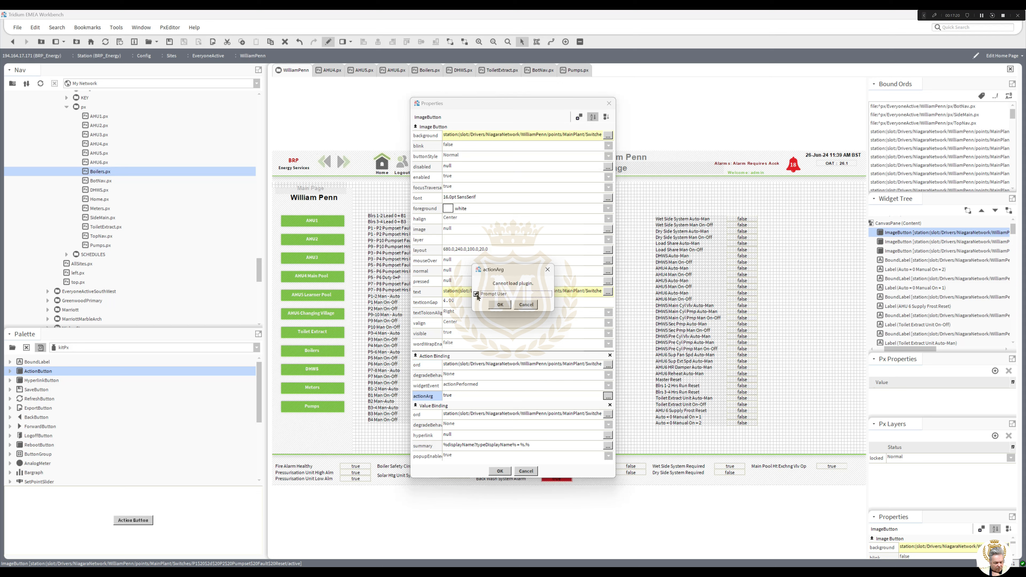
pyautogui.click(501, 306)
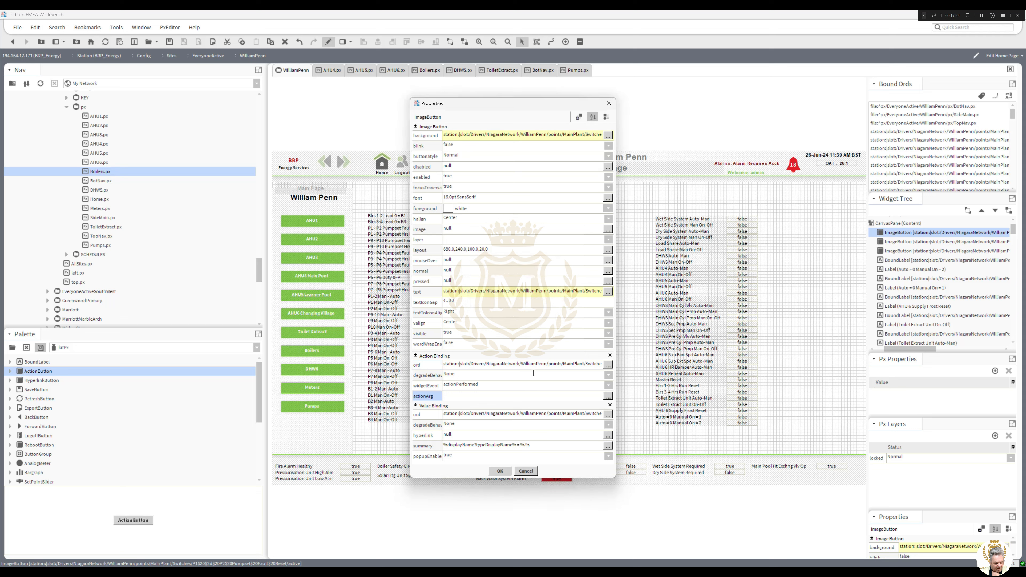
# Set the action argument to a custom override duration of 10 seconds without prompting the user, and apply the button's properties.
pyautogui.click(608, 396)
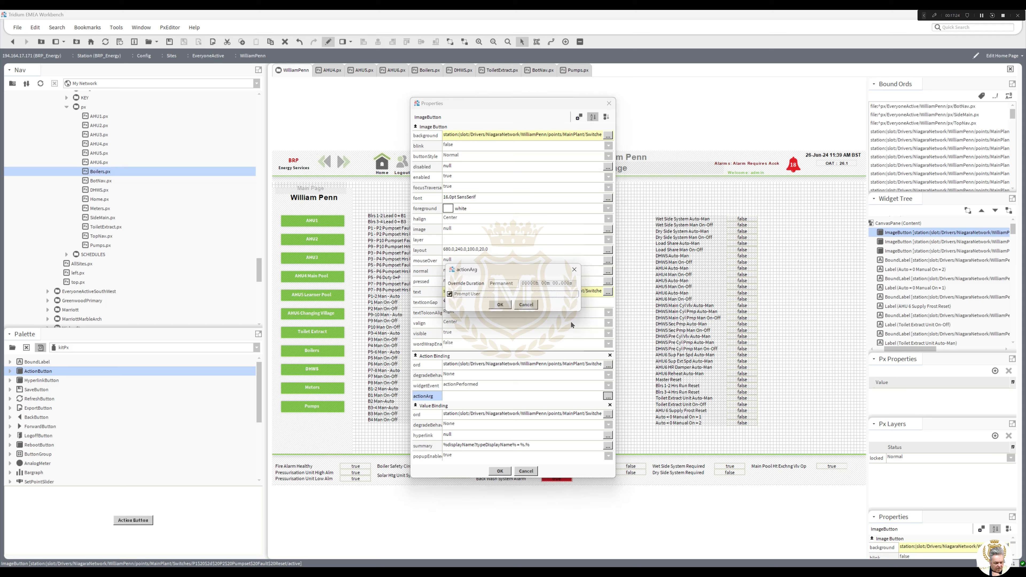
pyautogui.click(450, 294)
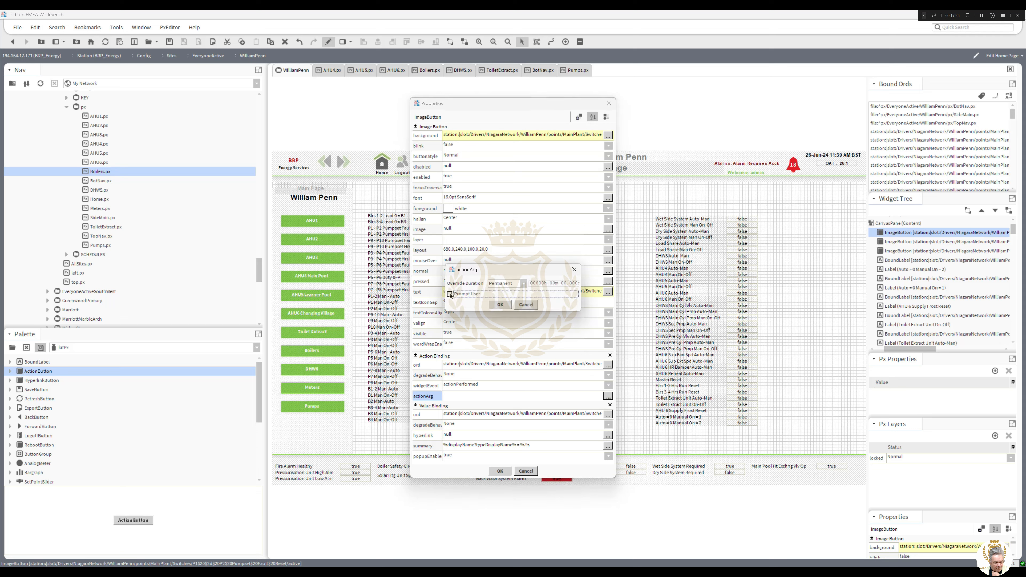
pyautogui.click(524, 284)
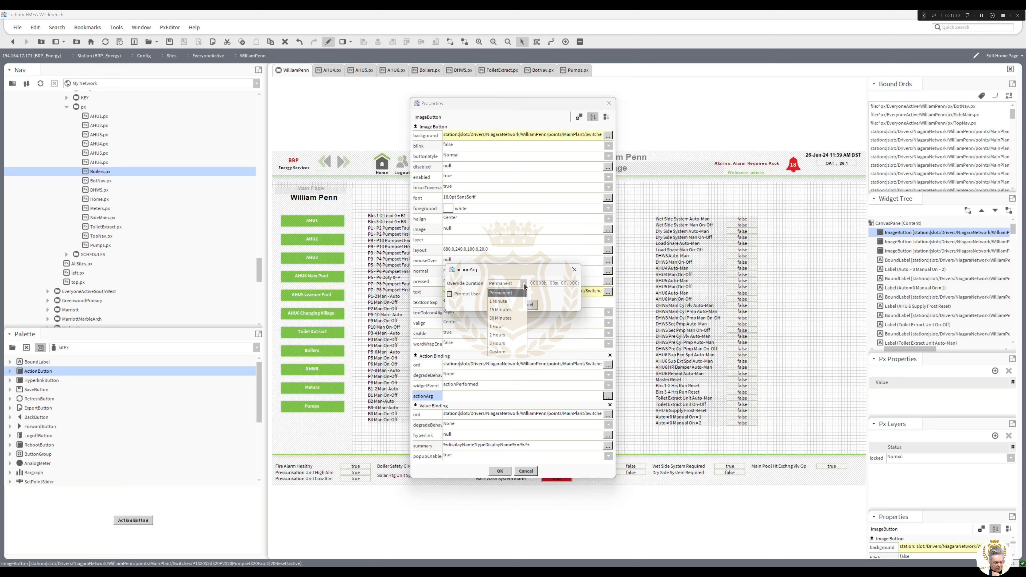
pyautogui.click(498, 352)
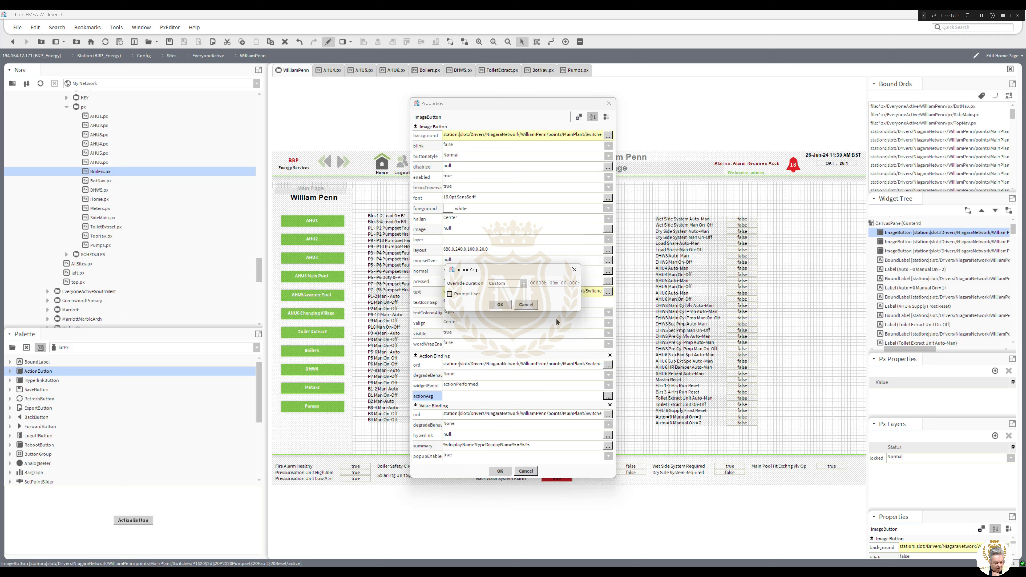
pyautogui.write('10')
pyautogui.click(498, 306)
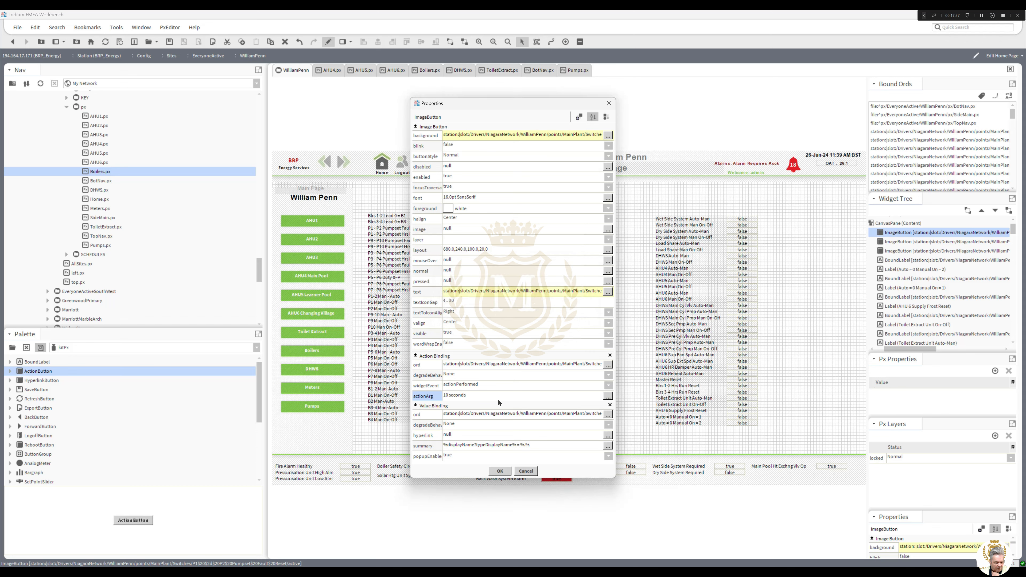
pyautogui.click(499, 472)
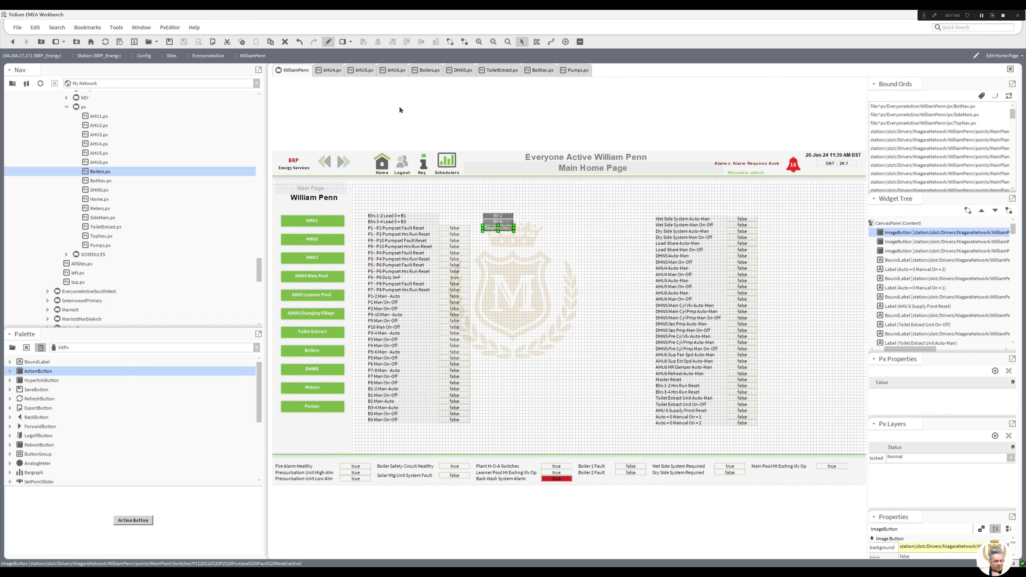
# Switch the home page to viewing mode and trigger the Reset Pumps button to test its action.
pyautogui.click(328, 41)
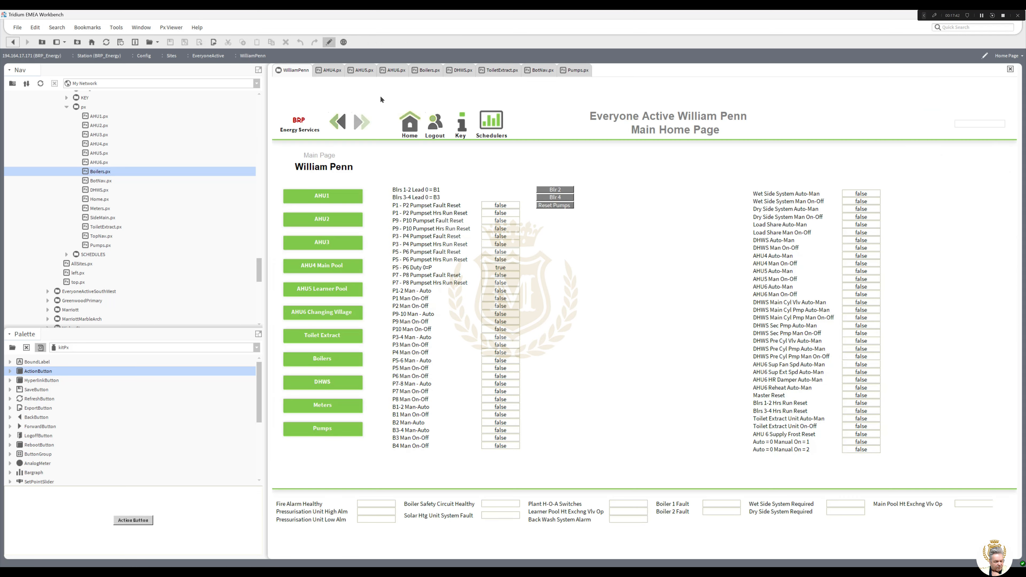
pyautogui.click(552, 206)
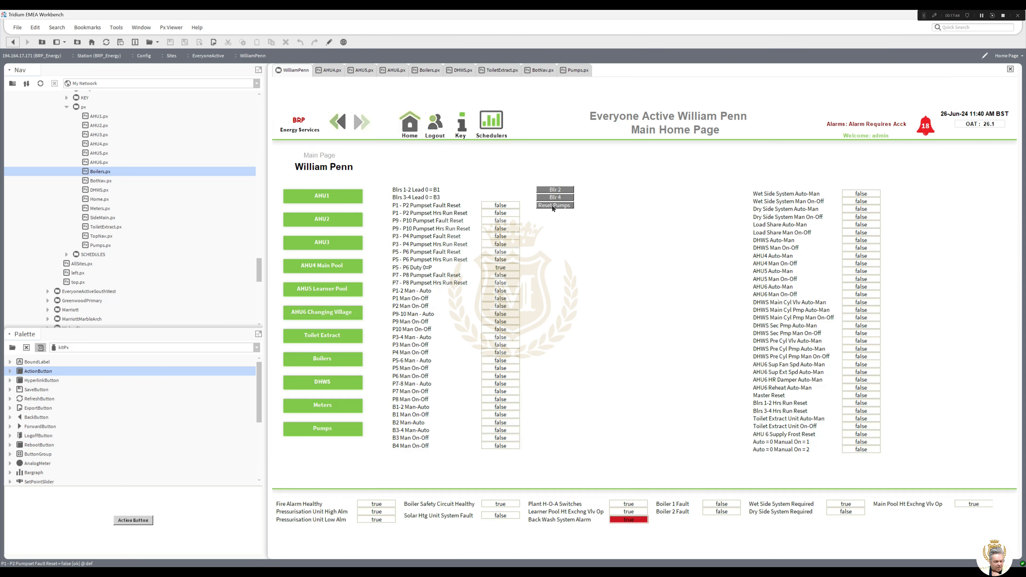
pyautogui.click(553, 206)
pyautogui.click(553, 206)
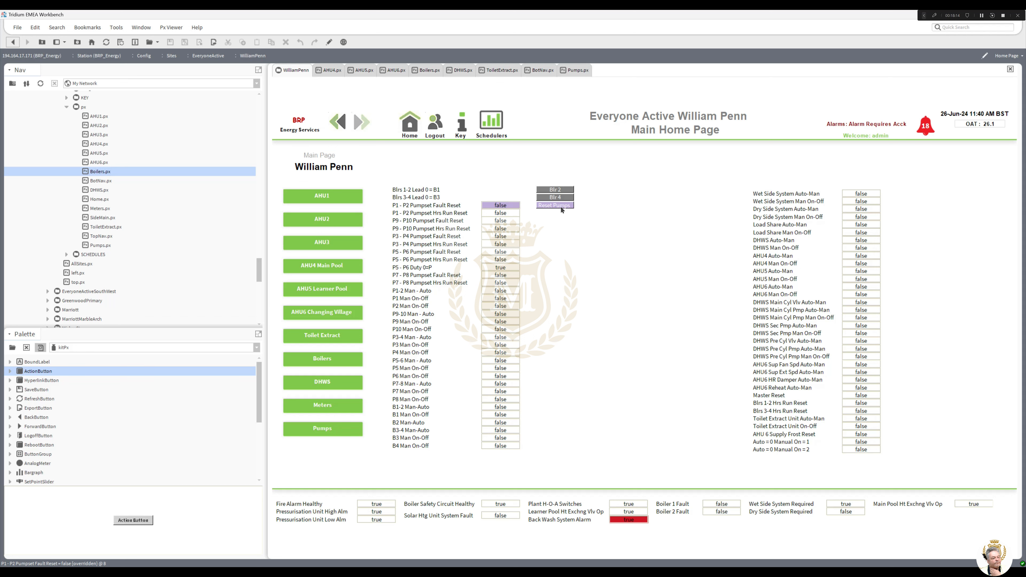
# Return the page to editing mode and check the true and false texts in the Reset Pumps button's properties.
pyautogui.click(329, 41)
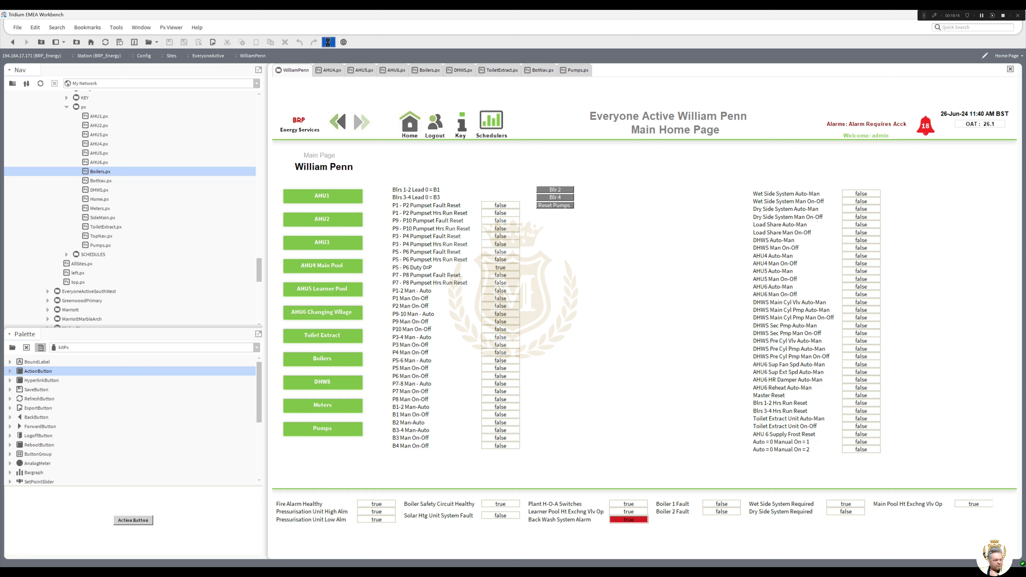
pyautogui.doubleClick(496, 228)
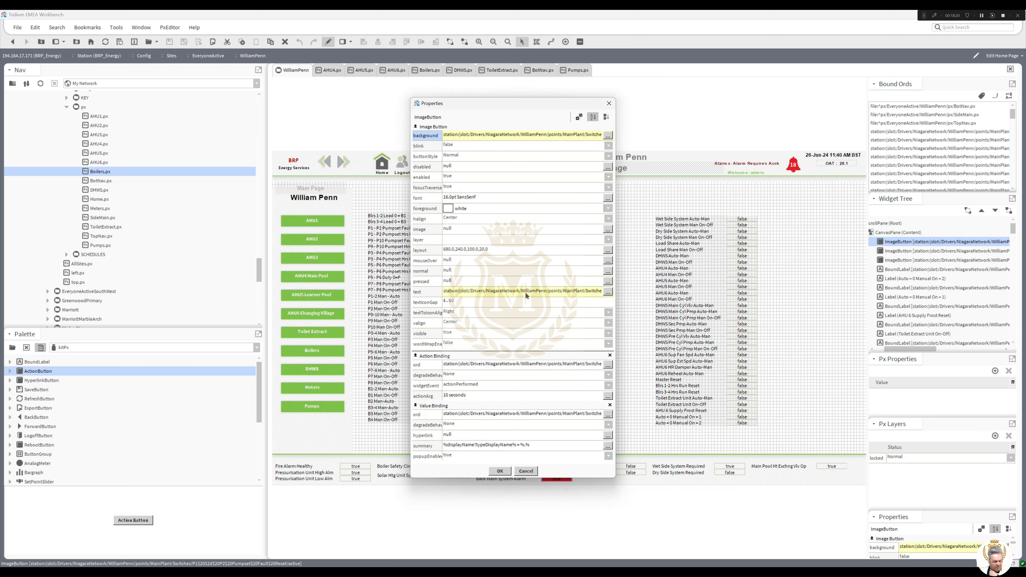
pyautogui.click(525, 295)
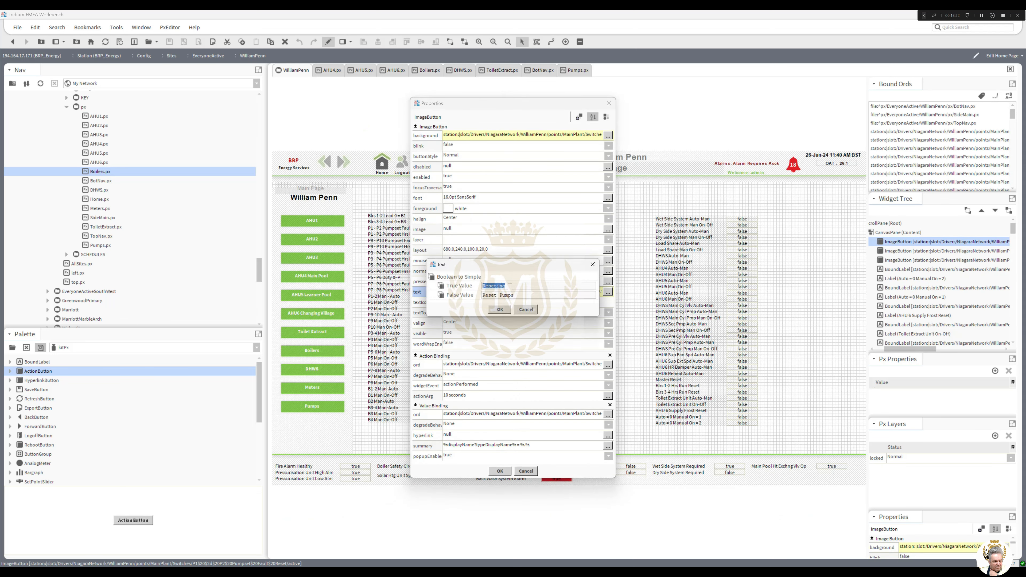
pyautogui.click(499, 309)
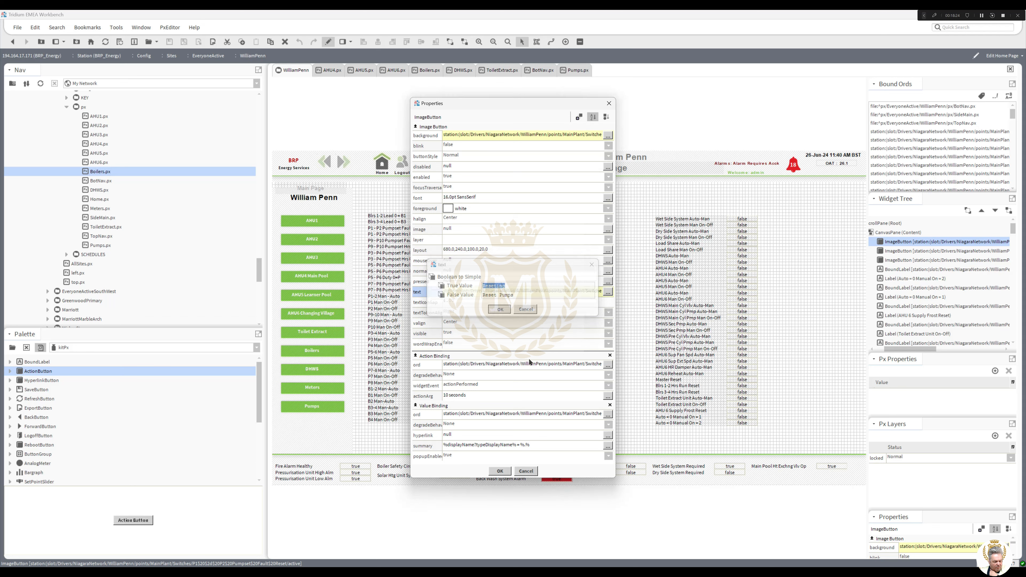
# Point the Reset Pumps button's action binding at the Set action of P1 - P2 Pumpset Fault Reset.
pyautogui.moveTo(615, 397); pyautogui.dragTo(726, 394)
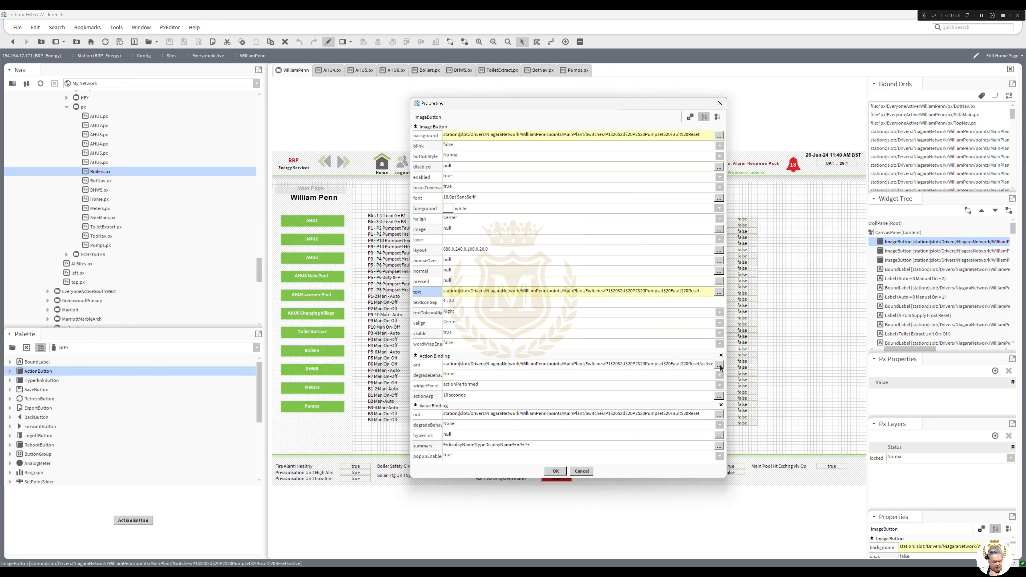
pyautogui.click(719, 365)
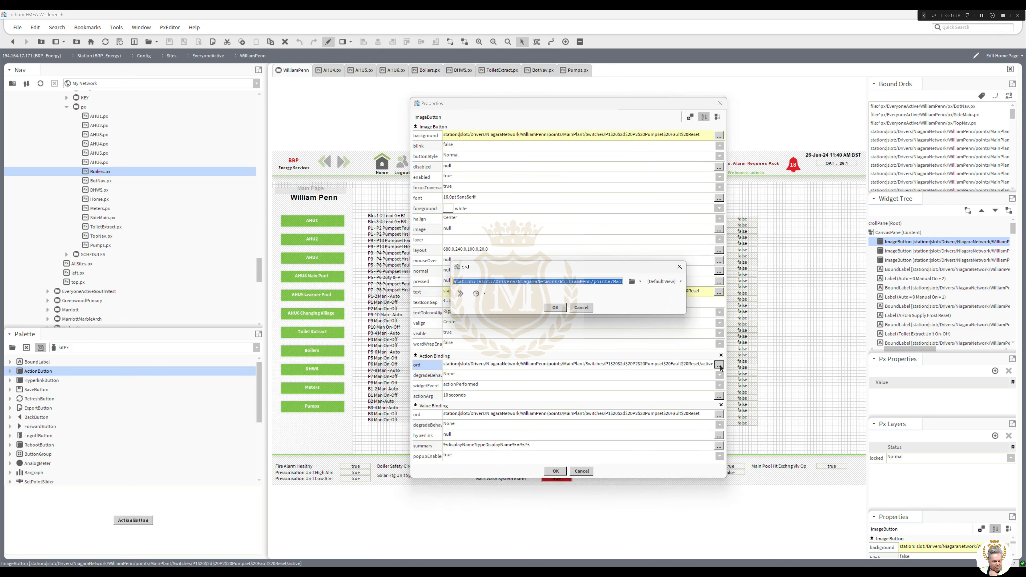
pyautogui.click(641, 282)
pyautogui.click(645, 297)
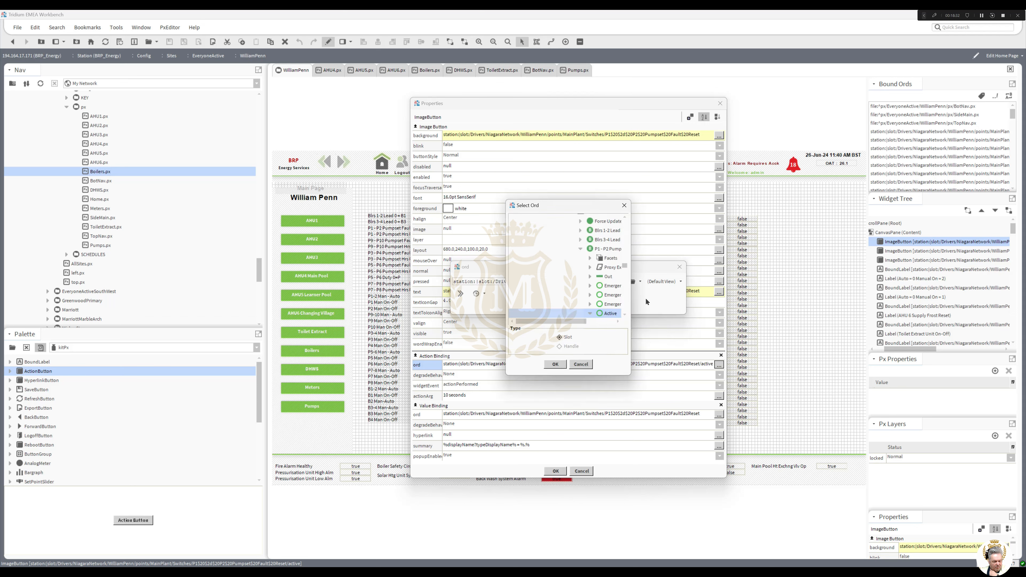
pyautogui.moveTo(630, 306); pyautogui.dragTo(702, 275)
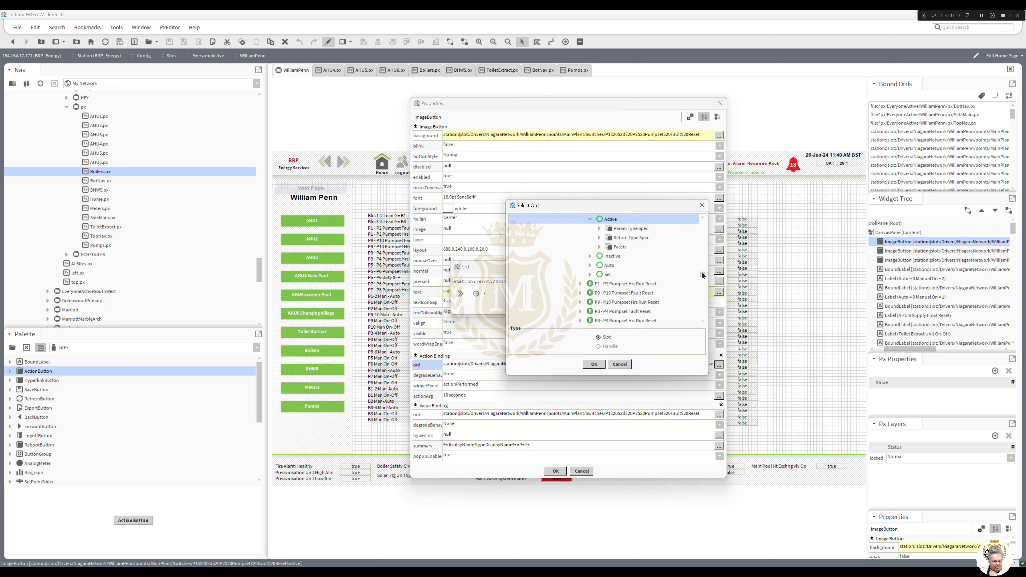
pyautogui.click(589, 274)
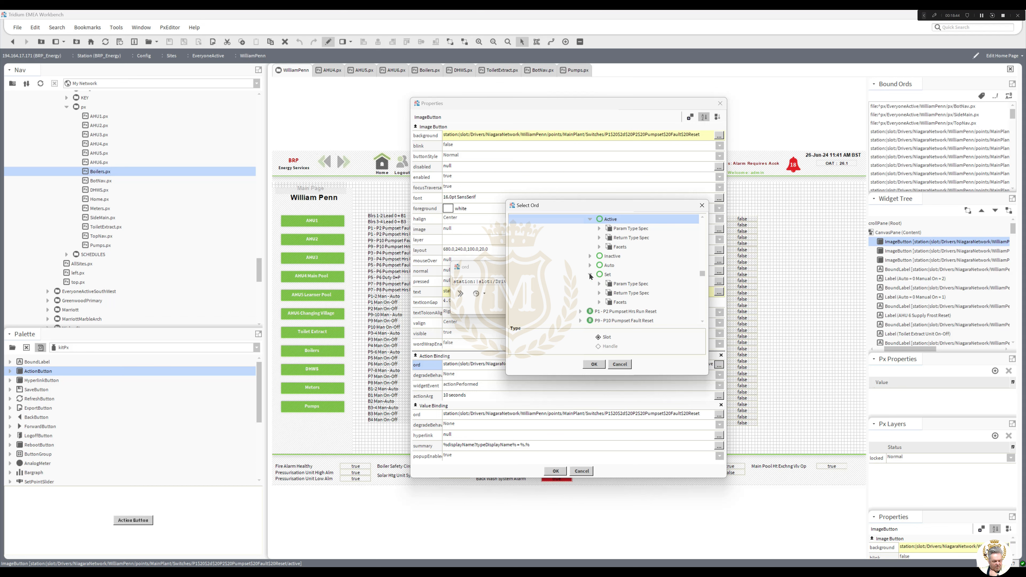
pyautogui.click(589, 274)
pyautogui.click(607, 275)
pyautogui.click(594, 364)
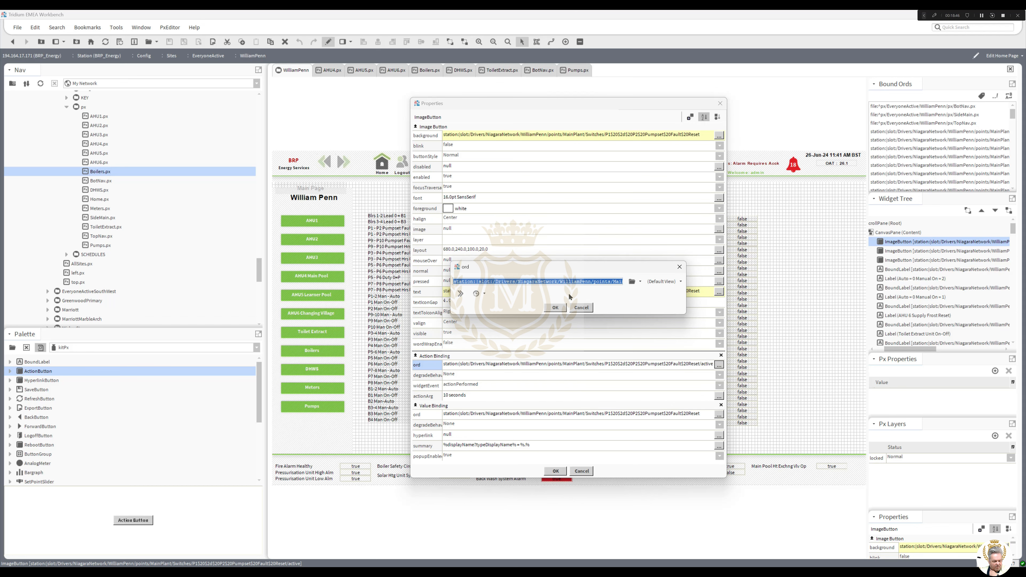
pyautogui.click(554, 307)
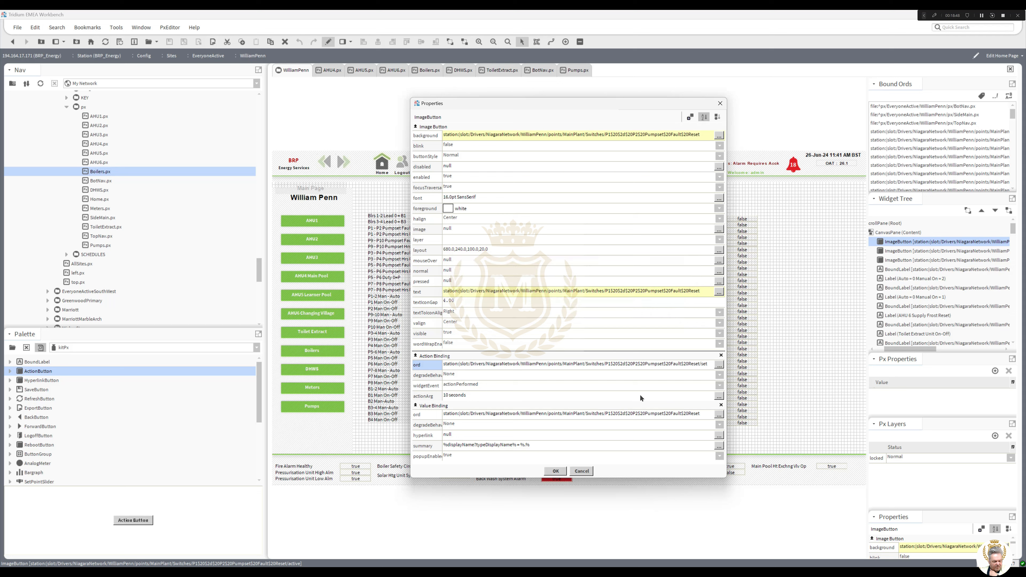
# Set the action argument to a custom override duration of 10 seconds and apply the Reset Pumps button's properties.
pyautogui.click(719, 396)
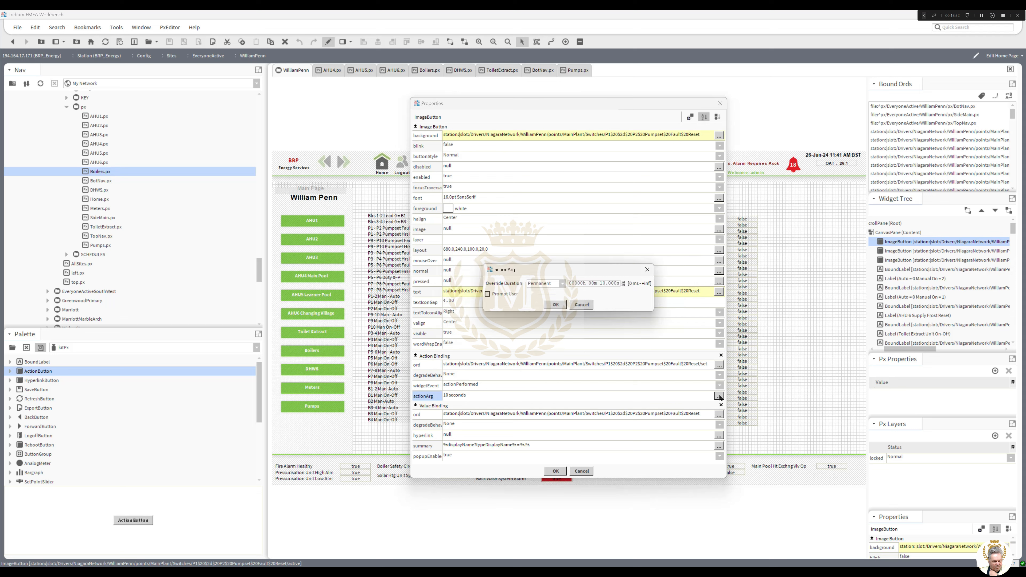
pyautogui.click(563, 283)
pyautogui.click(547, 351)
pyautogui.write('10')
pyautogui.click(556, 305)
pyautogui.click(555, 471)
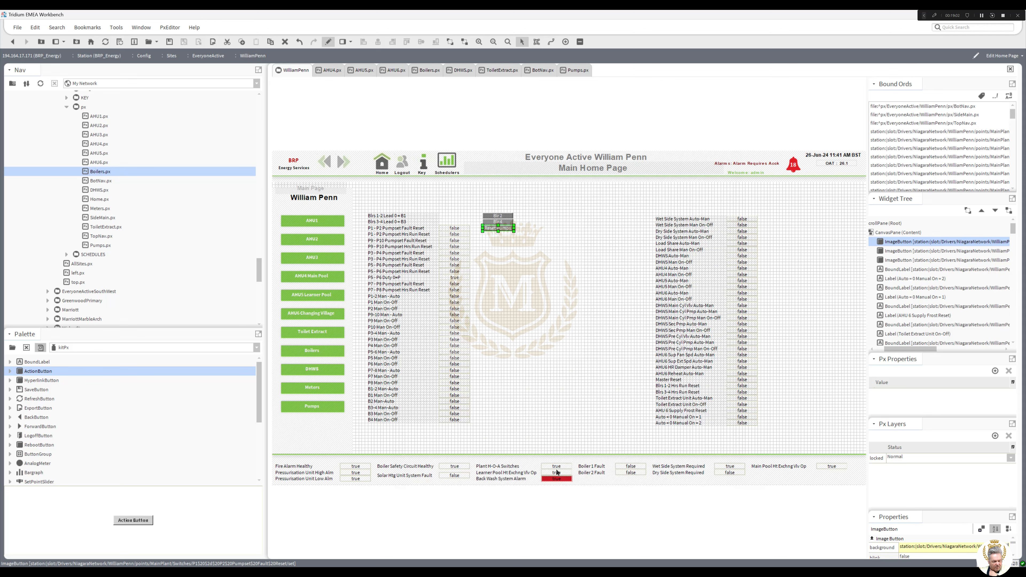
# Test the Reset Pumps button in viewing mode by triggering its Set action with the value true.
pyautogui.click(328, 41)
pyautogui.click(553, 206)
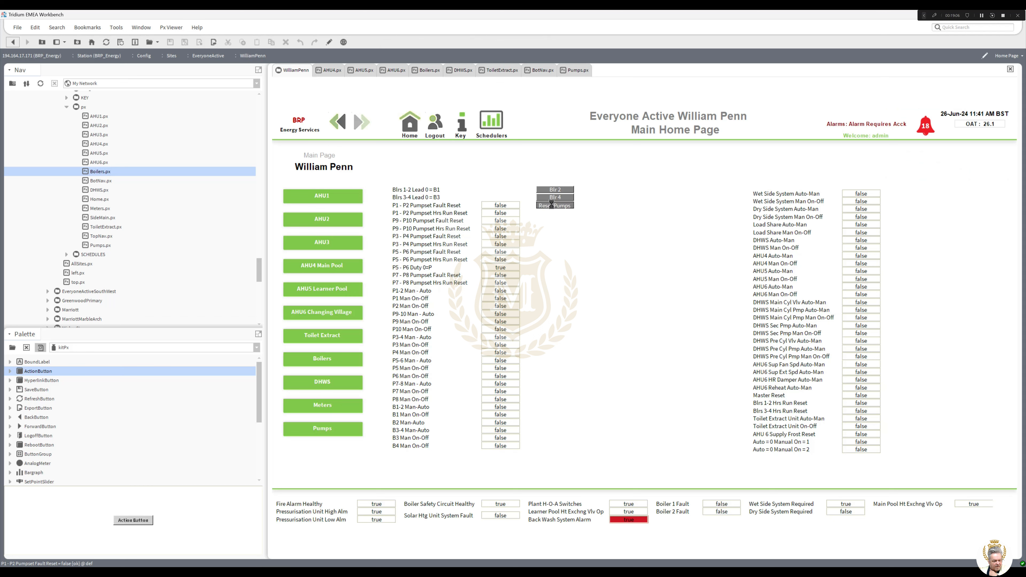
pyautogui.click(541, 288)
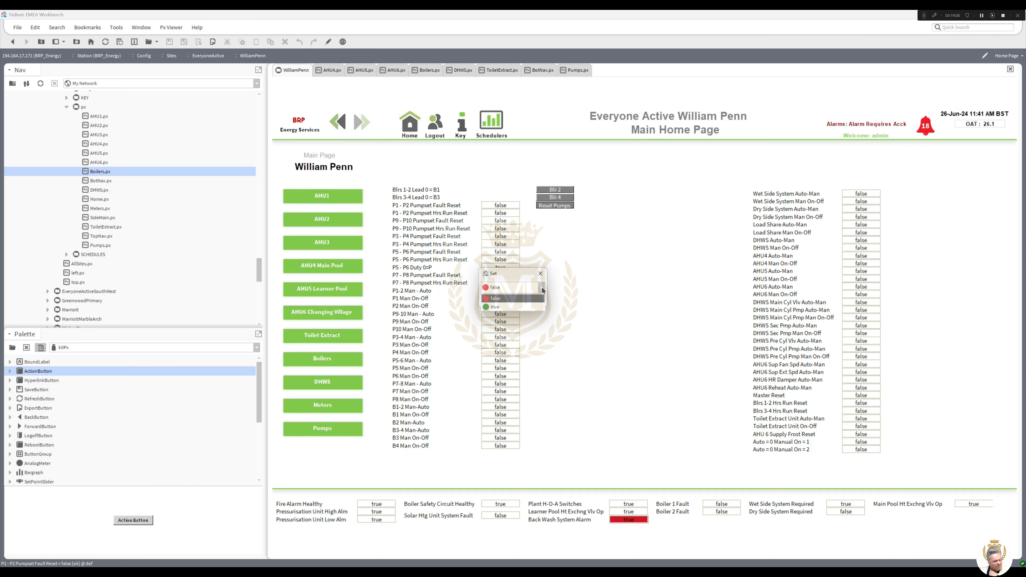
pyautogui.click(524, 308)
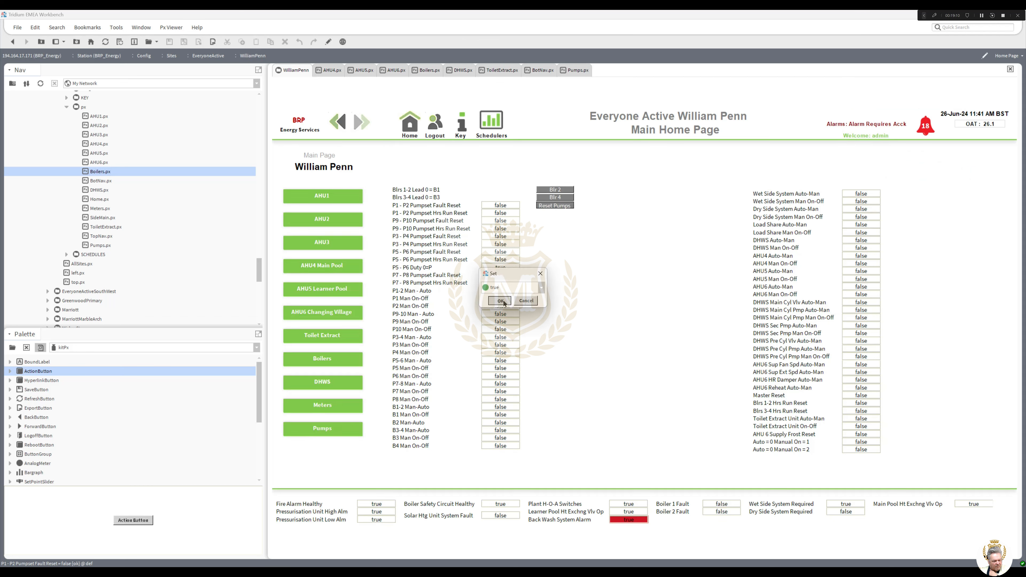
pyautogui.click(504, 303)
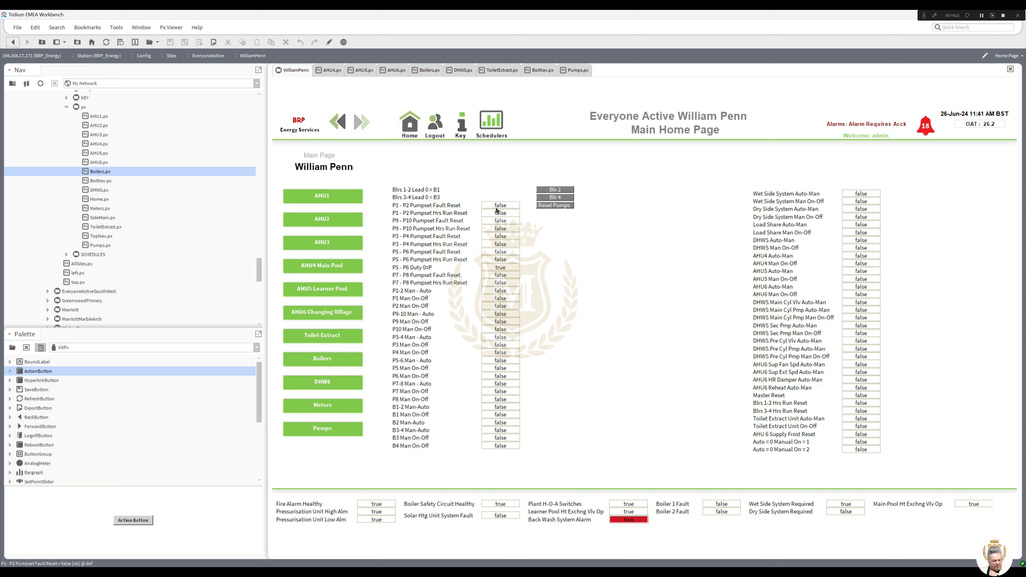
# Try the Emergency Active override on the P1 - P2 Pumpset Fault Reset value label.
pyautogui.scroll(3, 259, 267)
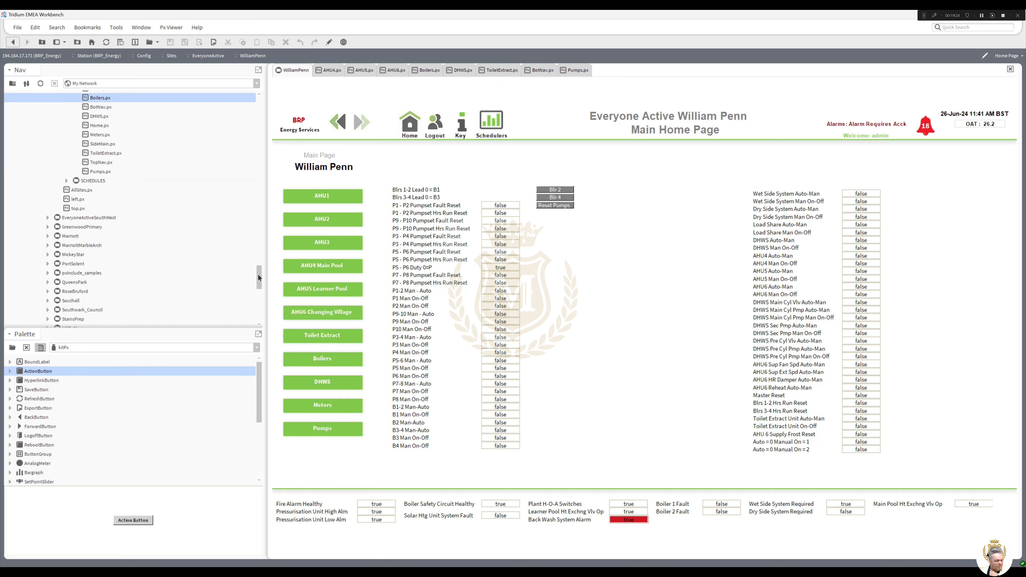
pyautogui.rightClick(503, 207)
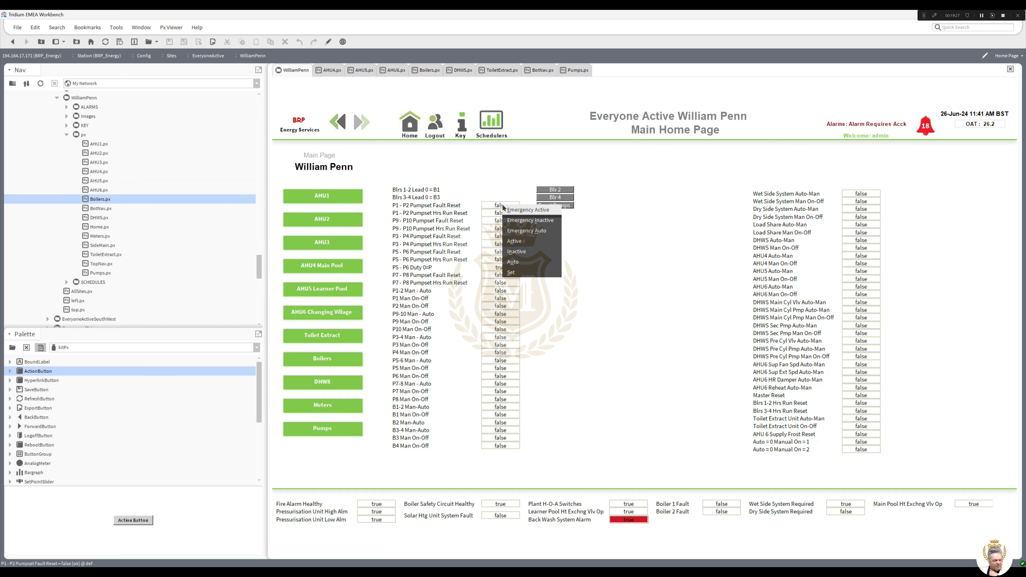
pyautogui.click(520, 213)
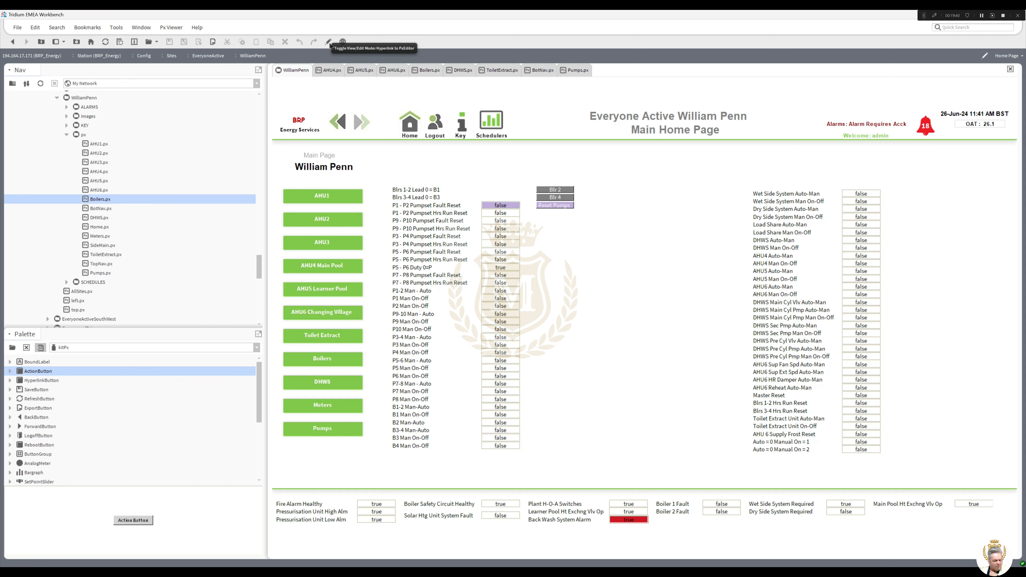
# Return to editing mode and check which point the P1 - P2 Pumpset Fault Reset label is bound to.
pyautogui.click(328, 42)
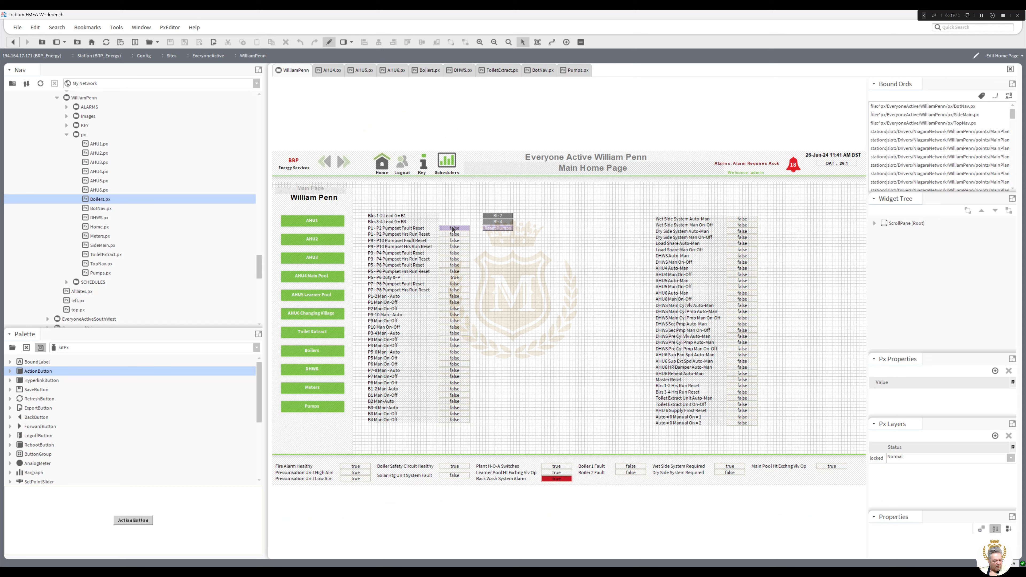
pyautogui.doubleClick(452, 229)
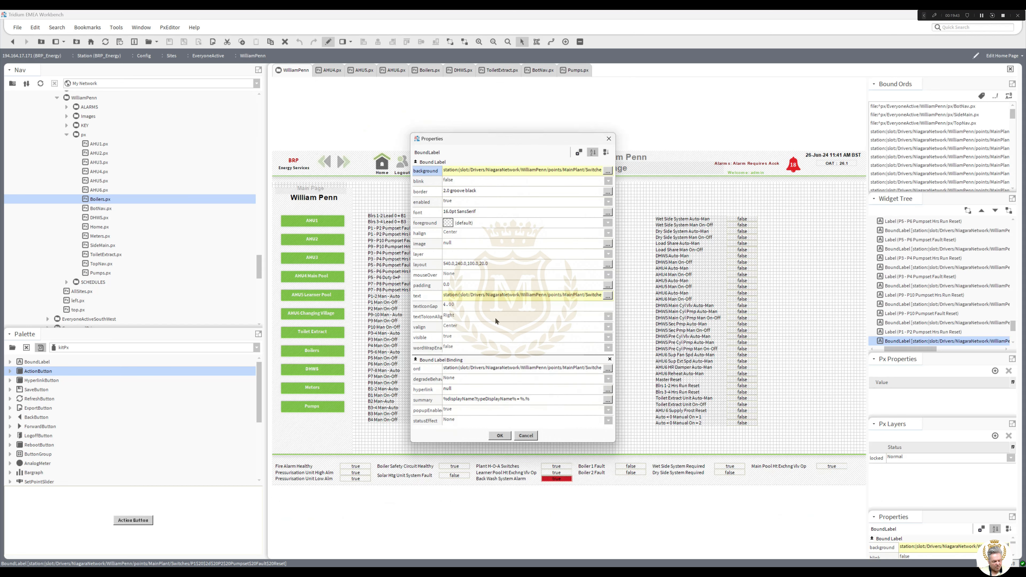
pyautogui.doubleClick(539, 367)
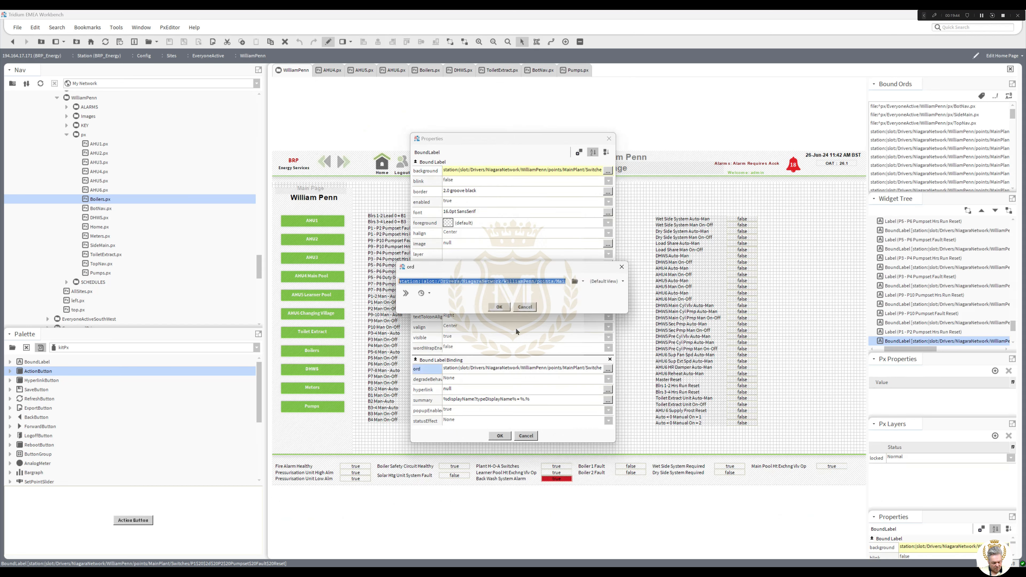
pyautogui.click(500, 308)
pyautogui.click(501, 436)
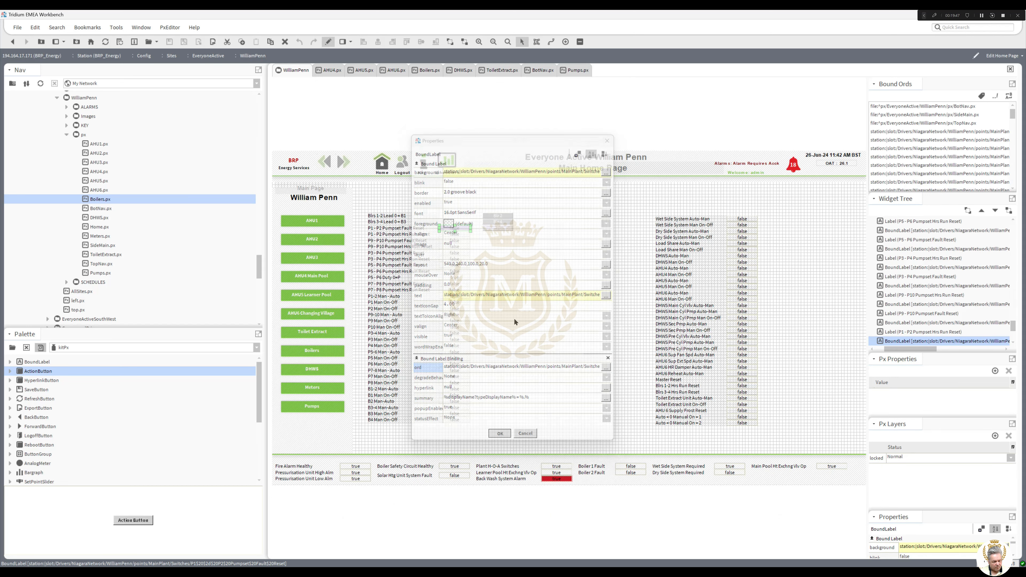
# Rebind the Reset Pumps button's action to the Active action of P1 - P2 Pumpset Fault Reset, check its value binding and apply.
pyautogui.doubleClick(494, 230)
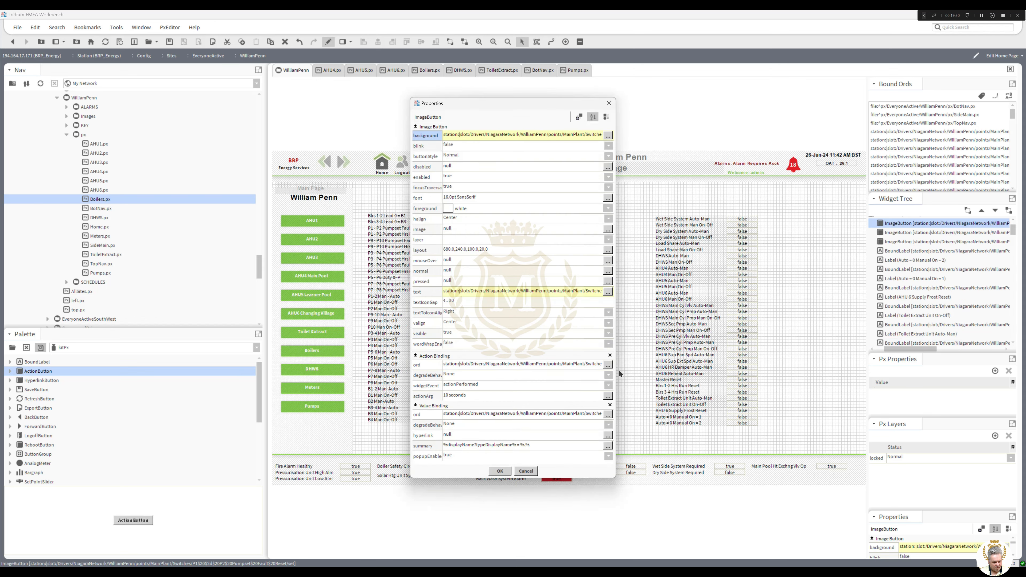
pyautogui.moveTo(615, 369); pyautogui.dragTo(757, 366)
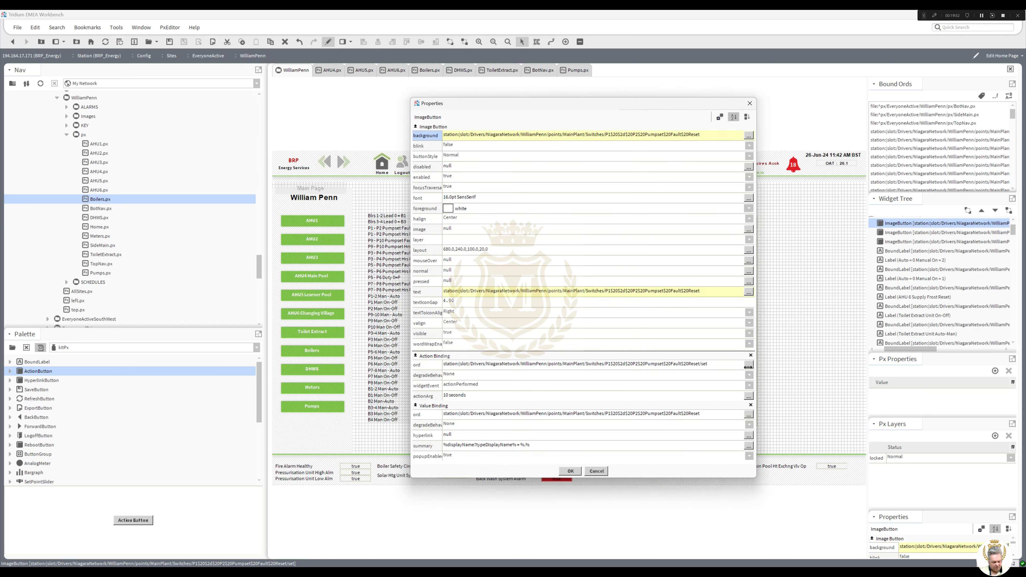
pyautogui.doubleClick(658, 363)
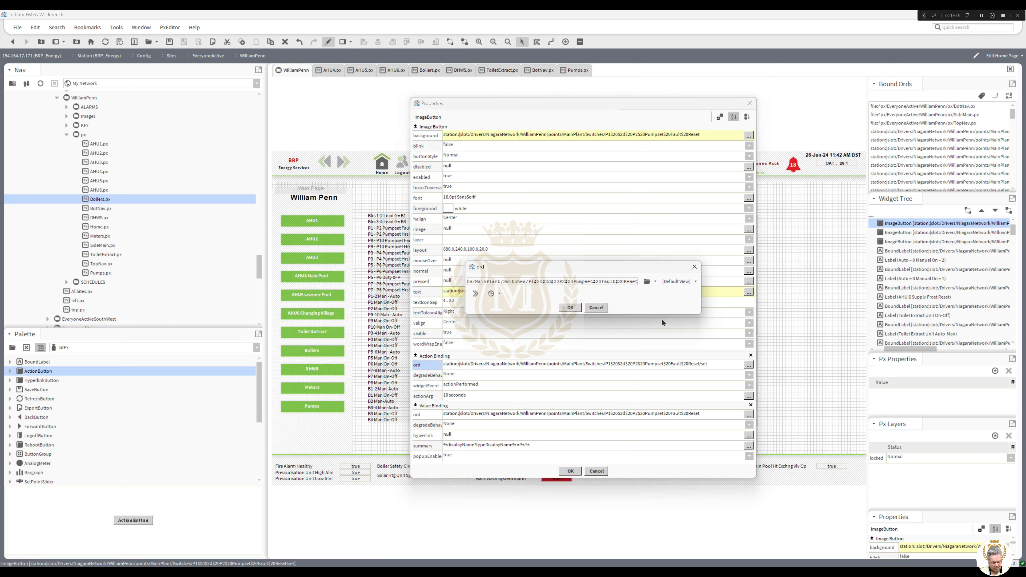
pyautogui.click(656, 282)
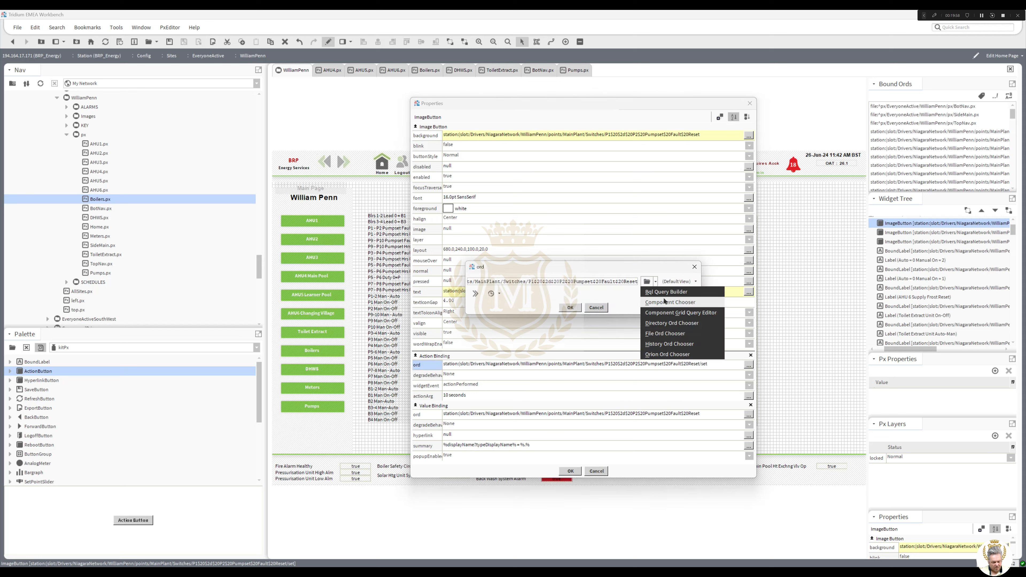
pyautogui.click(663, 297)
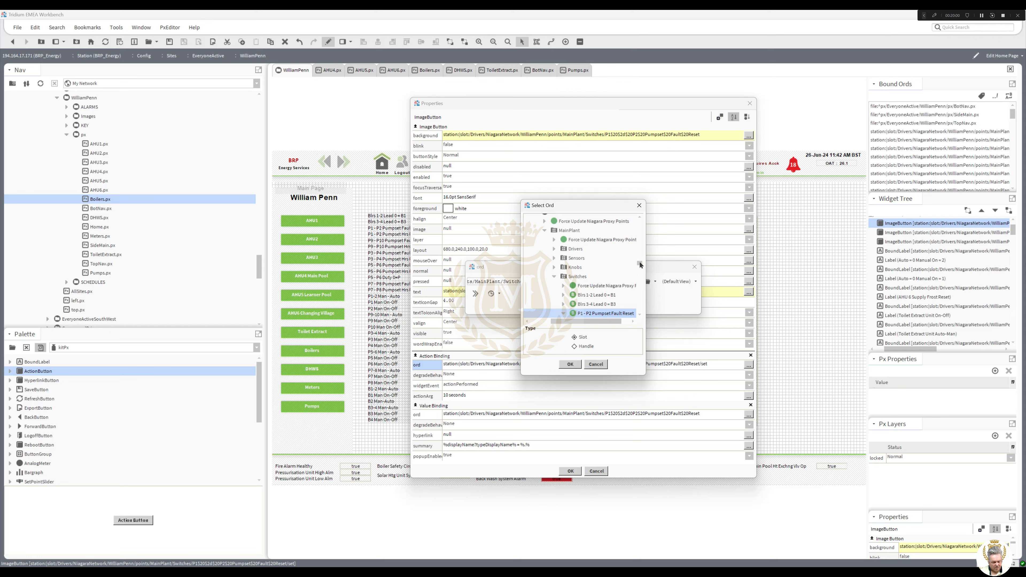
pyautogui.moveTo(640, 263); pyautogui.dragTo(627, 267)
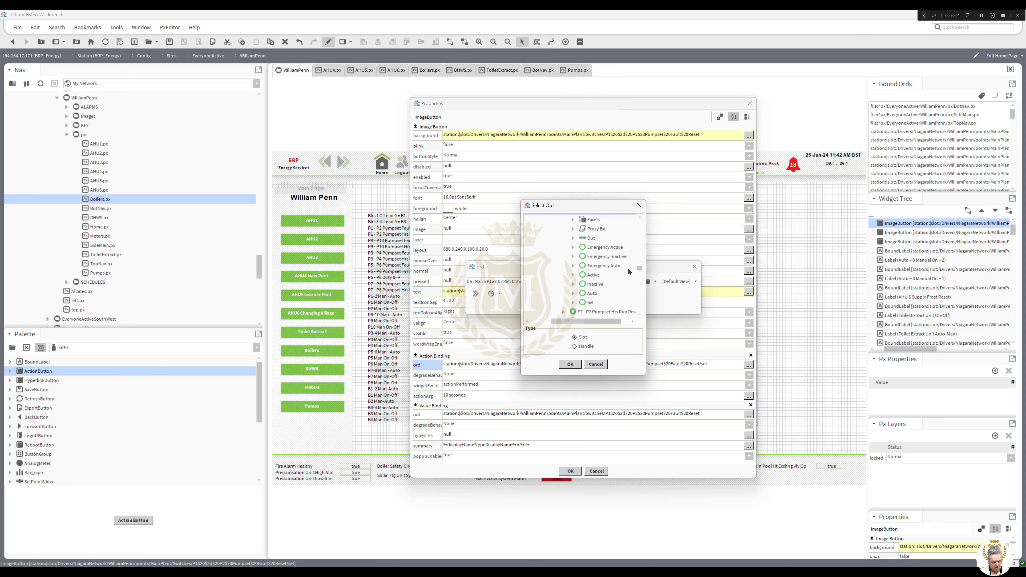
pyautogui.doubleClick(592, 275)
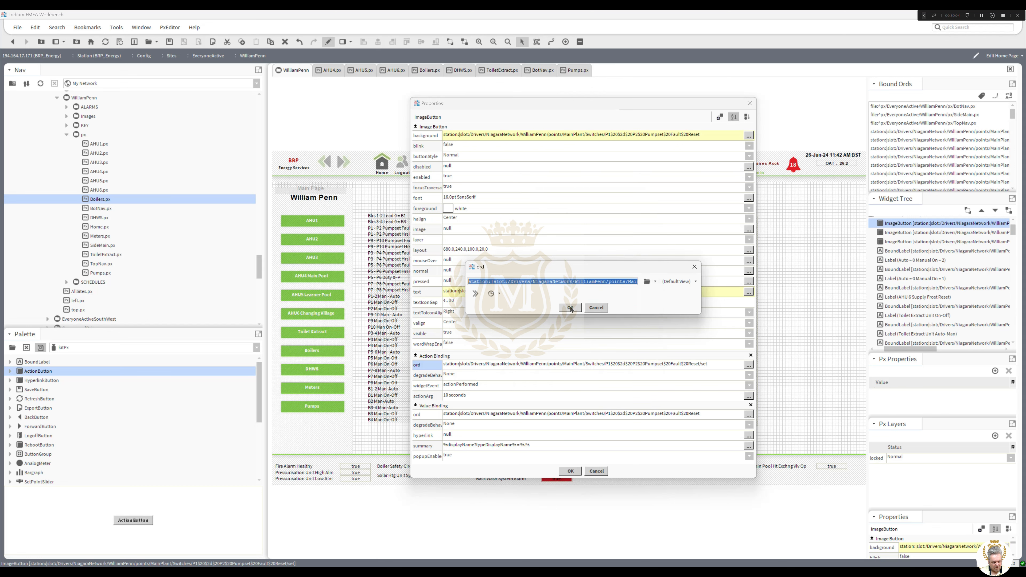
pyautogui.click(570, 307)
pyautogui.doubleClick(641, 413)
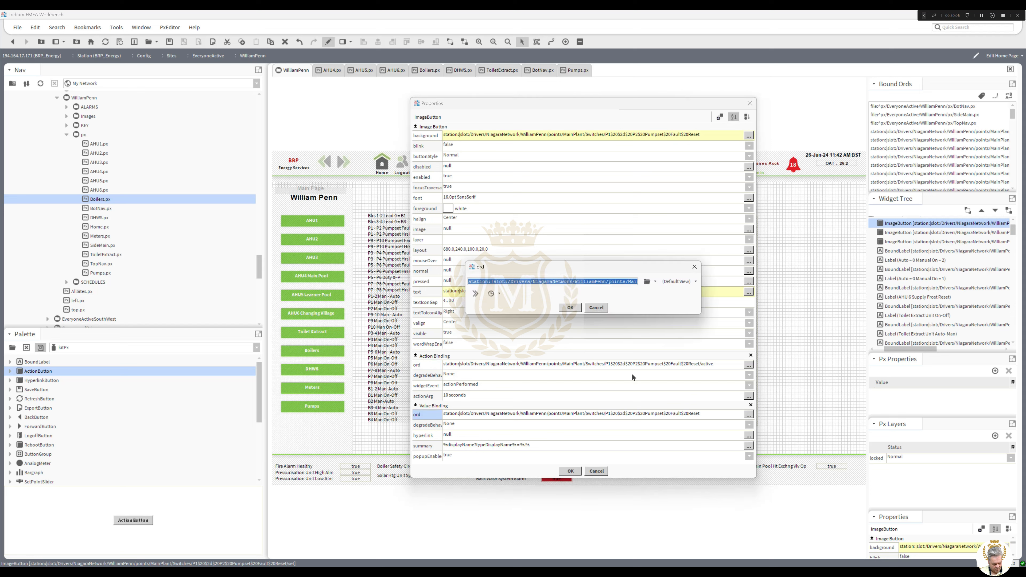
pyautogui.click(571, 308)
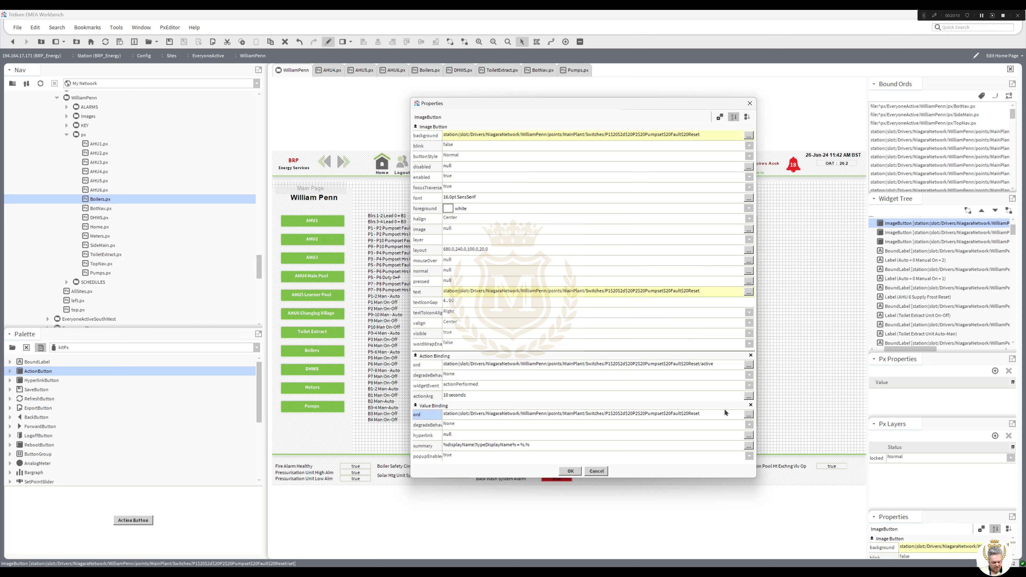
pyautogui.click(570, 471)
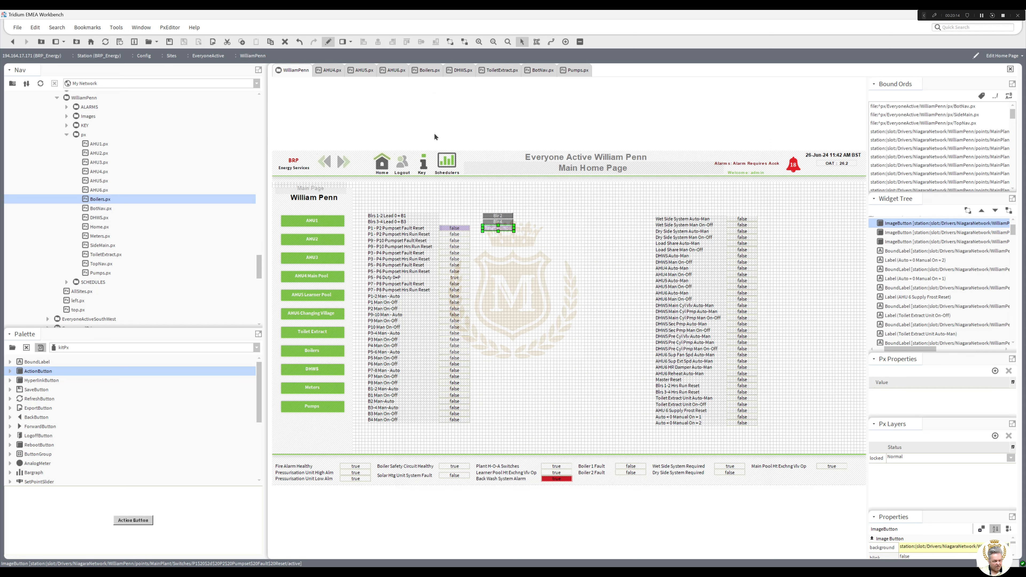
# In viewing mode, release the emergency override on P1 - P2 Pumpset Fault Reset and trigger the Reset Pumps button to test it.
pyautogui.click(329, 43)
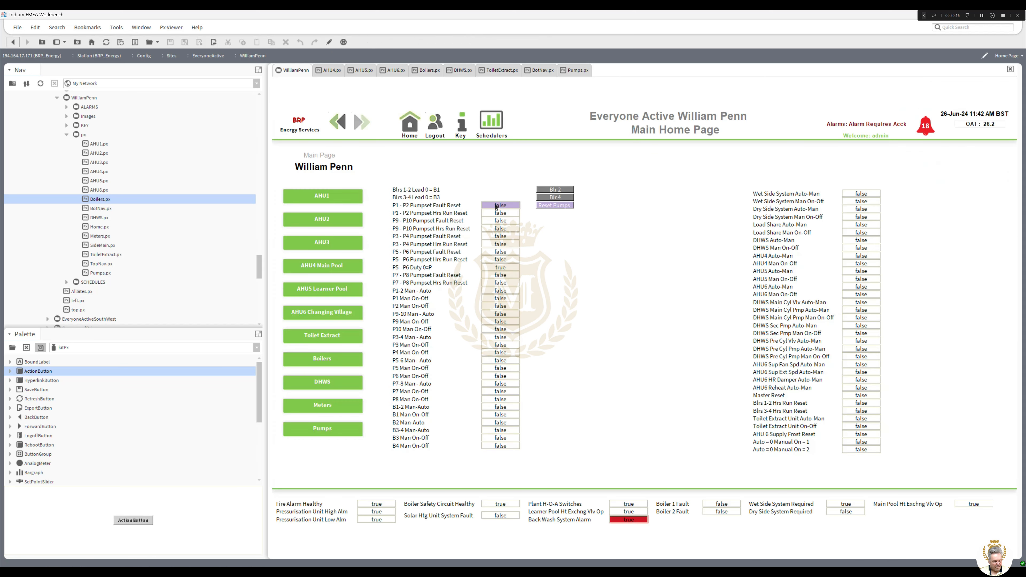
pyautogui.rightClick(499, 209)
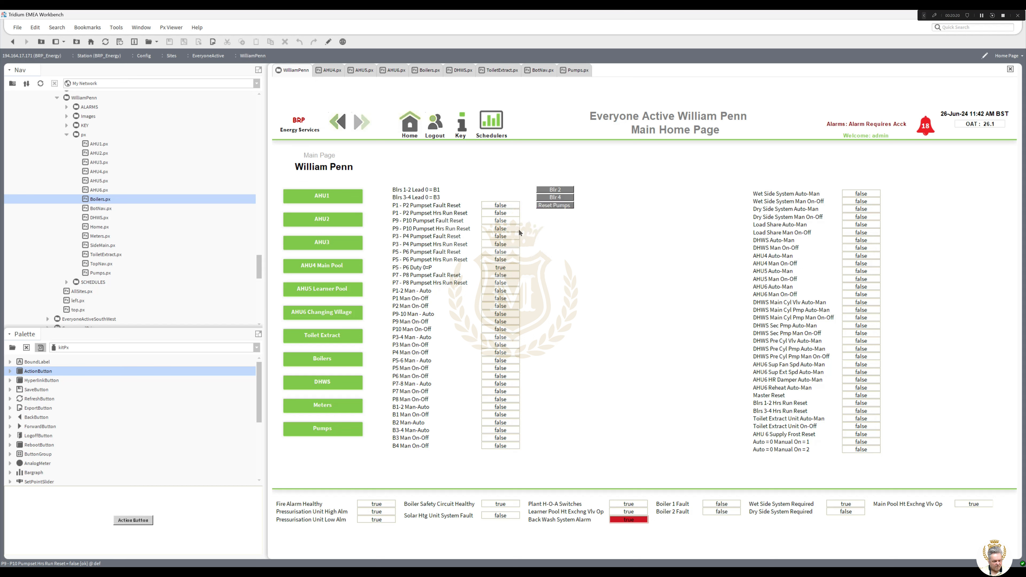
pyautogui.click(554, 206)
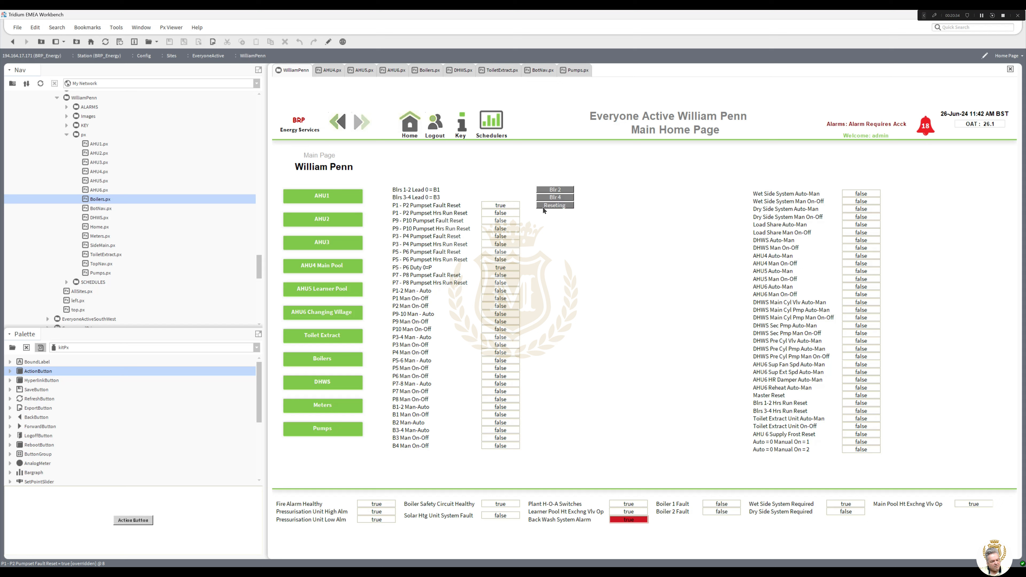
# Return the home page to editing mode and duplicate the Reset Pumps button.
pyautogui.click(328, 41)
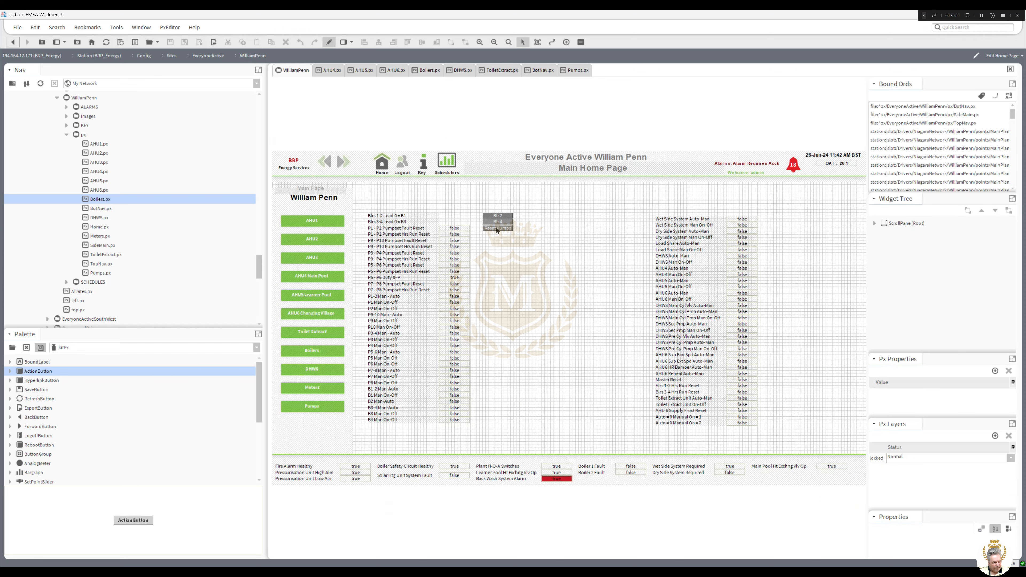
pyautogui.rightClick(496, 227)
pyautogui.click(516, 278)
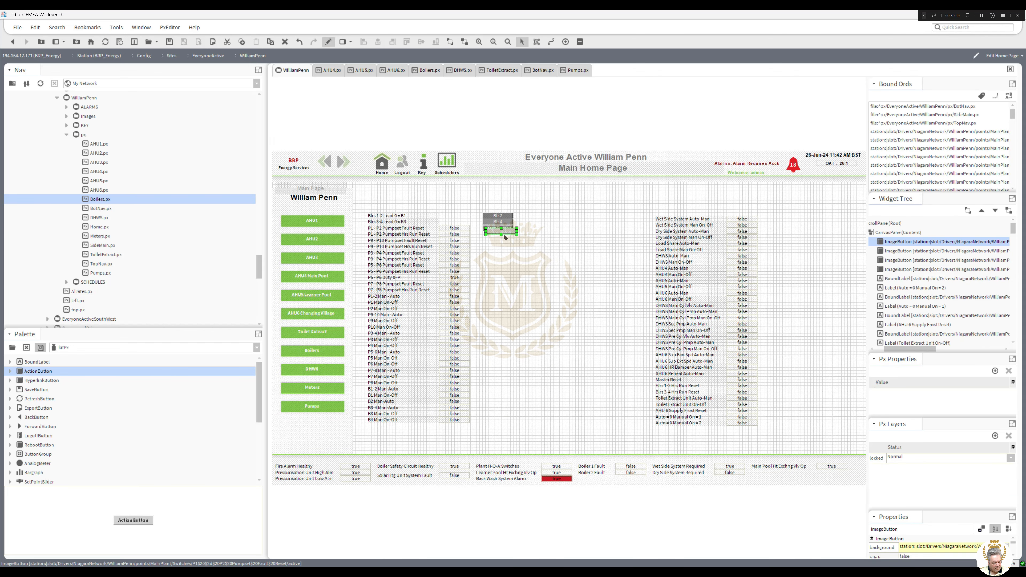
# Place the duplicated Reset Pumps button directly beneath the original and copy the binding path of the P1 - P2 Pumpset Hrs Run Reset label.
pyautogui.moveTo(498, 231); pyautogui.dragTo(494, 234)
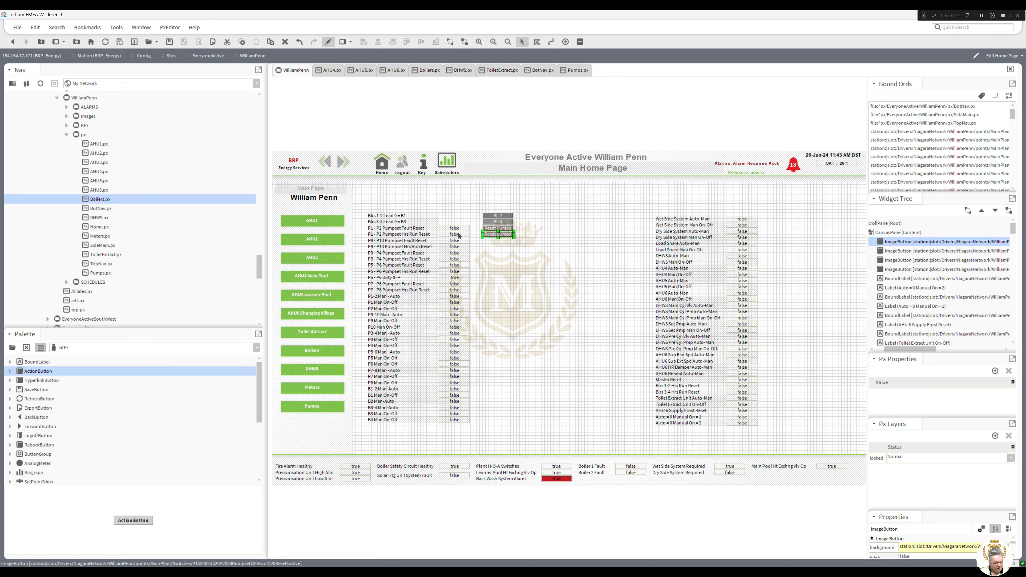
pyautogui.doubleClick(459, 236)
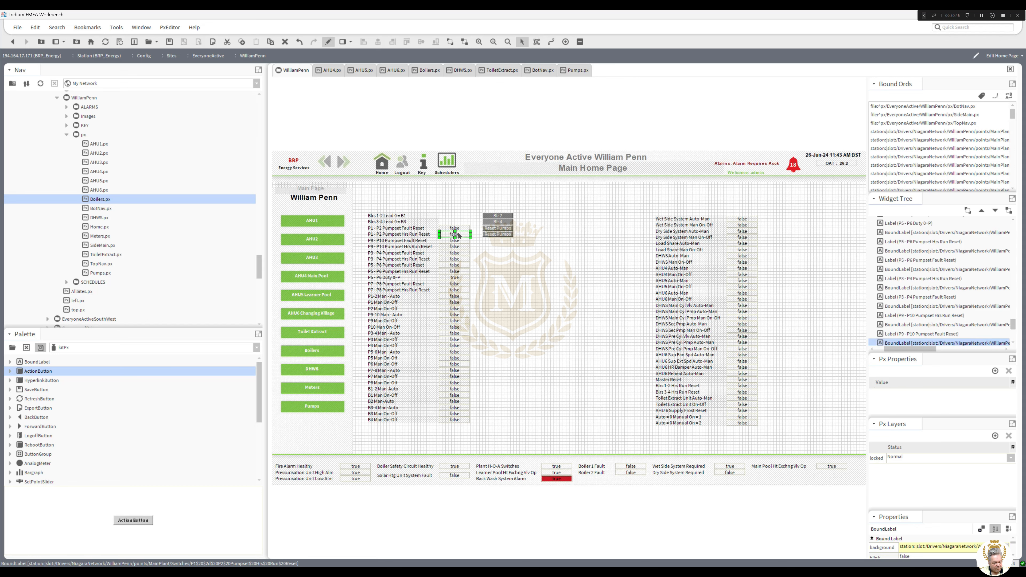
pyautogui.click(566, 369)
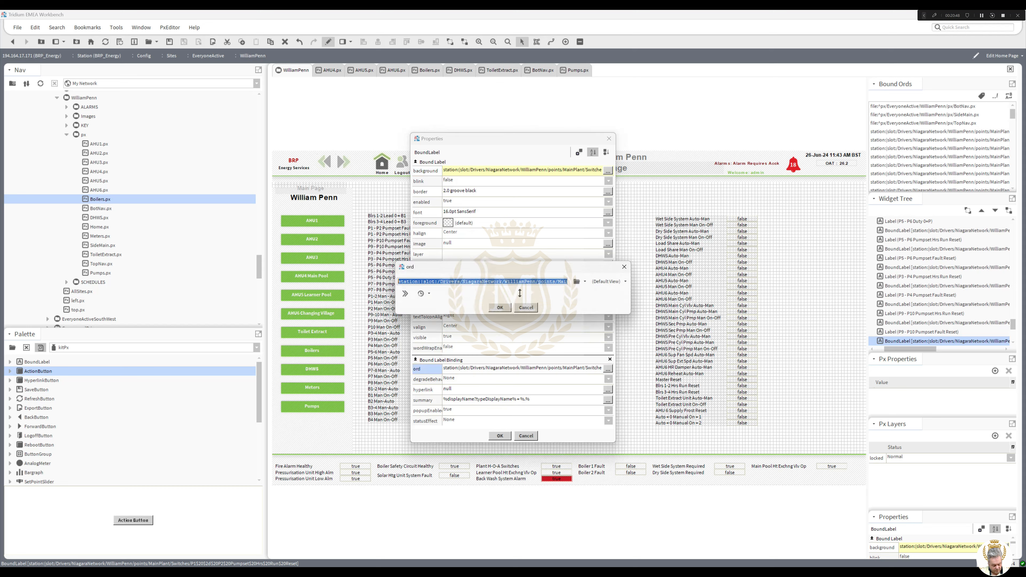
pyautogui.press('Return')
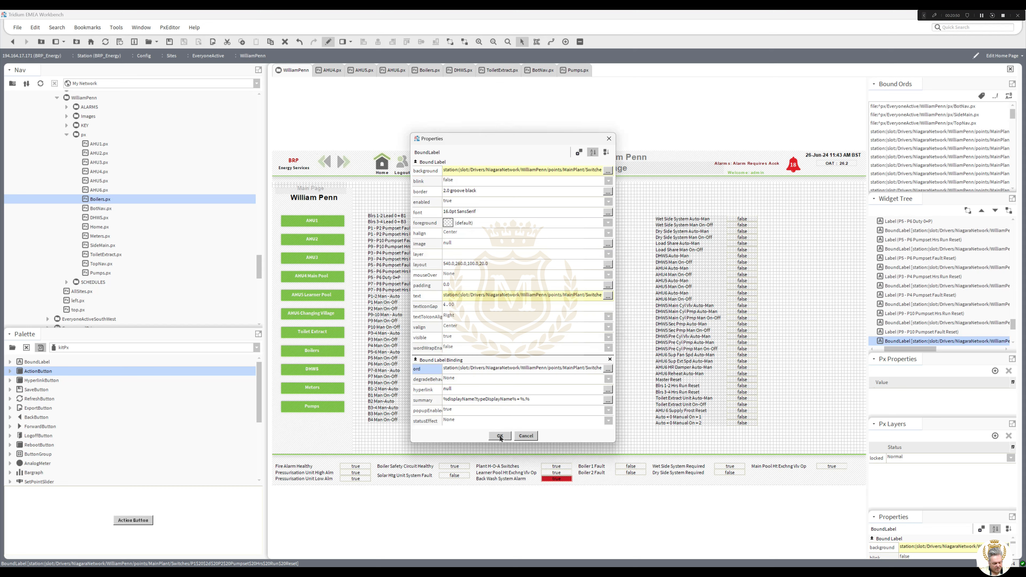
pyautogui.click(500, 436)
# Rebind the duplicated button's action to the Active action of P1 - P2 Pumpset Hrs Run Reset.
pyautogui.doubleClick(500, 235)
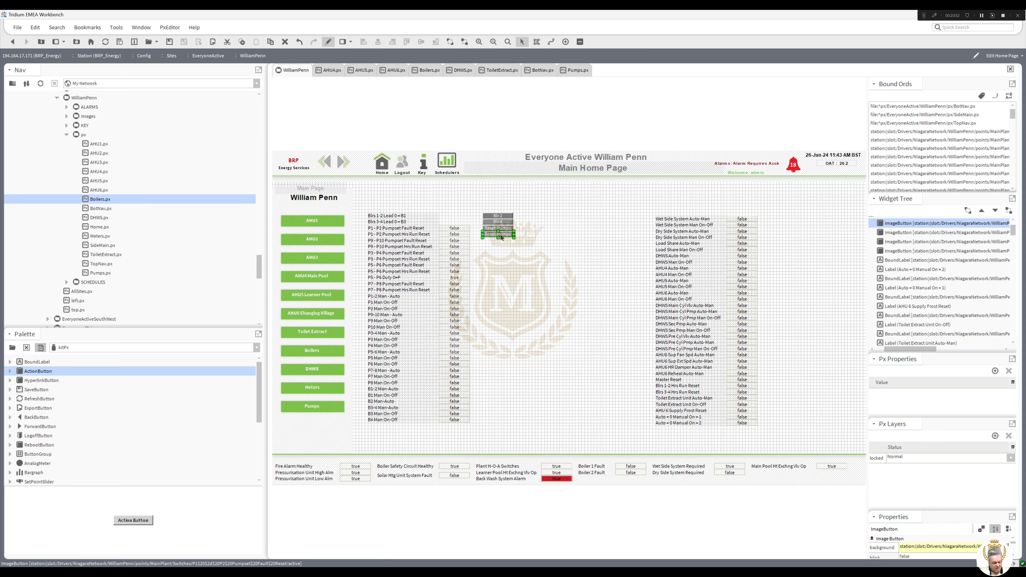
pyautogui.click(567, 363)
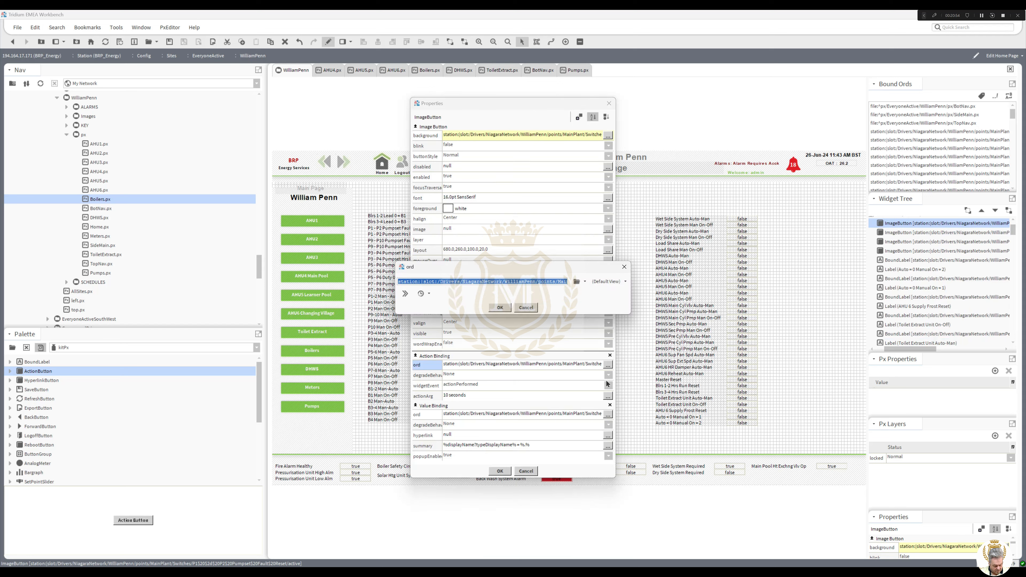
pyautogui.press('End')
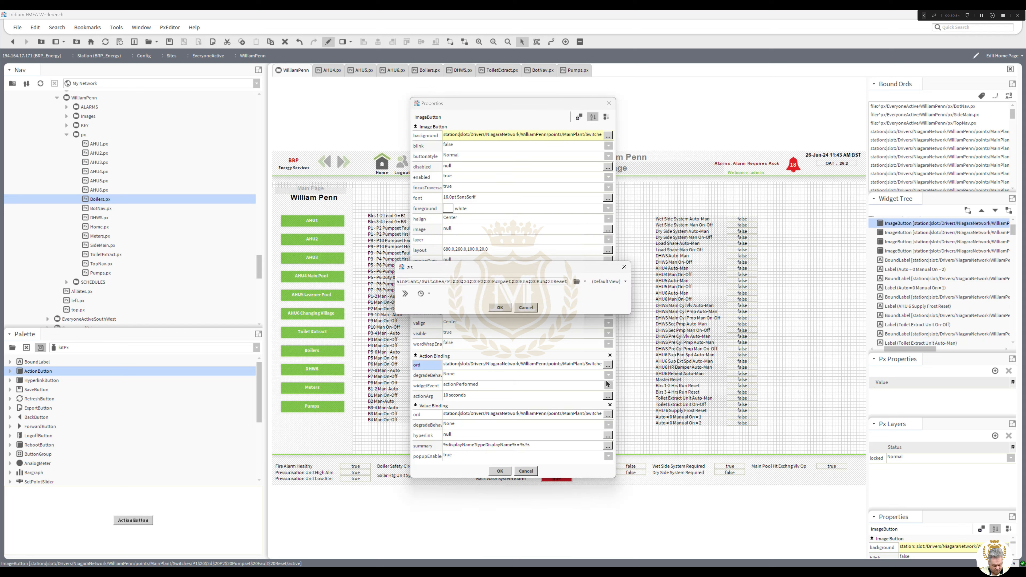
pyautogui.click(585, 281)
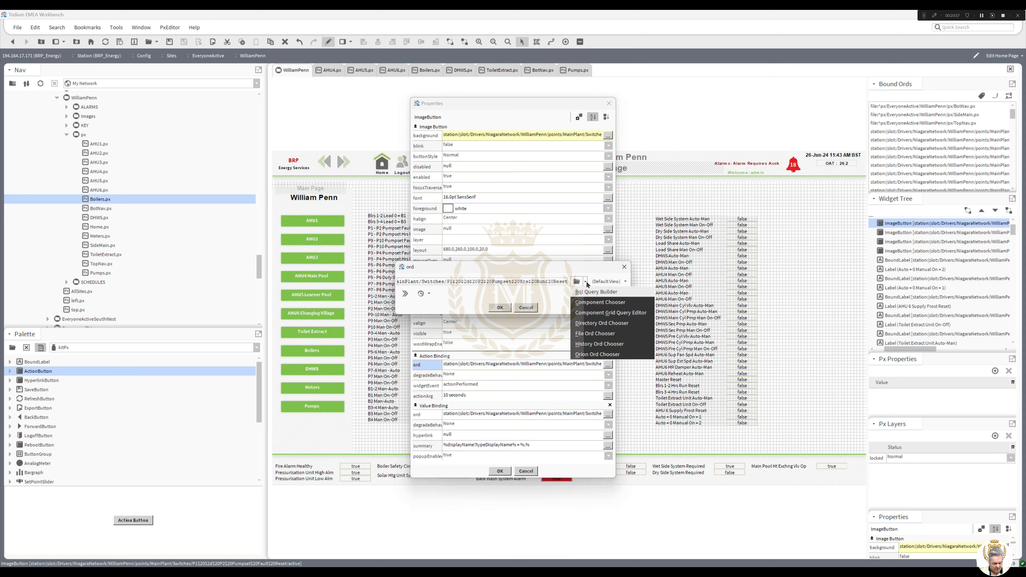
pyautogui.click(591, 302)
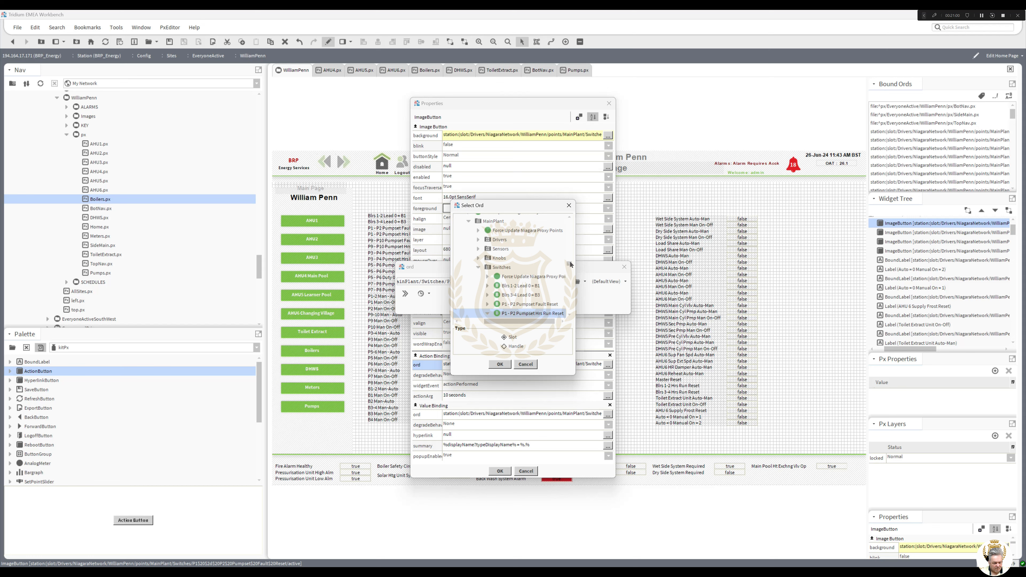
pyautogui.click(519, 301)
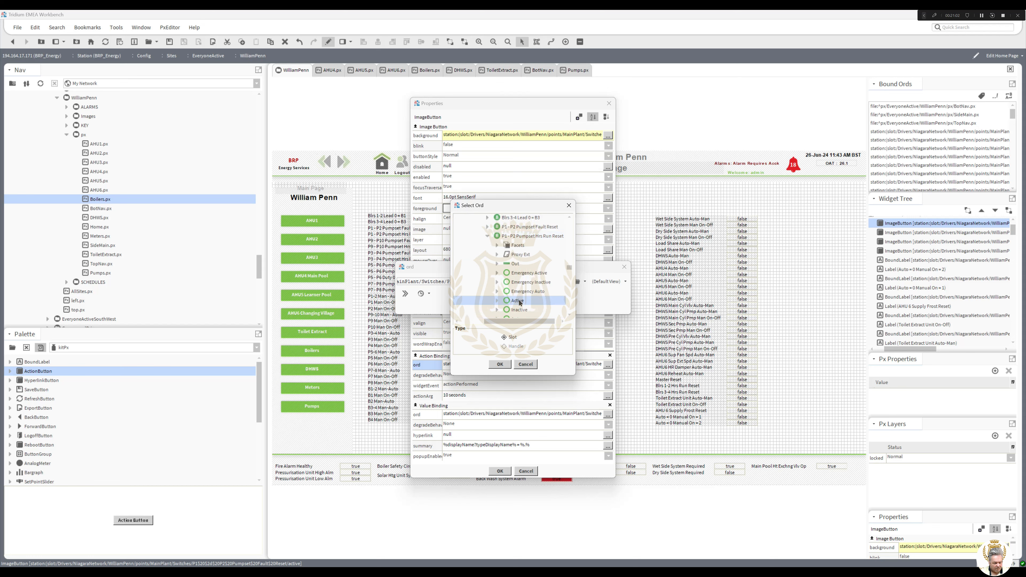
pyautogui.doubleClick(519, 300)
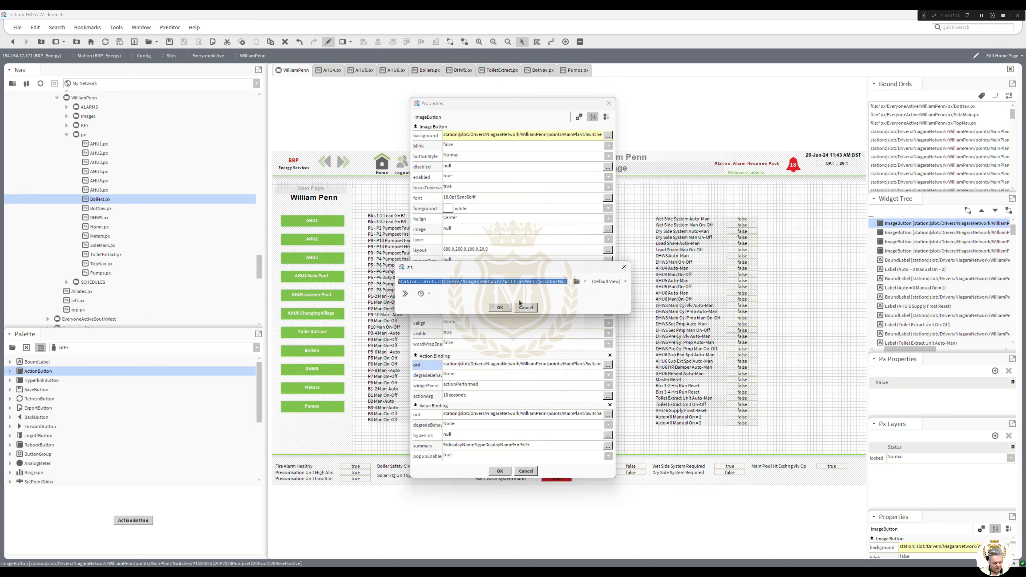
pyautogui.click(499, 307)
# Point the duplicated button's value binding at P1 - P2 Pumpset Hrs Run Reset and apply its properties.
pyautogui.click(530, 414)
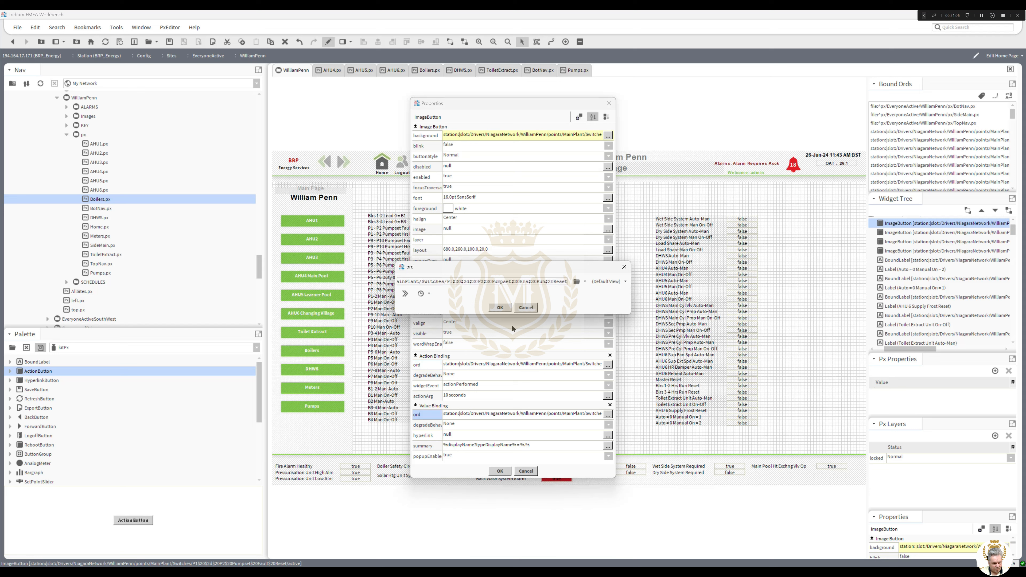
pyautogui.click(500, 307)
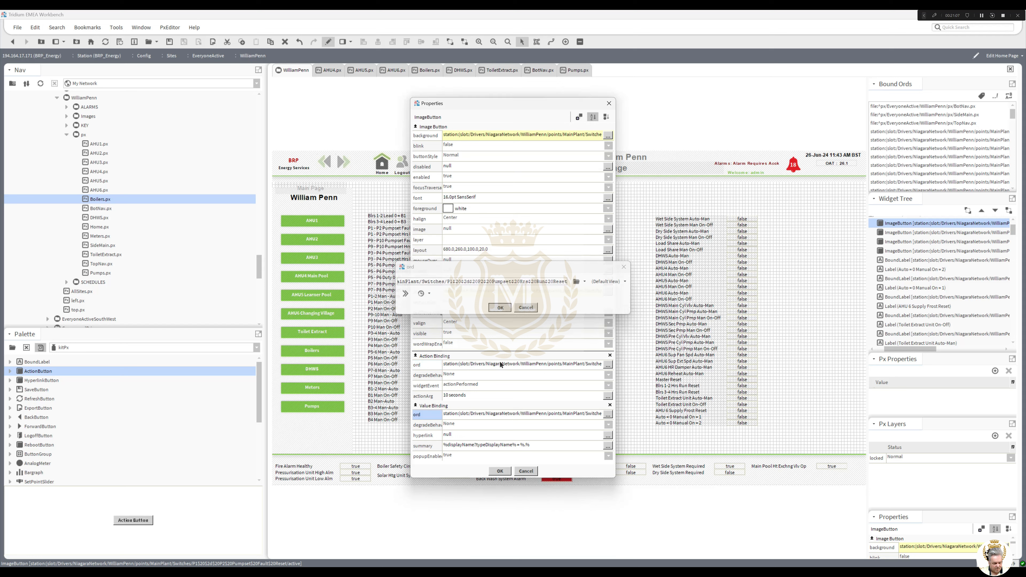
pyautogui.click(498, 471)
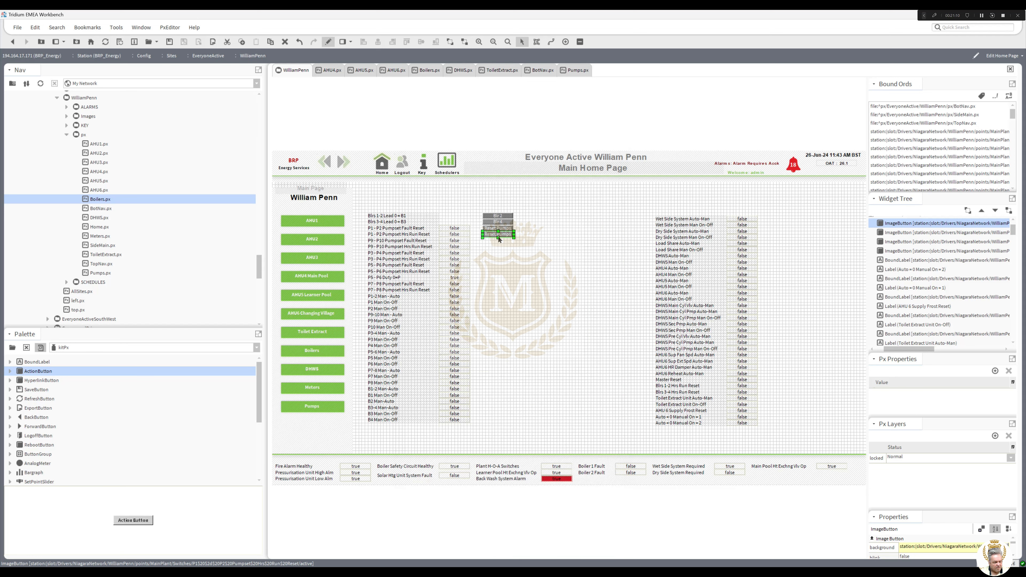
# Set the duplicated button's false-value text to Reset Hours and apply it.
pyautogui.doubleClick(493, 237)
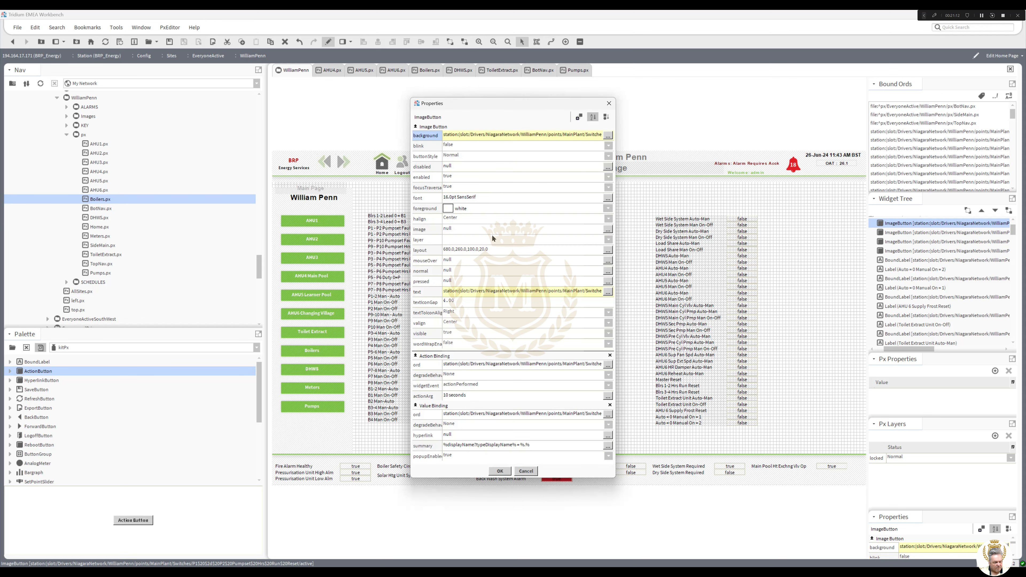
pyautogui.click(482, 294)
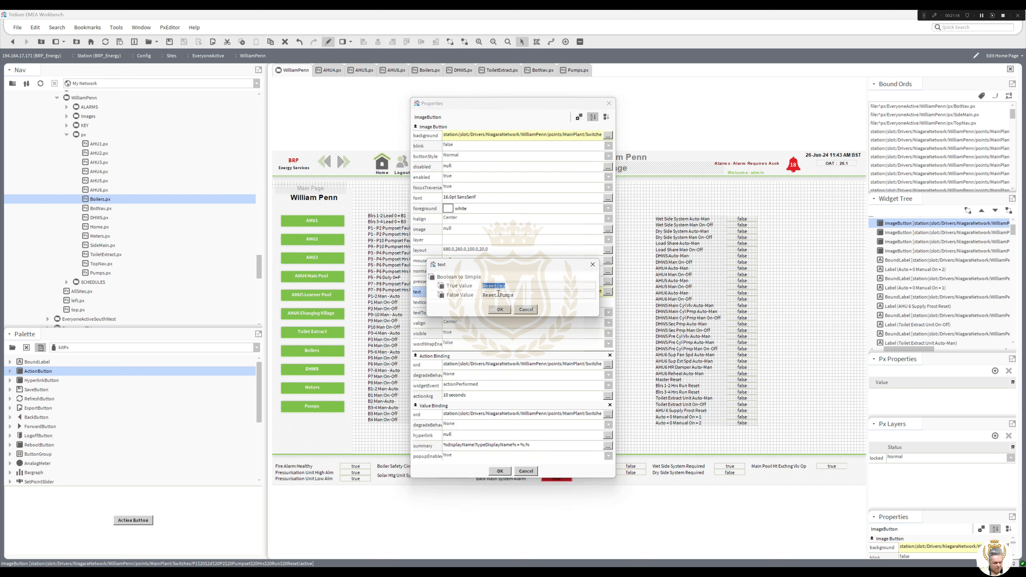
pyautogui.doubleClick(498, 294)
pyautogui.write('B')
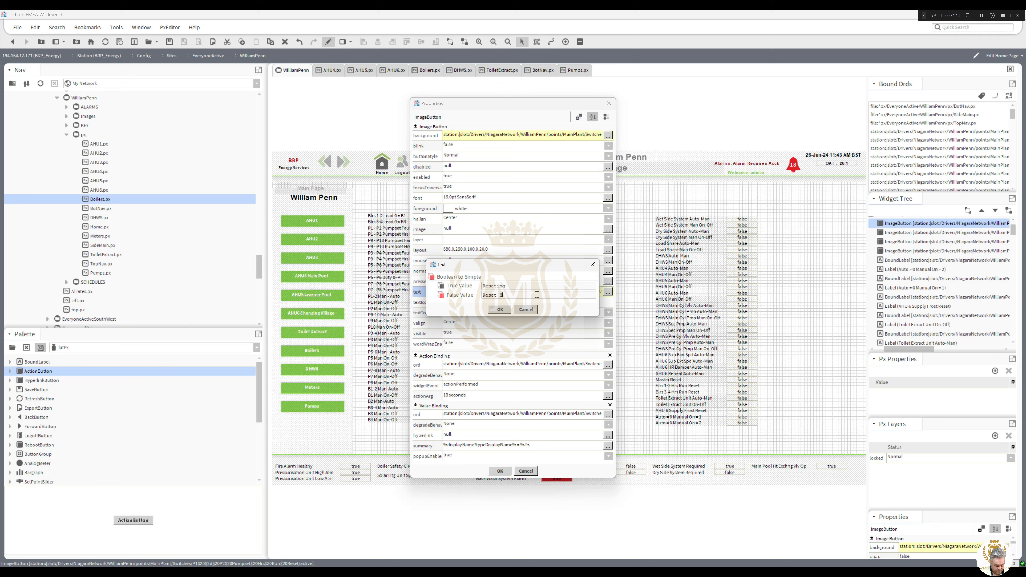
pyautogui.write('ours')
pyautogui.click(500, 310)
pyautogui.click(505, 471)
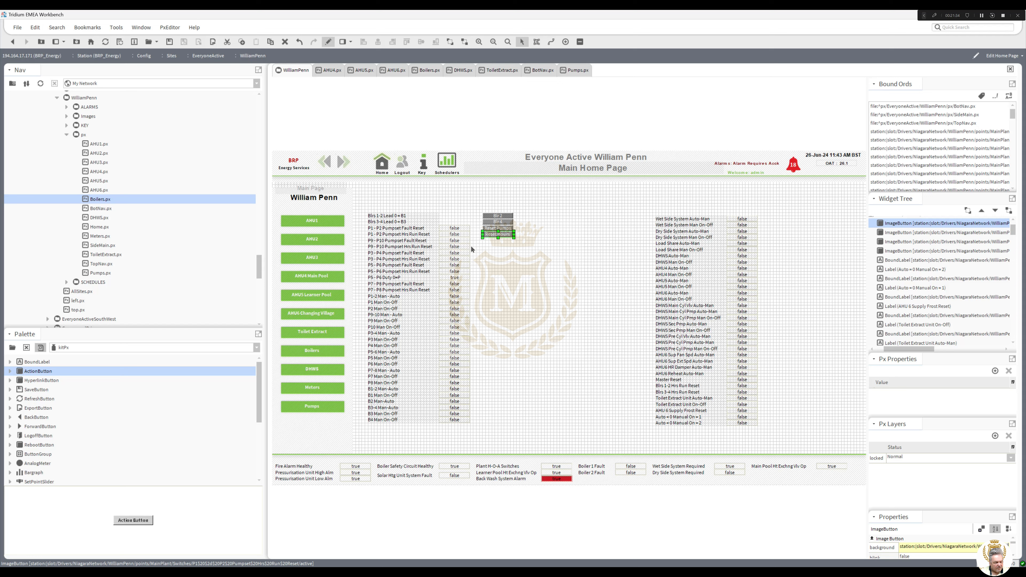
# Duplicate the Reset Pumps and Reset Hours buttons together and place the copies directly beneath the originals.
pyautogui.keyDown('shift'); pyautogui.click(496, 229); pyautogui.keyUp('shift')
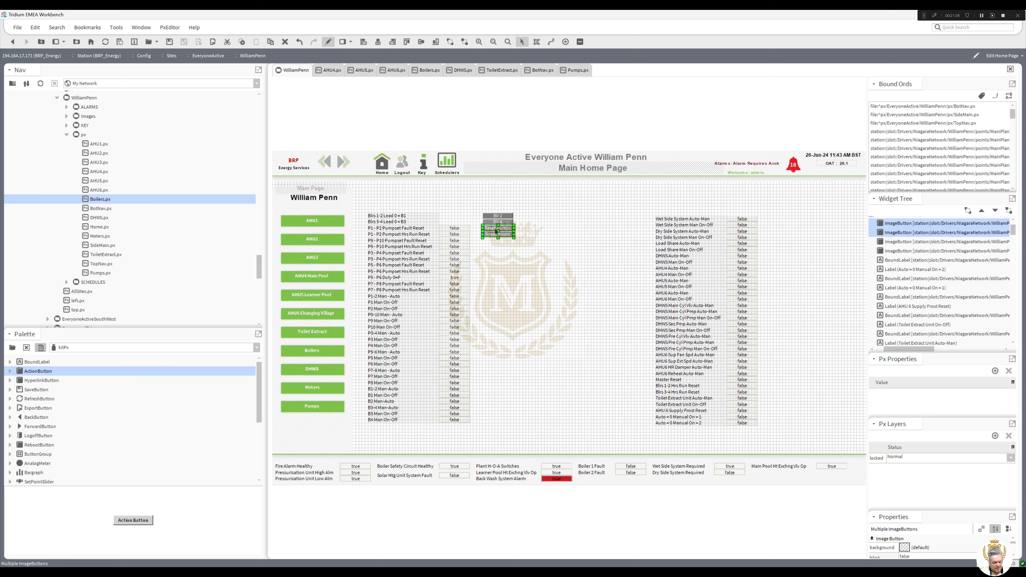
pyautogui.rightClick(495, 229)
pyautogui.click(511, 278)
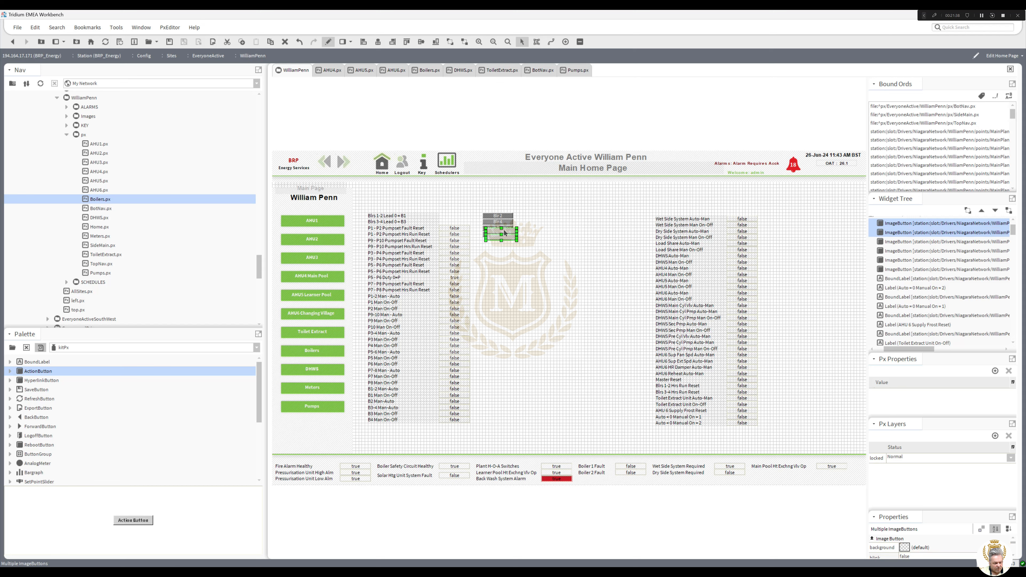
pyautogui.moveTo(500, 238); pyautogui.dragTo(500, 239)
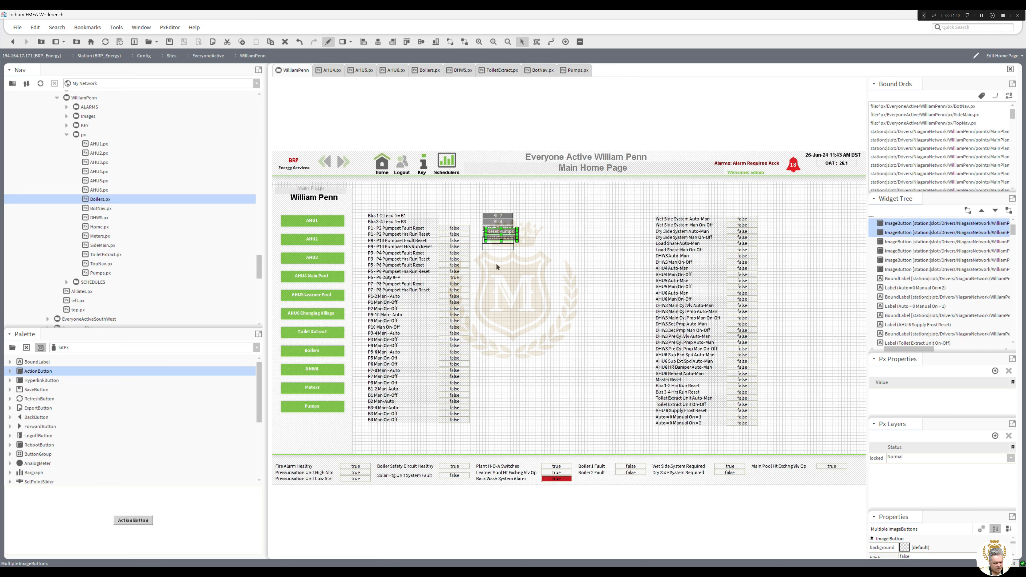
pyautogui.click(497, 265)
# Copy the binding path of the P9 - P10 Pumpset Fault Reset label and close its properties.
pyautogui.click(458, 242)
pyautogui.doubleClick(457, 243)
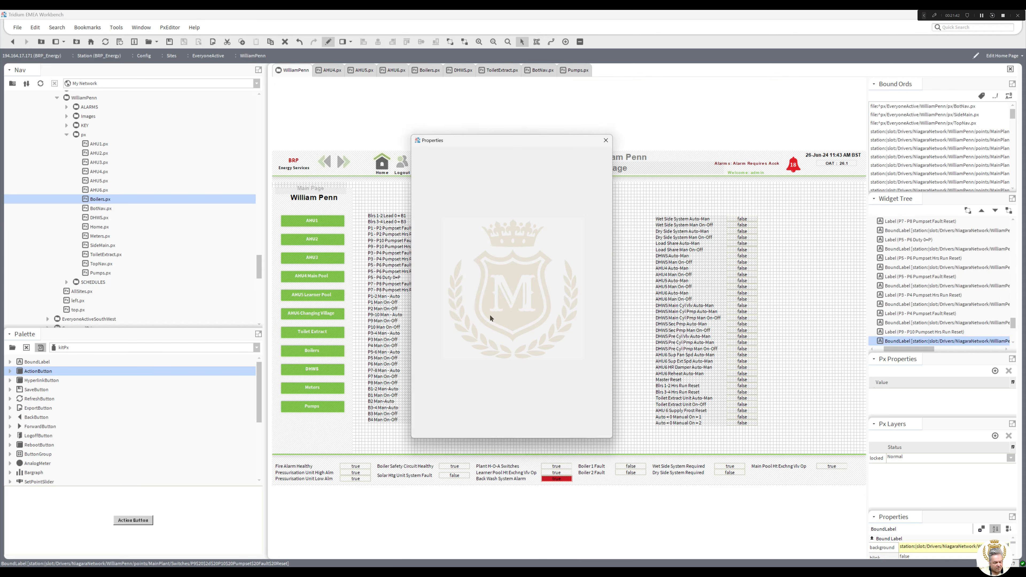
pyautogui.doubleClick(525, 368)
pyautogui.hotkey('ctrl', 'c')
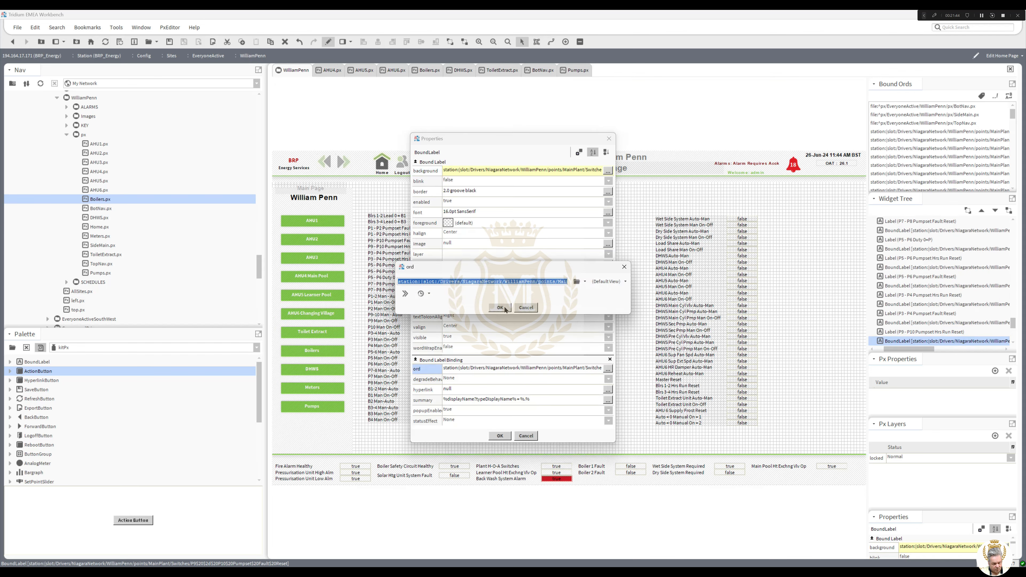
pyautogui.click(503, 309)
pyautogui.click(501, 435)
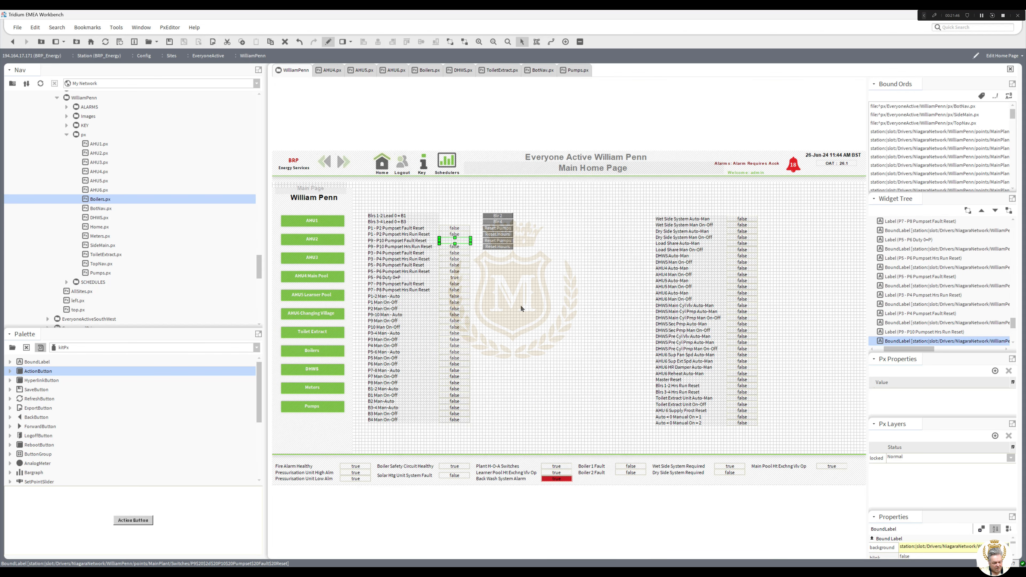
# Rebind the lower Reset Pumps button's action to the Active action of P9 - P10 Pumpset Fault Reset, point its value binding at that point and apply.
pyautogui.doubleClick(497, 243)
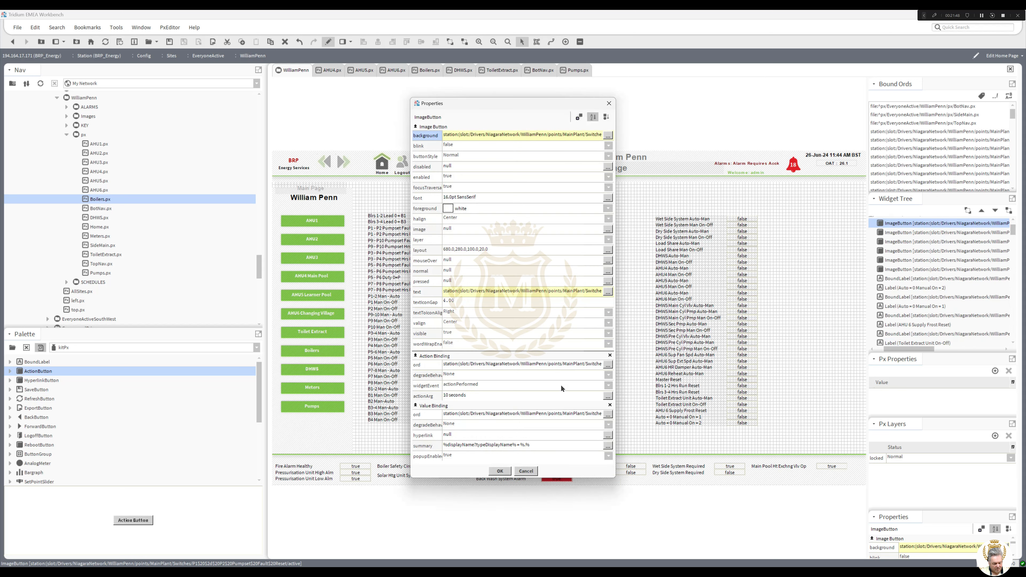
pyautogui.doubleClick(552, 363)
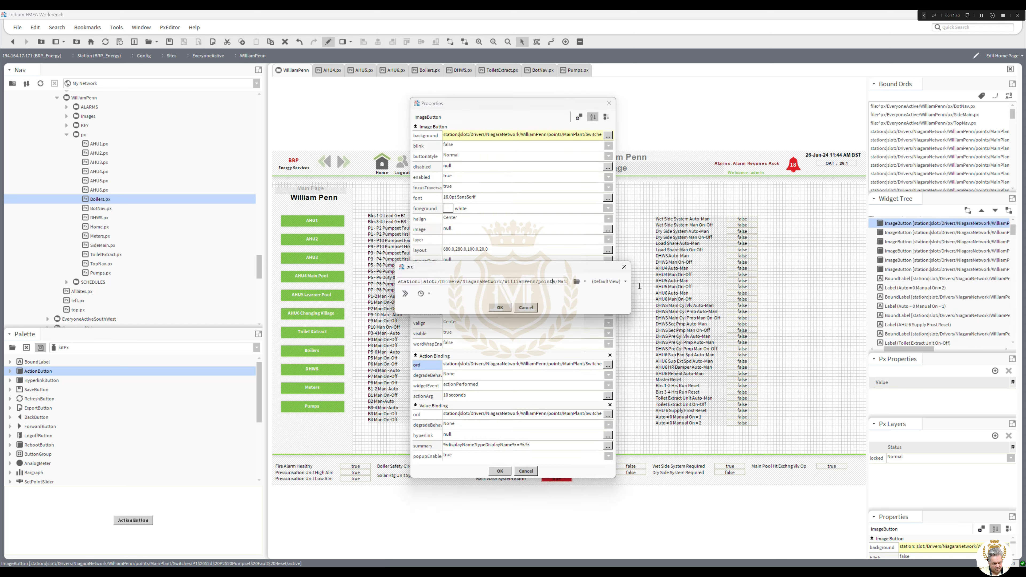
pyautogui.moveTo(548, 280); pyautogui.dragTo(390, 288)
pyautogui.hotkey('ctrl', 'v')
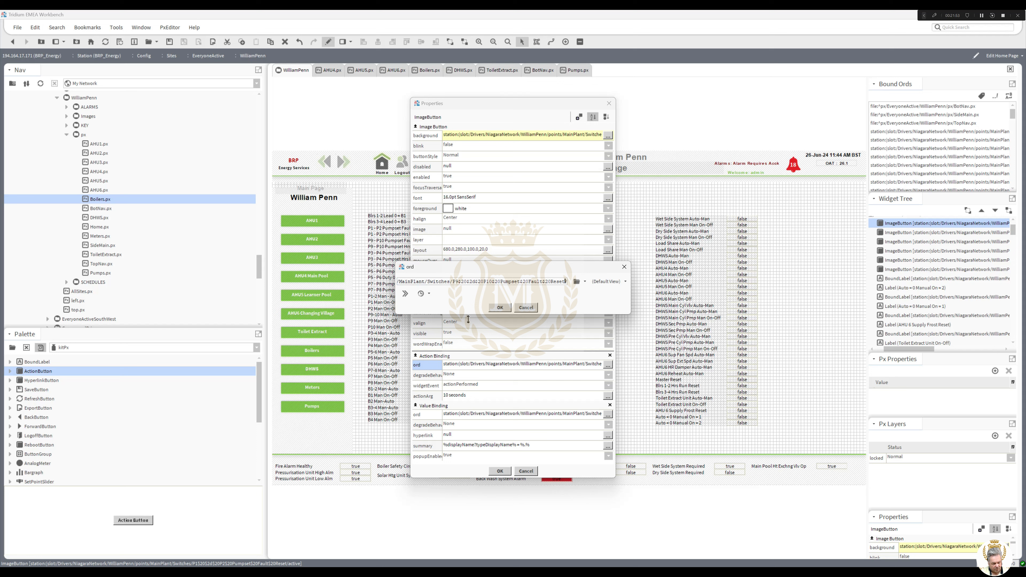
pyautogui.click(505, 309)
pyautogui.click(519, 413)
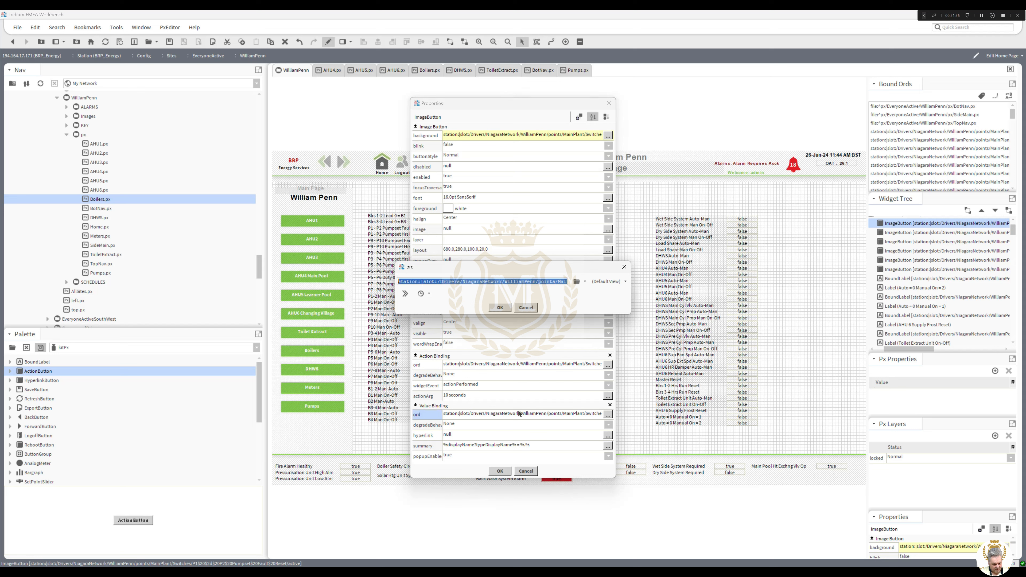
pyautogui.hotkey('ctrl', 'v')
pyautogui.click(501, 310)
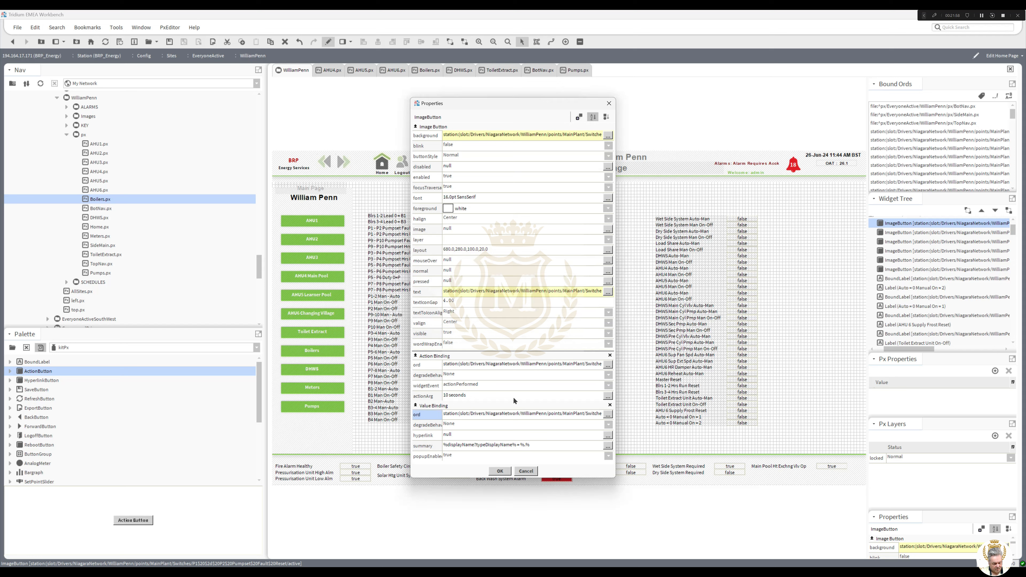
pyautogui.click(501, 471)
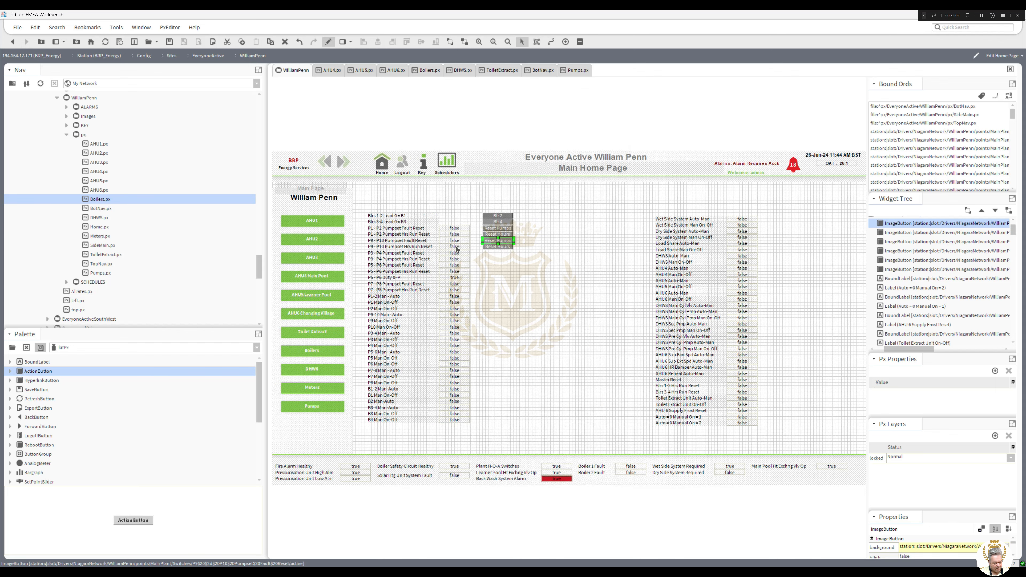
# Copy the binding path of the P9 - P10 Pumpset Hrs Run Reset label and close its properties.
pyautogui.doubleClick(455, 246)
pyautogui.click(516, 365)
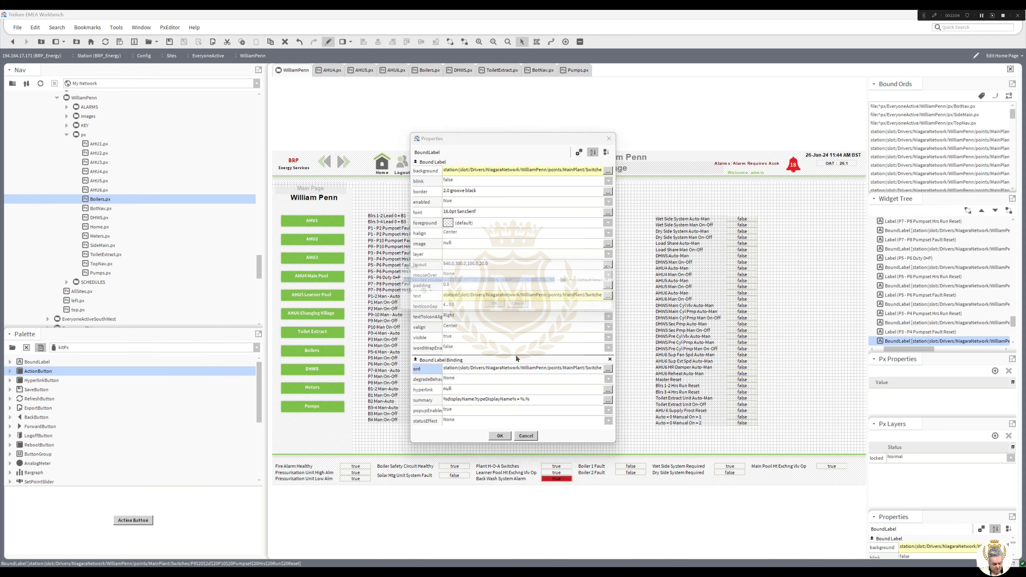
pyautogui.press('Return')
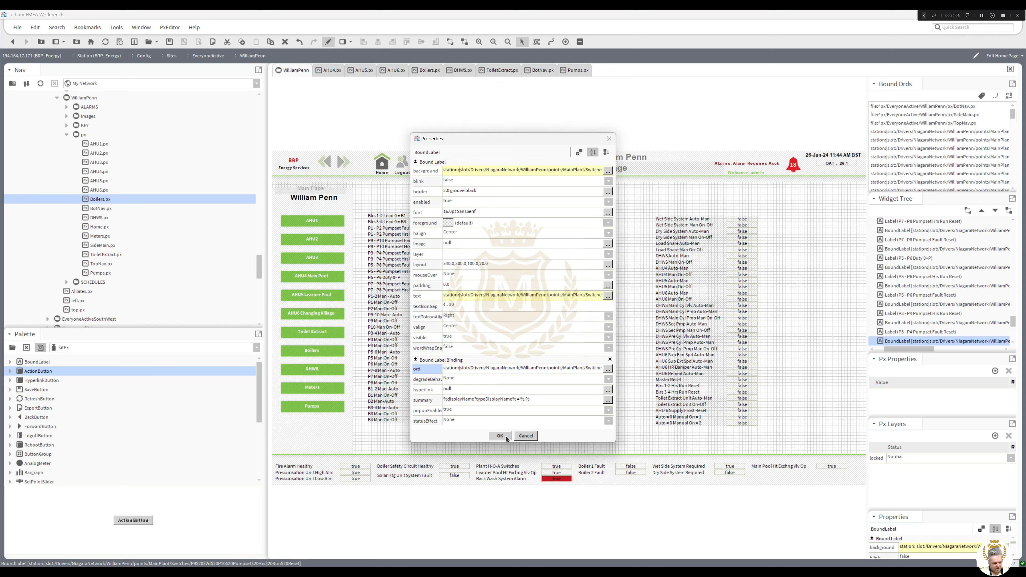
pyautogui.click(500, 436)
# Rebind the lower Reset Hours button's action to the Active action of P9 - P10 Pumpset Hrs Run Reset, point its value binding at that point and apply.
pyautogui.doubleClick(501, 247)
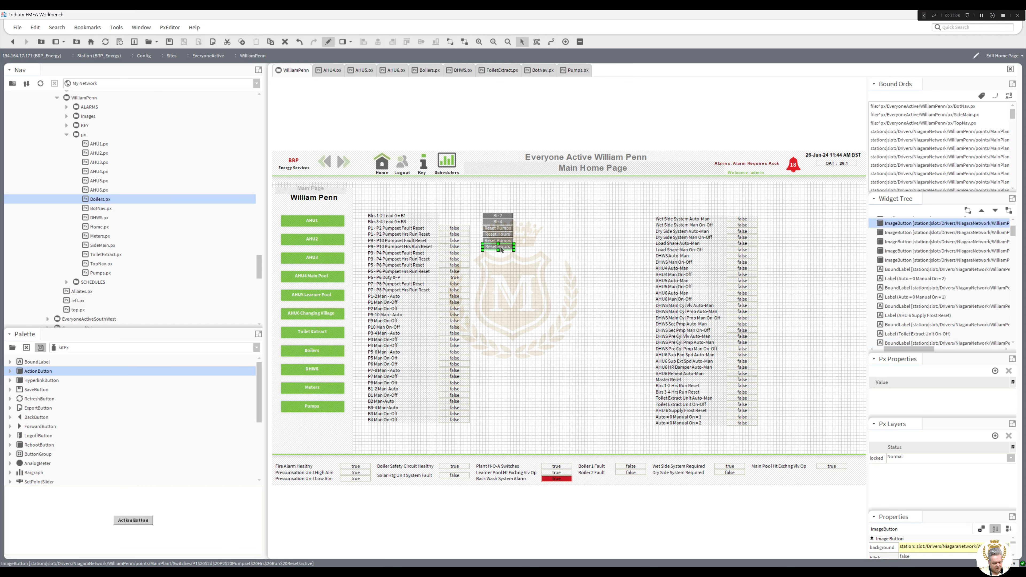
pyautogui.click(547, 365)
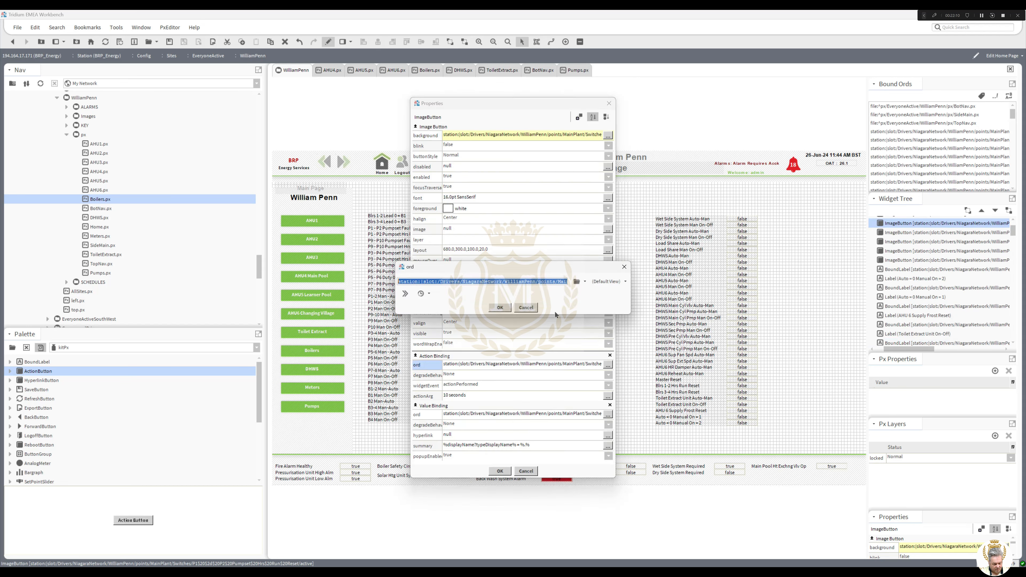
pyautogui.hotkey('ctrl', 'a')
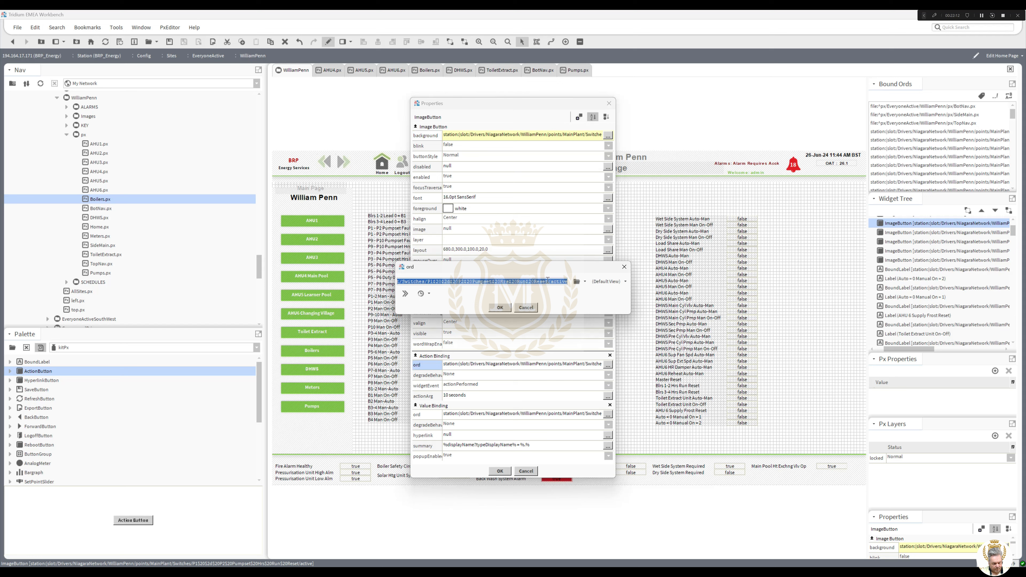
pyautogui.moveTo(549, 282); pyautogui.dragTo(263, 288)
pyautogui.hotkey('ctrl', 'v')
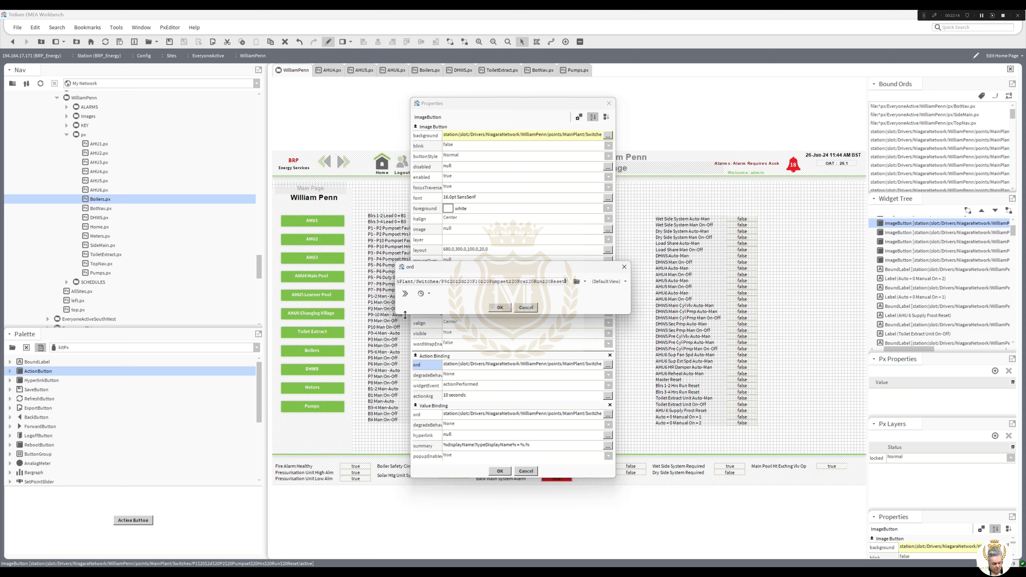
pyautogui.click(500, 307)
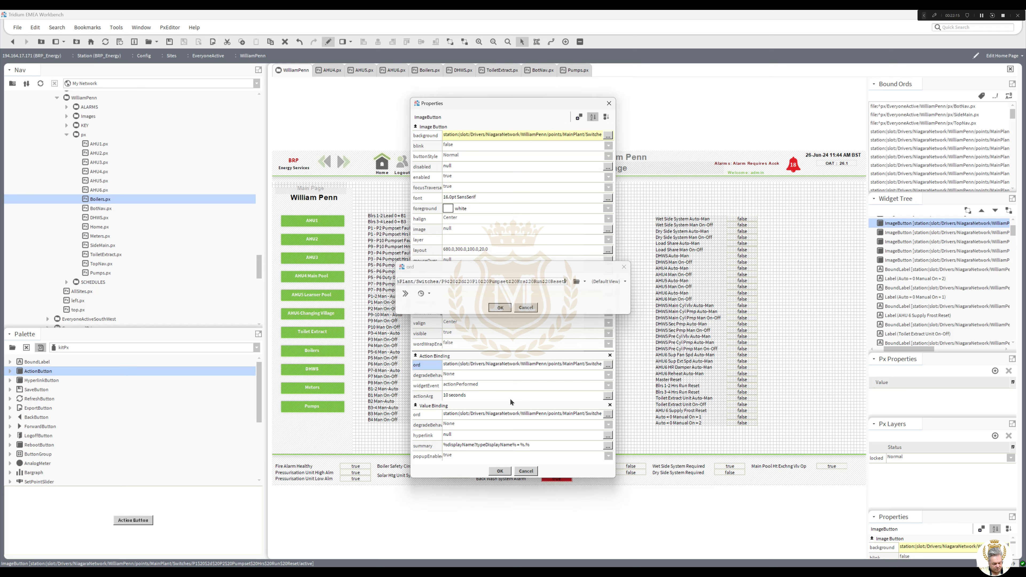
pyautogui.doubleClick(512, 414)
pyautogui.hotkey('ctrl', 'v')
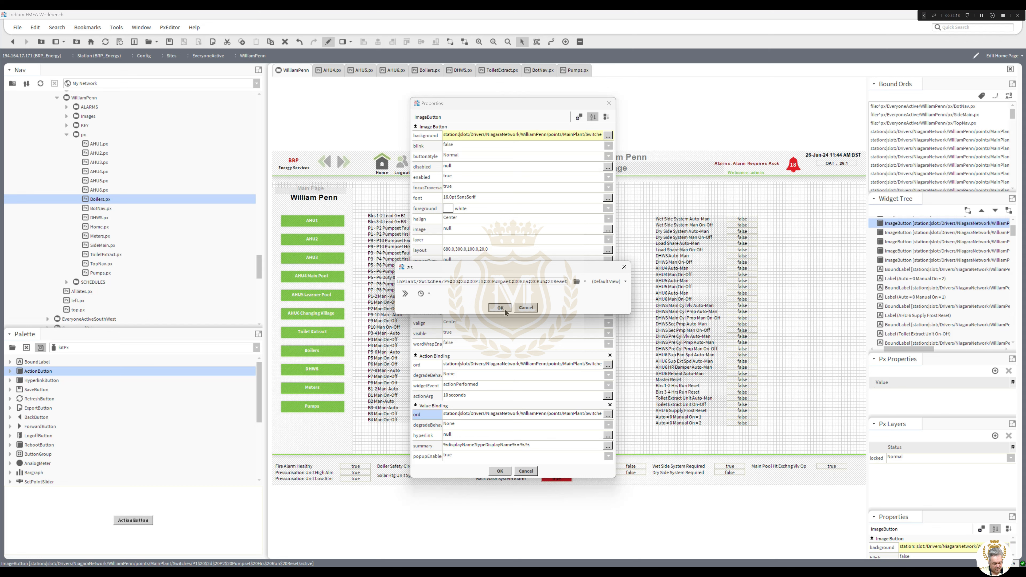
pyautogui.click(503, 308)
pyautogui.click(501, 470)
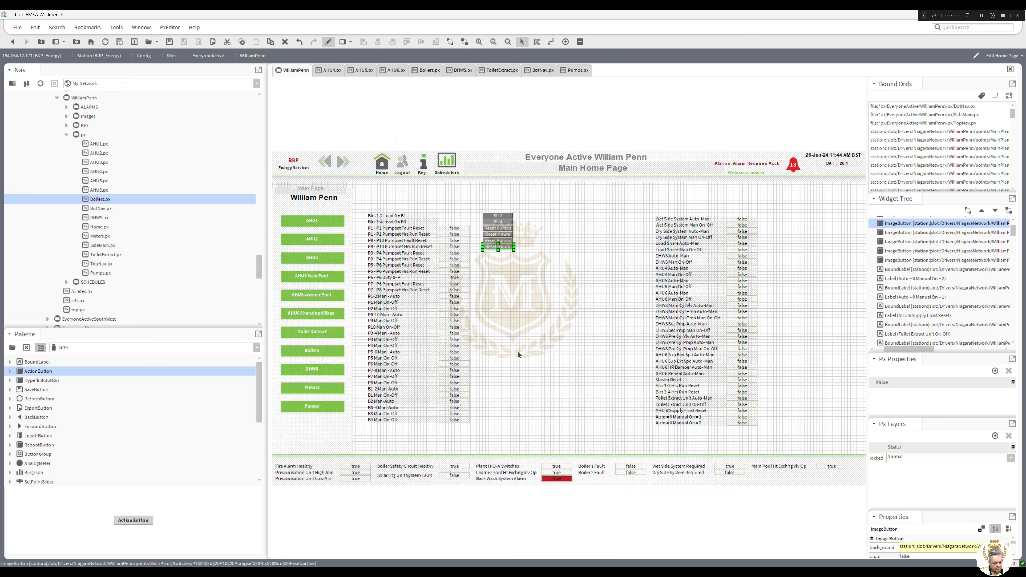
pyautogui.moveTo(472, 253); pyautogui.dragTo(437, 220)
pyautogui.moveTo(526, 256); pyautogui.dragTo(453, 216)
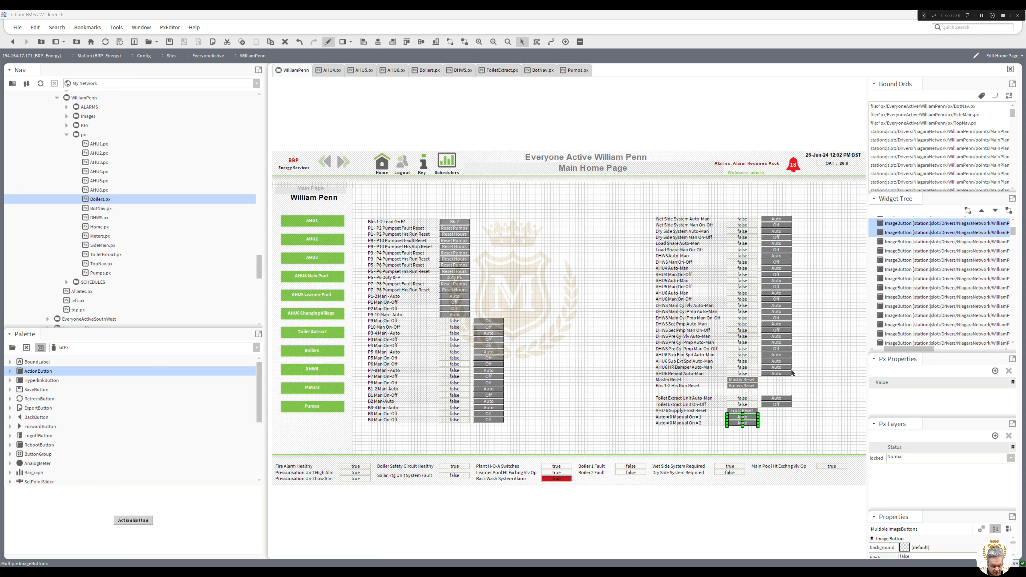
# Copy the binding path of the Toilet Extract Unit On-Off value label and close its properties.
pyautogui.doubleClick(743, 404)
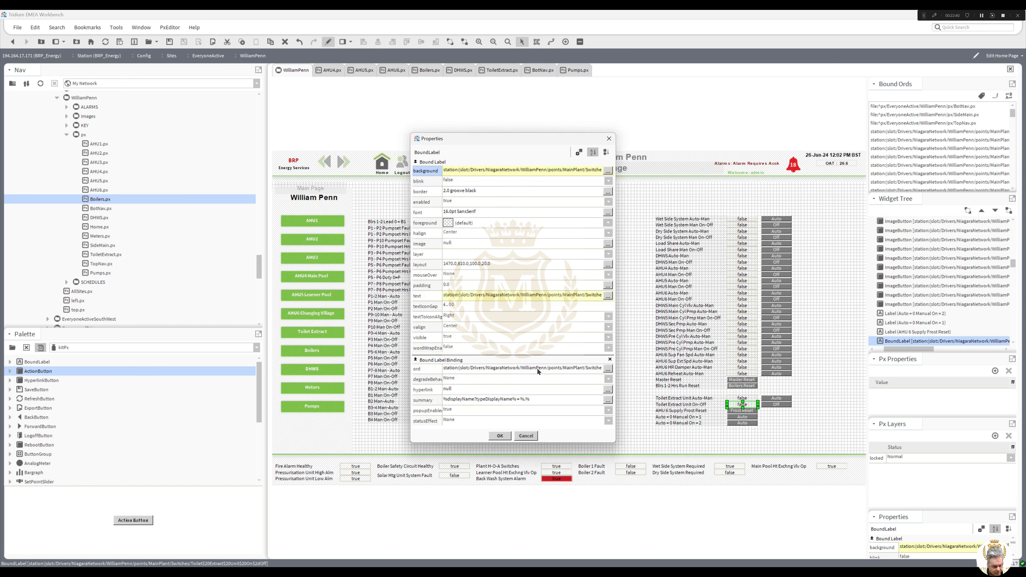
pyautogui.doubleClick(538, 367)
pyautogui.click(506, 308)
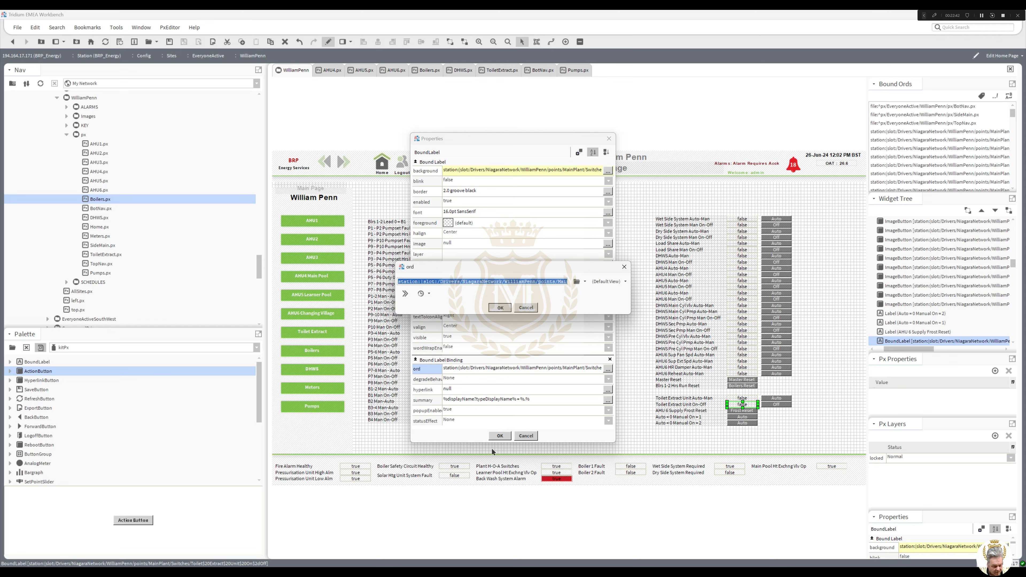
pyautogui.click(501, 437)
# Rebind the button beside Toilet Extract Unit On-Off to that point's set action, point its value binding at the same point and apply.
pyautogui.doubleClick(775, 405)
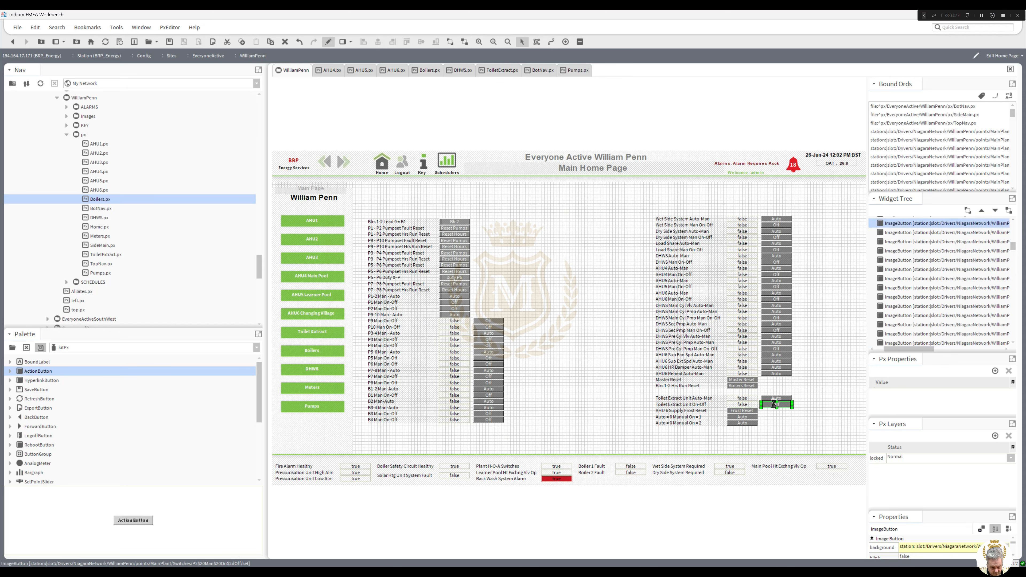
pyautogui.doubleClick(543, 365)
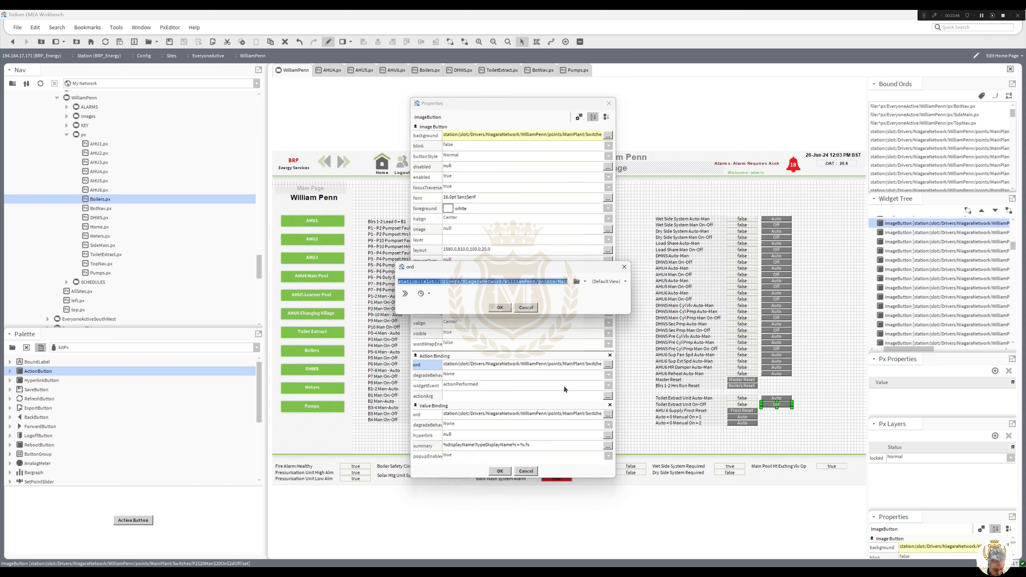
pyautogui.hotkey('ctrl', 'v')
pyautogui.write('/set')
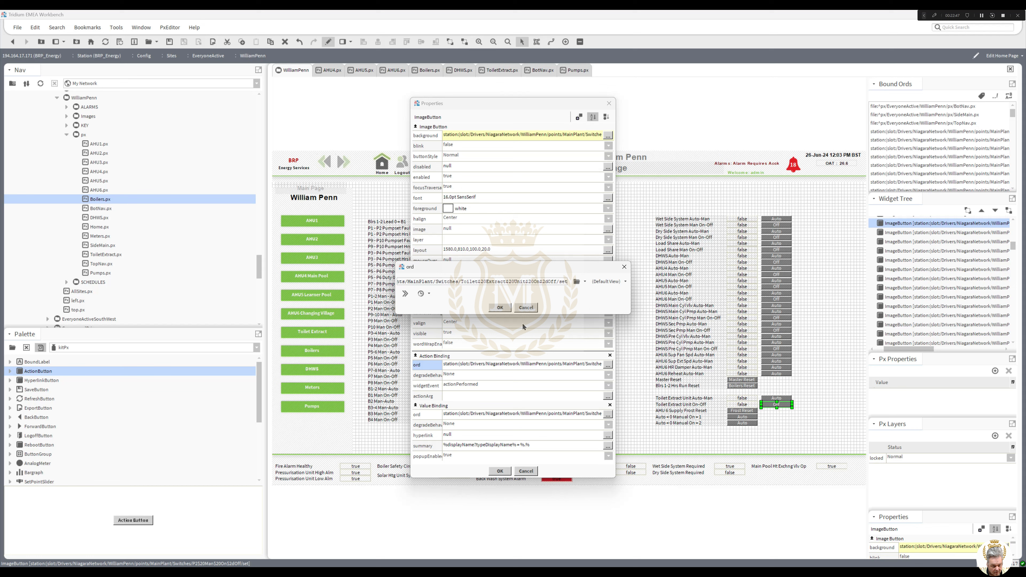
pyautogui.click(500, 307)
pyautogui.doubleClick(525, 413)
pyautogui.write('station:|slot:/Drivers/NiagaraNetwork/WilliamPenn/points/MainPlant/Switches/Toilet$20Extract$20Unit$20On$2dOff')
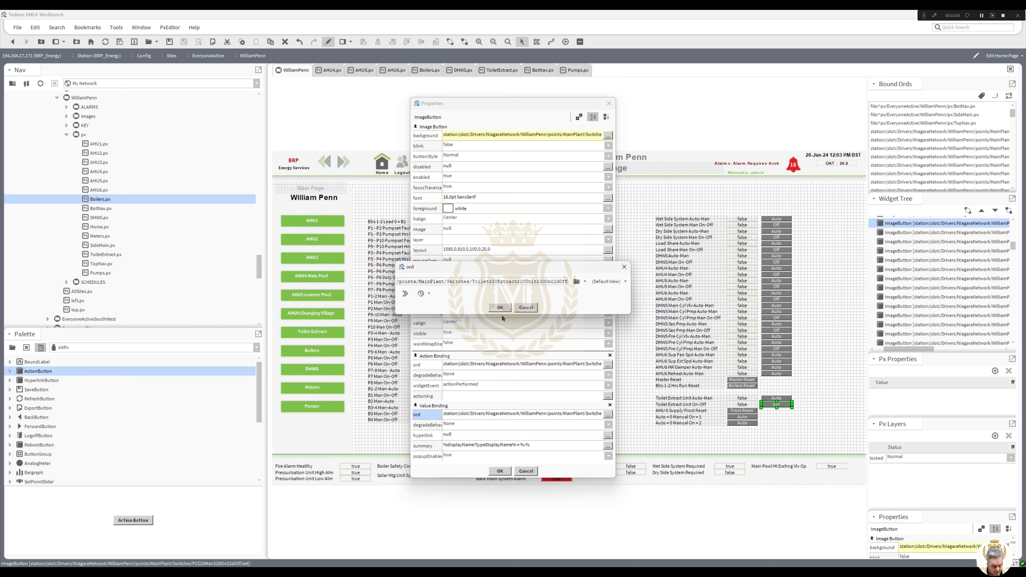
pyautogui.click(500, 307)
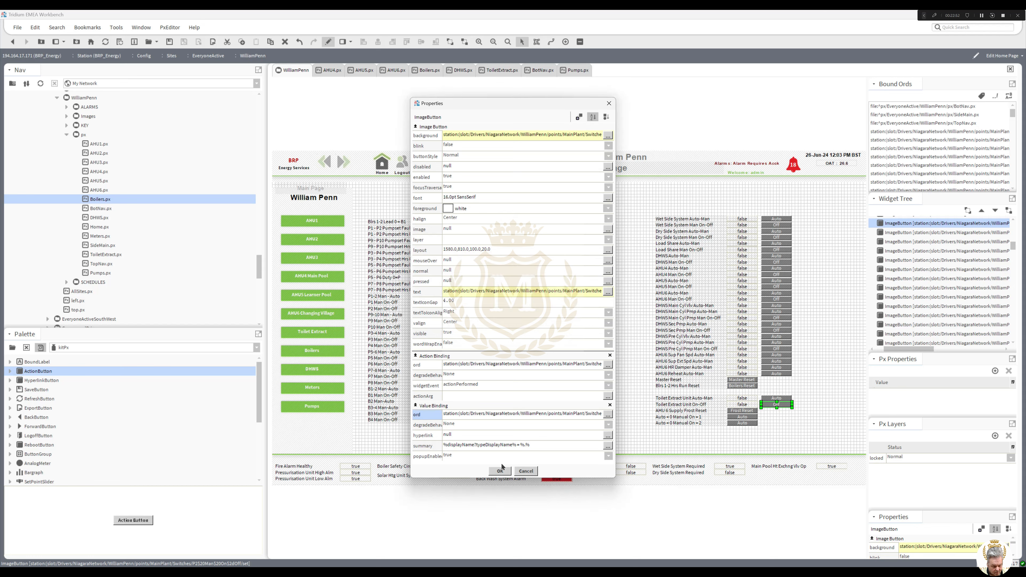
pyautogui.click(500, 471)
# Delete the Toilet Extract Unit On-Off value label and move its rebound button into the vacated place.
pyautogui.click(741, 405)
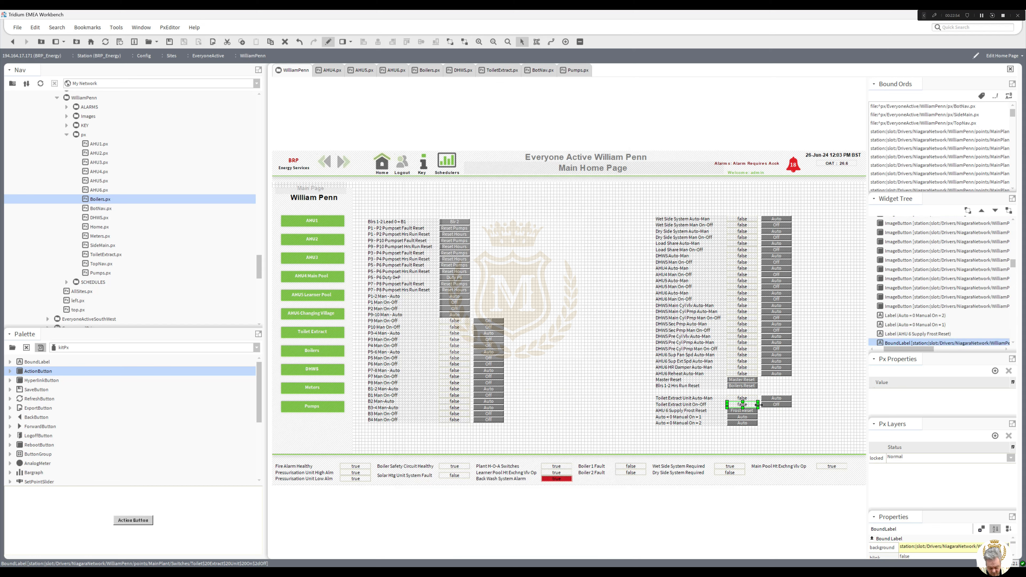
pyautogui.press('Delete')
pyautogui.moveTo(775, 405); pyautogui.dragTo(741, 404)
# Copy the binding path of the Toilet Extract Unit Auto-Man value label and close its properties.
pyautogui.doubleClick(742, 398)
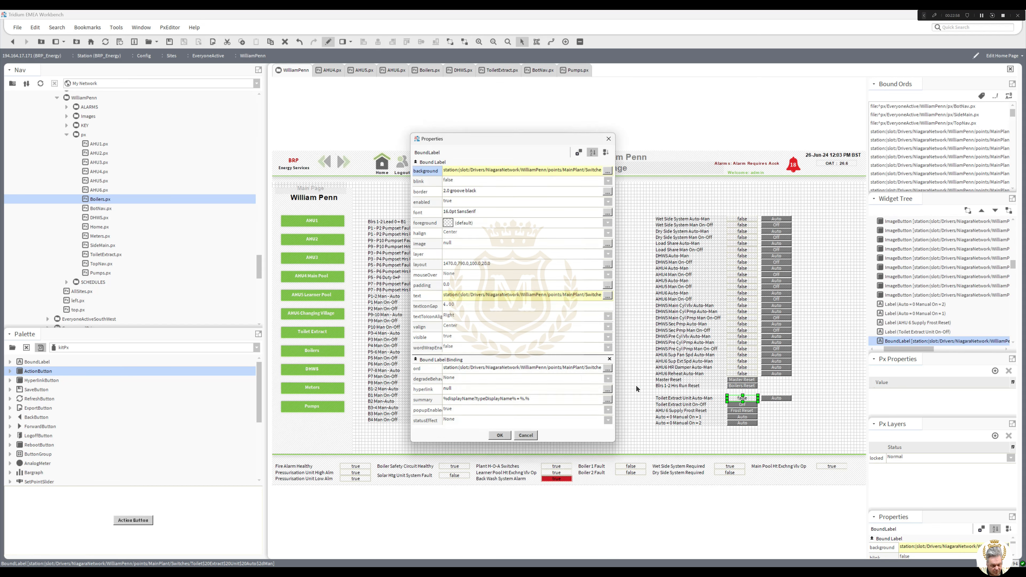
pyautogui.doubleClick(538, 367)
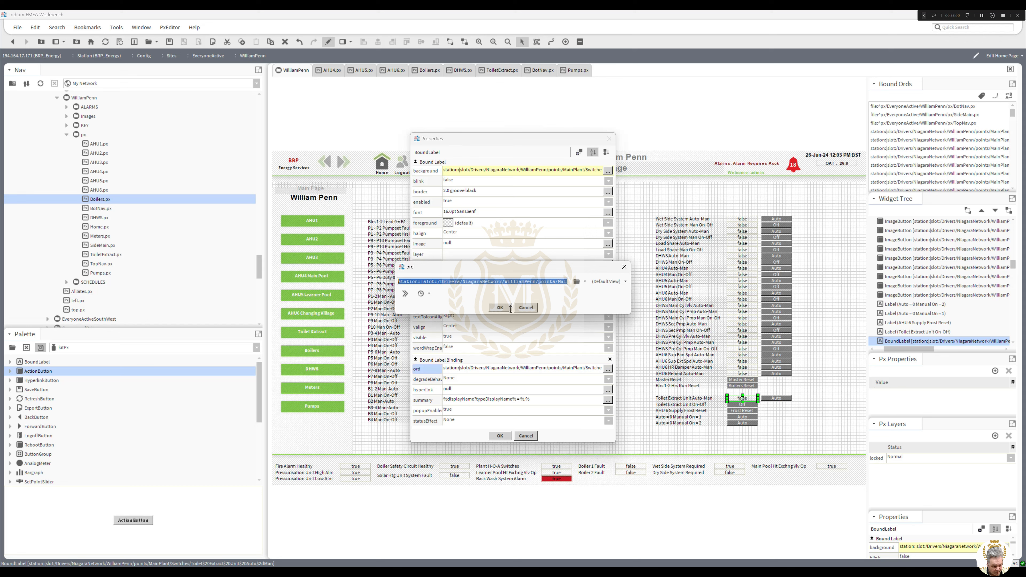
pyautogui.click(500, 308)
pyautogui.click(499, 436)
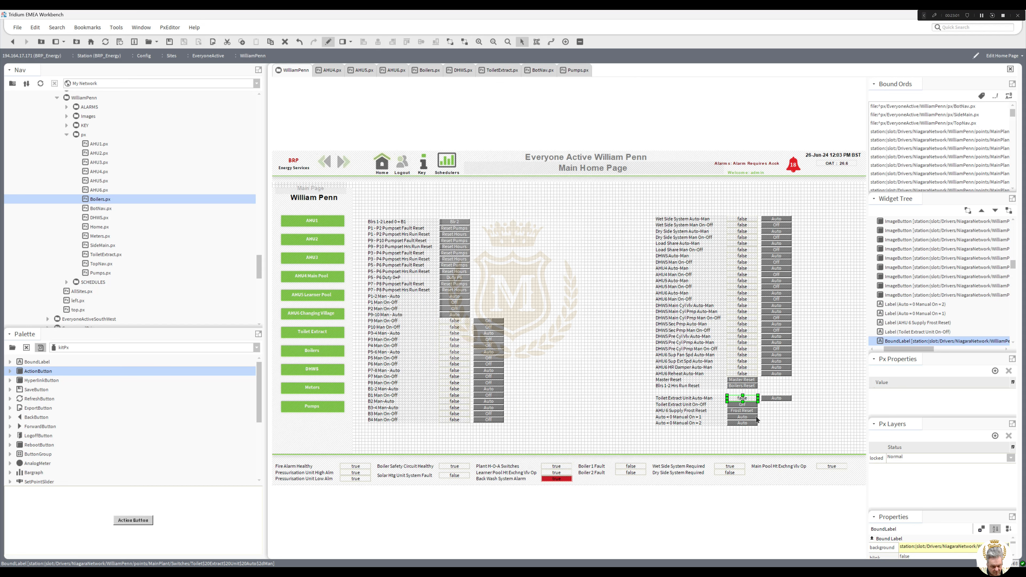
# Rebind the Auto button beside Toilet Extract Unit Auto-Man to that point's set action and value, and put it in place of the value label.
pyautogui.click(776, 399)
pyautogui.doubleClick(776, 398)
pyautogui.click(579, 365)
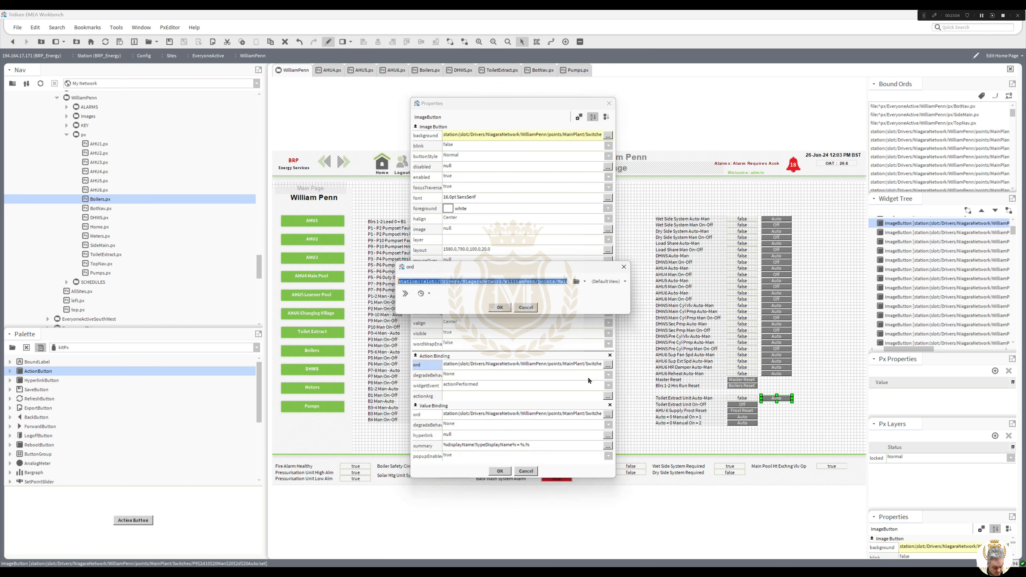
pyautogui.write('/set')
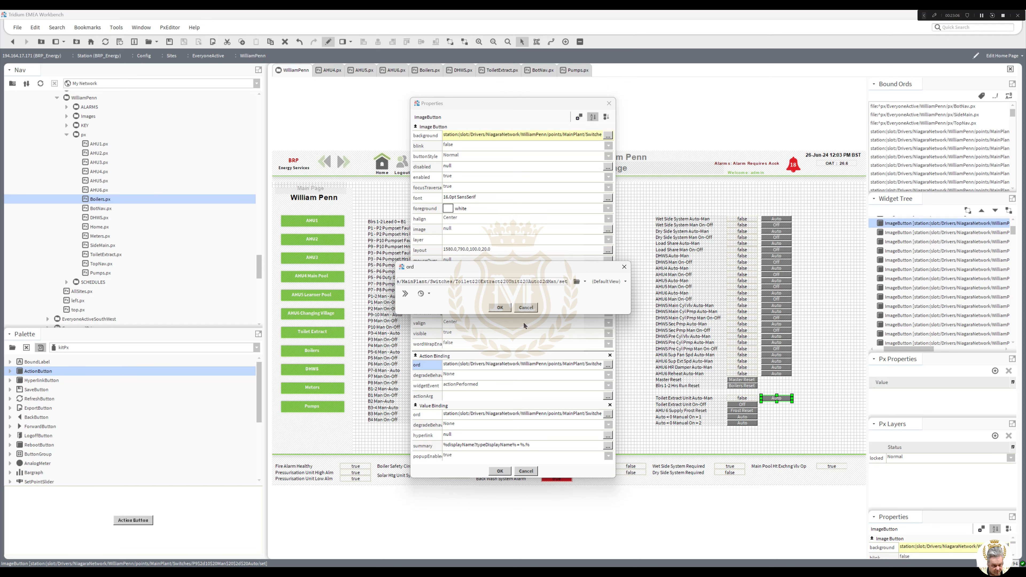
pyautogui.click(503, 308)
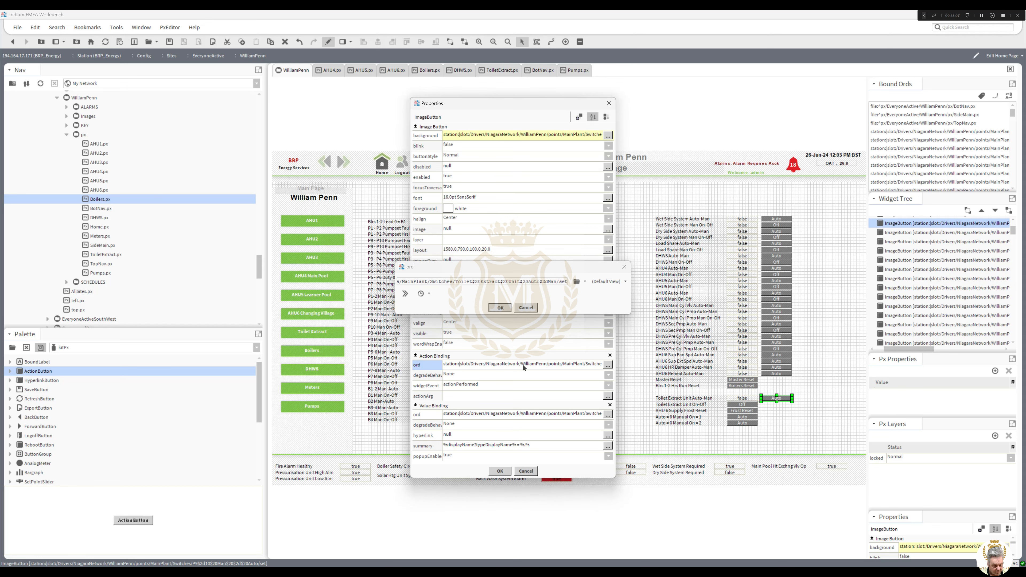
pyautogui.click(539, 413)
pyautogui.press('End')
pyautogui.press('Return')
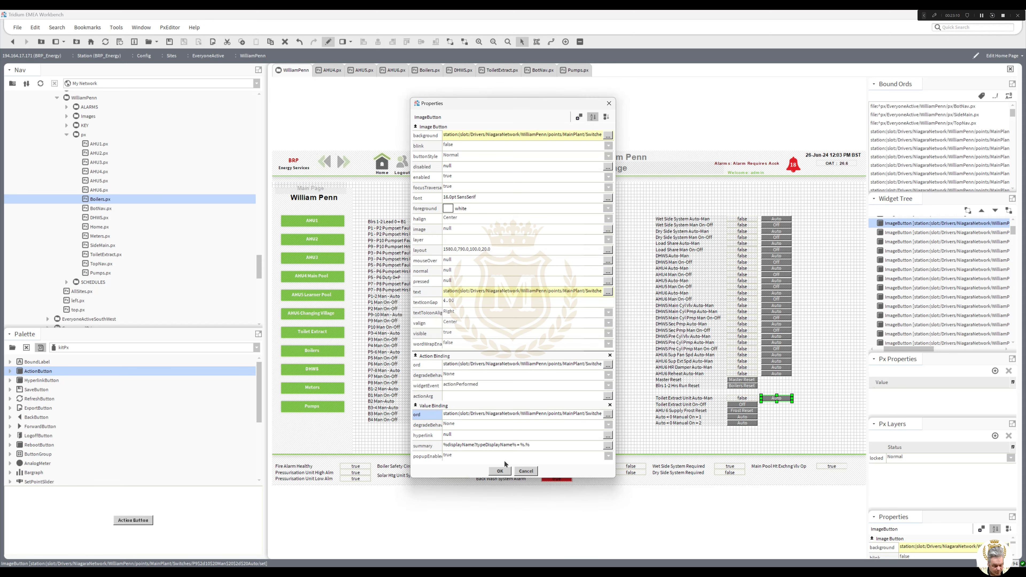
pyautogui.click(498, 471)
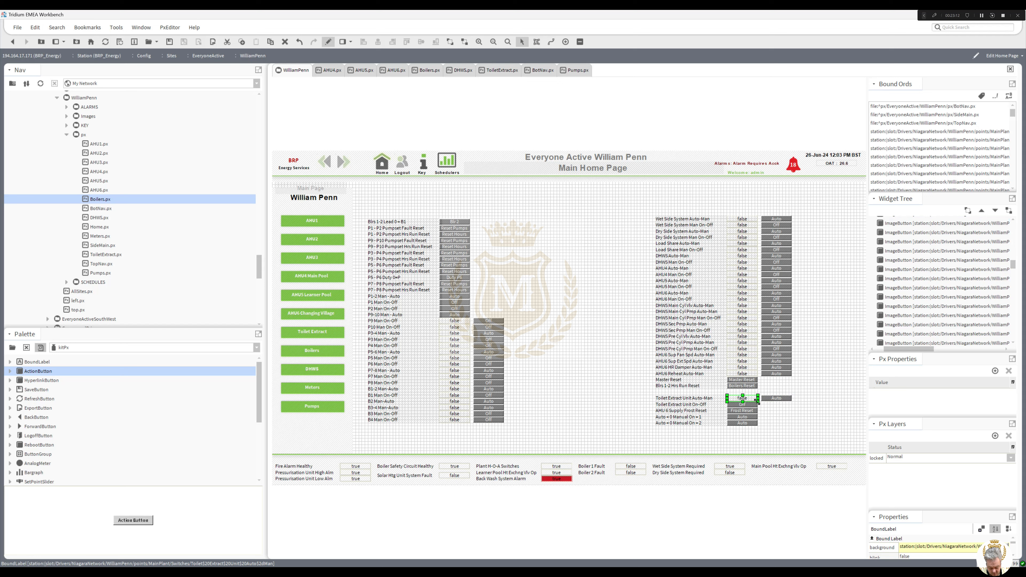
pyautogui.moveTo(748, 398); pyautogui.dragTo(743, 401)
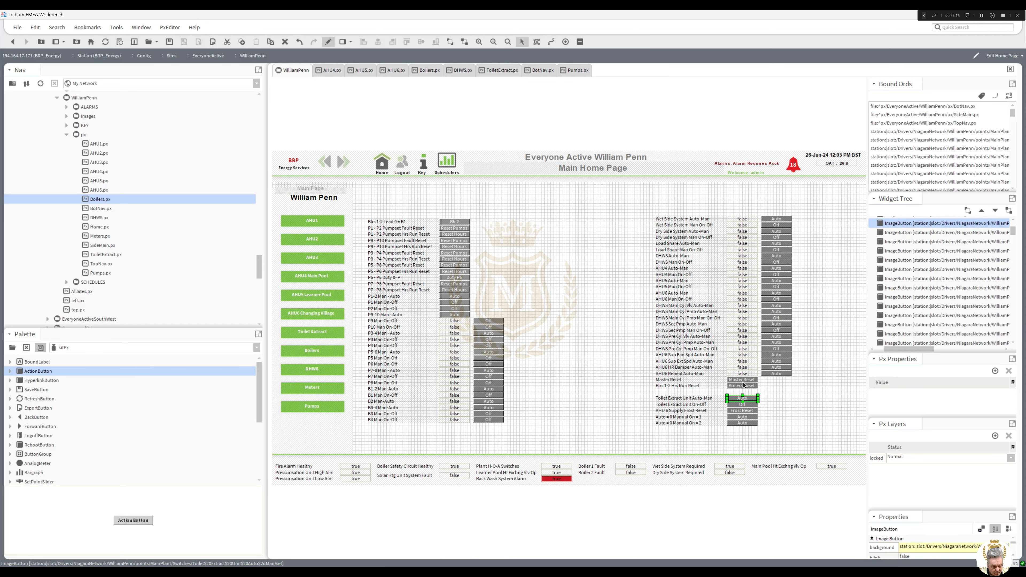
# Check the true and false text values of the Master Reset button and the P1 - P2 Reset Pumps button.
pyautogui.doubleClick(742, 381)
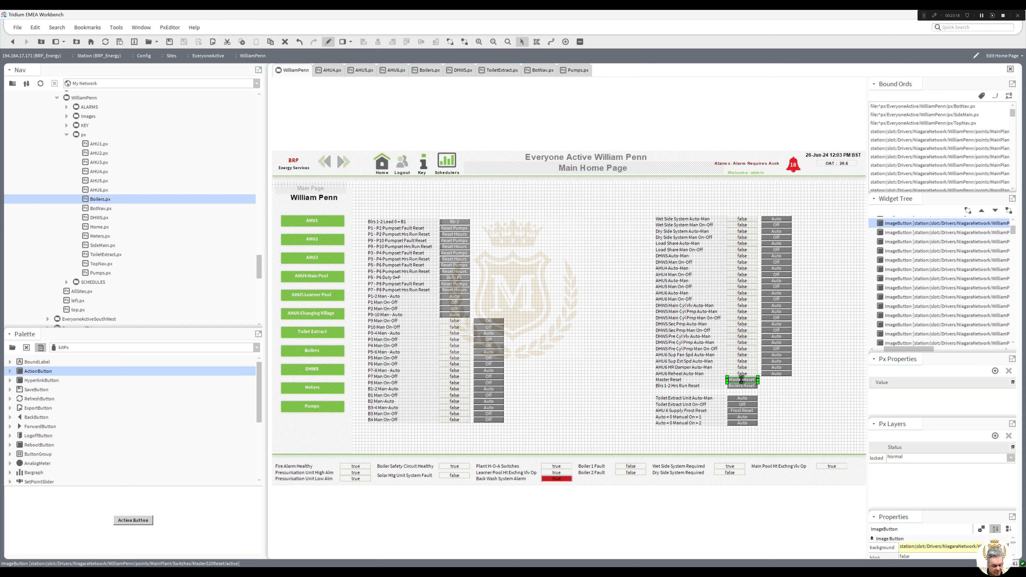
pyautogui.doubleClick(492, 291)
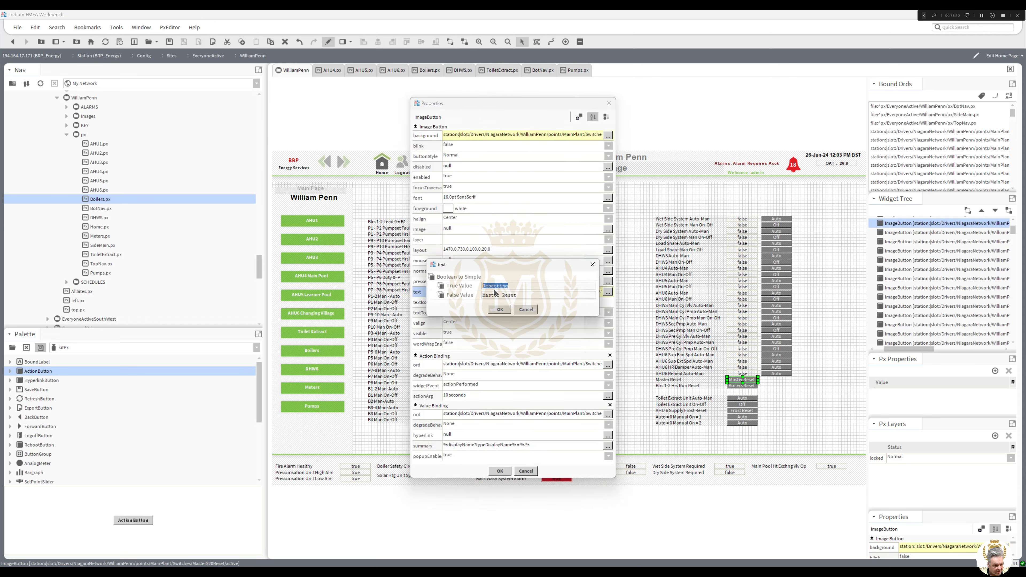
pyautogui.click(499, 309)
pyautogui.click(500, 471)
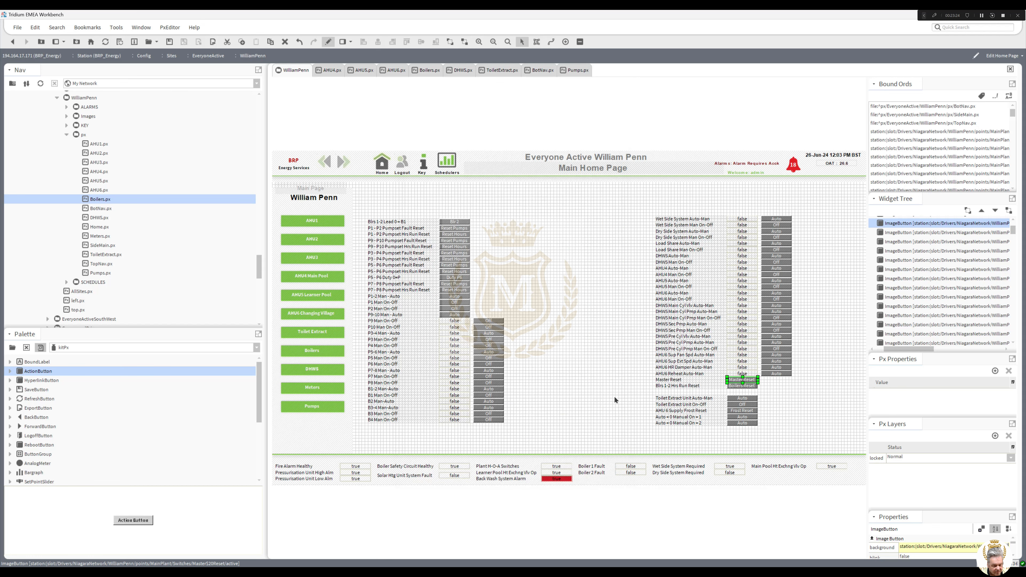
pyautogui.doubleClick(456, 231)
pyautogui.click(492, 293)
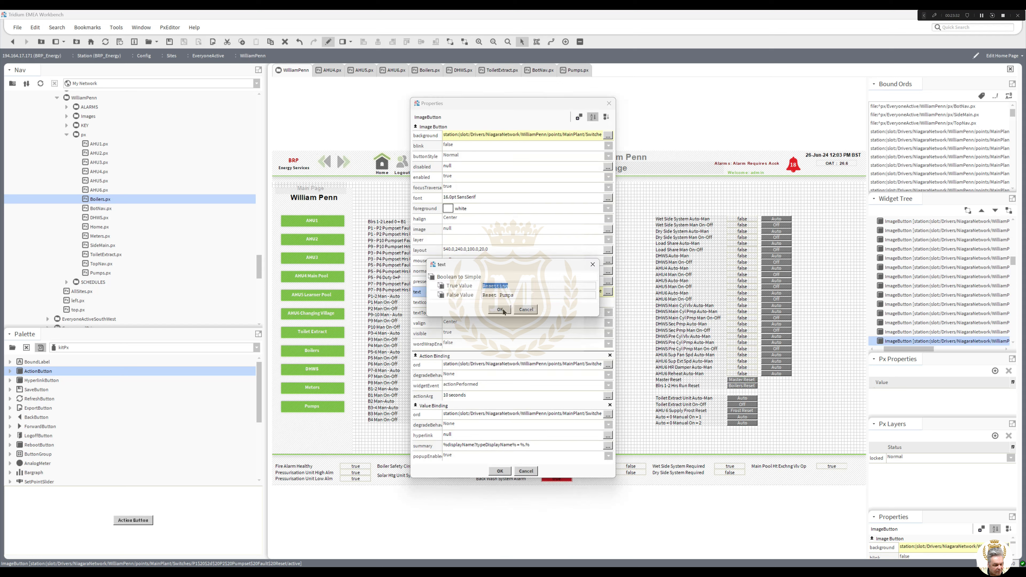
pyautogui.click(501, 310)
pyautogui.click(500, 471)
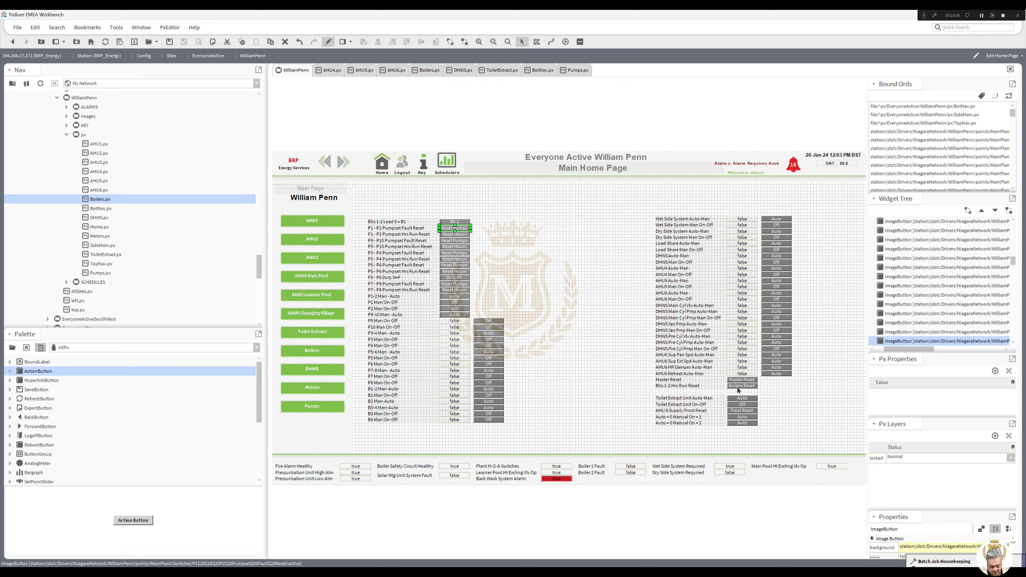
# Copy the binding path of the AHU6 Reheat Auto-Man value label.
pyautogui.click(743, 374)
pyautogui.doubleClick(744, 376)
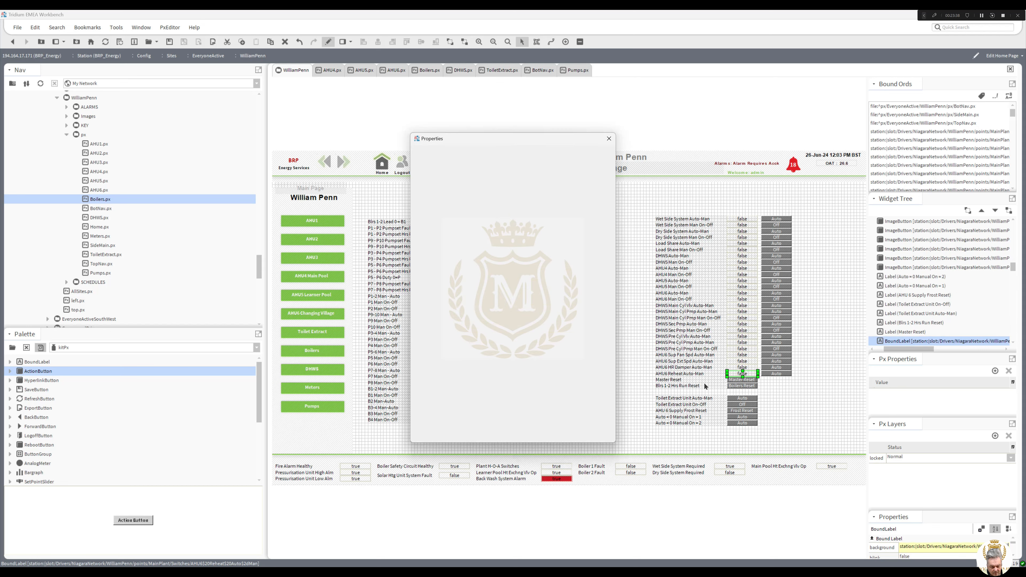
pyautogui.doubleClick(565, 369)
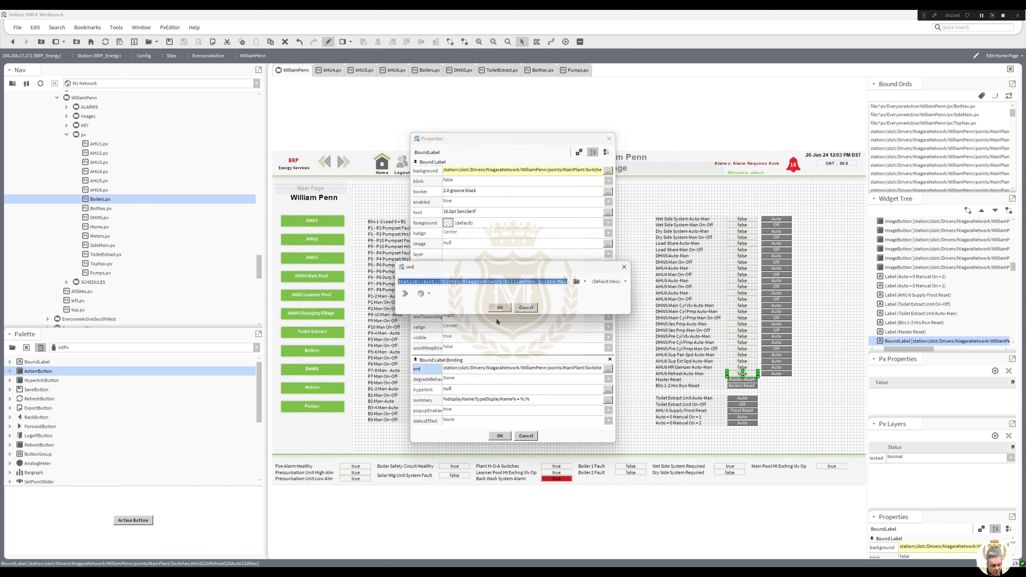
# Copy the AHU6 Reheat Auto-Man bound label's ord and set the row button's action binding ord to that path ending in Switches/AHU6$20Reheat$20Auto$2dMan/set.
pyautogui.click(500, 307)
pyautogui.click(500, 435)
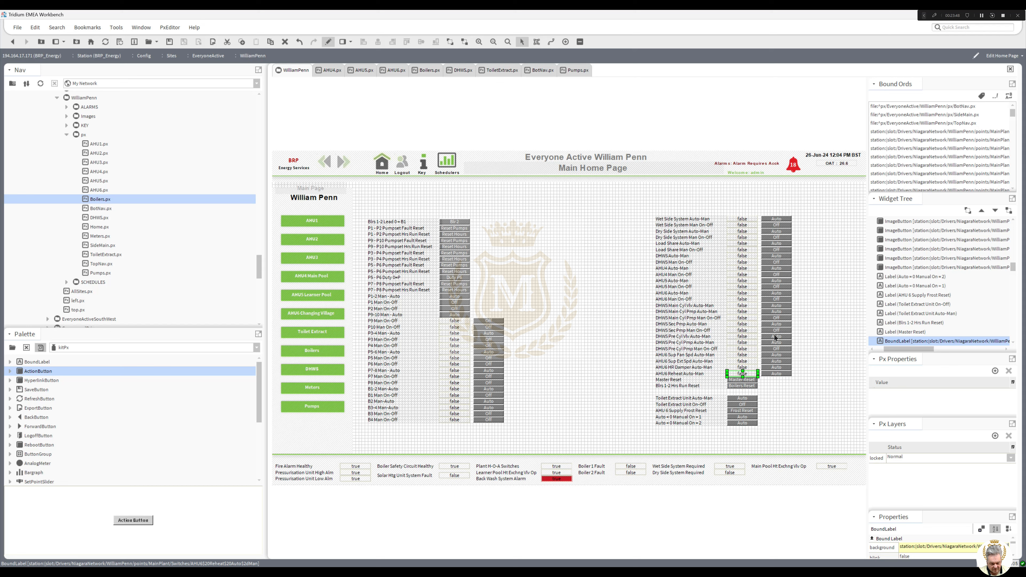
pyautogui.doubleClick(773, 374)
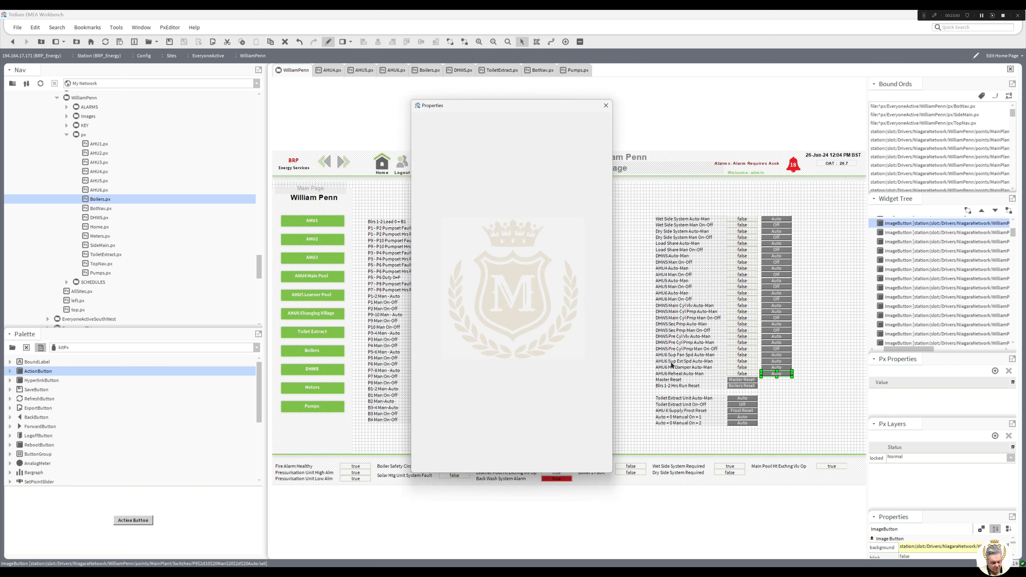
pyautogui.click(608, 364)
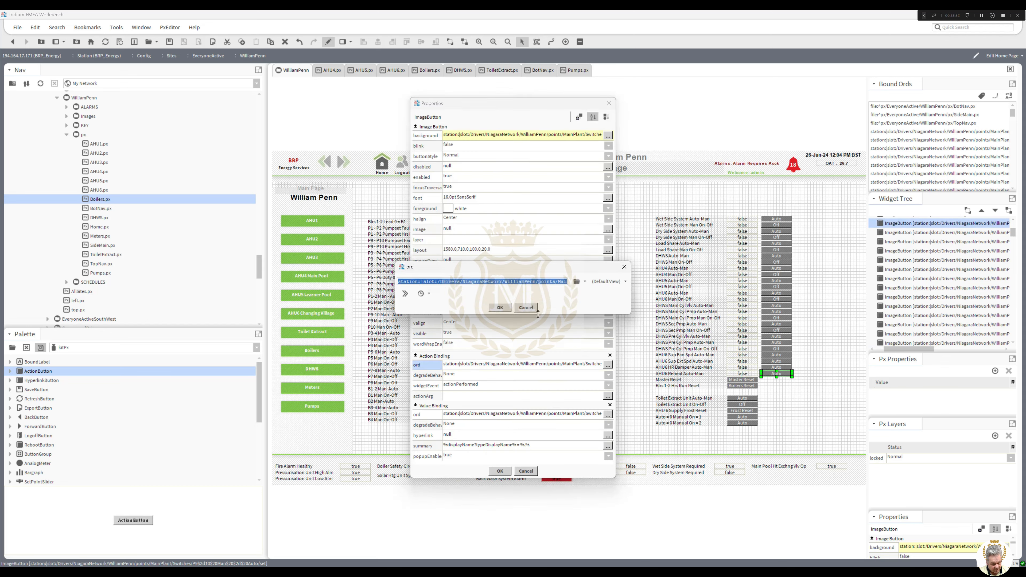
pyautogui.moveTo(540, 281); pyautogui.dragTo(568, 281)
pyautogui.click(531, 312)
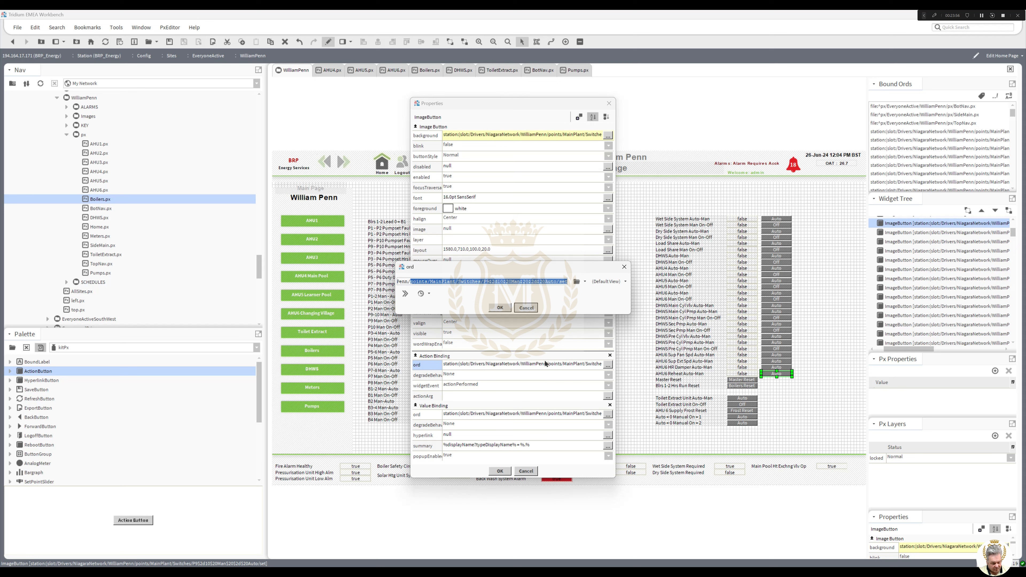
pyautogui.click(546, 366)
pyautogui.write('station:|slot:/Drivers/NiagaraNetwork/WilliamPenn/points/MainPlant/Switches/AHU6$20Reheat$20Auto$2dMan')
pyautogui.write('/set')
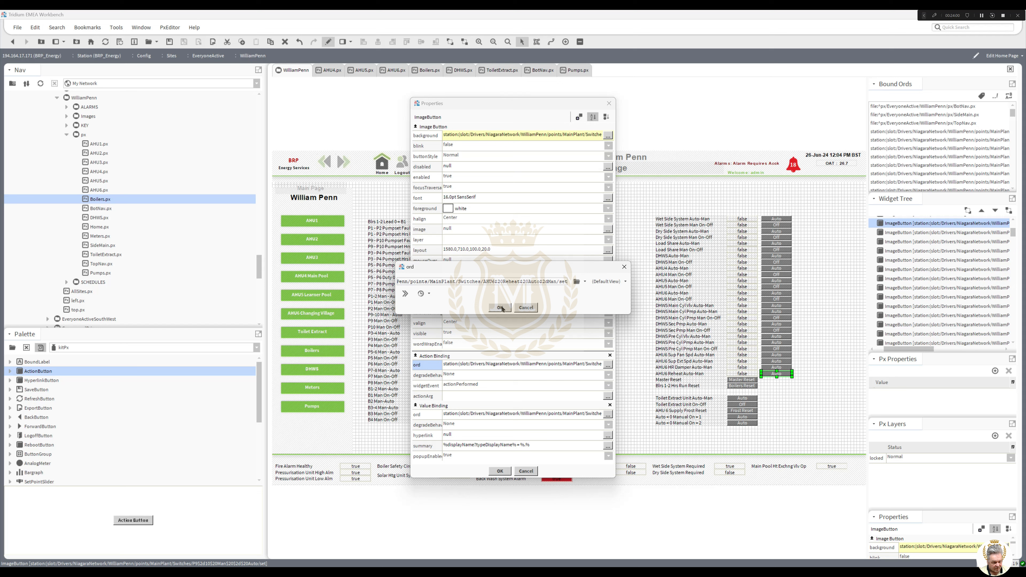
pyautogui.click(500, 308)
# Set the button's value binding ord to the path ending in Switches/AHU6$20Reheat$20Auto$2dMan, and delete the bound label in the AHU6 Reheat Auto-Man row.
pyautogui.click(527, 414)
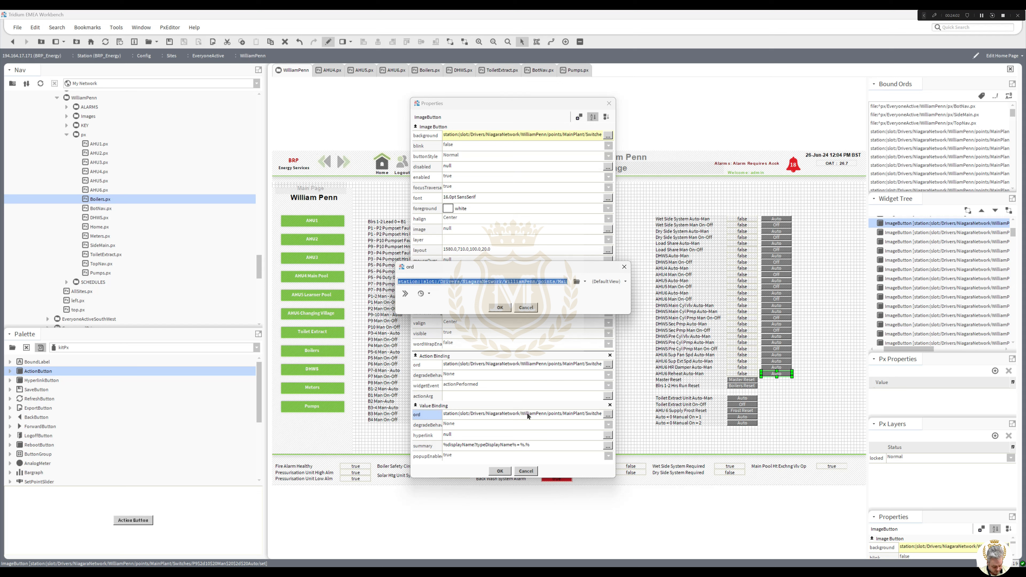
pyautogui.write('station:|slot:/Drivers/NiagaraNetwork/WilliamPenn/points/MainPlant/Switches/AHU6$20Reheat$20Auto$2dMan')
pyautogui.click(500, 308)
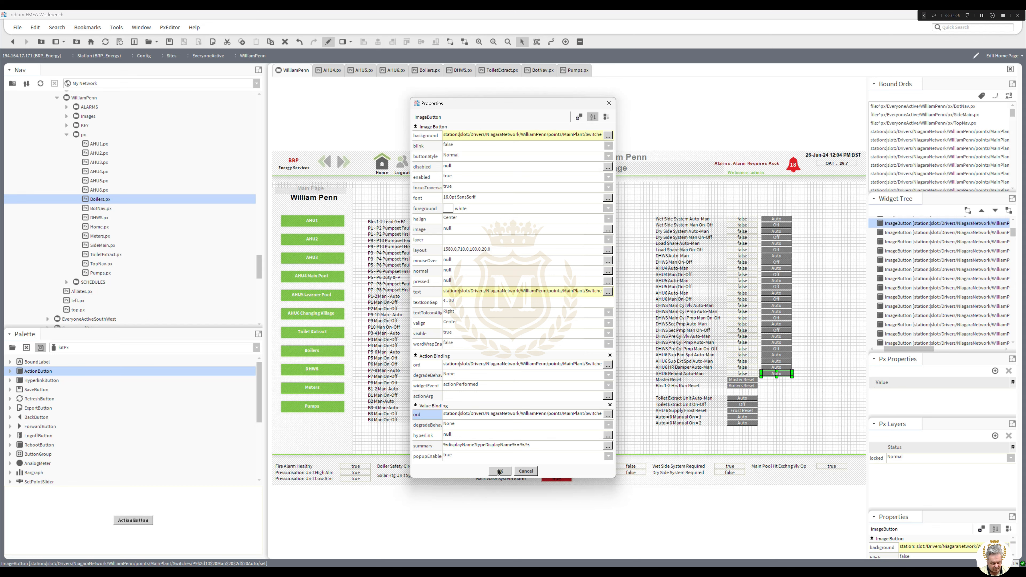
pyautogui.click(499, 471)
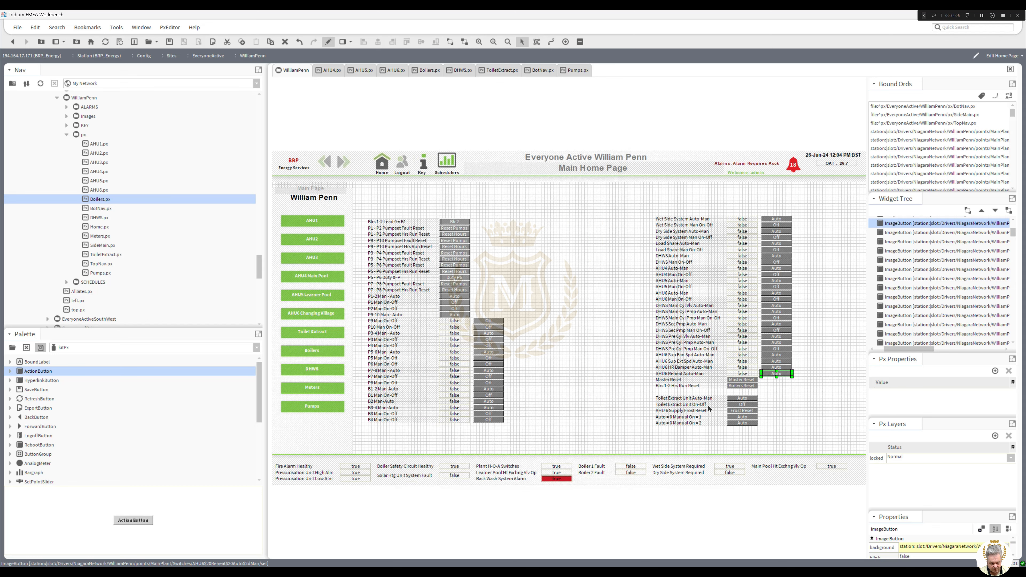
pyautogui.click(745, 376)
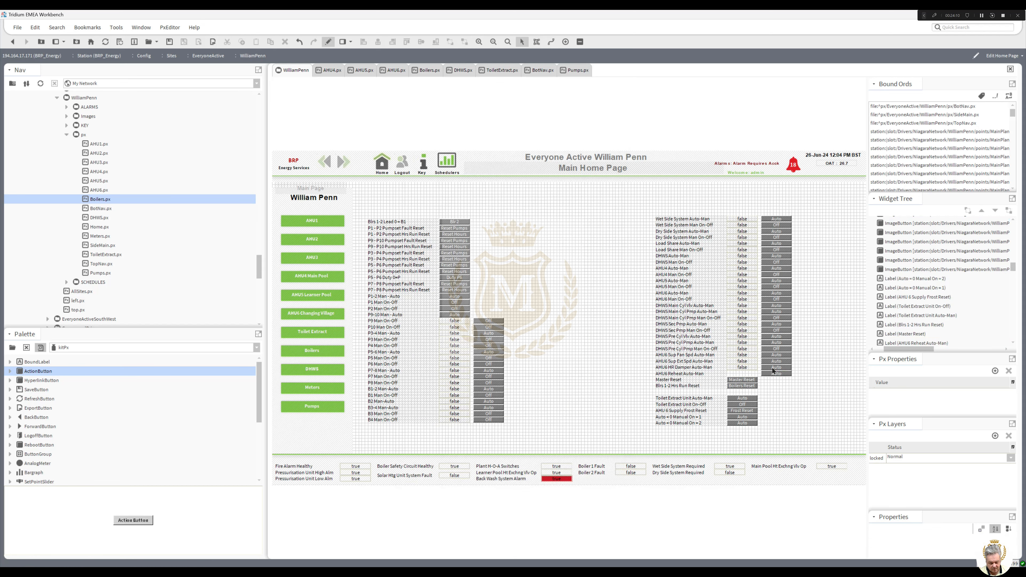
# Copy the AHU6 HR Damper Auto-Man bound label's ord and set the row button's action binding ord to that path ending in Switches/AHU6$20HR$20Damper$20Auto$2dMan/set.
pyautogui.doubleClick(742, 367)
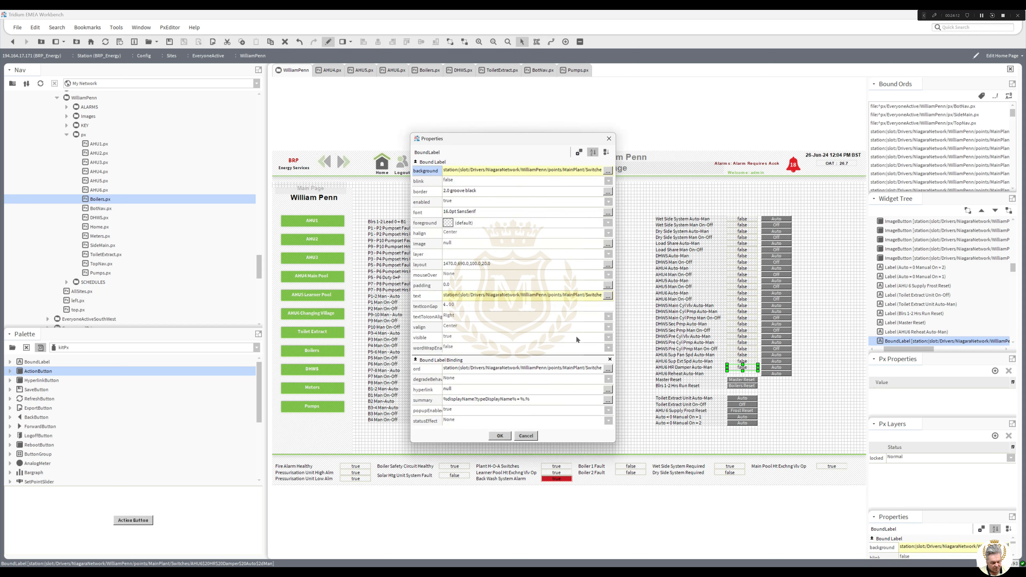
pyautogui.click(563, 370)
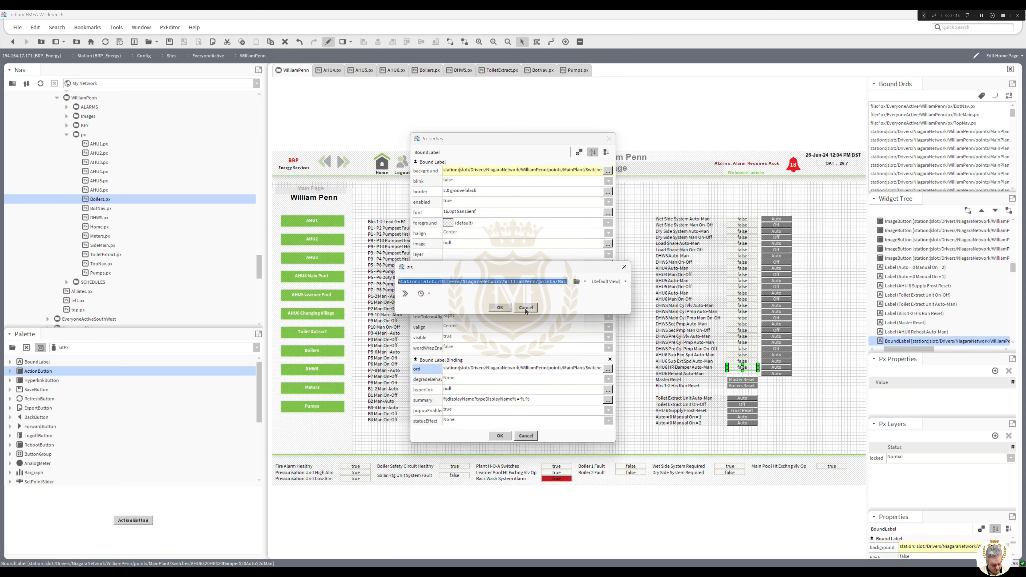
pyautogui.click(501, 307)
pyautogui.click(500, 436)
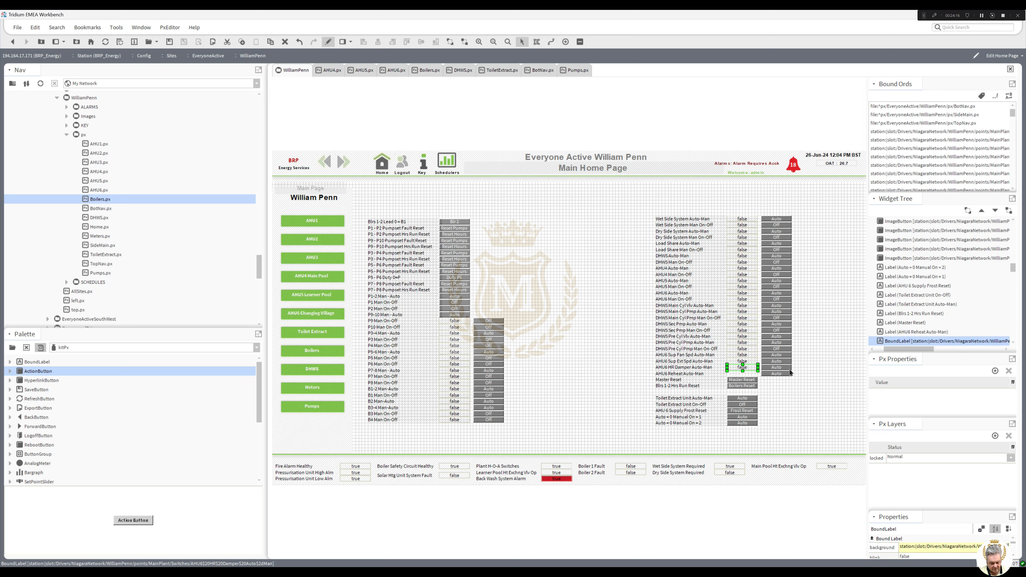
pyautogui.doubleClick(776, 368)
pyautogui.click(577, 368)
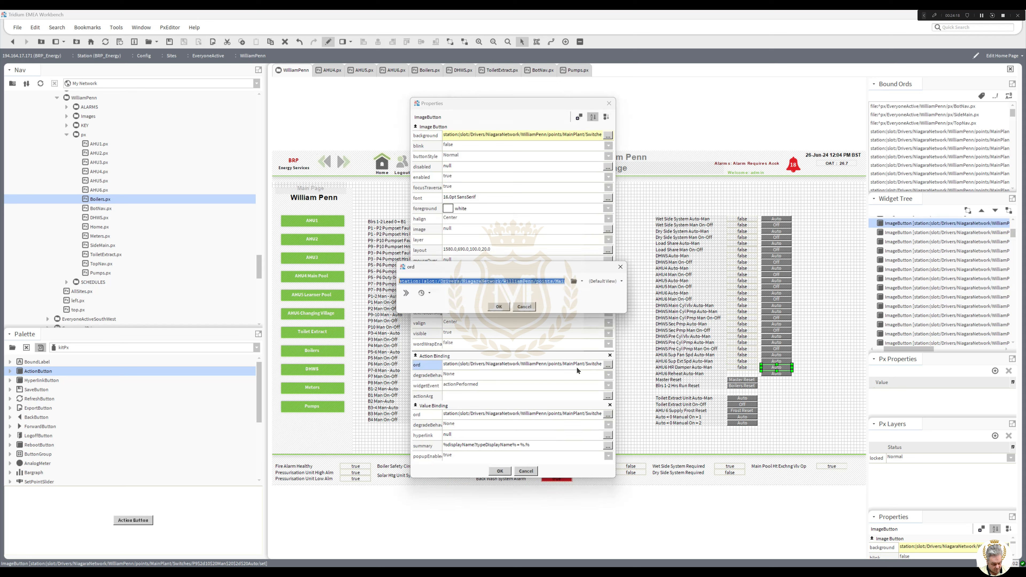
pyautogui.write('station:|slot:/Drivers/NiagaraNetwork/WilliamPenn/points/MainPlant/Switches/AHU6$20HR$20Damper$20Auto$2dMan')
pyautogui.write('/set')
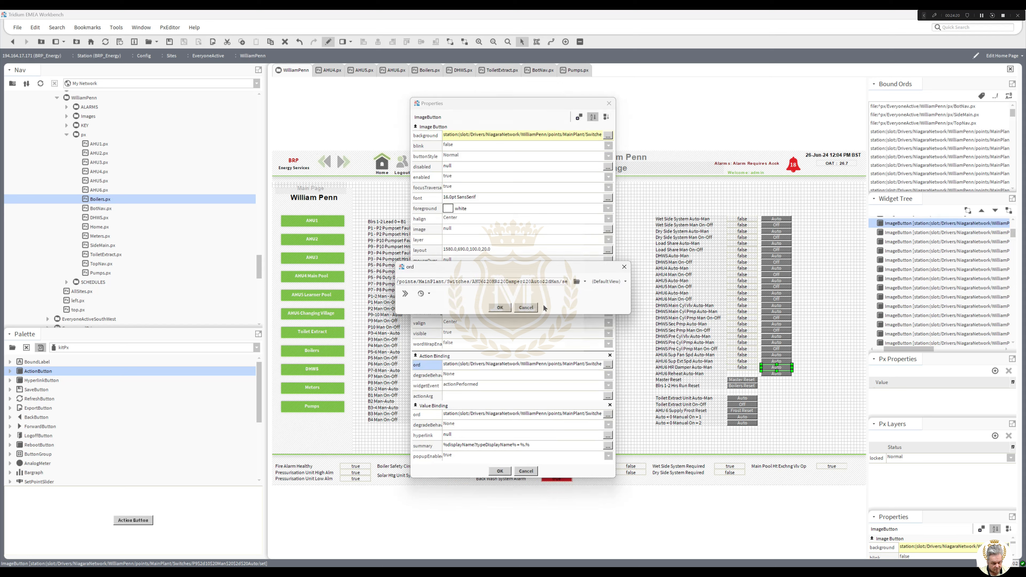
pyautogui.click(501, 308)
# Set the button's value binding ord to the AHU6 HR Damper Auto-Man point and delete that row's bound label.
pyautogui.click(525, 414)
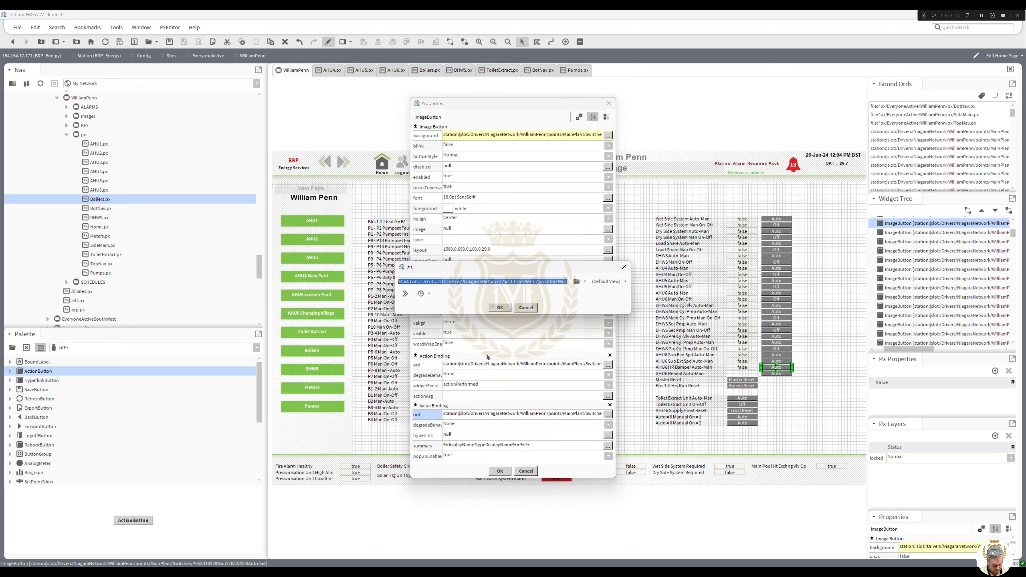
pyautogui.click(501, 307)
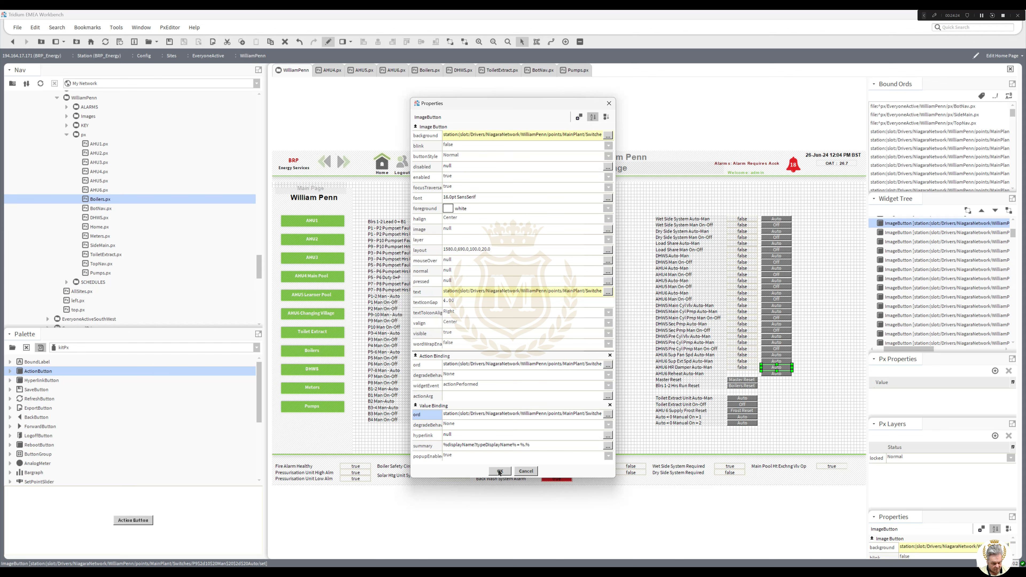
pyautogui.click(500, 470)
pyautogui.click(752, 376)
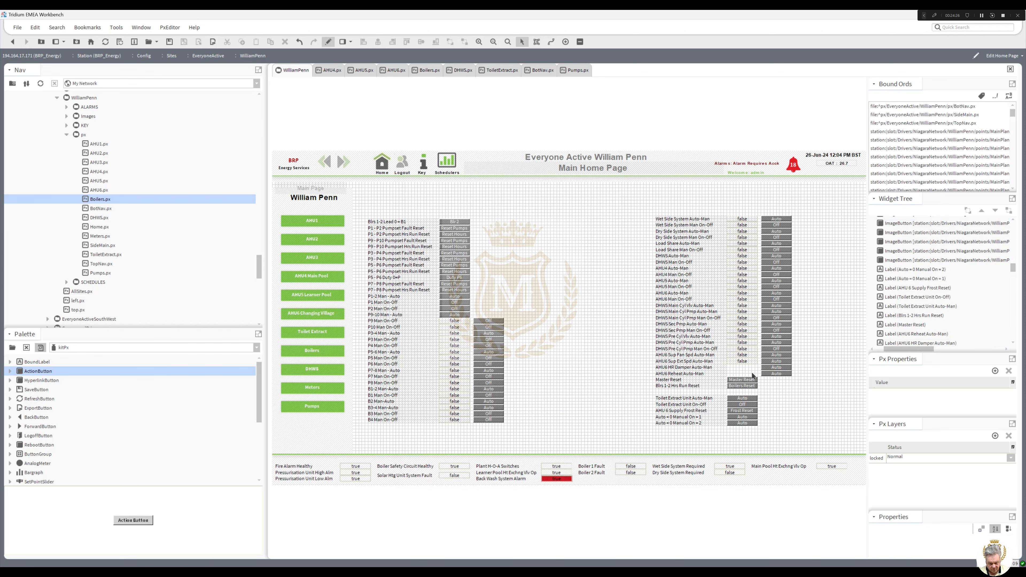
# Copy the AHU6 Sup Ext Spd Auto-Man bound label's ord and set the row button's action binding ord to that path ending in Switches/AHU6$20Sup$20Ext$20Spd$20Auto$2dMan/set.
pyautogui.doubleClick(743, 361)
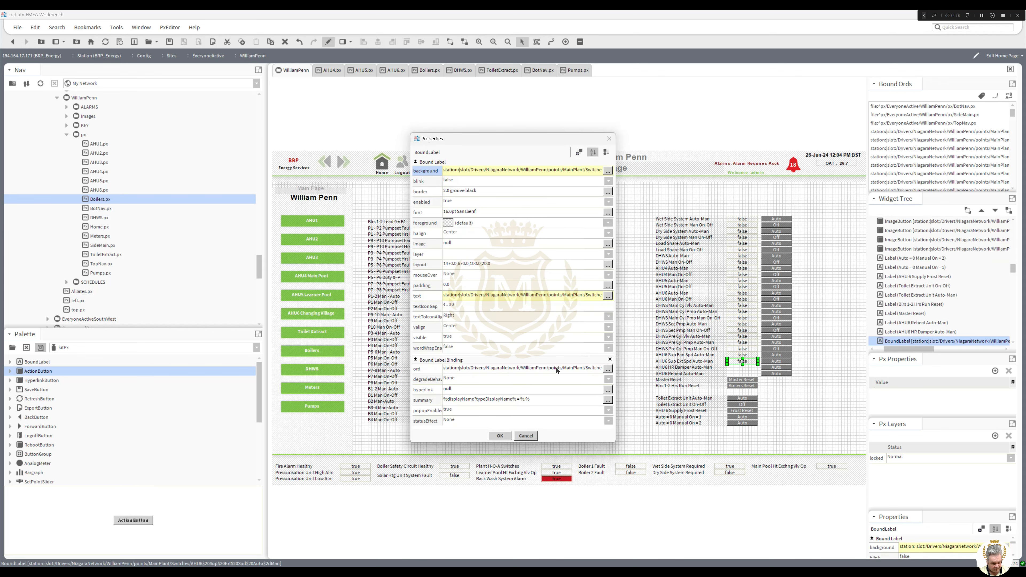
pyautogui.click(608, 369)
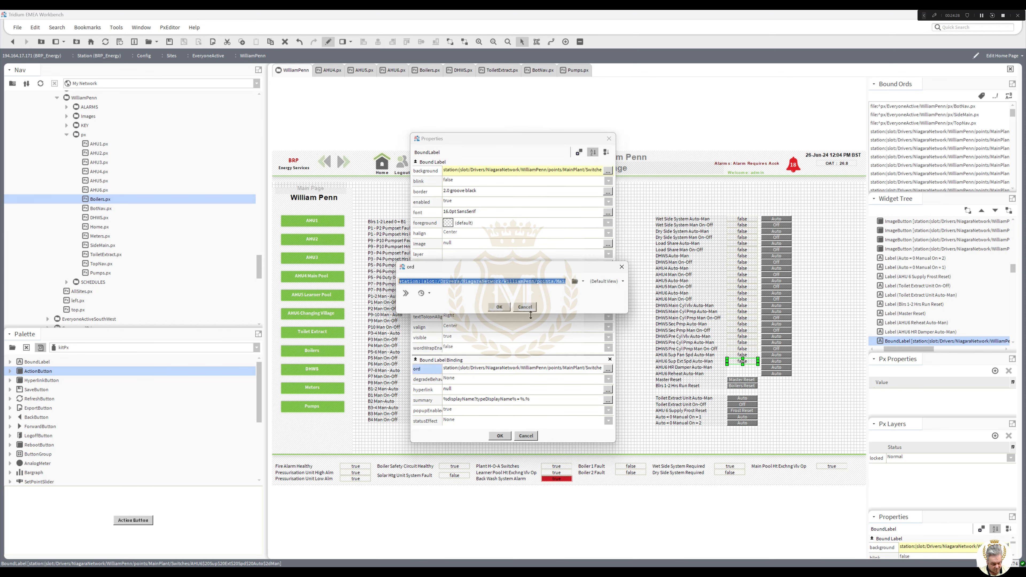
pyautogui.press('Return')
pyautogui.click(499, 436)
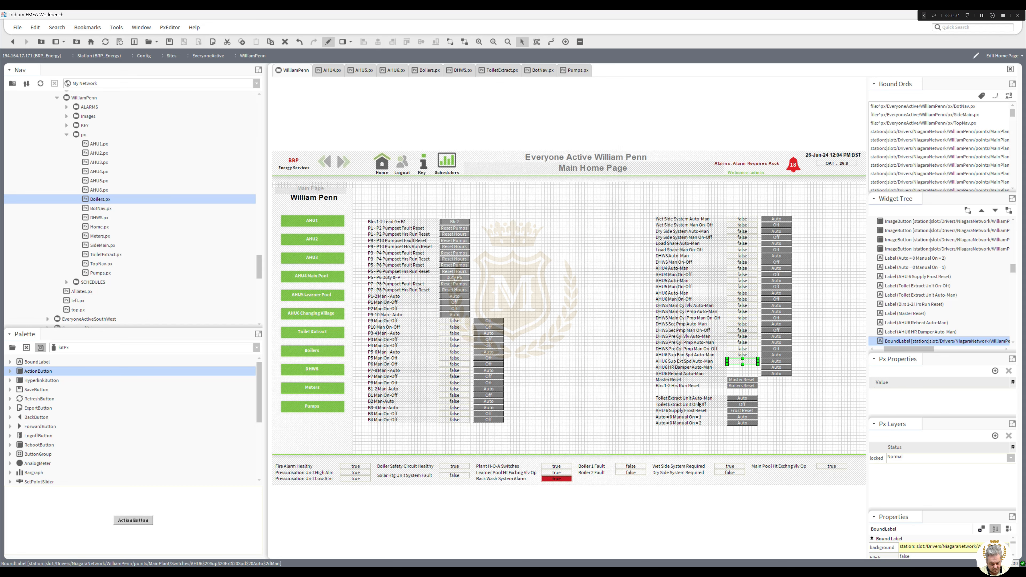
pyautogui.doubleClick(774, 362)
pyautogui.click(608, 364)
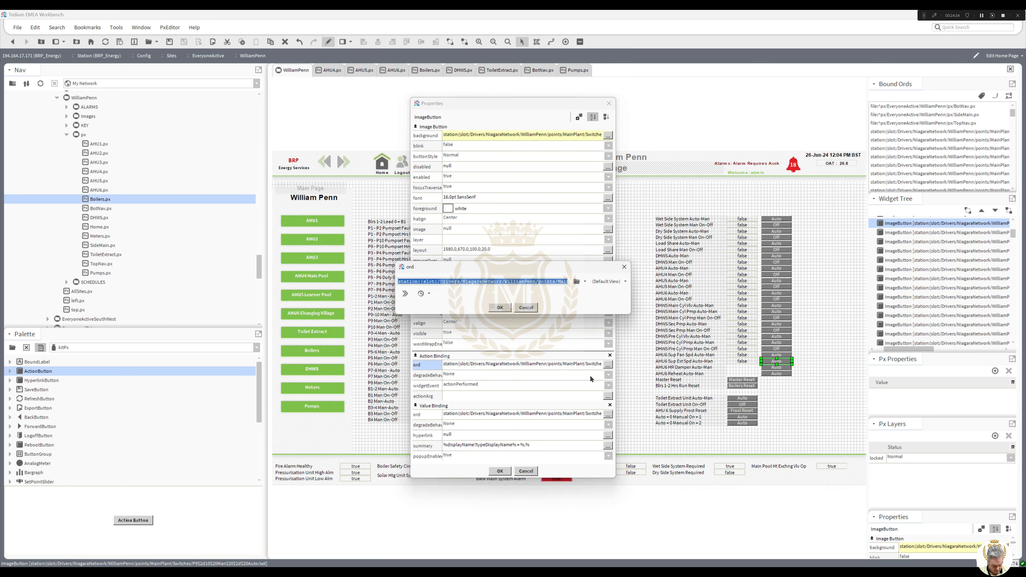
pyautogui.write('station:|slot:/Drivers/NiagaraNetwork/WilliamPenn/points/MainPlant/Switches/AHU6$20Sup$20Ext$20Spd$20Auto$2dMan')
pyautogui.write('/set')
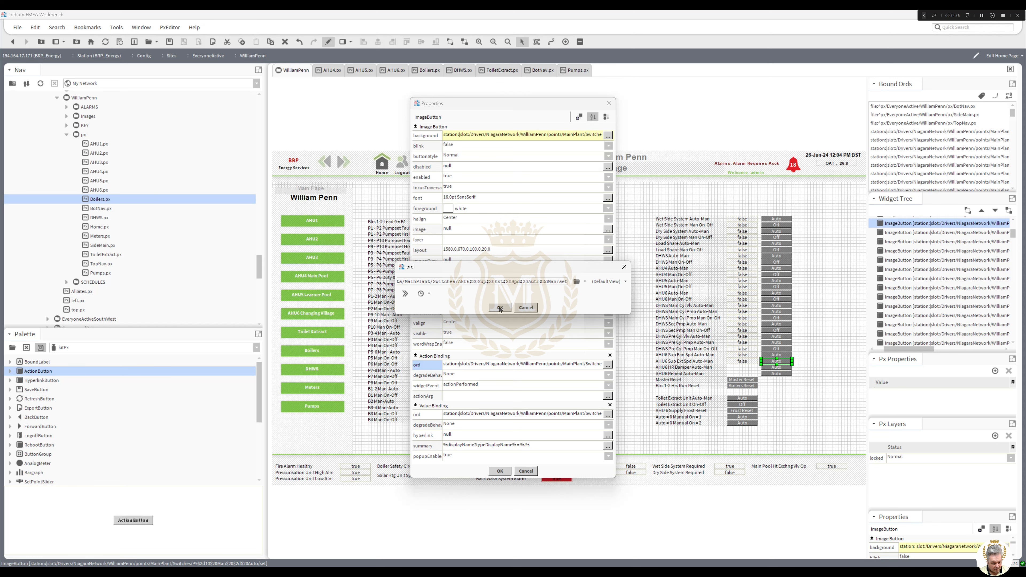
pyautogui.click(500, 308)
# Set the button's value binding ord to the path ending in Switches/AHU6$20Sup$20Ext$20Spd$20Auto$2dMan, and delete the AHU6 Sup Ext Spd Auto-Man row's bound label.
pyautogui.doubleClick(542, 414)
pyautogui.write('station:|slot:/Drivers/NiagaraNetwork/WilliamPenn/points/MainPlant/Switches/AHU6$20Sup$20Ext$20Spd$20Auto$2dMan')
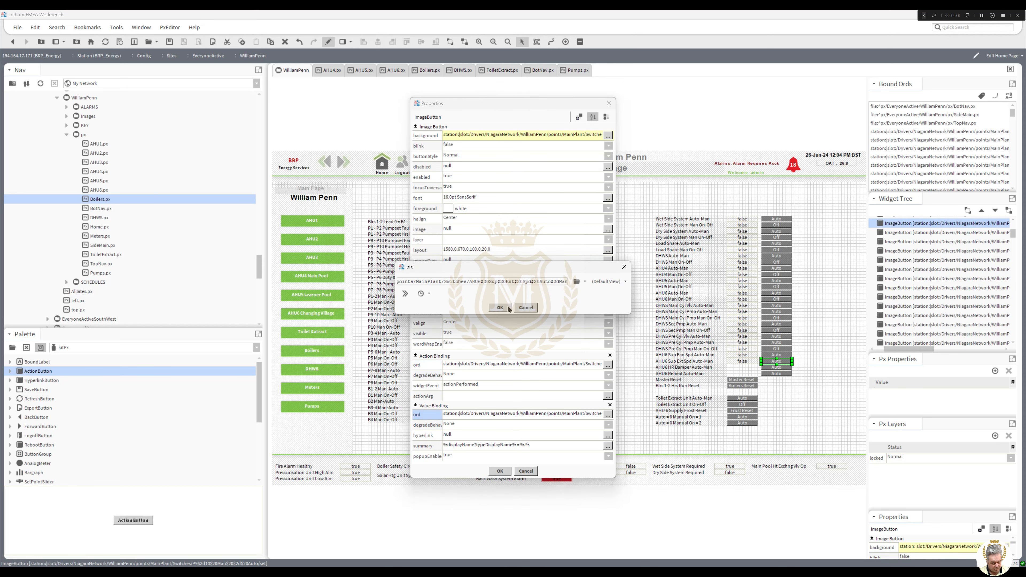
pyautogui.click(509, 308)
pyautogui.click(500, 471)
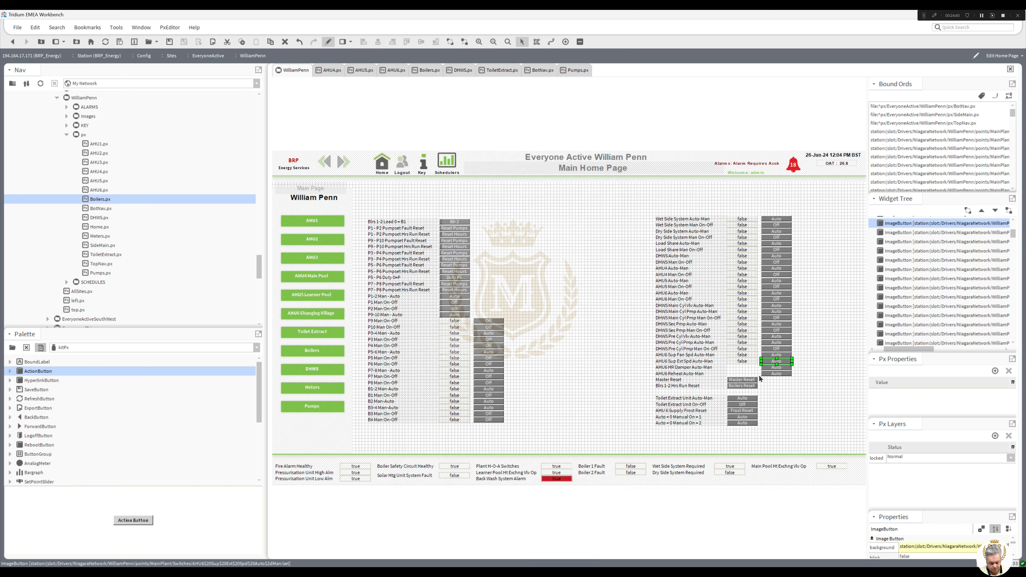
pyautogui.click(746, 358)
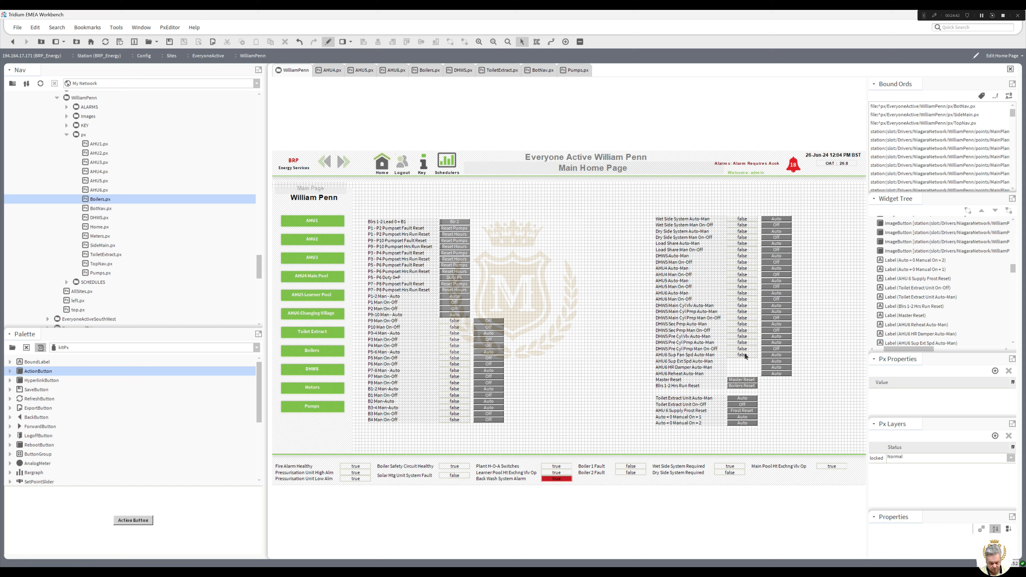
# Copy the AHU6 Sup Fan Spd Auto-Man bound label's ord and set the row button's action binding ord to that path ending in Switches/AHU6$20Sup$20Fan$20Spd$20Auto$2dMan/set.
pyautogui.doubleClick(746, 356)
pyautogui.click(580, 369)
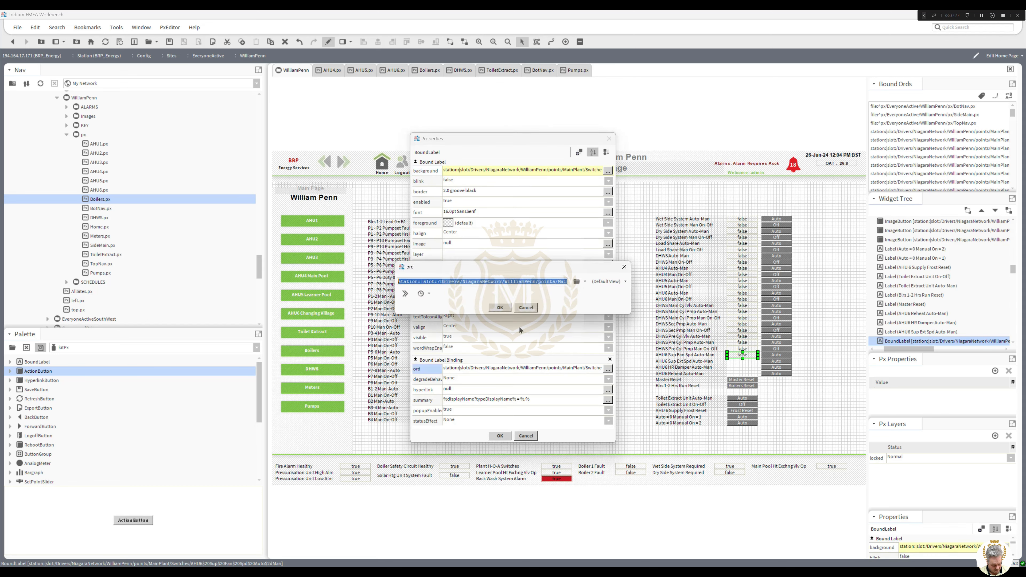
pyautogui.click(508, 309)
pyautogui.click(501, 436)
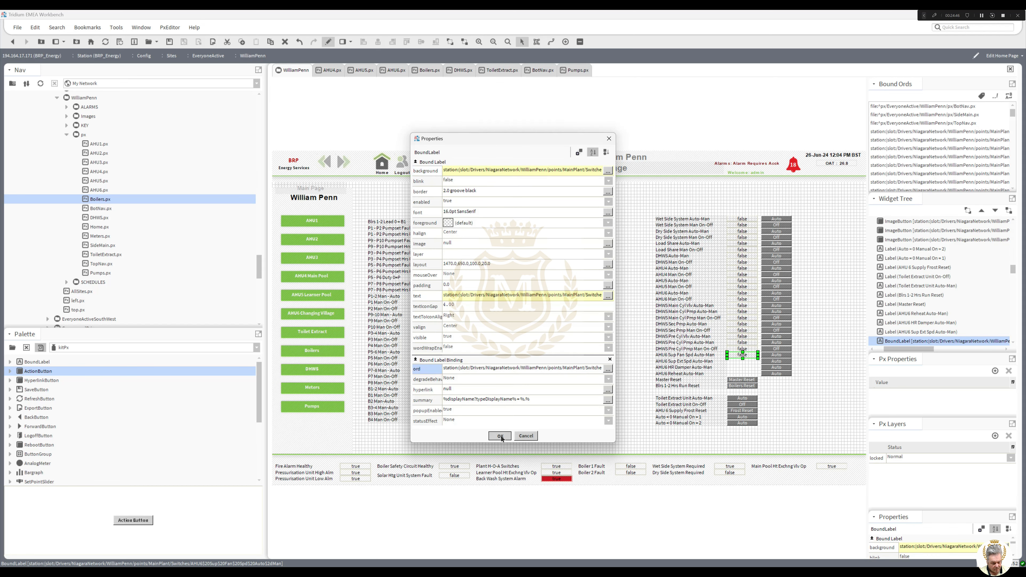
pyautogui.doubleClick(775, 356)
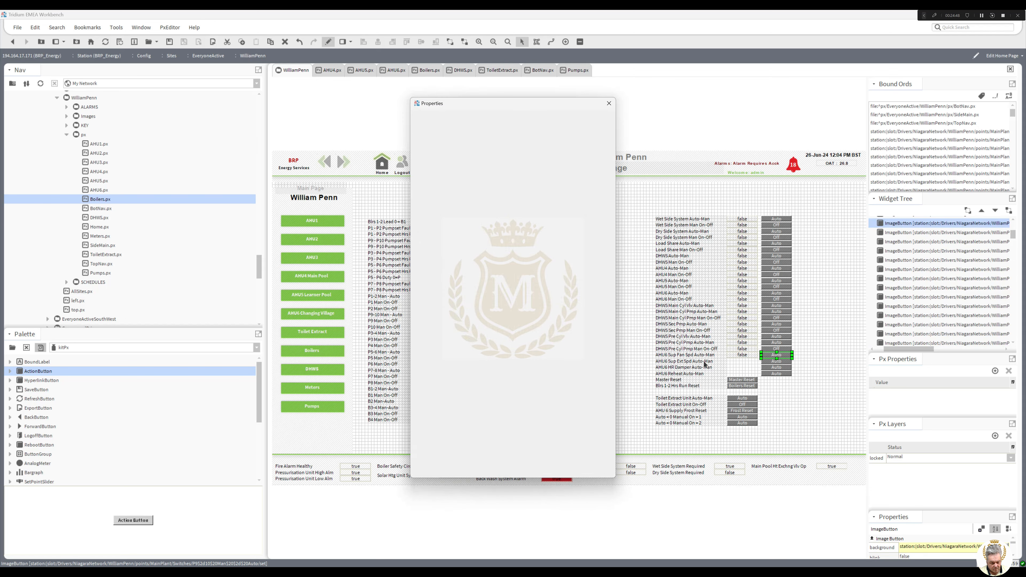
pyautogui.click(598, 365)
pyautogui.write('station:|slot:/Drivers/NiagaraNetwork/WilliamPenn/points/MainPlant/Switches/AHU6$20Sup$20Fan$20Spd$20Auto$2dMan')
pyautogui.write('/set')
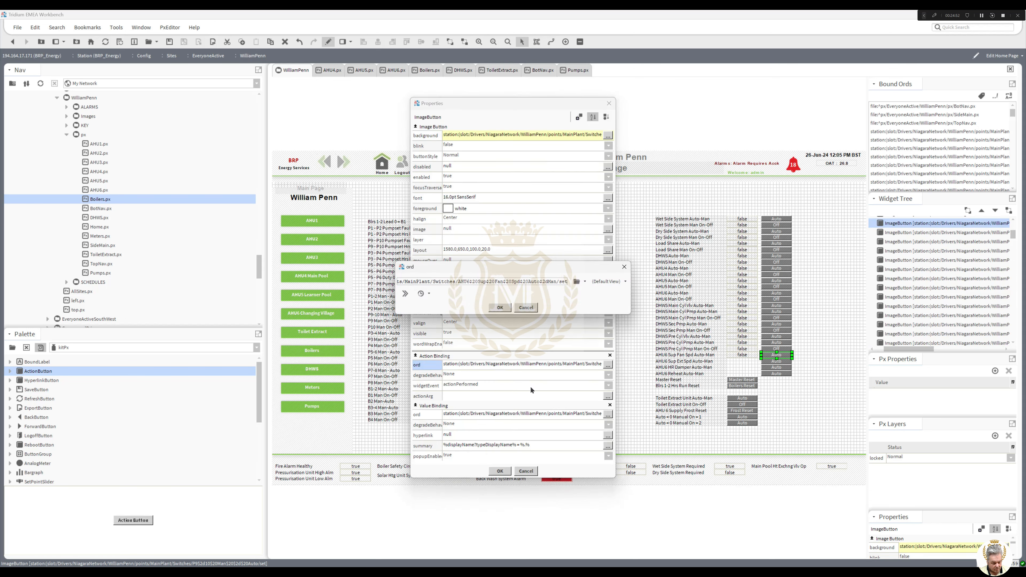
pyautogui.press('Return')
# Set the button's value binding ord to the path ending in Switches/AHU6$20Sup$20Fan$20Spd$20Auto$2dMan, and delete the AHU6 Sup Fan Spd Auto-Man row's bound label.
pyautogui.click(541, 414)
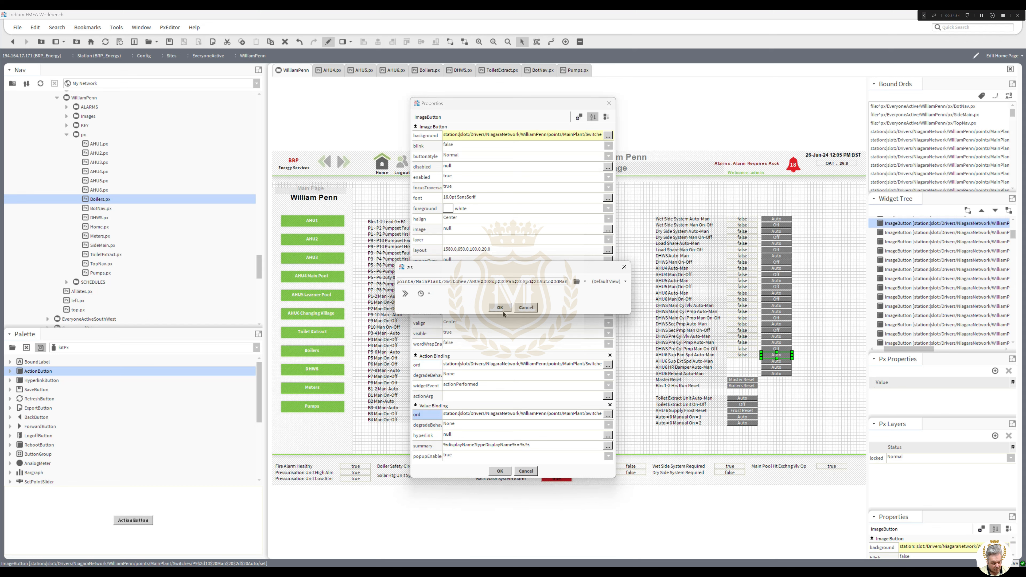
pyautogui.click(502, 309)
pyautogui.click(499, 471)
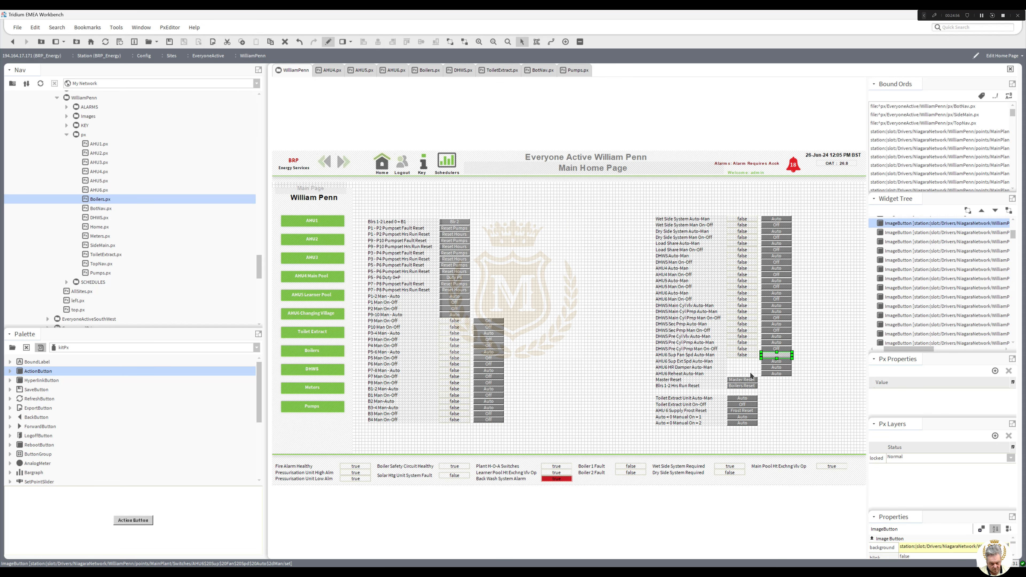
pyautogui.click(749, 356)
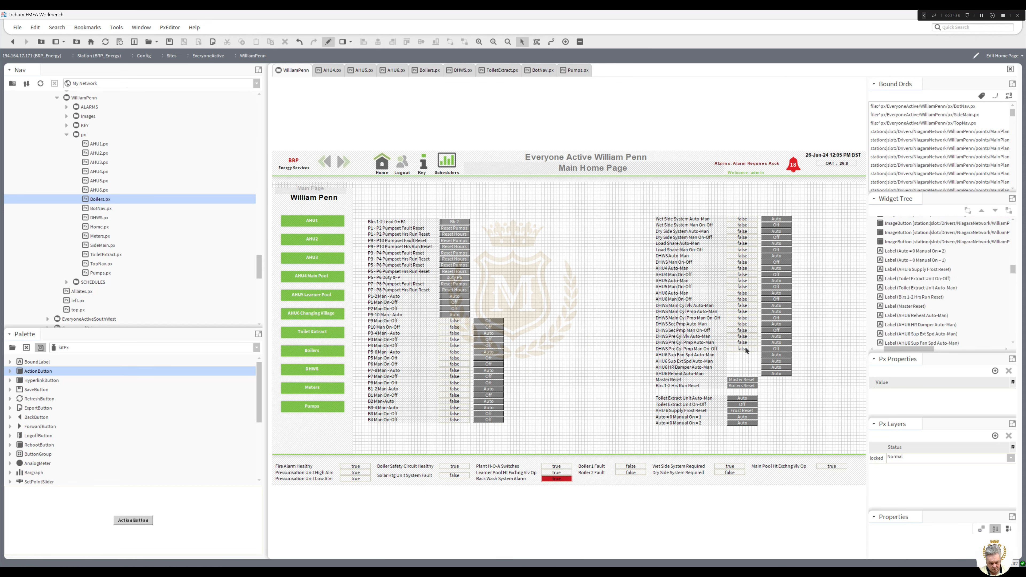
# Copy the DHWS Pre Cyl Pmp Man On-Off bound label's ord and set the row button's action binding ord to that path ending in Switches/DHWS$20Pre$20Cyl$20Pmp$20Man$20On$2dOff/set.
pyautogui.doubleClick(744, 347)
pyautogui.click(569, 368)
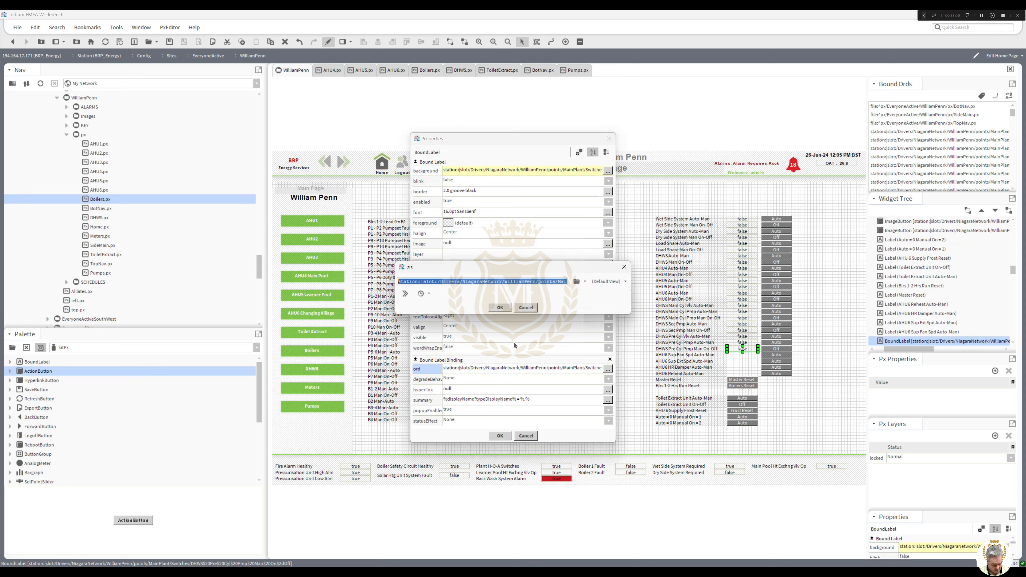
pyautogui.click(500, 308)
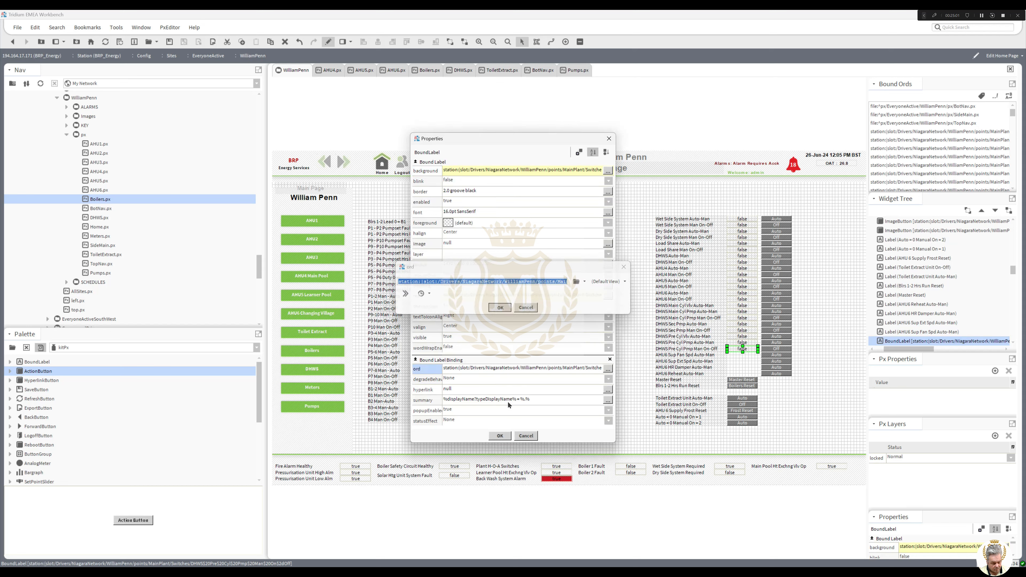
pyautogui.click(500, 436)
pyautogui.doubleClick(775, 349)
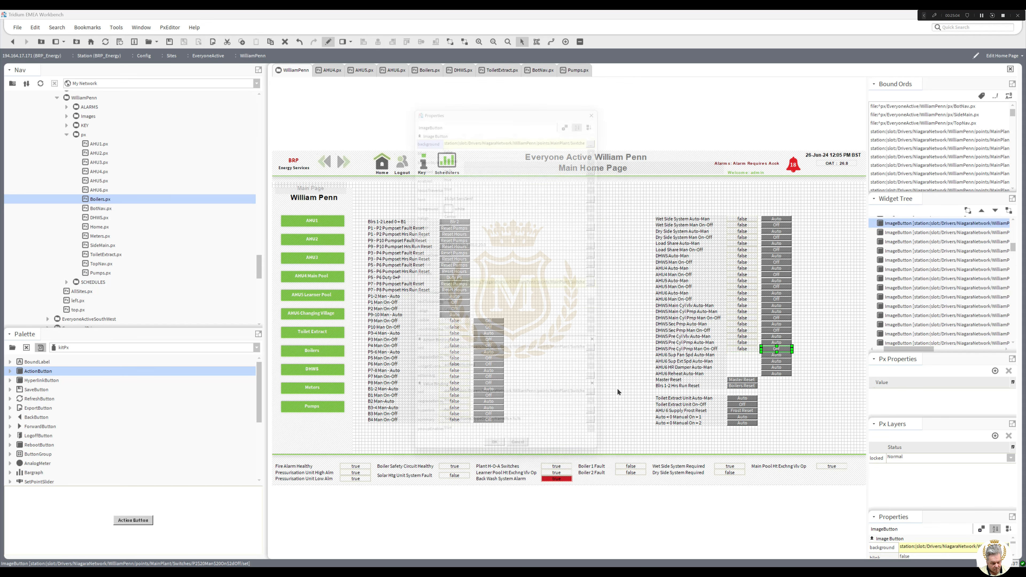
pyautogui.click(607, 365)
pyautogui.press('End')
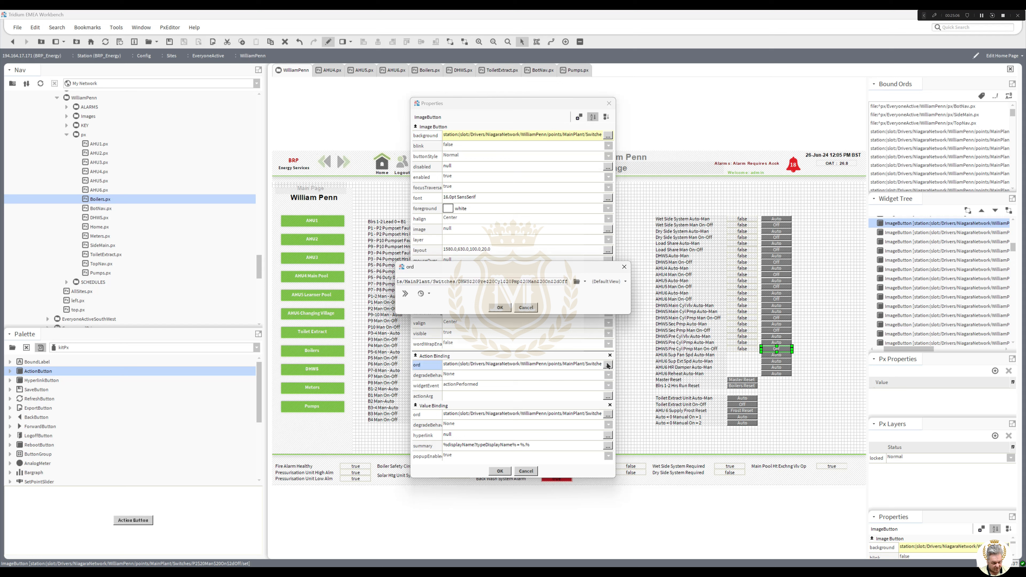
pyautogui.write('/set')
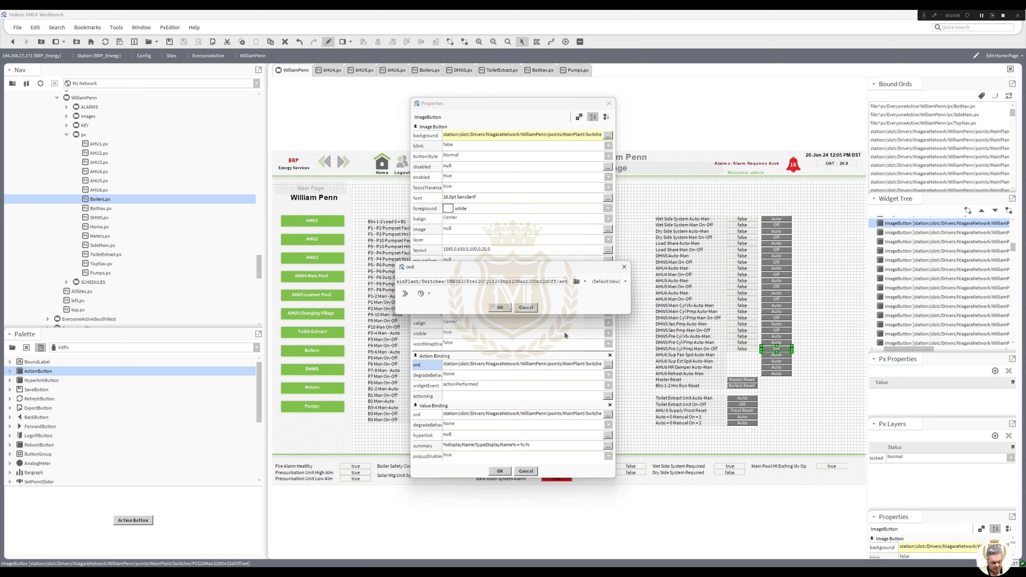
pyautogui.click(500, 308)
# Set the button's value binding ord to the path ending in Switches/DHWS$20Pre$20Cyl$20Pmp$20Man$20On$2dOff, and delete the DHWS Pre Cyl Pmp Man On-Off row's bound label.
pyautogui.click(607, 414)
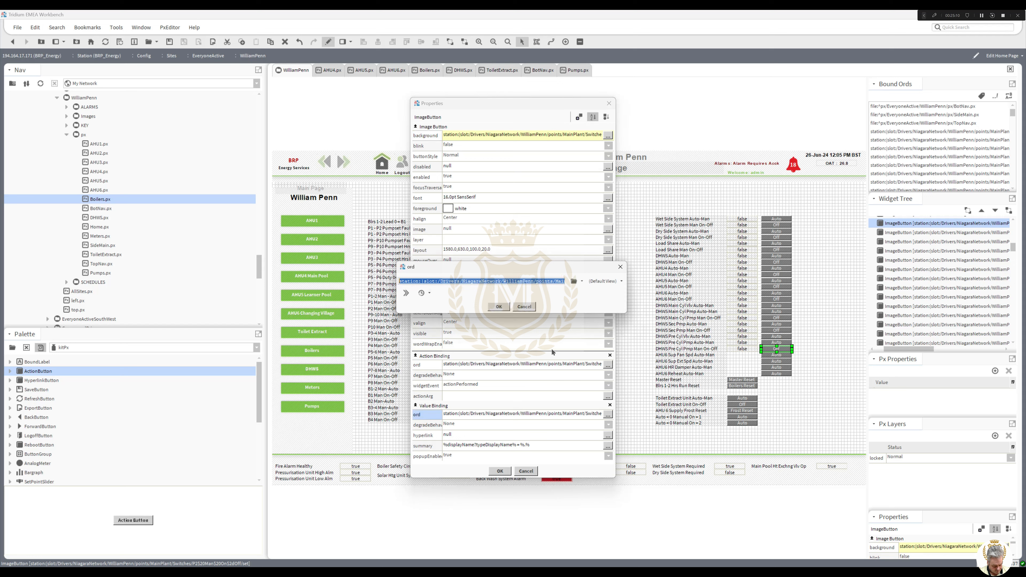
pyautogui.press('End')
pyautogui.click(500, 307)
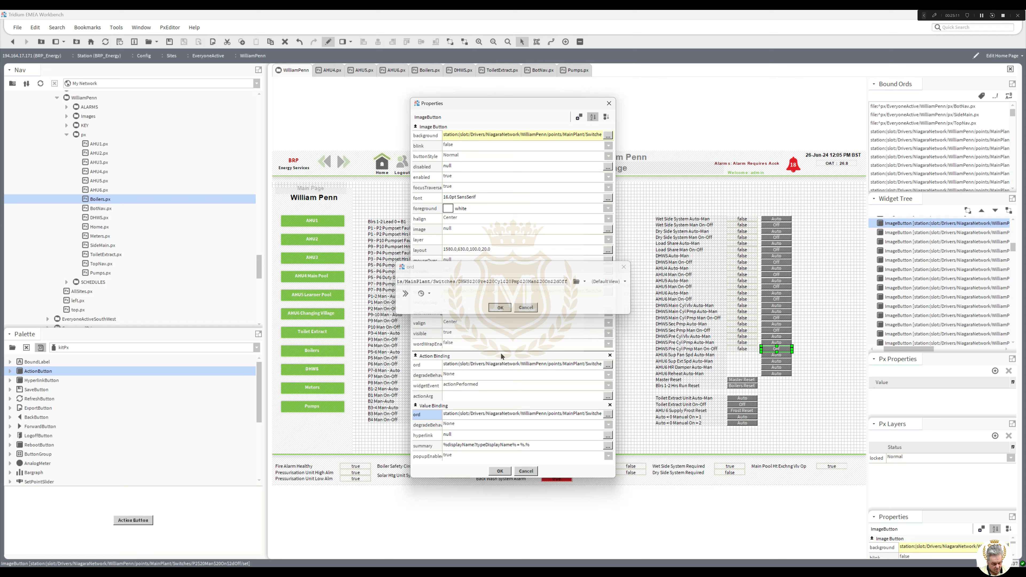
pyautogui.click(499, 471)
# Copy the DHWS Pre Cyl Pmp Auto-Man bound label's ord and set the row button's action binding ord to that path ending in Switches/DHWS$20Pre$20Cyl$20Pmp$20Auto$2dMan/set.
pyautogui.doubleClick(743, 343)
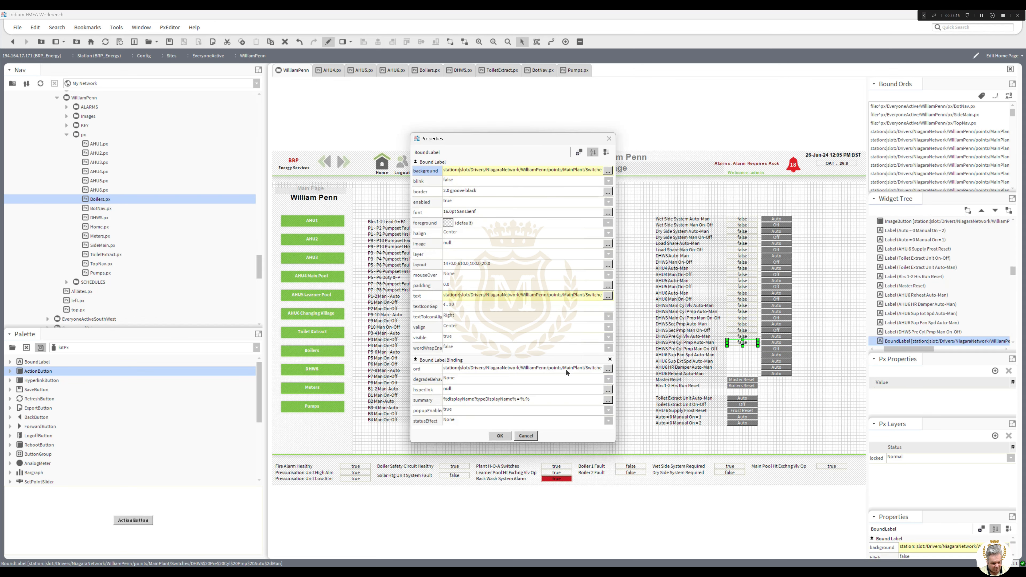
pyautogui.click(564, 369)
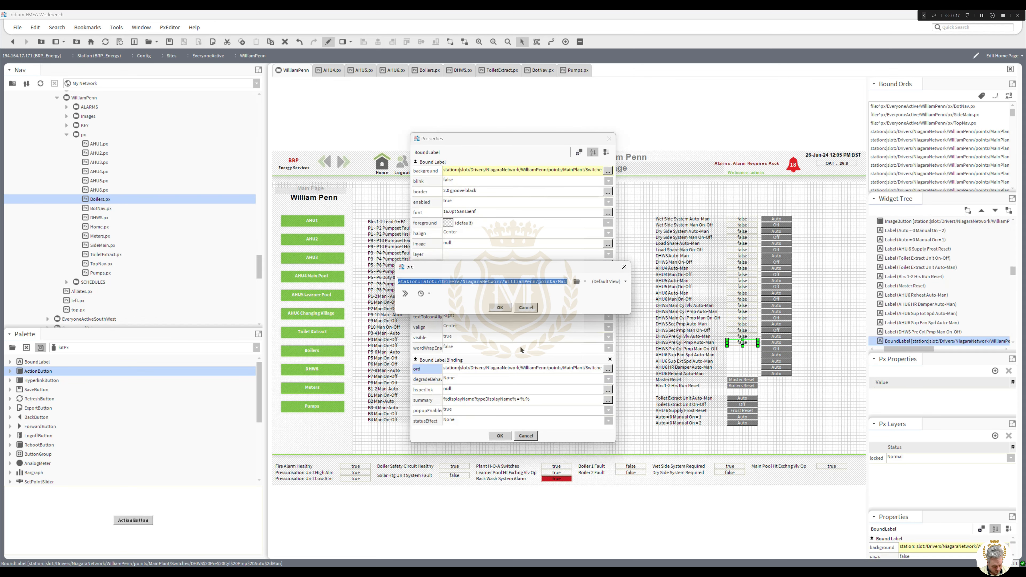
pyautogui.click(501, 308)
pyautogui.click(501, 436)
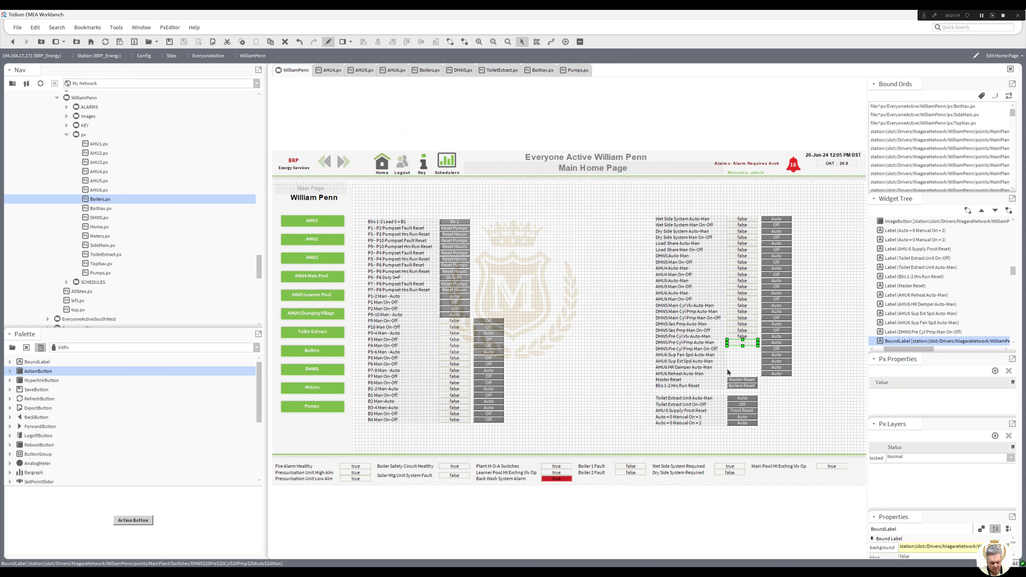
pyautogui.doubleClick(776, 342)
pyautogui.click(565, 366)
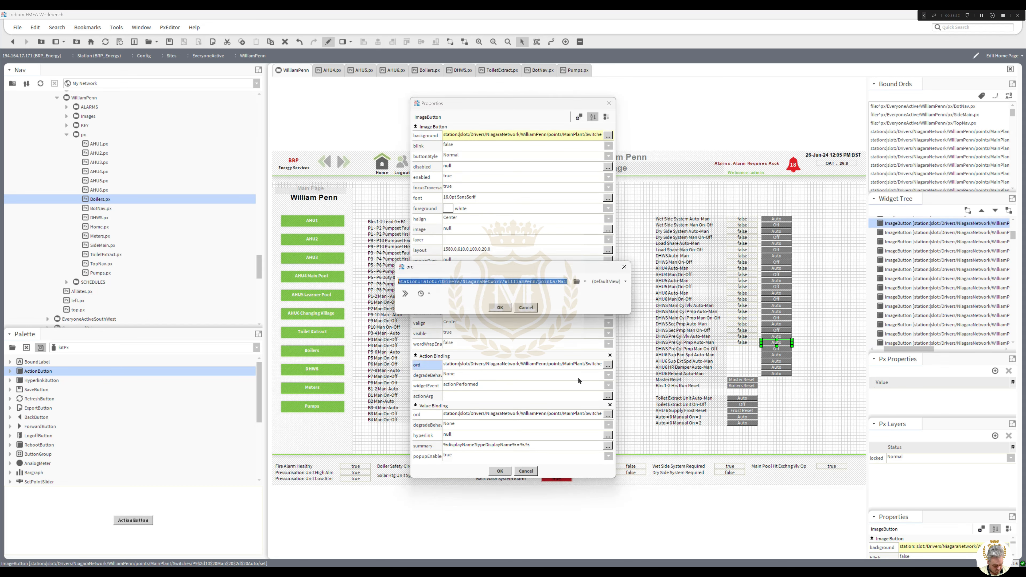
pyautogui.write('station:|slot:/Drivers/NiagaraNetwork/WilliamPenn/points/MainPlant/Switches/DHWS$20Pre$20Cyl$20Pmp$20Auto$2dMan')
pyautogui.write('/set')
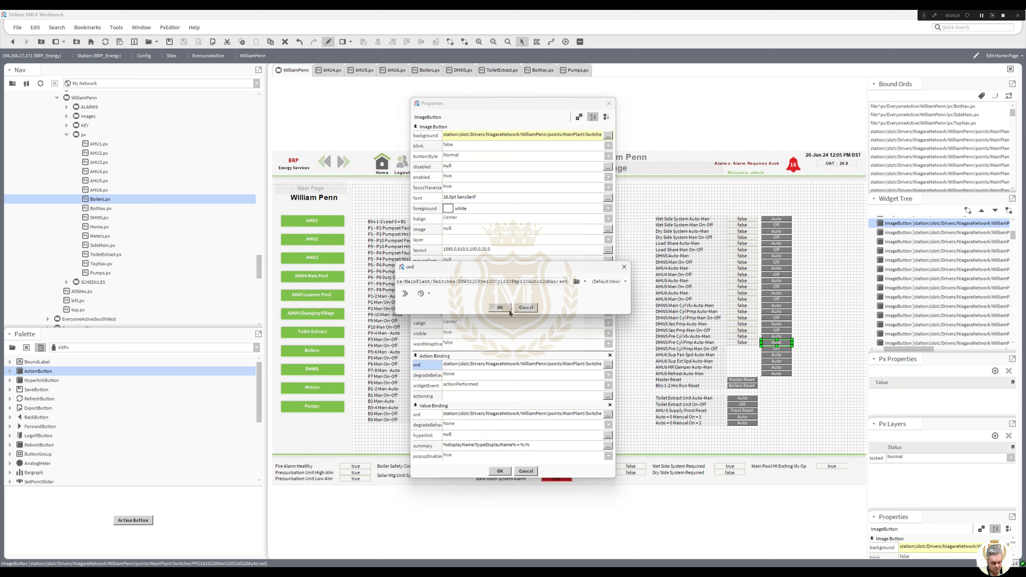
pyautogui.click(507, 309)
# Set the button's value binding ord to the path ending in Switches/DHWS$20Pre$20Cyl$20Pmp$20Auto$2dMan, and delete the DHWS Pre Cyl Pmp Auto-Man row's bound label.
pyautogui.click(552, 416)
pyautogui.press('End')
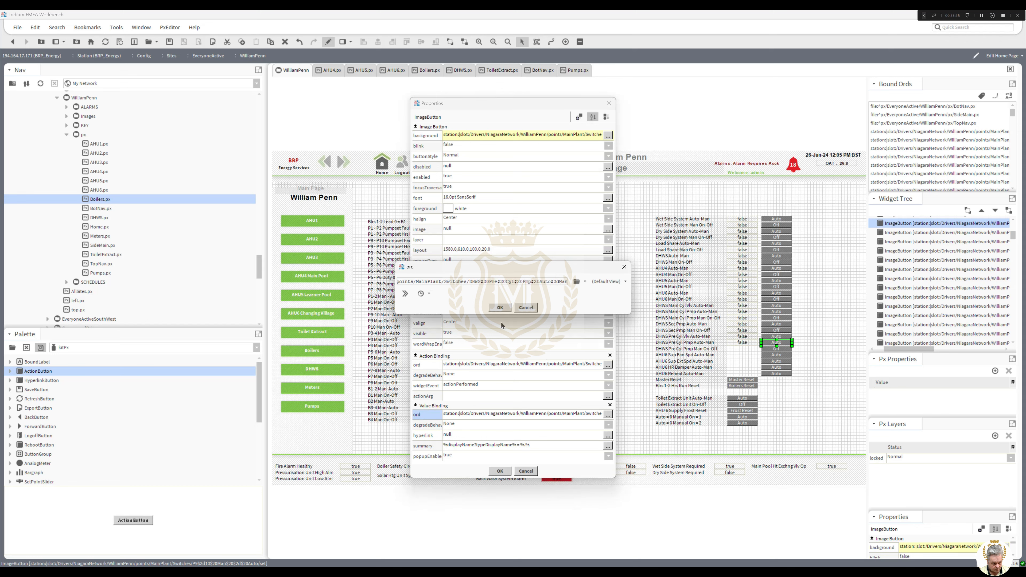
pyautogui.click(500, 308)
pyautogui.click(500, 471)
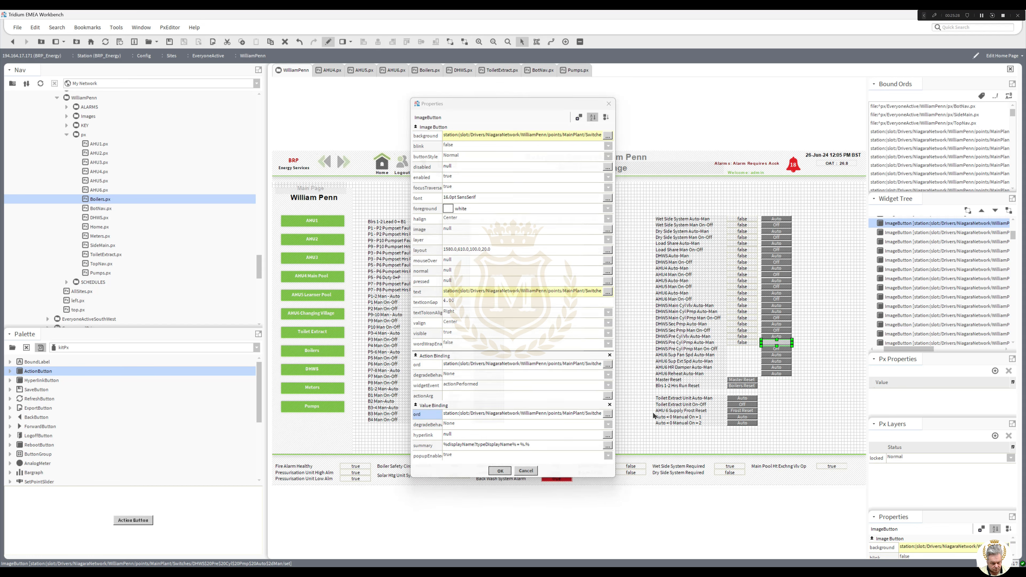
pyautogui.click(743, 343)
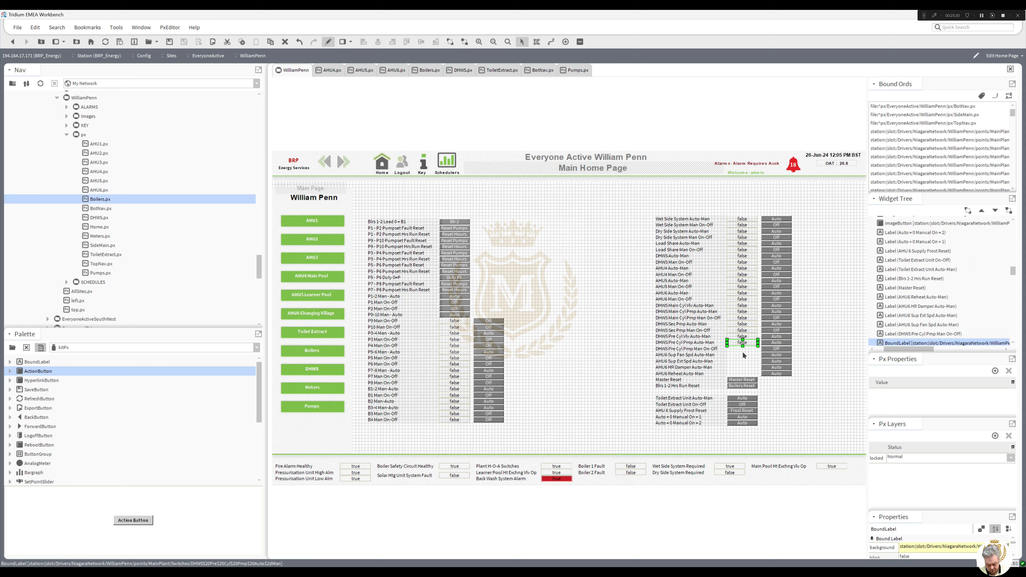
pyautogui.press('Delete')
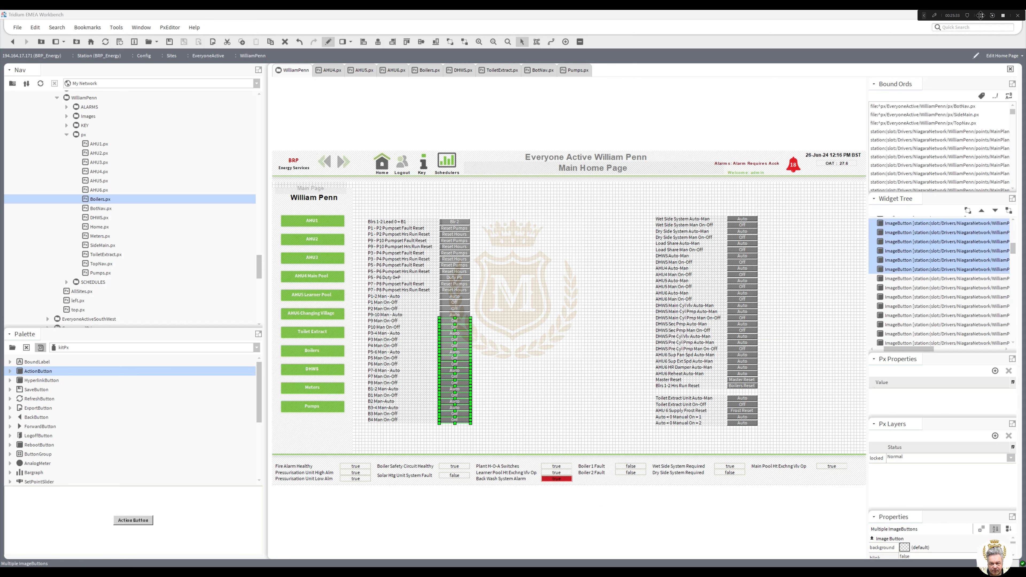
# Deselect the realigned buttons, preview the home page in view mode, and return to edit mode.
pyautogui.click(503, 338)
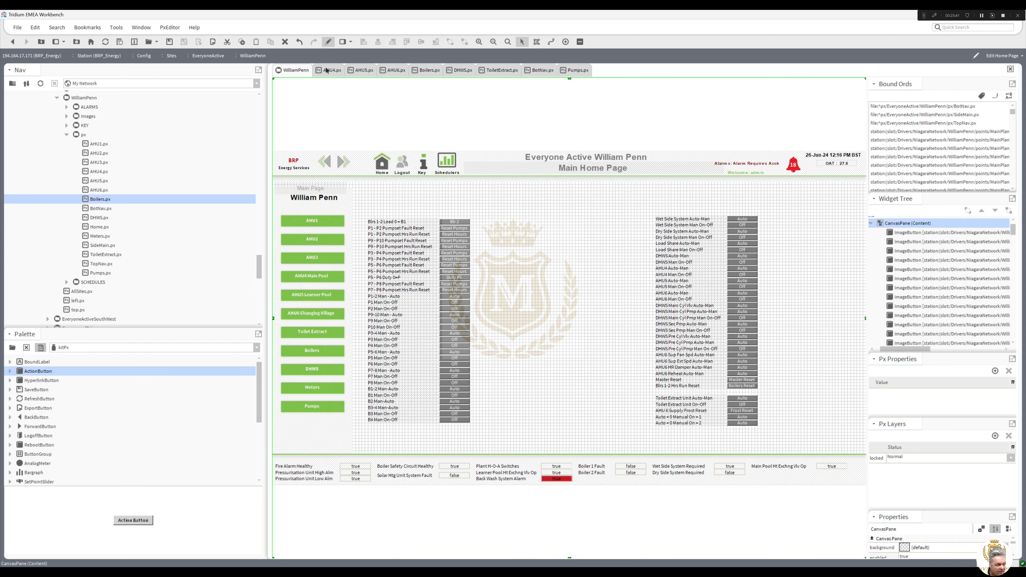
pyautogui.click(328, 42)
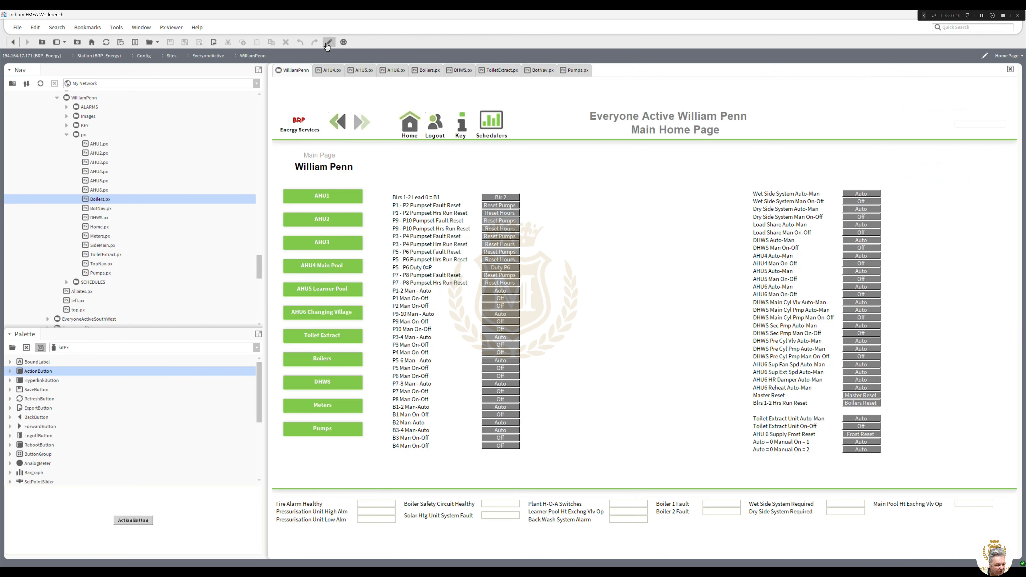
pyautogui.click(328, 43)
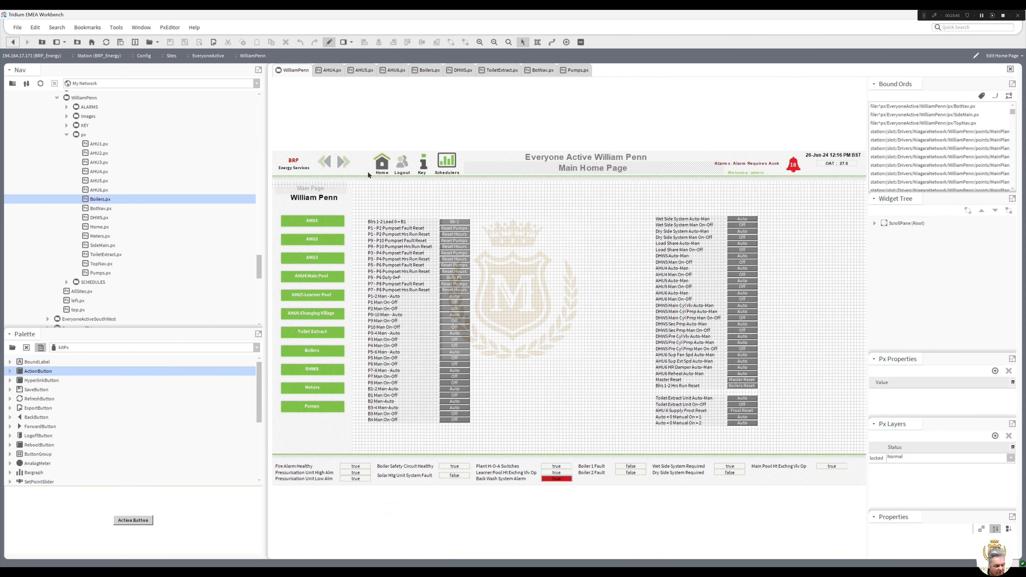
# Group the Blrs 1-2 Lead, Blrs 1-2 Hrs Run Reset and two Auto = 0 Manual On rows in the page's upper middle.
pyautogui.moveTo(362, 211); pyautogui.dragTo(596, 205)
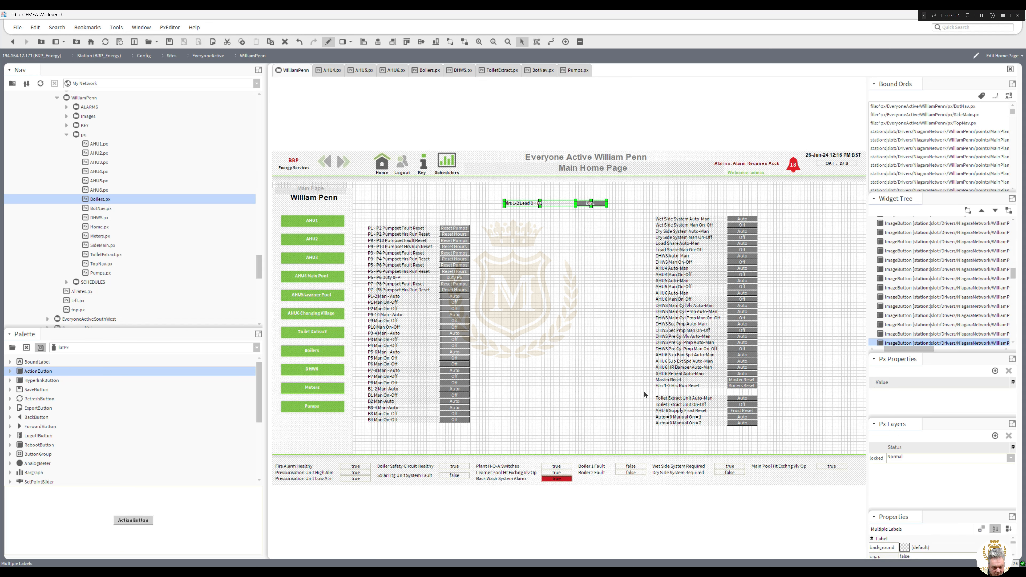
pyautogui.moveTo(644, 391); pyautogui.dragTo(599, 211)
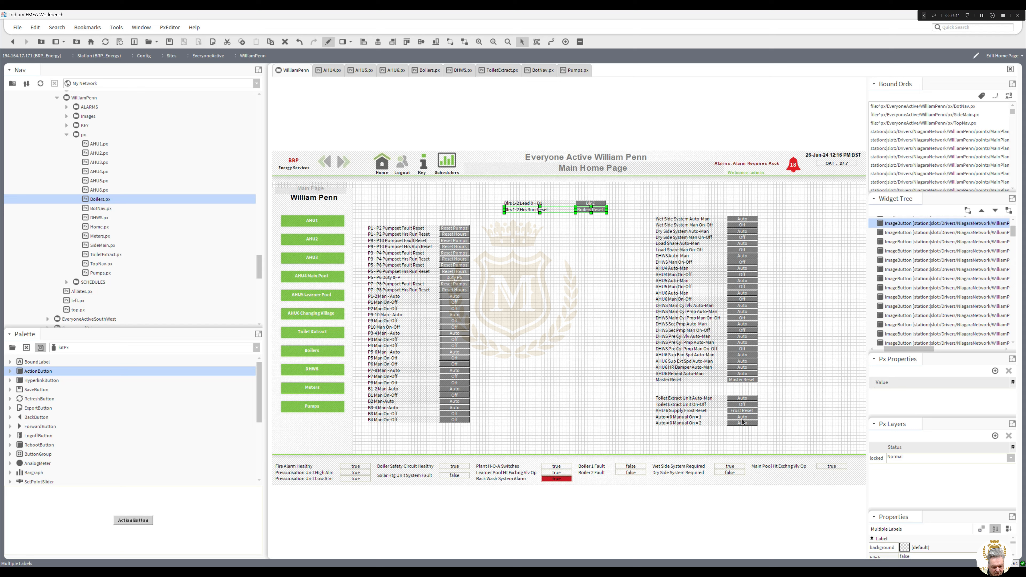
pyautogui.moveTo(644, 435); pyautogui.dragTo(594, 220)
pyautogui.click(647, 417)
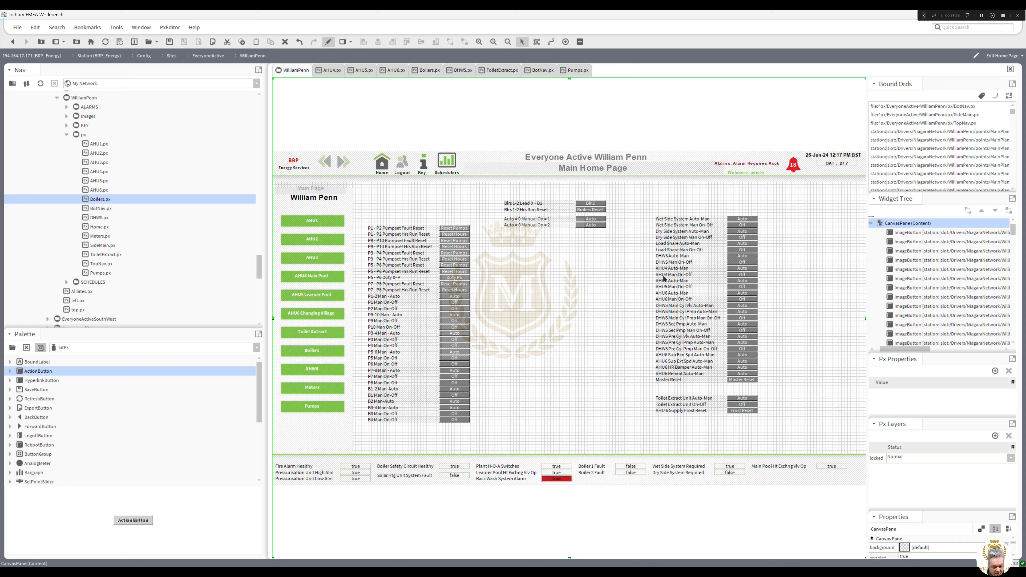
# Move the DHWS Auto-Man, Man On-Off, cylinder valve, cylinder pump and secondary pump rows into one group in the page's middle column.
pyautogui.moveTo(646, 248); pyautogui.dragTo(611, 293)
pyautogui.moveTo(648, 299); pyautogui.dragTo(772, 355)
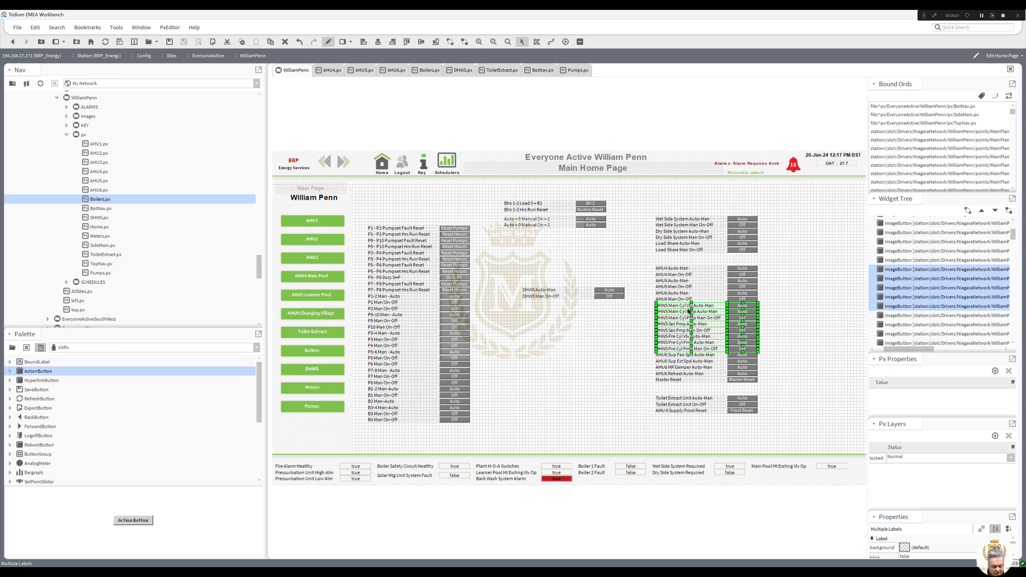
pyautogui.moveTo(689, 306); pyautogui.dragTo(556, 307)
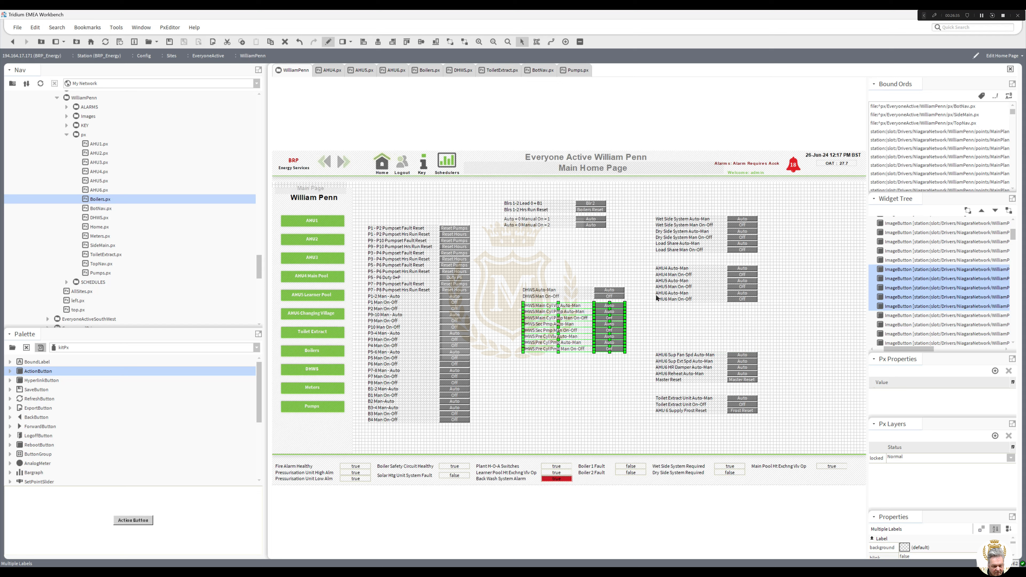
# Move the AHU6 Auto-Man and Man On-Off rows directly above AHU6 Sup Fan Spd Auto-Man, and the Master Reset row to the page's lower middle.
pyautogui.moveTo(769, 307); pyautogui.dragTo(666, 344)
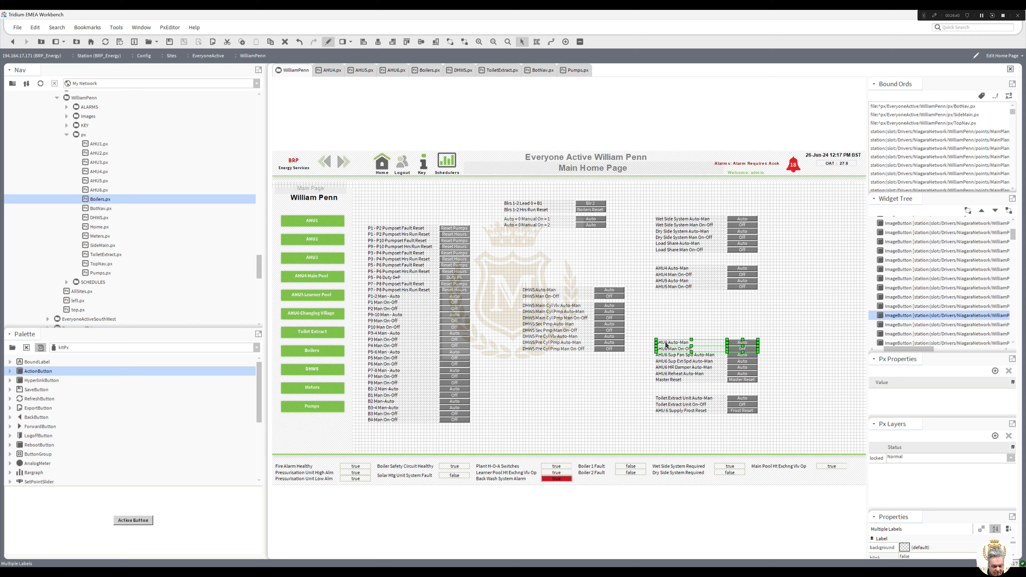
pyautogui.click(664, 380)
pyautogui.keyDown('shift'); pyautogui.click(736, 382); pyautogui.keyUp('shift')
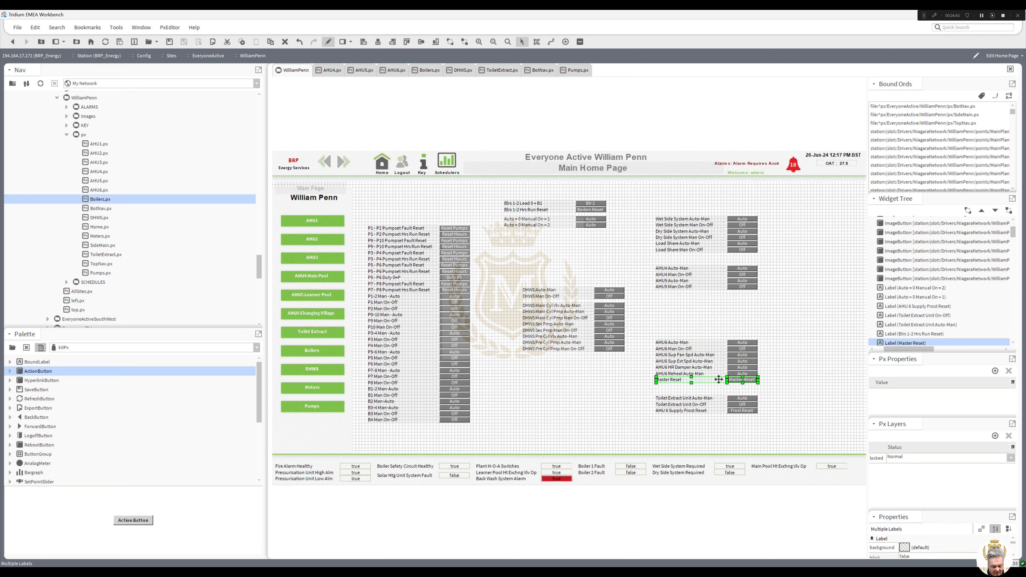
pyautogui.moveTo(718, 379); pyautogui.dragTo(585, 415)
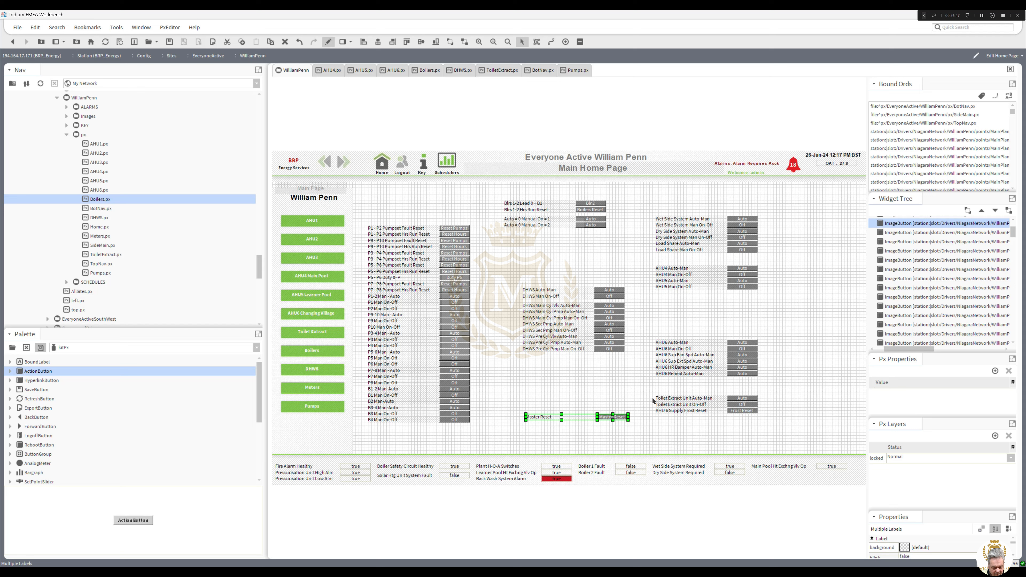
# Place the AHU 6 Supply Frost Reset row under AHU6 Reheat Auto-Man, and move the two AHU5 rows down, apart from the AHU4 rows.
pyautogui.click(659, 411)
pyautogui.keyDown('shift'); pyautogui.click(738, 410); pyautogui.keyUp('shift')
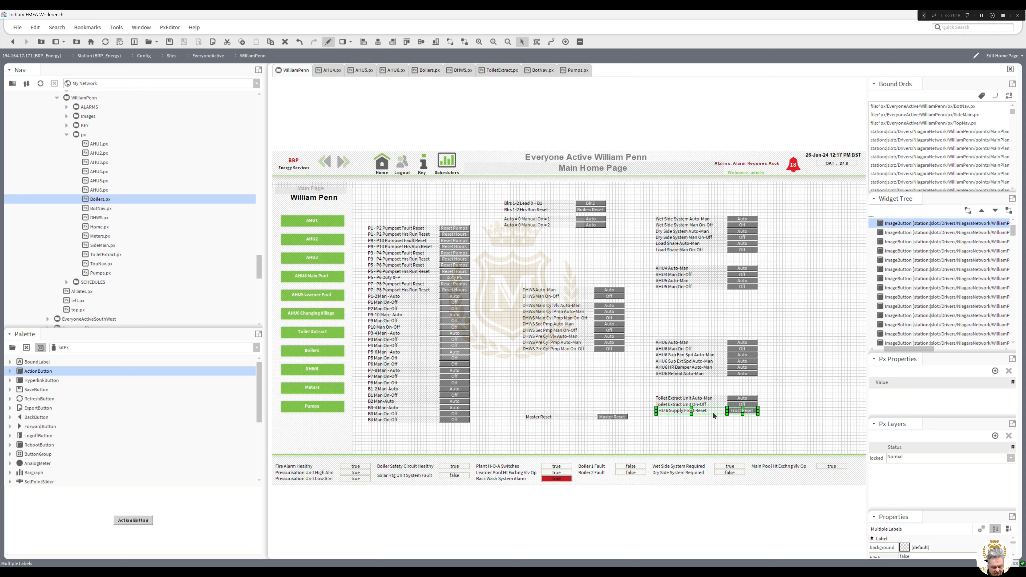
pyautogui.moveTo(710, 411); pyautogui.dragTo(709, 379)
pyautogui.moveTo(774, 301); pyautogui.dragTo(669, 300)
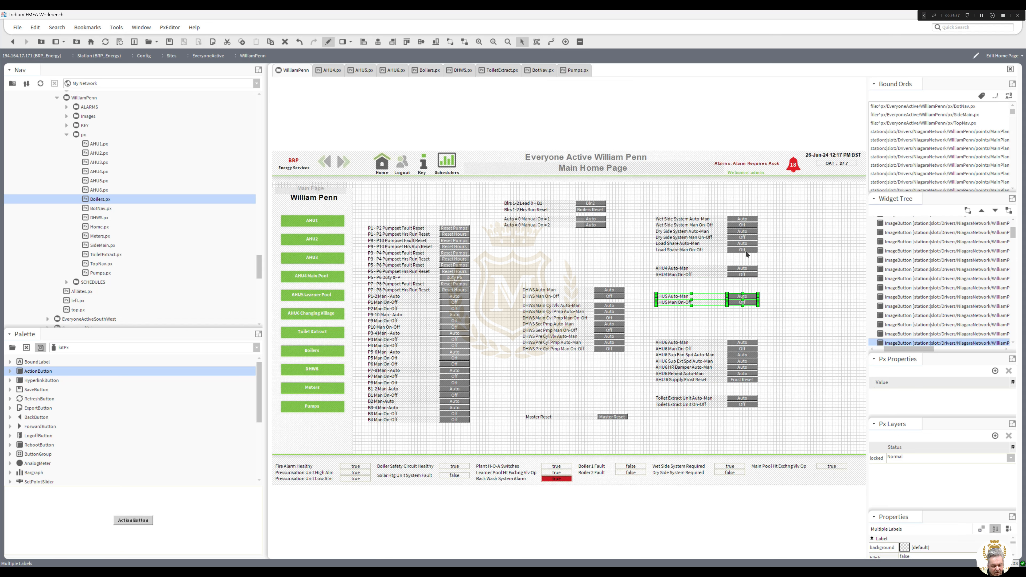
# Move the two Load Share rows above the Wet Side System rows, and shift the two Dry Side System rows slightly down as a separate group.
pyautogui.moveTo(745, 259); pyautogui.dragTo(679, 198)
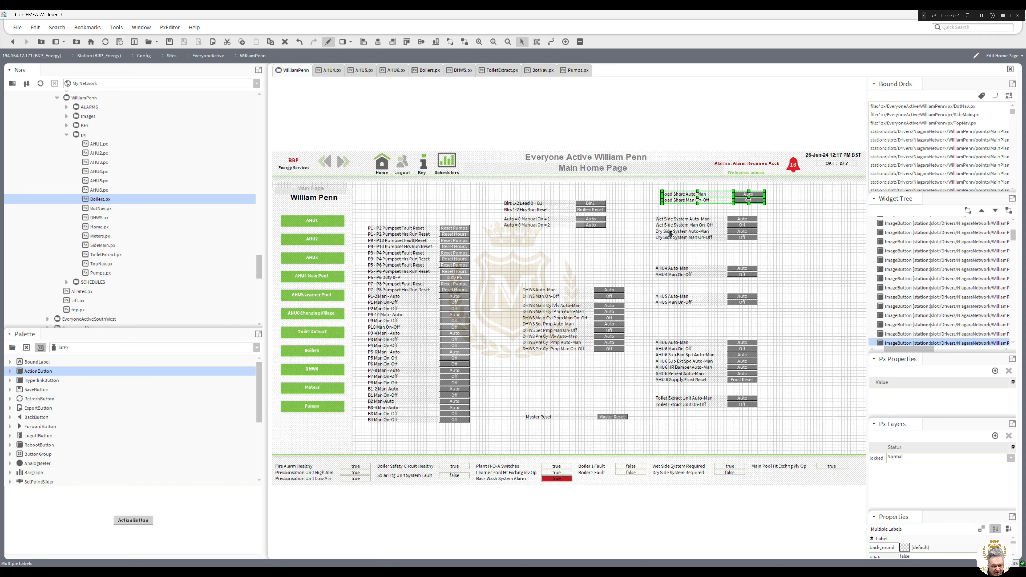
pyautogui.moveTo(764, 249); pyautogui.dragTo(670, 230)
pyautogui.click(670, 233)
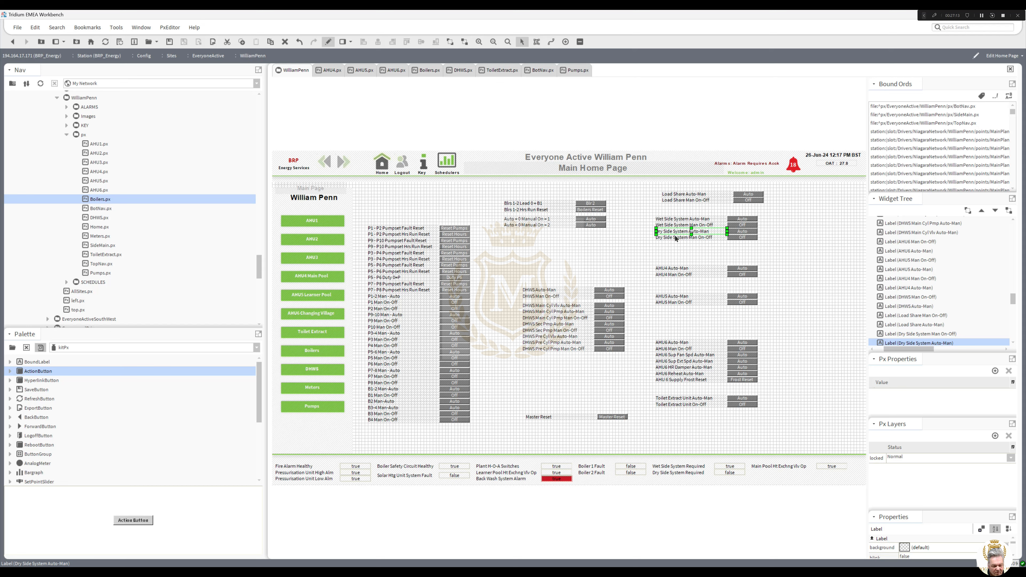
pyautogui.moveTo(768, 247); pyautogui.dragTo(671, 236)
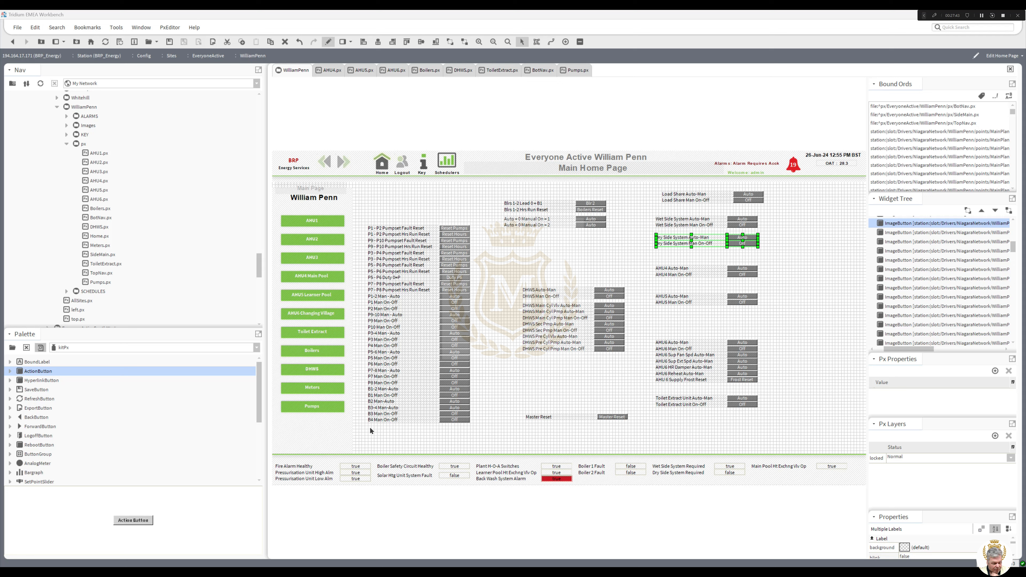
# Delete the B3-4 Man-Auto, B3 Man On-Off and B4 Man On-Off labels together with their buttons.
pyautogui.moveTo(364, 426); pyautogui.dragTo(472, 402)
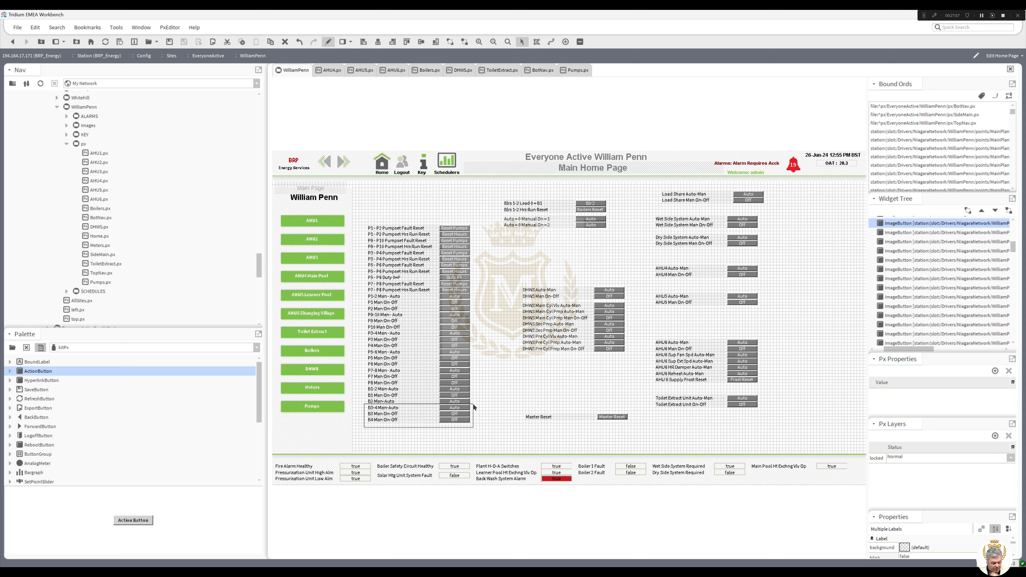
pyautogui.moveTo(472, 403); pyautogui.dragTo(473, 402)
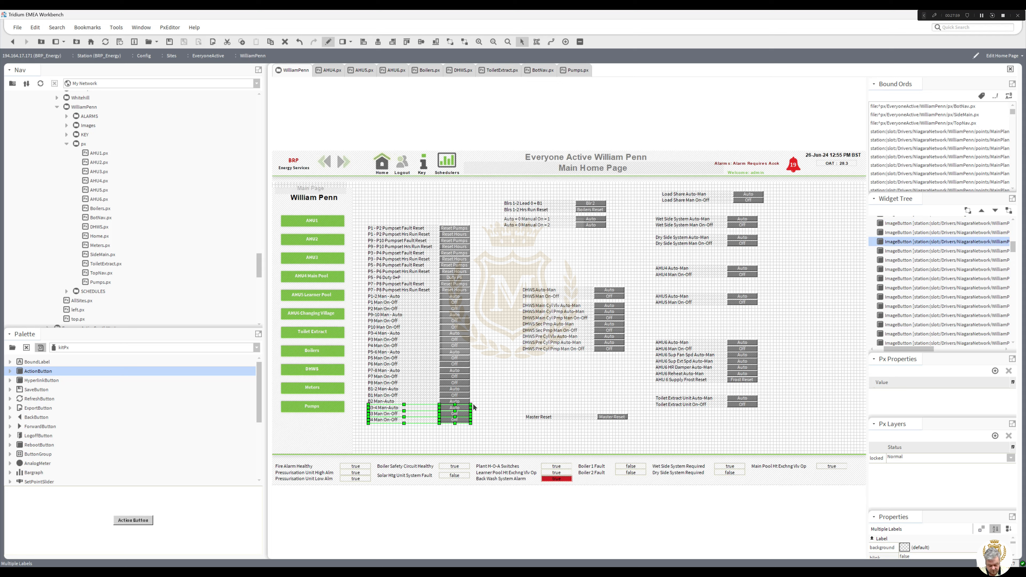
pyautogui.press('Delete')
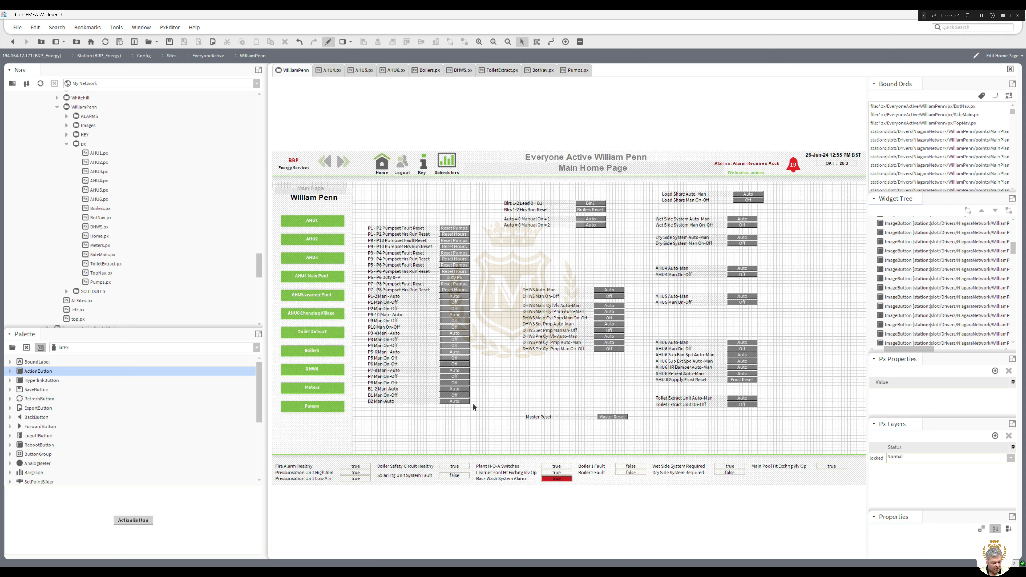
# Delete the two Auto/Manual On rows beneath Blrs 1-2 Hrs Run Reset and put the B1-2 Man-Auto, B1 and B2 rows in their place.
pyautogui.moveTo(477, 407); pyautogui.dragTo(509, 240)
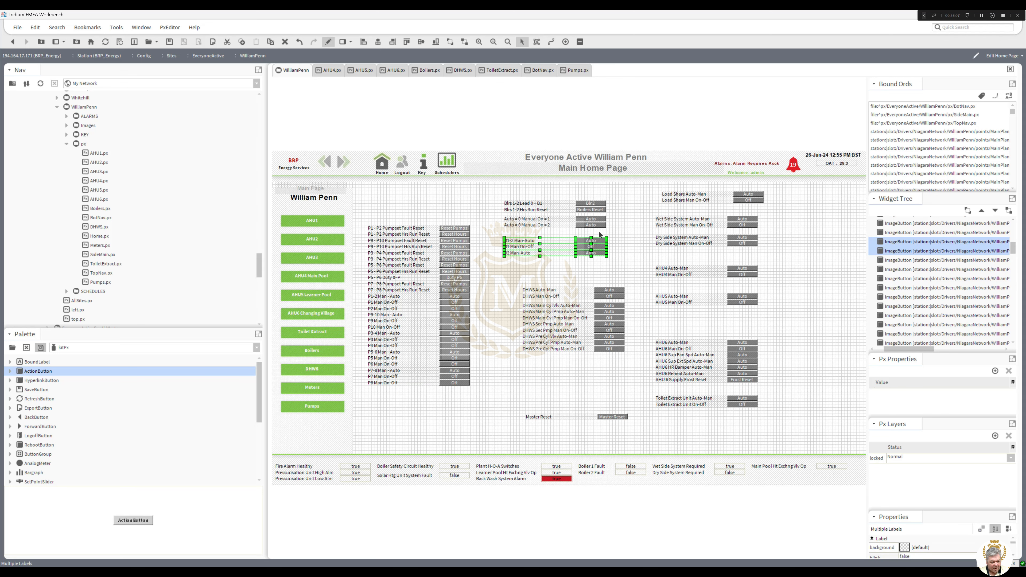
pyautogui.moveTo(612, 232); pyautogui.dragTo(591, 221)
pyautogui.press('Delete')
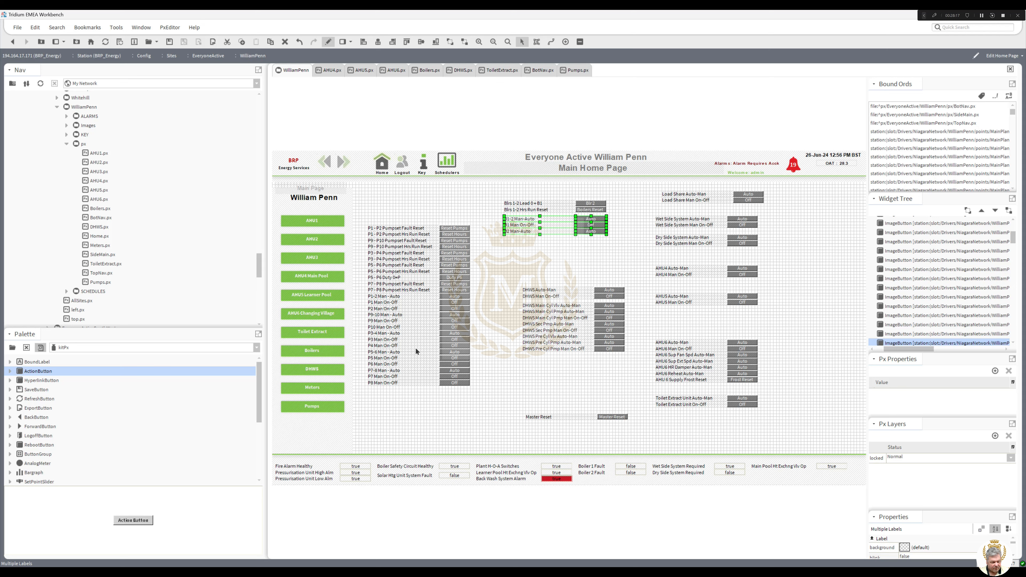
# Cut all boiler switch rows from the home page and paste them into the Boilers page, directly above Frost Dry Side Min Flow.
pyautogui.moveTo(621, 249); pyautogui.dragTo(487, 186)
pyautogui.rightClick(518, 205)
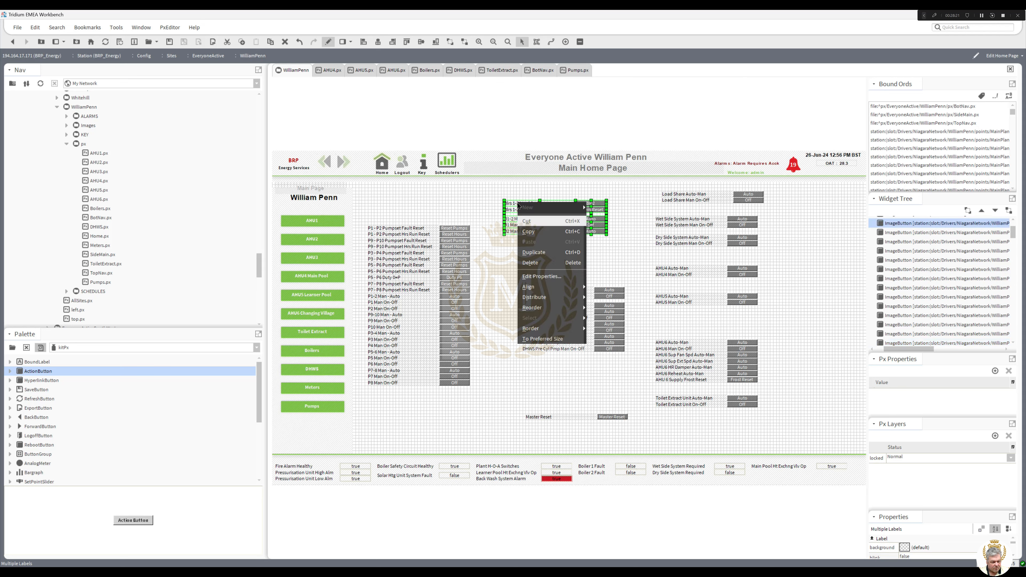
pyautogui.click(527, 221)
pyautogui.click(427, 71)
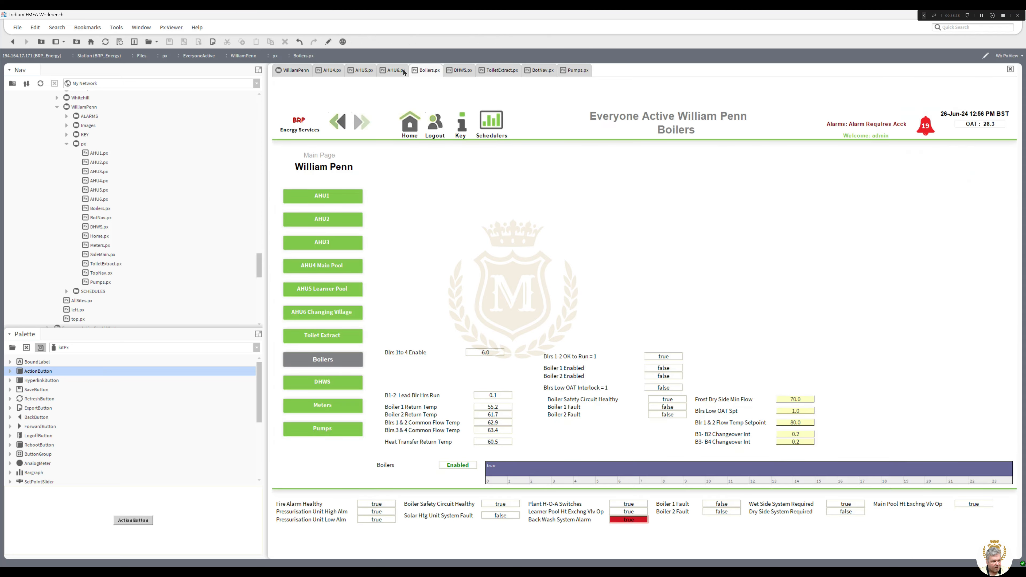
pyautogui.click(327, 42)
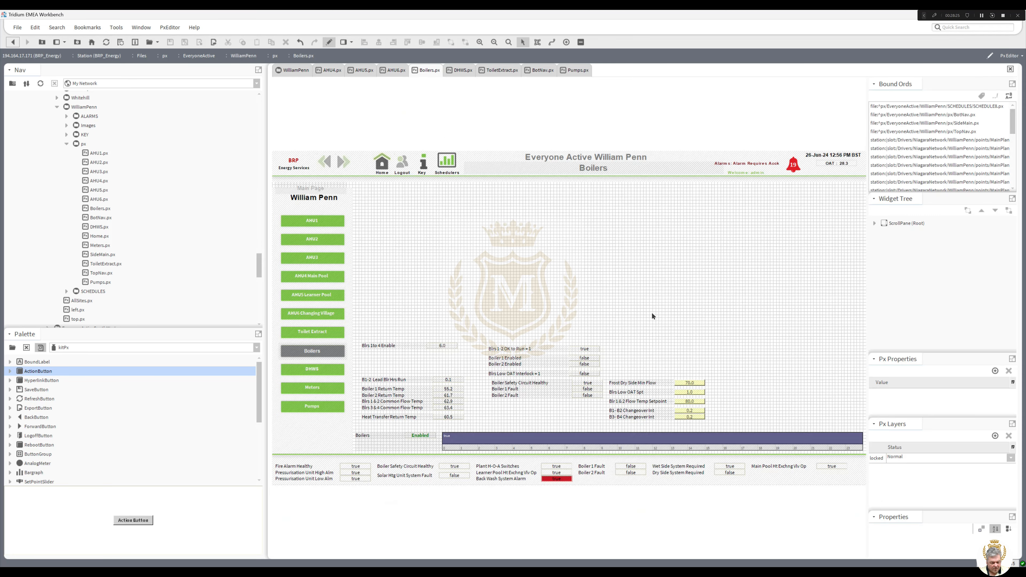
pyautogui.rightClick(665, 341)
pyautogui.click(677, 382)
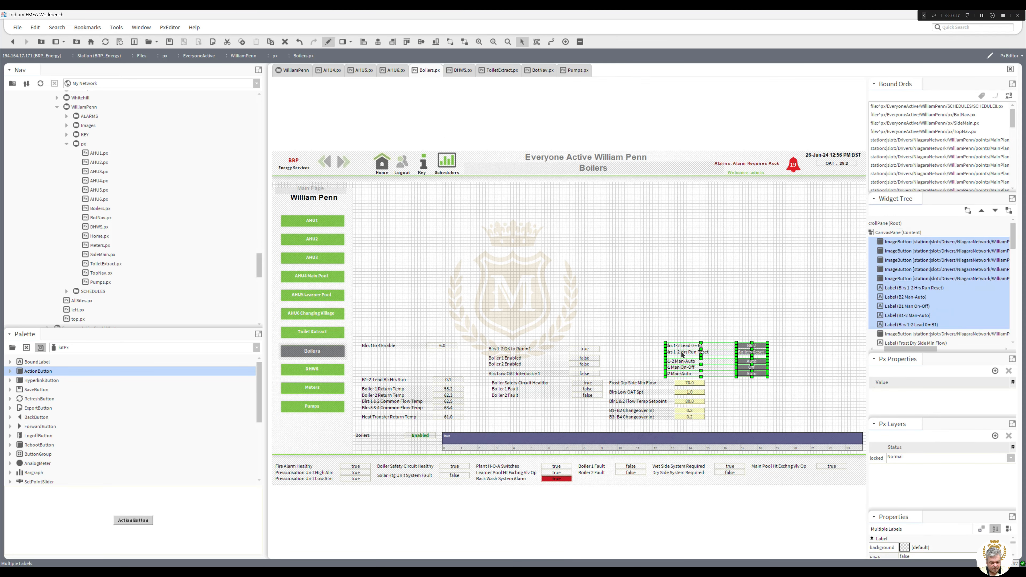
pyautogui.moveTo(670, 346); pyautogui.dragTo(614, 346)
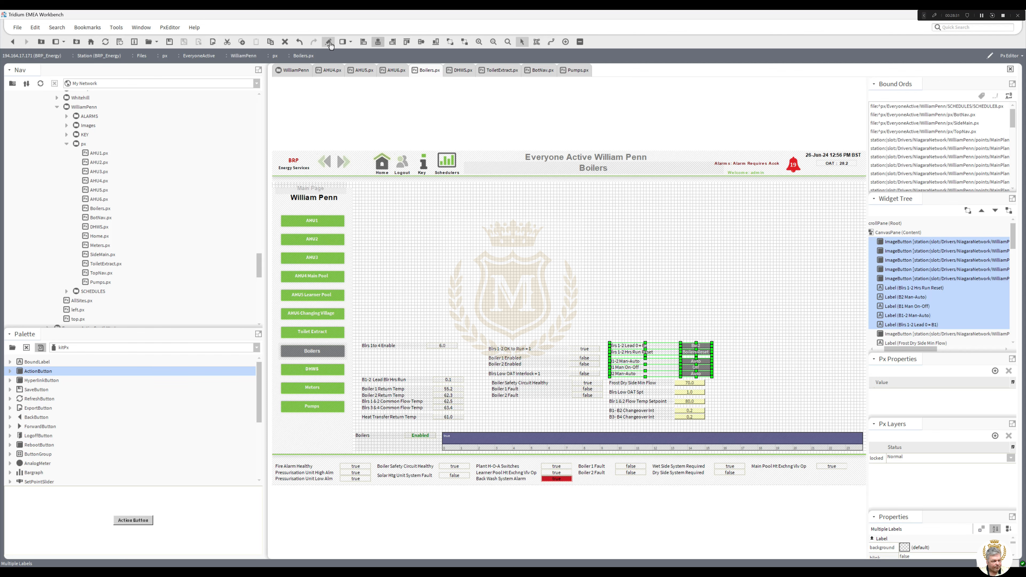
# Cut all DHWS switch rows from the William Penn home page and paste them into the DHWS page, beside the yellow setpoint column.
pyautogui.click(301, 71)
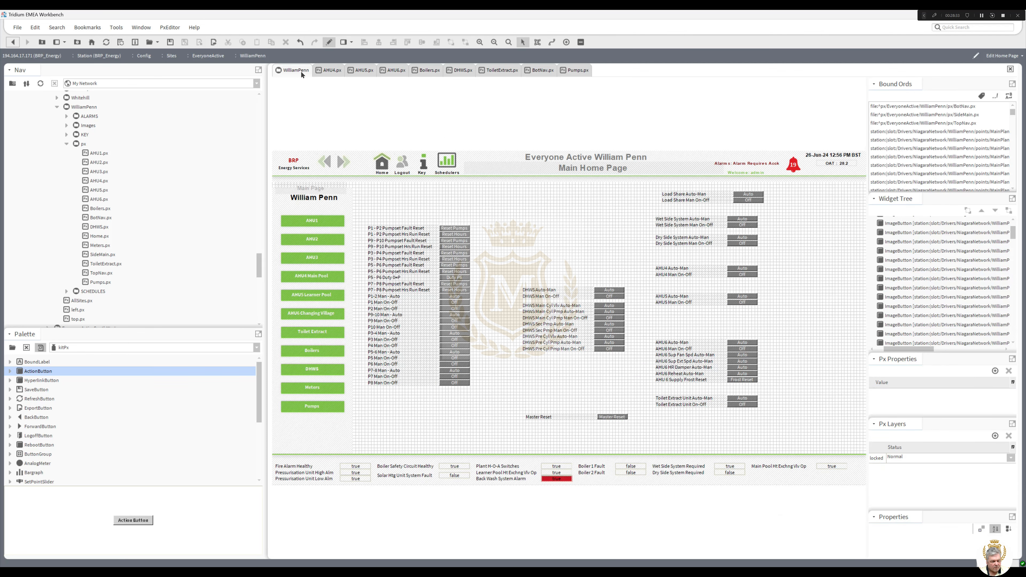
pyautogui.moveTo(506, 277); pyautogui.dragTo(627, 368)
pyautogui.rightClick(543, 298)
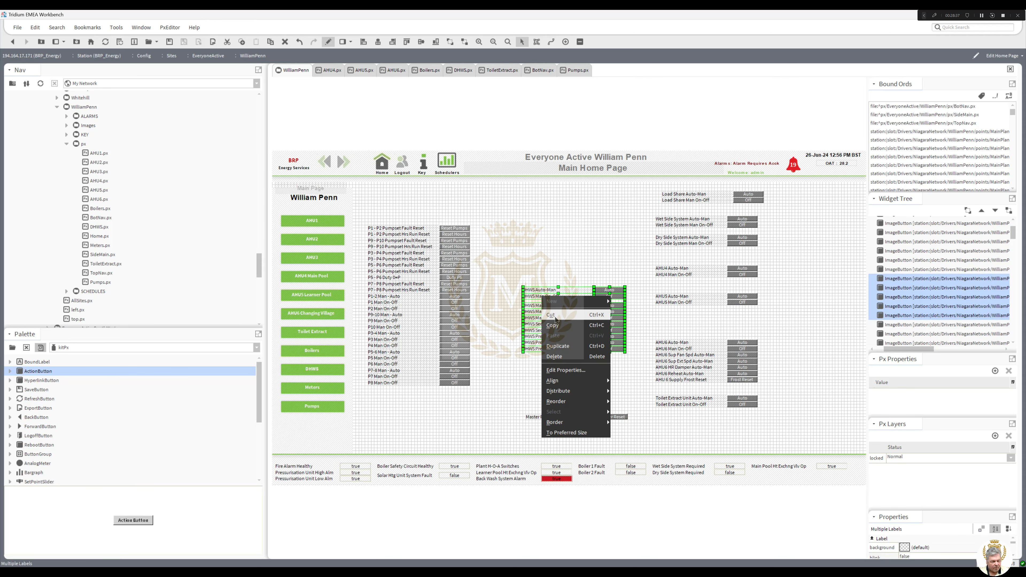
pyautogui.click(557, 319)
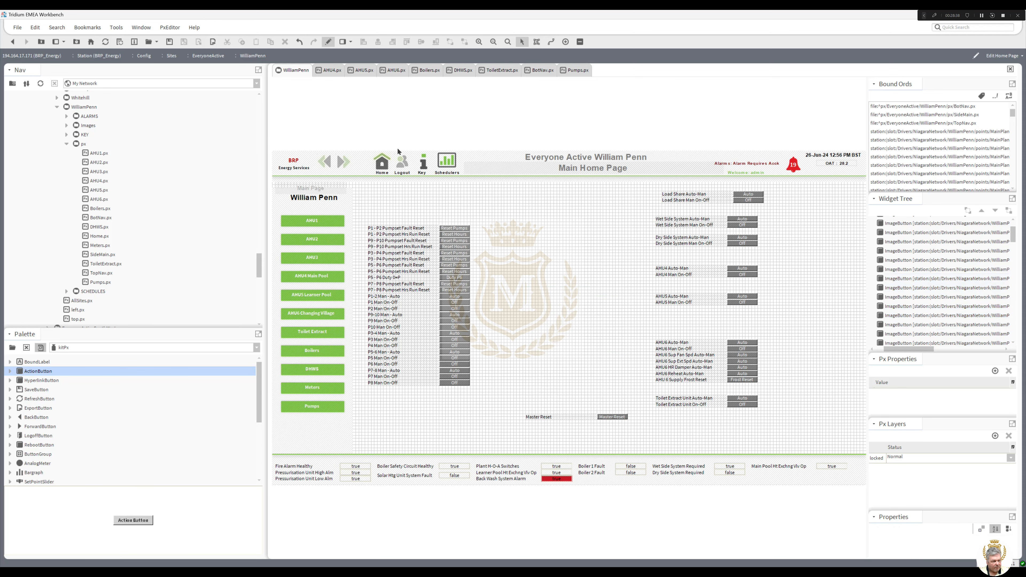
pyautogui.click(462, 71)
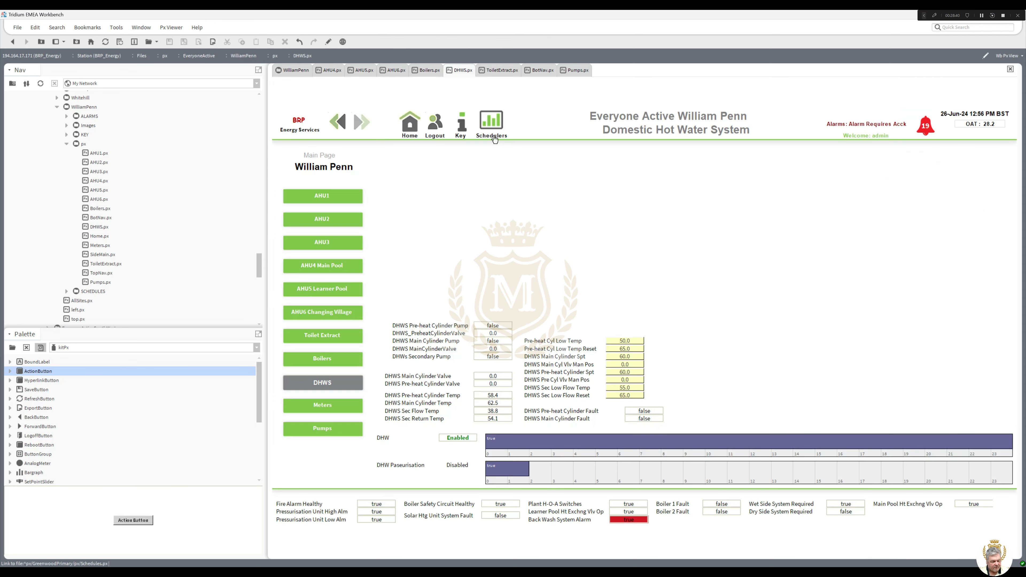
pyautogui.click(334, 42)
pyautogui.rightClick(660, 311)
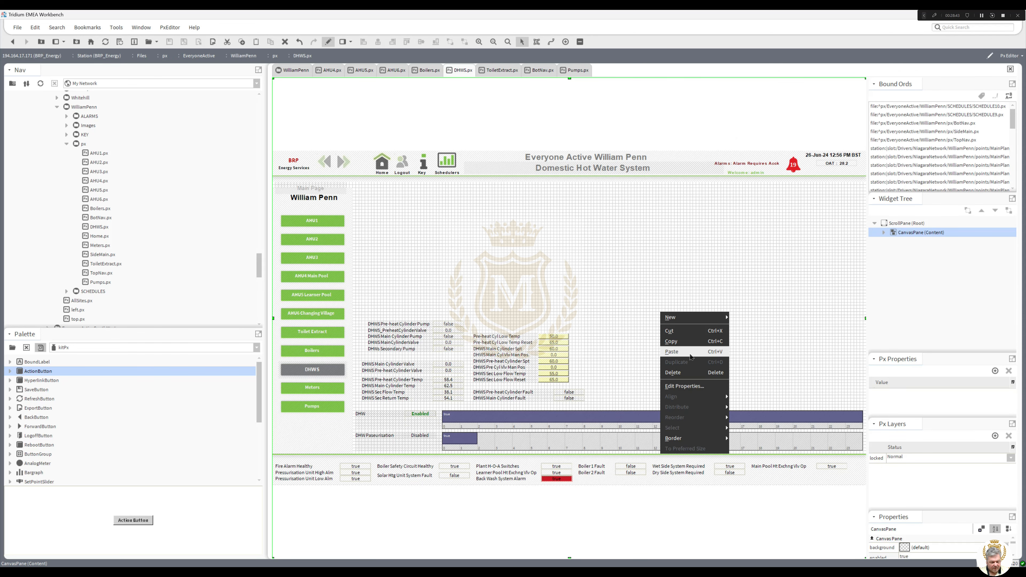
pyautogui.click(671, 352)
pyautogui.moveTo(661, 319); pyautogui.dragTo(597, 342)
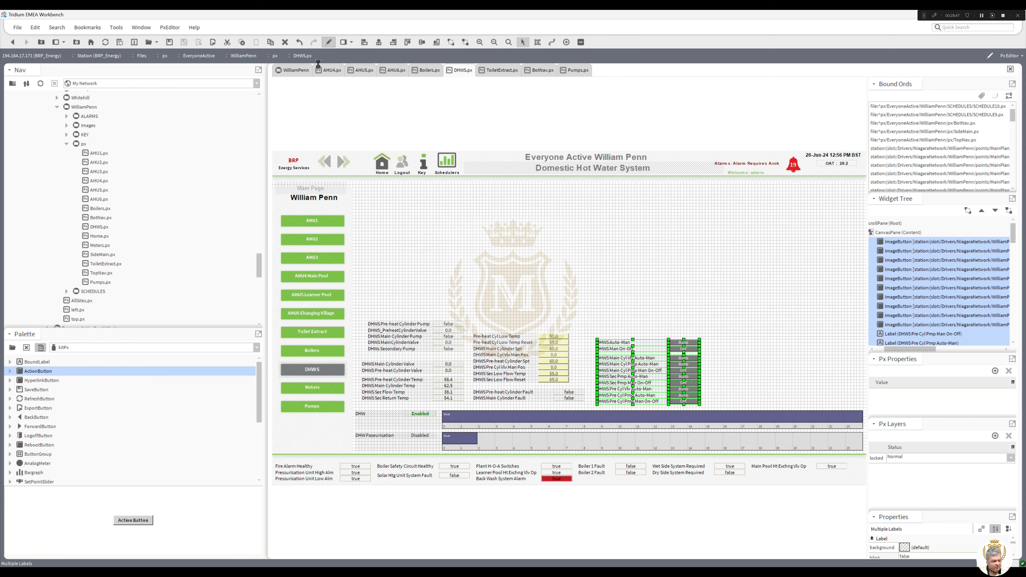
# Cut the entire block of P1 to P10 pump rows from the home page and paste it beside the pump status list on the Pumps page.
pyautogui.click(302, 71)
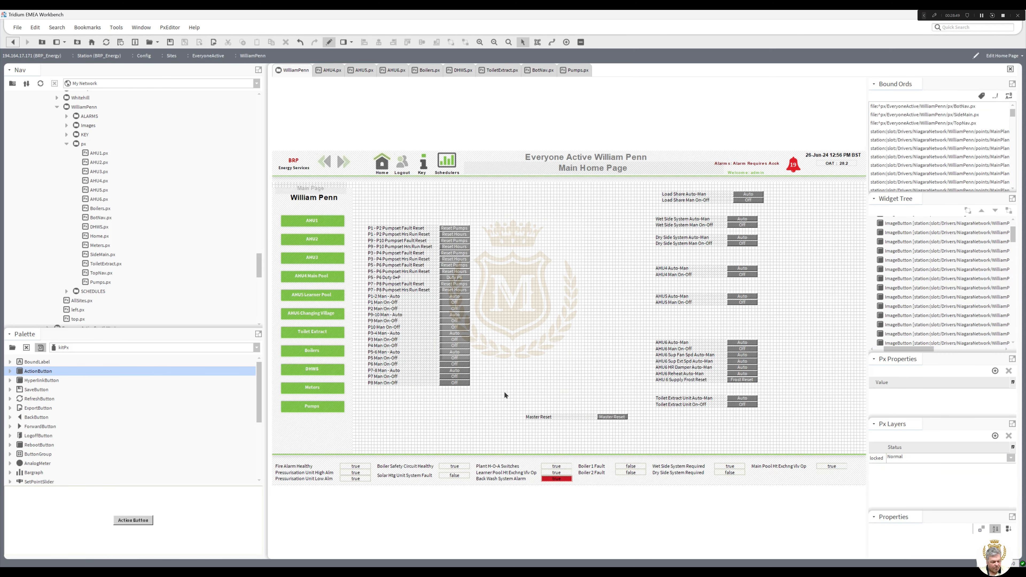
pyautogui.moveTo(487, 399); pyautogui.dragTo(353, 213)
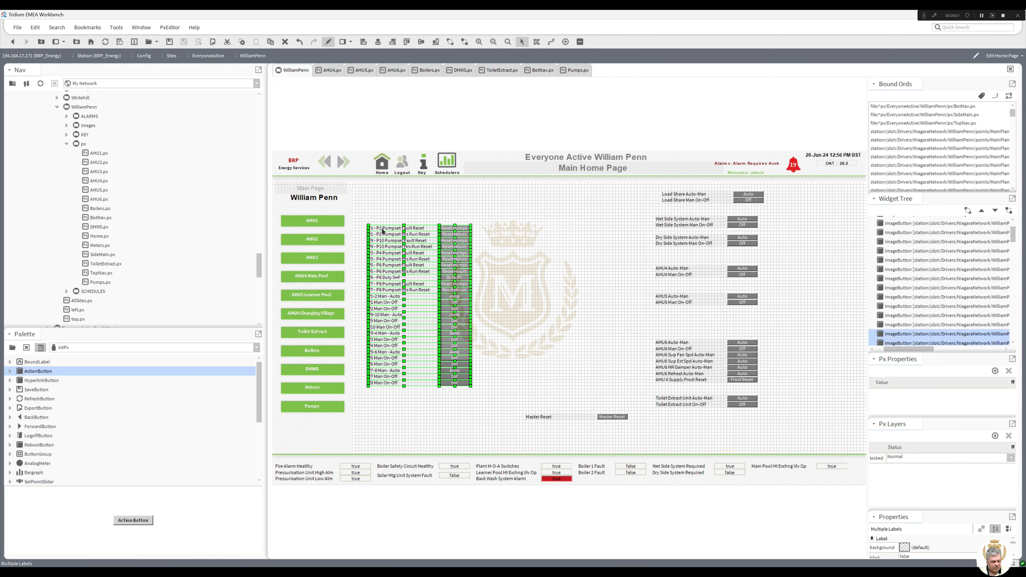
pyautogui.rightClick(383, 231)
pyautogui.click(390, 247)
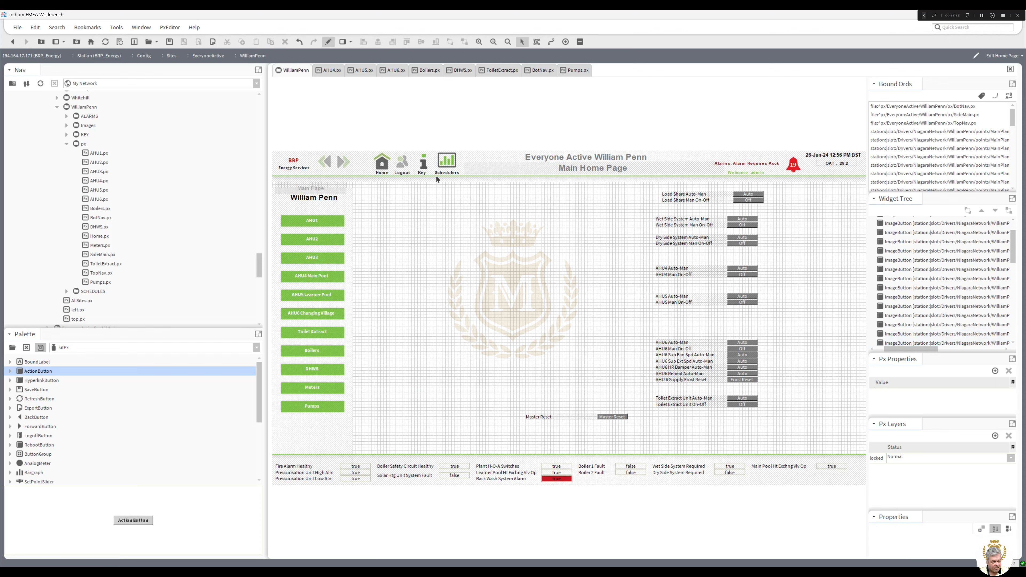
pyautogui.click(573, 70)
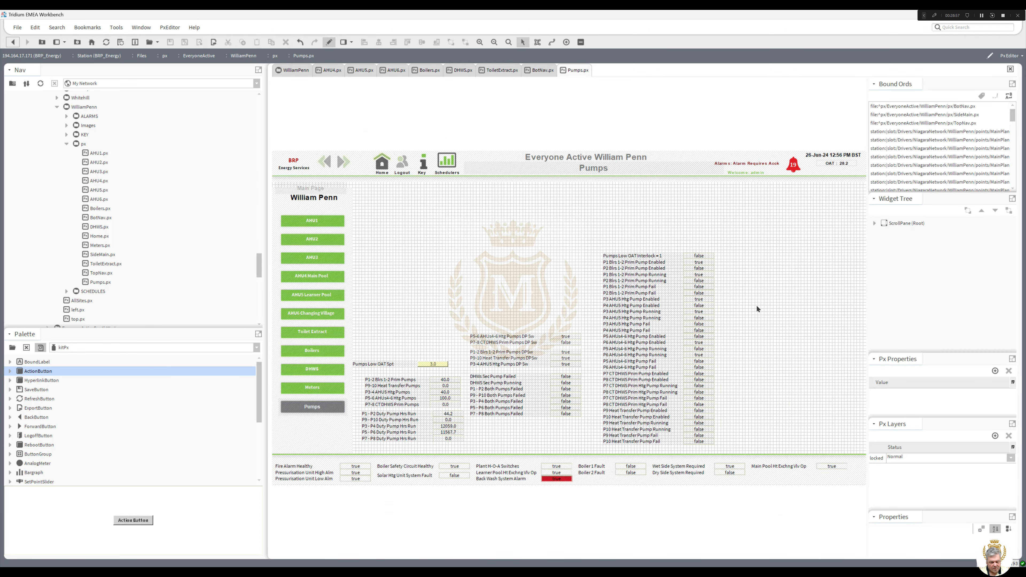
pyautogui.rightClick(756, 305)
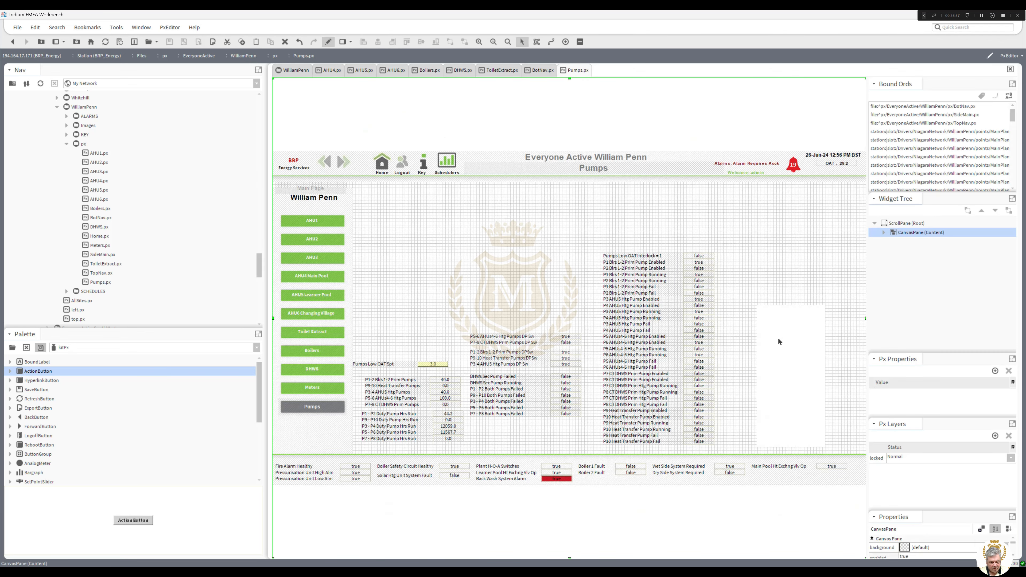
pyautogui.click(777, 350)
pyautogui.moveTo(771, 316); pyautogui.dragTo(738, 288)
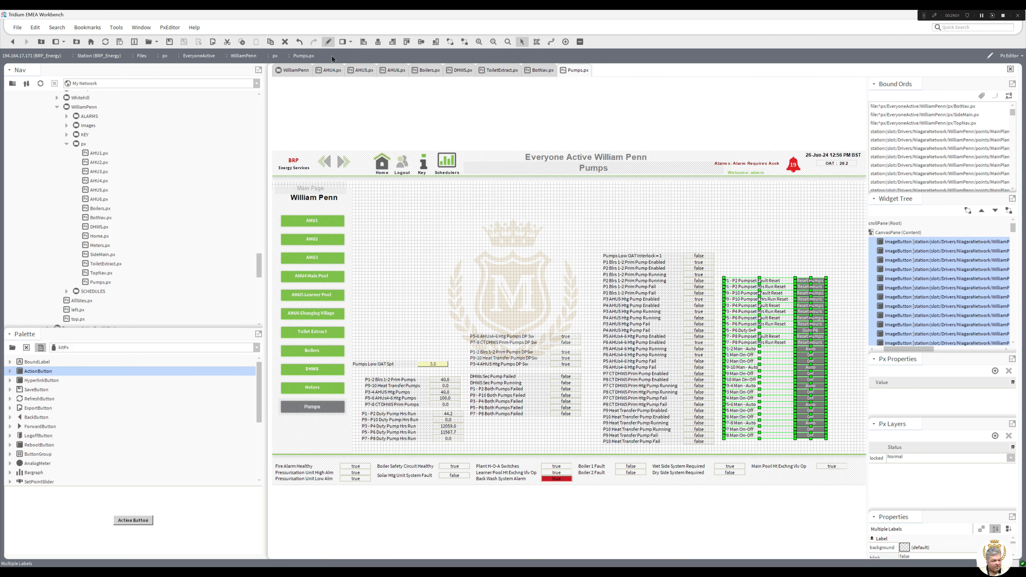
pyautogui.click(328, 41)
# Cut the AHU4 Auto-Man and Man On-Off rows from the home page and paste them beside the fault rows on the AHU4 Main Pool page.
pyautogui.click(299, 71)
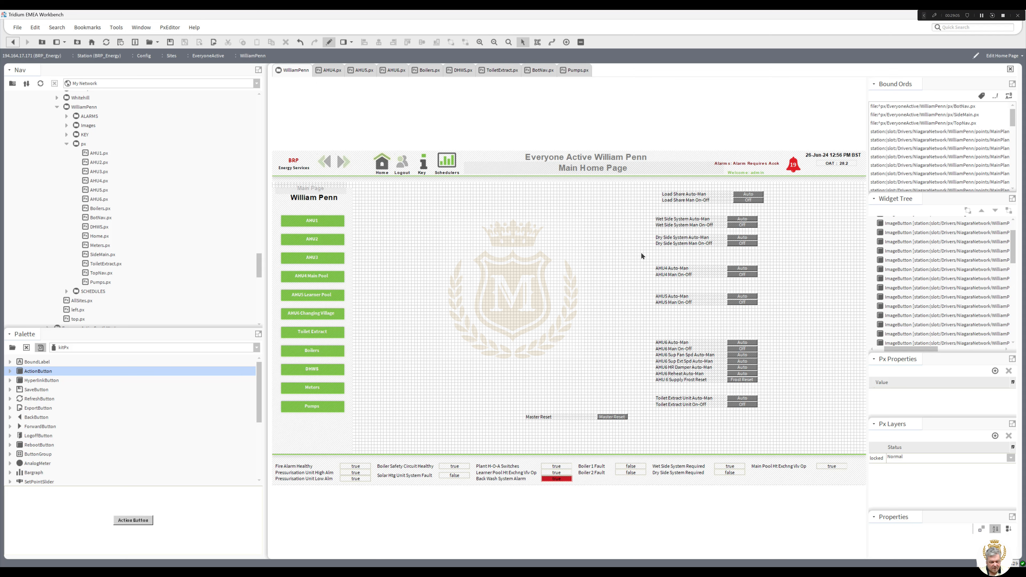
pyautogui.moveTo(641, 253); pyautogui.dragTo(709, 275)
pyautogui.rightClick(710, 274)
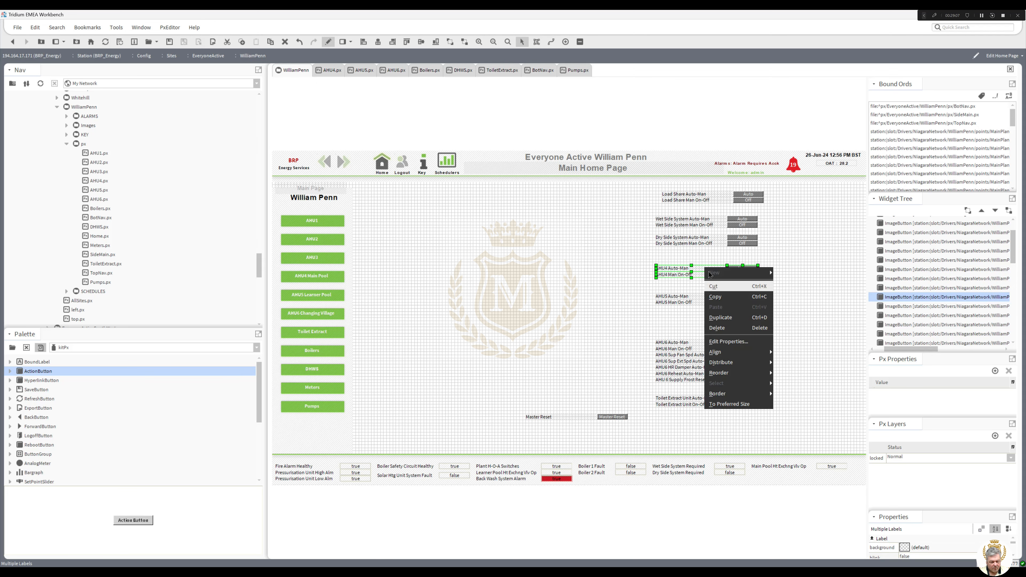
pyautogui.click(715, 287)
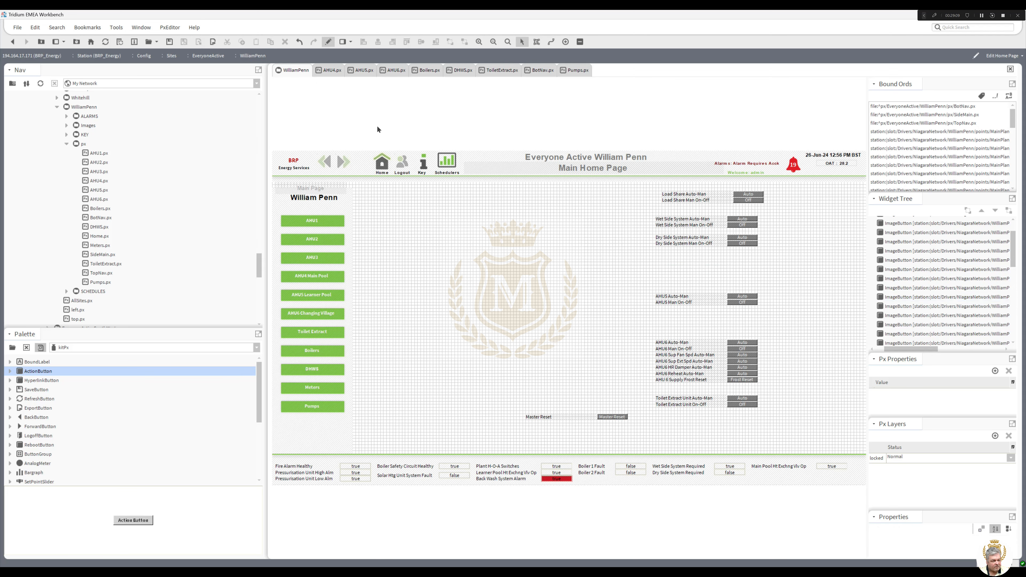
pyautogui.click(334, 70)
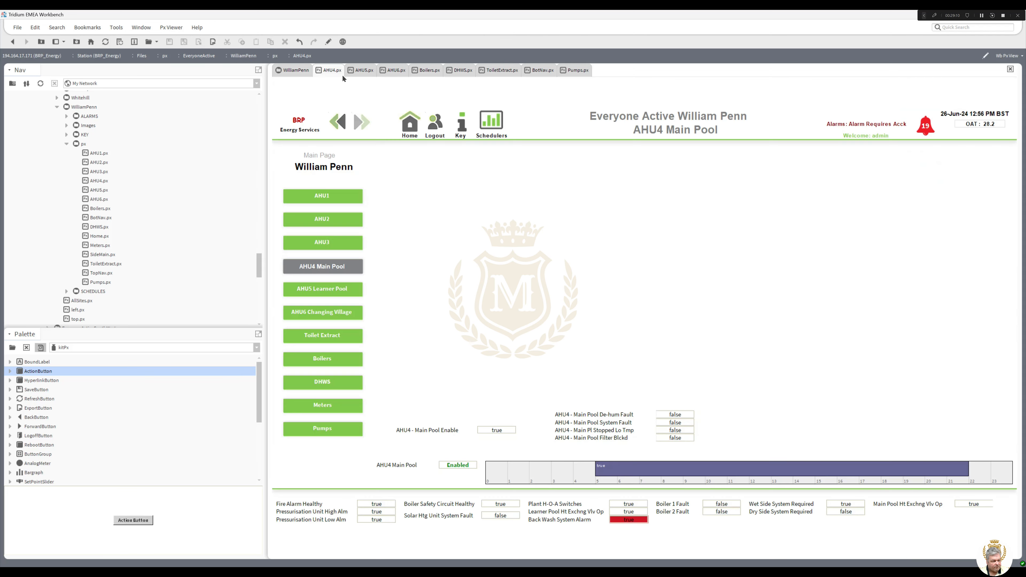
pyautogui.click(328, 42)
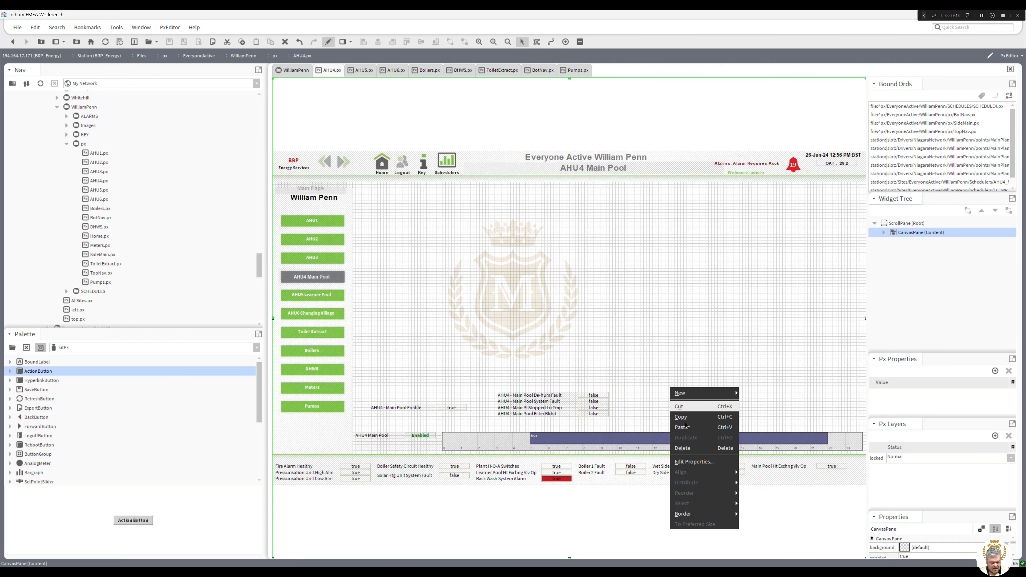
pyautogui.click(671, 406)
pyautogui.moveTo(678, 394); pyautogui.dragTo(629, 400)
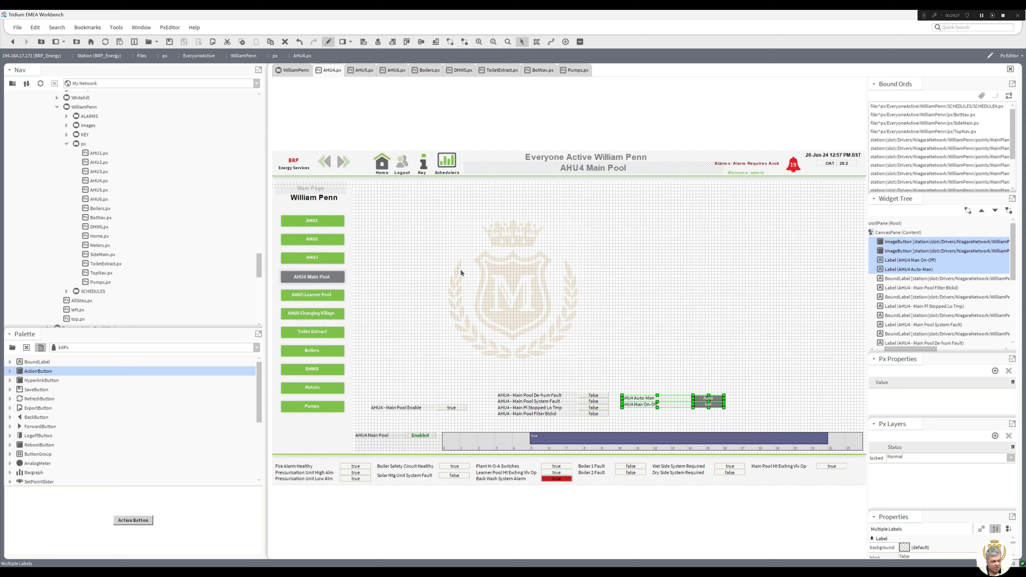
pyautogui.click(329, 43)
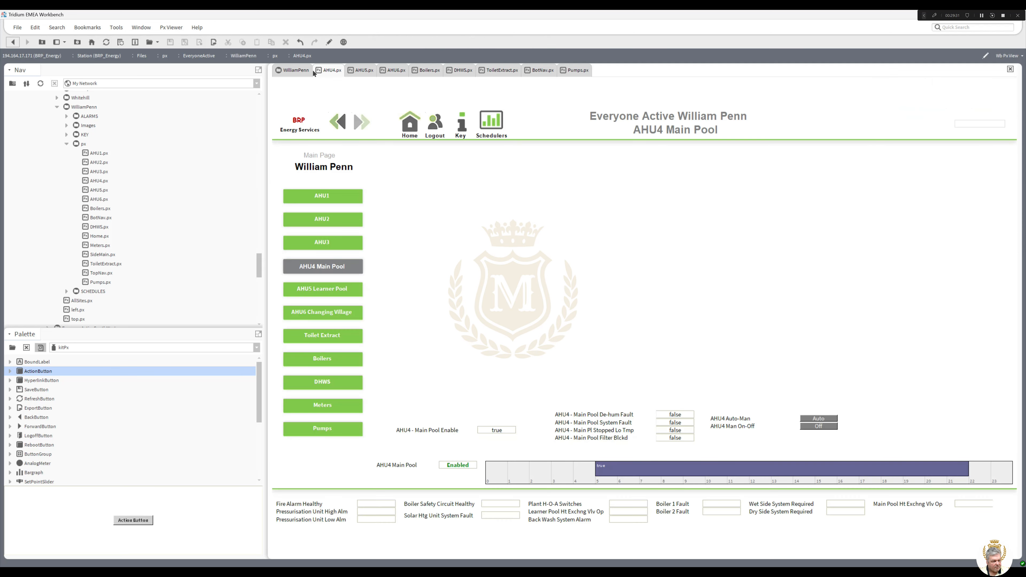
# Transfer the home page's AHU5 Auto-Man and Man On-Off rows to the AHU5 Learner Pool page, beside the fault rows, and return to the home page.
pyautogui.click(297, 70)
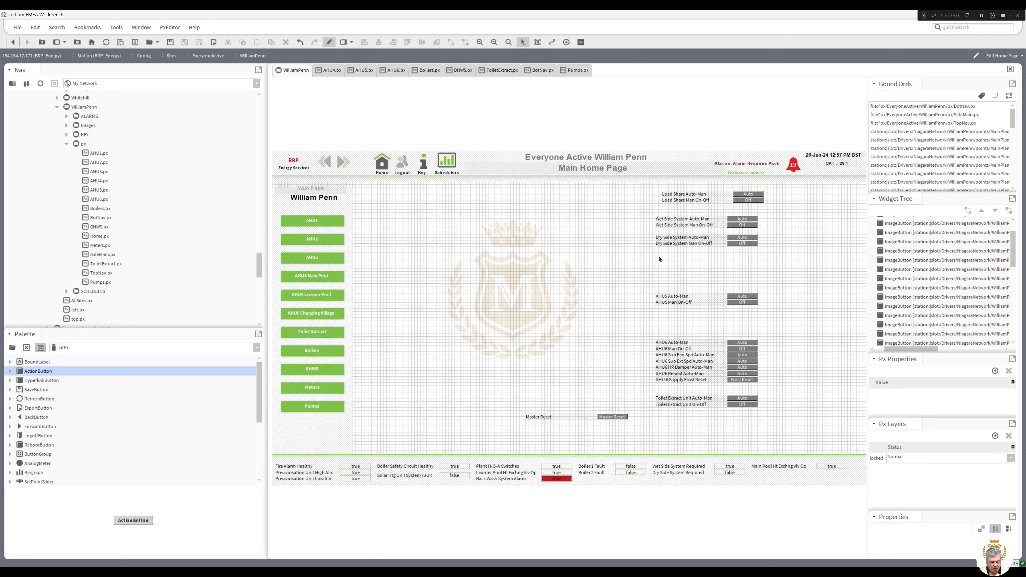
pyautogui.moveTo(637, 284); pyautogui.dragTo(784, 321)
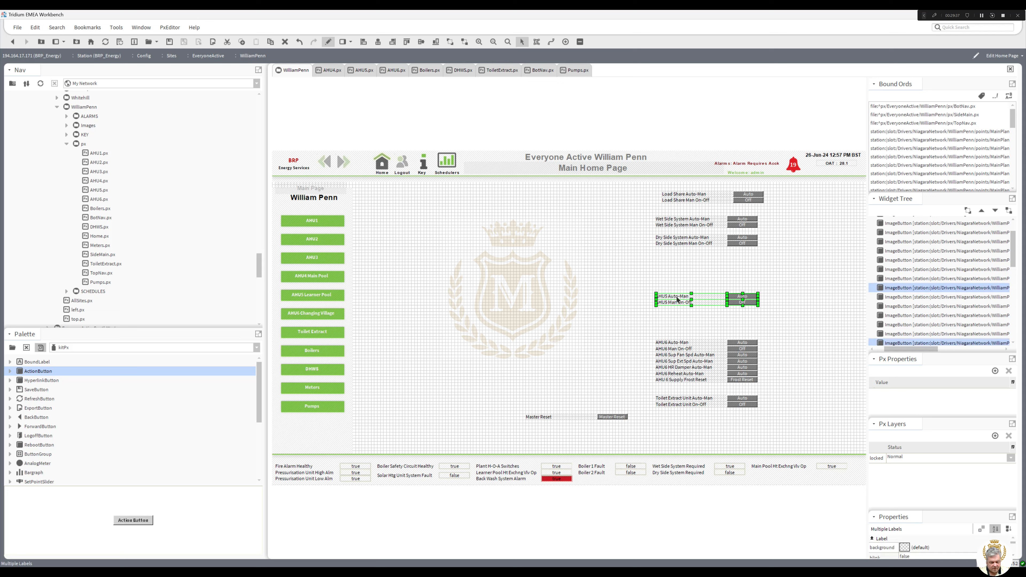
pyautogui.rightClick(677, 298)
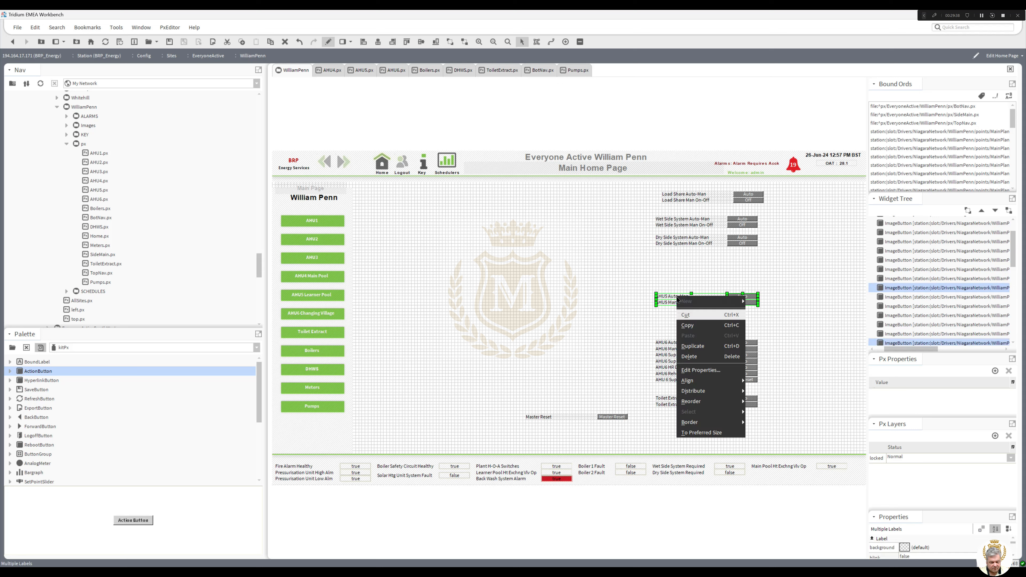
pyautogui.click(686, 315)
pyautogui.click(369, 72)
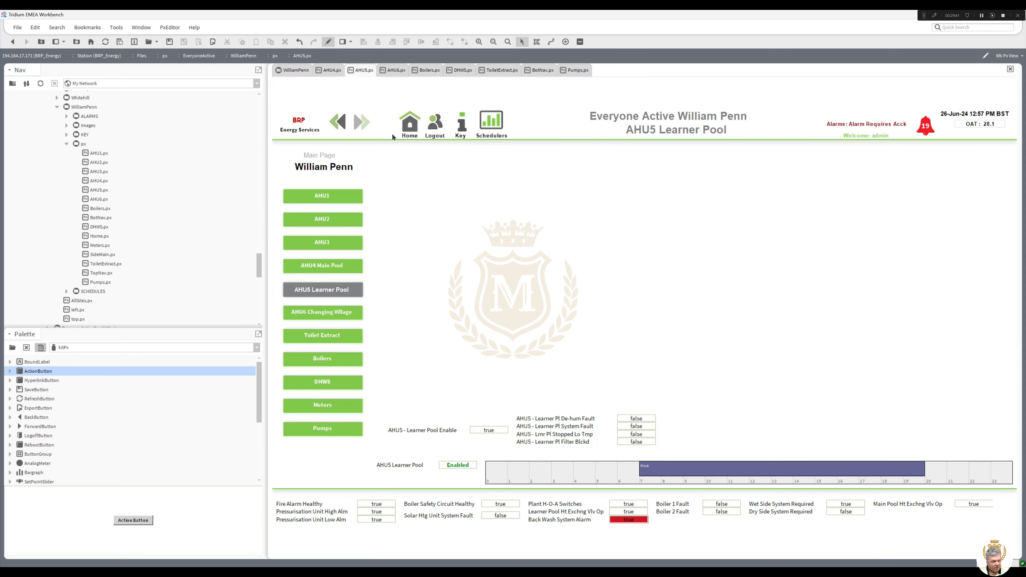
pyautogui.click(329, 42)
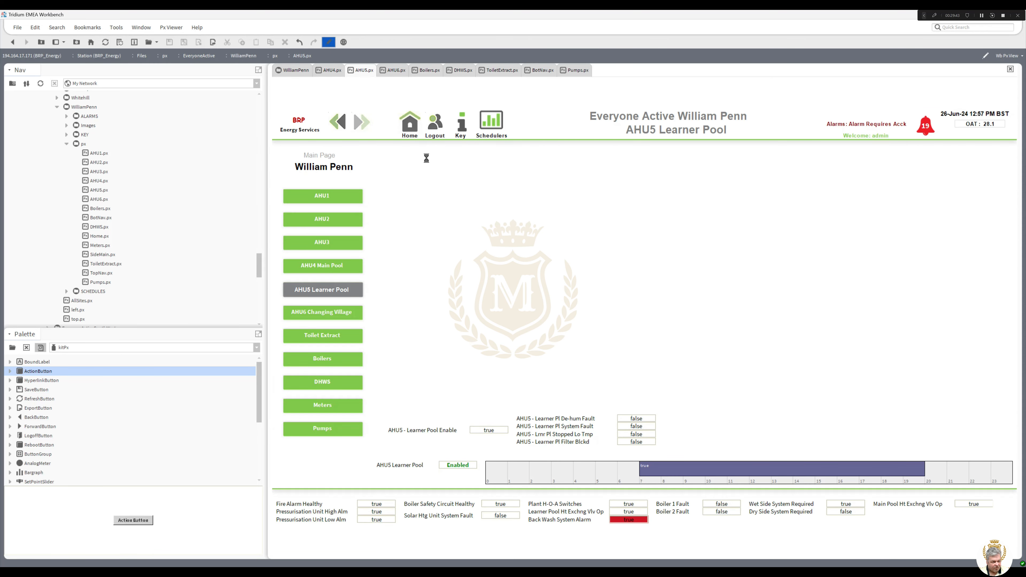
pyautogui.rightClick(624, 386)
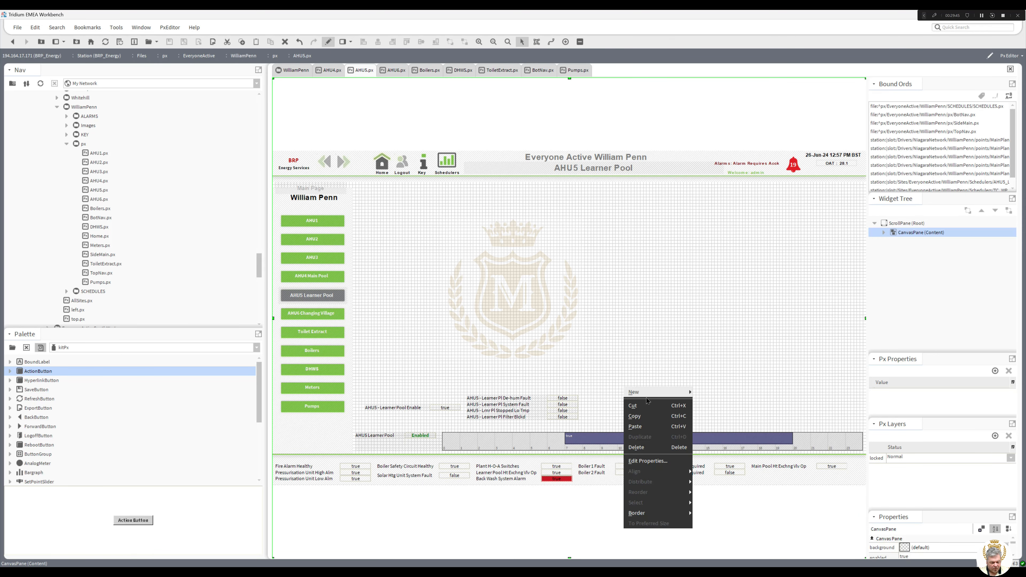
pyautogui.click(646, 422)
pyautogui.moveTo(640, 392); pyautogui.dragTo(599, 403)
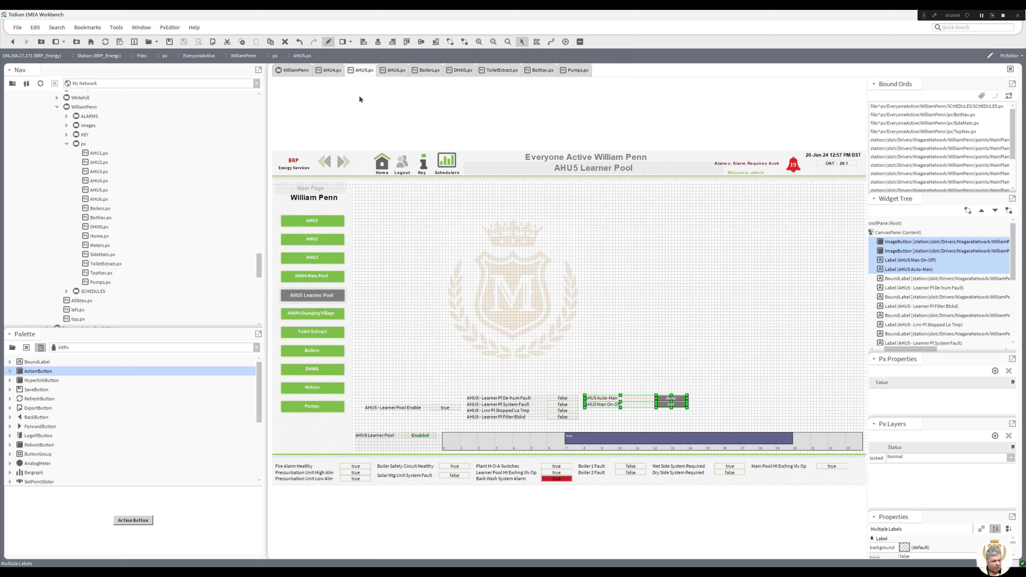
pyautogui.click(328, 41)
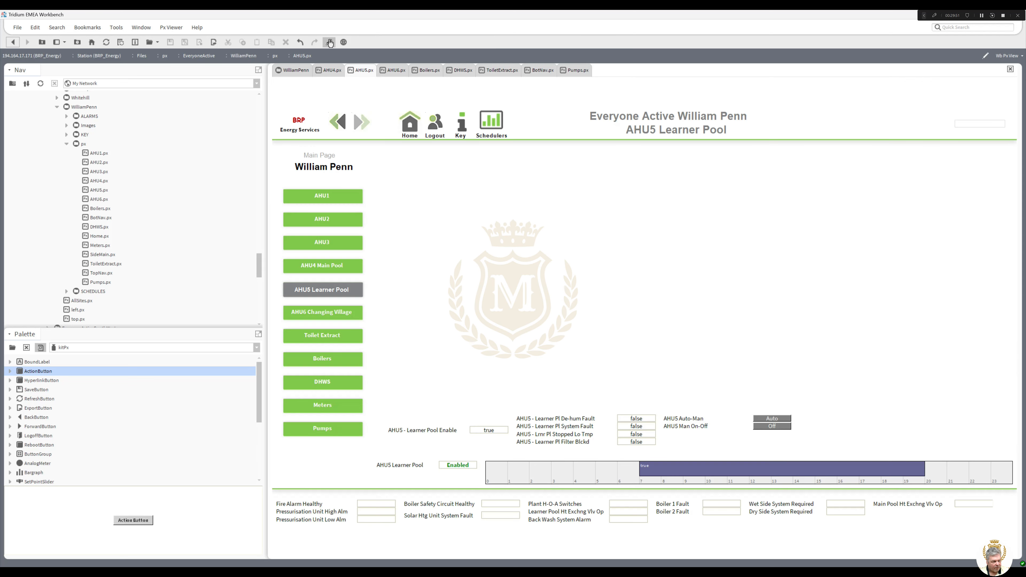
pyautogui.click(301, 71)
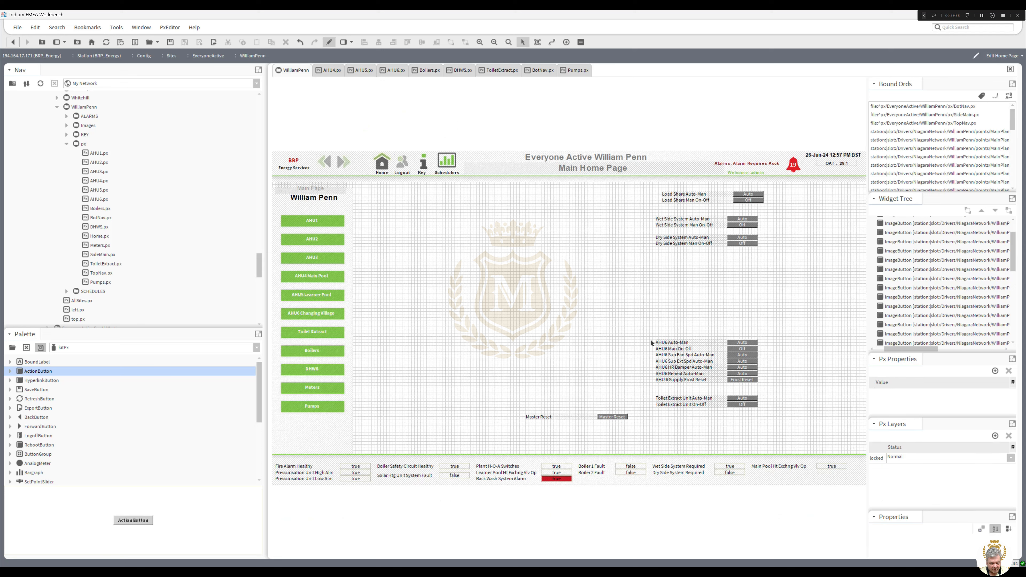
# Cut all AHU6 switch and frost reset rows from the home page and paste them beside the yellow setpoint column on the AHU6 Changing Village page.
pyautogui.moveTo(639, 330); pyautogui.dragTo(801, 391)
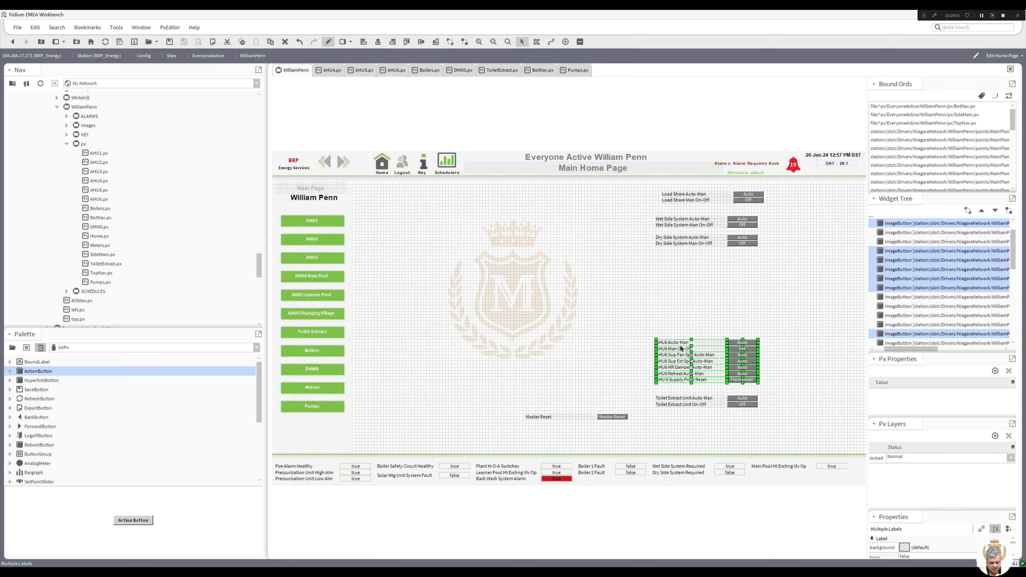
pyautogui.rightClick(681, 346)
pyautogui.click(693, 366)
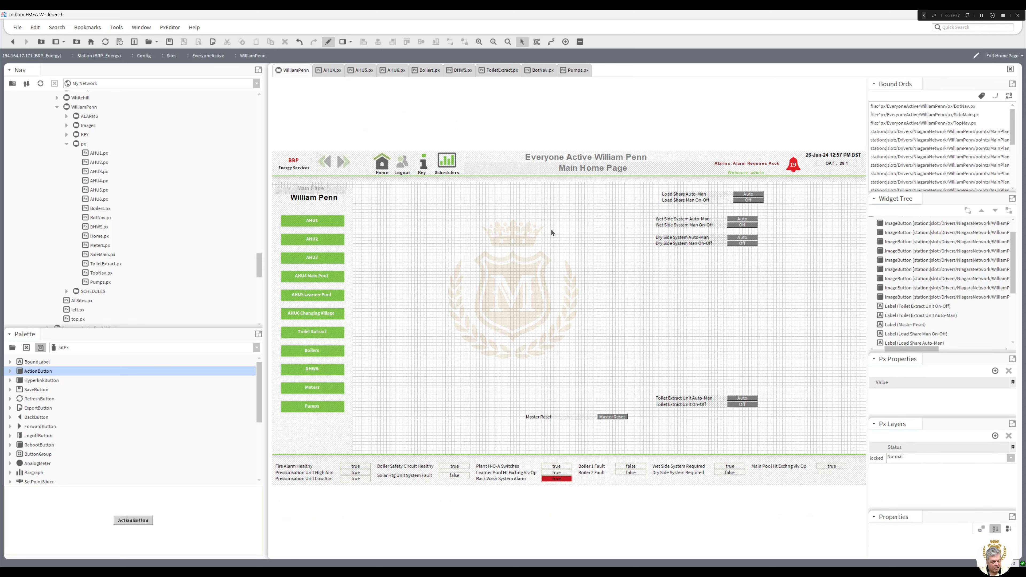
pyautogui.click(397, 70)
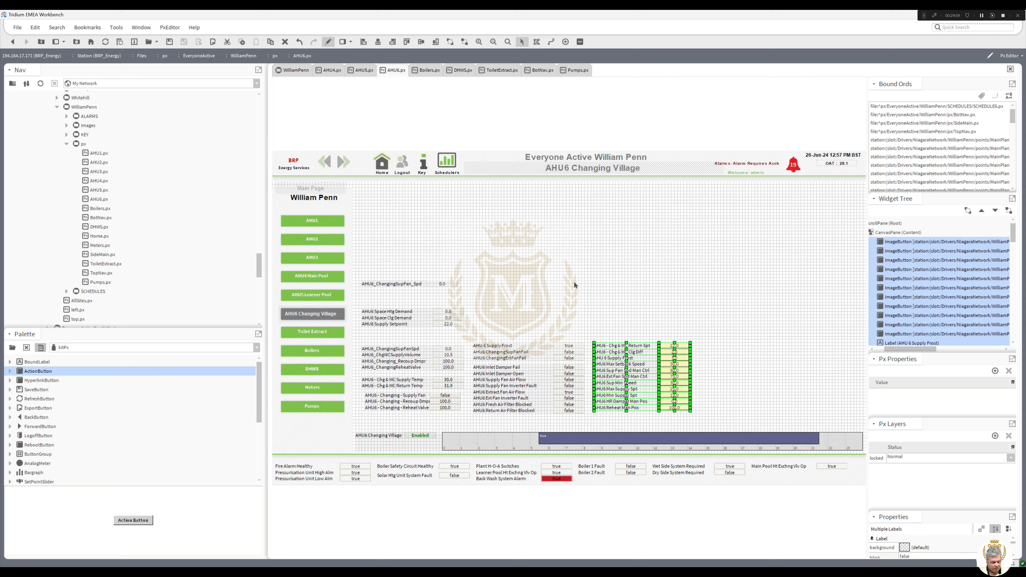
pyautogui.rightClick(734, 358)
pyautogui.click(756, 393)
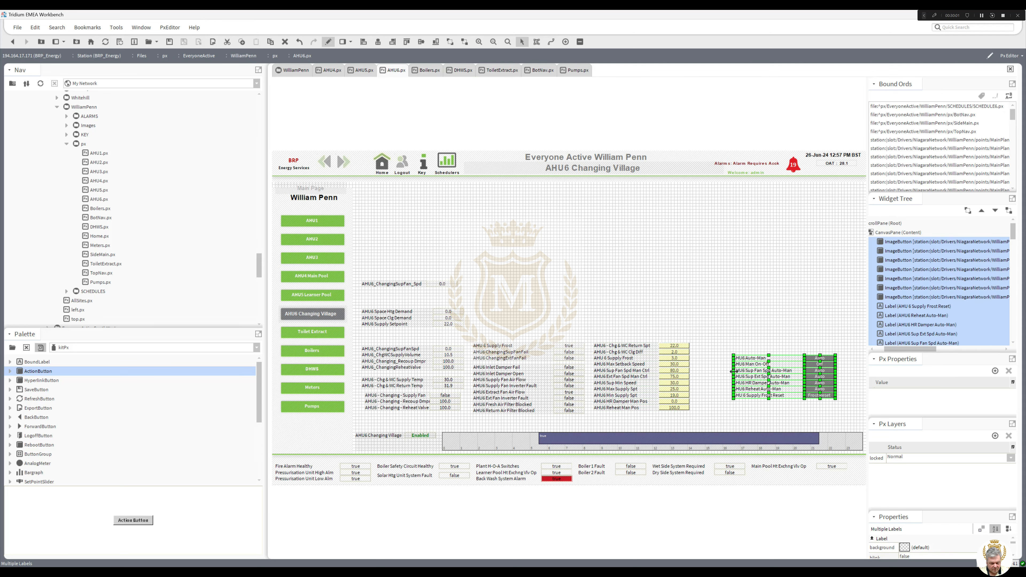
pyautogui.moveTo(747, 359); pyautogui.dragTo(710, 346)
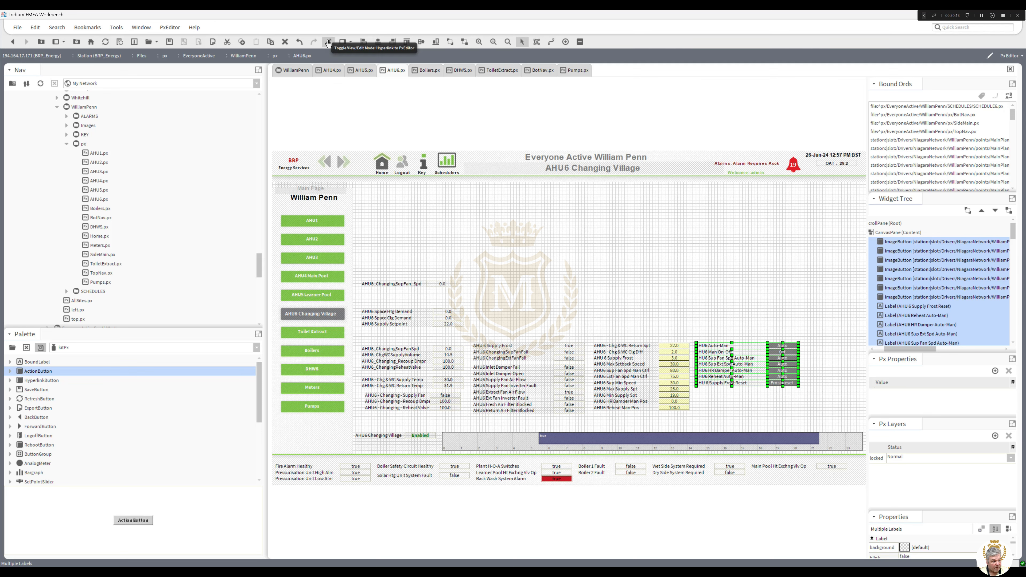
# Move the home page's Toilet Extract Unit Auto-Man and On-Off rows to the Toilet Extract page, below the unit fault row, and switch it to view mode.
pyautogui.click(292, 72)
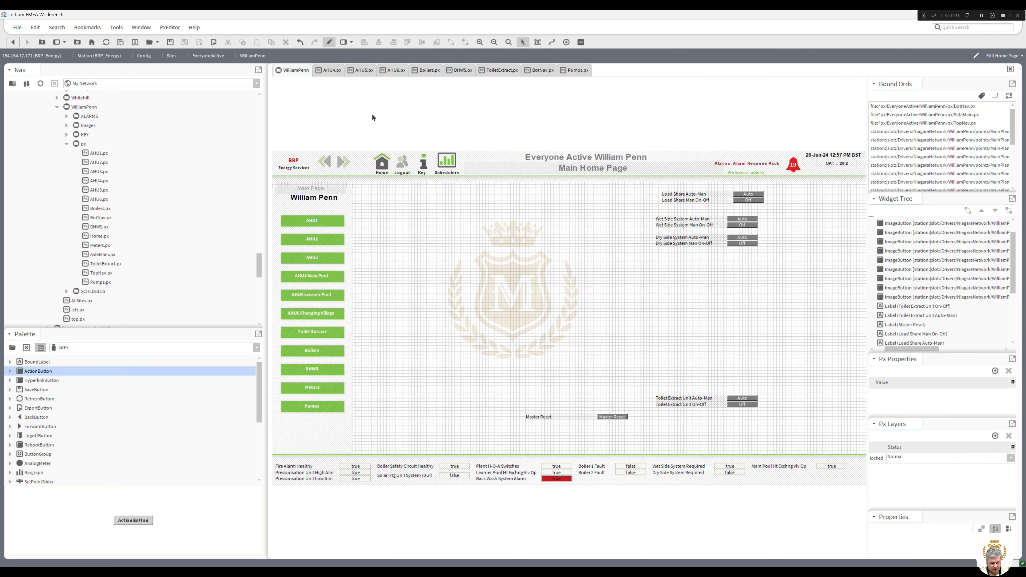
pyautogui.moveTo(647, 384); pyautogui.dragTo(769, 418)
pyautogui.rightClick(683, 401)
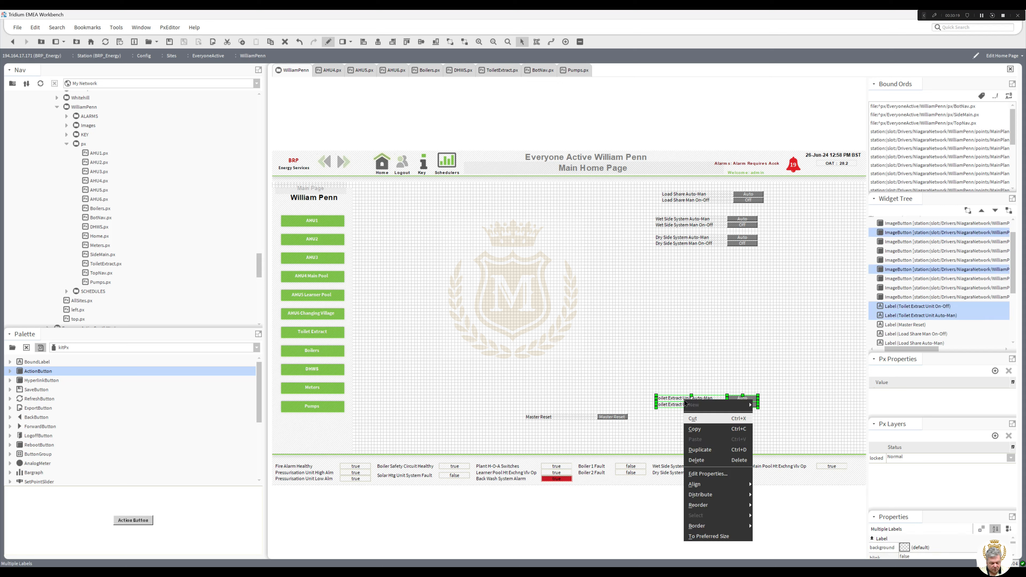
pyautogui.click(693, 419)
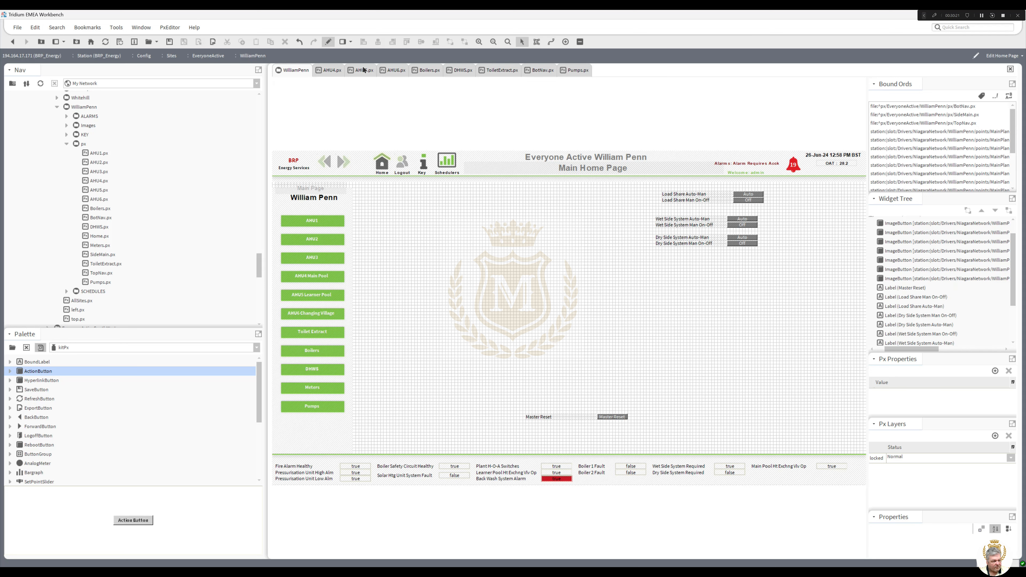
pyautogui.click(500, 71)
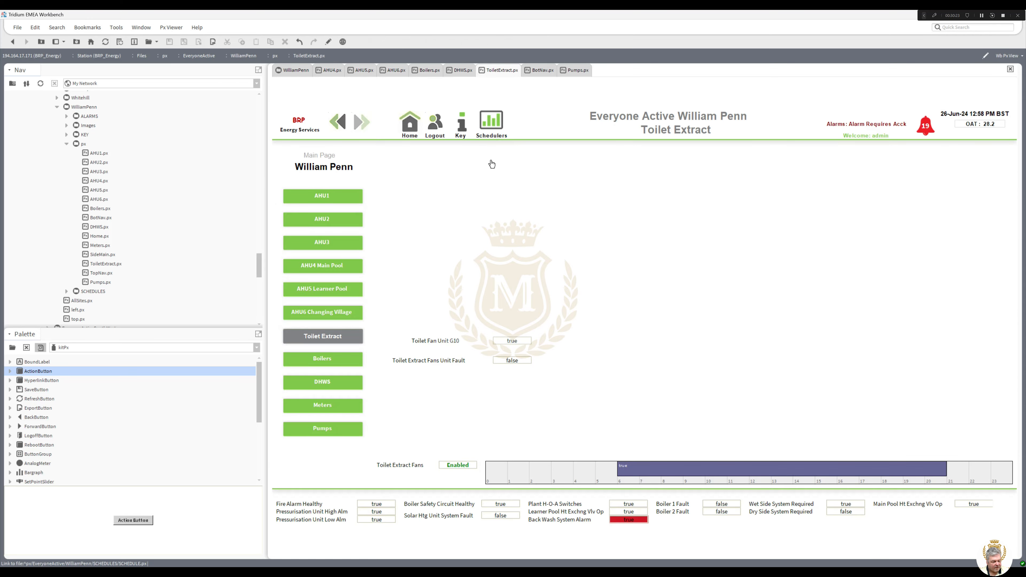
pyautogui.click(326, 43)
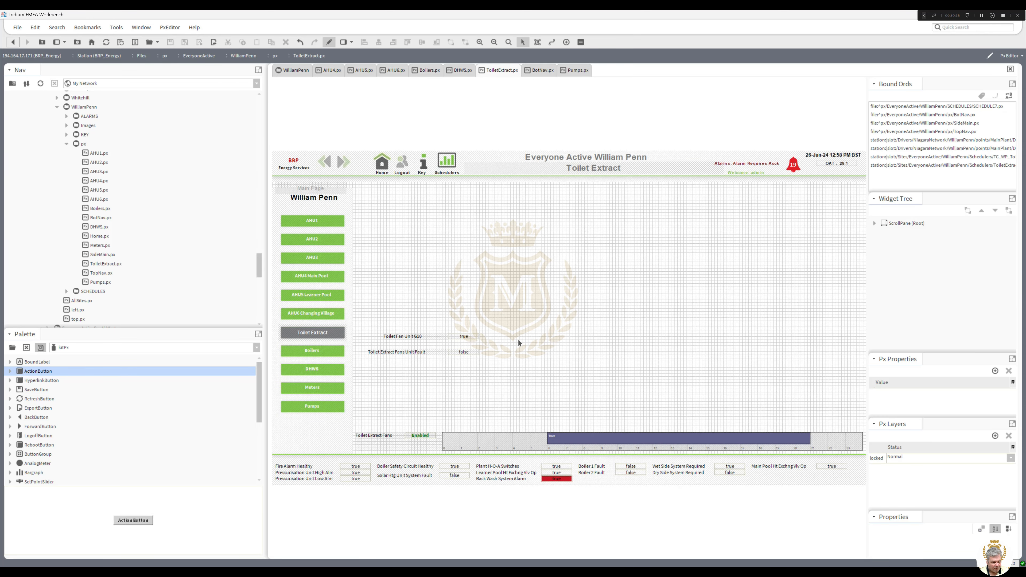
pyautogui.rightClick(510, 340)
pyautogui.click(525, 380)
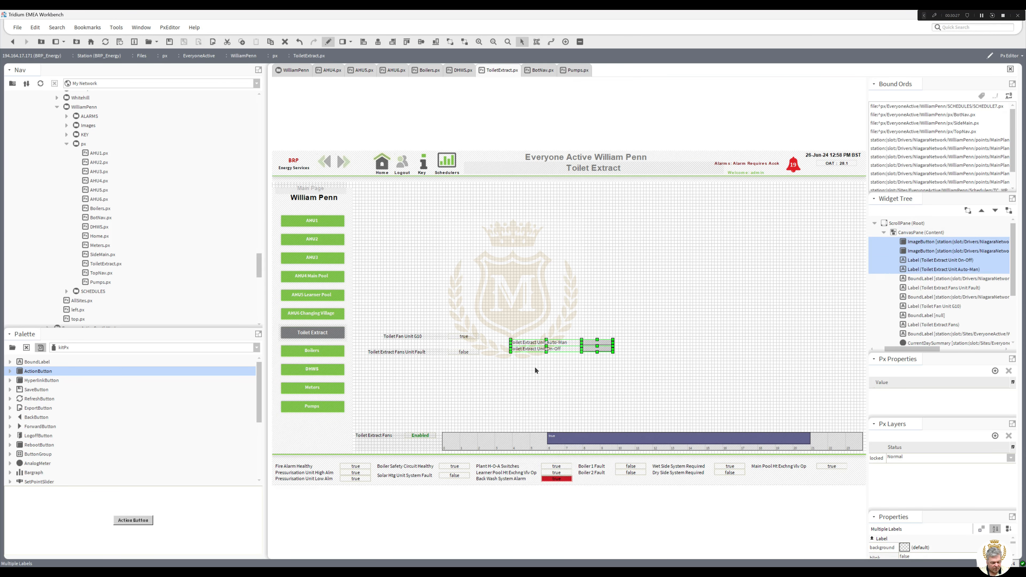
pyautogui.moveTo(471, 368); pyautogui.dragTo(410, 366)
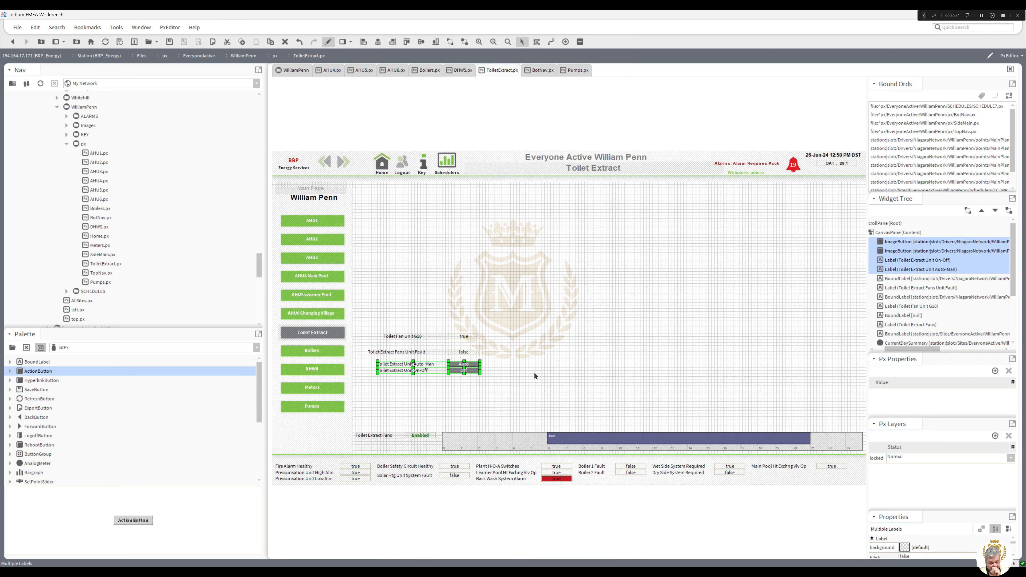
pyautogui.click(328, 42)
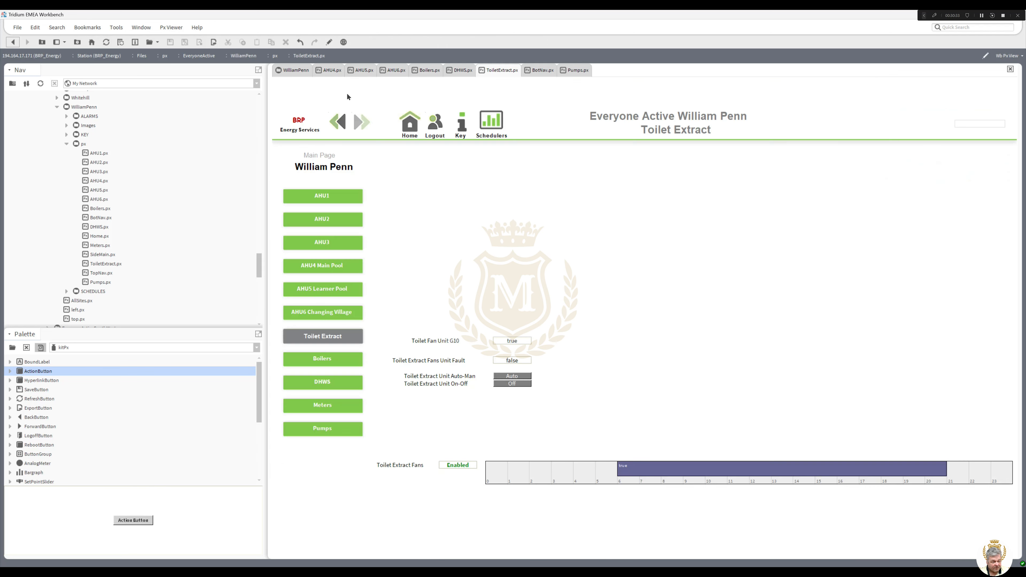
# Return to the home page and cut the Wet Side System Auto-Man and Man On-Off rows.
pyautogui.click(297, 71)
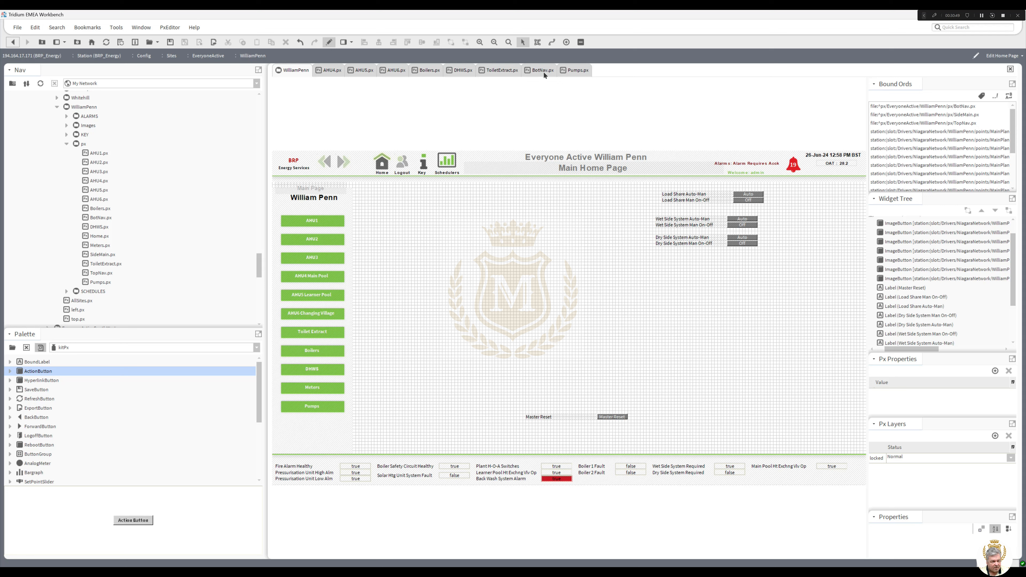
pyautogui.moveTo(646, 213); pyautogui.dragTo(782, 235)
pyautogui.rightClick(702, 220)
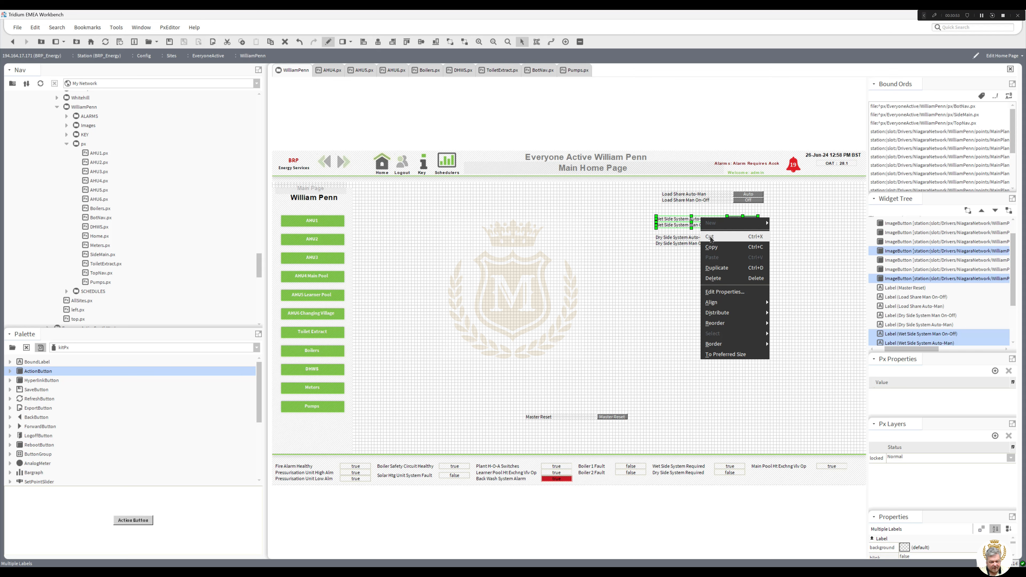
pyautogui.click(712, 242)
# In BotNav, move the Main Pool Ht Exchng Vlv Op row below the boiler faults and Dry Side System Required into its former place.
pyautogui.click(542, 71)
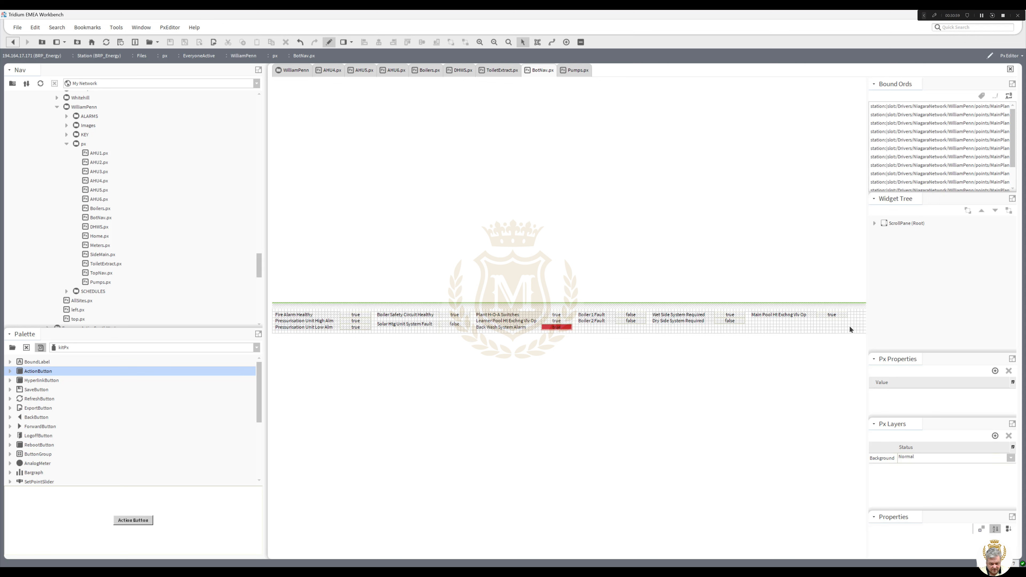
pyautogui.moveTo(850, 329); pyautogui.dragTo(740, 303)
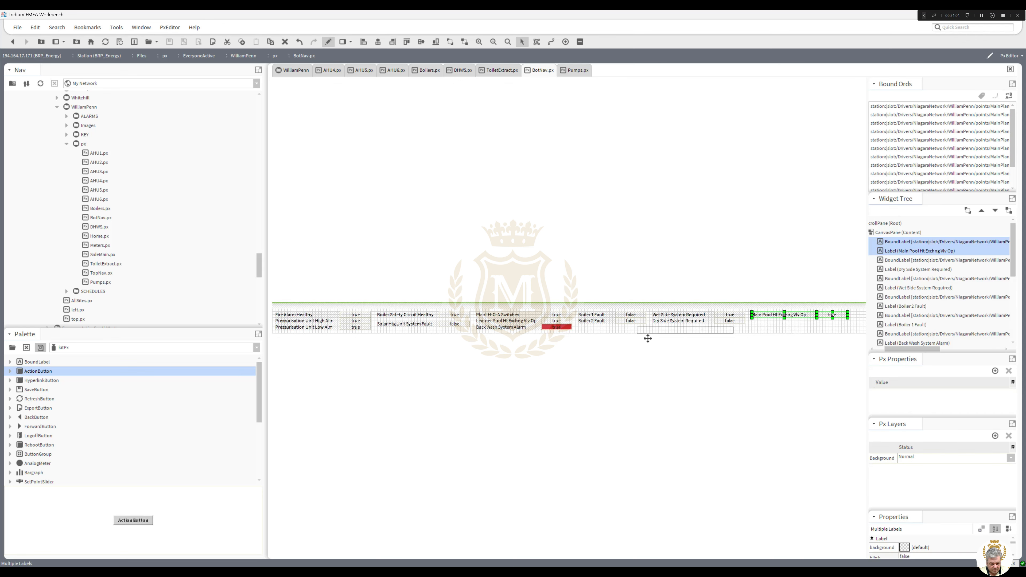
pyautogui.moveTo(647, 338); pyautogui.dragTo(597, 336)
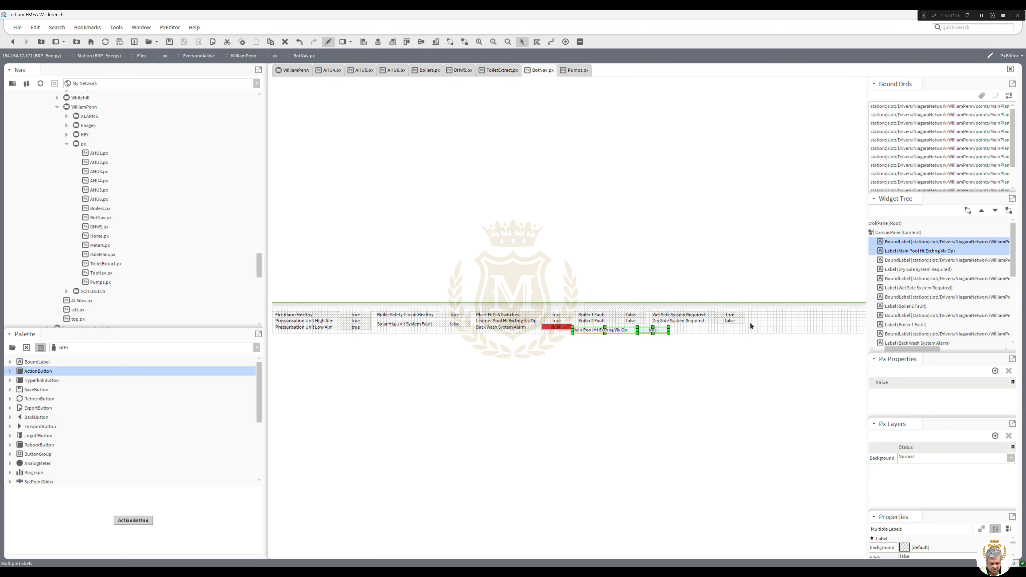
pyautogui.moveTo(752, 325); pyautogui.dragTo(771, 314)
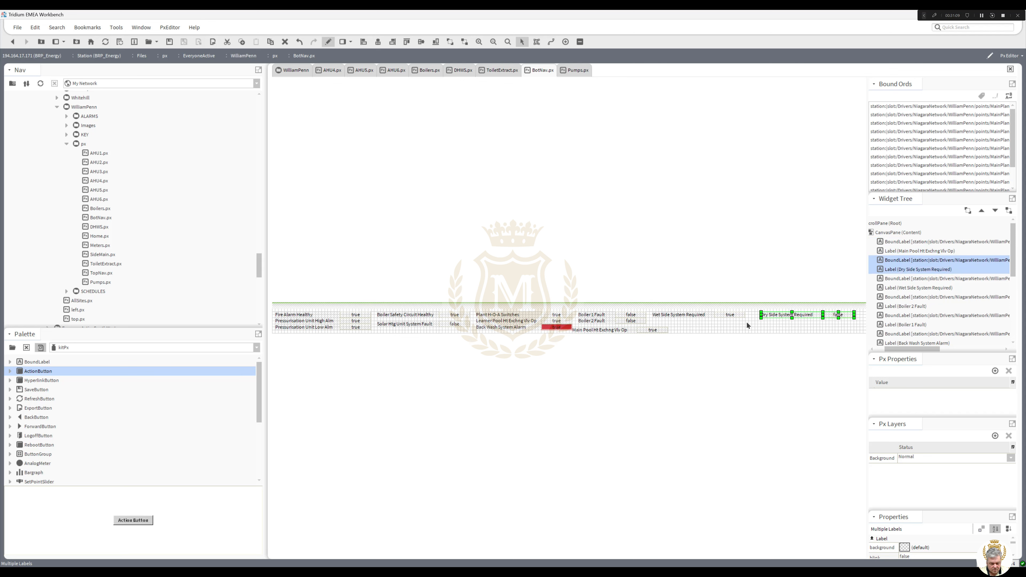
# Paste the Wet Side System Auto-Man and Man On-Off rows into BotNav, directly below Wet Side System Required.
pyautogui.rightClick(746, 326)
pyautogui.click(761, 343)
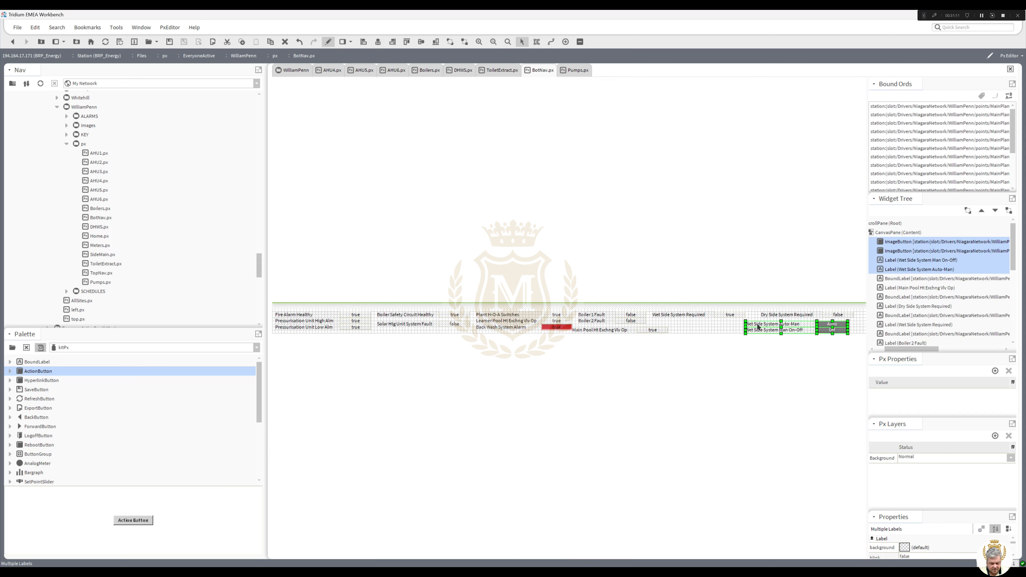
pyautogui.moveTo(758, 327); pyautogui.dragTo(657, 323)
# Select the whole Wet Side System group in BotNav and nudge it right, close to the Dry Side System Required row.
pyautogui.click(754, 331)
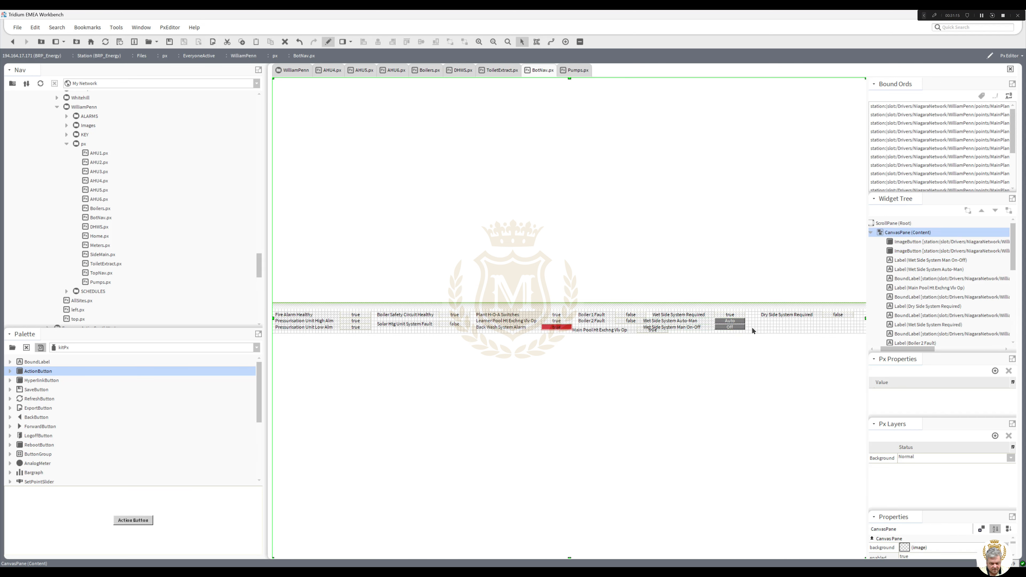
pyautogui.click(751, 306)
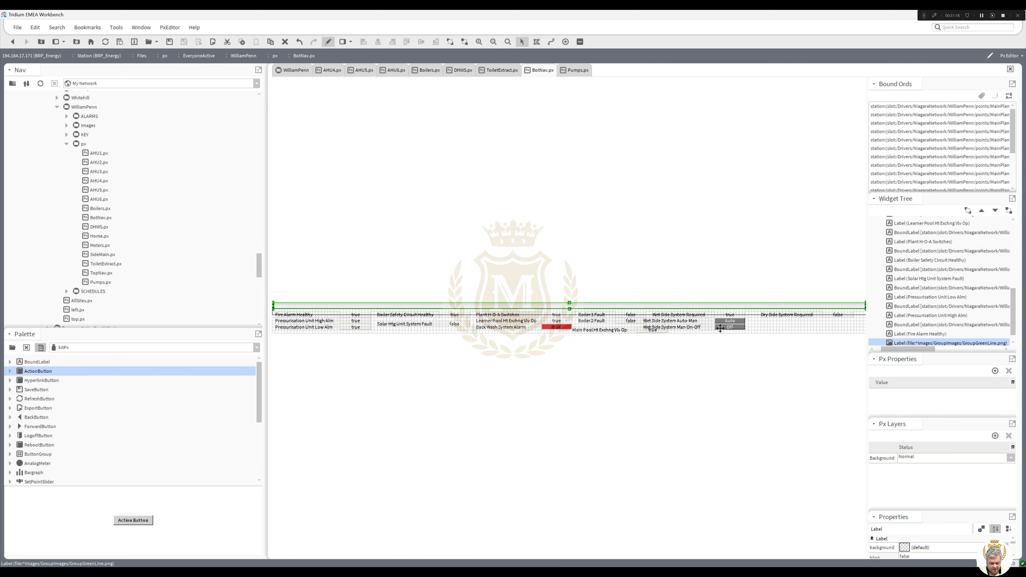
pyautogui.click(749, 330)
pyautogui.moveTo(749, 331); pyautogui.dragTo(643, 308)
pyautogui.press('Right')
pyautogui.press('Right')
pyautogui.press('Right')
pyautogui.press('Right')
pyautogui.press('Right')
pyautogui.press('Right')
pyautogui.press('Right')
pyautogui.press('Right')
pyautogui.press('Right')
pyautogui.press('Right')
pyautogui.press('Right')
pyautogui.press('Right')
pyautogui.press('Right')
pyautogui.press('Right')
pyautogui.press('Right')
pyautogui.press('Right')
pyautogui.press('Right')
pyautogui.press('Right')
pyautogui.press('Right')
pyautogui.press('Right')
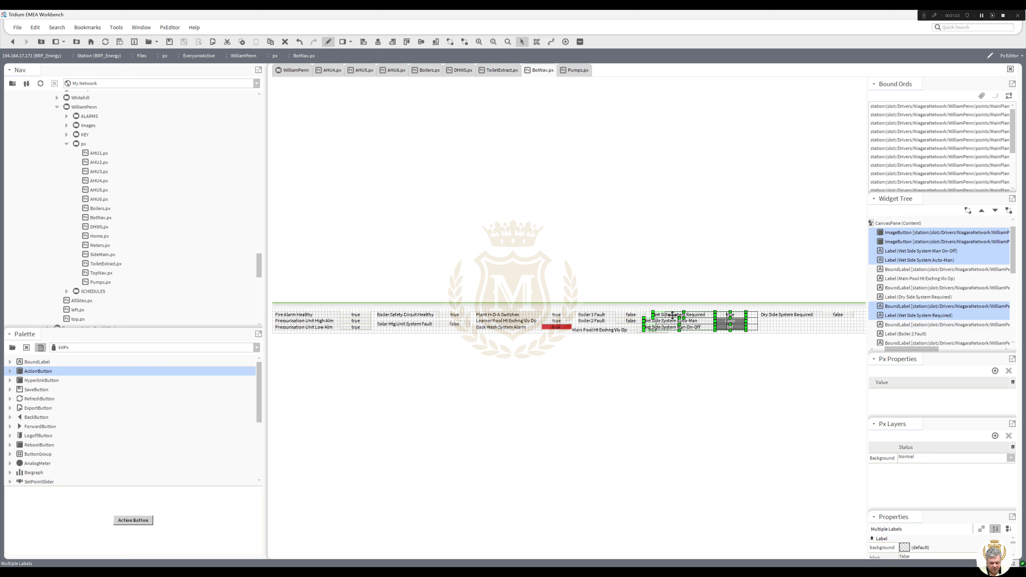
# Cut the Dry Side System Auto-Man and Man On-Off rows from the home page and paste them into BotNav, below Dry Side System Required.
pyautogui.click(302, 71)
pyautogui.moveTo(643, 230); pyautogui.dragTo(782, 262)
pyautogui.rightClick(700, 243)
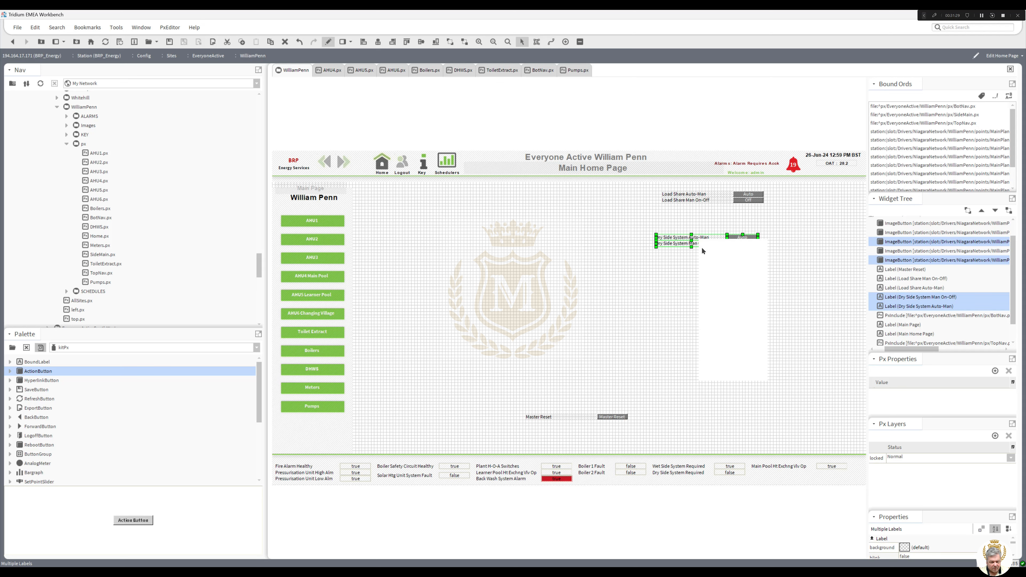
pyautogui.click(708, 258)
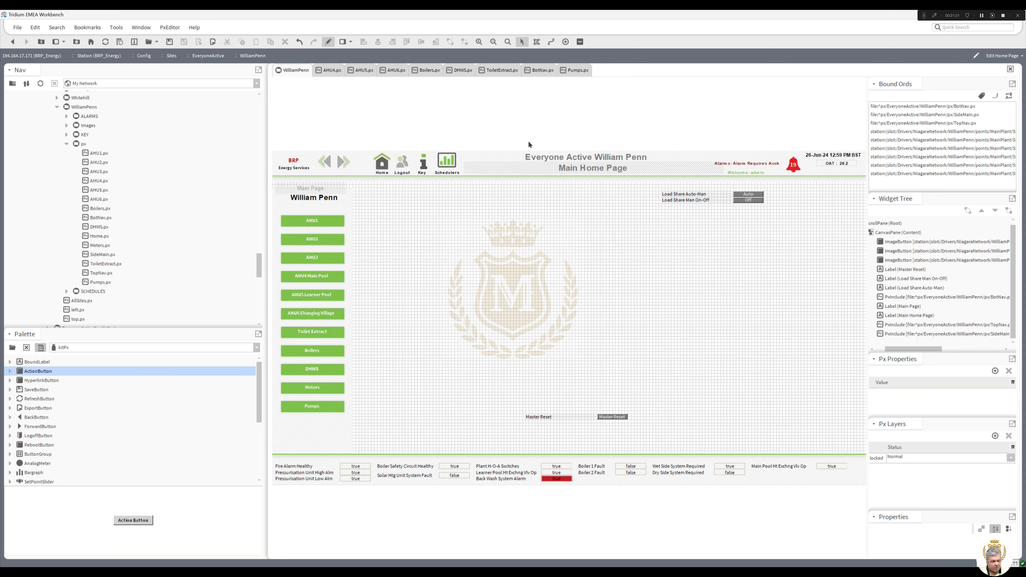
pyautogui.click(543, 70)
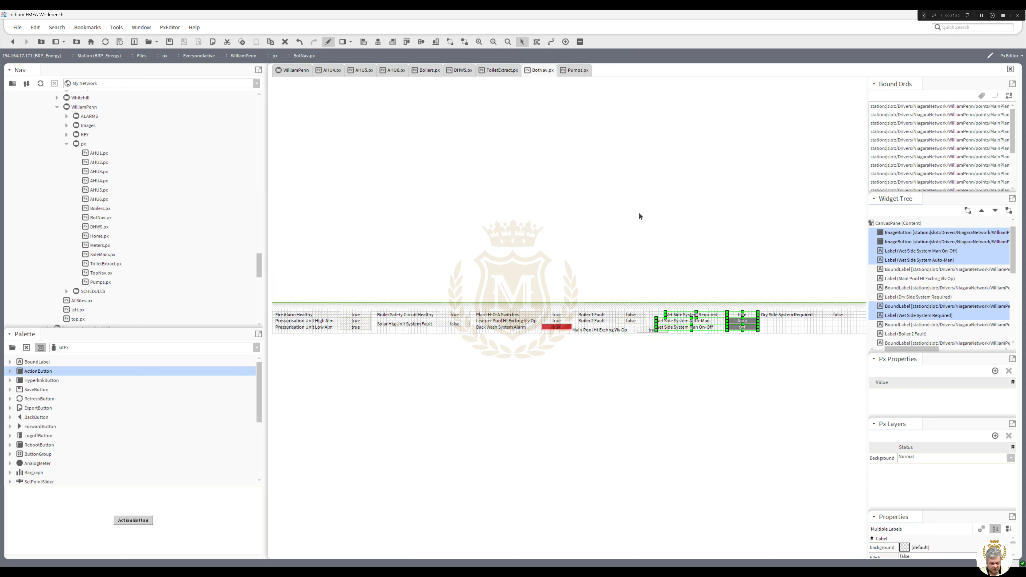
pyautogui.rightClick(776, 321)
pyautogui.click(793, 360)
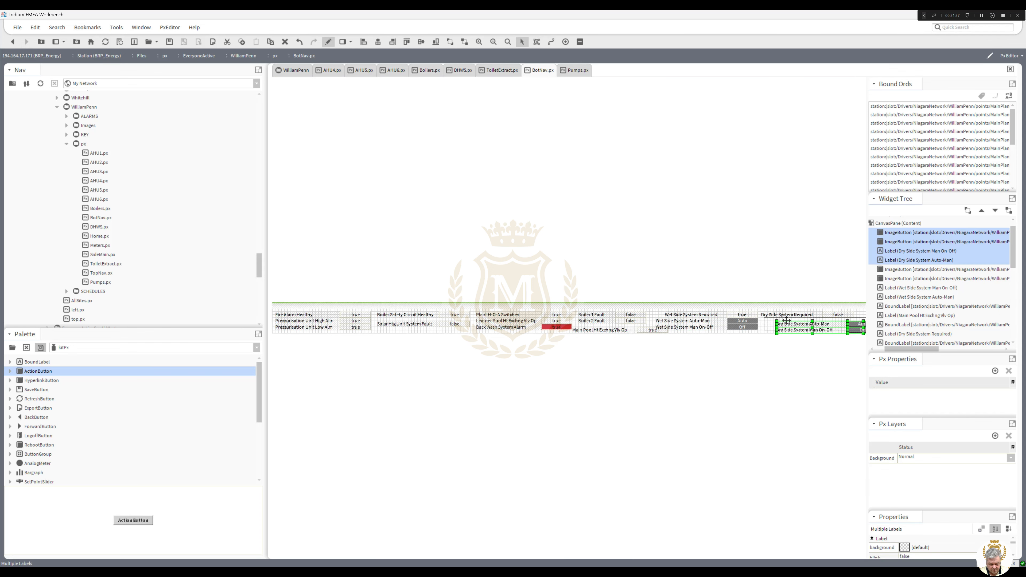
pyautogui.moveTo(786, 320); pyautogui.dragTo(783, 321)
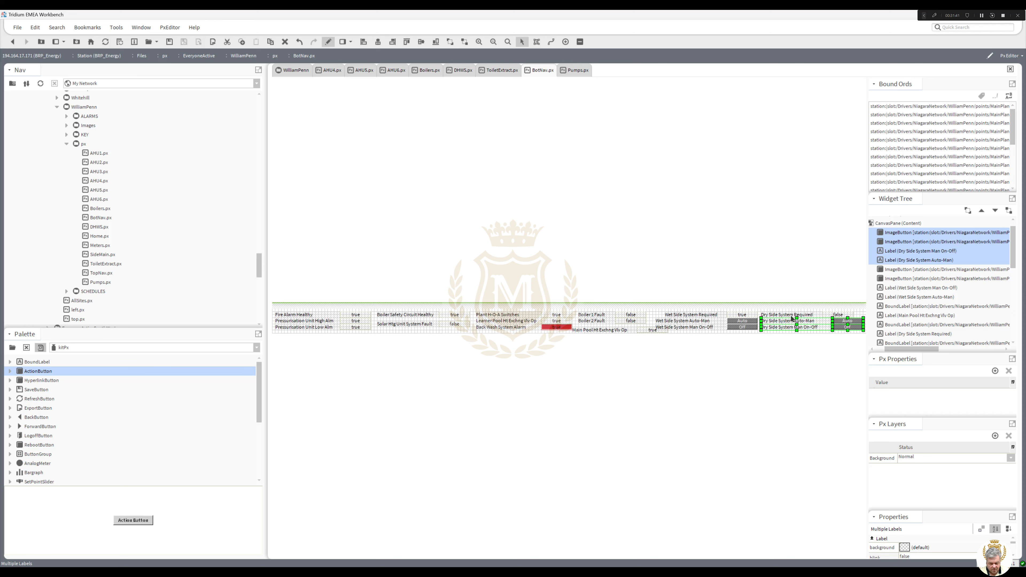
# Animate the Dry Side System Required value's text as Boolean To Simple, with Enable for true and Disable for false.
pyautogui.click(792, 317)
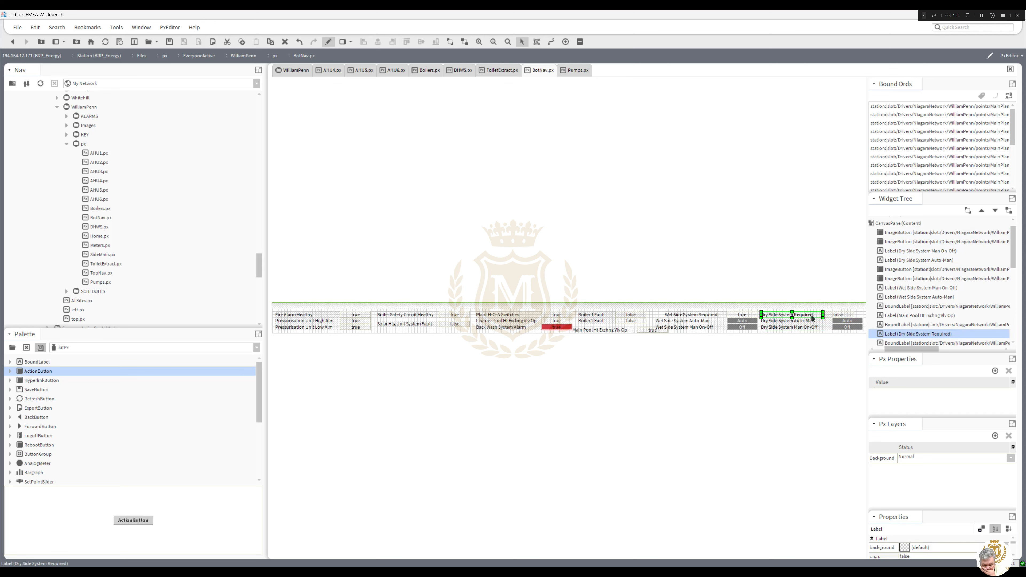
pyautogui.doubleClick(837, 317)
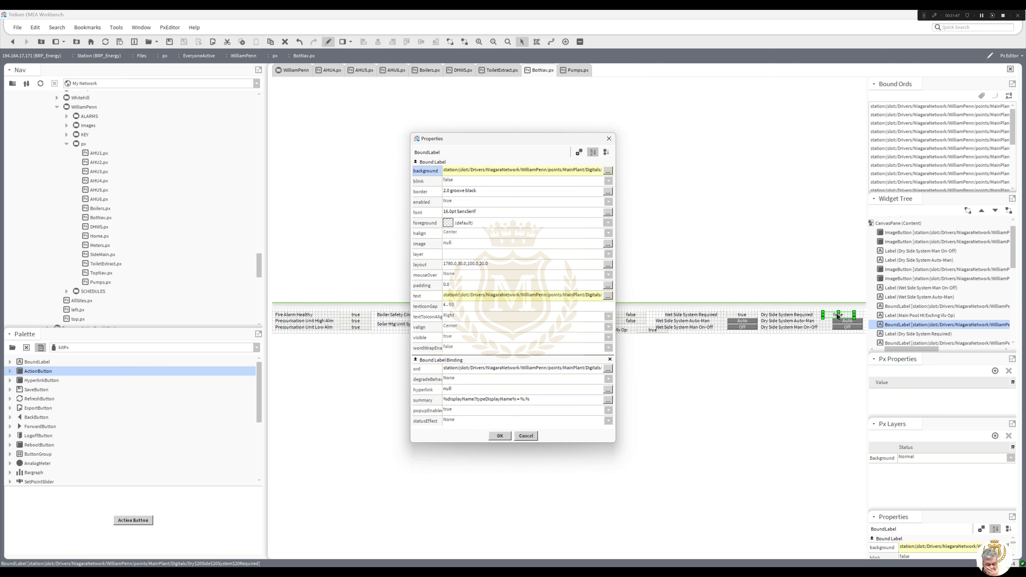
pyautogui.rightClick(552, 295)
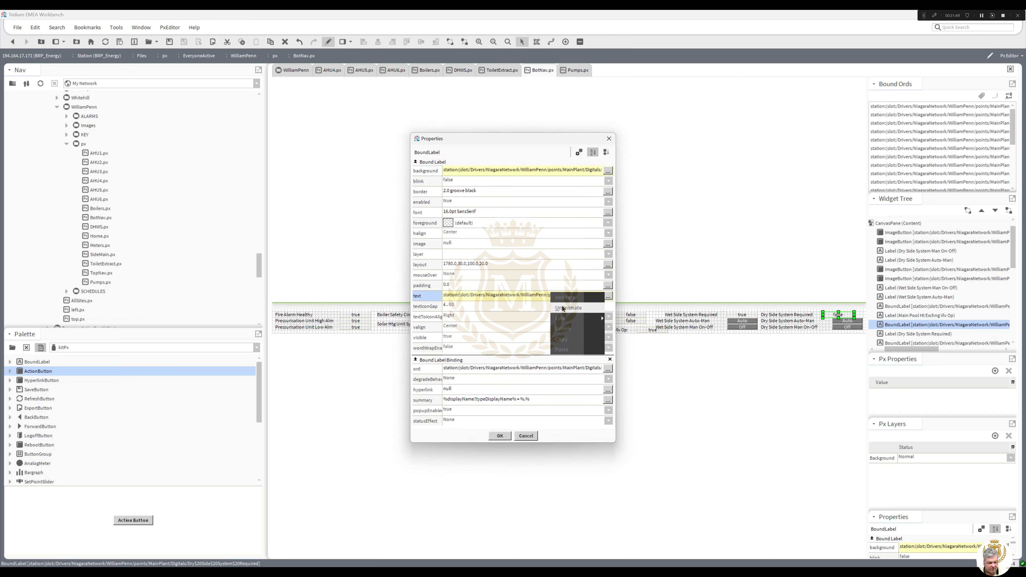
pyautogui.press('Escape')
pyautogui.rightClick(509, 298)
pyautogui.click(521, 301)
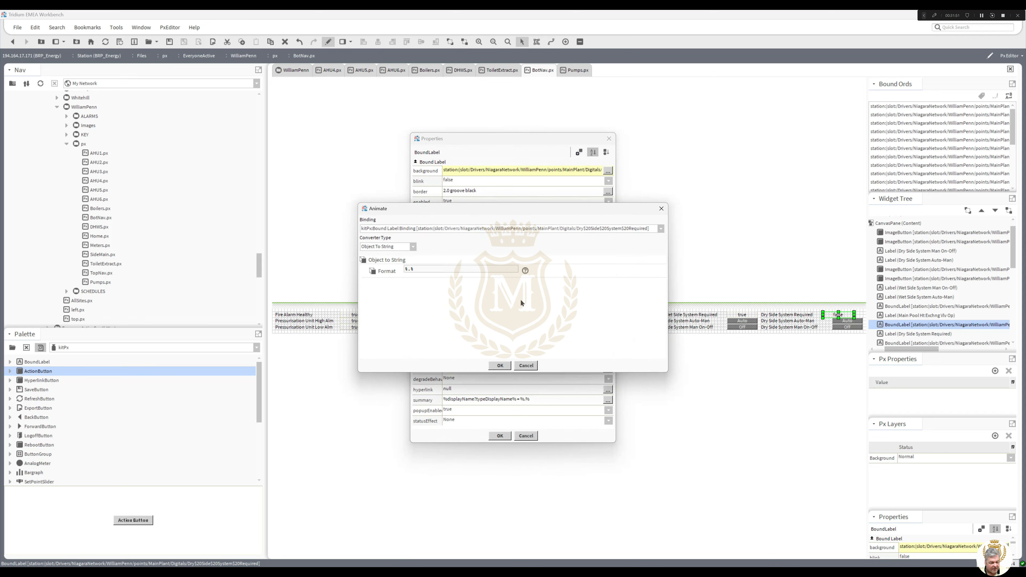
pyautogui.click(412, 246)
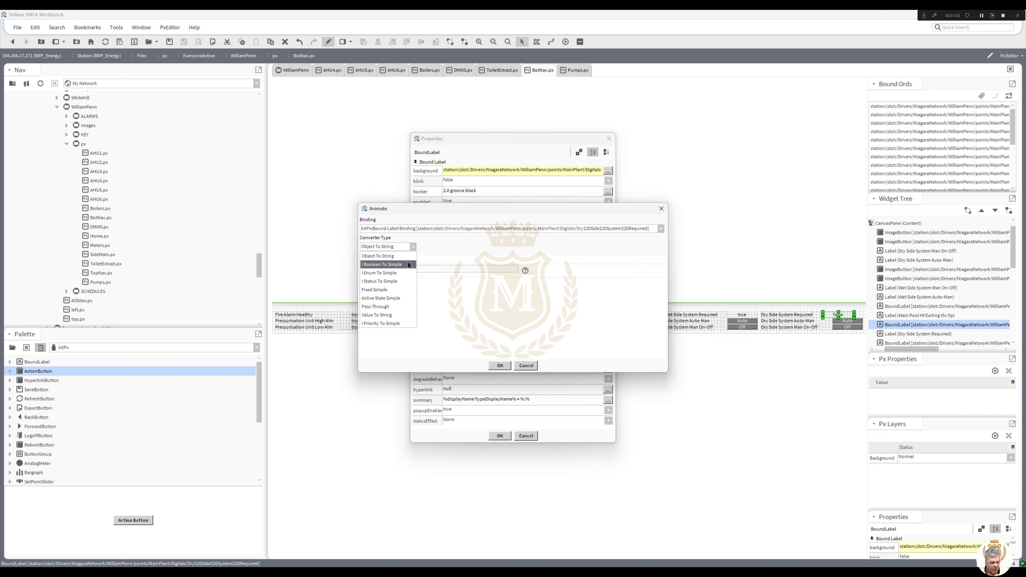
pyautogui.click(410, 265)
pyautogui.click(422, 268)
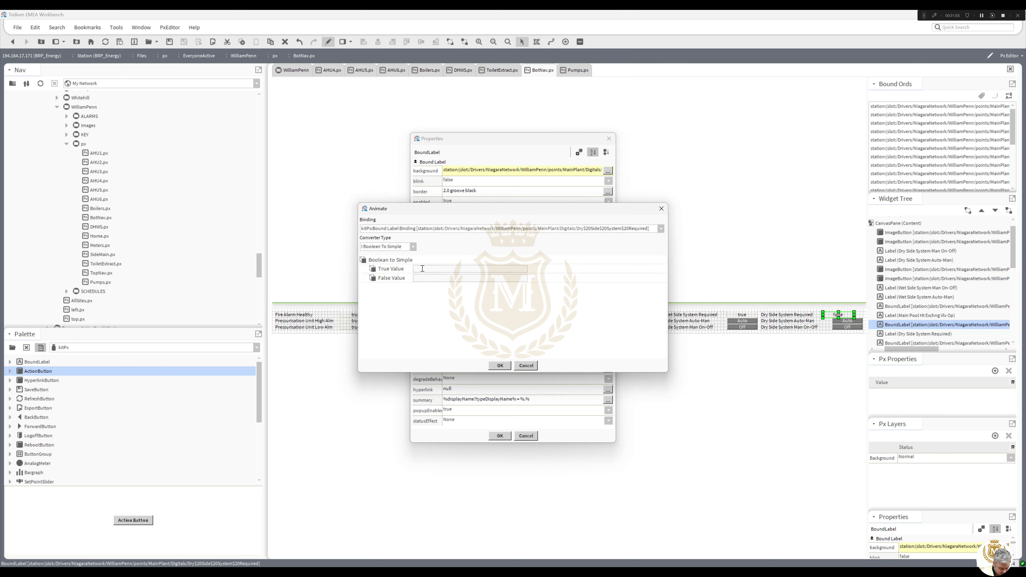
pyautogui.write('Enable')
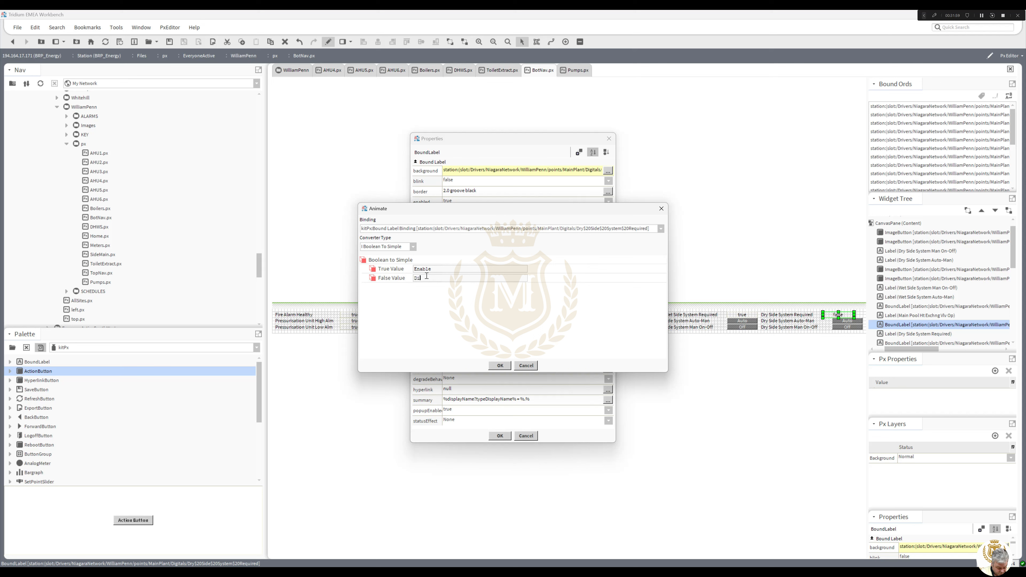
pyautogui.click(426, 278)
pyautogui.write('Disable')
pyautogui.click(500, 365)
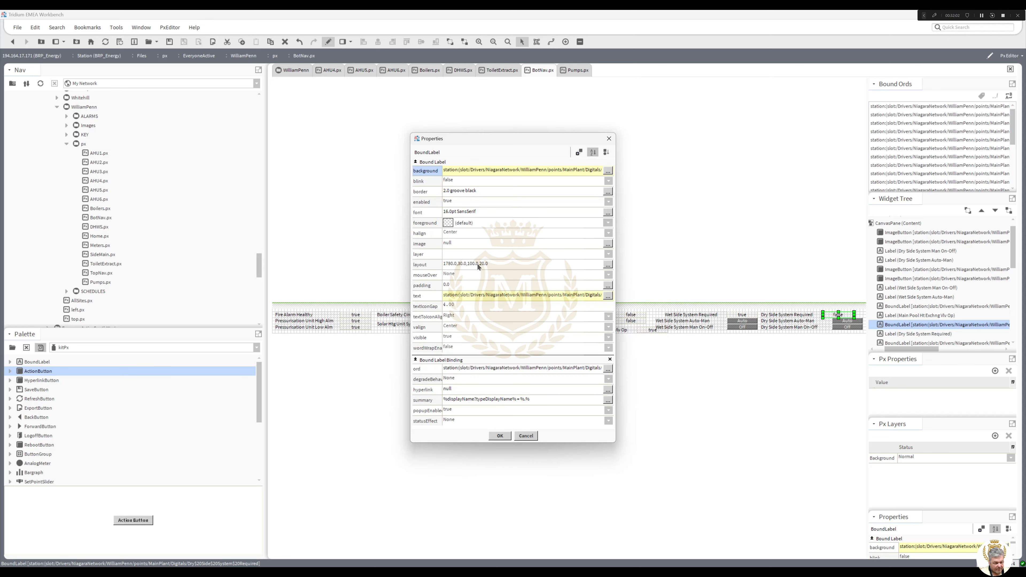
# Animate the Dry Side System Required value's foreground so the true value is green, and apply the properties.
pyautogui.rightClick(451, 224)
pyautogui.click(461, 230)
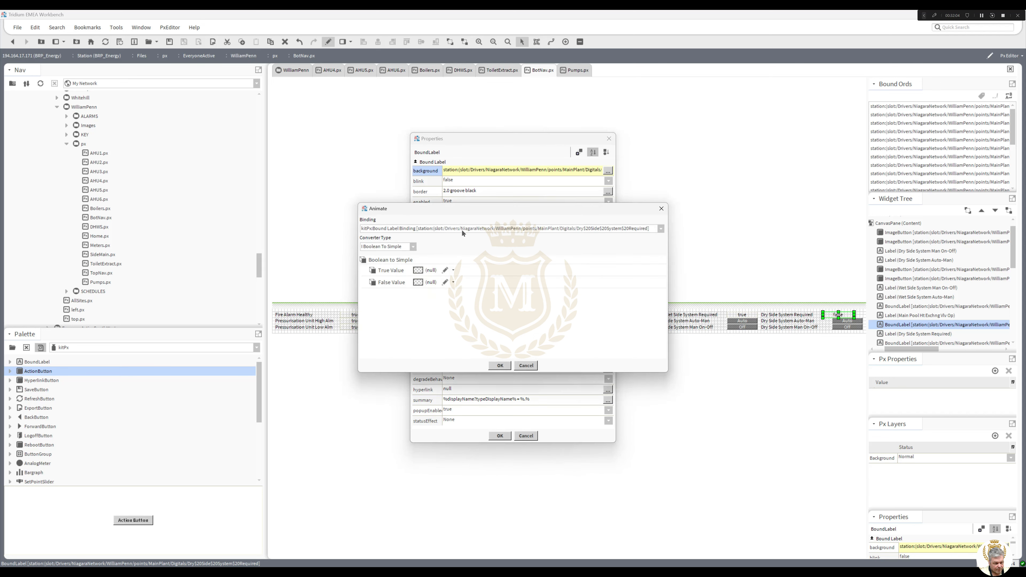
pyautogui.click(419, 271)
pyautogui.click(400, 247)
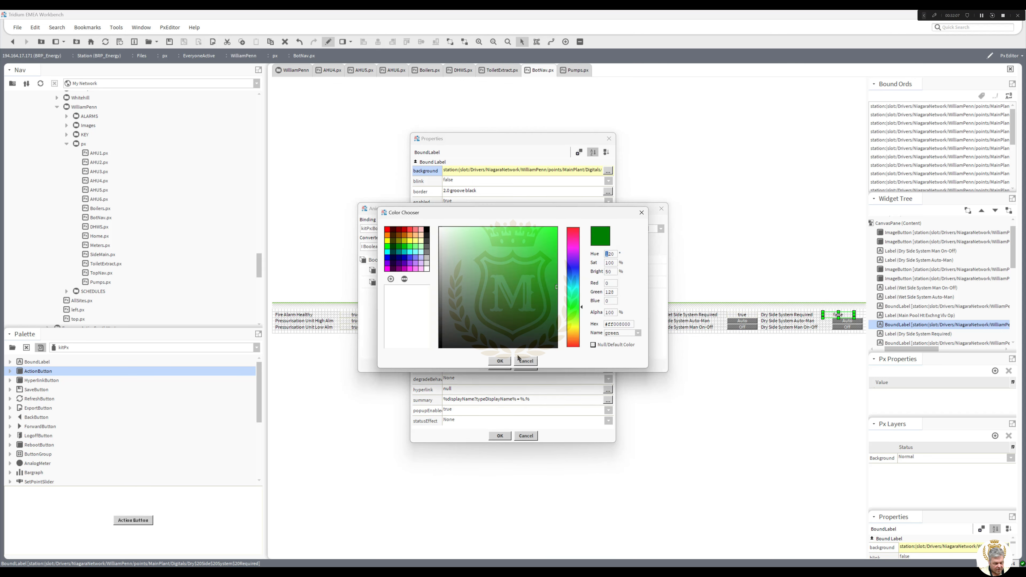
pyautogui.click(501, 360)
pyautogui.click(500, 366)
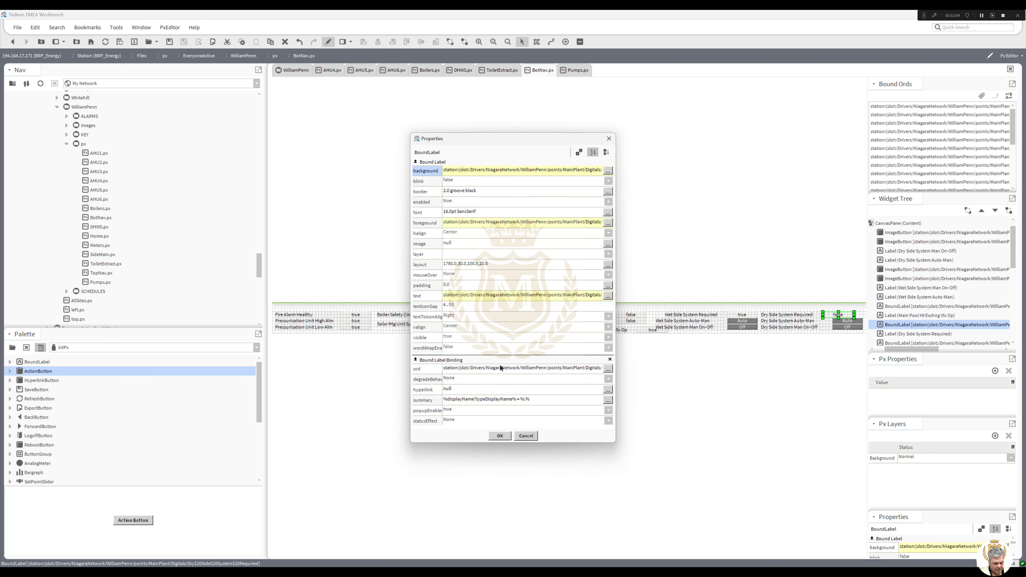
pyautogui.click(503, 435)
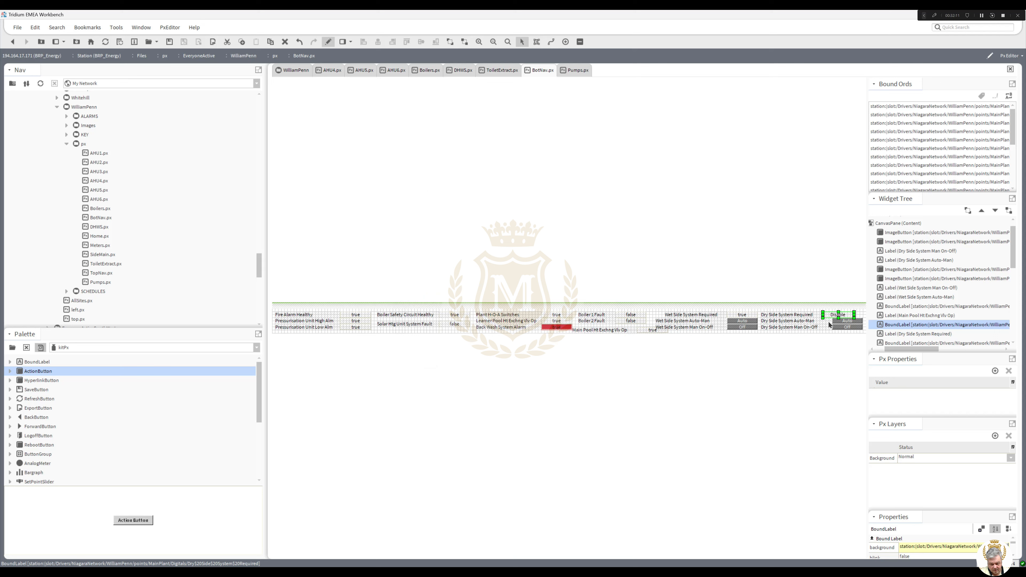
# Align the Dry Side System Required value above its Auto and Off buttons and fit the three Dry Side labels up against that column.
pyautogui.moveTo(836, 315); pyautogui.dragTo(846, 314)
pyautogui.click(819, 314)
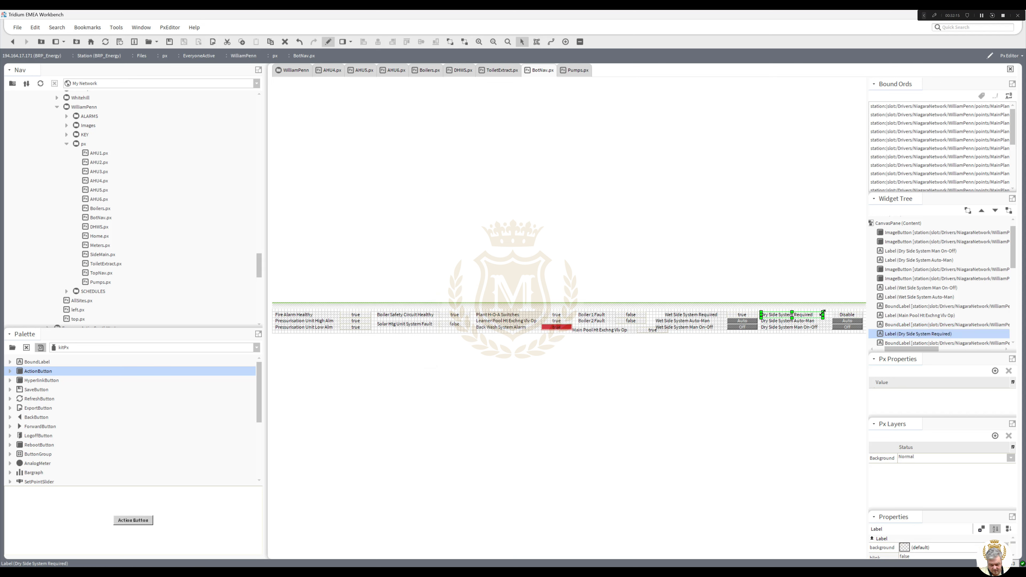
pyautogui.moveTo(823, 313); pyautogui.dragTo(770, 315)
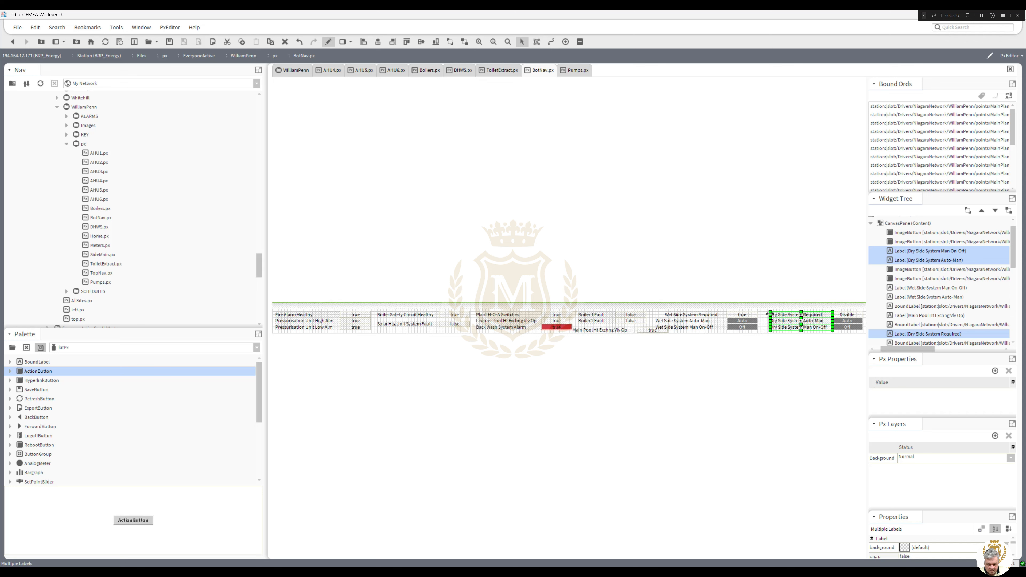
pyautogui.moveTo(769, 314); pyautogui.dragTo(763, 312)
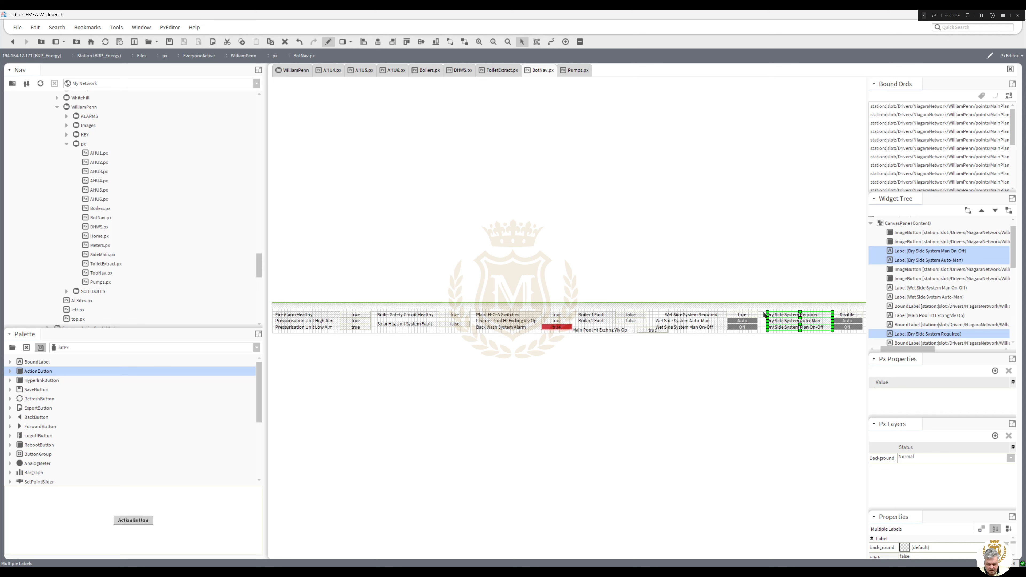
# Move the Wet Side System Required value above its row and put a duplicate of the Dry Side value in its place.
pyautogui.click(742, 315)
pyautogui.moveTo(692, 309); pyautogui.dragTo(675, 308)
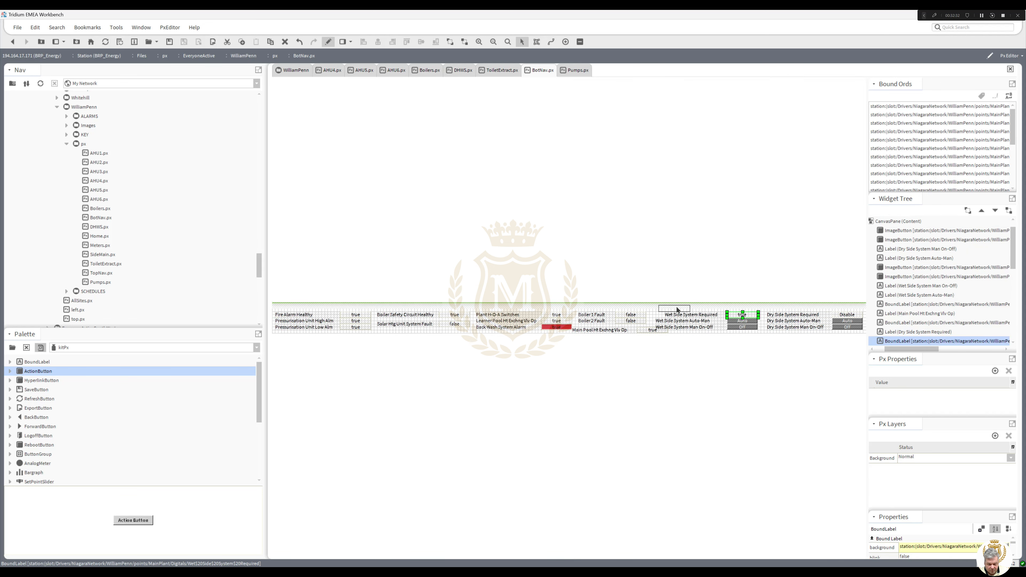
pyautogui.rightClick(843, 313)
pyautogui.click(870, 363)
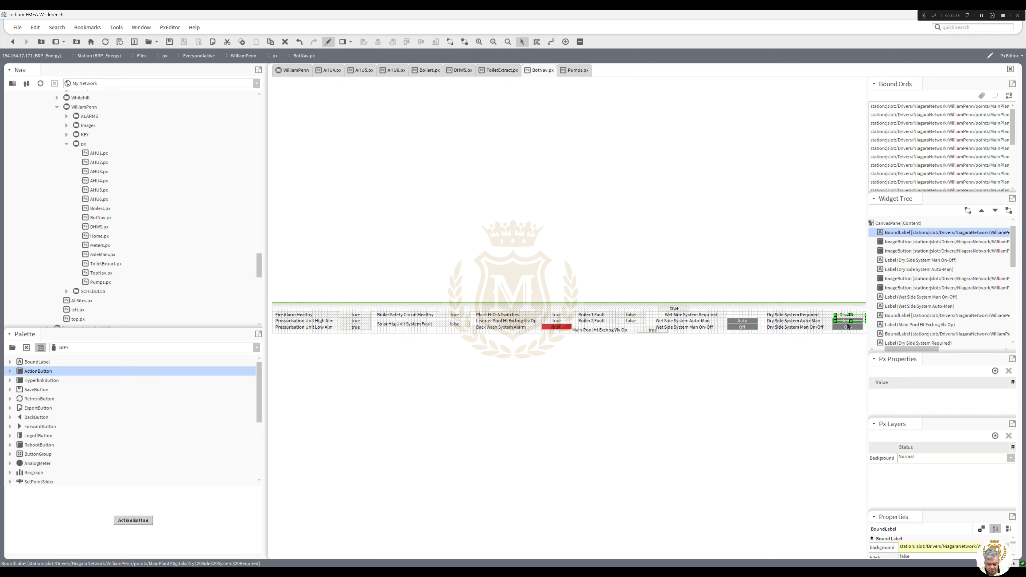
pyautogui.moveTo(849, 320); pyautogui.dragTo(742, 317)
# Copy the original Wet Side System Required value's ord into the duplicated value's binding and delete the original value.
pyautogui.doubleClick(675, 309)
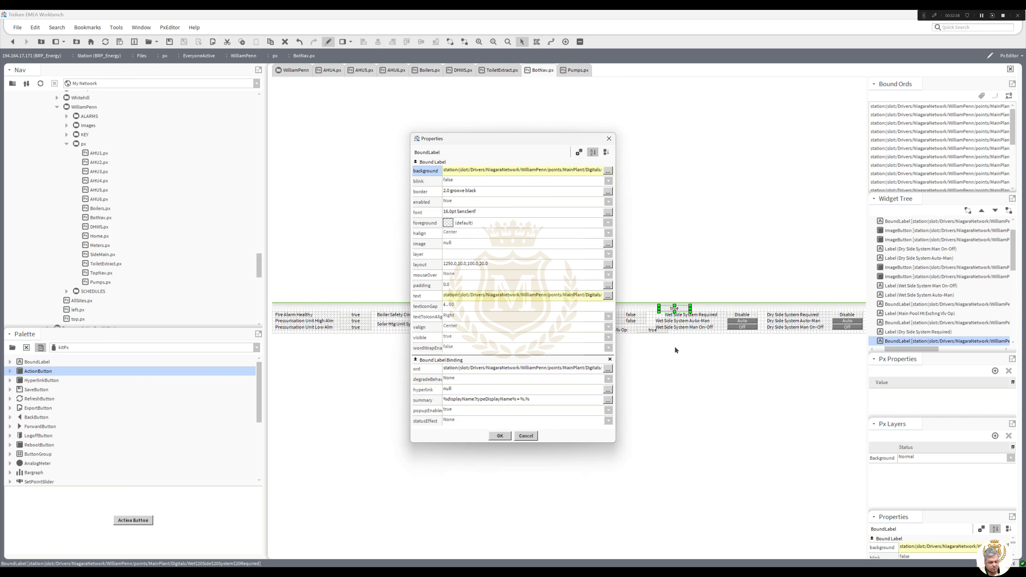
pyautogui.click(585, 368)
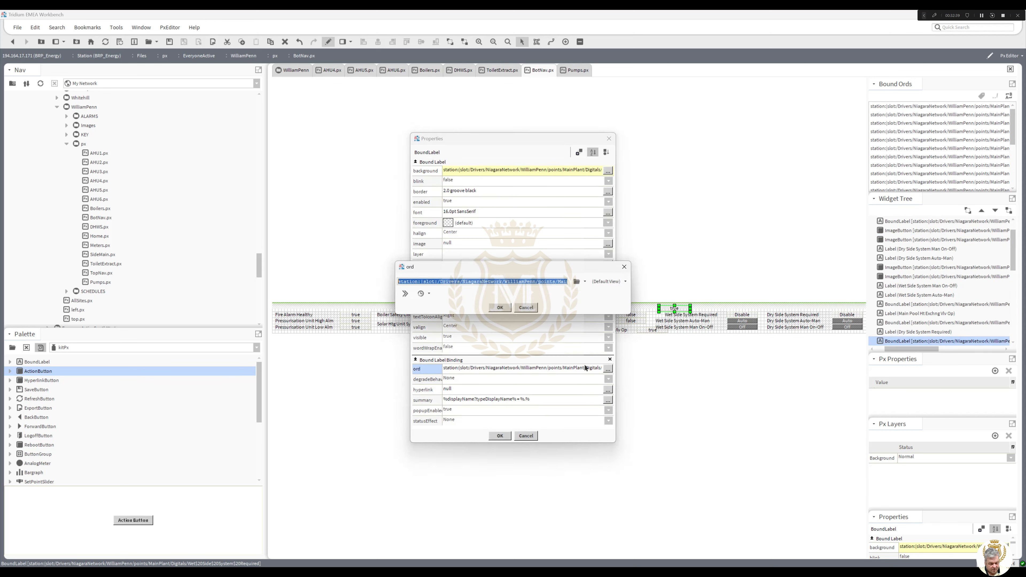
pyautogui.click(500, 307)
pyautogui.click(500, 435)
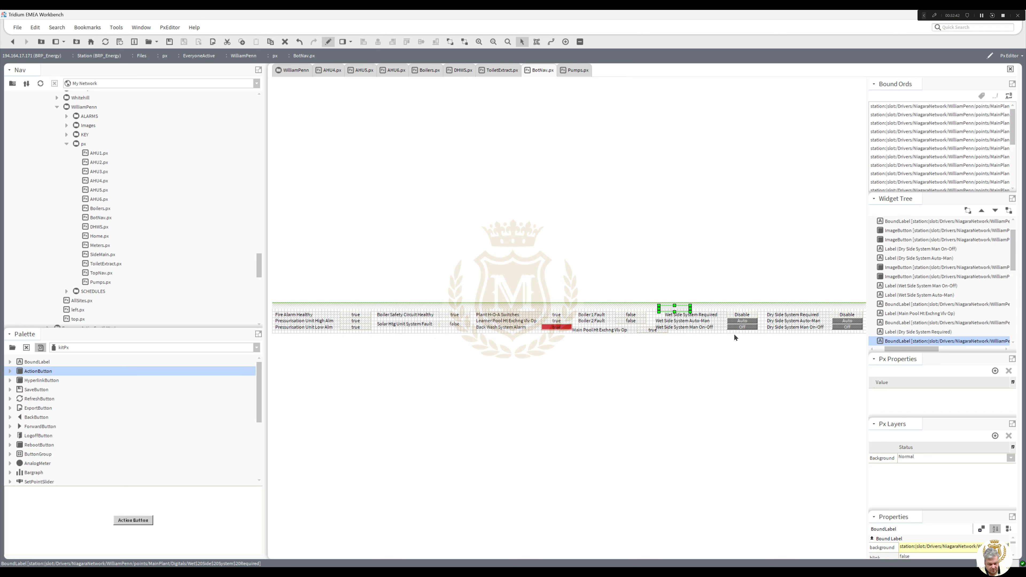
pyautogui.doubleClick(741, 315)
pyautogui.click(538, 369)
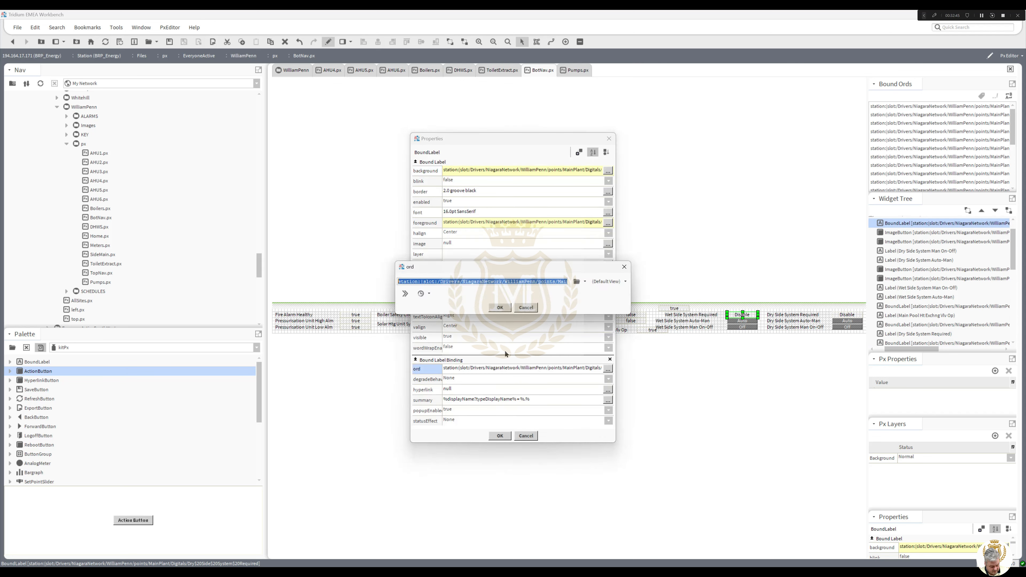
pyautogui.click(500, 308)
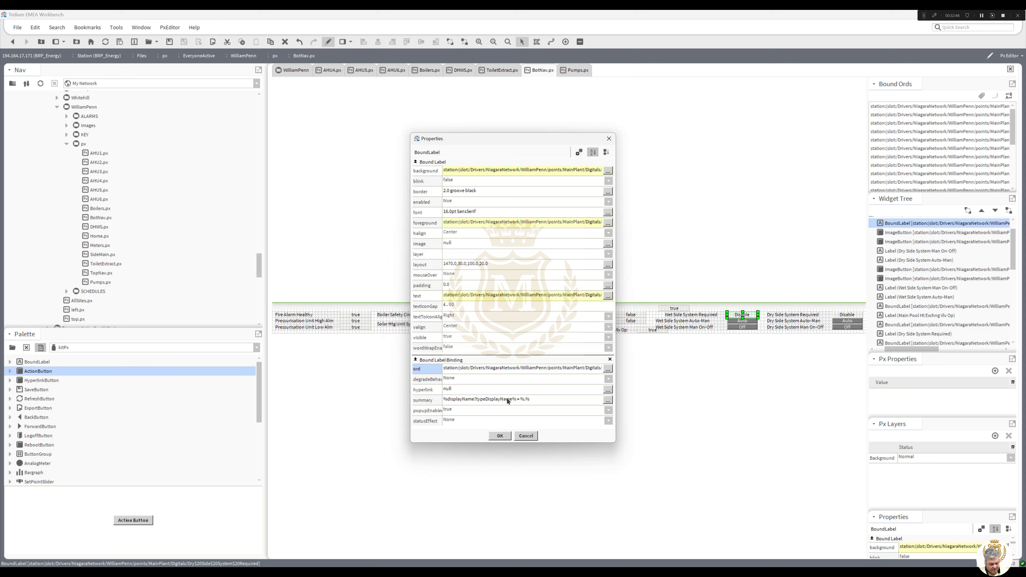
pyautogui.click(500, 435)
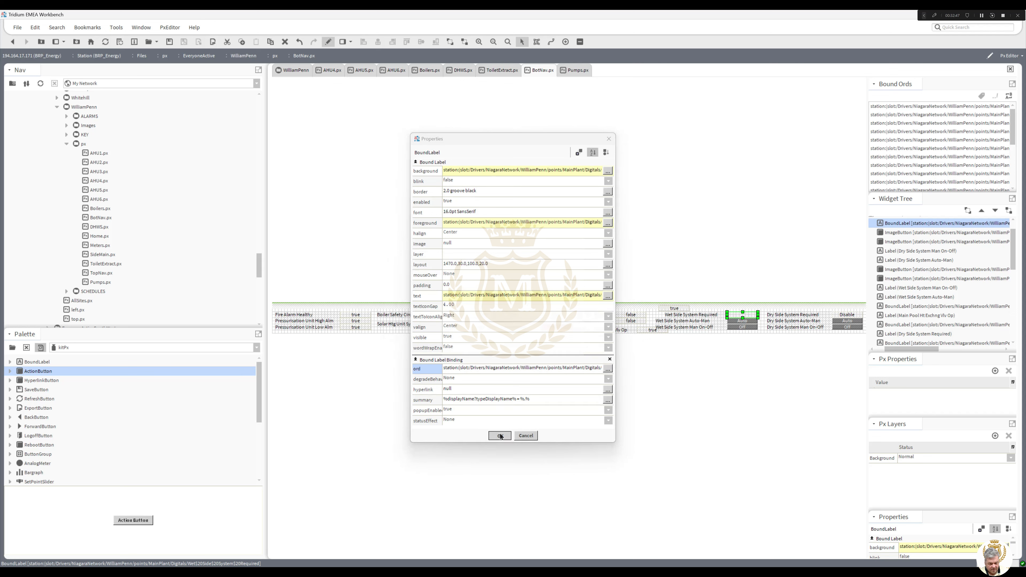
pyautogui.click(674, 309)
pyautogui.press('Delete')
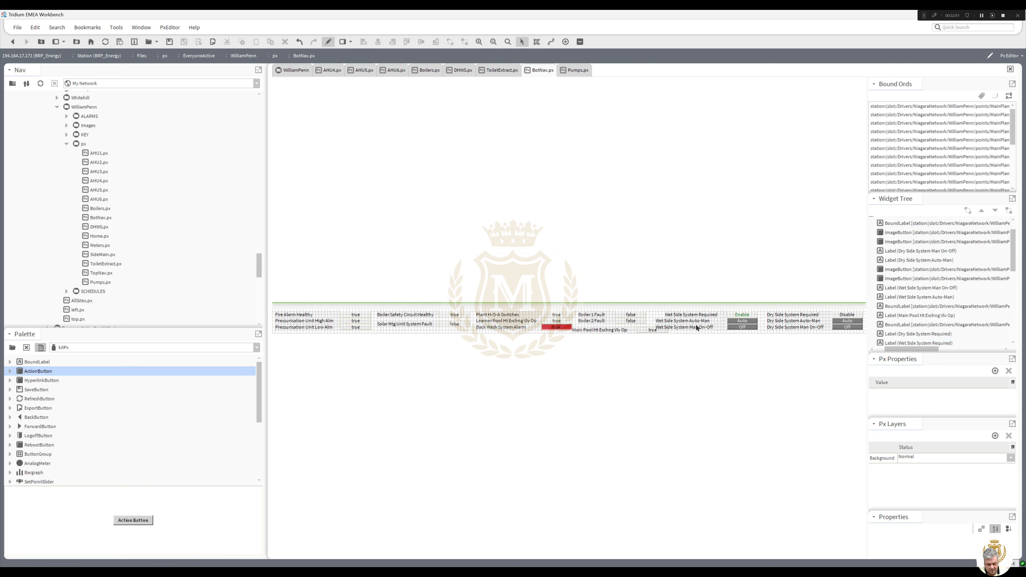
# Narrow the Wet Side System Auto-Man and Man On-Off labels from their left edge to line up with Wet Side System Required.
pyautogui.click(696, 326)
pyautogui.keyDown('ctrl'); pyautogui.click(696, 321); pyautogui.keyUp('ctrl')
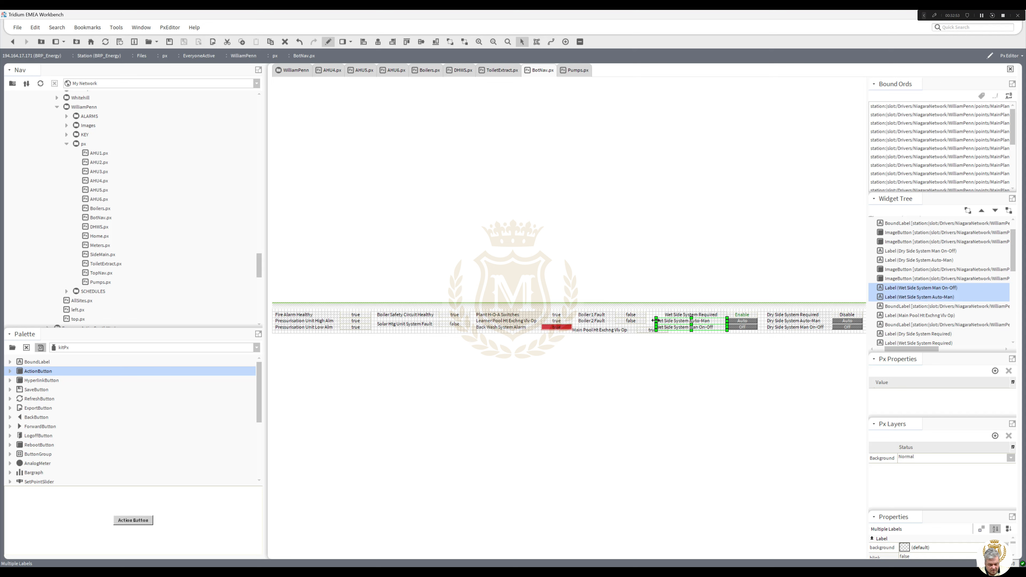
pyautogui.moveTo(656, 322); pyautogui.dragTo(664, 320)
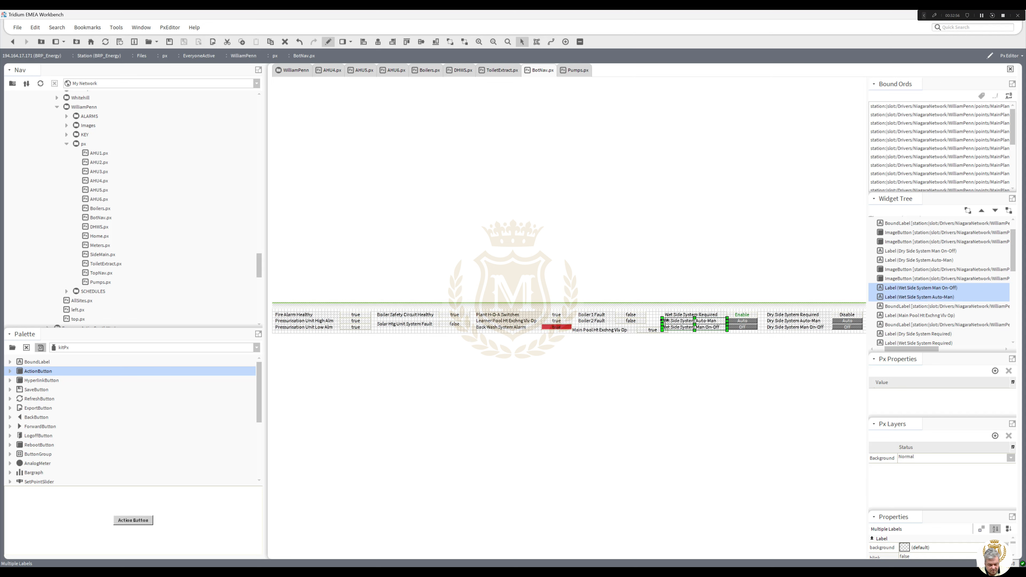
pyautogui.click(673, 335)
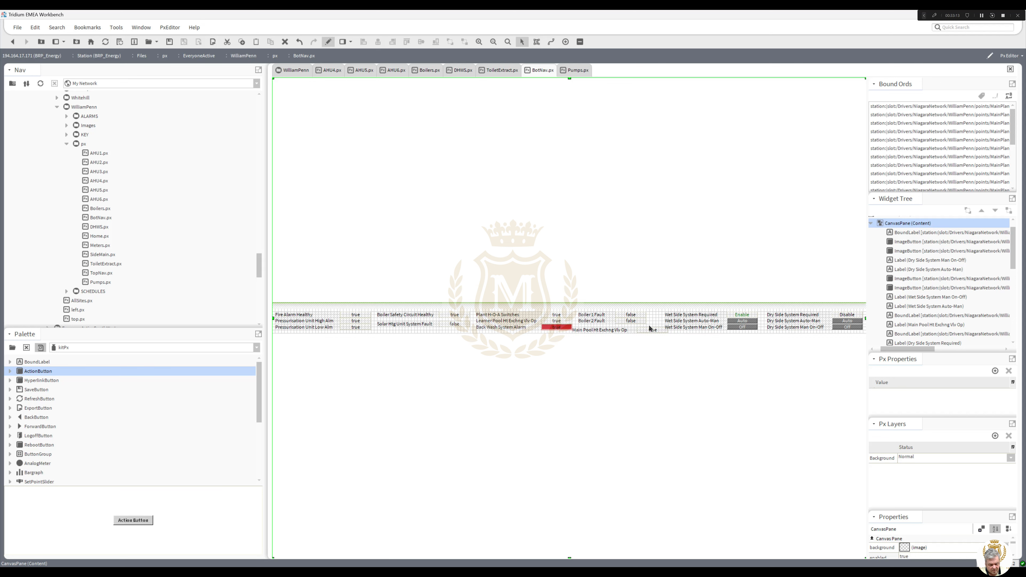
# Replace the Boiler 1 Fault value's text animation with Boolean To Simple, using FAULT! for true and Healthy for false.
pyautogui.doubleClick(629, 319)
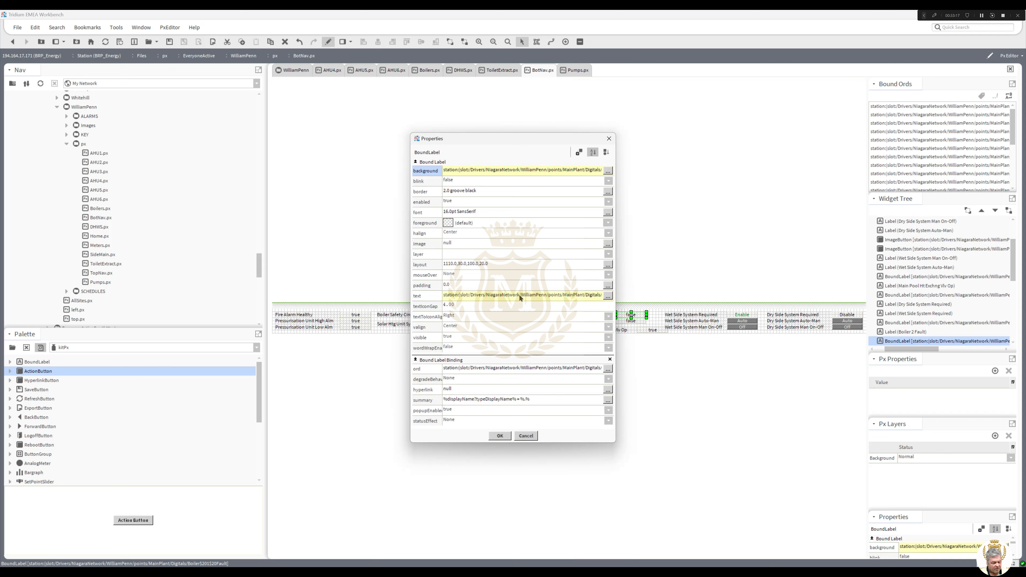
pyautogui.rightClick(519, 299)
pyautogui.click(535, 310)
pyautogui.rightClick(489, 296)
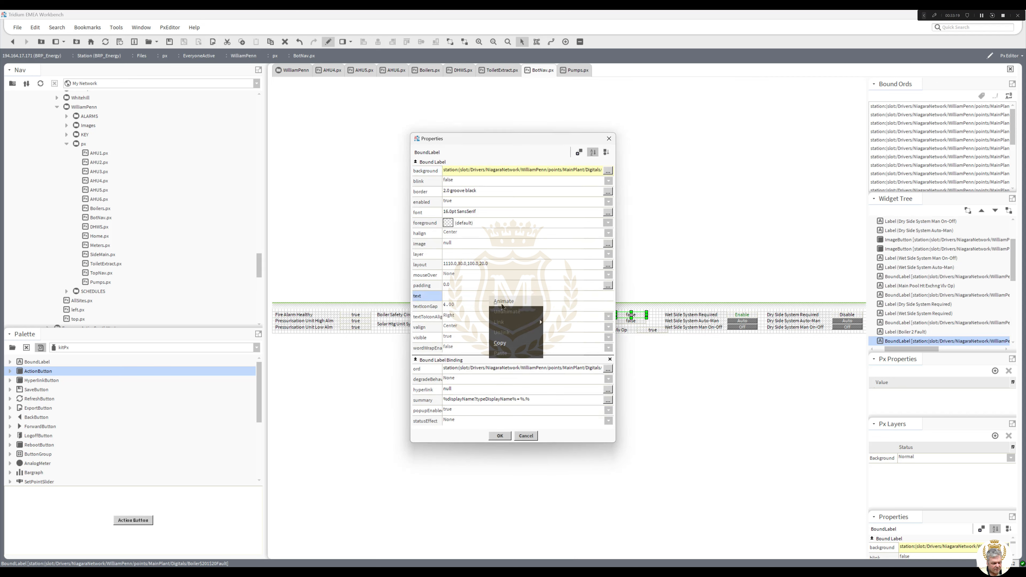
pyautogui.click(501, 302)
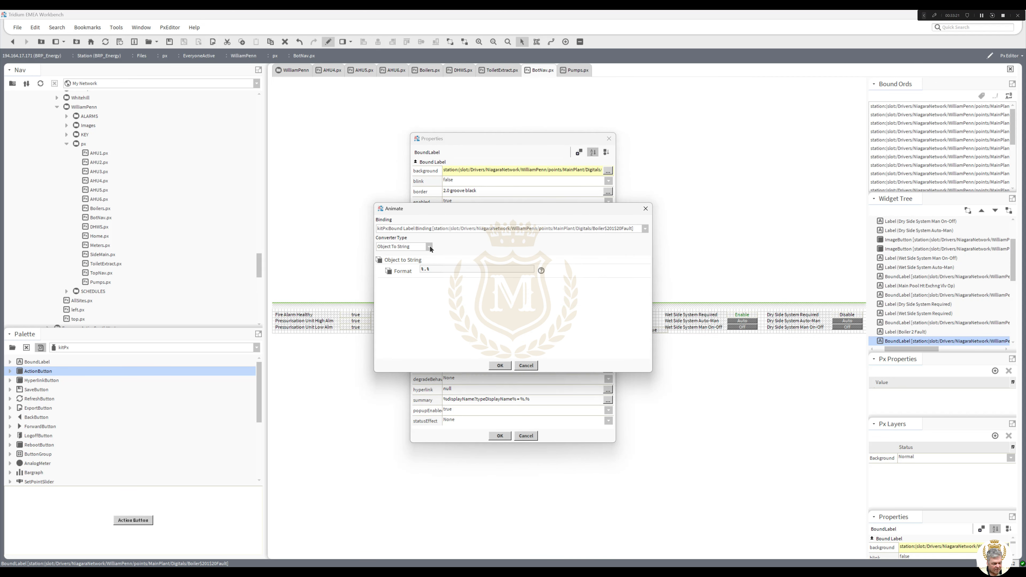
pyautogui.click(429, 248)
pyautogui.click(425, 264)
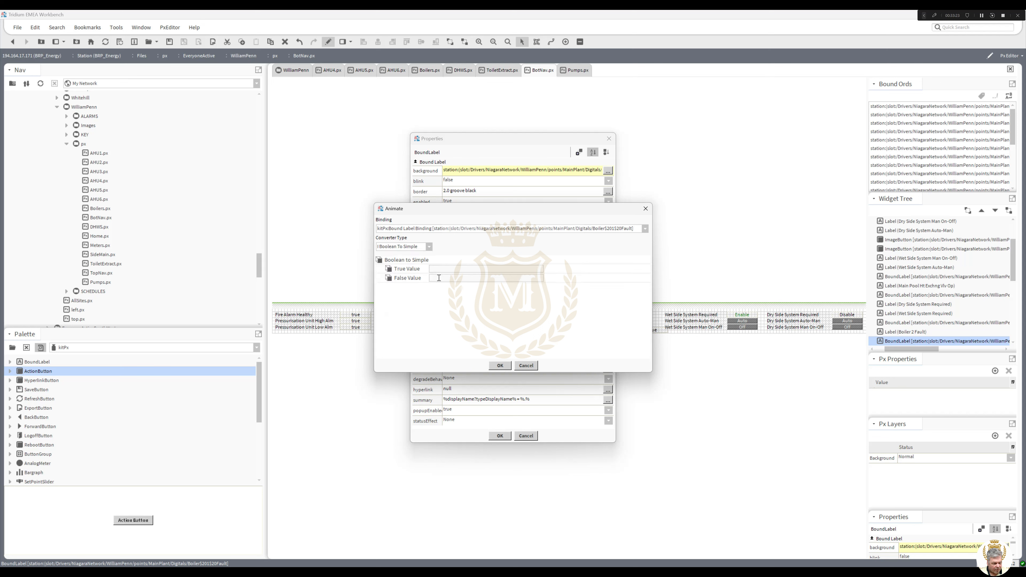
pyautogui.write('Hea')
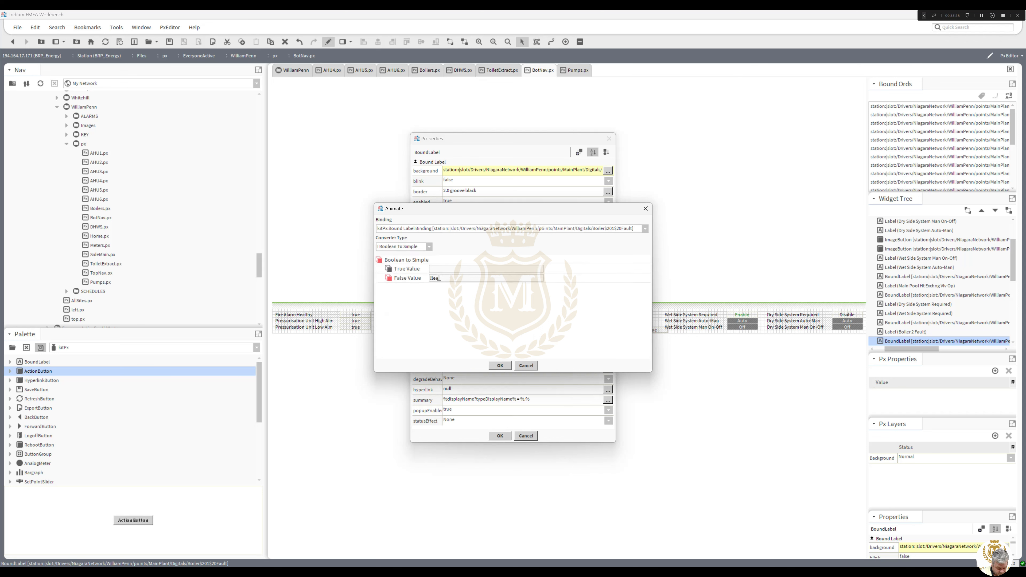
pyautogui.write('lthy')
pyautogui.click(444, 270)
pyautogui.write('FAULT!')
pyautogui.click(500, 365)
# Animate the Boiler 1 Fault value's foreground with Boolean To Simple, using white for true and green for false.
pyautogui.rightClick(450, 225)
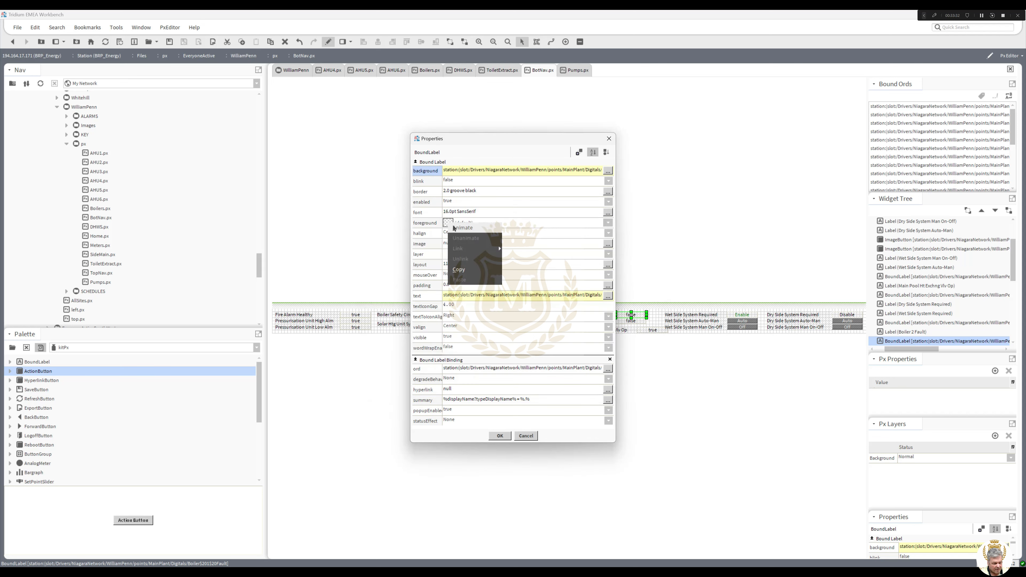
pyautogui.click(463, 236)
pyautogui.click(435, 283)
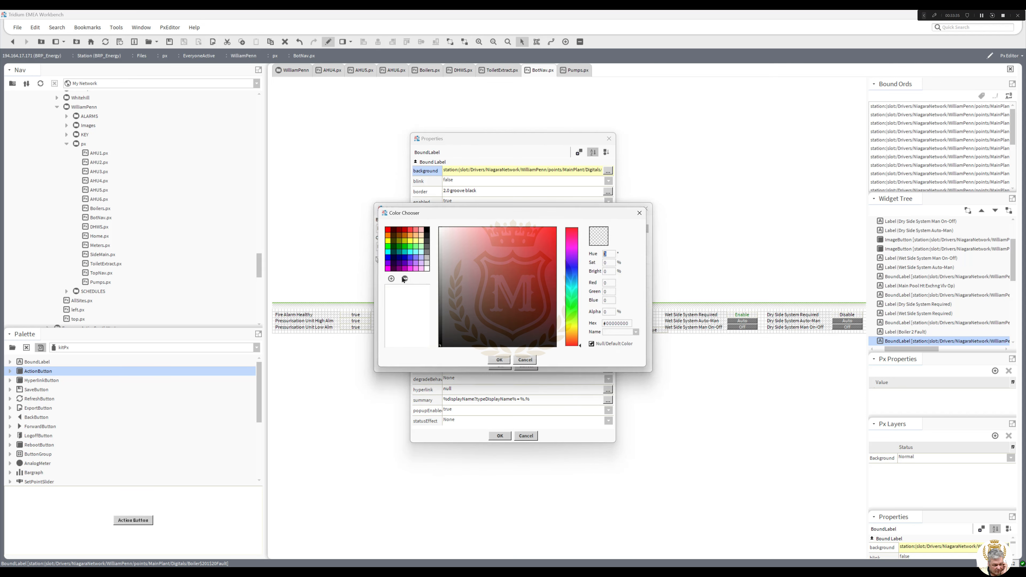
pyautogui.click(399, 246)
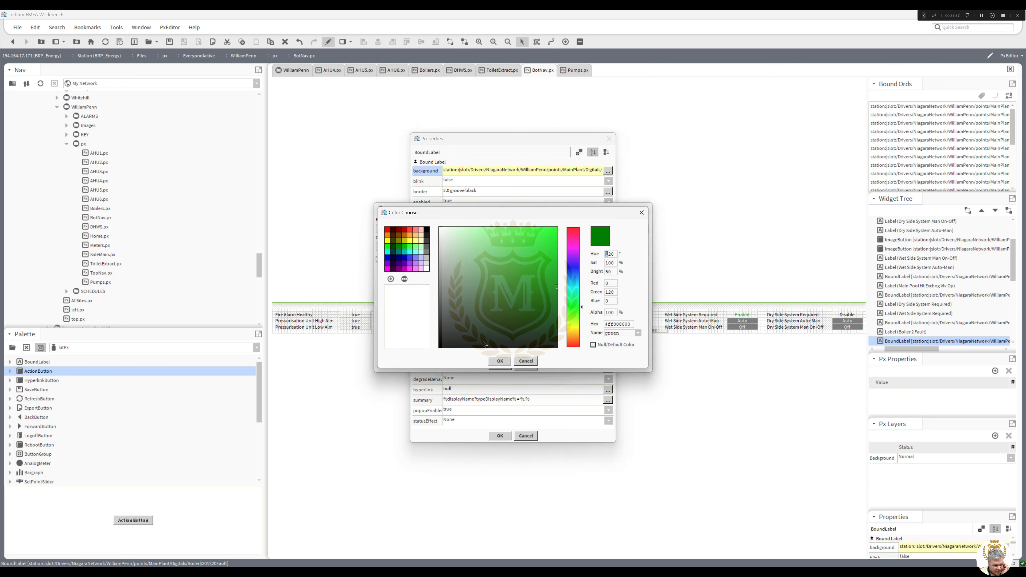
pyautogui.click(499, 361)
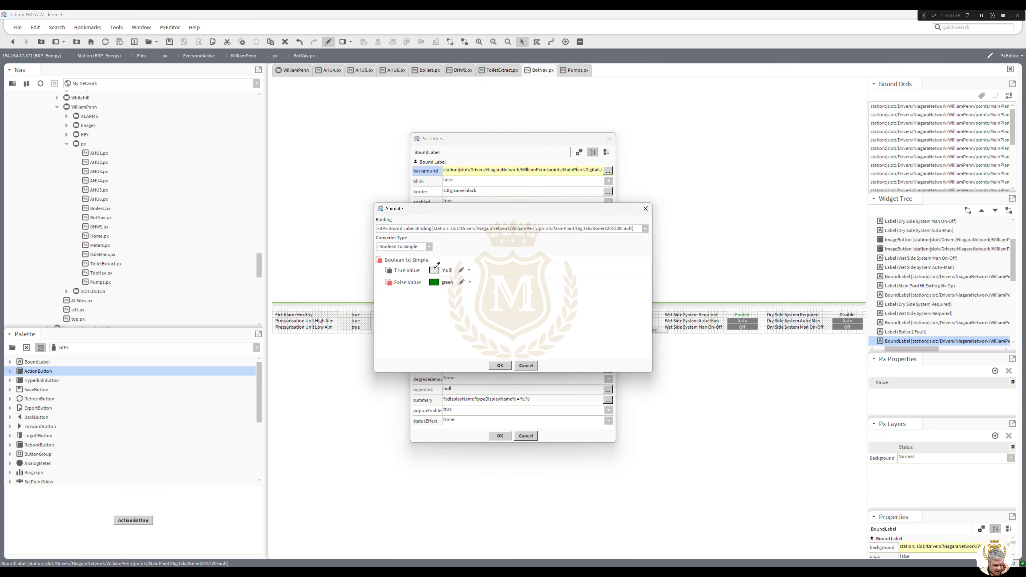
pyautogui.click(434, 270)
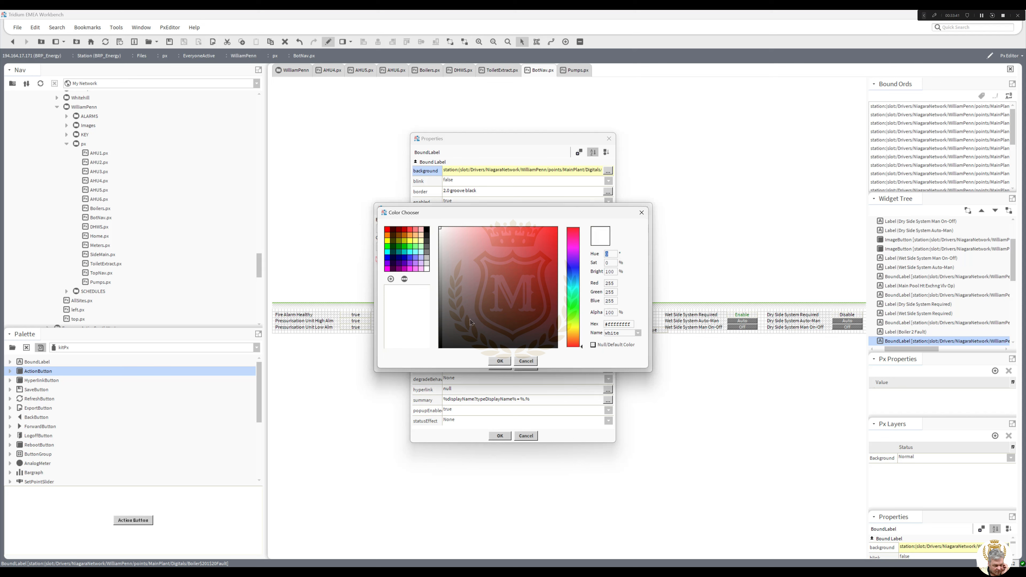
pyautogui.click(497, 361)
pyautogui.click(502, 363)
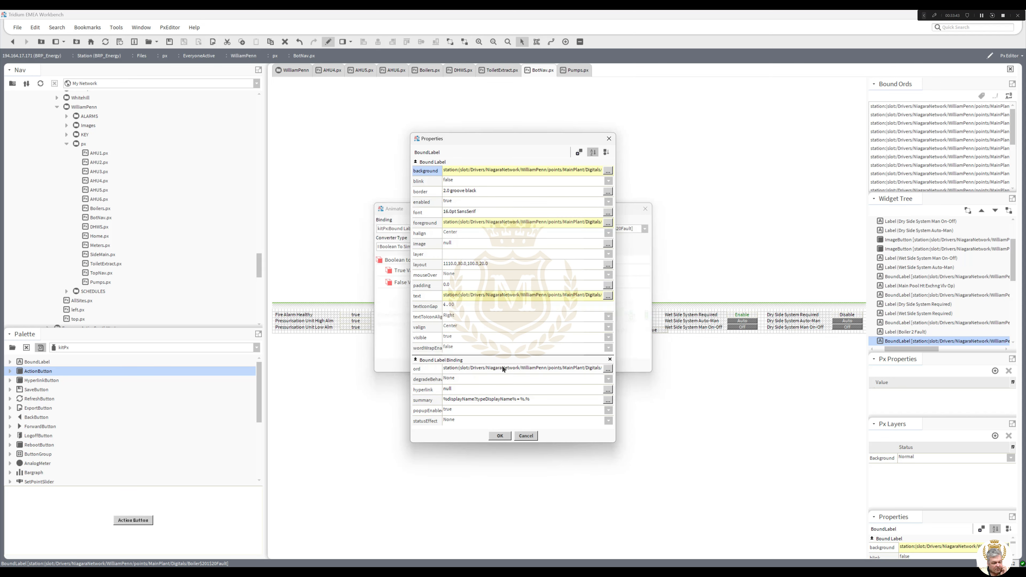
pyautogui.click(501, 435)
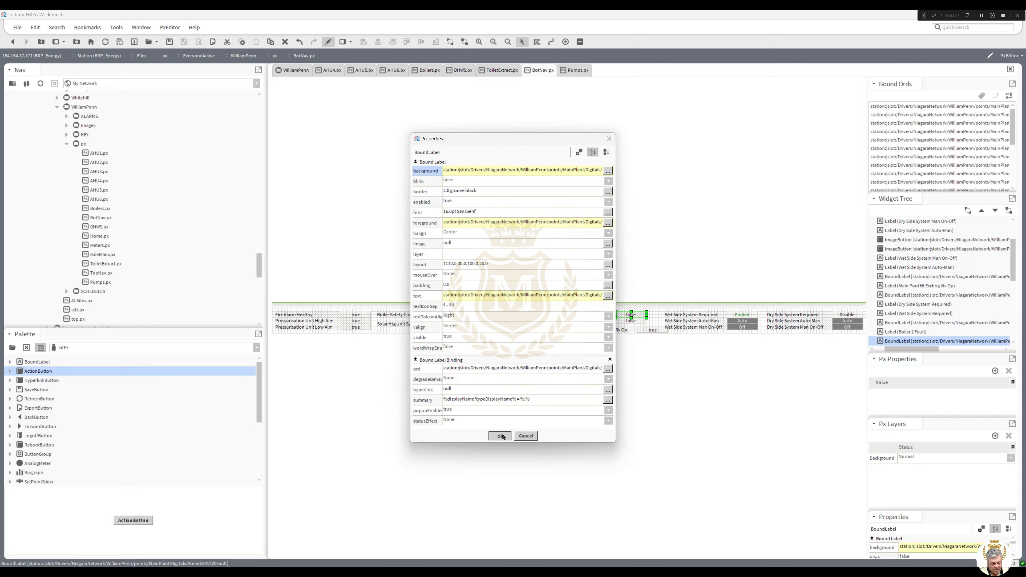
# Duplicate the Boiler 1 Fault value beside the Boiler 2 Fault value and copy the Boiler 2 value's binding ord.
pyautogui.rightClick(632, 315)
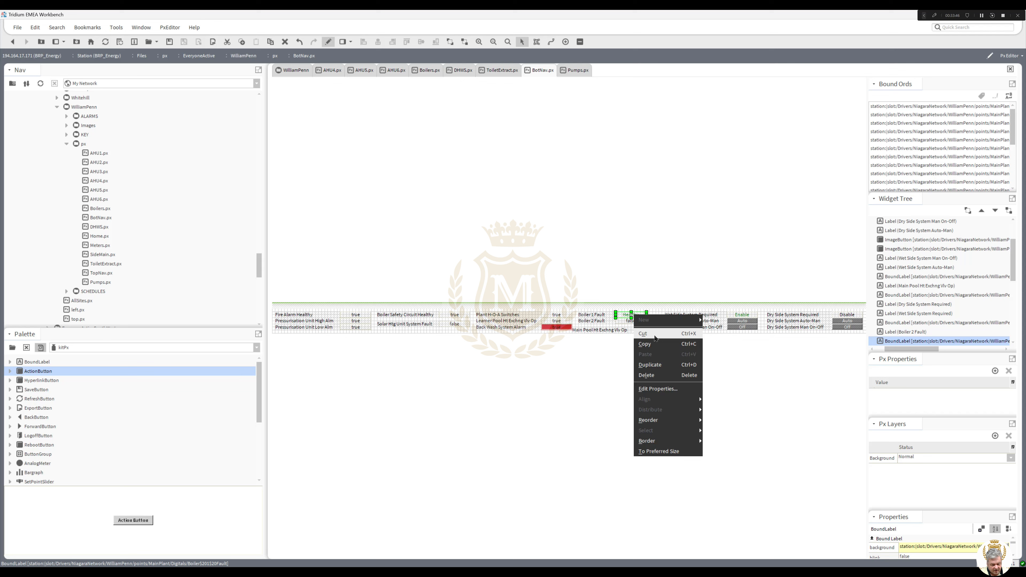
pyautogui.click(650, 364)
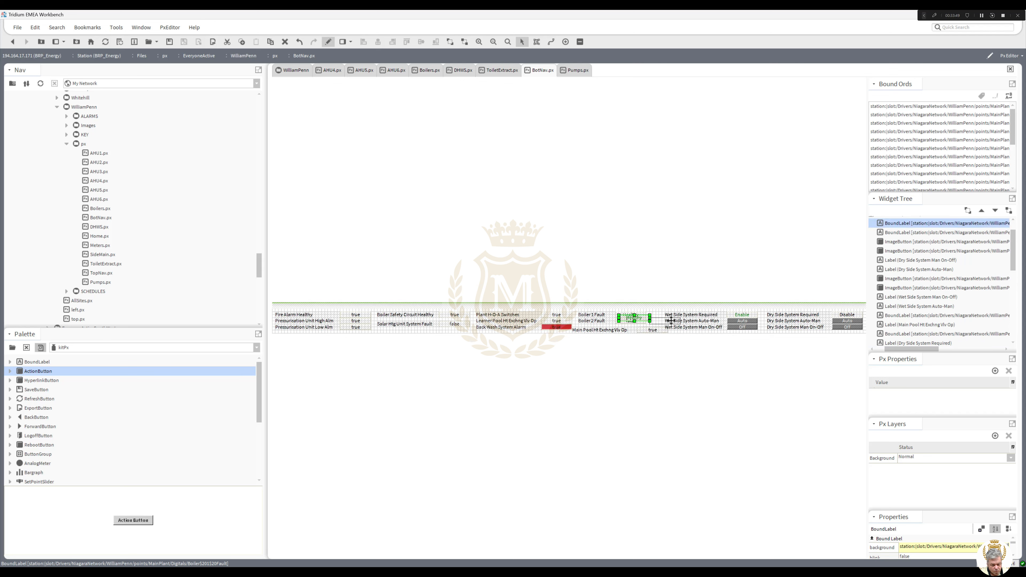
pyautogui.doubleClick(632, 321)
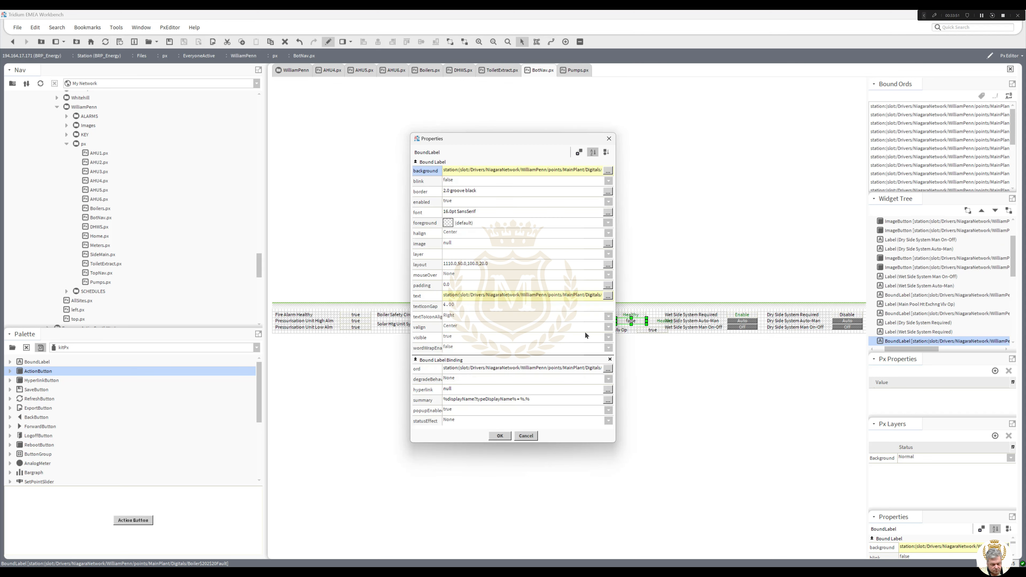
pyautogui.doubleClick(546, 368)
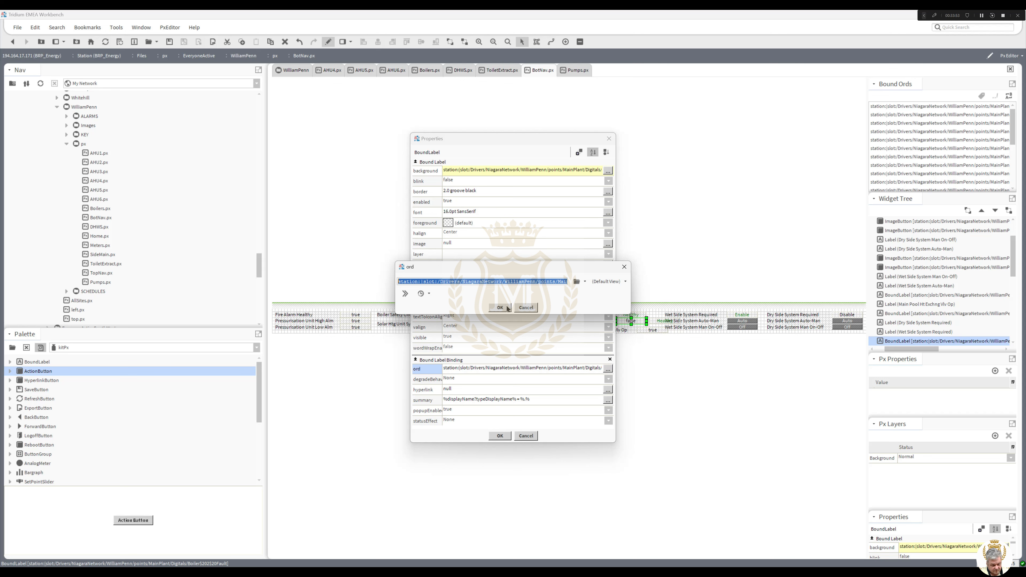
pyautogui.press('Return')
pyautogui.press('Return')
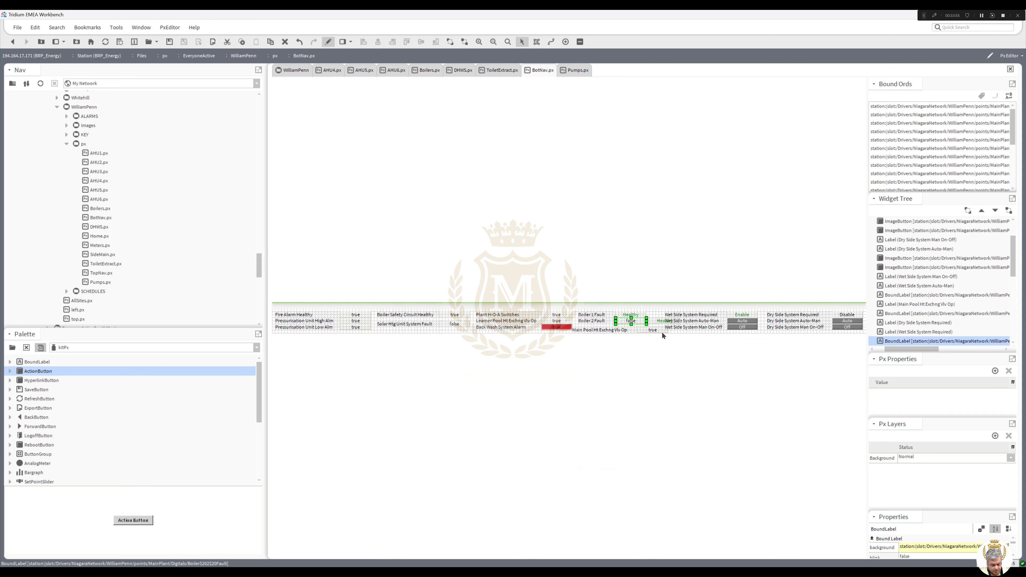
# Paste the copied ord into the duplicate's binding and put the duplicate in place of the original Boiler 2 Fault value.
pyautogui.doubleClick(656, 322)
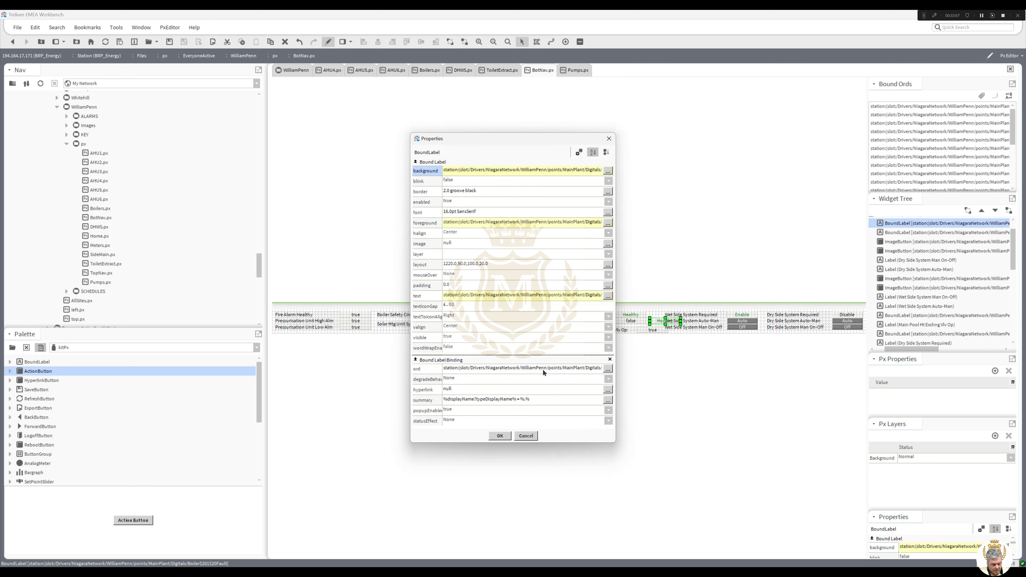
pyautogui.doubleClick(542, 368)
pyautogui.click(501, 307)
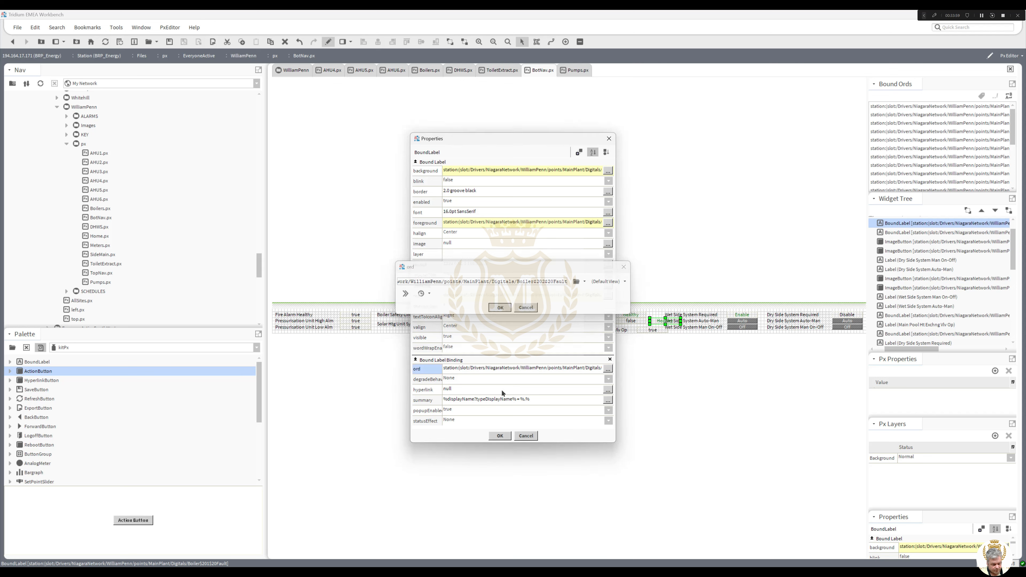
pyautogui.click(501, 435)
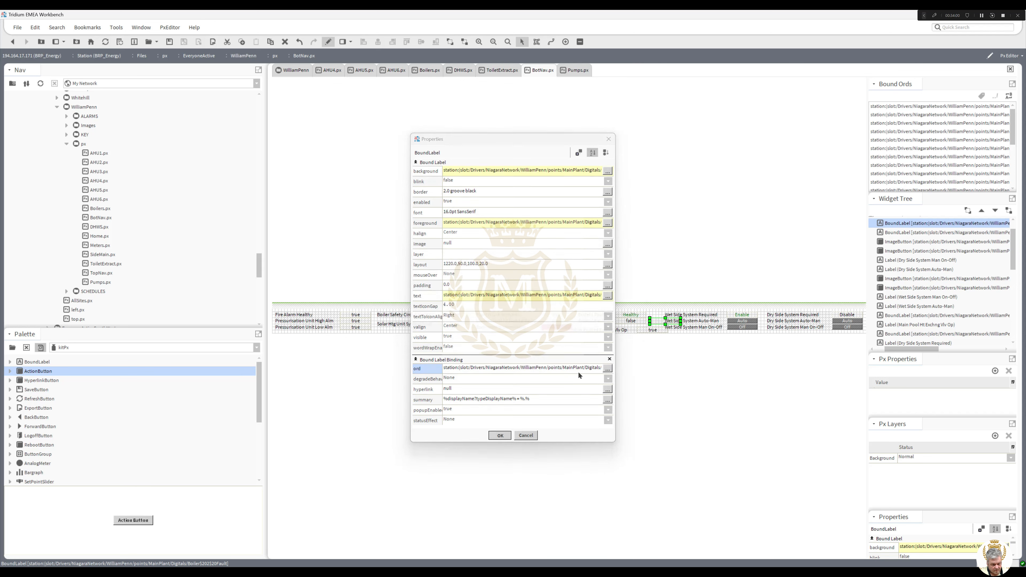
pyautogui.click(631, 322)
pyautogui.moveTo(656, 322)
pyautogui.mouseDown()
pyautogui.moveTo(575, 310)
pyautogui.moveTo(611, 315)
pyautogui.mouseUp()
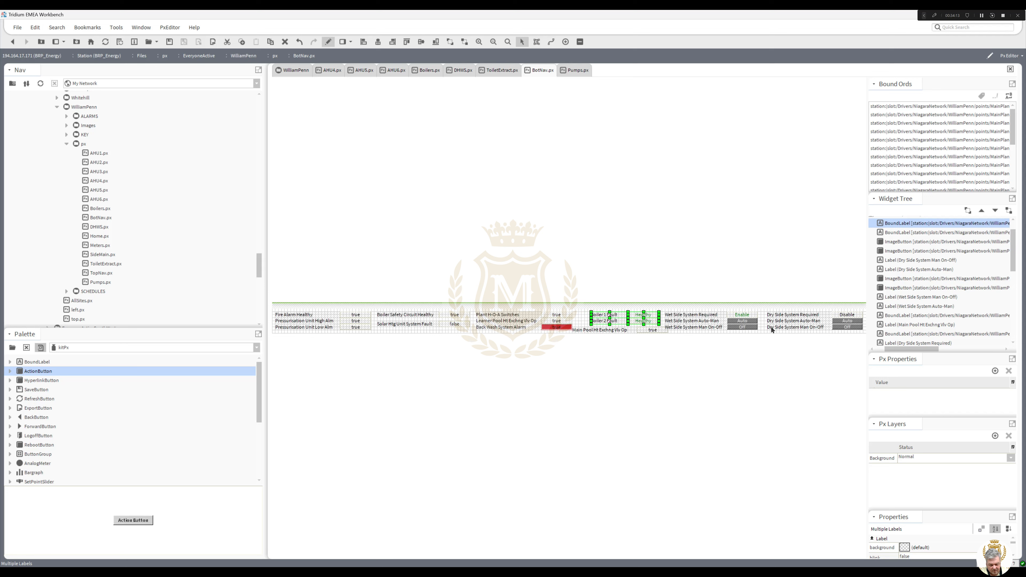
# Shift all the Dry Side System labels and values slightly closer to the Wet Side System column.
pyautogui.moveTo(761, 311); pyautogui.dragTo(884, 345)
pyautogui.moveTo(784, 317); pyautogui.dragTo(782, 317)
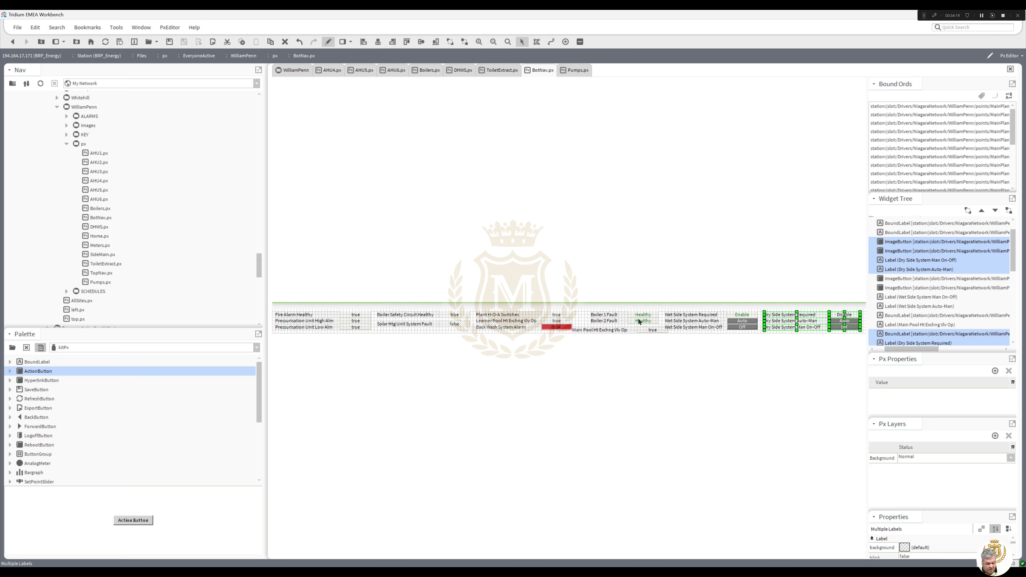
pyautogui.click(603, 330)
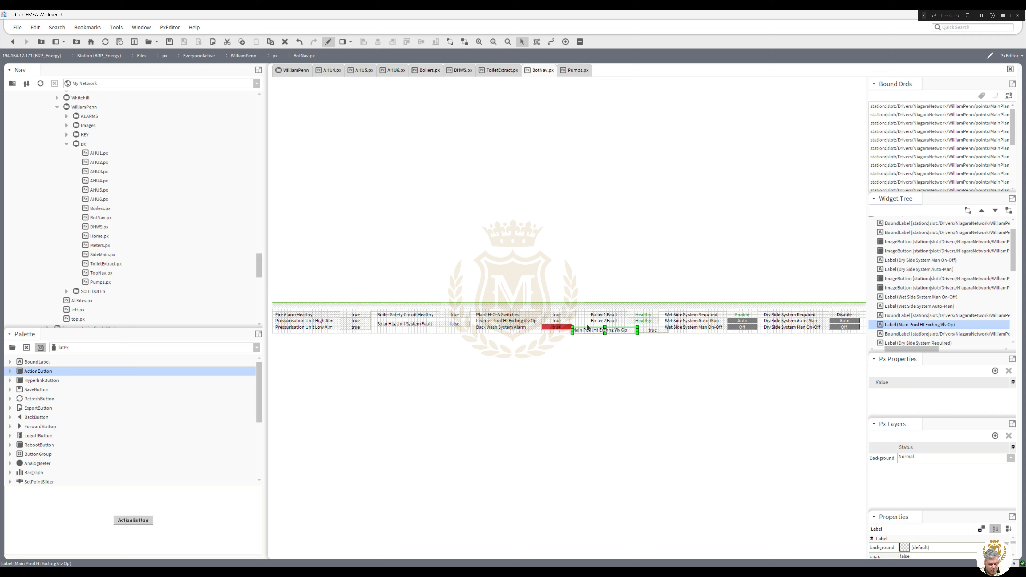
pyautogui.moveTo(587, 309); pyautogui.dragTo(662, 320)
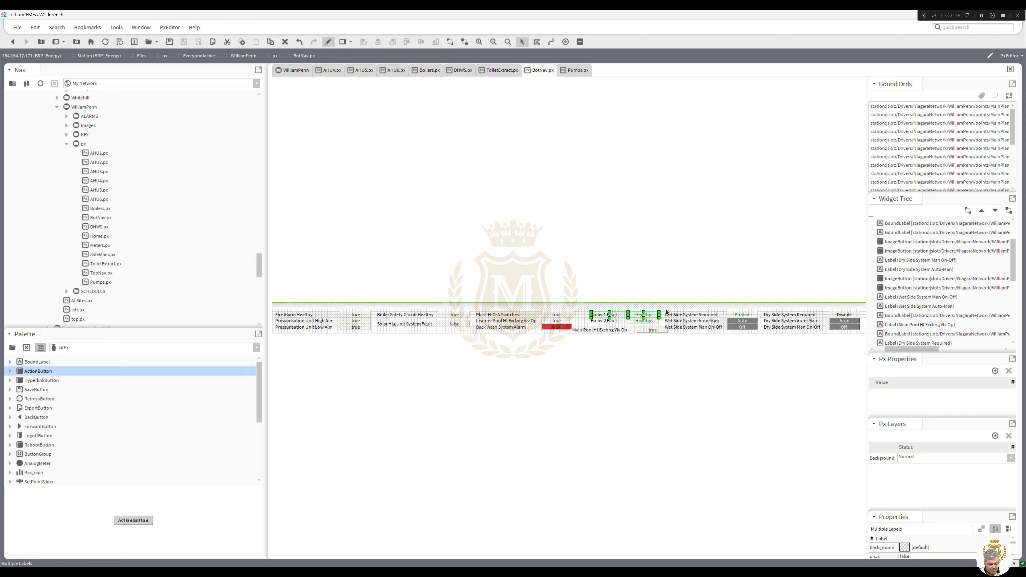
pyautogui.click(587, 326)
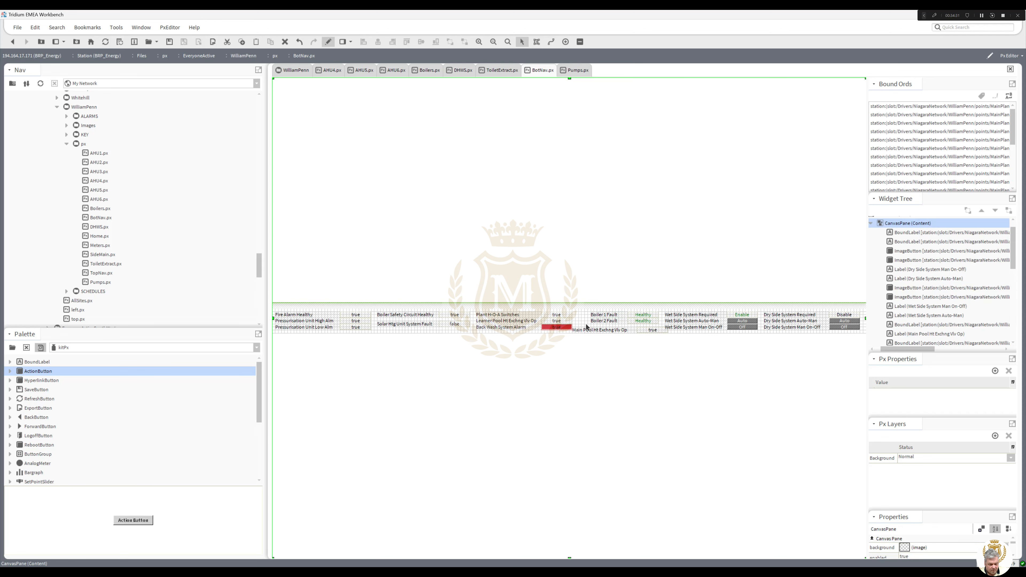
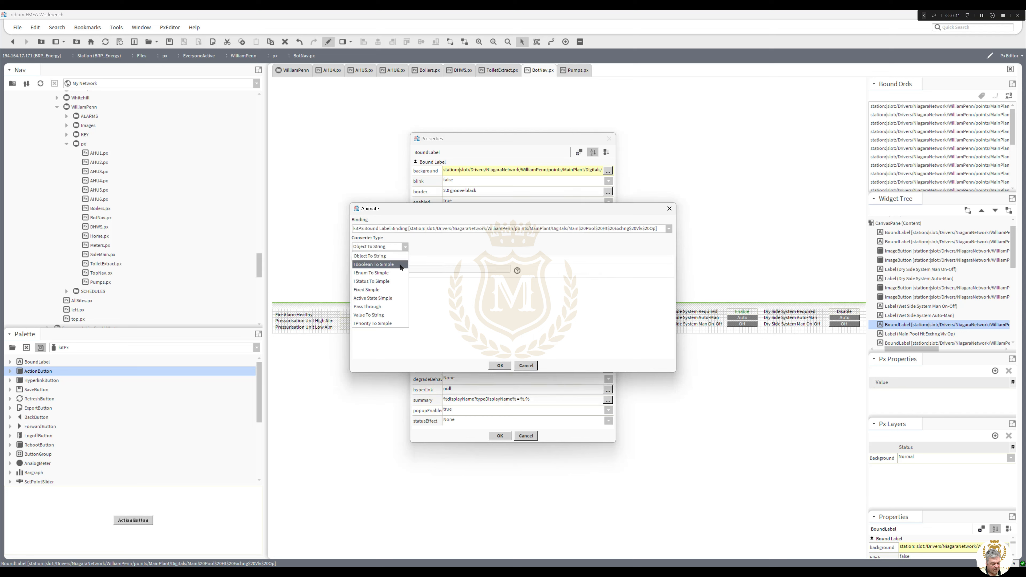
# Set the Main Pool Ht Exchng Vlv Op value's text animation to Boolean To Simple, with Open for true and Close for false.
pyautogui.click(398, 265)
pyautogui.write('Open')
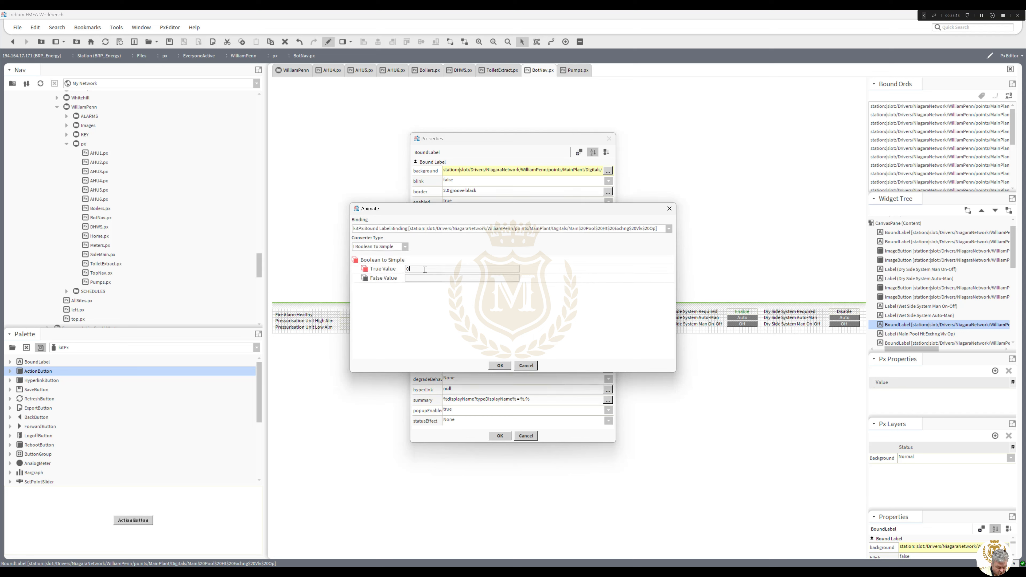
pyautogui.click(412, 277)
pyautogui.write('Close')
pyautogui.click(504, 366)
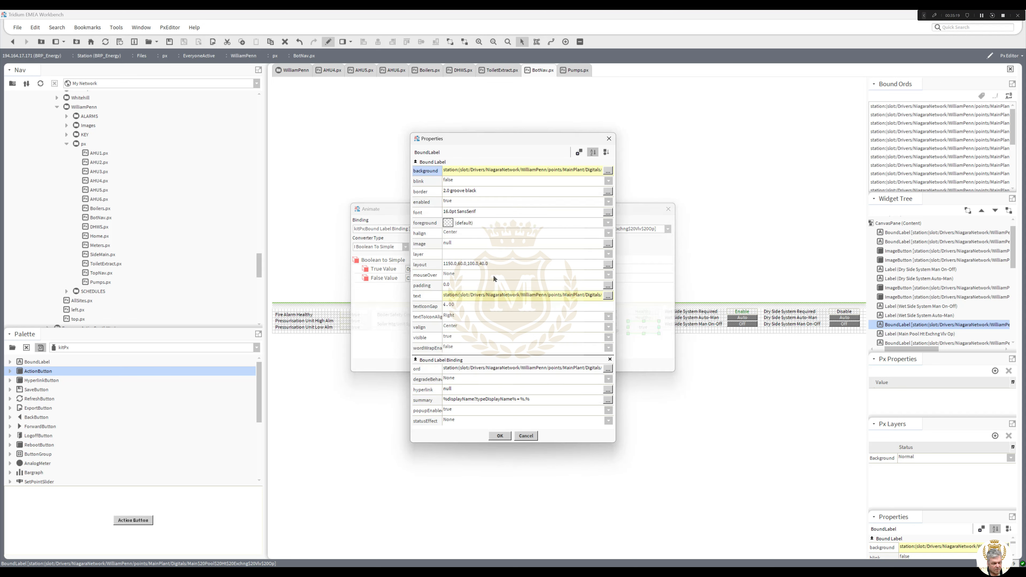
# Animate the Main Pool Ht Exchng Vlv Op value's foreground with Boolean To Simple, using maroon for true.
pyautogui.click(451, 221)
pyautogui.click(462, 224)
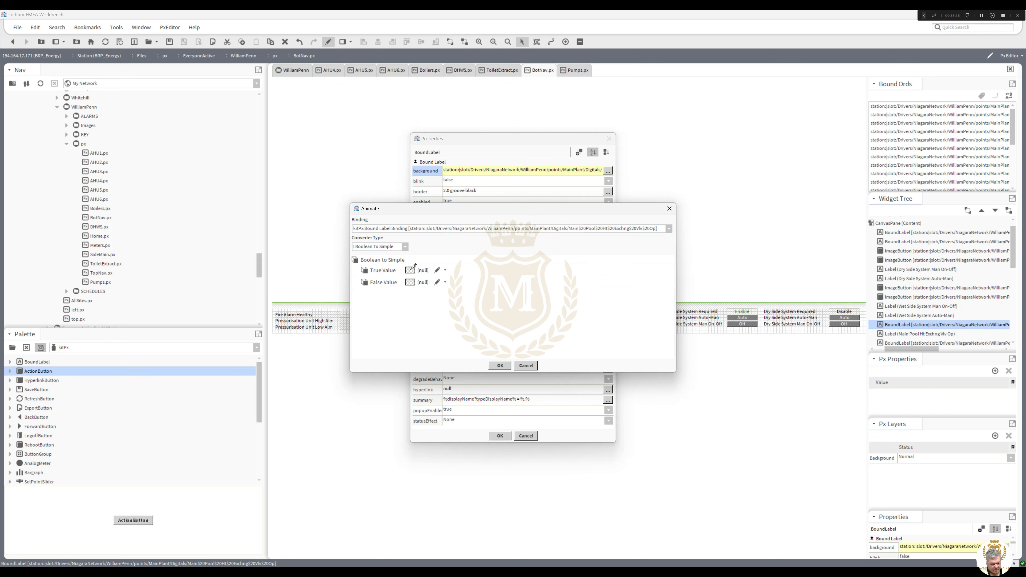
pyautogui.click(411, 270)
pyautogui.click(398, 230)
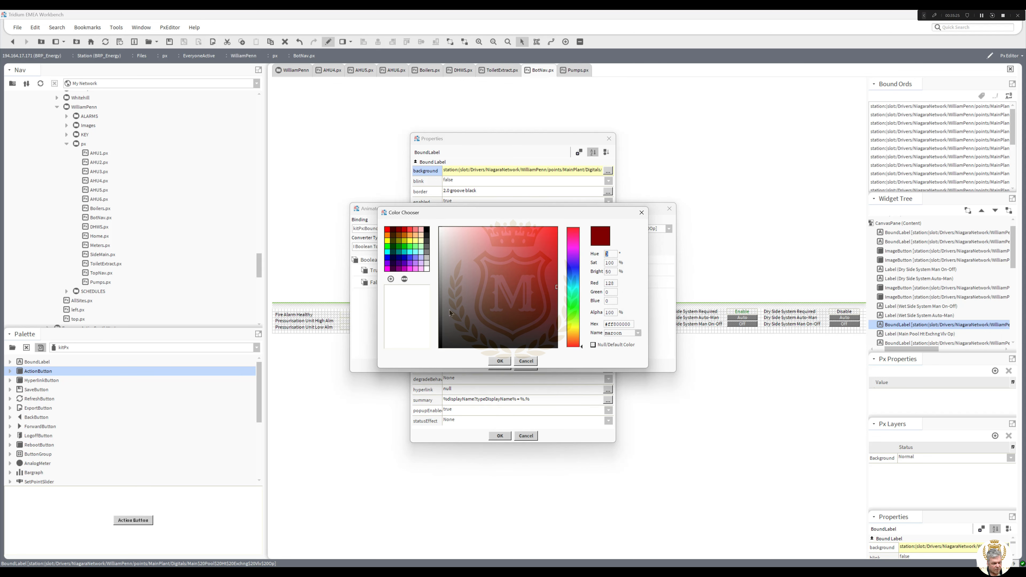
pyautogui.click(500, 361)
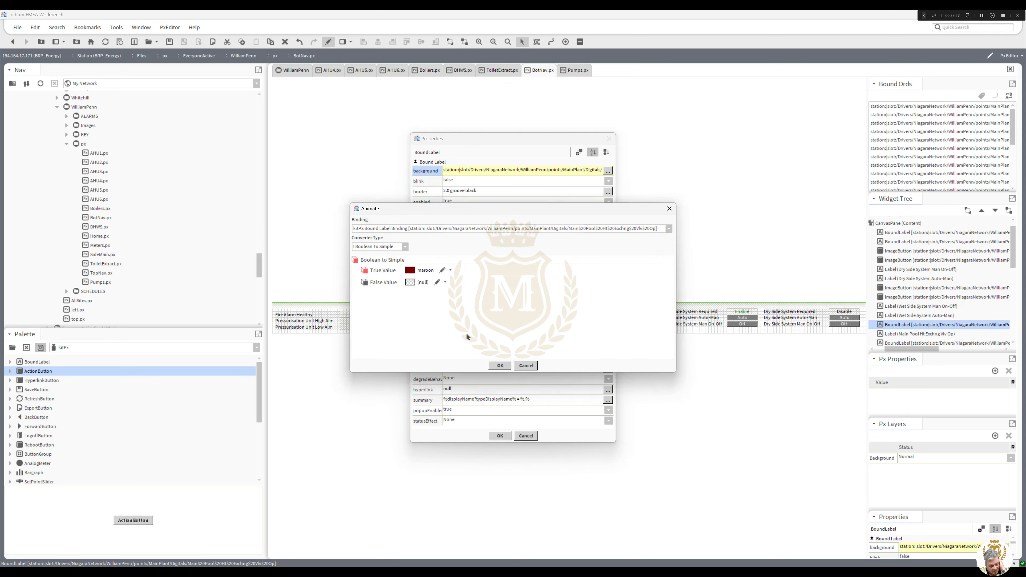
pyautogui.click(501, 365)
pyautogui.click(500, 435)
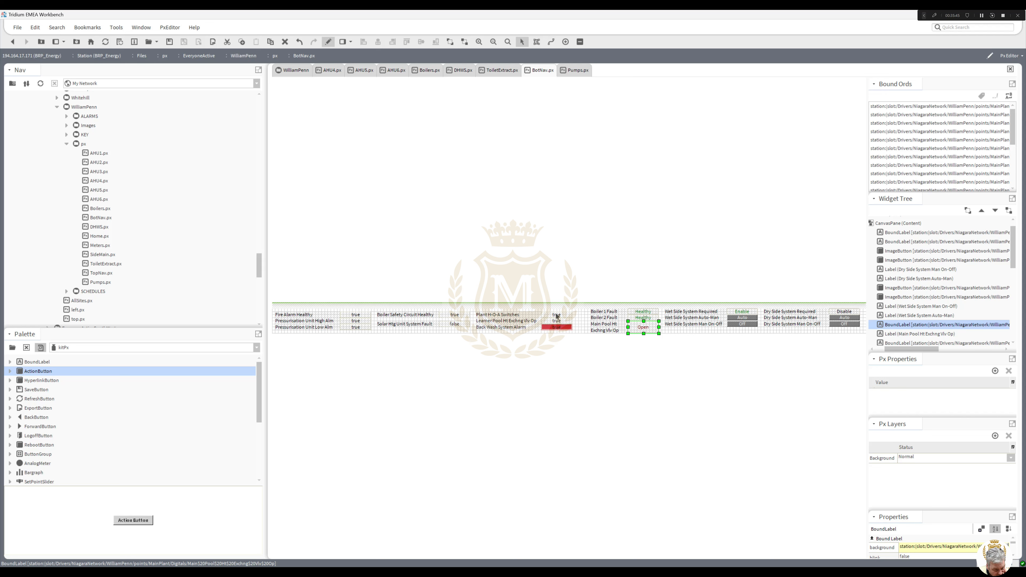
# Move the Back Wash System Alarm label and its value to just below the Solar Htg Unit System Fault row.
pyautogui.click(505, 328)
pyautogui.keyDown('shift'); pyautogui.click(555, 327); pyautogui.keyUp('shift')
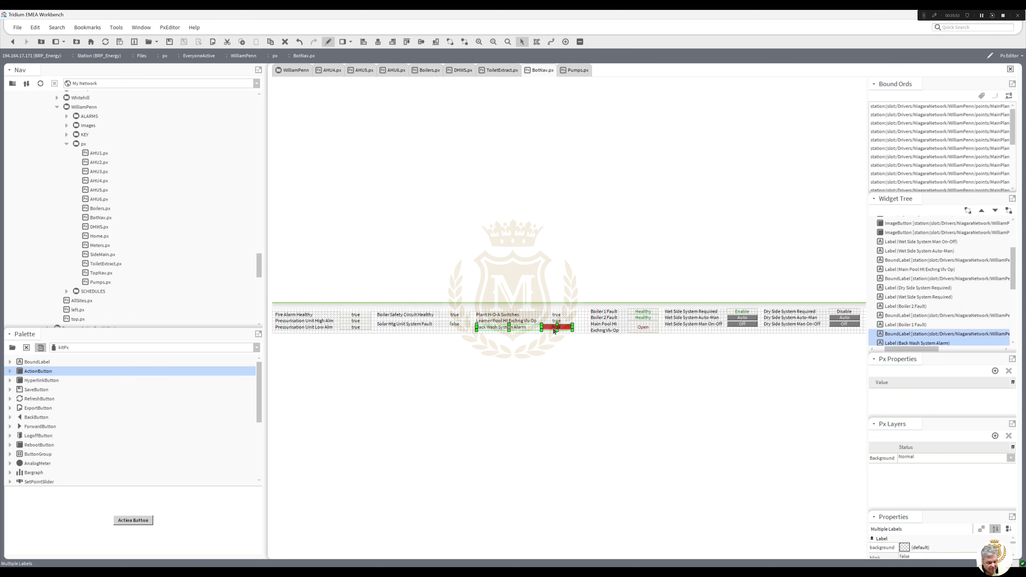
pyautogui.moveTo(524, 329); pyautogui.dragTo(422, 332)
# Resize the Learner Pool Ht Exchng Vlv Op label to 120 by 50 and enable its word wrap.
pyautogui.click(503, 322)
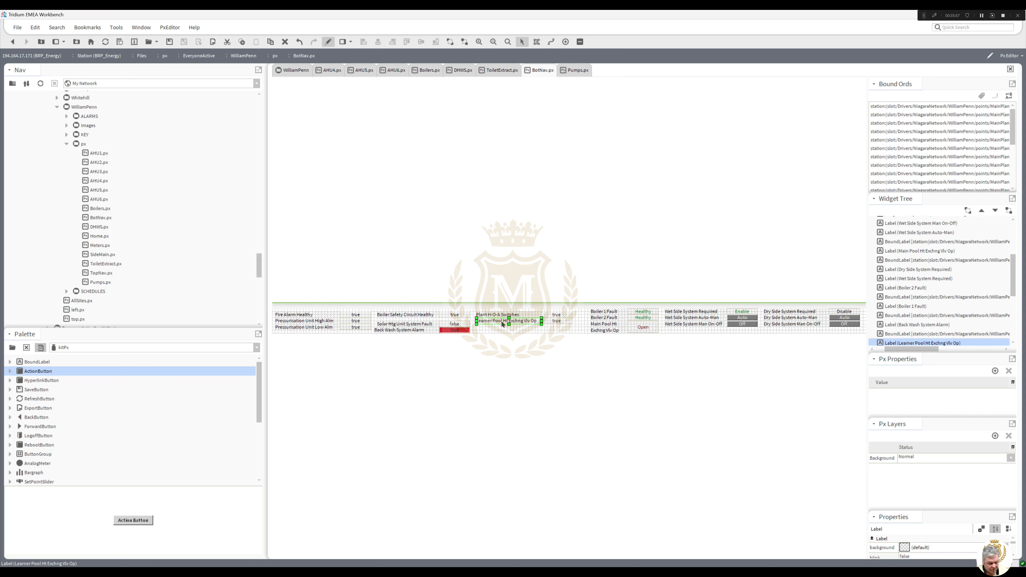
pyautogui.moveTo(518, 322); pyautogui.dragTo(604, 330)
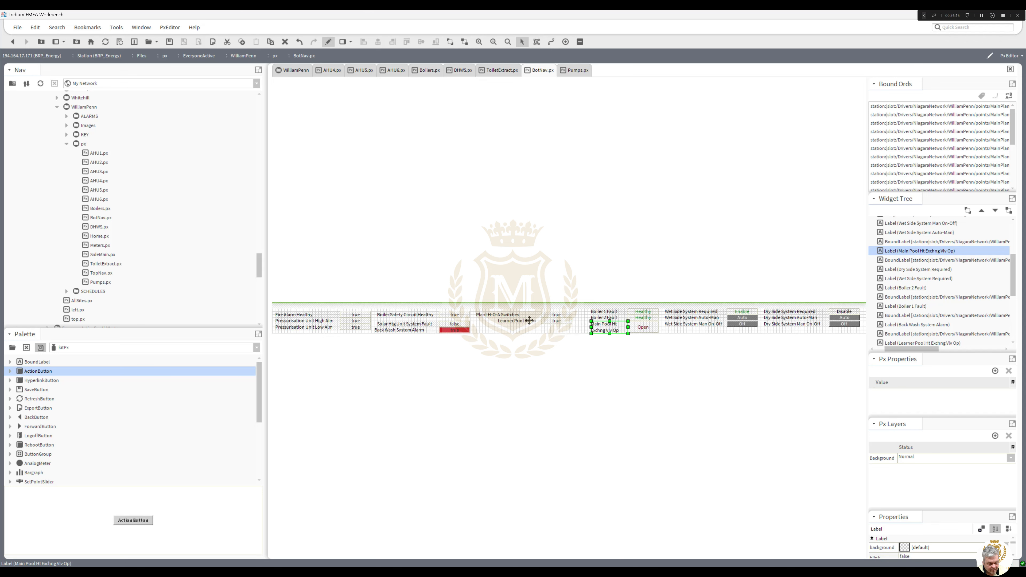
pyautogui.click(527, 322)
pyautogui.moveTo(517, 324); pyautogui.dragTo(515, 332)
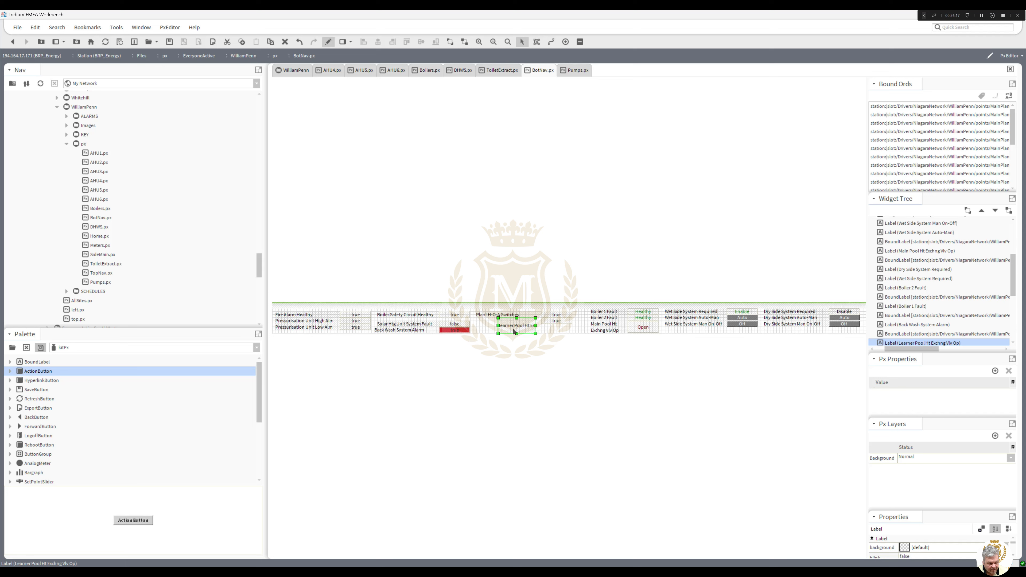
pyautogui.doubleClick(515, 330)
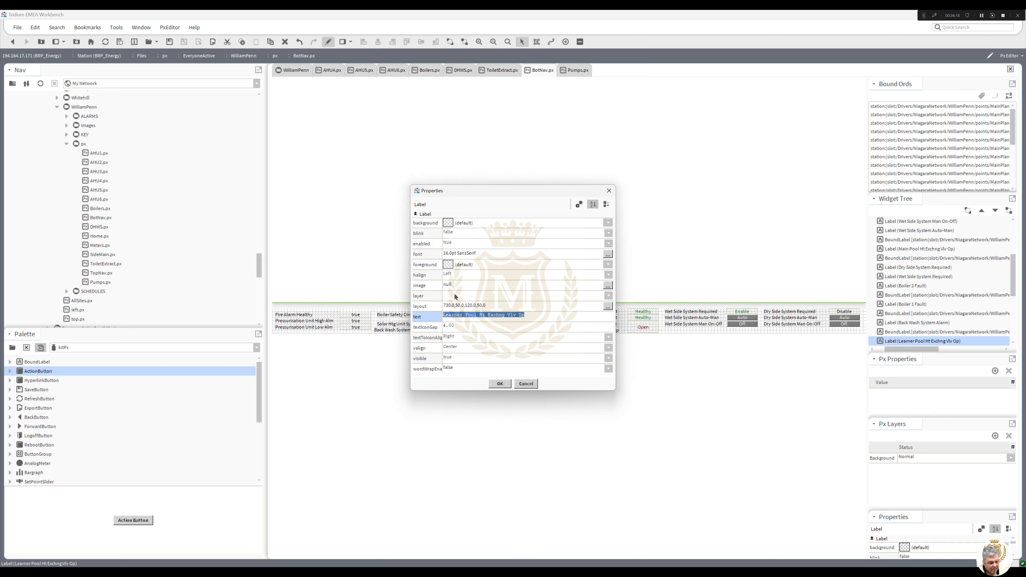
pyautogui.click(465, 369)
pyautogui.click(456, 384)
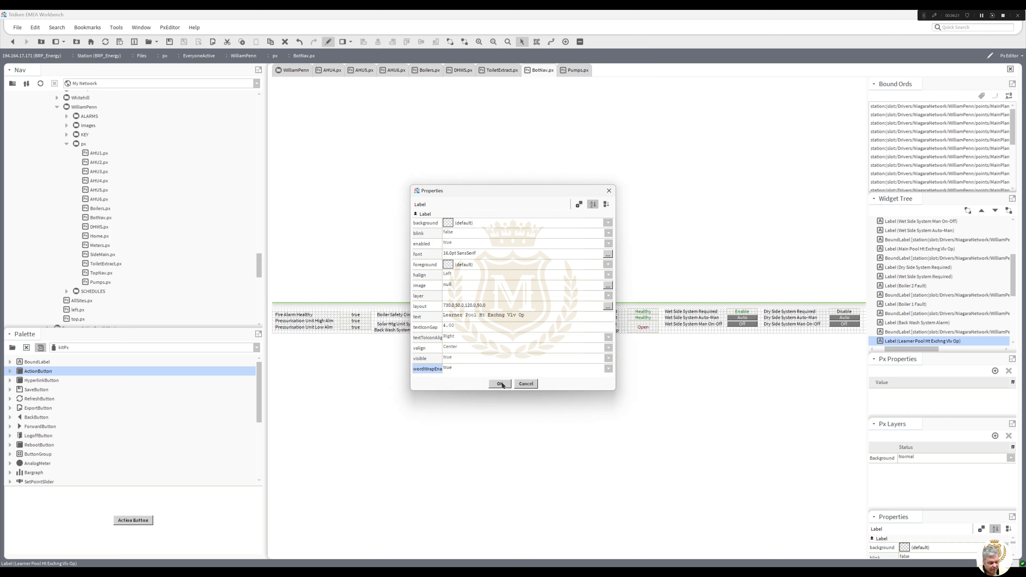
pyautogui.click(500, 384)
# Move the Learner Pool Ht Exchng Vlv Op value in front of its label and duplicate the Main Pool value.
pyautogui.moveTo(557, 322); pyautogui.dragTo(484, 328)
pyautogui.click(637, 329)
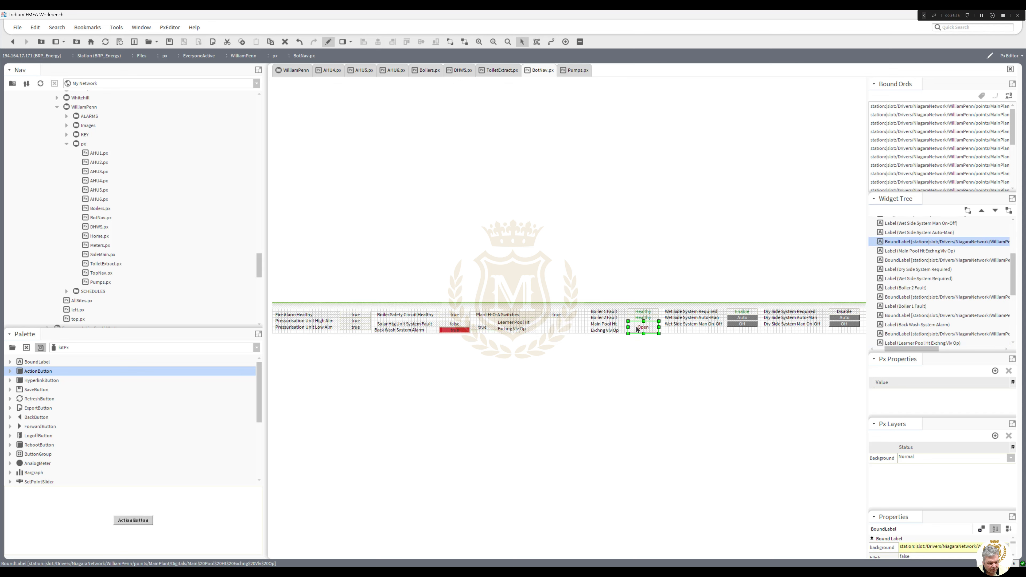
pyautogui.rightClick(636, 329)
pyautogui.click(640, 348)
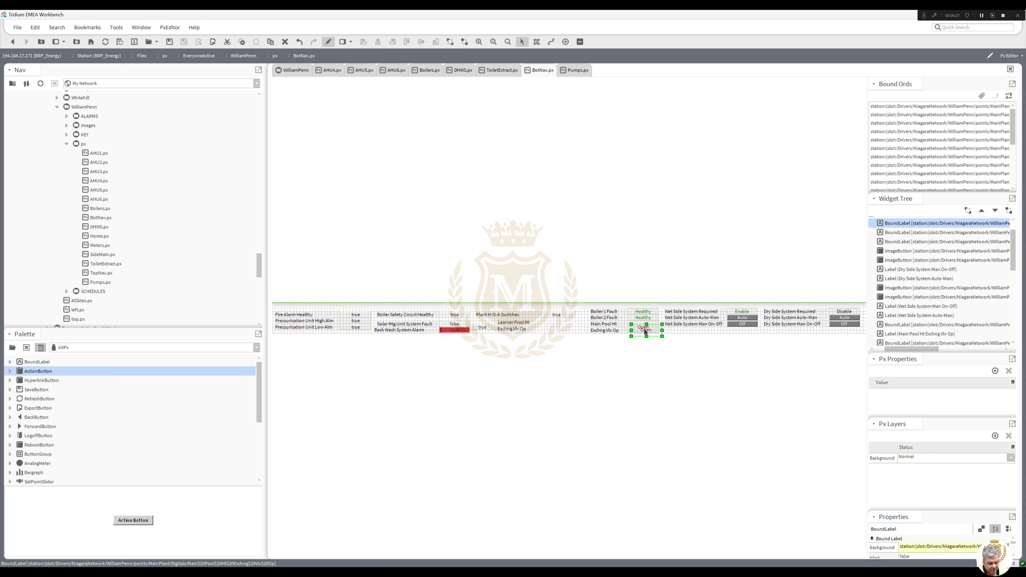
# Place the duplicated value beside the Learner Pool Ht Exchng Vlv Op label and copy the original Learner Pool value's ord.
pyautogui.moveTo(646, 330); pyautogui.dragTo(556, 327)
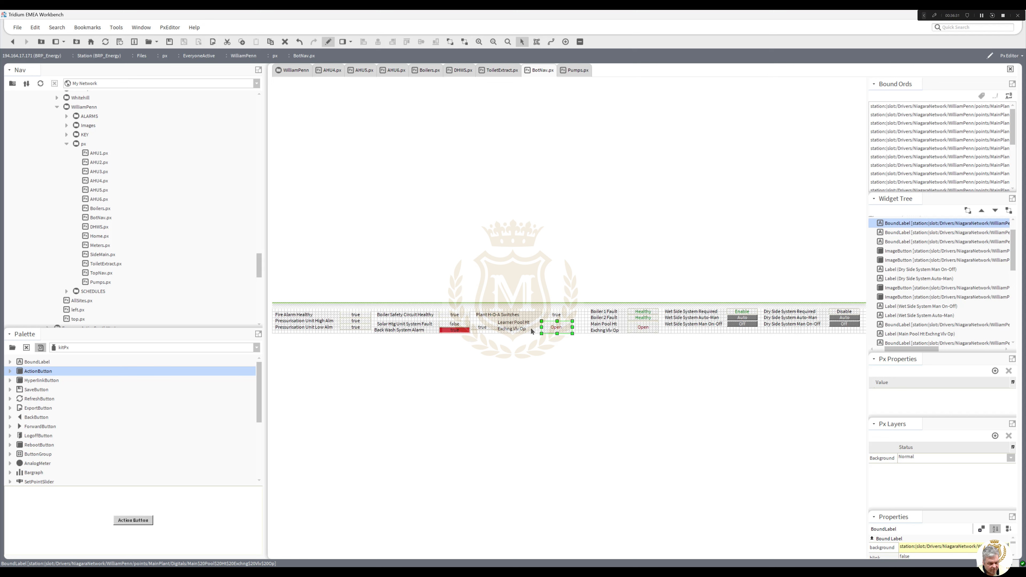
pyautogui.click(523, 332)
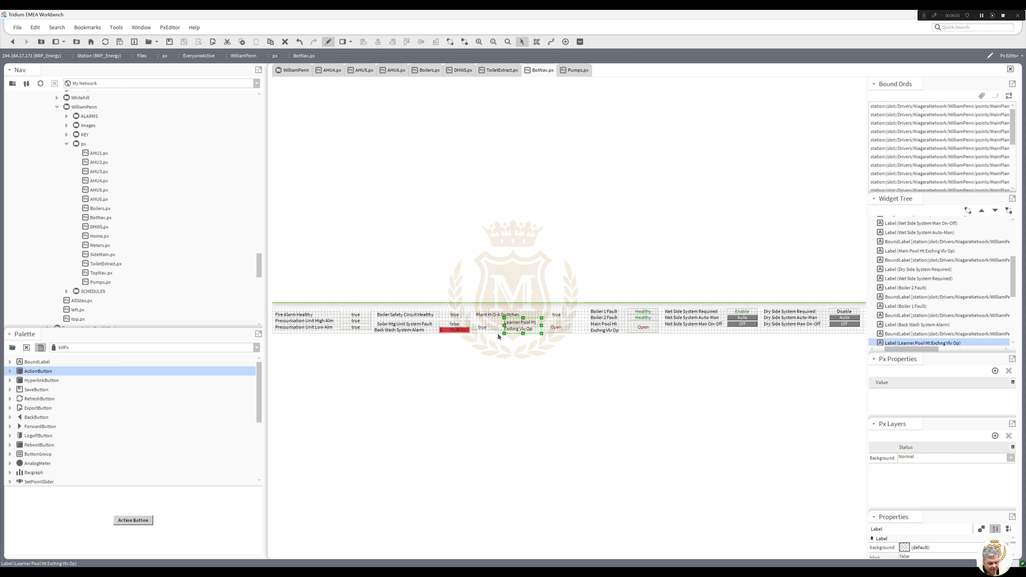
pyautogui.doubleClick(485, 328)
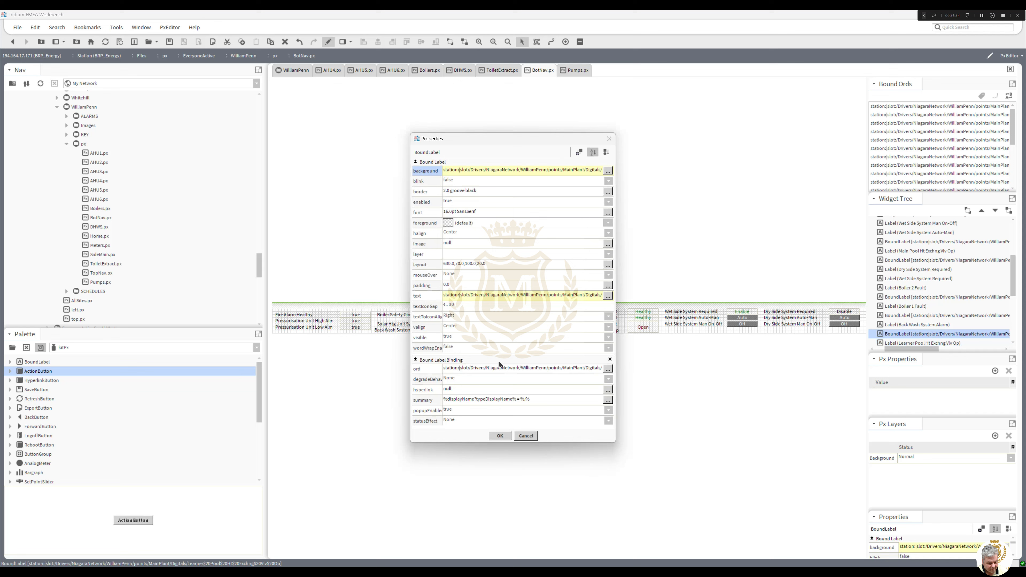
pyautogui.doubleClick(518, 367)
pyautogui.click(499, 307)
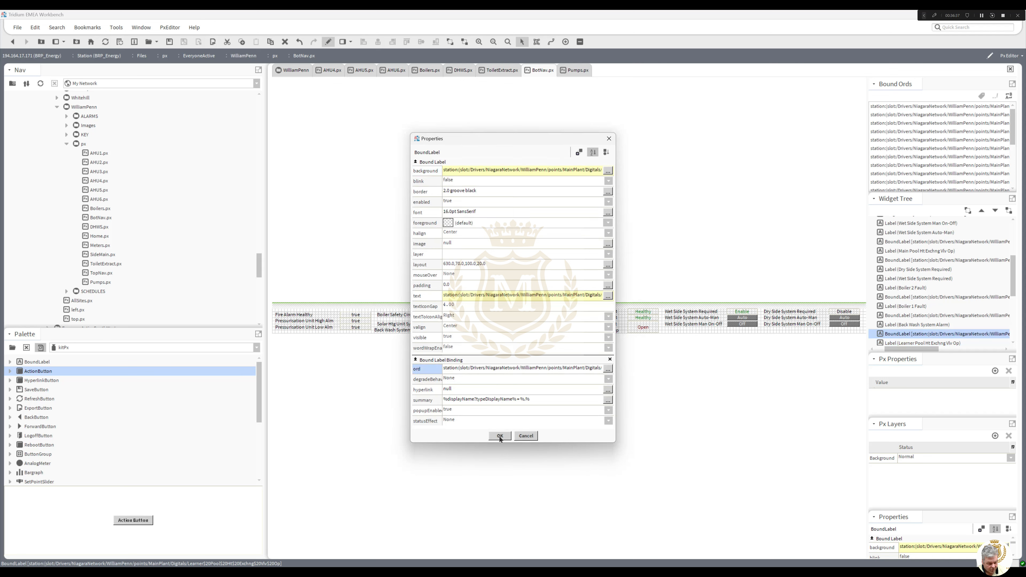
pyautogui.click(500, 436)
# Set the duplicate's ord to the Learner Pool Ht Exchng Vlv Op point and delete the original Learner Pool value.
pyautogui.doubleClick(557, 328)
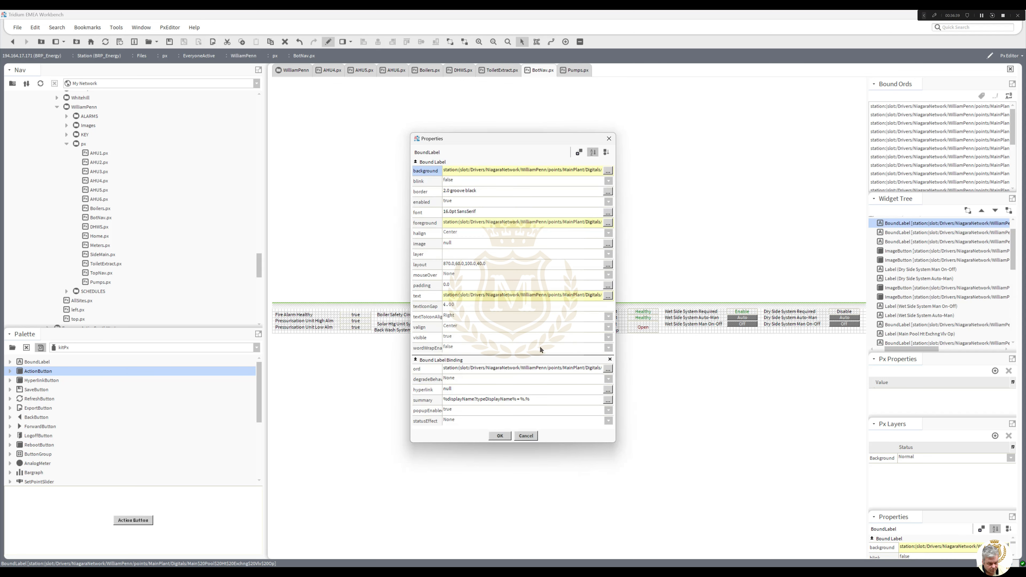
pyautogui.doubleClick(536, 368)
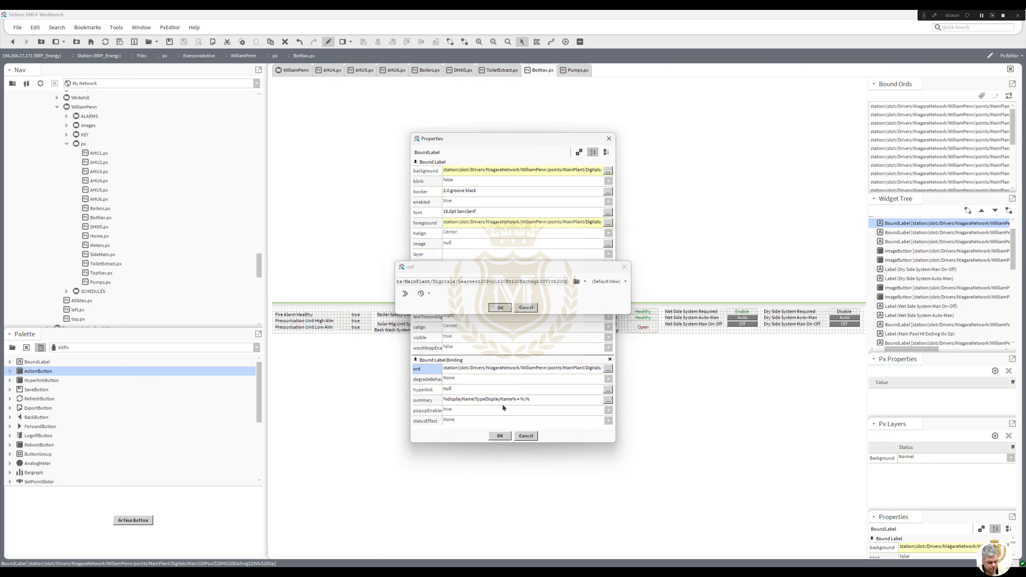
pyautogui.click(501, 308)
pyautogui.click(501, 436)
pyautogui.click(483, 327)
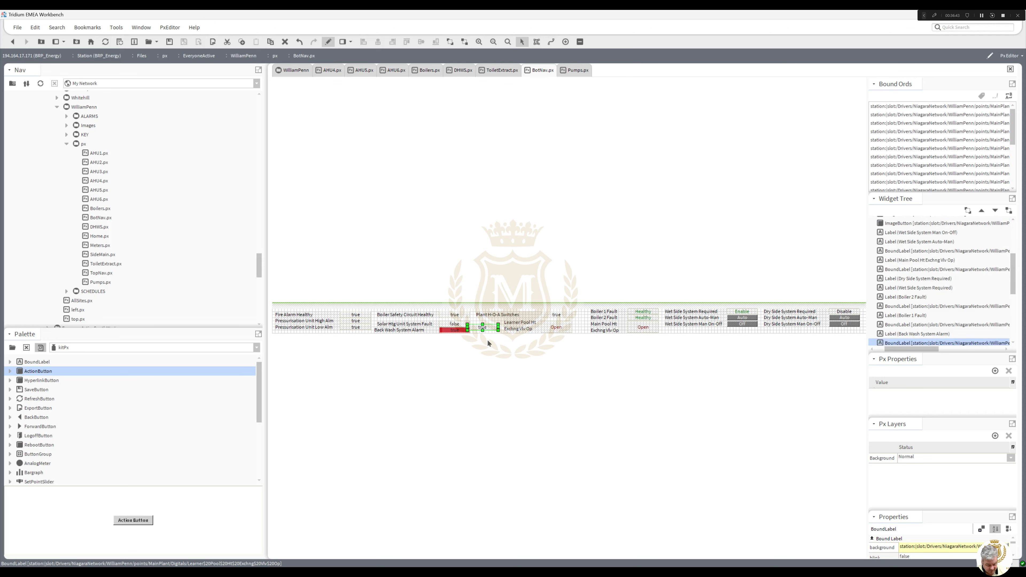
pyautogui.press('Delete')
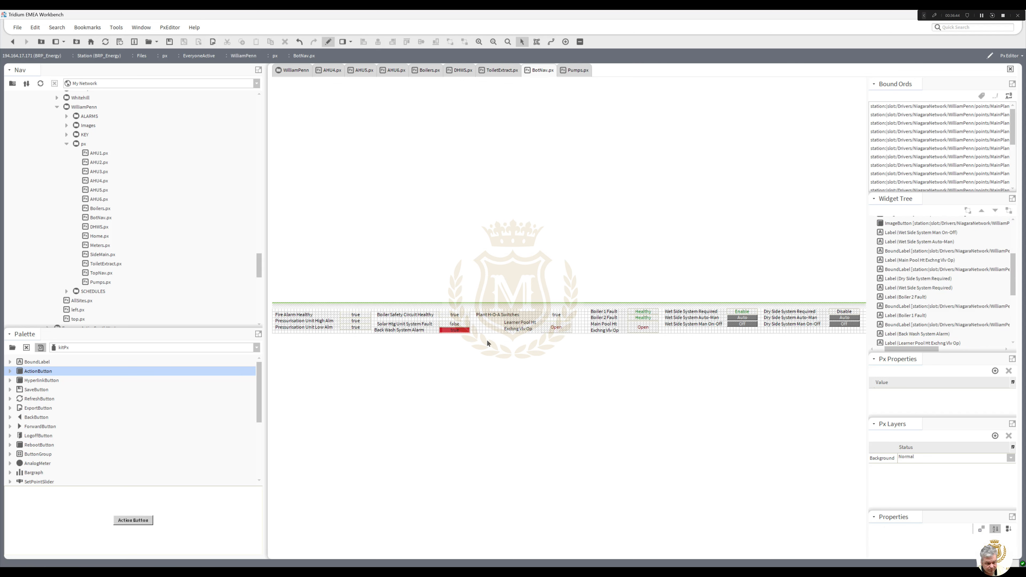
# Align the Learner Pool Ht Exchng Vlv Op label and its value with the Main Pool Ht Exchng Vlv Op row.
pyautogui.click(556, 326)
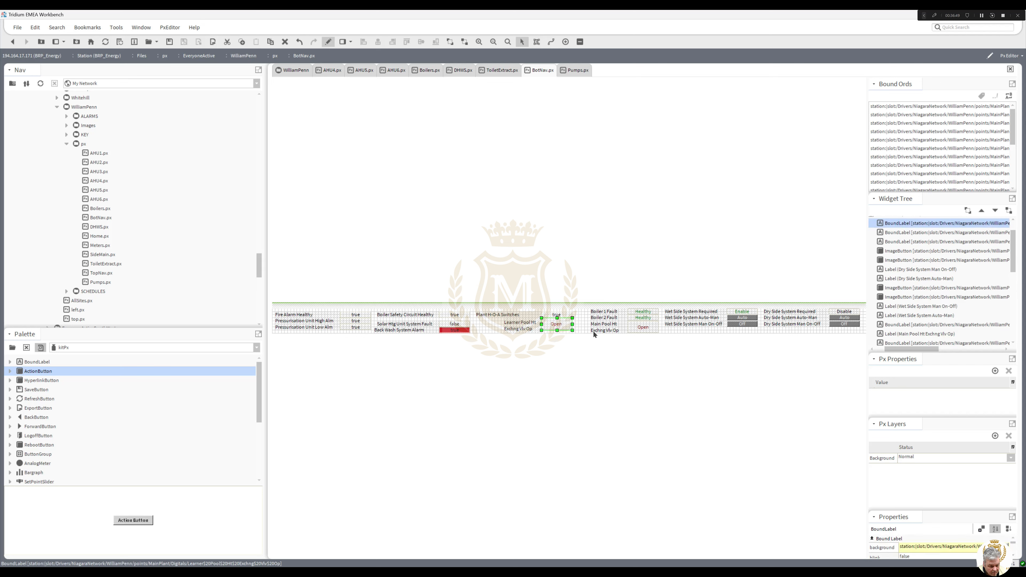
pyautogui.click(534, 328)
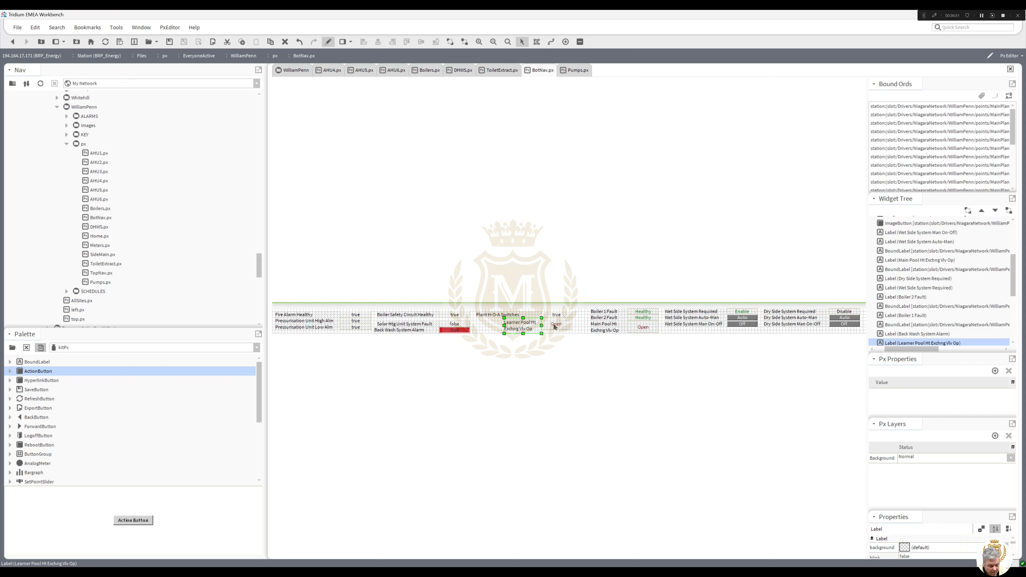
pyautogui.click(601, 330)
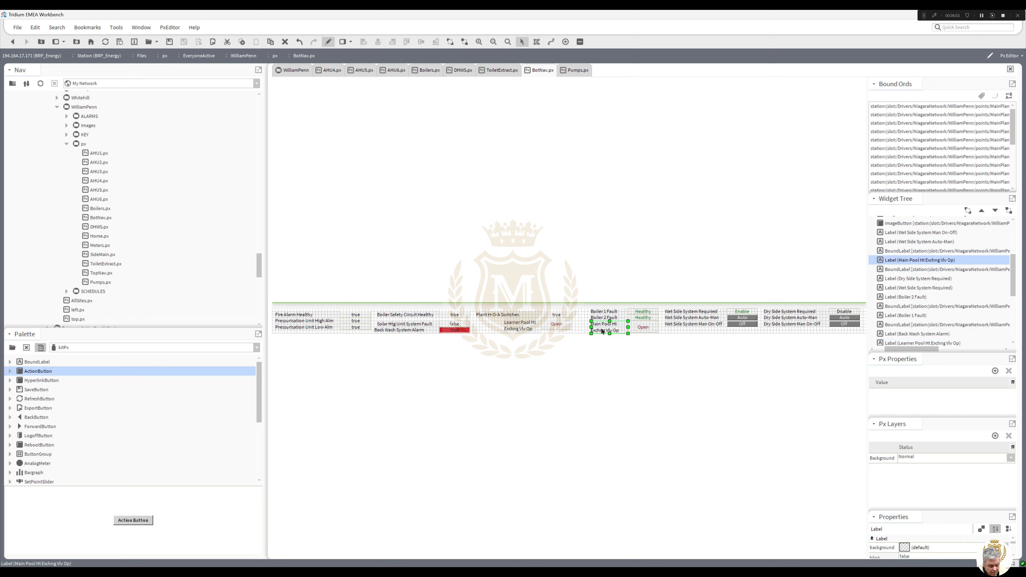
pyautogui.click(528, 331)
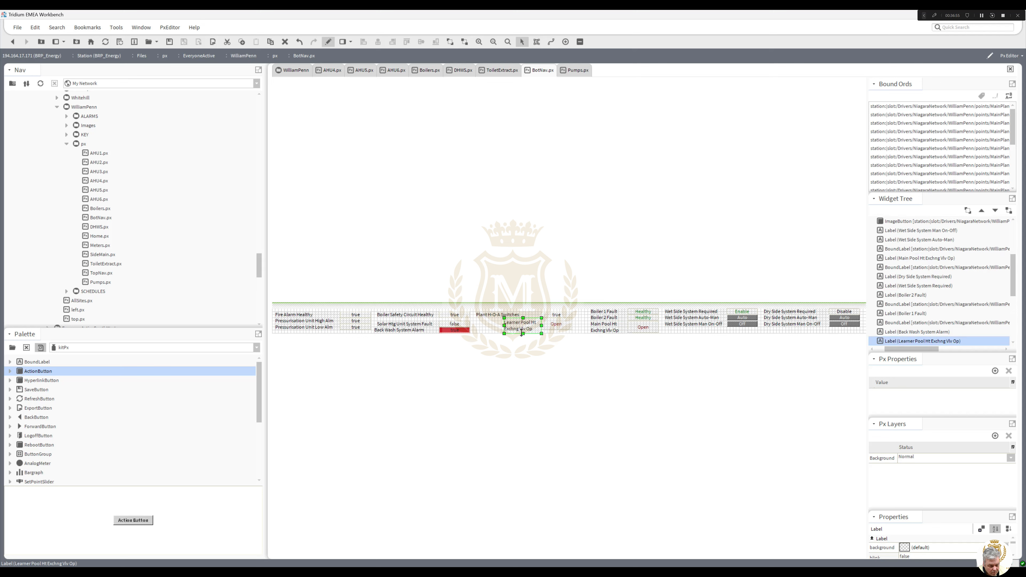
pyautogui.moveTo(521, 333); pyautogui.dragTo(521, 331)
pyautogui.click(541, 328)
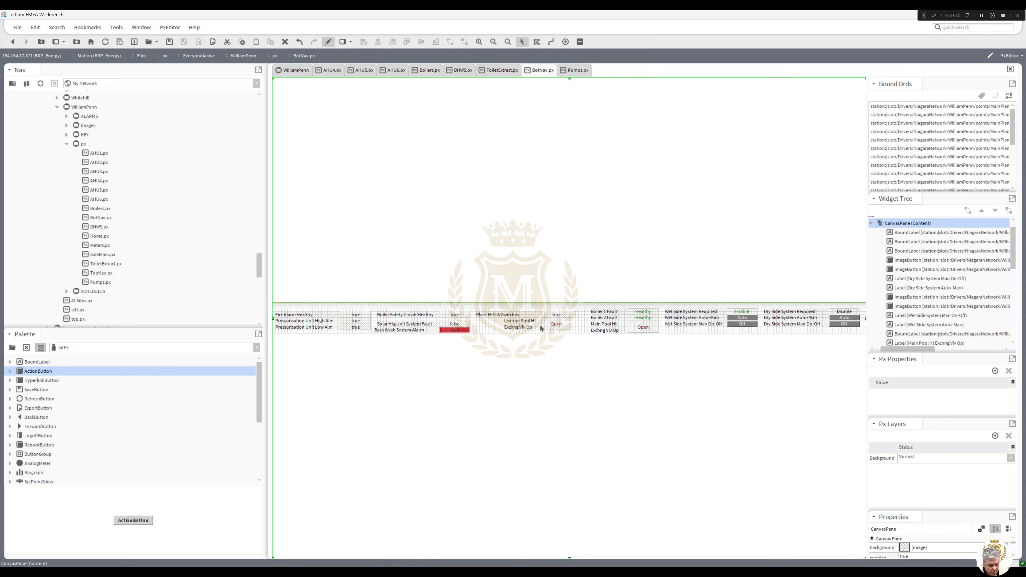
pyautogui.click(516, 316)
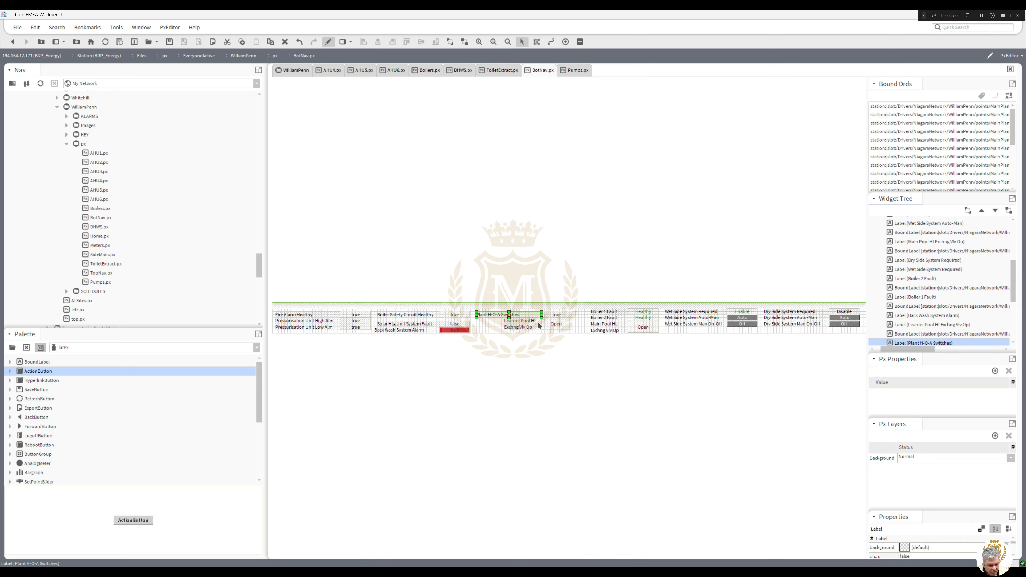
pyautogui.moveTo(575, 330); pyautogui.dragTo(519, 326)
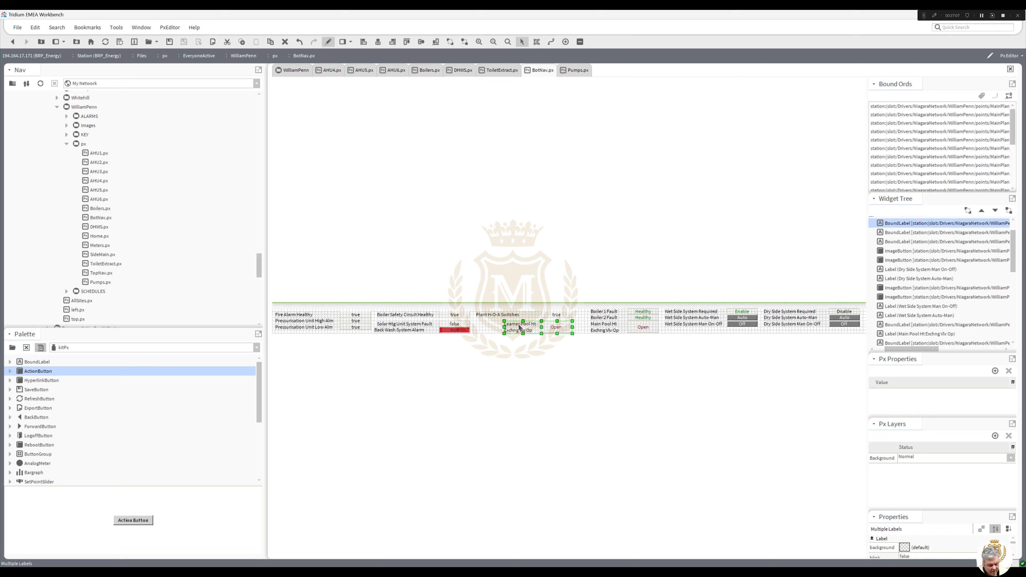
# Resize the Plant H-O-A Switches label to 120 by 40 above the Learner Pool label and enable its word wrap.
pyautogui.click(511, 315)
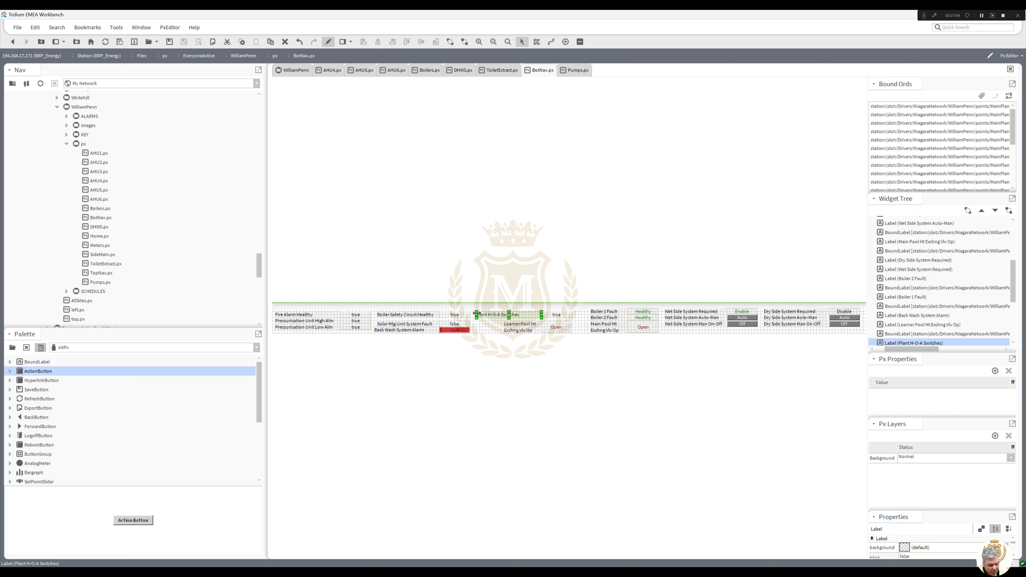
pyautogui.moveTo(477, 315); pyautogui.dragTo(554, 312)
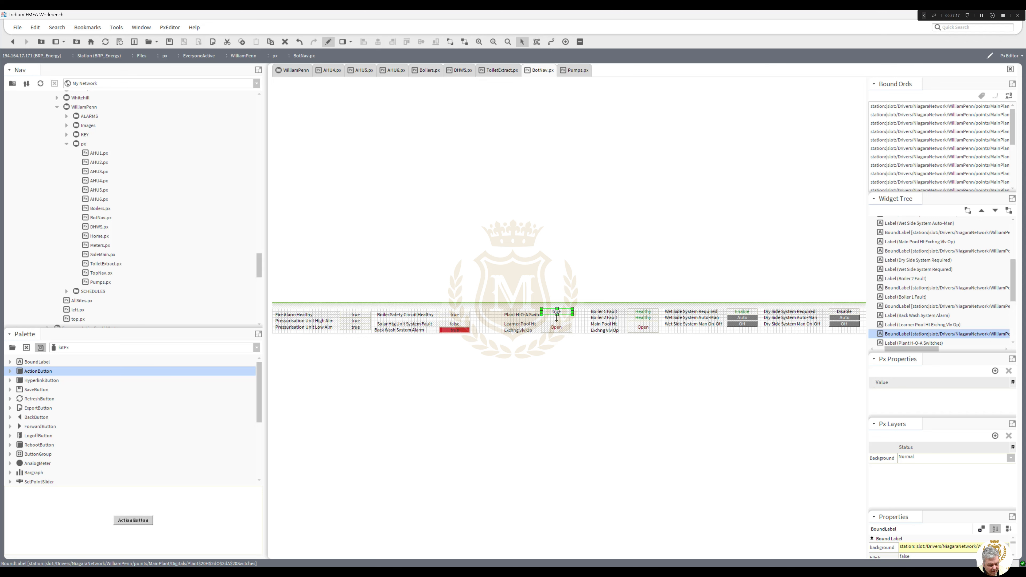
pyautogui.doubleClick(523, 314)
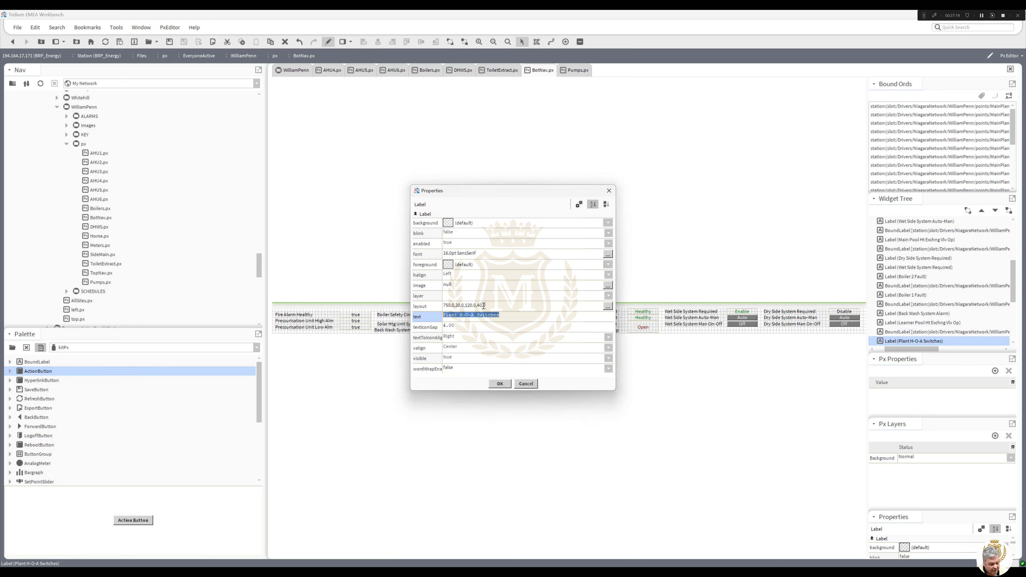
pyautogui.click(451, 366)
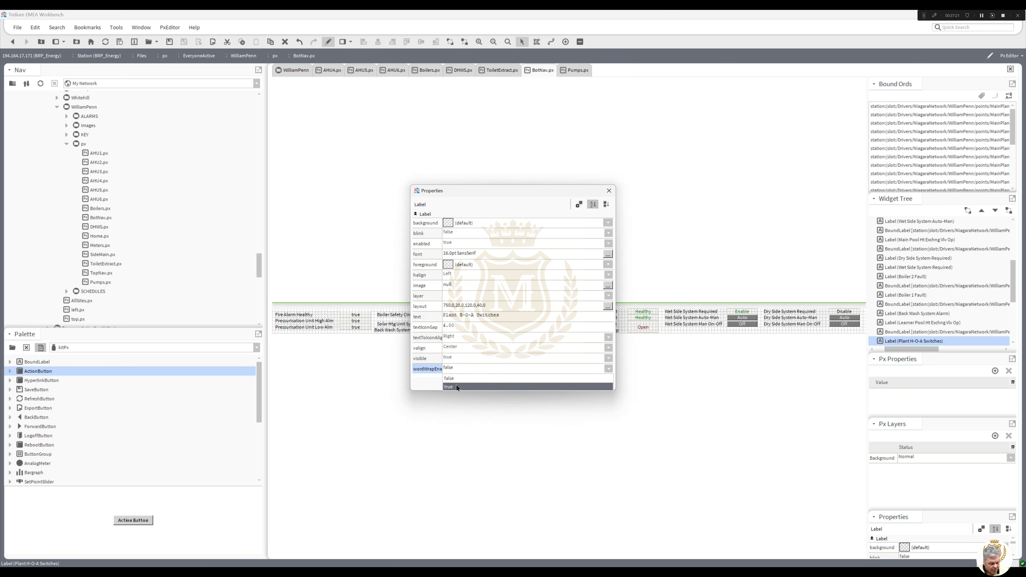
pyautogui.click(453, 386)
pyautogui.click(499, 384)
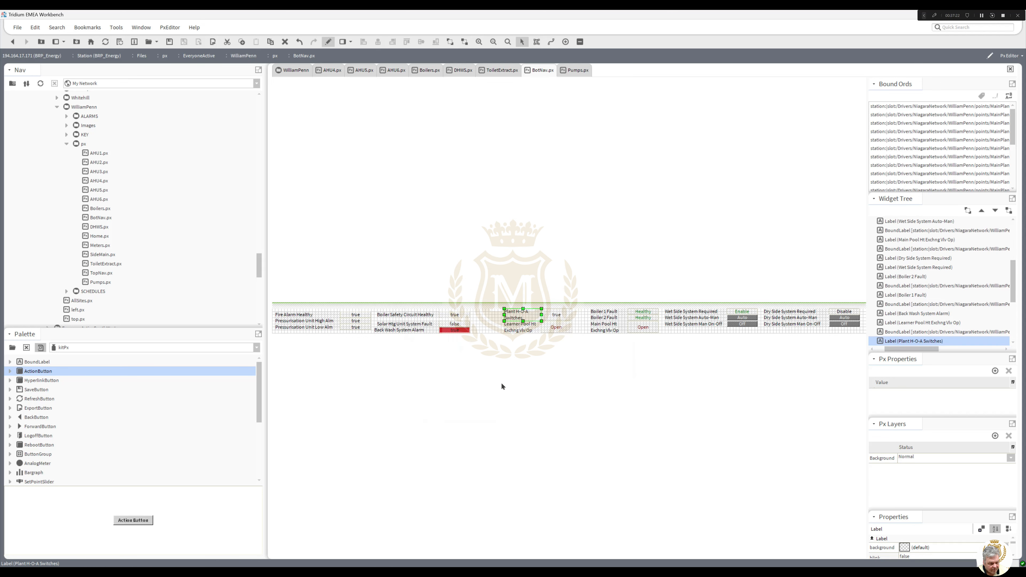
pyautogui.click(579, 326)
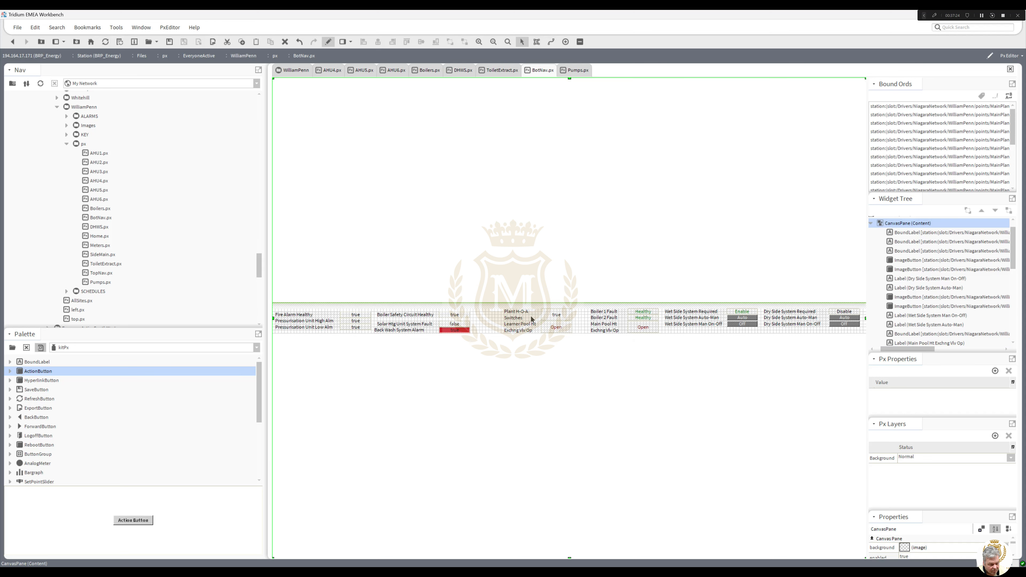
# Re-animate the Boiler Safety Circuit Healthy value's text using the Boolean To Simple converter.
pyautogui.doubleClick(454, 316)
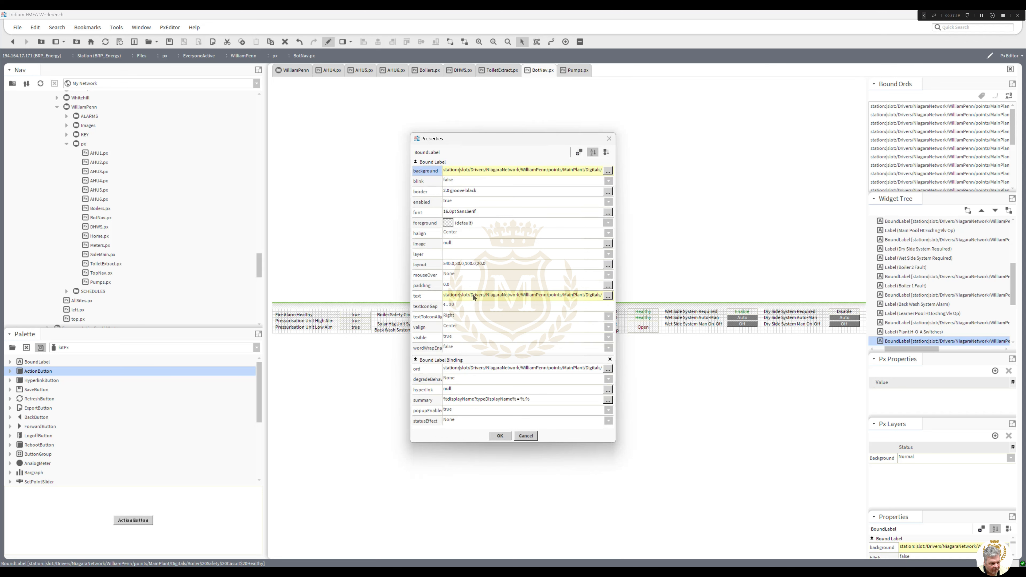
pyautogui.rightClick(475, 297)
pyautogui.press('Escape')
pyautogui.rightClick(472, 294)
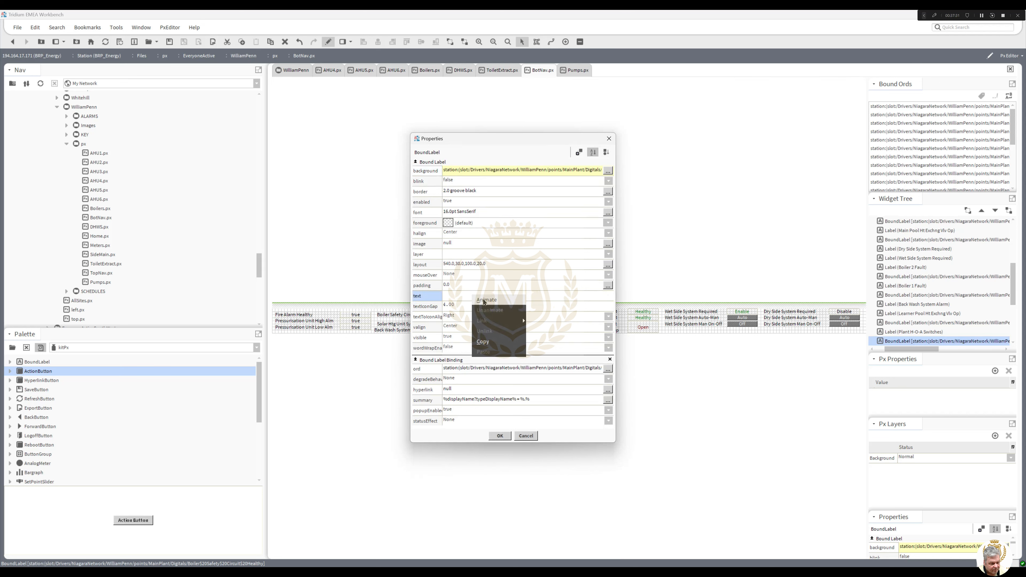
pyautogui.click(484, 300)
pyautogui.click(410, 247)
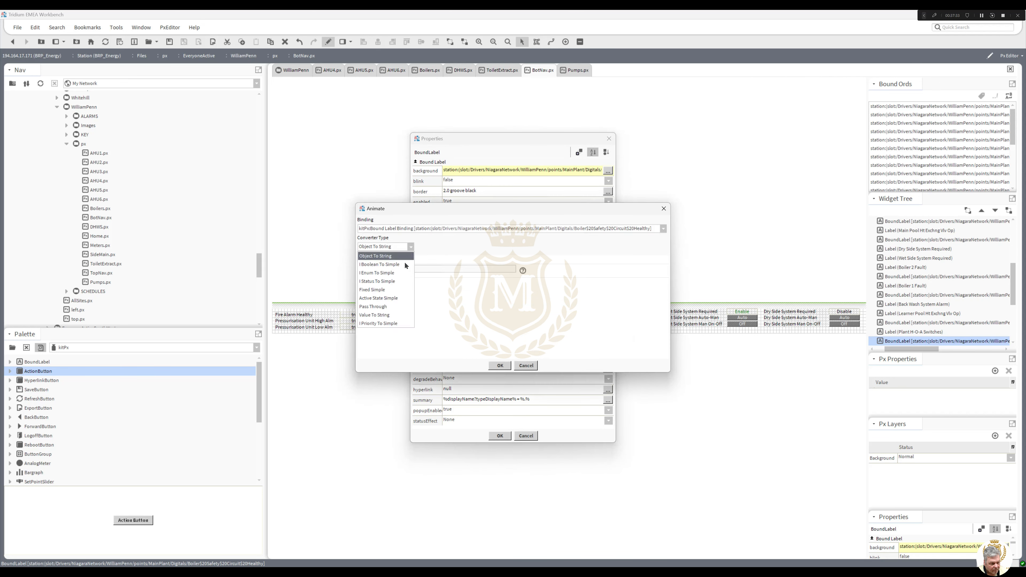
pyautogui.click(404, 263)
# Set the Boiler Safety Circuit text animation to Healthy for true and FAULT! for false.
pyautogui.click(425, 269)
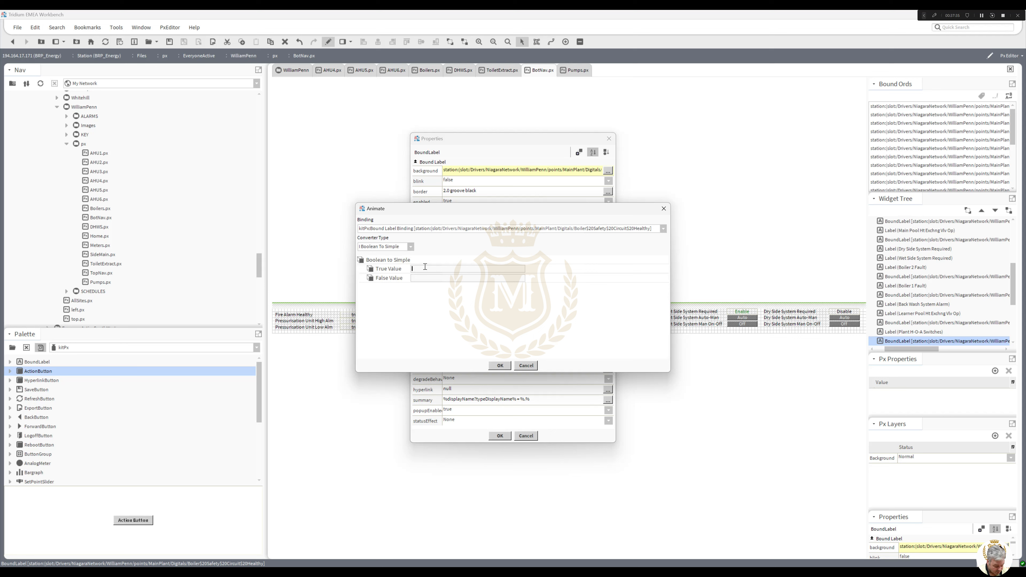
pyautogui.write('Bealthy')
pyautogui.hotkey('shift', 'Left')
pyautogui.hotkey('shift', 'Left')
pyautogui.hotkey('shift', 'Left')
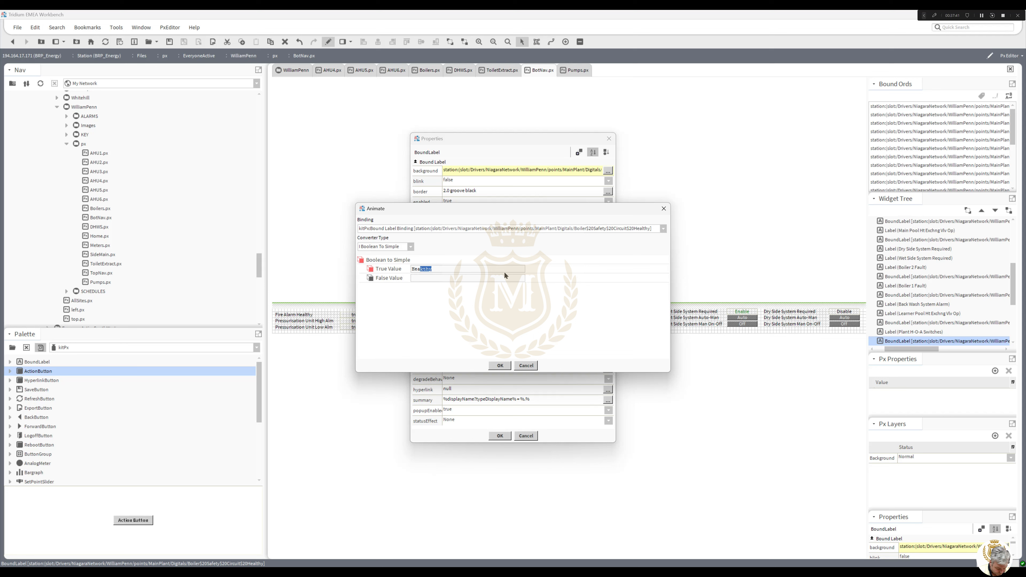
pyautogui.press('BackSpace')
pyautogui.write('thy')
pyautogui.click(451, 277)
pyautogui.write('FAULT!')
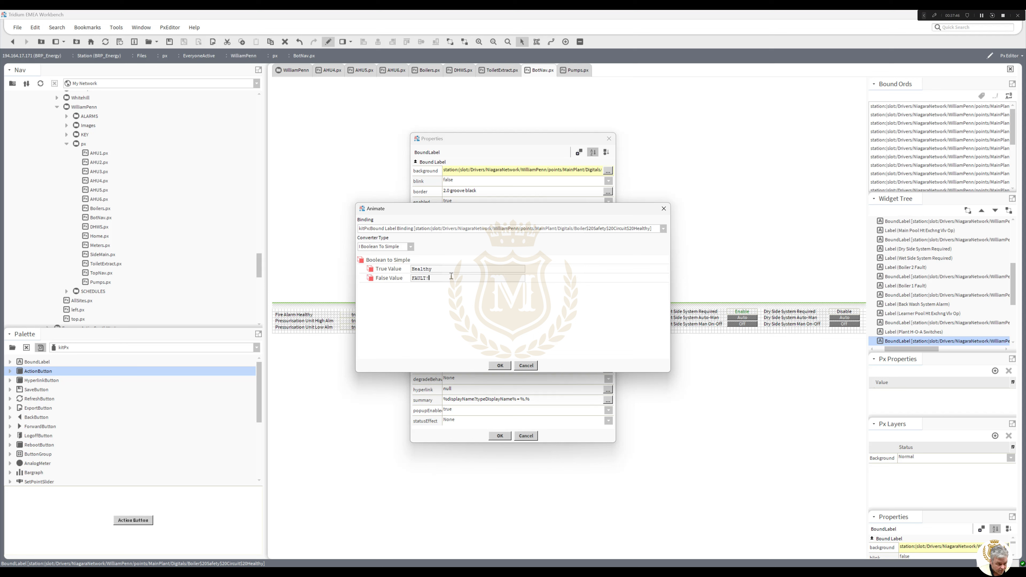
pyautogui.click(501, 366)
# Animate the Boiler Safety Circuit Healthy value's foreground with green for true and white for false.
pyautogui.rightClick(446, 223)
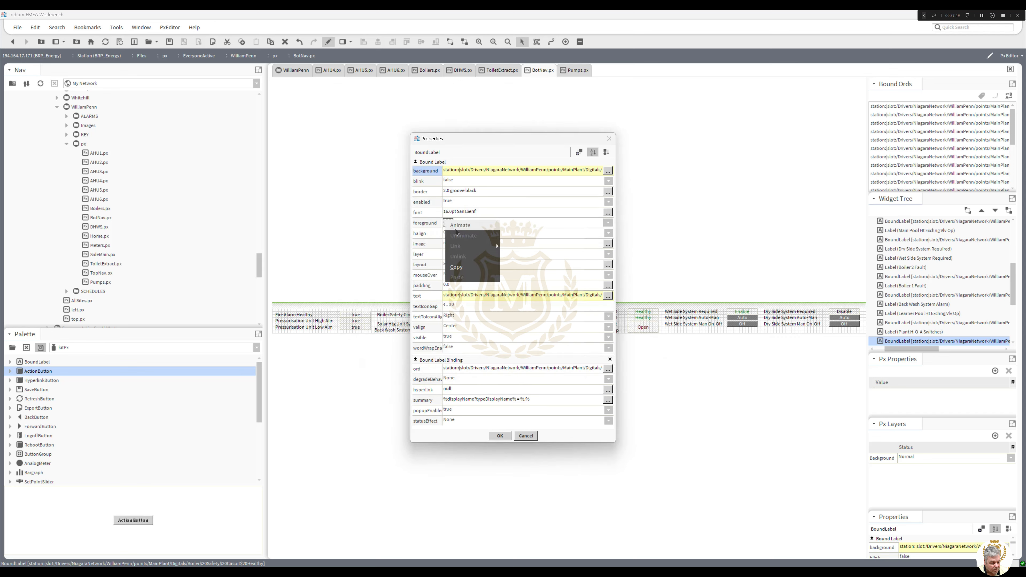
pyautogui.click(459, 225)
pyautogui.click(419, 266)
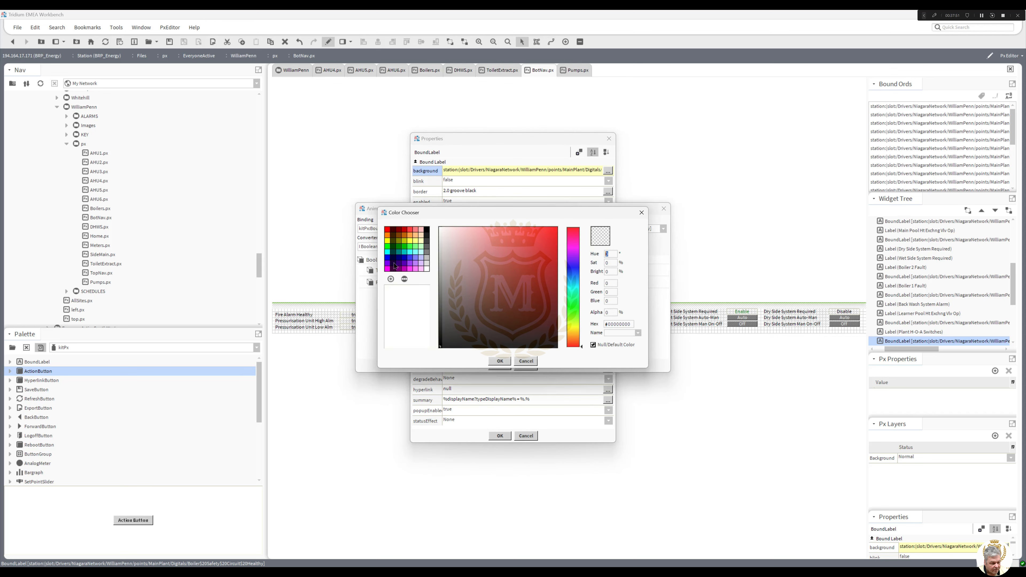
pyautogui.click(398, 246)
pyautogui.click(501, 361)
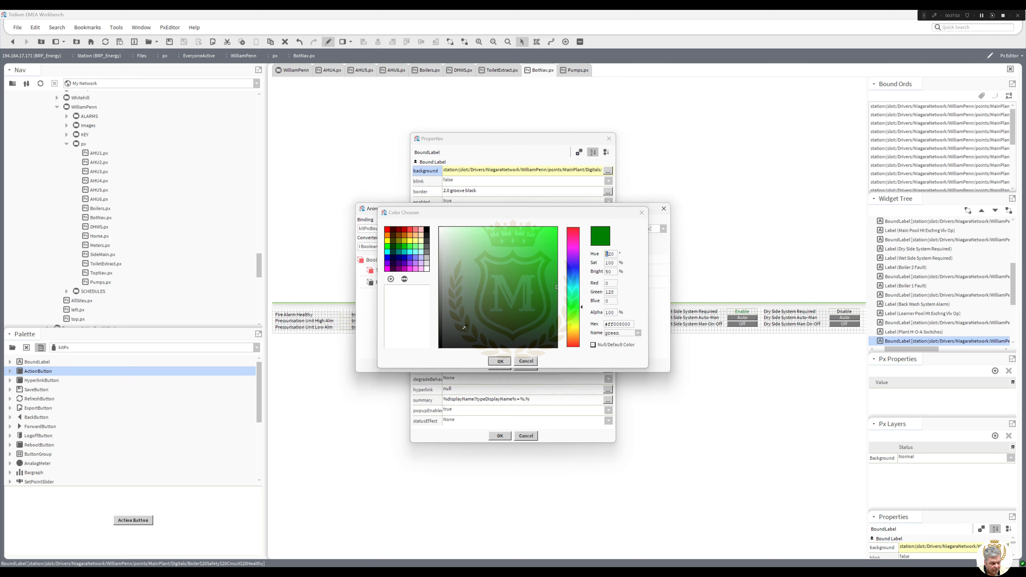
pyautogui.click(419, 280)
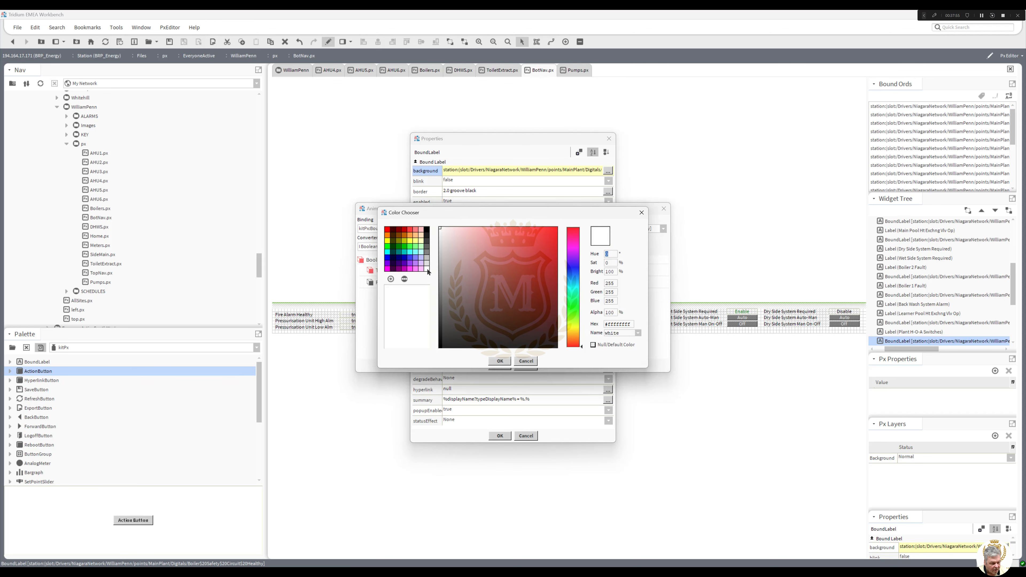
pyautogui.click(499, 361)
pyautogui.click(499, 366)
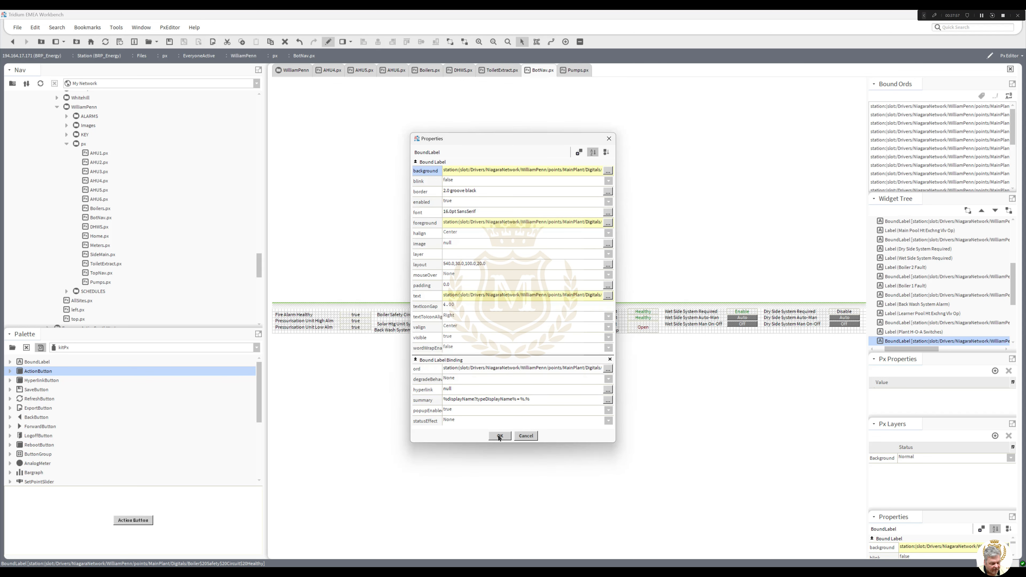
pyautogui.click(500, 435)
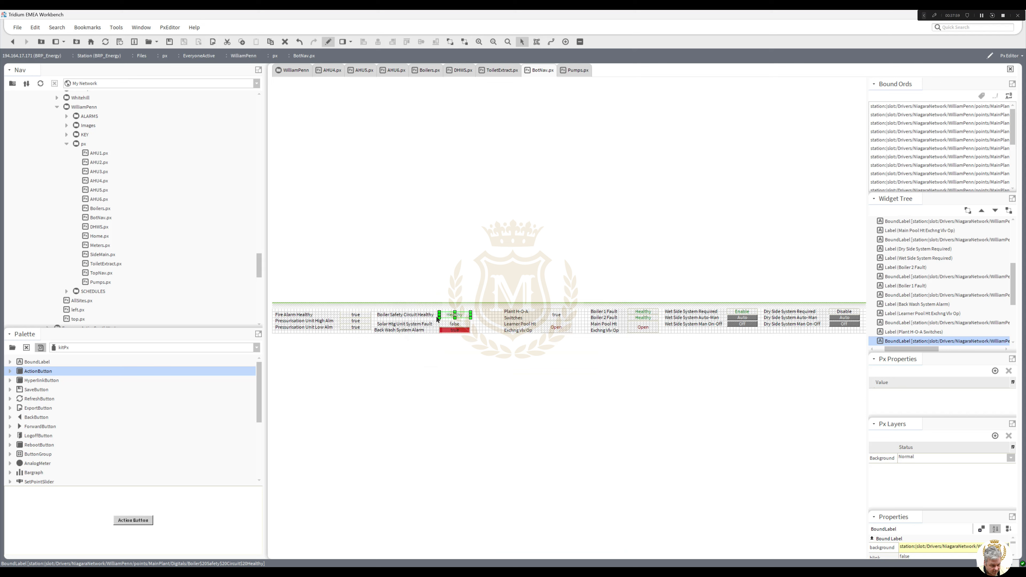
# Line up the Solar Htg Unit System Fault label and its value directly beneath the Boiler Safety Circuit Healthy row.
pyautogui.click(420, 325)
pyautogui.moveTo(416, 320); pyautogui.dragTo(476, 320)
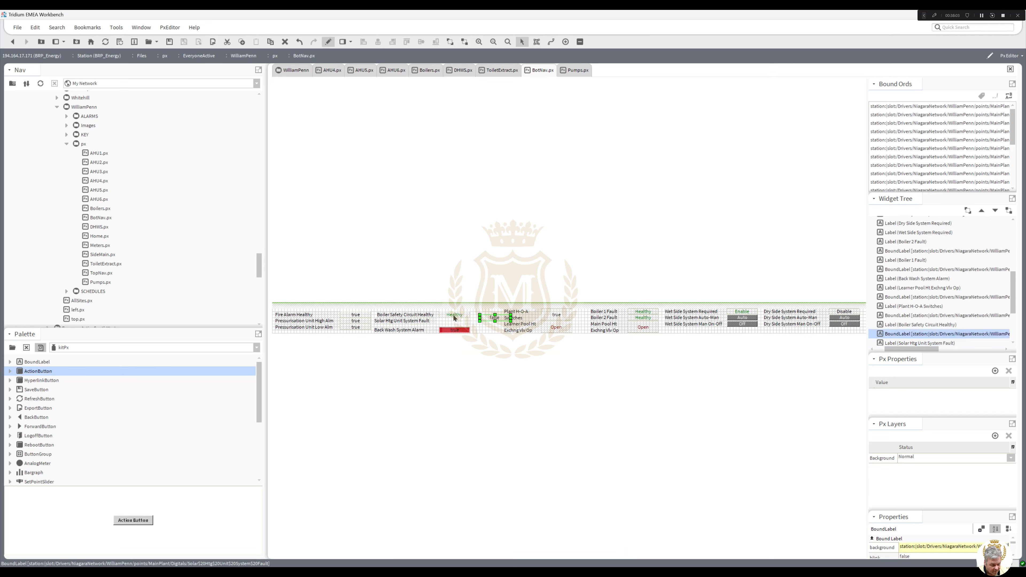
pyautogui.click(425, 321)
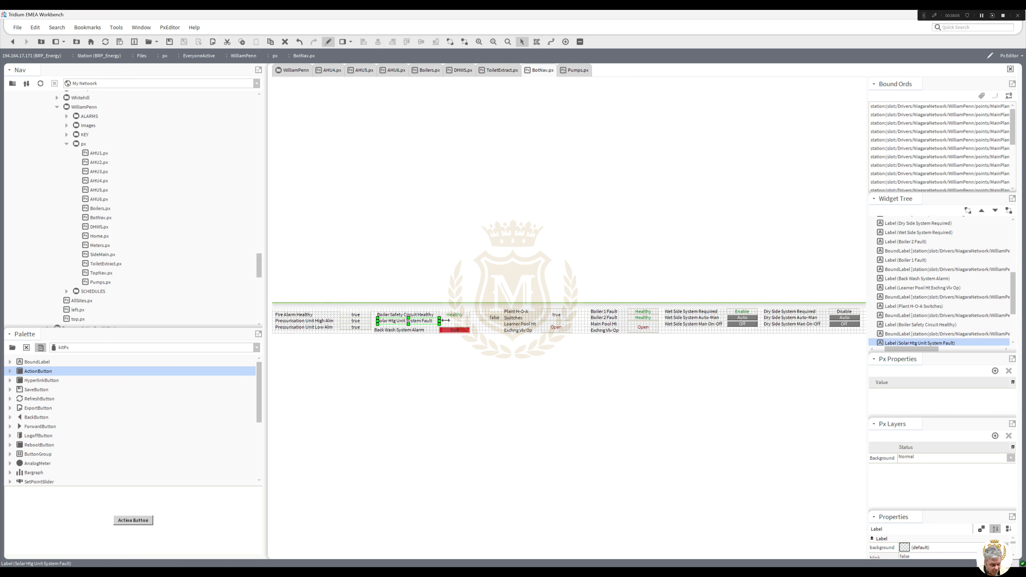
pyautogui.moveTo(487, 318); pyautogui.dragTo(452, 321)
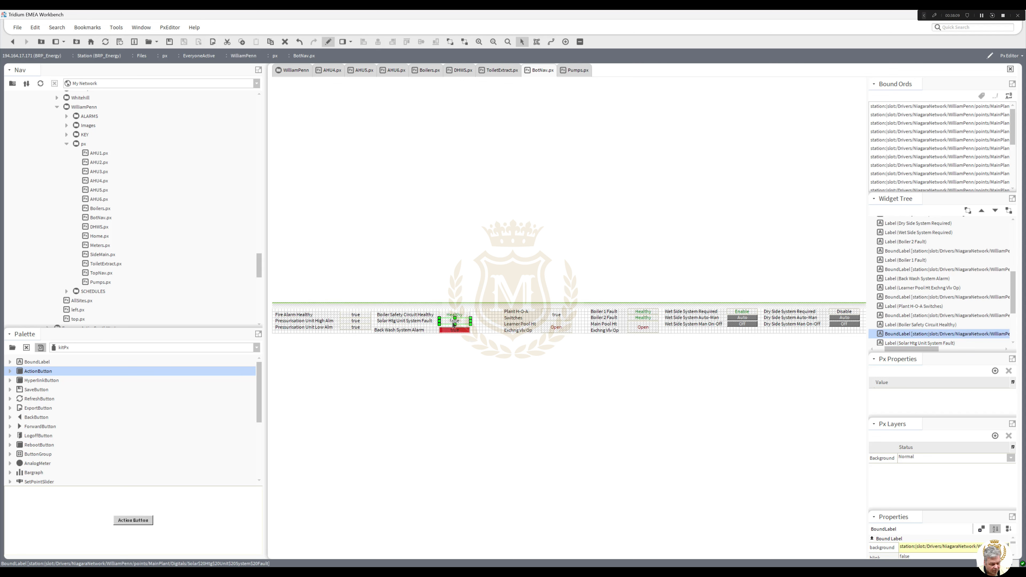
# Re-animate the Solar Htg Unit System Fault value's text using the Boolean To Simple converter.
pyautogui.doubleClick(453, 323)
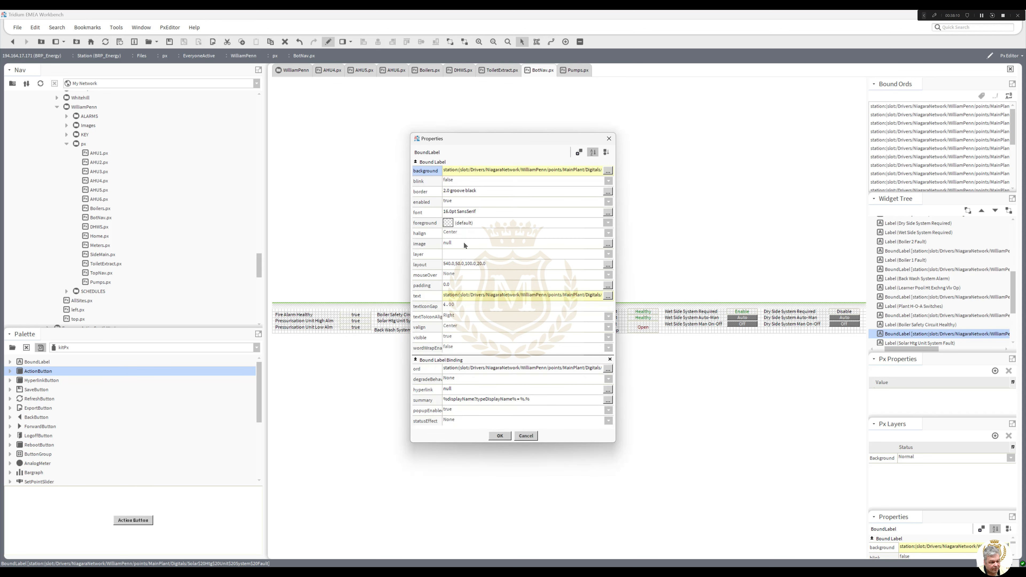
pyautogui.rightClick(492, 295)
pyautogui.click(505, 308)
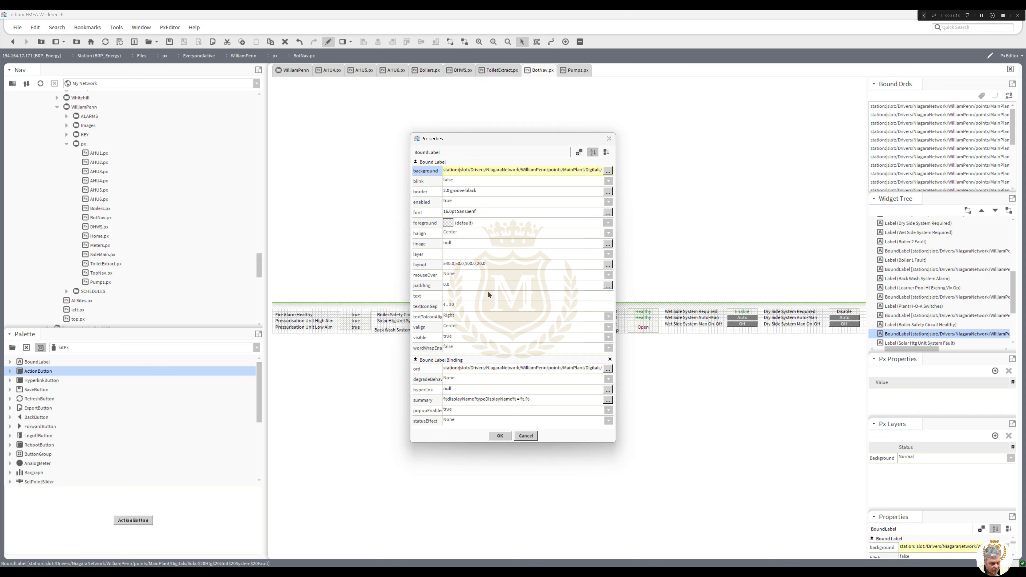
pyautogui.rightClick(487, 291)
pyautogui.click(489, 298)
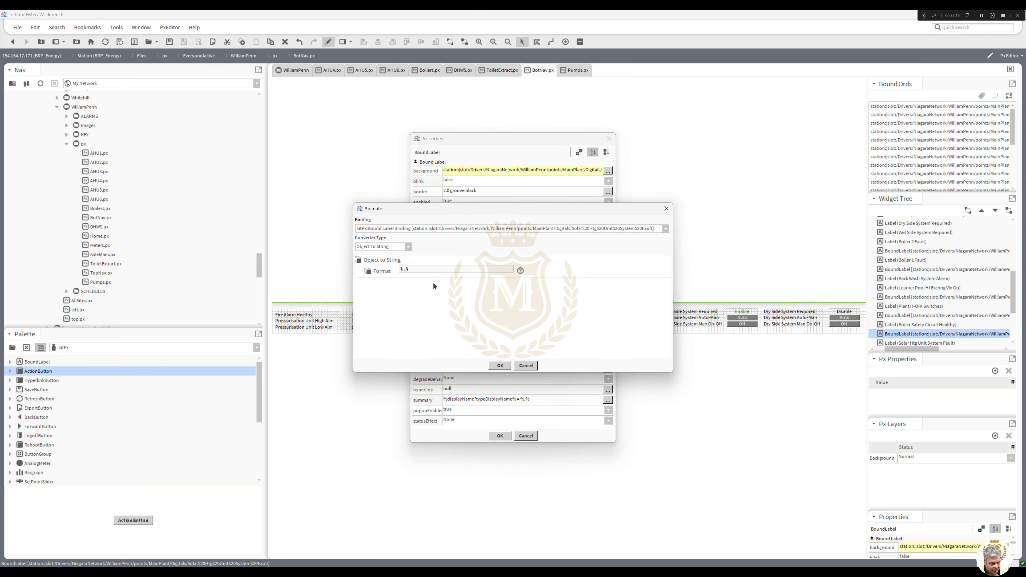
pyautogui.click(408, 246)
pyautogui.click(404, 268)
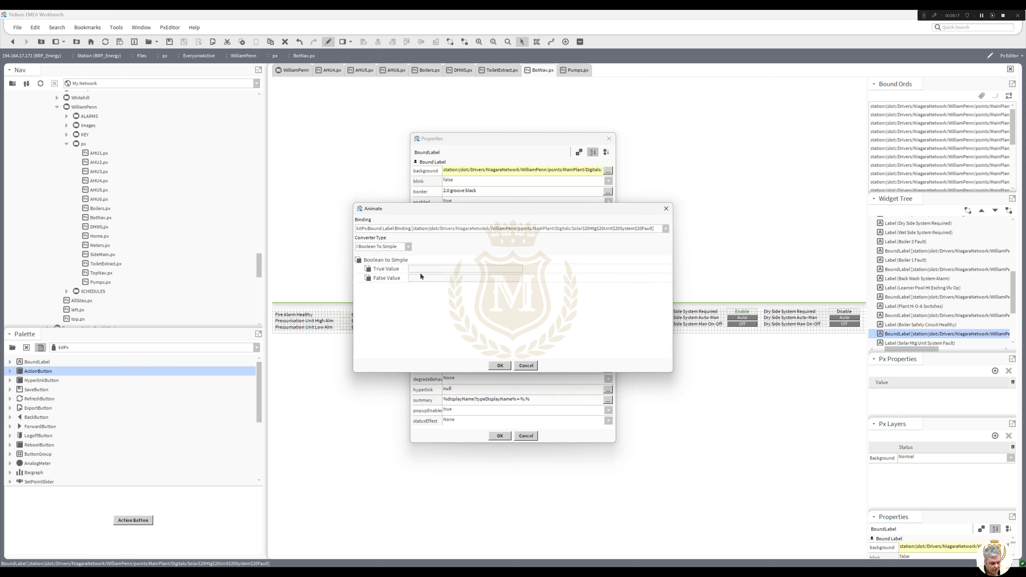
# Set the Solar Htg Unit System Fault text animation to FAULT! for true and Healthy for false.
pyautogui.click(418, 278)
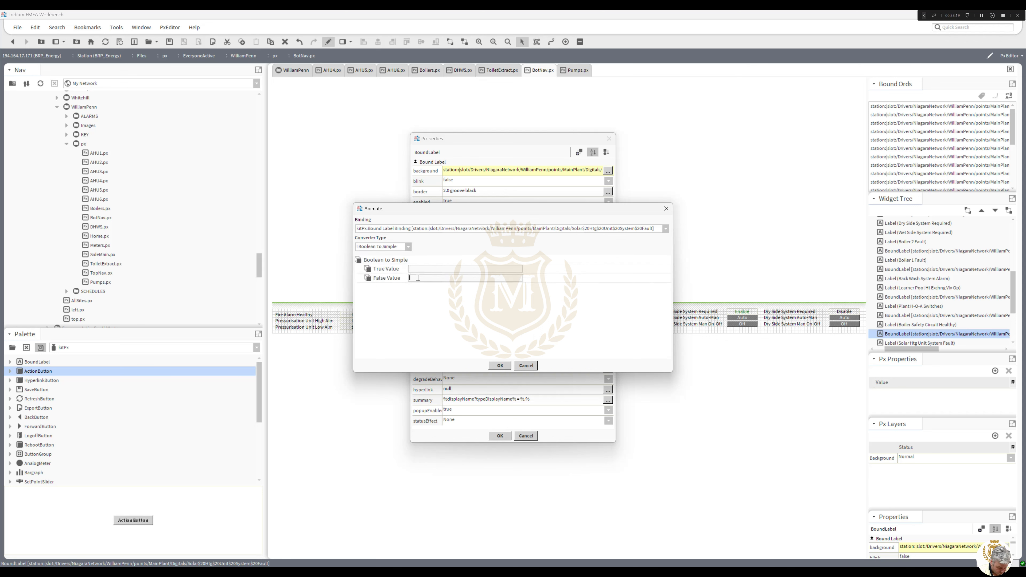
pyautogui.write('Healthy')
pyautogui.click(414, 268)
pyautogui.write('FaULT!')
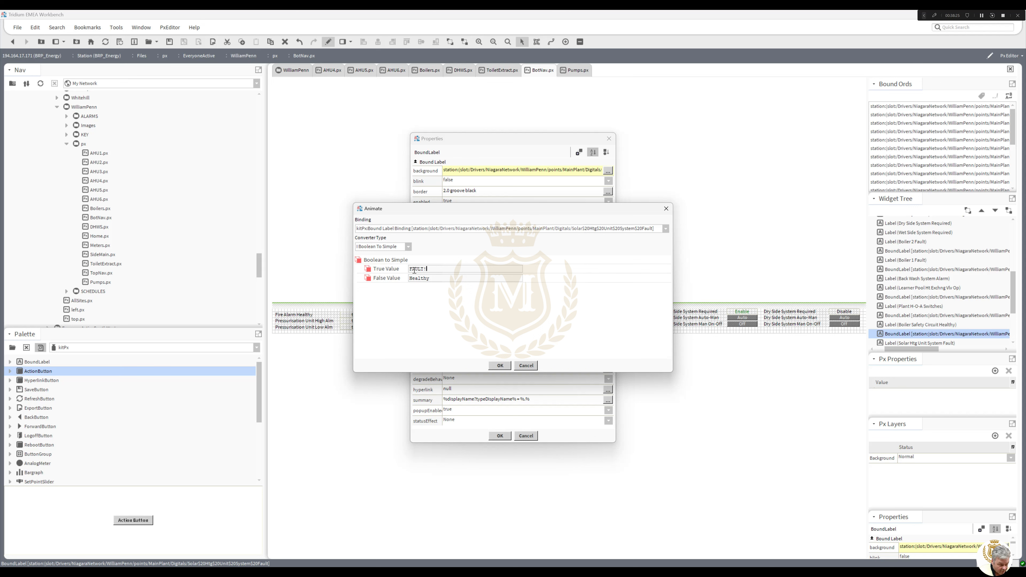
pyautogui.click(507, 365)
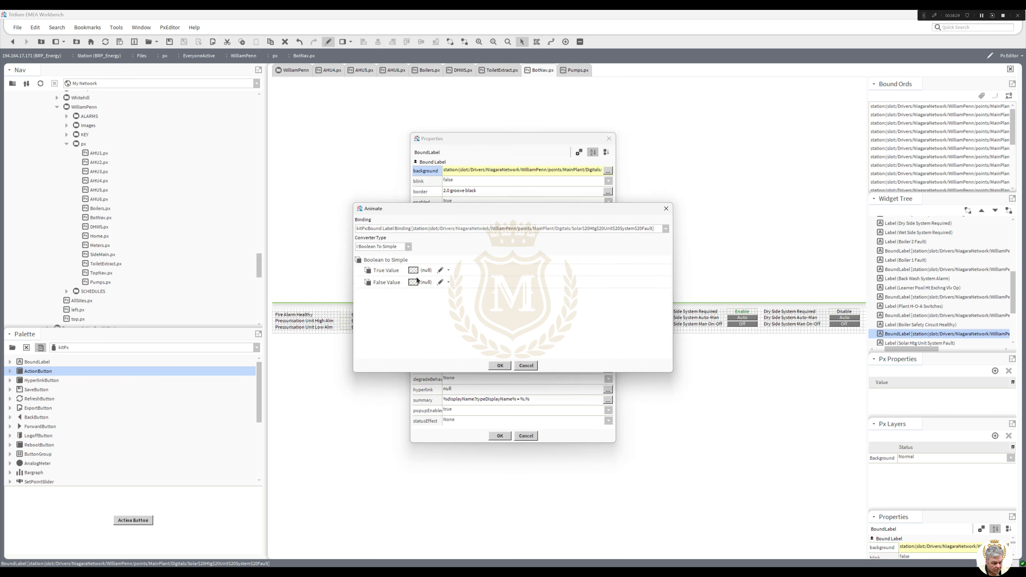
# Animate the Solar Htg Unit System Fault value's foreground with green for false and white for true.
pyautogui.click(414, 282)
pyautogui.click(400, 251)
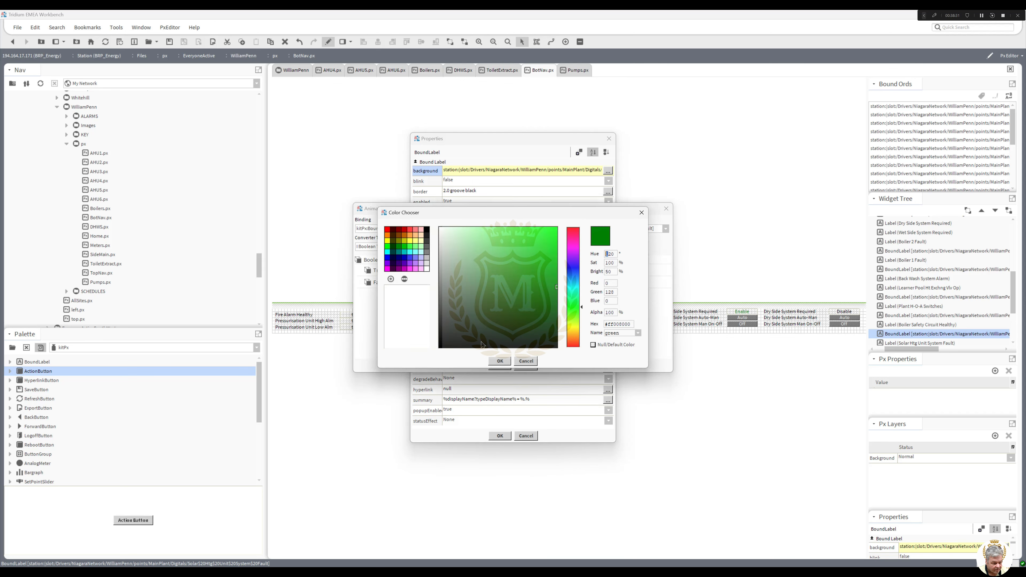
pyautogui.click(500, 361)
pyautogui.click(414, 270)
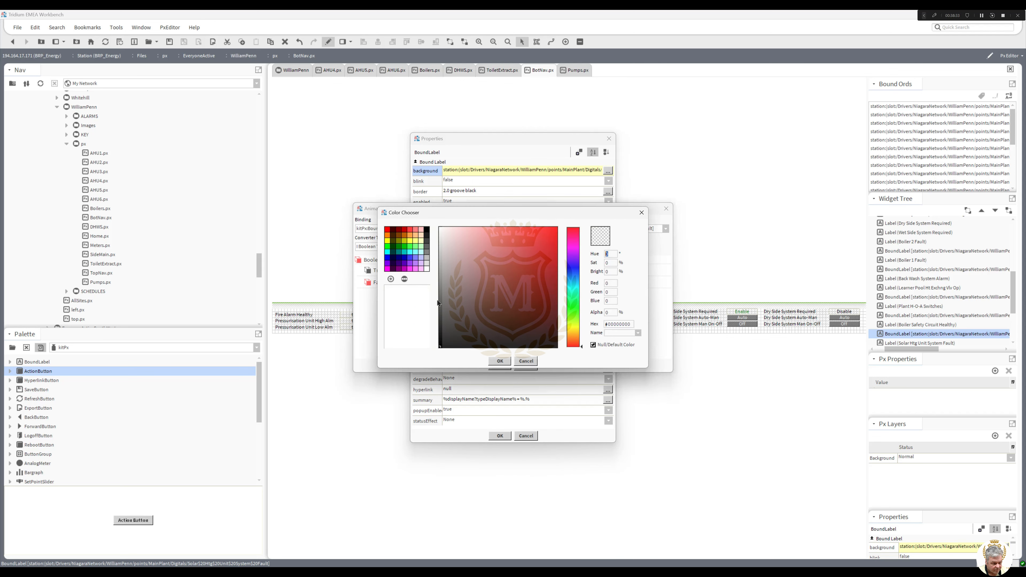
pyautogui.click(427, 269)
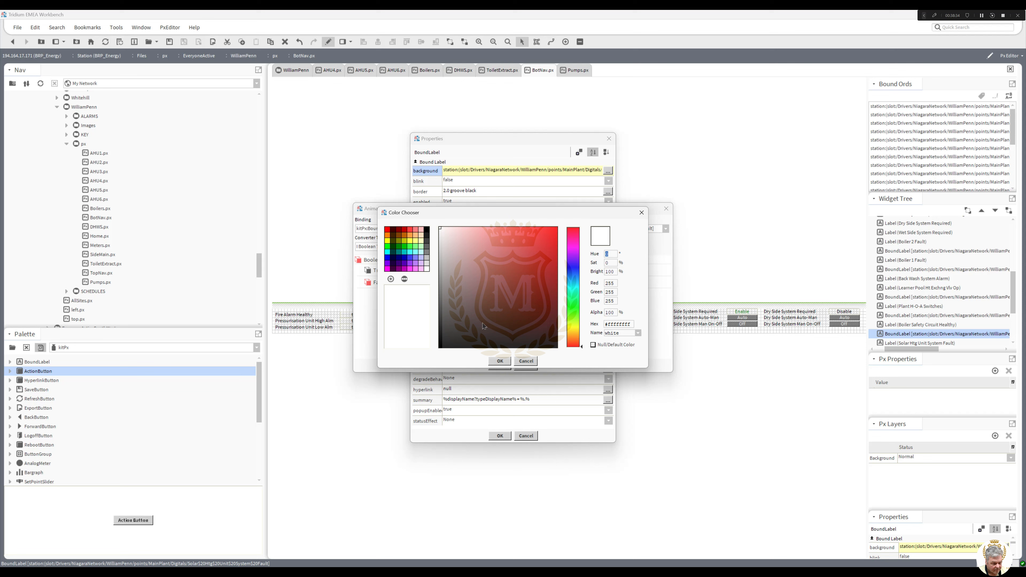
pyautogui.click(499, 362)
pyautogui.click(500, 365)
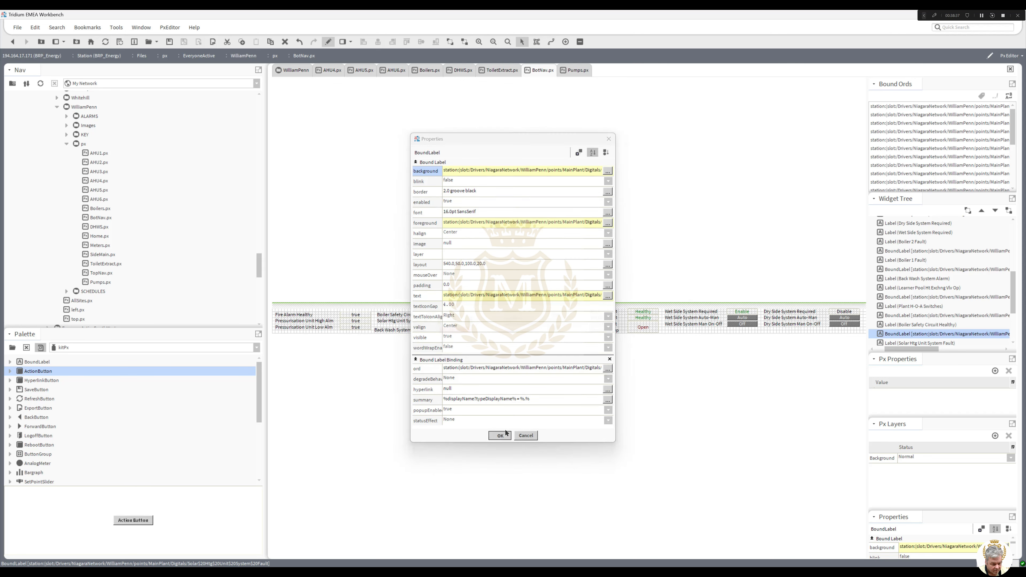
pyautogui.click(500, 436)
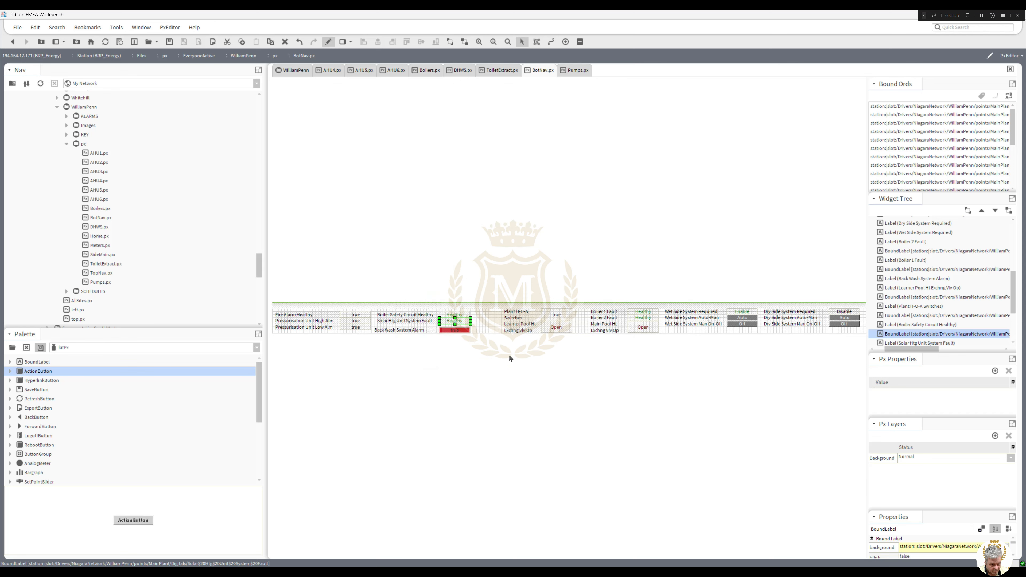
# Move the Back Wash System Alarm value aside and put a duplicate of the Solar Htg Unit System Fault value in its place.
pyautogui.click(453, 331)
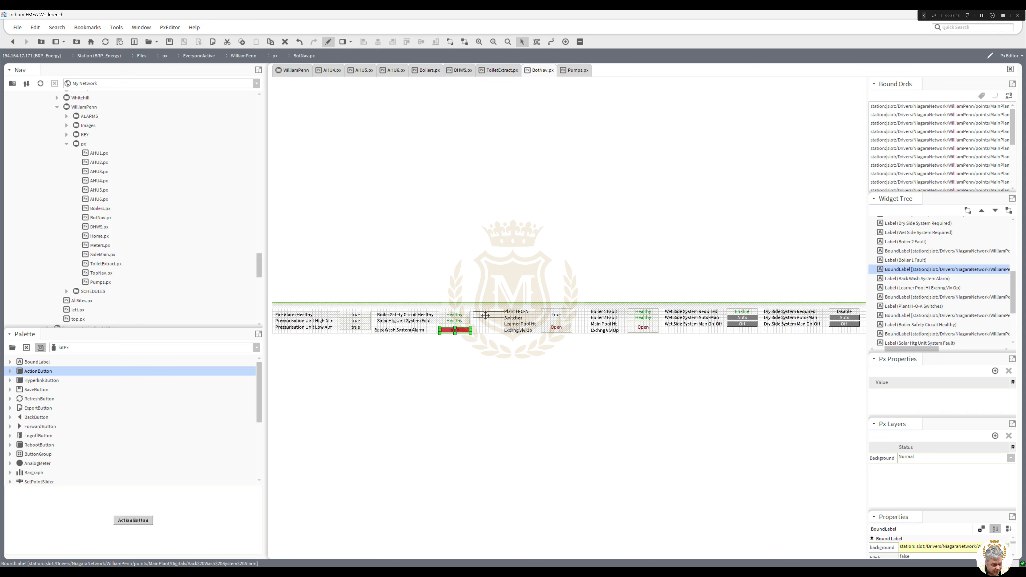
pyautogui.moveTo(454, 330); pyautogui.dragTo(486, 315)
pyautogui.click(455, 321)
pyautogui.rightClick(455, 321)
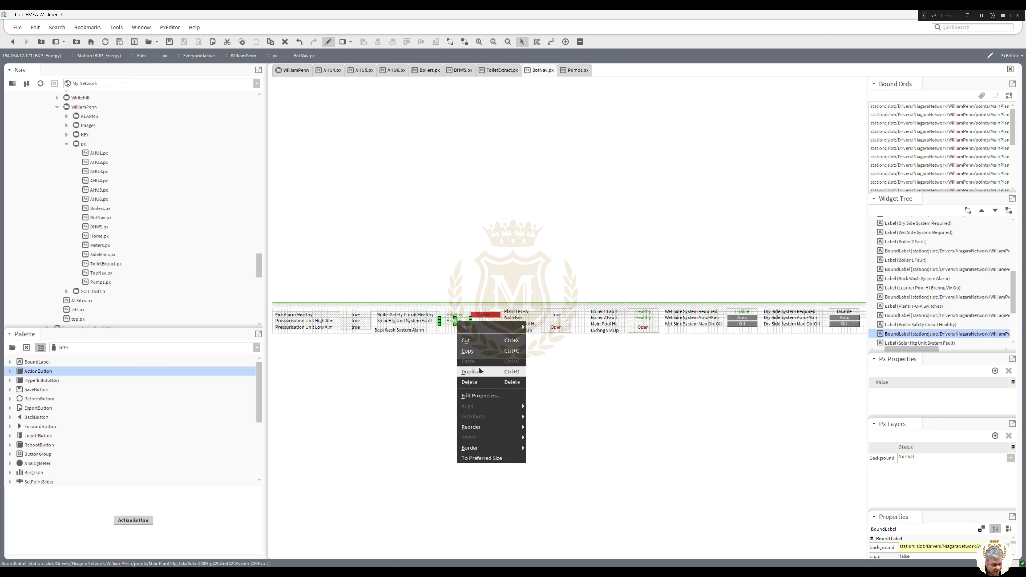
pyautogui.click(468, 371)
pyautogui.moveTo(458, 325); pyautogui.dragTo(454, 332)
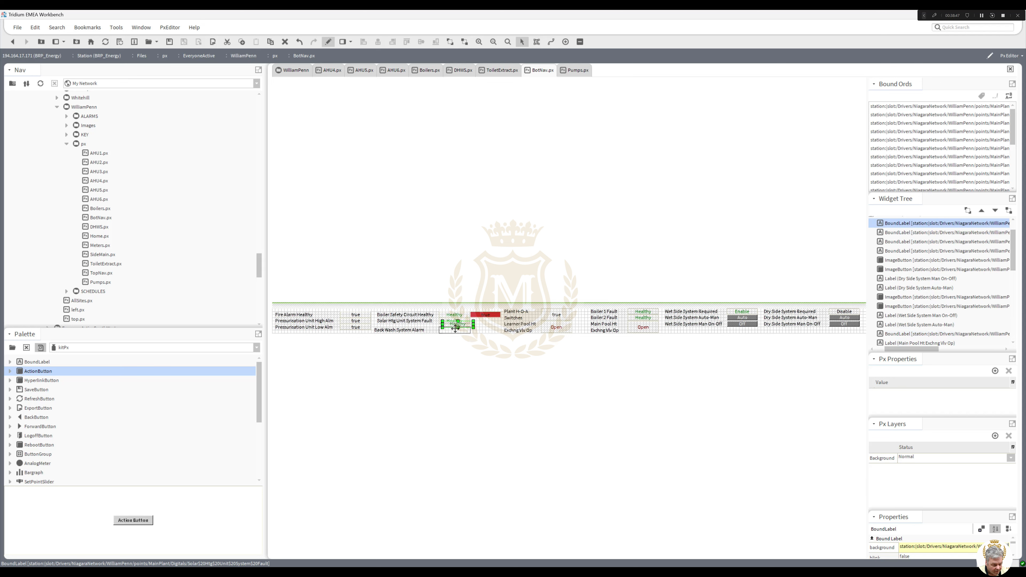
# Copy the ord from the old Back Wash System Alarm value into the duplicated value's binding.
pyautogui.click(485, 316)
pyautogui.doubleClick(486, 315)
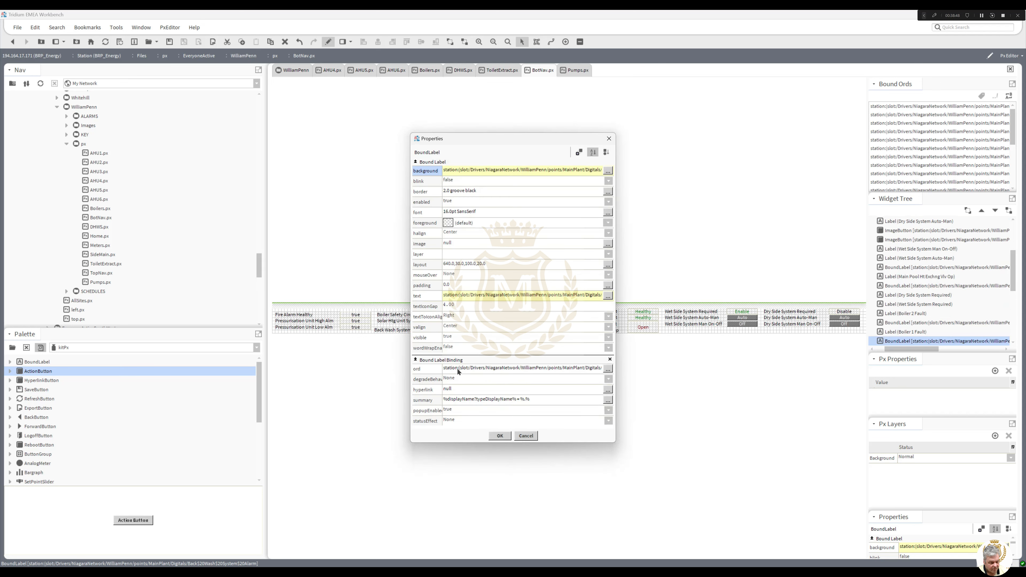
pyautogui.doubleClick(481, 370)
pyautogui.click(499, 308)
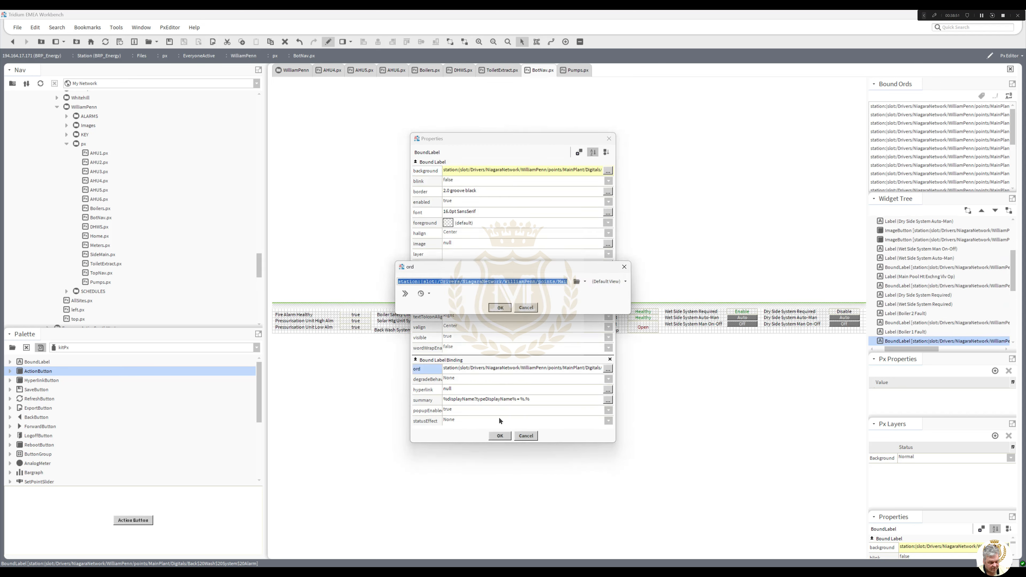
pyautogui.click(499, 436)
pyautogui.doubleClick(455, 330)
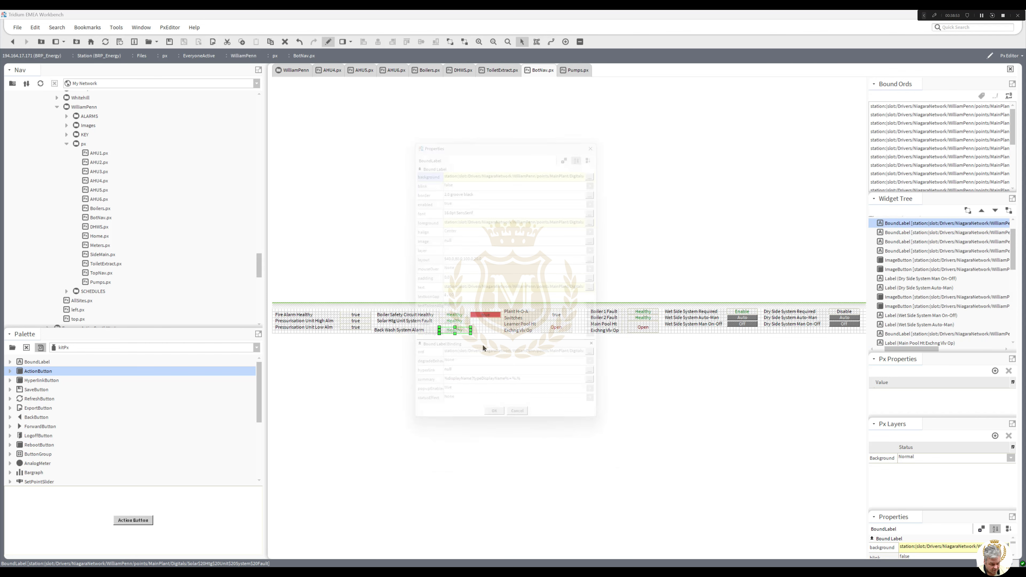
pyautogui.doubleClick(512, 369)
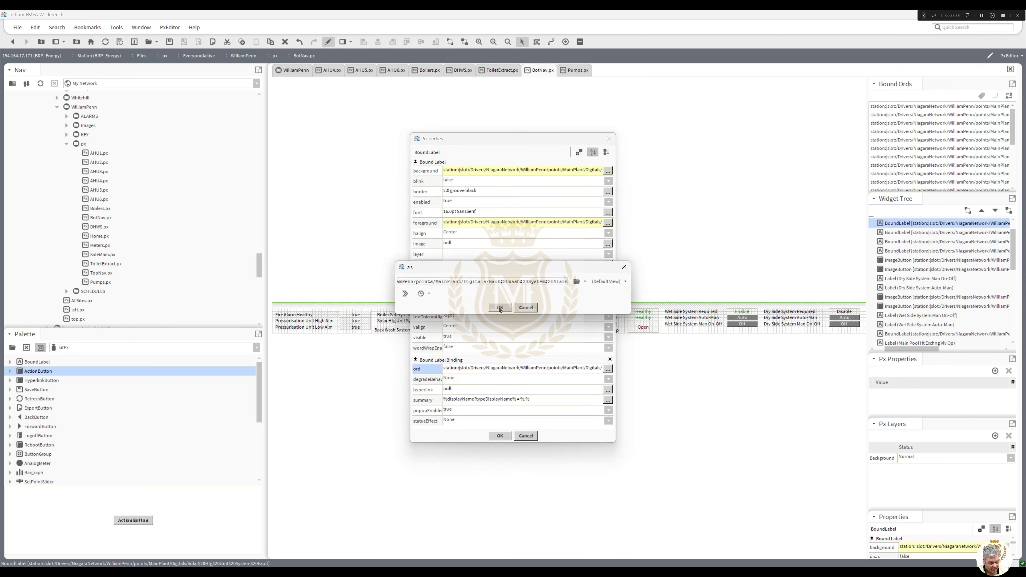
pyautogui.click(499, 308)
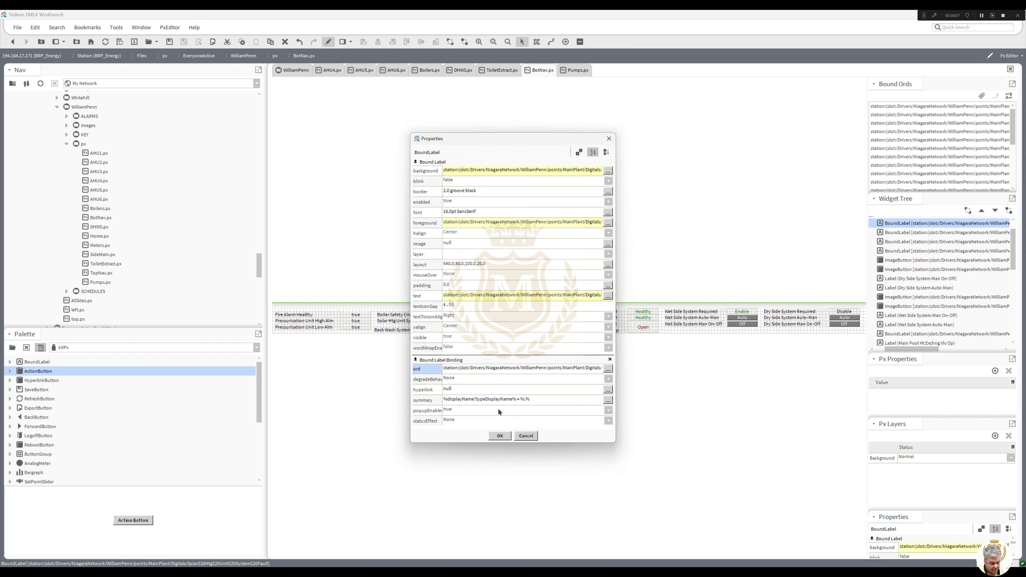
pyautogui.click(500, 436)
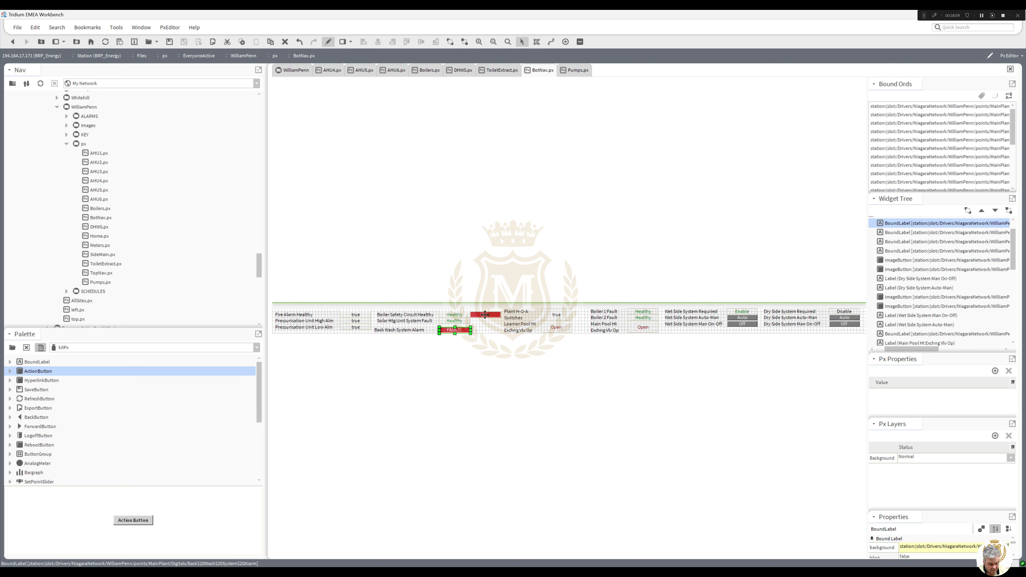
# Delete the old Back Wash System Alarm value and move the Back Wash row up beneath the Solar Htg row.
pyautogui.click(487, 324)
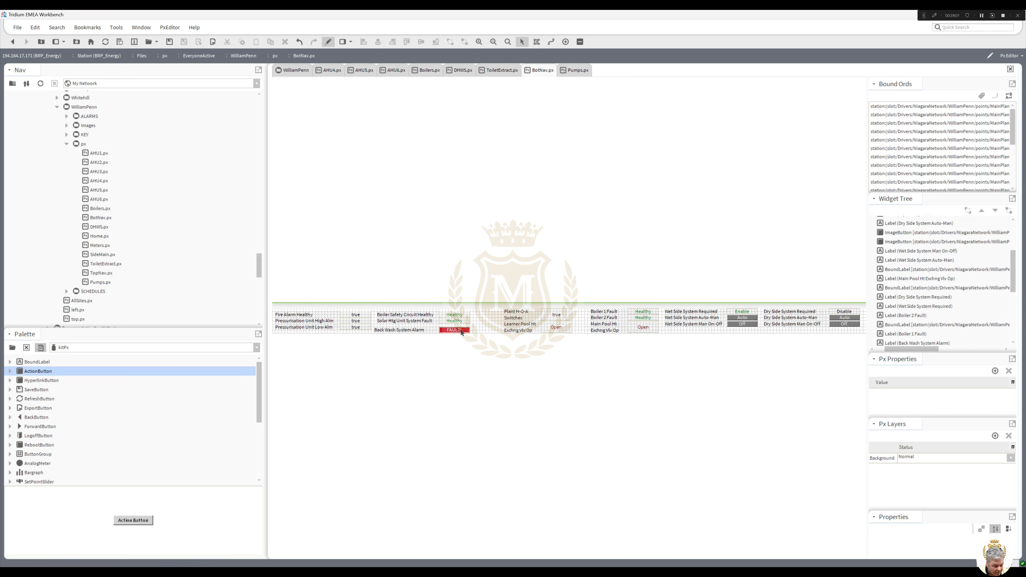
pyautogui.click(451, 331)
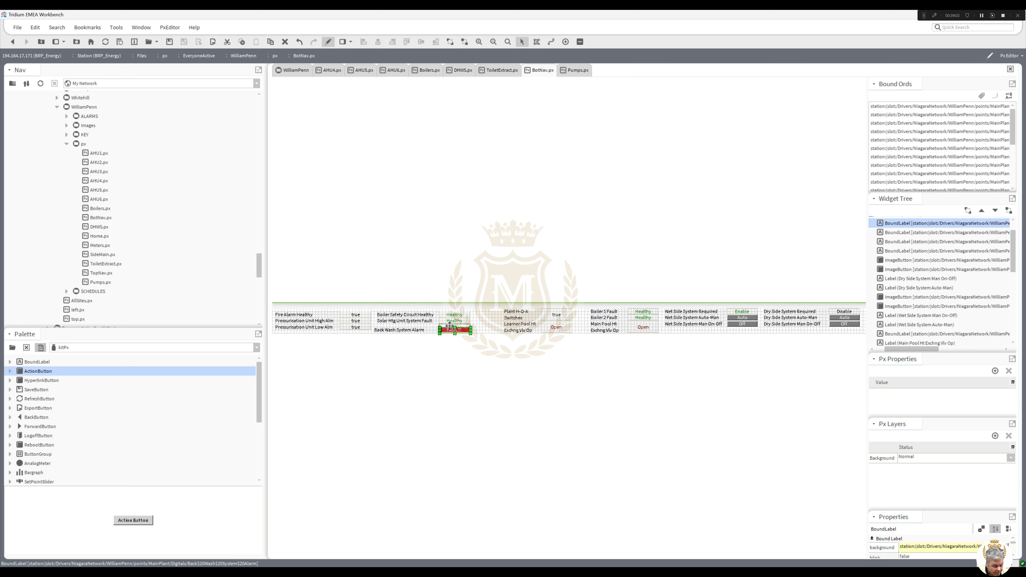
pyautogui.click(424, 328)
pyautogui.moveTo(425, 326); pyautogui.dragTo(424, 326)
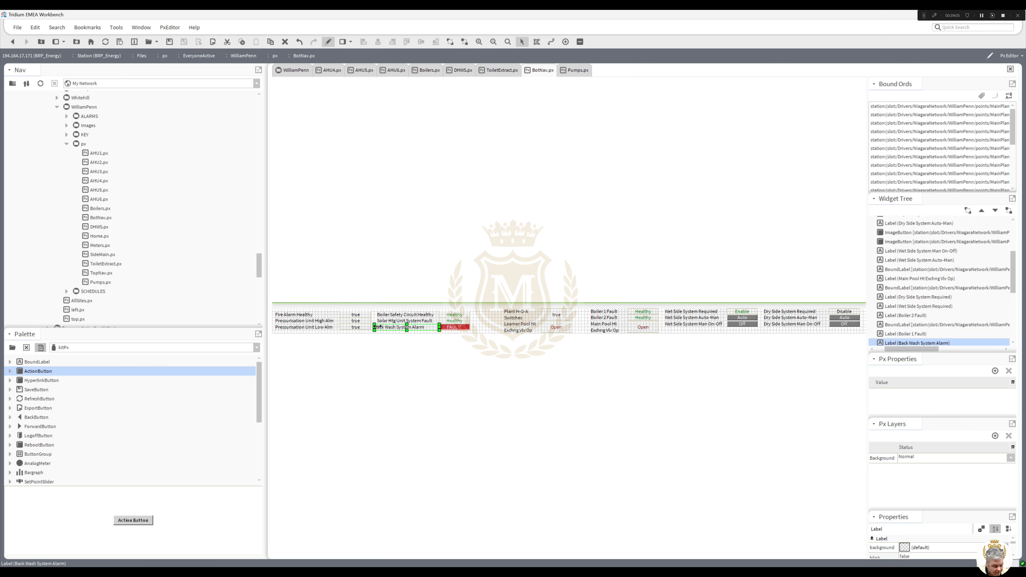
pyautogui.click(468, 353)
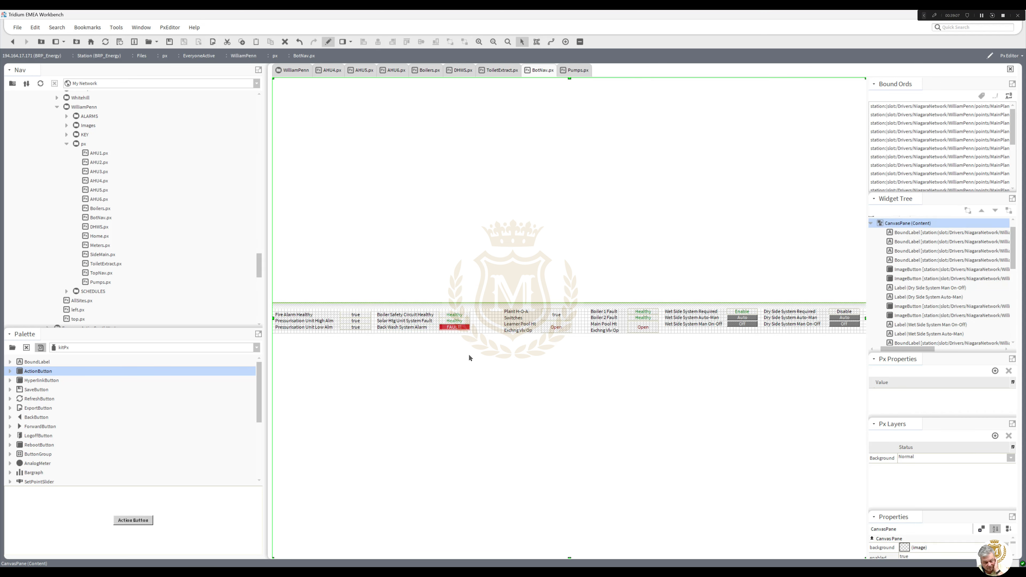
# Move the Boiler Safety, Solar Htg and Back Wash rows beside the Plant H-O-A Switches column and space them evenly.
pyautogui.moveTo(477, 336); pyautogui.dragTo(419, 310)
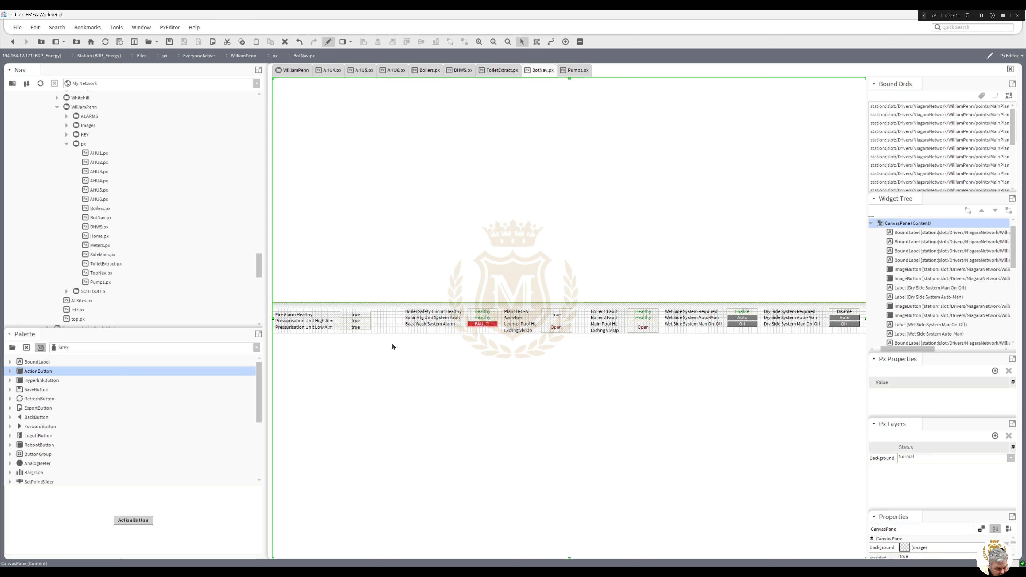
pyautogui.moveTo(391, 342); pyautogui.dragTo(504, 314)
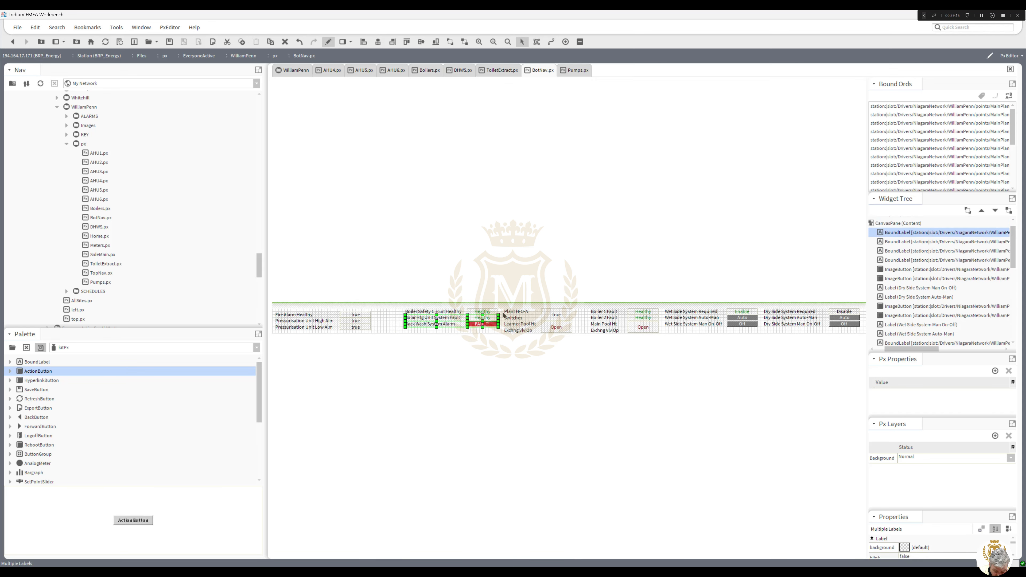
pyautogui.press('Down')
pyautogui.click(394, 344)
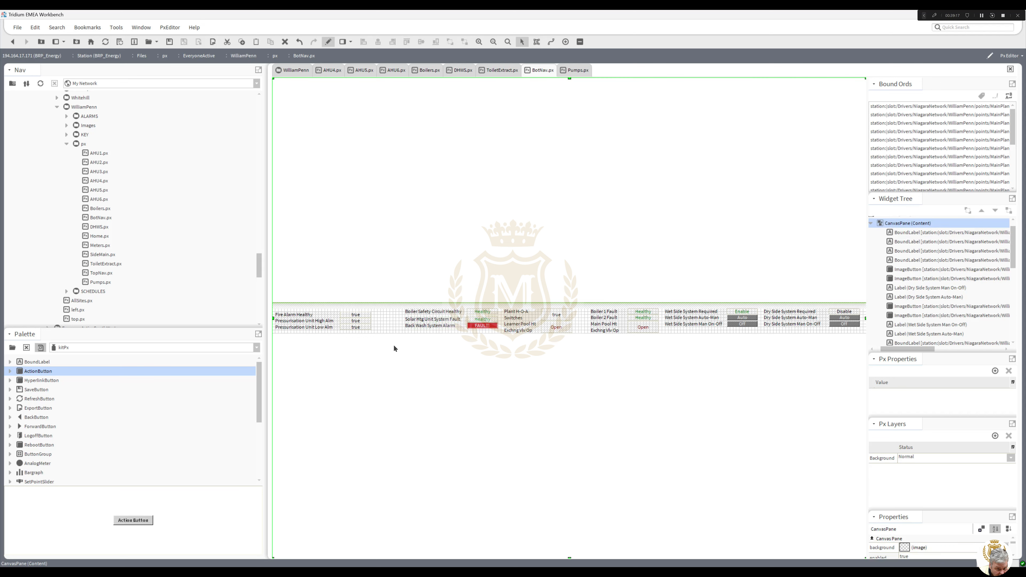
pyautogui.moveTo(395, 341); pyautogui.dragTo(503, 323)
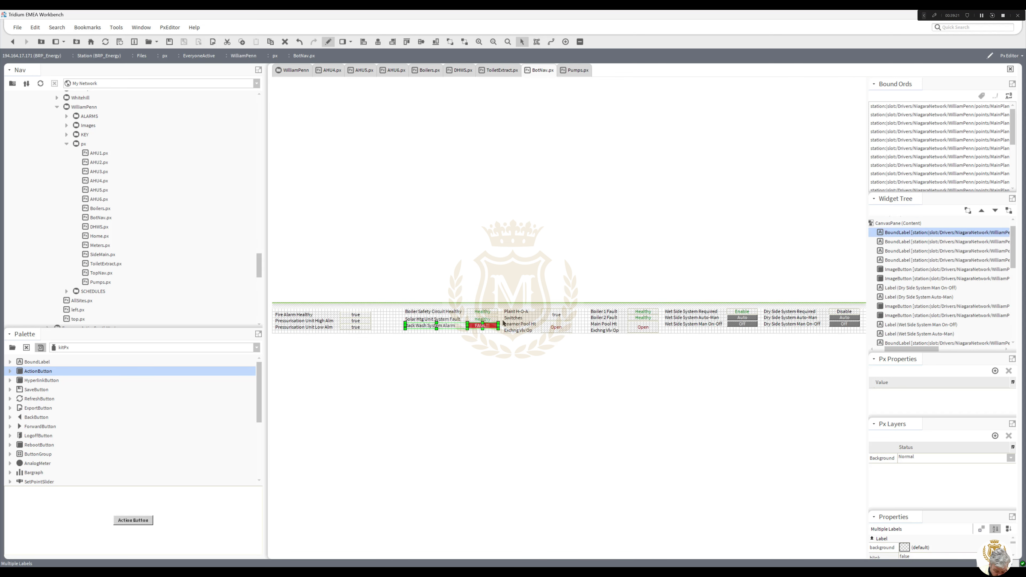
pyautogui.press('Down')
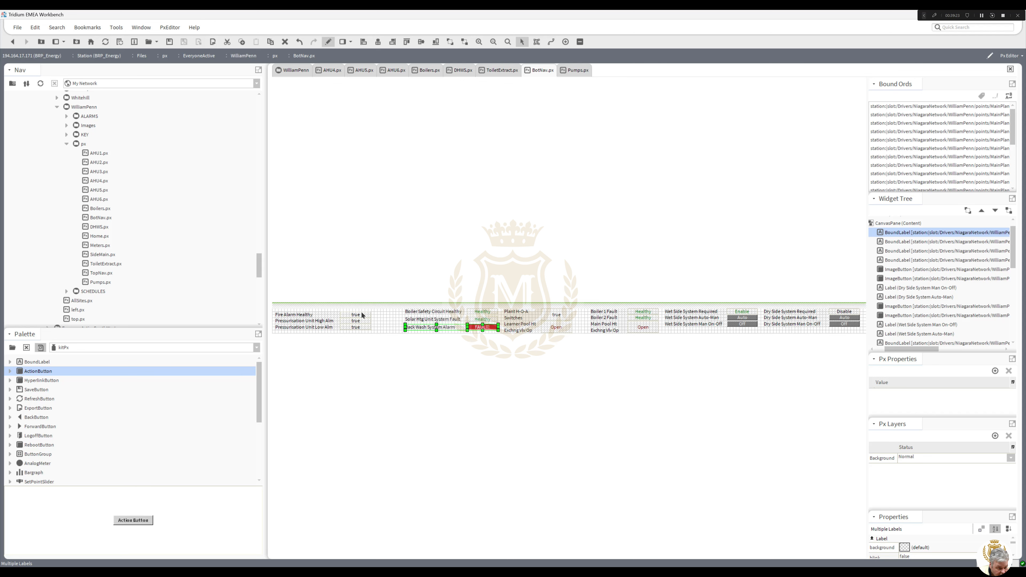
pyautogui.click(382, 318)
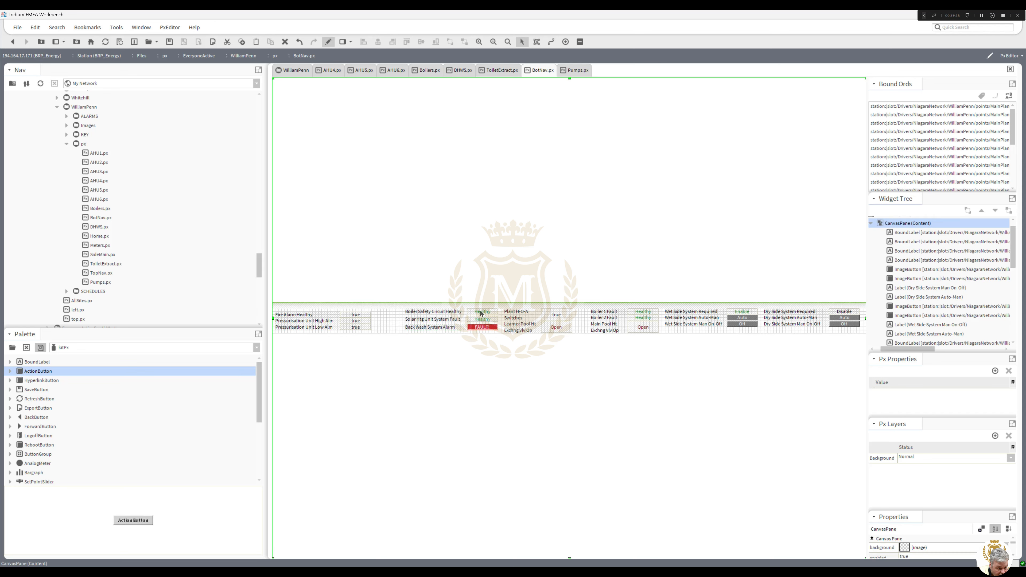
pyautogui.click(481, 313)
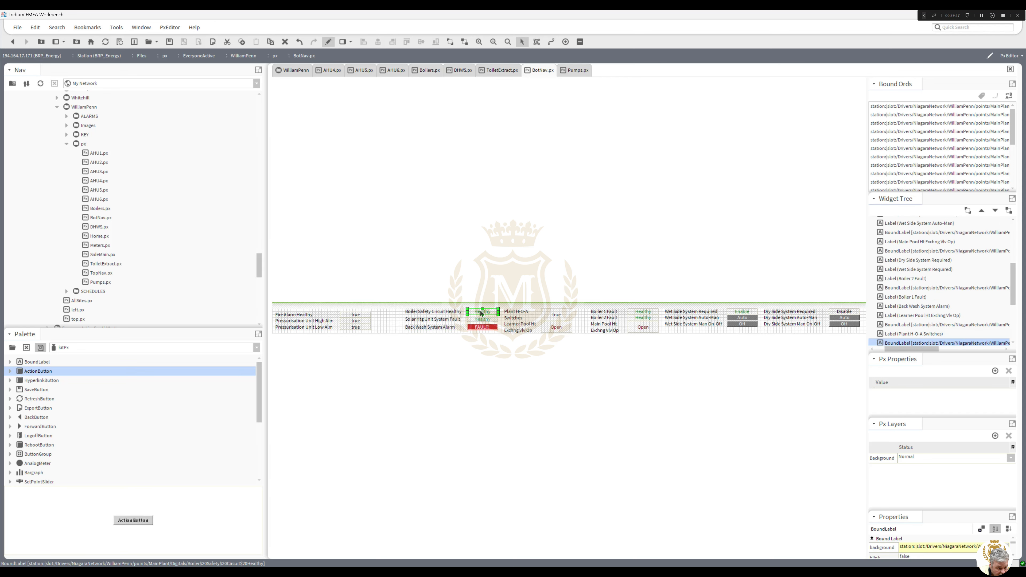
# Duplicate the Boiler Safety Circuit Healthy value and place the copy beside the existing Fire Alarm Healthy value.
pyautogui.rightClick(483, 314)
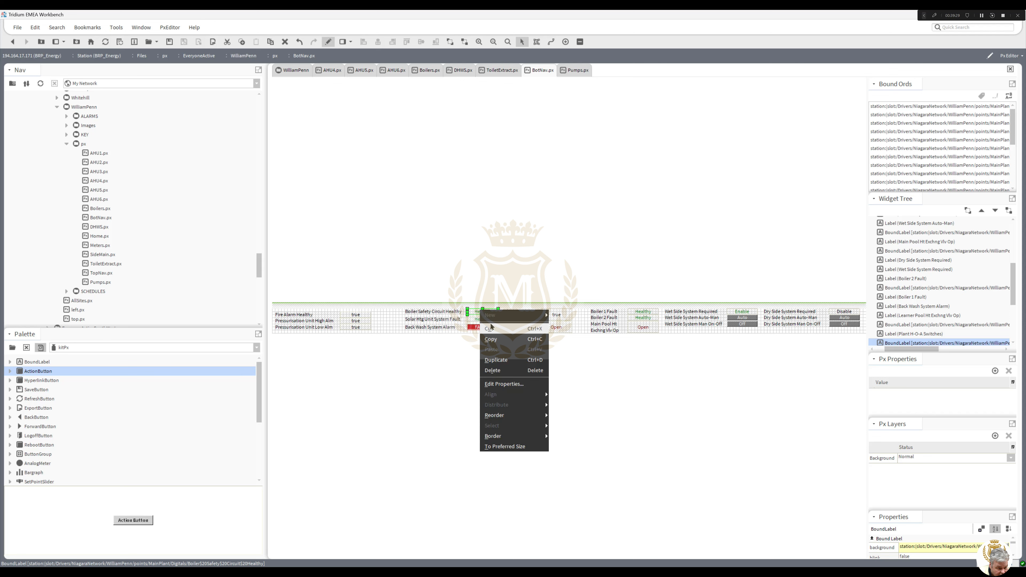
pyautogui.click(496, 359)
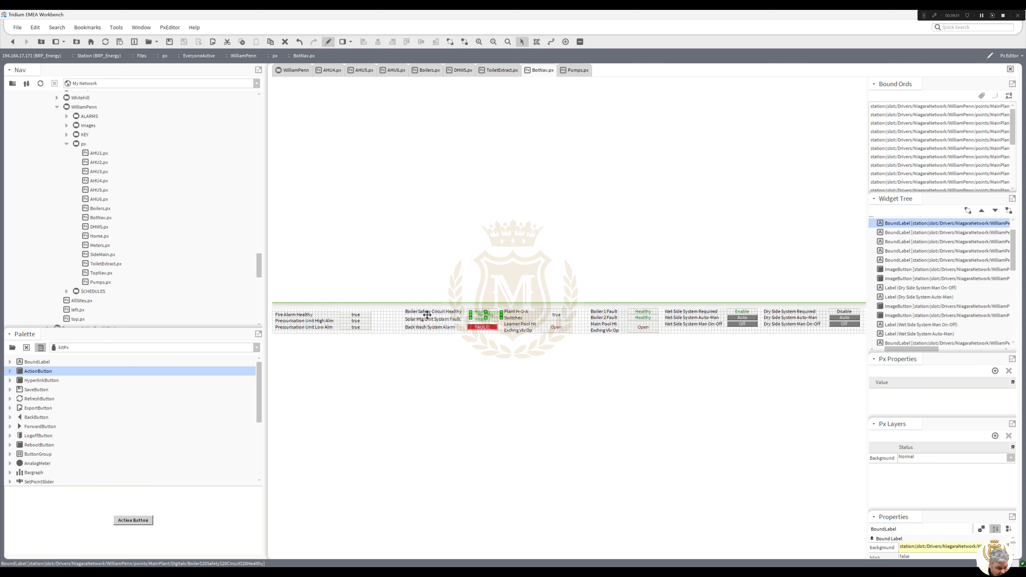
pyautogui.moveTo(427, 315); pyautogui.dragTo(359, 318)
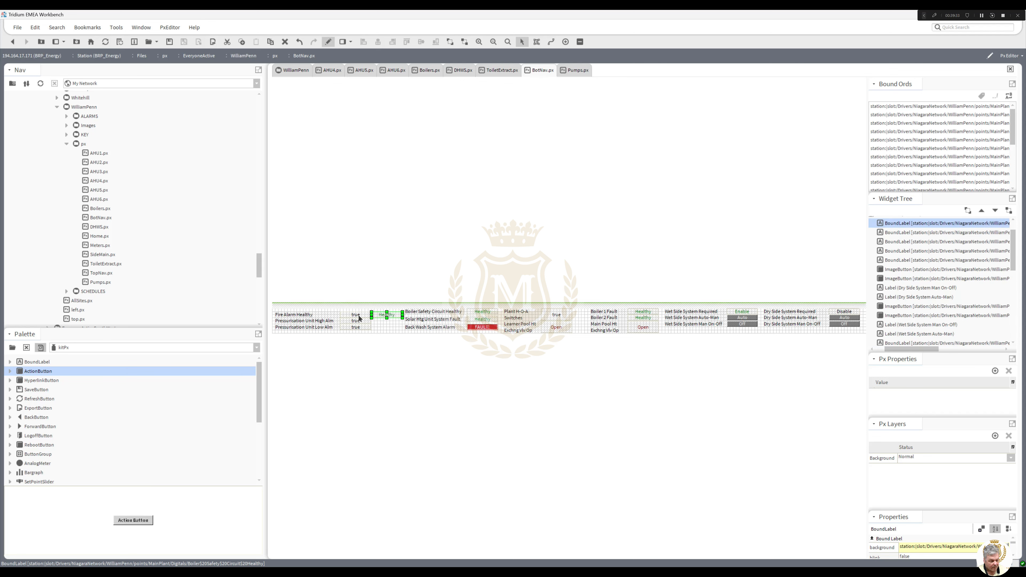
# Copy the ord from the old Fire Alarm Healthy value into the binding of the duplicated value beside it.
pyautogui.doubleClick(359, 318)
pyautogui.doubleClick(472, 369)
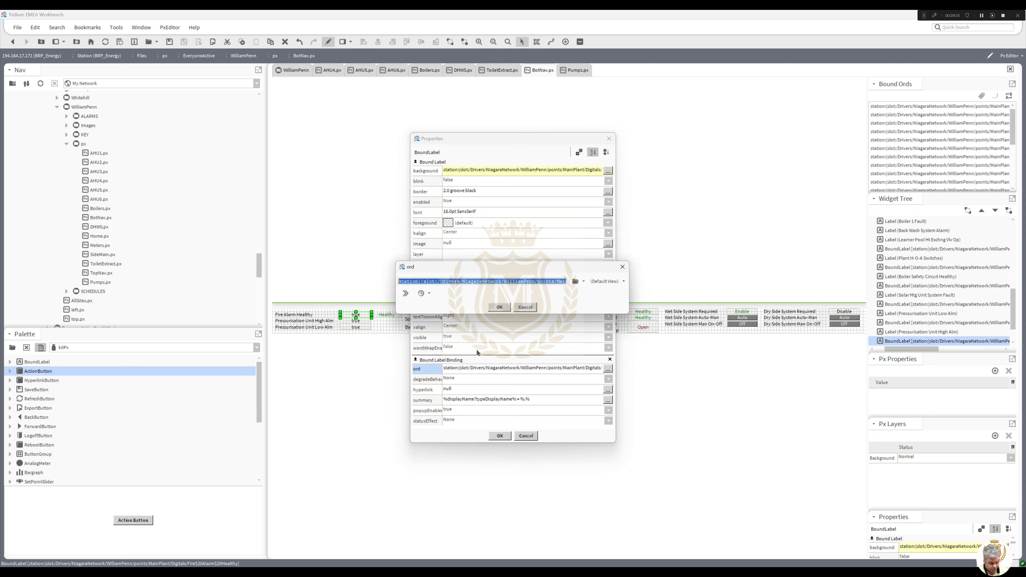
pyautogui.press('Return')
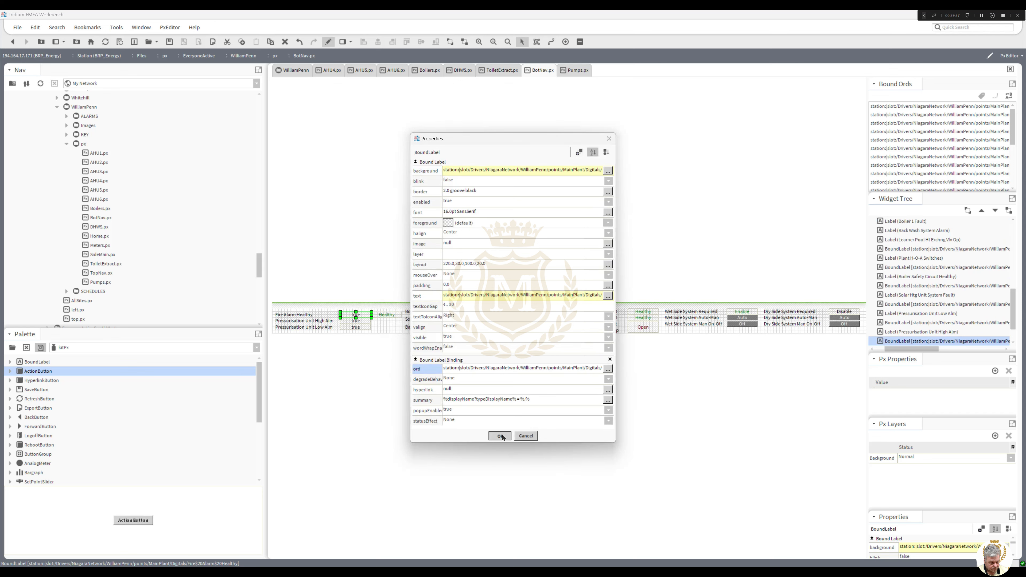
pyautogui.click(500, 435)
pyautogui.click(386, 314)
pyautogui.doubleClick(387, 314)
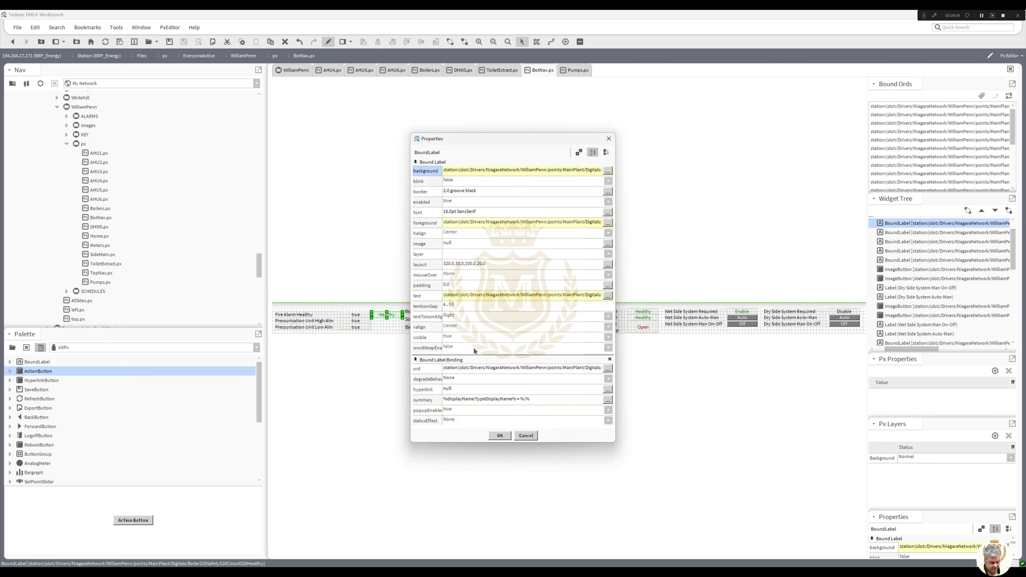
pyautogui.doubleClick(483, 369)
pyautogui.click(500, 308)
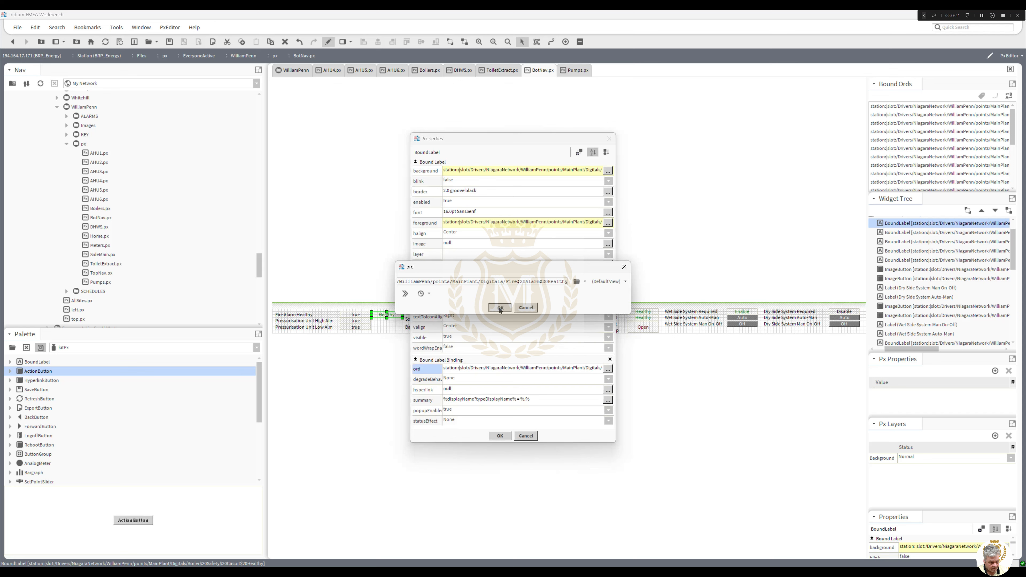
pyautogui.click(499, 435)
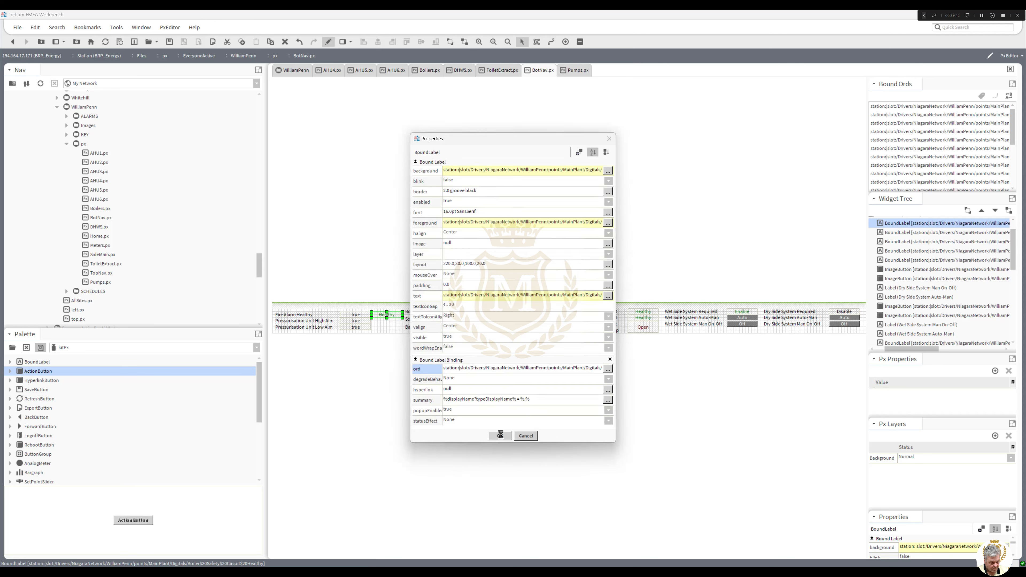
# Duplicate the new Fire Alarm Healthy value twice, placing copies beside the Pressurisation Unit High Alm and Low Alm values.
pyautogui.rightClick(383, 314)
pyautogui.click(398, 363)
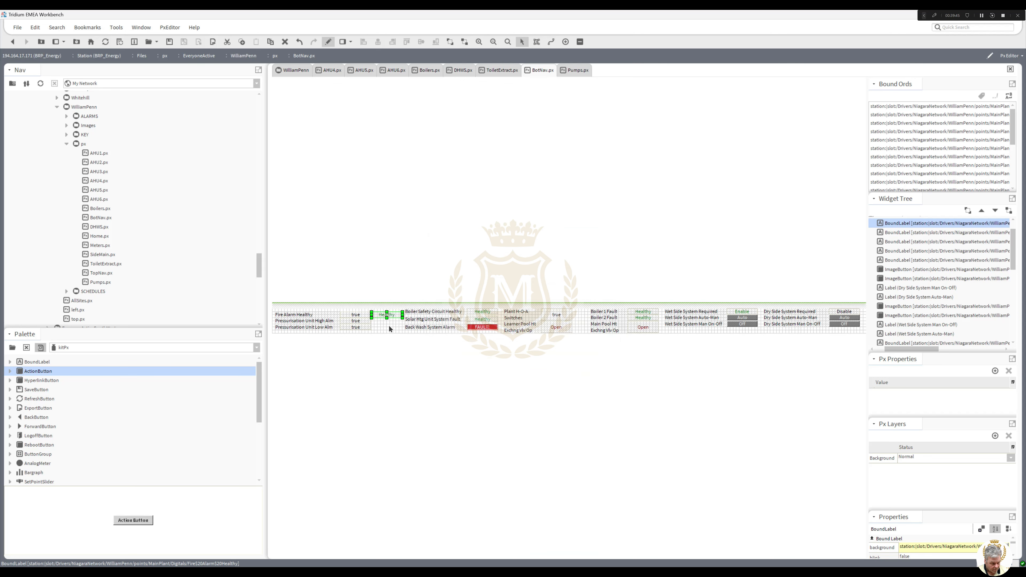
pyautogui.moveTo(385, 319); pyautogui.dragTo(383, 327)
pyautogui.rightClick(382, 320)
pyautogui.click(402, 371)
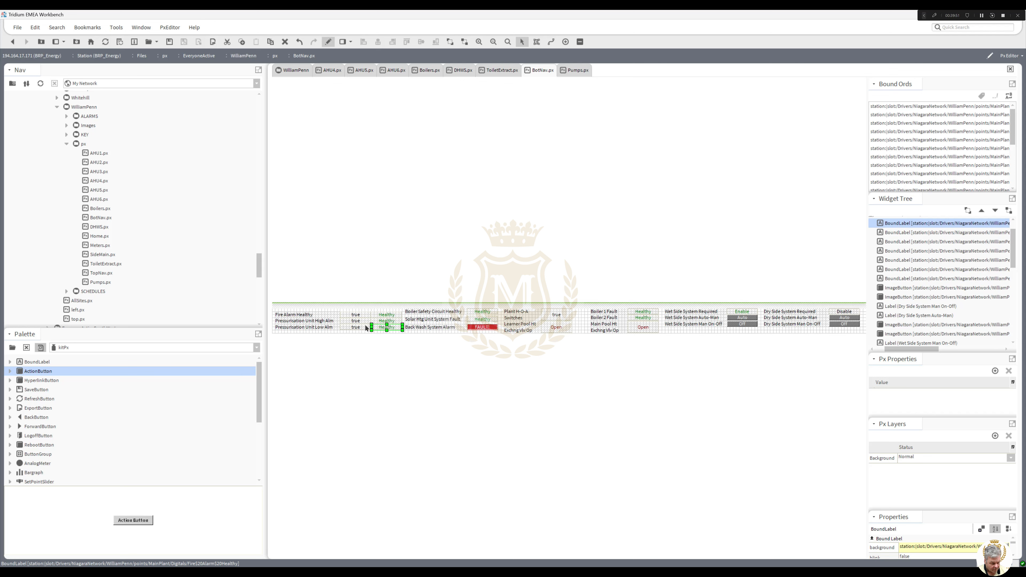
# Copy the ord from the old Pressurisation Unit High Alm value into the binding of the duplicate beside it.
pyautogui.doubleClick(355, 321)
pyautogui.doubleClick(517, 368)
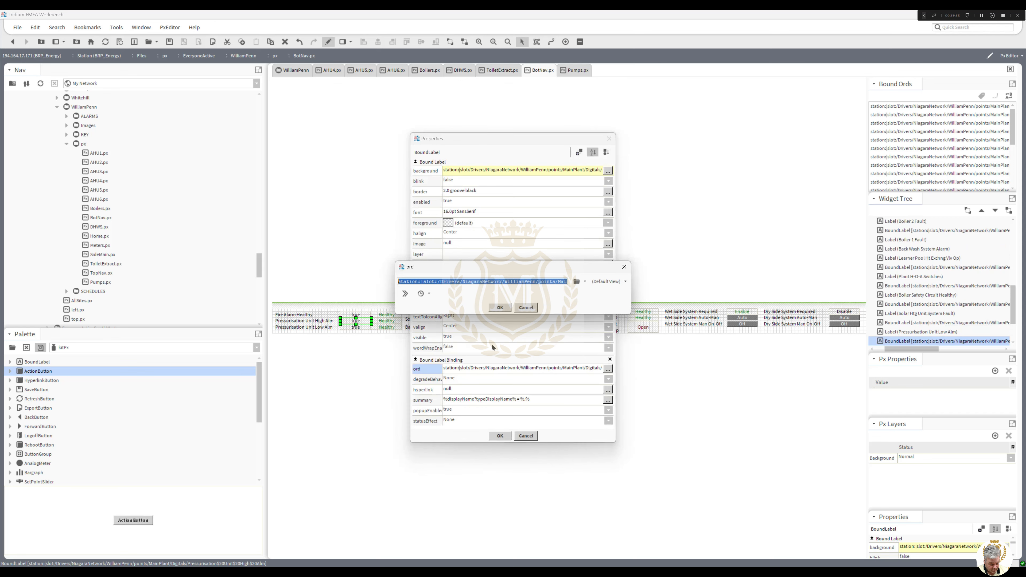
pyautogui.click(500, 308)
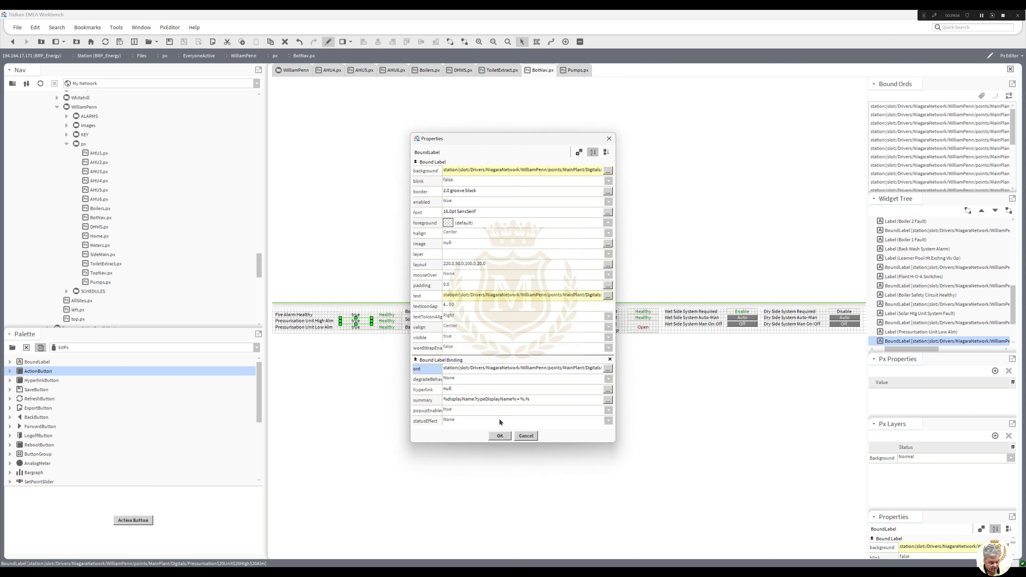
pyautogui.click(499, 436)
pyautogui.doubleClick(388, 322)
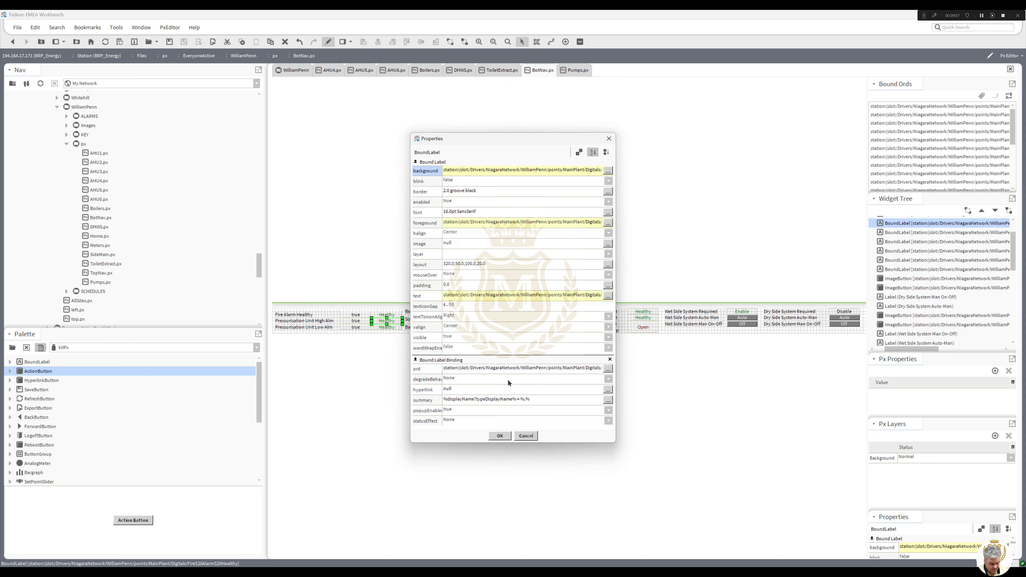
pyautogui.doubleClick(503, 370)
pyautogui.click(499, 308)
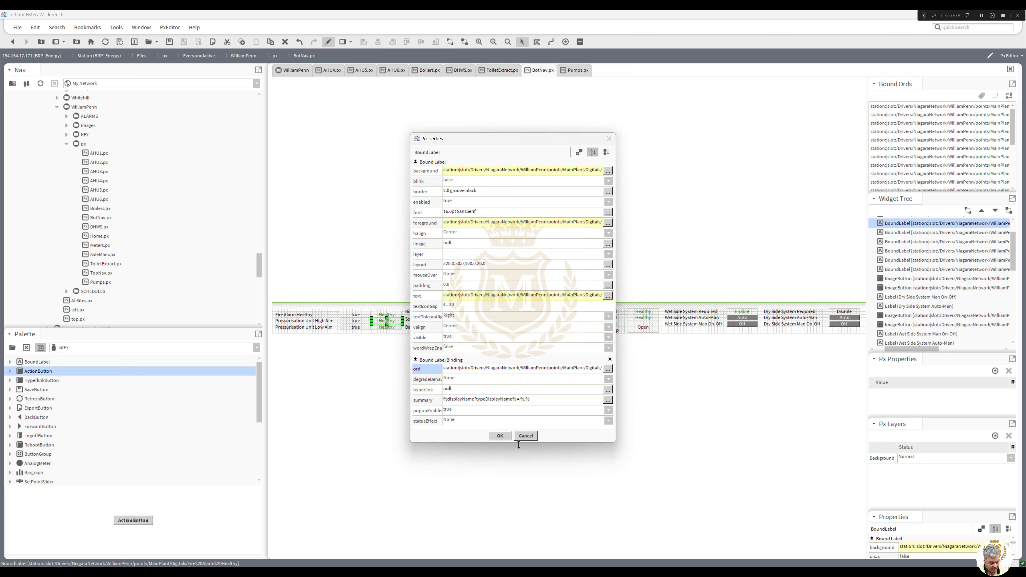
pyautogui.click(507, 437)
# Copy the old Pressurisation Unit Low Alm value's ord into its duplicate and delete the three old values in that column.
pyautogui.doubleClick(355, 327)
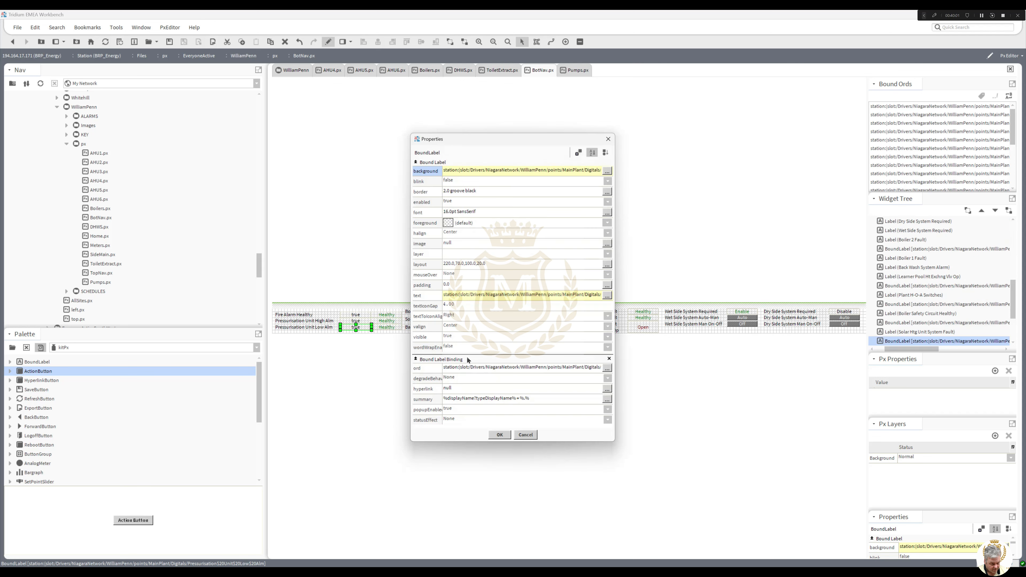
pyautogui.doubleClick(488, 369)
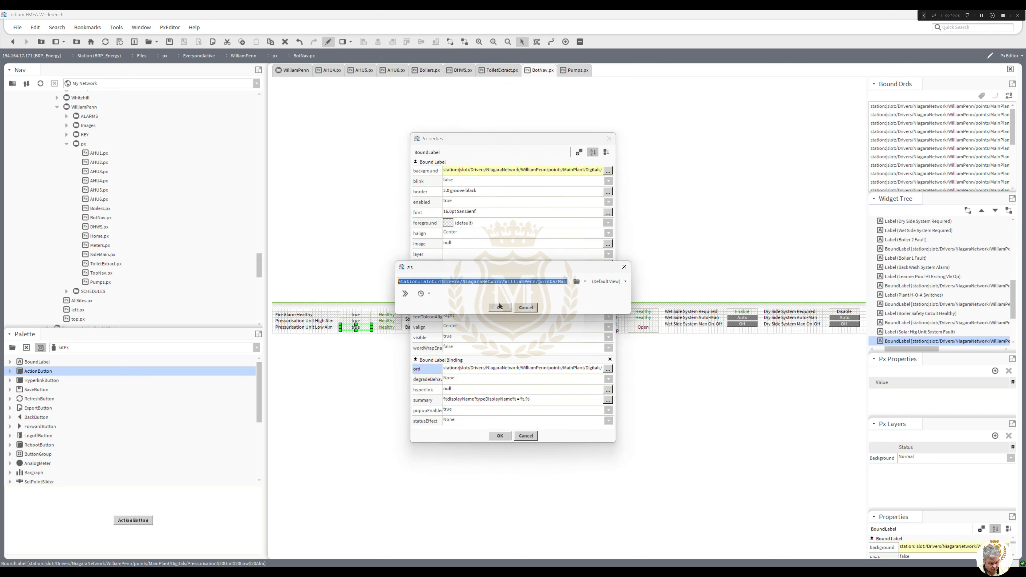
pyautogui.click(499, 306)
pyautogui.click(500, 436)
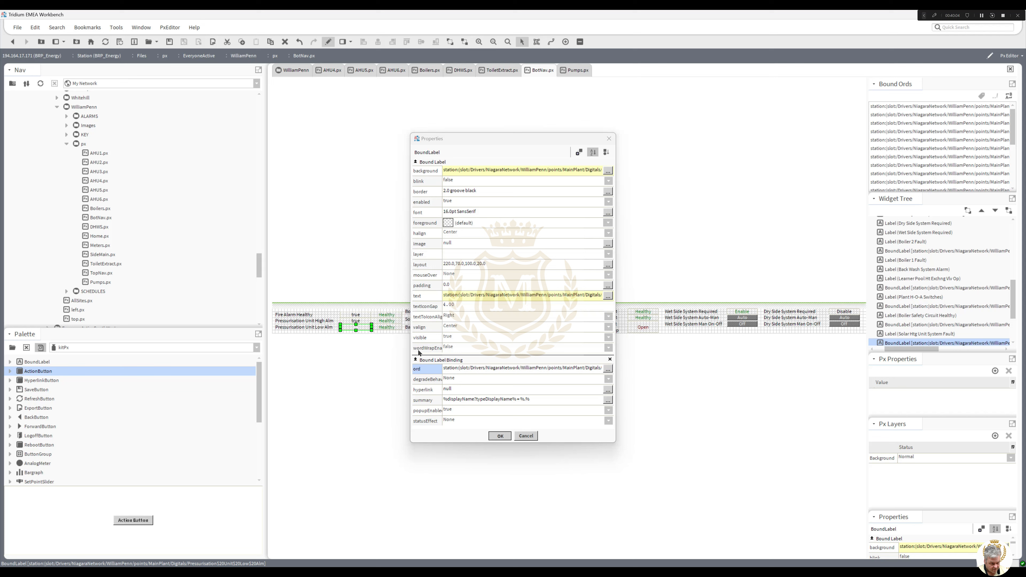
pyautogui.doubleClick(385, 327)
pyautogui.doubleClick(518, 369)
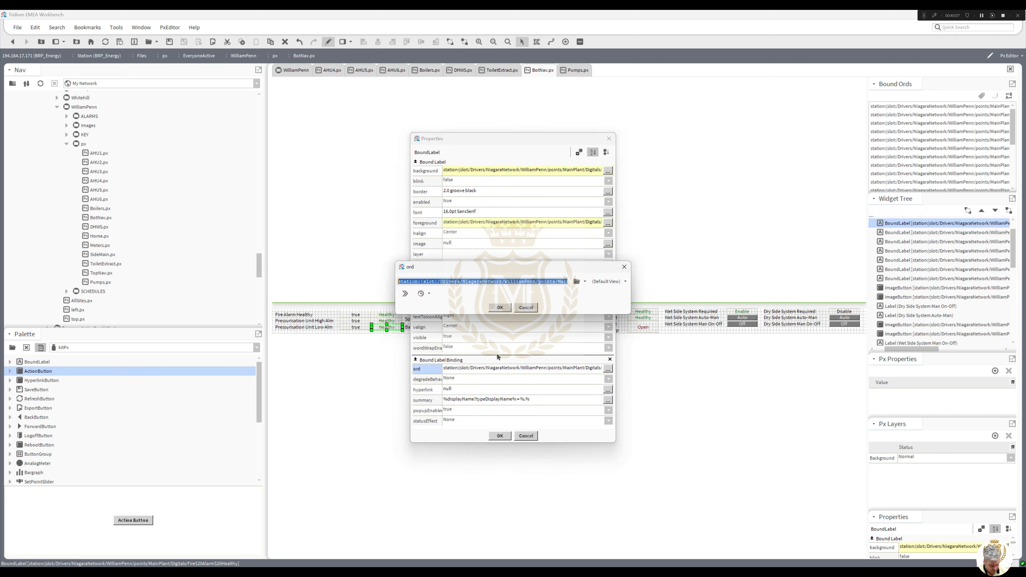
pyautogui.click(501, 308)
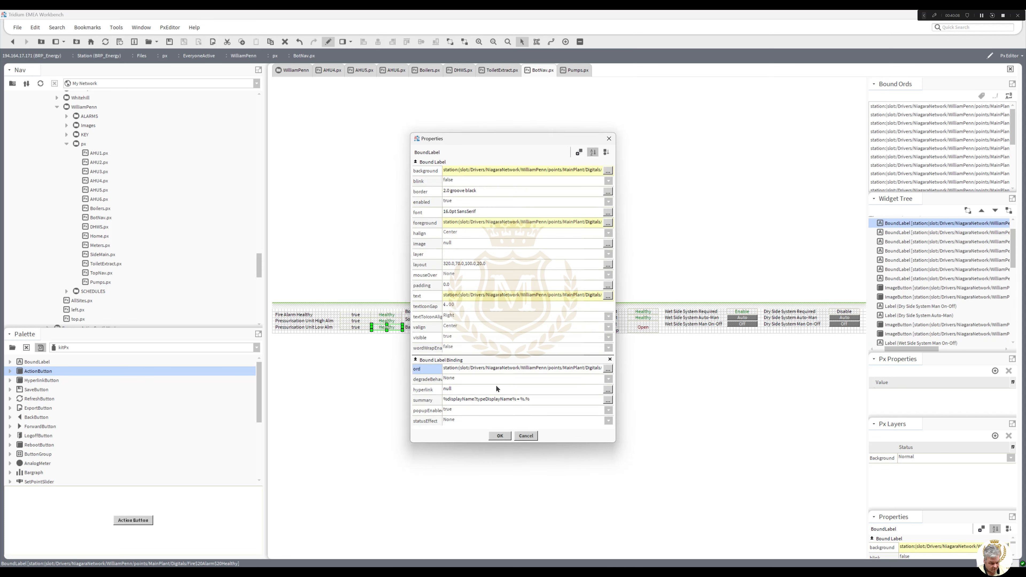
pyautogui.click(497, 437)
pyautogui.moveTo(378, 348); pyautogui.dragTo(337, 305)
pyautogui.press('Delete')
# Set the false text of the new Fire Alarm Healthy value to "FIRE!".
pyautogui.doubleClick(390, 315)
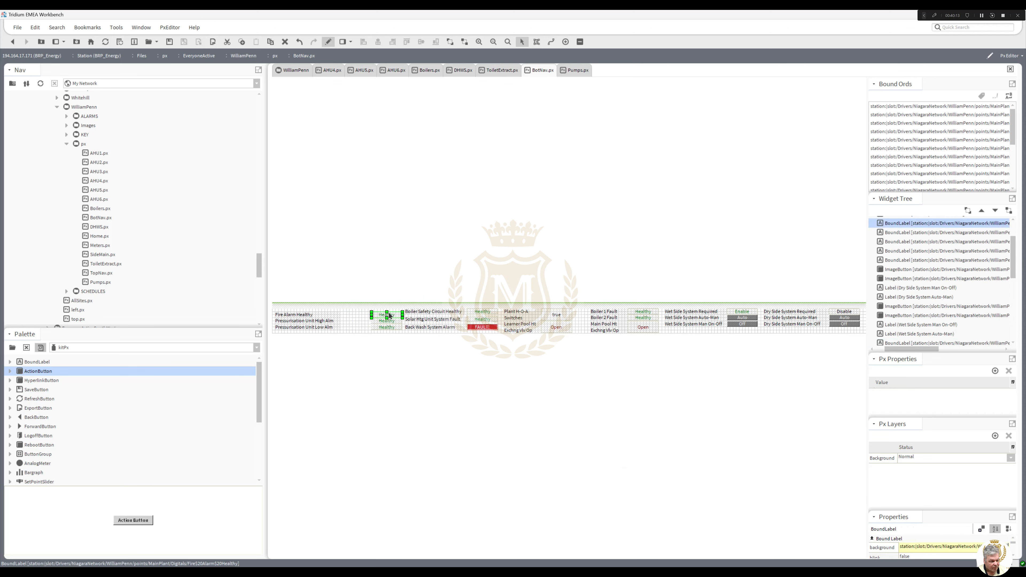
pyautogui.doubleClick(482, 297)
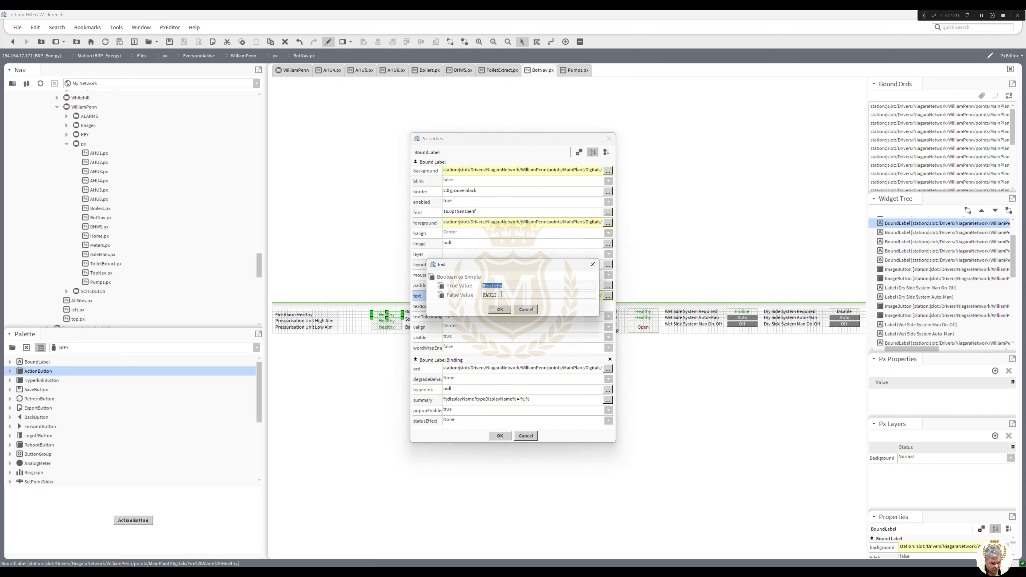
pyautogui.press('Tab')
pyautogui.write('FIRE!')
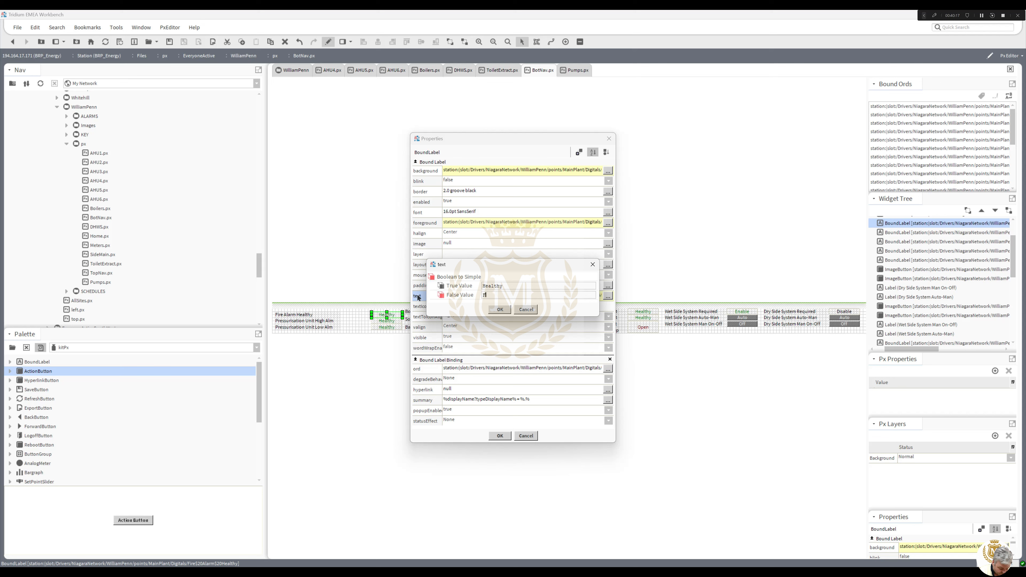
pyautogui.click(499, 310)
pyautogui.click(499, 436)
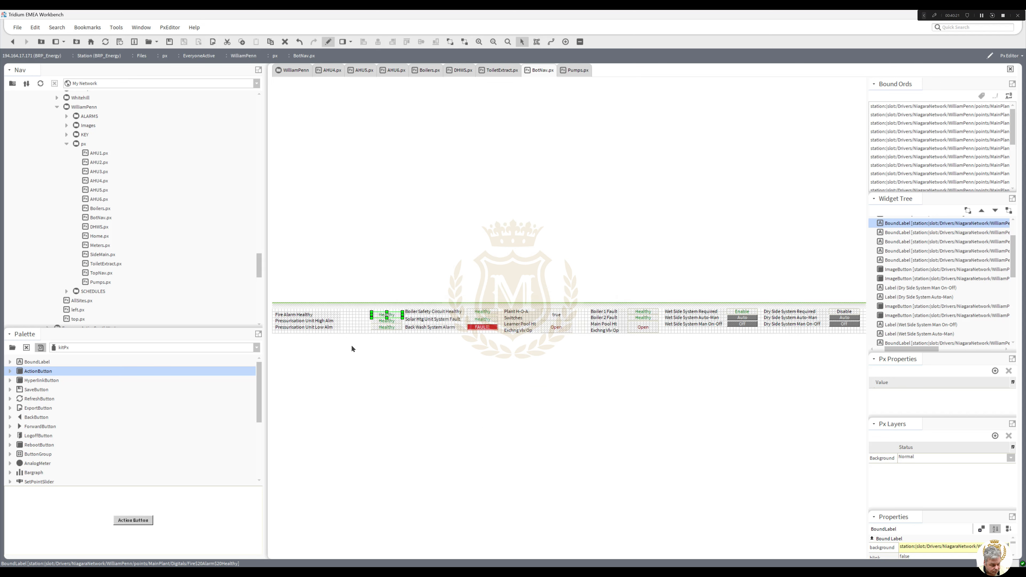
# Move the Fire Alarm and Pressurisation Unit labels next to their new values, raise the three rows, and leave the BotNav page's edit mode.
pyautogui.moveTo(347, 343)
pyautogui.mouseDown()
pyautogui.moveTo(267, 304)
pyautogui.moveTo(385, 321)
pyautogui.moveTo(404, 310)
pyautogui.mouseUp()
pyautogui.click(332, 347)
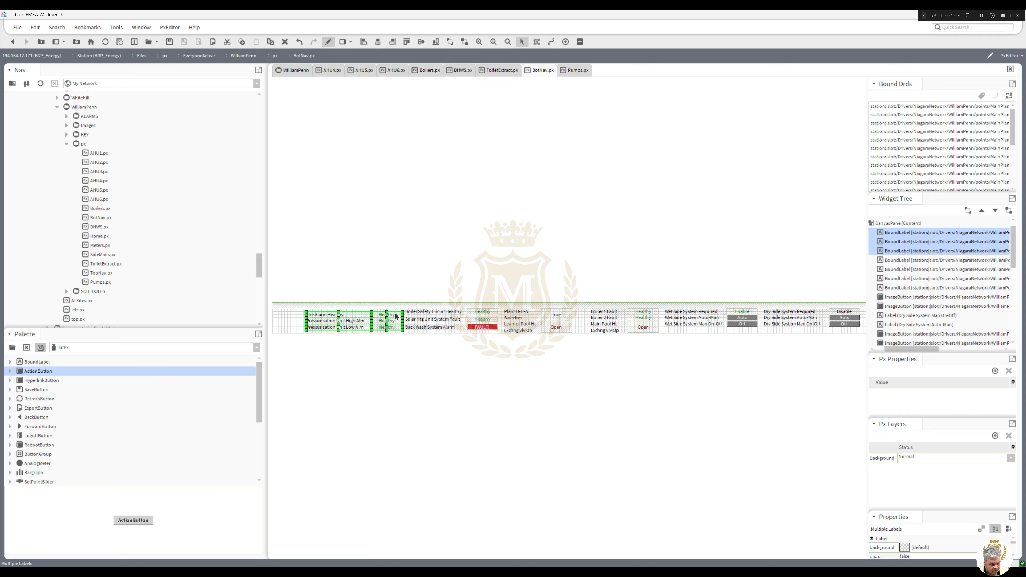
pyautogui.moveTo(395, 314); pyautogui.dragTo(395, 311)
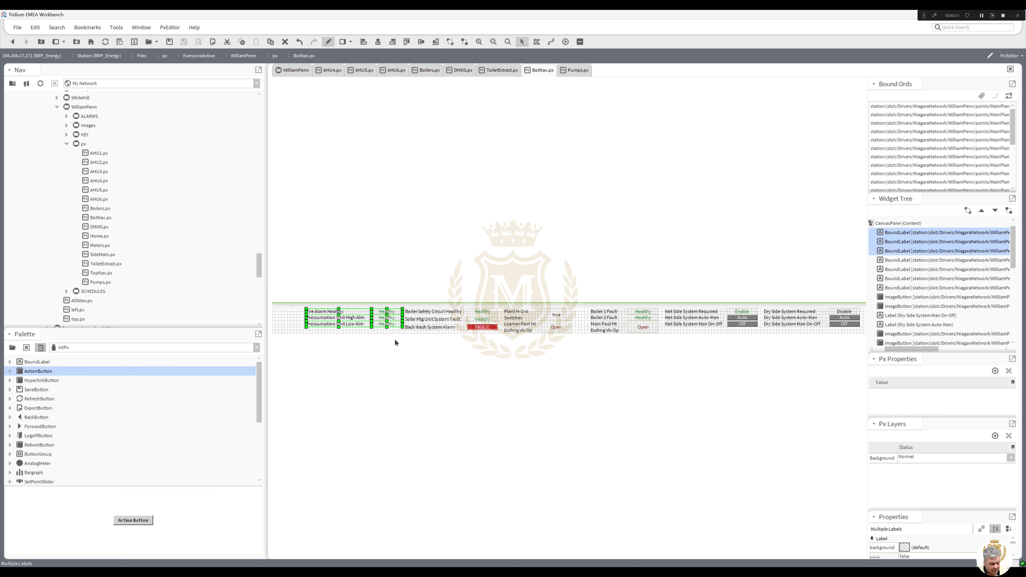
pyautogui.click(328, 42)
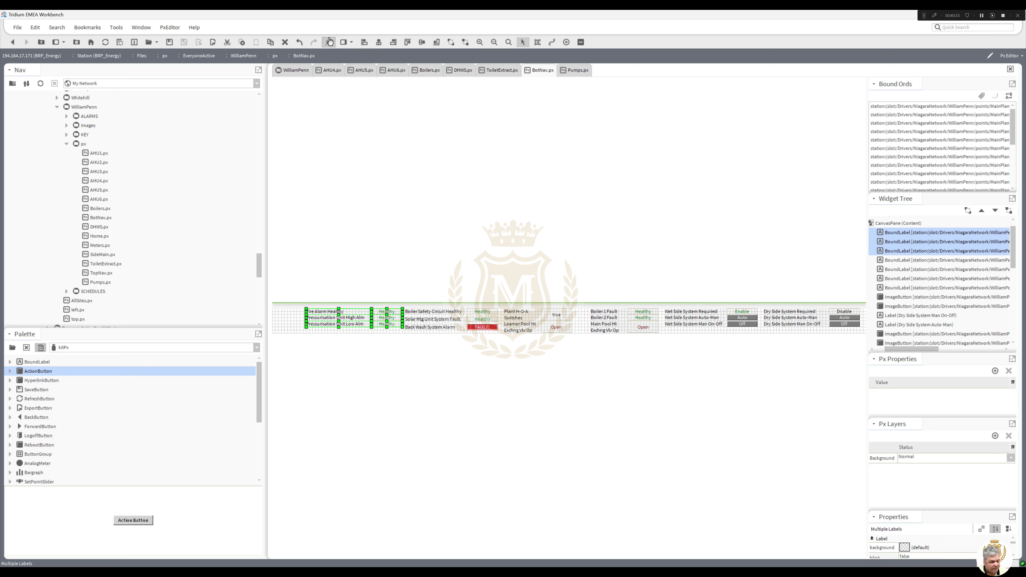
# Cut the Master Reset label and its button from the William Penn home page.
pyautogui.click(289, 71)
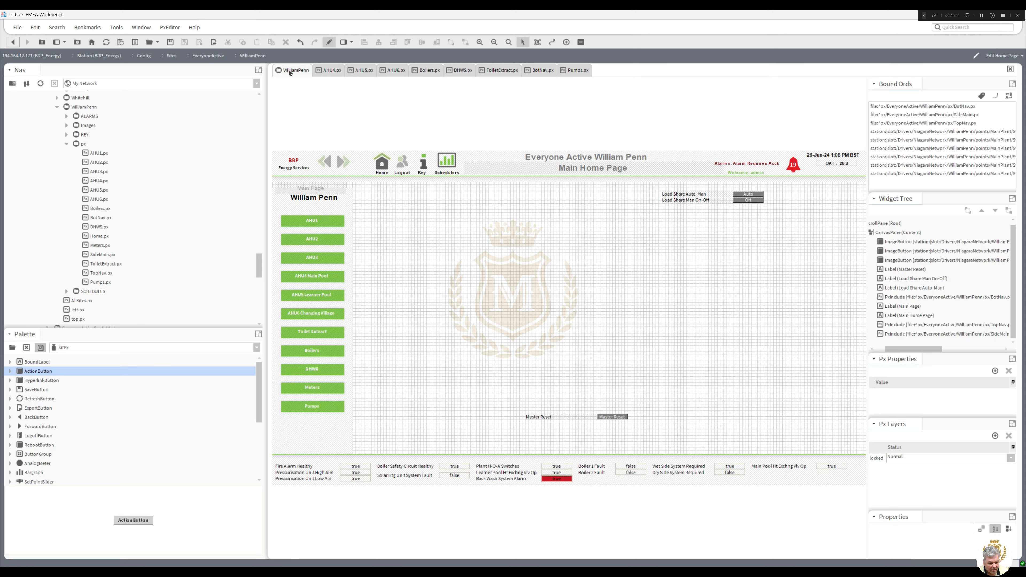
pyautogui.moveTo(502, 405); pyautogui.dragTo(665, 446)
pyautogui.rightClick(611, 420)
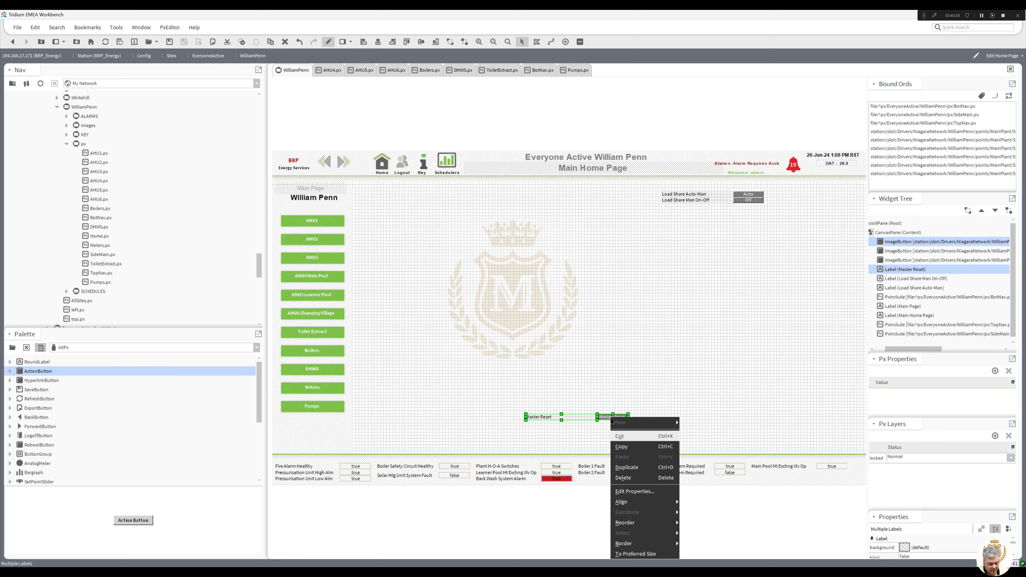
pyautogui.click(622, 436)
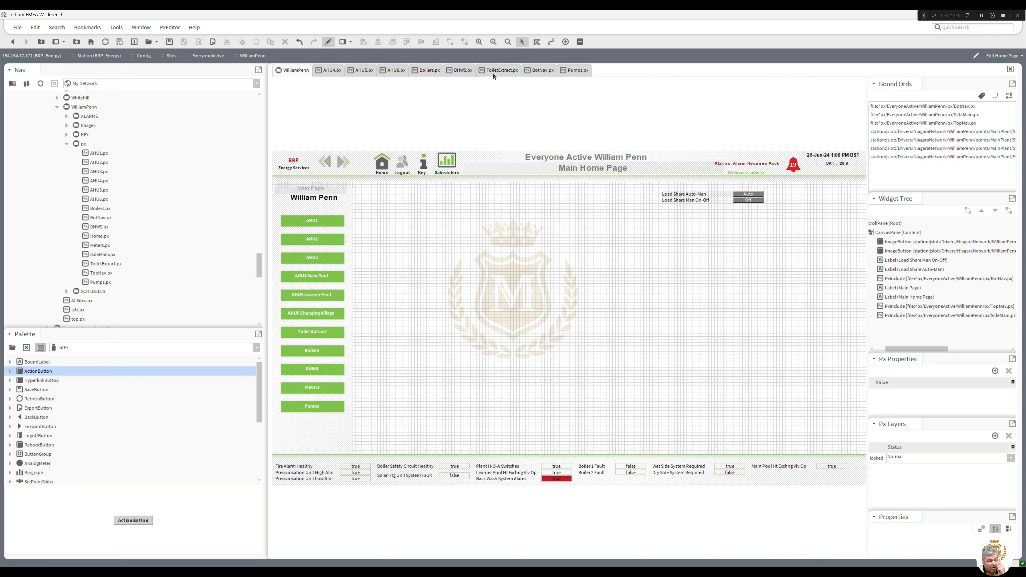
# Paste the Master Reset label and button into the BotNav page and place them beneath the Pressurisation Unit Low Alm row.
pyautogui.click(524, 71)
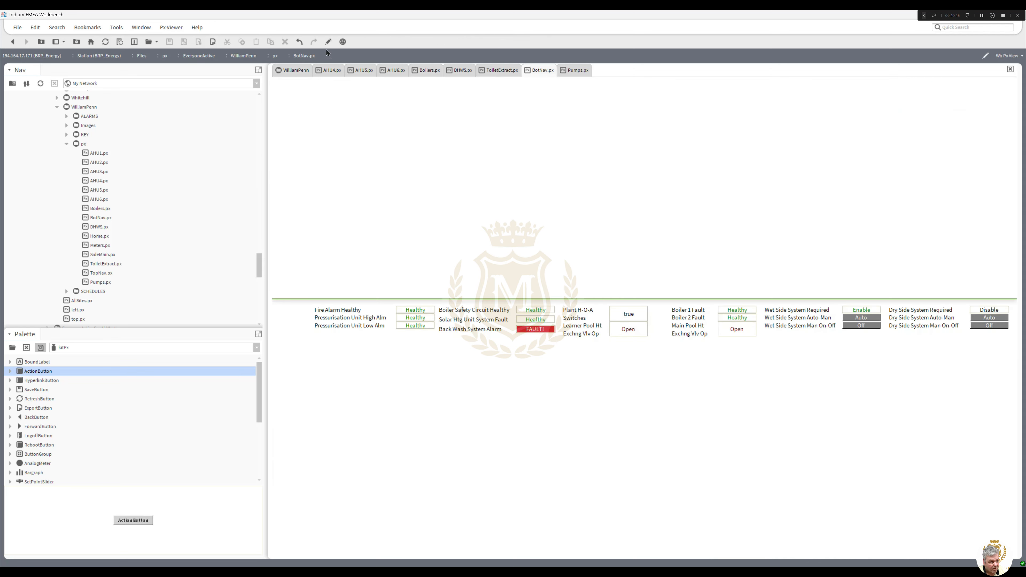
pyautogui.click(328, 42)
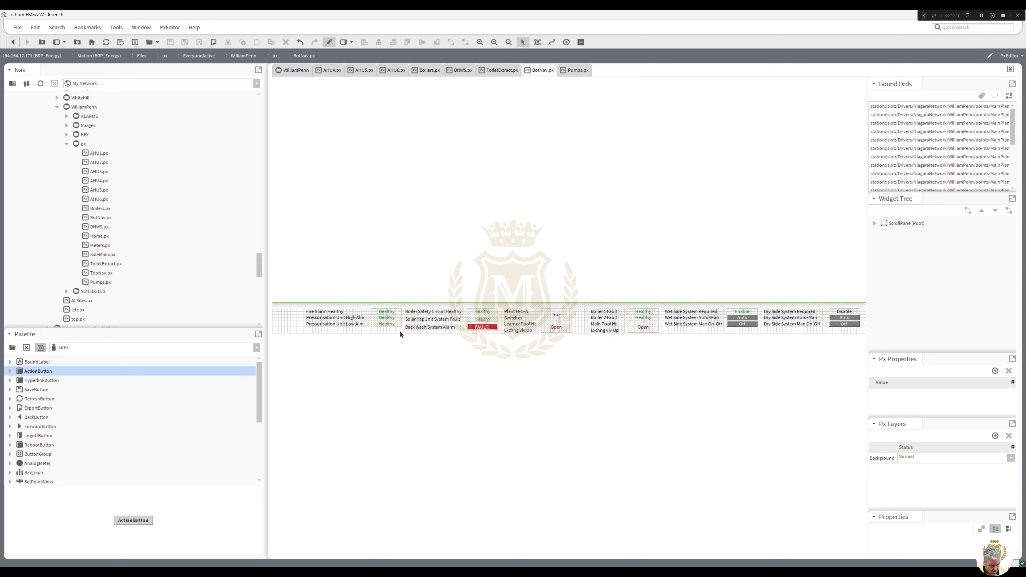
pyautogui.rightClick(400, 331)
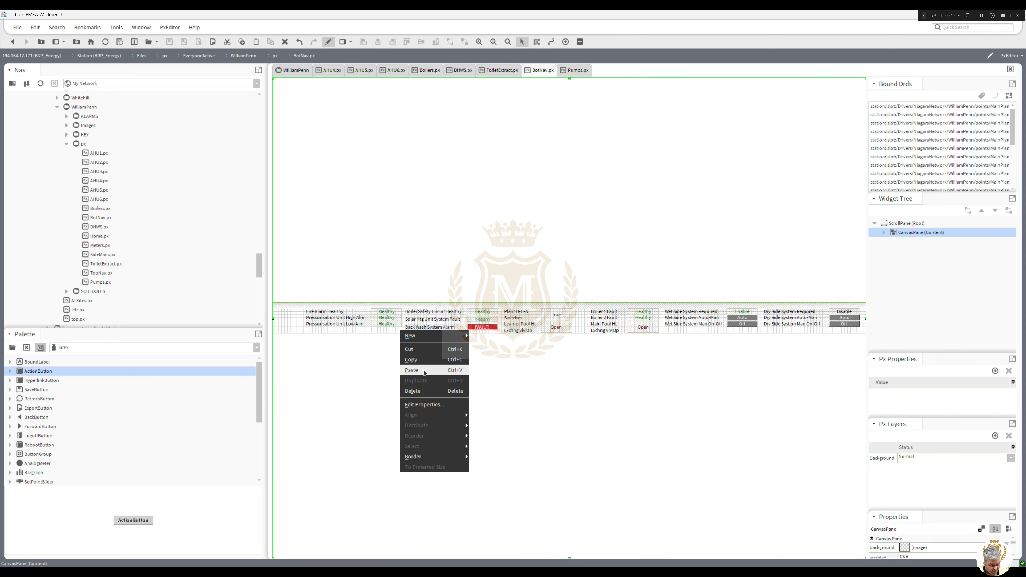
pyautogui.click(421, 351)
pyautogui.moveTo(423, 333); pyautogui.dragTo(305, 330)
pyautogui.click(307, 329)
pyautogui.click(325, 345)
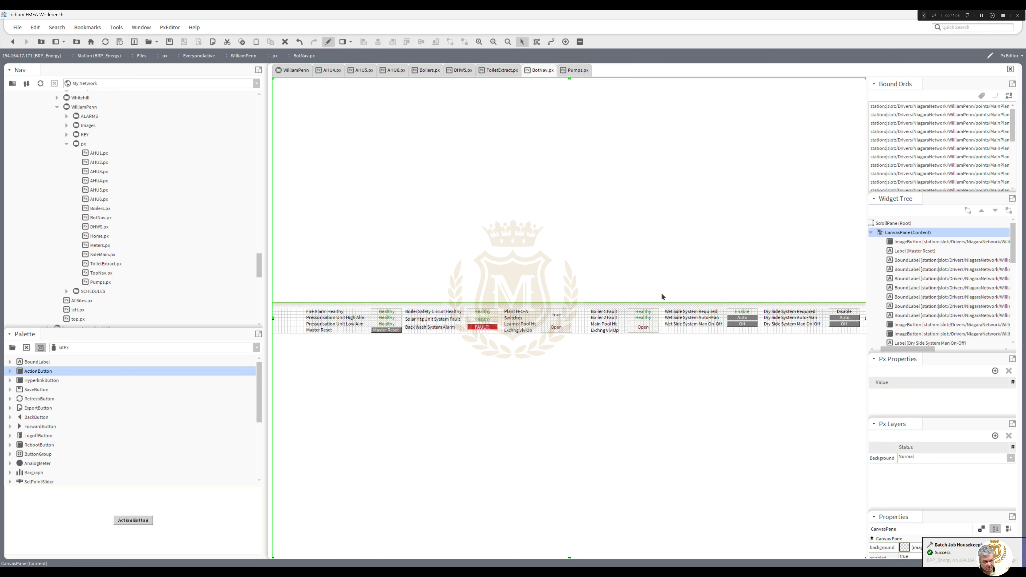
# Check what remains on the William Penn home page and return to the BotNav page.
pyautogui.click(293, 71)
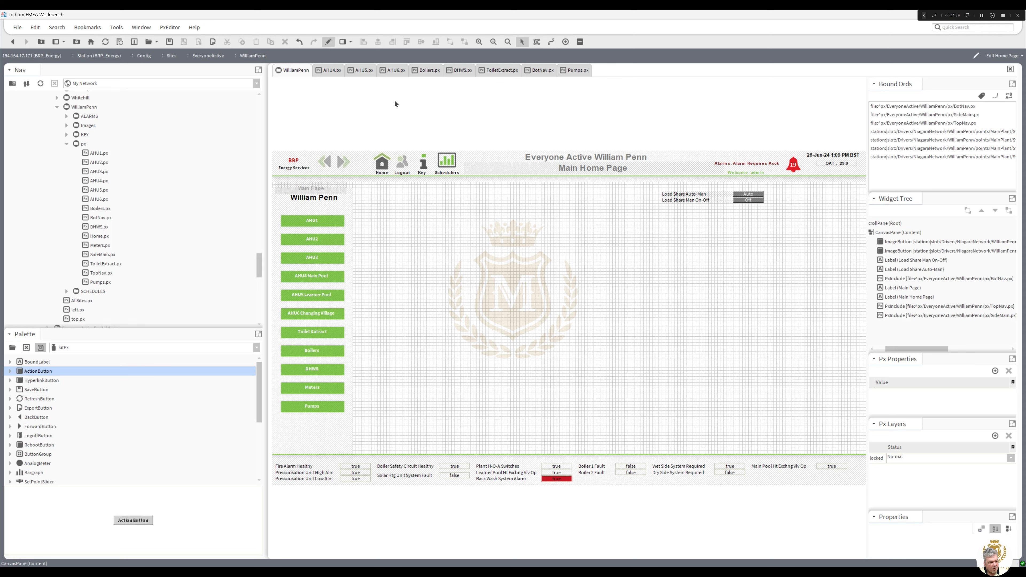
pyautogui.click(541, 71)
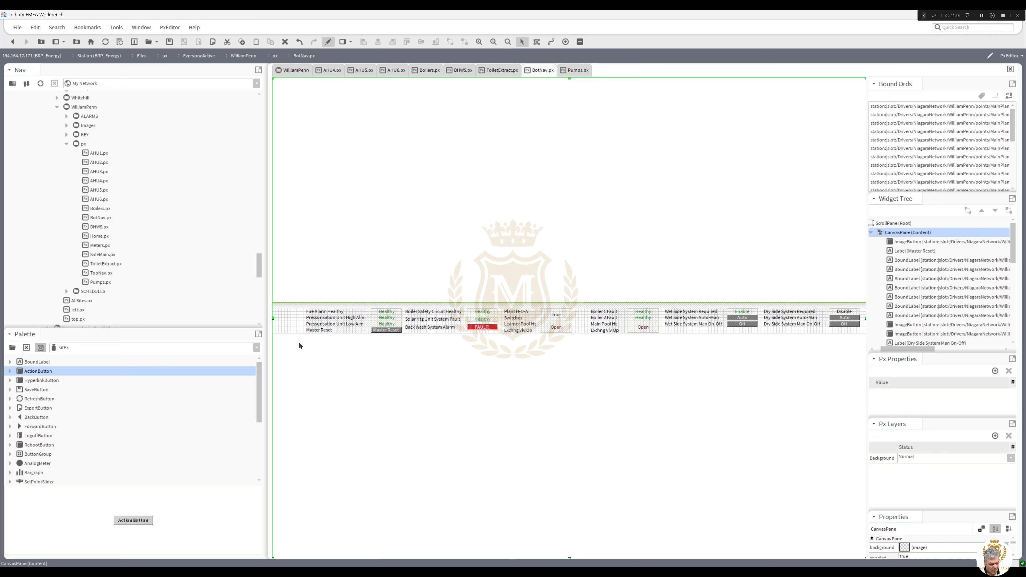
# Shift all the status labels, values and buttons on the BotNav page left to the canvas's left edge.
pyautogui.moveTo(295, 338); pyautogui.dragTo(870, 304)
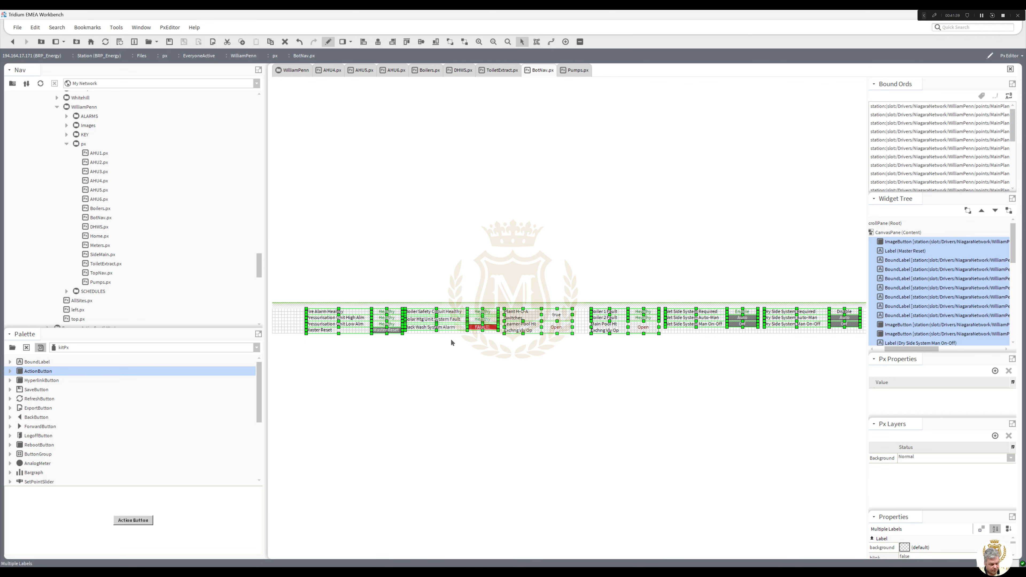
pyautogui.moveTo(418, 323); pyautogui.dragTo(392, 319)
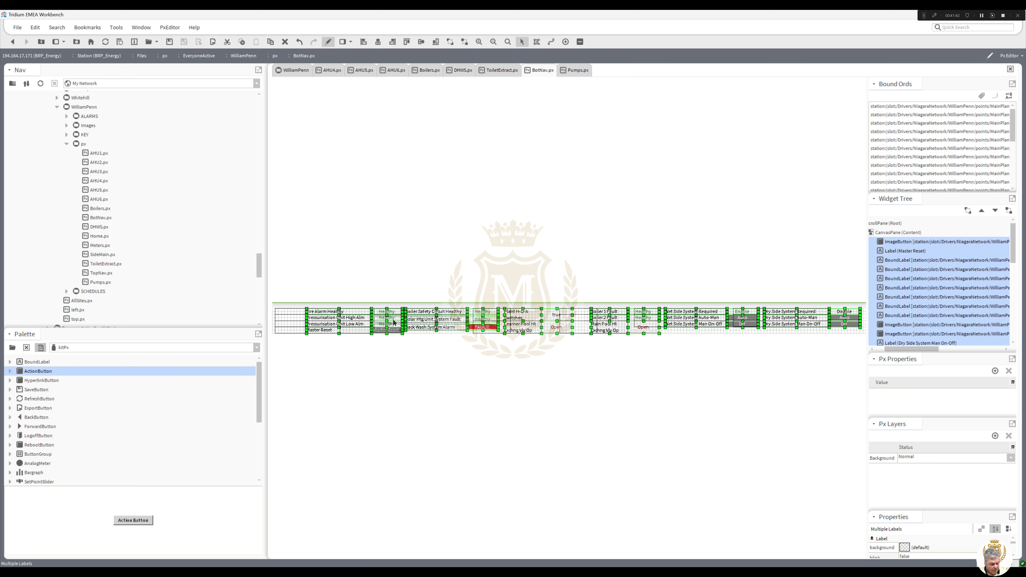
pyautogui.click(394, 347)
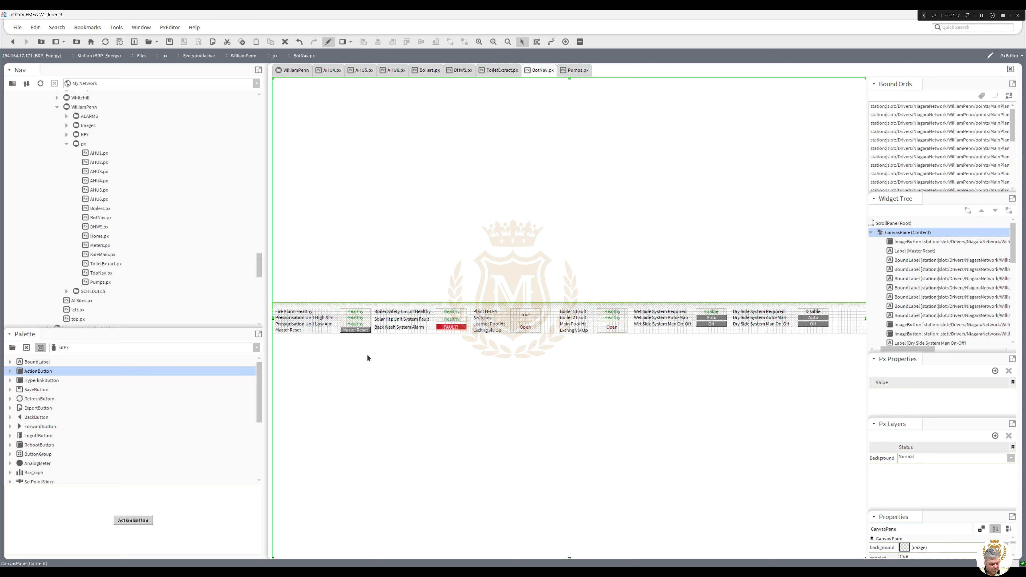
# Nudge every BotNav column after the first slightly right, shift all columns a little off the left edge, and leave edit mode.
pyautogui.moveTo(369, 355); pyautogui.dragTo(850, 303)
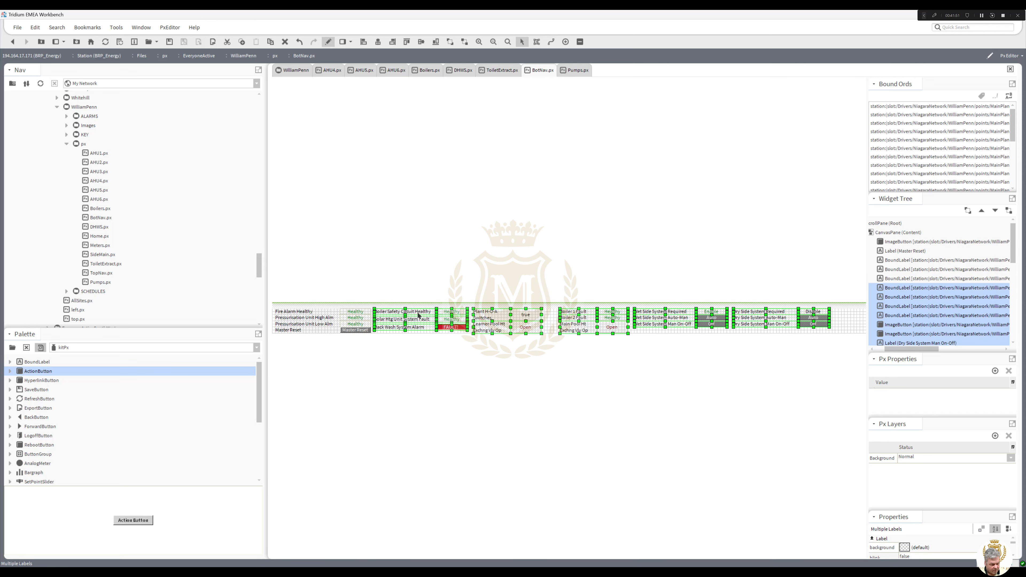
pyautogui.click(413, 365)
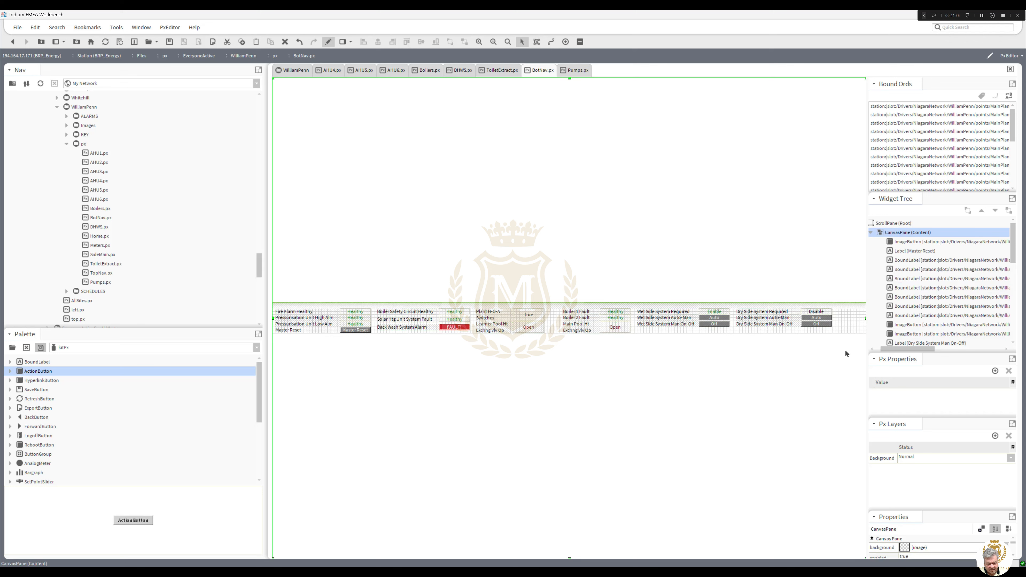
pyautogui.moveTo(846, 350); pyautogui.dragTo(273, 297)
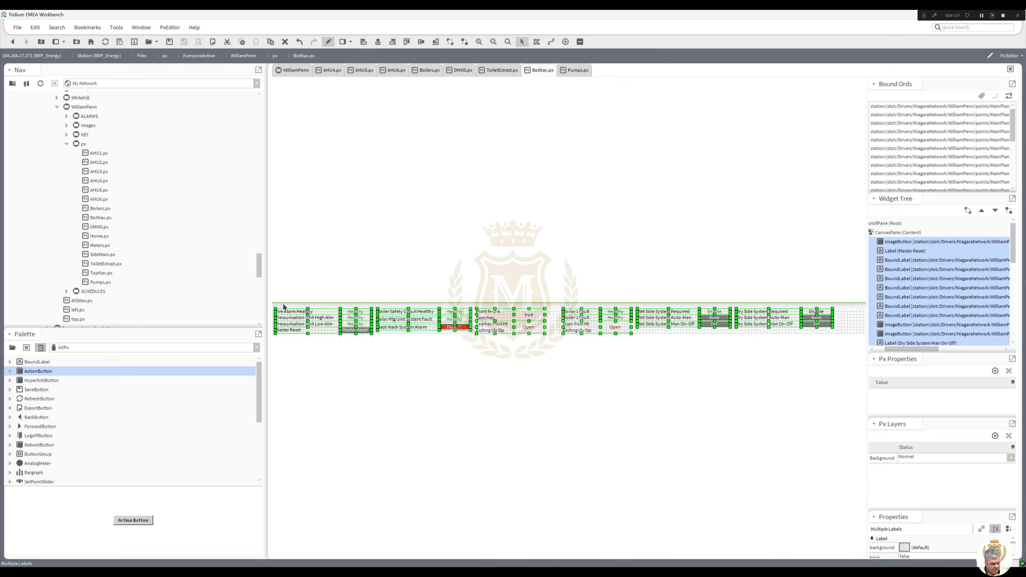
pyautogui.click(314, 350)
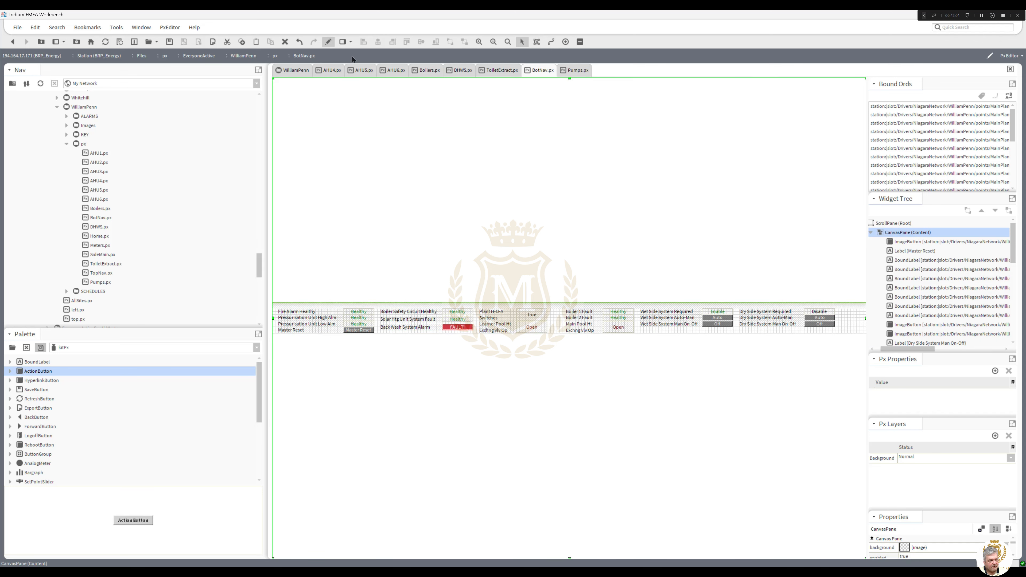
pyautogui.click(328, 42)
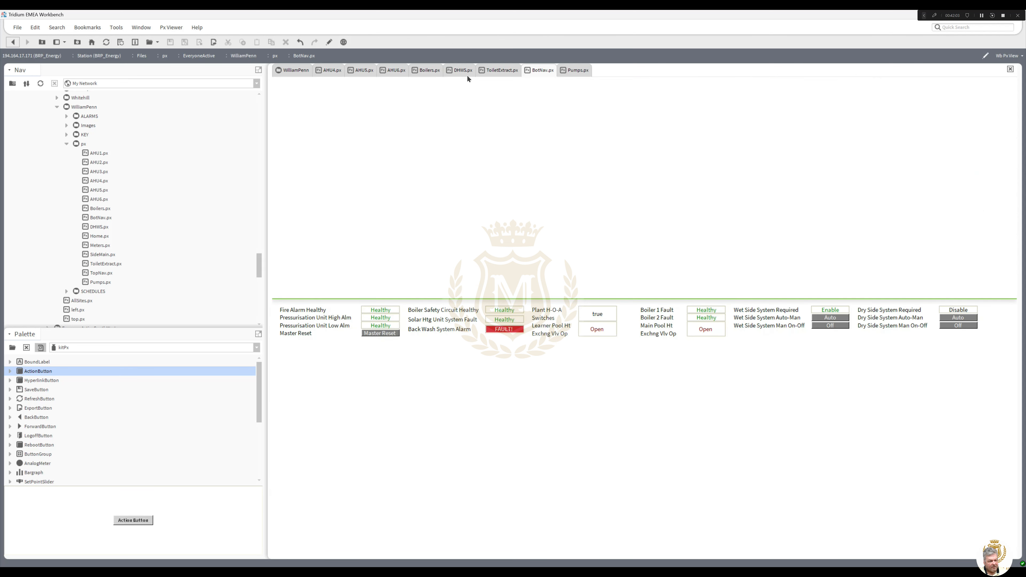
# Reload the William Penn home page to check its bottom bar, and cut the Load Share Auto-Man and Man On-Off labels with their buttons.
pyautogui.click(296, 70)
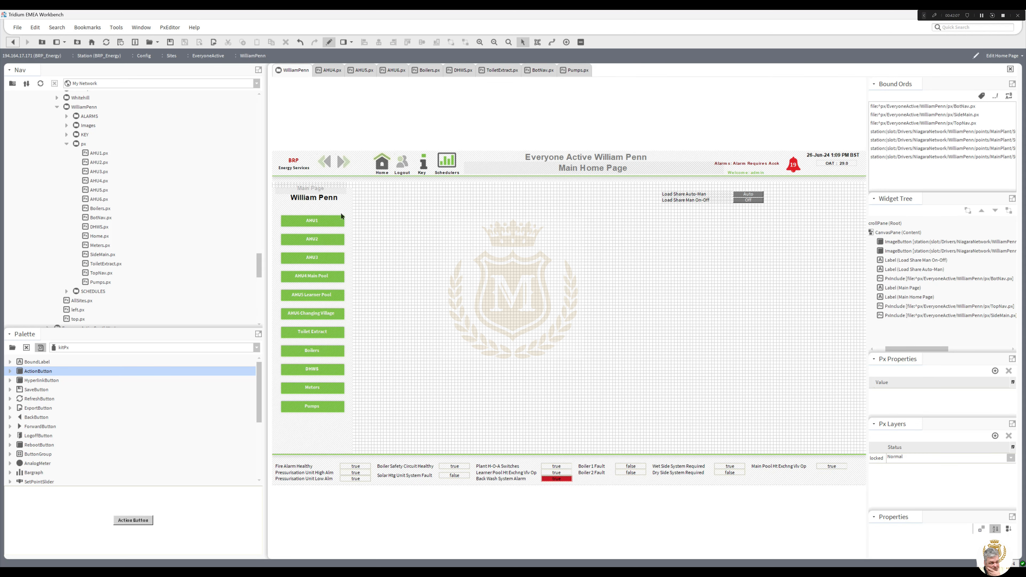
pyautogui.click(328, 46)
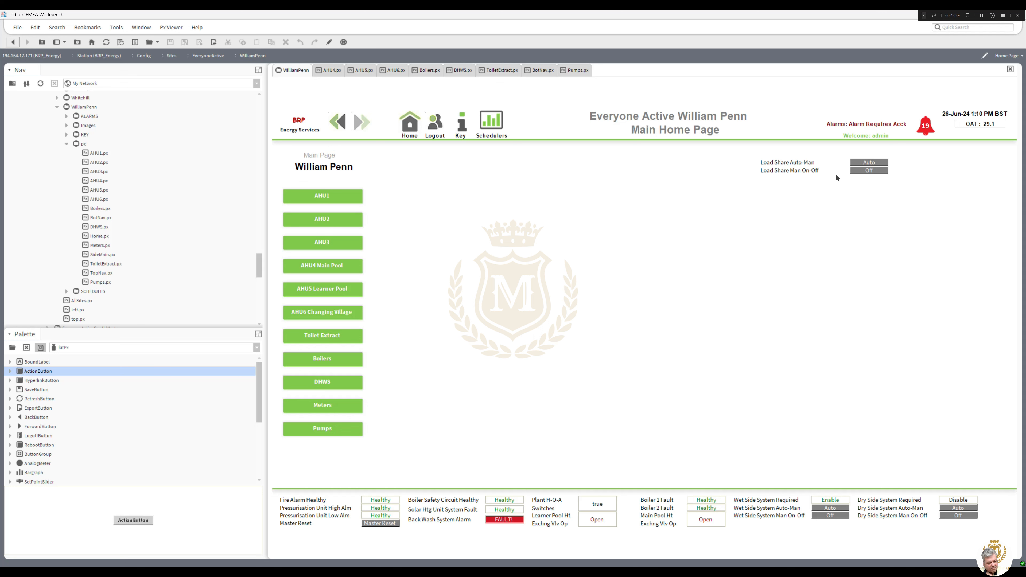
pyautogui.click(329, 43)
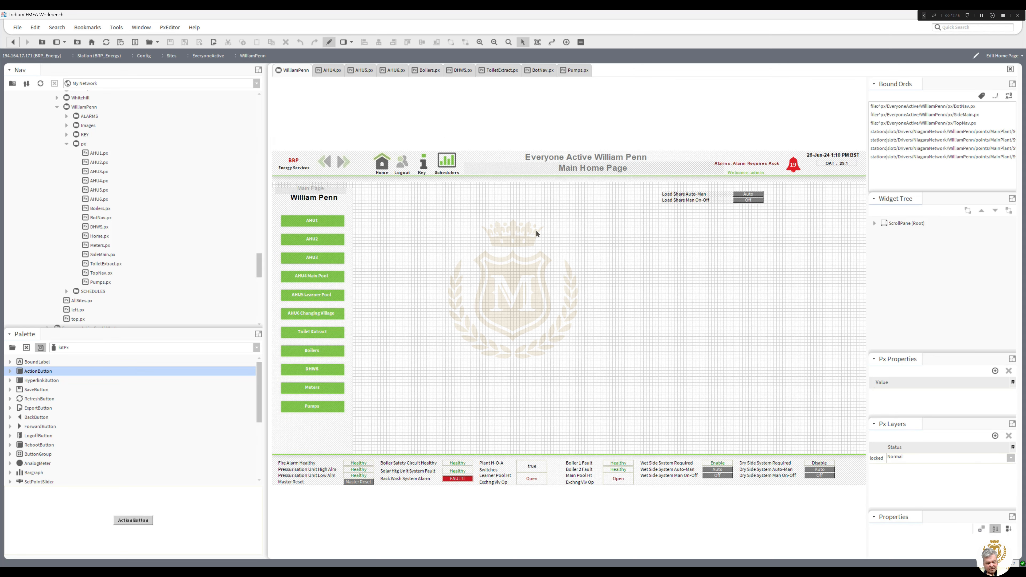
pyautogui.moveTo(643, 218); pyautogui.dragTo(791, 186)
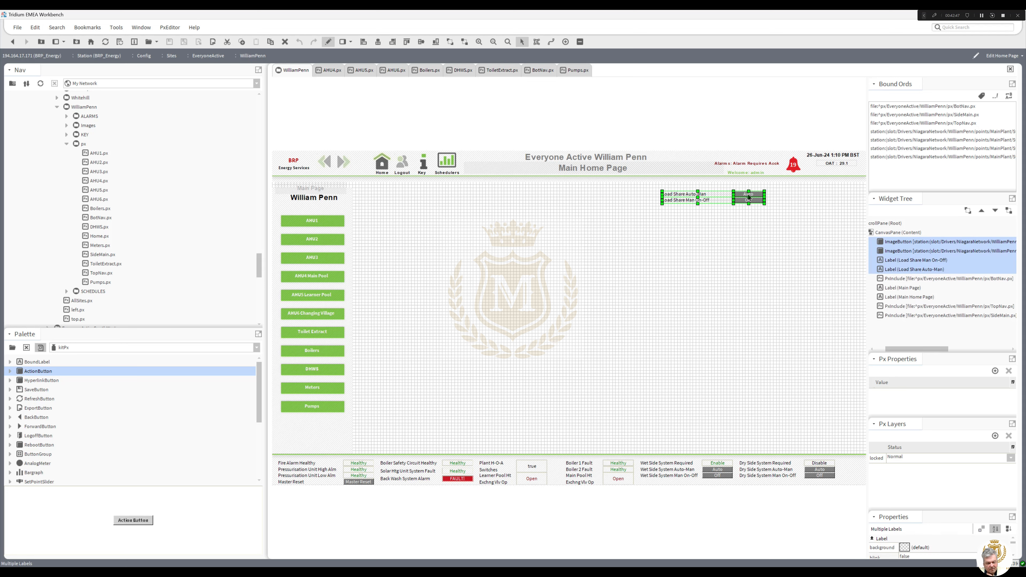
pyautogui.rightClick(748, 197)
pyautogui.click(757, 213)
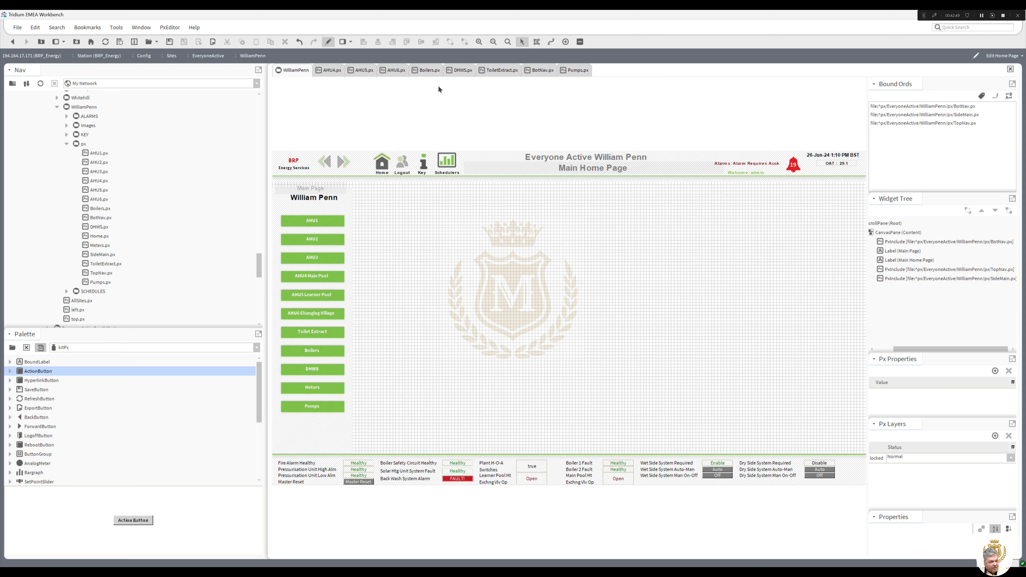
# Paste the Load Share labels and buttons into the Boilers page beside the Blrs 1-2 Lead and Hrs Run Reset rows, and leave edit mode.
pyautogui.click(424, 71)
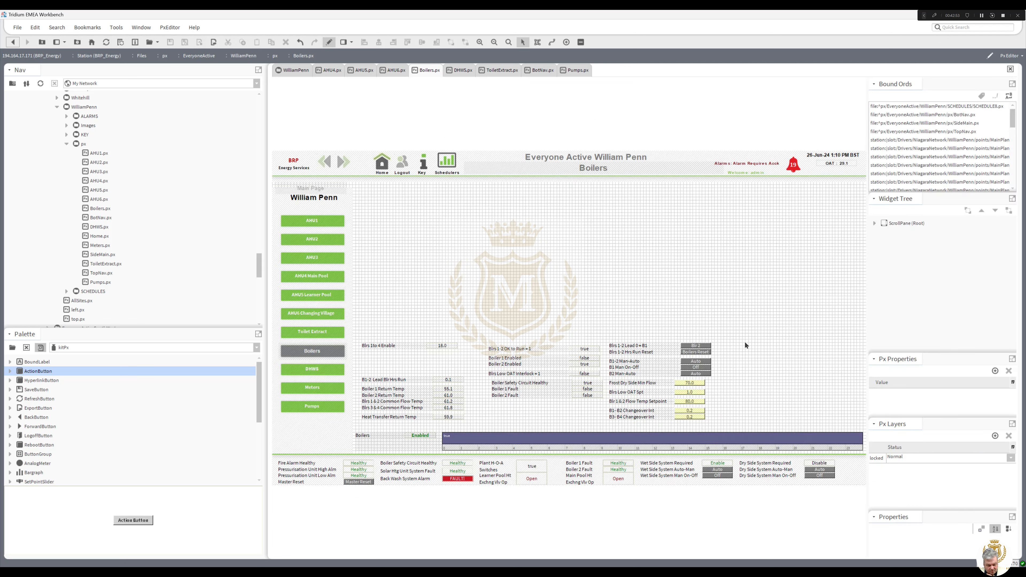
pyautogui.rightClick(746, 345)
pyautogui.click(761, 361)
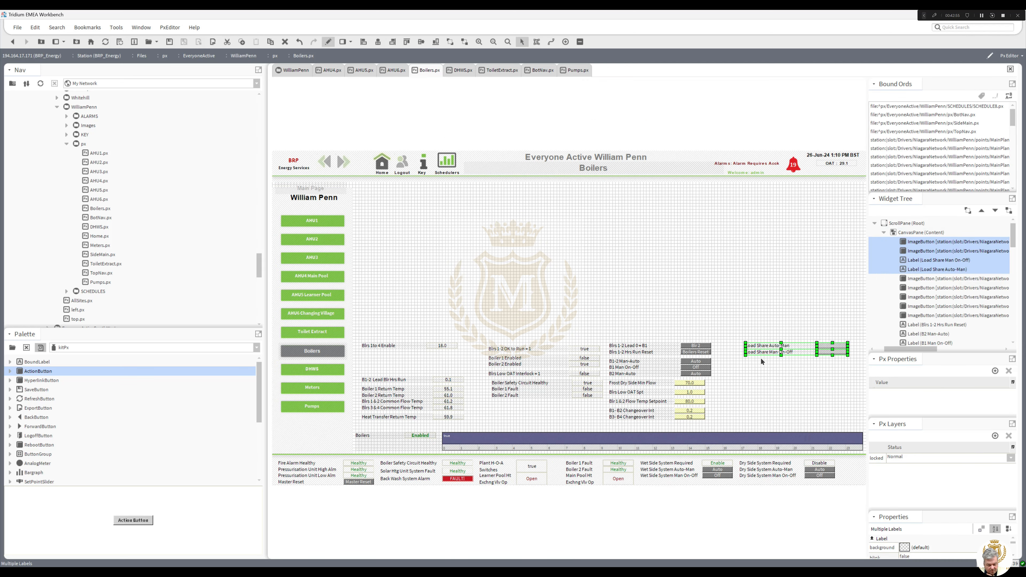
pyautogui.moveTo(761, 348); pyautogui.dragTo(733, 348)
pyautogui.click(499, 211)
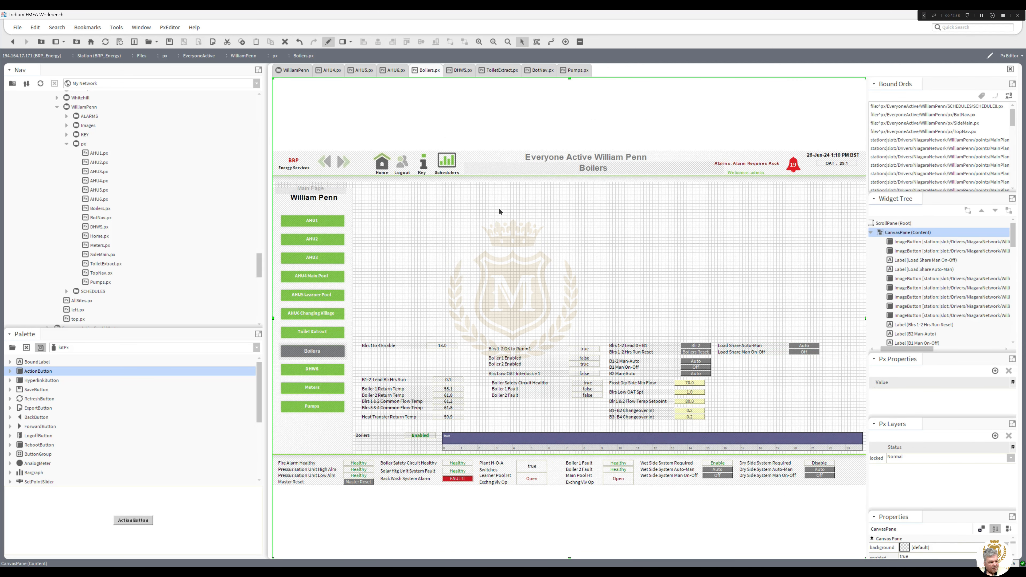
pyautogui.click(329, 42)
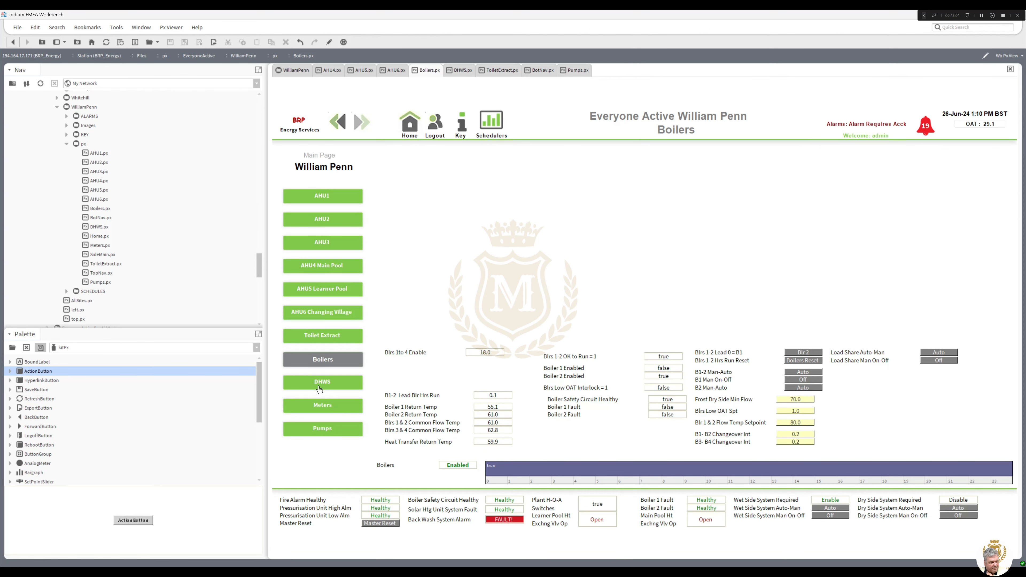
# Return to the home page from the Boilers page, delete its Load Share labels and buttons, and leave edit mode.
pyautogui.click(410, 123)
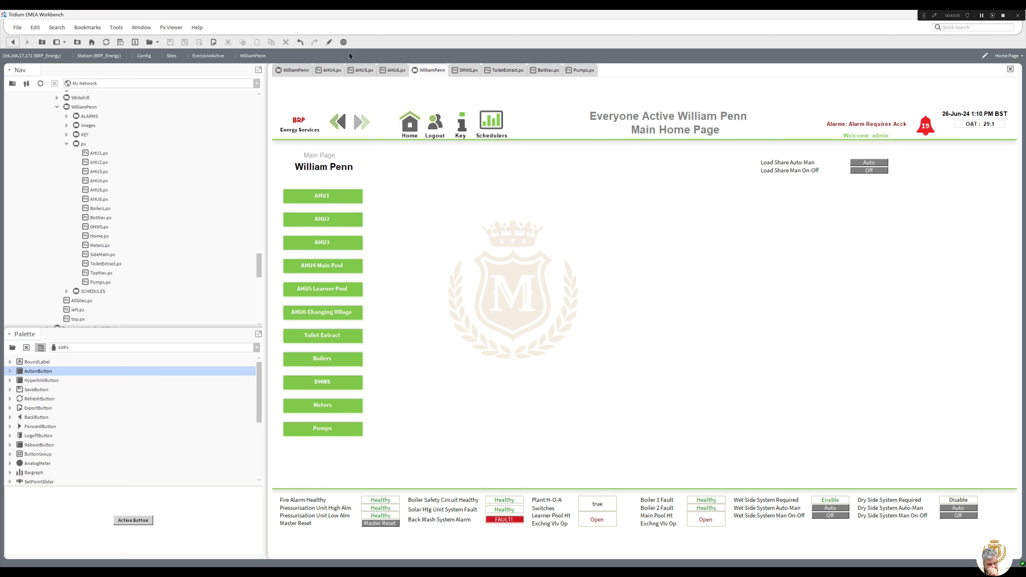
pyautogui.click(329, 42)
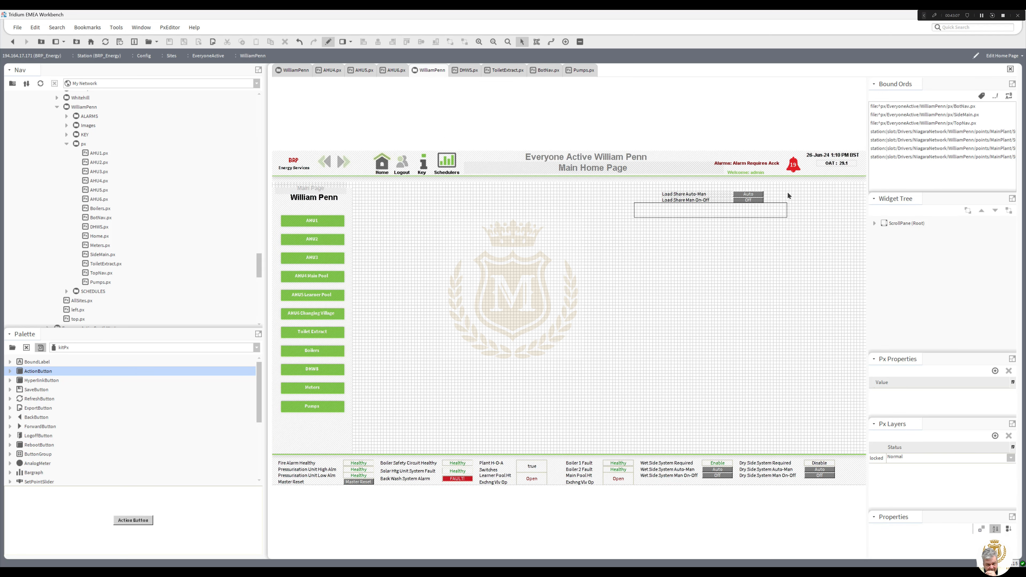
pyautogui.moveTo(788, 192); pyautogui.dragTo(789, 182)
pyautogui.press('Delete')
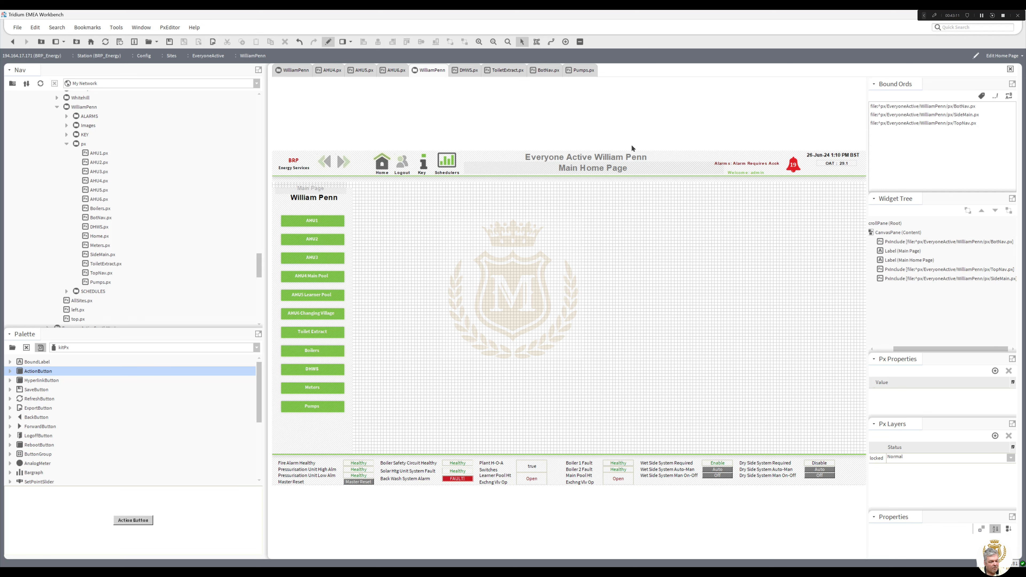
pyautogui.click(328, 41)
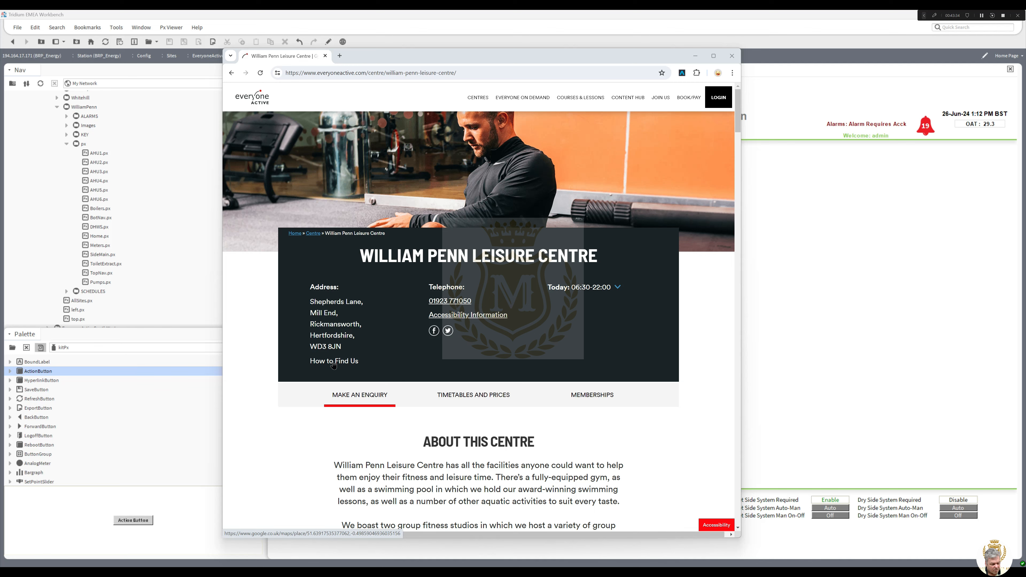
# Open the William Penn Leisure Centre's map from its website and look along the building in Street View.
pyautogui.click(333, 361)
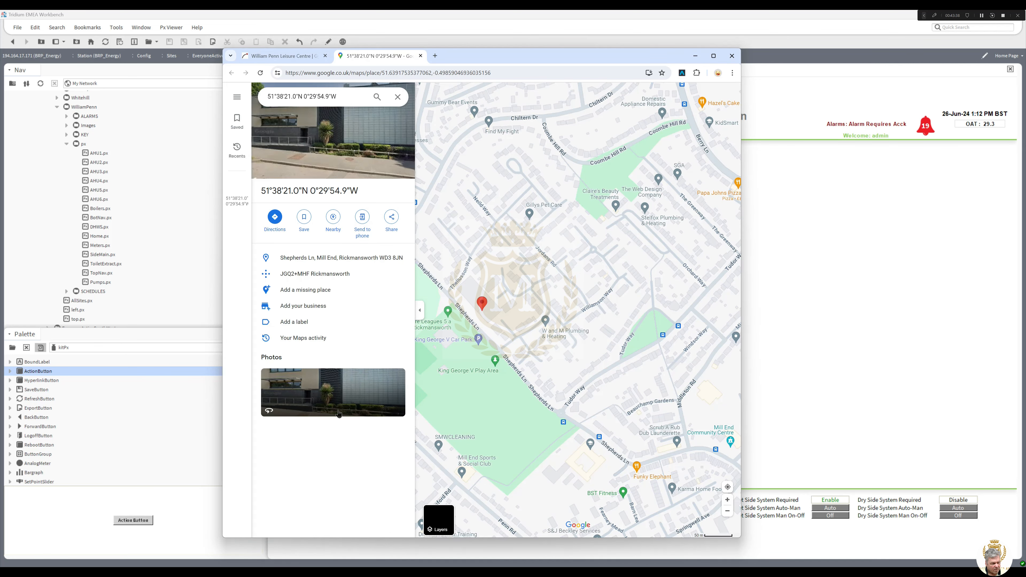
pyautogui.click(339, 135)
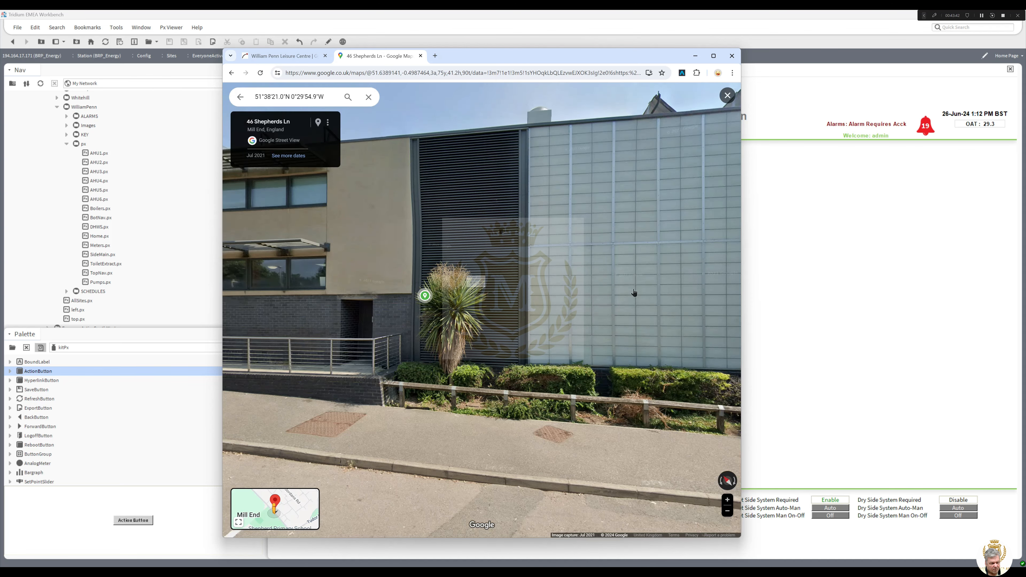
pyautogui.click(555, 308)
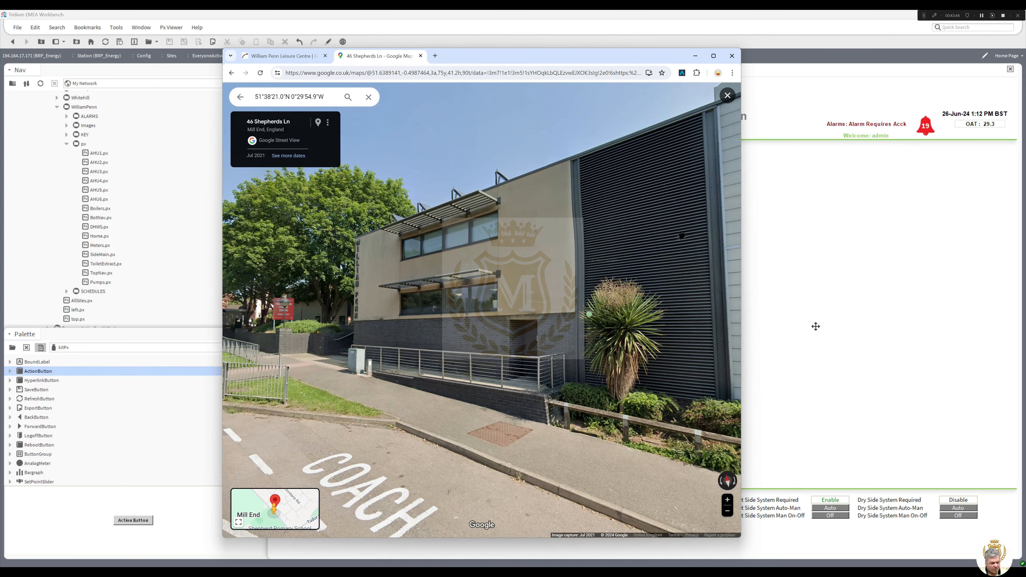
pyautogui.moveTo(815, 326); pyautogui.dragTo(185, 281)
pyautogui.moveTo(515, 303); pyautogui.dragTo(521, 400)
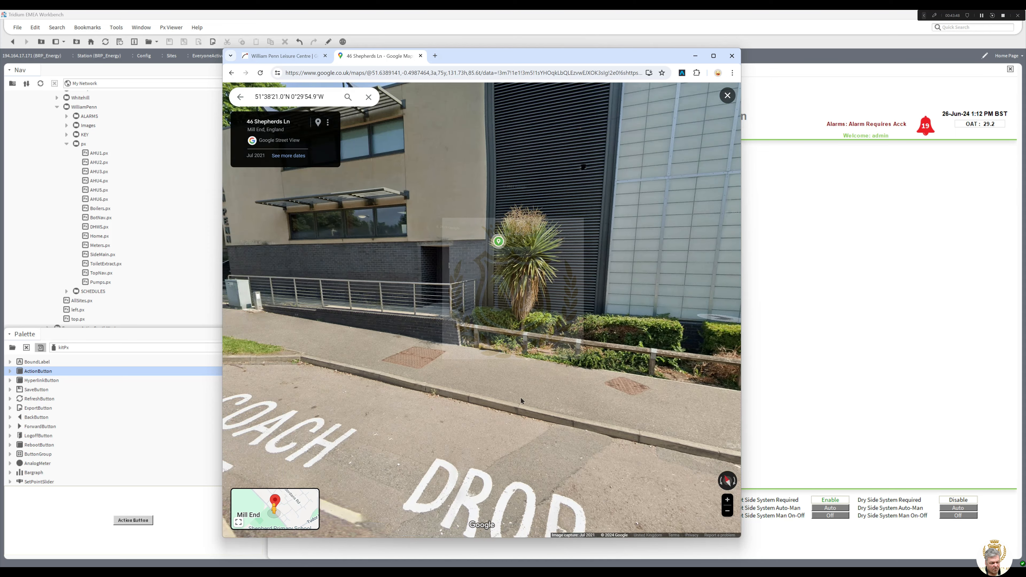
pyautogui.moveTo(425, 354); pyautogui.dragTo(525, 386)
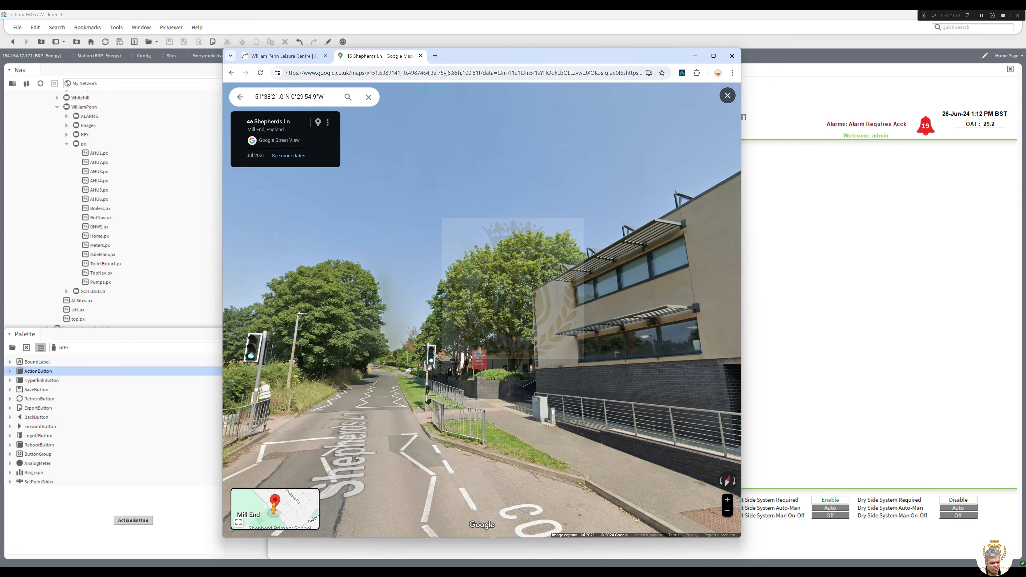
# Advance along the road in Street View, frame the leisure centre's entrance with its red sign, and dismiss the Google Maps survey.
pyautogui.click(404, 408)
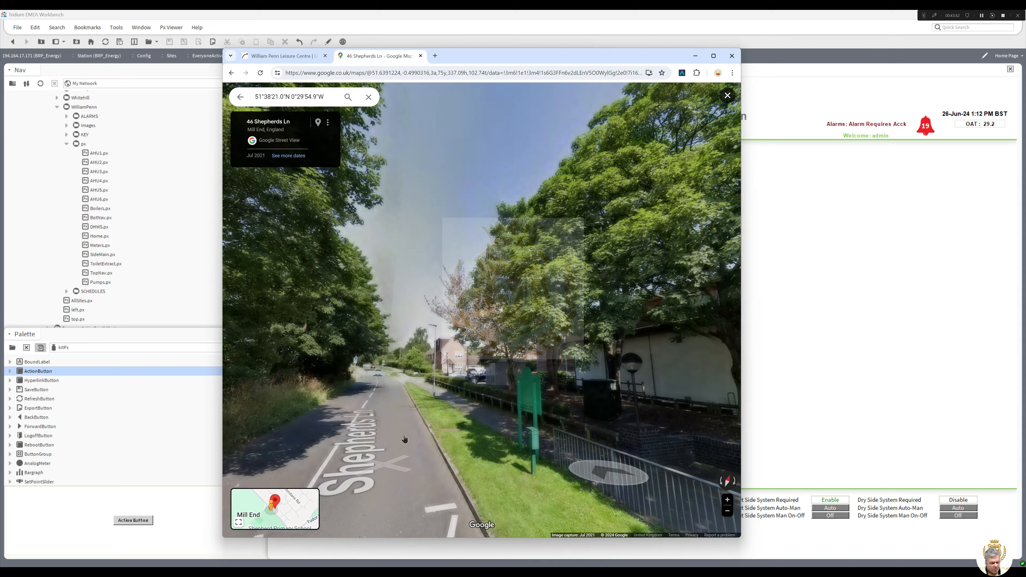
pyautogui.moveTo(686, 454); pyautogui.dragTo(590, 452)
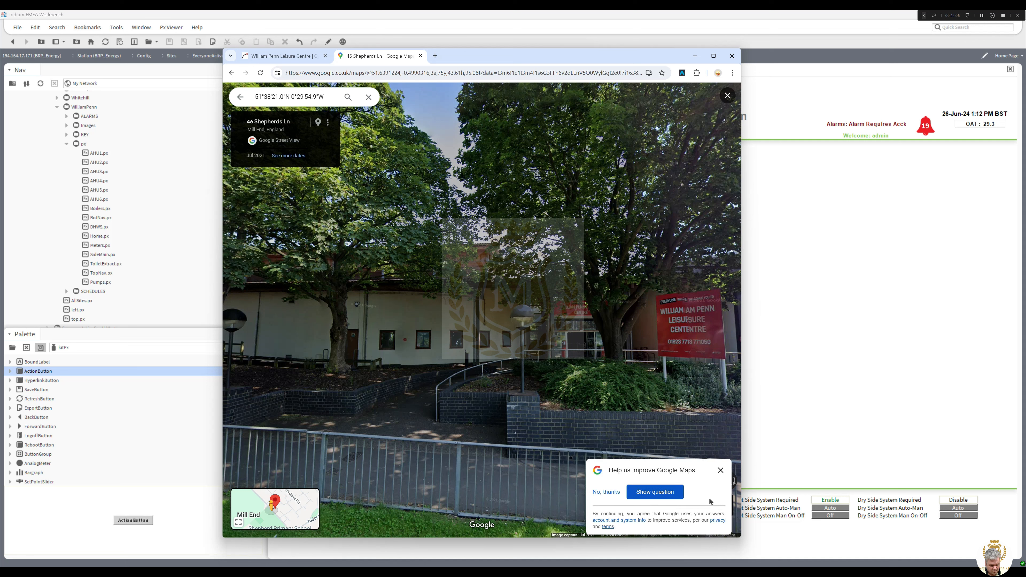
pyautogui.click(721, 470)
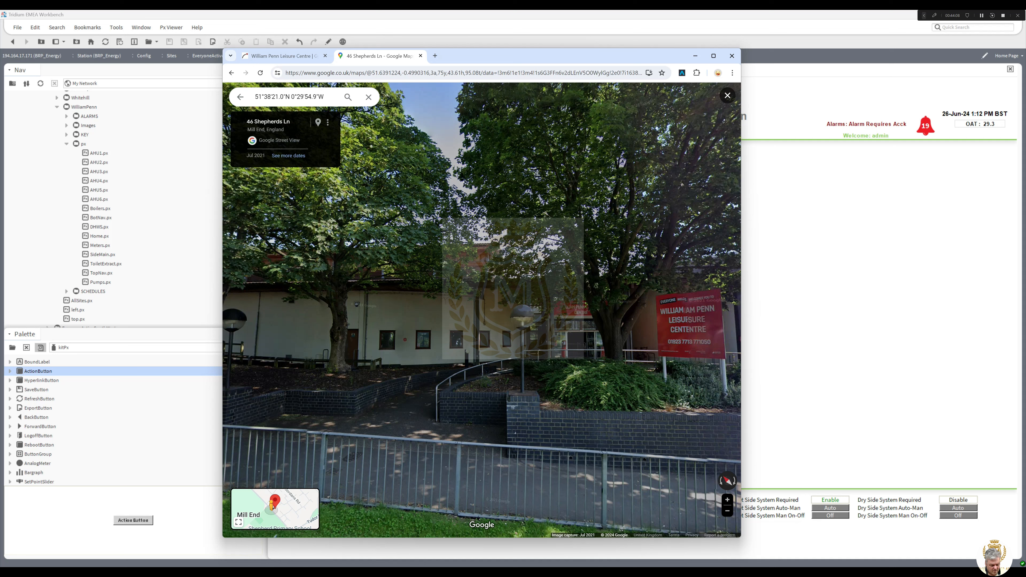
# Capture a rectangular snip of the leisure centre's entrance and red sign with the Snipping Tool.
pyautogui.click(586, 572)
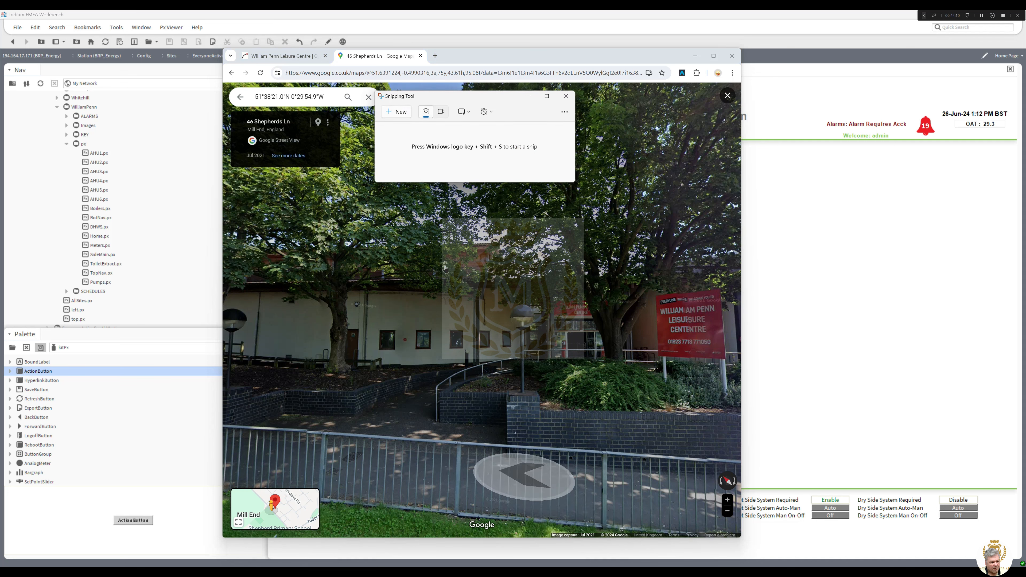
pyautogui.click(401, 116)
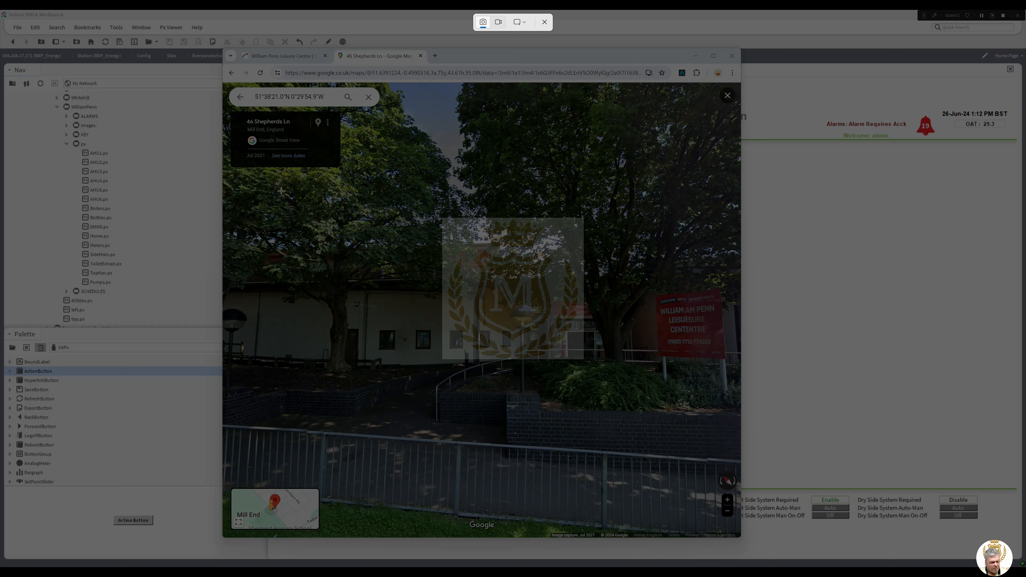
pyautogui.moveTo(284, 188); pyautogui.dragTo(739, 471)
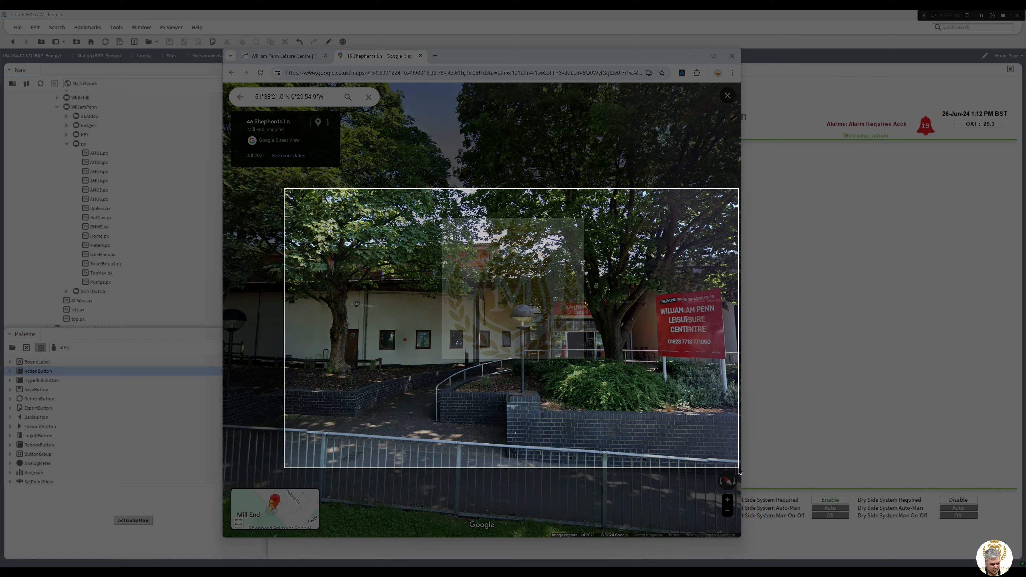
pyautogui.moveTo(738, 471); pyautogui.dragTo(738, 471)
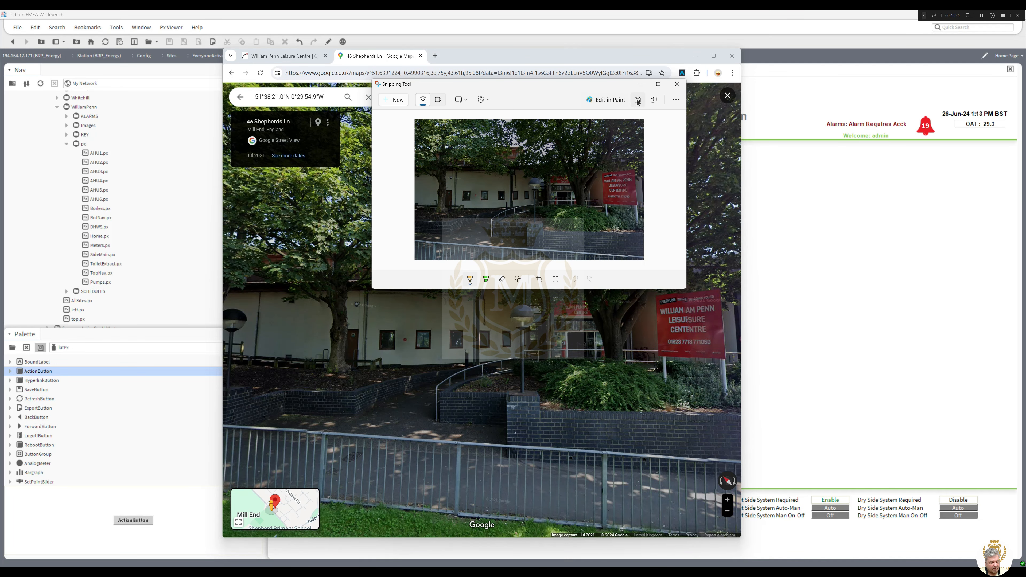
# Save the snip as WilliamPenn.png in the Downloads folder, and close the Snipping Tool and the browser to return to Workbench.
pyautogui.click(637, 101)
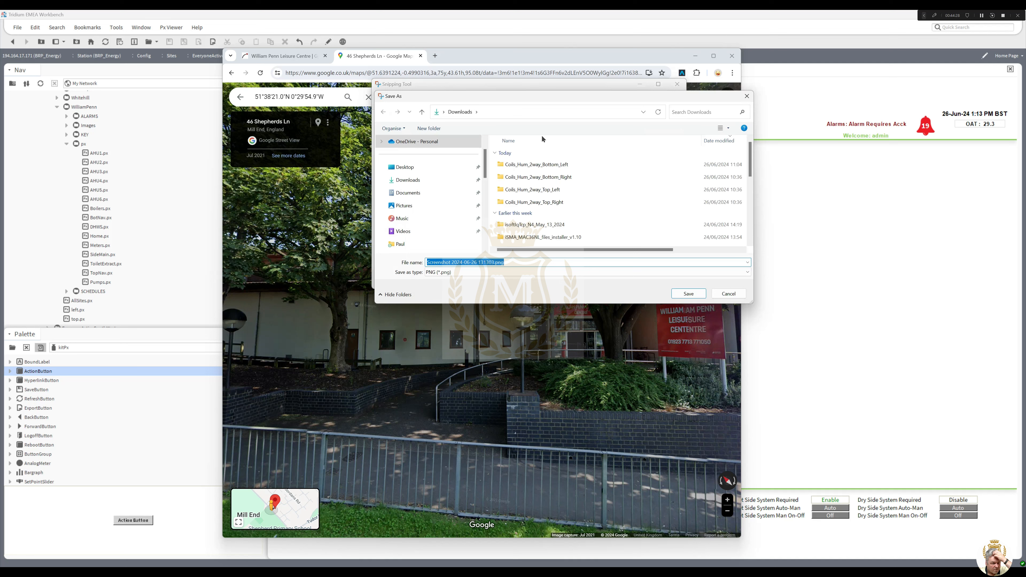
pyautogui.click(419, 182)
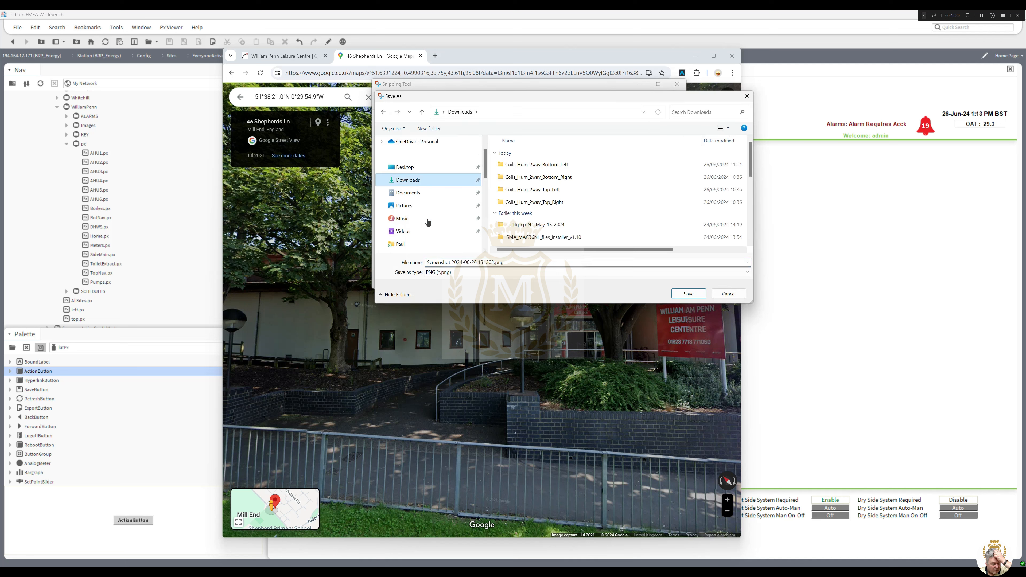
pyautogui.click(491, 263)
pyautogui.moveTo(492, 263); pyautogui.dragTo(342, 263)
pyautogui.write('williamP')
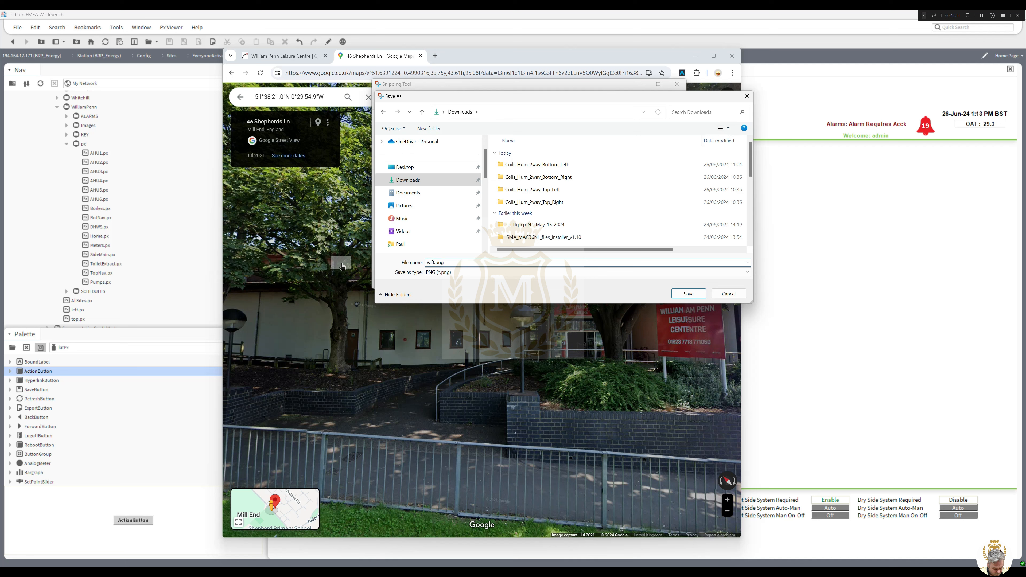
pyautogui.write('enn')
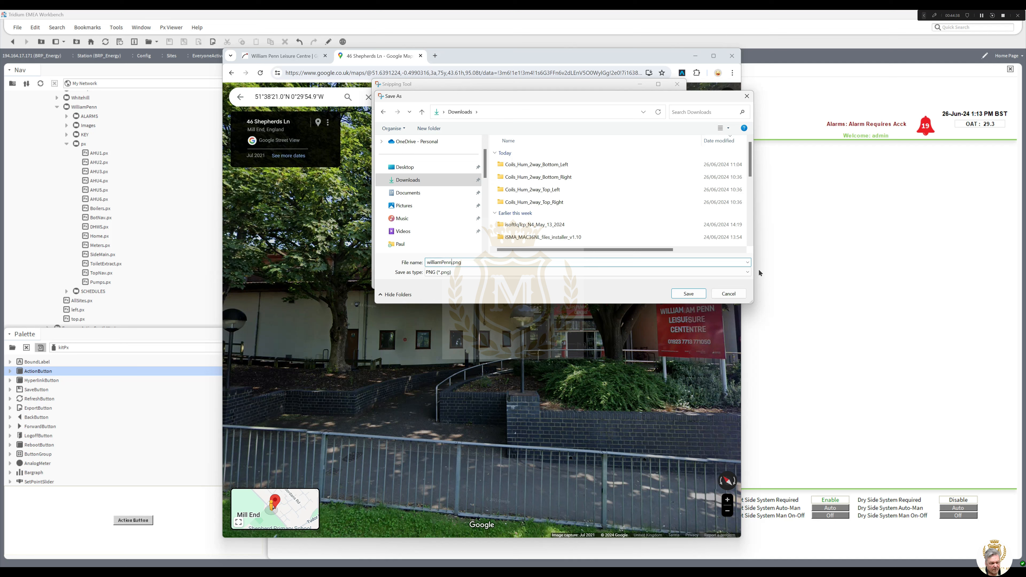
pyautogui.click(430, 261)
pyautogui.press('BackSpace')
pyautogui.write('W')
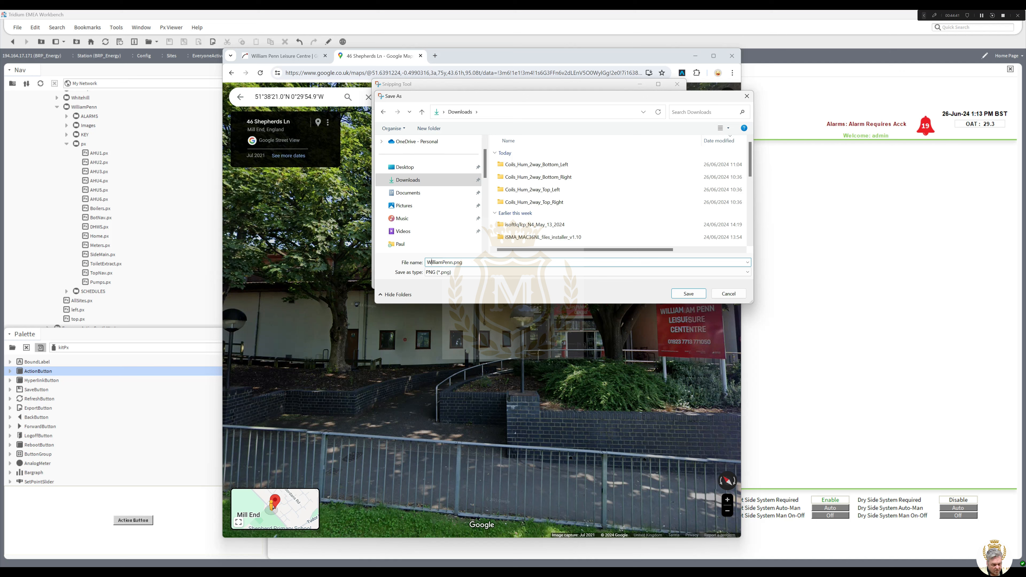
pyautogui.click(695, 296)
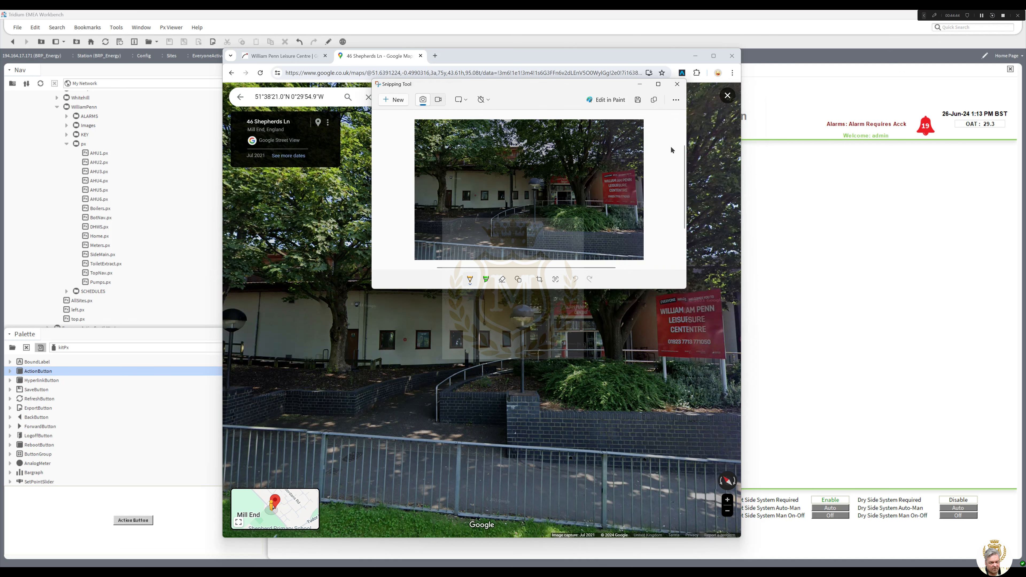
pyautogui.click(677, 84)
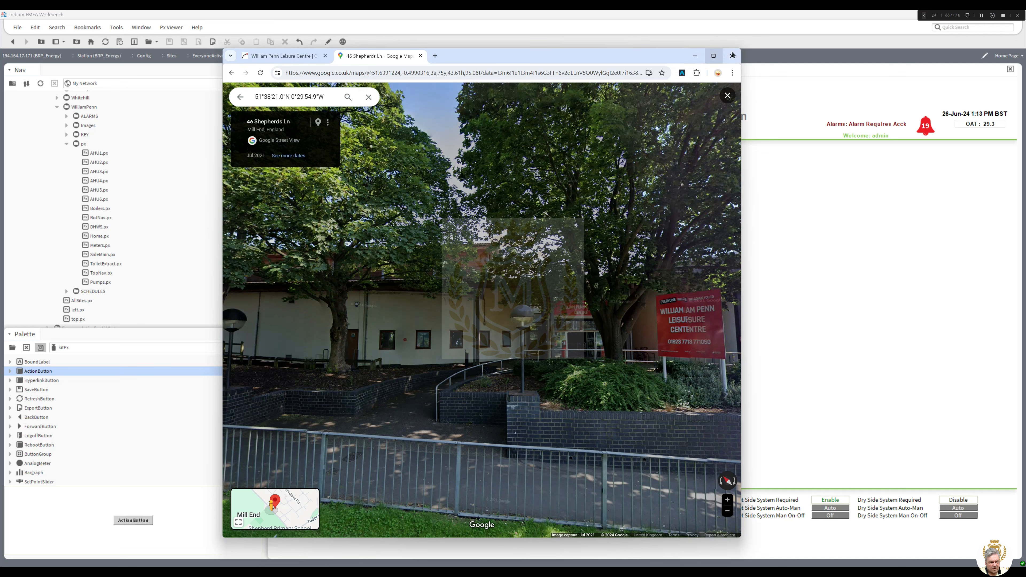
pyautogui.click(732, 56)
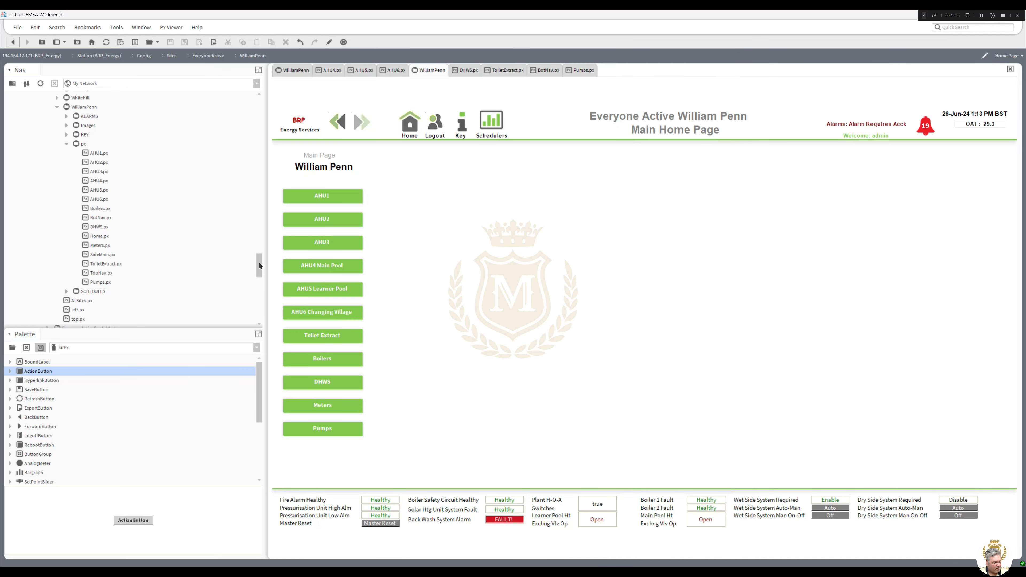
# Open the local computer's Downloads folder from My File System under My Host.
pyautogui.moveTo(259, 261); pyautogui.dragTo(259, 258)
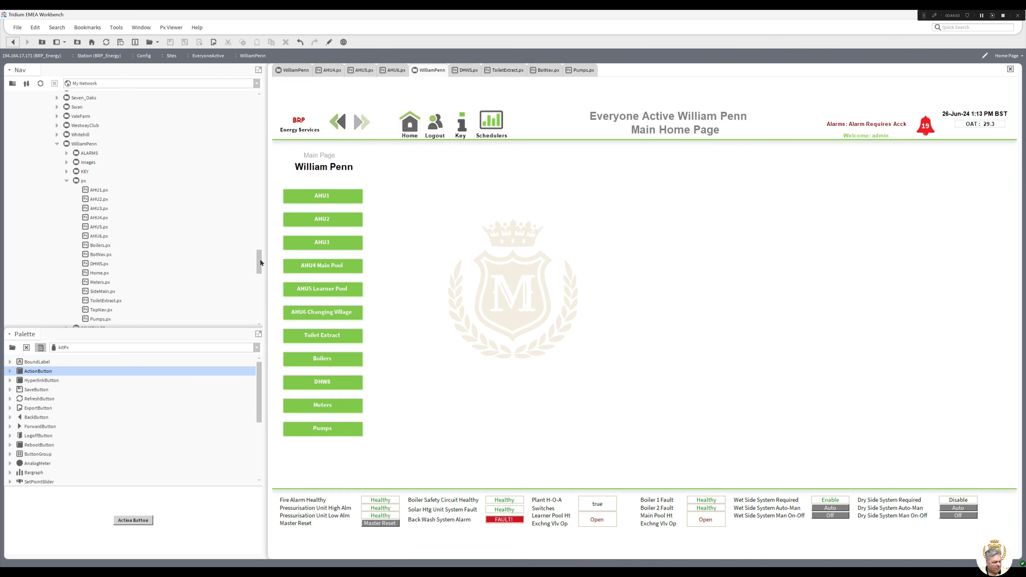
pyautogui.moveTo(259, 258); pyautogui.dragTo(258, 108)
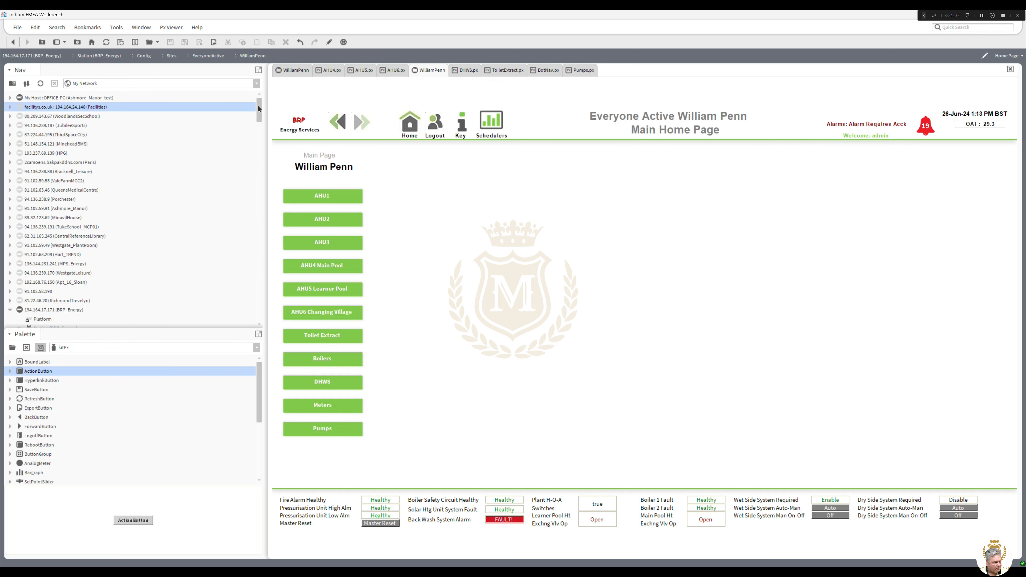
pyautogui.click(9, 99)
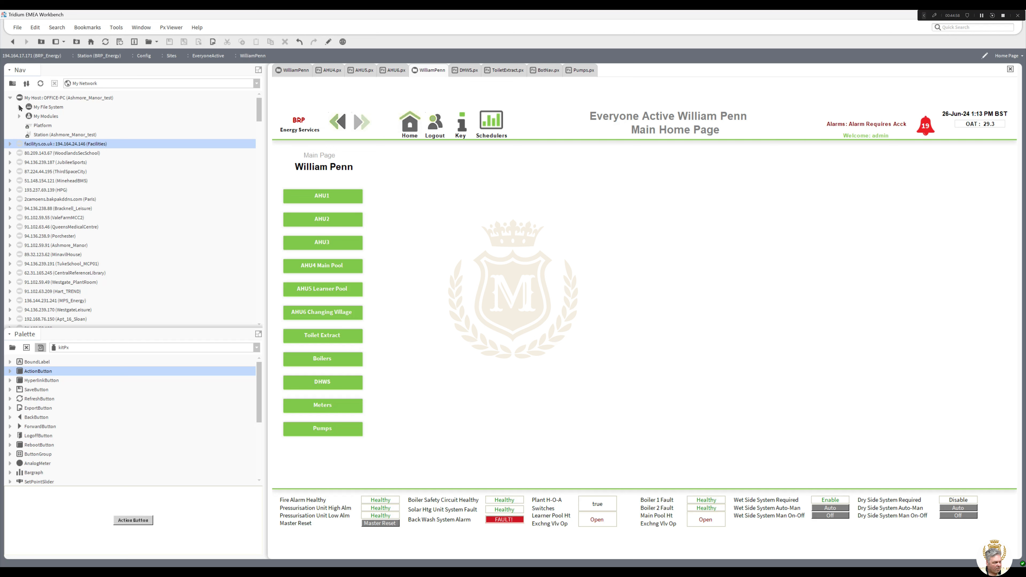
pyautogui.click(19, 107)
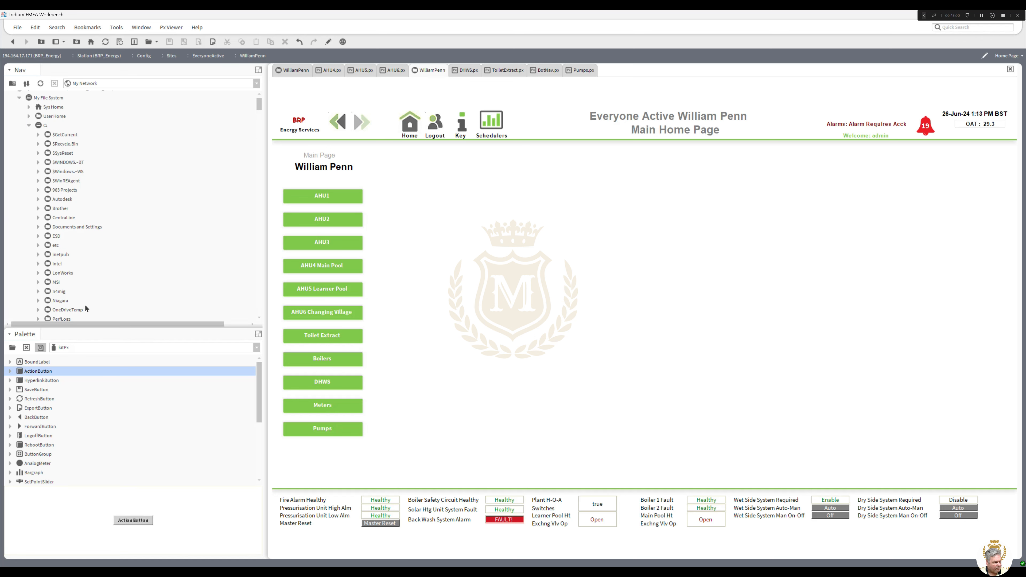
pyautogui.moveTo(259, 104); pyautogui.dragTo(250, 131)
pyautogui.doubleClick(88, 171)
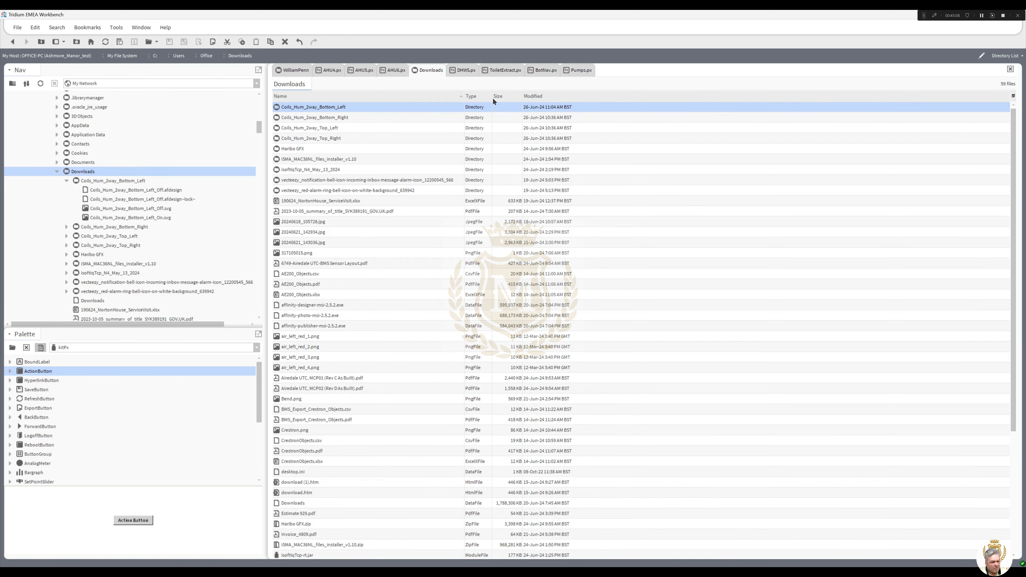
# Sort the Downloads files by modified date with the newest first and copy WilliamPenn.png.
pyautogui.click(472, 96)
pyautogui.click(475, 97)
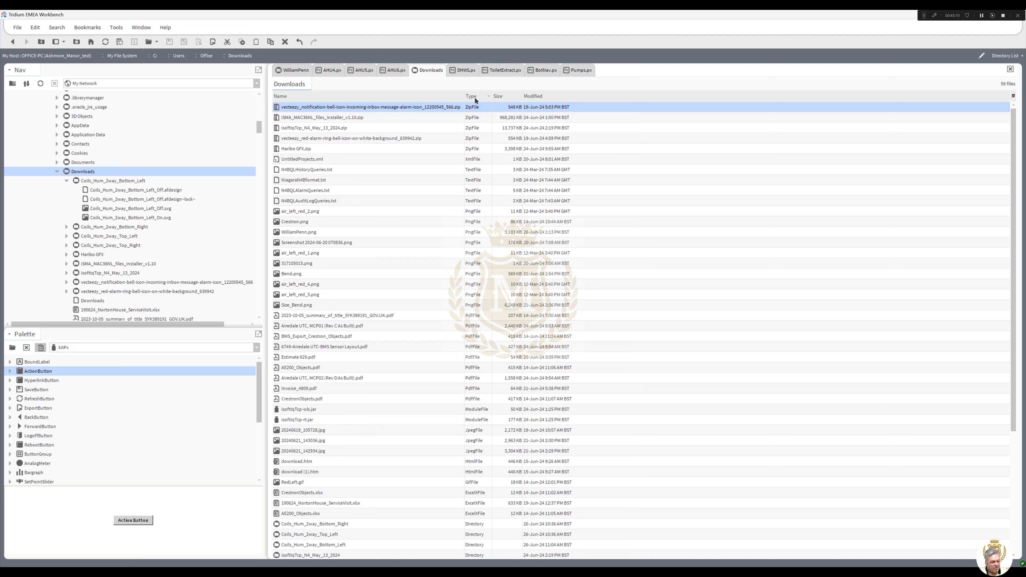
pyautogui.click(535, 96)
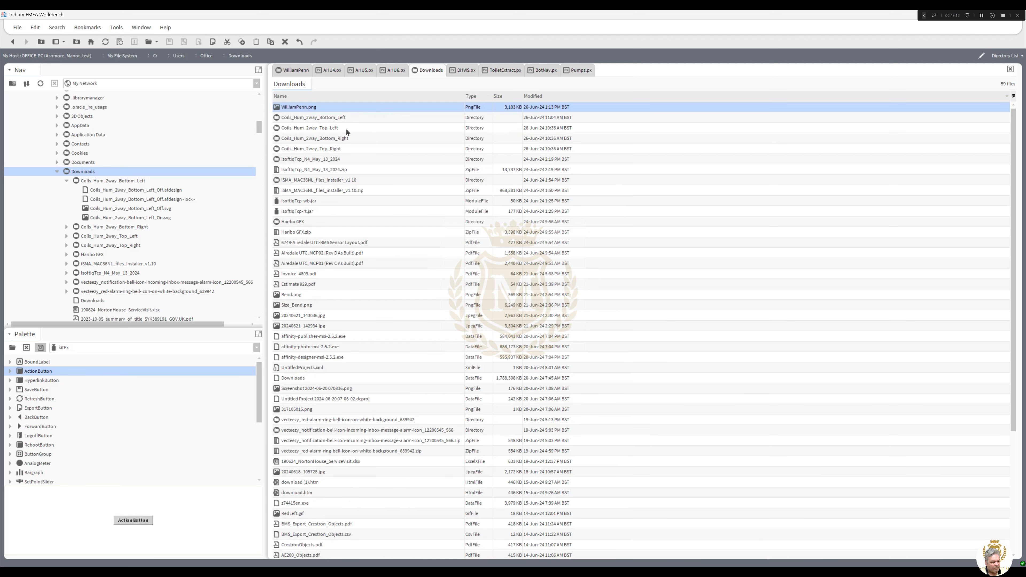
pyautogui.rightClick(305, 109)
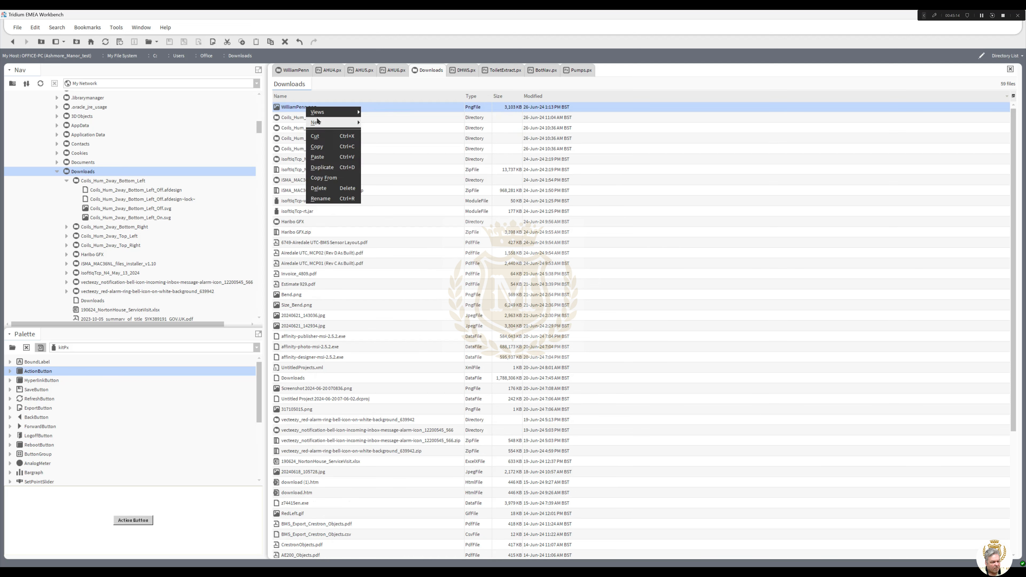
pyautogui.click(325, 147)
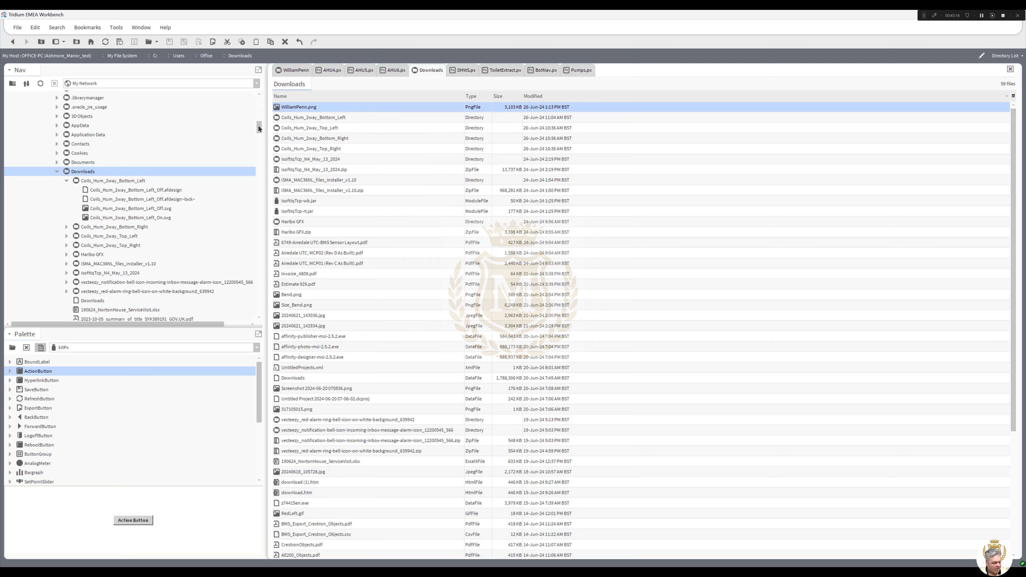
# Paste the copied image into the Images folder under WilliamPenn on the BRP_Energy station.
pyautogui.moveTo(259, 127); pyautogui.dragTo(260, 282)
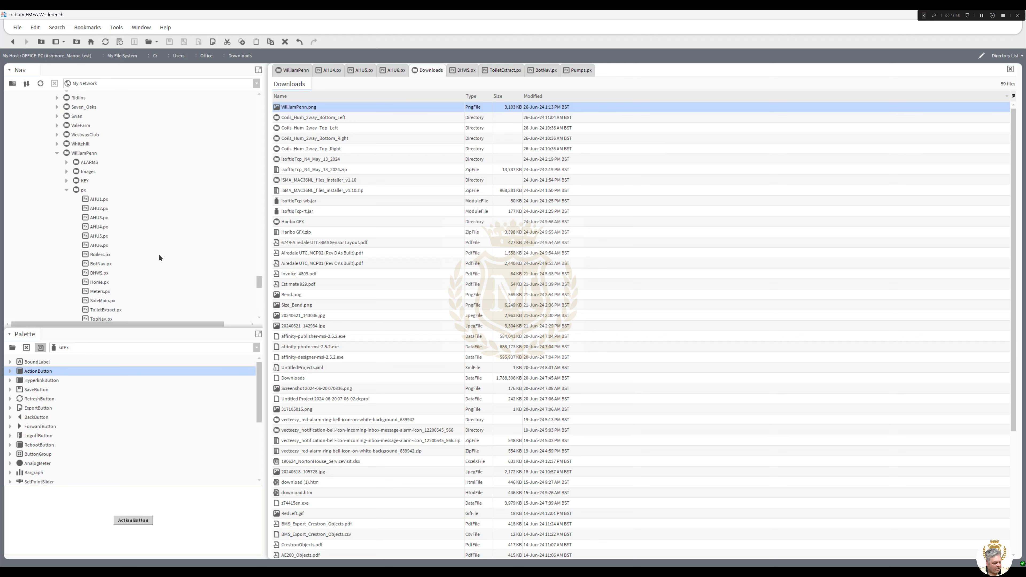
pyautogui.rightClick(86, 171)
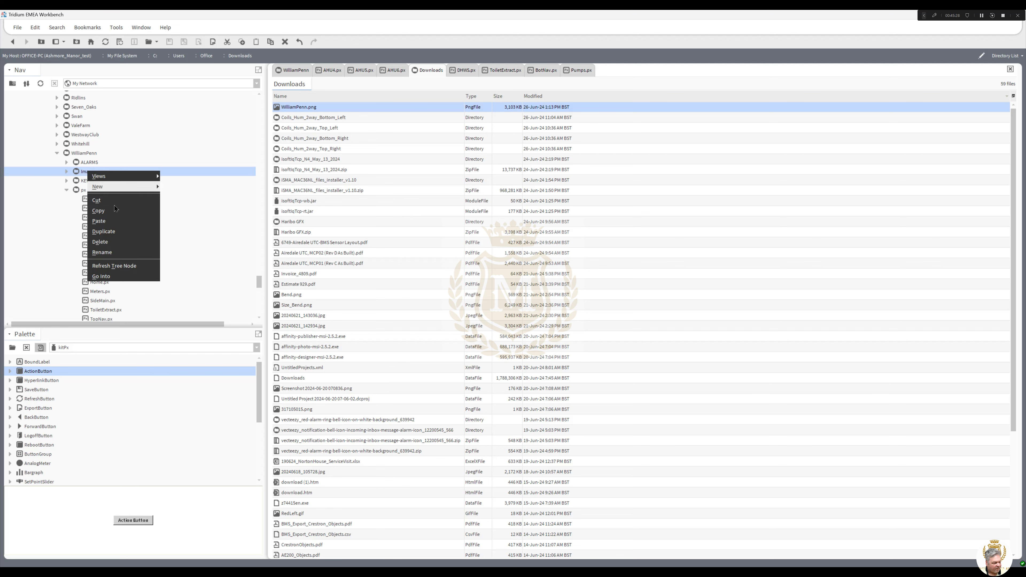
pyautogui.click(114, 222)
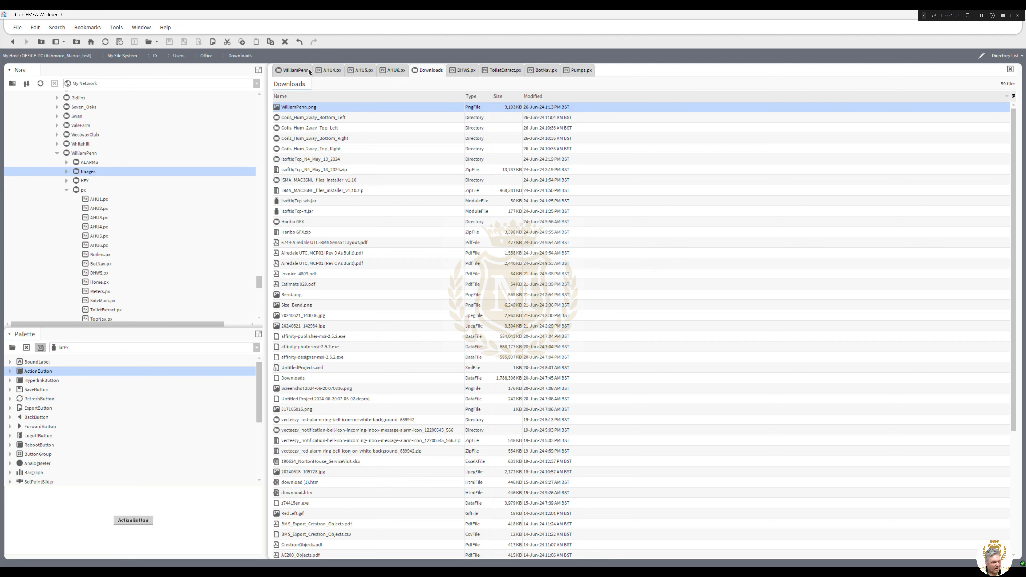
# Add a new Picture to the empty canvas of the William Penn home page and open the file chooser for its image property.
pyautogui.click(301, 72)
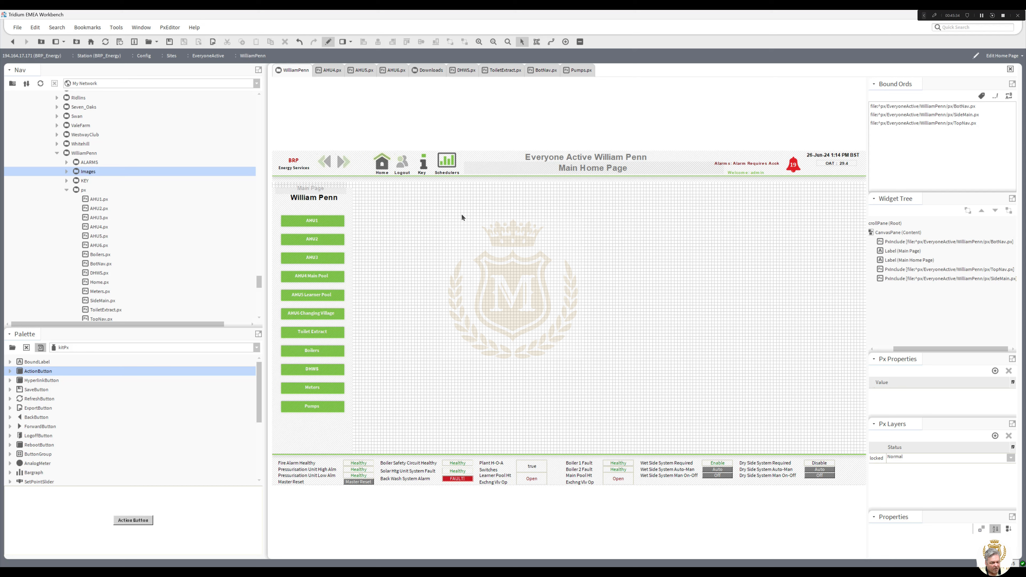
pyautogui.rightClick(430, 221)
pyautogui.moveTo(438, 225)
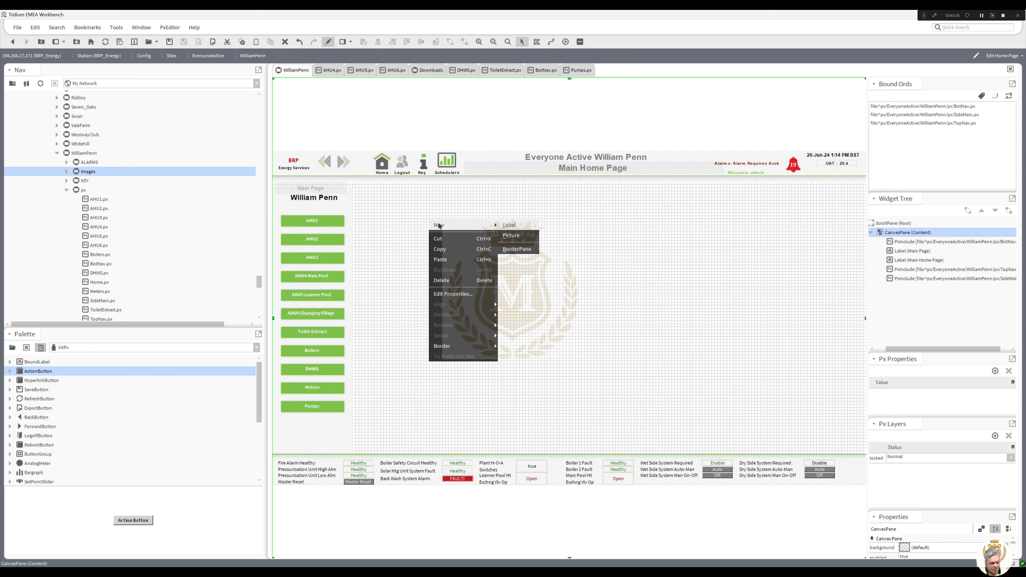
pyautogui.click(518, 236)
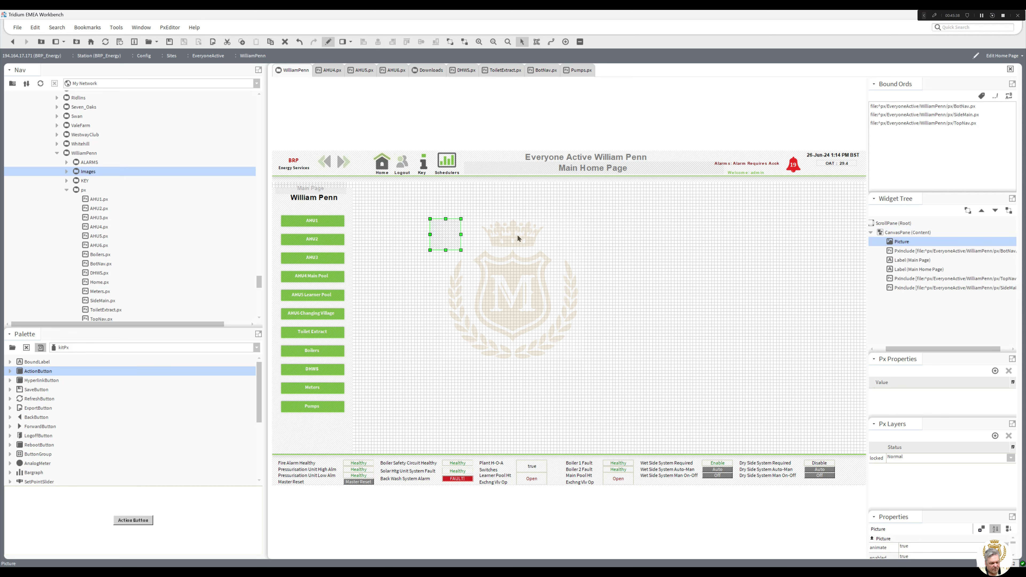
pyautogui.doubleClick(447, 241)
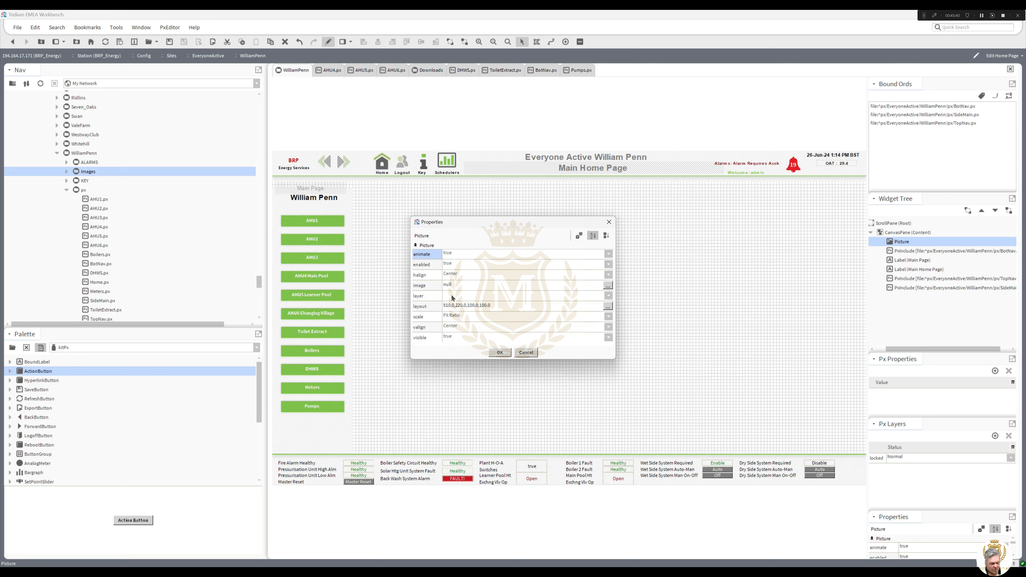
pyautogui.doubleClick(451, 284)
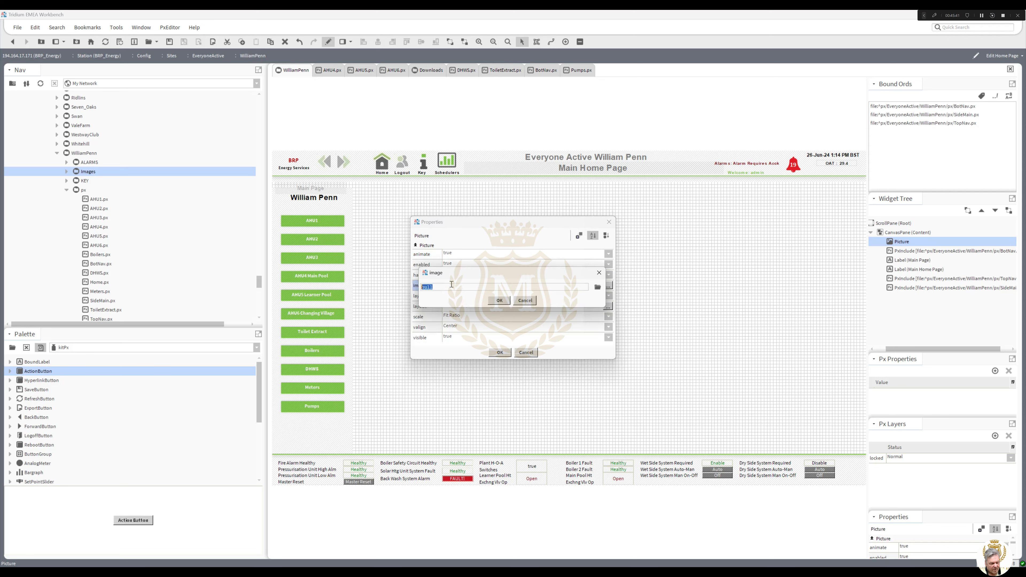
pyautogui.click(600, 287)
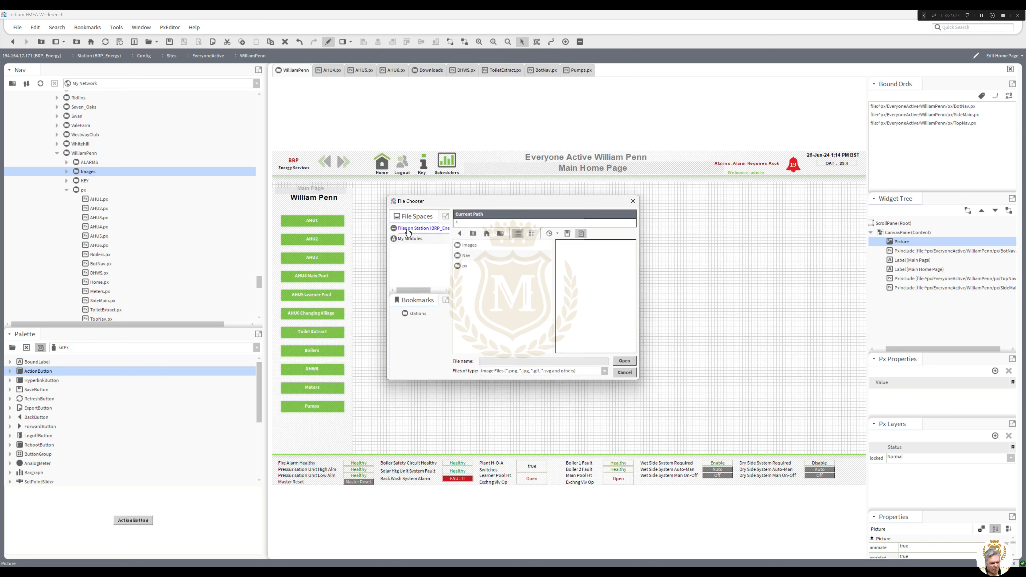
# Browse the station files to px/EveryoneActive/WilliamPenn/Images and choose WilliamPenn.png as the picture's image.
pyautogui.doubleClick(468, 245)
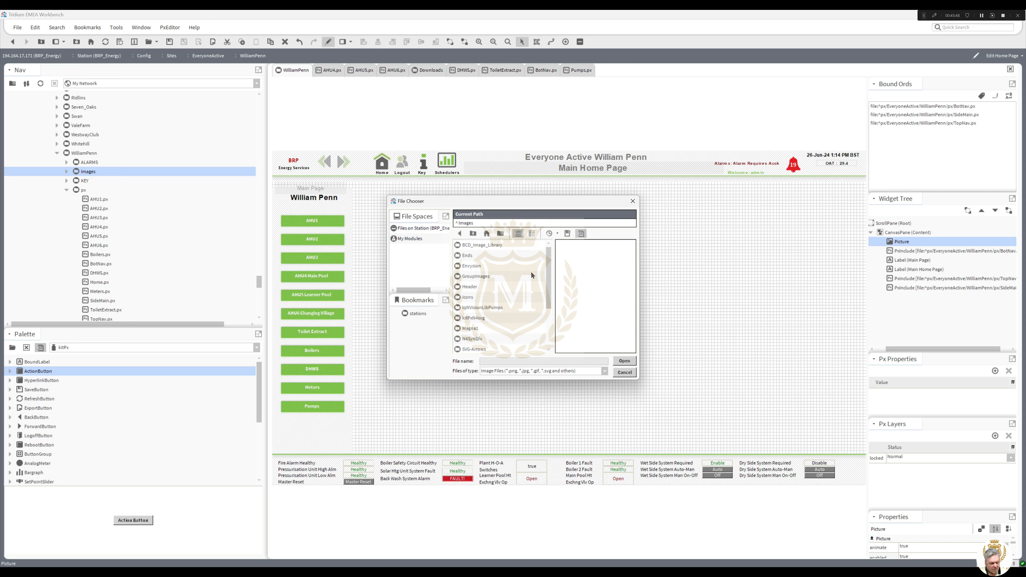
pyautogui.moveTo(549, 276)
pyautogui.mouseDown()
pyautogui.moveTo(550, 321)
pyautogui.moveTo(549, 260)
pyautogui.mouseUp()
pyautogui.click(423, 229)
pyautogui.doubleClick(465, 266)
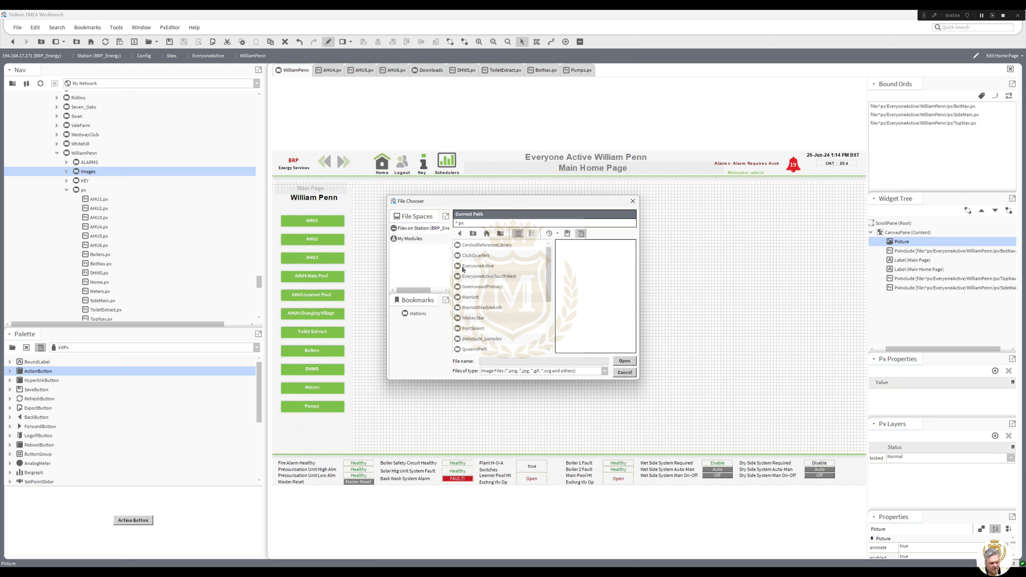
pyautogui.doubleClick(463, 265)
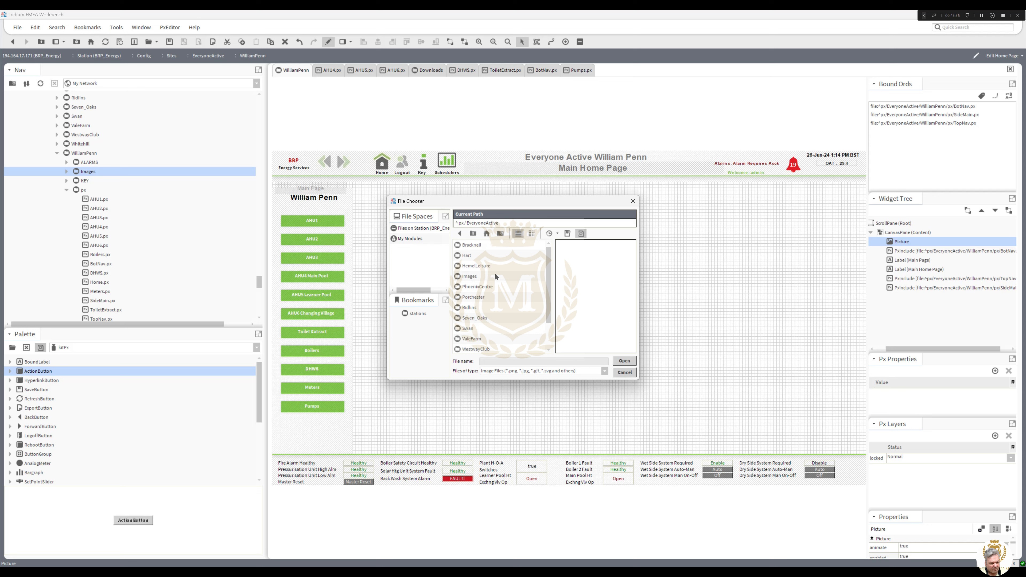
pyautogui.scroll(-2, 549, 301)
pyautogui.doubleClick(469, 341)
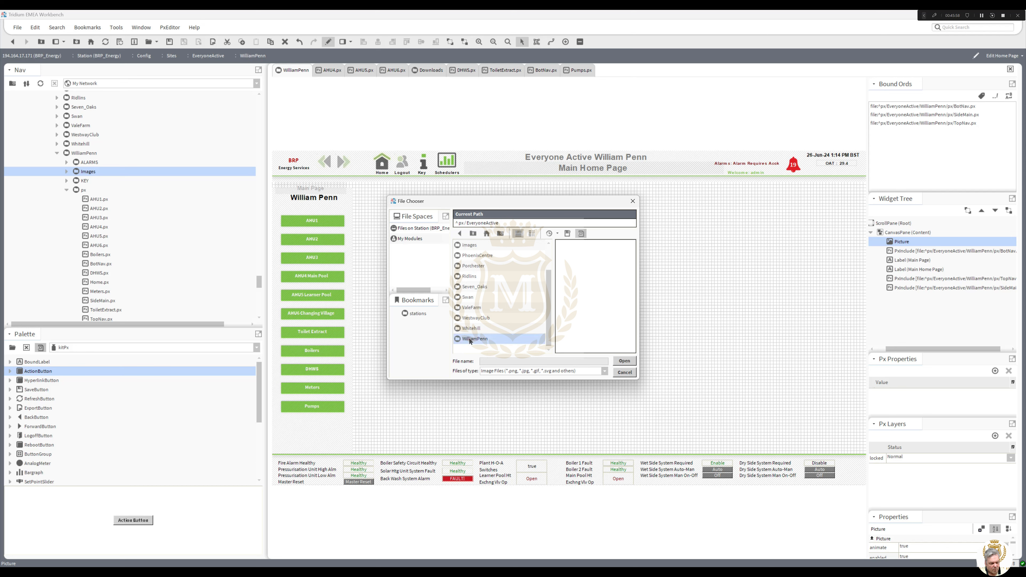
pyautogui.doubleClick(469, 256)
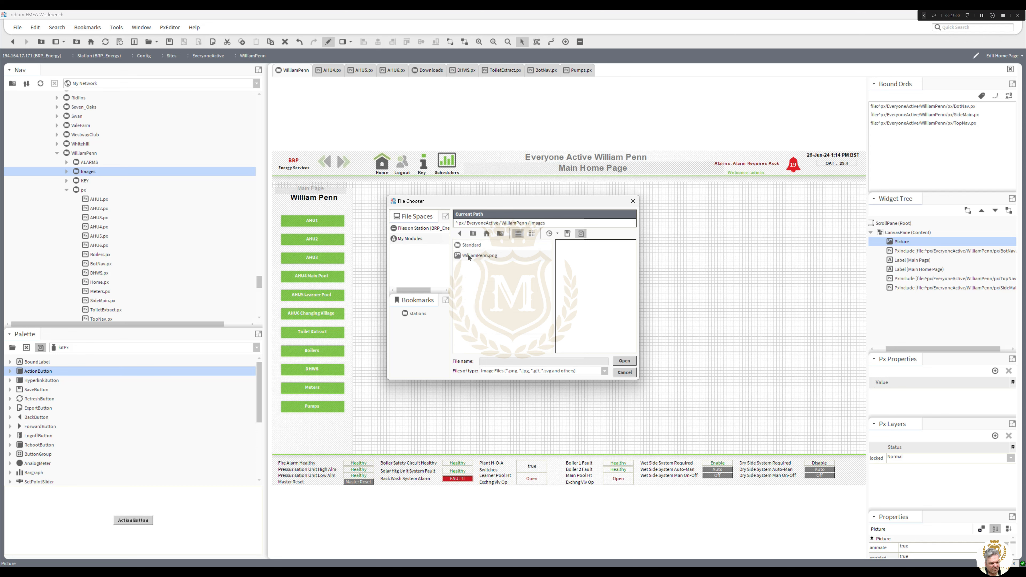
pyautogui.doubleClick(479, 255)
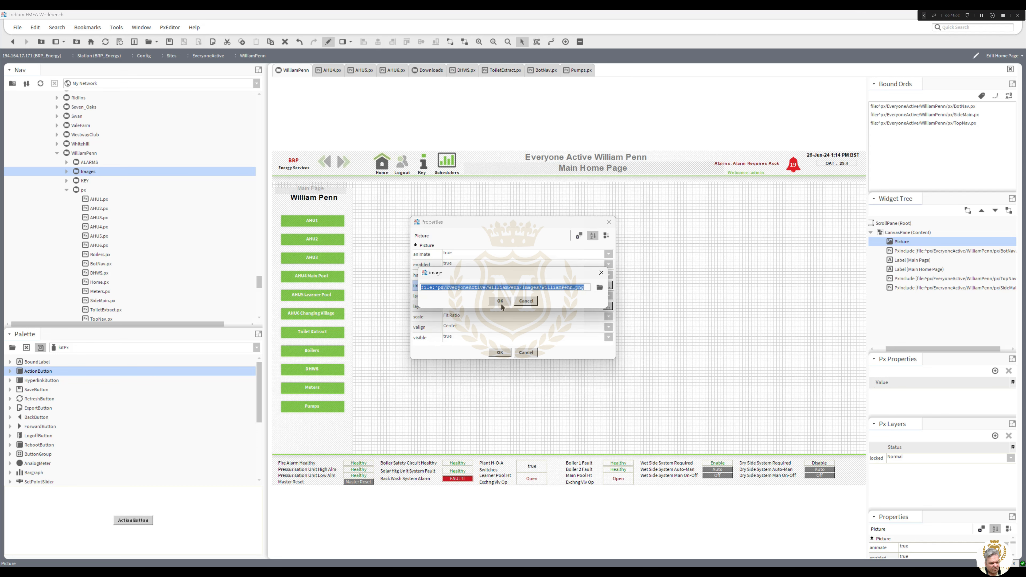
# Apply the chosen image to the picture and enlarge the picture across most of the empty canvas beside the navigation buttons.
pyautogui.press('Return')
pyautogui.click(500, 352)
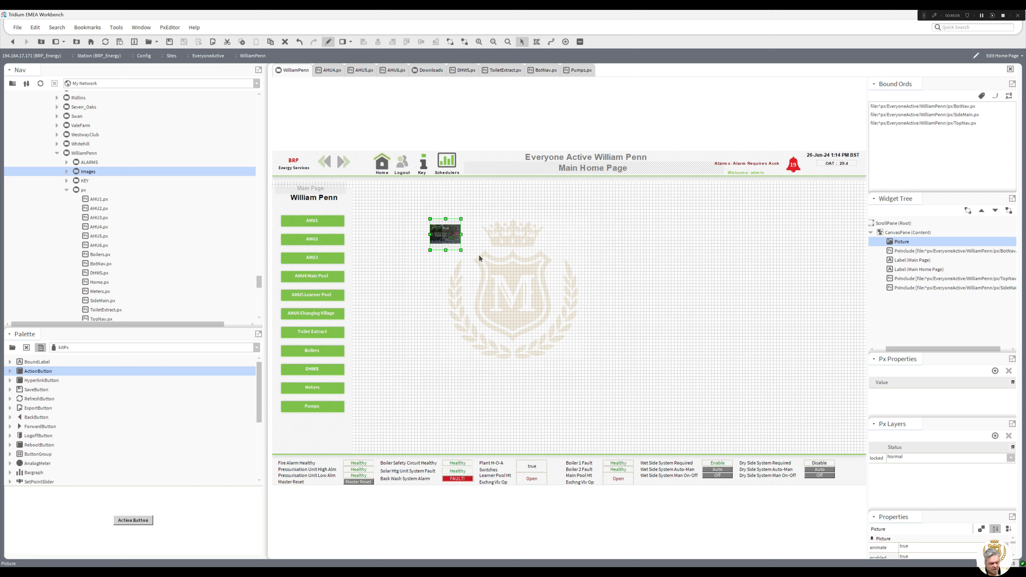
pyautogui.moveTo(460, 250); pyautogui.dragTo(851, 421)
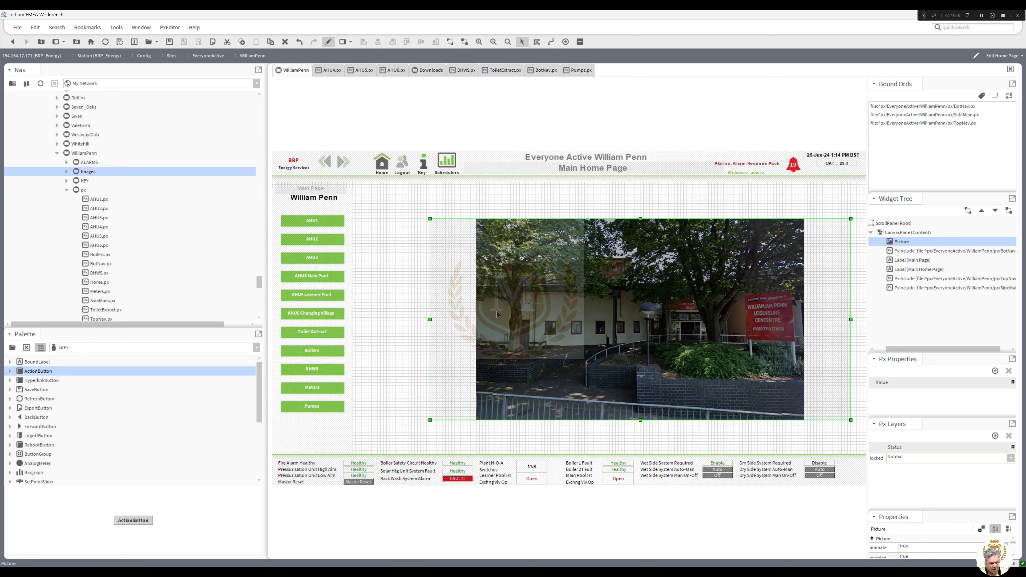
# Enlarge the building photo to fill the central area of the William Penn home page, shift it into place, and leave edit mode.
pyautogui.moveTo(640, 218); pyautogui.dragTo(639, 185)
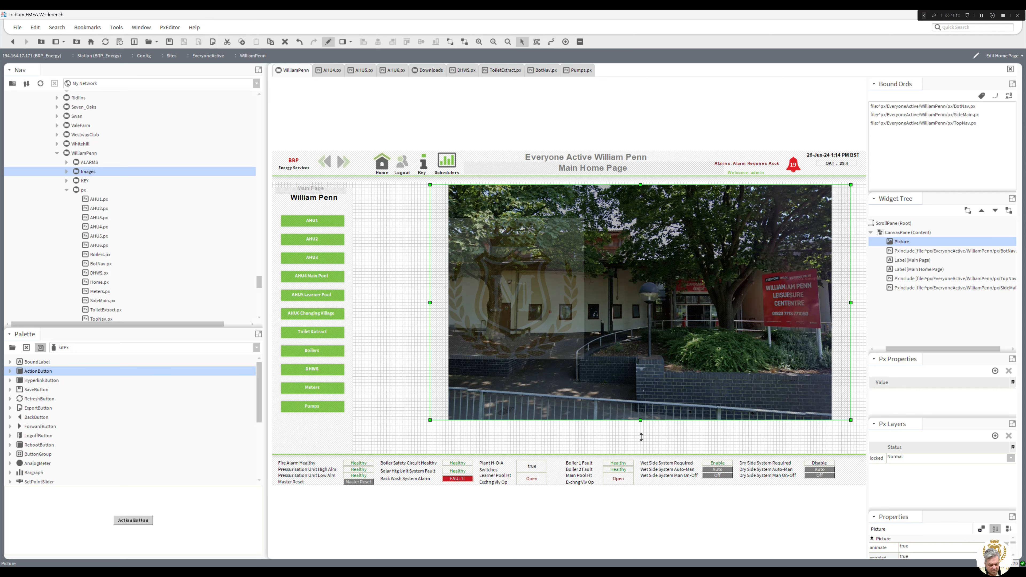
pyautogui.moveTo(641, 436); pyautogui.dragTo(643, 456)
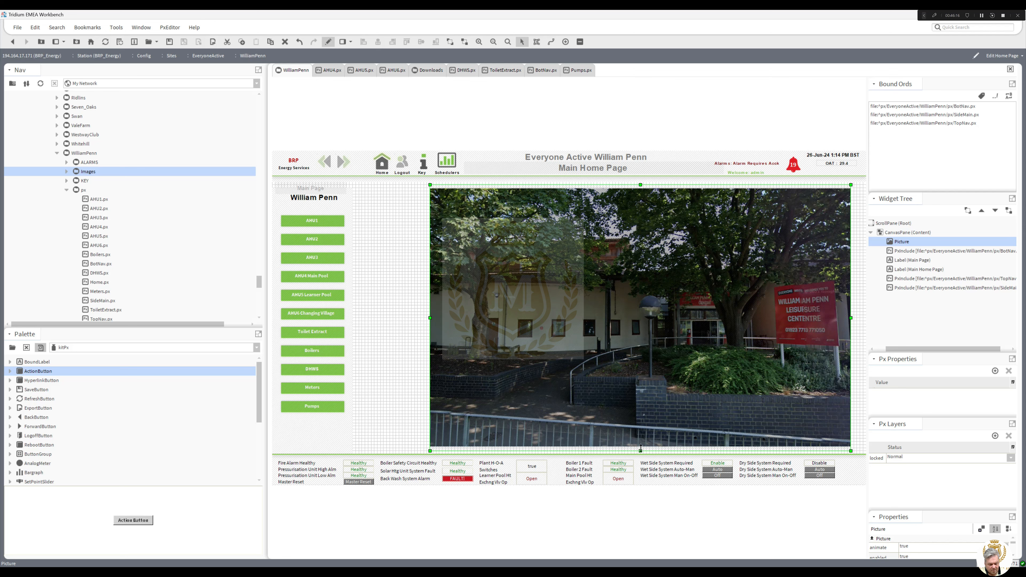
pyautogui.moveTo(640, 448); pyautogui.dragTo(640, 437)
pyautogui.moveTo(642, 376); pyautogui.dragTo(619, 376)
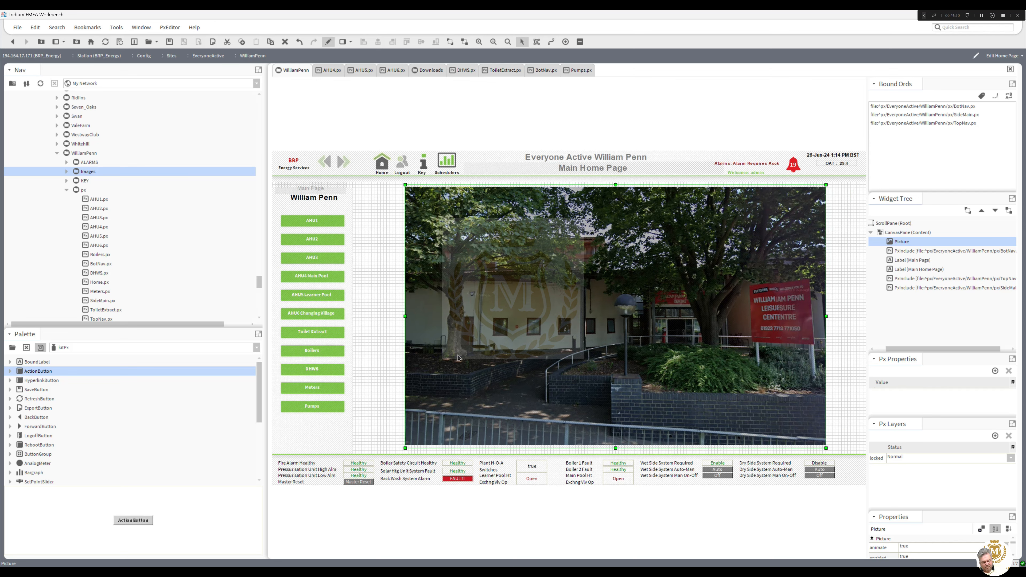
pyautogui.click(394, 355)
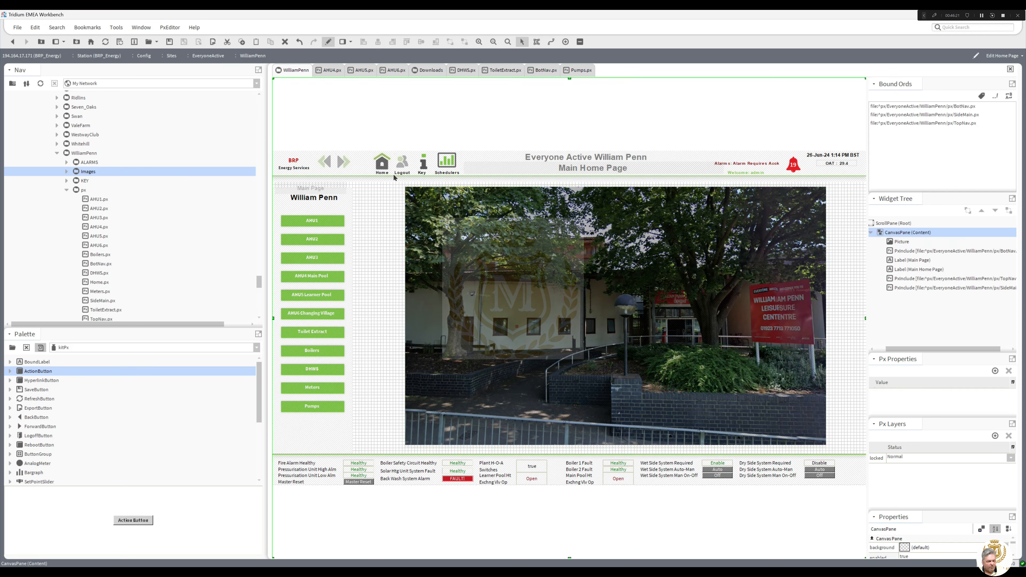
pyautogui.click(328, 42)
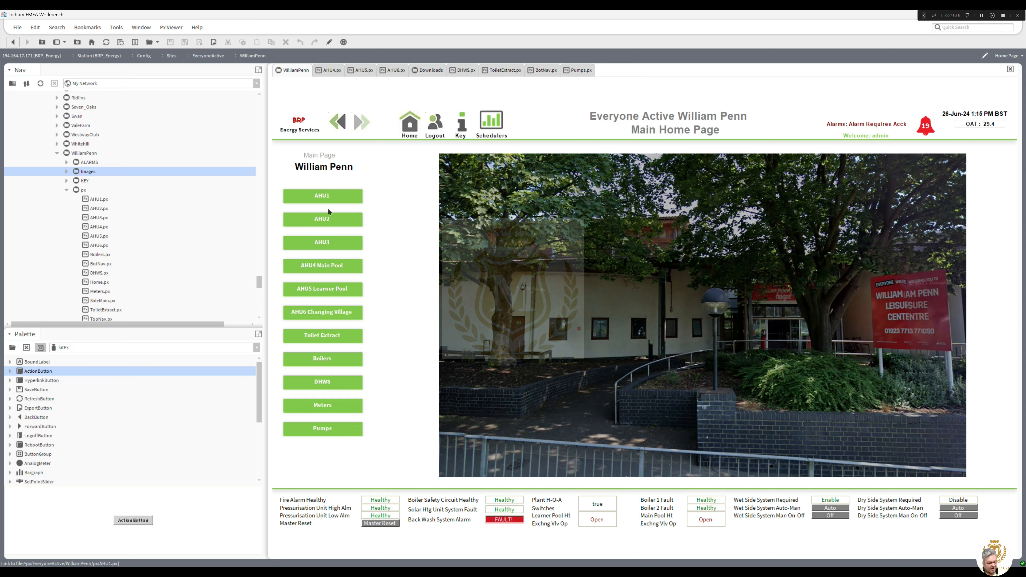
# Look through the AHU pages in order, ending on the AHU4 Main Pool page.
pyautogui.click(327, 218)
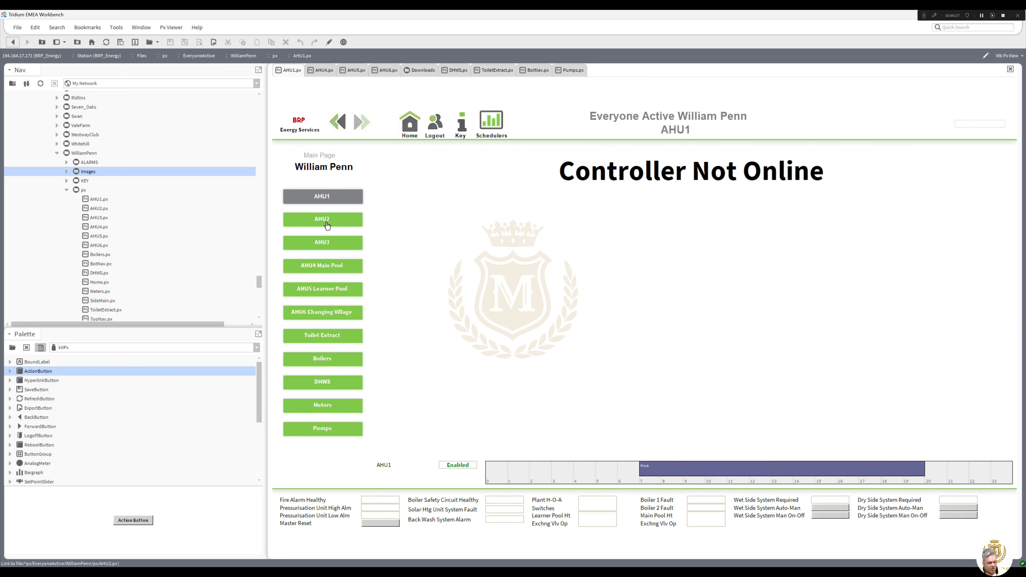
pyautogui.click(325, 248)
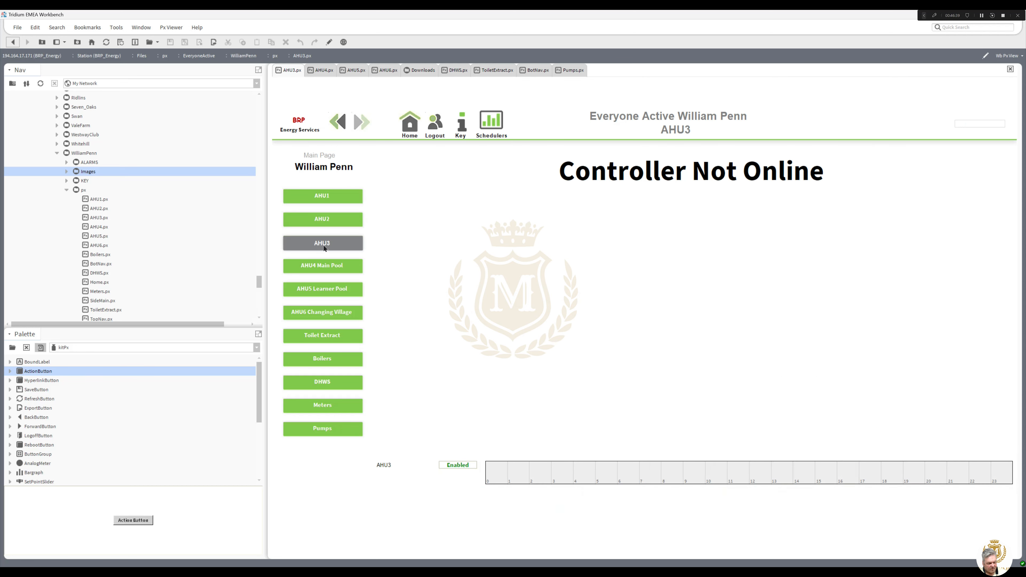
pyautogui.click(322, 265)
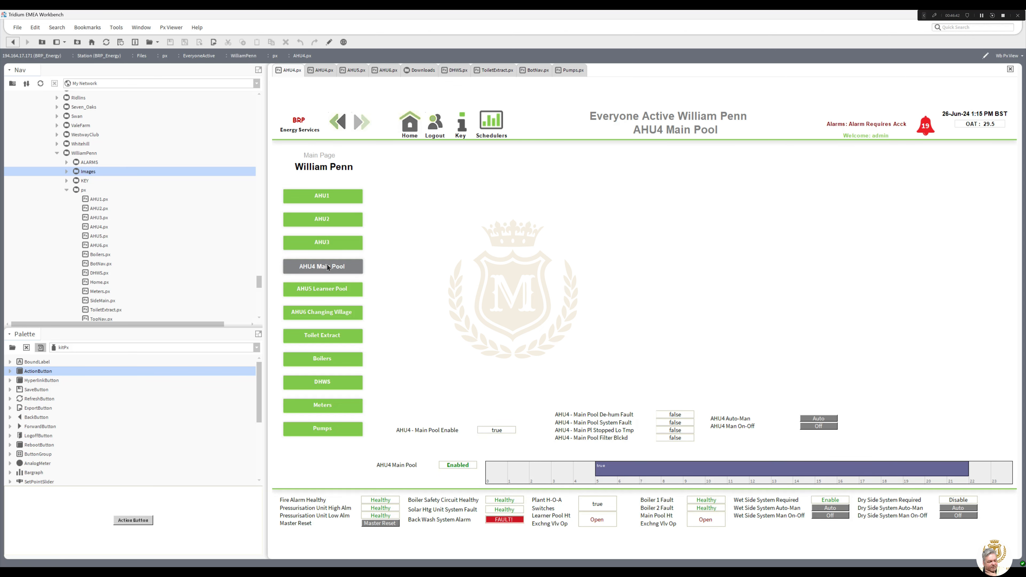
# Put the AHU4 page in edit mode and move the Main Pool Enable label and its value up beside the navigation buttons.
pyautogui.click(329, 42)
pyautogui.moveTo(476, 418); pyautogui.dragTo(384, 347)
pyautogui.click(438, 368)
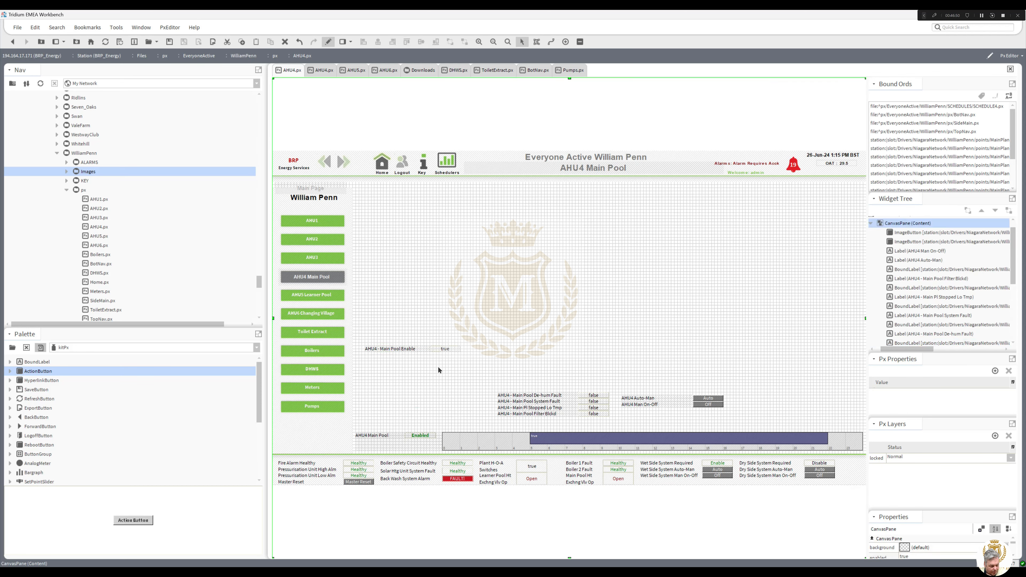
# Remove the existing text animation from the AHU4 Main Pool Enable value.
pyautogui.doubleClick(447, 351)
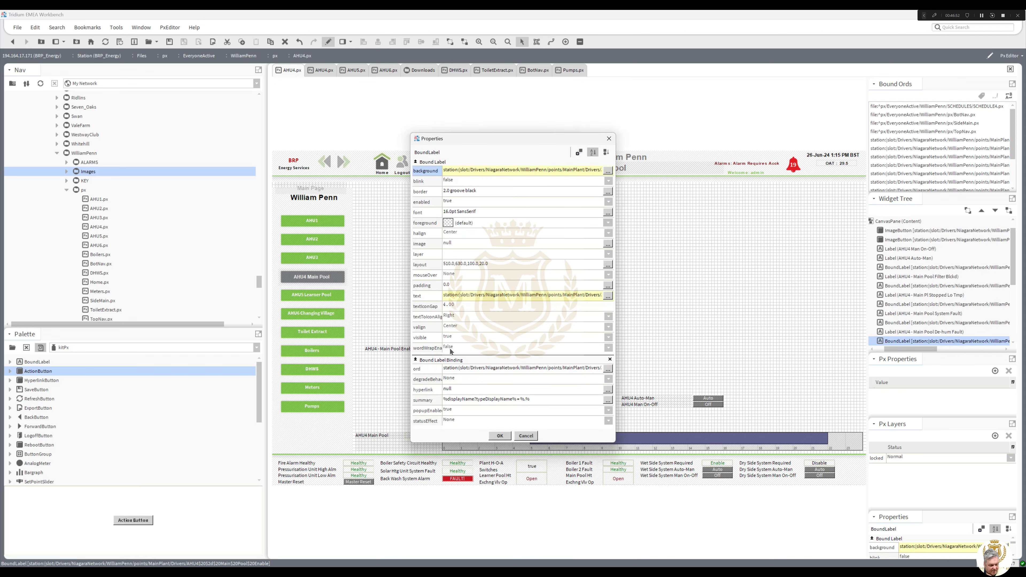
pyautogui.click(499, 436)
pyautogui.doubleClick(448, 350)
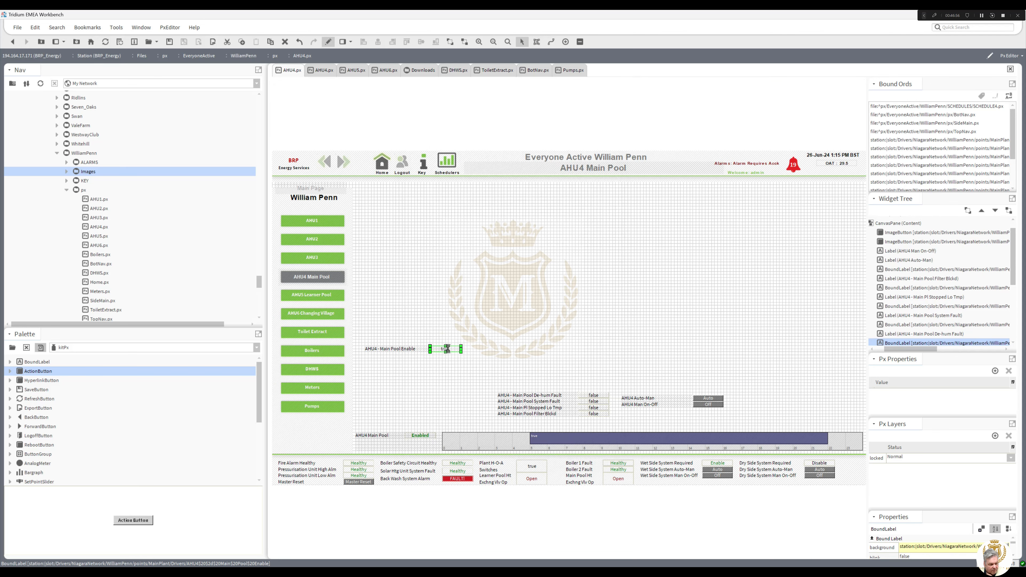
pyautogui.rightClick(484, 297)
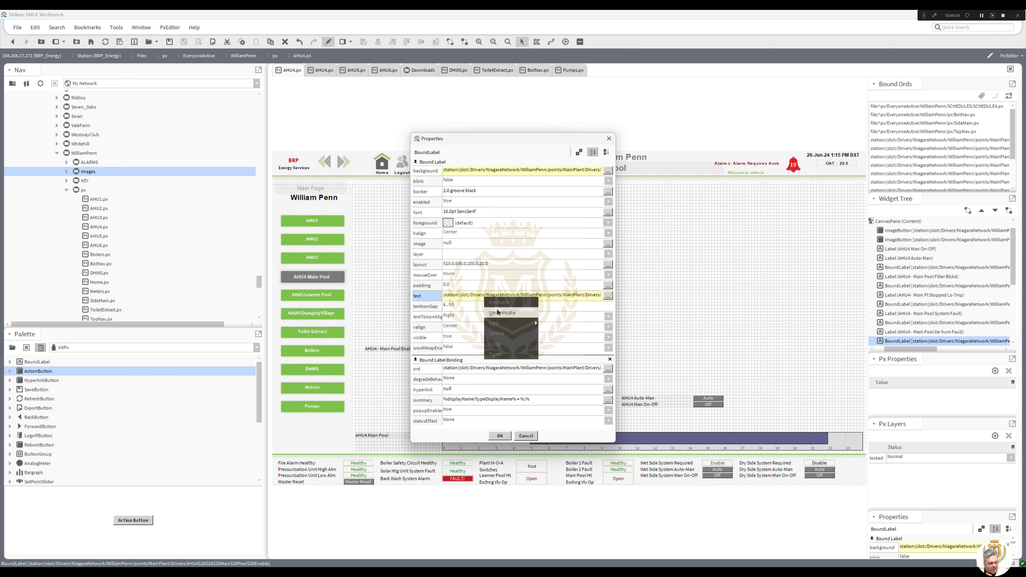
pyautogui.click(499, 313)
# Animate the Main Pool Enable value's text with the I Boolean To Simple converter, using Enable for true and Disable for false.
pyautogui.rightClick(487, 295)
pyautogui.click(500, 302)
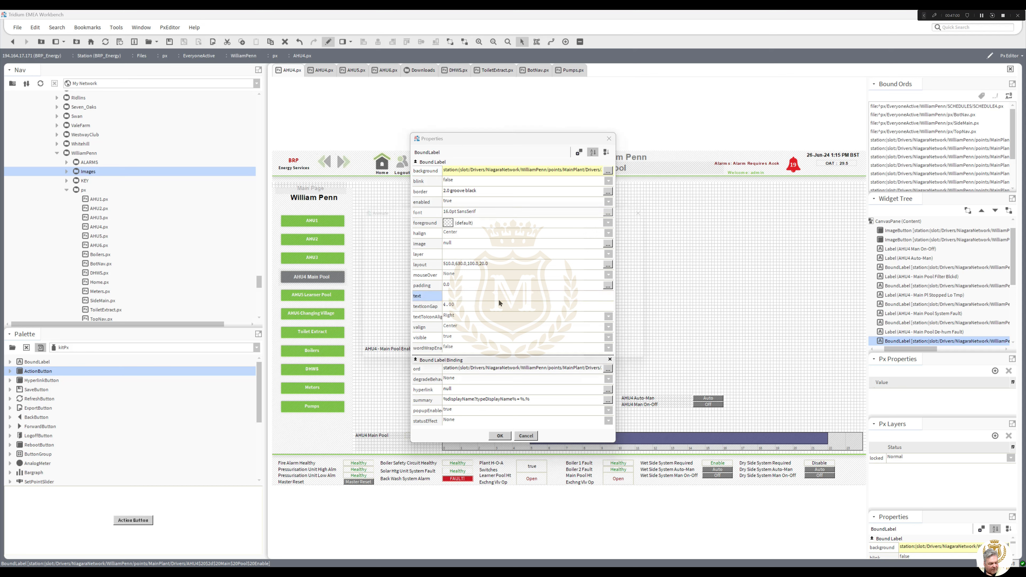
pyautogui.click(408, 247)
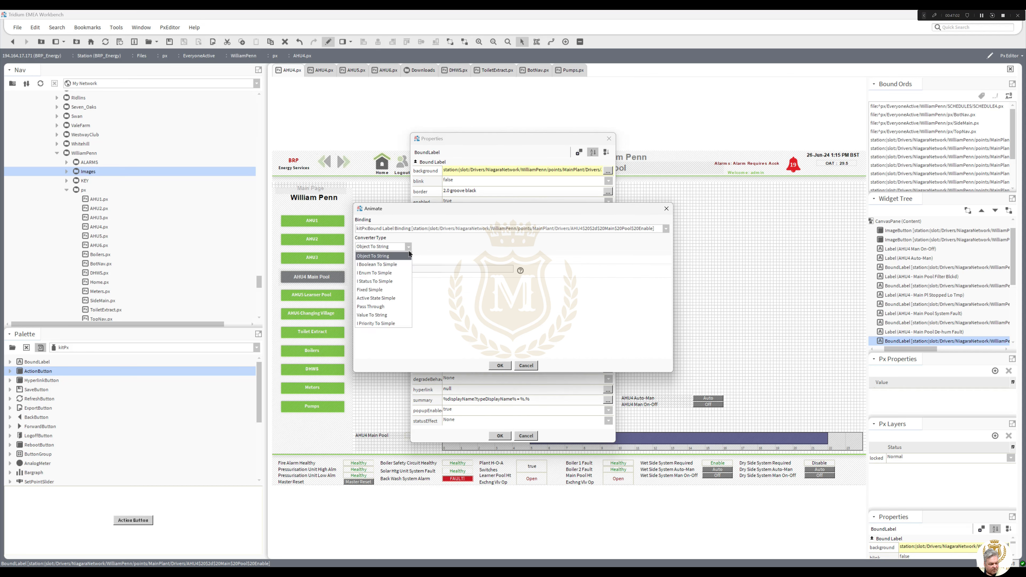
pyautogui.click(407, 265)
pyautogui.click(420, 269)
pyautogui.write('E')
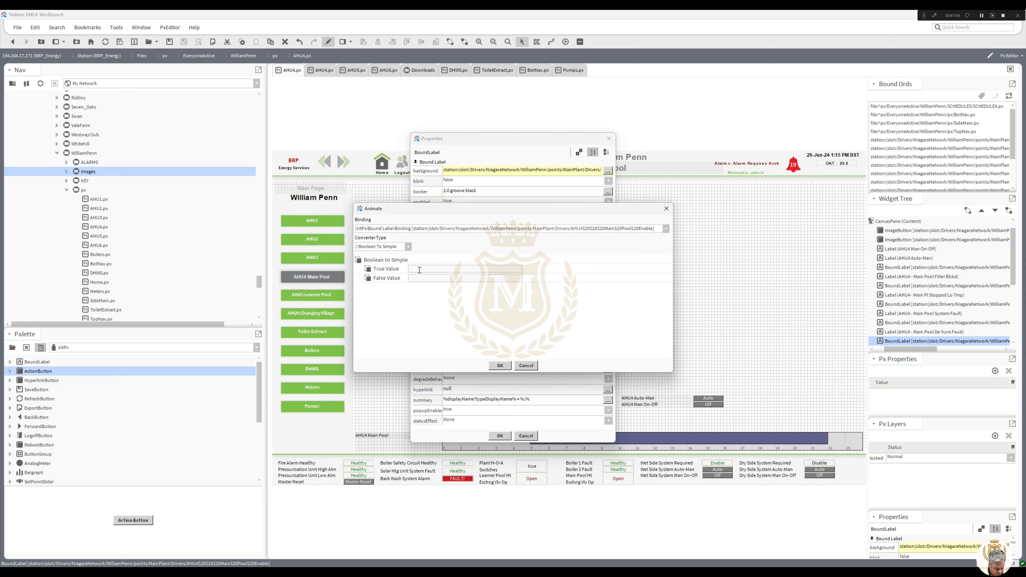
pyautogui.write('nable')
pyautogui.click(428, 277)
pyautogui.write('Disable')
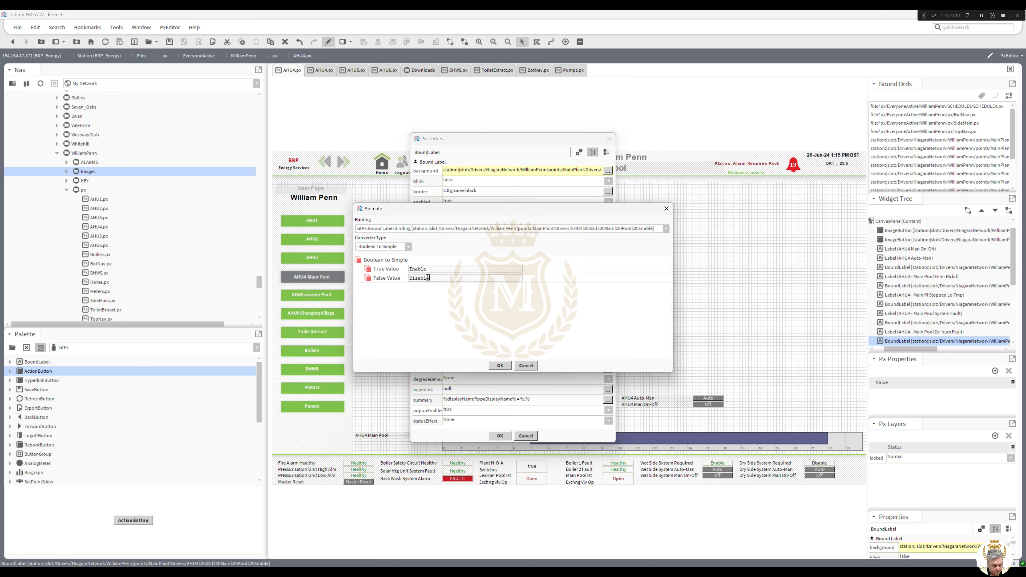
pyautogui.click(501, 368)
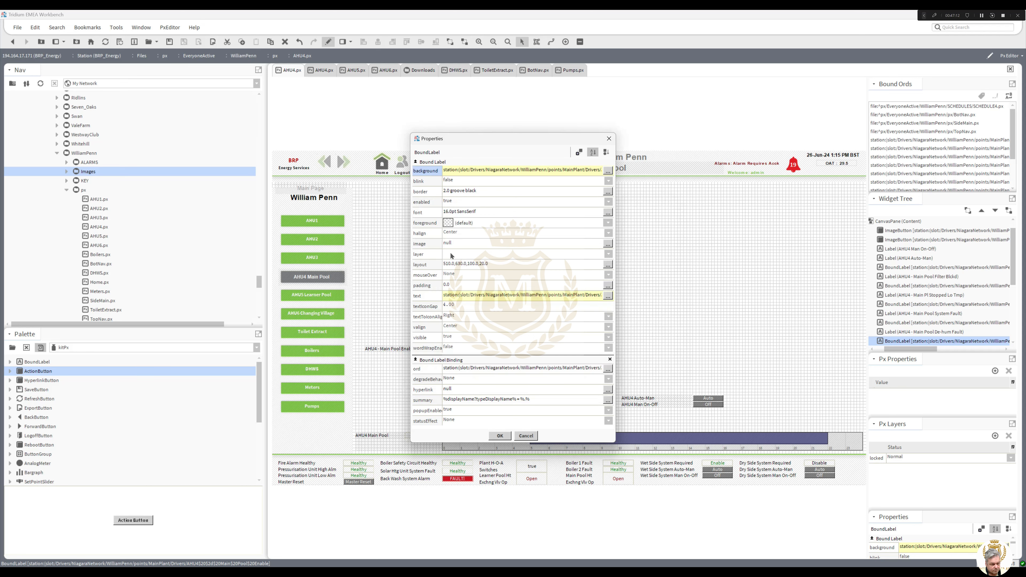
# Animate the Main Pool Enable value's foreground with green as the true value and apply the label's properties.
pyautogui.rightClick(445, 223)
pyautogui.click(456, 227)
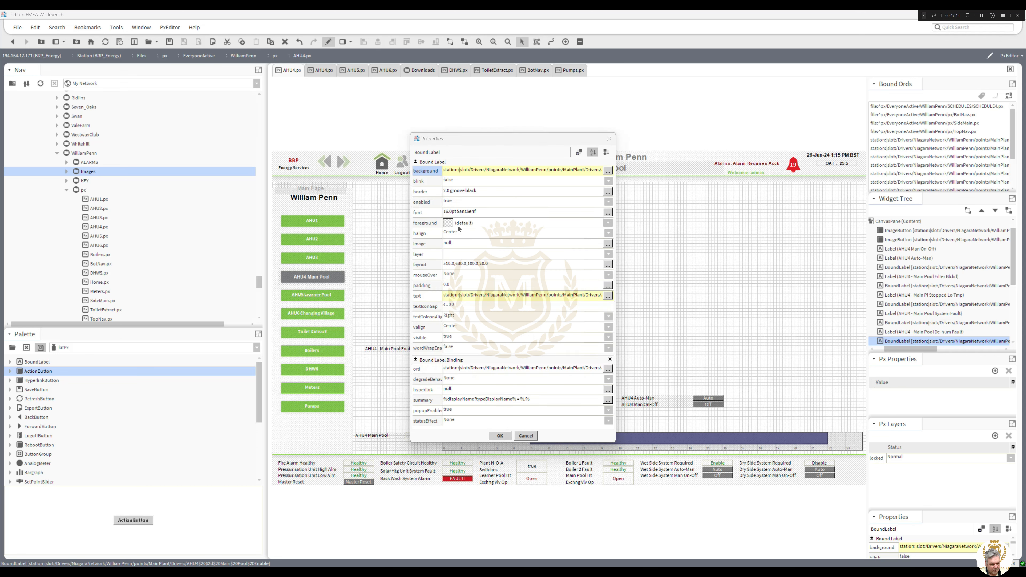
pyautogui.click(415, 270)
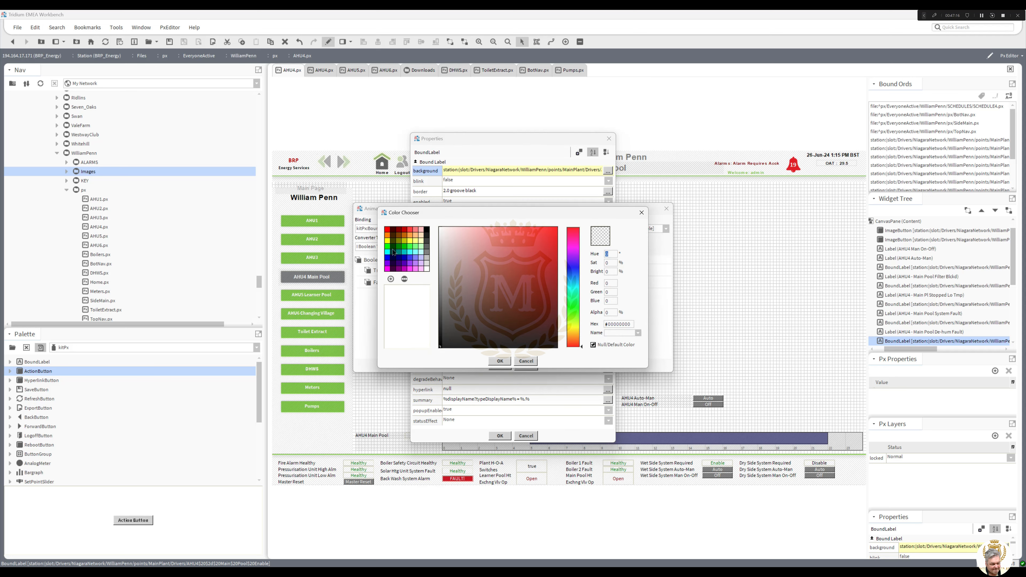
pyautogui.click(398, 246)
pyautogui.click(500, 361)
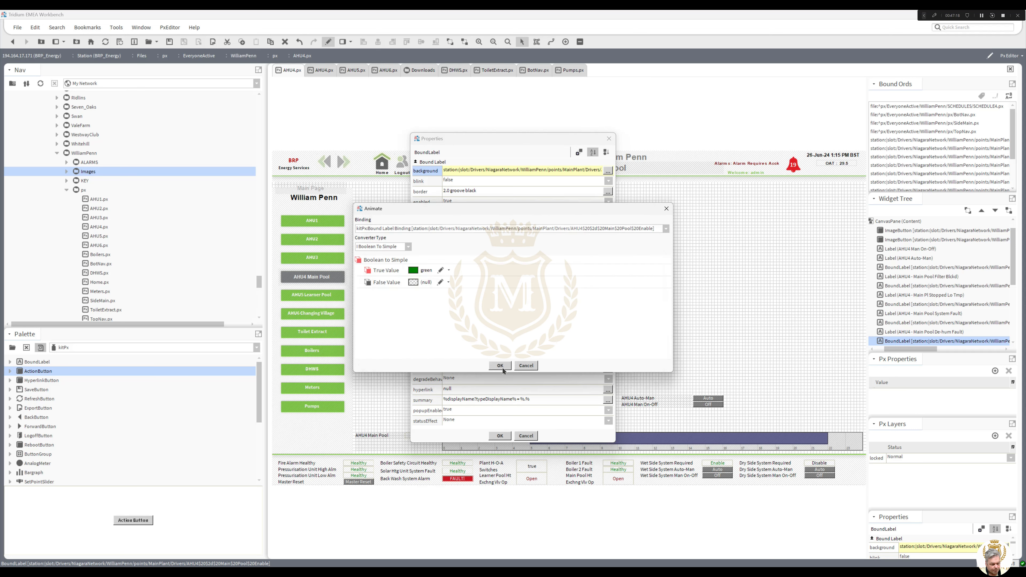
pyautogui.click(501, 367)
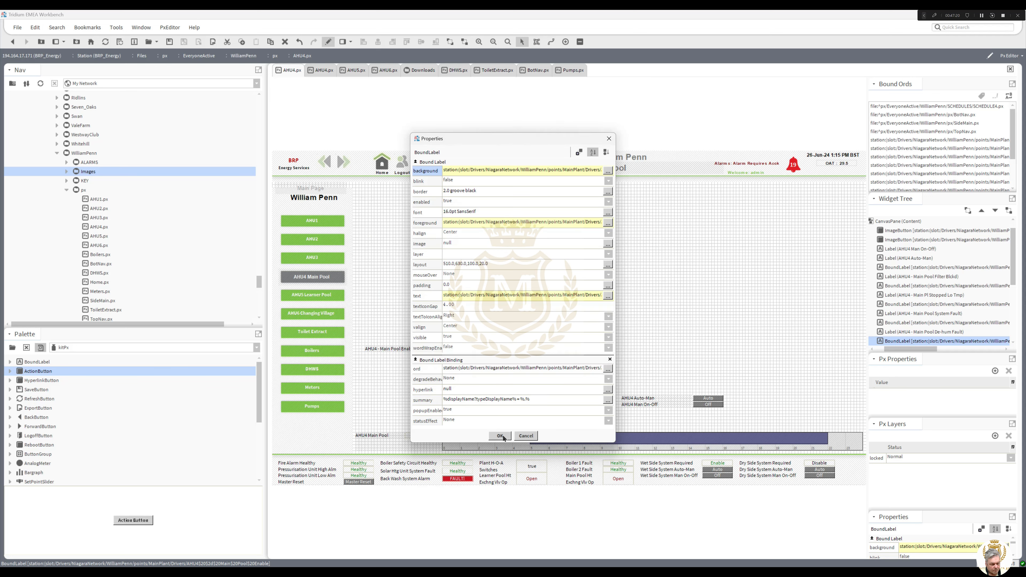
pyautogui.click(500, 435)
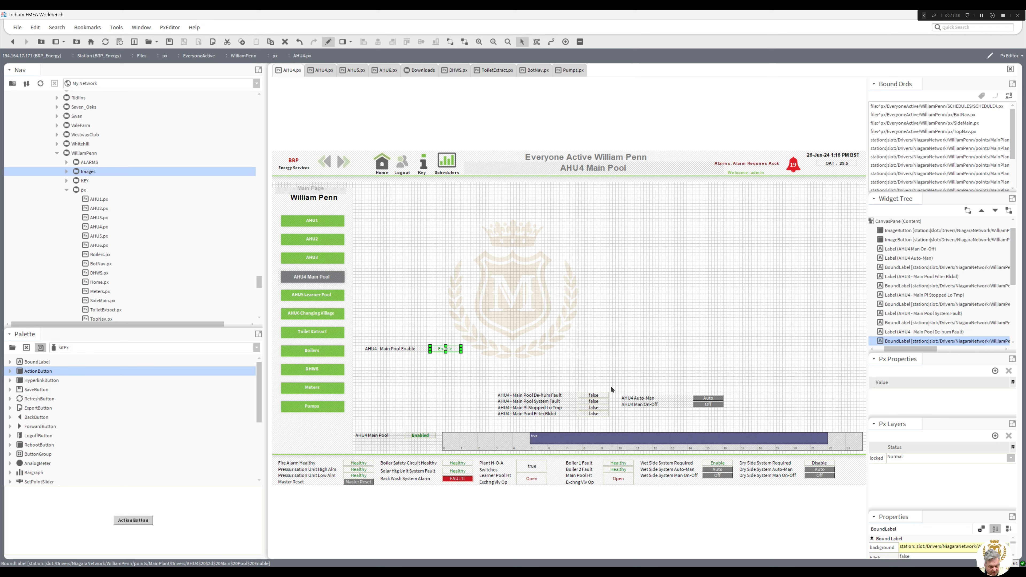
# Move the Auto-Man and Man On-Off controls, followed by the four Main Pool fault labels and values, beneath the Main Pool Enable row.
pyautogui.moveTo(613, 385); pyautogui.dragTo(735, 413)
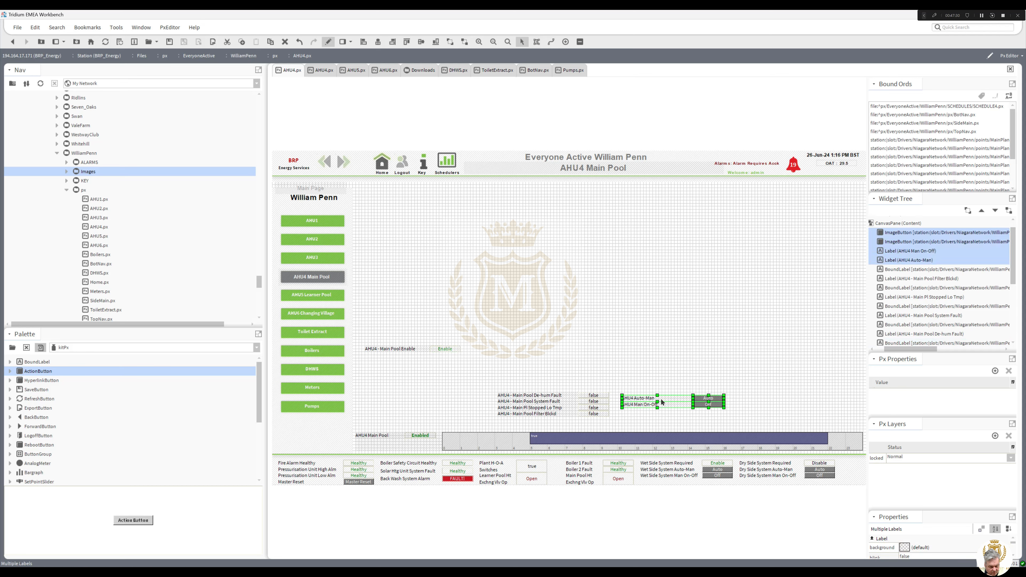
pyautogui.moveTo(661, 402); pyautogui.dragTo(397, 358)
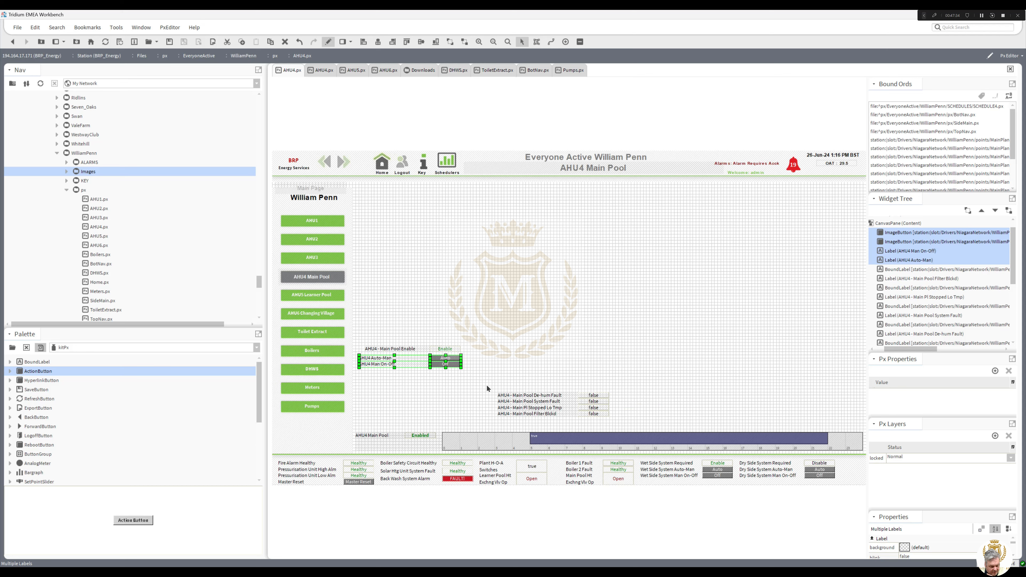
pyautogui.moveTo(486, 384); pyautogui.dragTo(626, 423)
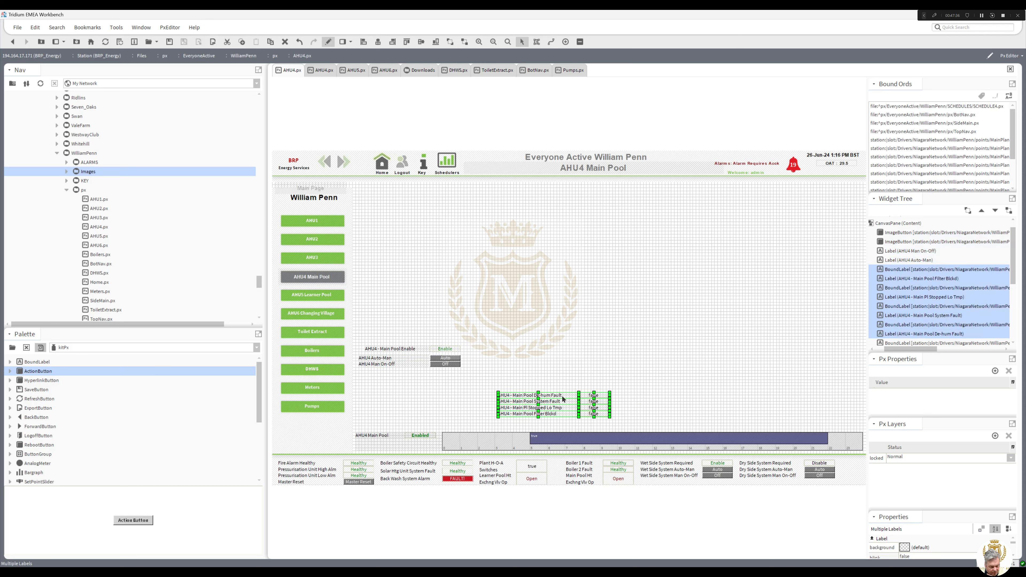
pyautogui.moveTo(557, 394); pyautogui.dragTo(414, 373)
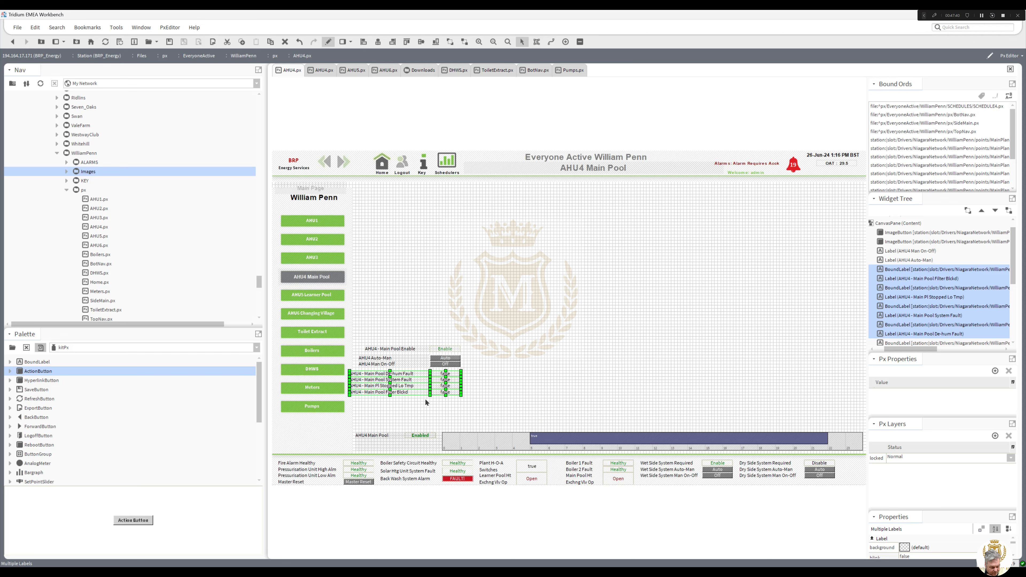
# Adjust the left edges of the four fault labels and the Main Pool Enable label to line up with the Auto-Man label.
pyautogui.moveTo(441, 405); pyautogui.dragTo(359, 373)
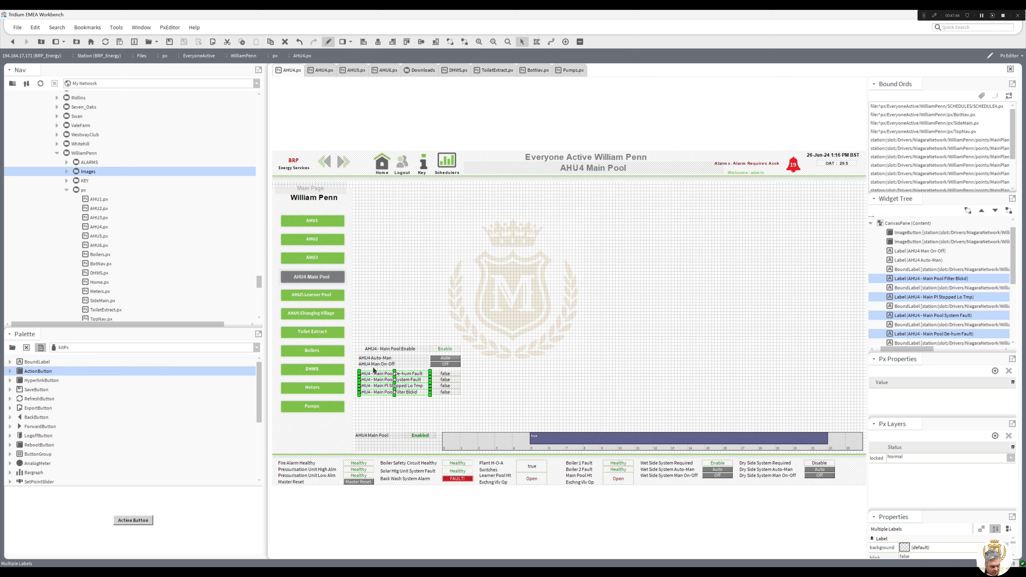
pyautogui.click(379, 352)
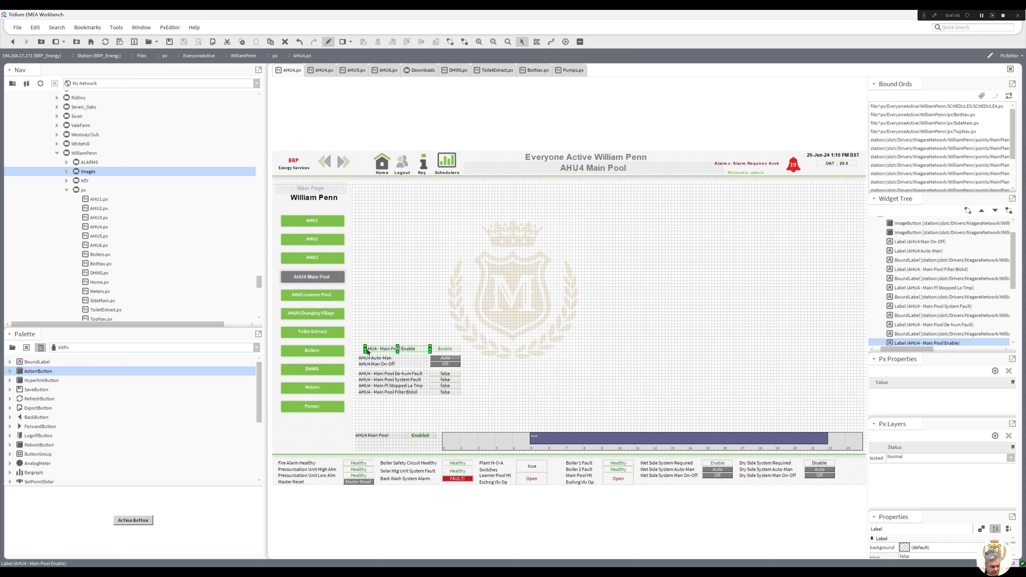
pyautogui.moveTo(365, 348); pyautogui.dragTo(360, 349)
pyautogui.click(369, 368)
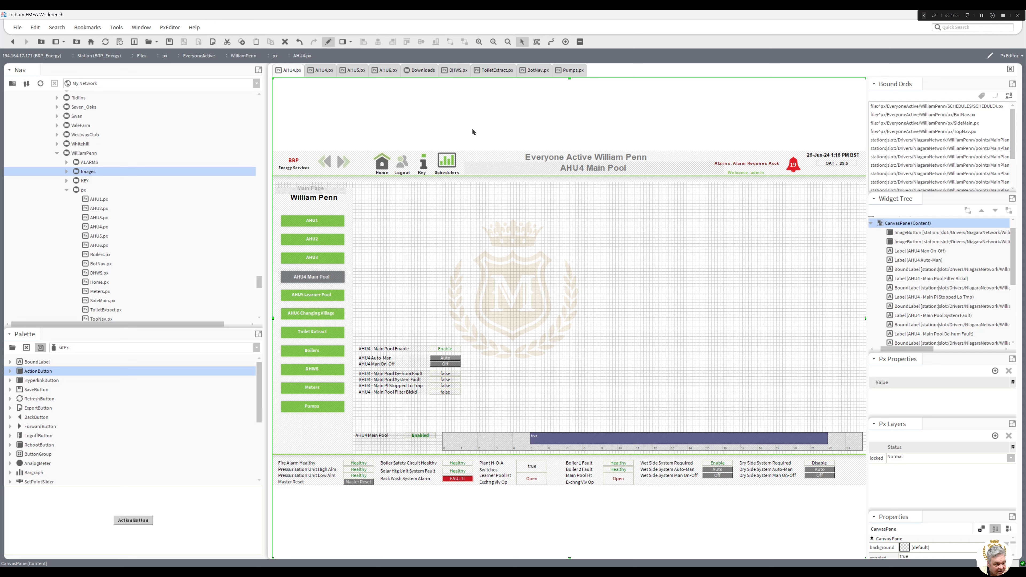
# Open BotNav.px for editing and inspect the true and false text of the Back Wash System Alarm value without changing it.
pyautogui.click(536, 71)
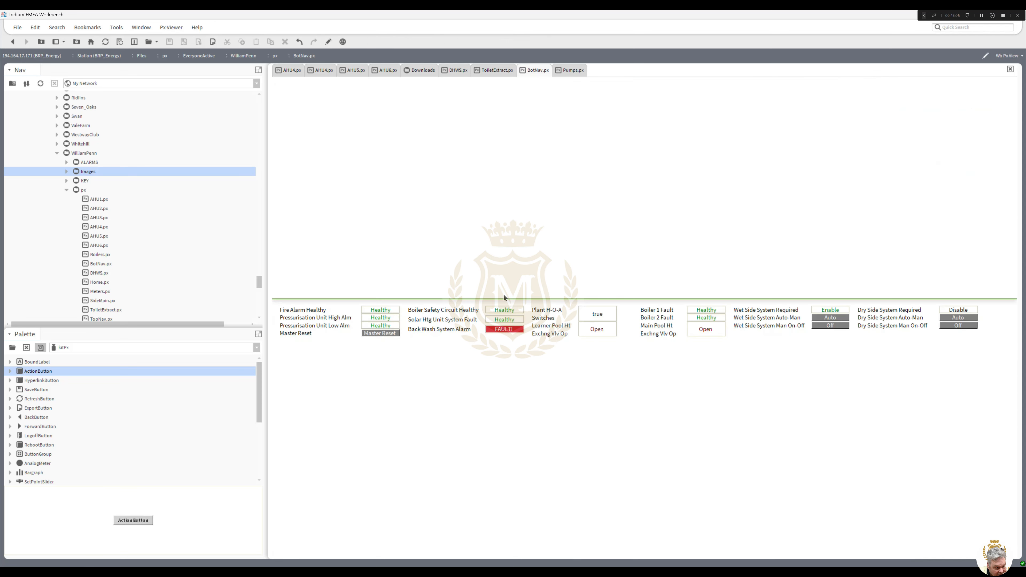
pyautogui.click(328, 42)
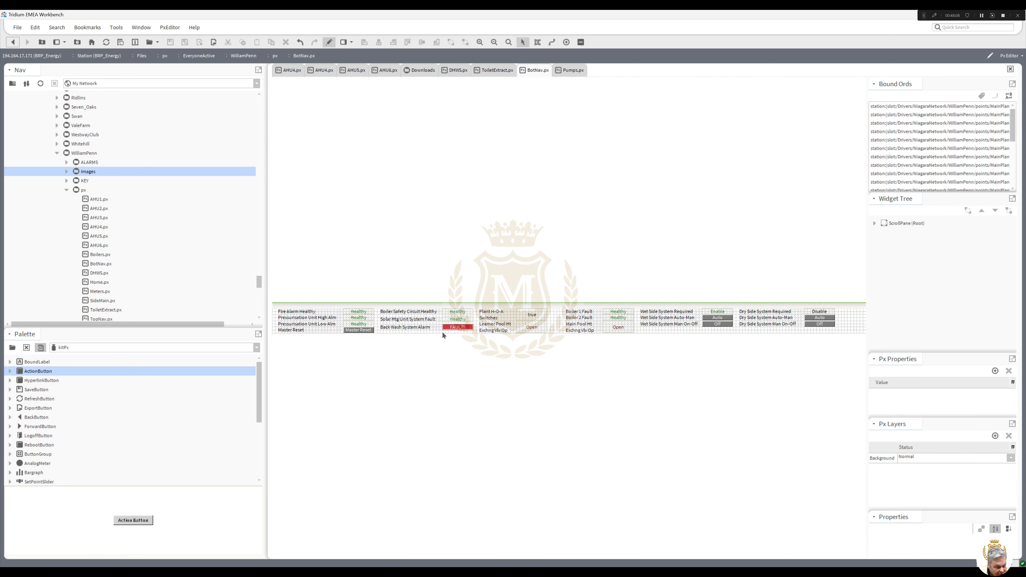
pyautogui.doubleClick(456, 326)
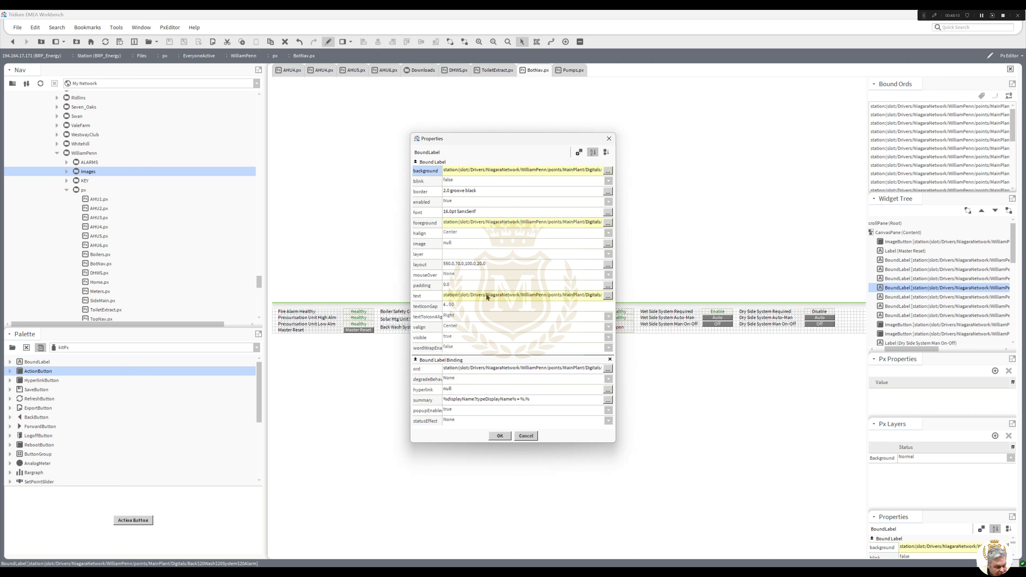
pyautogui.click(487, 298)
pyautogui.click(525, 310)
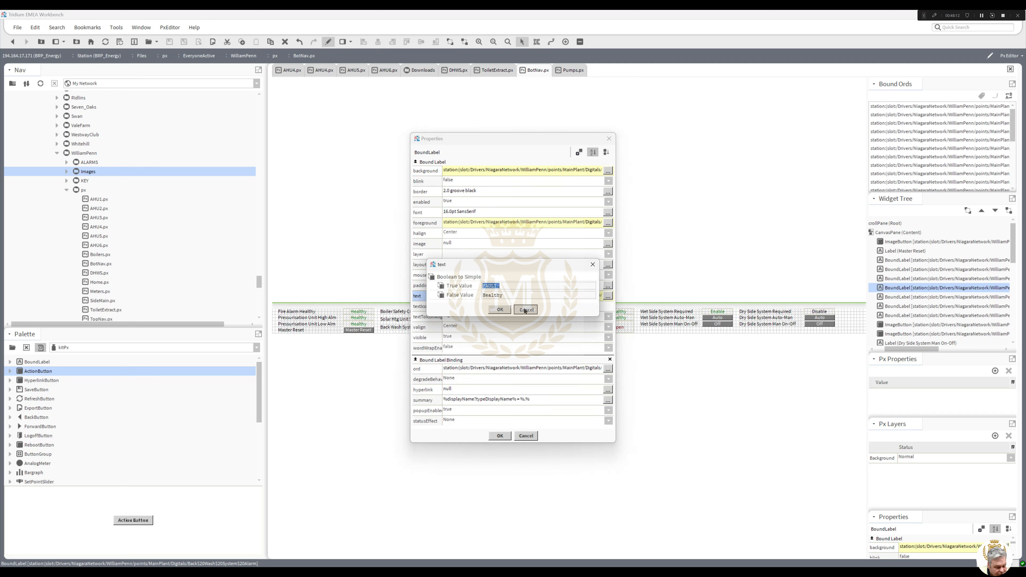
pyautogui.press('Return')
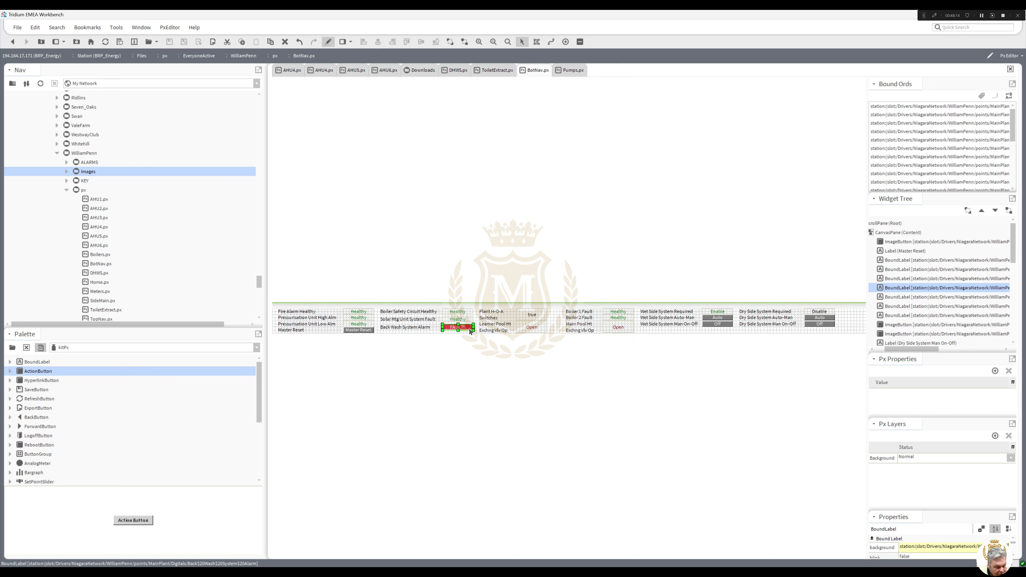
# Copy the Boiler 1 Fault status label from BotNav.px into AHU4.px and place it beside the Main Pool De-hum Fault row.
pyautogui.click(617, 314)
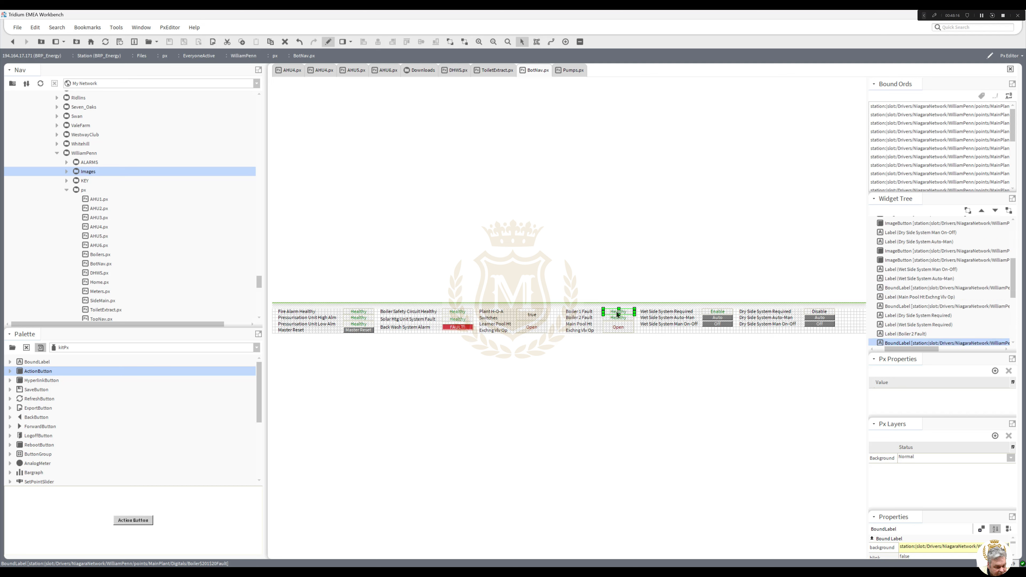
pyautogui.rightClick(618, 314)
pyautogui.click(628, 340)
pyautogui.click(288, 71)
pyautogui.rightClick(428, 262)
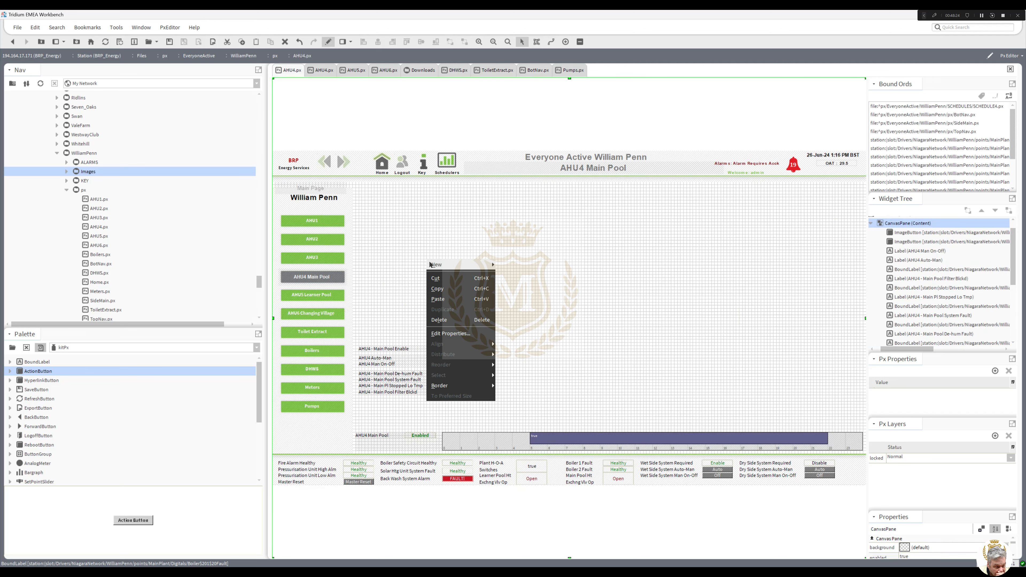
pyautogui.click(437, 299)
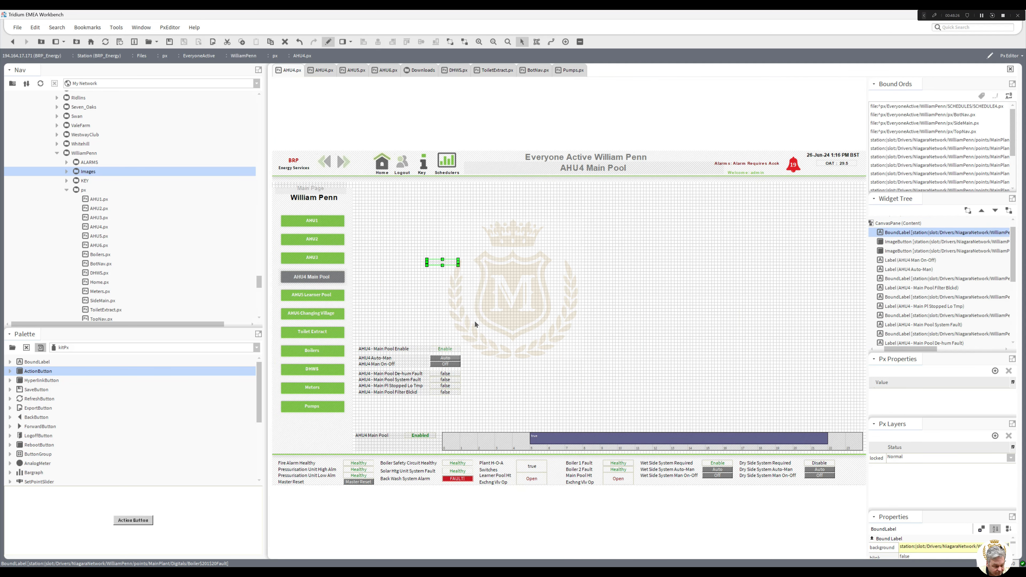
pyautogui.moveTo(491, 366); pyautogui.dragTo(483, 376)
# Rebind the pasted status label to the old De-hum Fault value's ord and delete that old value.
pyautogui.doubleClick(455, 377)
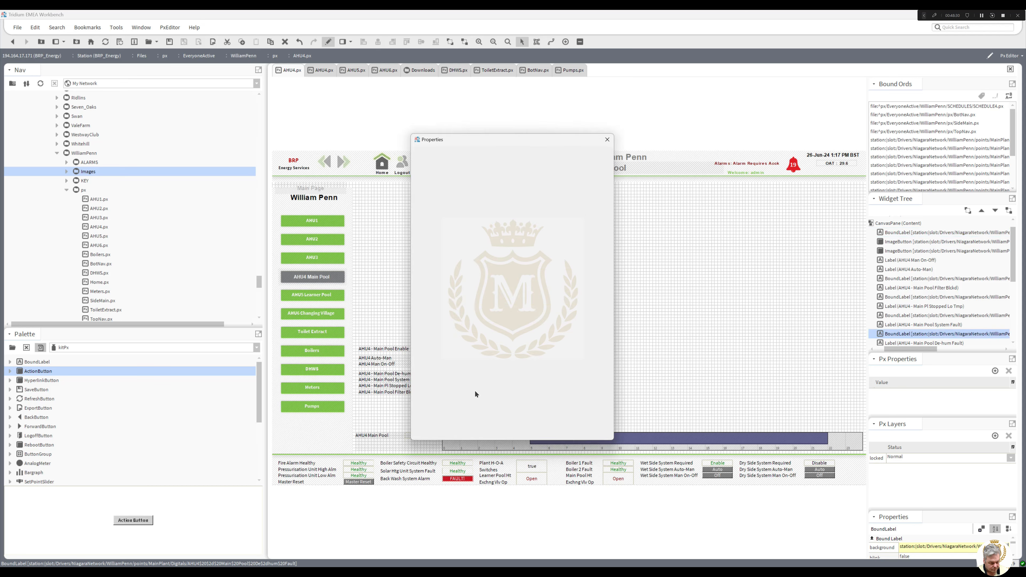
pyautogui.doubleClick(510, 370)
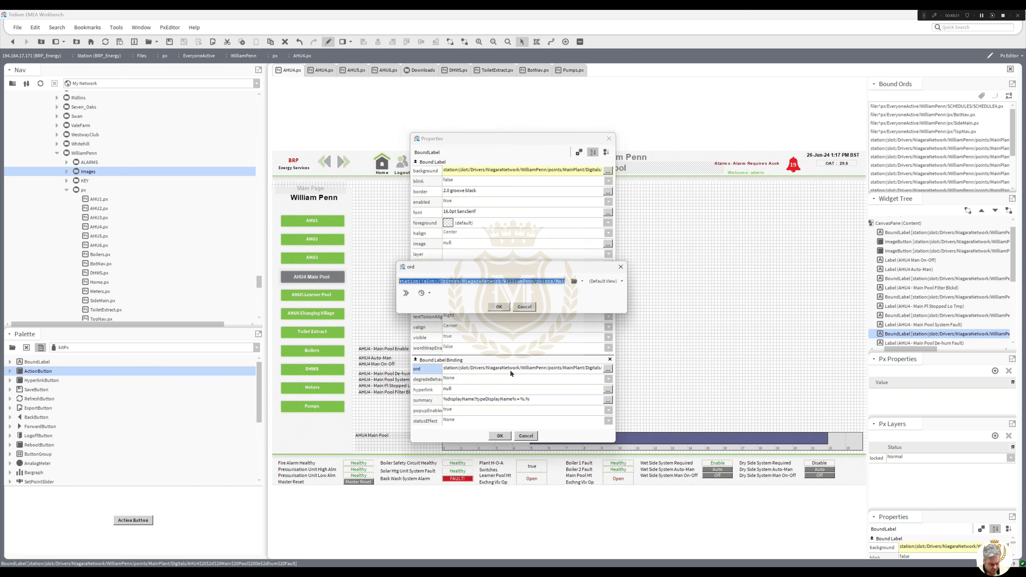
pyautogui.click(497, 308)
pyautogui.click(501, 435)
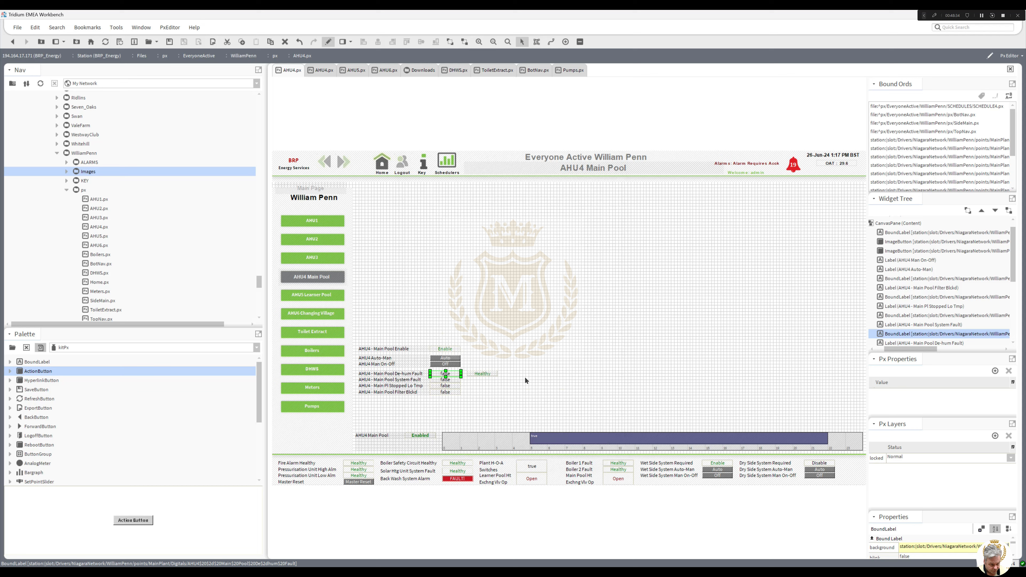
pyautogui.doubleClick(488, 376)
pyautogui.doubleClick(509, 368)
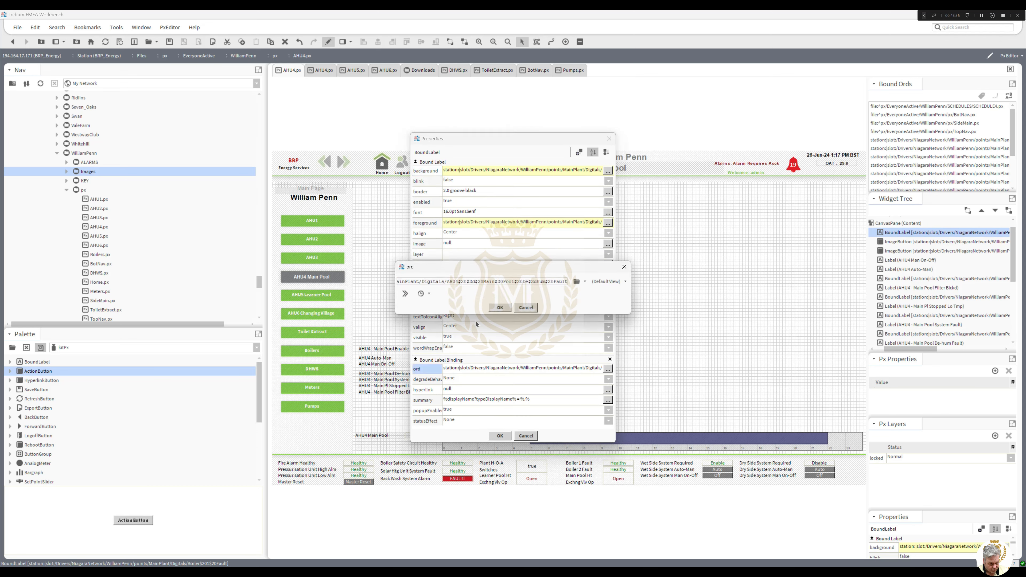
pyautogui.click(500, 309)
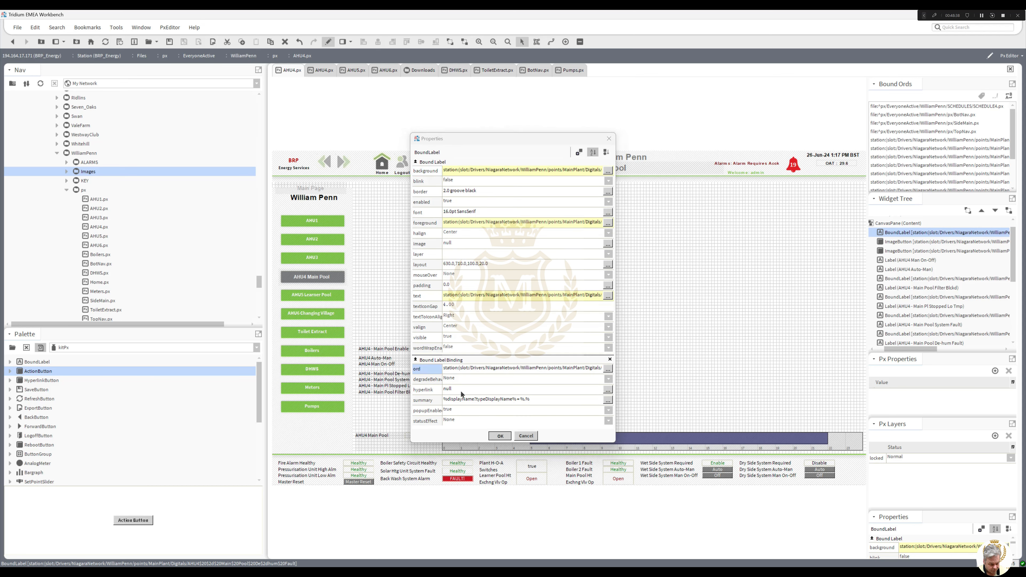
pyautogui.click(500, 436)
pyautogui.click(458, 374)
pyautogui.press('Delete')
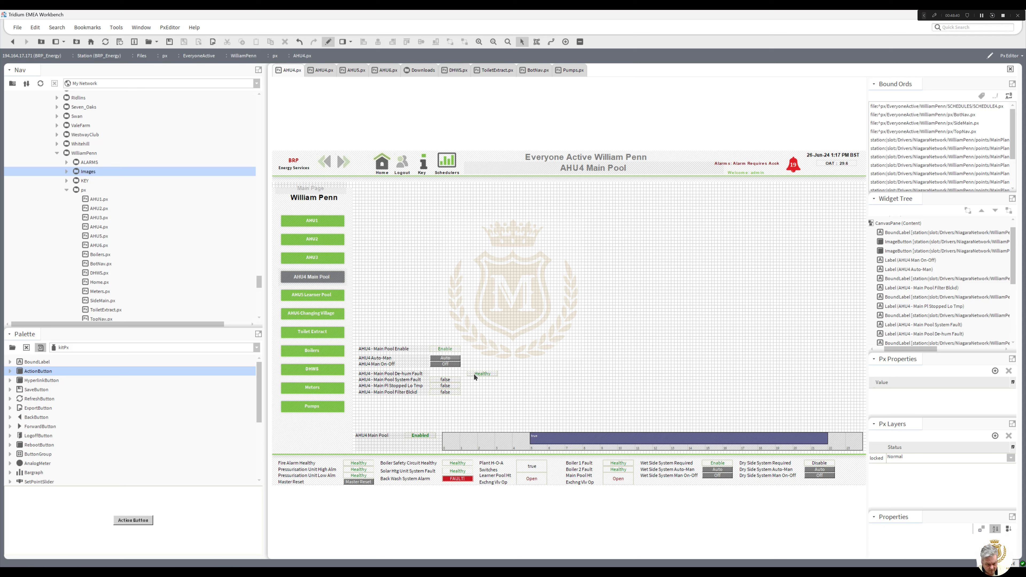
# Duplicate the De-hum Fault status label into three more copies, one beside each of the System Fault, Stopped Lo Tmp and Filter Blckd rows.
pyautogui.rightClick(478, 373)
pyautogui.click(490, 423)
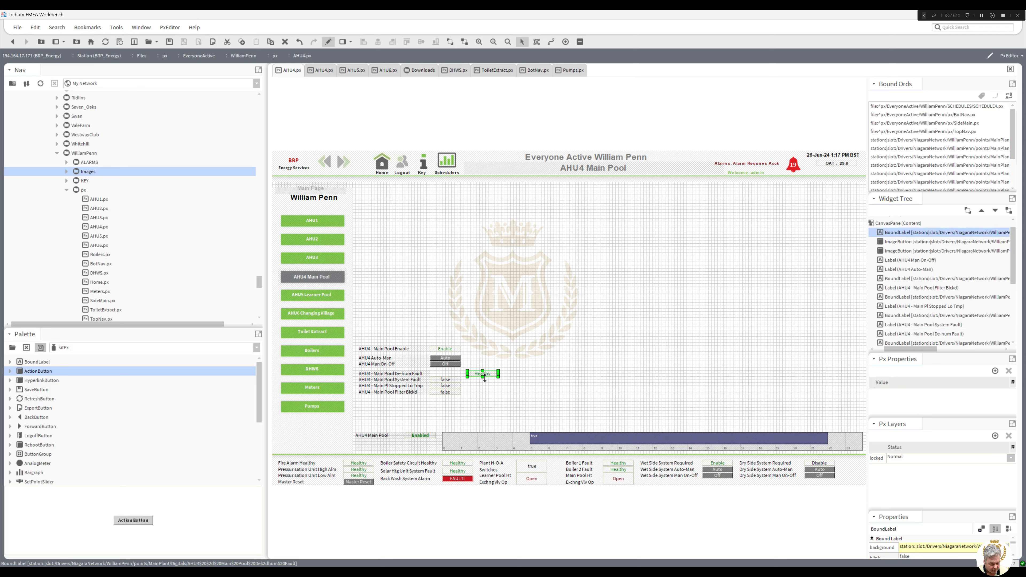
pyautogui.moveTo(482, 380); pyautogui.dragTo(483, 381)
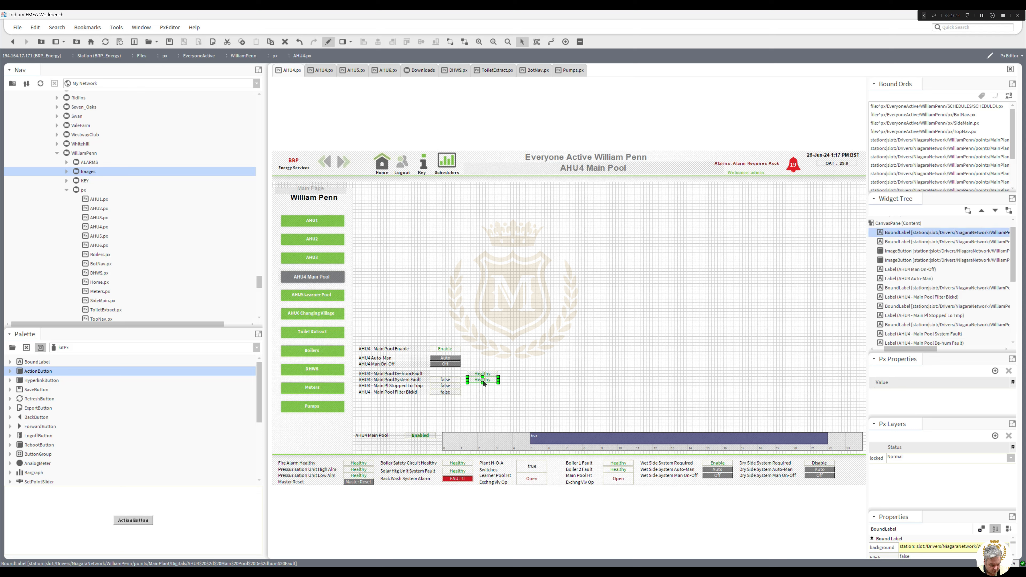
pyautogui.keyDown('ctrl'); pyautogui.click(483, 374); pyautogui.keyUp('ctrl')
pyautogui.rightClick(483, 374)
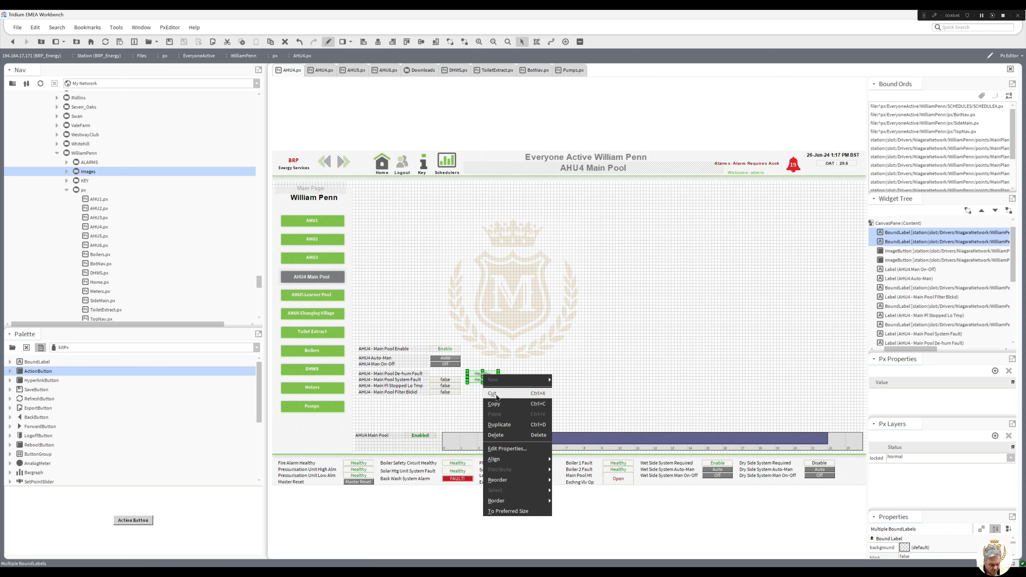
pyautogui.click(498, 423)
pyautogui.moveTo(484, 380); pyautogui.dragTo(480, 395)
# Copy the ord of the old Main Pool System Fault value into the new status label on the same row.
pyautogui.doubleClick(448, 389)
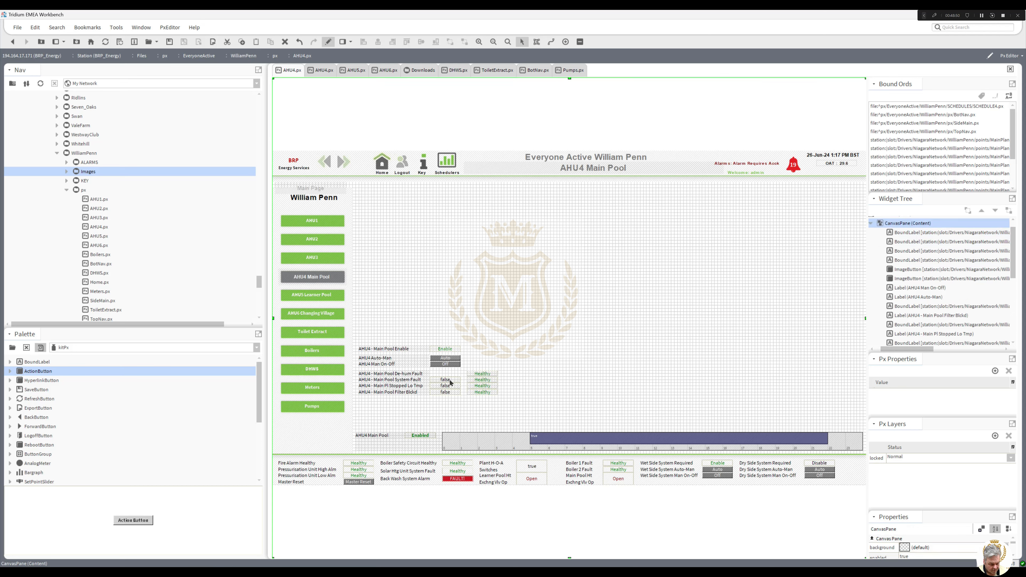
pyautogui.doubleClick(516, 368)
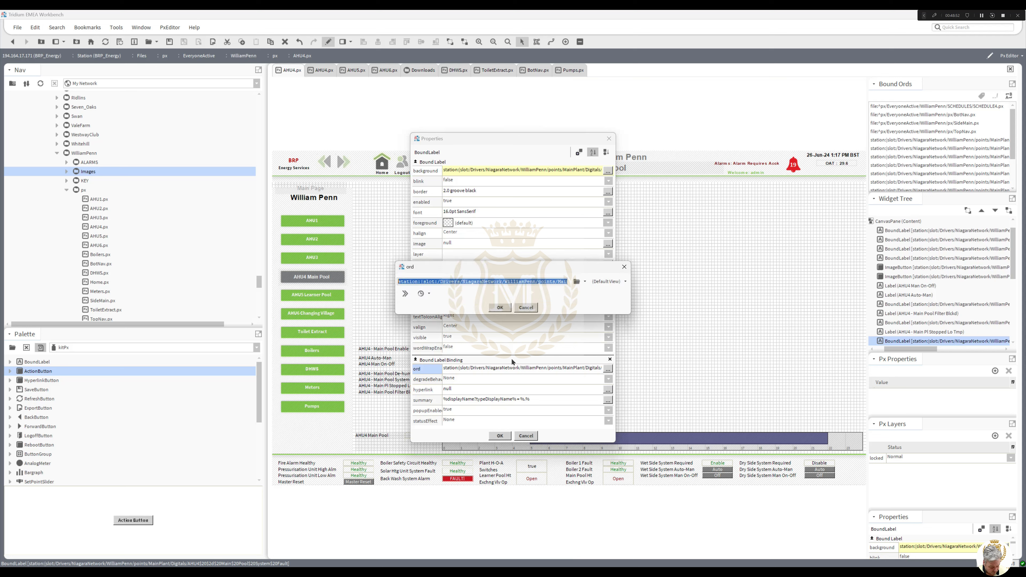
pyautogui.press('Return')
pyautogui.click(500, 435)
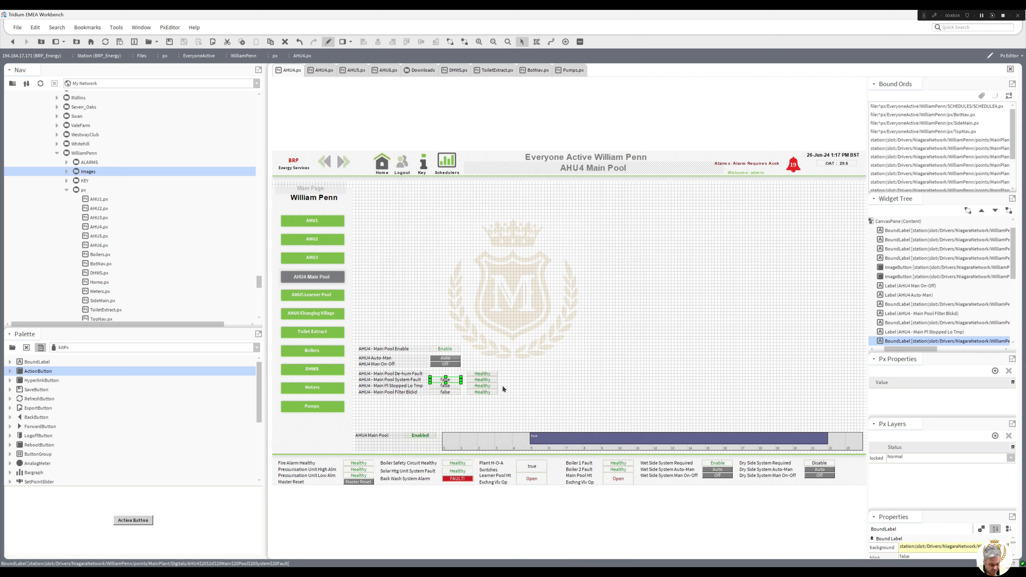
pyautogui.doubleClick(485, 379)
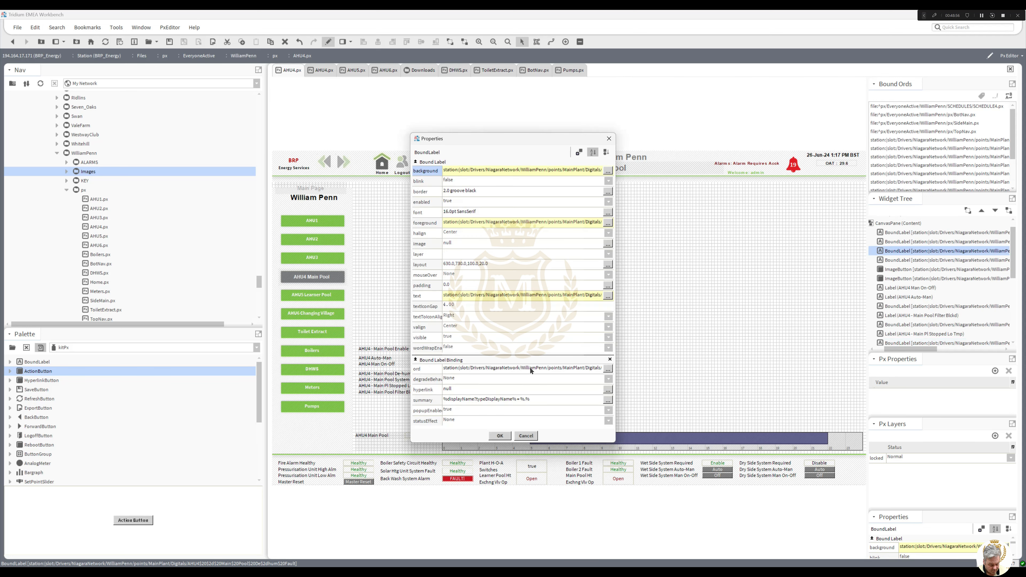
pyautogui.doubleClick(530, 367)
pyautogui.click(500, 307)
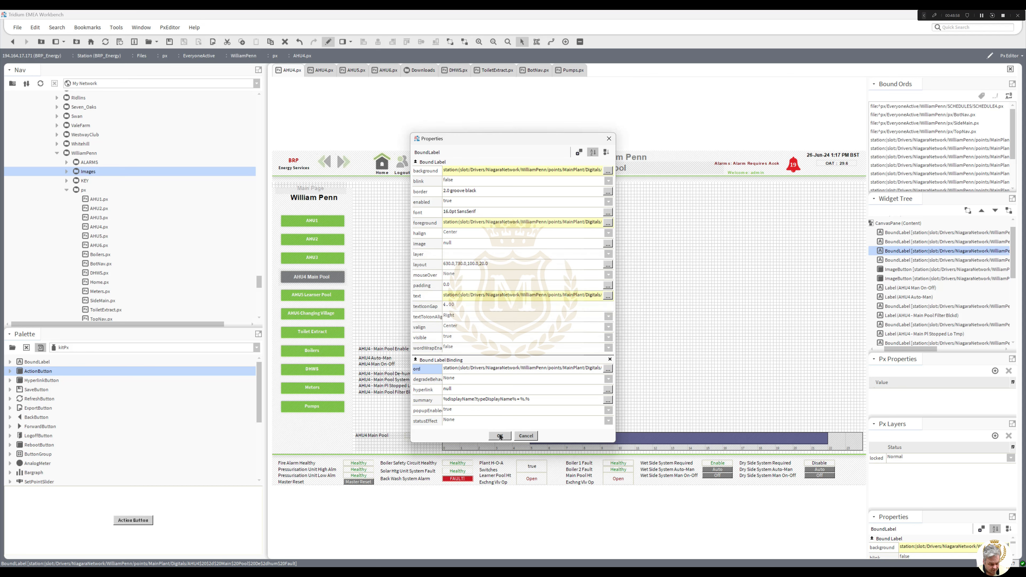
pyautogui.press('Return')
# Bind the new status label on the Main Pl Stopped Lo Tmp row to the old value's ord.
pyautogui.doubleClick(447, 386)
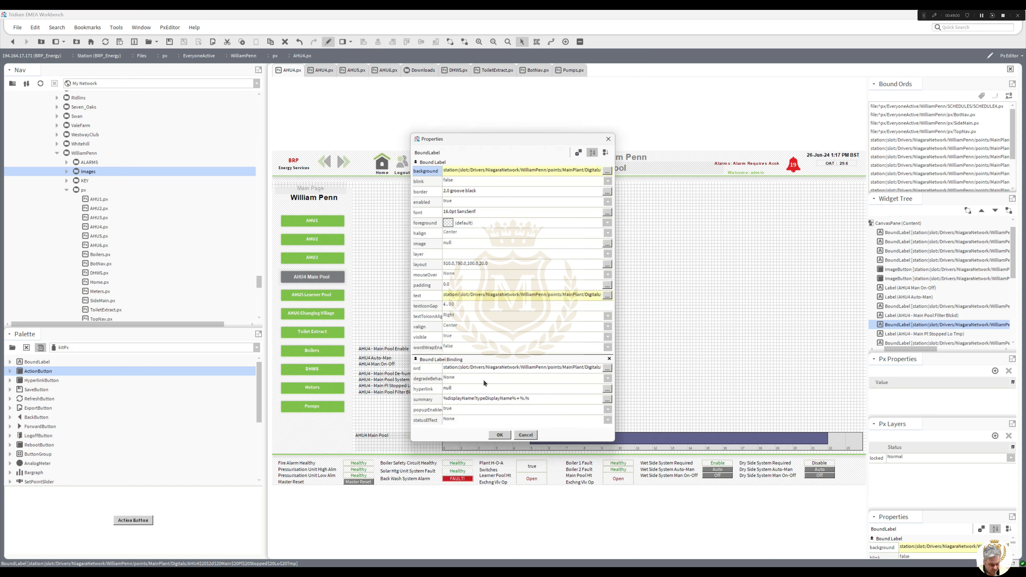
pyautogui.doubleClick(506, 368)
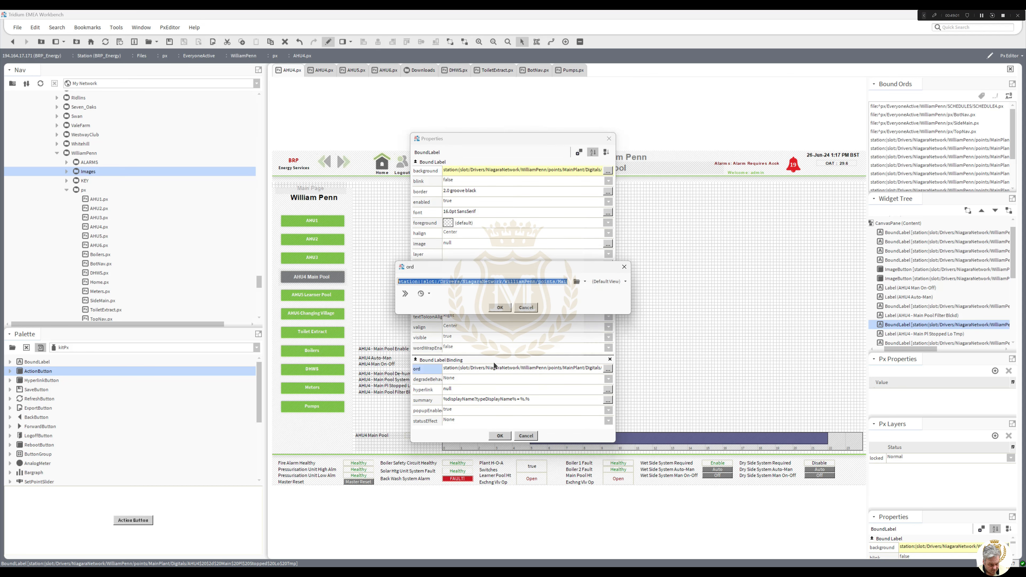
pyautogui.click(499, 307)
pyautogui.click(500, 435)
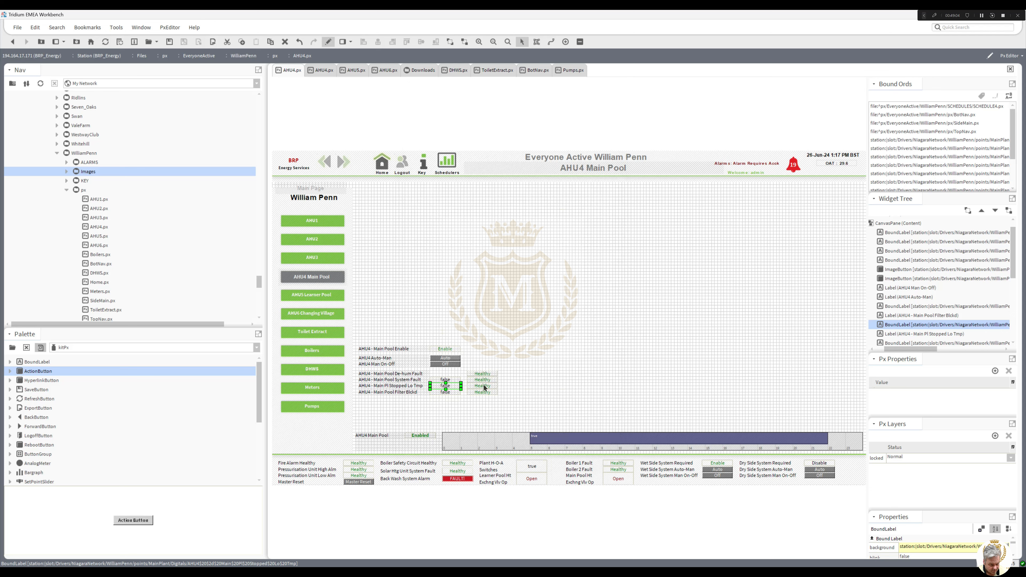
pyautogui.doubleClick(484, 384)
pyautogui.doubleClick(501, 368)
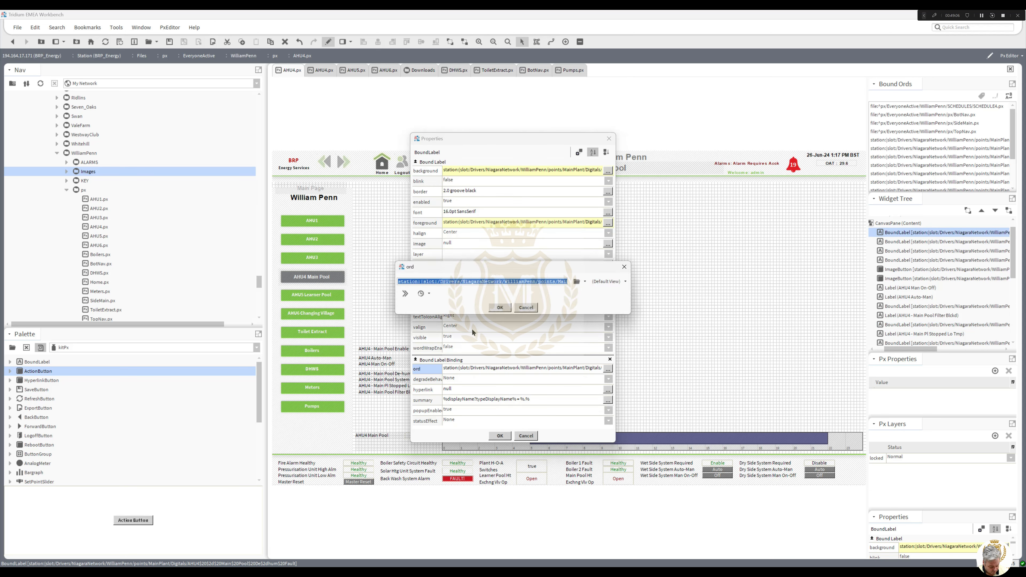
pyautogui.hotkey('ctrl', 'v')
pyautogui.click(501, 307)
pyautogui.click(500, 435)
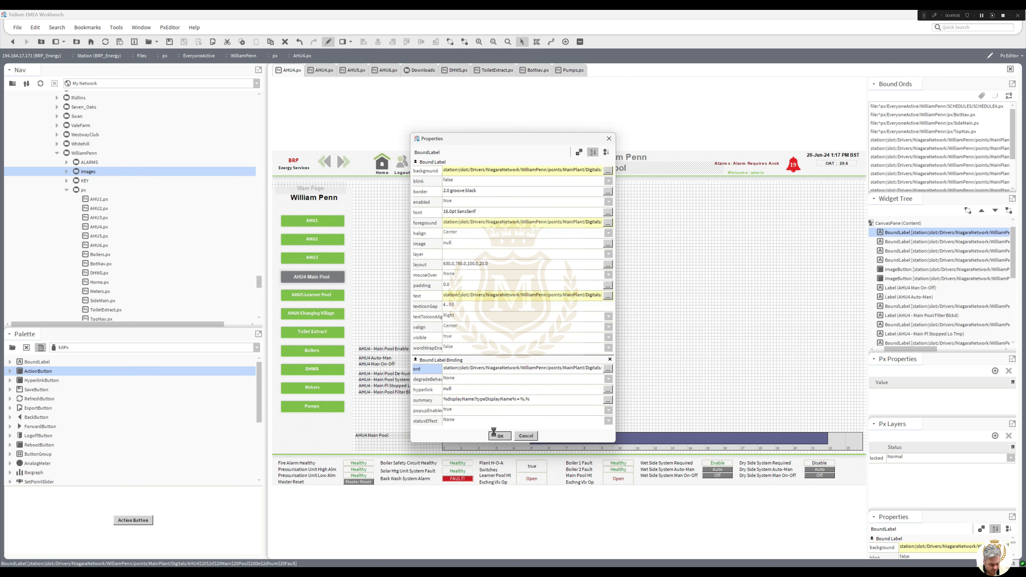
# Transfer the old Main Pool Filter Blckd value's ord to the new status label beside it.
pyautogui.doubleClick(483, 392)
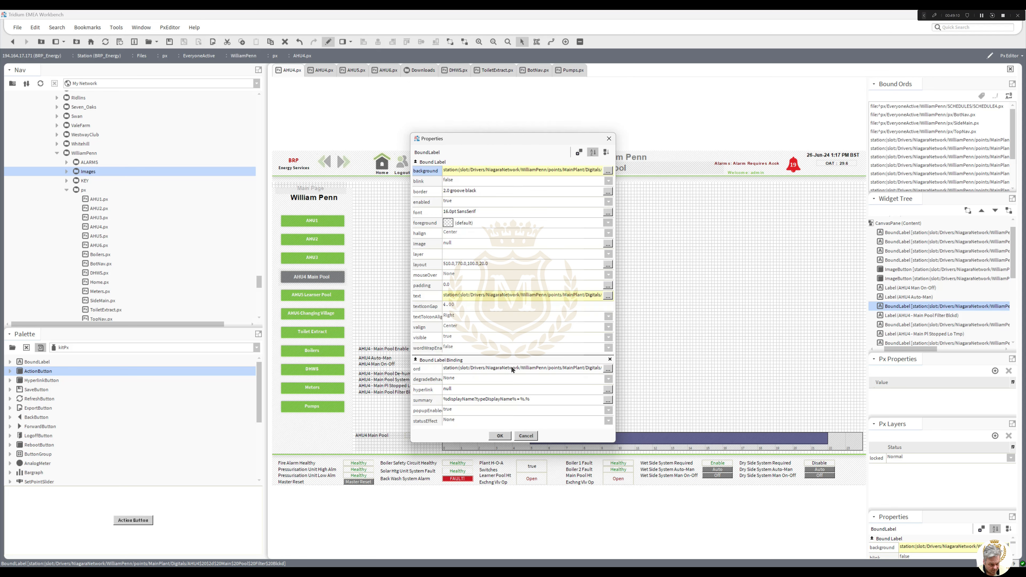
pyautogui.doubleClick(514, 368)
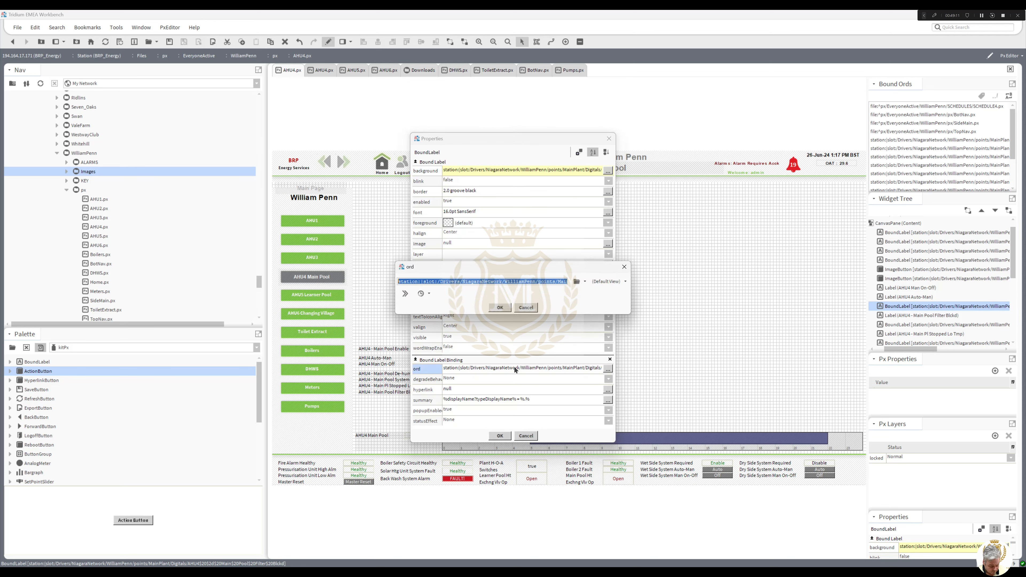
pyautogui.click(501, 307)
pyautogui.click(500, 435)
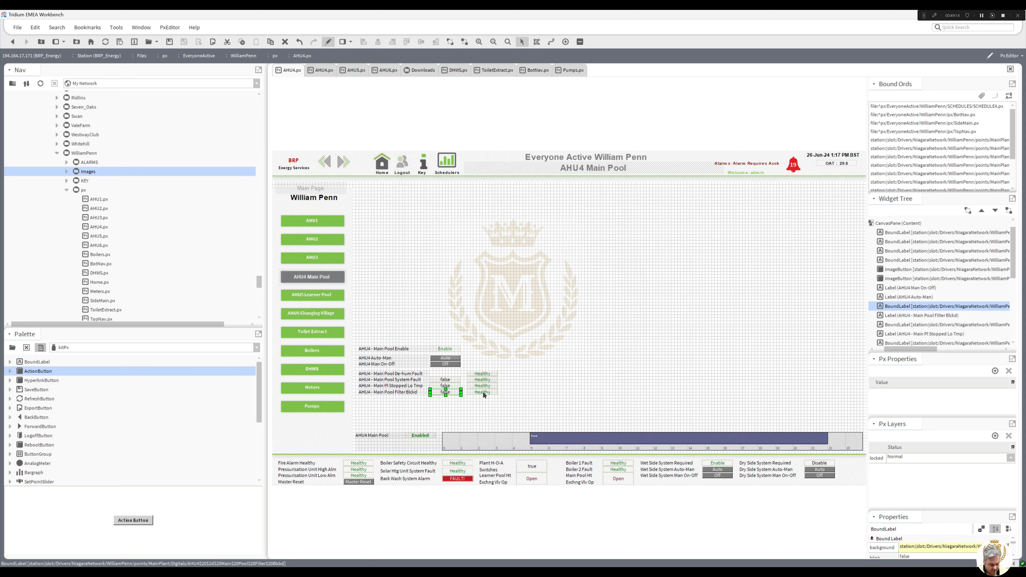
pyautogui.doubleClick(483, 391)
pyautogui.doubleClick(519, 368)
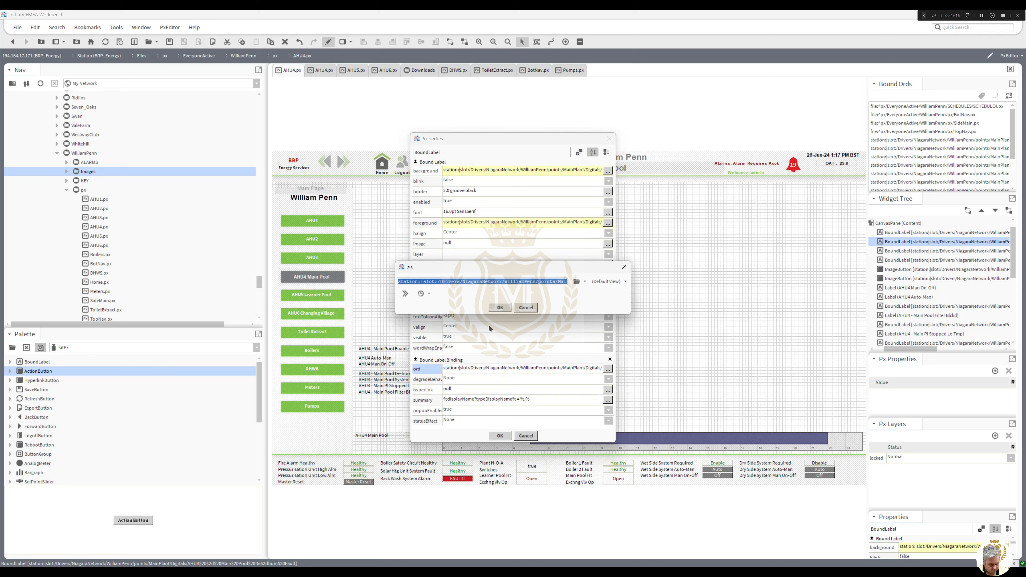
pyautogui.click(500, 307)
pyautogui.click(500, 436)
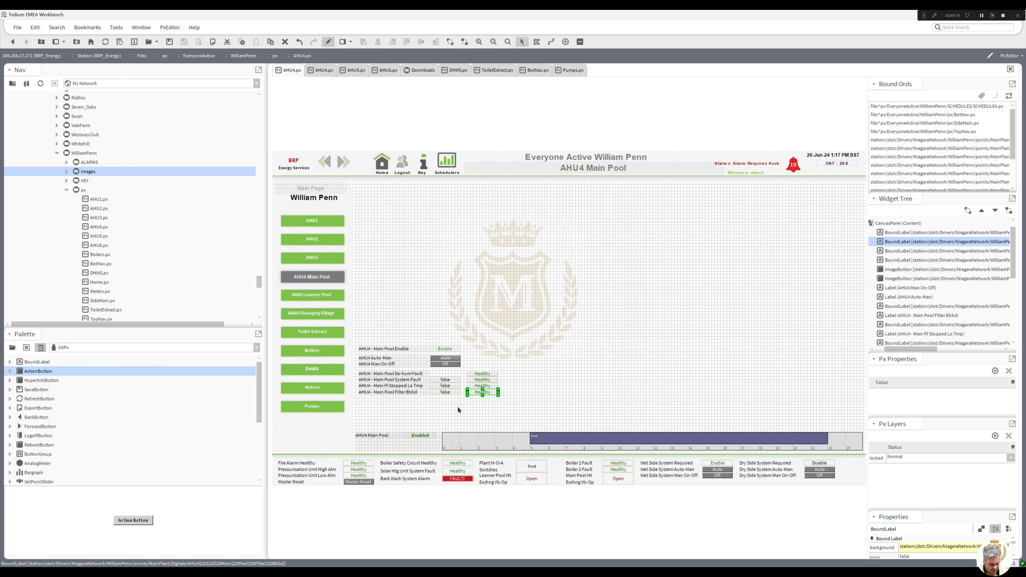
# Replace the three remaining old fault values with the new status labels and move the whole AHU4 label block up beneath the page header.
pyautogui.click(457, 397)
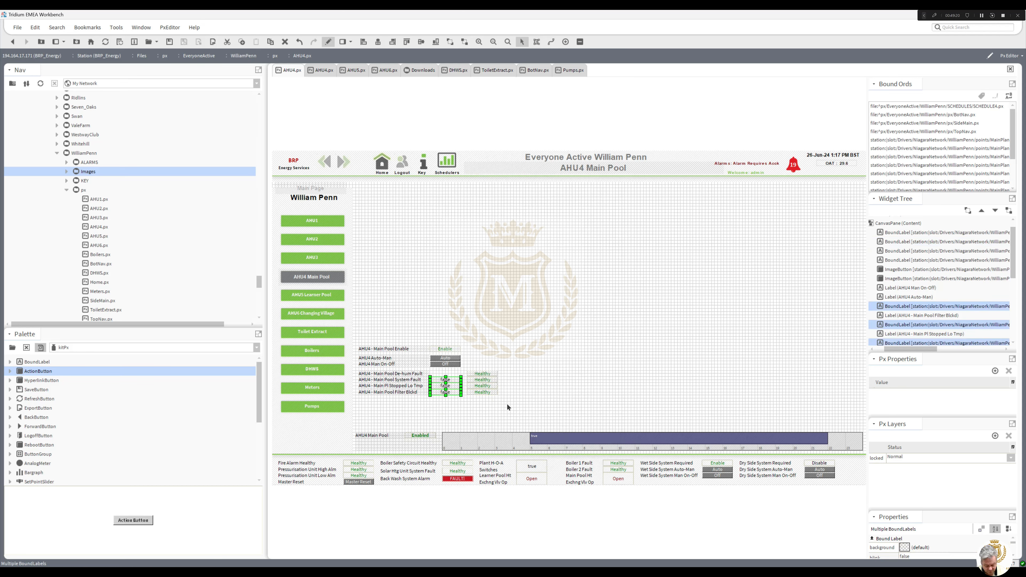
pyautogui.moveTo(464, 366)
pyautogui.mouseDown()
pyautogui.moveTo(505, 402)
pyautogui.moveTo(429, 377)
pyautogui.mouseUp()
pyautogui.click(469, 398)
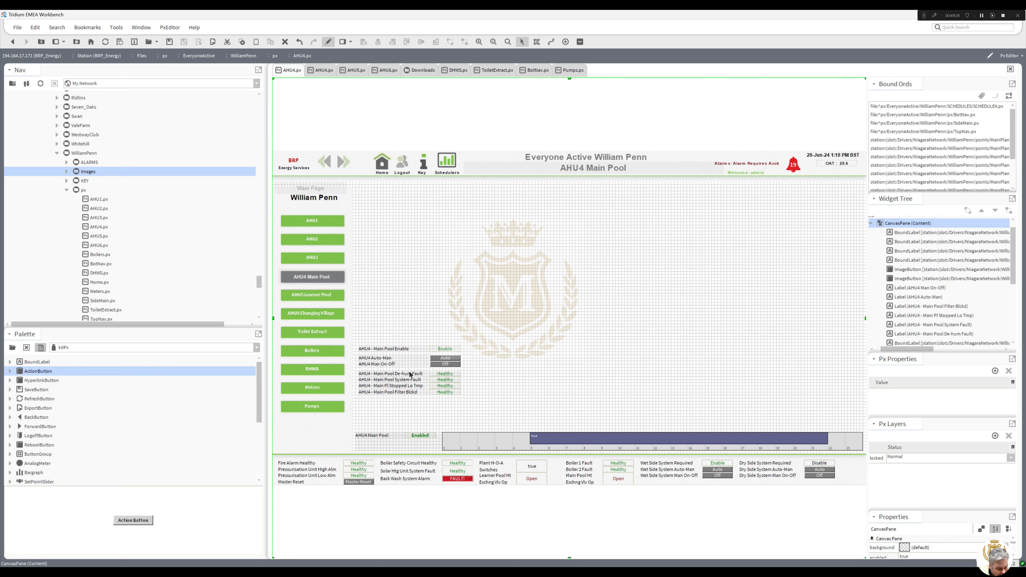
pyautogui.moveTo(473, 402); pyautogui.dragTo(390, 196)
pyautogui.click(397, 277)
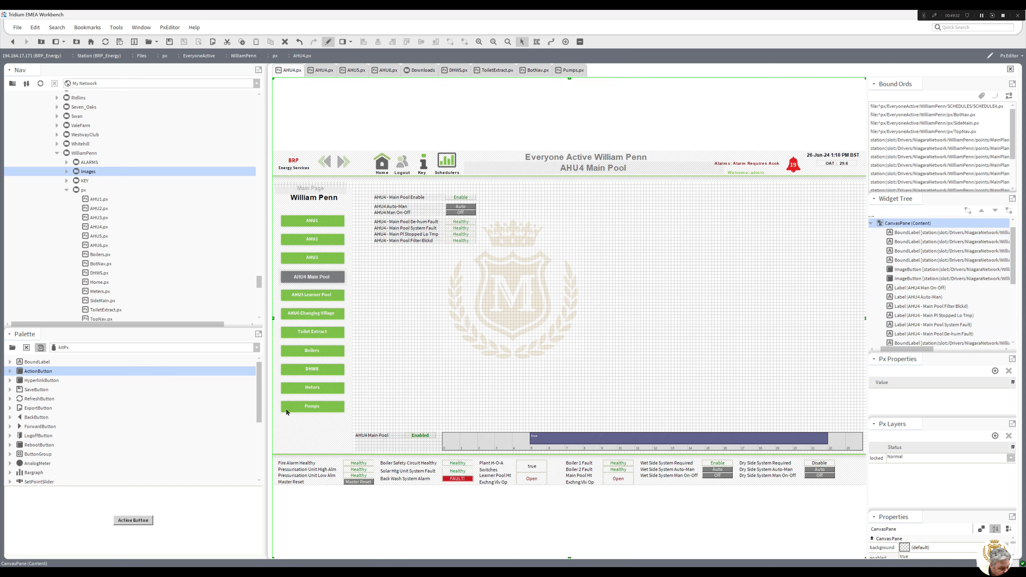
# Add a BooleanImage from the kitPx palette to the blank area below the status block and open its properties.
pyautogui.moveTo(257, 388); pyautogui.dragTo(259, 444)
pyautogui.moveTo(30, 439); pyautogui.dragTo(431, 320)
pyautogui.doubleClick(431, 318)
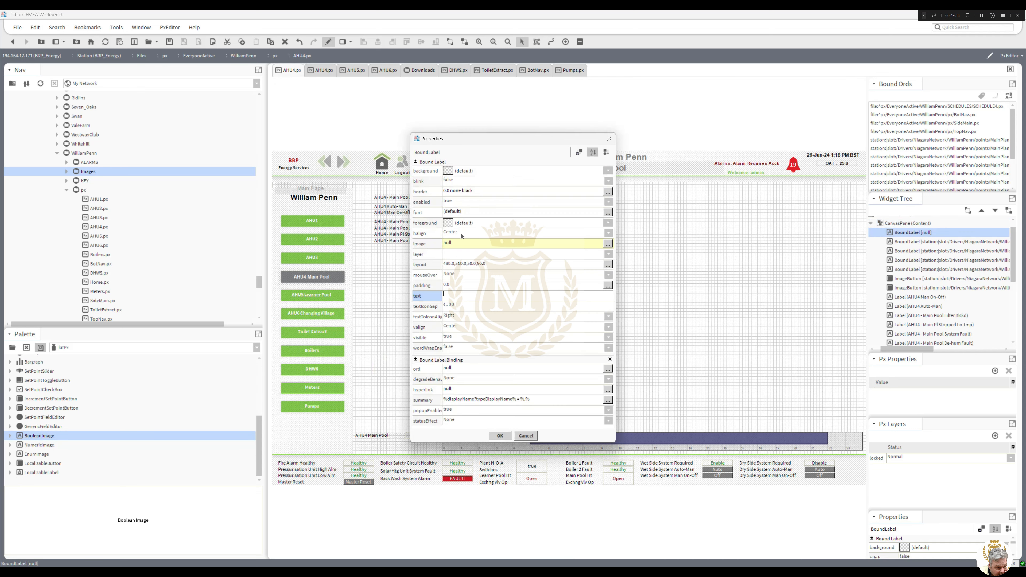
# Give all sides of the new boolean image a solid border with width 2.
pyautogui.doubleClick(450, 192)
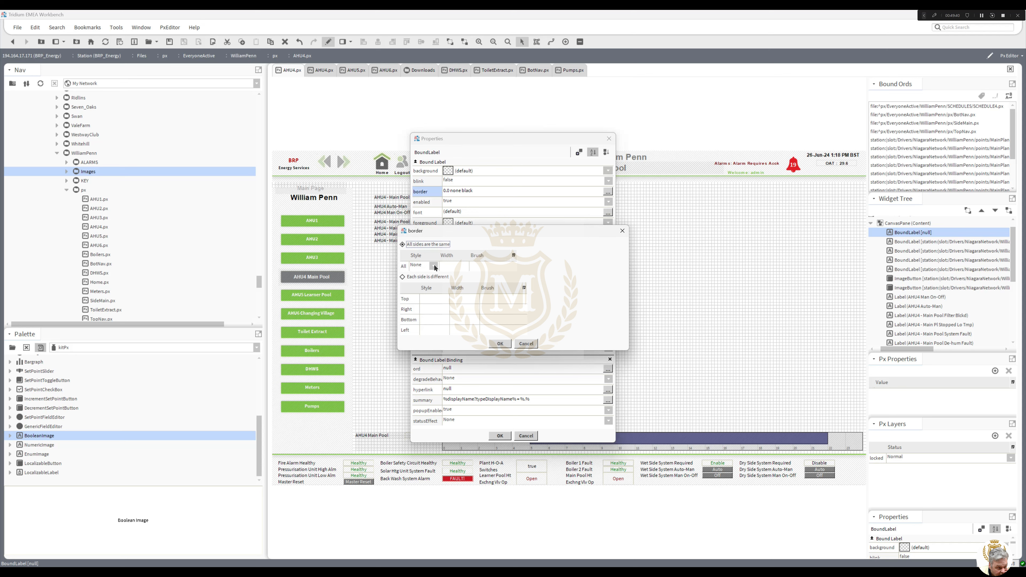
pyautogui.click(433, 265)
pyautogui.click(424, 284)
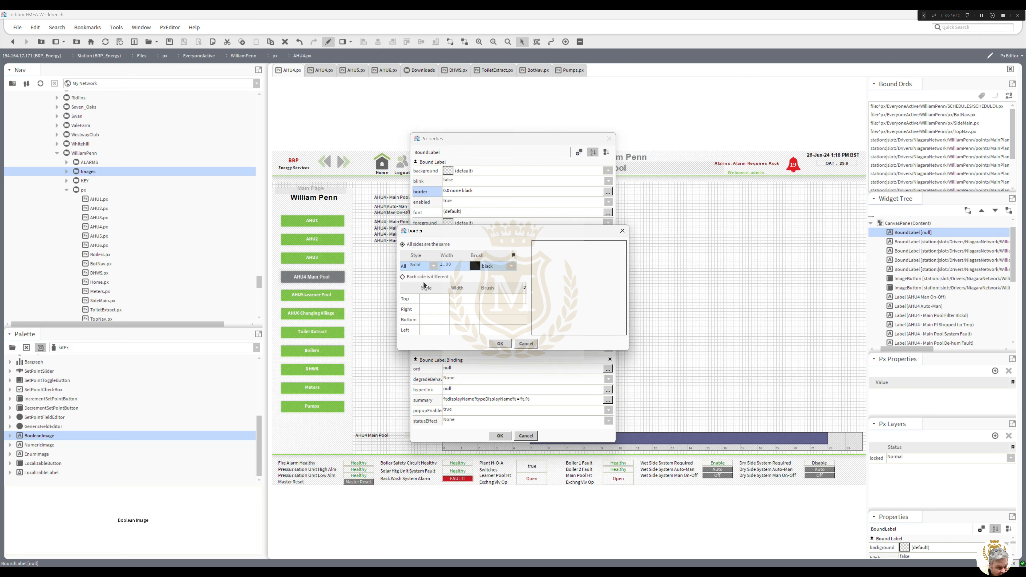
pyautogui.doubleClick(454, 265)
pyautogui.write('2')
pyautogui.press('Return')
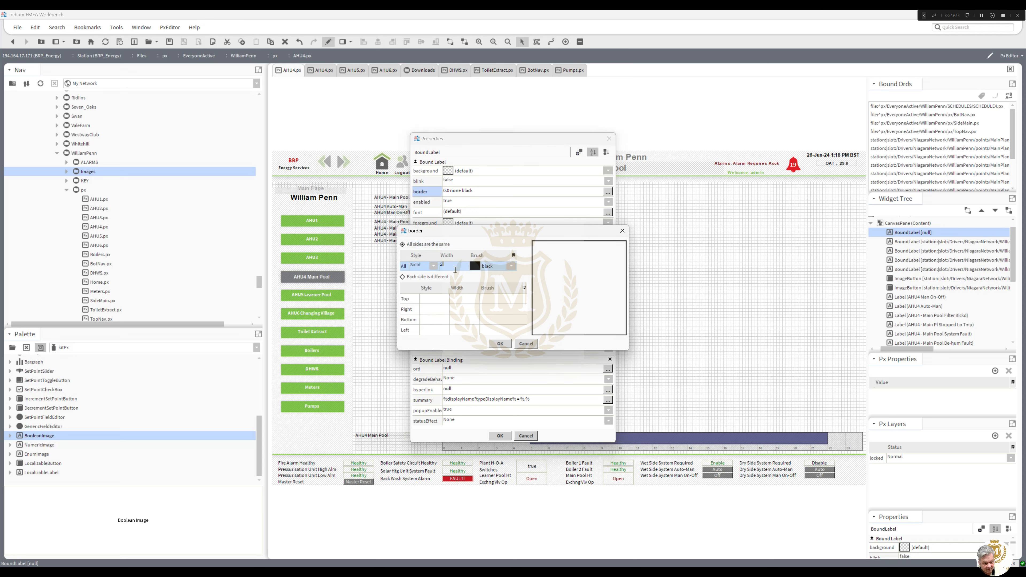
# Set the border colour to light green #40ff40 and apply it to the boolean image.
pyautogui.click(475, 266)
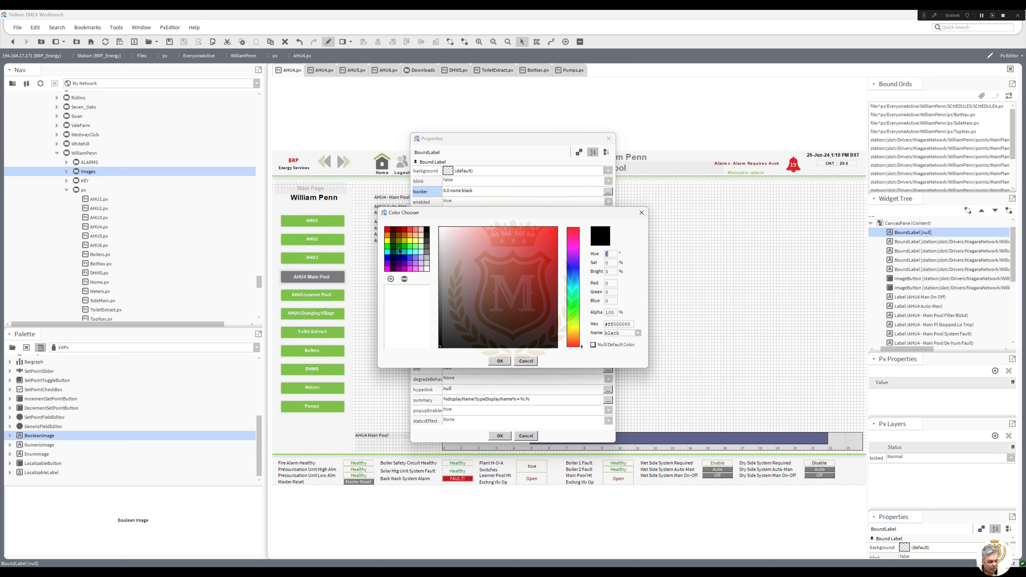
pyautogui.click(416, 249)
pyautogui.click(411, 249)
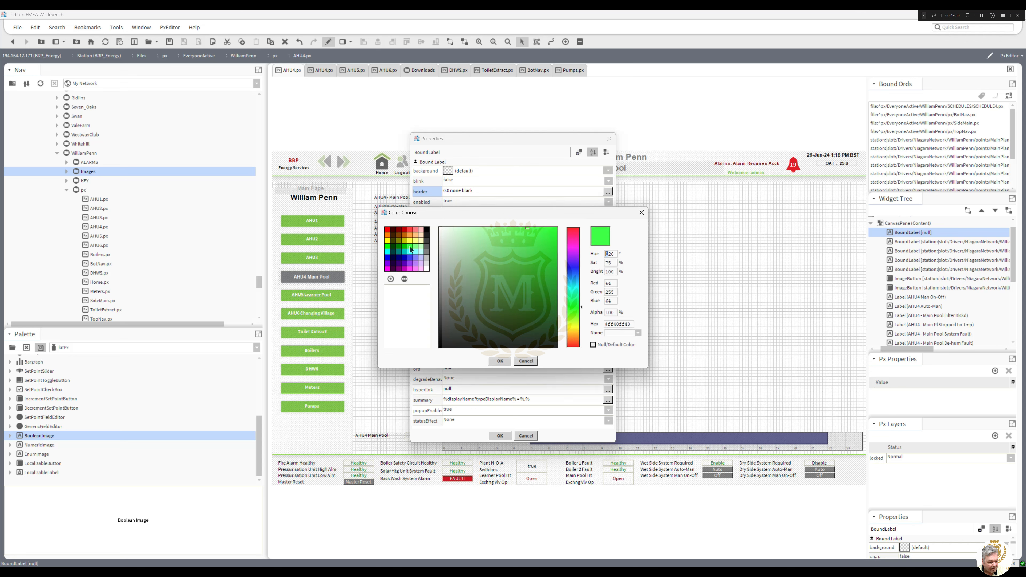
pyautogui.click(498, 361)
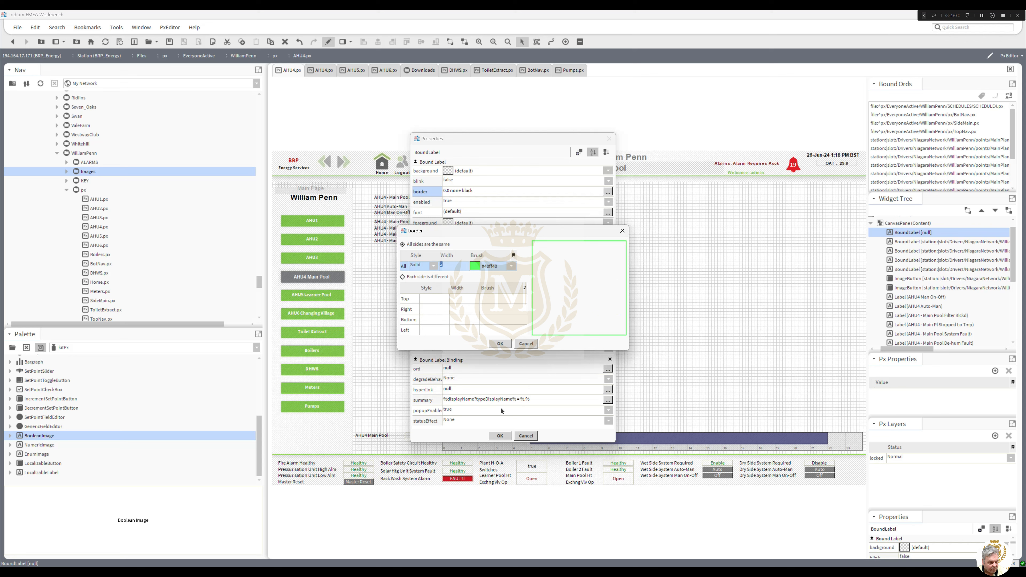
pyautogui.click(500, 344)
pyautogui.click(499, 436)
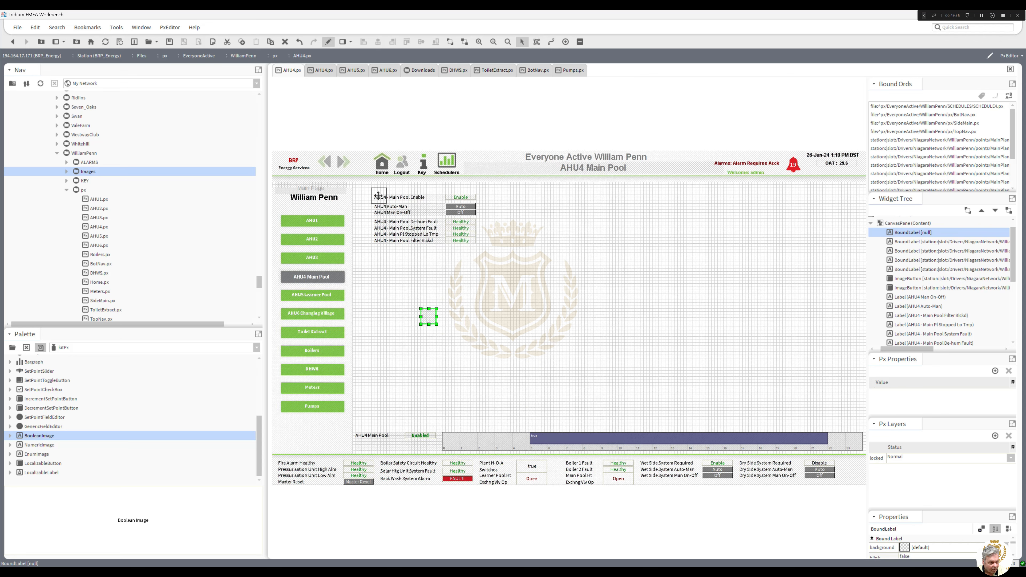
# Resize the green-bordered image into a frame around the whole AHU4 label block and reorder it to the bottom, behind the labels.
pyautogui.moveTo(378, 195); pyautogui.dragTo(379, 247)
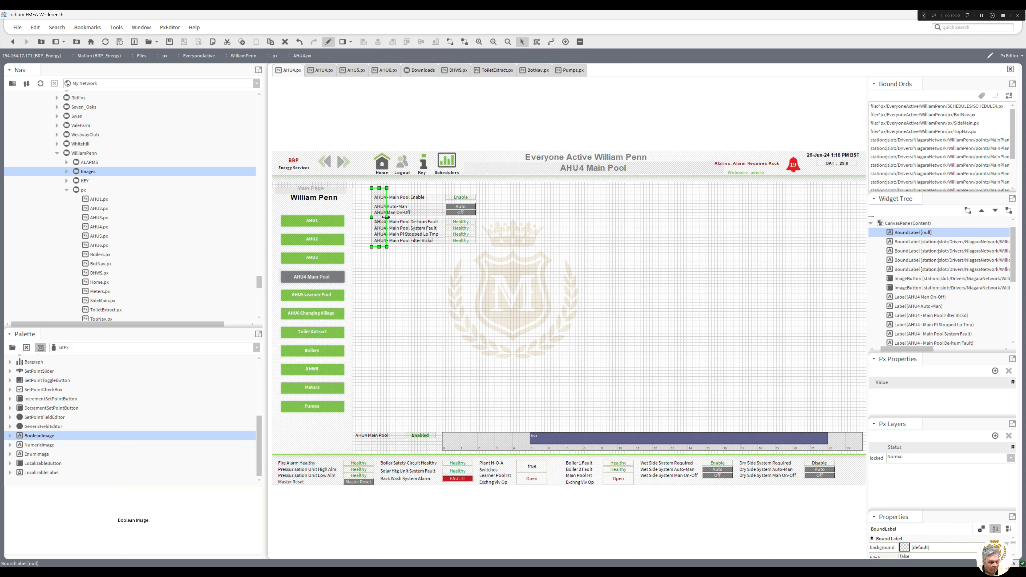
pyautogui.moveTo(438, 214); pyautogui.dragTo(480, 217)
pyautogui.click(425, 265)
pyautogui.rightClick(409, 242)
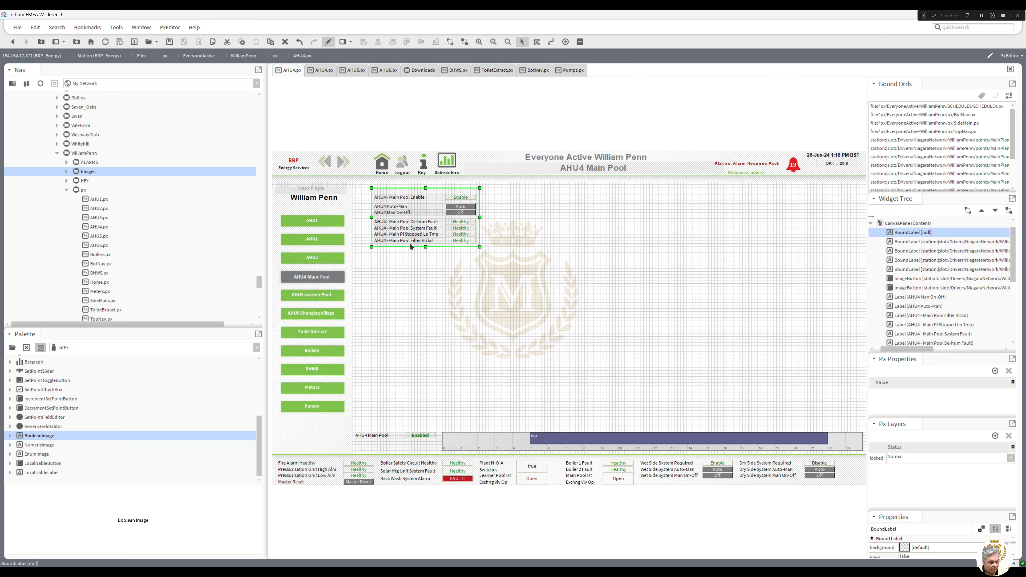
pyautogui.moveTo(437, 348)
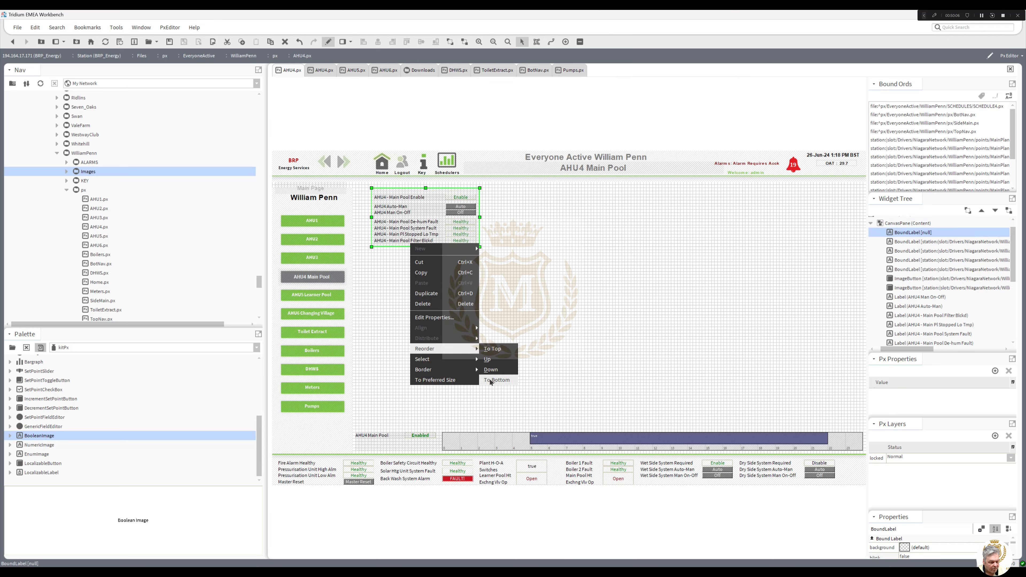
pyautogui.click(489, 369)
# Duplicate the AHU4 - Main Pool Filter Blckd label and place the copy on the green frame's upper edge.
pyautogui.click(402, 241)
pyautogui.rightClick(401, 240)
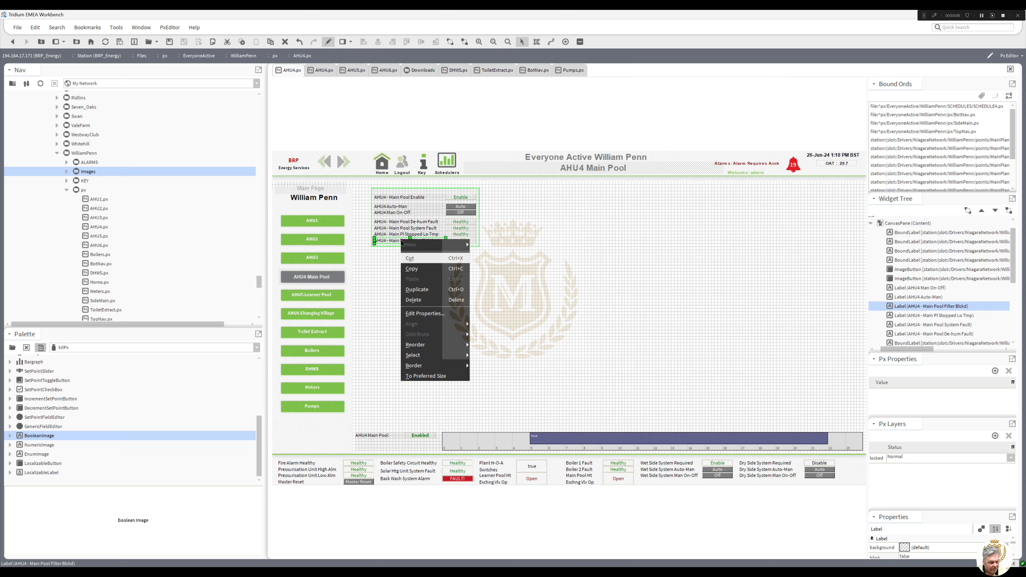
pyautogui.click(420, 287)
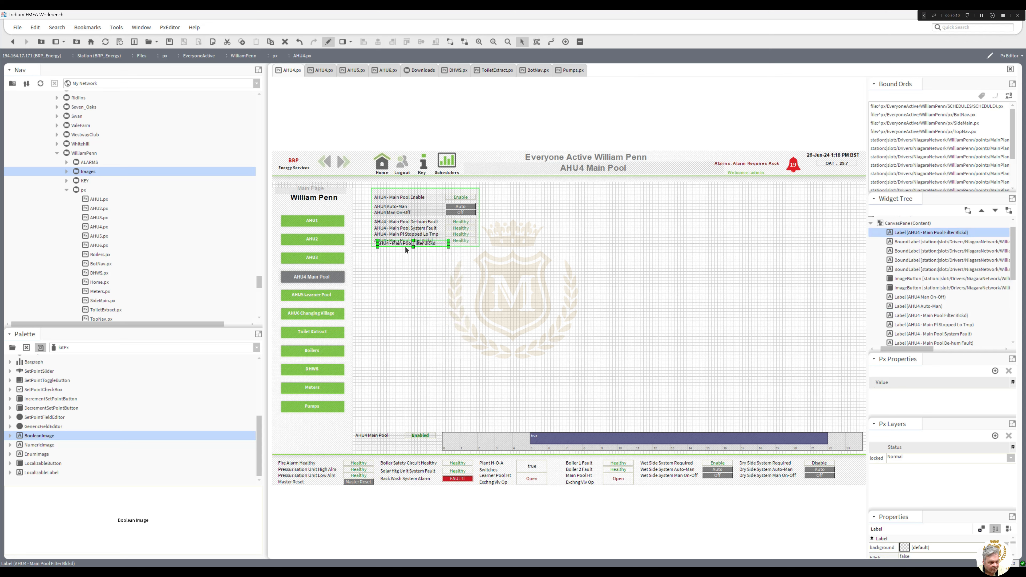
pyautogui.moveTo(405, 246); pyautogui.dragTo(406, 191)
# Give the duplicated label on the frame's upper edge a white background and the text "Main TREND Controller".
pyautogui.doubleClick(407, 190)
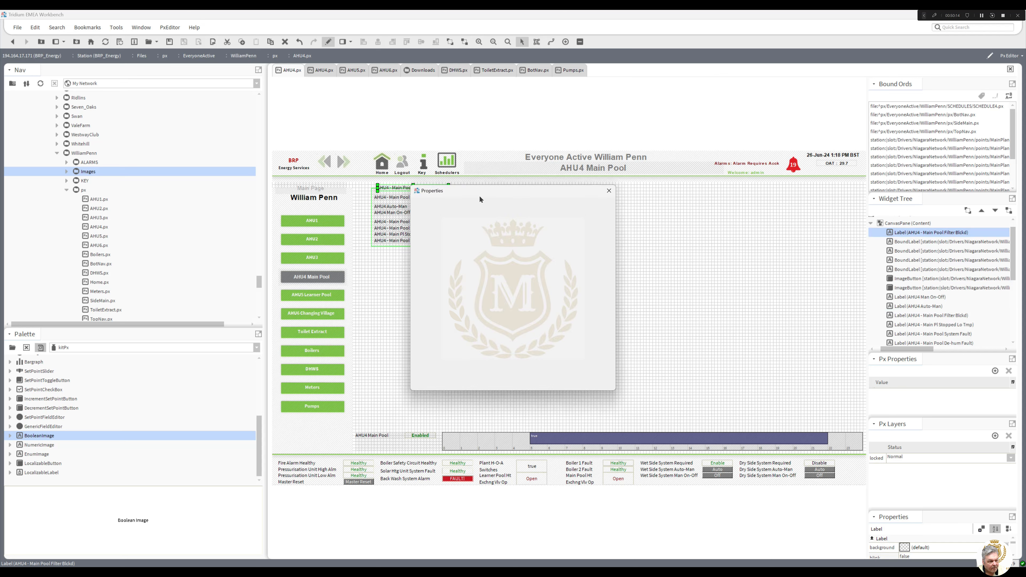
pyautogui.click(447, 223)
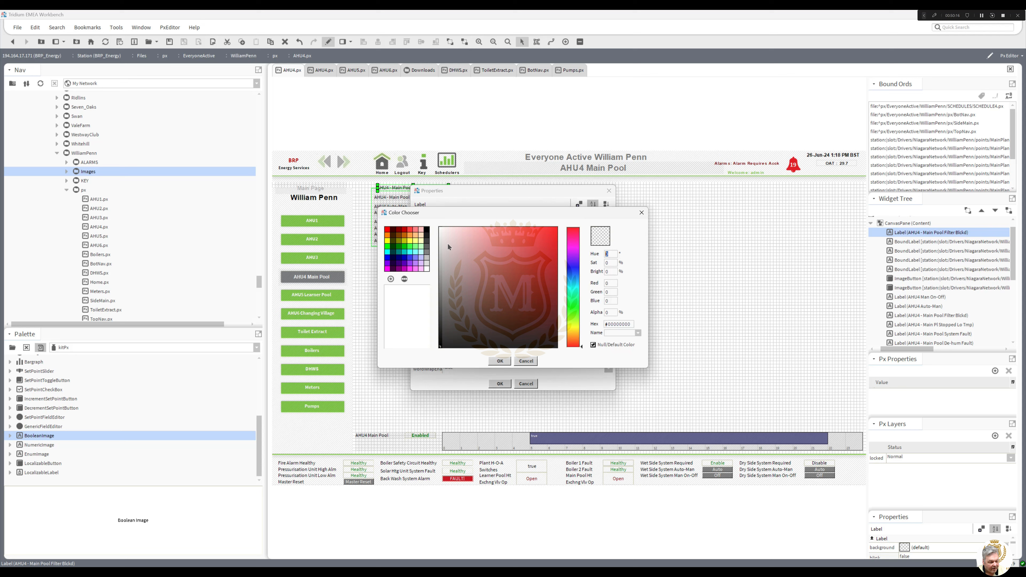
pyautogui.click(427, 269)
pyautogui.click(499, 362)
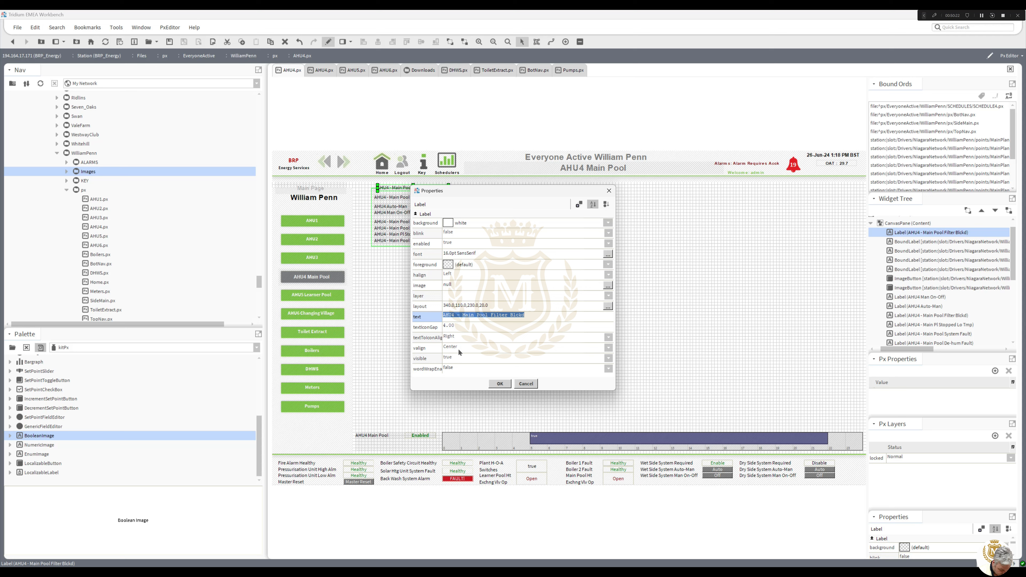
pyautogui.write('Main')
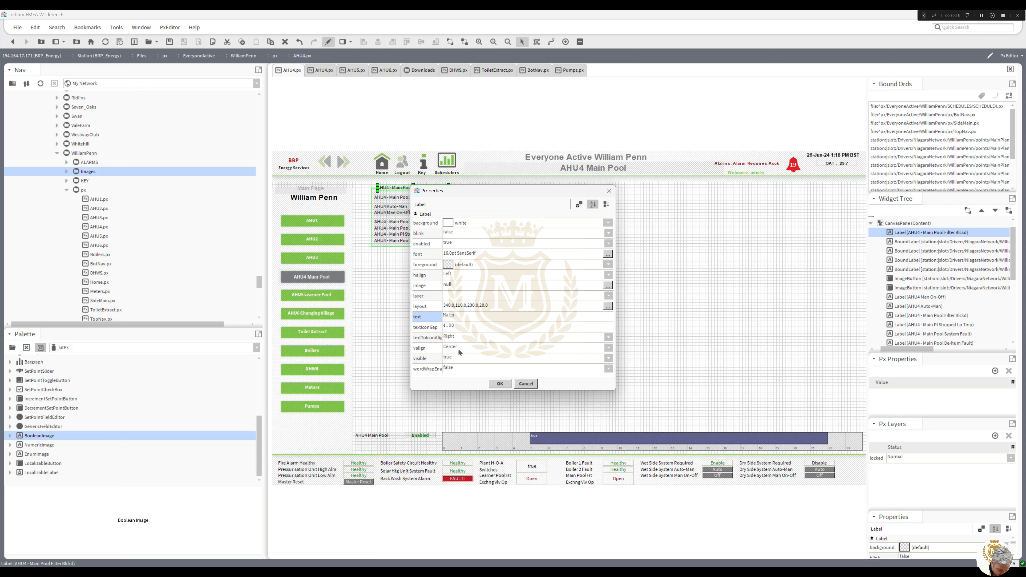
pyautogui.write(' TREND Controller')
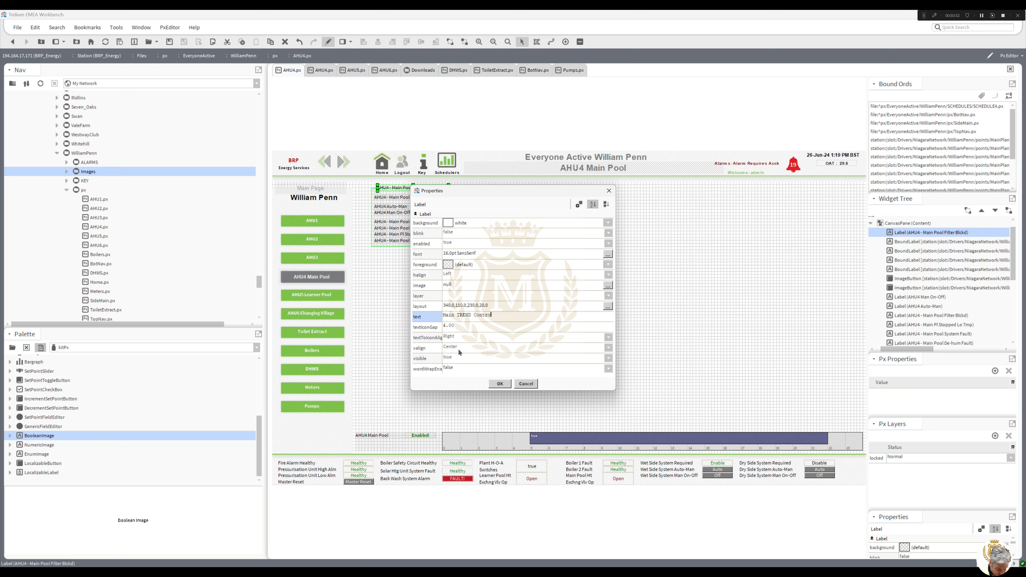
pyautogui.click(499, 383)
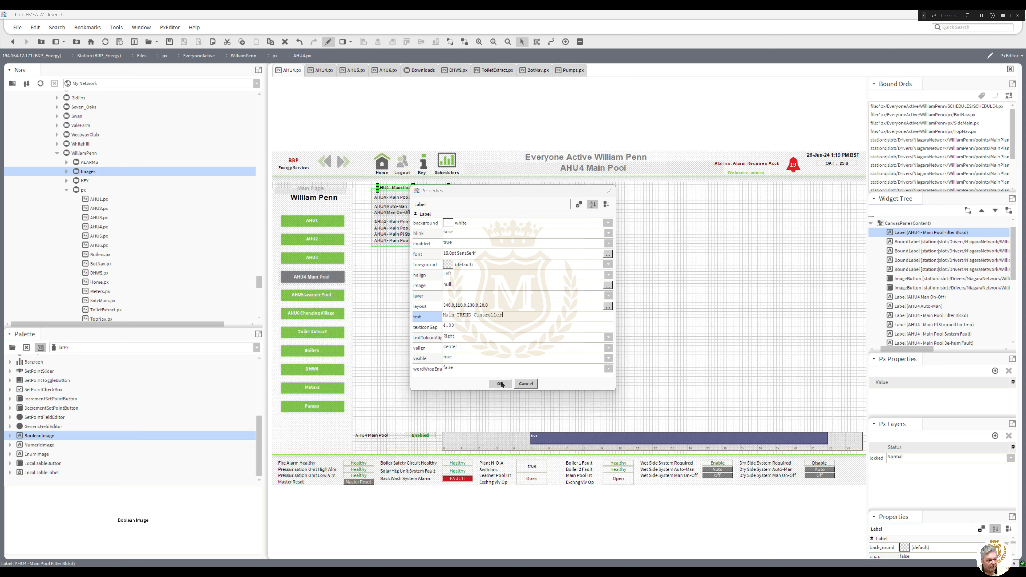
pyautogui.click(438, 309)
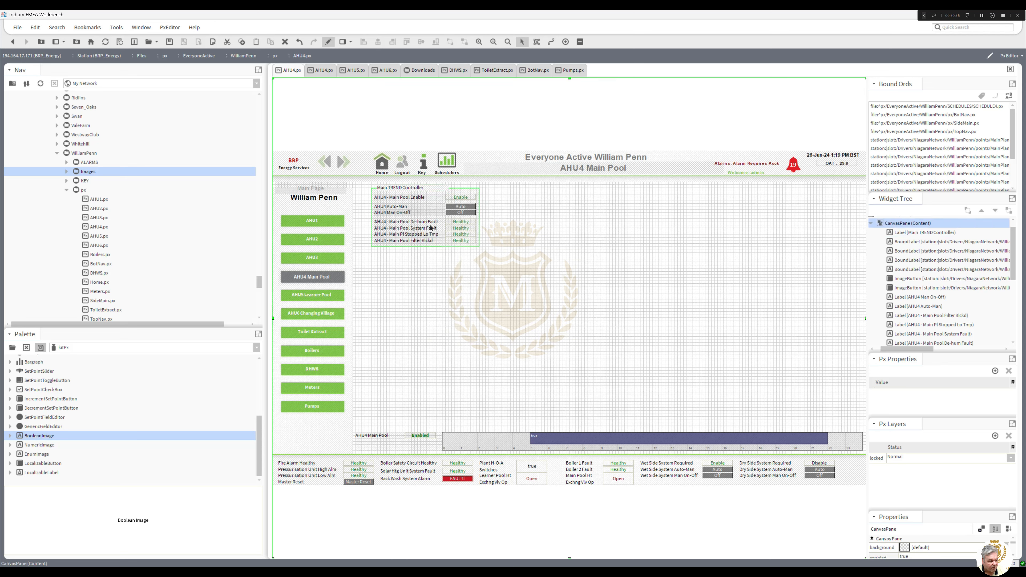
# Insert a leading space before "Main TREND Controller" in the frame's title label.
pyautogui.doubleClick(410, 188)
pyautogui.click(412, 316)
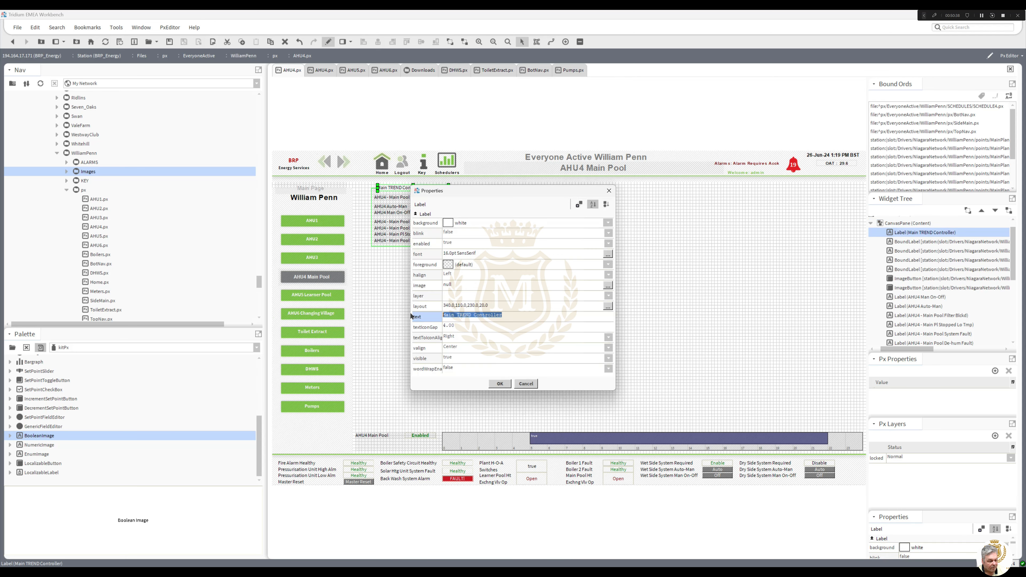
pyautogui.click(446, 316)
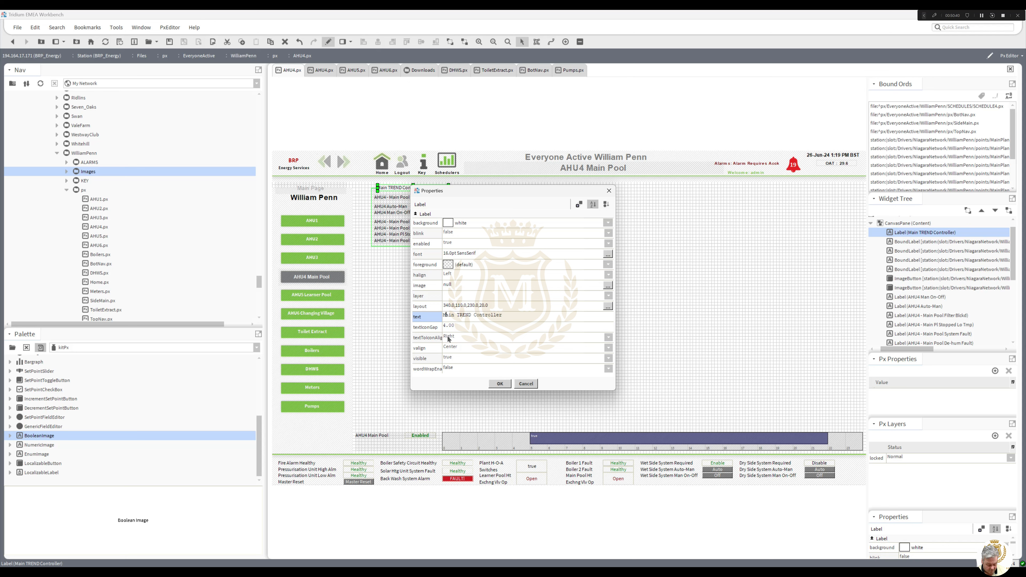
pyautogui.click(508, 387)
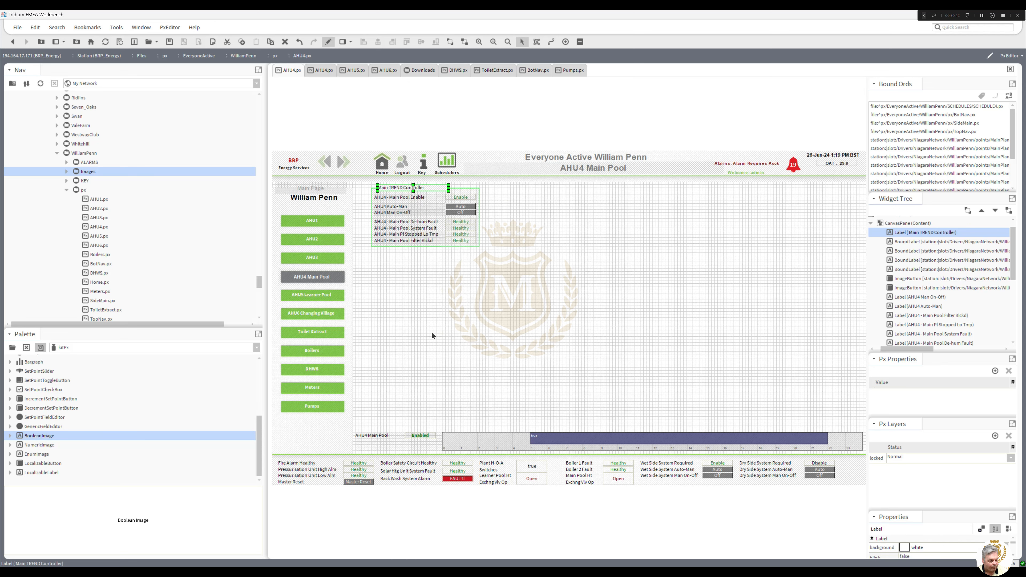
pyautogui.click(432, 331)
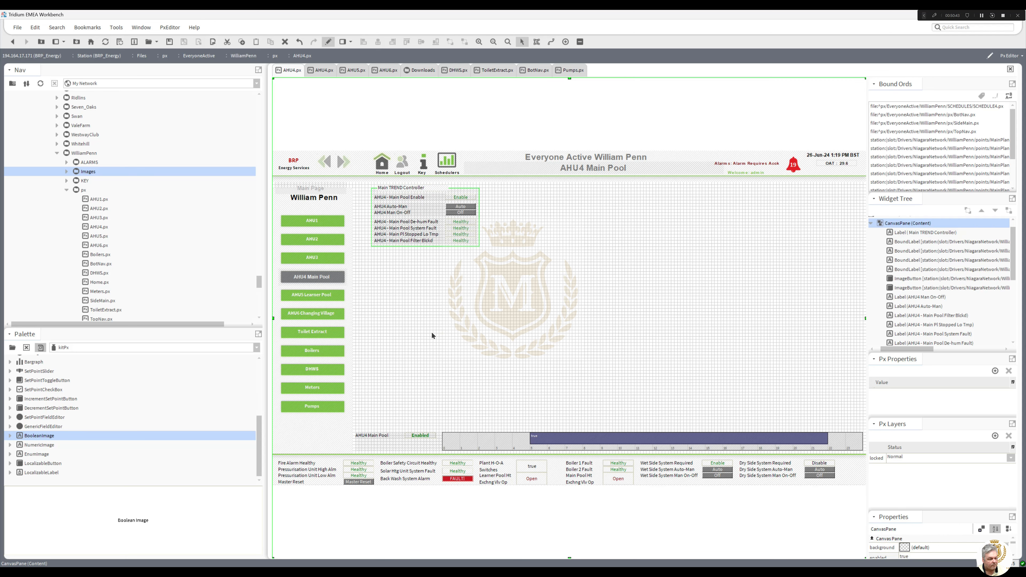
# Leave edit mode on the AHU4 page, open the William Penn home page, and refresh the AHU4 page in the other tab.
pyautogui.click(328, 43)
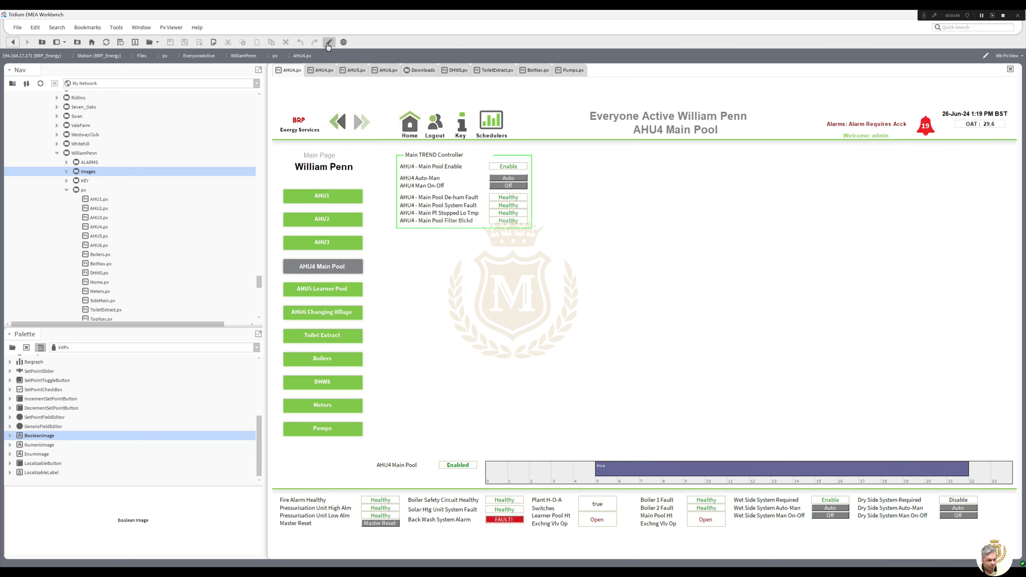
pyautogui.click(408, 123)
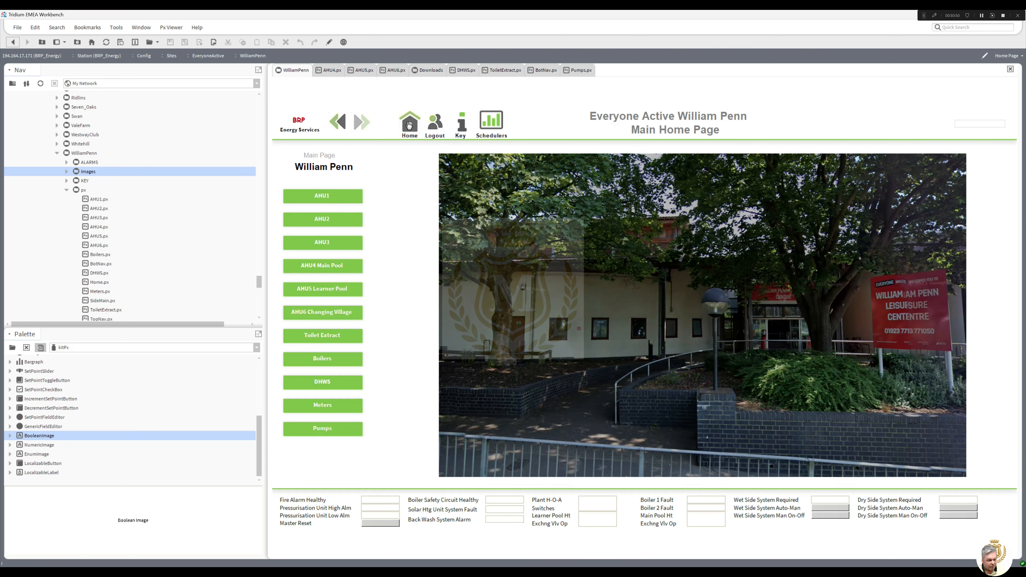
pyautogui.click(330, 71)
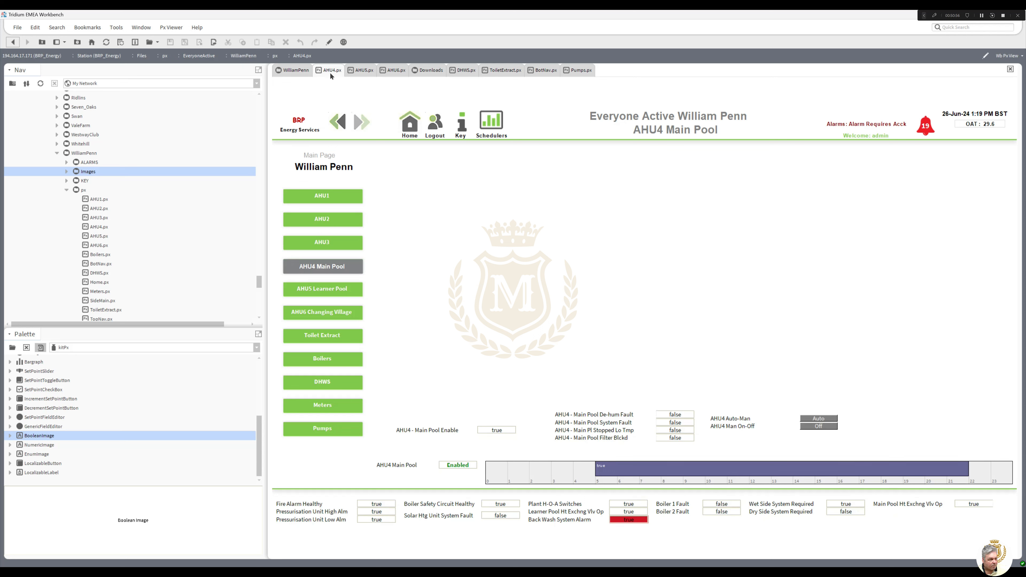
pyautogui.click(106, 42)
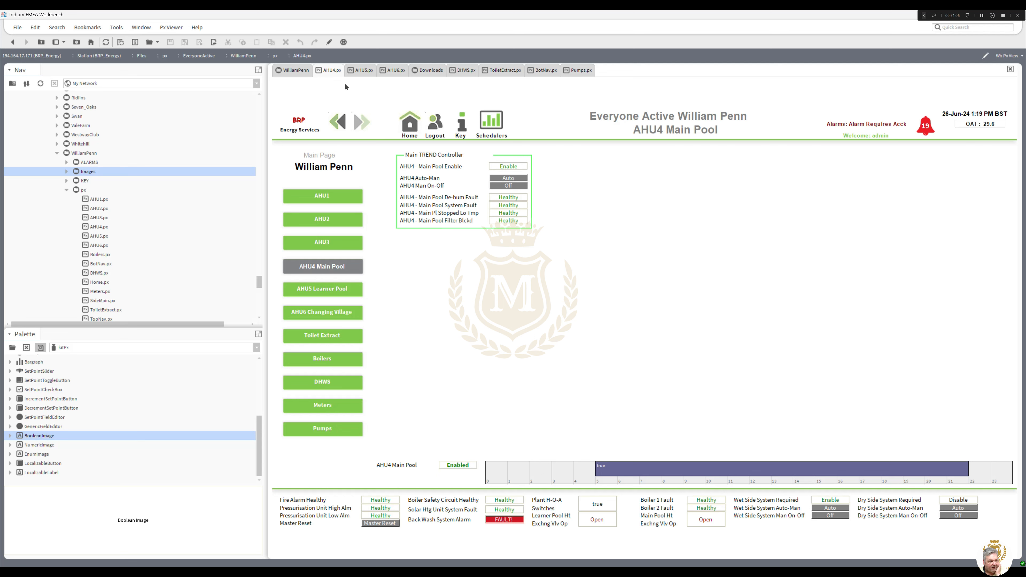
pyautogui.click(329, 42)
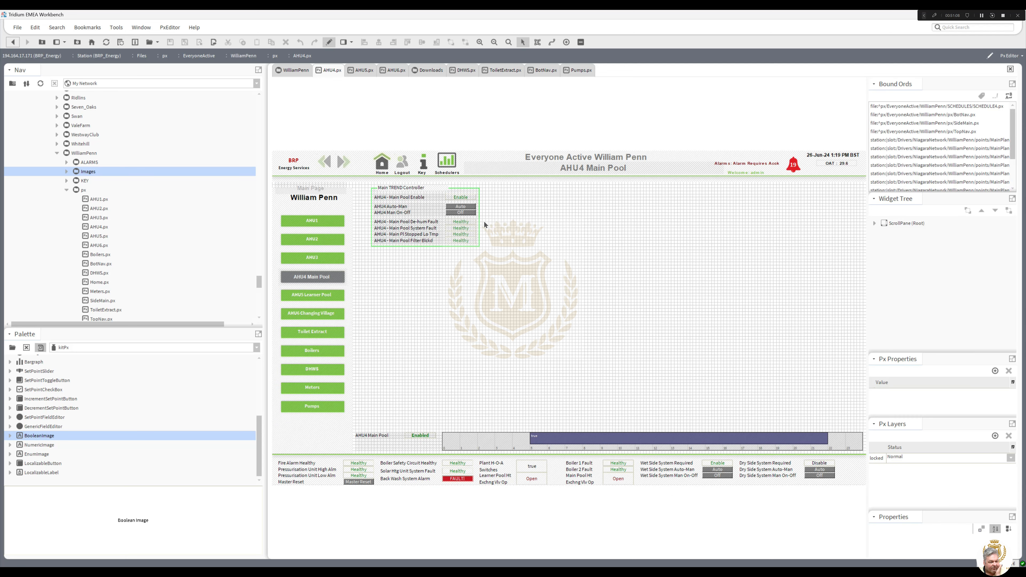
pyautogui.click(460, 223)
pyautogui.rightClick(459, 222)
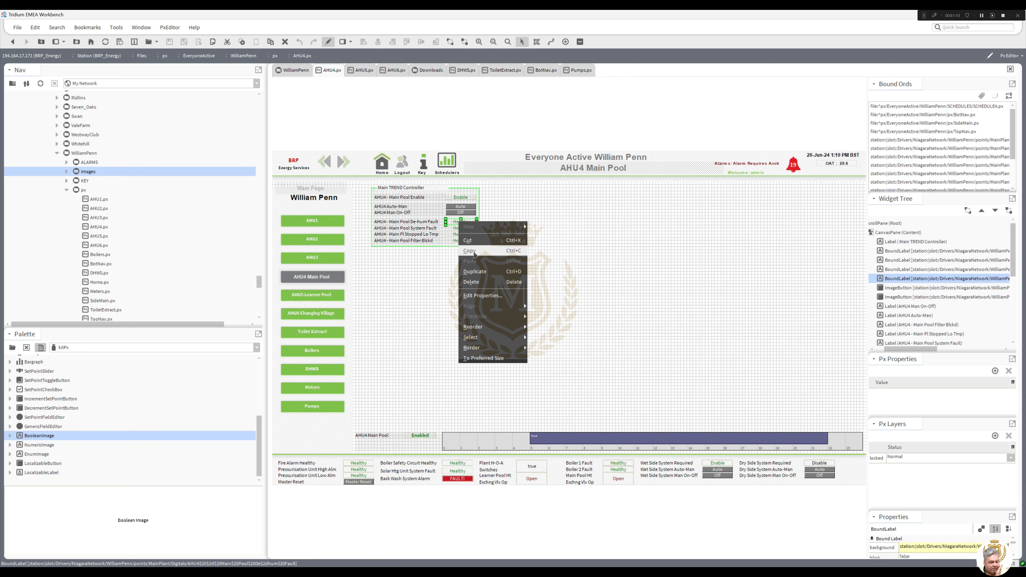
pyautogui.click(474, 253)
pyautogui.click(328, 42)
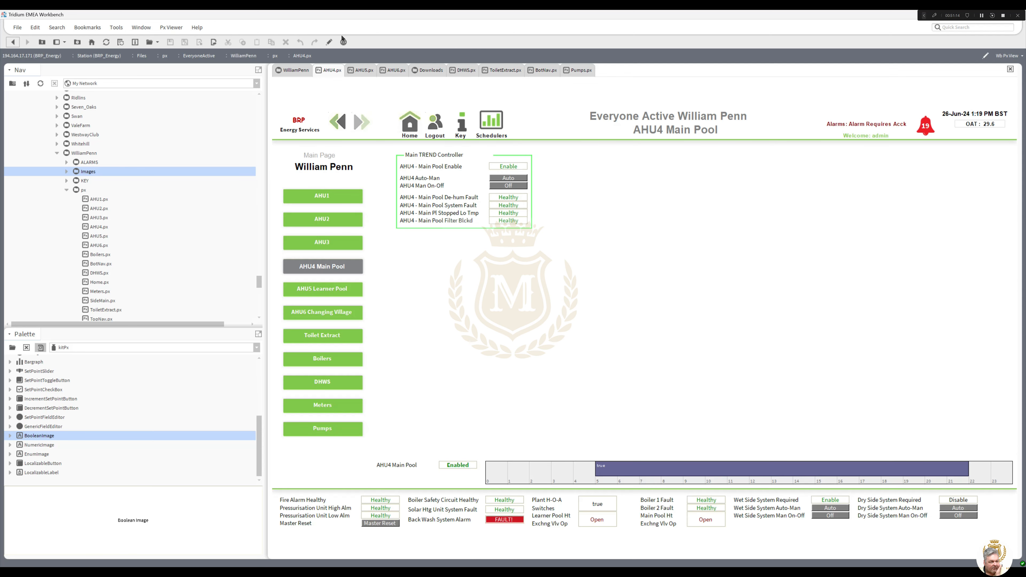
# In edit mode, copy the green frame, its Main TREND Controller title, the Main Pool System Fault status label and the Main Pool Enable value together.
pyautogui.click(329, 42)
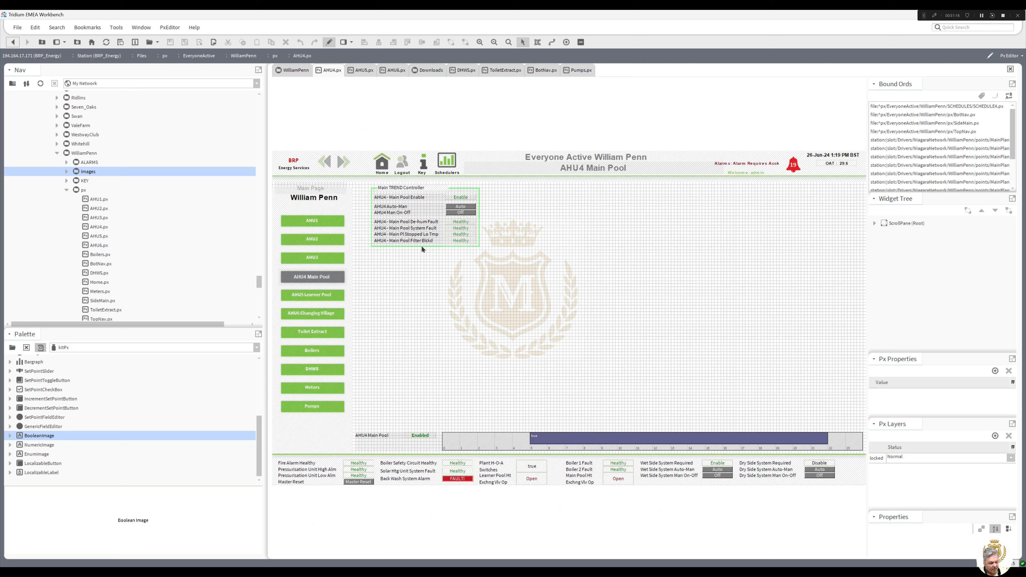
pyautogui.click(421, 248)
pyautogui.keyDown('ctrl'); pyautogui.click(409, 188); pyautogui.keyUp('ctrl')
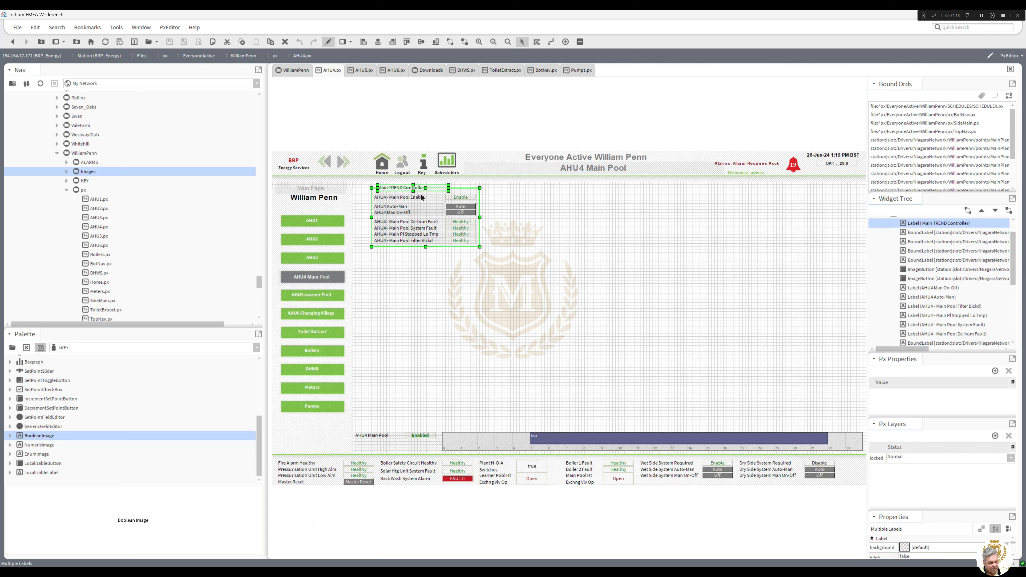
pyautogui.keyDown('ctrl'); pyautogui.click(451, 229); pyautogui.keyUp('ctrl')
pyautogui.rightClick(457, 227)
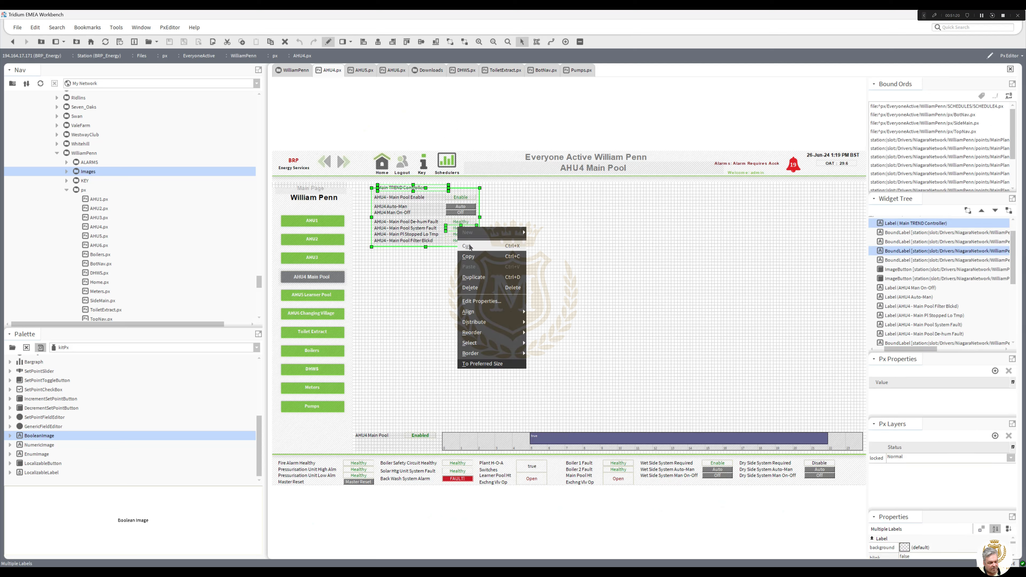
pyautogui.press('Escape')
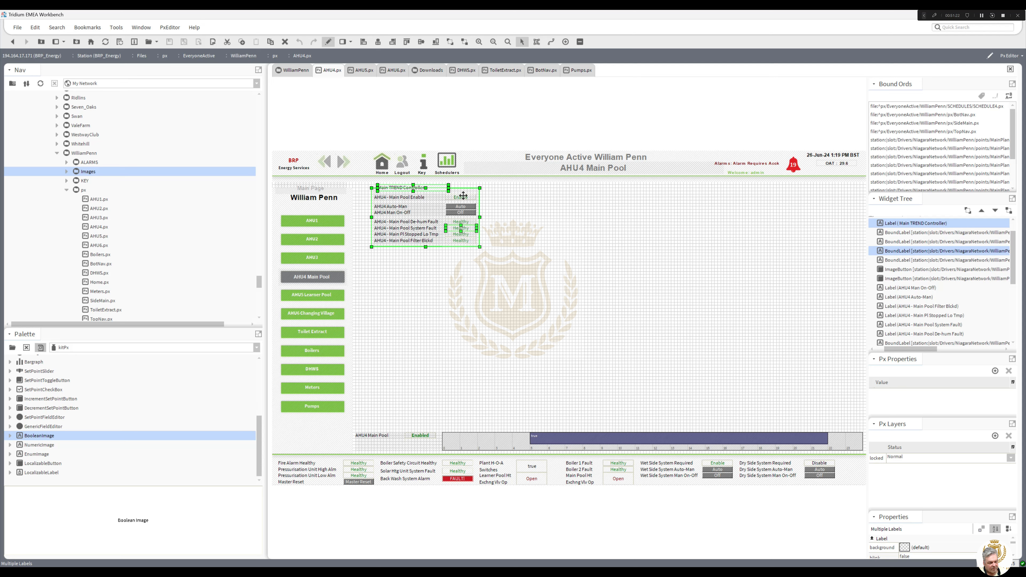
pyautogui.keyDown('ctrl'); pyautogui.click(464, 198); pyautogui.keyUp('ctrl')
pyautogui.rightClick(464, 198)
pyautogui.click(484, 227)
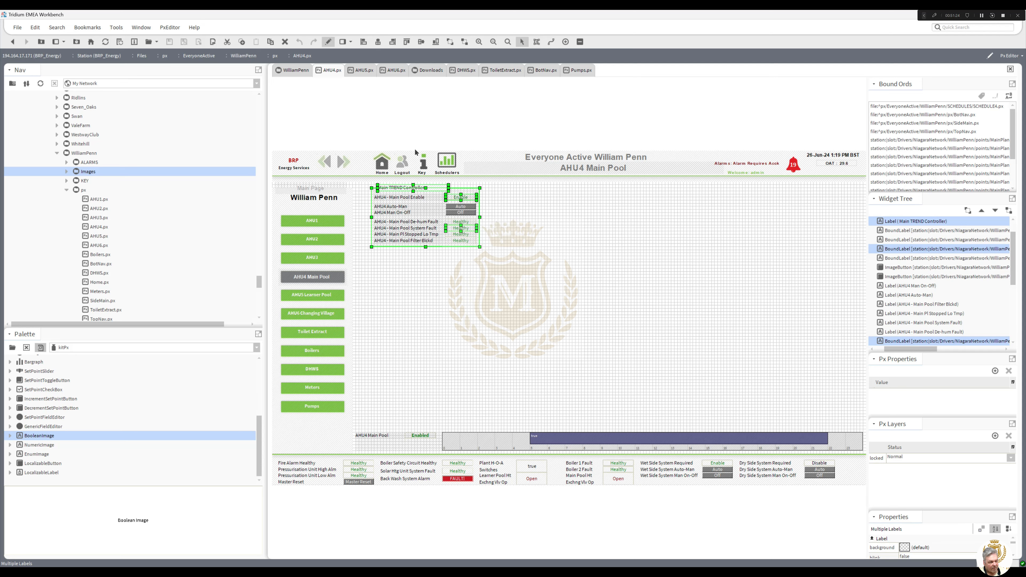
# Open the AHU5 Learner Pool page in edit mode and paste the copied frame, title and status labels onto the canvas.
pyautogui.click(362, 71)
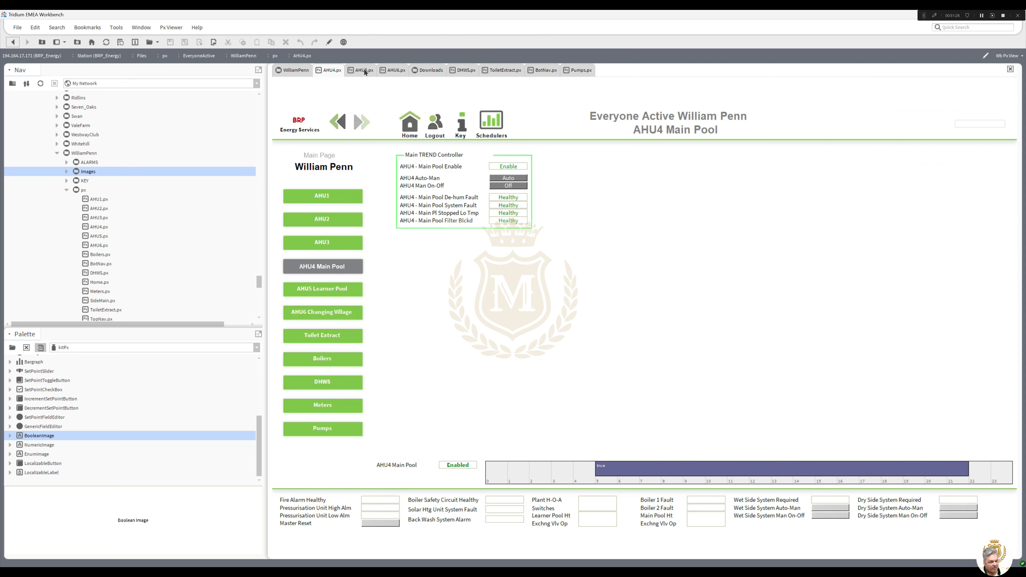
pyautogui.click(329, 42)
pyautogui.hotkey('ctrl', 'v')
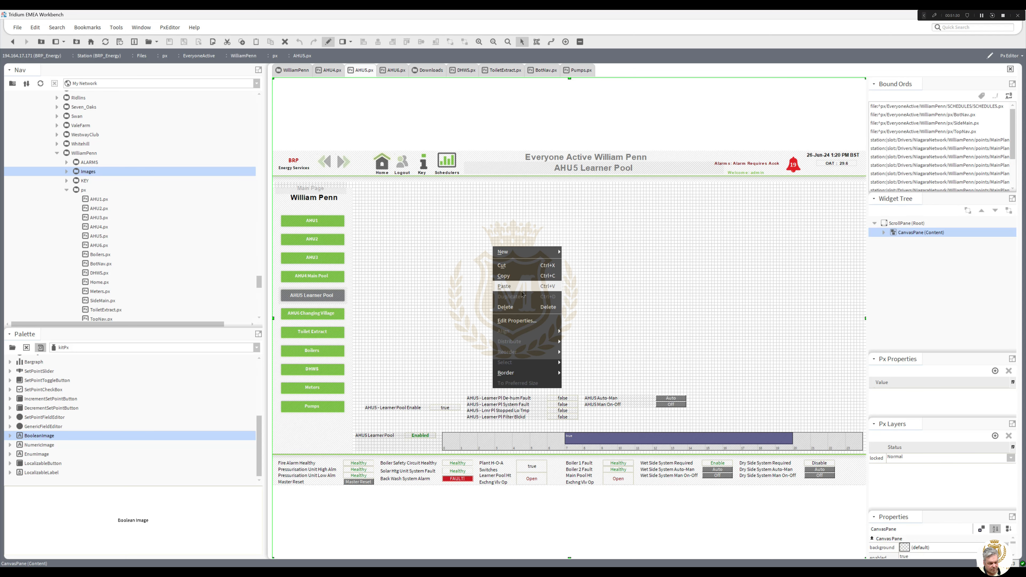
pyautogui.click(528, 286)
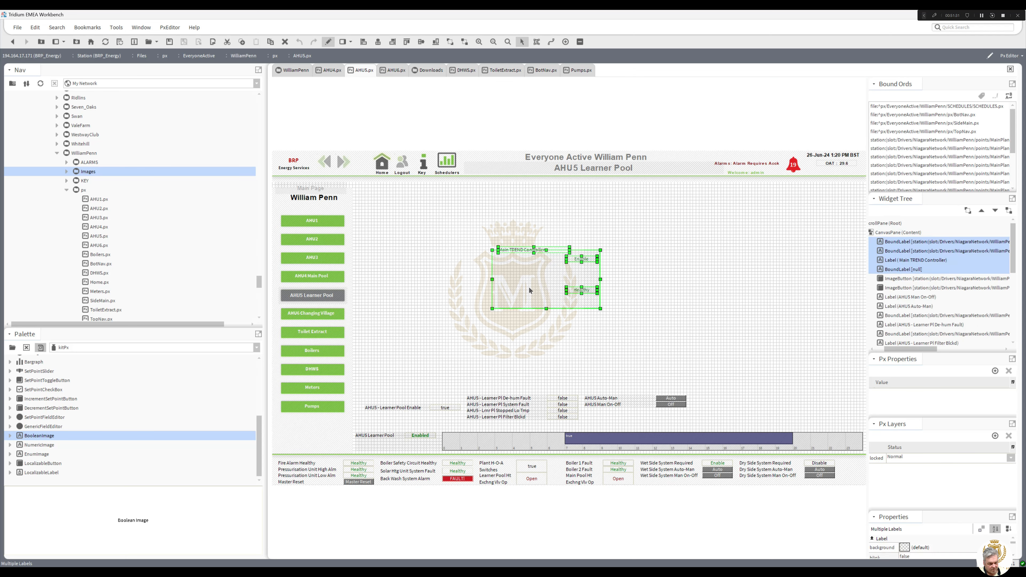
pyautogui.click(531, 360)
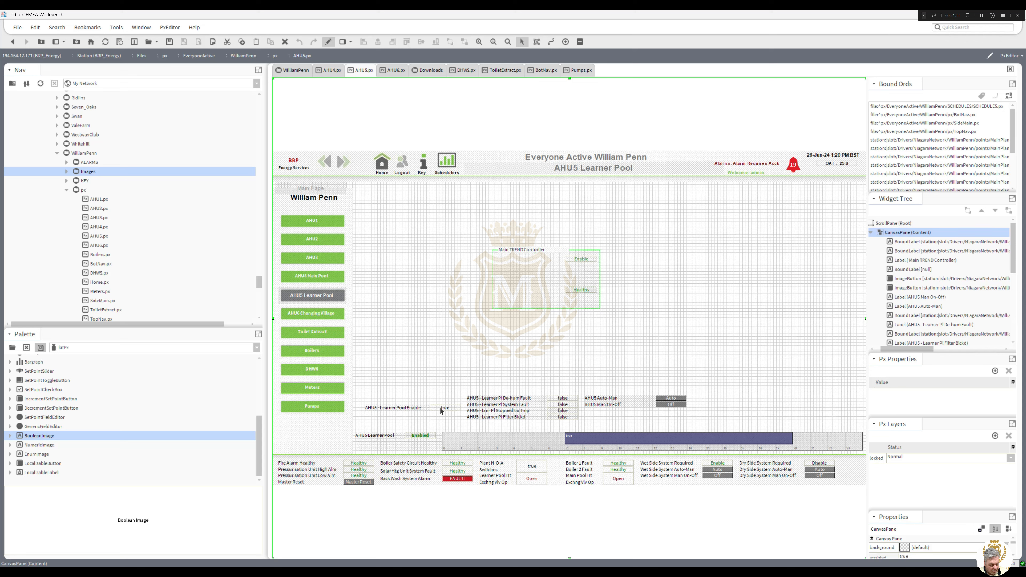
# Move the Learner Pool Enable label into the frame beside the Enable value, and its old value below the frame.
pyautogui.moveTo(441, 411); pyautogui.dragTo(499, 349)
pyautogui.moveTo(416, 403); pyautogui.dragTo(539, 259)
# Copy the old Learner Pool Enable value's ord into the pasted Enable value's binding, and delete the old value.
pyautogui.doubleClick(508, 346)
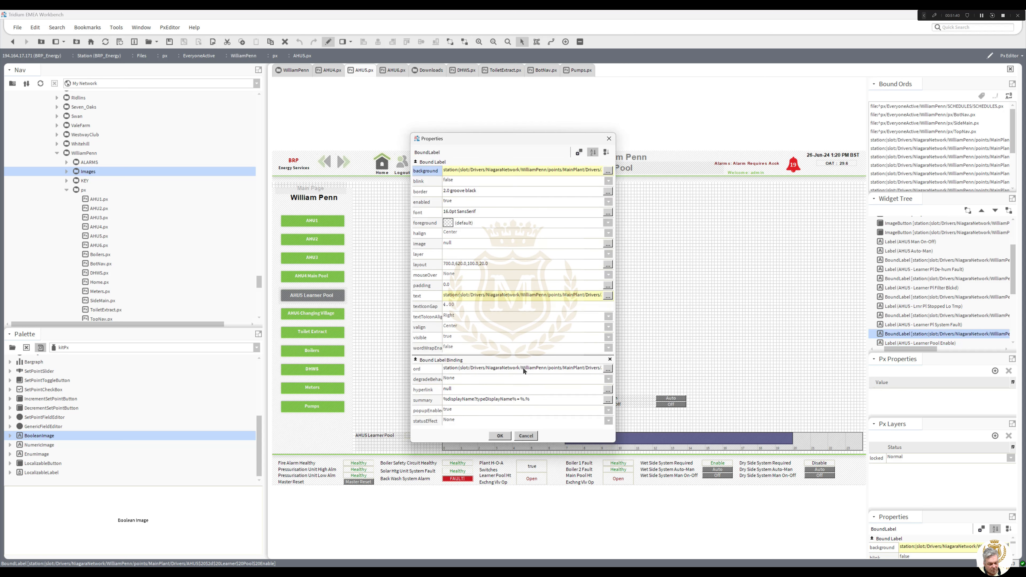
pyautogui.click(524, 370)
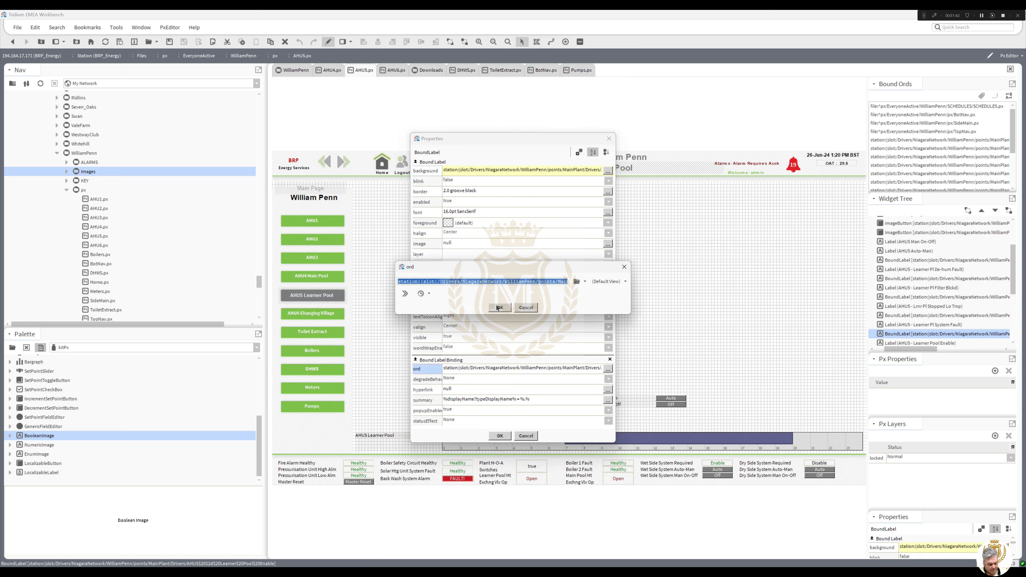
pyautogui.click(499, 308)
pyautogui.click(504, 438)
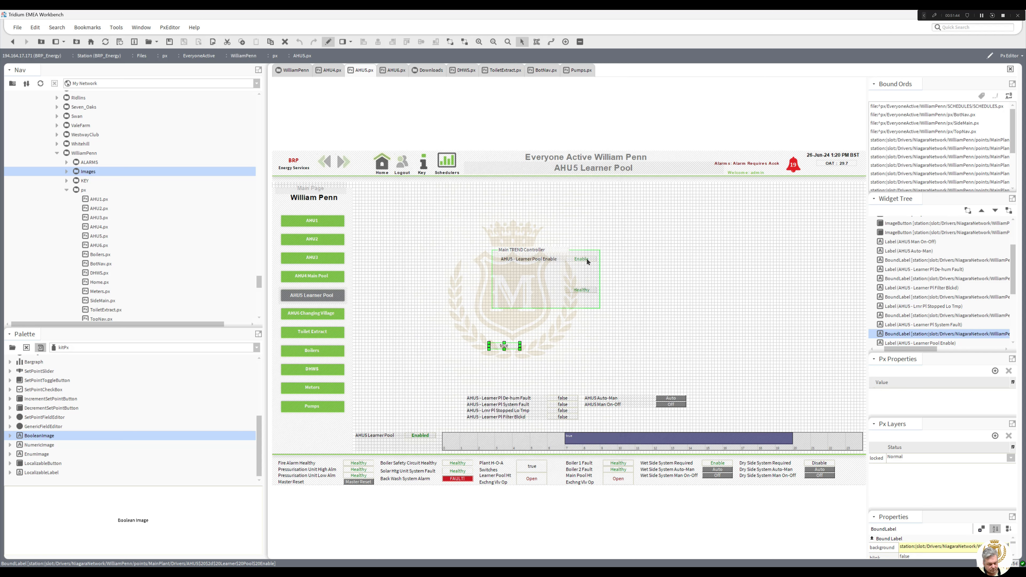
pyautogui.doubleClick(586, 261)
pyautogui.click(522, 368)
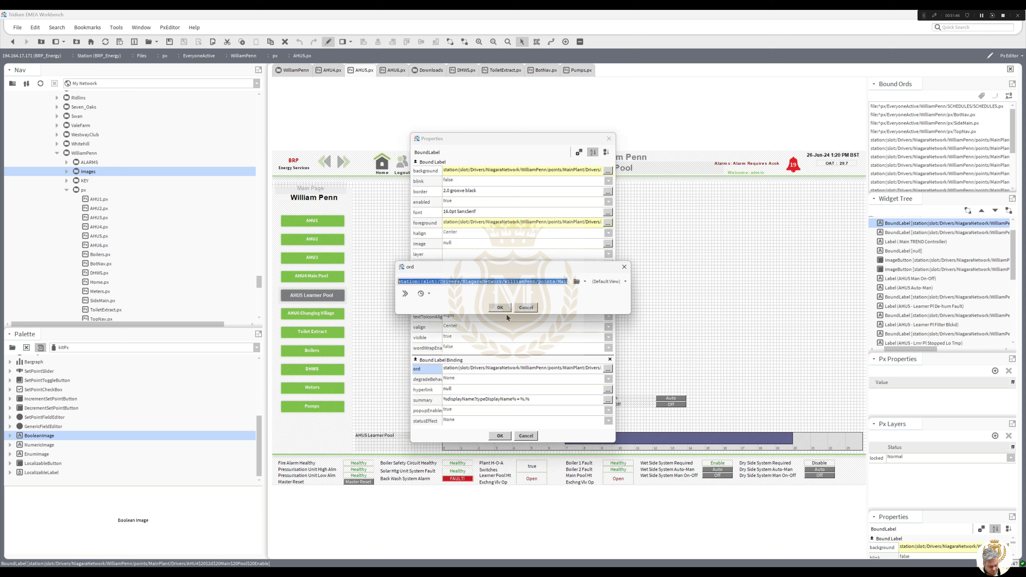
pyautogui.click(500, 436)
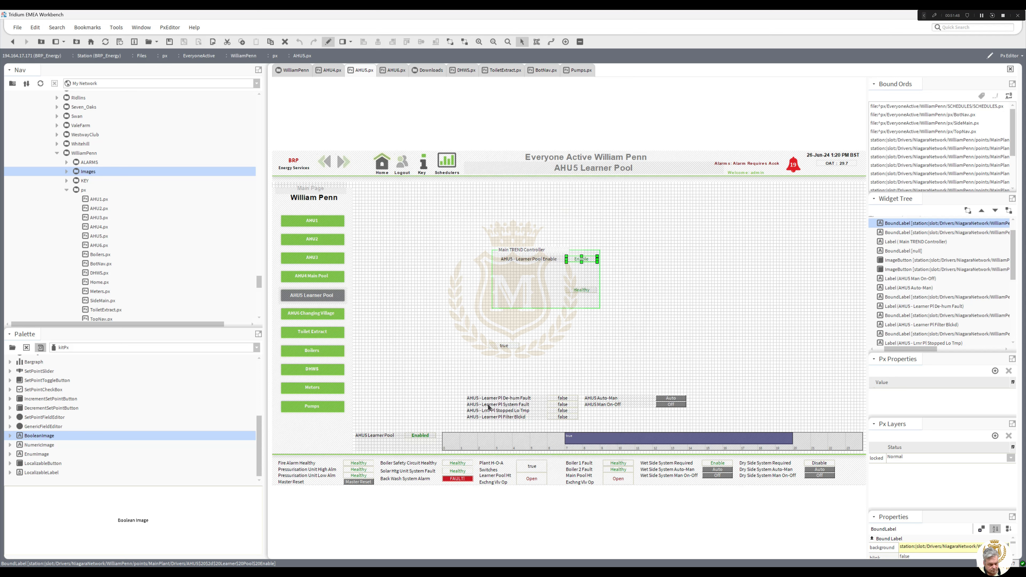
pyautogui.click(506, 346)
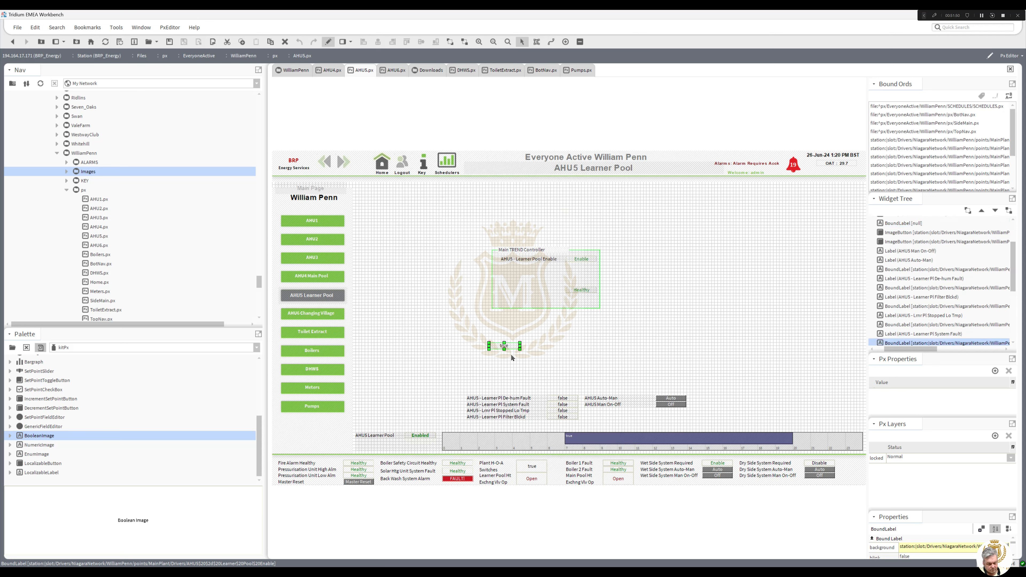
pyautogui.press('Delete')
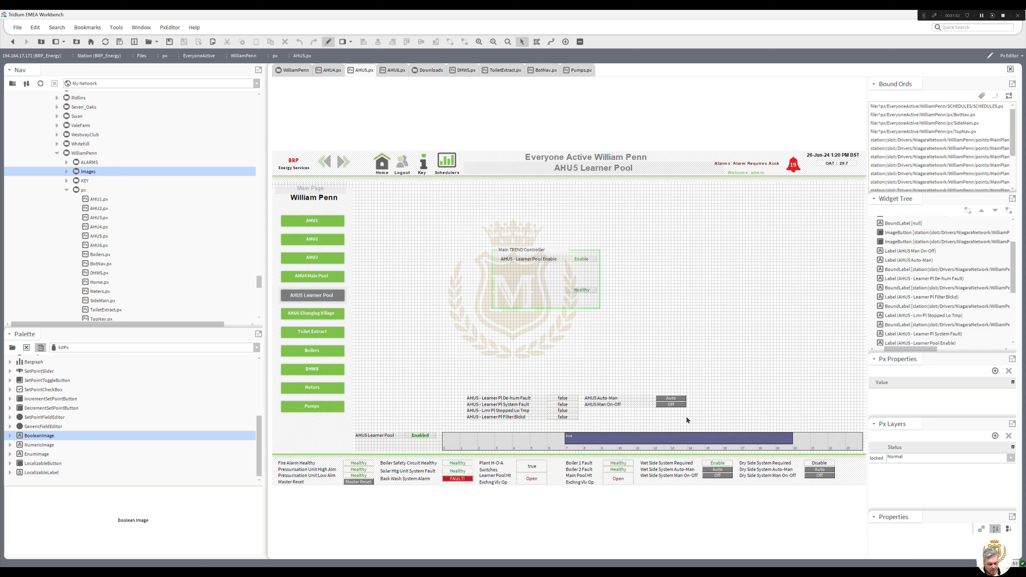
# Move the AHU5 Auto-Man and Man On-Off labels and buttons below the enable row, and send the frame behind the other widgets.
pyautogui.moveTo(697, 416); pyautogui.dragTo(512, 265)
pyautogui.click(510, 292)
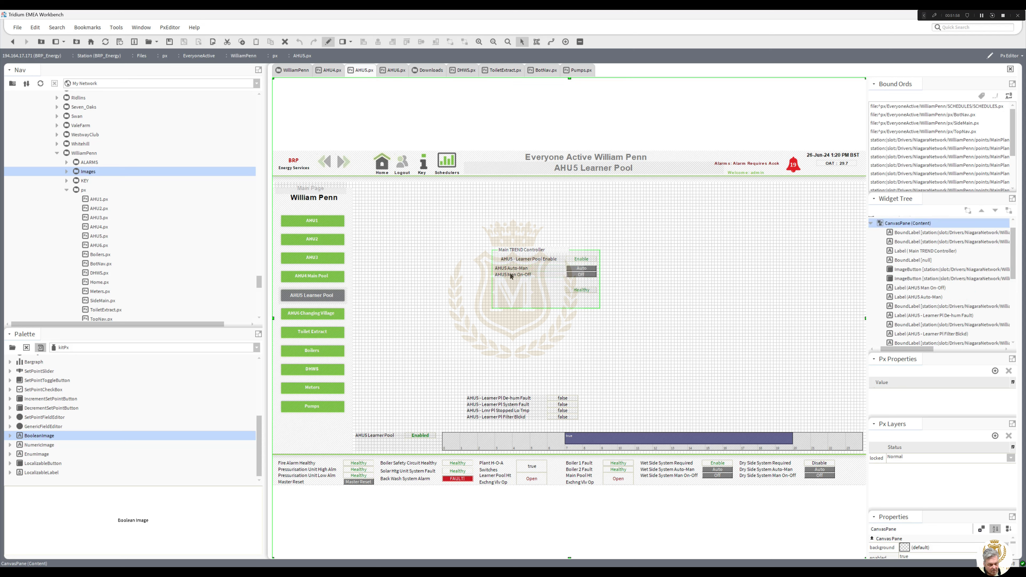
pyautogui.click(515, 297)
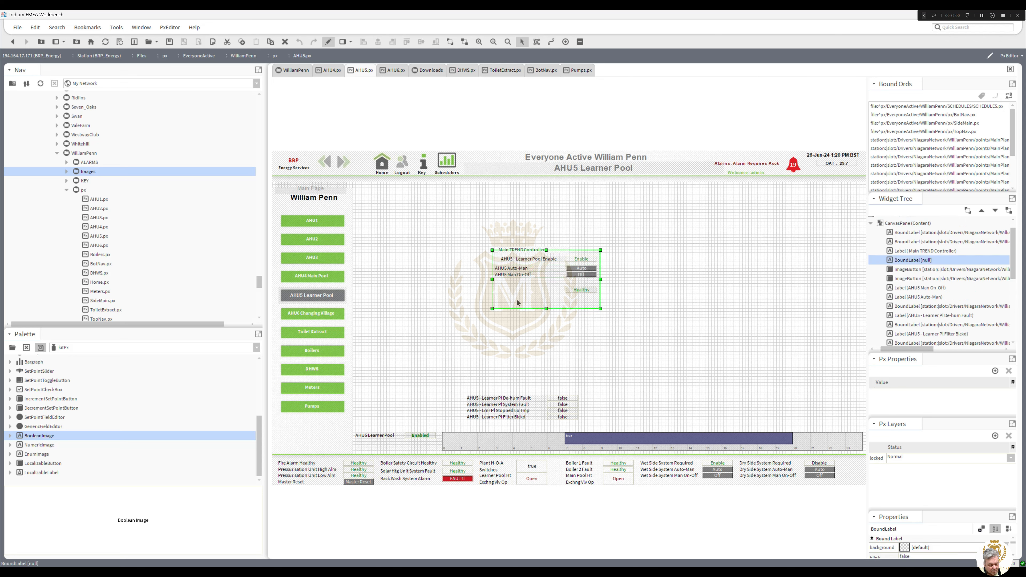
pyautogui.rightClick(517, 299)
pyautogui.moveTo(558, 405)
pyautogui.click(603, 436)
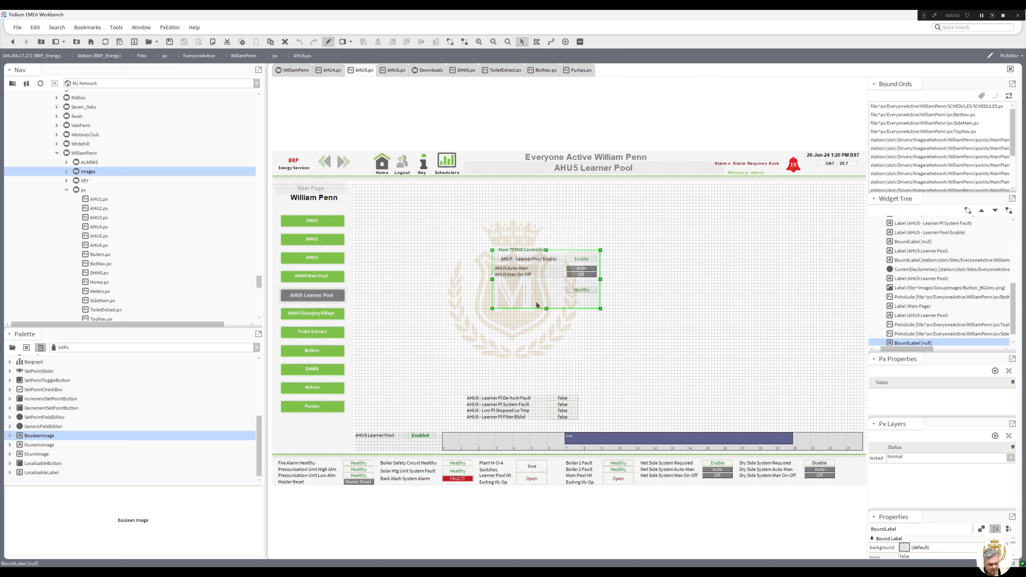
# Adjust the left edges of the AHU5 Auto-Man, Man On-Off and Learner Pool Enable labels so they line up inside the frame.
pyautogui.click(519, 276)
pyautogui.keyDown('ctrl'); pyautogui.click(517, 269); pyautogui.keyUp('ctrl')
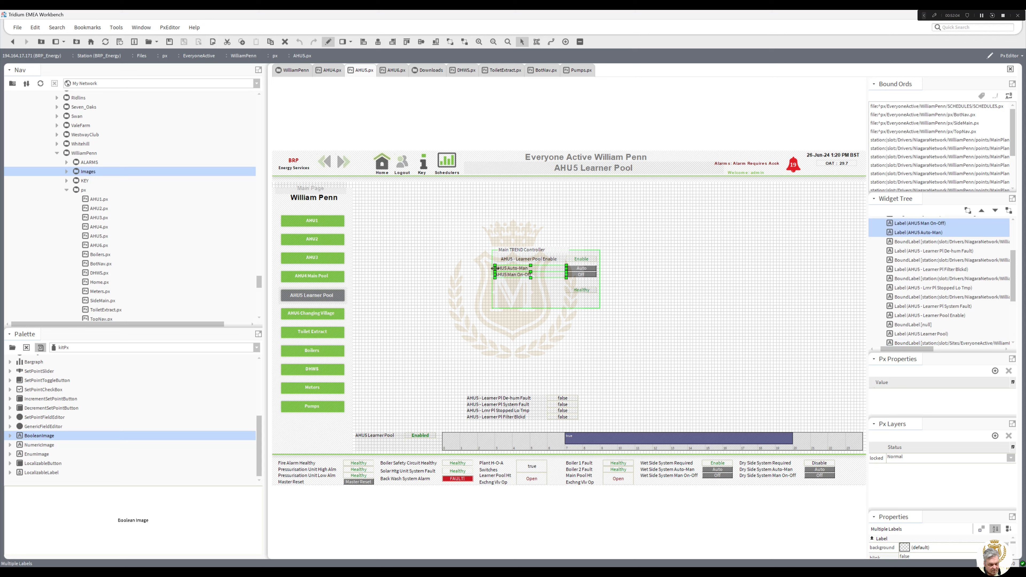
pyautogui.moveTo(495, 268); pyautogui.dragTo(498, 269)
pyautogui.click(505, 259)
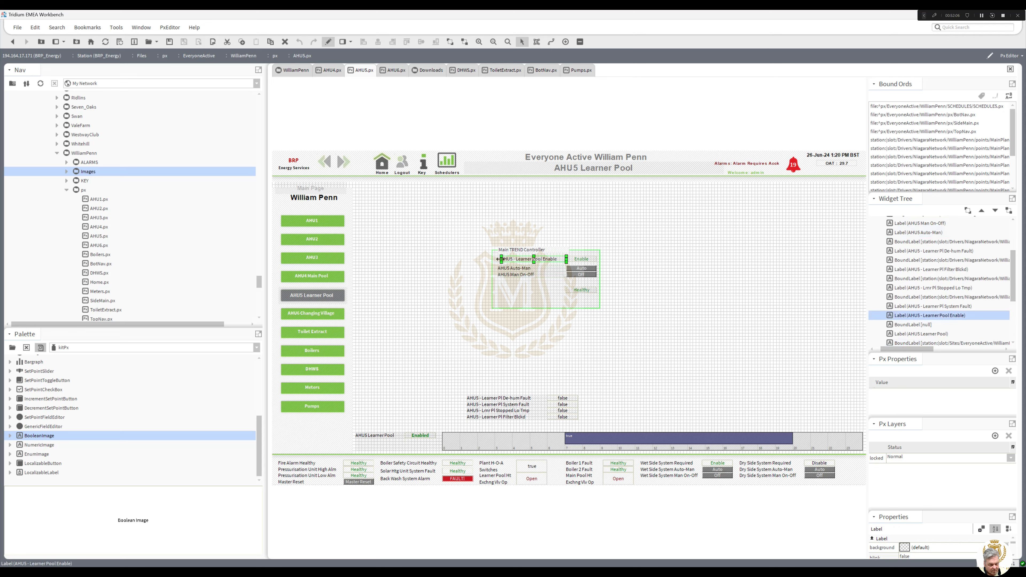
pyautogui.click(537, 377)
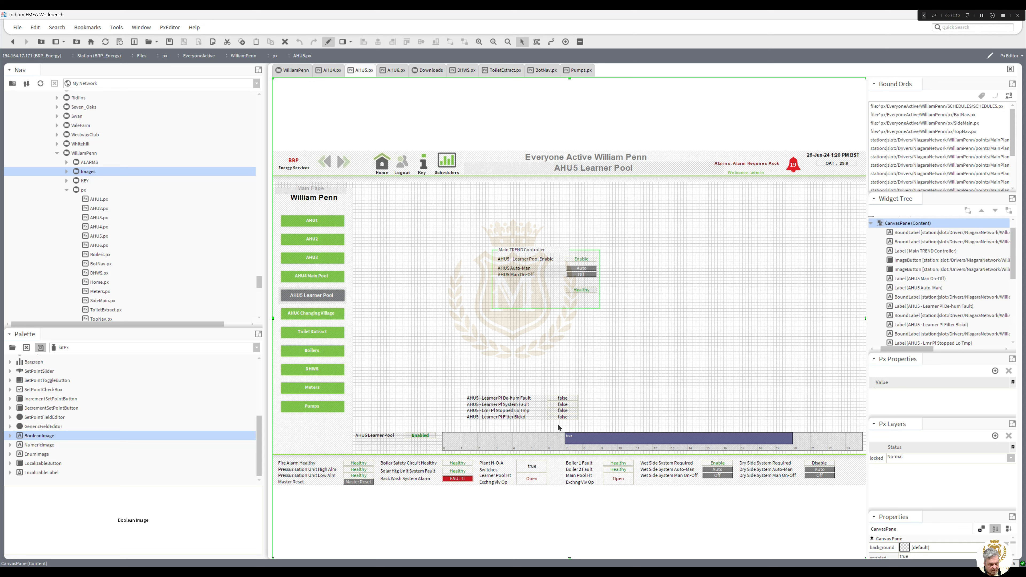
# Move the four AHU5 Learner Pool fault labels into the frame below Man On-Off and trim their left edges to match the labels above.
pyautogui.moveTo(557, 424); pyautogui.dragTo(504, 284)
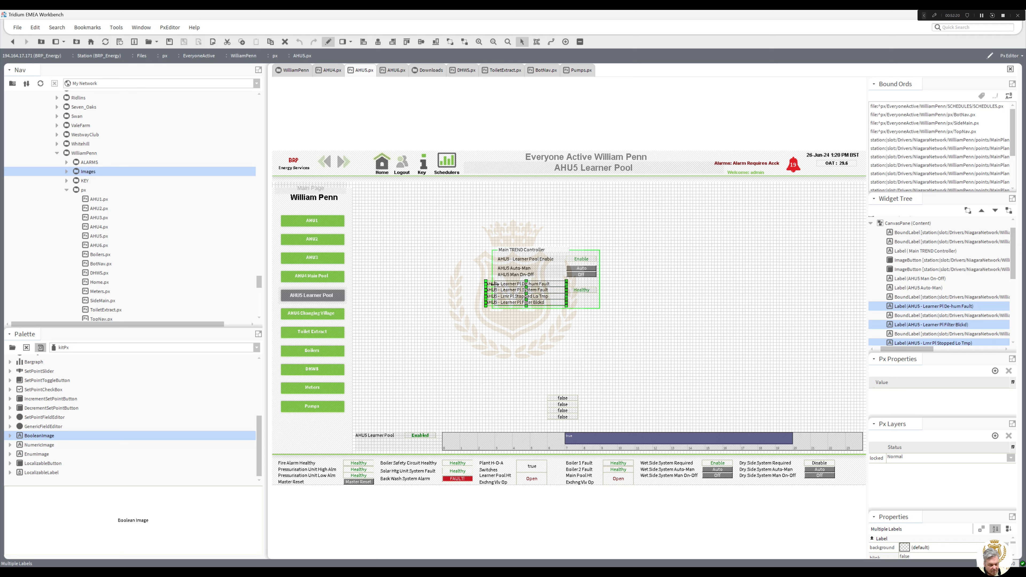
pyautogui.moveTo(494, 284); pyautogui.dragTo(498, 284)
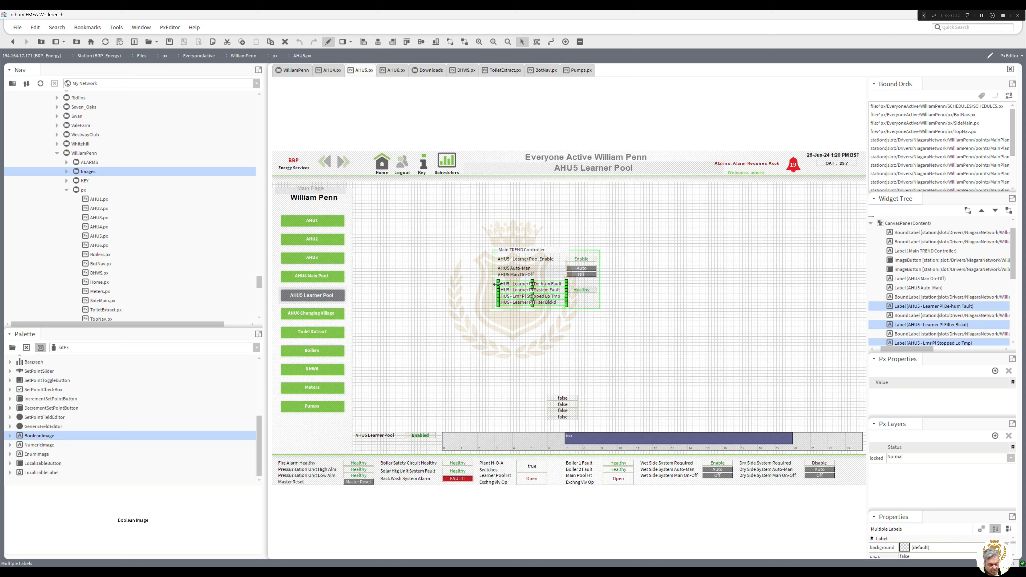
pyautogui.click(502, 343)
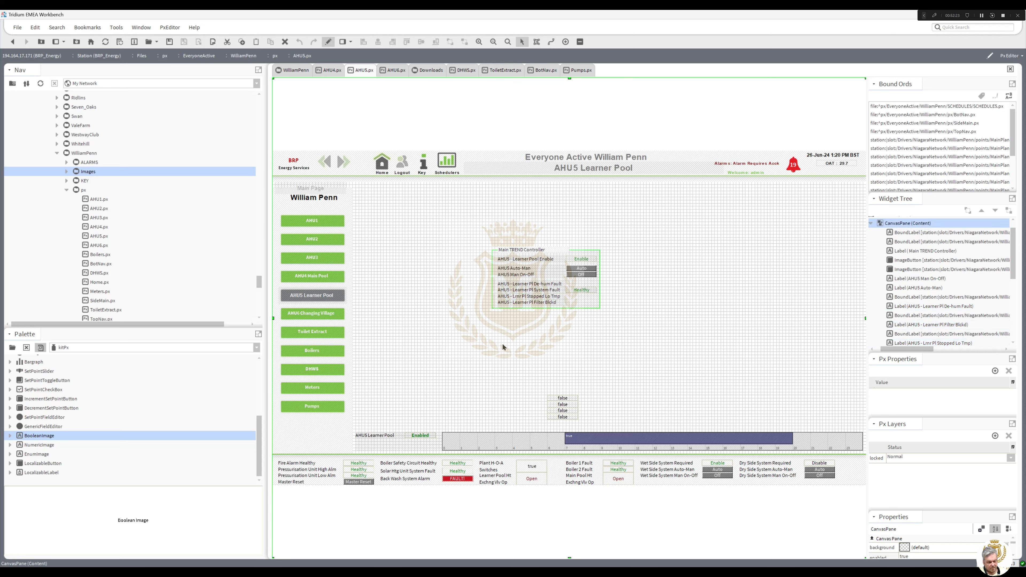
# Extend the left edges of all seven AHU5 labels together slightly towards the frame's left border.
pyautogui.click(516, 302)
pyautogui.keyDown('ctrl'); pyautogui.click(512, 291); pyautogui.keyUp('ctrl')
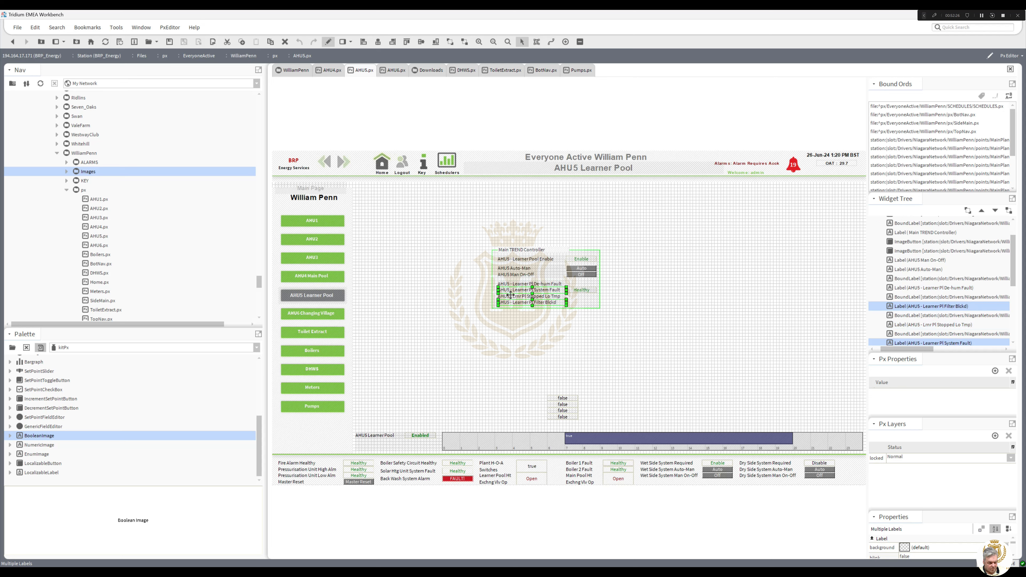
pyautogui.keyDown('ctrl'); pyautogui.click(510, 295); pyautogui.keyUp('ctrl')
pyautogui.keyDown('ctrl'); pyautogui.click(510, 284); pyautogui.keyUp('ctrl')
pyautogui.keyDown('ctrl'); pyautogui.click(508, 275); pyautogui.keyUp('ctrl')
pyautogui.keyDown('ctrl'); pyautogui.click(508, 268); pyautogui.keyUp('ctrl')
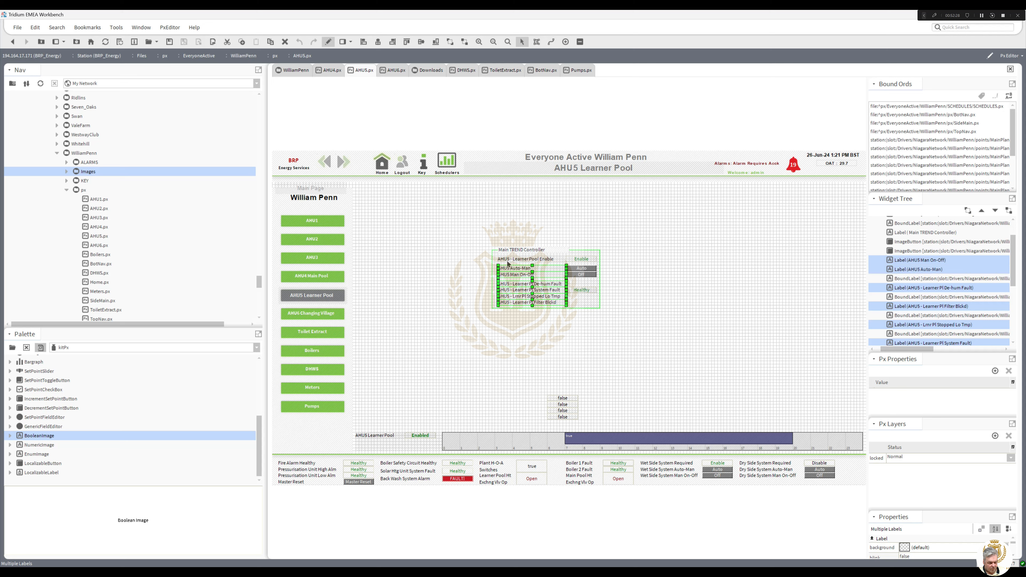
pyautogui.keyDown('ctrl'); pyautogui.click(501, 258); pyautogui.keyUp('ctrl')
pyautogui.moveTo(501, 258); pyautogui.dragTo(498, 258)
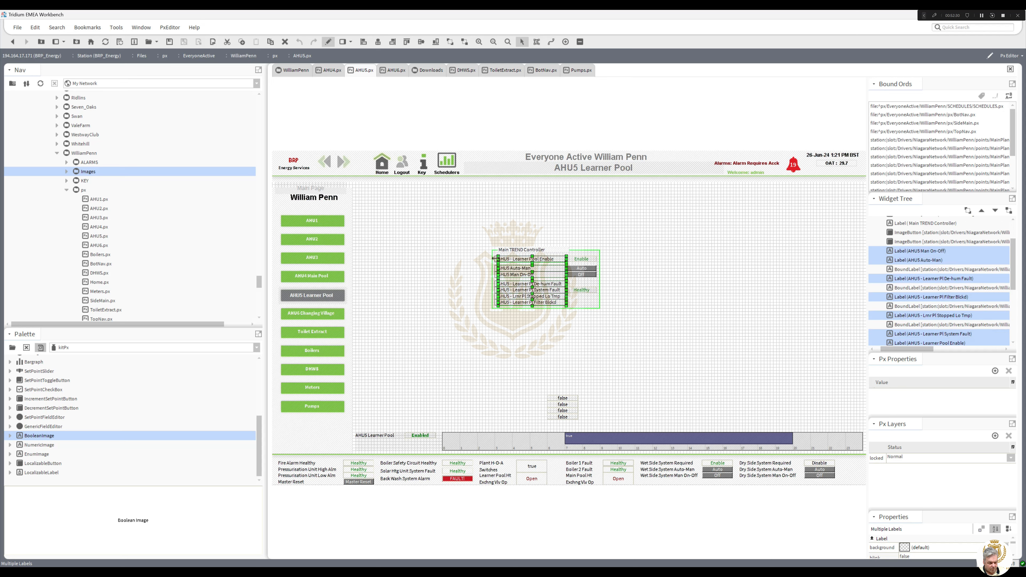
pyautogui.click(526, 331)
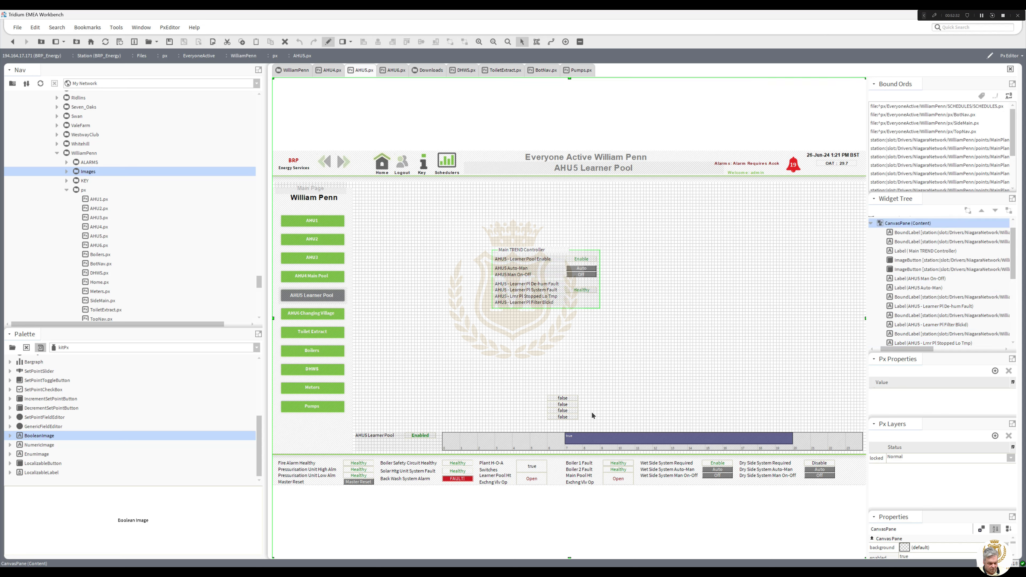
# Move the four false values just outside the frame, and duplicate the Healthy status label so each of the four fault rows has one.
pyautogui.moveTo(583, 424); pyautogui.dragTo(623, 284)
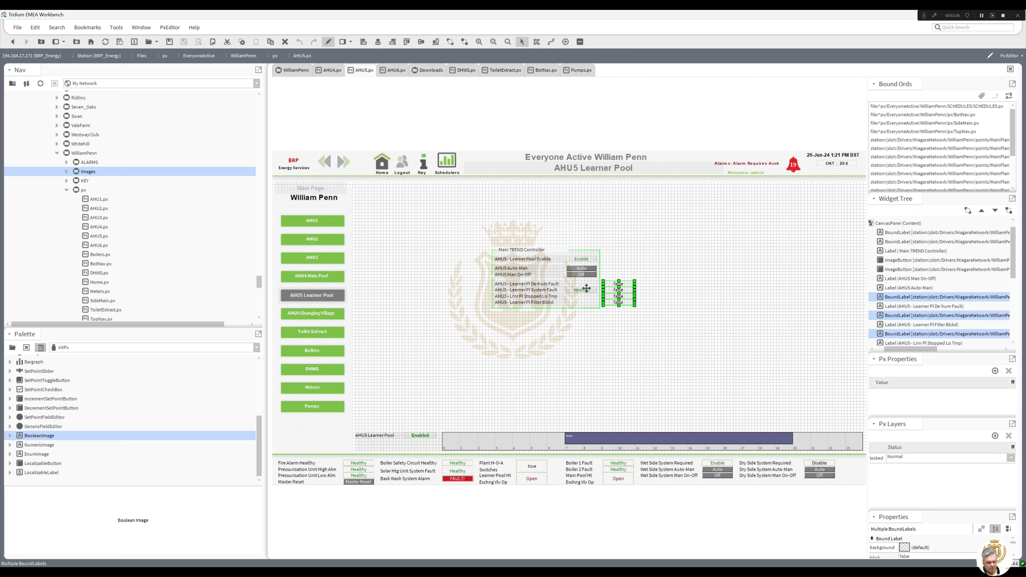
pyautogui.rightClick(586, 288)
pyautogui.press('Escape')
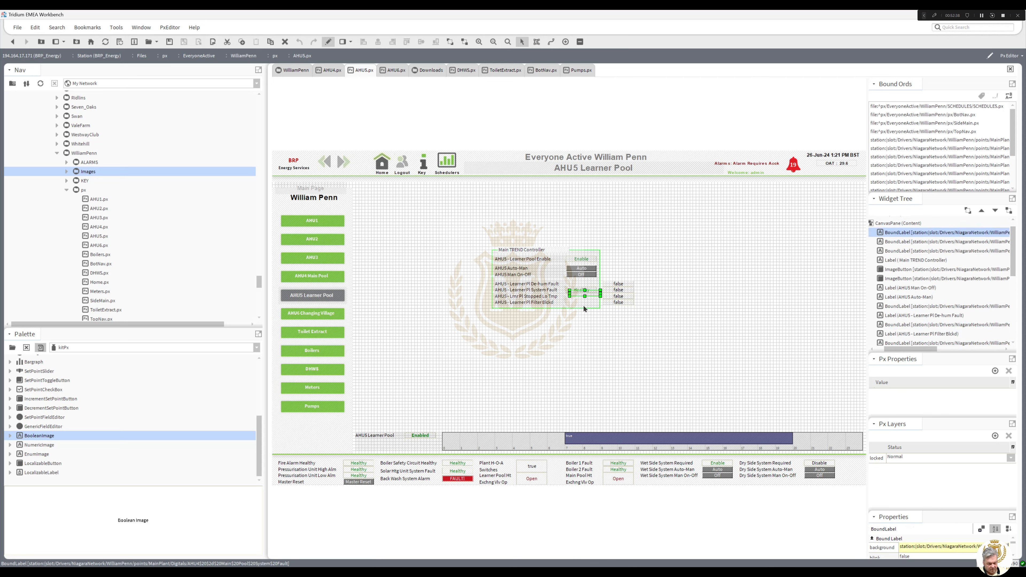
pyautogui.moveTo(581, 293); pyautogui.dragTo(577, 284)
pyautogui.keyDown('ctrl'); pyautogui.click(579, 291); pyautogui.keyUp('ctrl')
pyautogui.rightClick(578, 289)
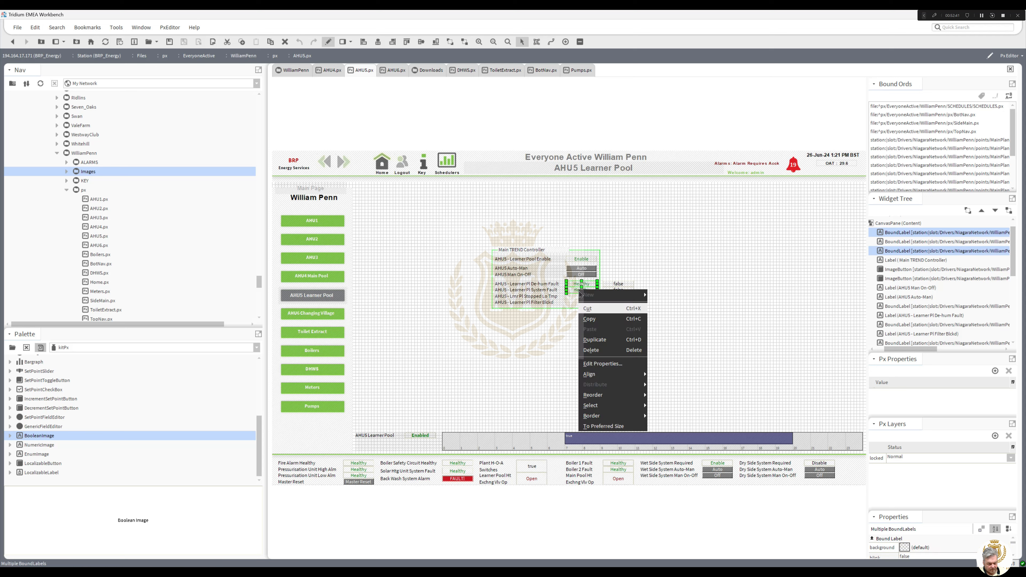
pyautogui.click(601, 339)
pyautogui.moveTo(579, 295); pyautogui.dragTo(575, 305)
pyautogui.click(578, 340)
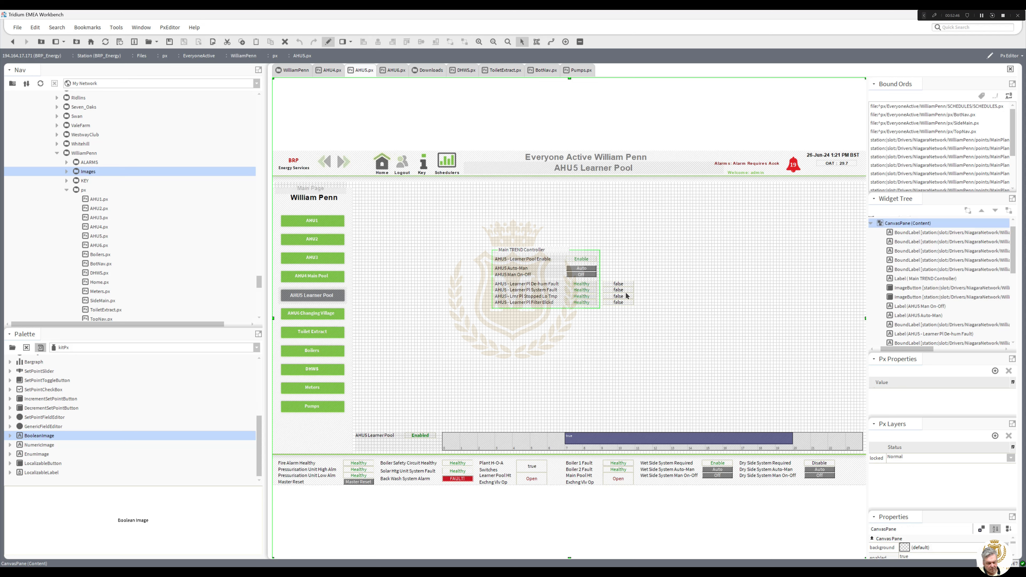
# Copy the ord of the De-hum Fault row's false value into the binding of that row's Healthy status label.
pyautogui.doubleClick(618, 287)
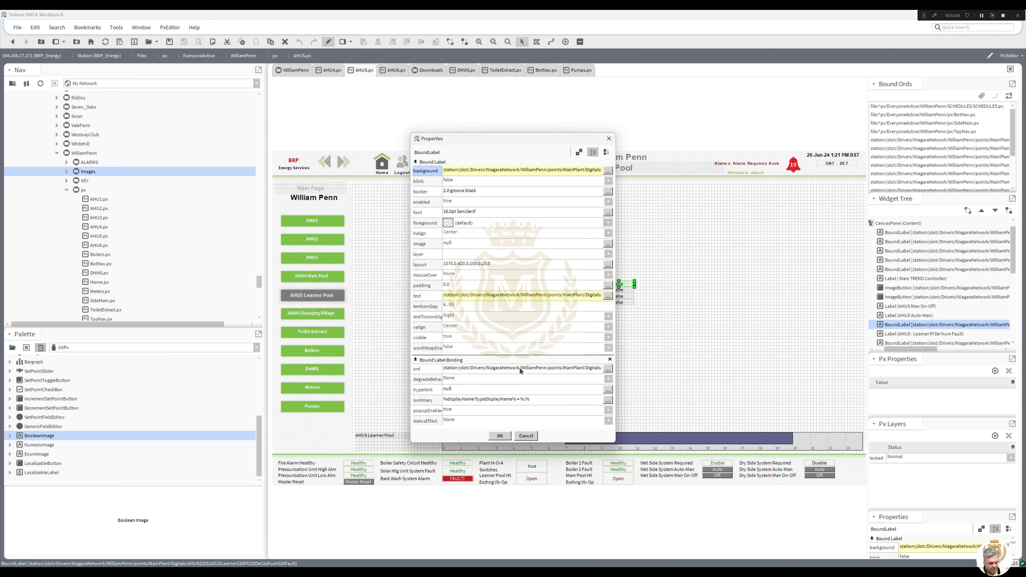
pyautogui.click(519, 368)
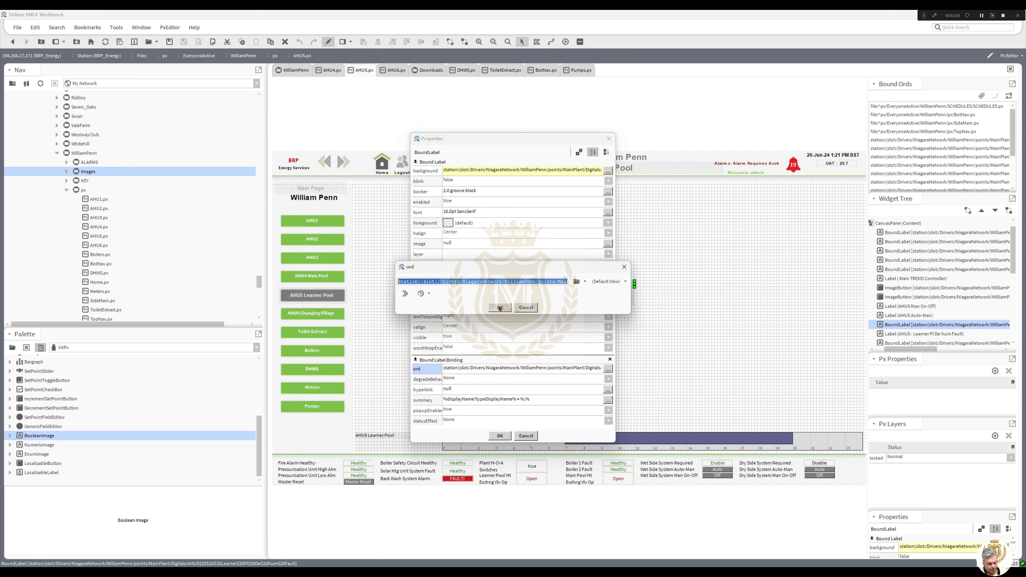
pyautogui.click(500, 307)
pyautogui.click(500, 436)
pyautogui.doubleClick(582, 284)
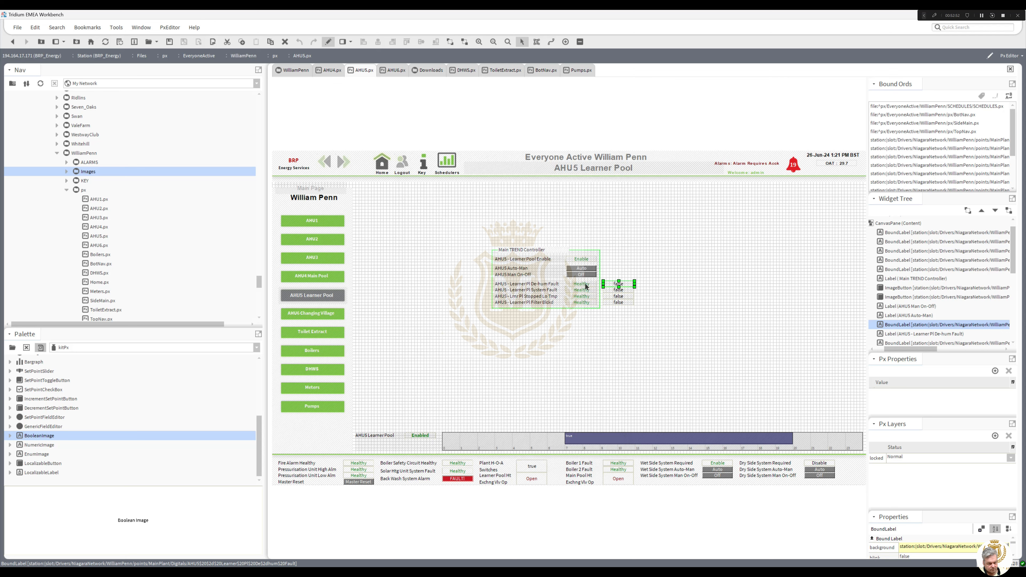
pyautogui.click(511, 369)
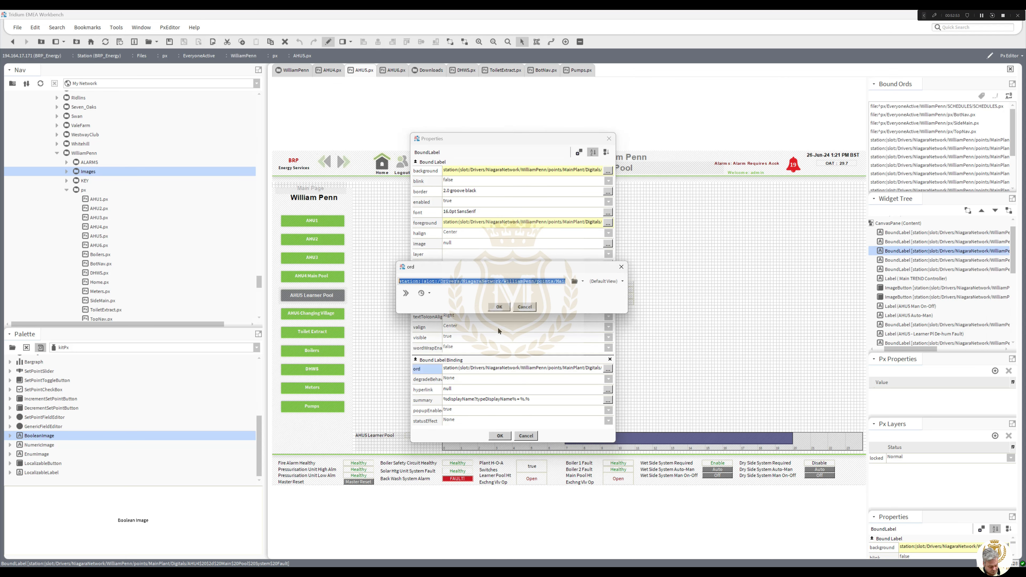
pyautogui.click(500, 310)
pyautogui.click(501, 436)
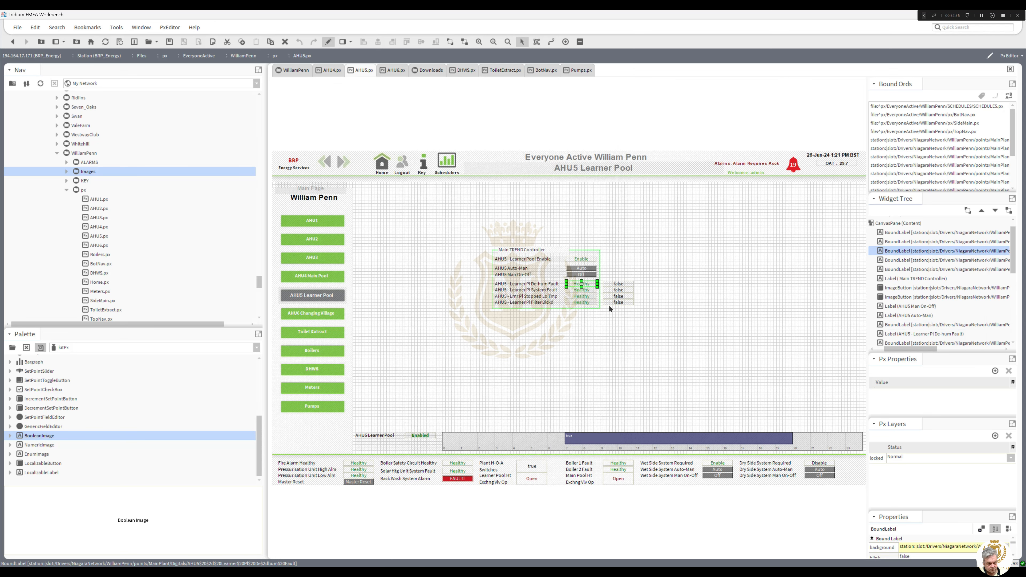
# Copy the ord of the System Fault row's false value into the binding of that row's Healthy status label.
pyautogui.doubleClick(618, 290)
pyautogui.click(528, 369)
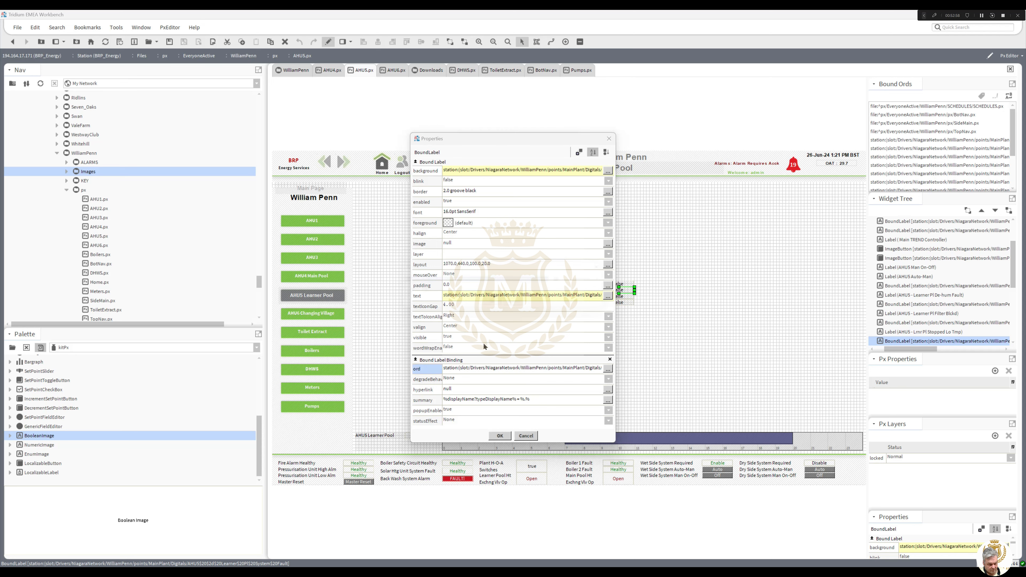
pyautogui.click(500, 308)
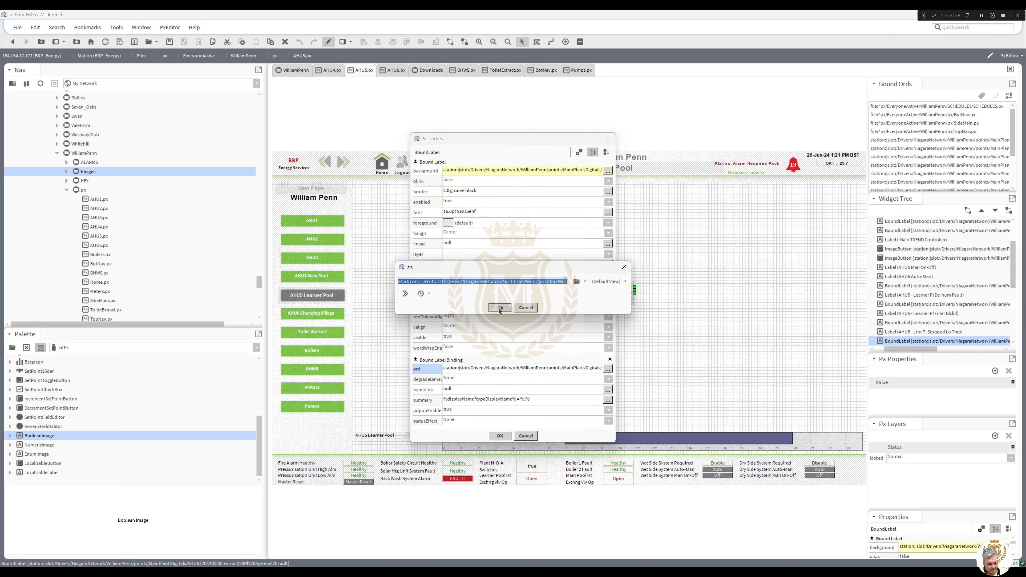
pyautogui.click(501, 436)
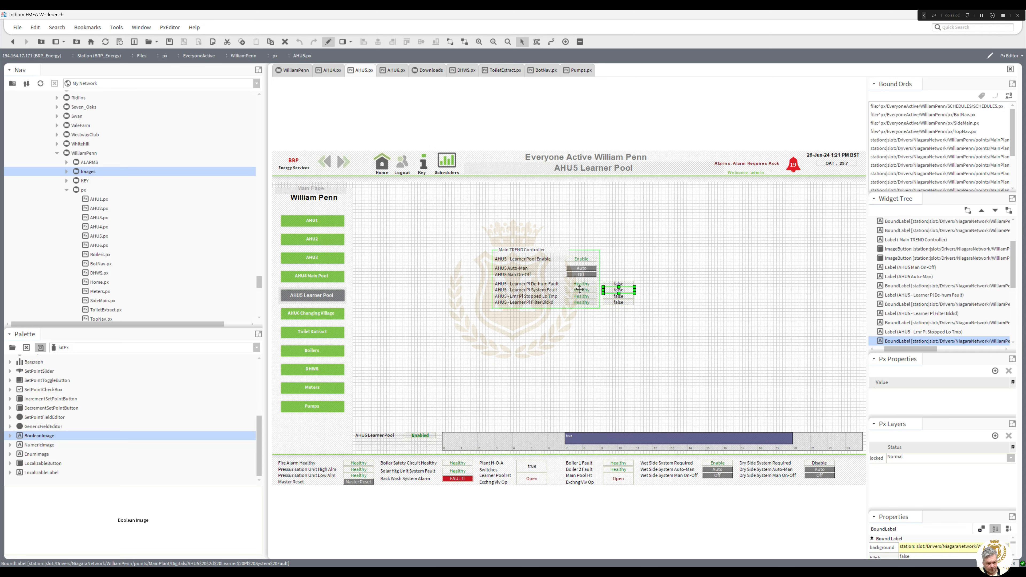
pyautogui.doubleClick(581, 290)
pyautogui.click(500, 368)
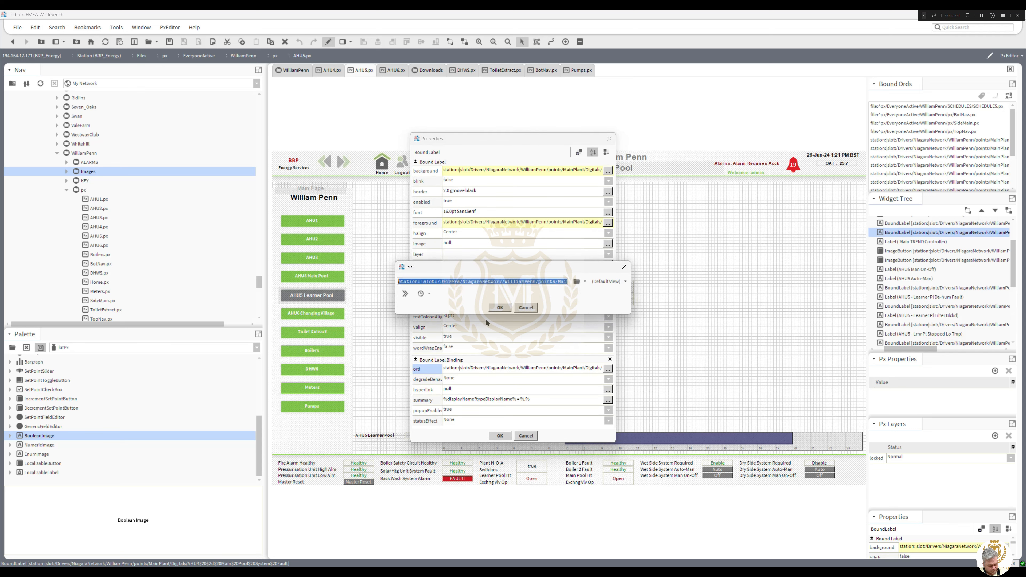
pyautogui.click(500, 309)
pyautogui.click(500, 436)
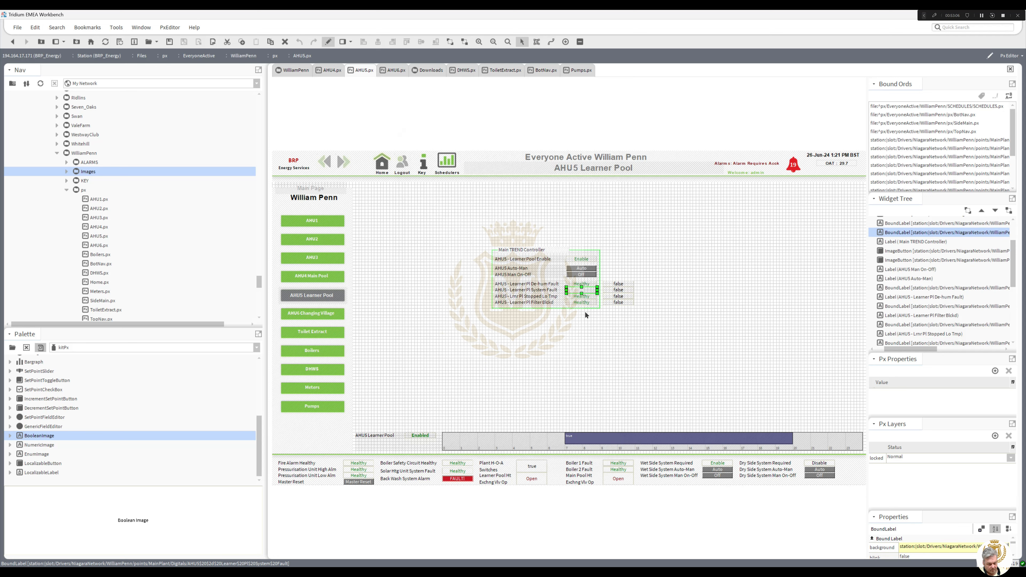
# Copy the ord of the Stopped Lo Tmp row's false value into the binding of that row's Healthy status label.
pyautogui.click(621, 298)
pyautogui.doubleClick(621, 298)
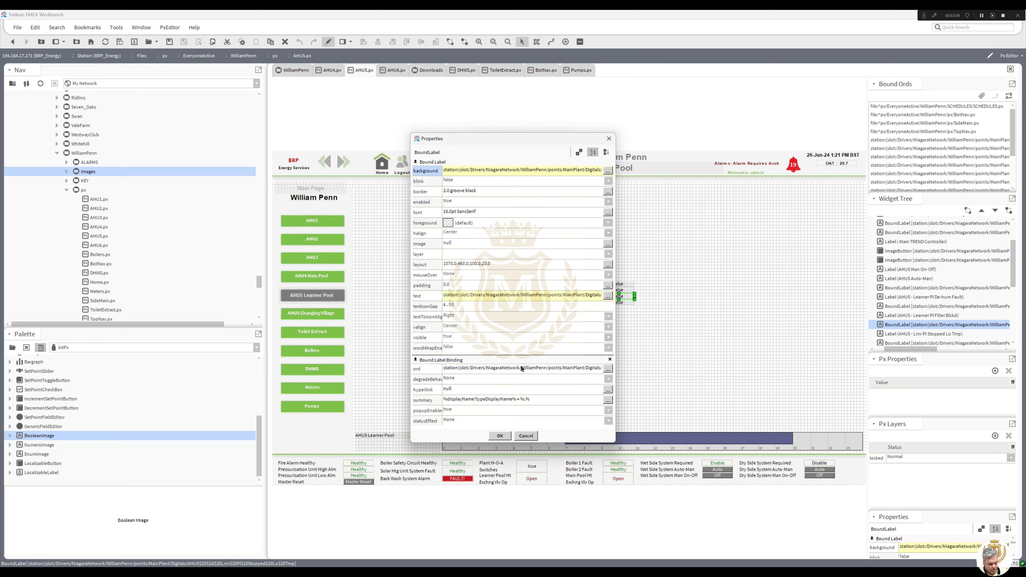
pyautogui.click(521, 370)
pyautogui.click(499, 308)
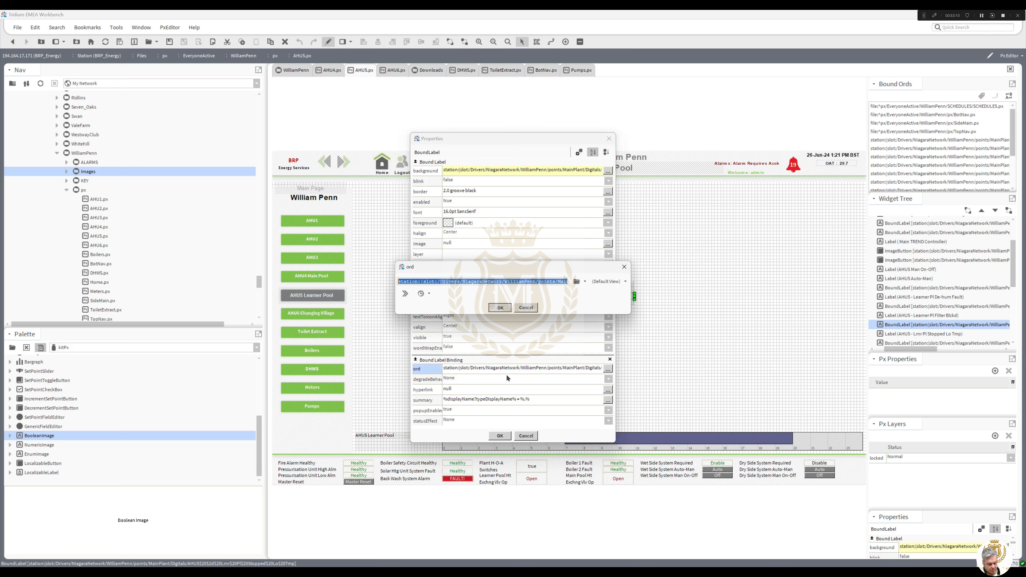
pyautogui.click(499, 435)
pyautogui.doubleClick(585, 297)
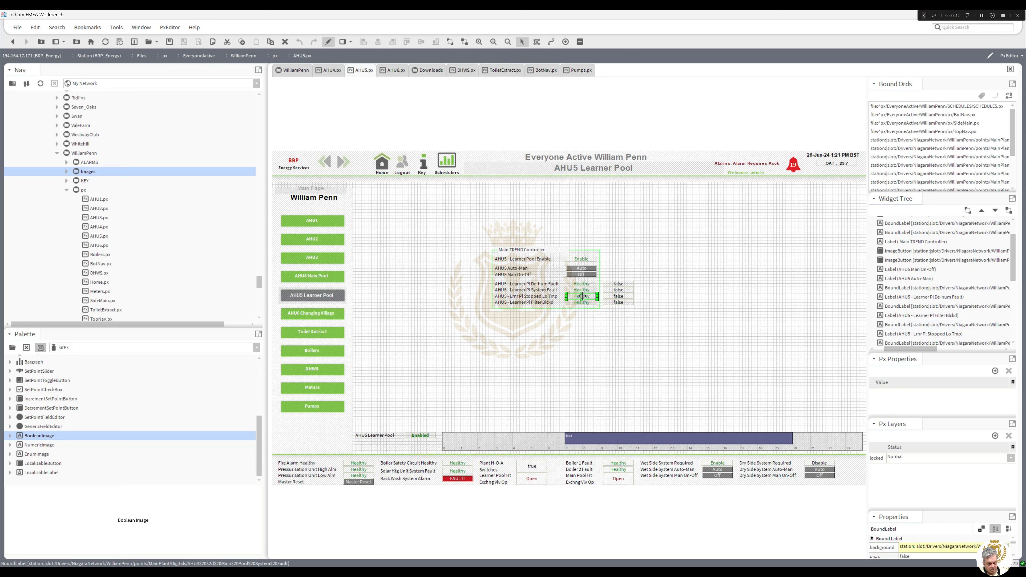
pyautogui.click(520, 371)
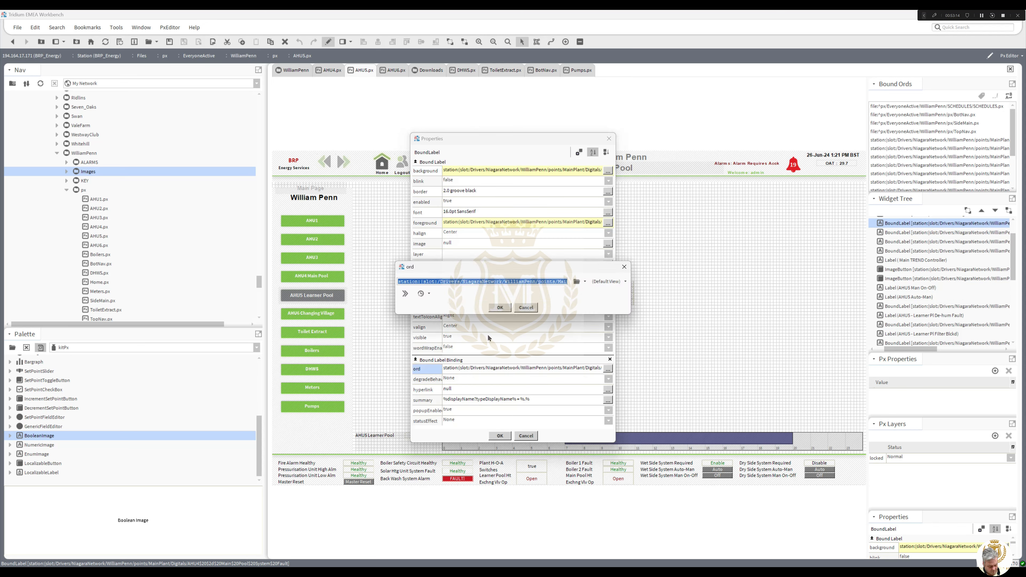
pyautogui.click(500, 308)
pyautogui.click(499, 436)
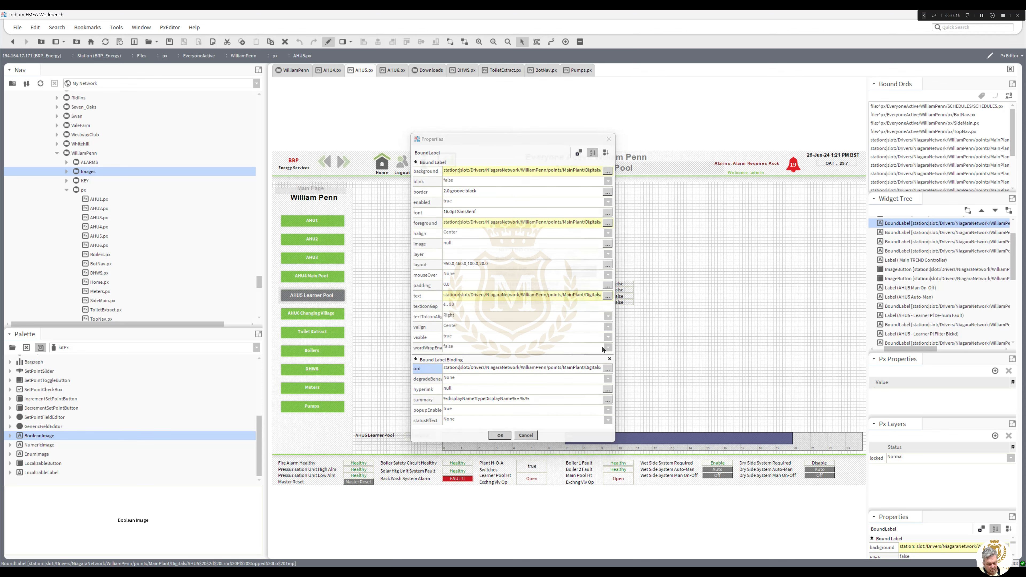
# Copy the ord of the Filter Blckd row's false value into the binding of that row's Healthy status label.
pyautogui.doubleClick(626, 302)
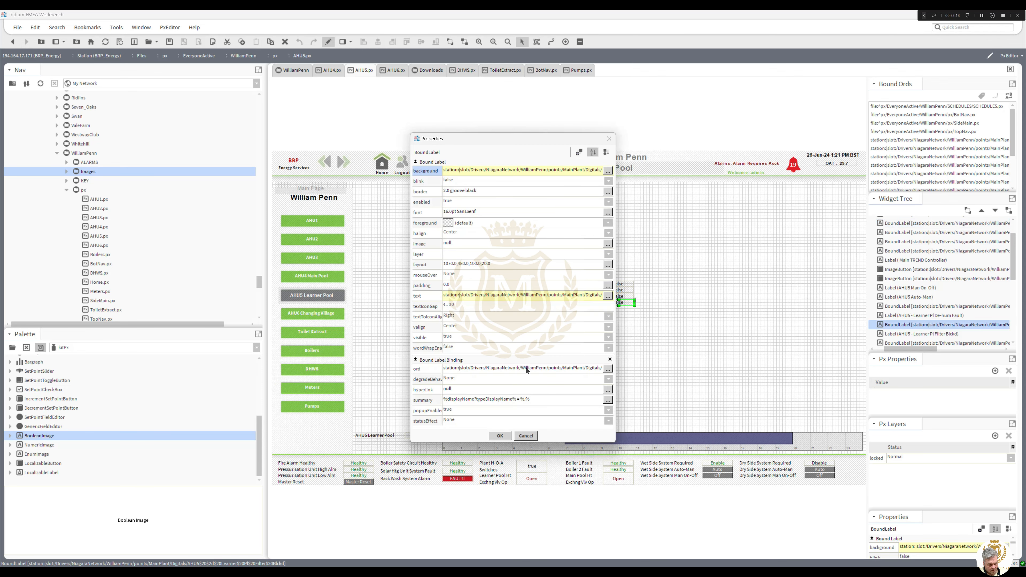
pyautogui.click(527, 370)
pyautogui.click(501, 311)
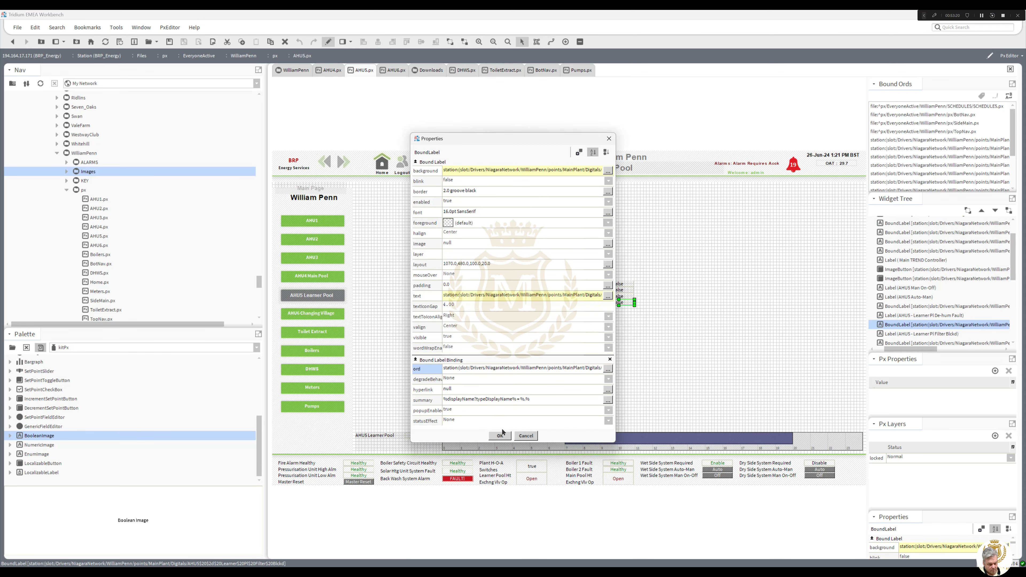
pyautogui.click(500, 435)
pyautogui.doubleClick(583, 305)
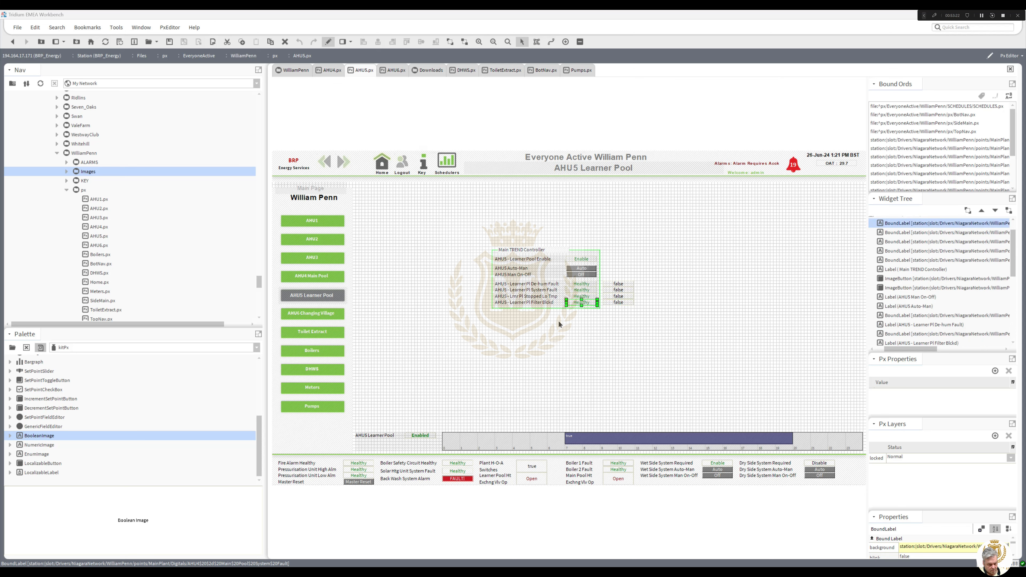
pyautogui.click(513, 368)
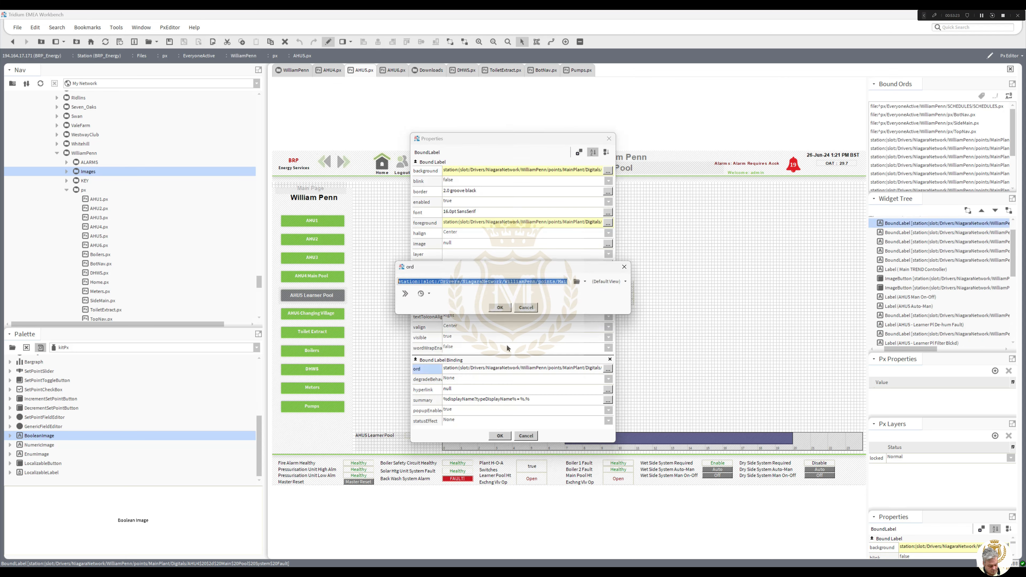
pyautogui.click(500, 307)
pyautogui.press('Return')
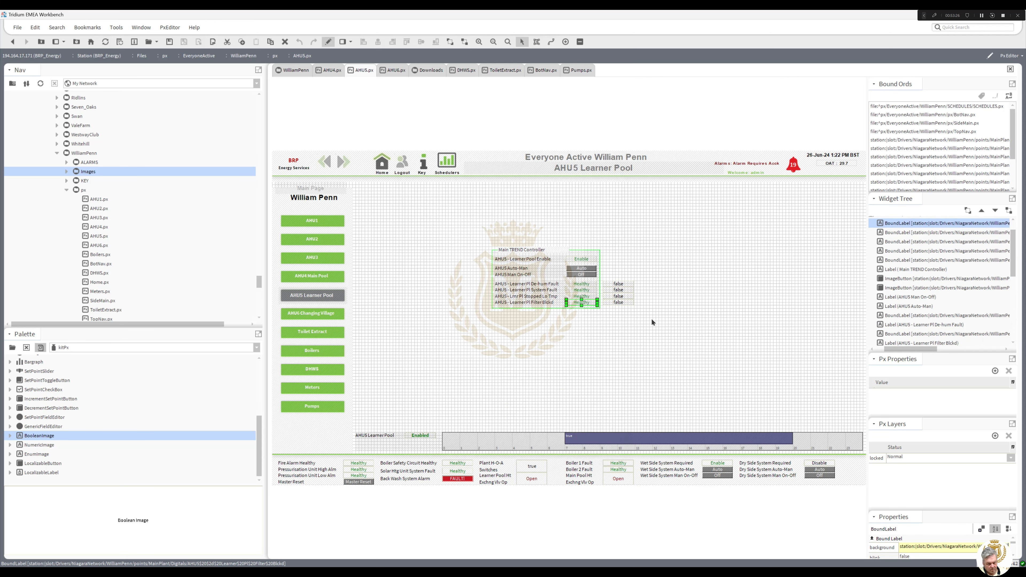
# Delete the four false values beside the frame and move the whole Main TREND Controller block to the canvas's upper-left corner, beside the William Penn heading.
pyautogui.moveTo(651, 318); pyautogui.dragTo(597, 276)
pyautogui.moveTo(635, 330); pyautogui.dragTo(385, 190)
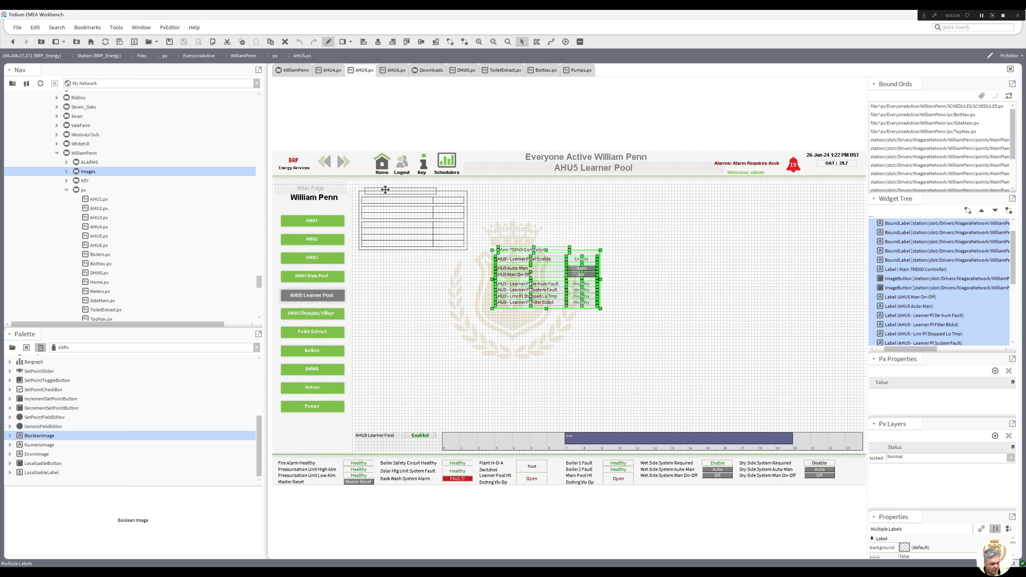
pyautogui.moveTo(385, 189); pyautogui.dragTo(385, 190)
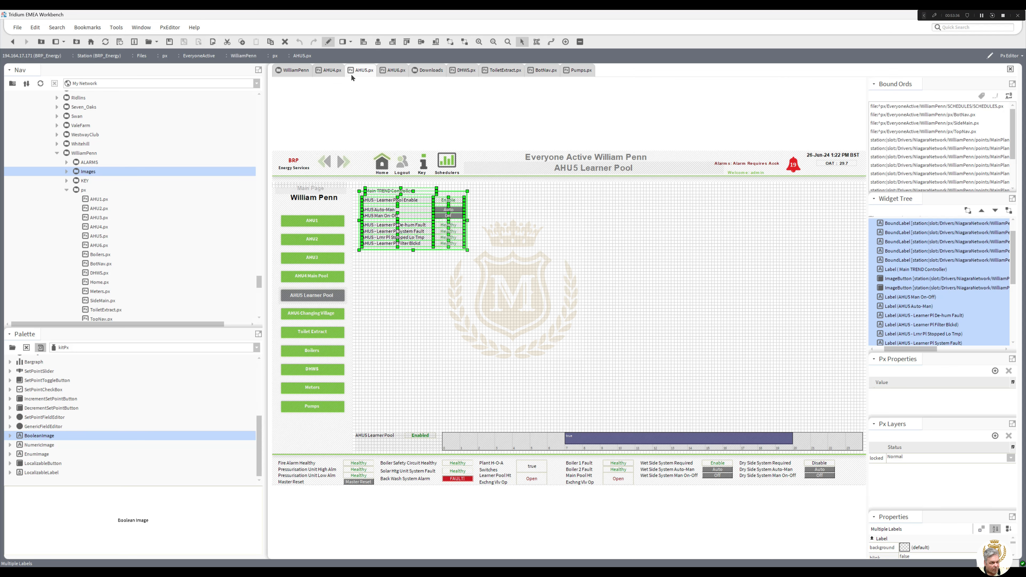
pyautogui.click(328, 42)
# On the AHU4 page, move the whole Main TREND Controller block to the same position as the block on the AHU5 page.
pyautogui.click(333, 70)
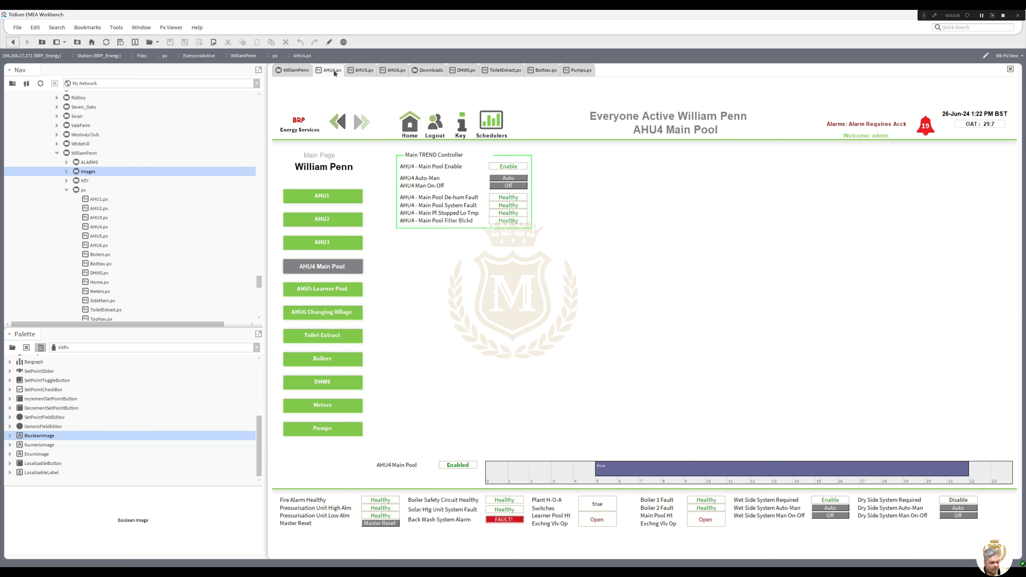
pyautogui.click(328, 42)
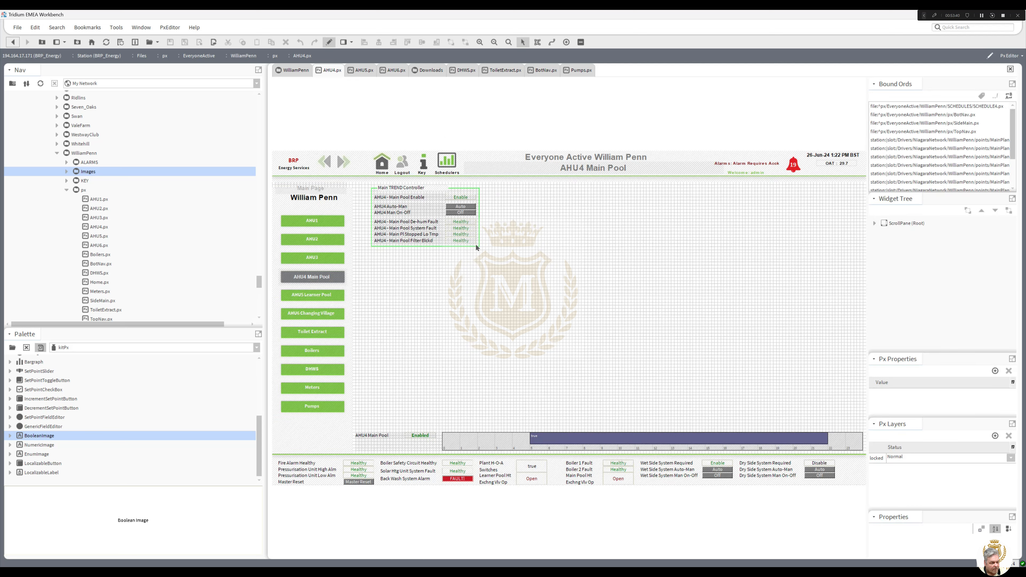
pyautogui.moveTo(359, 179); pyautogui.dragTo(501, 260)
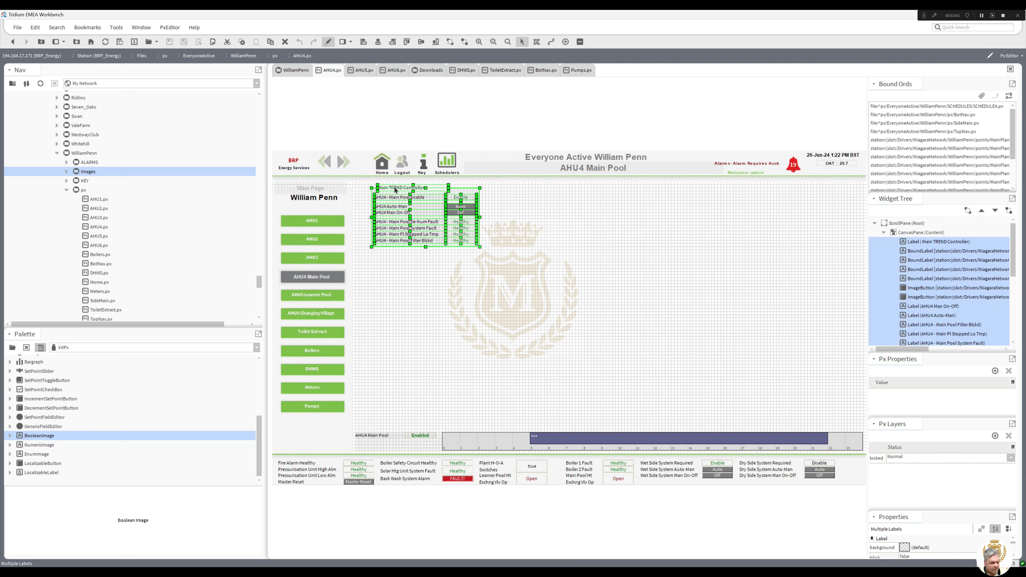
pyautogui.moveTo(387, 187); pyautogui.dragTo(375, 187)
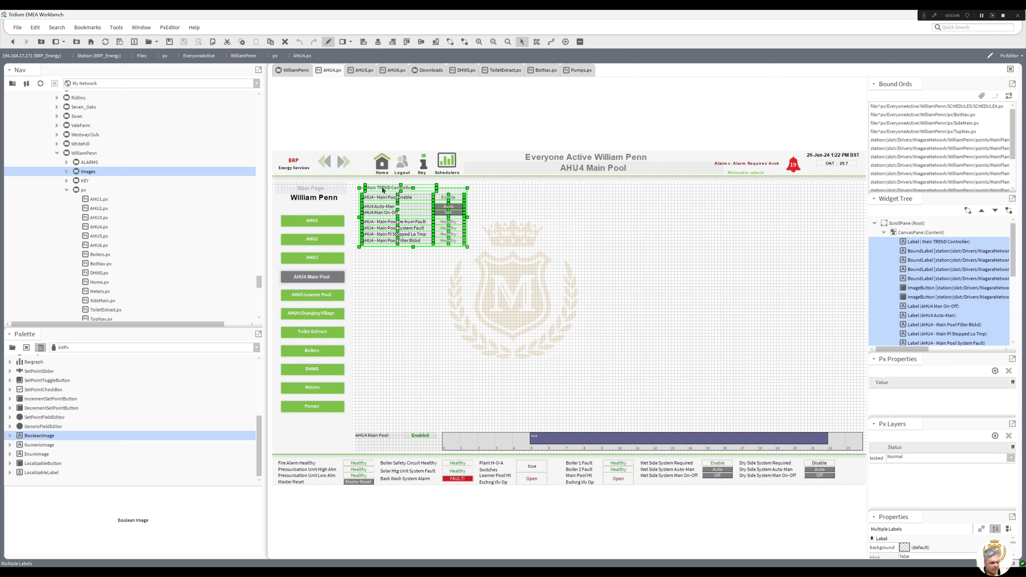
pyautogui.moveTo(382, 188); pyautogui.dragTo(384, 191)
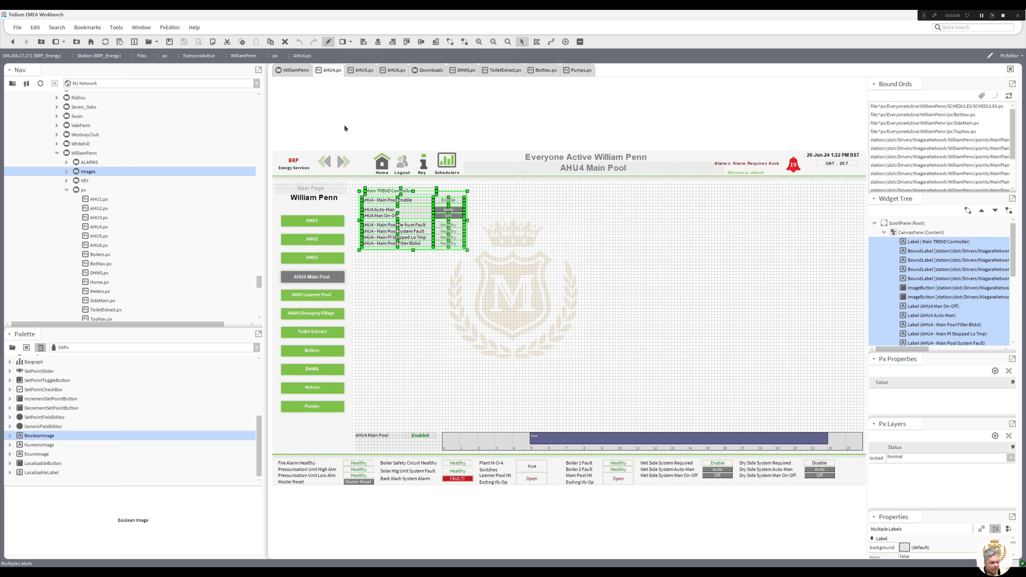
# Compare the placement of the Main TREND Controller block on the AHU4 and AHU5 pages in view mode.
pyautogui.click(363, 71)
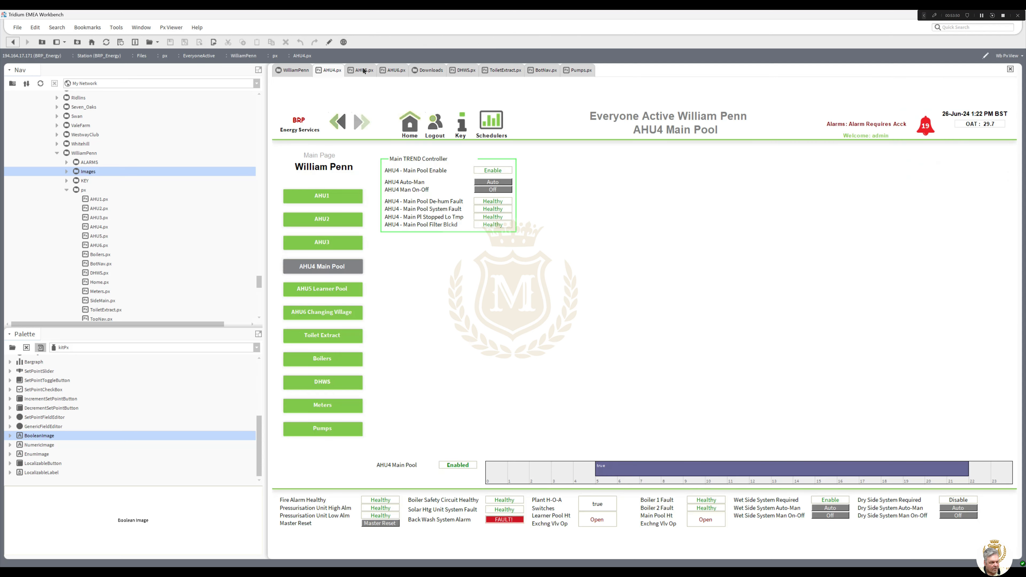
pyautogui.click(334, 73)
pyautogui.click(360, 72)
pyautogui.click(334, 74)
pyautogui.click(363, 73)
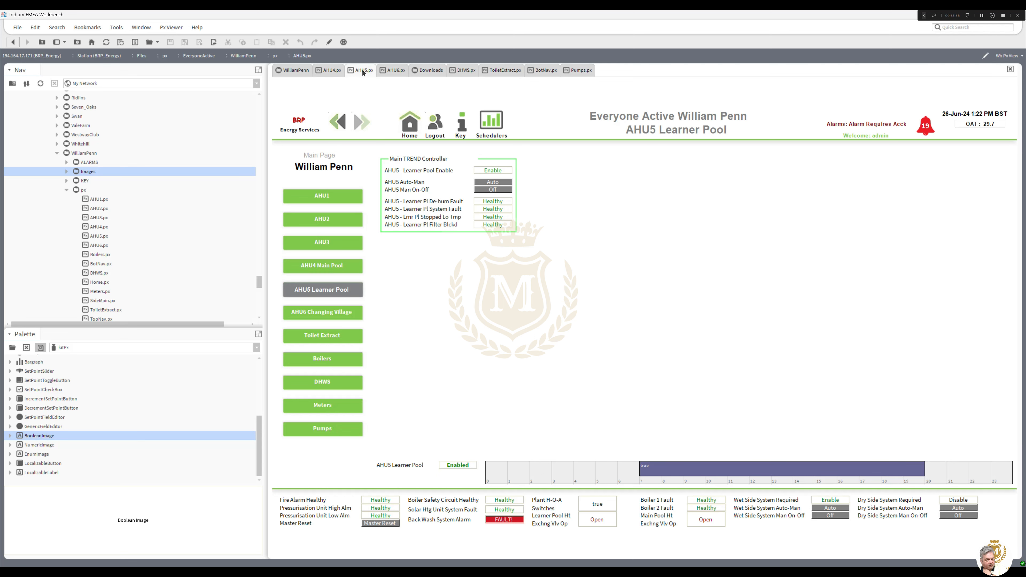
# View the AHU6 Changing Village page and close the Downloads file listing.
pyautogui.click(391, 72)
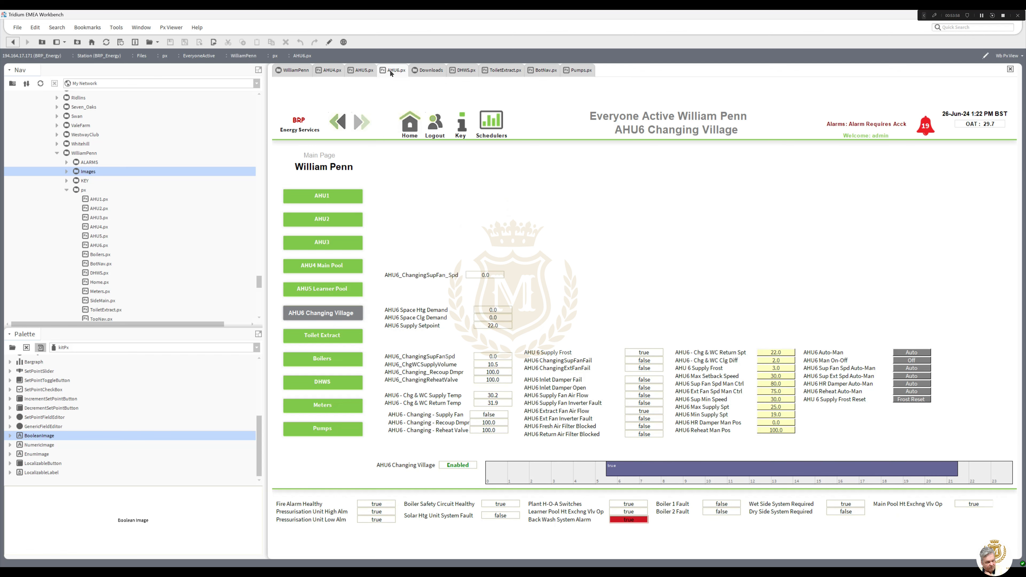
pyautogui.click(422, 71)
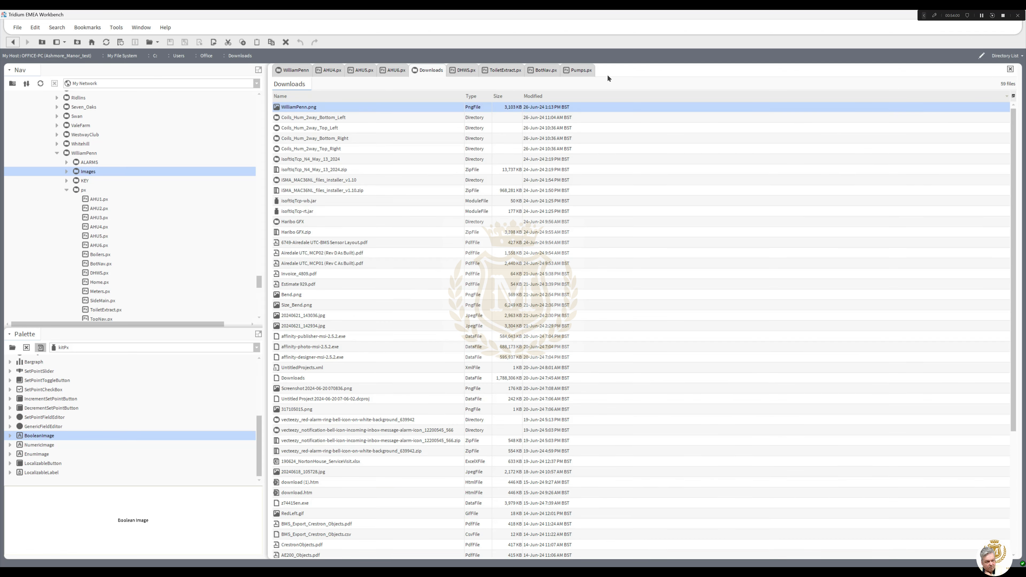
pyautogui.click(1010, 69)
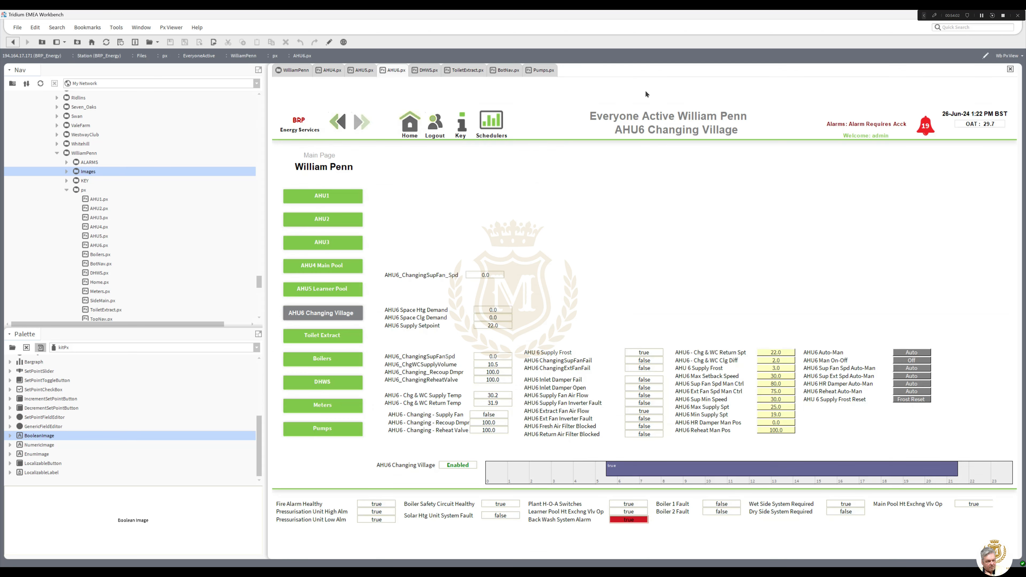
# Look through the DHWS, ToiletExtract, BotNav and Pumps pages to see which still need work.
pyautogui.click(431, 72)
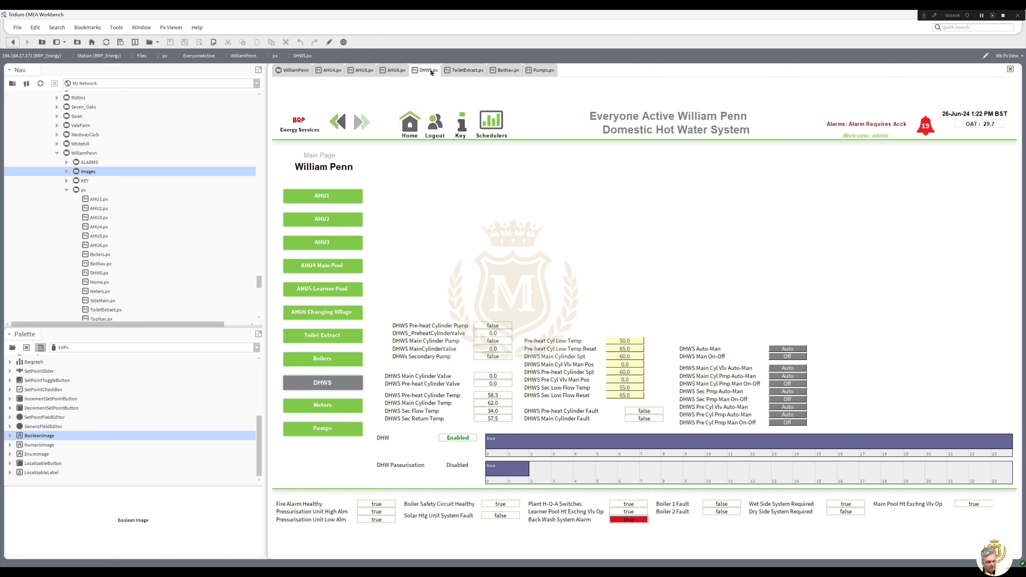
pyautogui.click(459, 71)
pyautogui.click(509, 72)
pyautogui.click(543, 71)
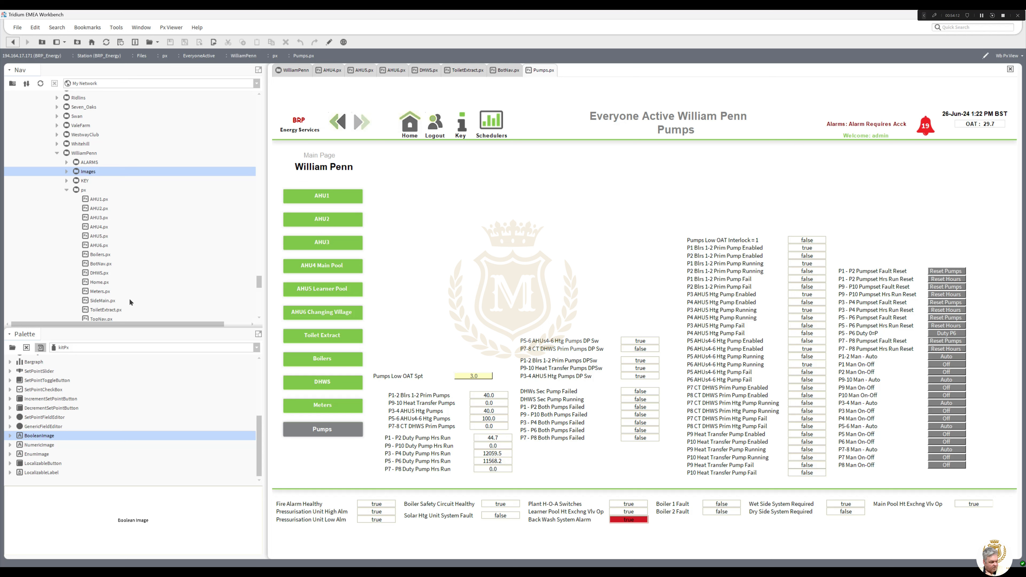
# Open the Boilers and Meters pages from William Penn's px folder.
pyautogui.moveTo(260, 282); pyautogui.dragTo(259, 287)
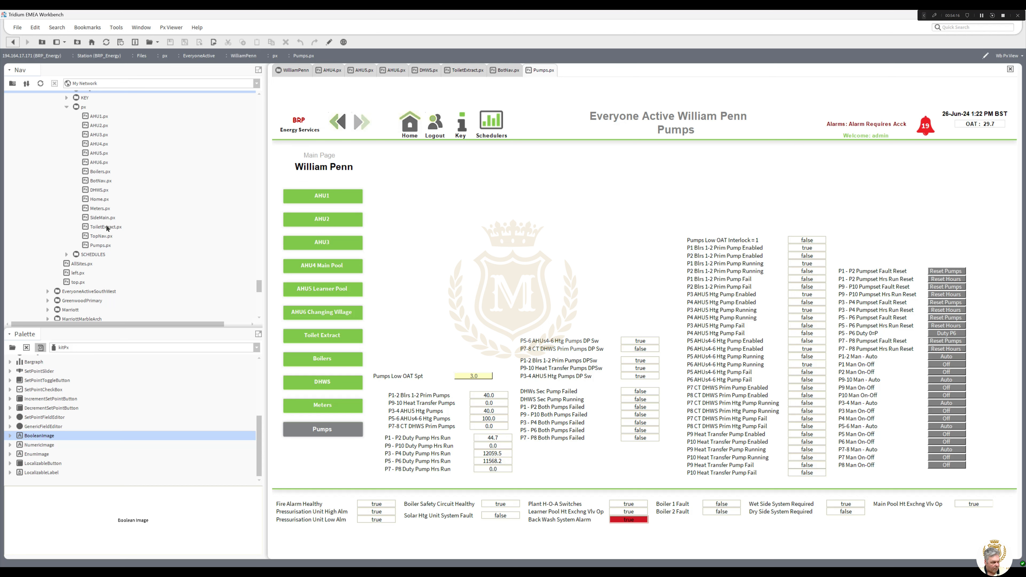
pyautogui.doubleClick(100, 173)
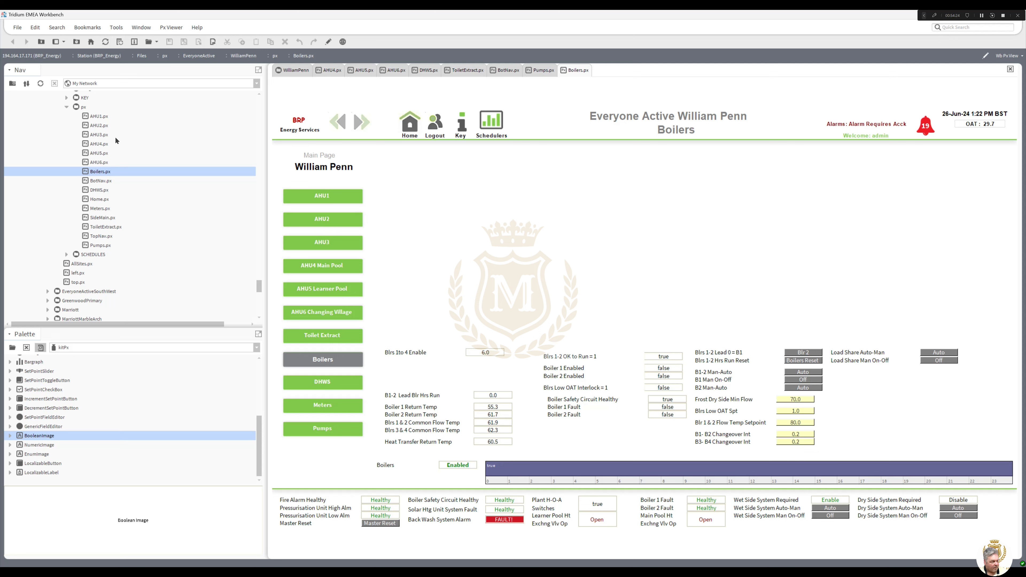
pyautogui.click(101, 164)
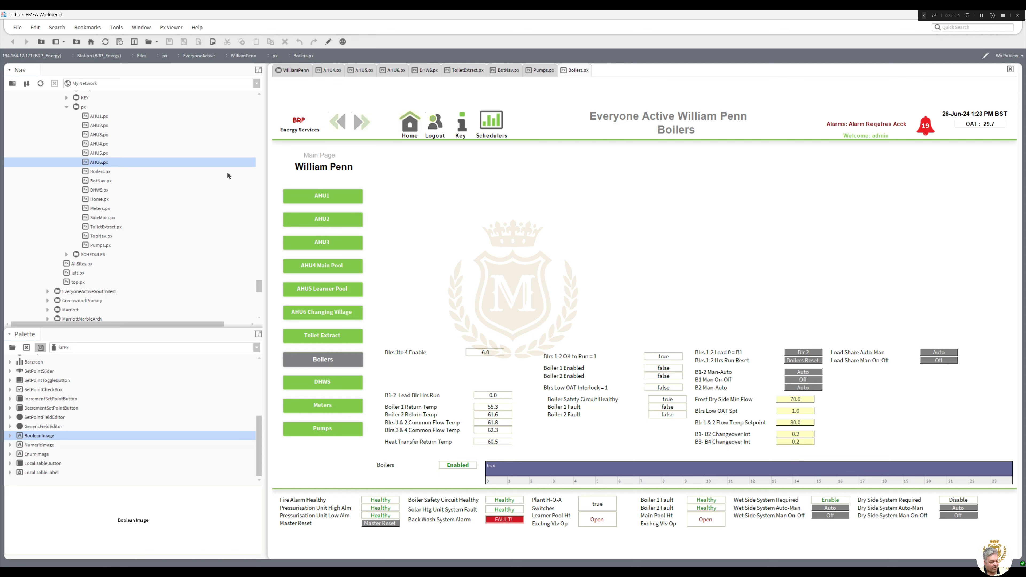
pyautogui.doubleClick(101, 209)
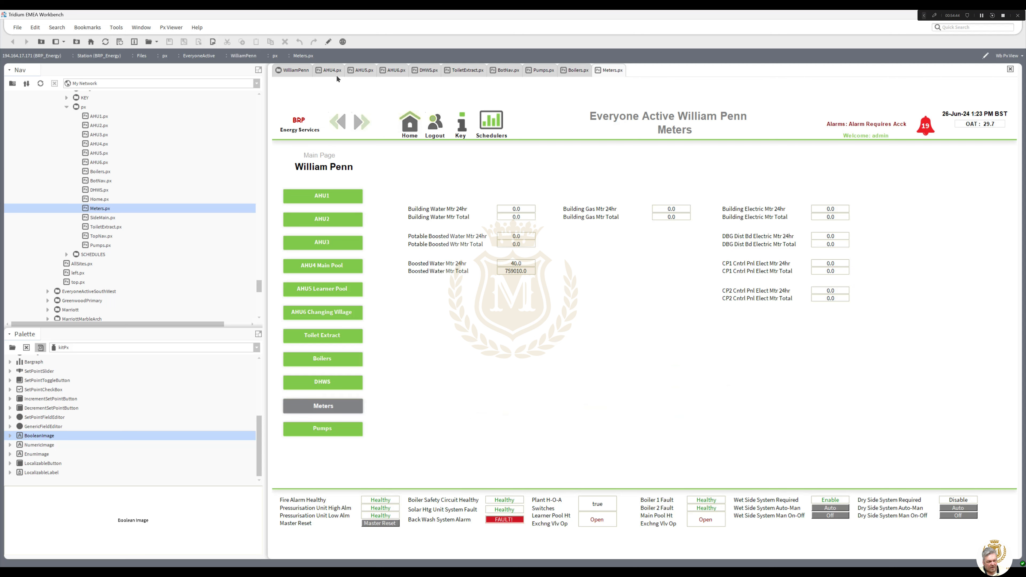
# Switch the Meters page to editing and add a BooleanImage label sized about 350 by 200 over the water meter readings.
pyautogui.click(328, 42)
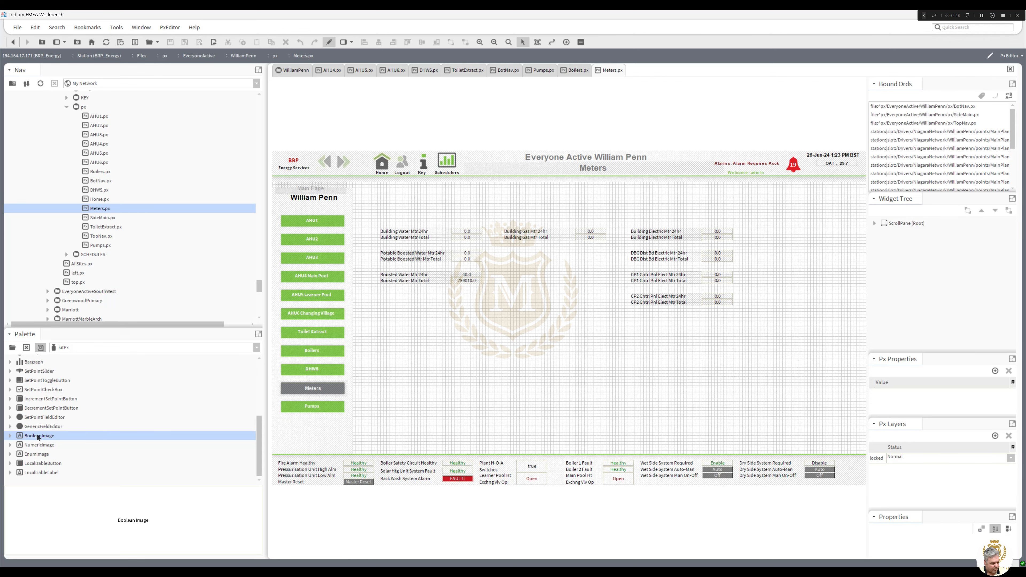
pyautogui.moveTo(38, 436); pyautogui.dragTo(429, 347)
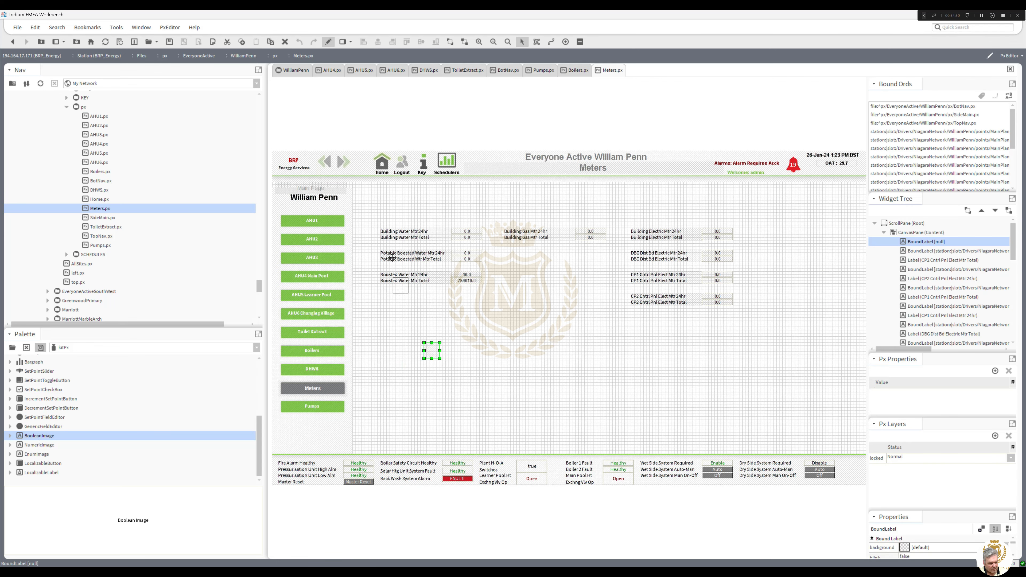
pyautogui.moveTo(392, 257); pyautogui.dragTo(486, 287)
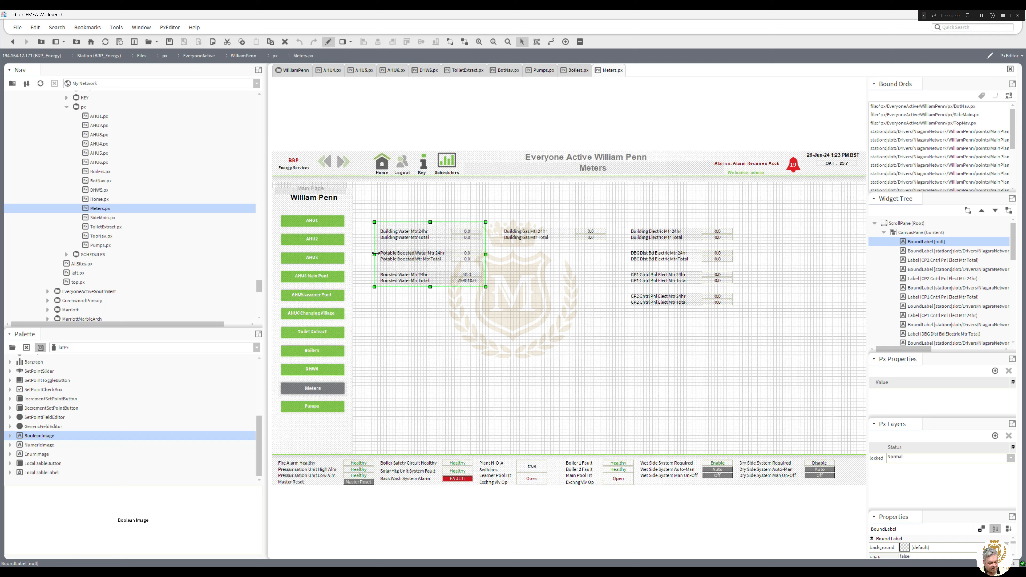
pyautogui.moveTo(375, 253); pyautogui.dragTo(378, 254)
pyautogui.moveTo(432, 222); pyautogui.dragTo(431, 223)
pyautogui.click(423, 291)
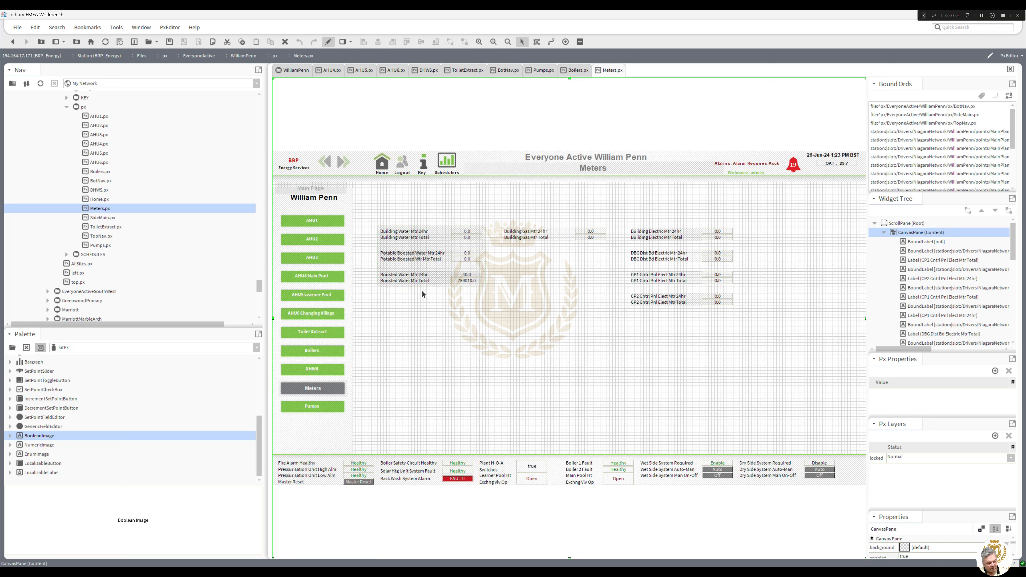
# Give the new water meters label a 2.0 solid black border and a white background.
pyautogui.doubleClick(422, 284)
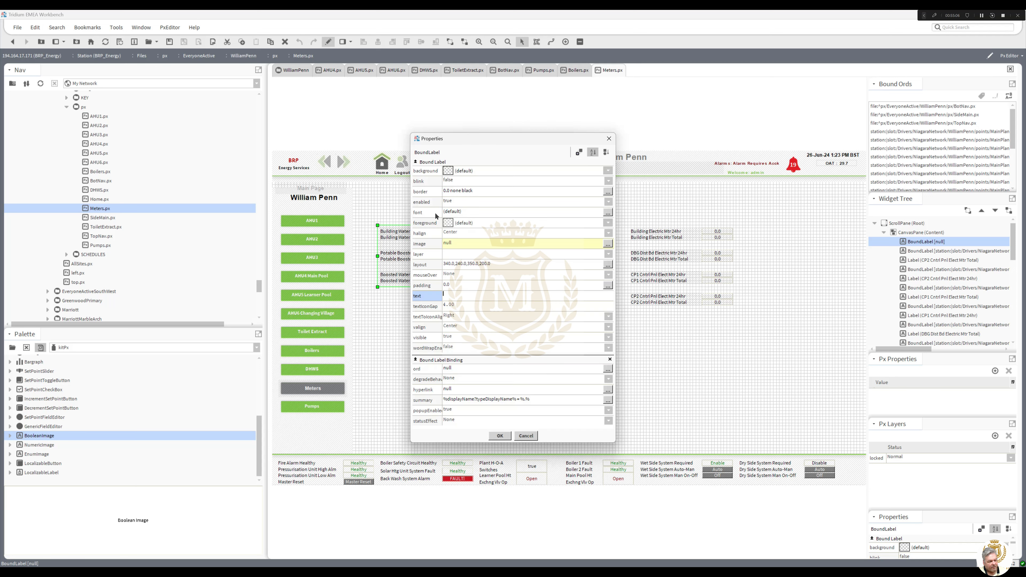
pyautogui.click(451, 192)
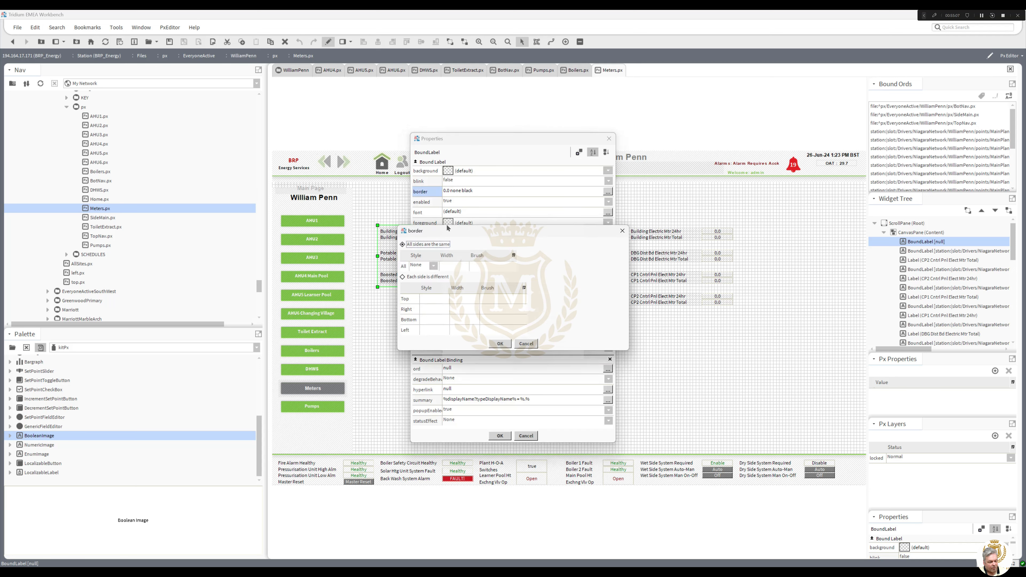
pyautogui.click(434, 266)
pyautogui.click(420, 284)
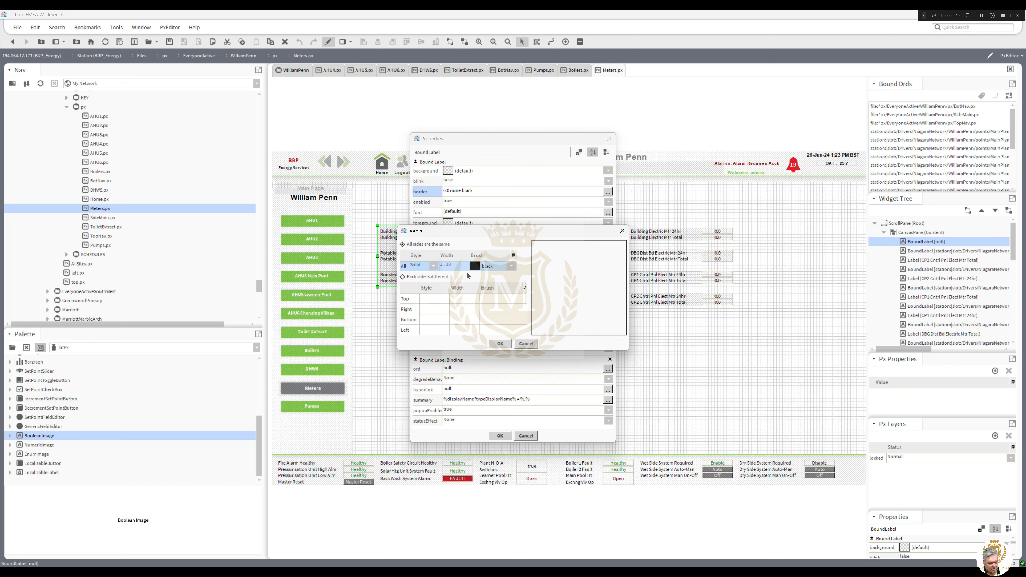
pyautogui.doubleClick(456, 266)
pyautogui.write('2')
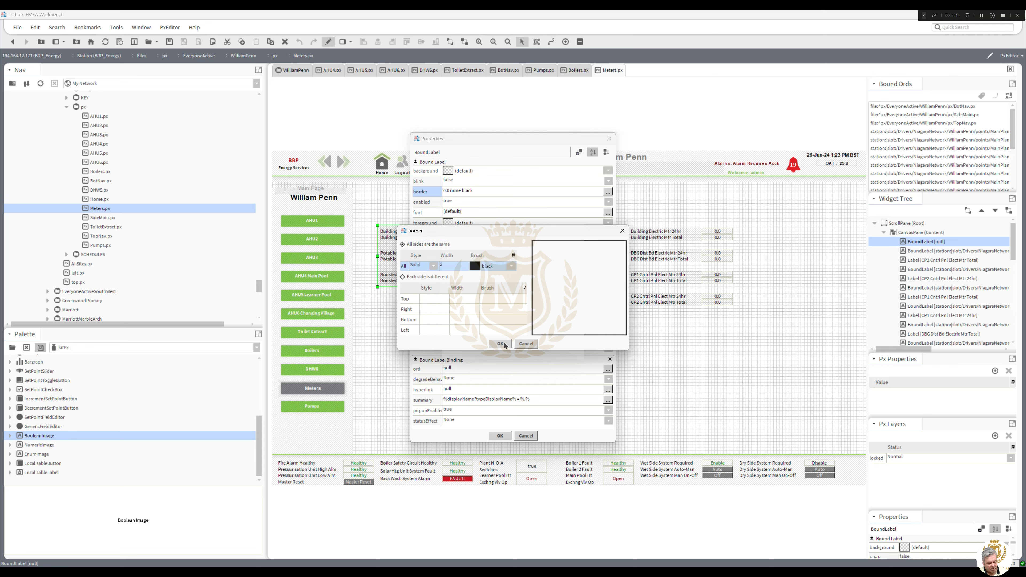
pyautogui.click(501, 344)
pyautogui.click(448, 172)
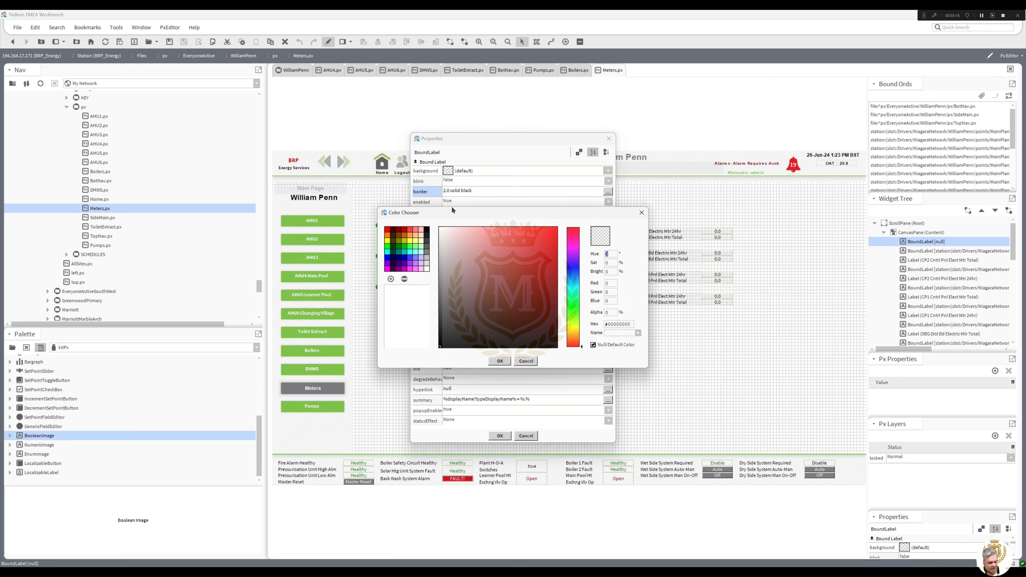
pyautogui.click(427, 269)
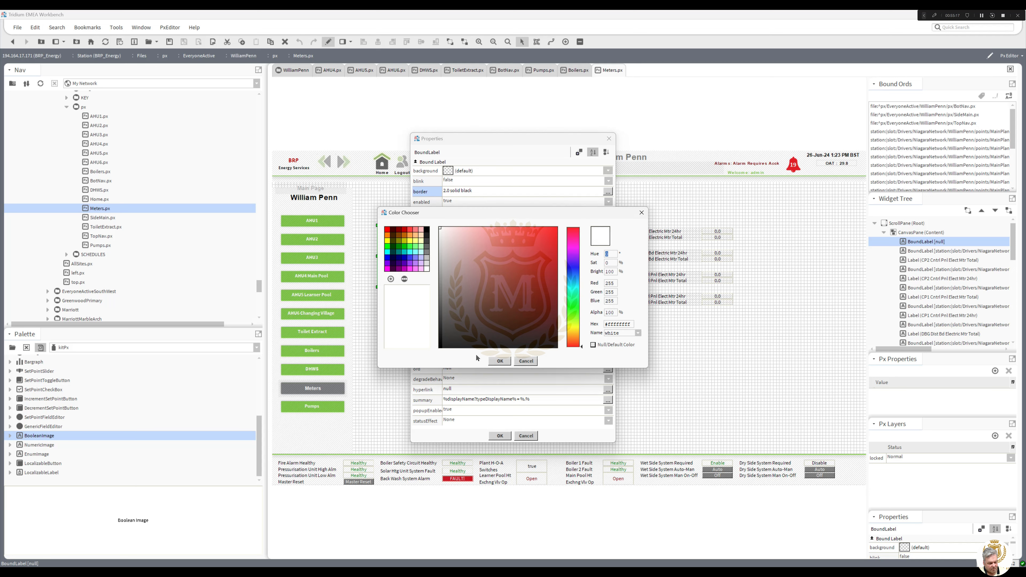
pyautogui.click(500, 361)
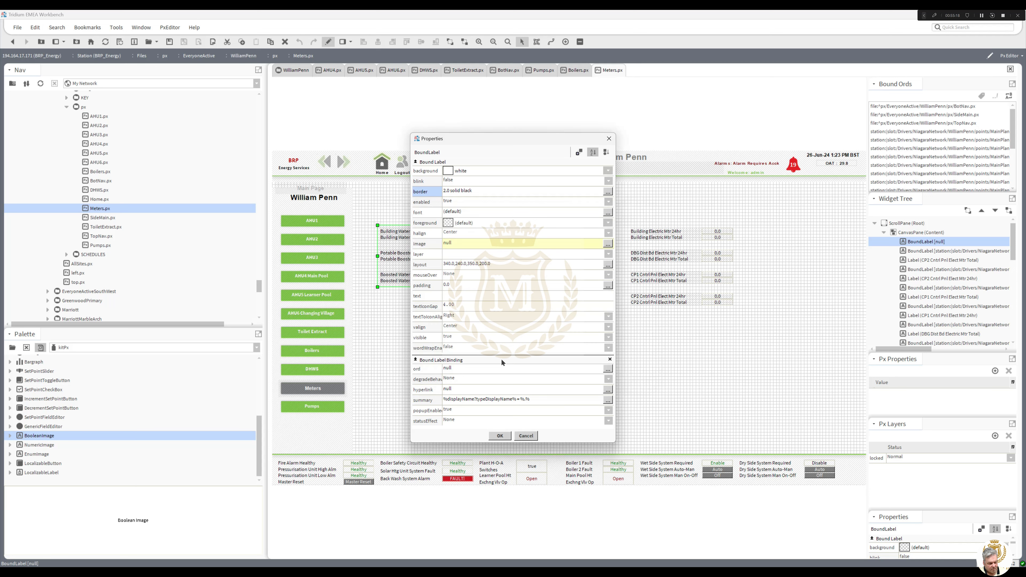
pyautogui.click(500, 436)
# Duplicate the white water meters panel and move the copy to the empty area below the gas meter readings.
pyautogui.rightClick(436, 280)
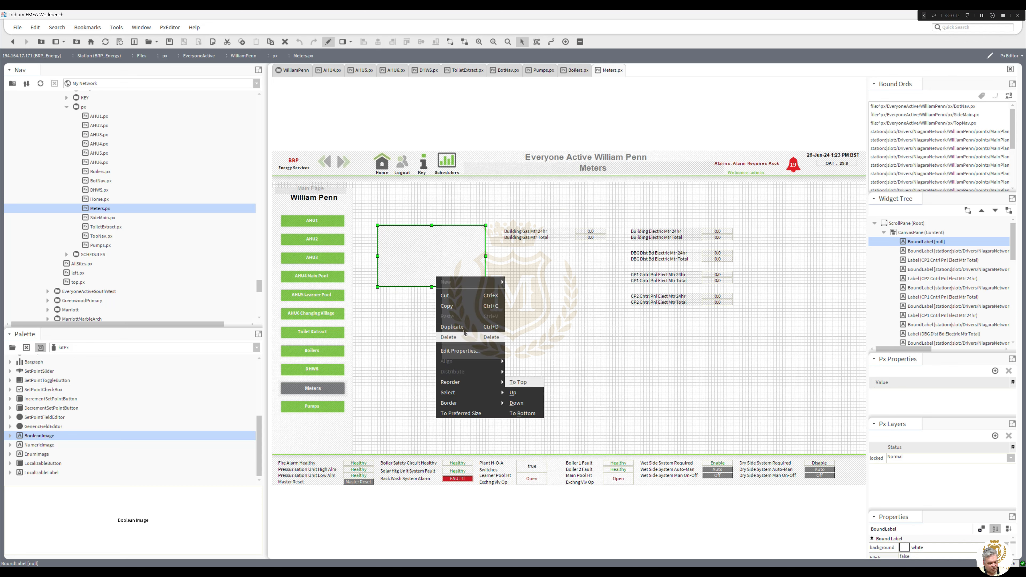
pyautogui.click(452, 327)
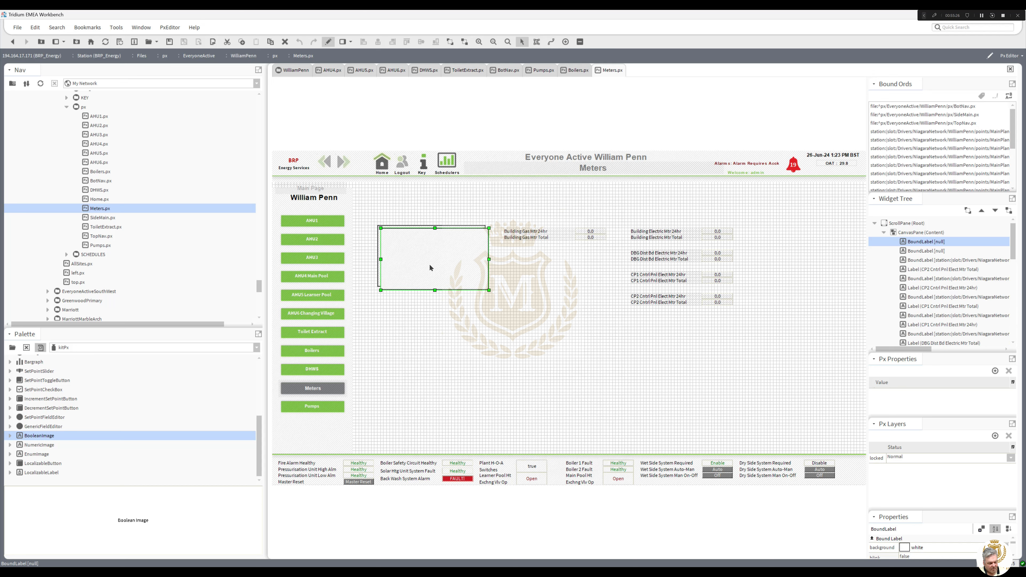
pyautogui.moveTo(422, 254); pyautogui.dragTo(509, 341)
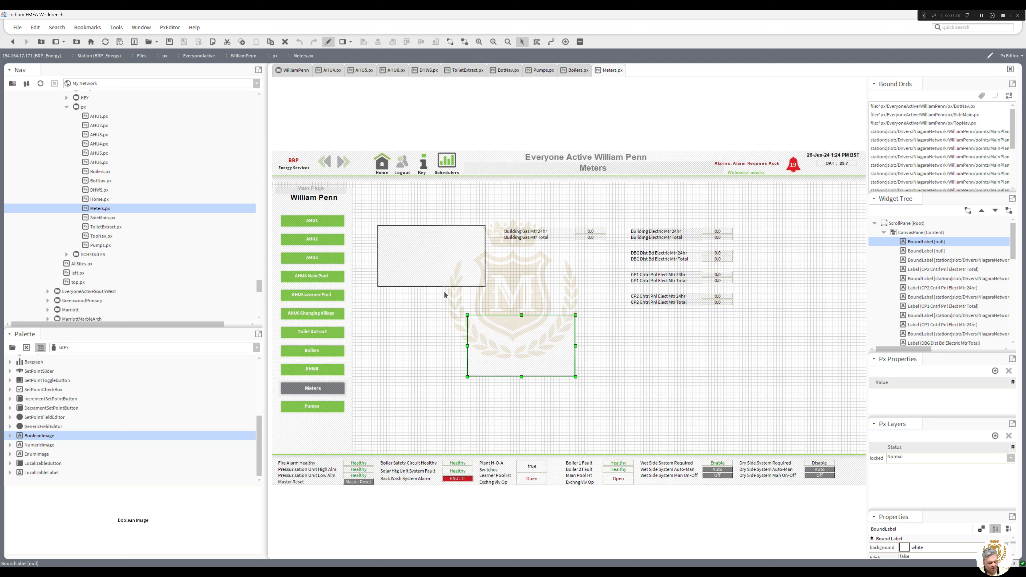
# Send the original white panel to the back, behind the water meter readings.
pyautogui.click(433, 269)
pyautogui.rightClick(433, 269)
pyautogui.moveTo(485, 375)
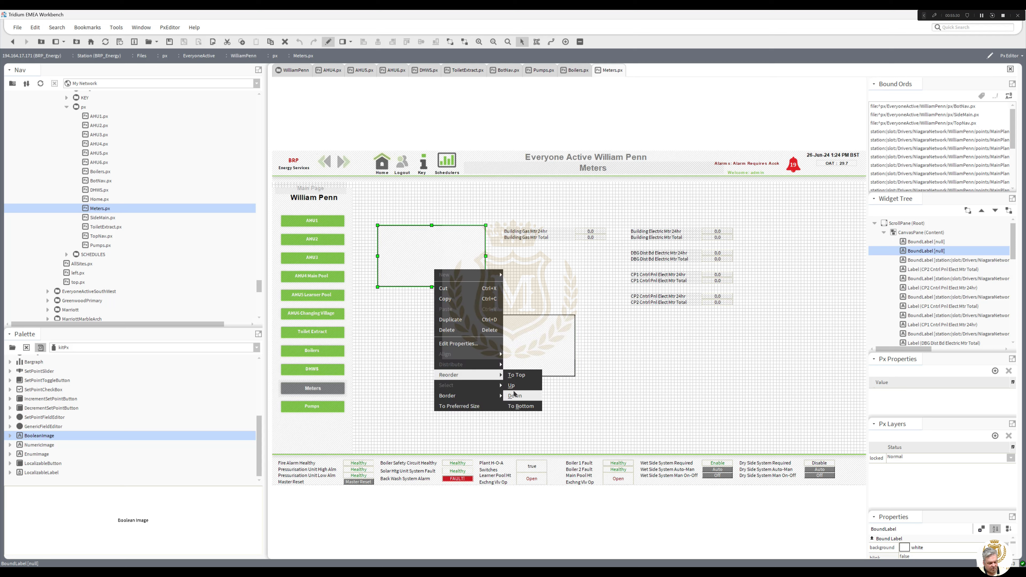
pyautogui.click(518, 406)
# Change the duplicated panel's background to black.
pyautogui.doubleClick(496, 349)
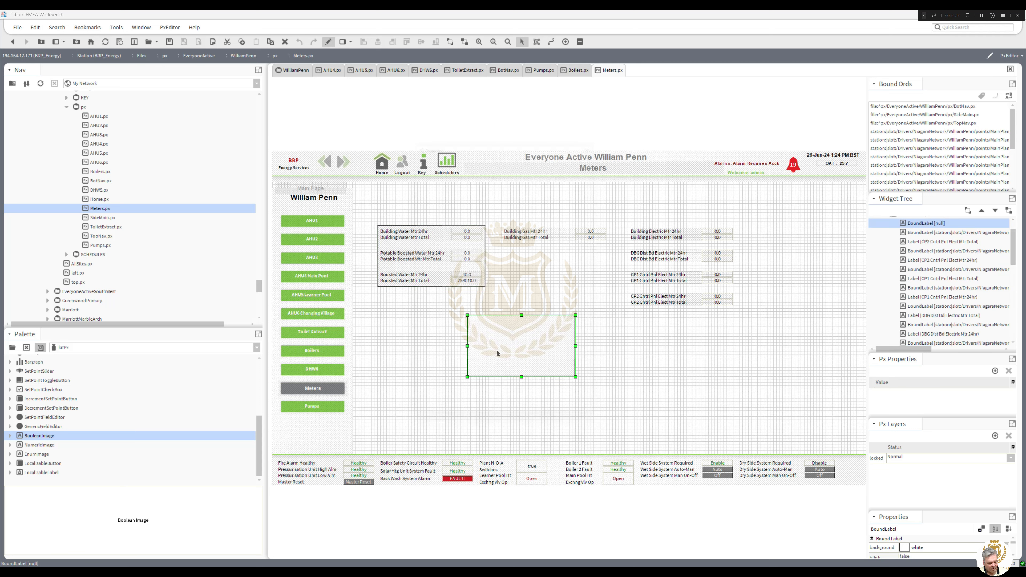
pyautogui.click(448, 171)
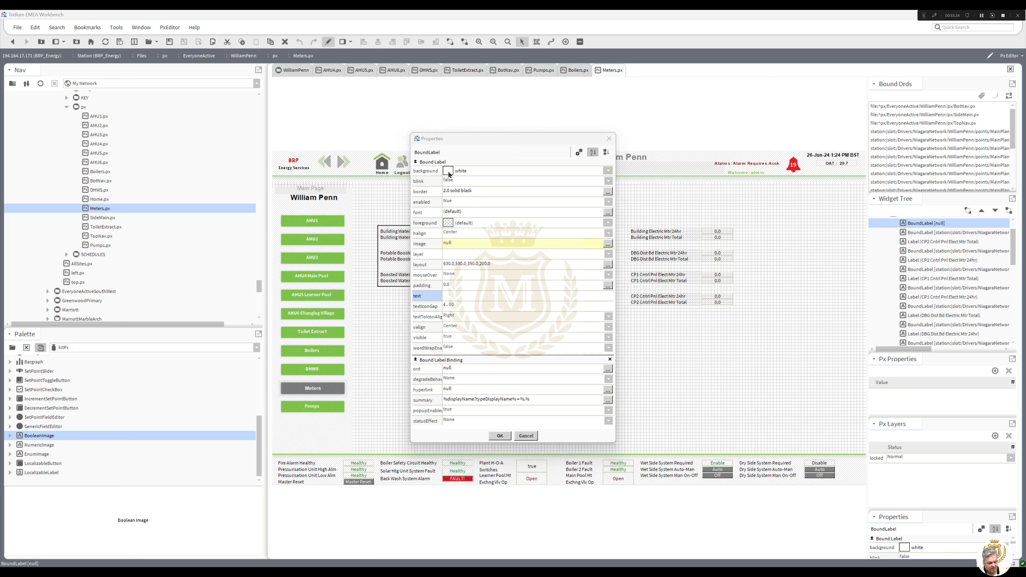
pyautogui.click(427, 230)
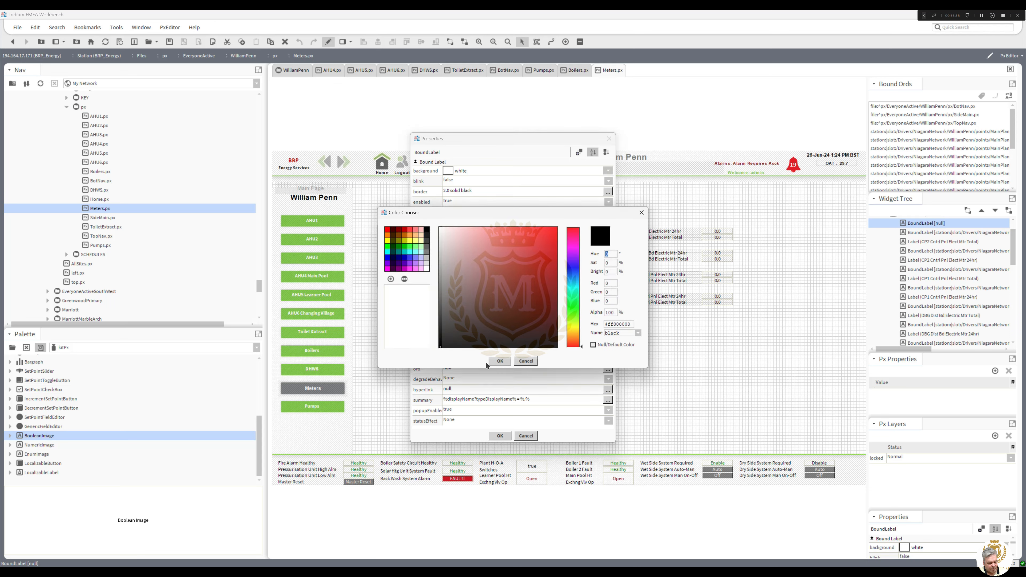
pyautogui.click(500, 361)
pyautogui.click(500, 435)
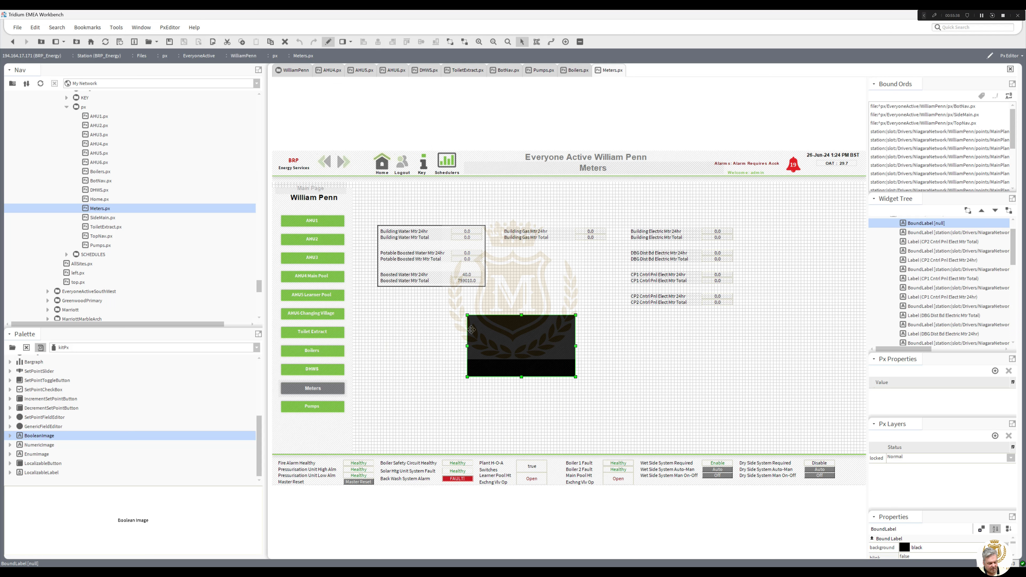
# Position the black panel slightly offset from the white water meters panel and send it to the back as a drop shadow.
pyautogui.moveTo(416, 279); pyautogui.dragTo(413, 282)
pyautogui.rightClick(413, 282)
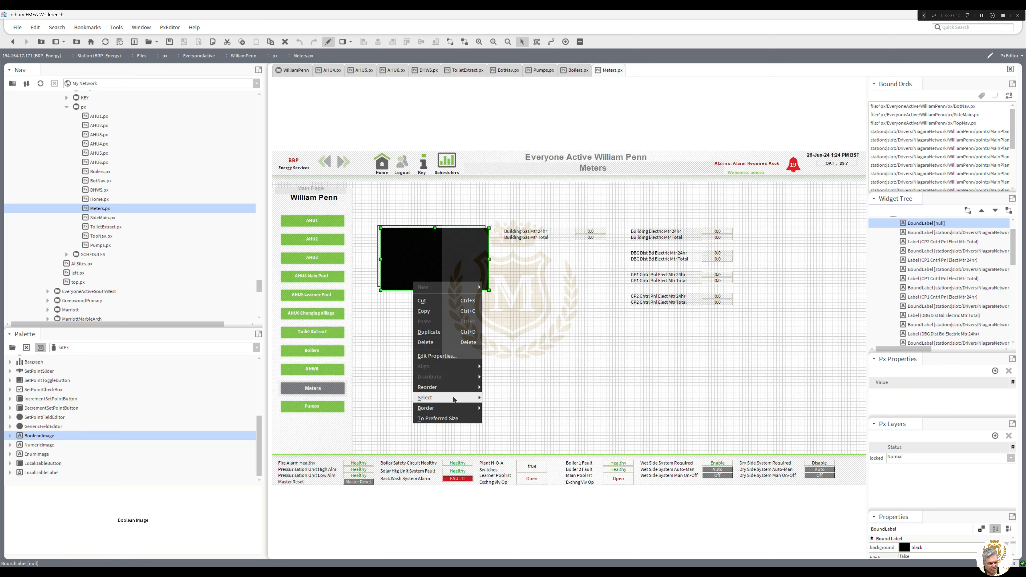
pyautogui.moveTo(478, 391)
pyautogui.click(495, 418)
pyautogui.click(469, 360)
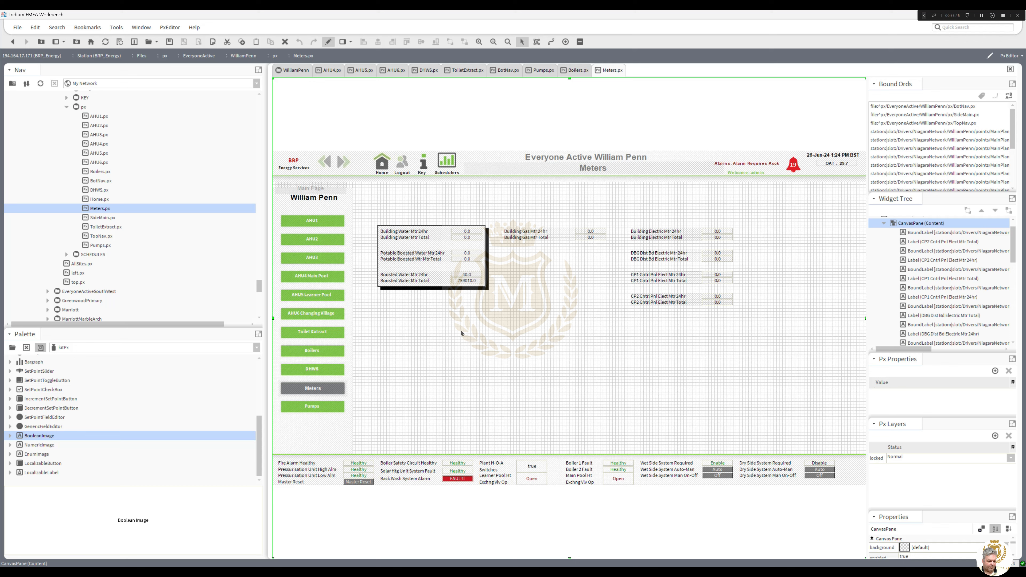
# Duplicate the water meters panel together with its shadow and place the copies over the gas meter readings.
pyautogui.click(437, 289)
pyautogui.keyDown('ctrl'); pyautogui.click(438, 289); pyautogui.keyUp('ctrl')
pyautogui.rightClick(438, 289)
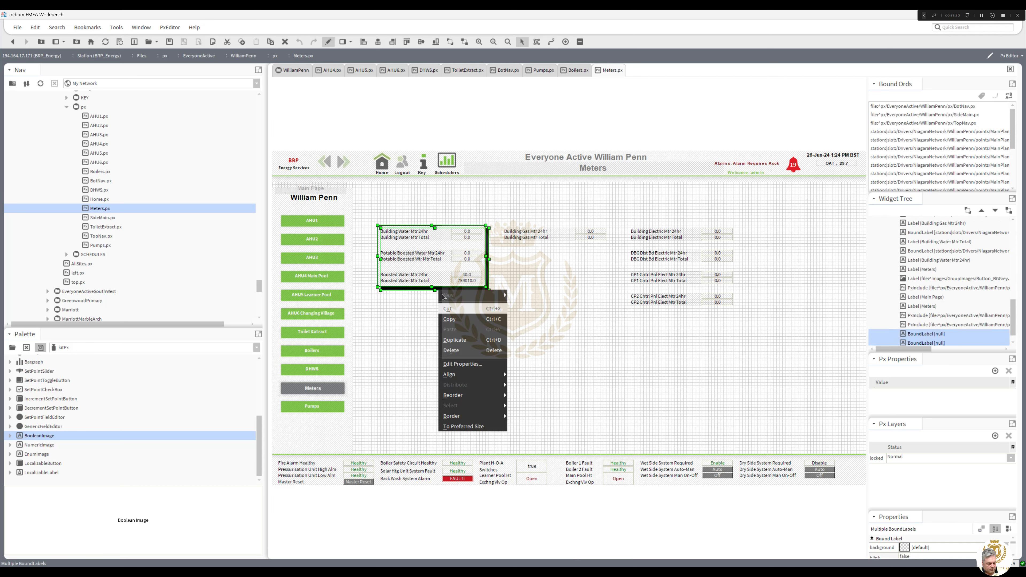
pyautogui.click(455, 341)
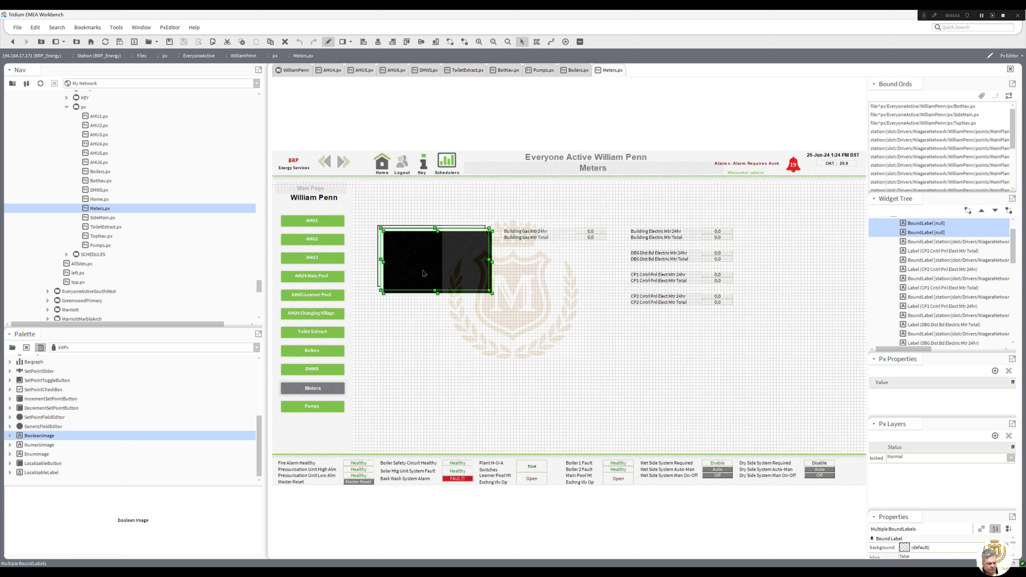
pyautogui.moveTo(427, 271); pyautogui.dragTo(542, 265)
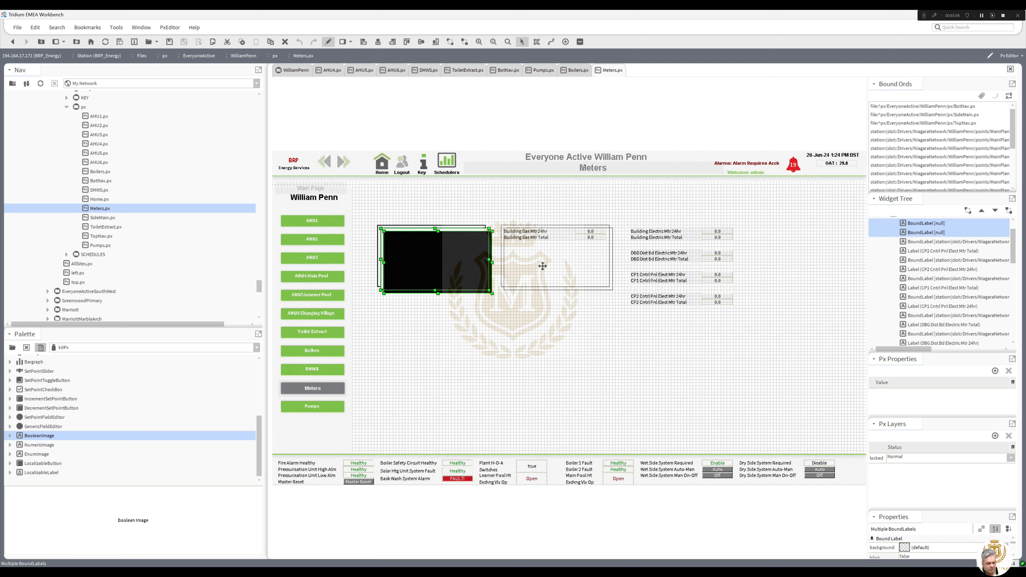
pyautogui.moveTo(542, 265); pyautogui.dragTo(544, 270)
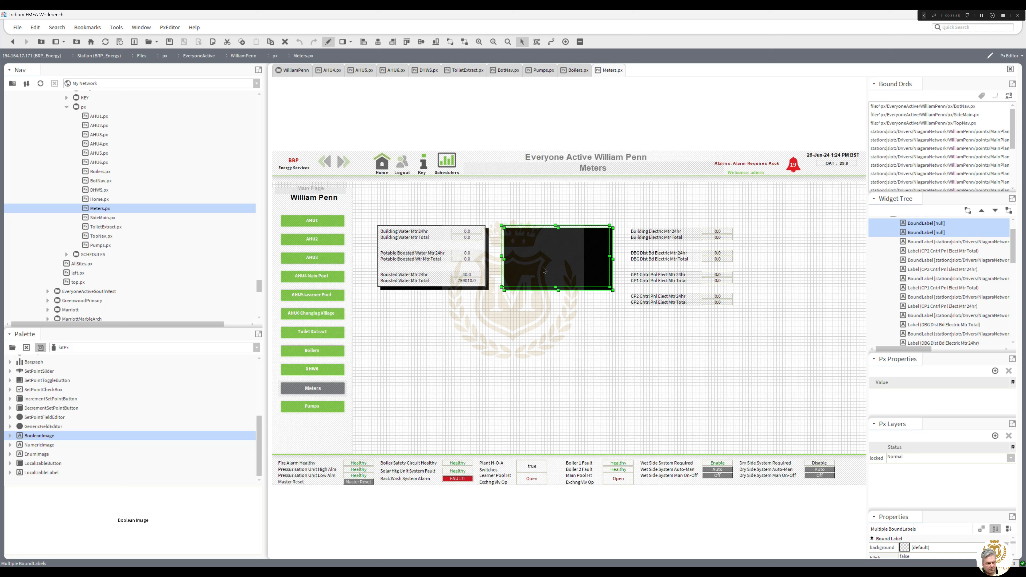
# Send the gas meters' white panel to the back, followed by its black shadow panel.
pyautogui.click(544, 269)
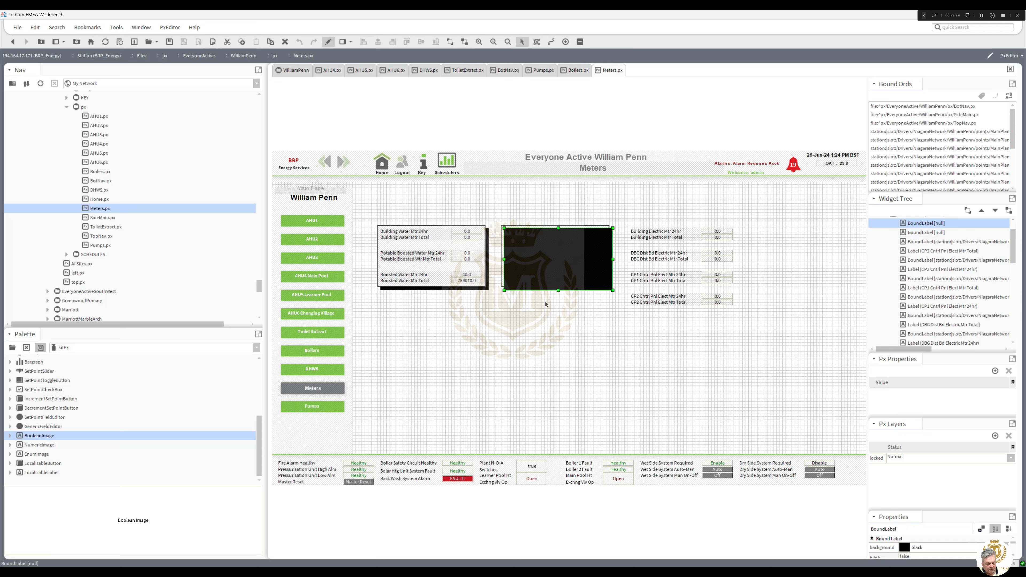
pyautogui.click(503, 274)
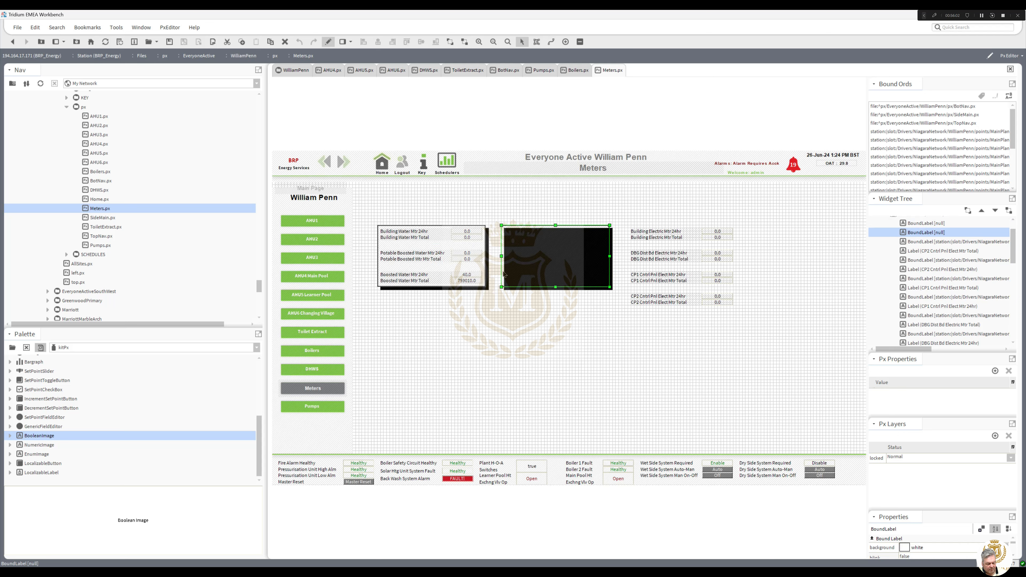
pyautogui.rightClick(504, 274)
pyautogui.moveTo(521, 377)
pyautogui.click(588, 408)
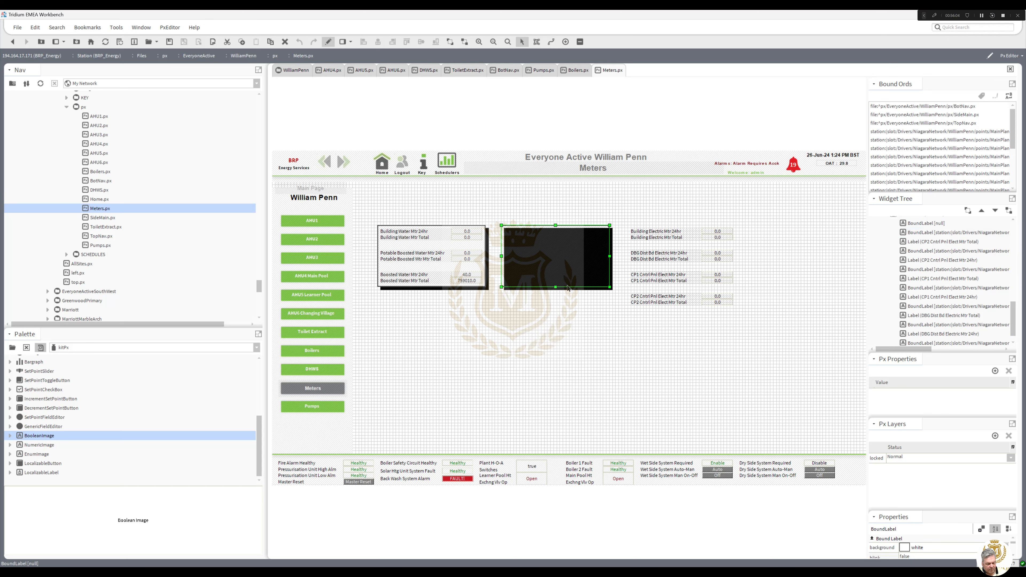
pyautogui.rightClick(557, 272)
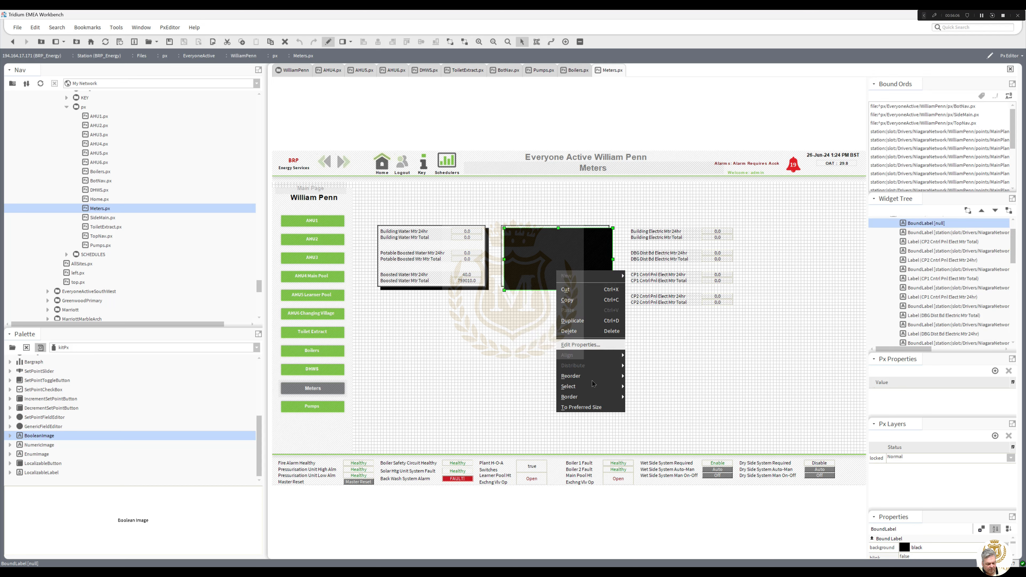
pyautogui.moveTo(590, 376)
pyautogui.click(646, 407)
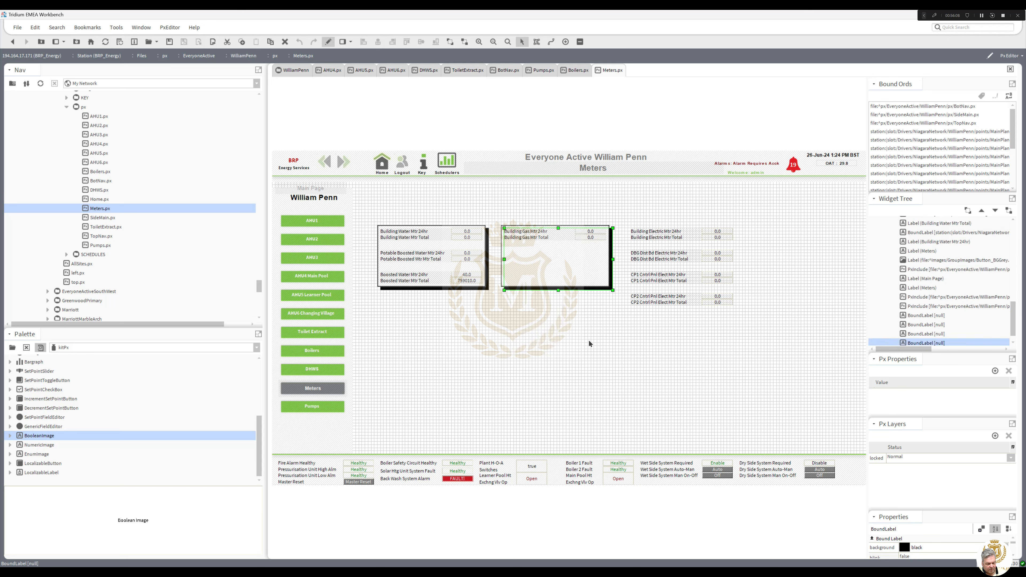
# Duplicate the gas meters panel together with its shadow and place the copies over the electric meter readings.
pyautogui.keyDown('ctrl'); pyautogui.click(502, 277); pyautogui.keyUp('ctrl')
pyautogui.rightClick(503, 276)
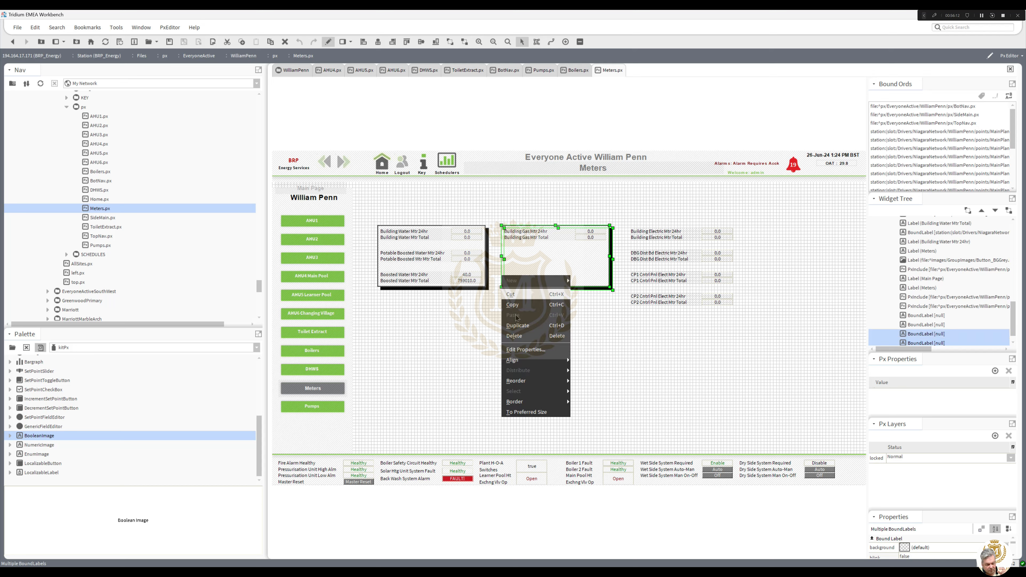
pyautogui.click(517, 325)
pyautogui.moveTo(525, 266); pyautogui.dragTo(651, 268)
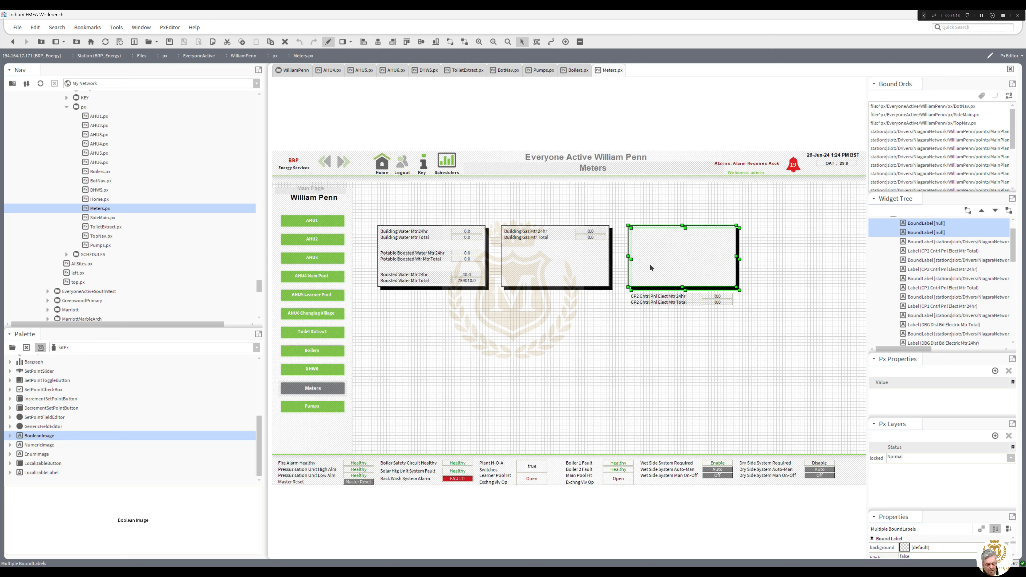
# Extend the electric meters' white panel downward to cover the CP2 Cntrl Pnl readings and send it to the back.
pyautogui.click(651, 268)
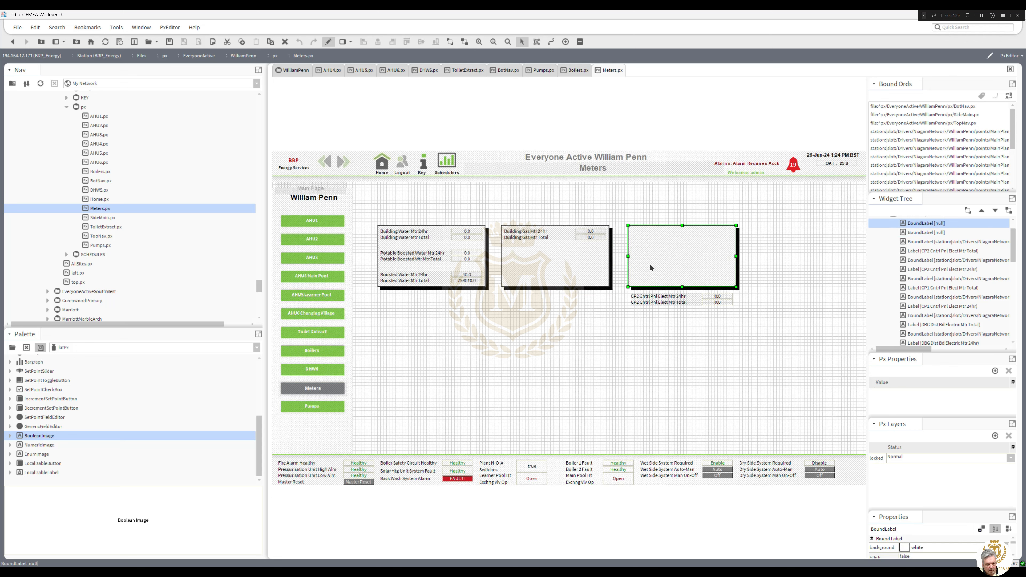
pyautogui.moveTo(681, 287); pyautogui.dragTo(681, 309)
pyautogui.rightClick(679, 282)
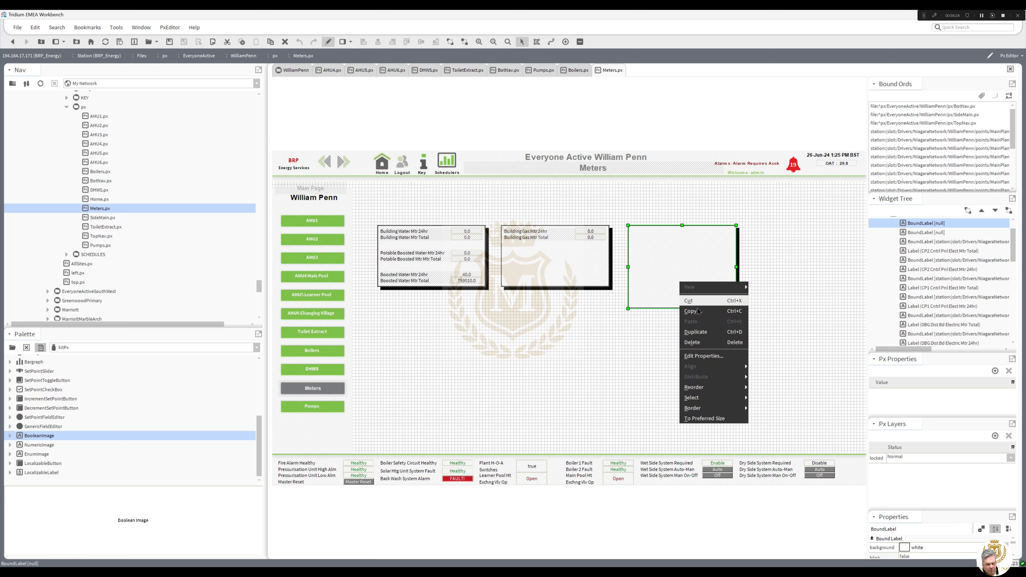
pyautogui.moveTo(706, 389)
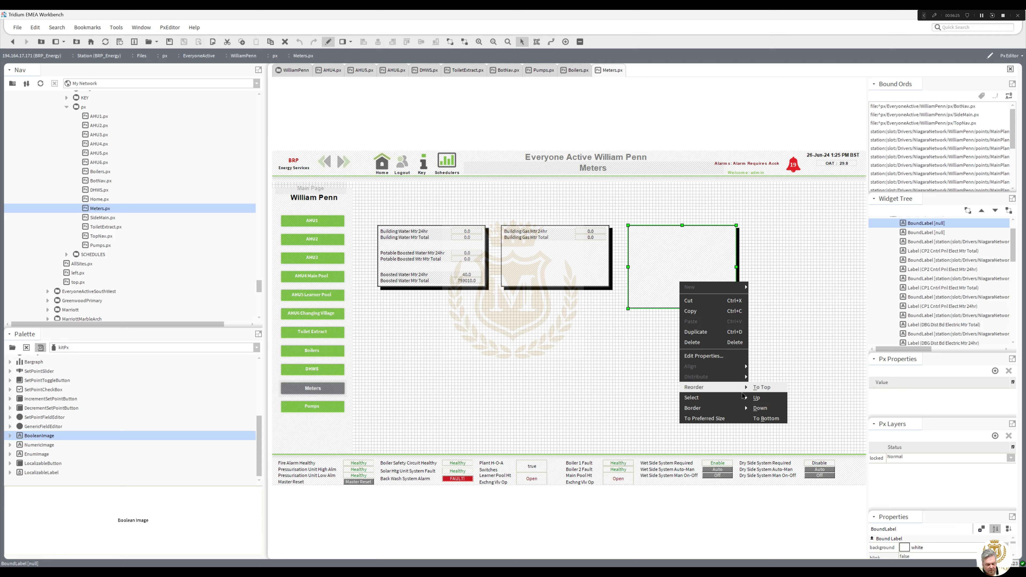
pyautogui.click(761, 418)
# Lengthen the electric meters' black shadow panel to match the taller white panel and send it to the back.
pyautogui.click(735, 284)
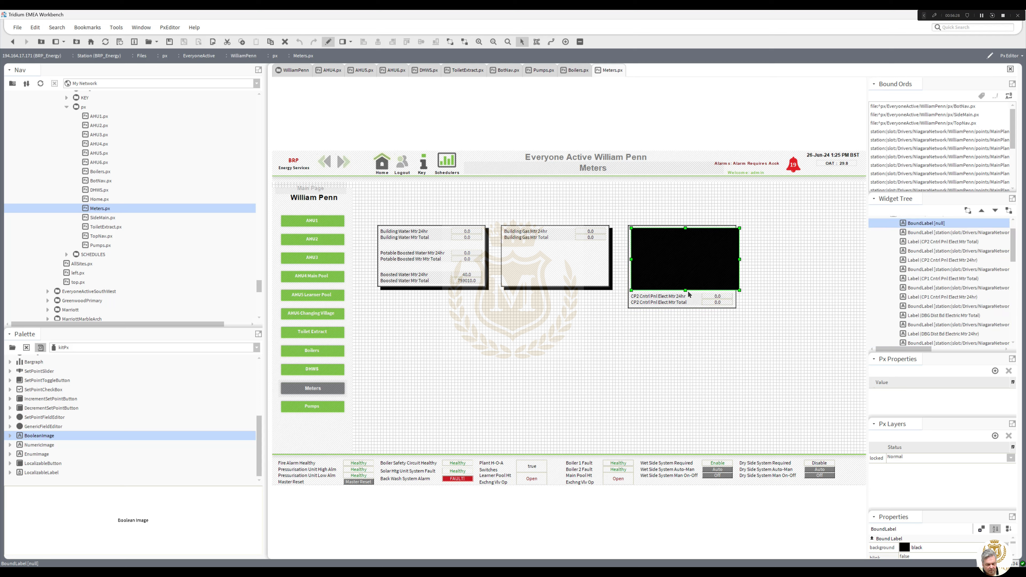
pyautogui.moveTo(684, 289); pyautogui.dragTo(684, 311)
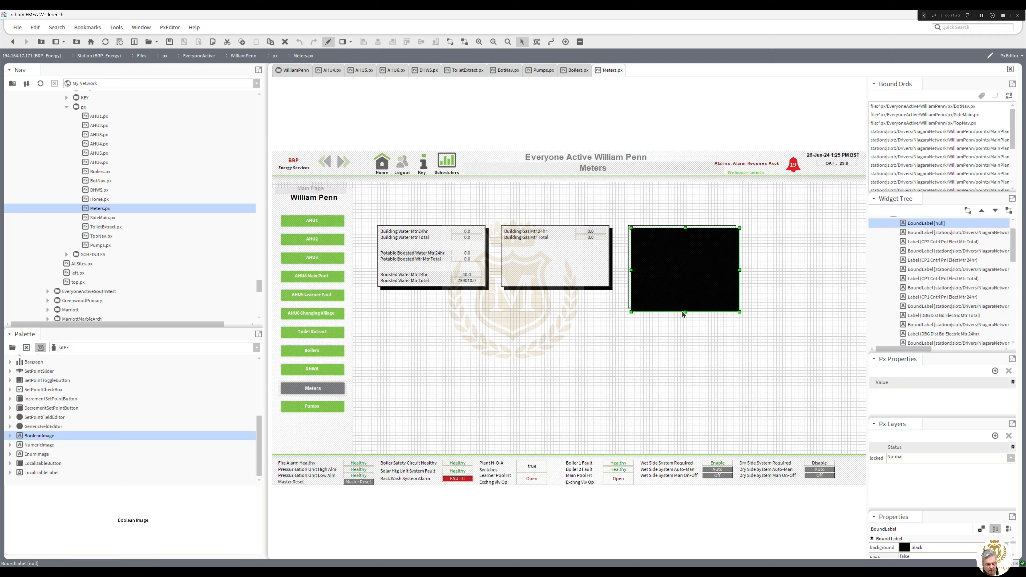
pyautogui.rightClick(685, 301)
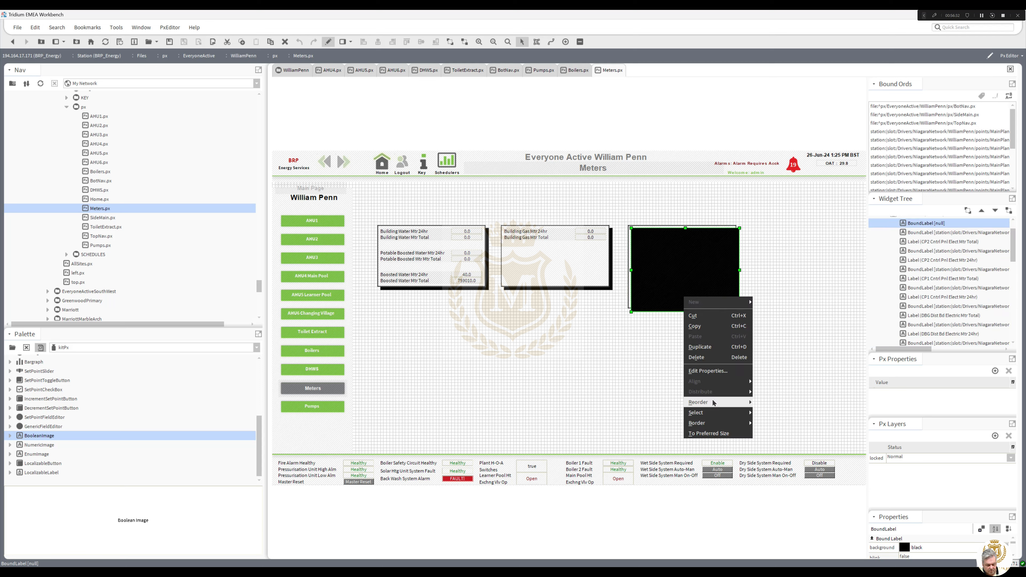
pyautogui.moveTo(714, 402)
pyautogui.click(767, 431)
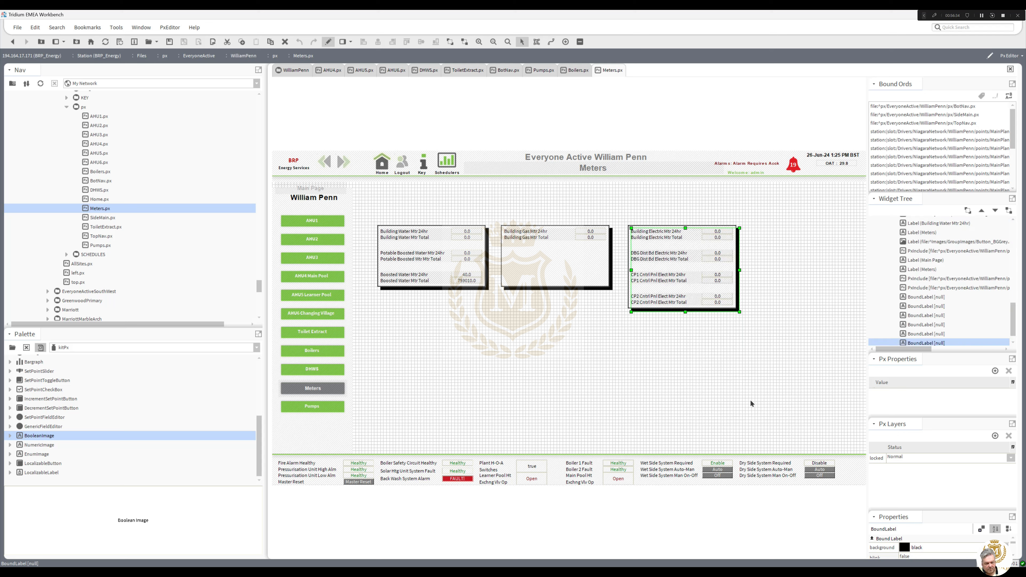
pyautogui.click(705, 364)
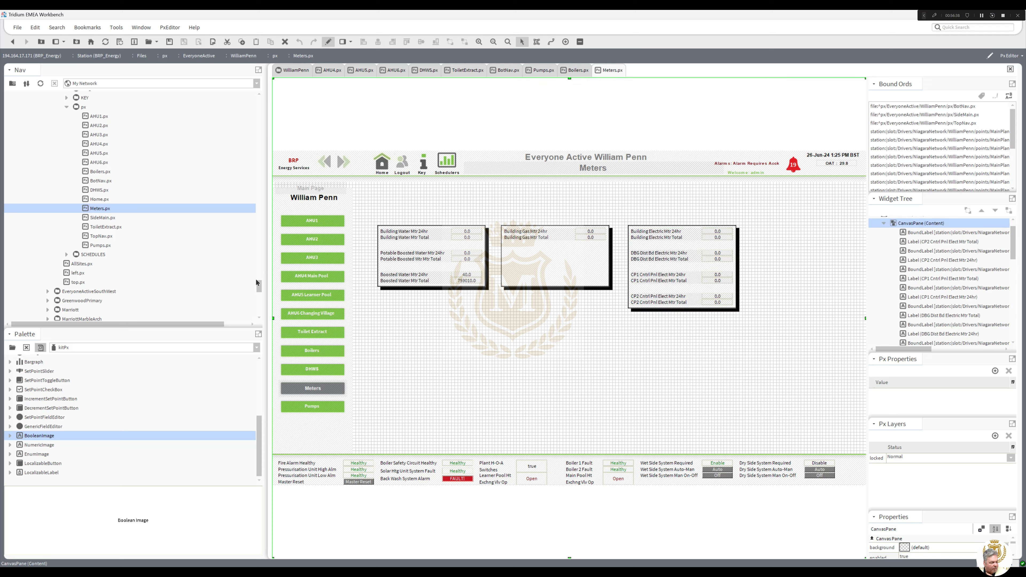
# Look through the station's Images folder, including its Icons and GroupImages subfolders, for meter pictures.
pyautogui.moveTo(258, 282); pyautogui.dragTo(258, 279)
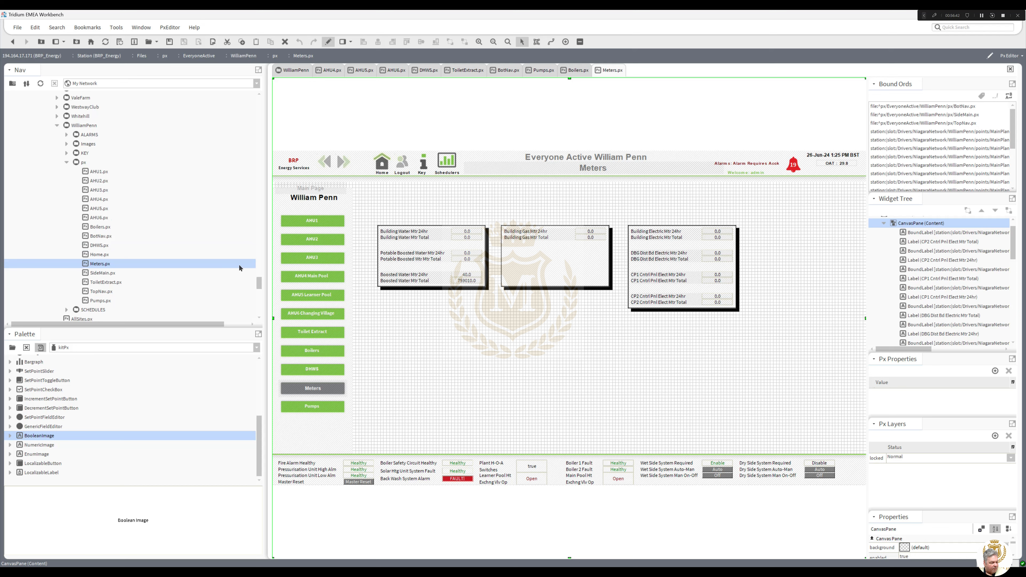
pyautogui.scroll(4, 258, 278)
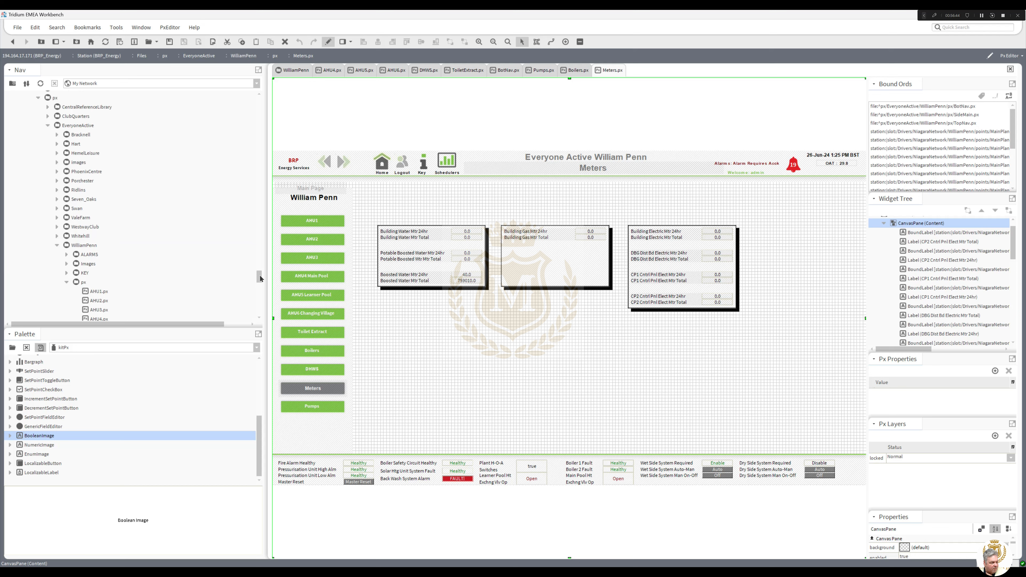
pyautogui.moveTo(261, 274); pyautogui.dragTo(261, 271)
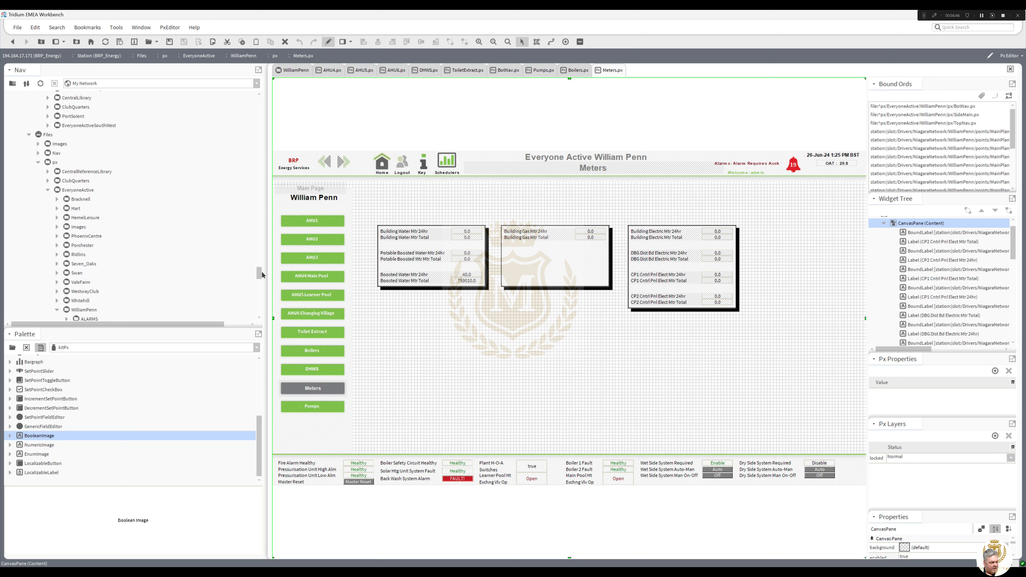
pyautogui.click(38, 143)
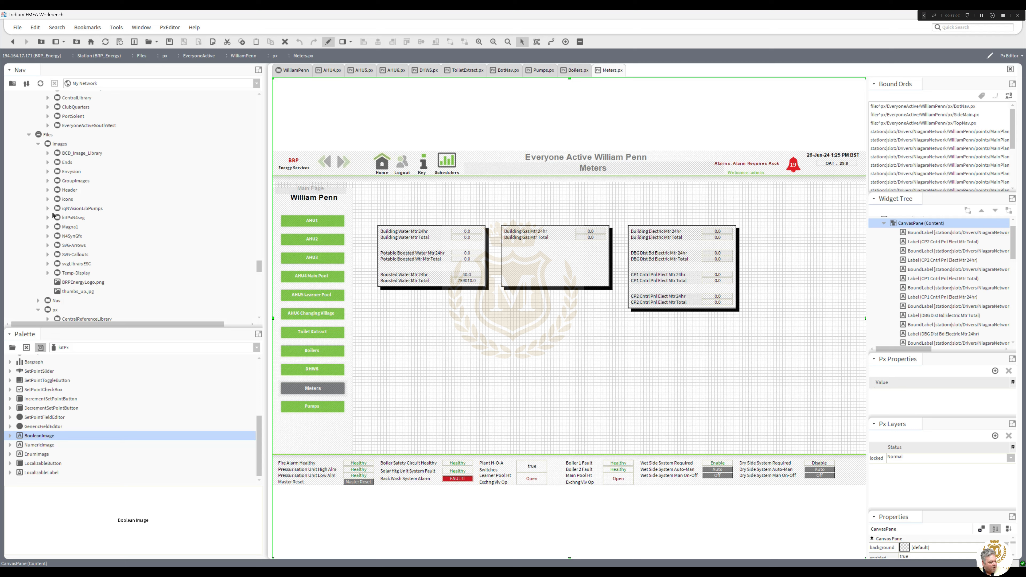
pyautogui.click(48, 199)
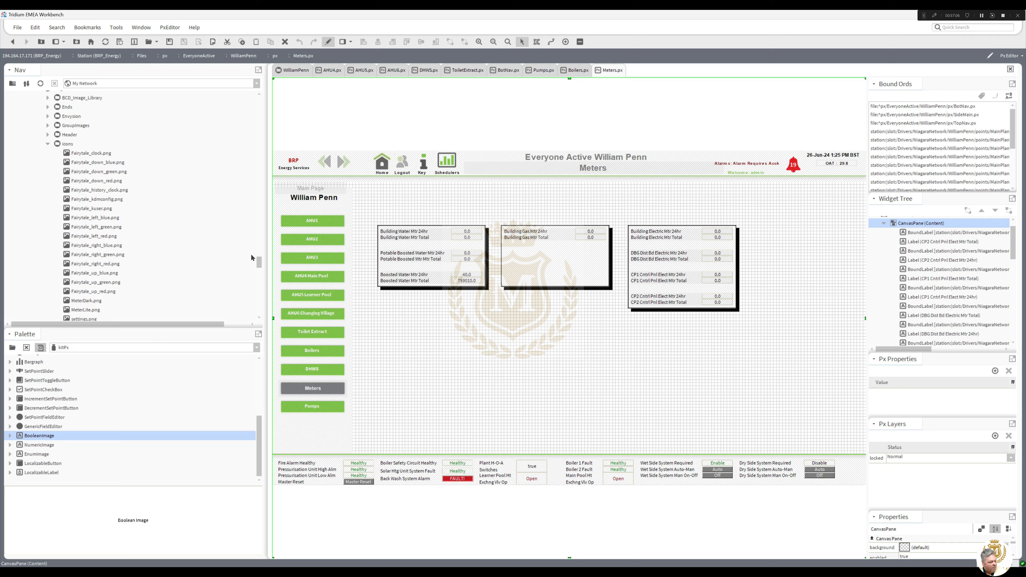
pyautogui.scroll(3, 259, 262)
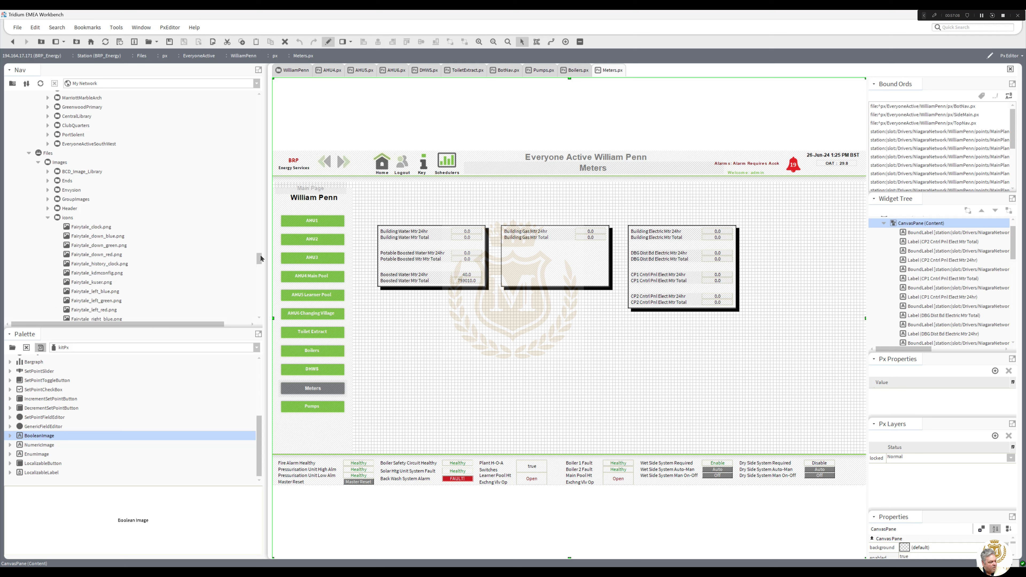
pyautogui.scroll(1, 260, 255)
pyautogui.click(48, 228)
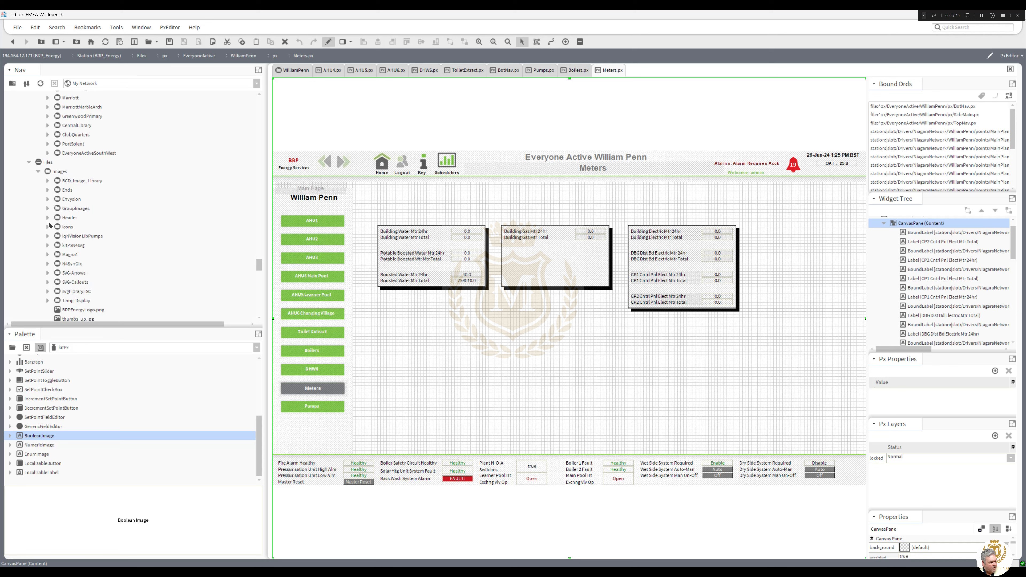
pyautogui.click(48, 208)
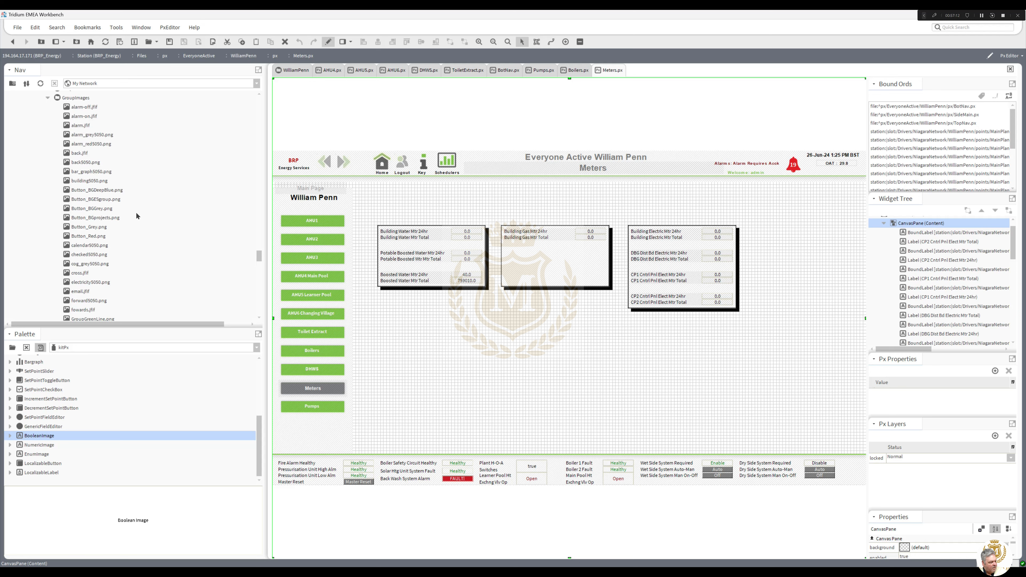
pyautogui.moveTo(259, 259); pyautogui.dragTo(261, 248)
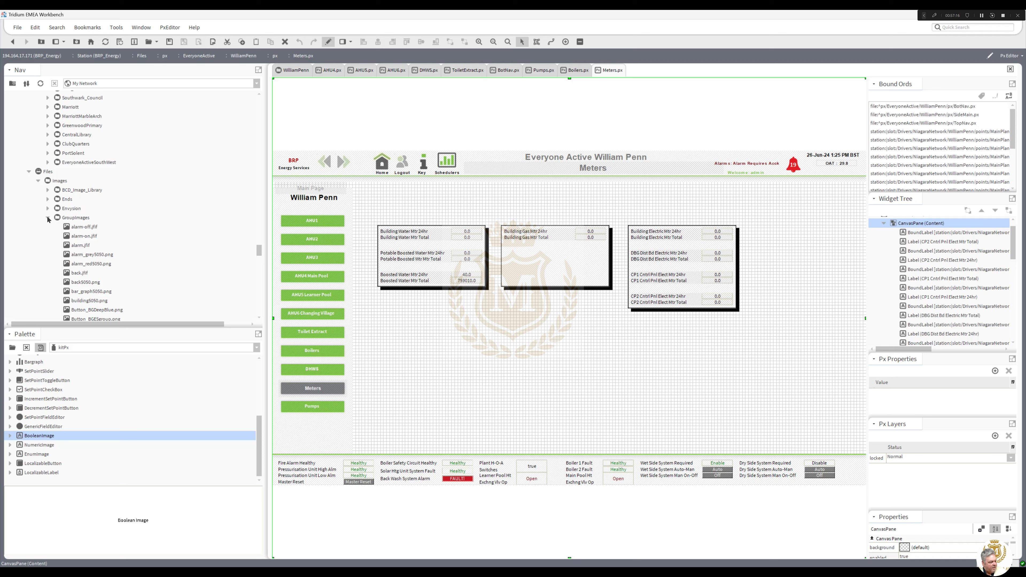
pyautogui.click(48, 218)
# Expand the BCD_Image_Library folder down to Graphics > Metering.
pyautogui.click(47, 190)
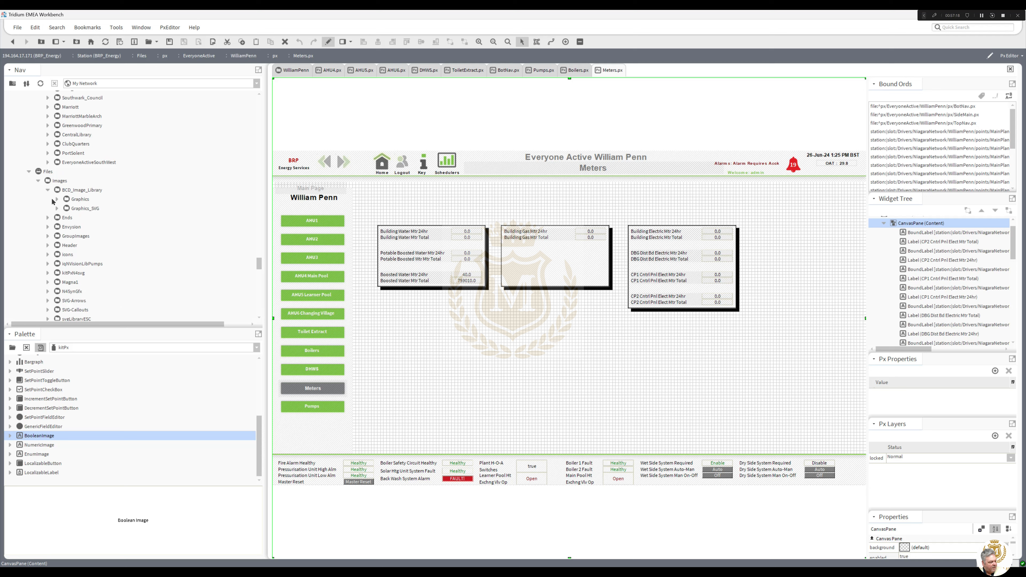
pyautogui.click(57, 209)
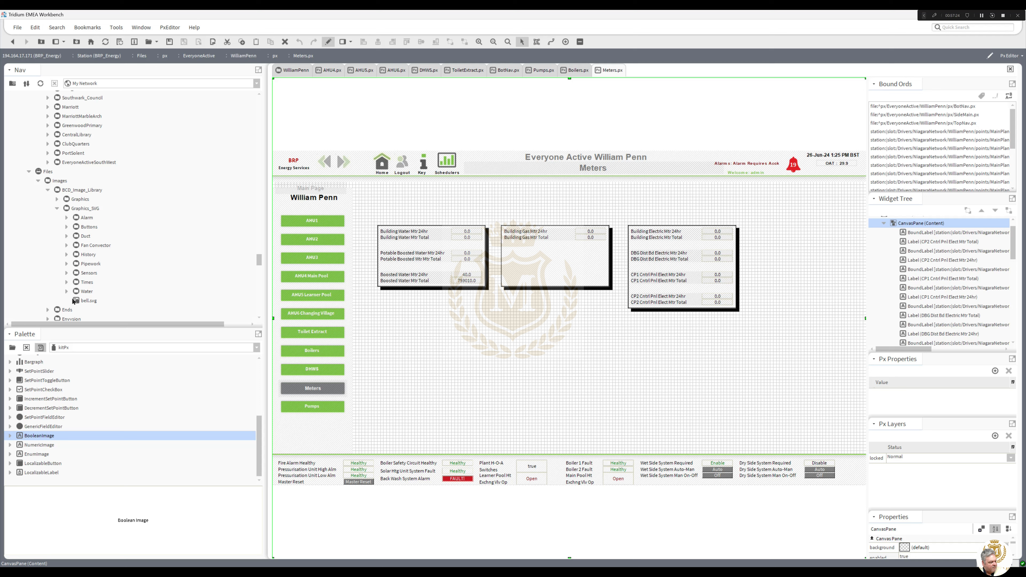
pyautogui.click(56, 198)
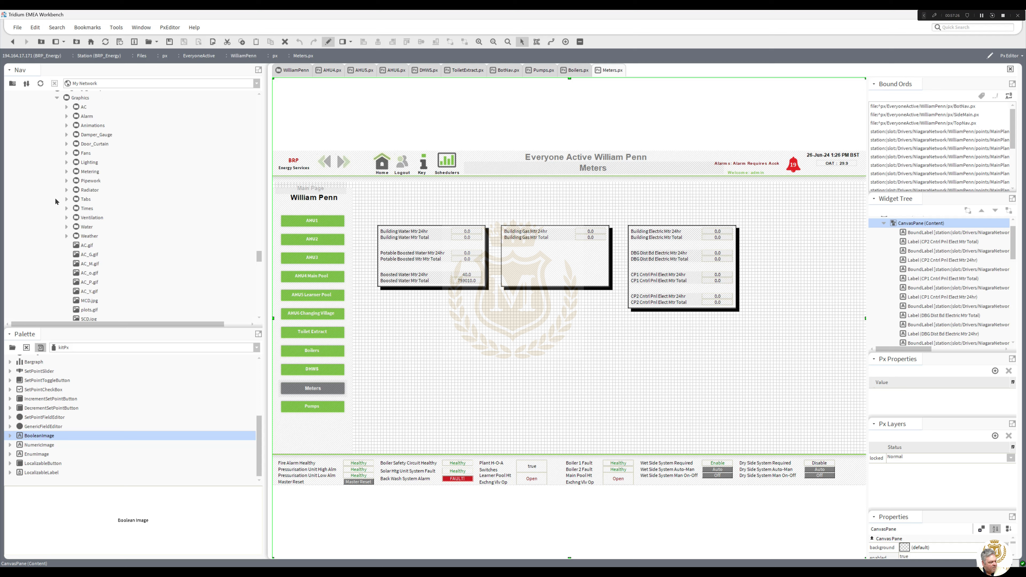
pyautogui.click(67, 171)
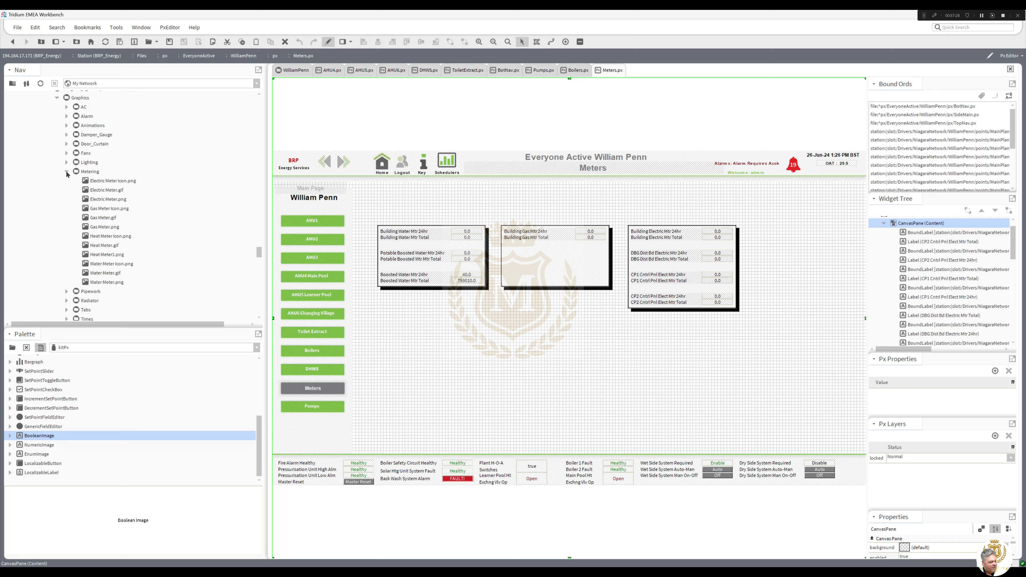
# Place all the electric, gas and water meter images from the Metering folder on the canvas beside the electric panel.
pyautogui.click(110, 184)
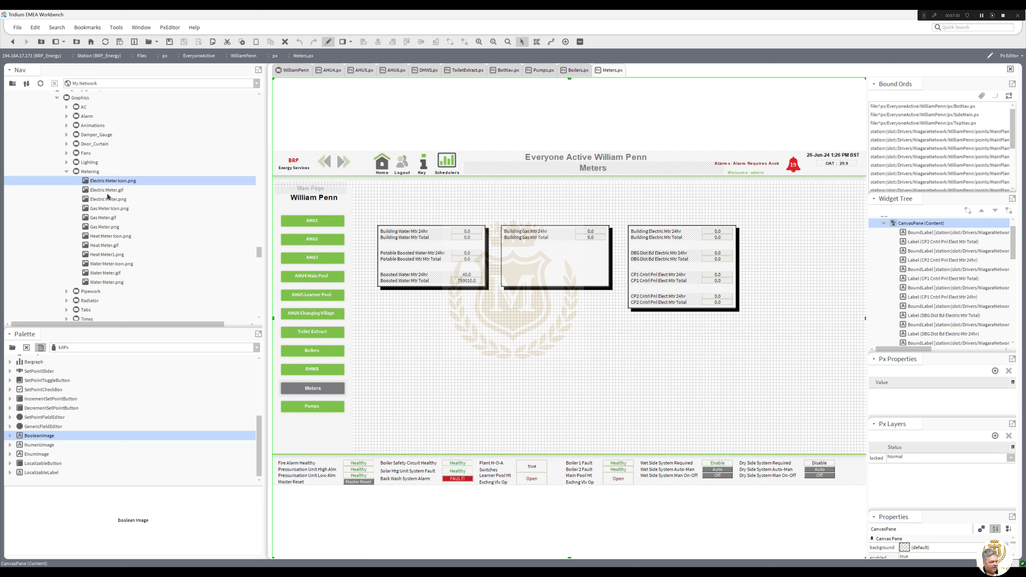
pyautogui.keyDown('shift'); pyautogui.click(106, 227); pyautogui.keyUp('shift')
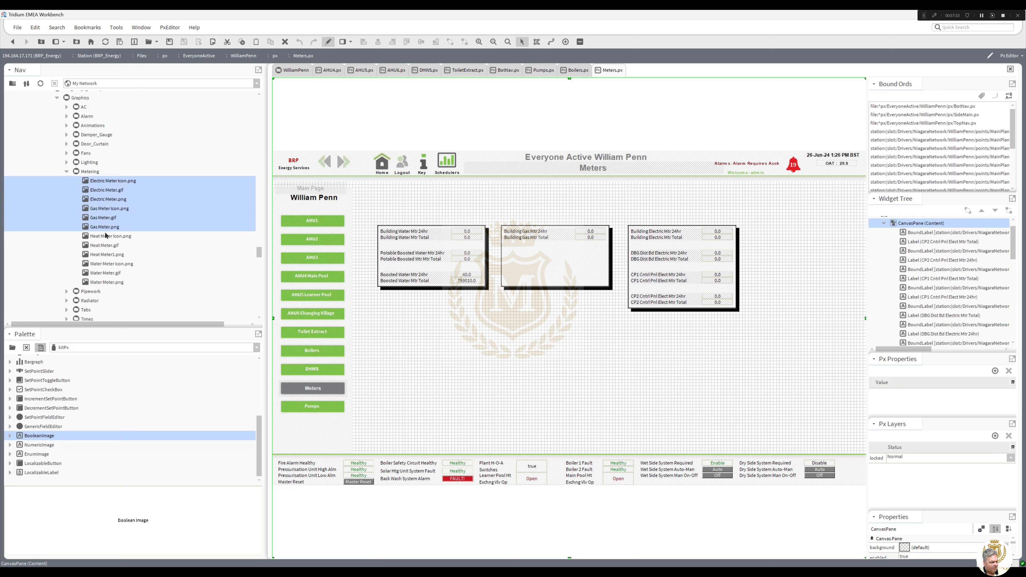
pyautogui.keyDown('ctrl'); pyautogui.click(105, 280); pyautogui.keyUp('ctrl')
pyautogui.keyDown('ctrl'); pyautogui.click(105, 269); pyautogui.keyUp('ctrl')
pyautogui.keyDown('ctrl'); pyautogui.click(106, 265); pyautogui.keyUp('ctrl')
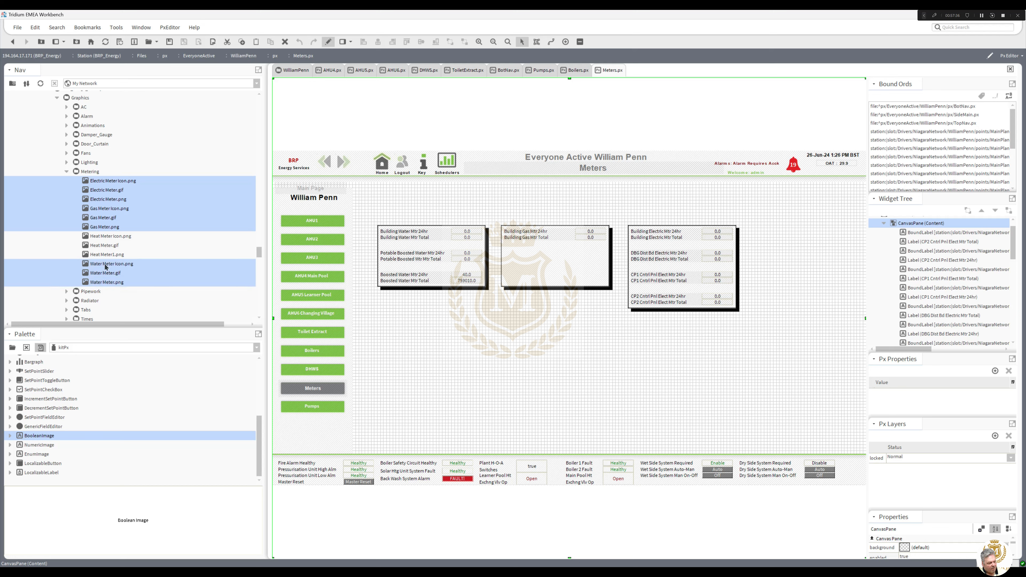
pyautogui.moveTo(105, 265); pyautogui.dragTo(759, 216)
pyautogui.click(806, 302)
# Position the Electric Meters, Gas Meters and Water Meters banners above their matching reading panels.
pyautogui.moveTo(790, 258); pyautogui.dragTo(683, 213)
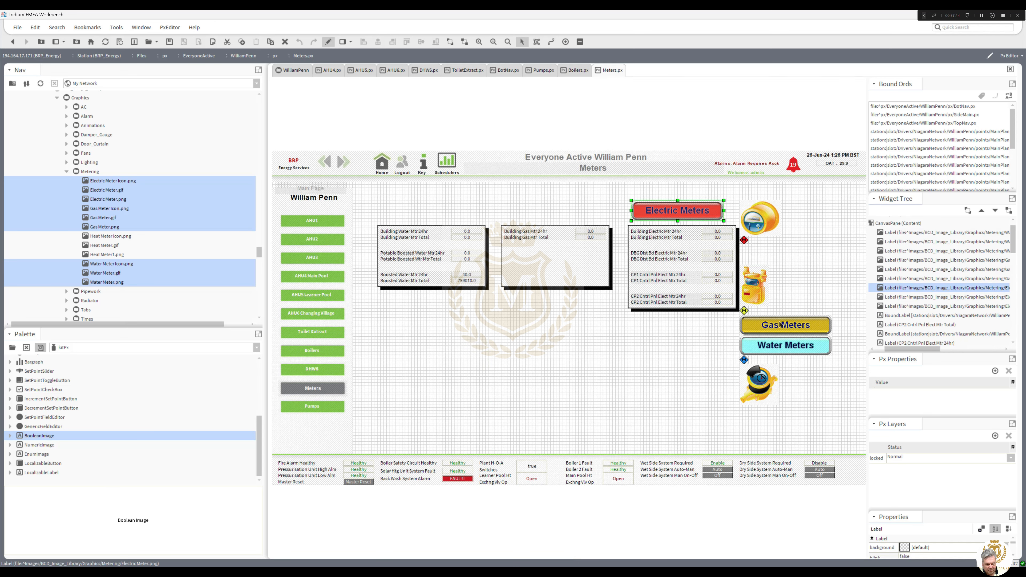
pyautogui.moveTo(782, 327); pyautogui.dragTo(549, 210)
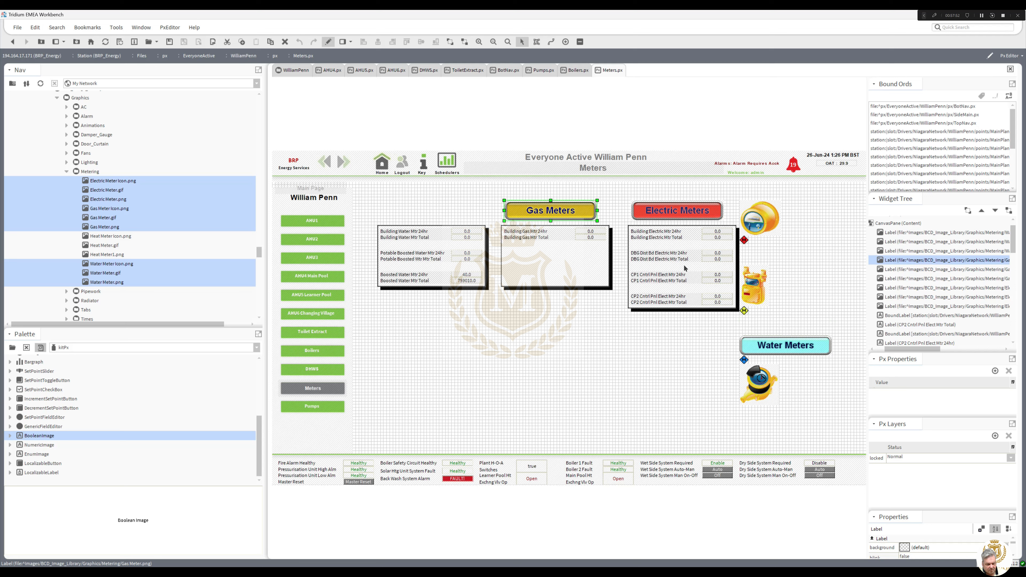
pyautogui.moveTo(772, 346); pyautogui.dragTo(416, 215)
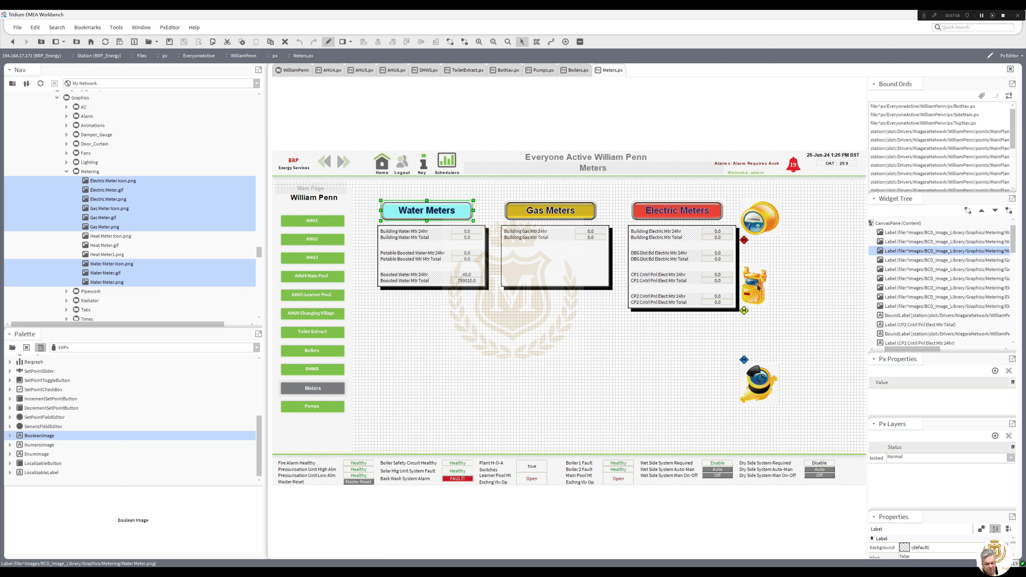
# Move the gas meter picture inside the gas panel and the water and electric meter pictures below their own panels.
pyautogui.moveTo(756, 283); pyautogui.dragTo(558, 263)
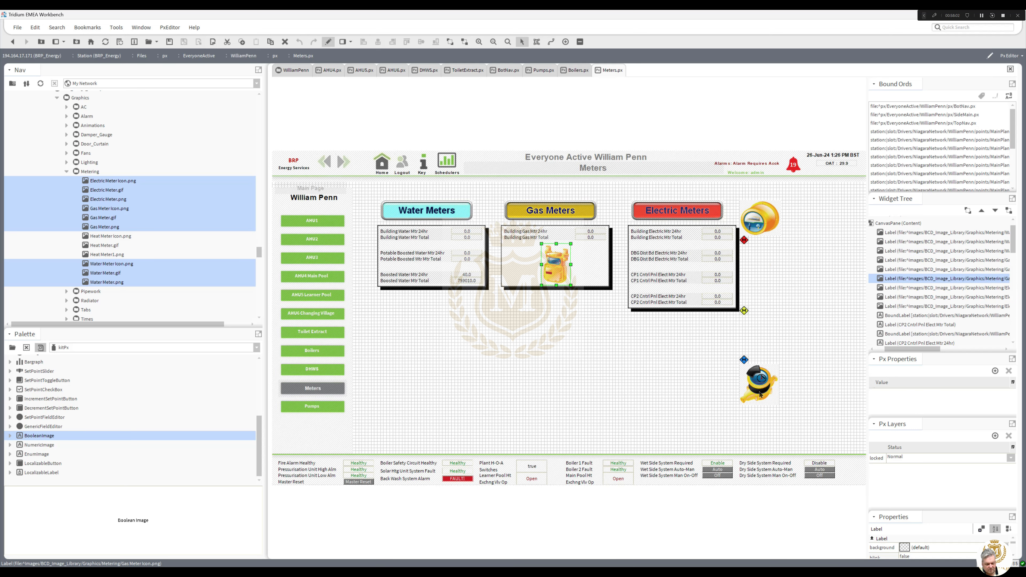
pyautogui.moveTo(759, 394); pyautogui.dragTo(432, 321)
pyautogui.moveTo(770, 222); pyautogui.dragTo(702, 334)
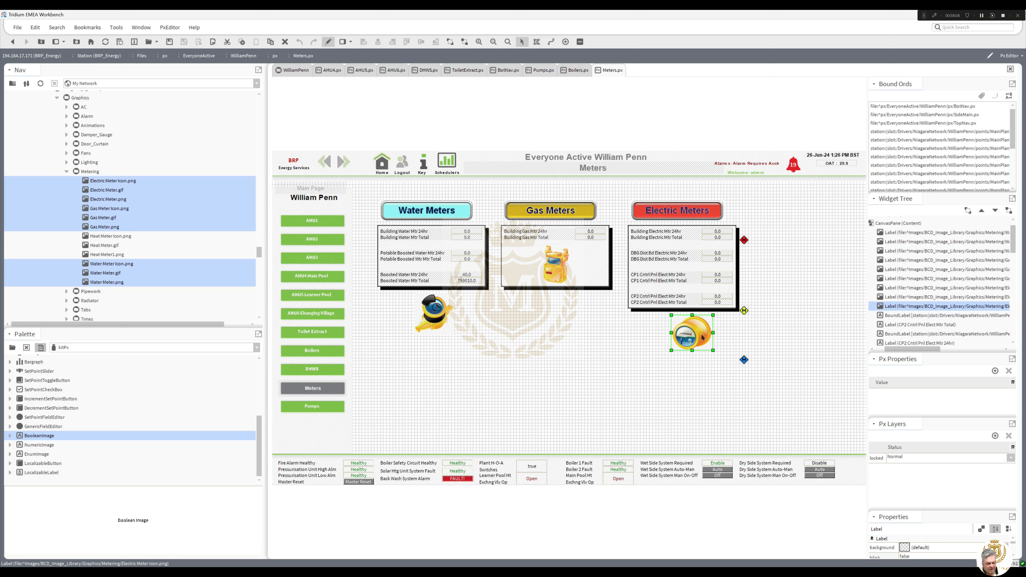
# Delete the three small red, yellow and blue diamond meter symbols from the canvas.
pyautogui.moveTo(744, 360); pyautogui.dragTo(736, 223)
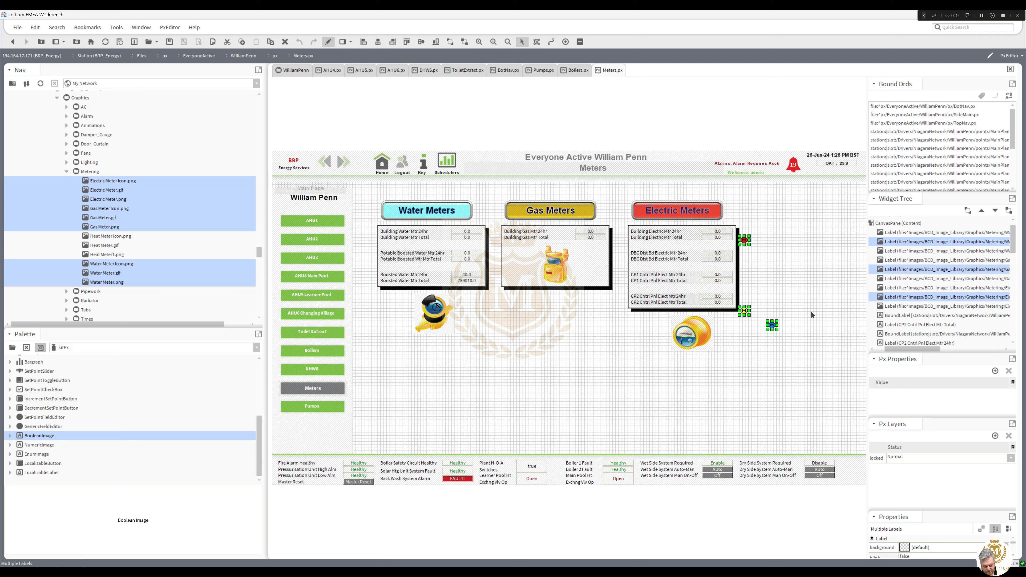
pyautogui.press('Delete')
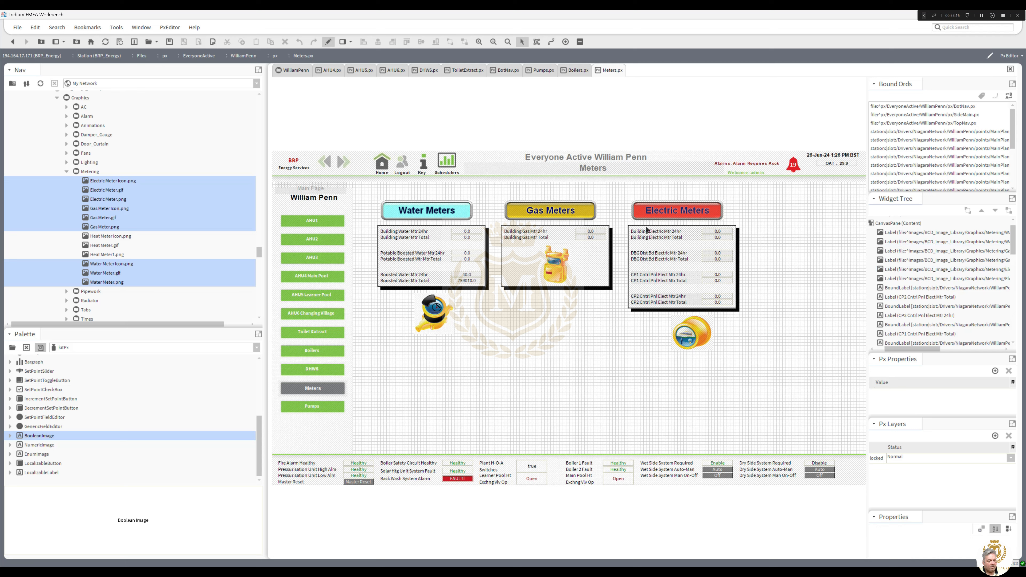
# Nudge the Water, Gas and Electric Meters banners together slightly to the right to centre them over their panels.
pyautogui.click(446, 216)
pyautogui.keyDown('ctrl'); pyautogui.click(534, 218); pyautogui.keyUp('ctrl')
pyautogui.keyDown('ctrl'); pyautogui.click(667, 218); pyautogui.keyUp('ctrl')
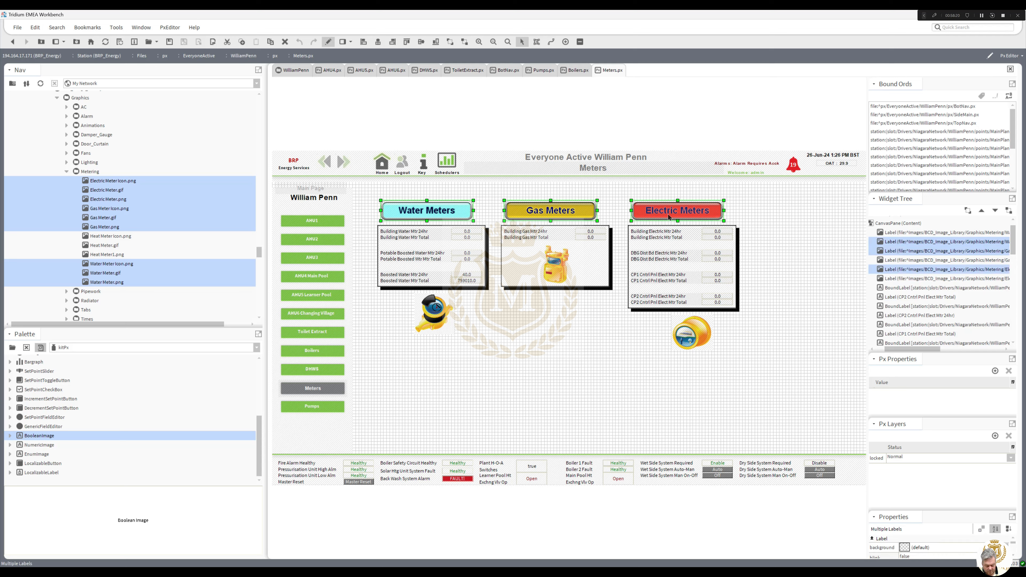
pyautogui.press('Right')
pyautogui.press('Right')
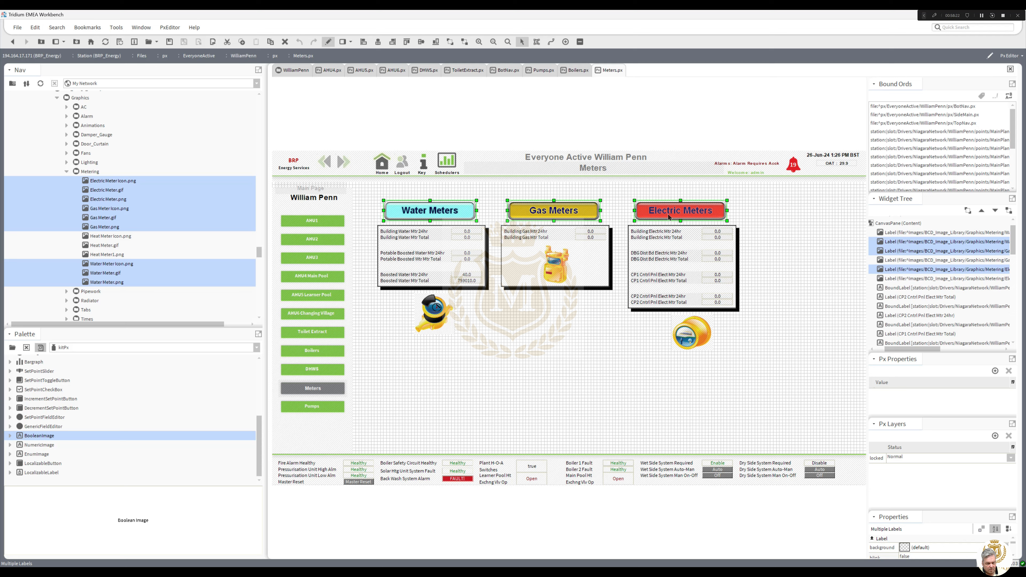
pyautogui.press('Right')
pyautogui.press('Right')
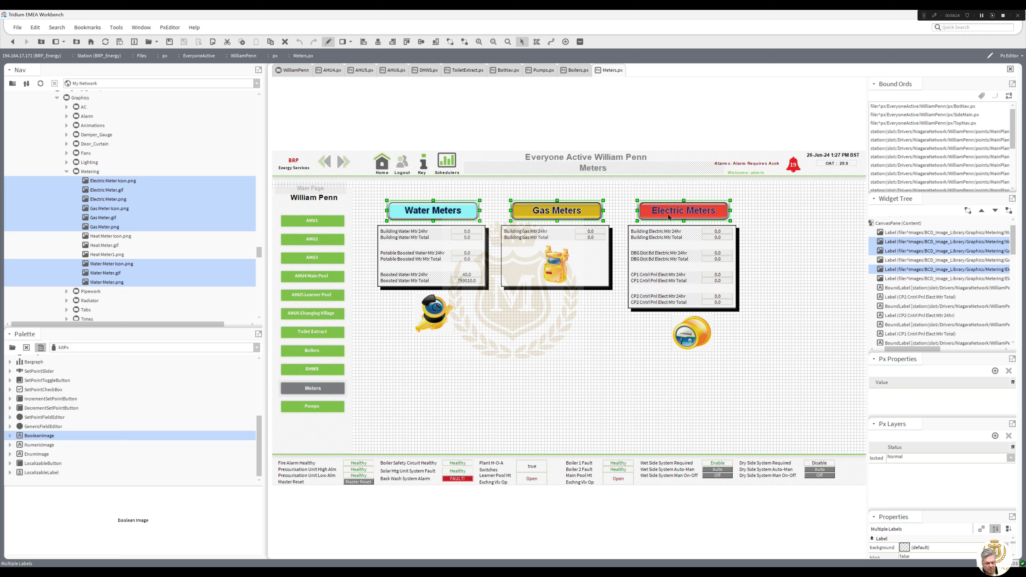
pyautogui.press('Left')
pyautogui.press('Left')
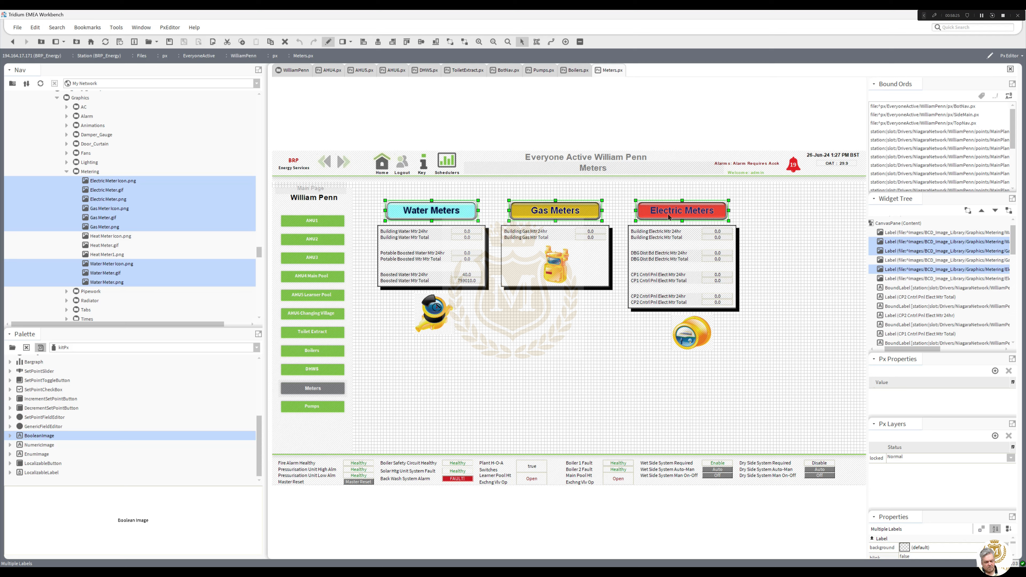
# Check the Meters page in view mode and return to editing it.
pyautogui.click(796, 286)
pyautogui.click(328, 45)
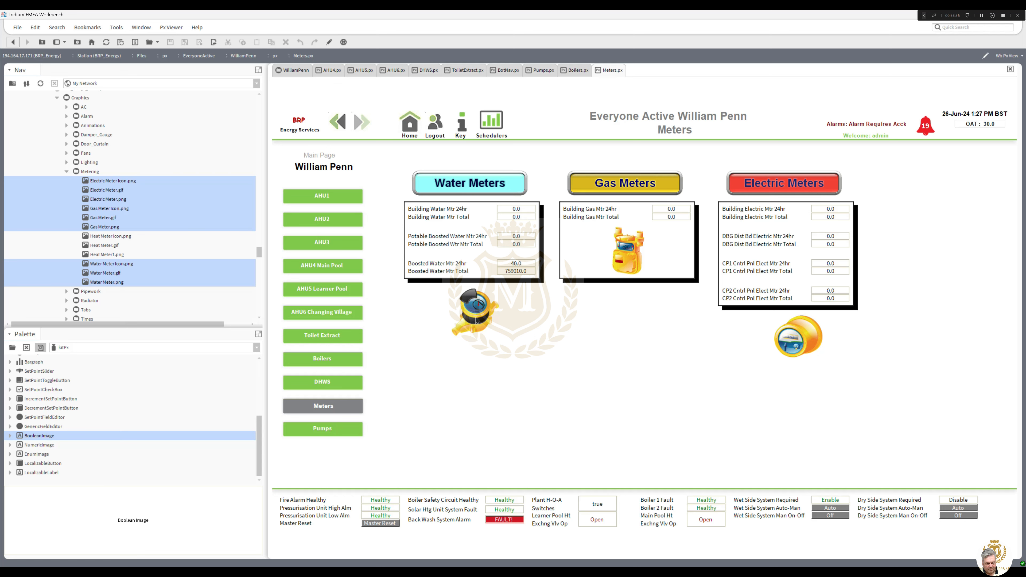
pyautogui.click(329, 42)
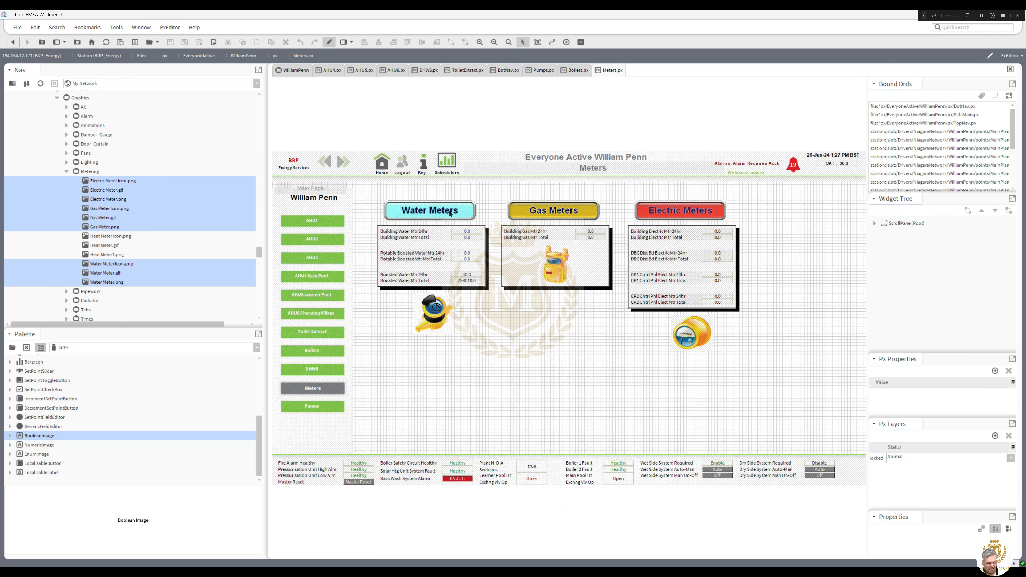
# Extend the water panel's black shadow and white background downwards so they enclose the water meter picture.
pyautogui.click(442, 292)
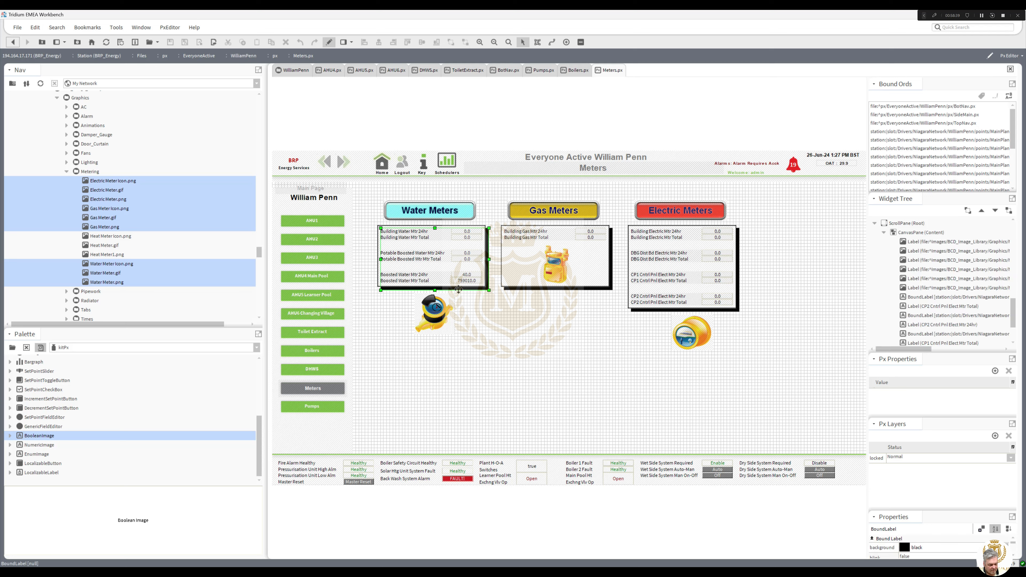
pyautogui.moveTo(435, 290); pyautogui.dragTo(431, 340)
pyautogui.click(437, 284)
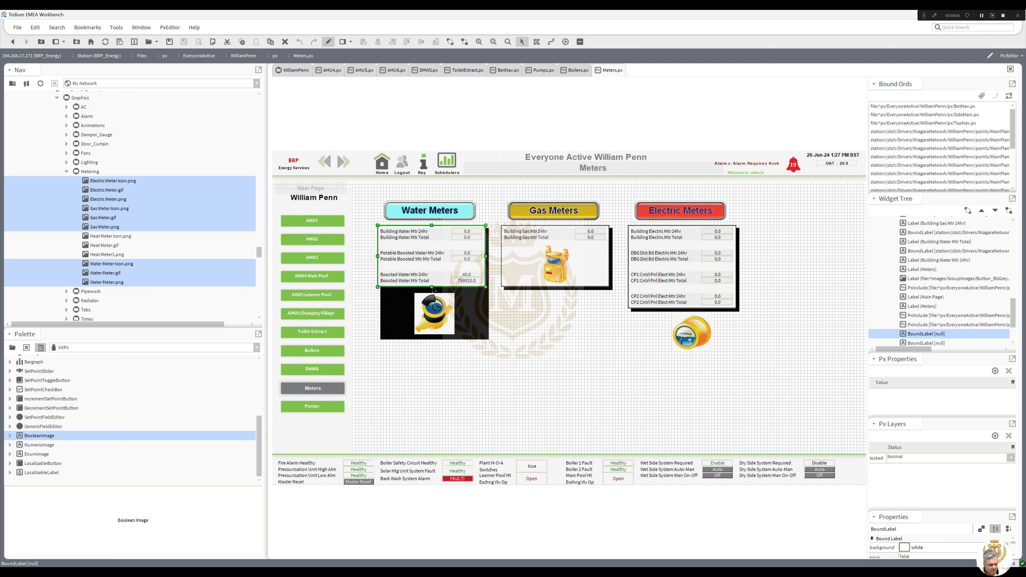
pyautogui.moveTo(431, 287); pyautogui.dragTo(427, 338)
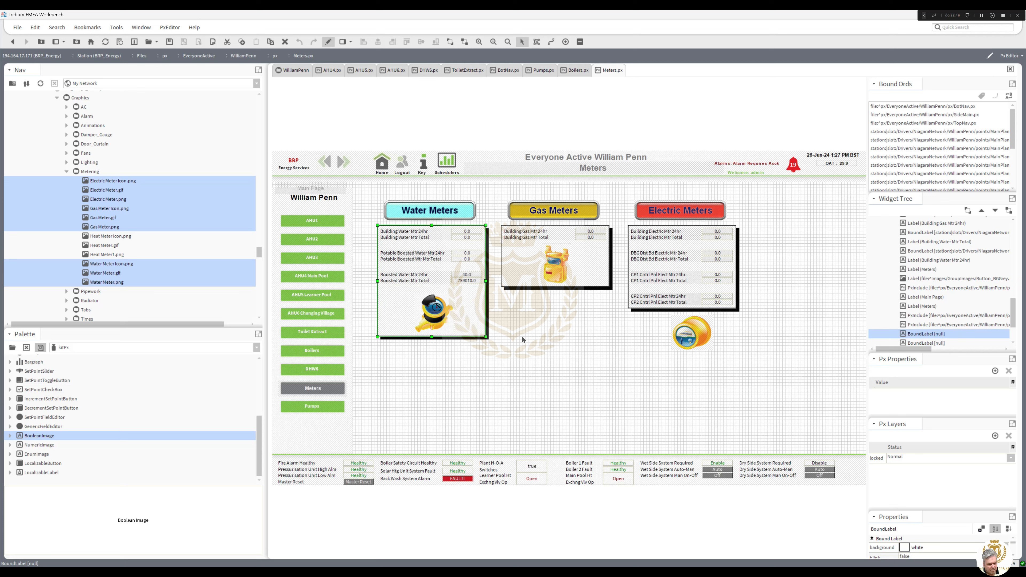
# Extend the electric panel's black shadow and white background downwards so they enclose the electric meter picture.
pyautogui.click(676, 311)
pyautogui.moveTo(685, 311); pyautogui.dragTo(681, 354)
pyautogui.click(682, 307)
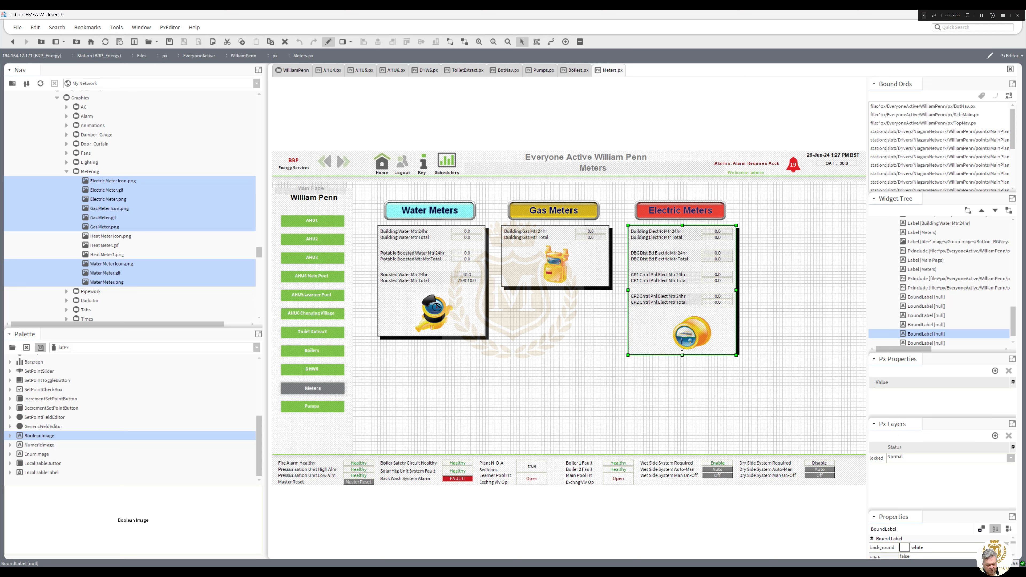
pyautogui.click(681, 381)
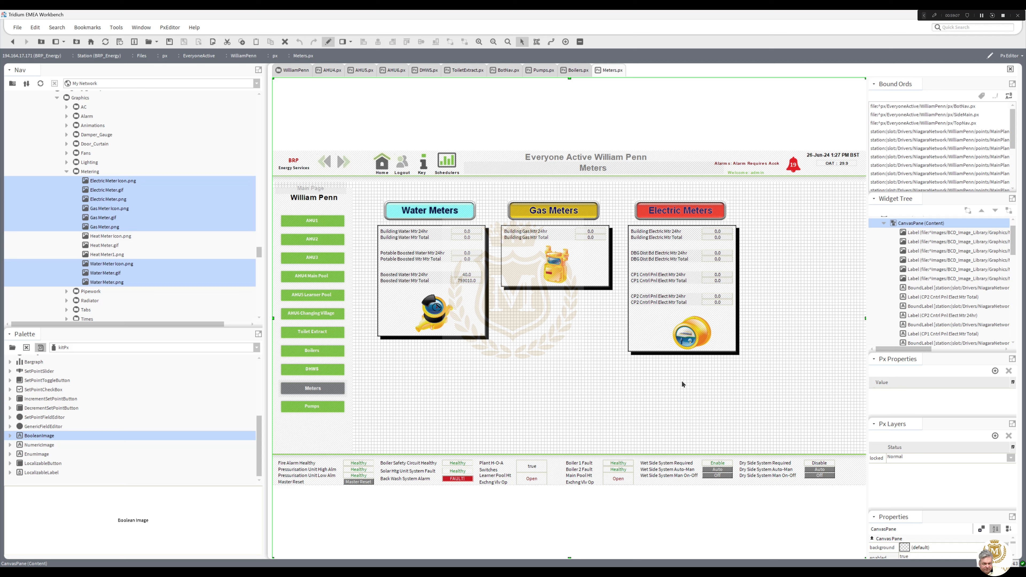
# Finish editing the Meters page and open the Toilet Extract page for editing.
pyautogui.click(328, 42)
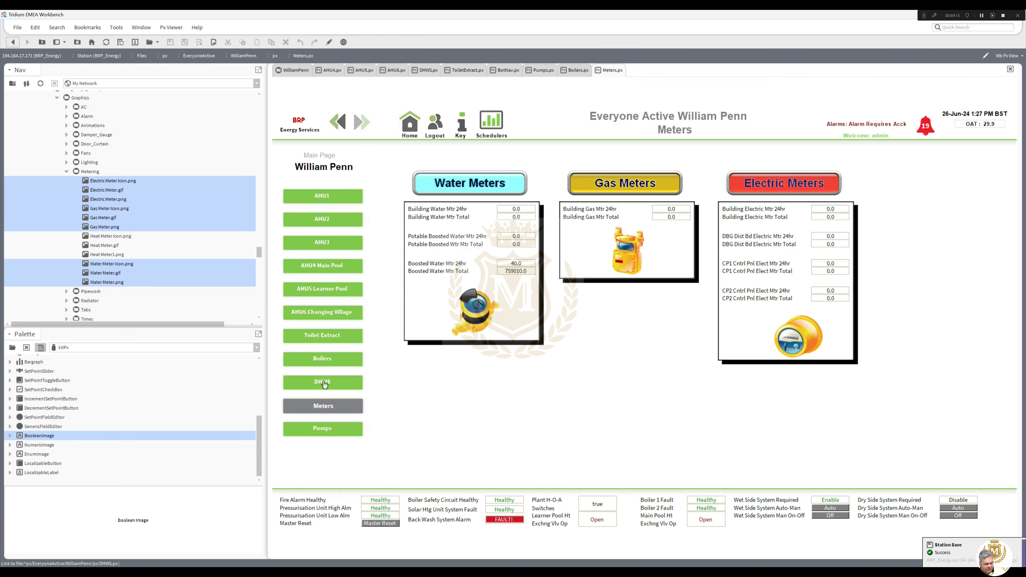
pyautogui.click(325, 336)
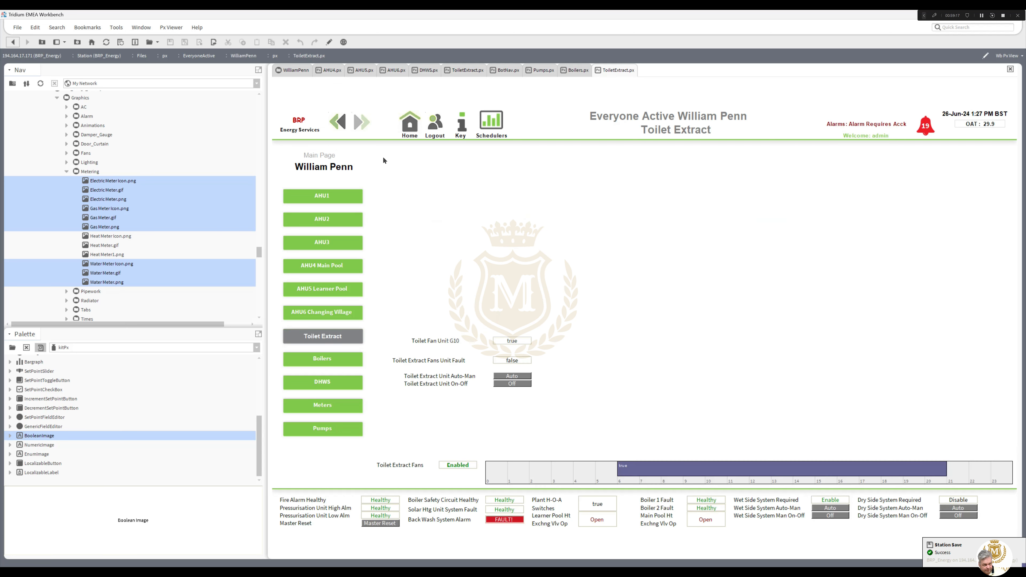
pyautogui.click(328, 42)
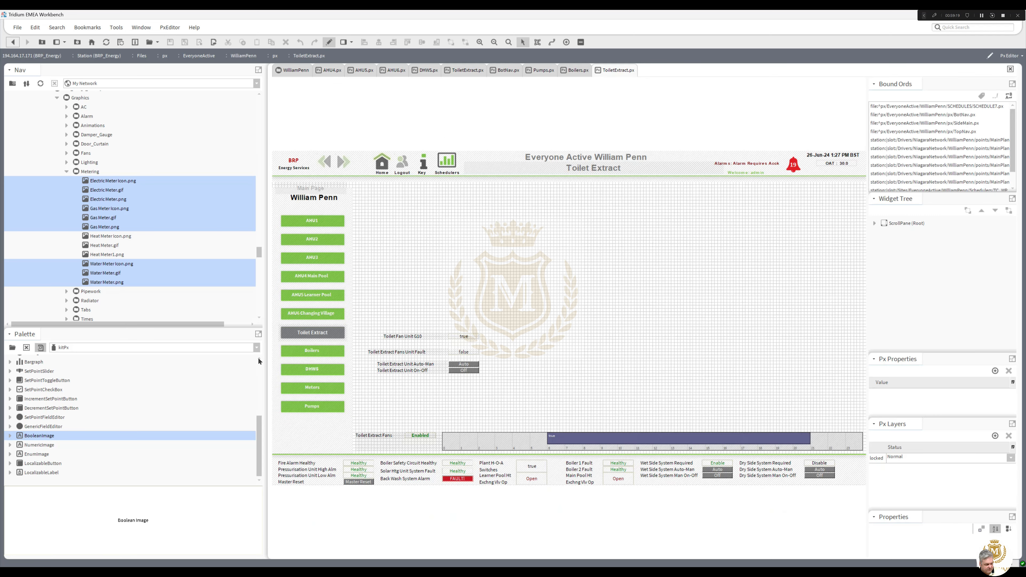
# Place DuctHorzEndRight, DuctHorzEndLeft and DuctHorzMed from the kitPxN4svg palette and join them into one horizontal duct in the page's upper area.
pyautogui.click(256, 348)
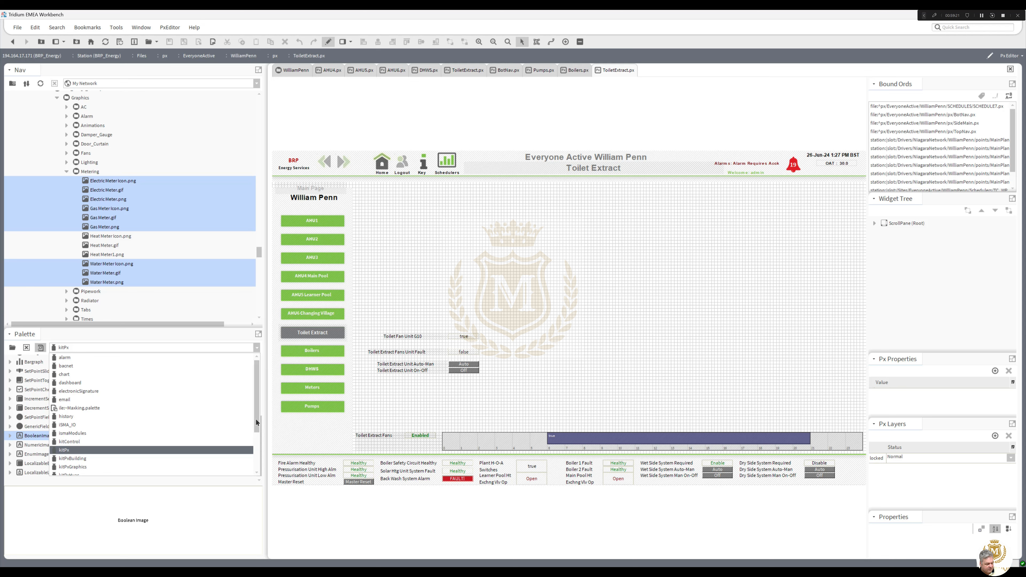
pyautogui.moveTo(255, 418); pyautogui.dragTo(252, 455)
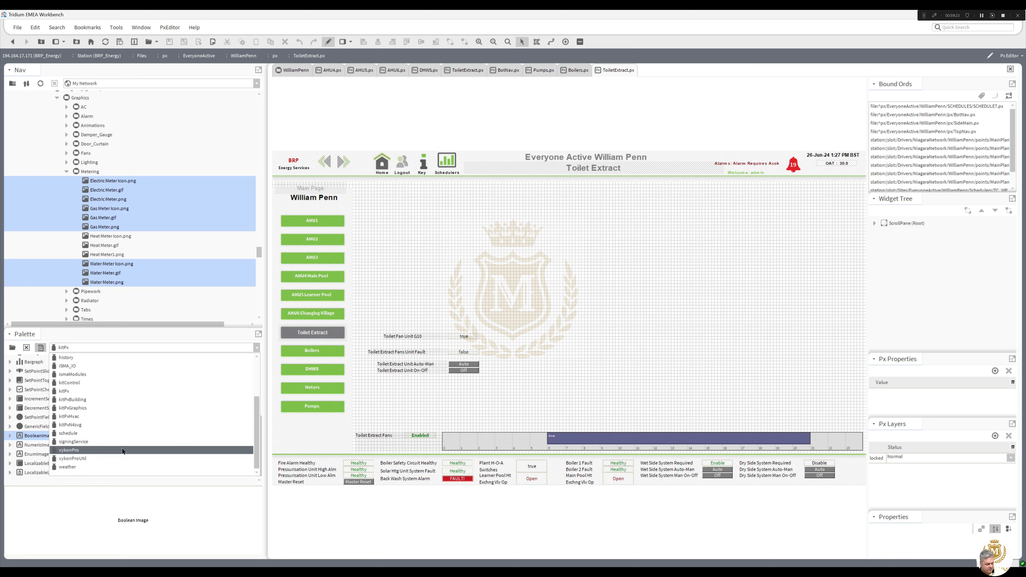
pyautogui.click(94, 423)
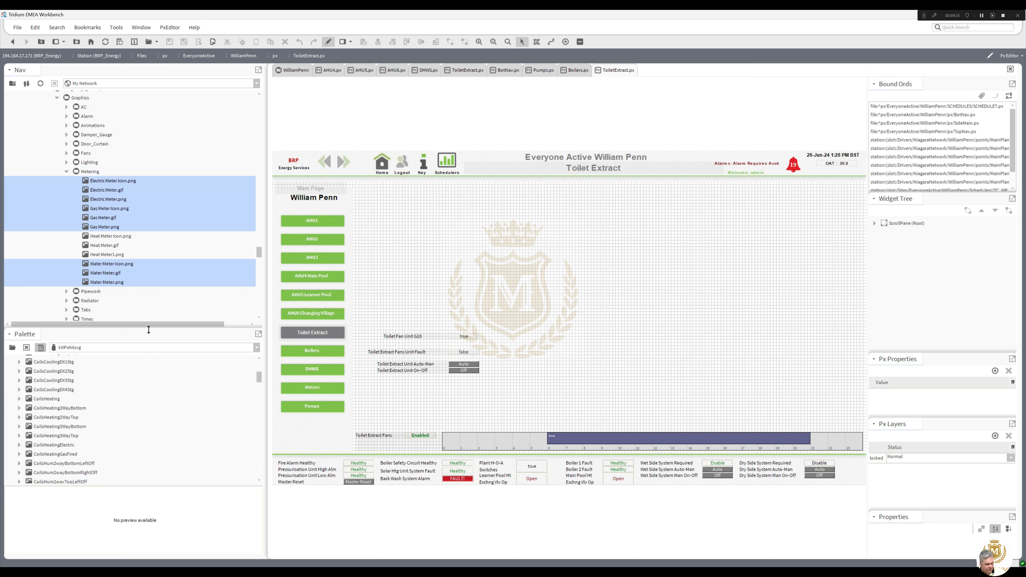
pyautogui.moveTo(143, 229); pyautogui.dragTo(143, 194)
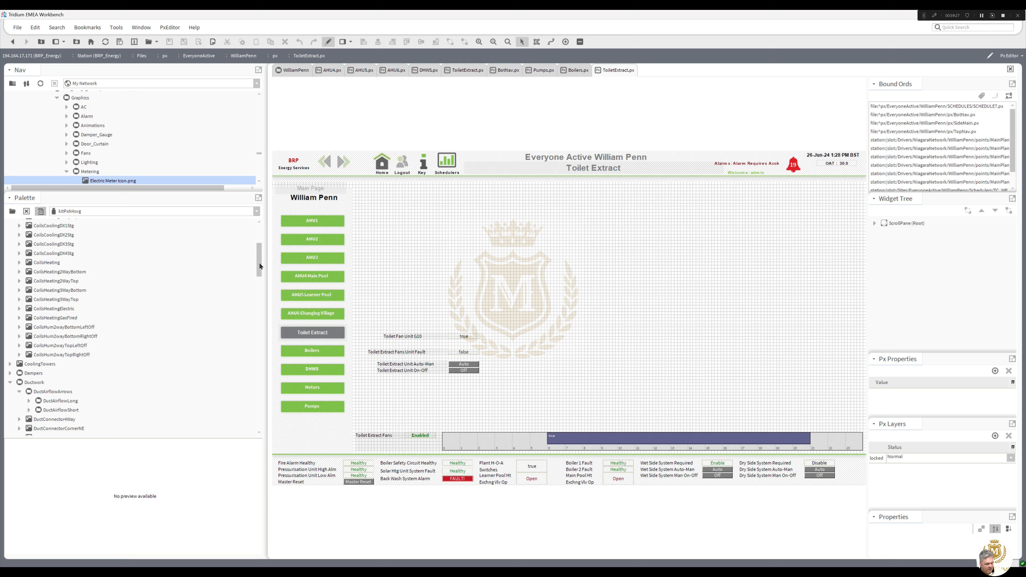
pyautogui.moveTo(259, 264); pyautogui.dragTo(261, 282)
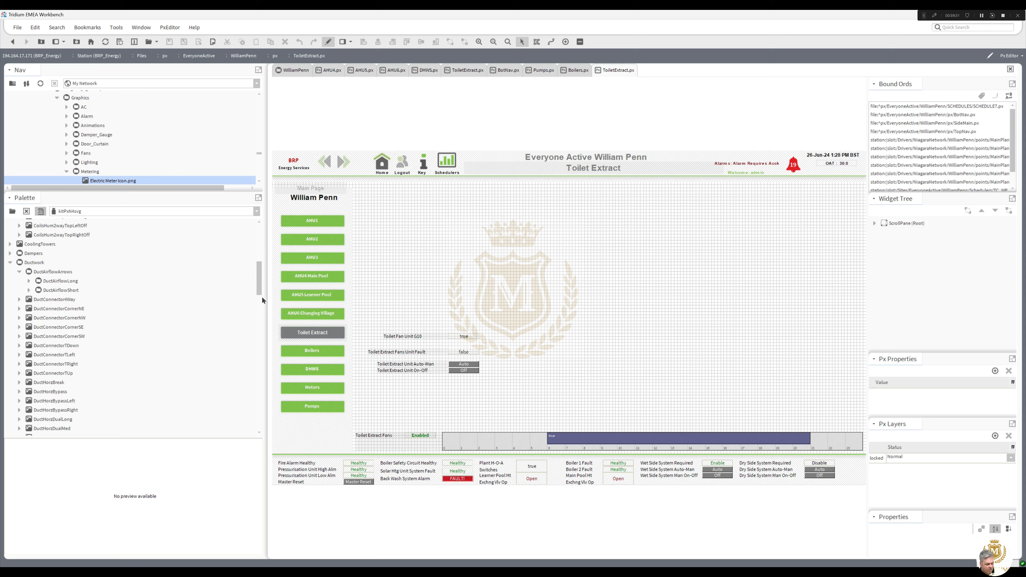
pyautogui.moveTo(260, 286); pyautogui.dragTo(260, 302)
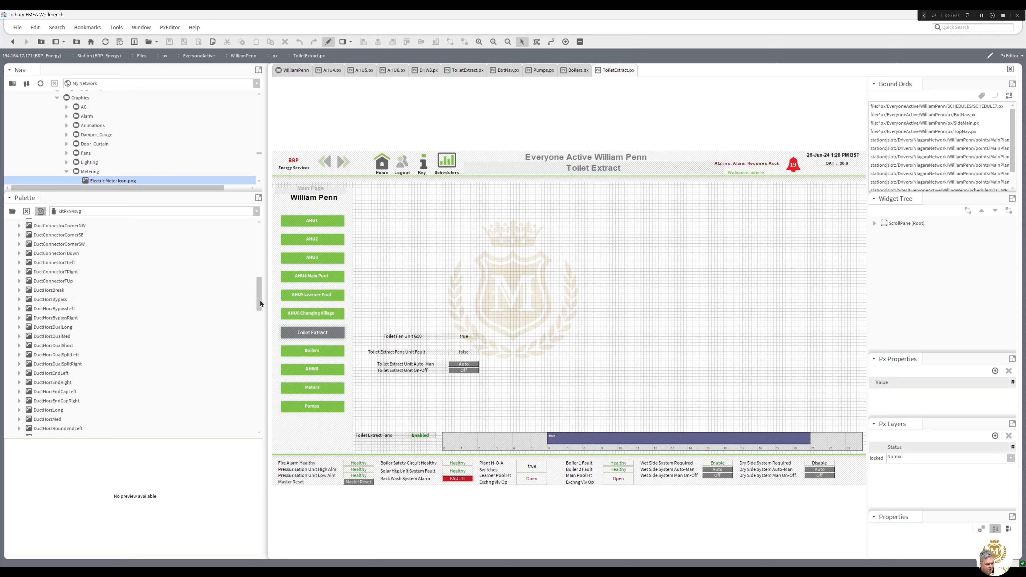
pyautogui.click(57, 383)
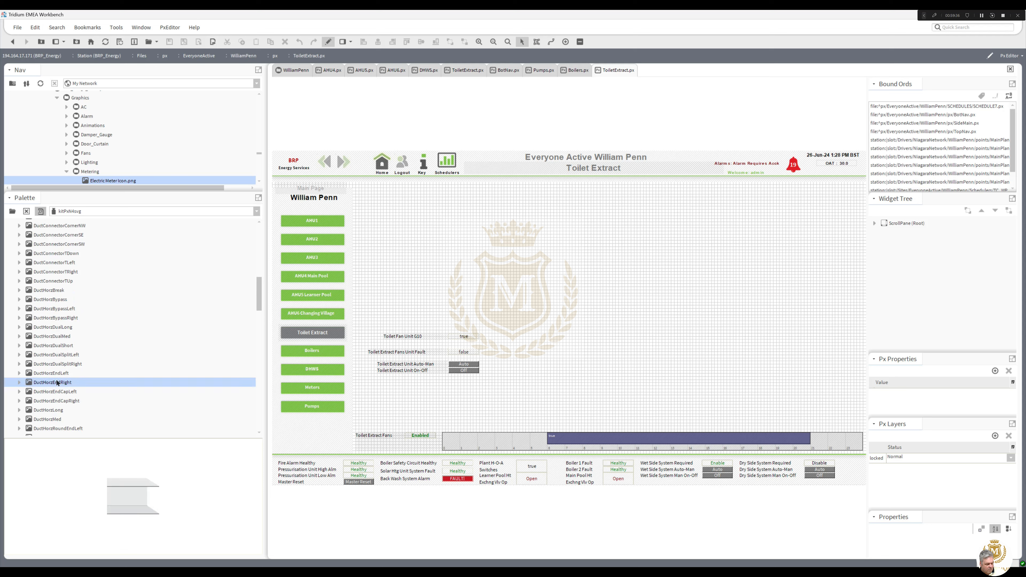
pyautogui.moveTo(56, 383); pyautogui.dragTo(606, 228)
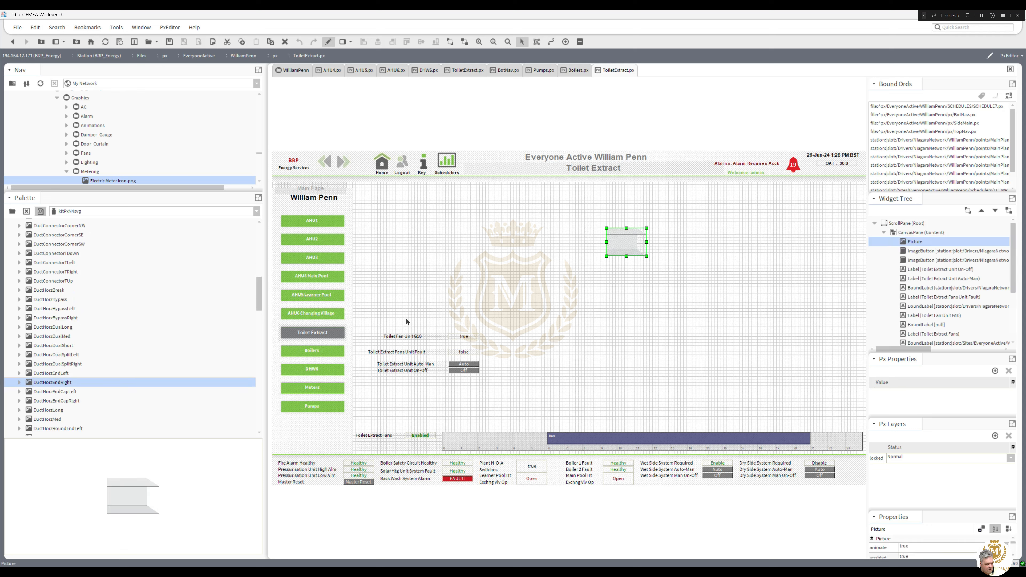
pyautogui.moveTo(52, 373); pyautogui.dragTo(507, 218)
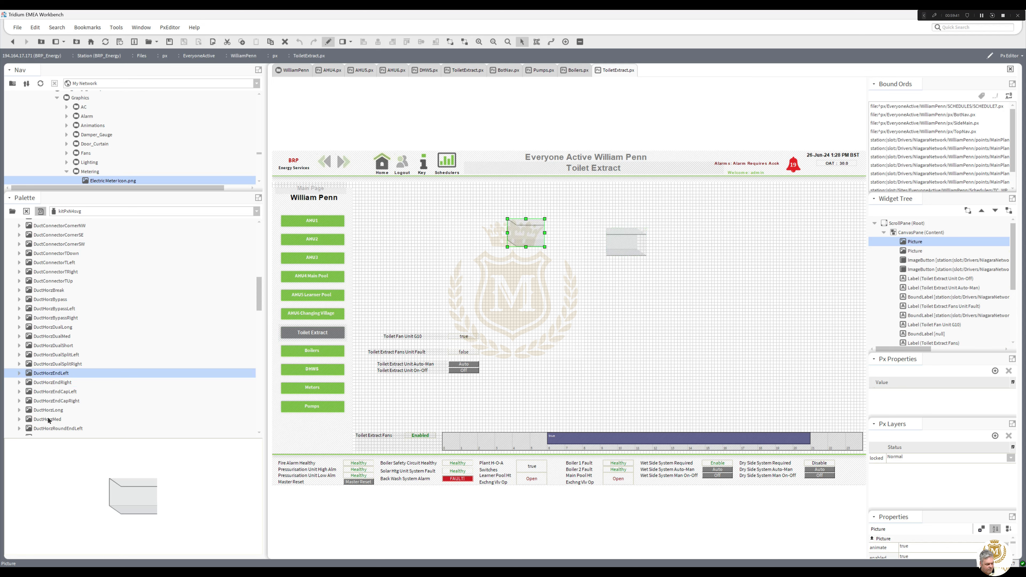
pyautogui.moveTo(51, 420); pyautogui.dragTo(507, 231)
pyautogui.click(660, 297)
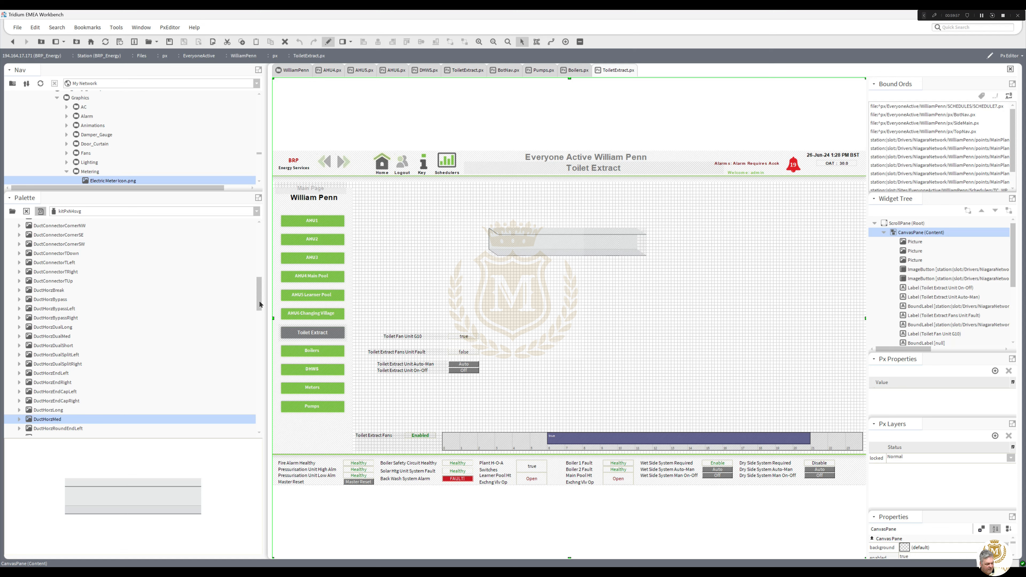
# Place a FansHorzLeft fan picture from the Fans group inside the middle of the duct.
pyautogui.moveTo(259, 299); pyautogui.dragTo(257, 343)
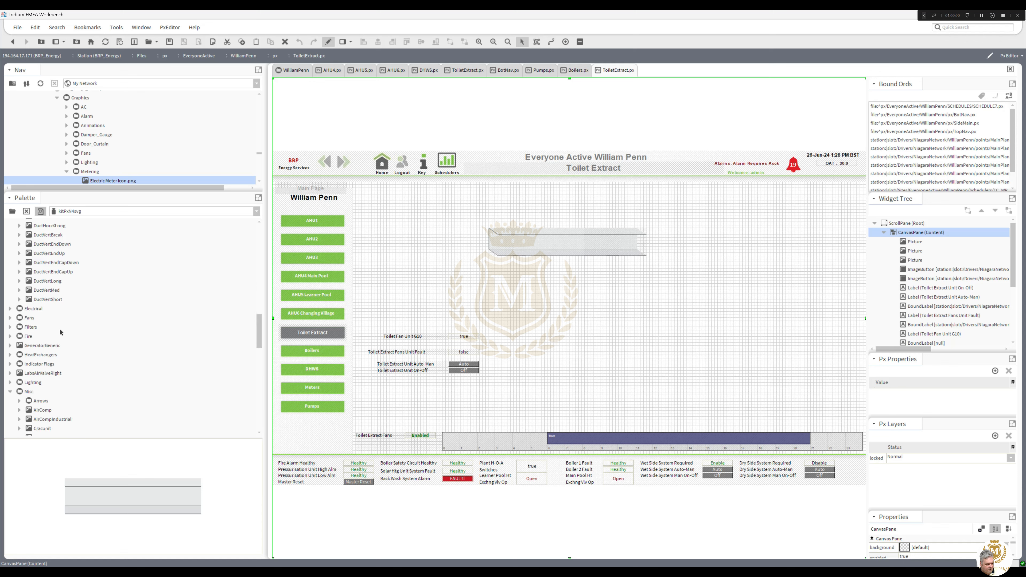
pyautogui.click(10, 318)
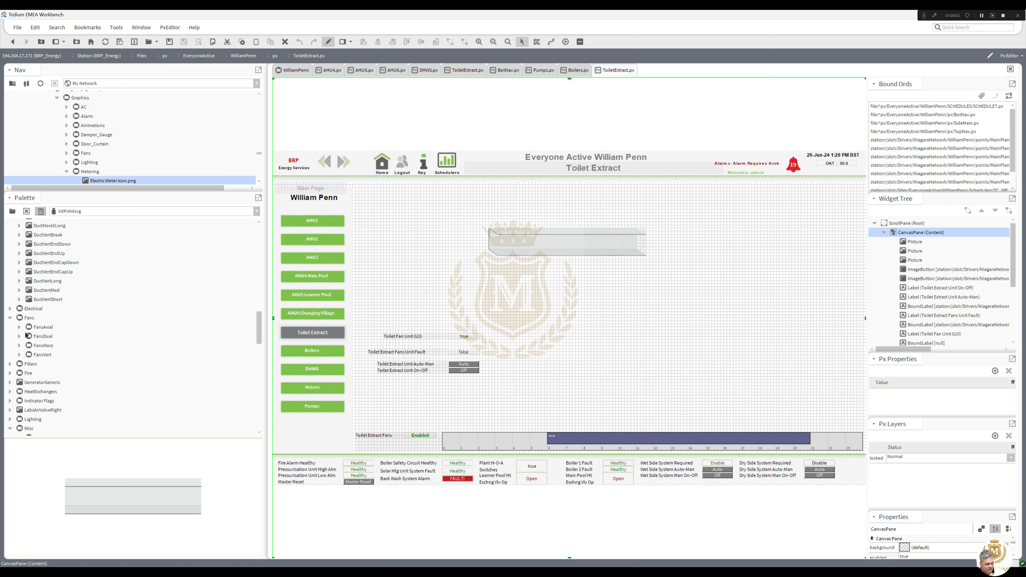
pyautogui.click(20, 345)
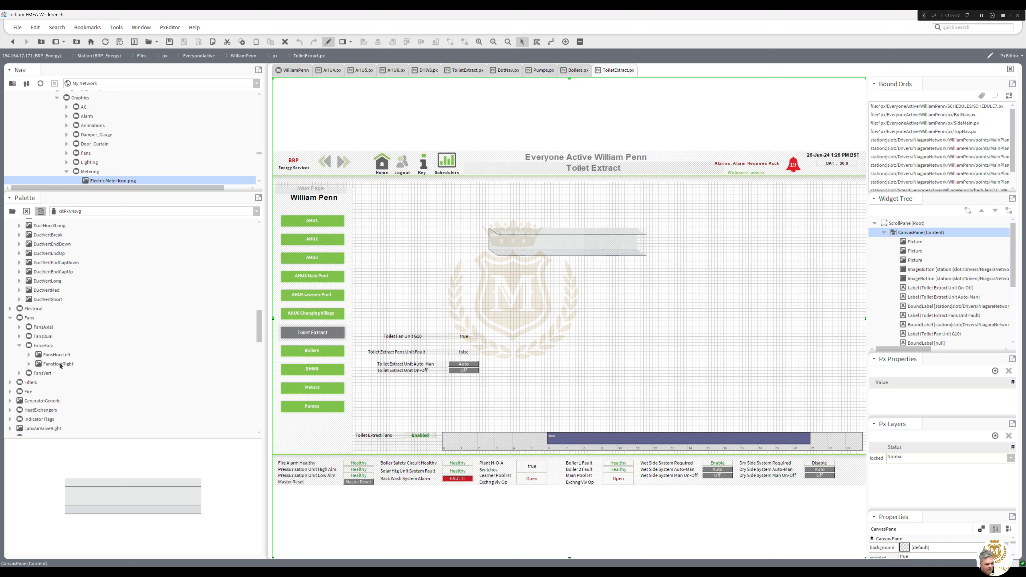
pyautogui.moveTo(55, 354); pyautogui.dragTo(568, 253)
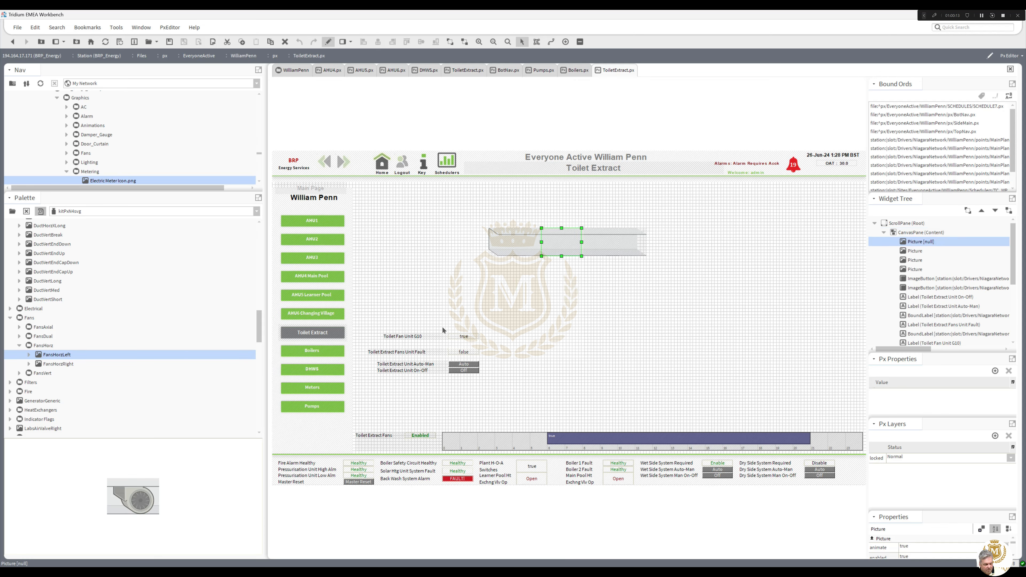
# Copy the ord of the Toilet Fan Unit G10 value label into the fan picture's value binding.
pyautogui.doubleClick(464, 337)
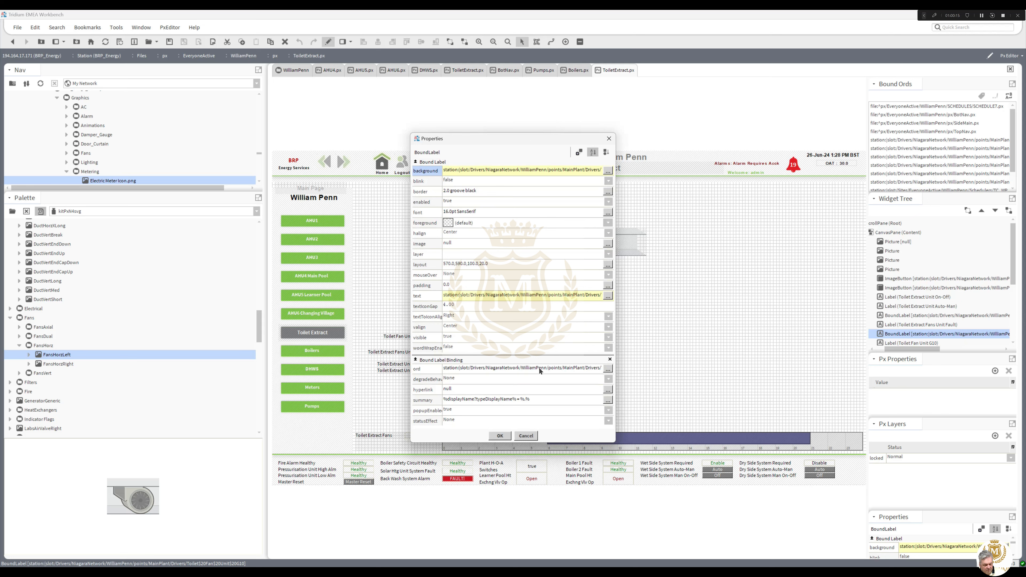
pyautogui.doubleClick(539, 368)
pyautogui.click(499, 307)
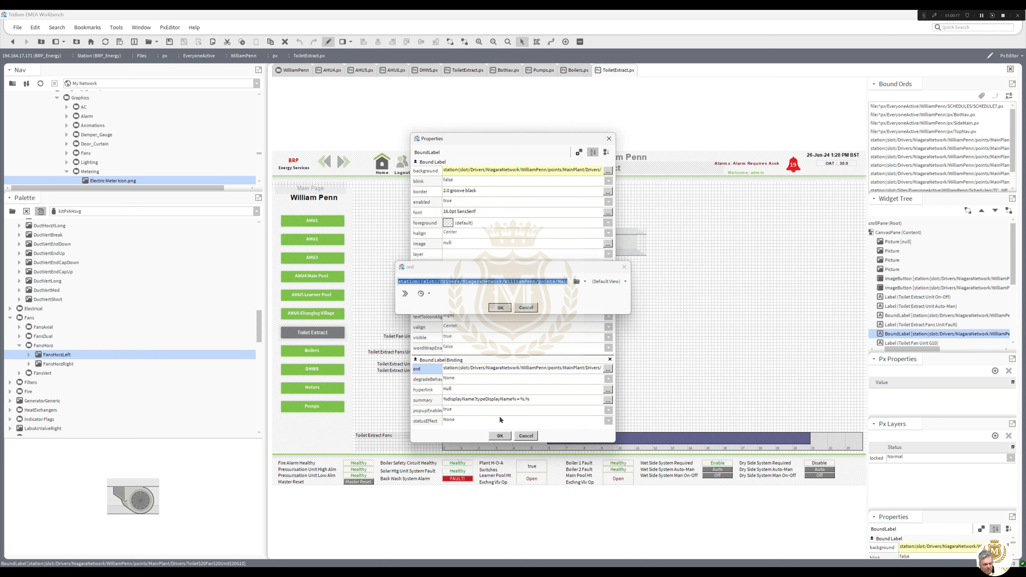
pyautogui.click(500, 435)
pyautogui.doubleClick(567, 247)
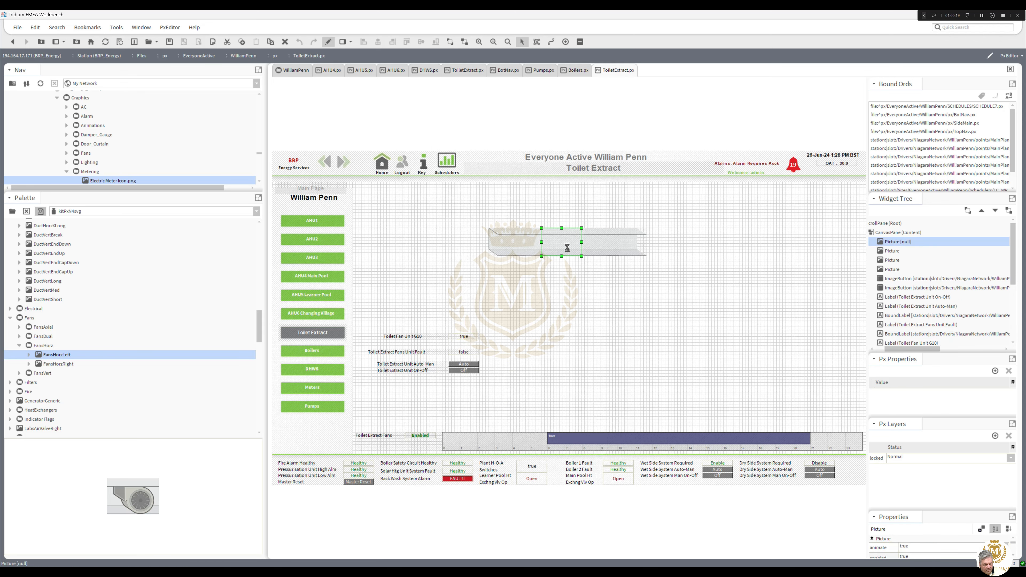
pyautogui.doubleClick(538, 327)
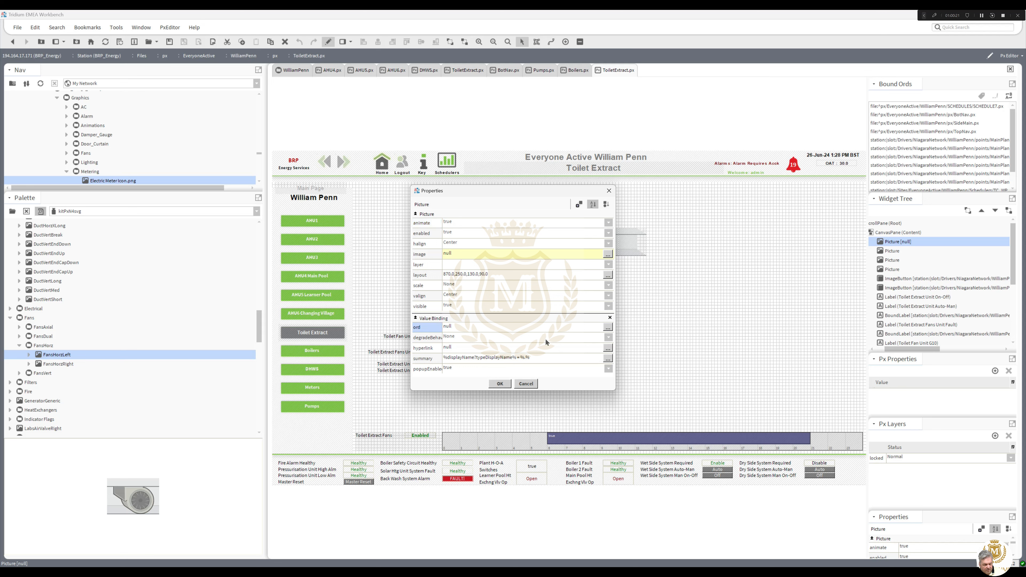
pyautogui.hotkey('ctrl', 'v')
pyautogui.click(500, 307)
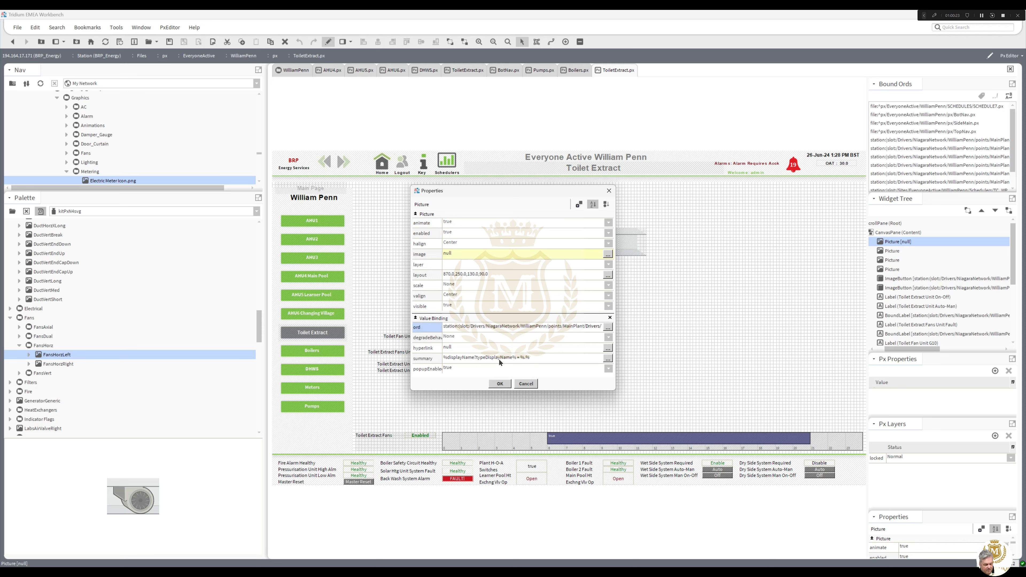
pyautogui.click(500, 383)
pyautogui.click(562, 309)
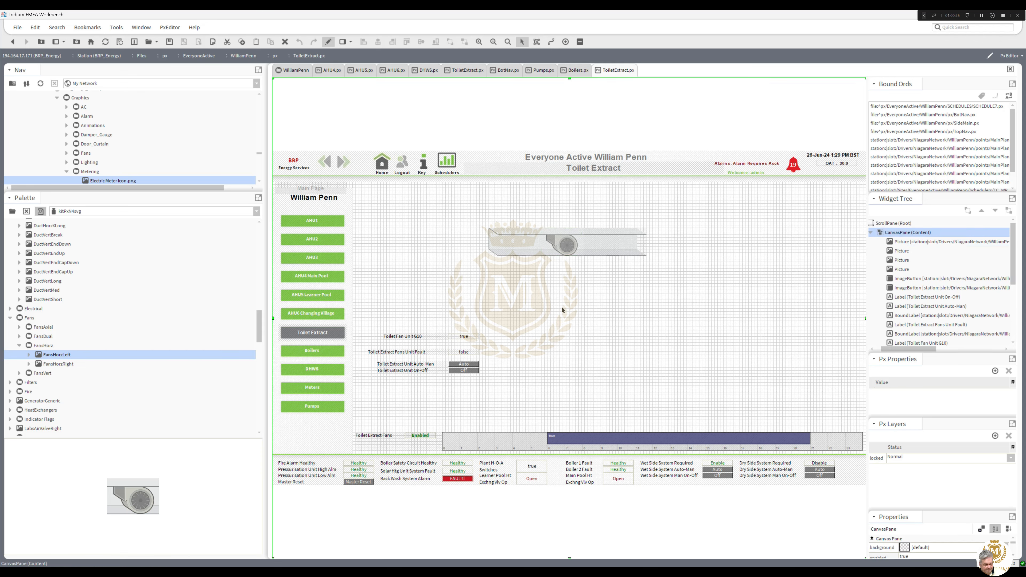
# Move the Toilet Fan Unit G10 value label directly beneath the fan and remove its existing text animation.
pyautogui.moveTo(471, 335); pyautogui.dragTo(572, 262)
pyautogui.doubleClick(573, 266)
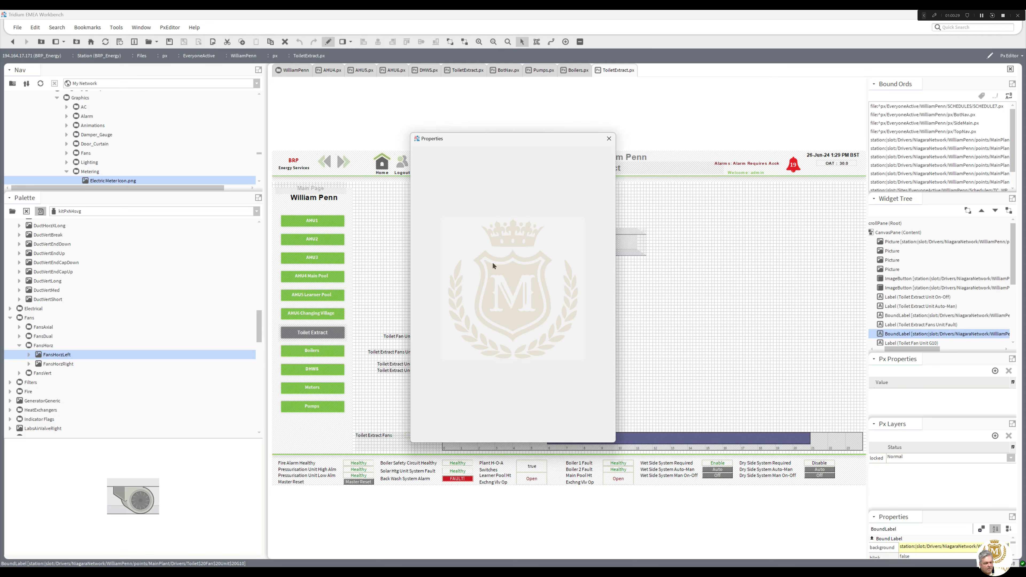
pyautogui.rightClick(507, 299)
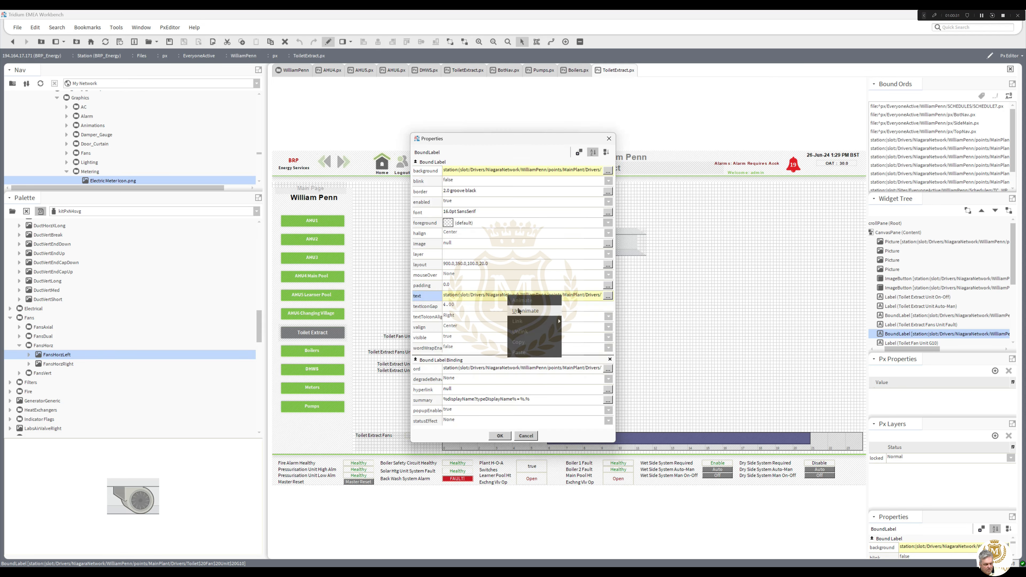
pyautogui.press('Escape')
# Animate the fan value label's text with Boolean To Simple, showing Enable when true and Disable when false.
pyautogui.rightClick(498, 298)
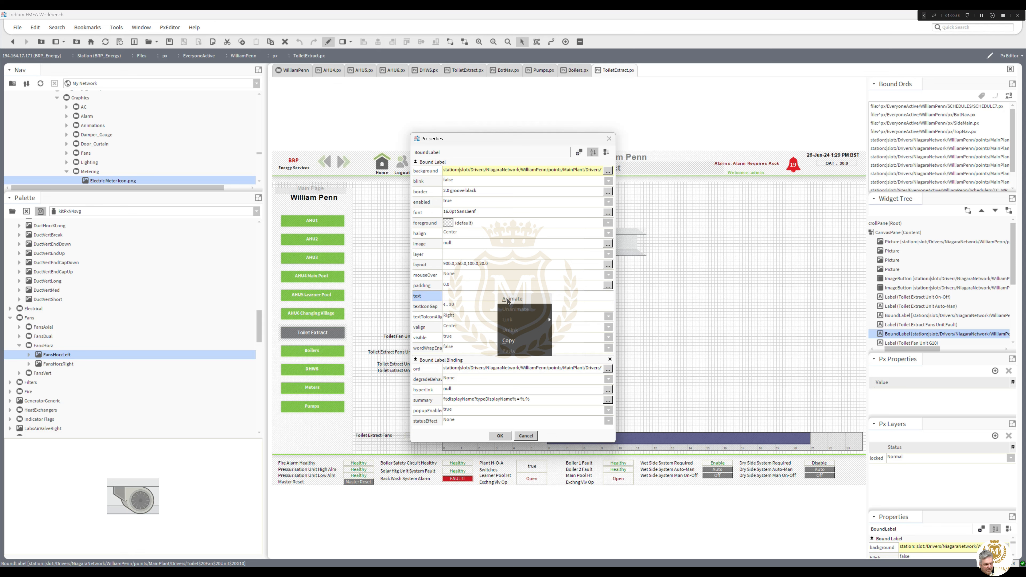
pyautogui.click(504, 299)
pyautogui.click(420, 247)
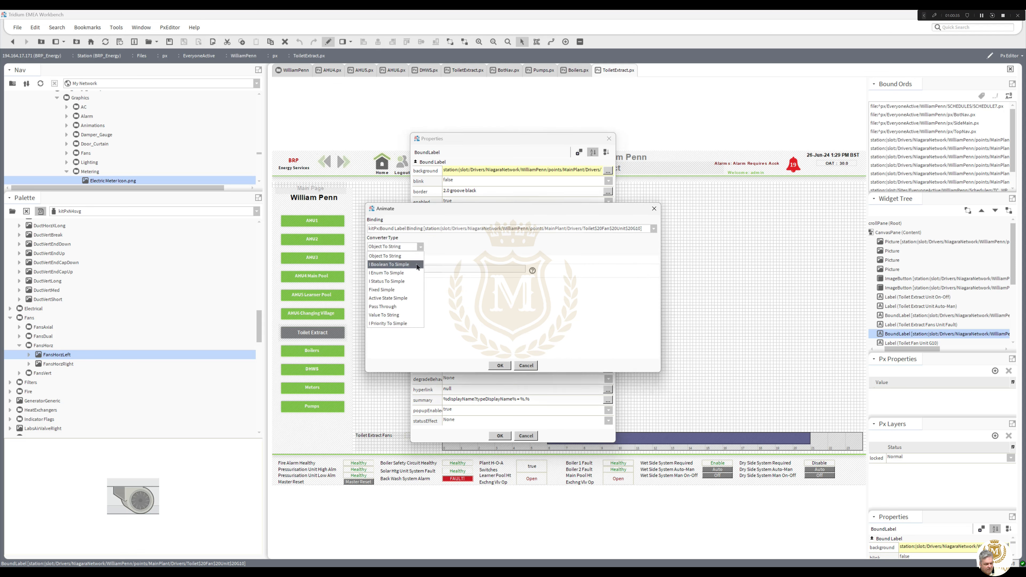
pyautogui.click(394, 263)
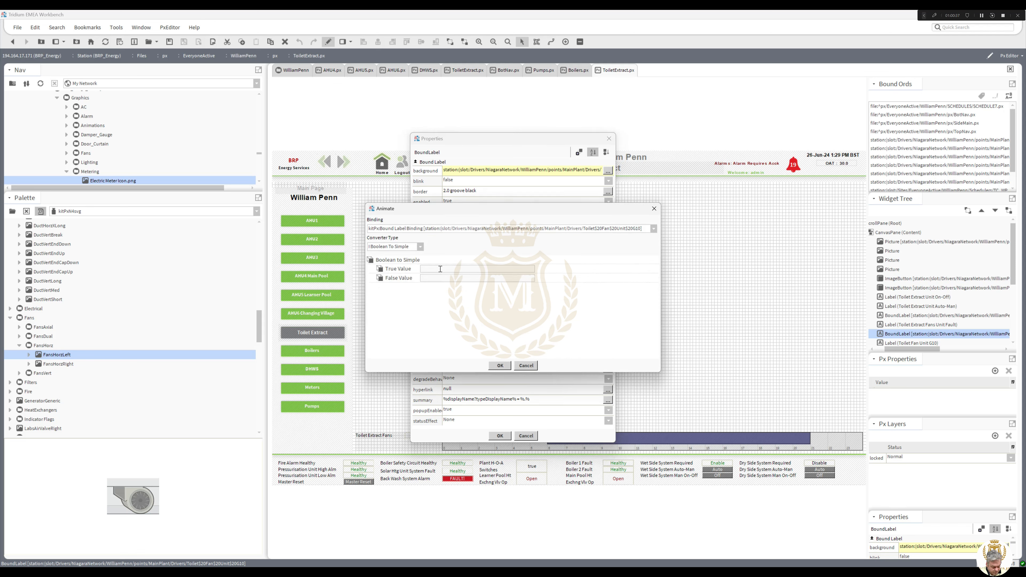
pyautogui.click(440, 269)
pyautogui.write('Enable')
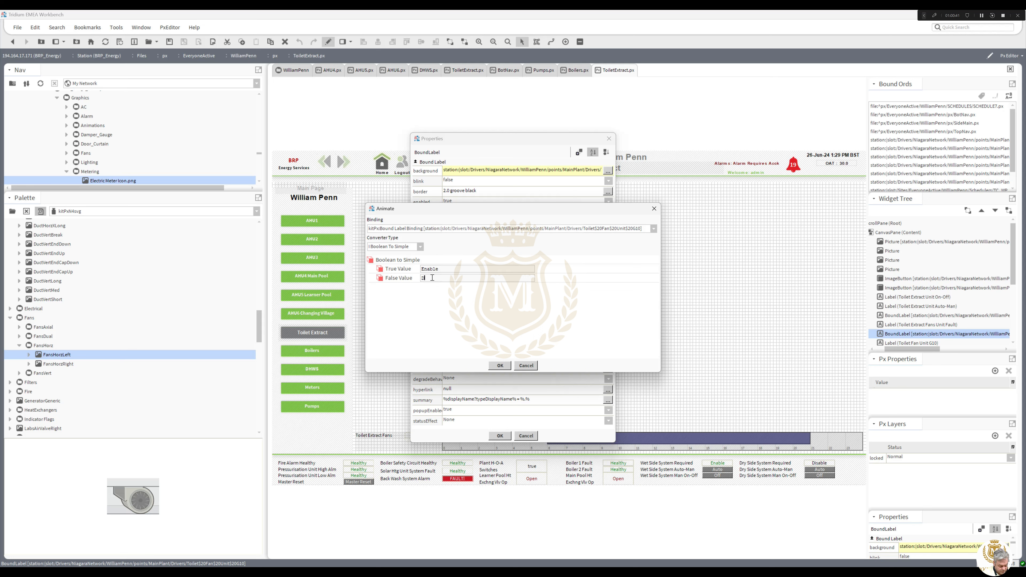
pyautogui.click(431, 278)
pyautogui.write('Disable')
pyautogui.click(508, 365)
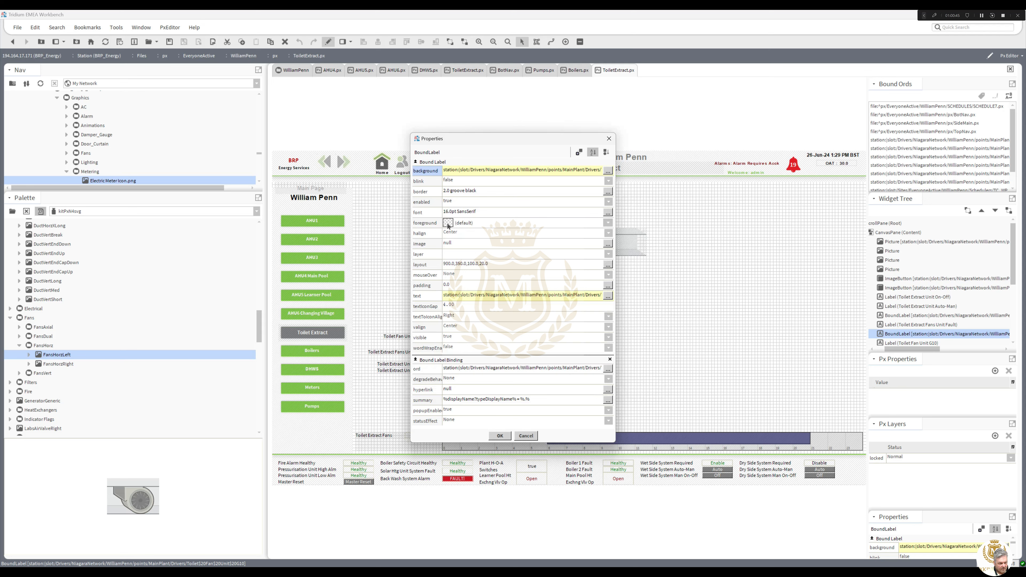
# Animate the fan value label's foreground with Boolean To Simple, using green for the true value, and apply the properties.
pyautogui.rightClick(447, 226)
pyautogui.click(457, 227)
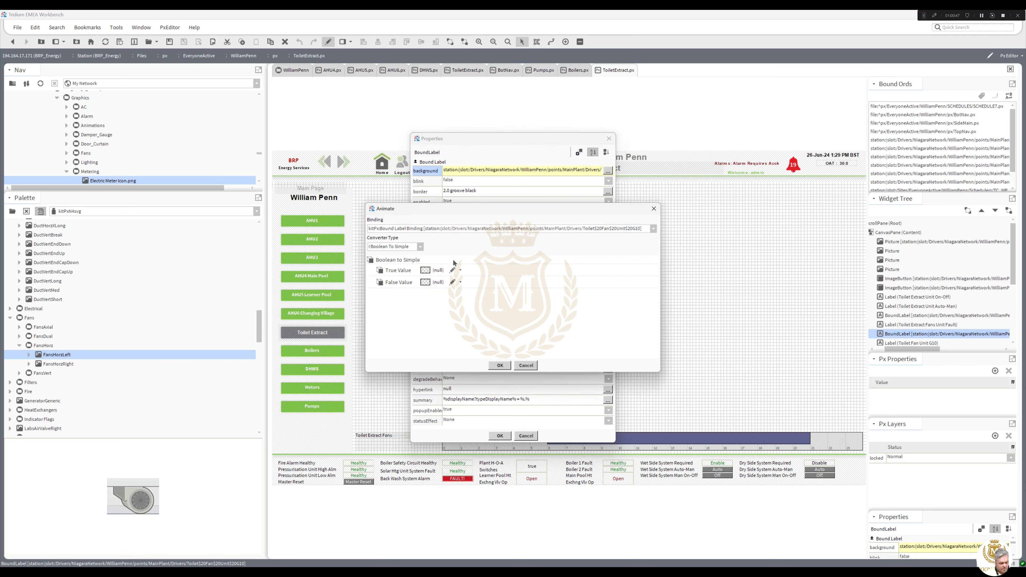
pyautogui.click(426, 270)
pyautogui.click(398, 247)
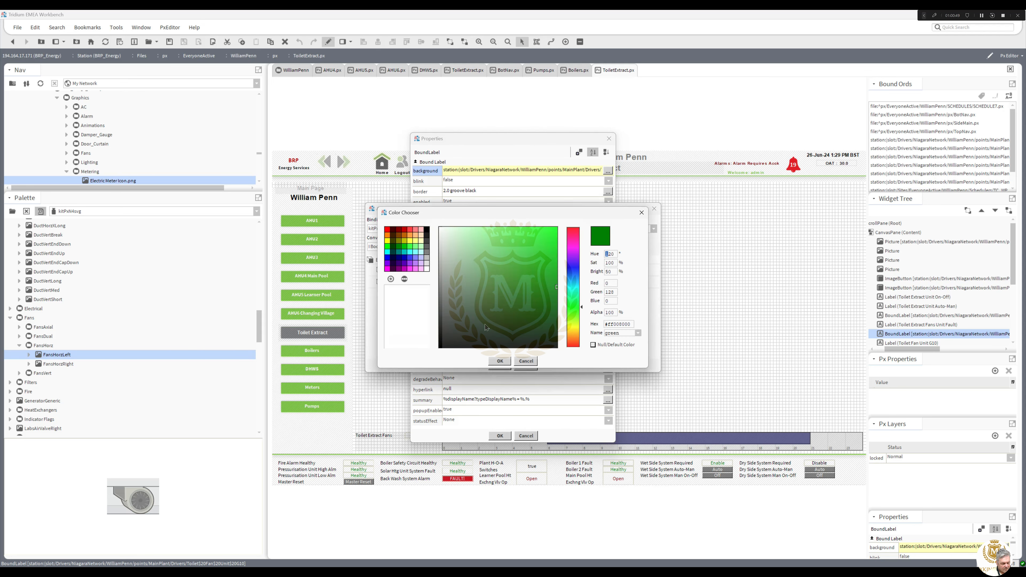
pyautogui.click(508, 365)
pyautogui.click(502, 369)
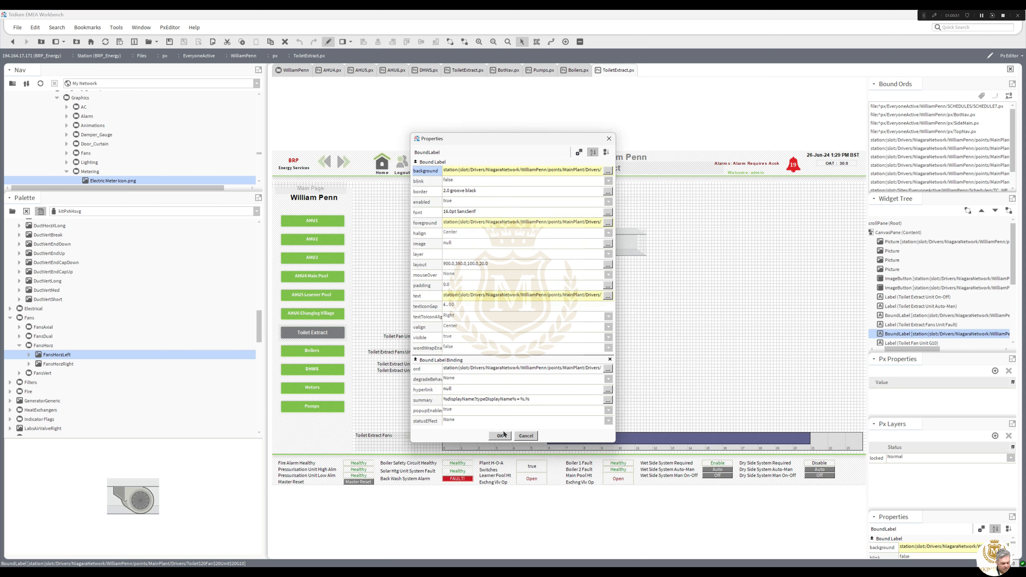
pyautogui.click(500, 436)
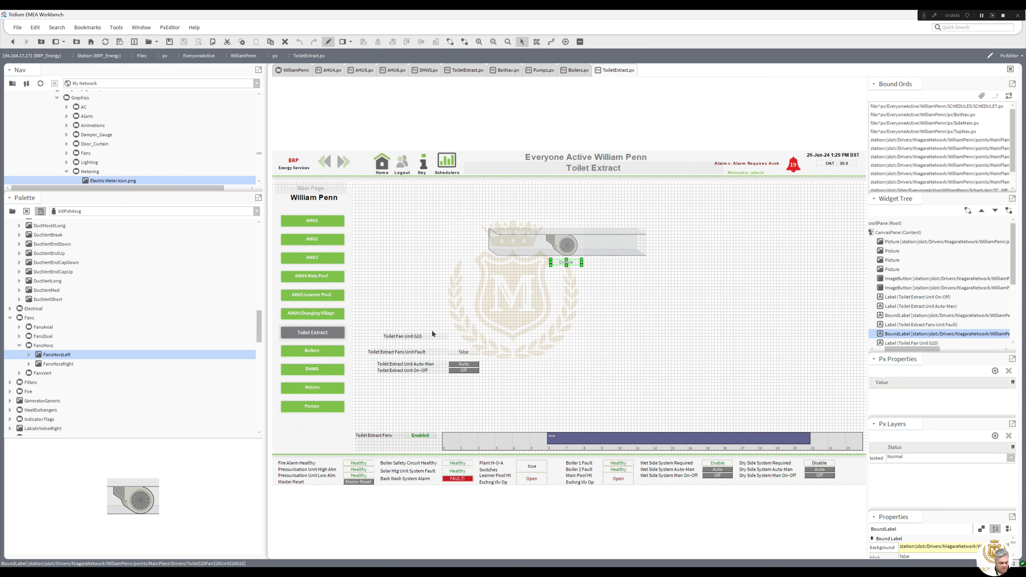
# Move the Toilet Fan Unit G10 name label above the duct and set its font to bold 26 pt SansSerif.
pyautogui.moveTo(433, 333); pyautogui.dragTo(570, 223)
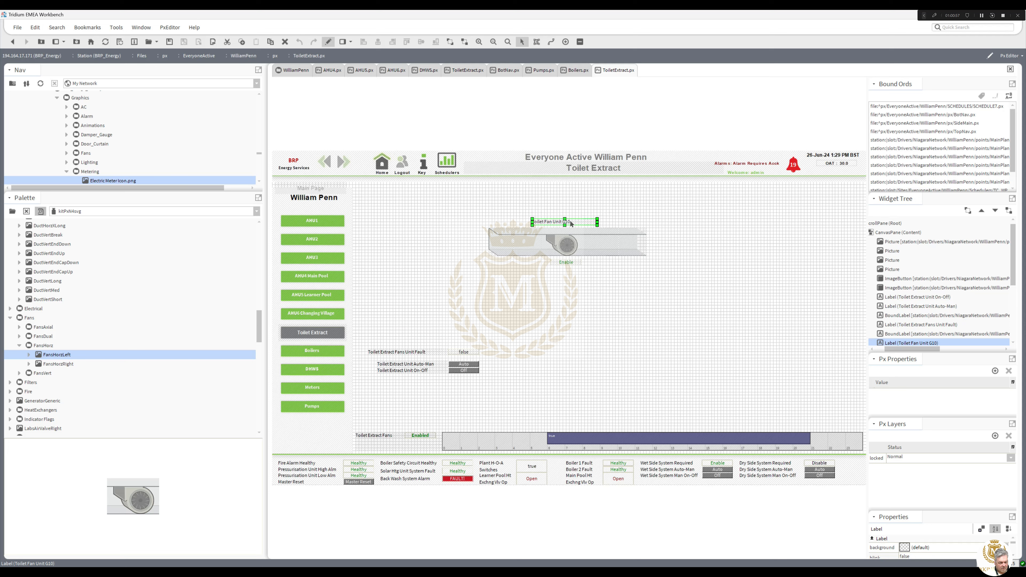
pyautogui.doubleClick(570, 224)
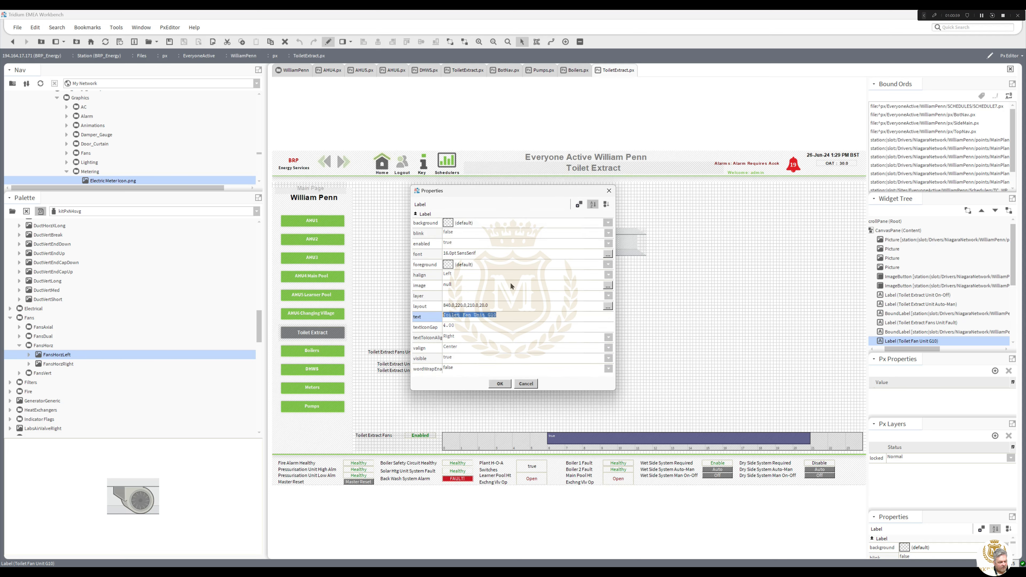
pyautogui.click(607, 254)
pyautogui.click(543, 283)
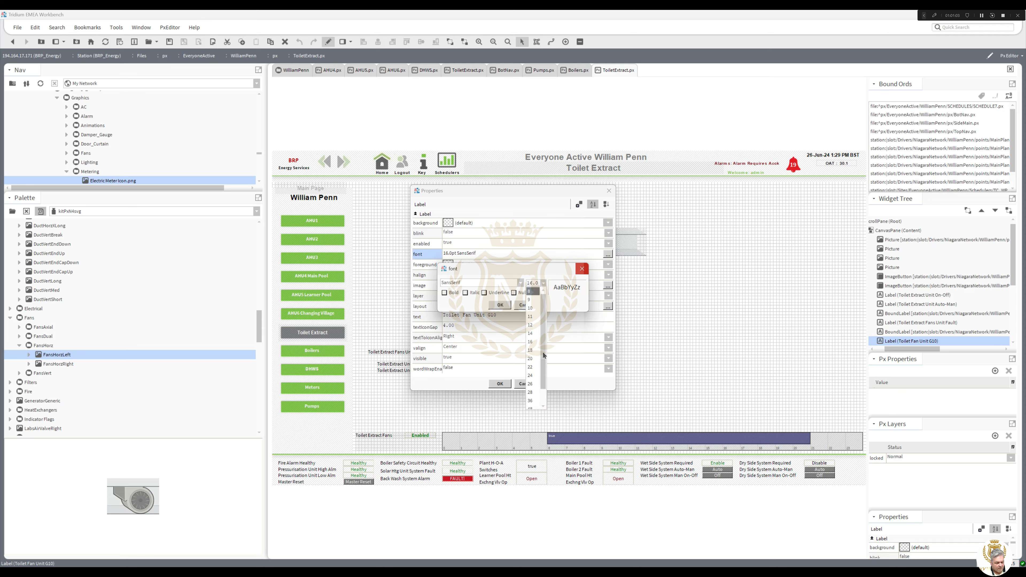
pyautogui.click(534, 384)
pyautogui.click(445, 293)
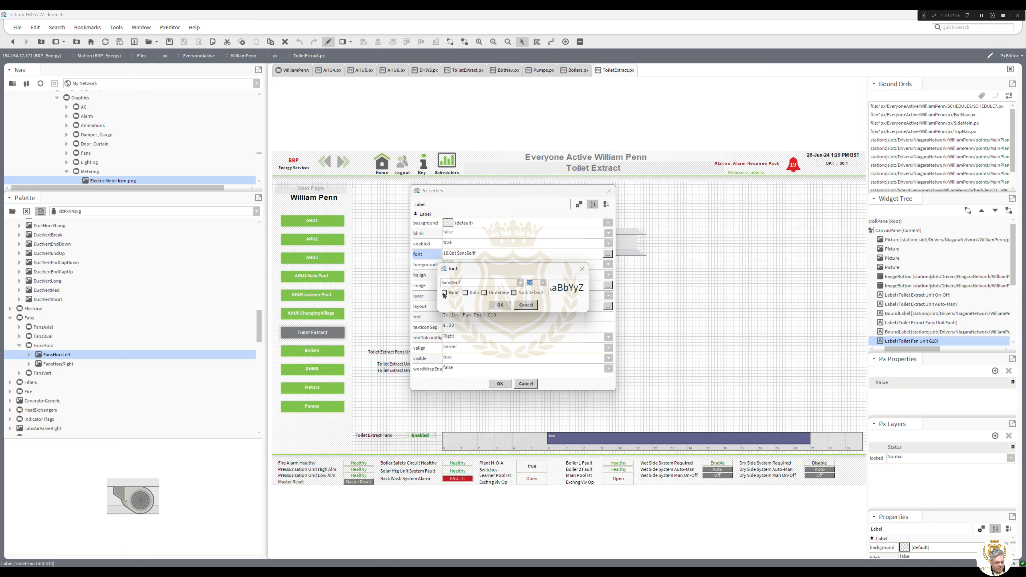
pyautogui.click(500, 305)
pyautogui.click(499, 384)
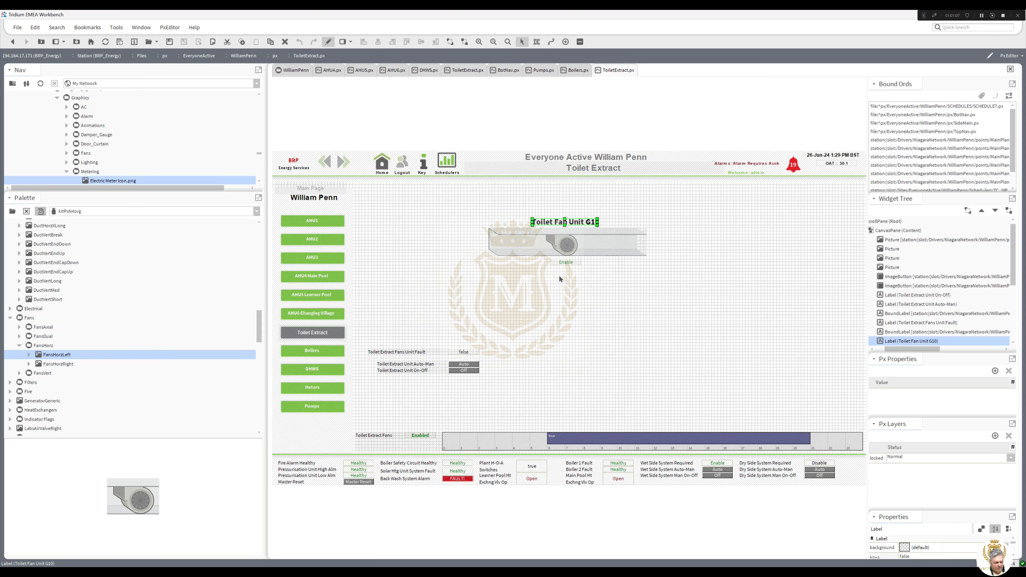
# Resize the Toilet Fan Unit G10 name label to span the duct's full width and center its text horizontally.
pyautogui.moveTo(564, 219); pyautogui.dragTo(502, 219)
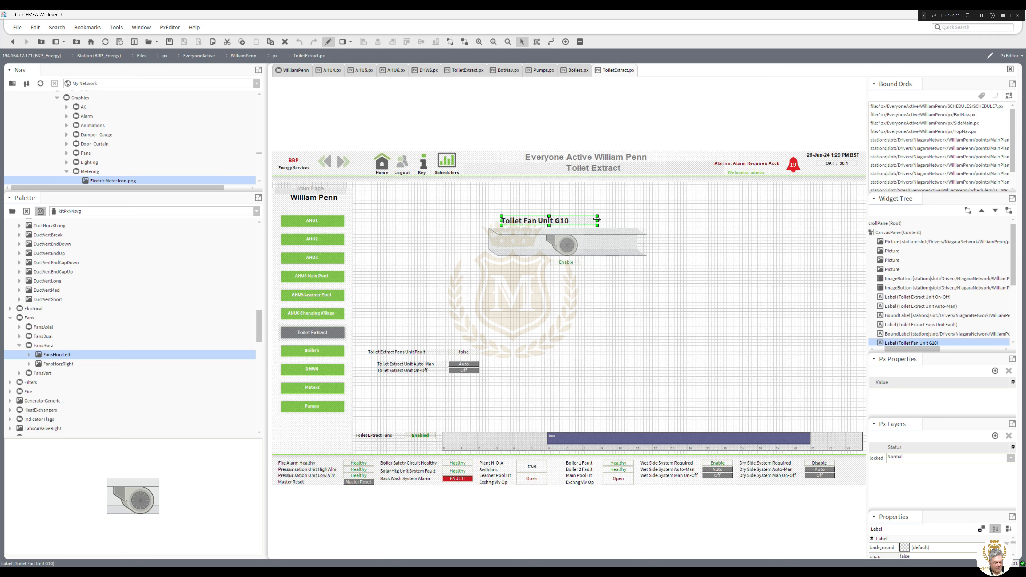
pyautogui.moveTo(597, 221); pyautogui.dragTo(585, 218)
pyautogui.doubleClick(564, 222)
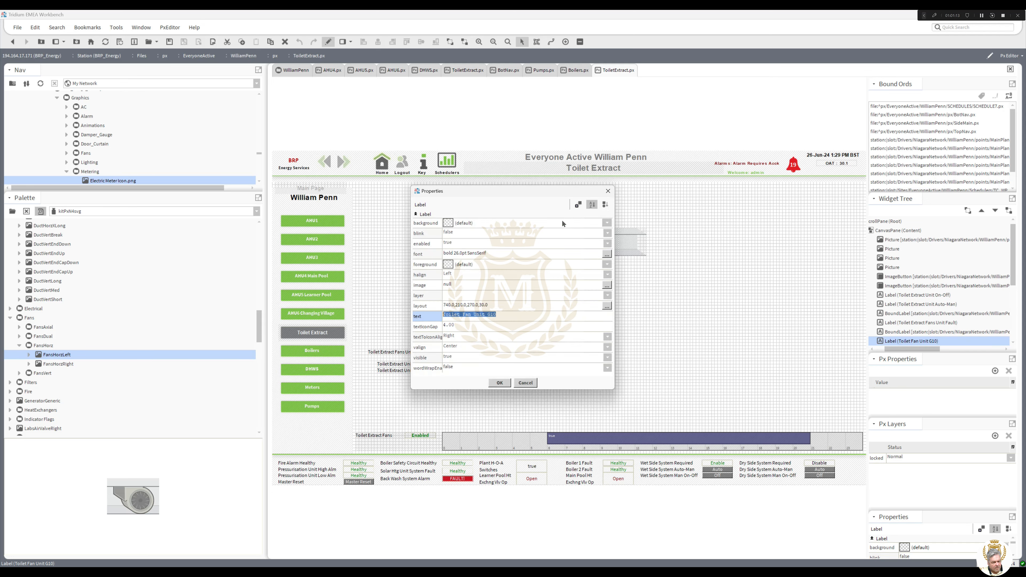
pyautogui.click(452, 276)
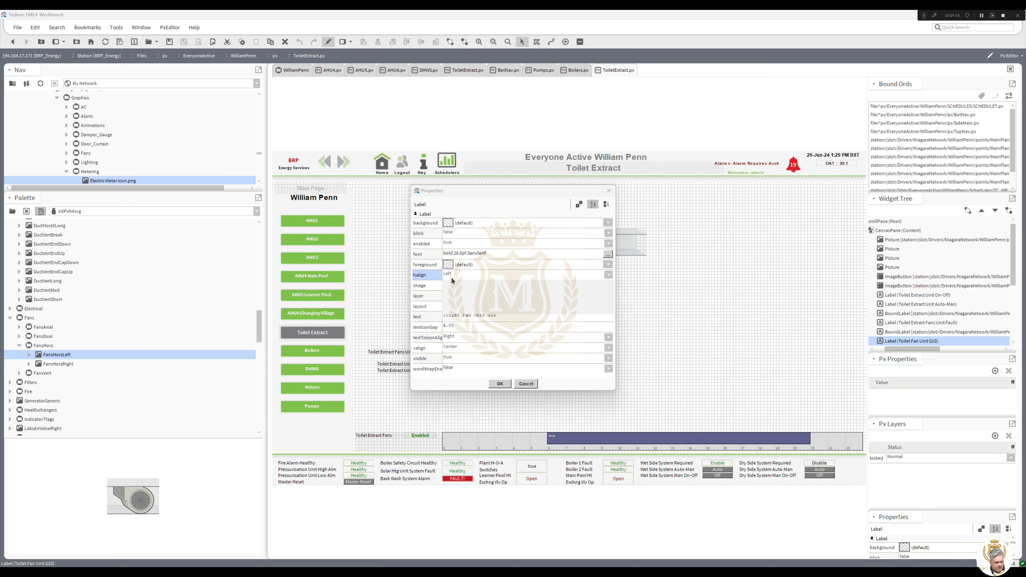
pyautogui.click(480, 291)
pyautogui.click(500, 383)
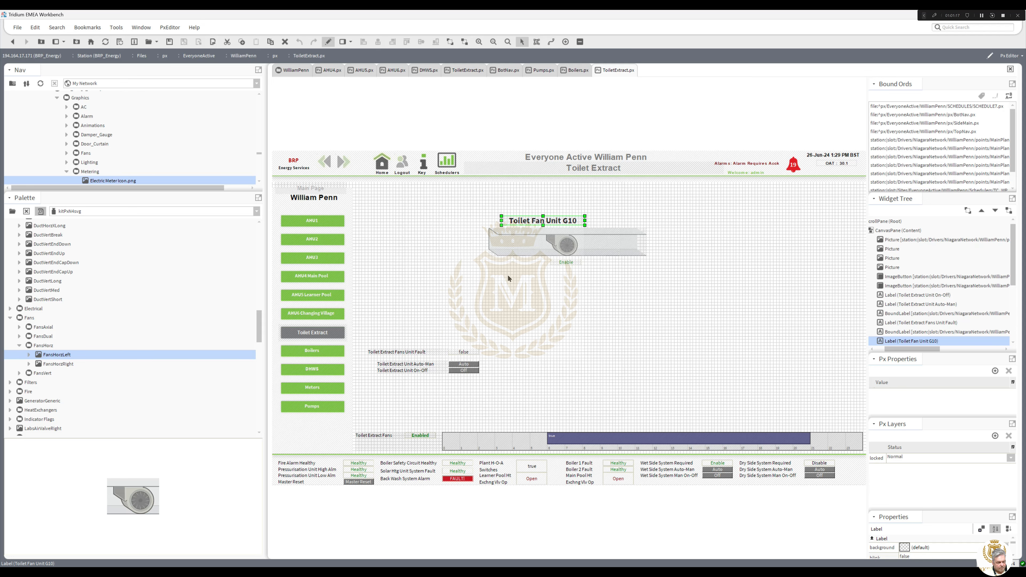
pyautogui.moveTo(501, 222); pyautogui.dragTo(489, 221)
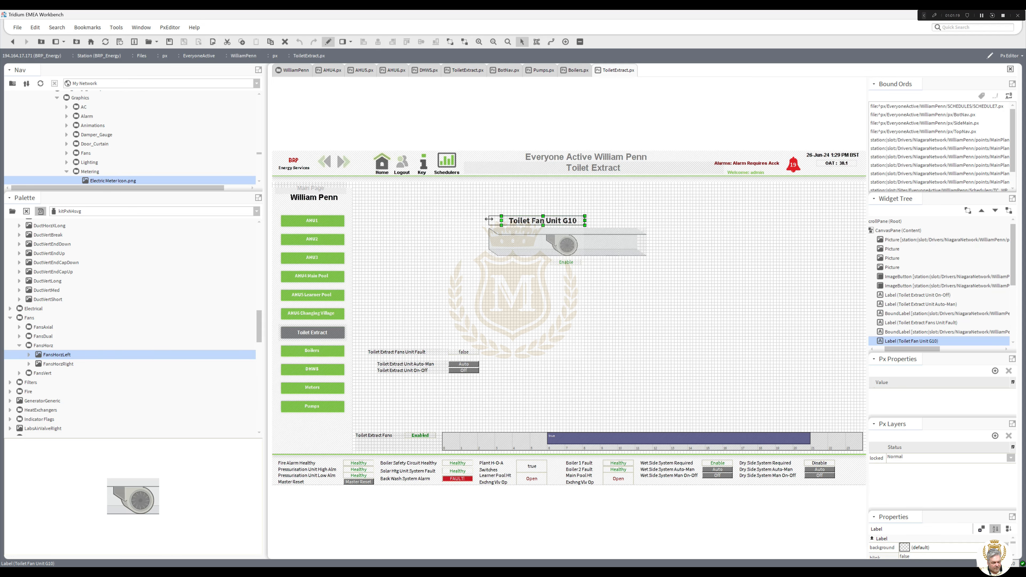
pyautogui.moveTo(618, 220); pyautogui.dragTo(646, 221)
# Move the Toilet Extract Unit Auto-Man and On-Off labels with their buttons into the free area below the duct's outer end.
pyautogui.click(647, 301)
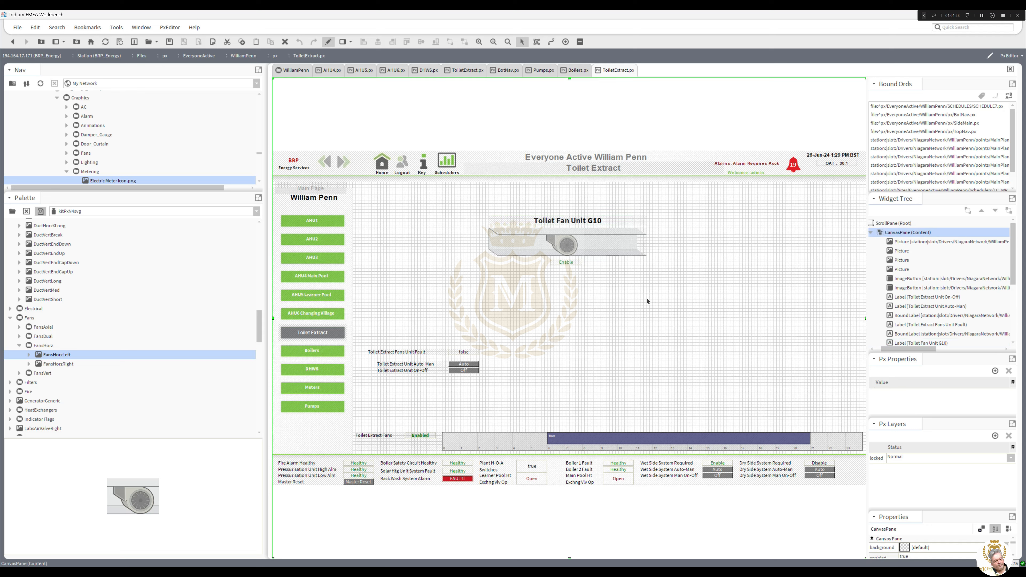
pyautogui.moveTo(487, 386); pyautogui.dragTo(368, 358)
pyautogui.moveTo(460, 364); pyautogui.dragTo(590, 337)
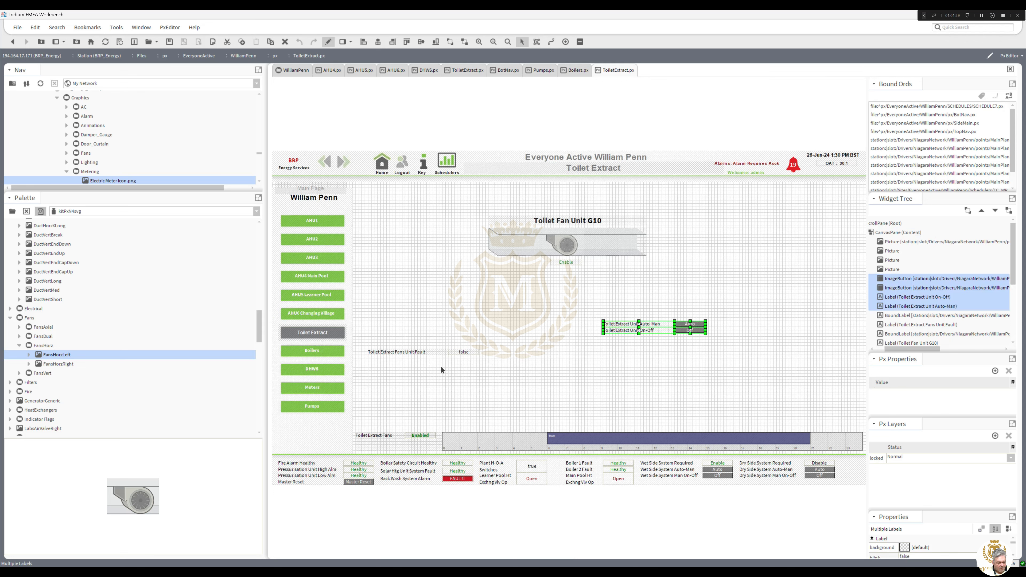
# Replace the Toilet Extract Fans Unit Fault value label's text animation with Boolean To Simple, FAULT! when true and Healthy when false.
pyautogui.doubleClick(465, 353)
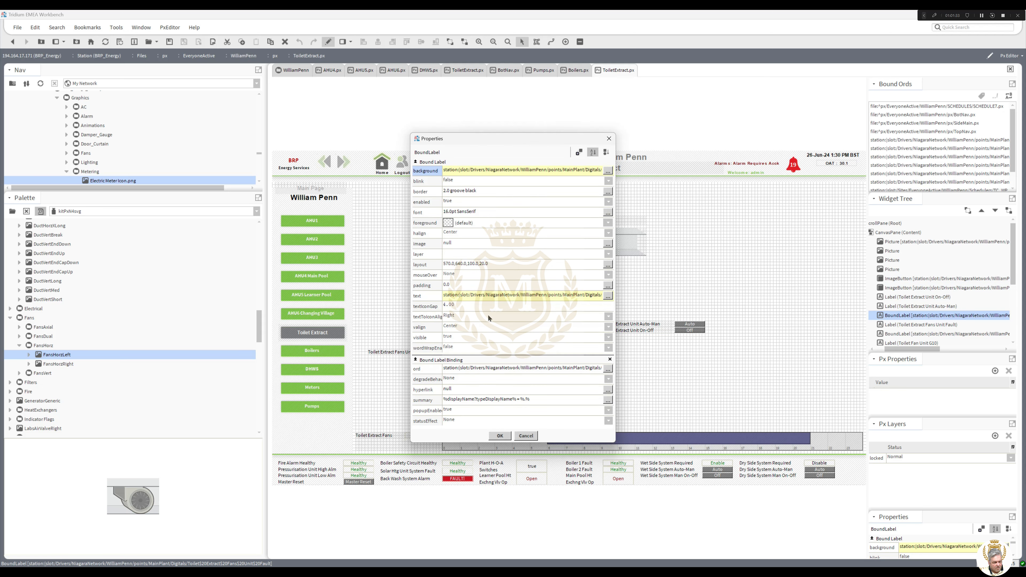
pyautogui.rightClick(490, 296)
pyautogui.click(503, 314)
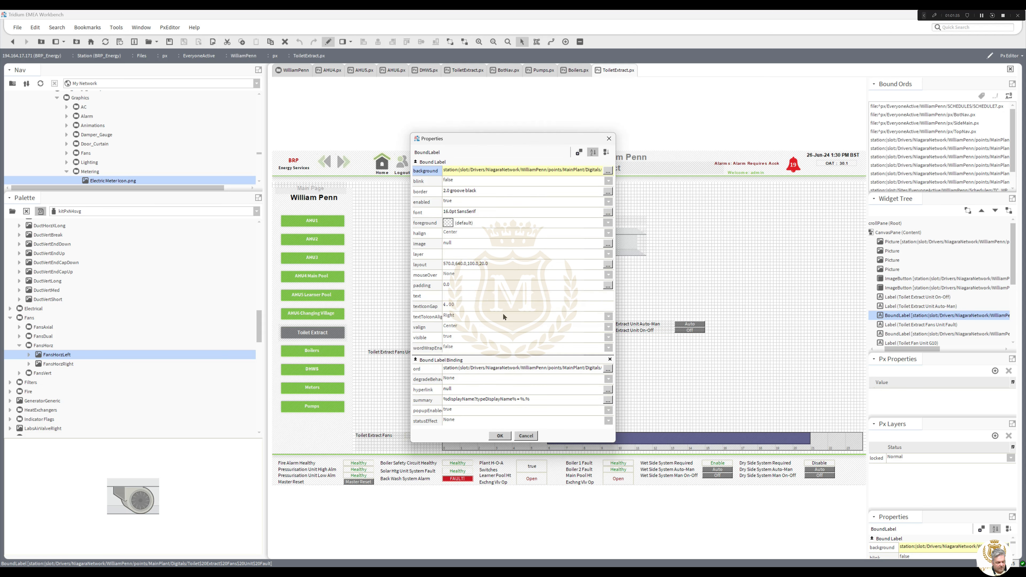
pyautogui.rightClick(493, 293)
pyautogui.click(506, 299)
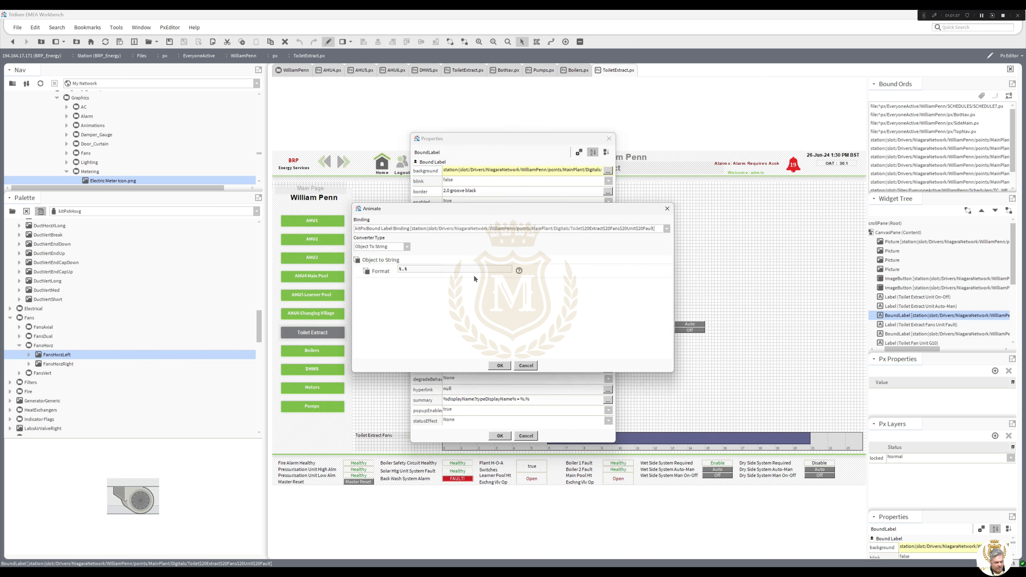
pyautogui.click(406, 246)
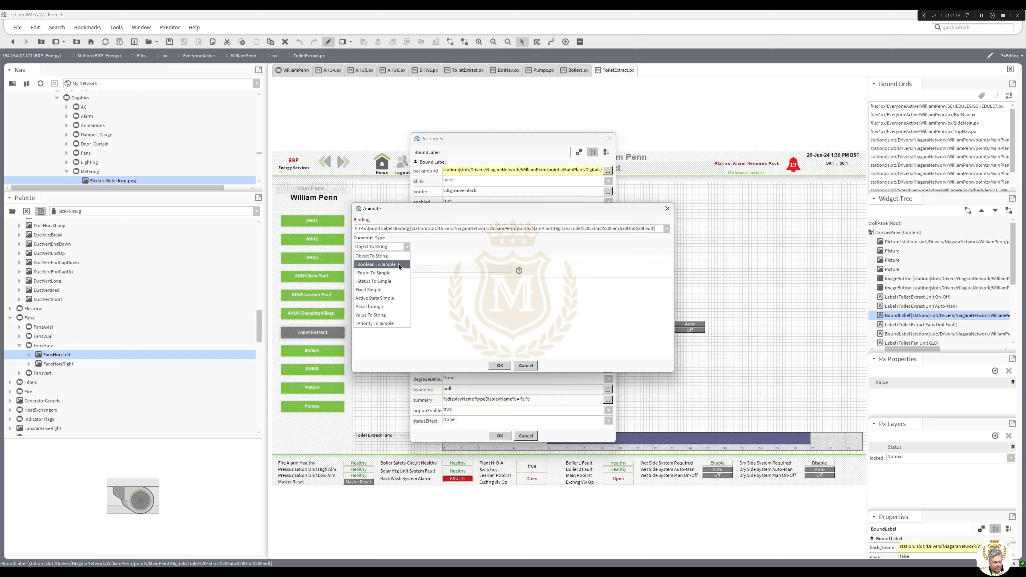
pyautogui.click(399, 266)
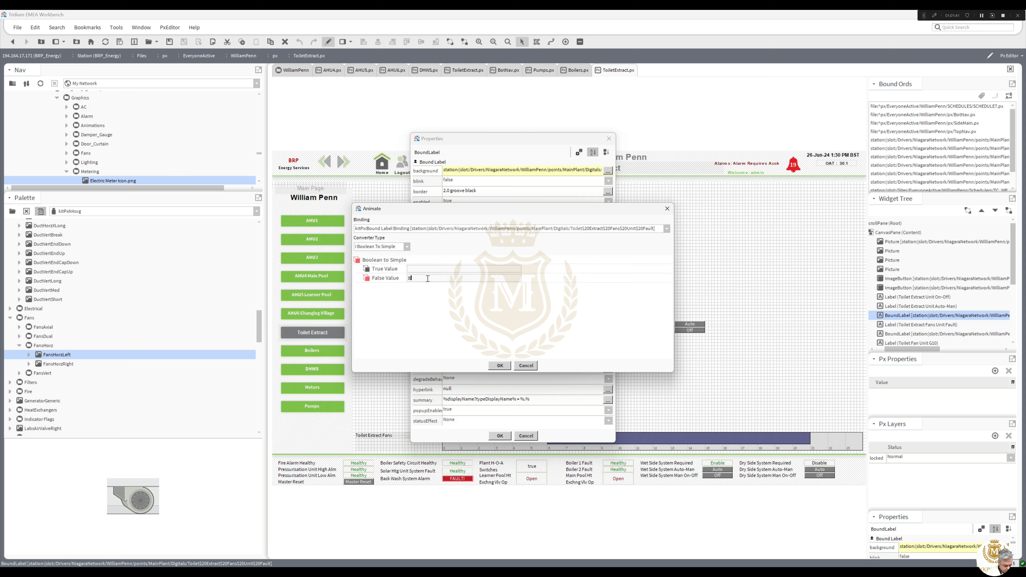
pyautogui.click(427, 279)
pyautogui.write('Healthy')
pyautogui.click(435, 269)
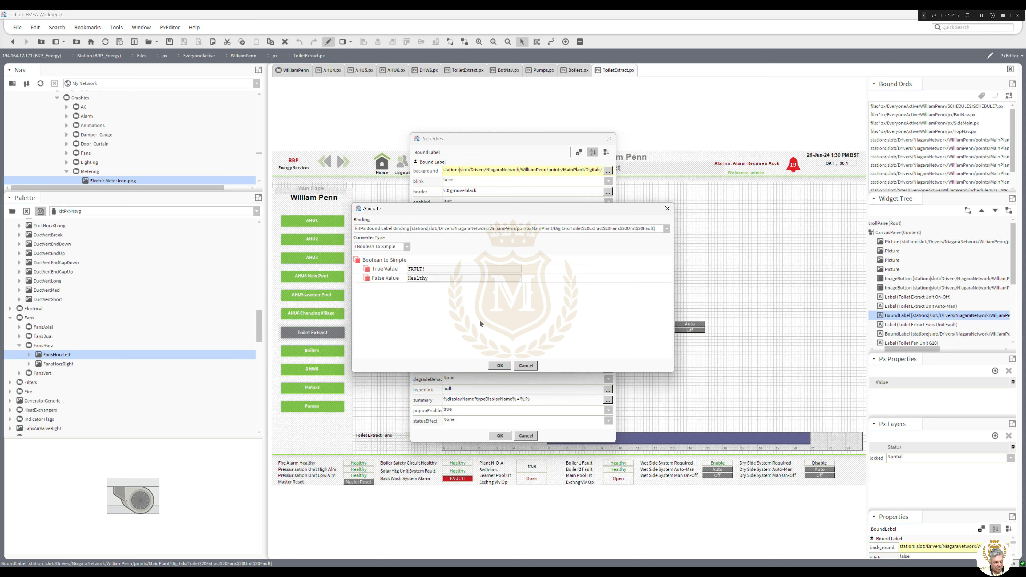
pyautogui.click(499, 365)
# Animate the Toilet Extract Fans Unit Fault value label's foreground with Boolean To Simple, white when true and green when false.
pyautogui.rightClick(449, 226)
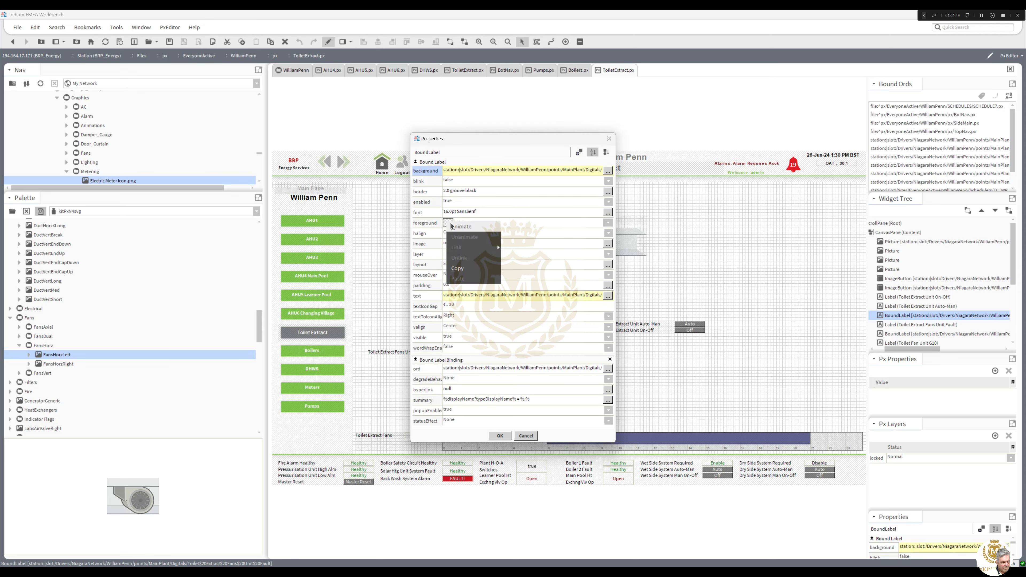
pyautogui.click(460, 227)
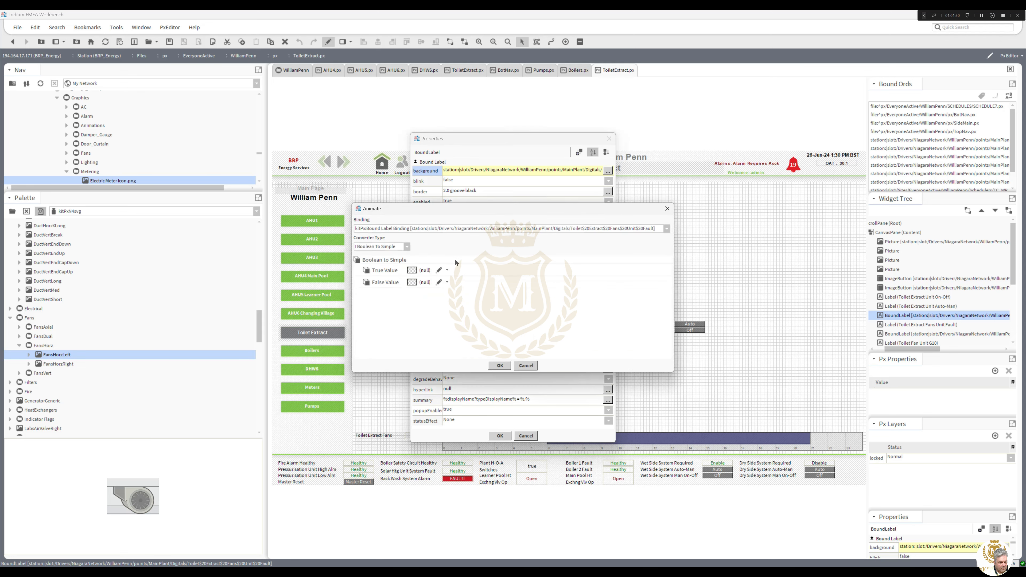
pyautogui.click(415, 268)
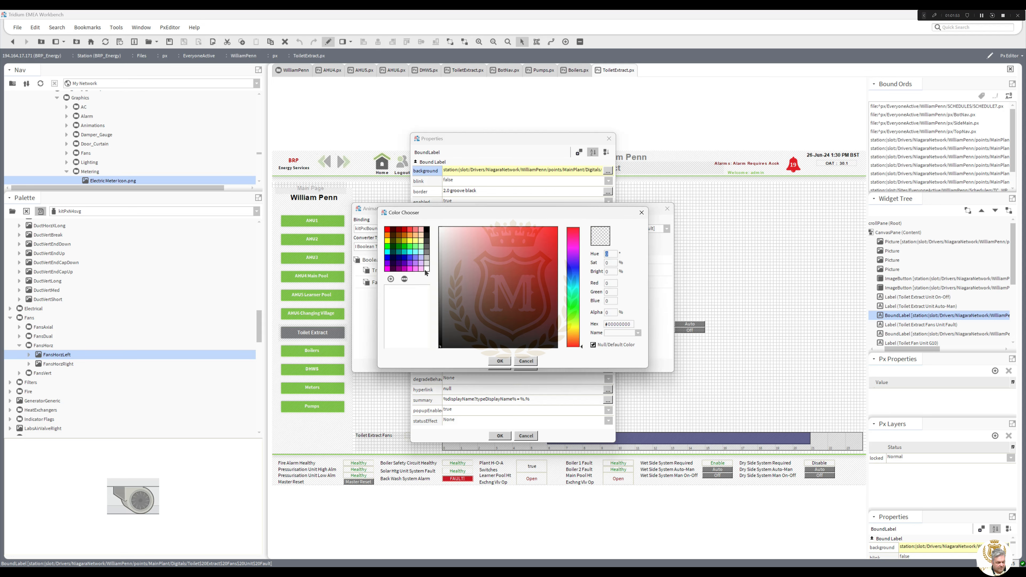
pyautogui.click(427, 269)
pyautogui.click(499, 360)
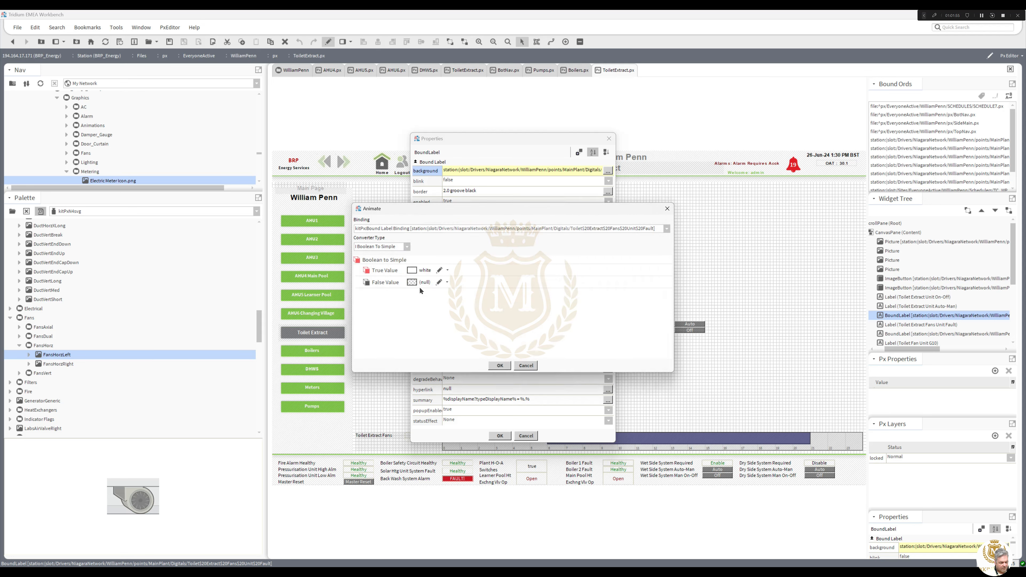
pyautogui.click(414, 282)
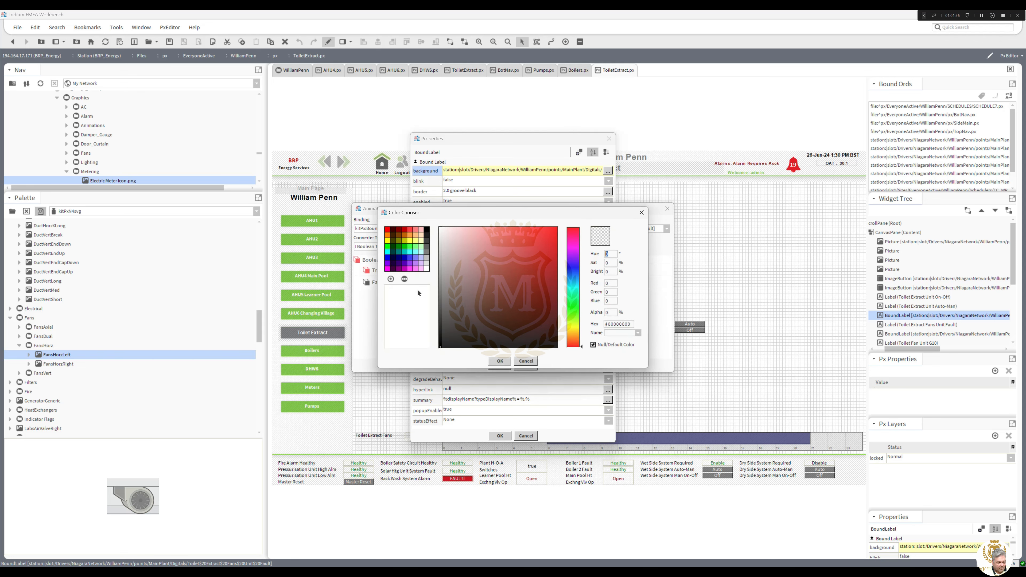
pyautogui.click(398, 246)
pyautogui.click(499, 361)
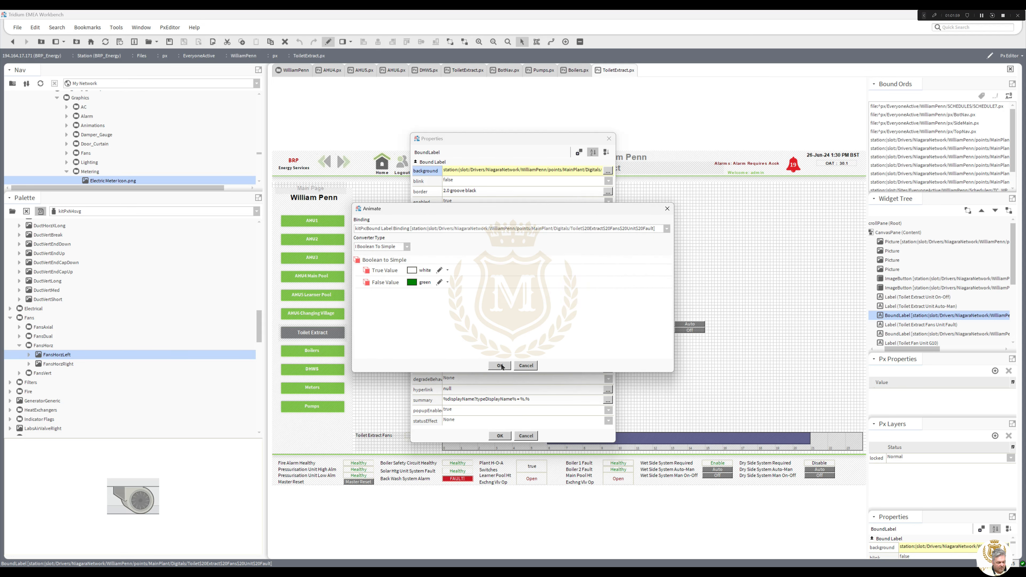
pyautogui.click(500, 366)
pyautogui.click(504, 437)
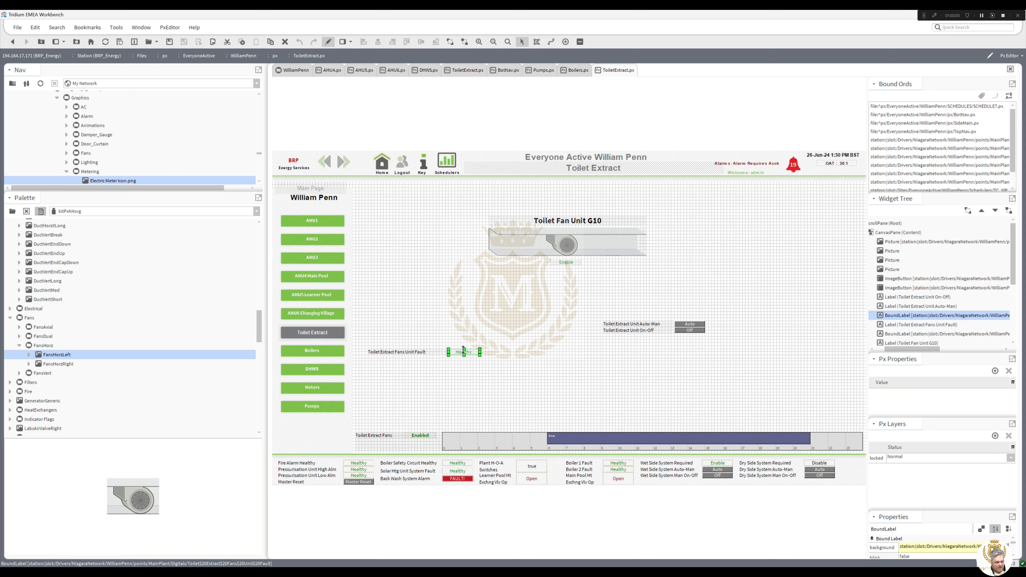
# Move the fault value directly beneath the fan's Enable value, place the Toilet Extract Fans Unit Fault label beside it and narrow that label.
pyautogui.moveTo(533, 330)
pyautogui.mouseDown()
pyautogui.moveTo(571, 290)
pyautogui.moveTo(569, 271)
pyautogui.mouseUp()
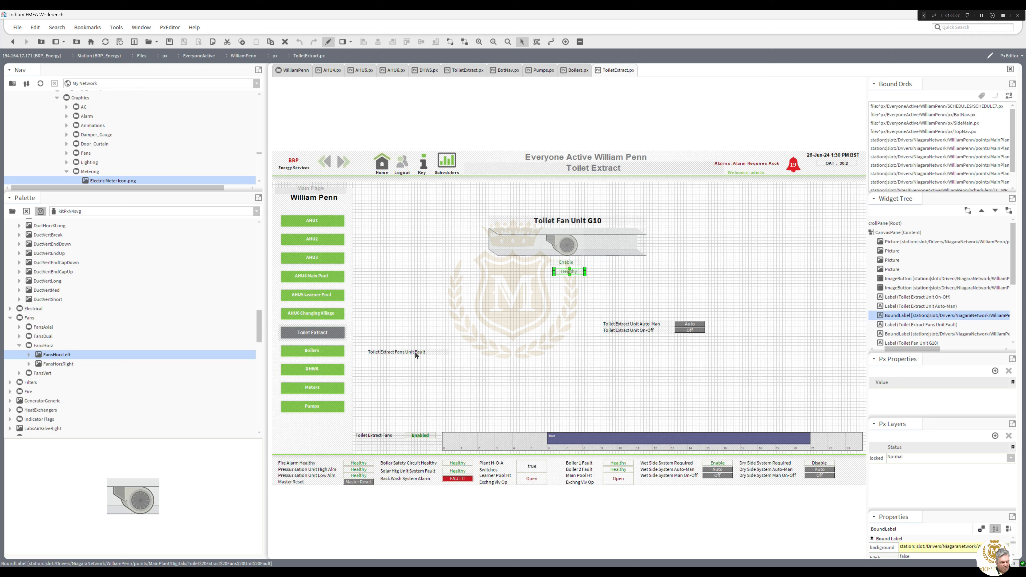
pyautogui.moveTo(417, 353); pyautogui.dragTo(538, 307)
pyautogui.click(578, 273)
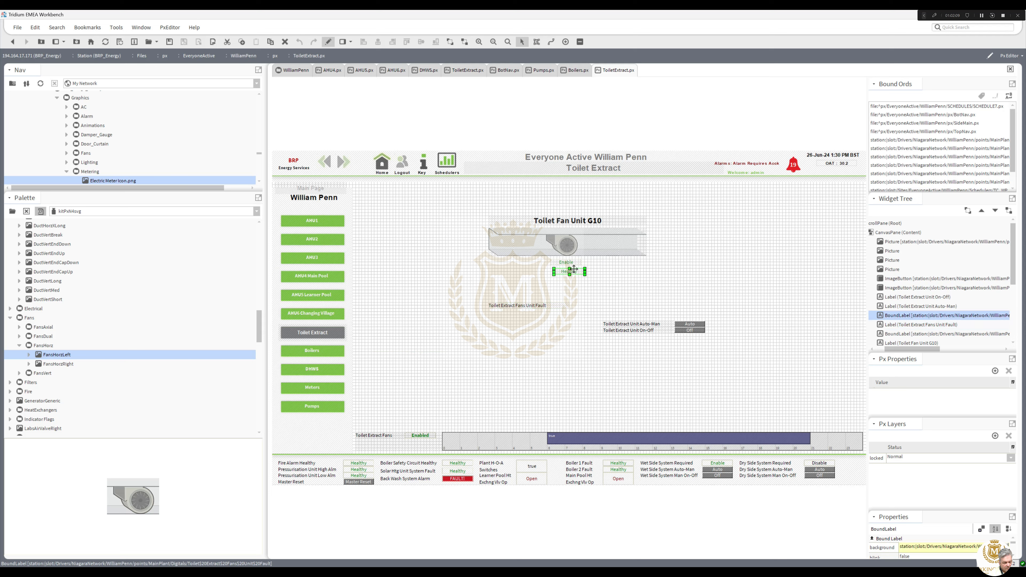
pyautogui.click(535, 308)
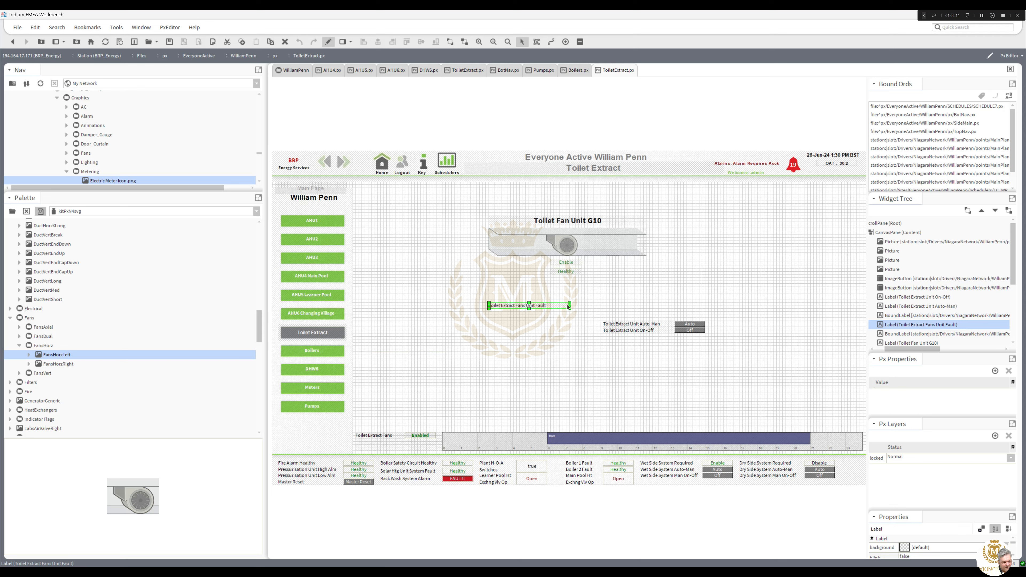
pyautogui.moveTo(553, 306); pyautogui.dragTo(529, 274)
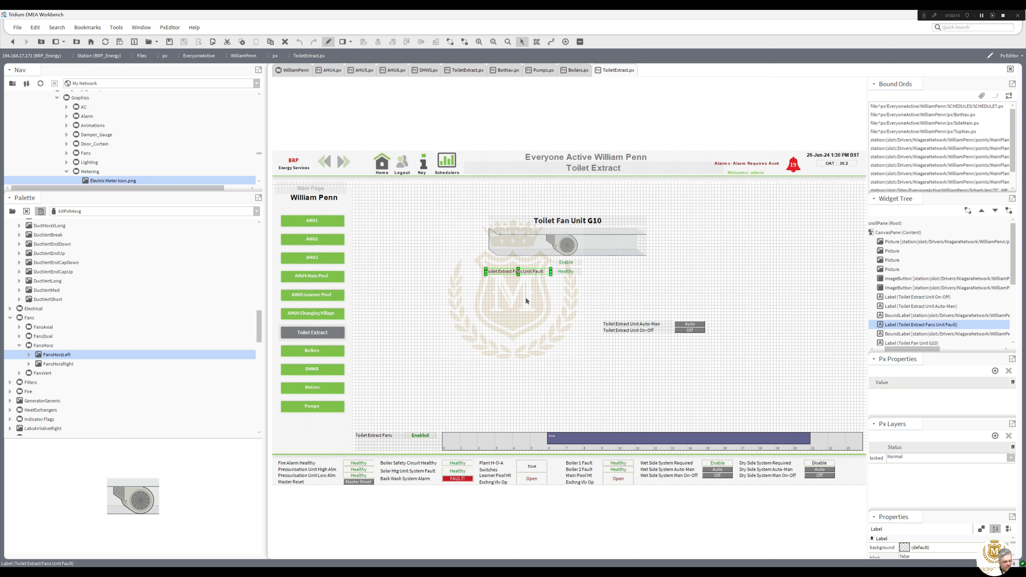
pyautogui.click(567, 328)
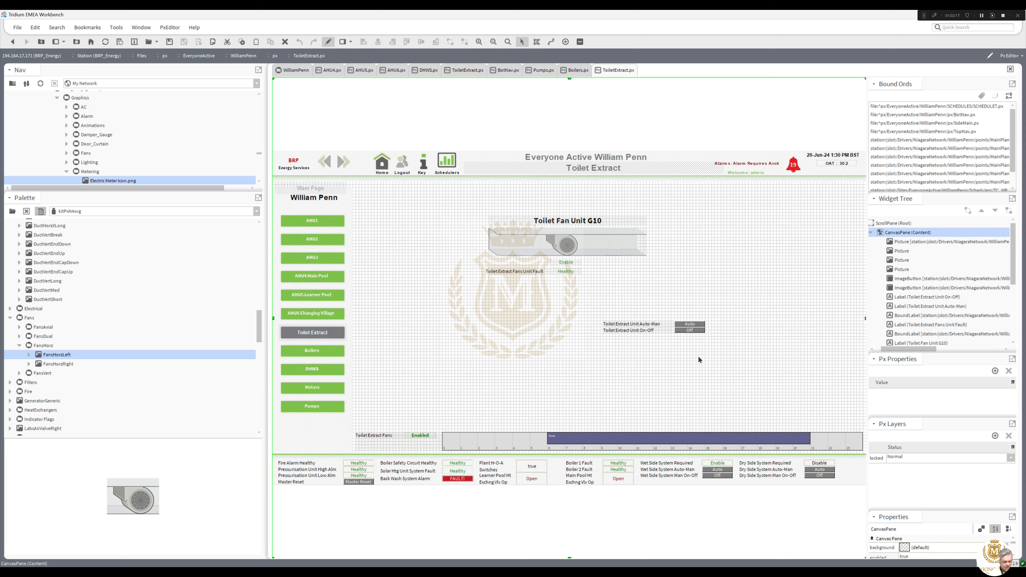
# Move the Auto-Man and On-Off labels with their buttons below the fault row and narrow both labels to align with the fault label.
pyautogui.moveTo(720, 356)
pyautogui.mouseDown()
pyautogui.moveTo(584, 308)
pyautogui.moveTo(550, 312)
pyautogui.moveTo(511, 278)
pyautogui.mouseUp()
pyautogui.click(551, 327)
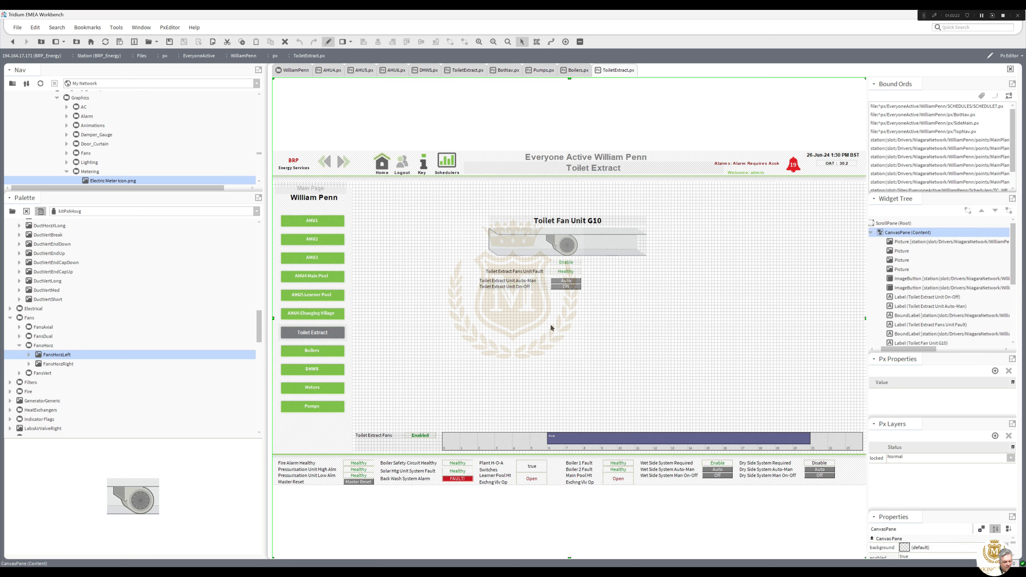
pyautogui.click(527, 286)
pyautogui.keyDown('shift'); pyautogui.click(521, 281); pyautogui.keyUp('shift')
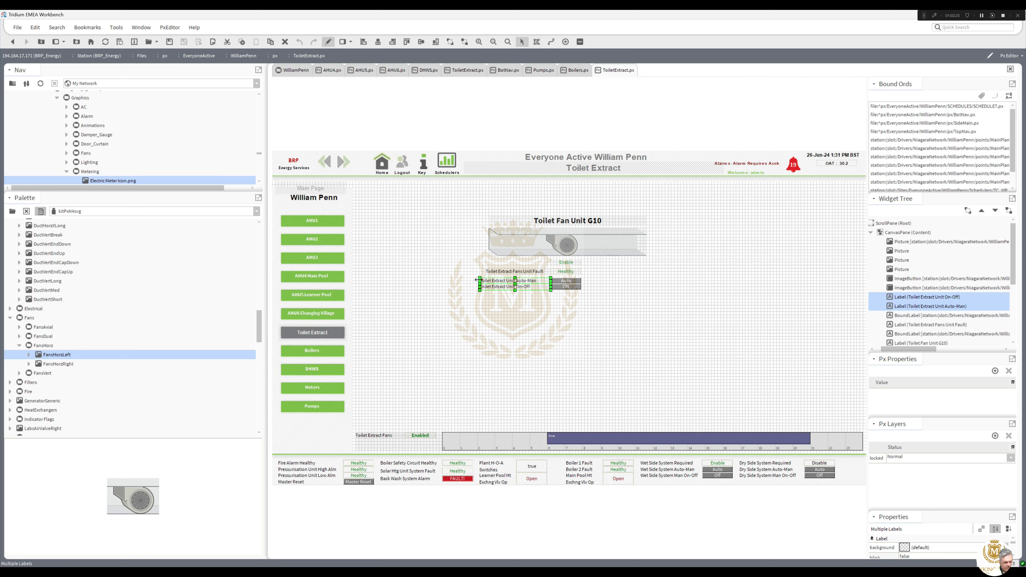
pyautogui.moveTo(477, 279); pyautogui.dragTo(483, 280)
pyautogui.click(570, 338)
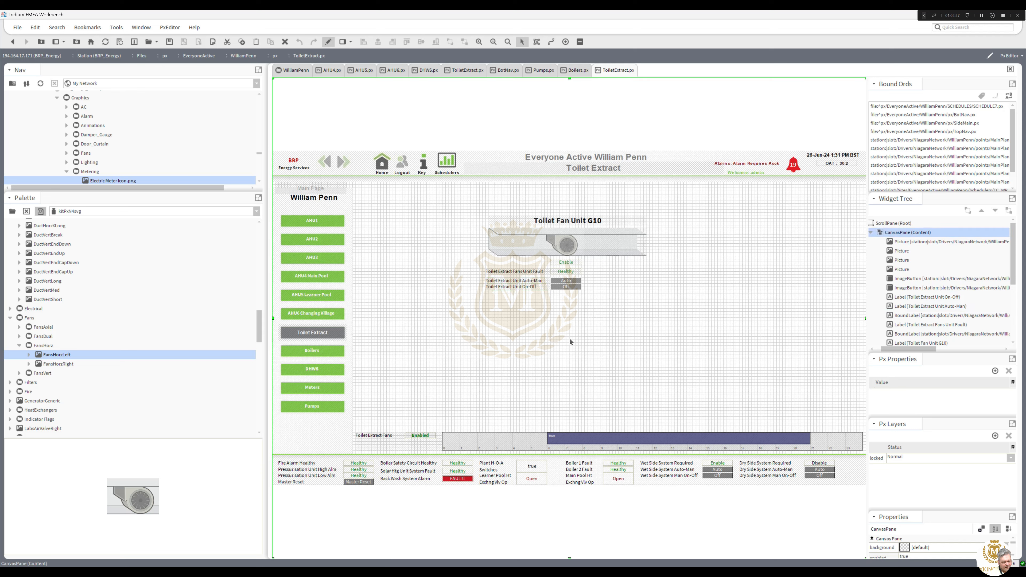
pyautogui.click(569, 337)
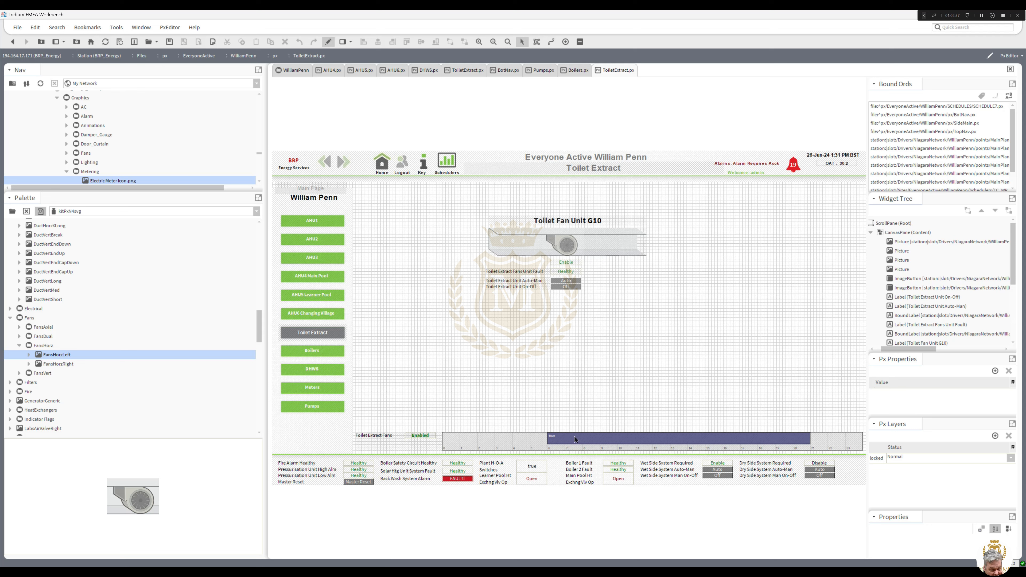
# Leave edit mode on the Toilet Extract page, go to the Boilers page and put it in edit mode.
pyautogui.click(328, 42)
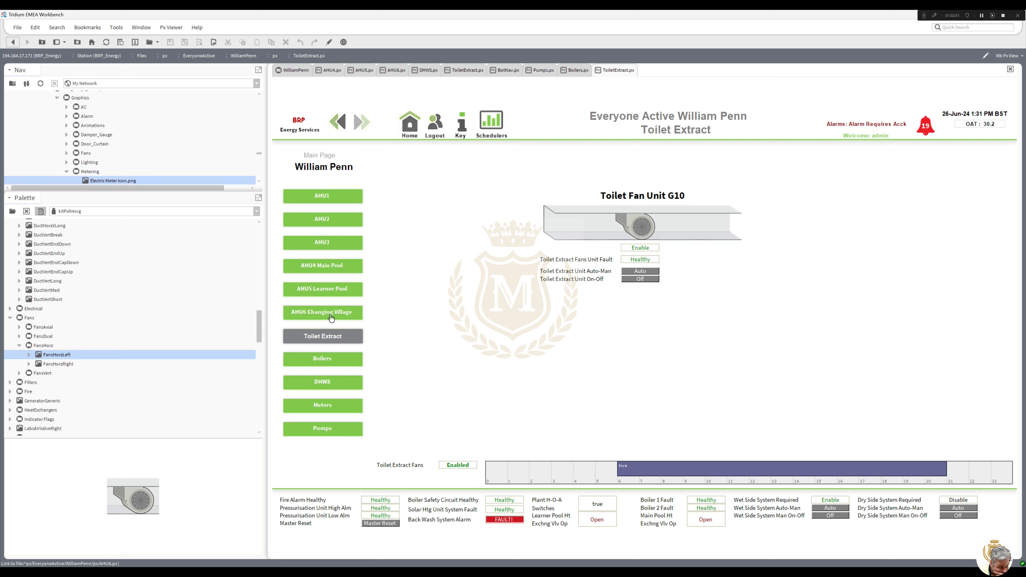
pyautogui.click(328, 364)
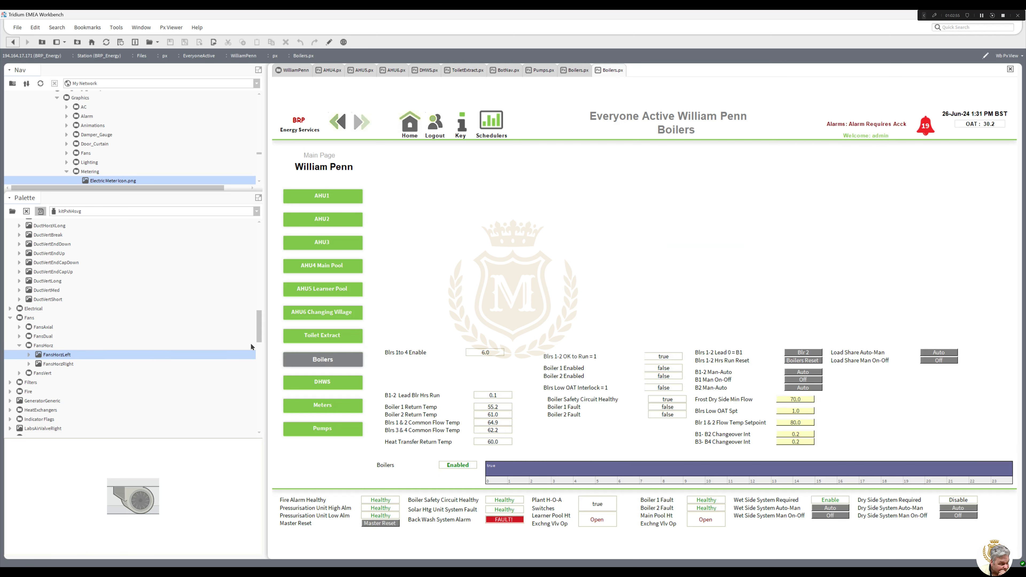
pyautogui.click(329, 42)
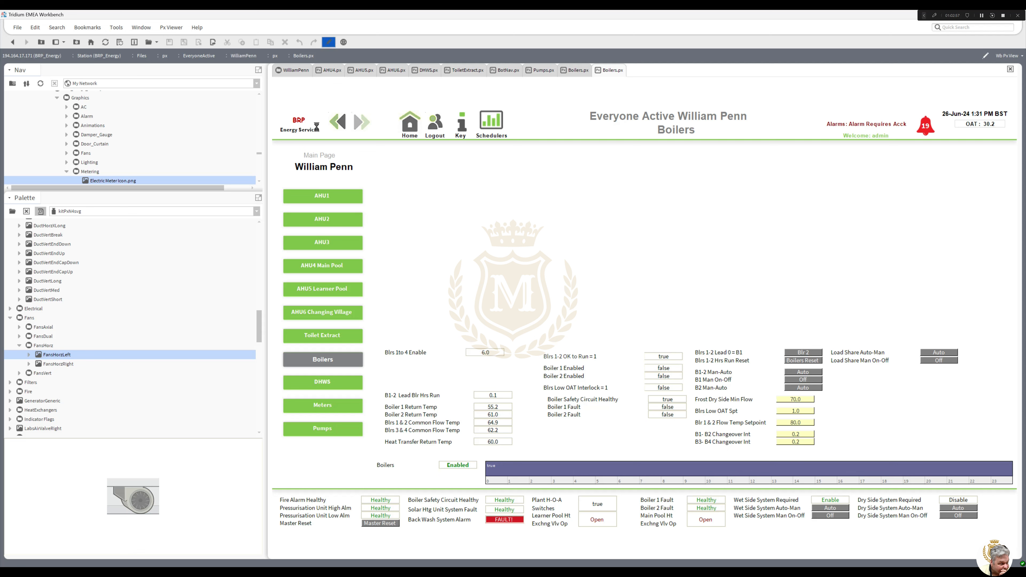
# Add a BoilerRight graphic from the kitPxHvac palette to the Boilers page's upper free area and place a duplicate directly beneath it.
pyautogui.moveTo(257, 328); pyautogui.dragTo(261, 235)
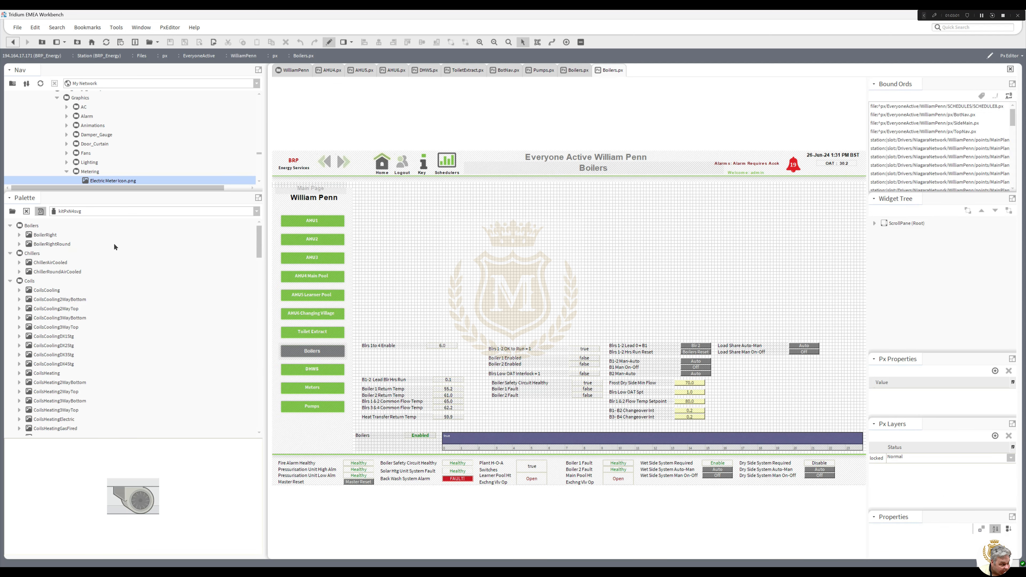
pyautogui.click(40, 246)
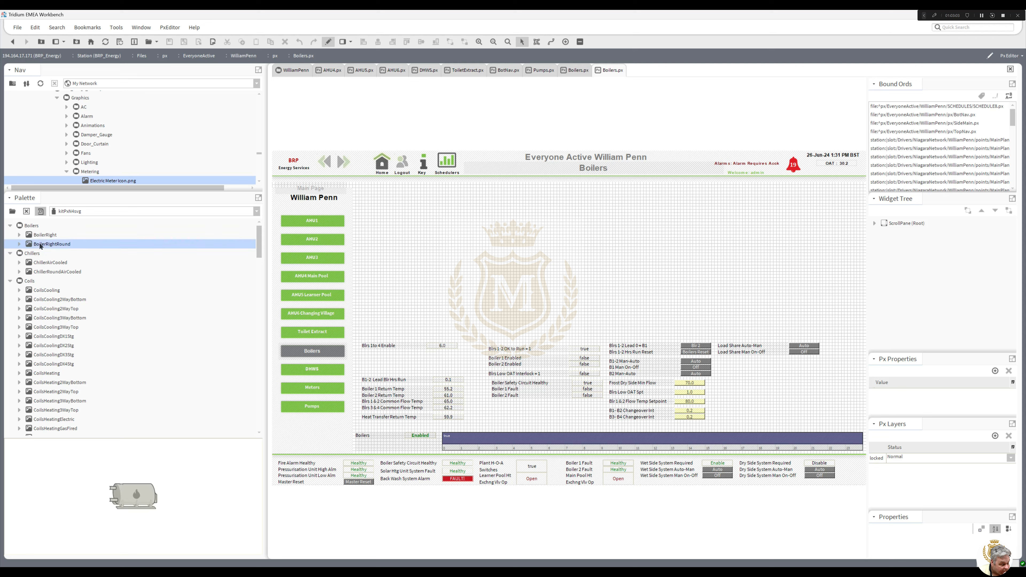
pyautogui.moveTo(42, 236); pyautogui.dragTo(665, 231)
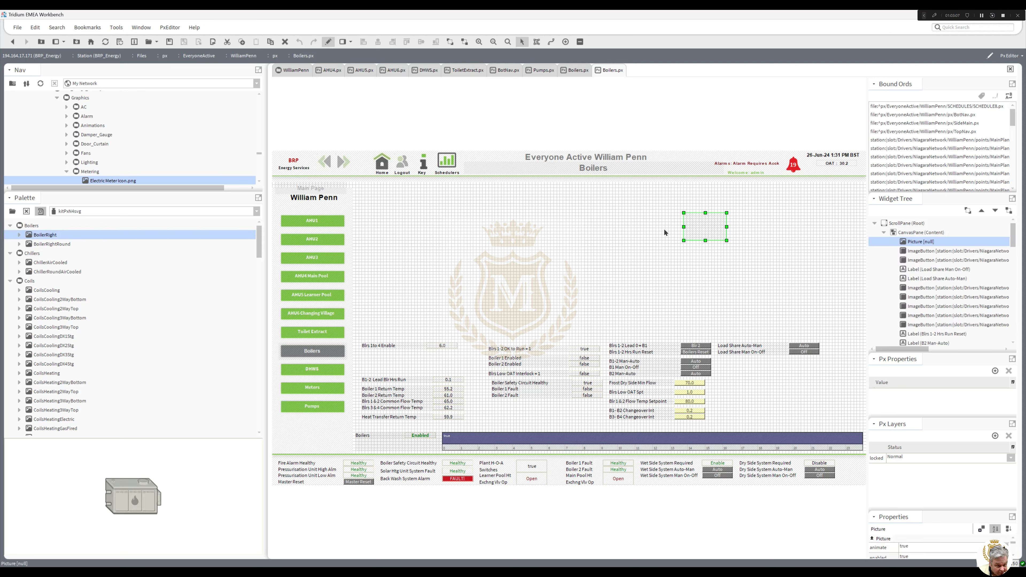
pyautogui.rightClick(708, 228)
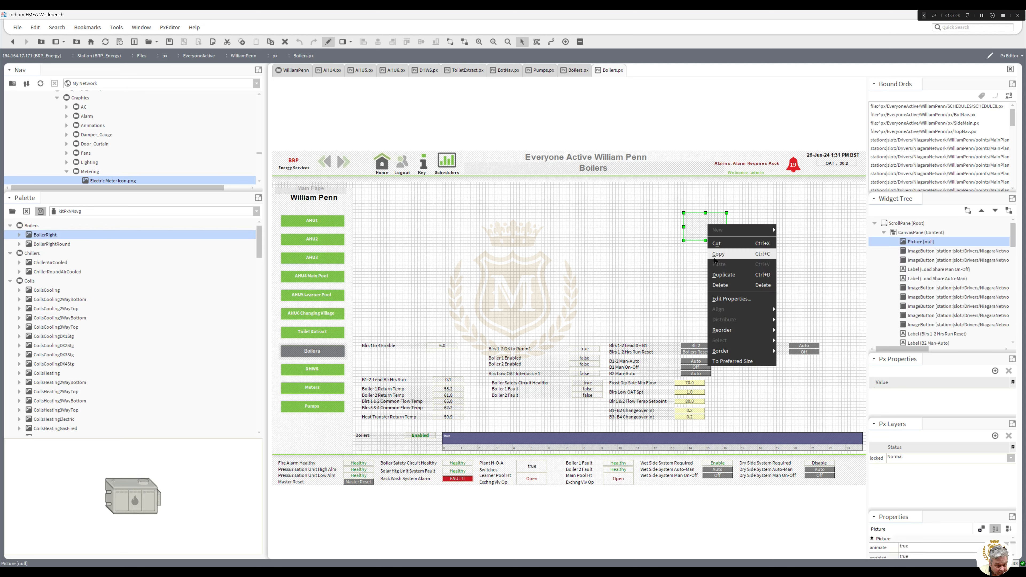
pyautogui.click(729, 279)
pyautogui.moveTo(706, 234); pyautogui.dragTo(702, 264)
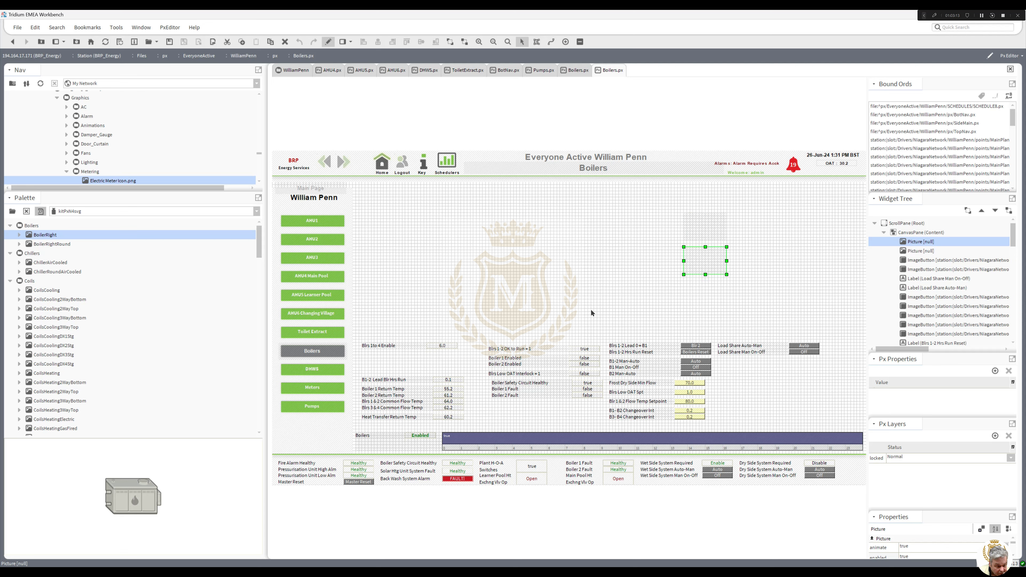
# Examine the full binding ord of the Boiler 1 Enabled value label.
pyautogui.doubleClick(584, 358)
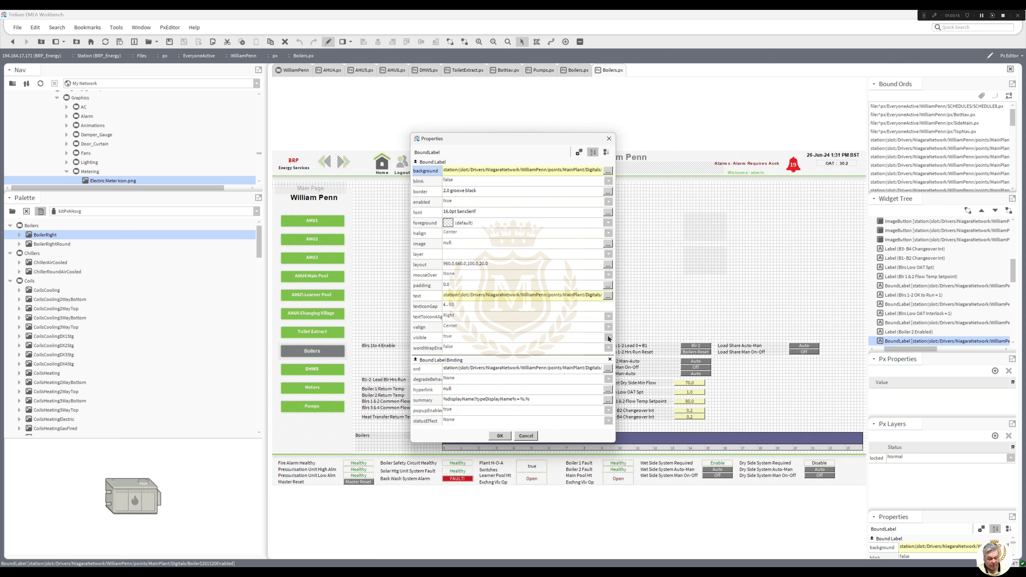
pyautogui.click(607, 368)
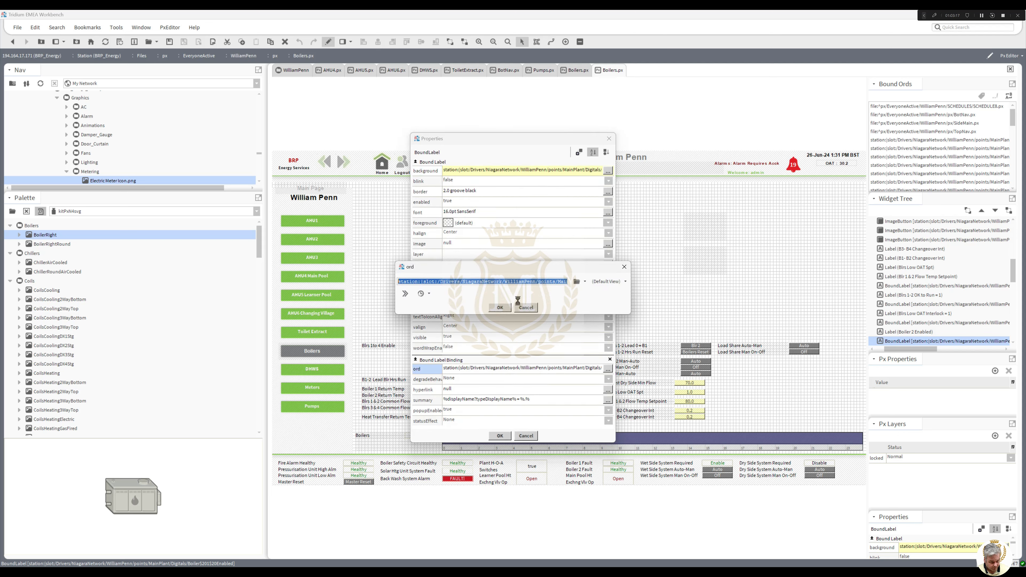
pyautogui.click(500, 308)
pyautogui.click(500, 435)
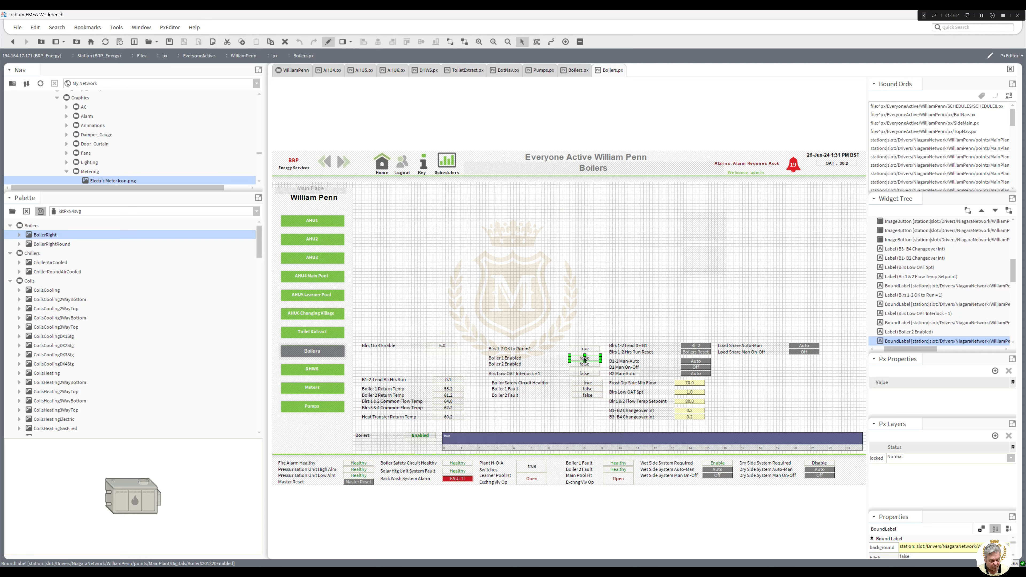
pyautogui.doubleClick(586, 358)
pyautogui.click(563, 370)
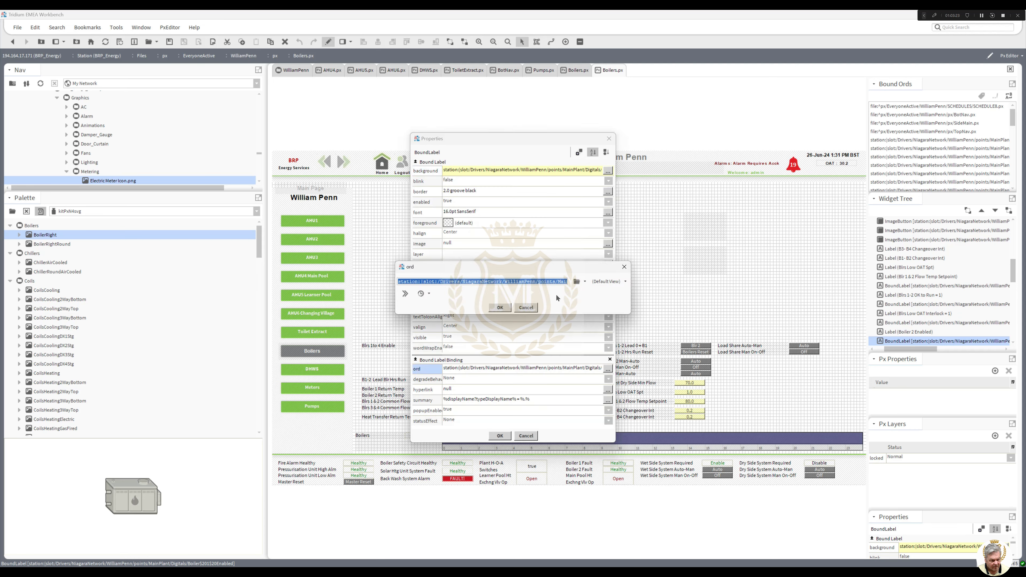
pyautogui.moveTo(556, 281); pyautogui.dragTo(655, 280)
pyautogui.click(507, 307)
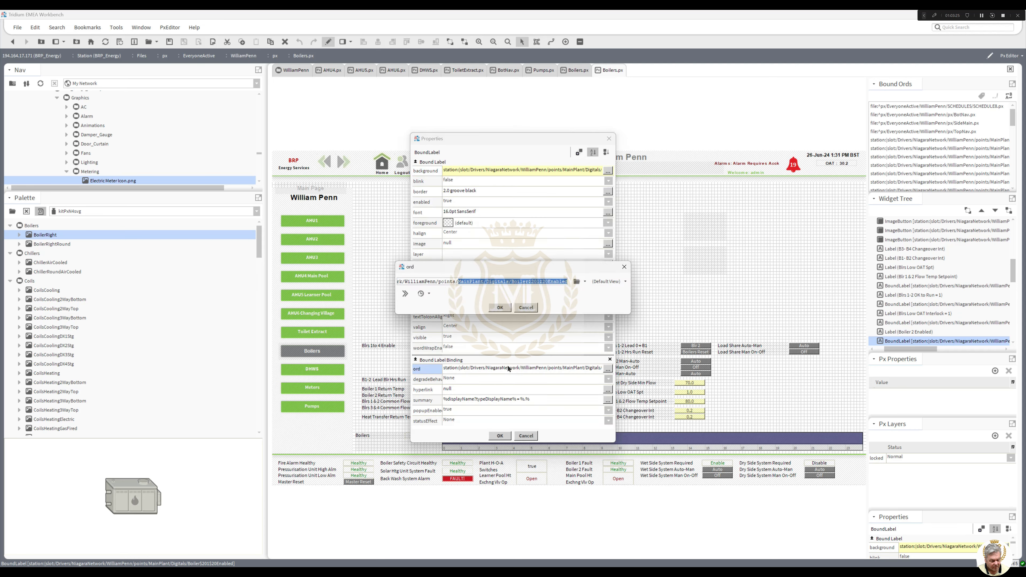
pyautogui.click(500, 436)
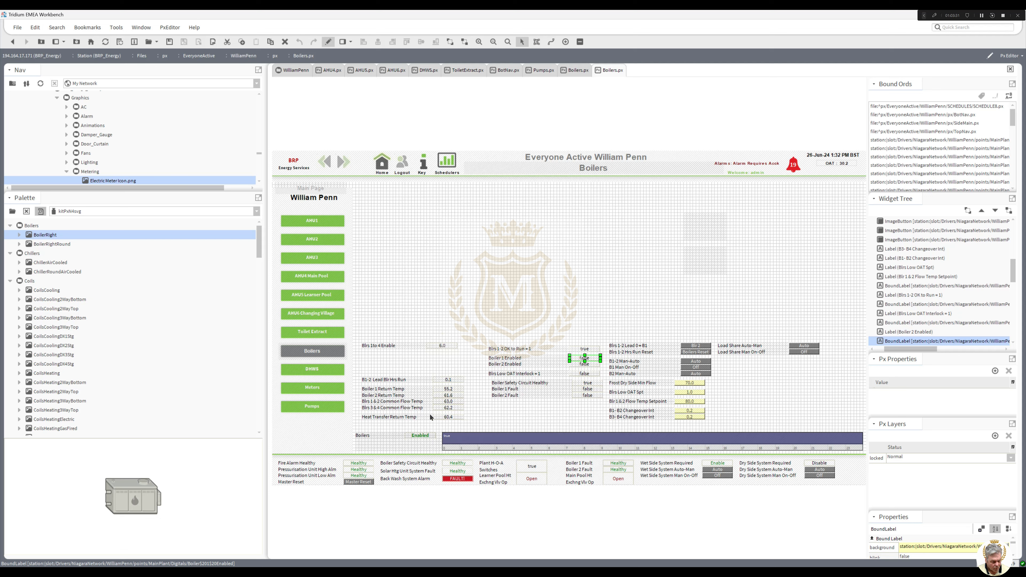
# Remove the existing text animation from the Blrs 1to4 Enable value label and start a new animation on its text property.
pyautogui.click(443, 347)
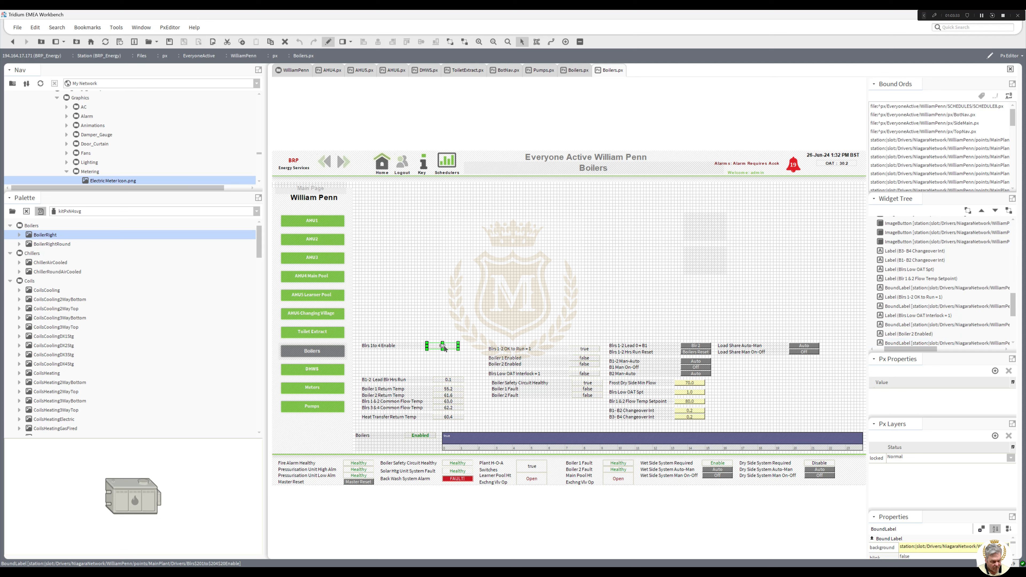
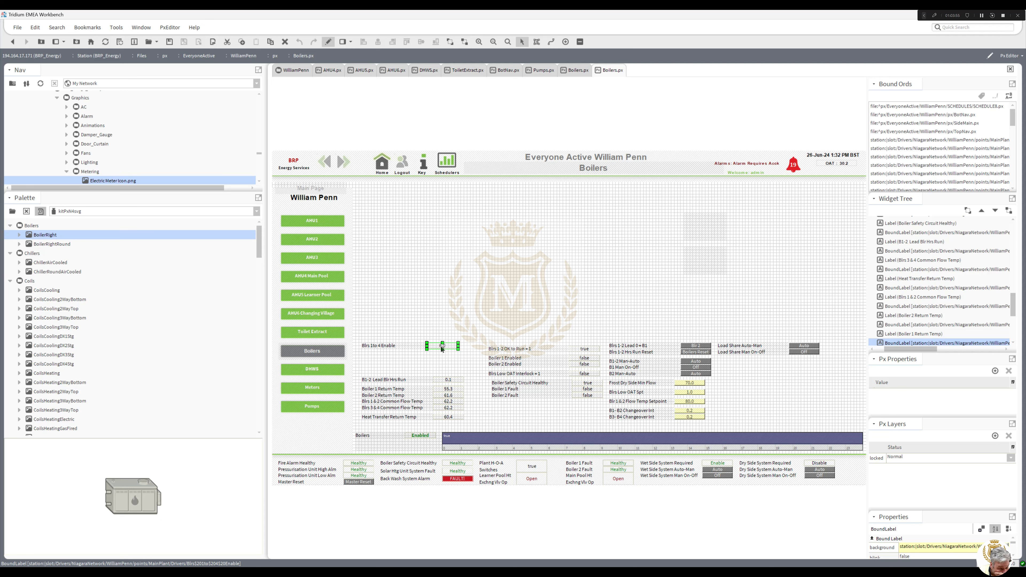
pyautogui.doubleClick(442, 347)
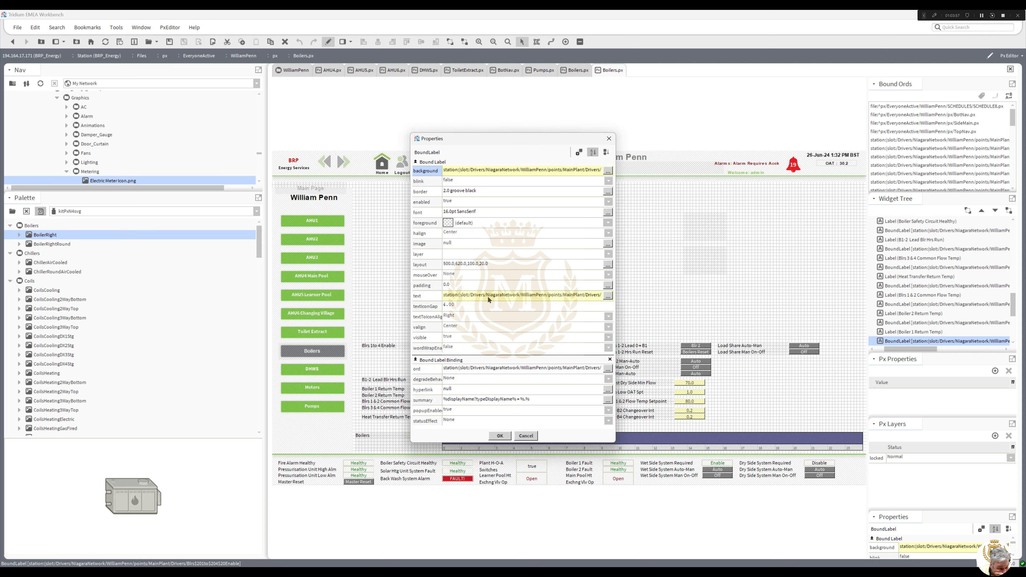
pyautogui.rightClick(490, 296)
pyautogui.click(505, 312)
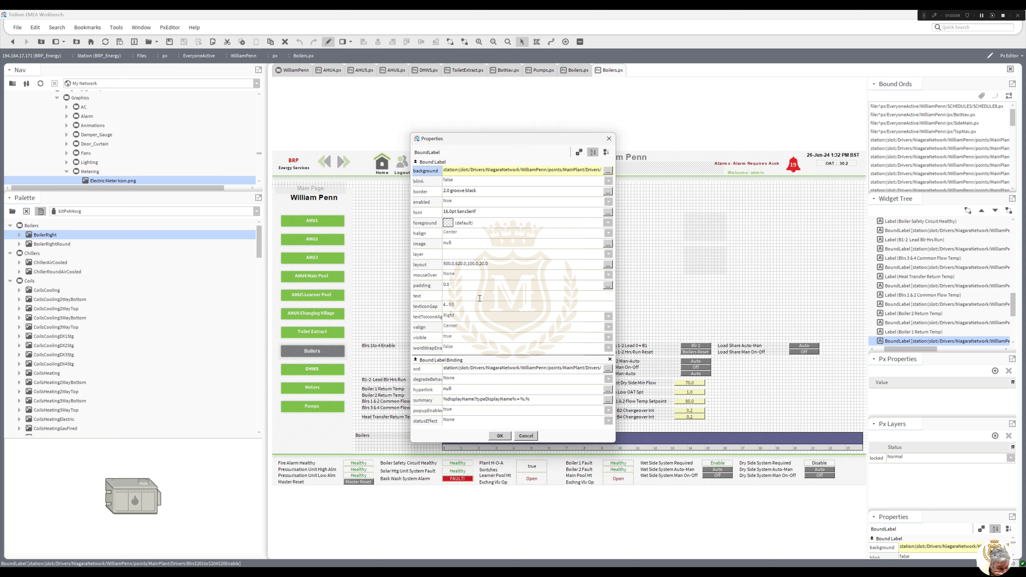
pyautogui.rightClick(478, 294)
pyautogui.click(490, 301)
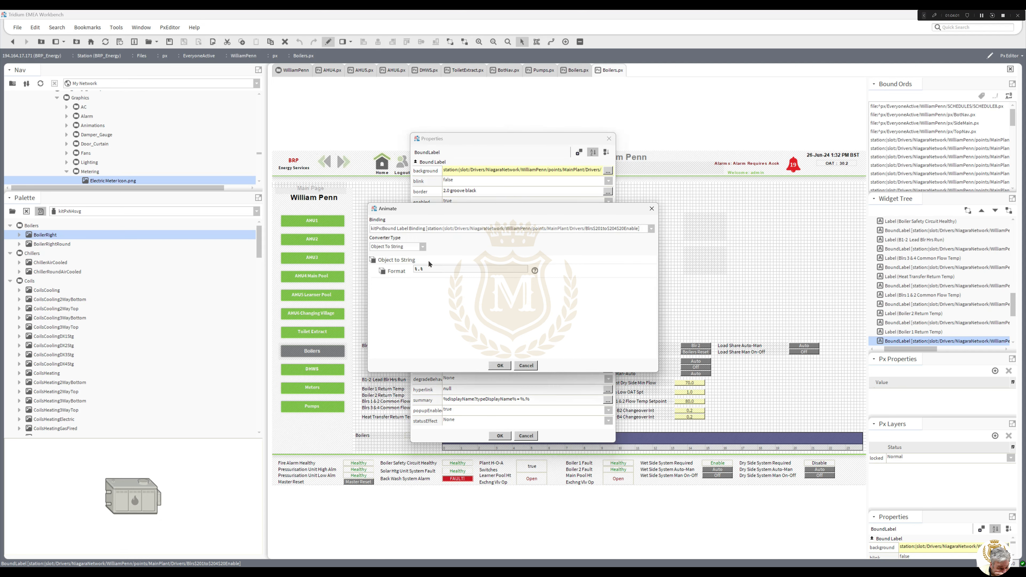
# Set the text animation's converter type to I Numeric To Simple and add five range rows.
pyautogui.click(422, 247)
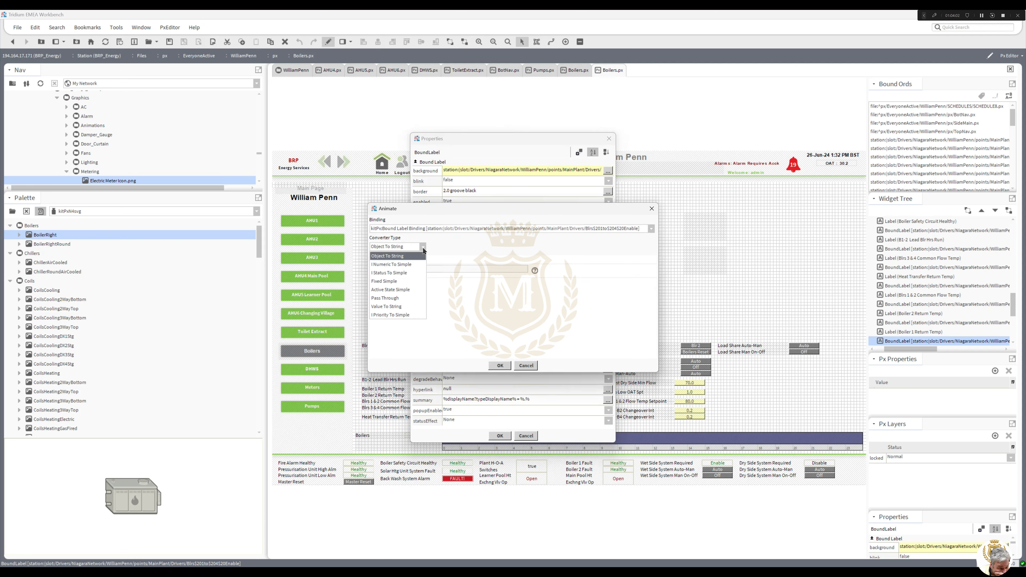
pyautogui.click(419, 264)
pyautogui.click(571, 328)
pyautogui.click(571, 328)
pyautogui.click(570, 328)
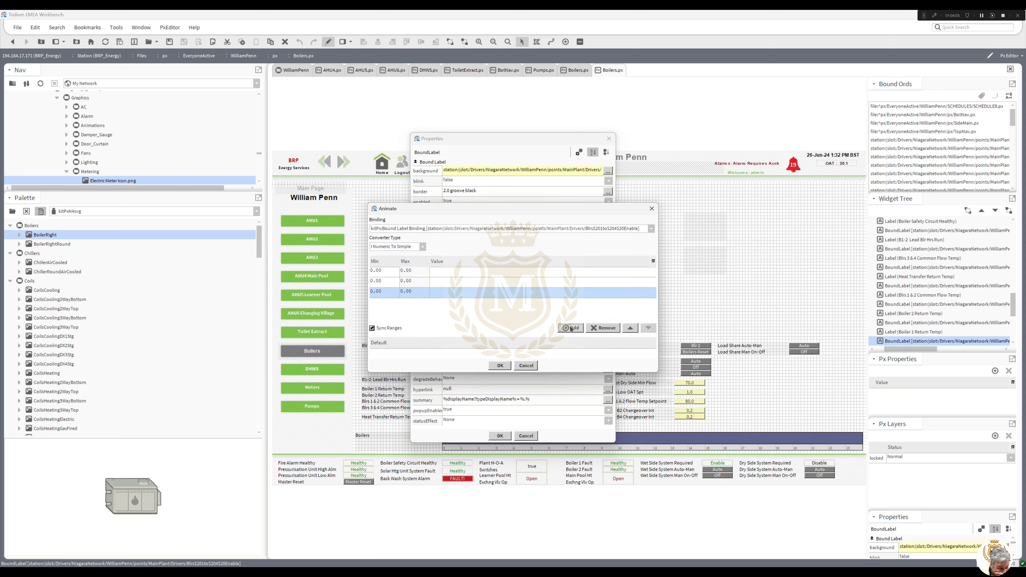
pyautogui.click(571, 327)
pyautogui.click(570, 327)
# Set the five range boundaries to -inf to 10, 10 to 20, 20 to 30, 30 to 40, and 40 to +inf.
pyautogui.moveTo(383, 271); pyautogui.dragTo(285, 282)
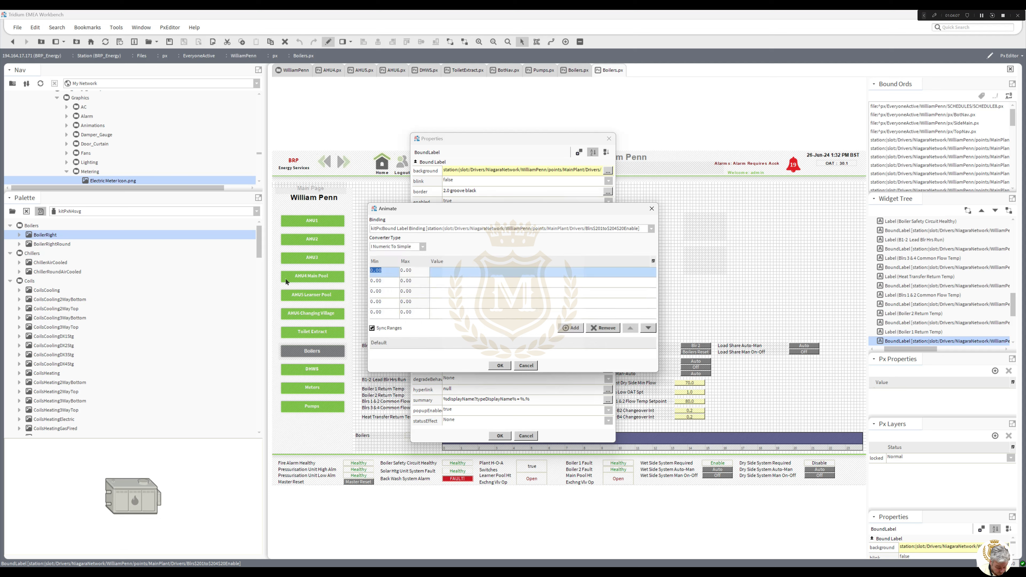
pyautogui.write('-inf')
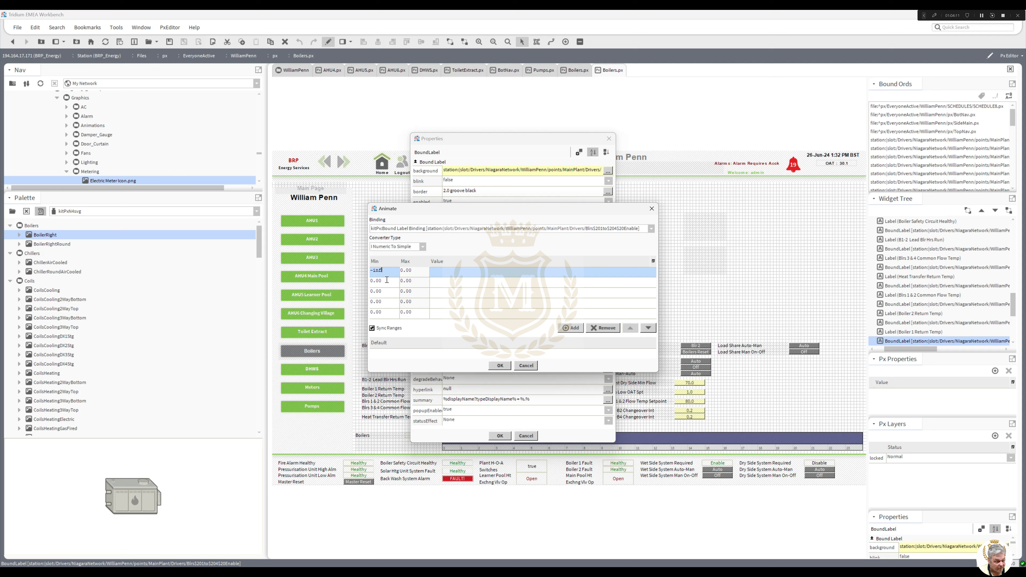
pyautogui.moveTo(387, 280); pyautogui.dragTo(341, 282)
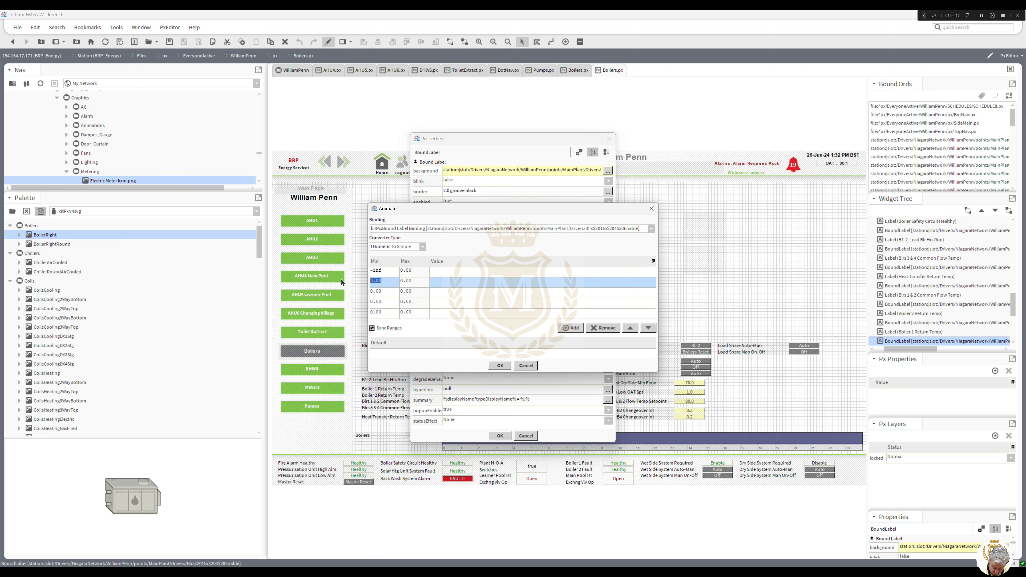
pyautogui.write('10')
pyautogui.click(389, 294)
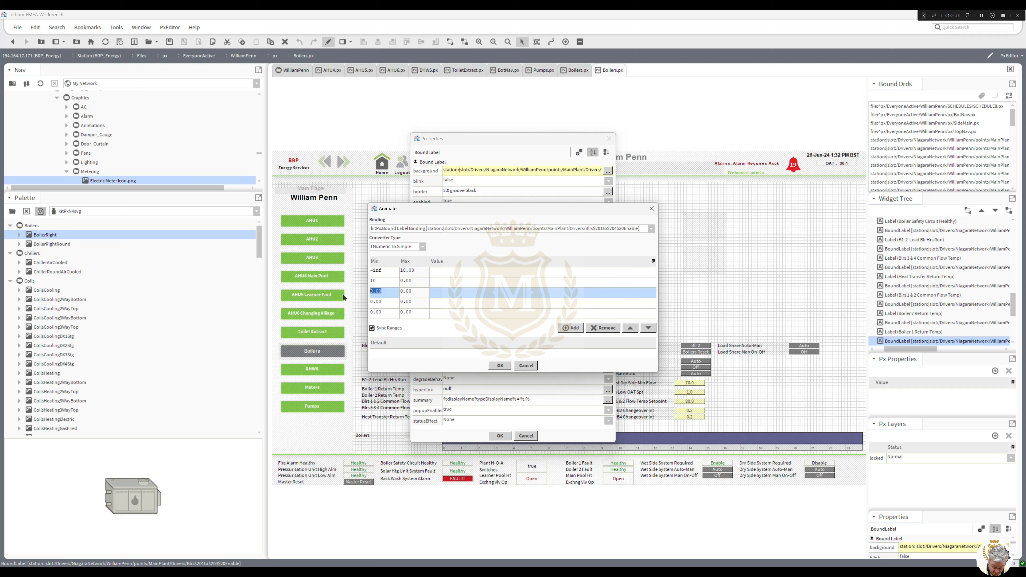
pyautogui.write('20')
pyautogui.click(383, 303)
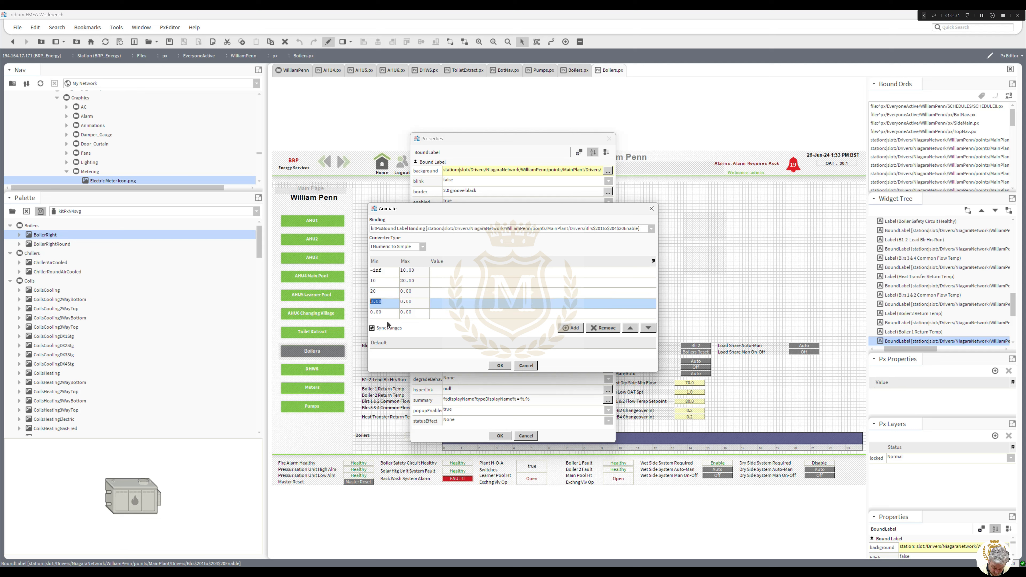
pyautogui.write('30')
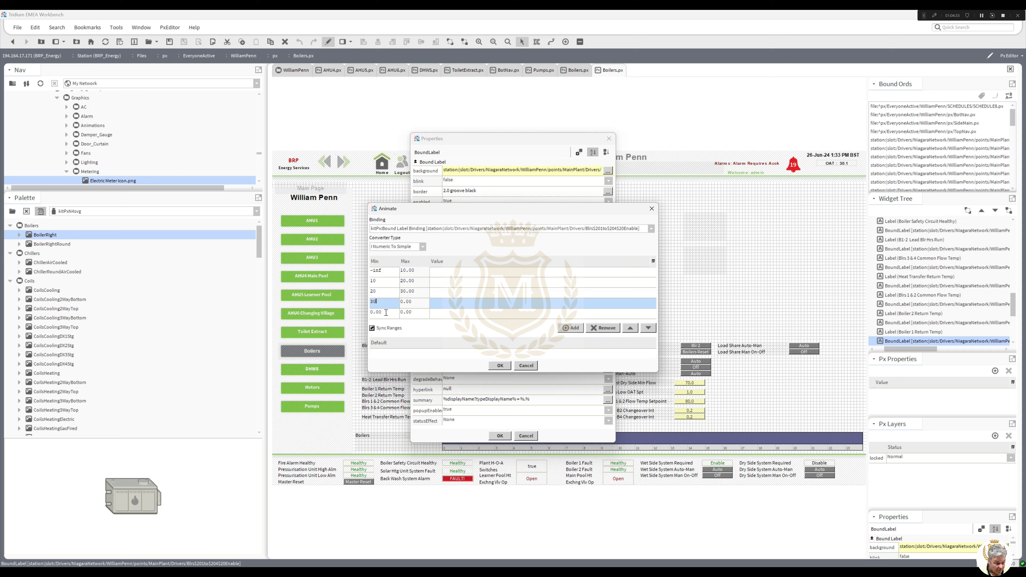
pyautogui.click(386, 312)
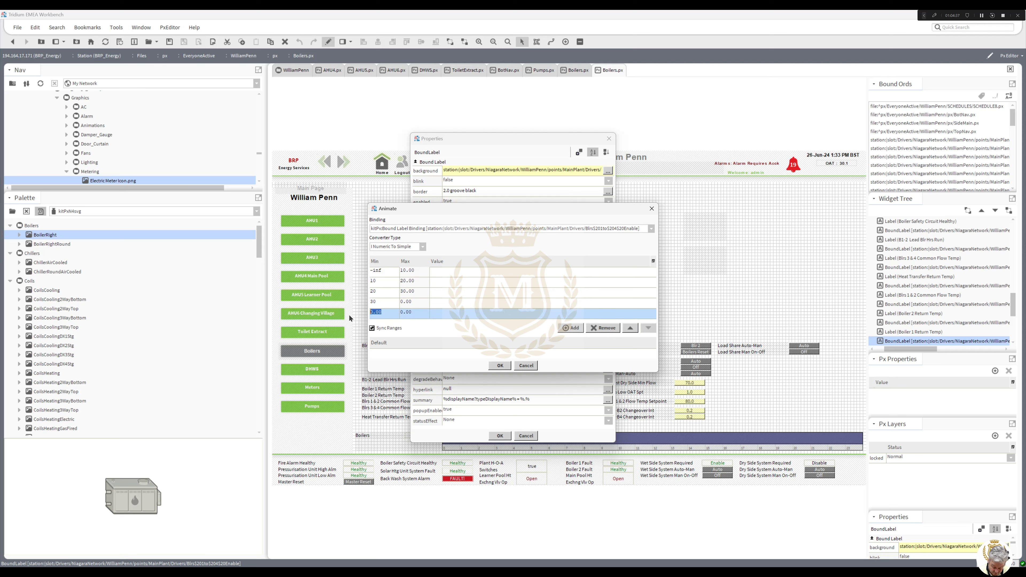
pyautogui.write('40')
pyautogui.press('Tab')
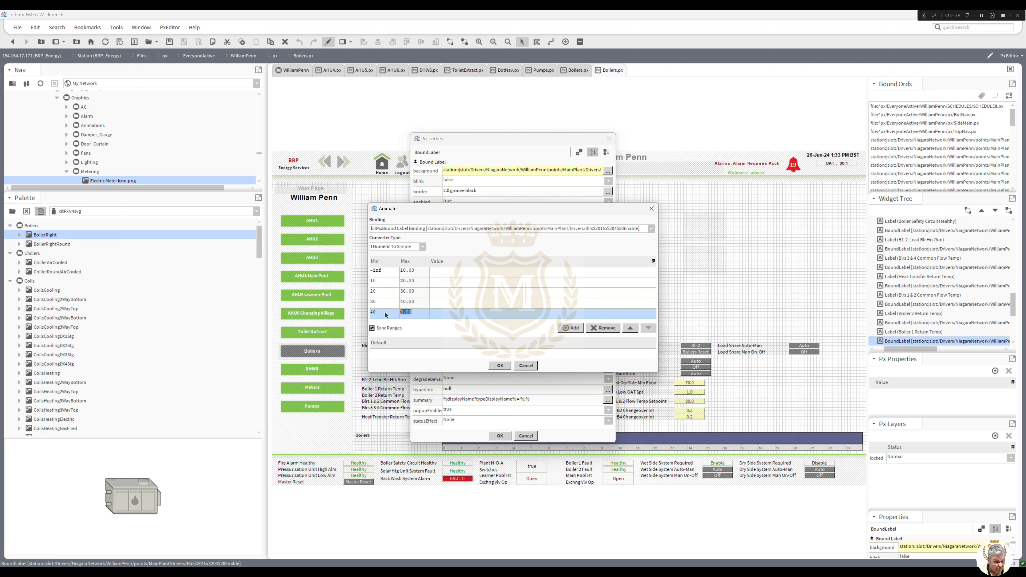
pyautogui.write('+')
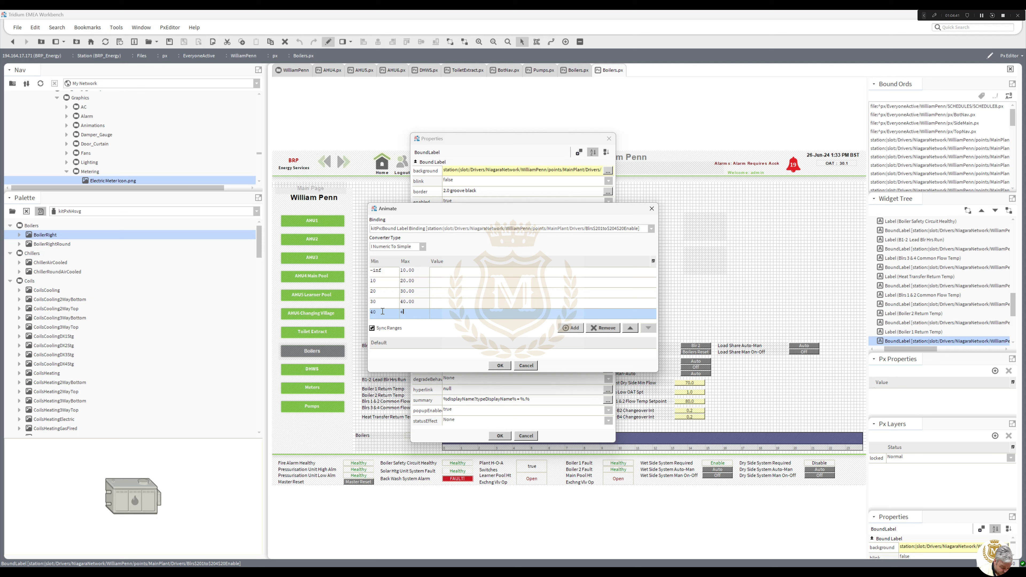
pyautogui.write('infg')
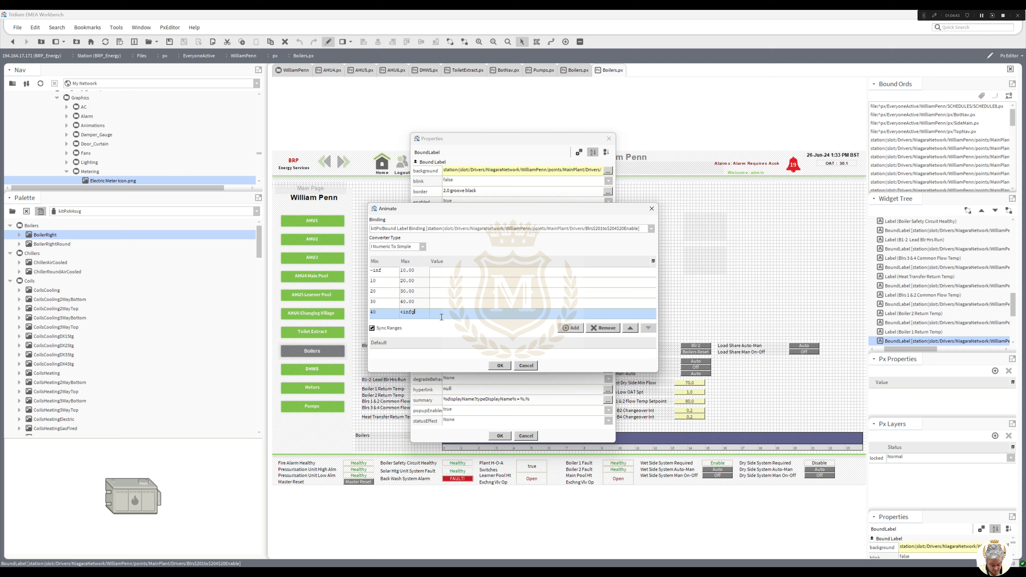
pyautogui.press('Return')
# Assign the texts Off, Boiler 1, Boiler 2, Boiler 3 and Boiler 4 to the five ranges in ascending order and apply the label's properties.
pyautogui.click(444, 271)
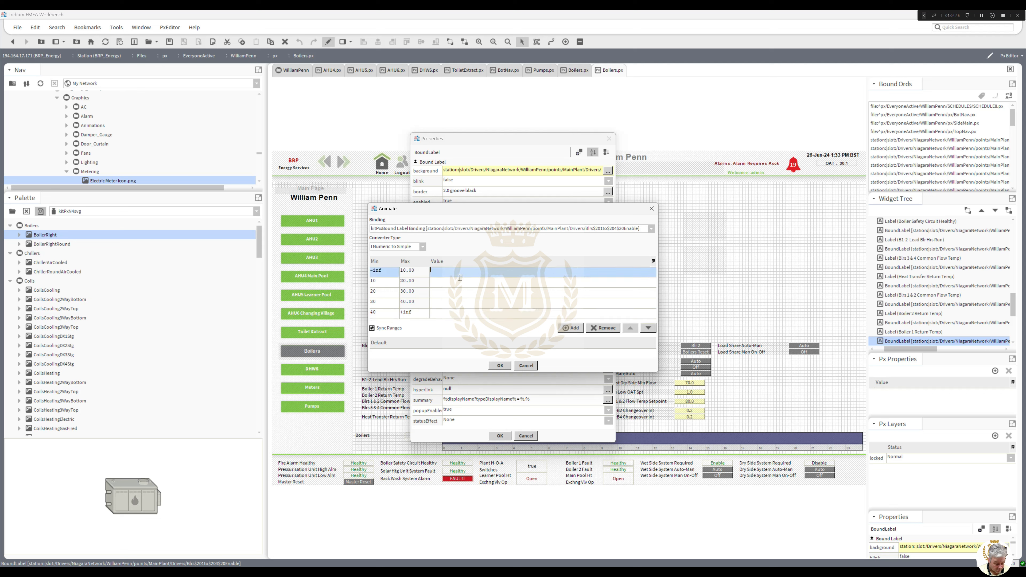
pyautogui.write('Off')
pyautogui.click(444, 281)
pyautogui.write('B')
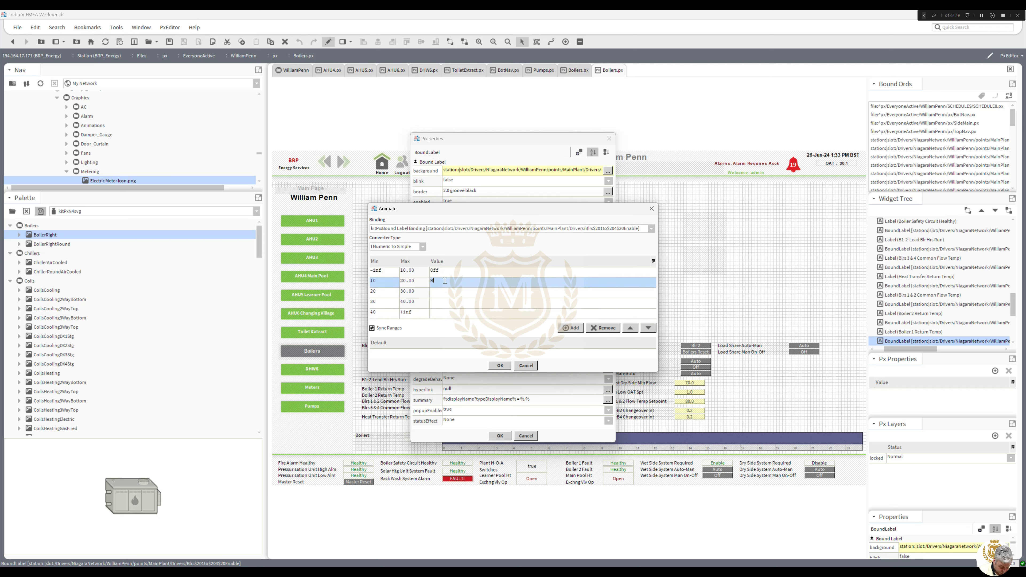
pyautogui.write('oiler 1')
pyautogui.click(439, 292)
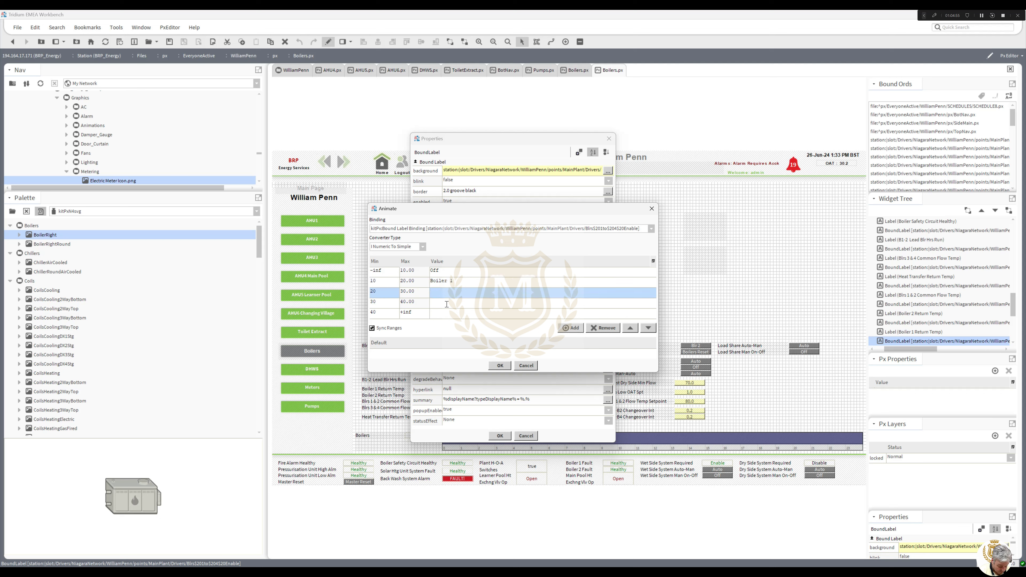
pyautogui.write('Boiler 2')
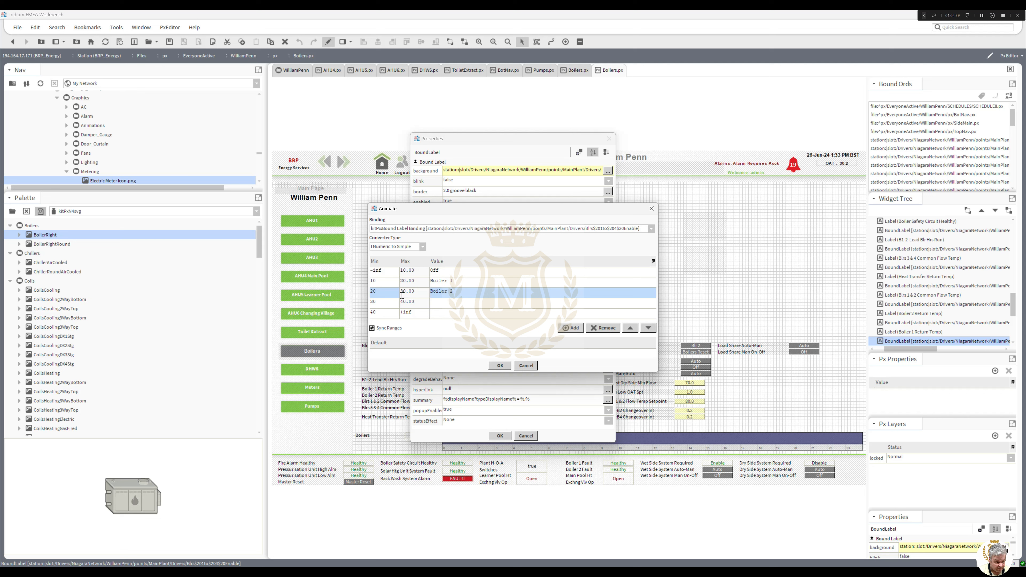
pyautogui.click(440, 303)
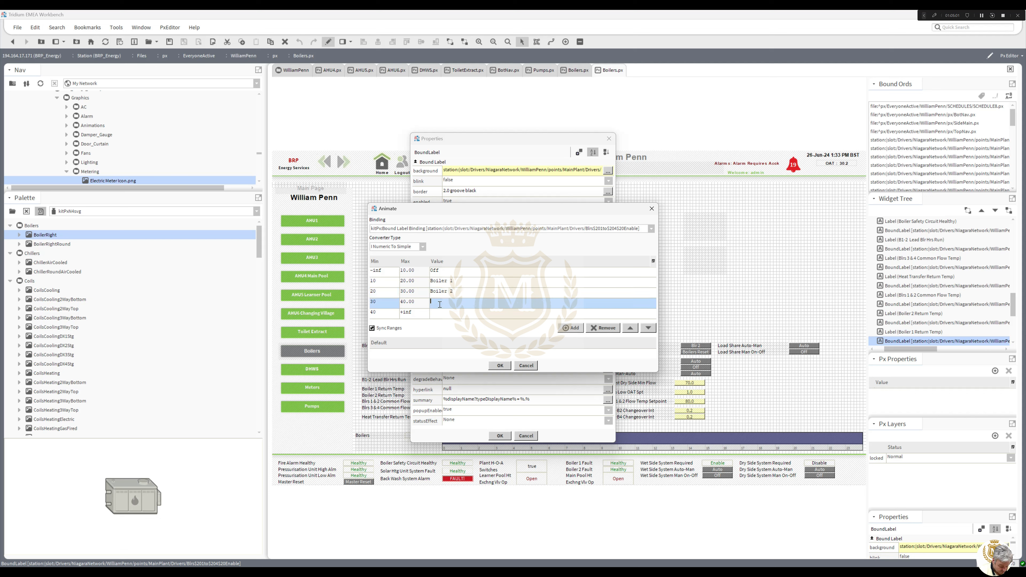
pyautogui.write('Boiler ')
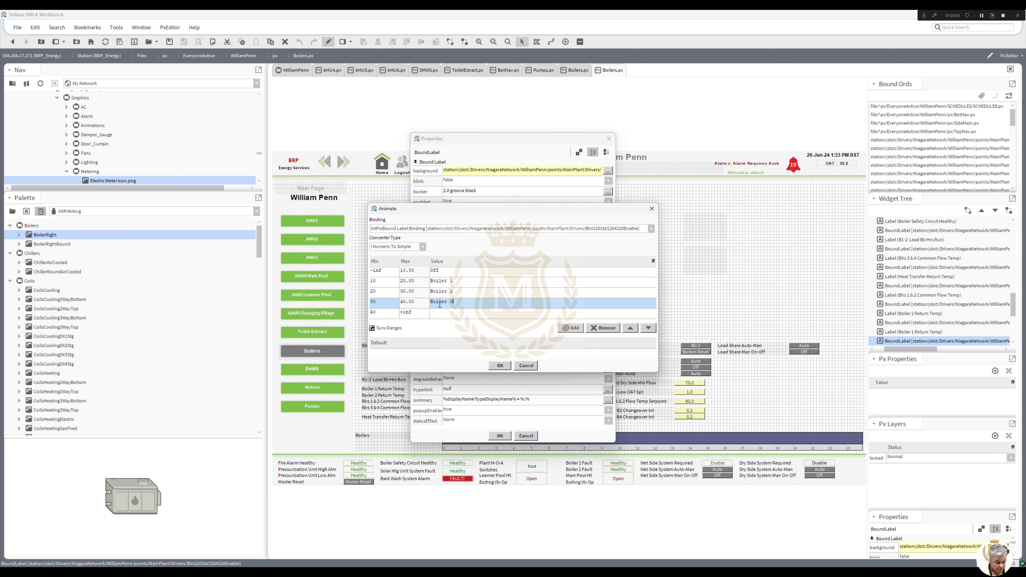
pyautogui.write('3')
pyautogui.click(440, 313)
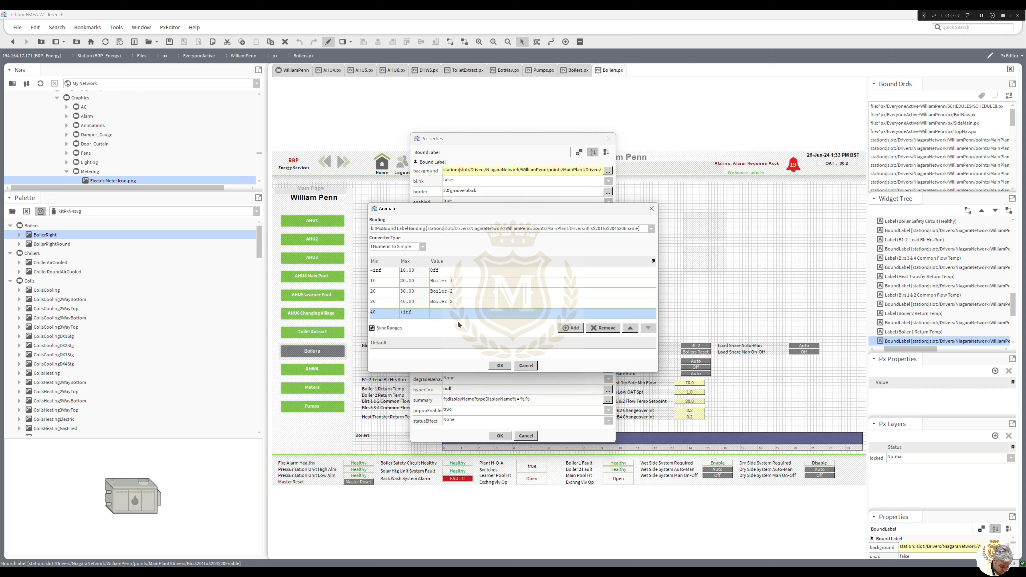
pyautogui.write('ler 4')
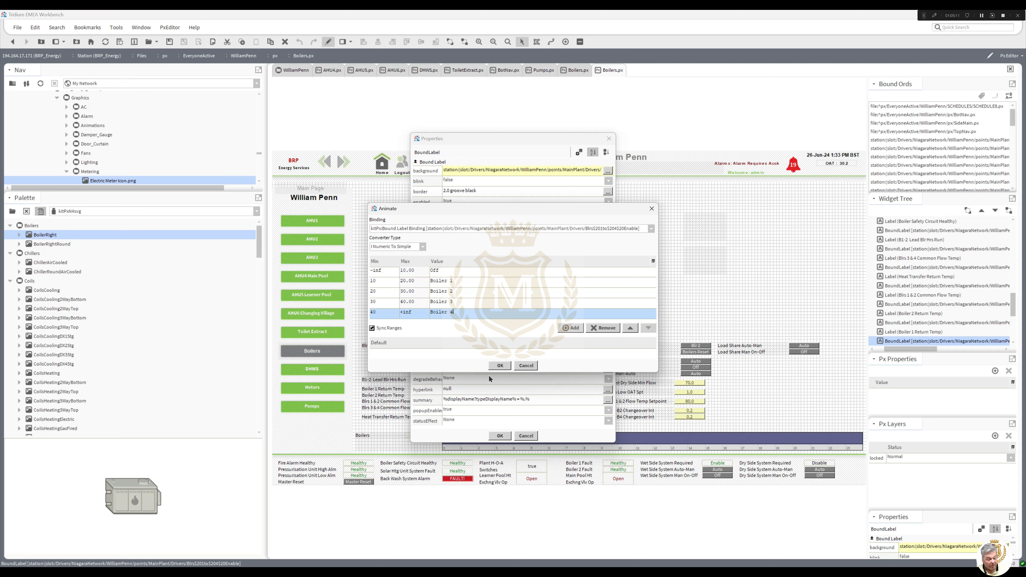
pyautogui.click(500, 366)
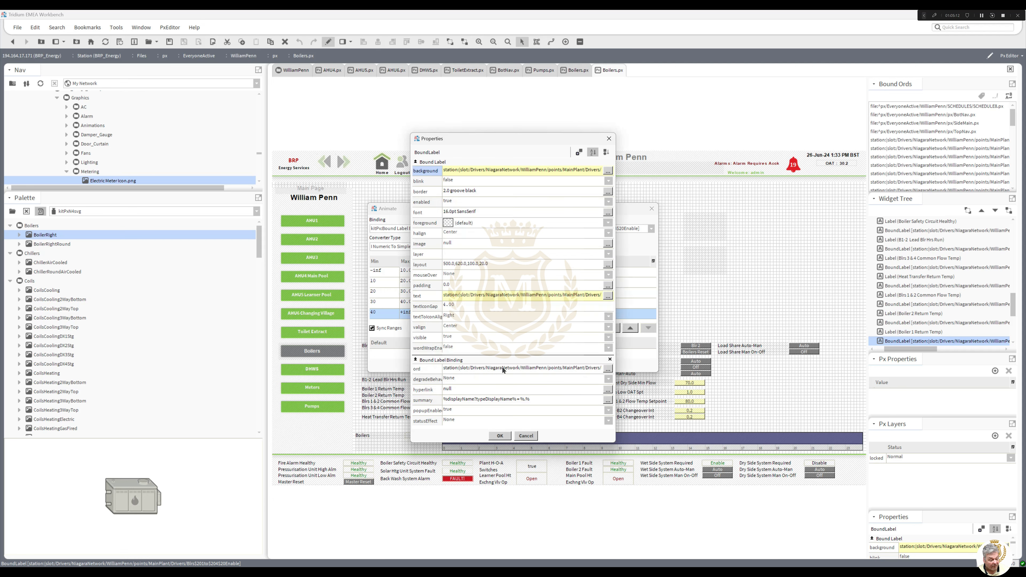
pyautogui.click(503, 436)
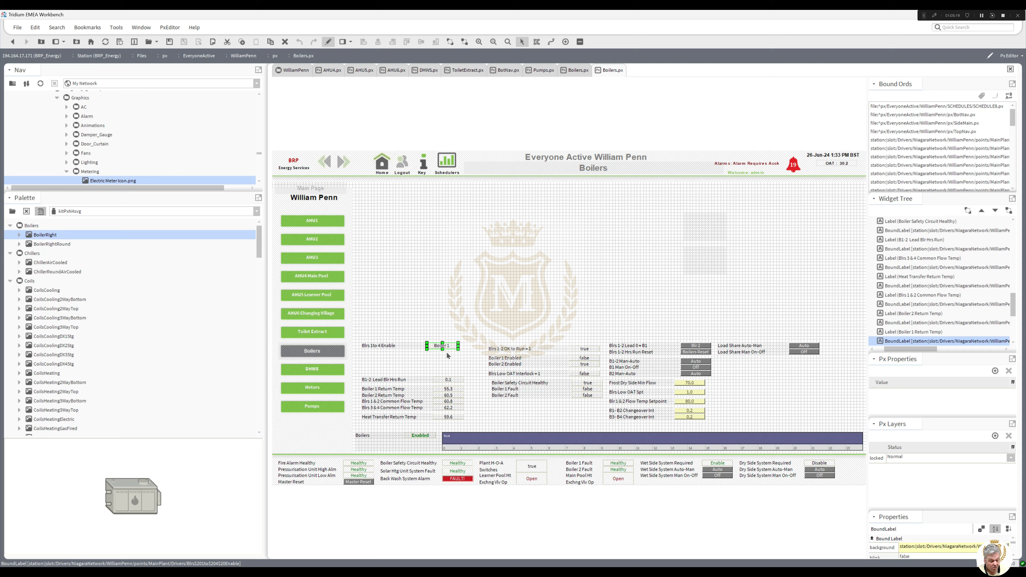
# Compare the point bindings of the Boiler 2 Enabled and Blrs 1to4 Enable value labels.
pyautogui.click(507, 365)
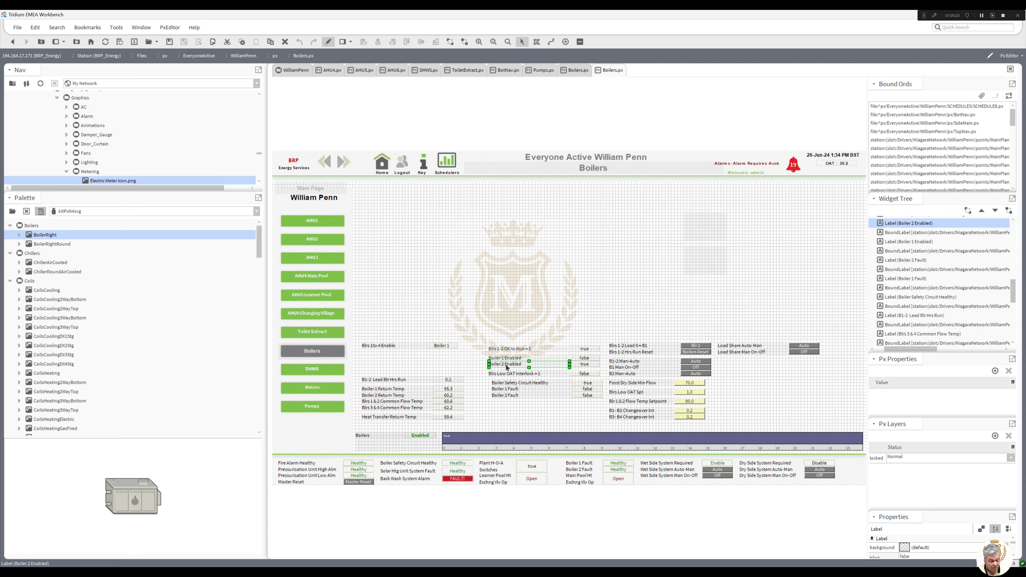
pyautogui.click(584, 365)
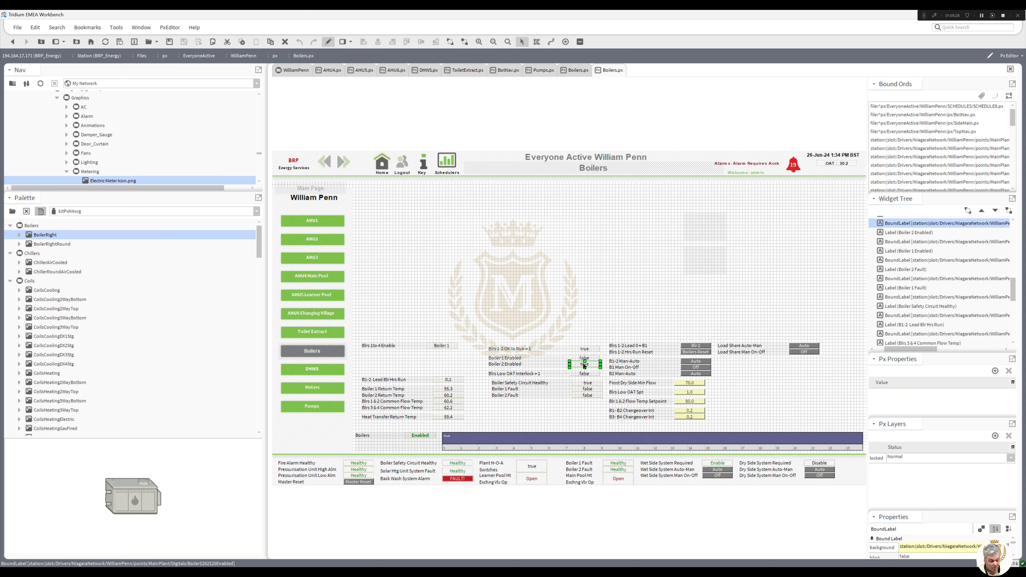
pyautogui.click(441, 347)
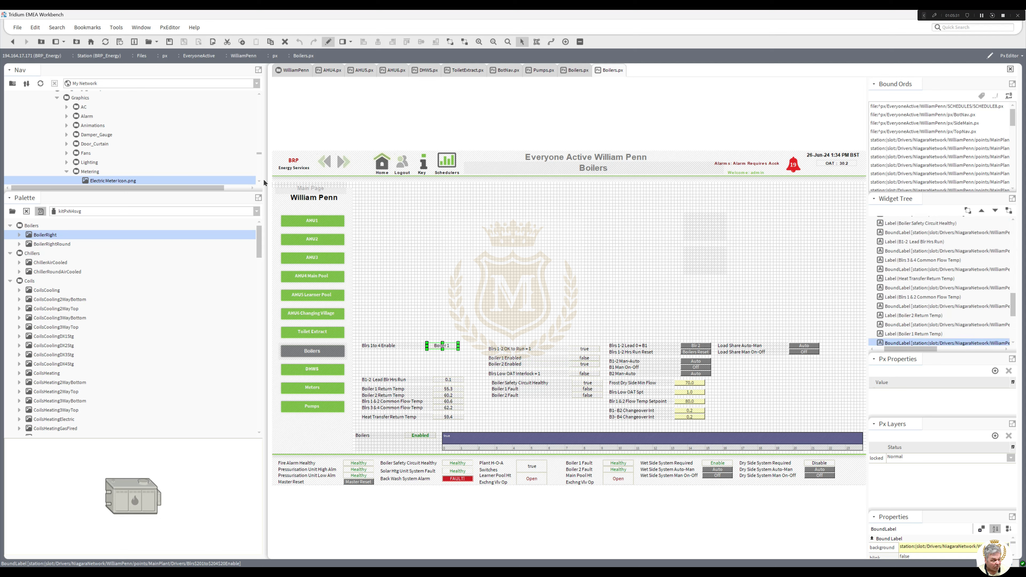
# Look through the Sensors and Drivers folders of WilliamPenn's MainPlant points for the Blrs 1to4 Enable point.
pyautogui.moveTo(259, 153); pyautogui.dragTo(260, 142)
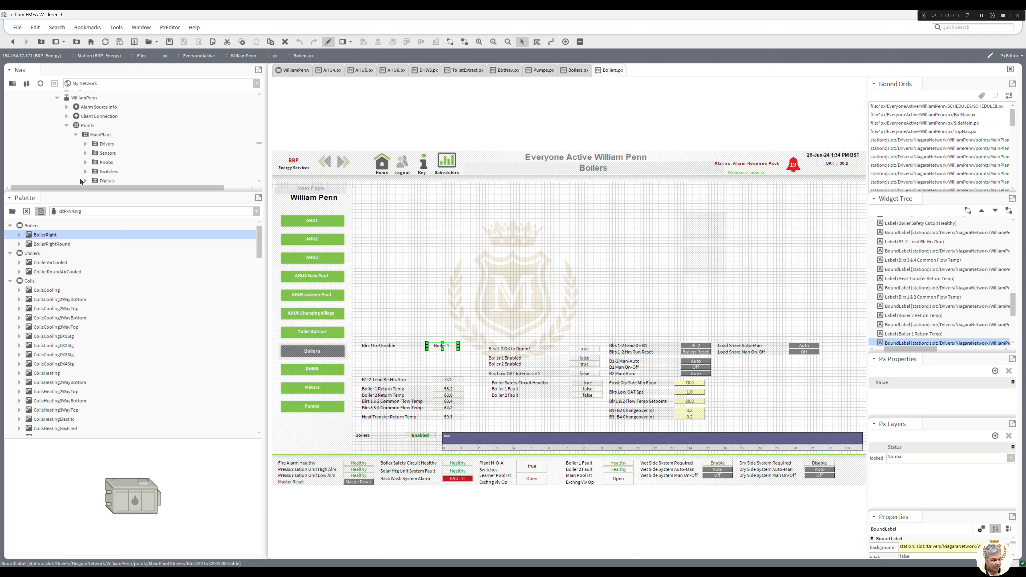
pyautogui.click(86, 153)
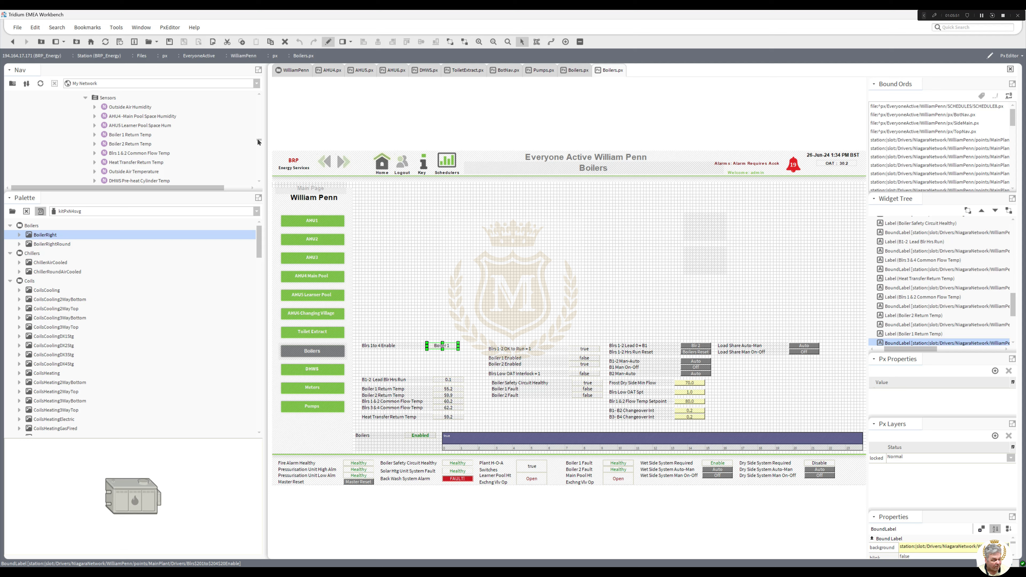
pyautogui.scroll(-2, 257, 137)
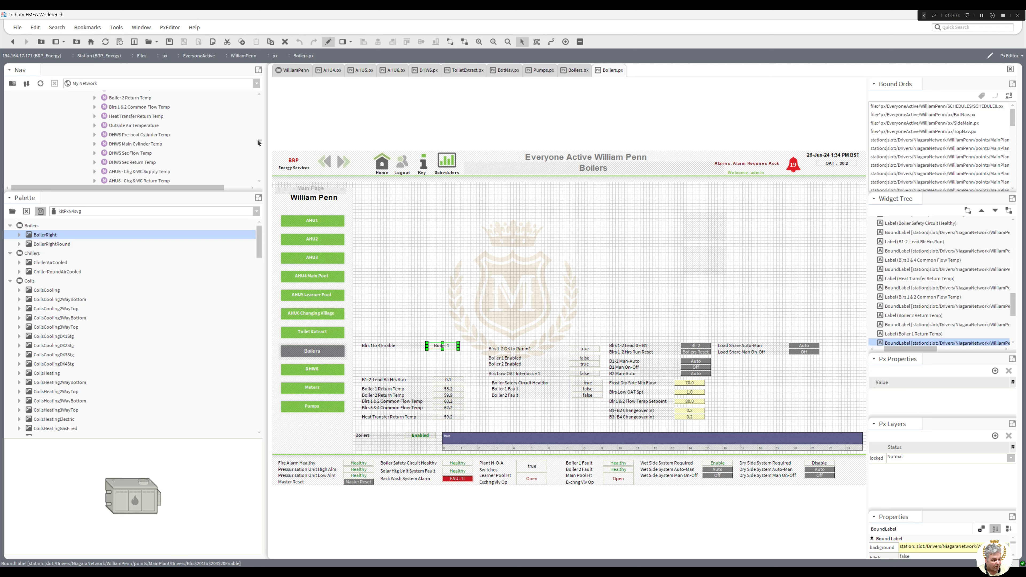
pyautogui.moveTo(258, 140)
pyautogui.mouseDown()
pyautogui.moveTo(258, 149)
pyautogui.moveTo(258, 138)
pyautogui.mouseUp()
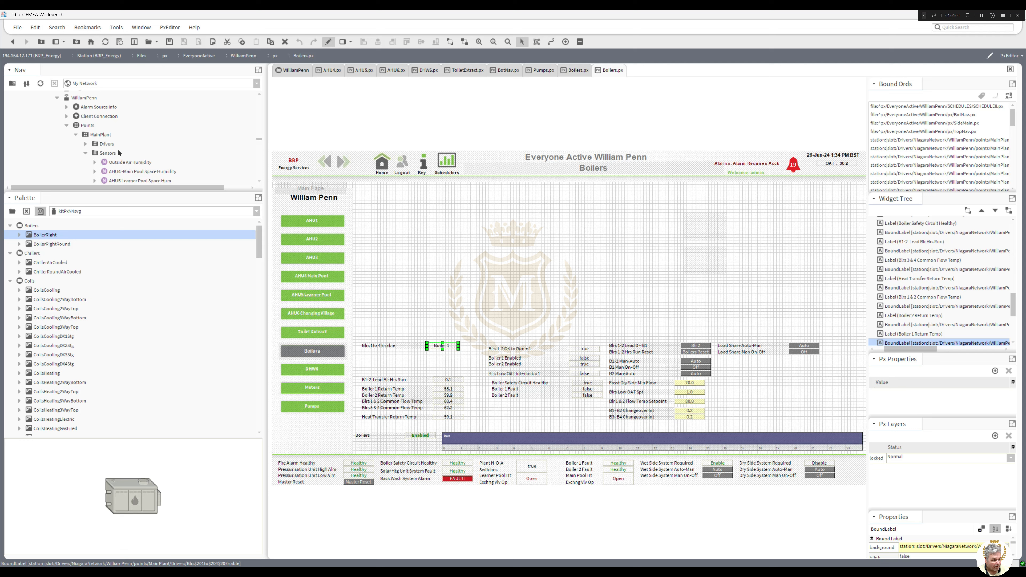
pyautogui.click(85, 153)
pyautogui.click(85, 144)
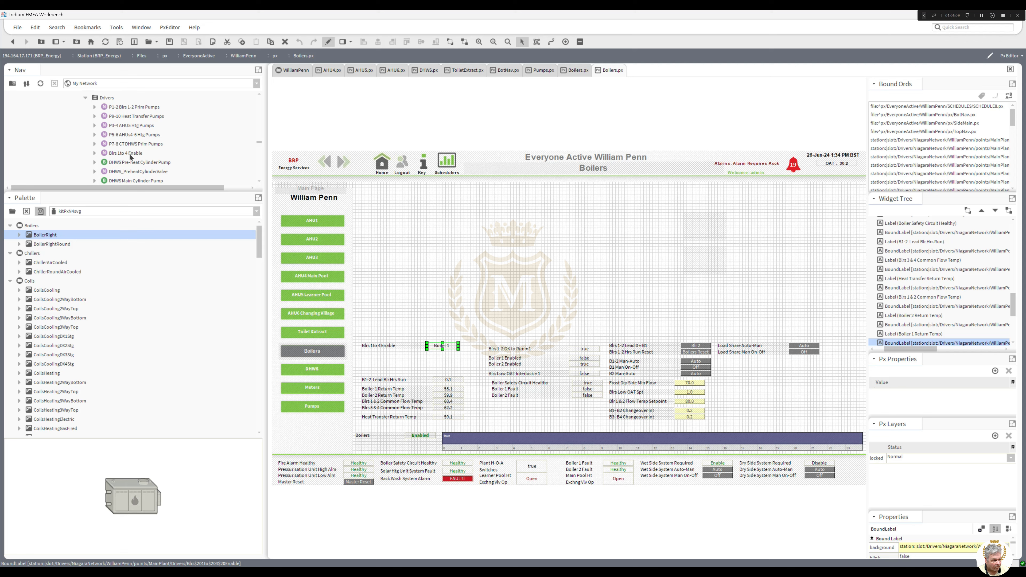
# Add a bound label with a display name label for the Blrs 1to4 Enable point to the empty canvas area above the boiler values.
pyautogui.moveTo(130, 157); pyautogui.dragTo(426, 273)
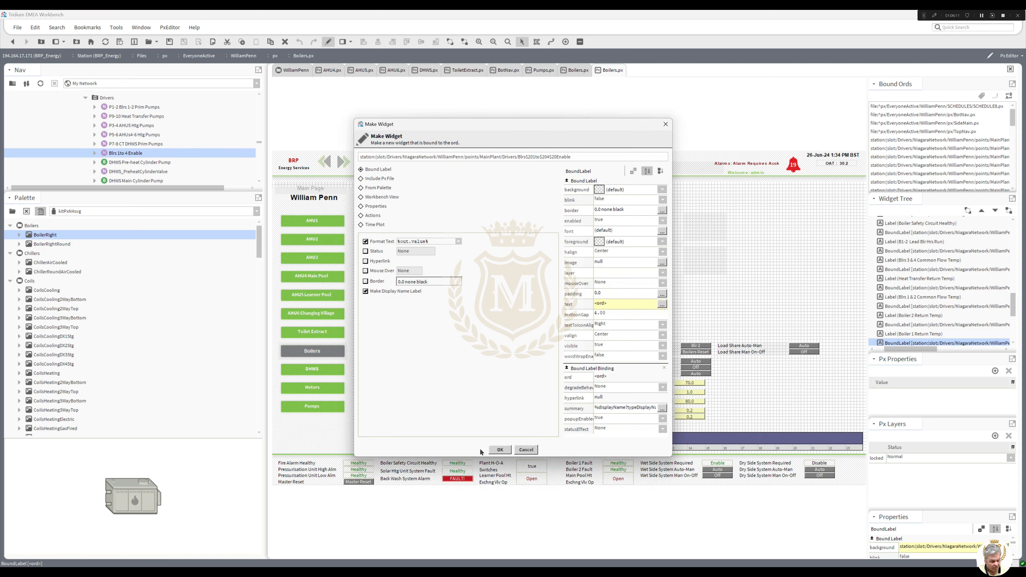
pyautogui.click(500, 449)
pyautogui.click(477, 304)
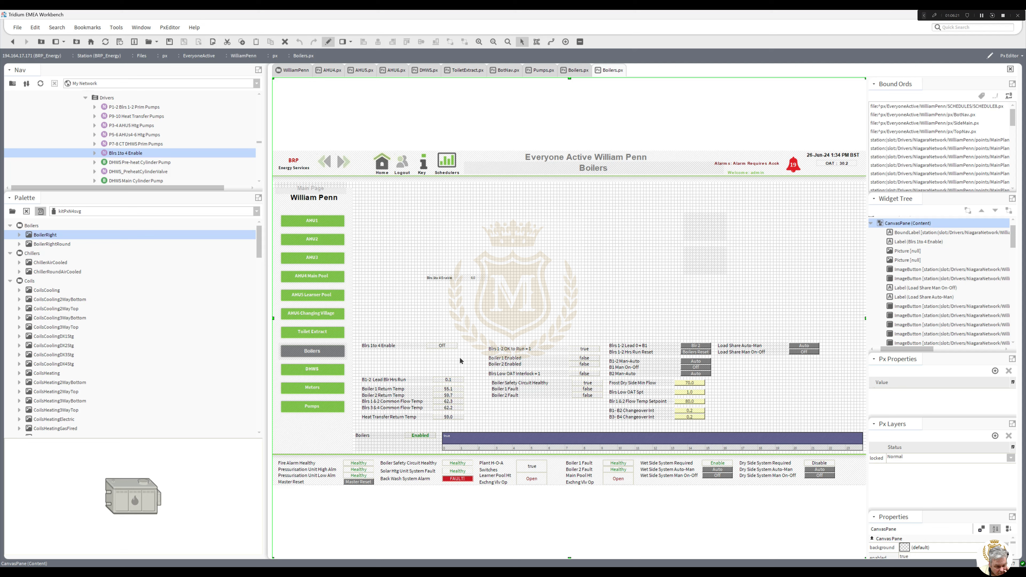
# Set the minimum of the Boiler 2 text range to 15 on the existing Blrs 1to4 Enable value label and apply its properties.
pyautogui.doubleClick(441, 346)
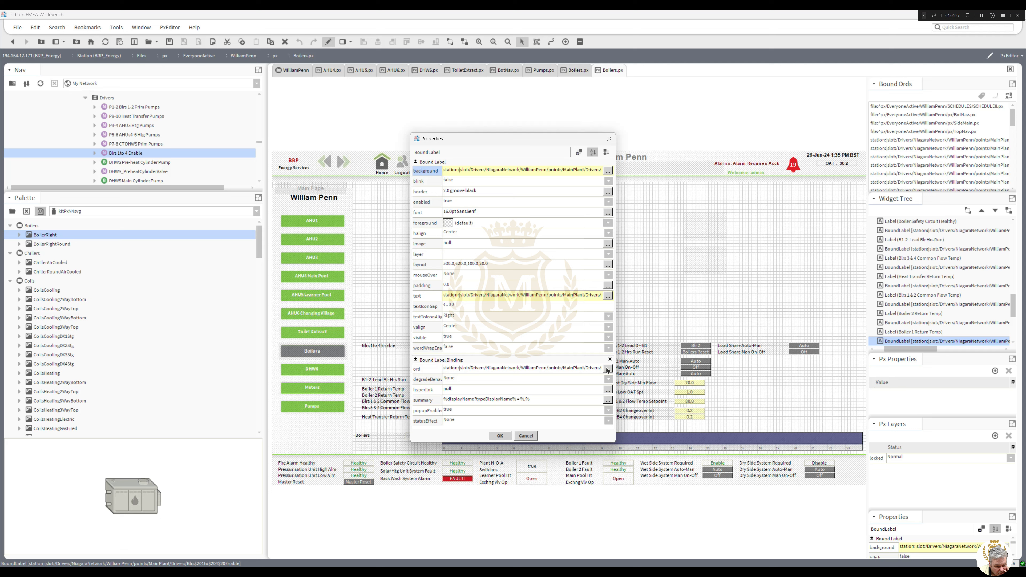
pyautogui.click(608, 296)
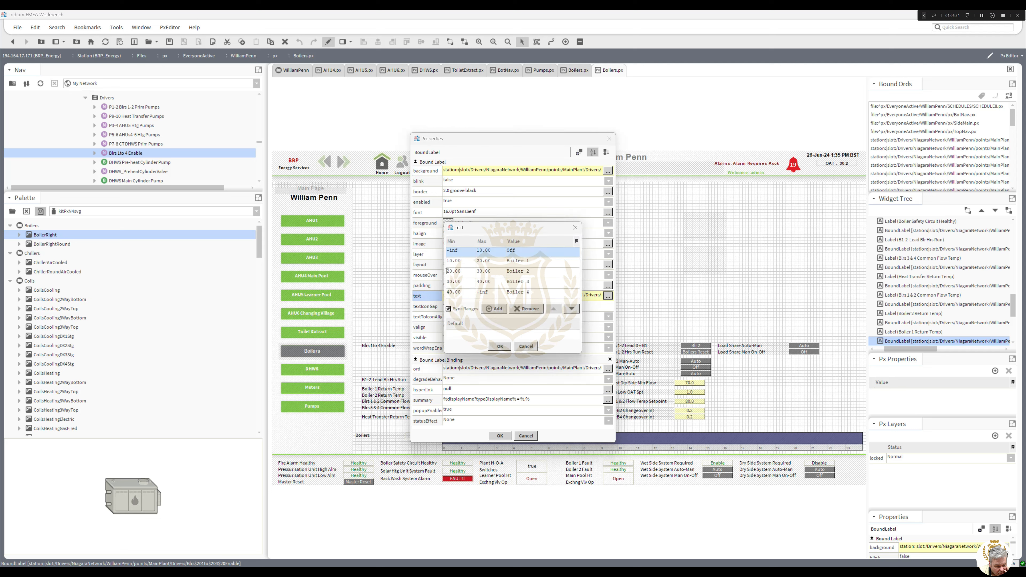
pyautogui.doubleClick(464, 272)
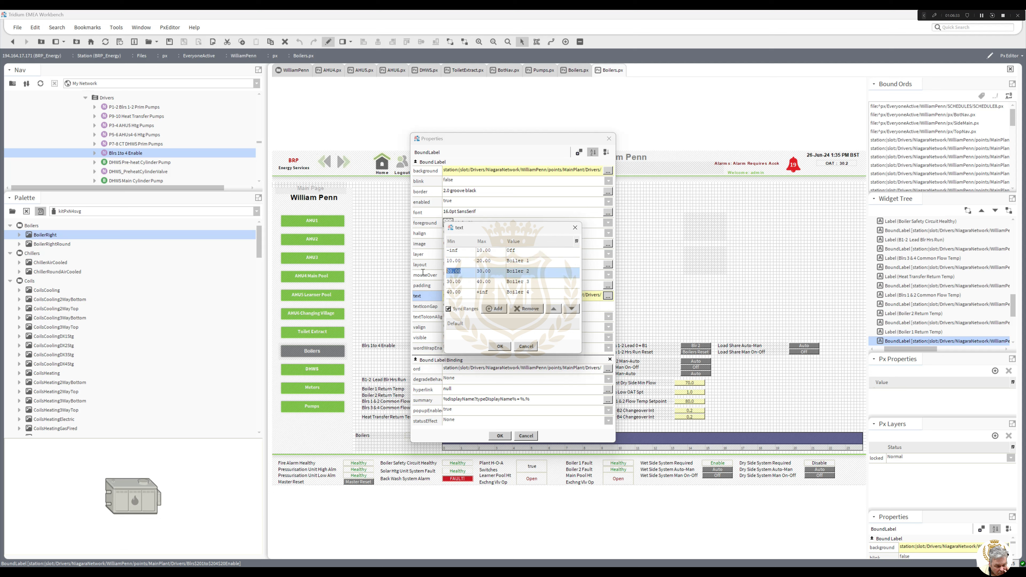
pyautogui.write('15')
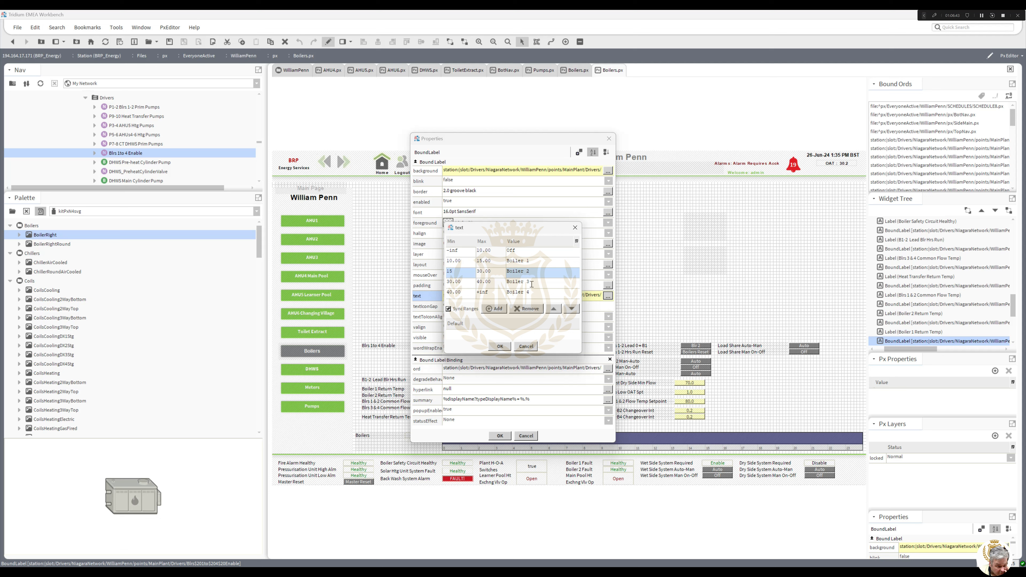
pyautogui.click(500, 346)
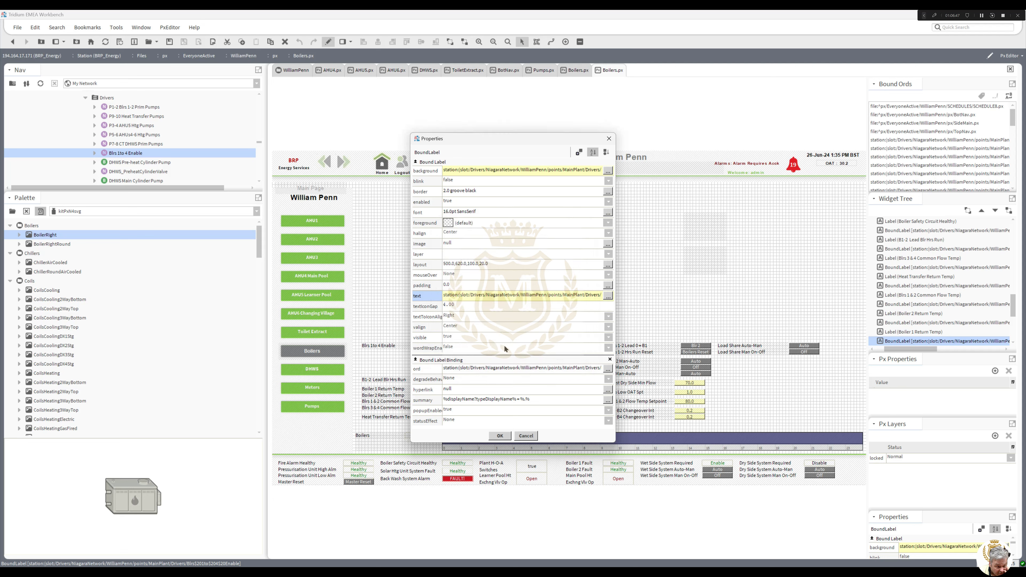
pyautogui.click(505, 439)
pyautogui.click(474, 315)
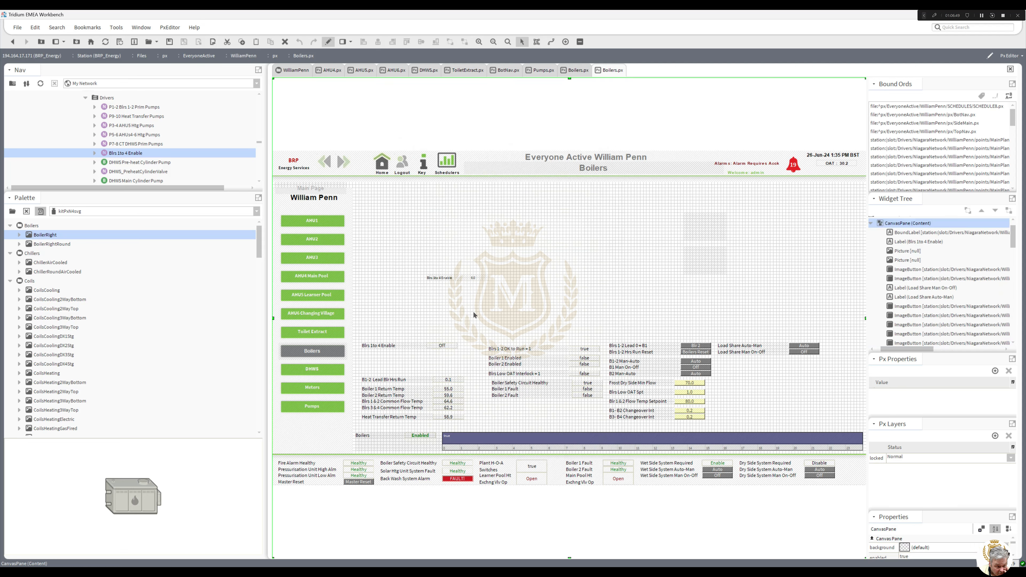
# Move the new Blrs 1to4 Enable name and value labels together to just above the existing Blrs 1to4 Enable row.
pyautogui.click(474, 278)
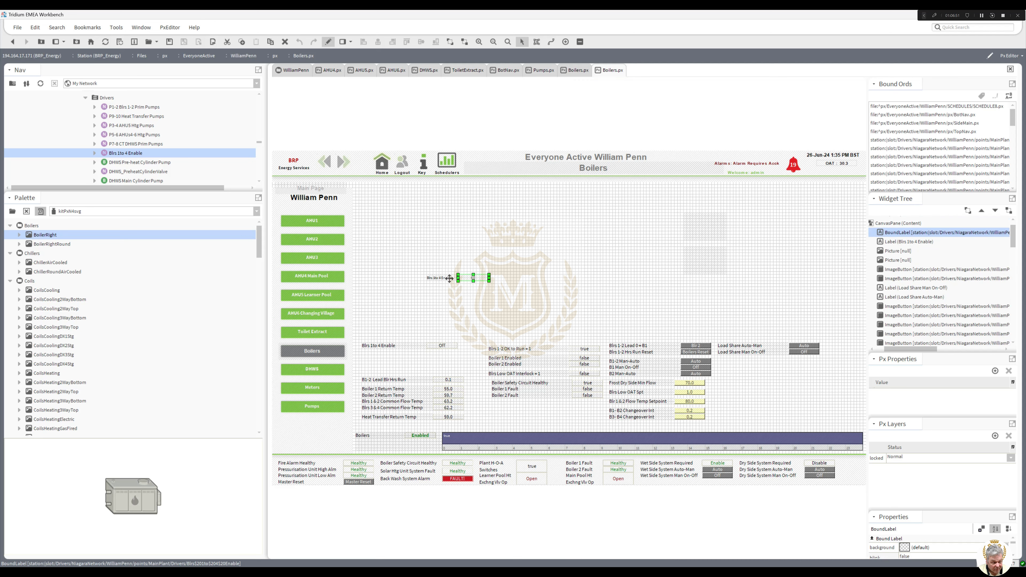
pyautogui.keyDown('ctrl'); pyautogui.click(447, 278); pyautogui.keyUp('ctrl')
pyautogui.moveTo(447, 278); pyautogui.dragTo(418, 339)
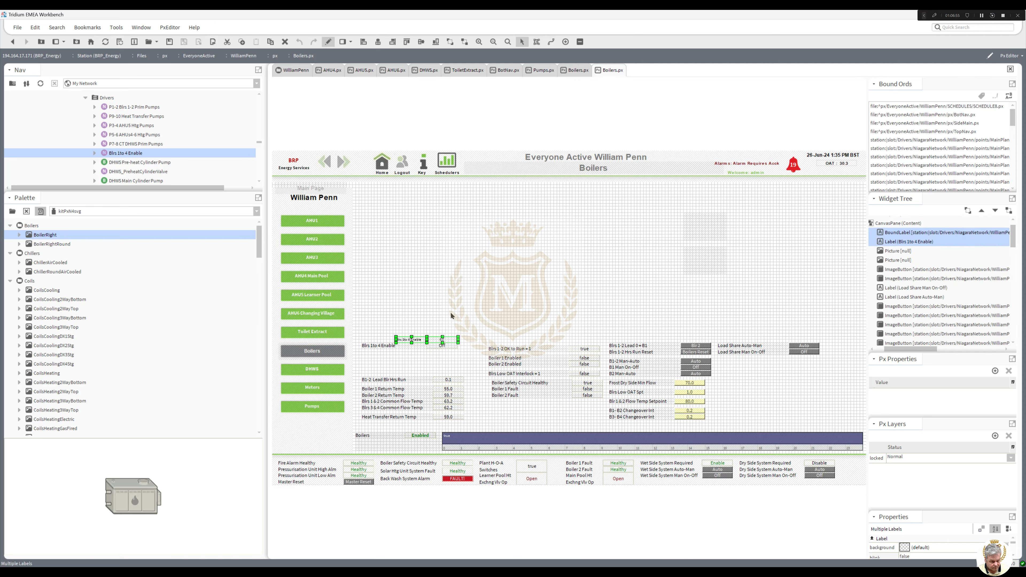
# Move the boiler enable label closer to its value and change its text to "Blrs 1 to 2 Enable".
pyautogui.click(453, 318)
pyautogui.click(407, 347)
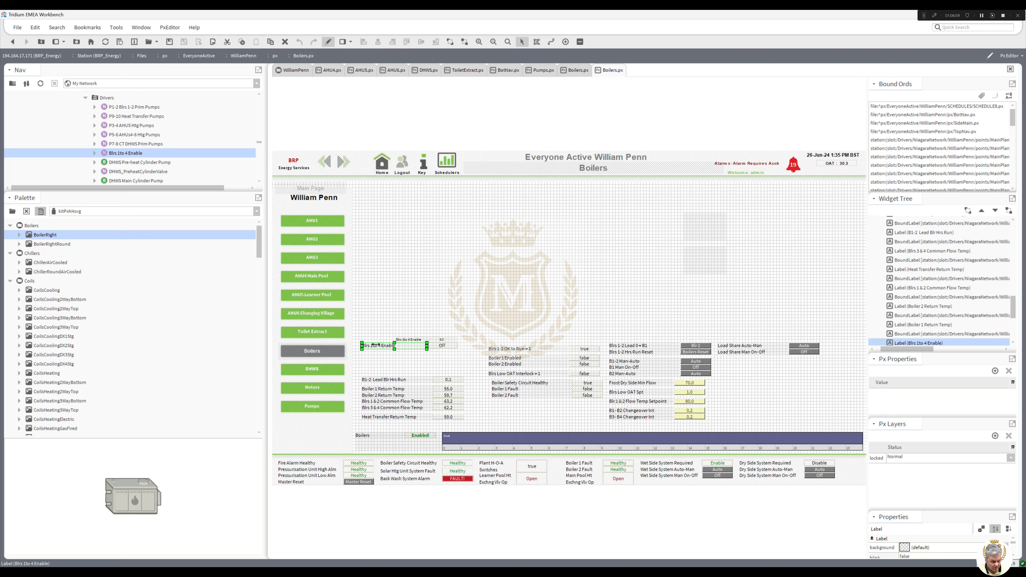
pyautogui.moveTo(376, 345); pyautogui.dragTo(398, 346)
pyautogui.doubleClick(404, 347)
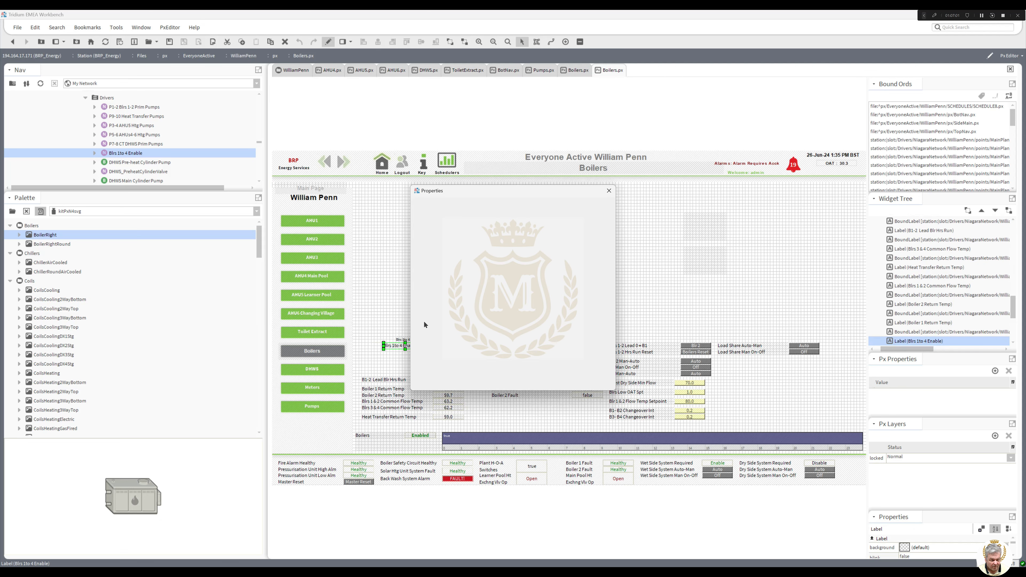
pyautogui.doubleClick(470, 314)
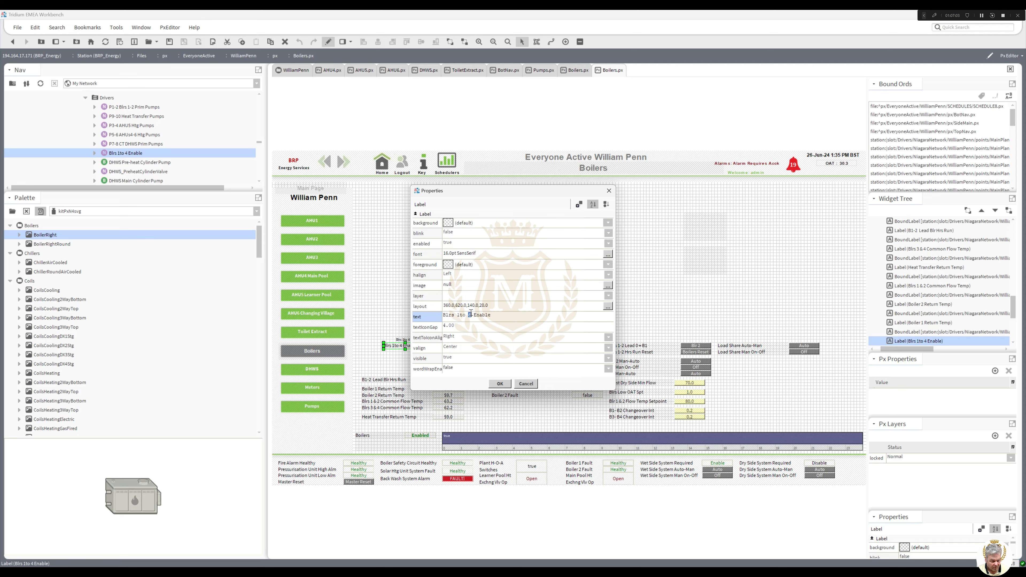
pyautogui.write('2')
pyautogui.click(500, 383)
pyautogui.click(433, 356)
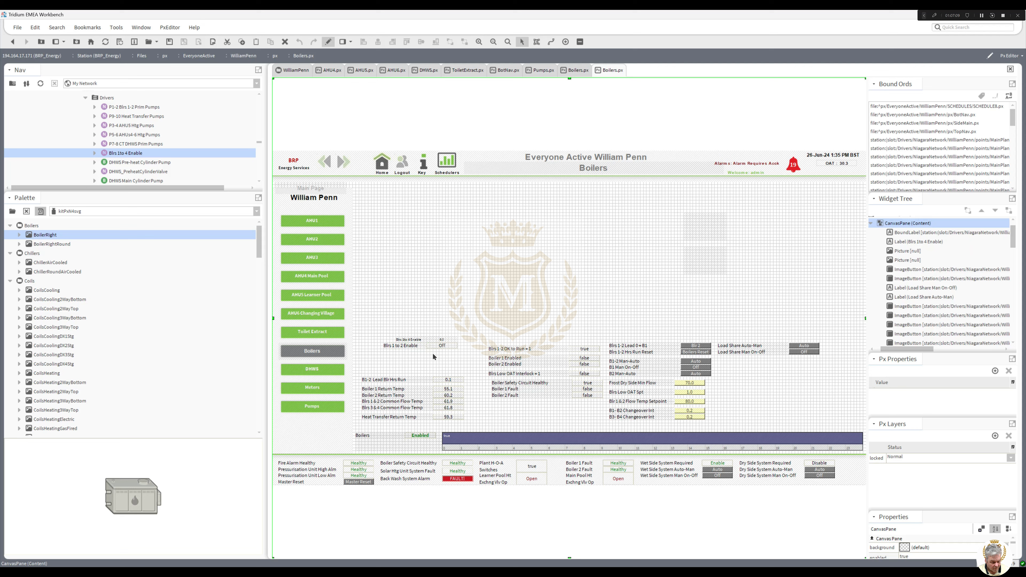
# Delete the duplicate small "Blrs 1to 4 Enable" label above the renamed label.
pyautogui.click(412, 340)
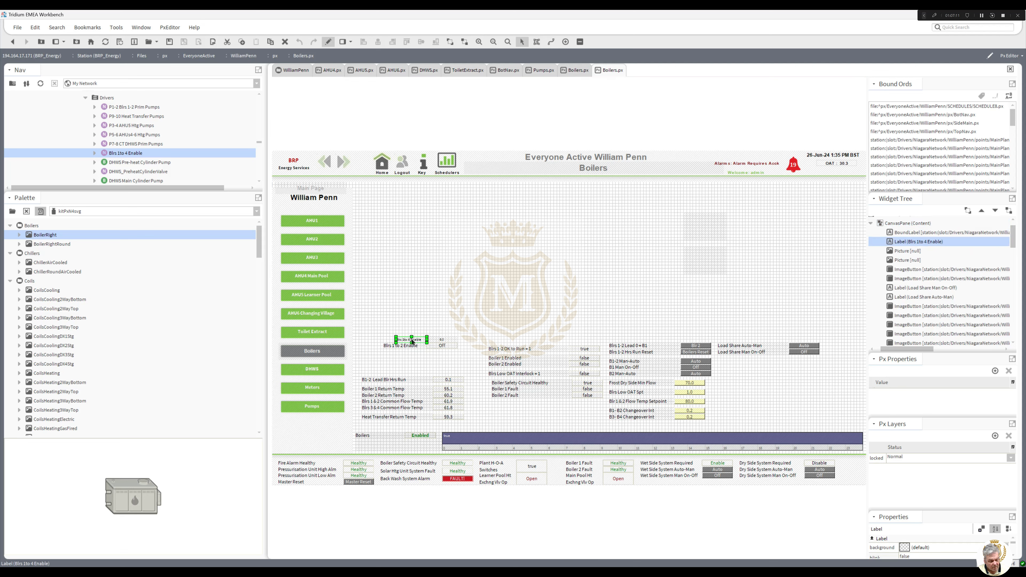
pyautogui.click(439, 340)
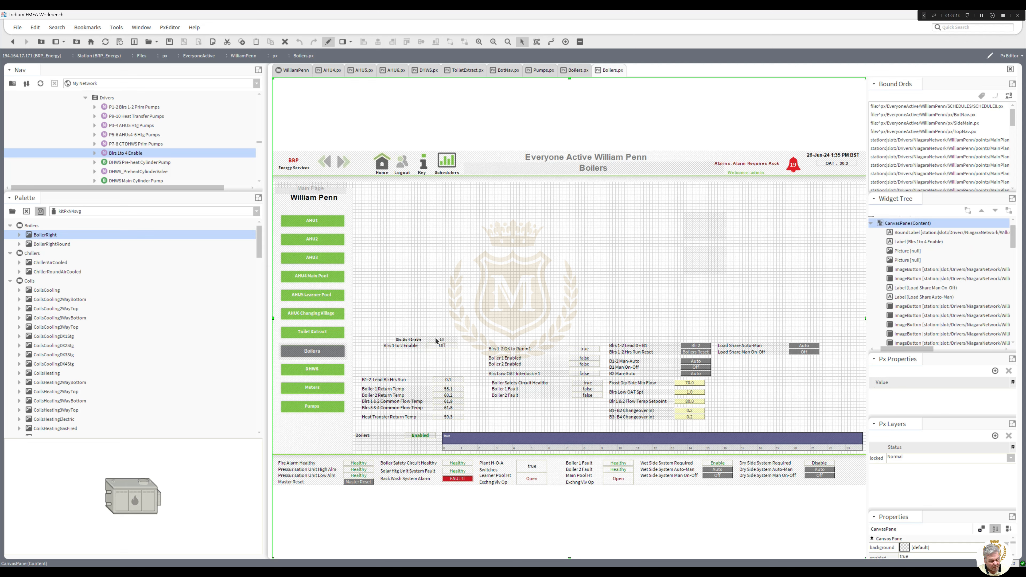
pyautogui.click(432, 341)
pyautogui.press('Delete')
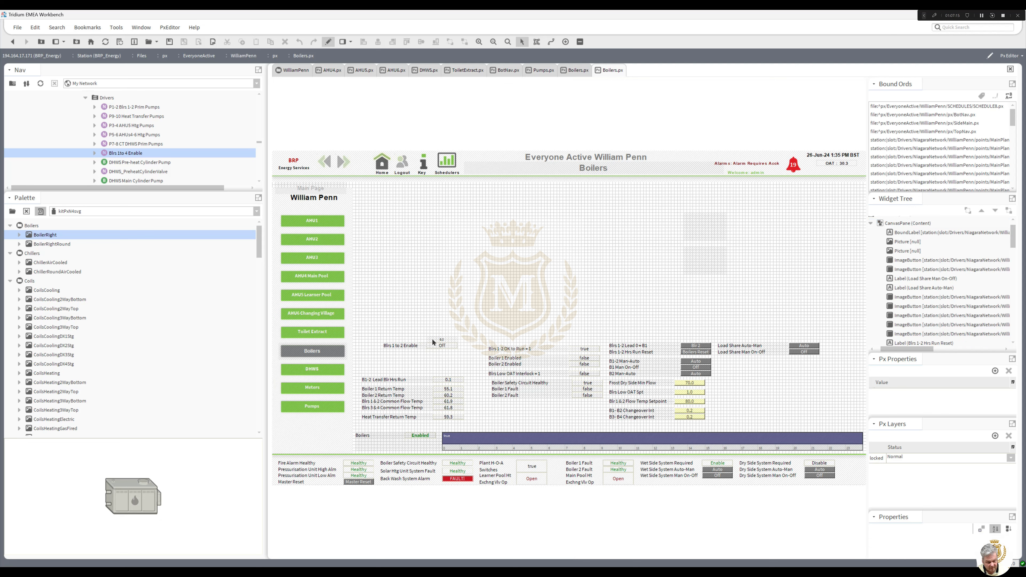
# Set the font of the bound value above the boiler enable status to SansSerif 16 pt.
pyautogui.doubleClick(442, 343)
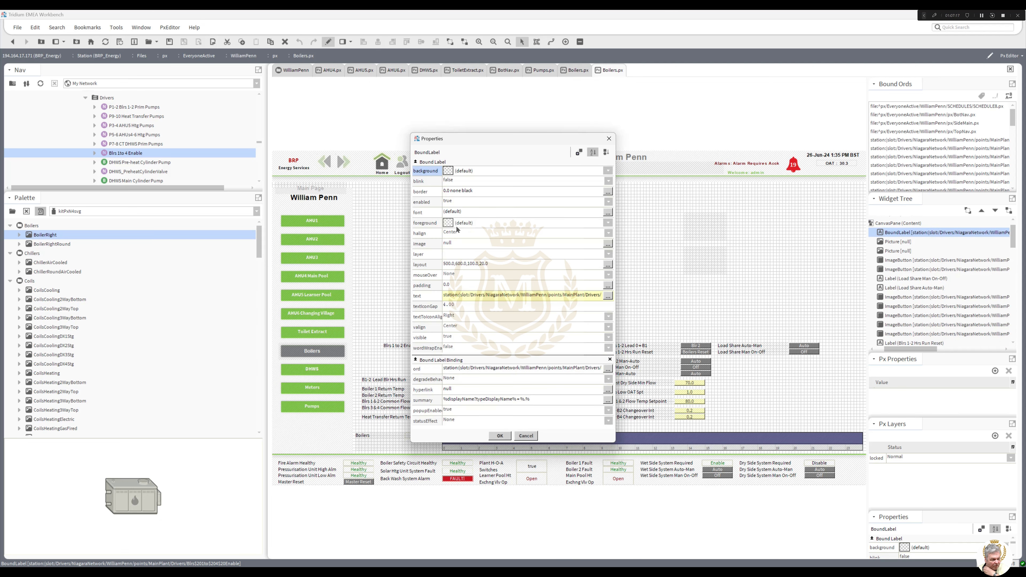
pyautogui.click(483, 213)
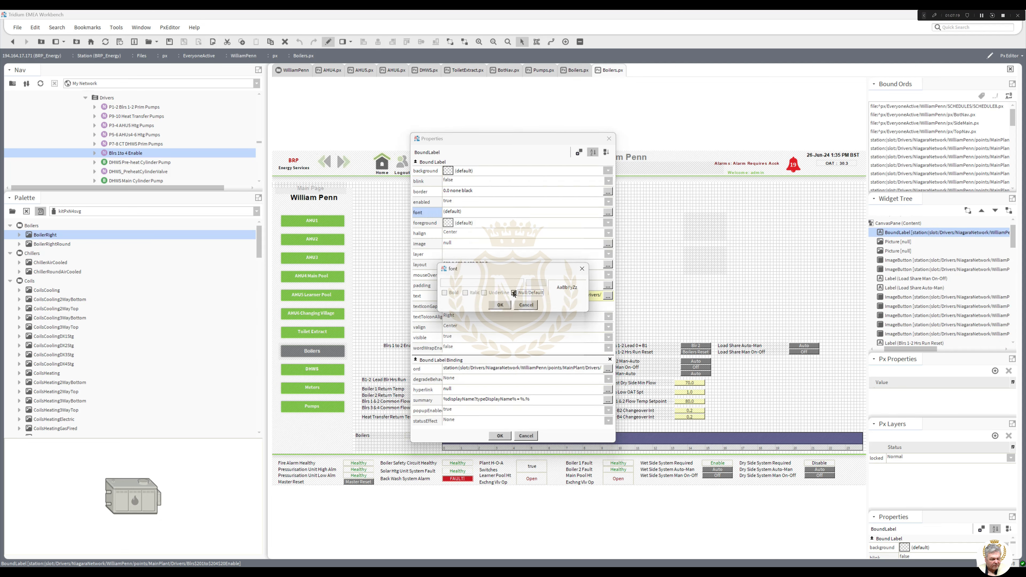
pyautogui.click(514, 292)
pyautogui.click(544, 283)
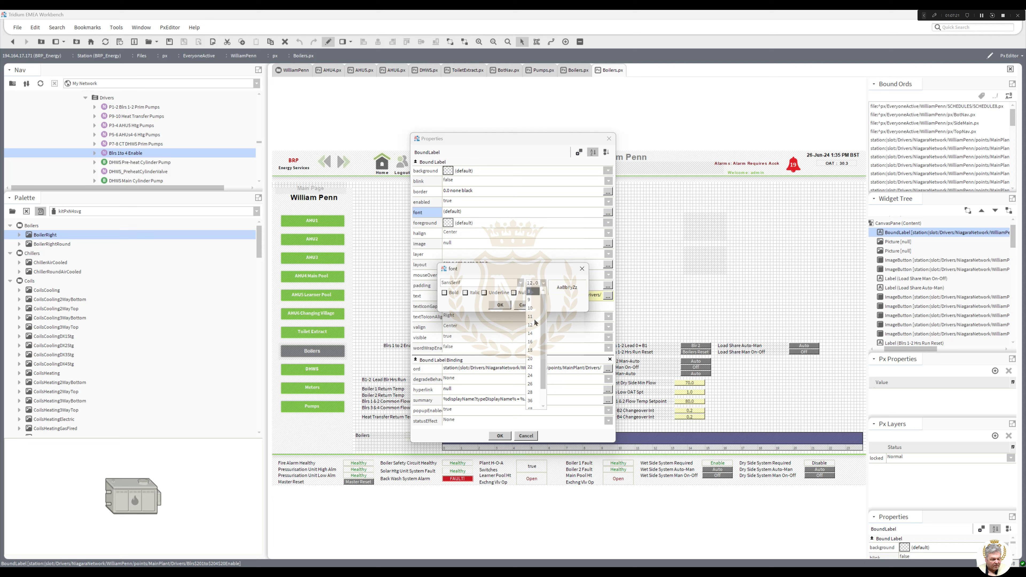
pyautogui.click(530, 342)
pyautogui.click(500, 305)
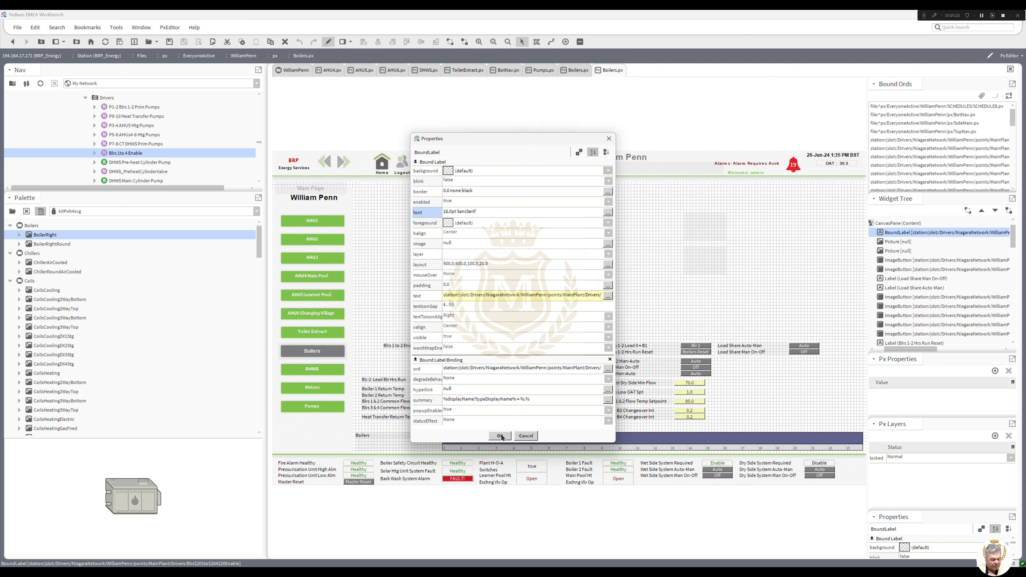
pyautogui.click(500, 436)
pyautogui.click(474, 327)
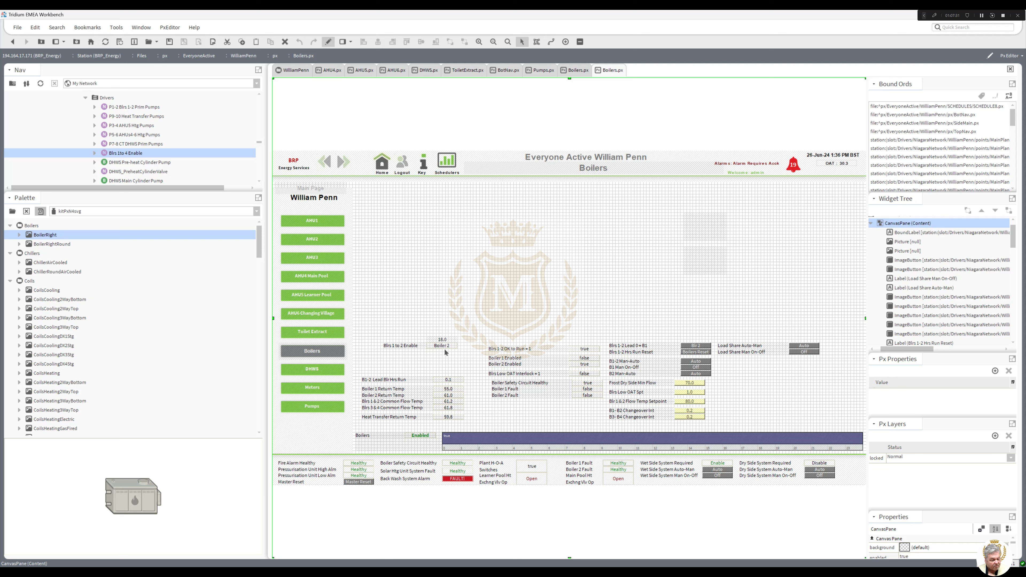
# Copy the ord from the Boiler 2 Enabled value and bind the lower boiler picture to it.
pyautogui.doubleClick(585, 364)
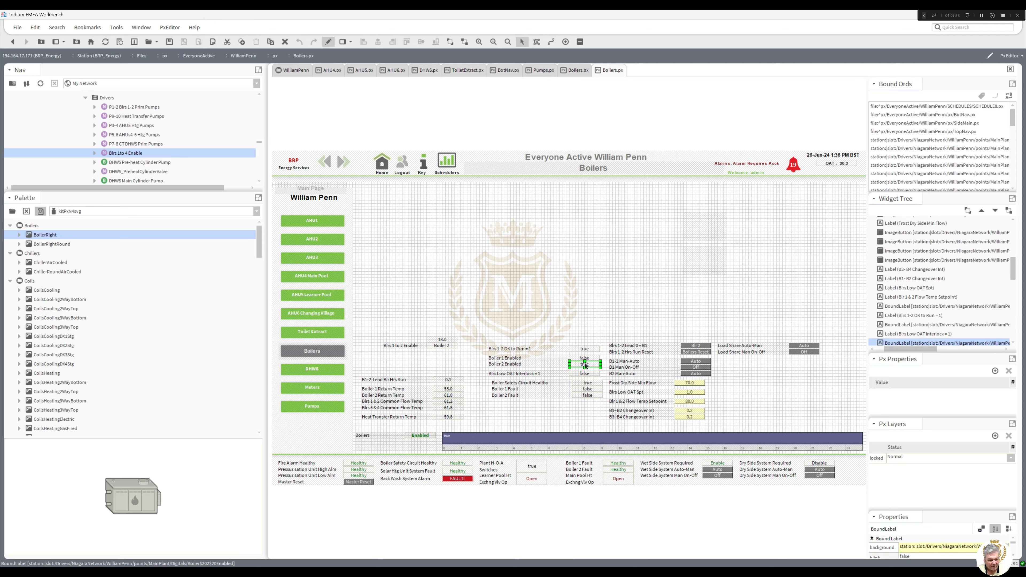
pyautogui.click(526, 369)
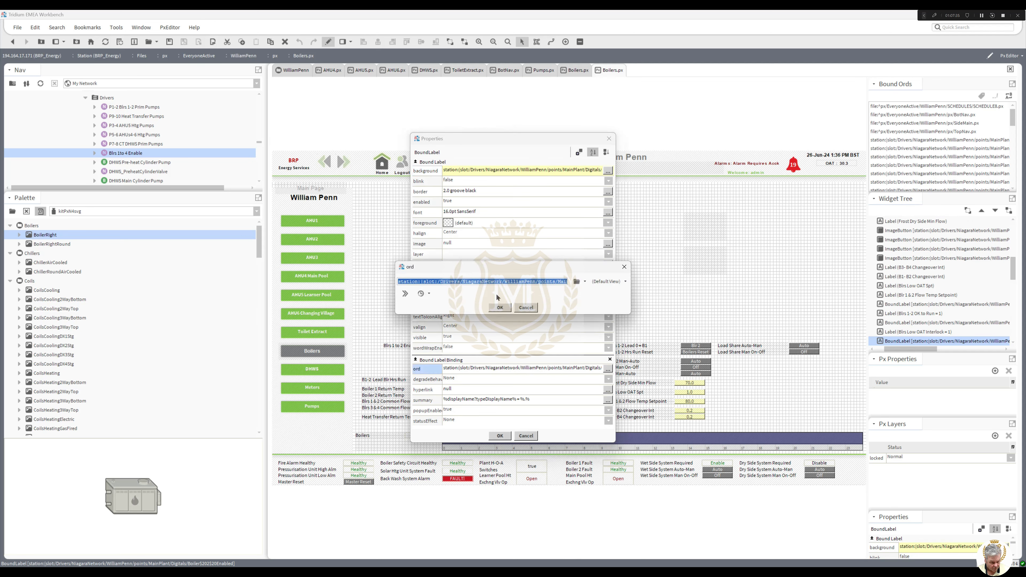
pyautogui.click(500, 307)
pyautogui.click(500, 436)
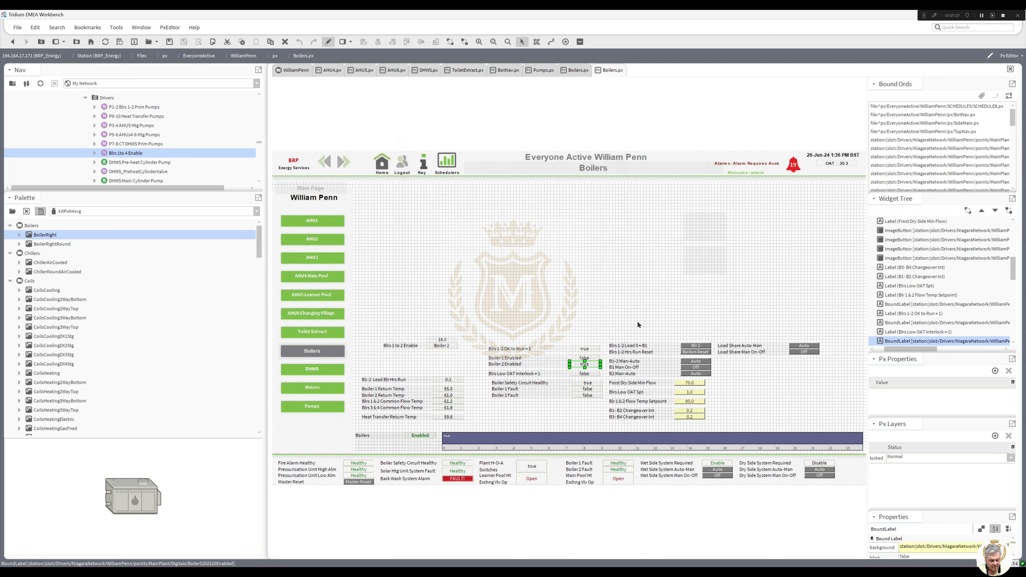
pyautogui.doubleClick(700, 271)
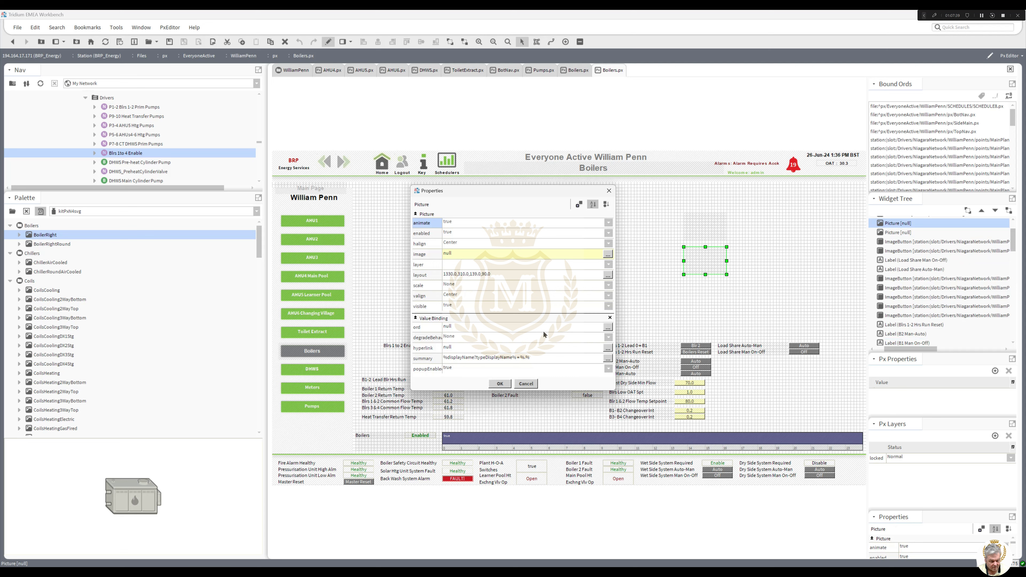
pyautogui.click(543, 328)
pyautogui.write('station:|slot:/Drivers/NiagaraNetwork/WilliamPenn/points/MainPlant/Digitals/Boiler$202$20Enabled')
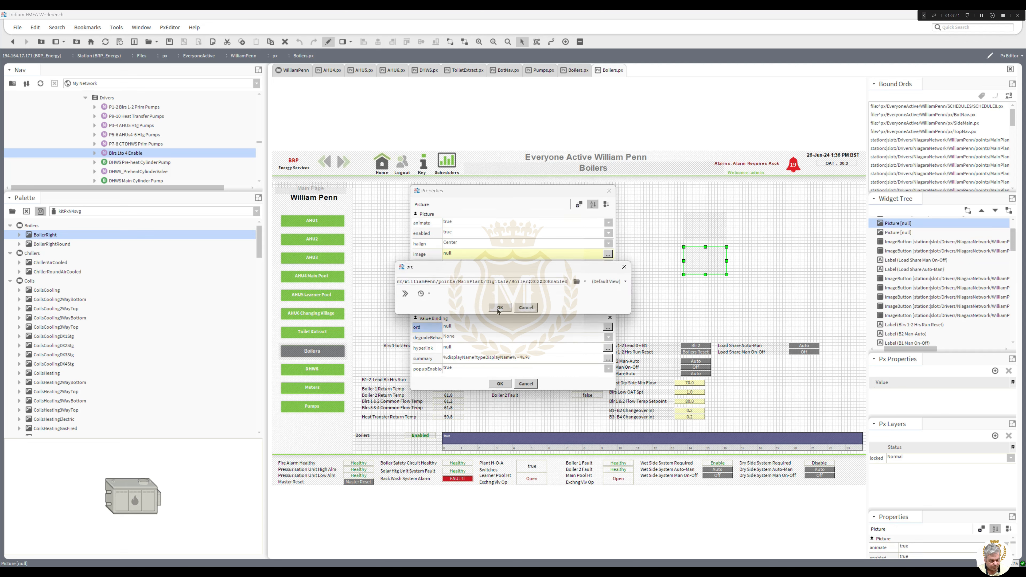
pyautogui.click(499, 307)
pyautogui.click(500, 384)
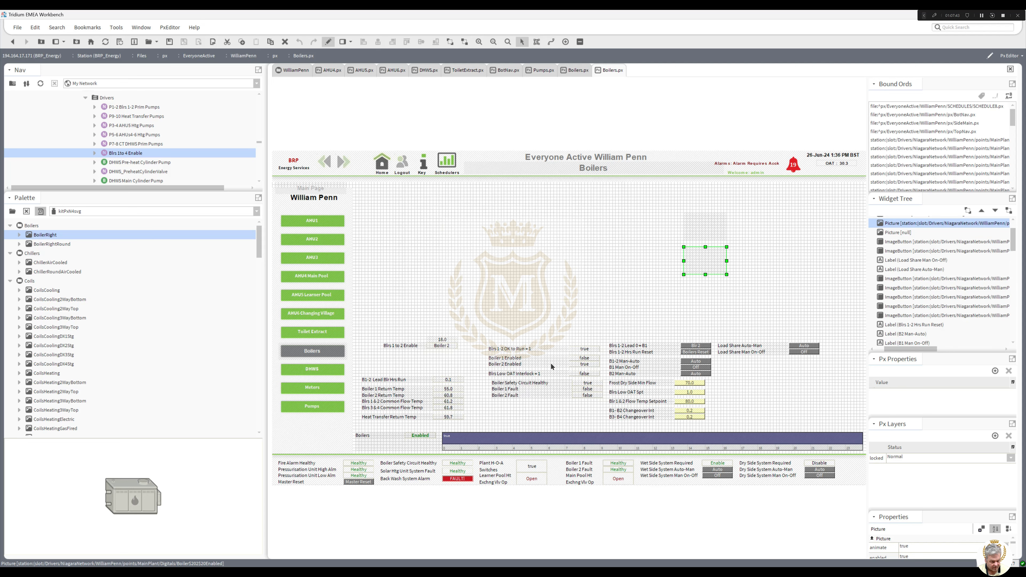
# Copy the ord from the Boiler 1 Enabled value and bind the upper boiler picture to it.
pyautogui.doubleClick(585, 359)
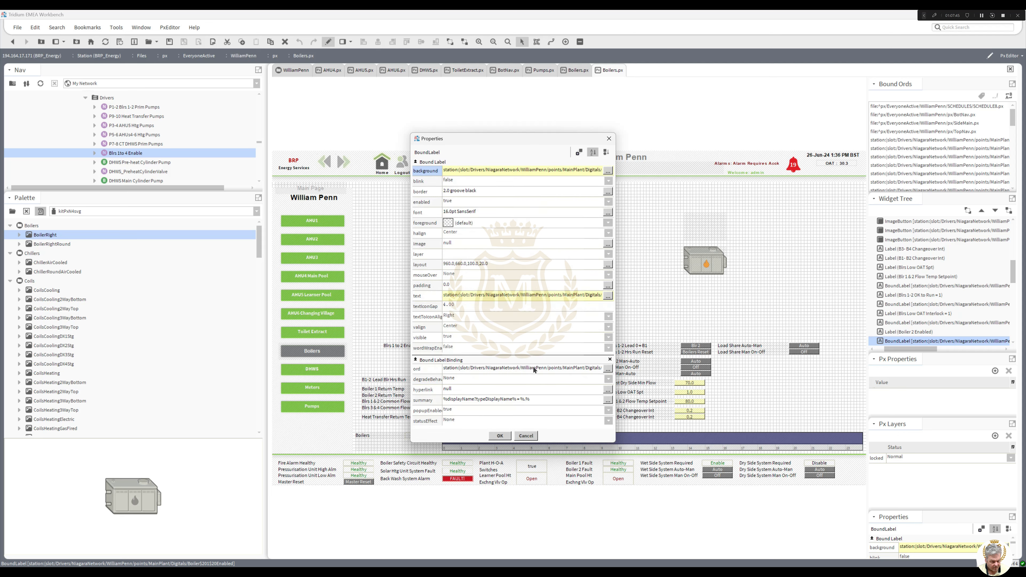
pyautogui.click(533, 368)
pyautogui.click(500, 307)
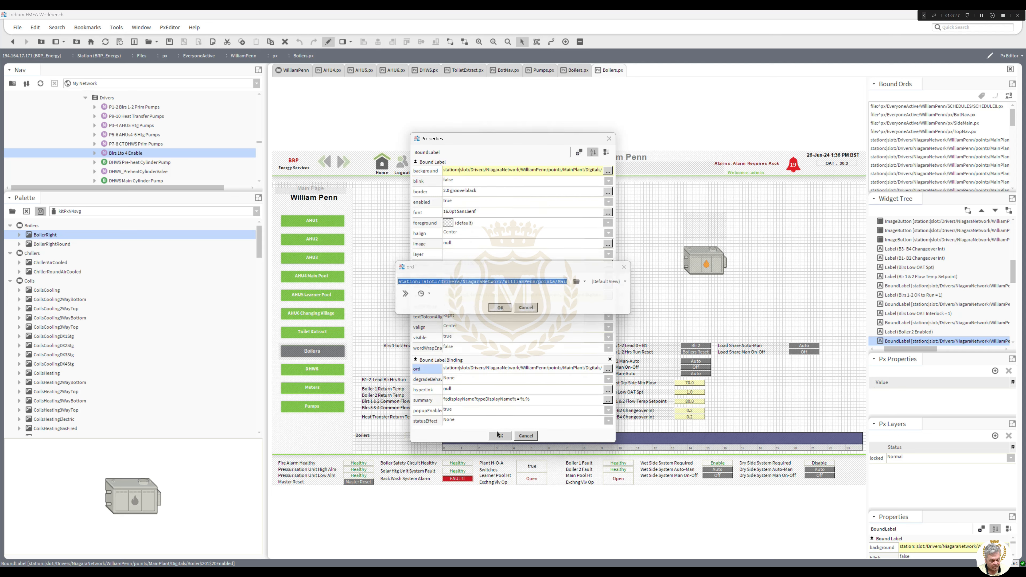
pyautogui.click(499, 436)
pyautogui.doubleClick(702, 226)
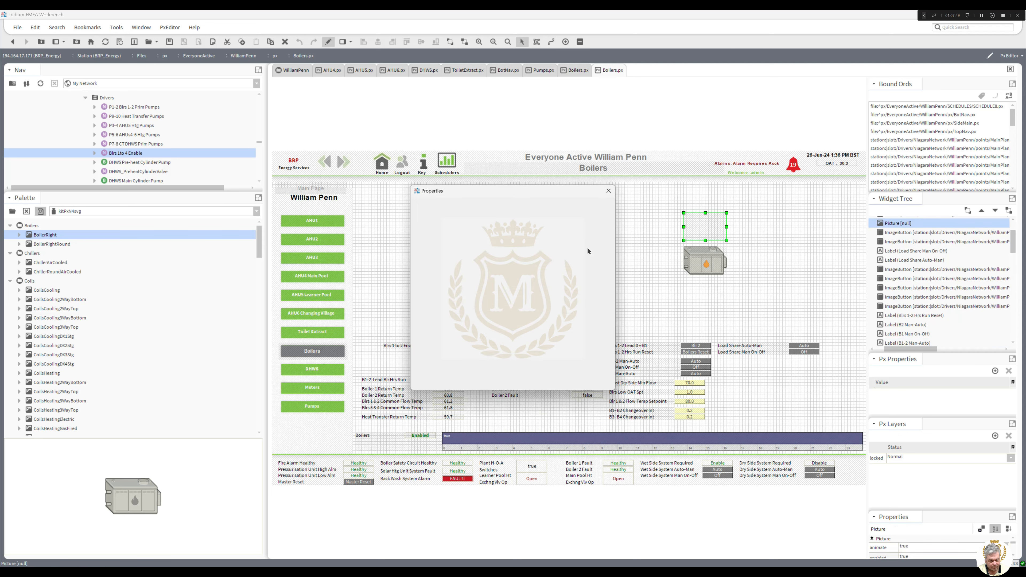
pyautogui.click(492, 327)
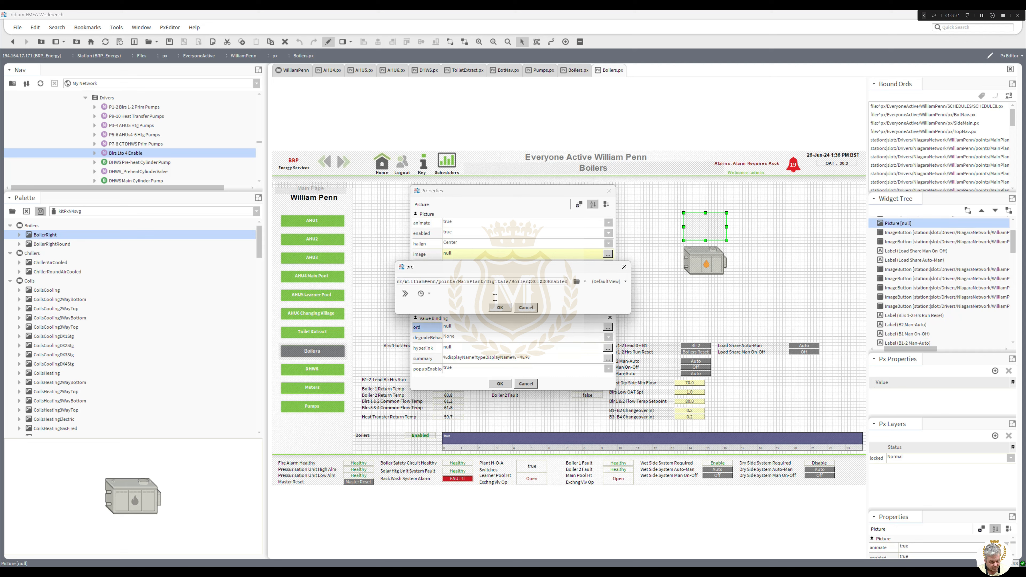
pyautogui.click(499, 307)
pyautogui.click(500, 384)
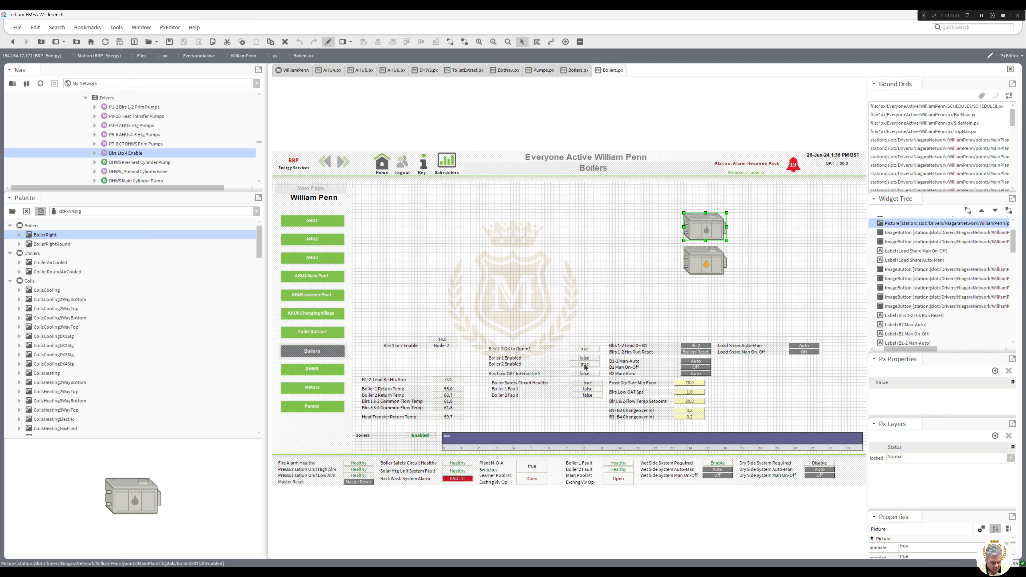
# Move the Boiler 2 Enabled value just beneath the lower boiler picture and remove its text animation.
pyautogui.moveTo(583, 365); pyautogui.dragTo(705, 277)
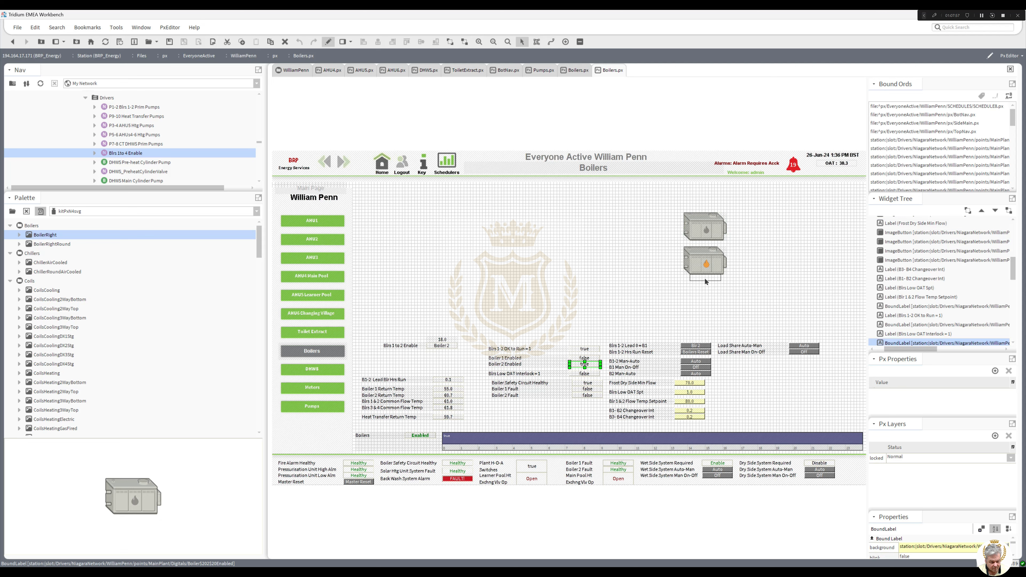
pyautogui.doubleClick(705, 278)
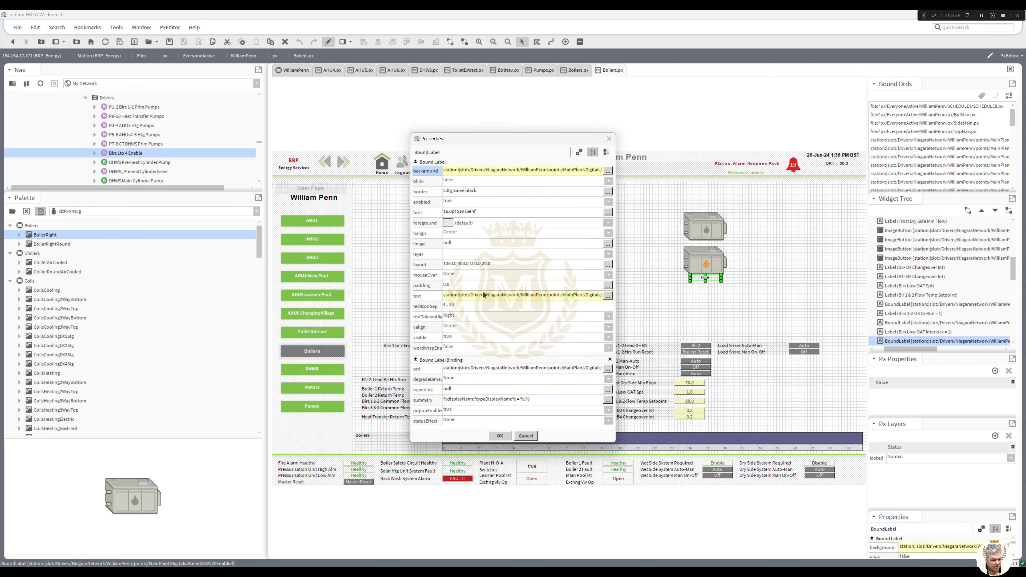
pyautogui.rightClick(487, 294)
pyautogui.click(493, 308)
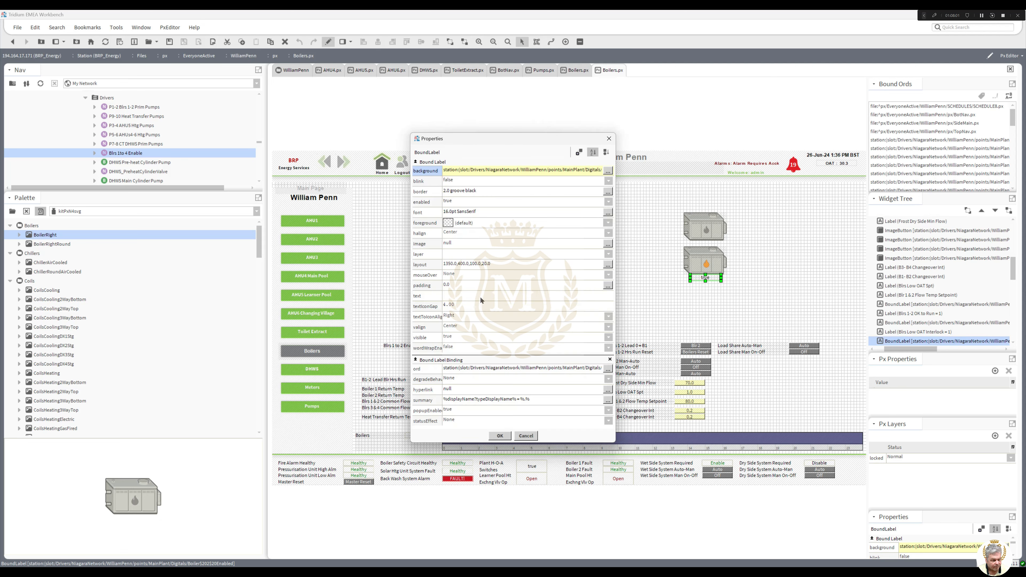
# Animate the Boiler 2 value's text with a Boolean To Simple converter, using Running for true and Stopped for false.
pyautogui.rightClick(480, 300)
pyautogui.click(490, 303)
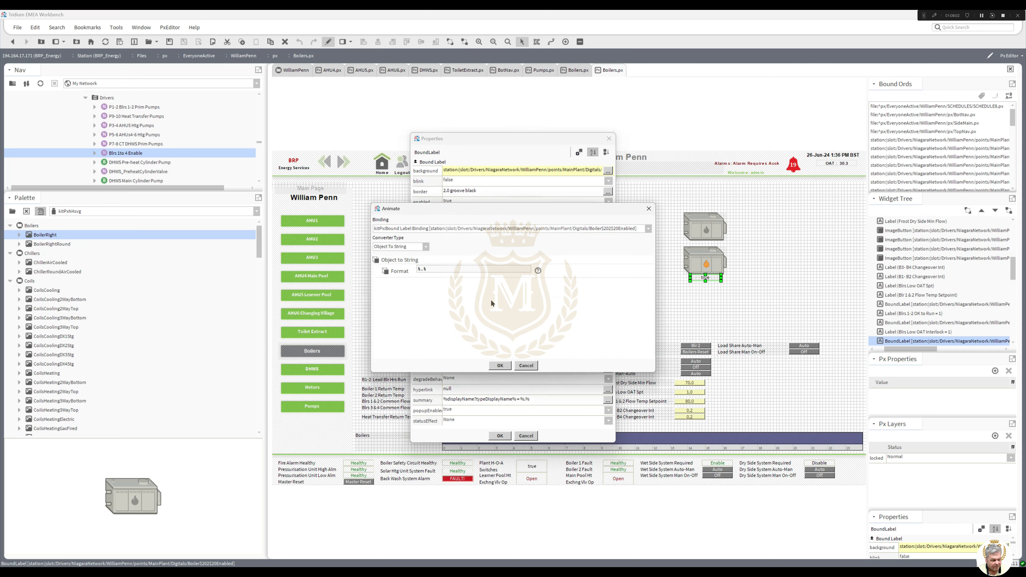
pyautogui.click(426, 247)
pyautogui.click(425, 278)
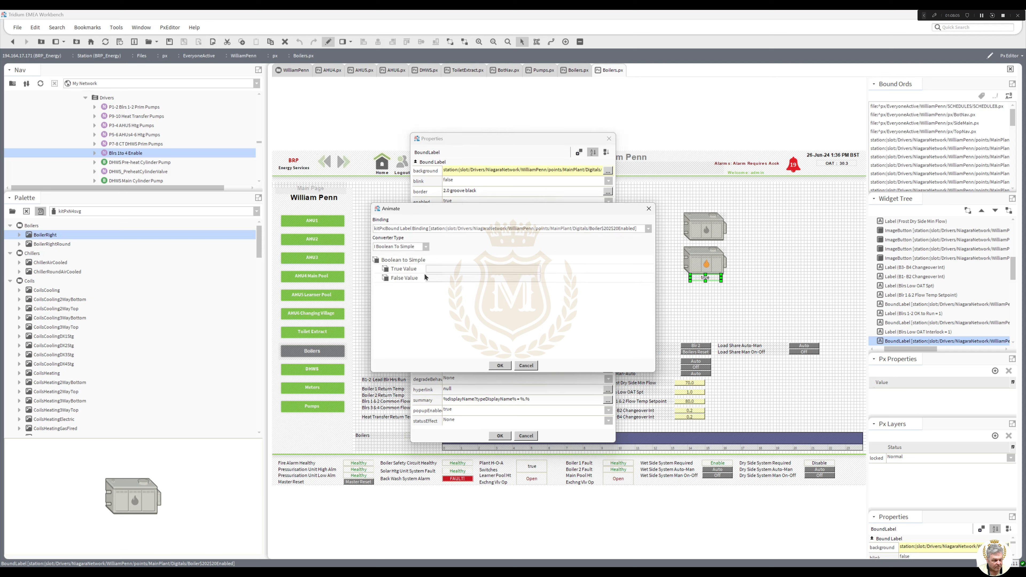
pyautogui.click(442, 268)
pyautogui.write('Ena')
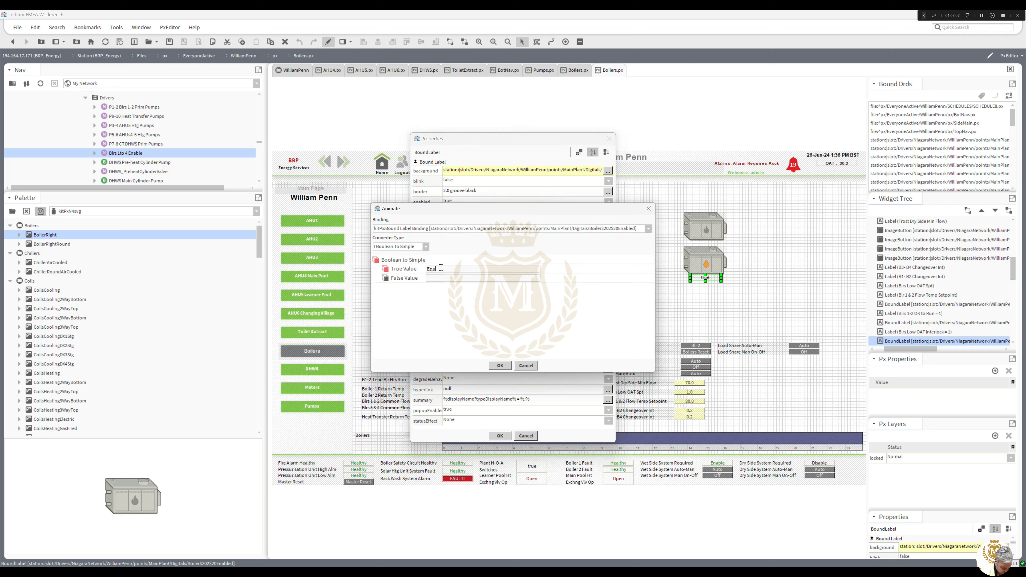
pyautogui.write('ble')
pyautogui.moveTo(448, 268); pyautogui.dragTo(391, 268)
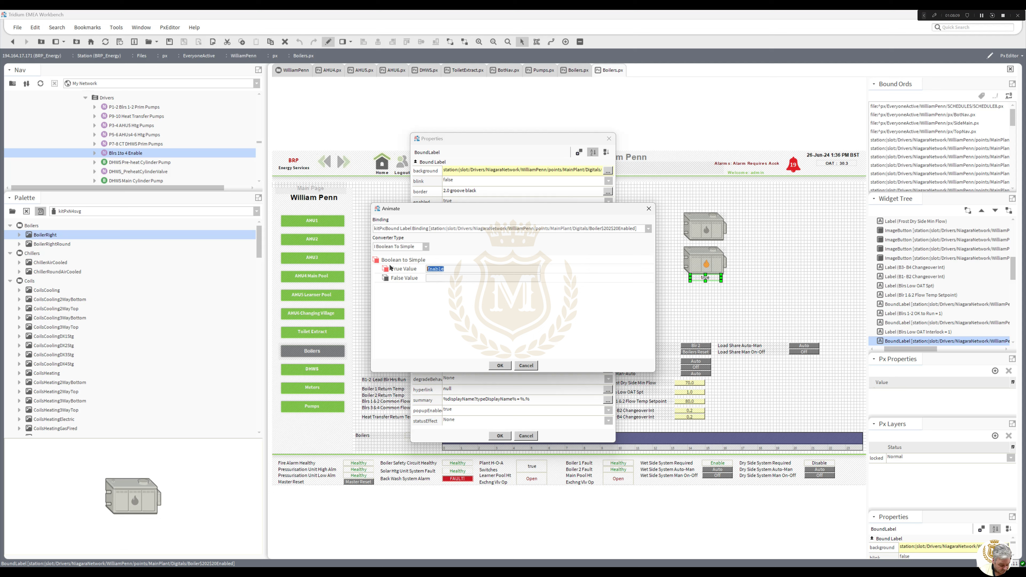
pyautogui.write('Running')
pyautogui.click(440, 277)
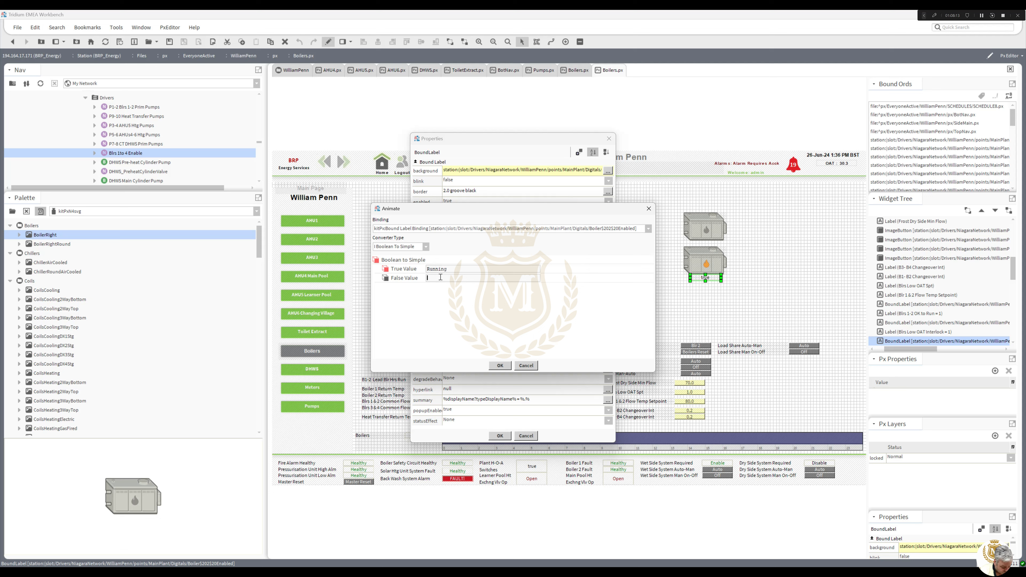
pyautogui.write('Stopped')
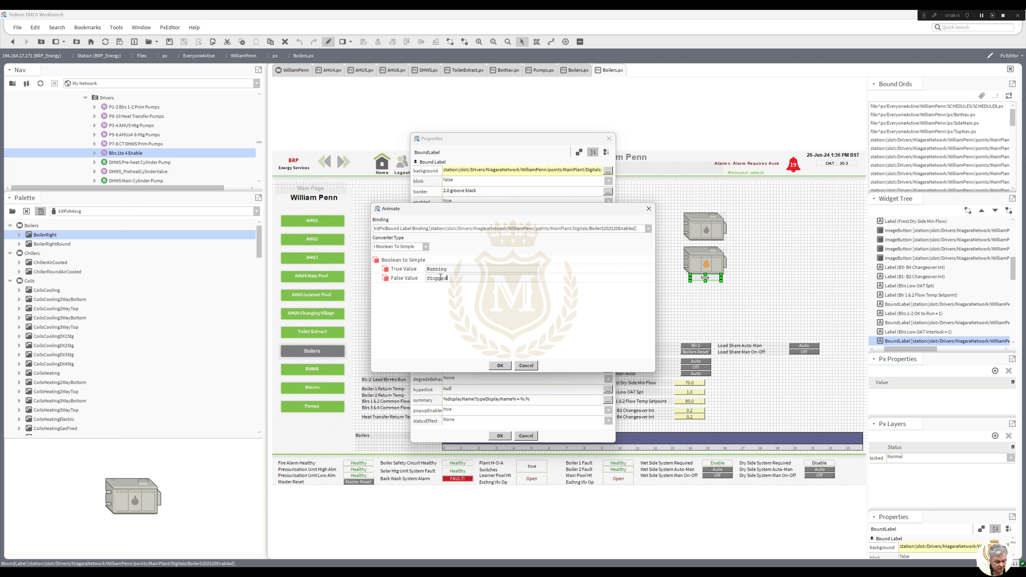
pyautogui.click(506, 366)
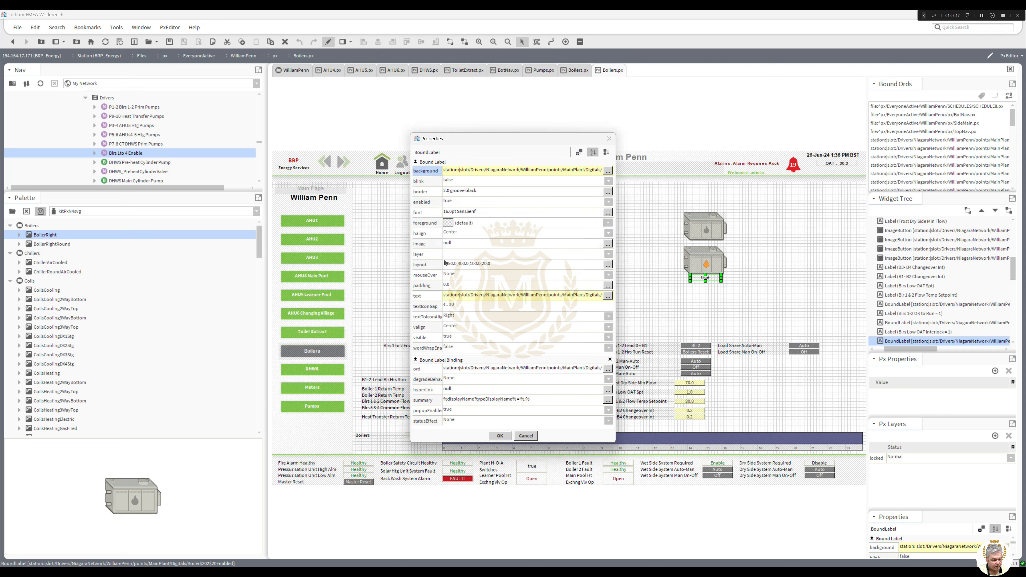
# Animate the Boiler 2 status label's foreground with a Boolean To Simple converter, using green for the true value.
pyautogui.rightClick(448, 230)
pyautogui.click(460, 235)
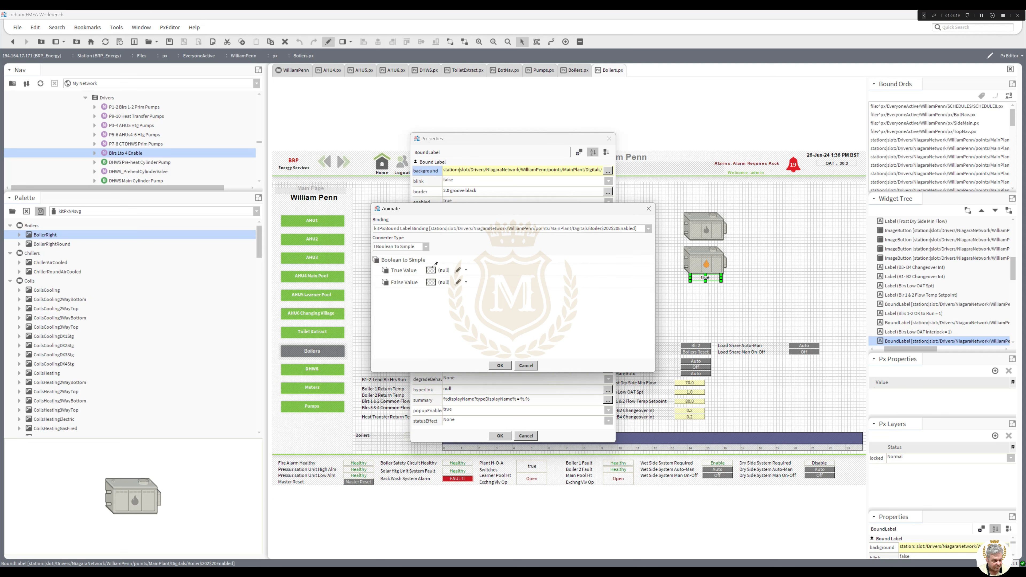
pyautogui.click(457, 270)
pyautogui.click(398, 246)
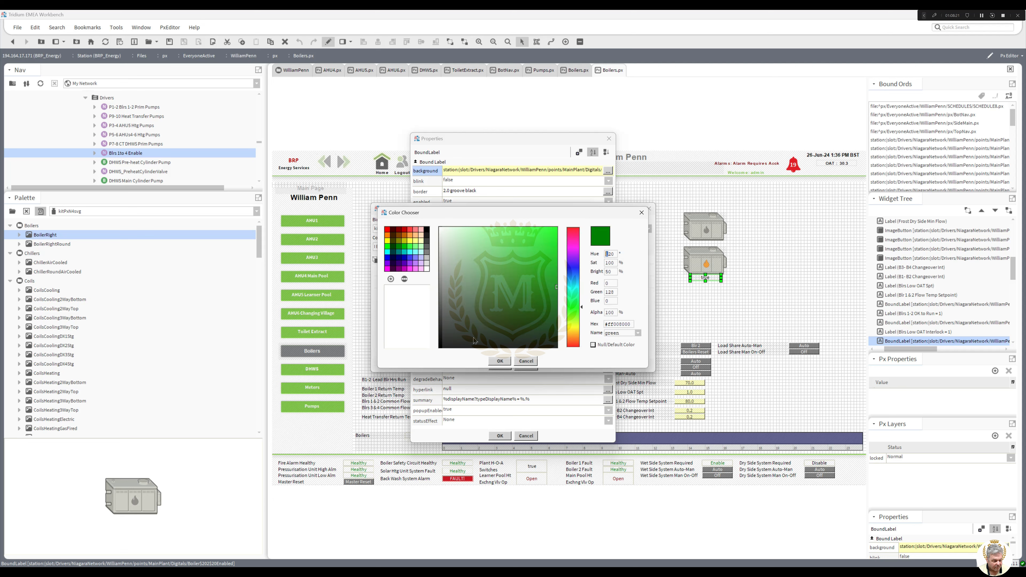
pyautogui.click(500, 361)
pyautogui.click(502, 367)
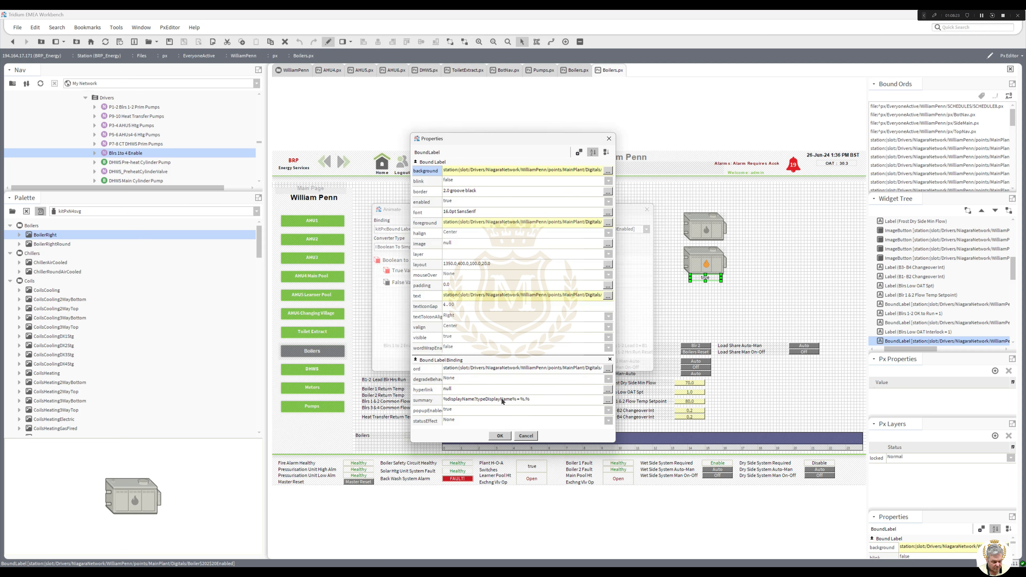
pyautogui.click(499, 435)
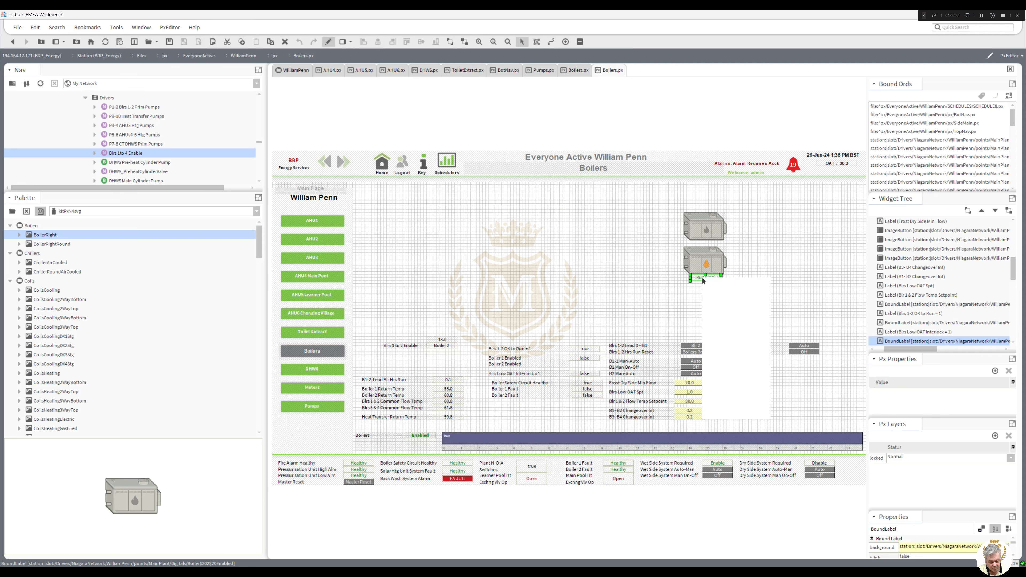
# Duplicate the Boiler 2 status label beneath the upper boiler picture and shift the lower boiler picture and its label down to make room.
pyautogui.rightClick(703, 281)
pyautogui.click(718, 328)
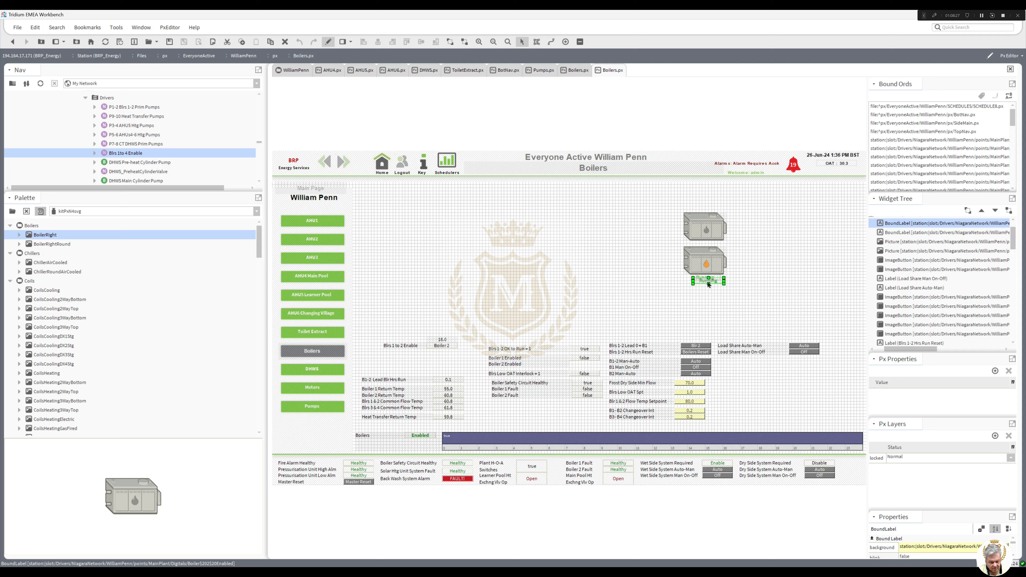
pyautogui.moveTo(704, 278); pyautogui.dragTo(703, 246)
pyautogui.moveTo(704, 243); pyautogui.dragTo(705, 246)
pyautogui.moveTo(730, 302); pyautogui.dragTo(701, 269)
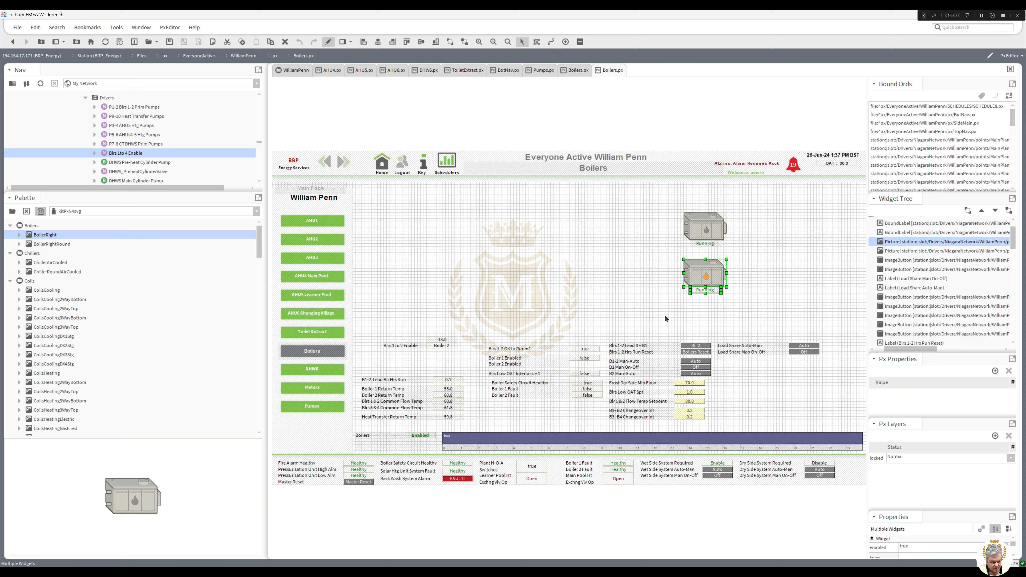
# Copy the ord from the Boiler 1 Enabled value and bind the status label beneath the upper boiler picture to it.
pyautogui.doubleClick(593, 358)
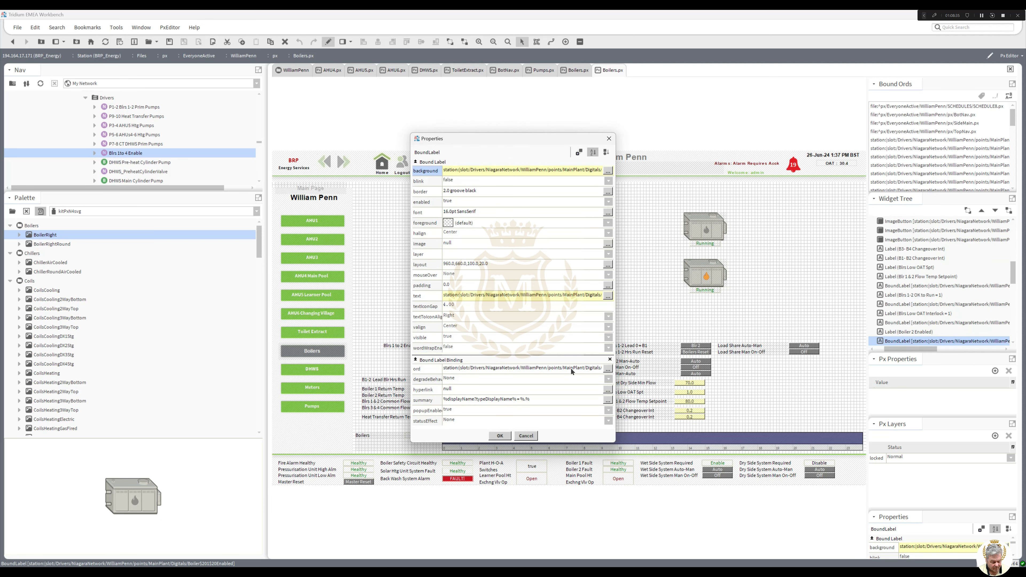
pyautogui.doubleClick(571, 367)
pyautogui.click(506, 310)
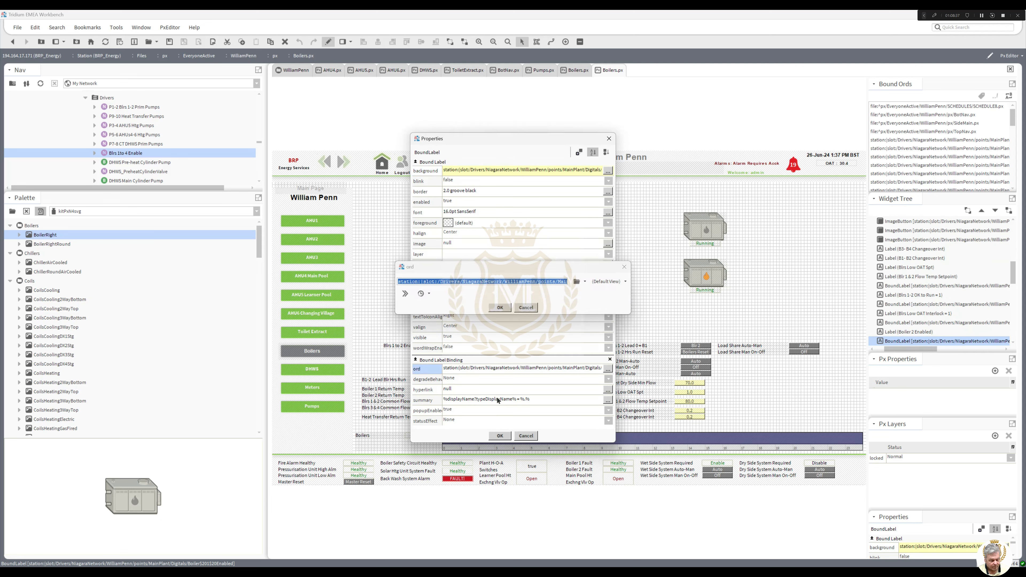
pyautogui.click(501, 437)
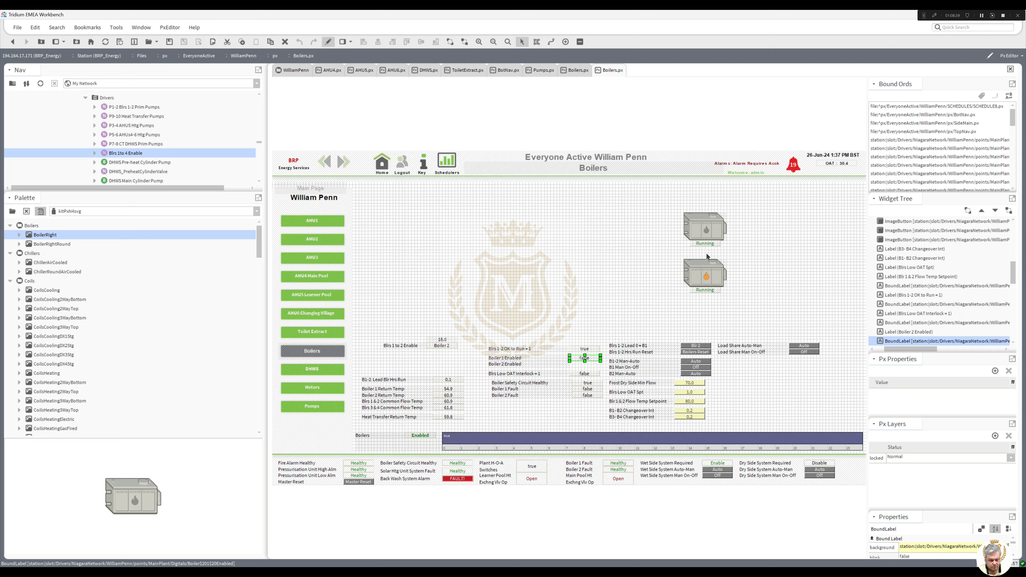
pyautogui.doubleClick(705, 244)
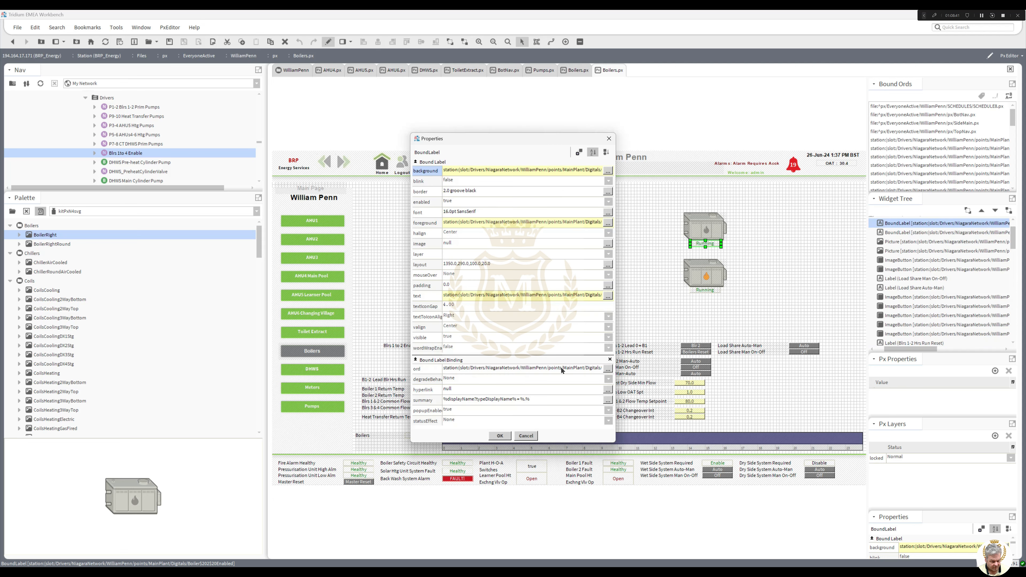
pyautogui.doubleClick(560, 368)
pyautogui.click(501, 308)
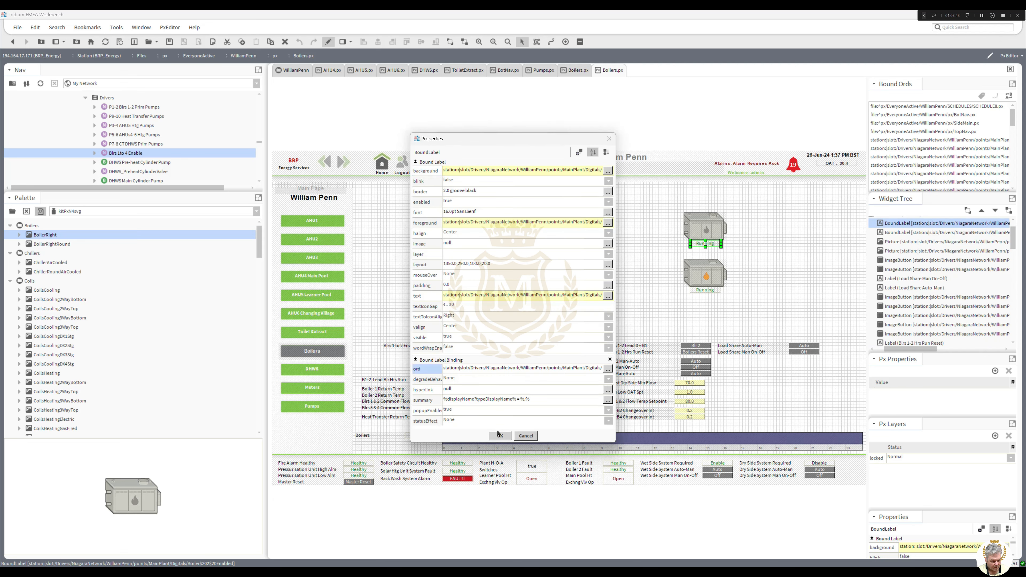
pyautogui.click(499, 436)
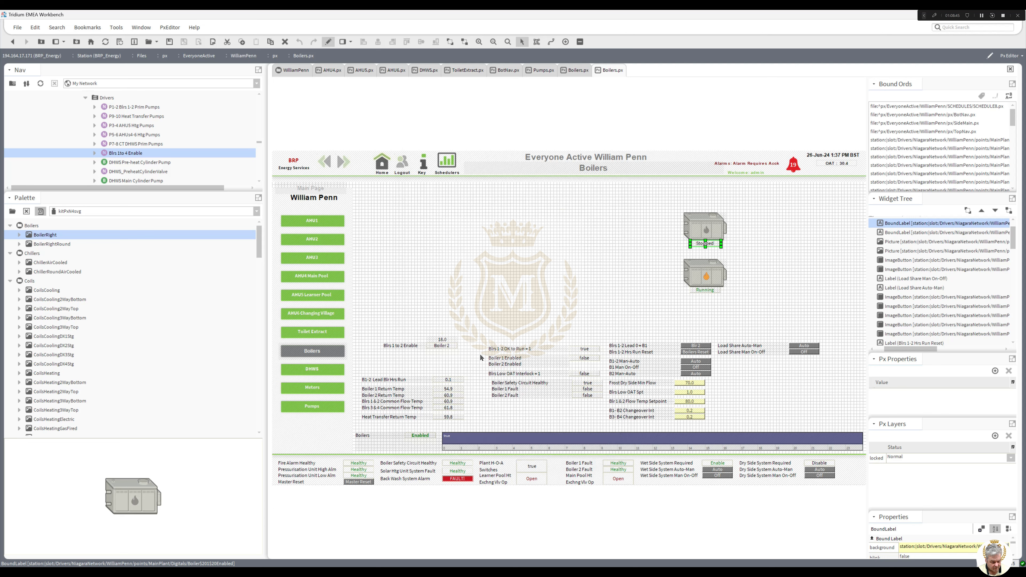
# Delete the Boiler 1 Enabled and Boiler 2 Enabled labels together with the remaining Boiler 1 Enabled value.
pyautogui.moveTo(579, 372); pyautogui.dragTo(605, 371)
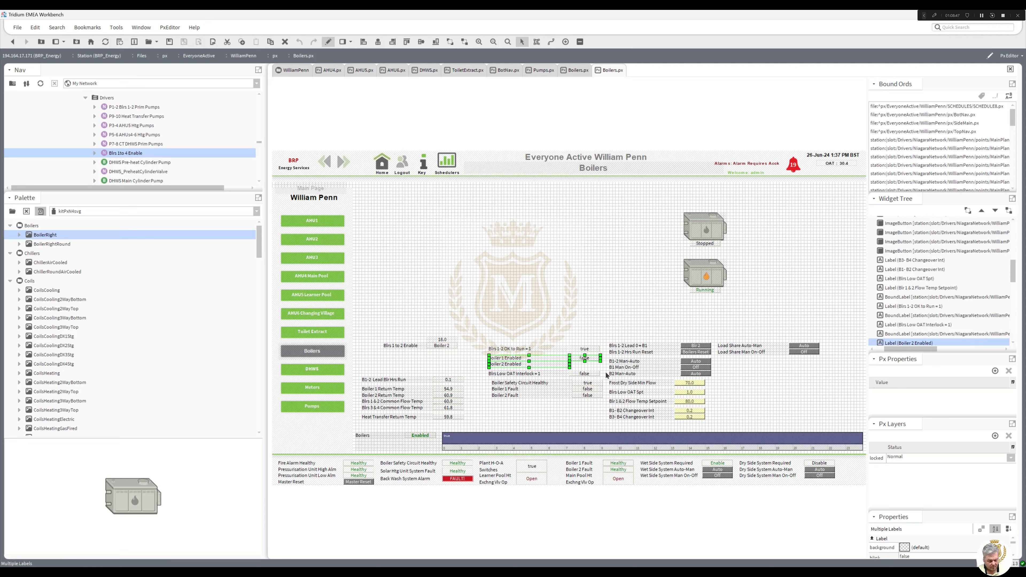
pyautogui.press('Delete')
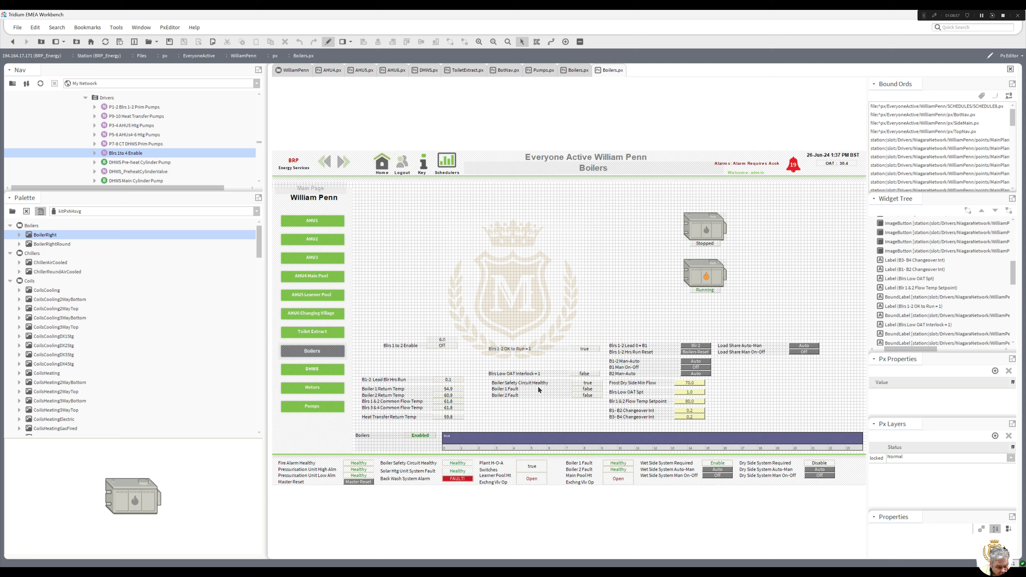
# Move the Boiler 1 Fault value beneath the upper boiler's status label and remove its text animation.
pyautogui.click(577, 389)
pyautogui.moveTo(706, 262); pyautogui.dragTo(704, 252)
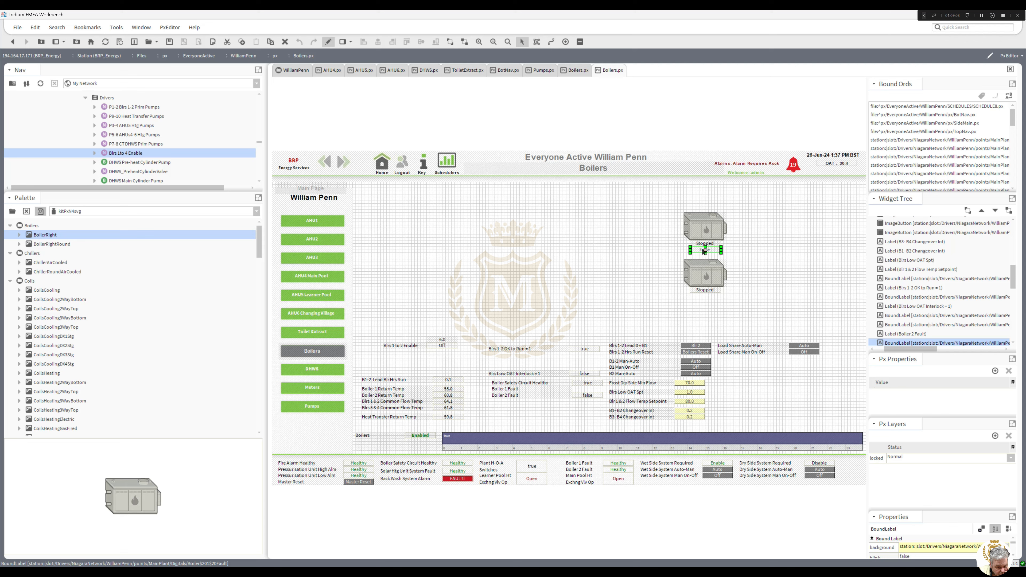
pyautogui.doubleClick(703, 251)
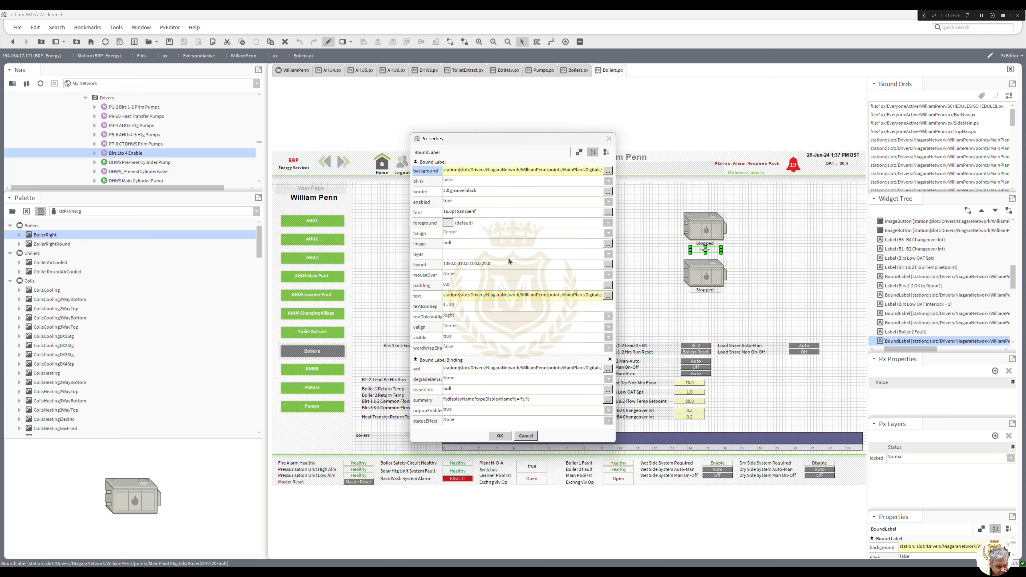
pyautogui.rightClick(483, 298)
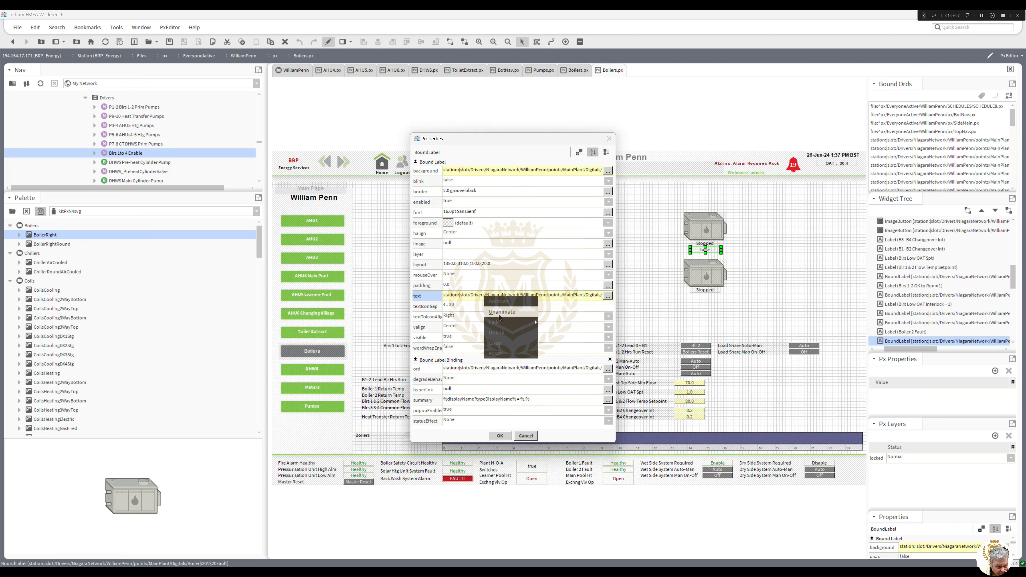
pyautogui.click(498, 311)
# Animate the Boiler 1 Fault value's text with a Boolean To Simple converter, using FAULT! for true and Healthy for false.
pyautogui.rightClick(483, 296)
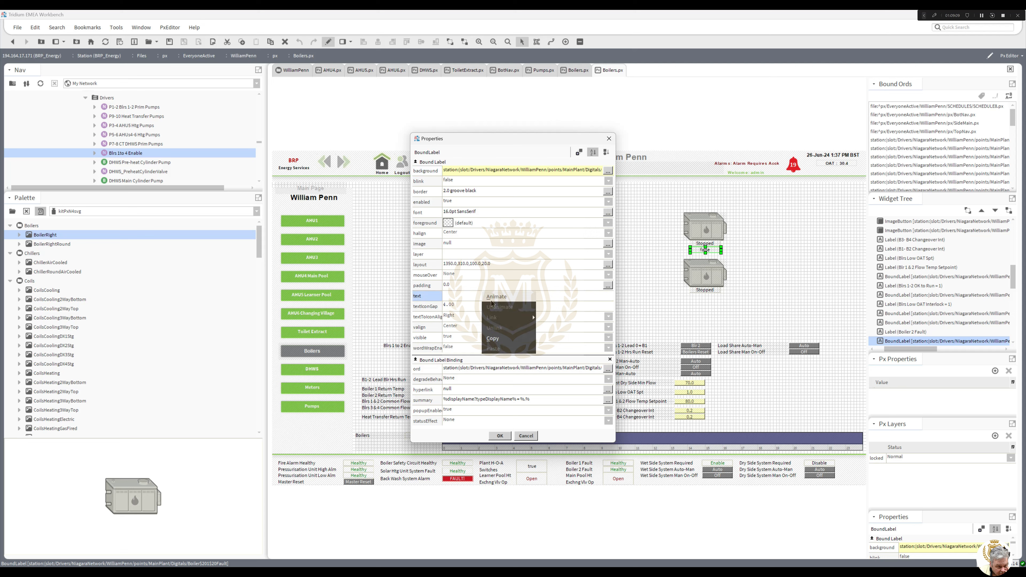
pyautogui.click(490, 299)
pyautogui.click(429, 246)
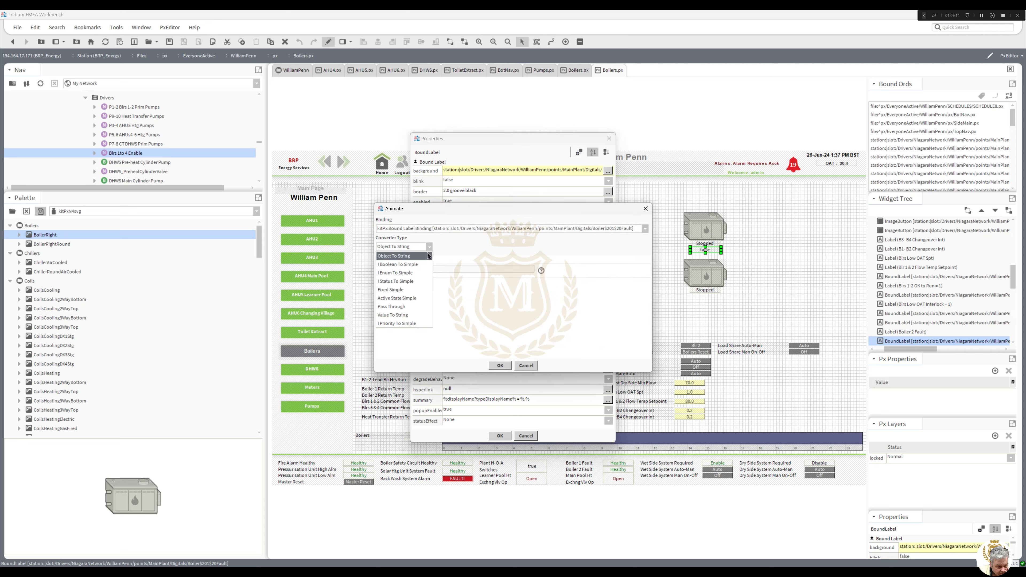
pyautogui.click(423, 265)
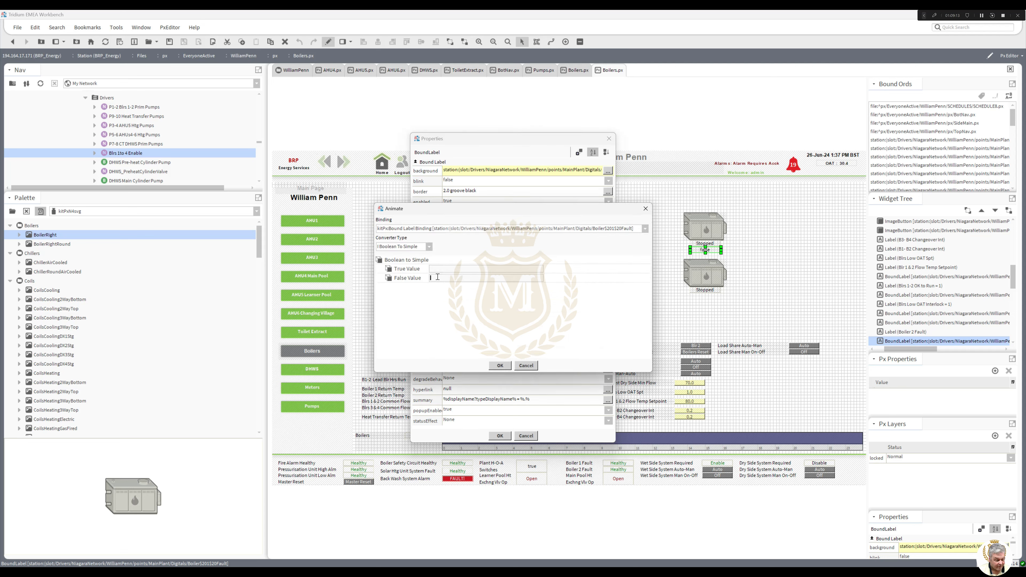
pyautogui.click(437, 277)
pyautogui.write('Healthy')
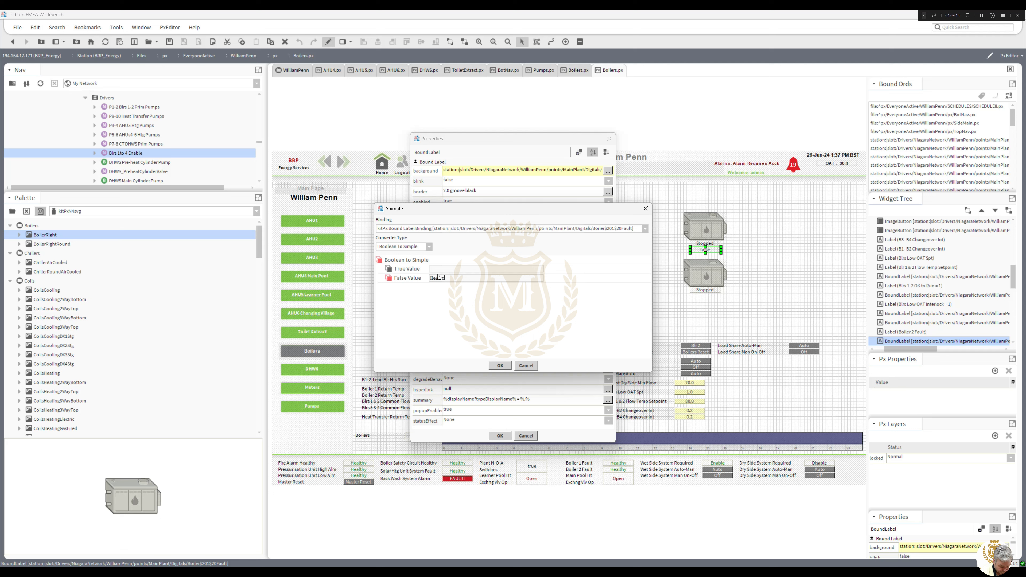
pyautogui.click(446, 269)
pyautogui.write('FAULT!')
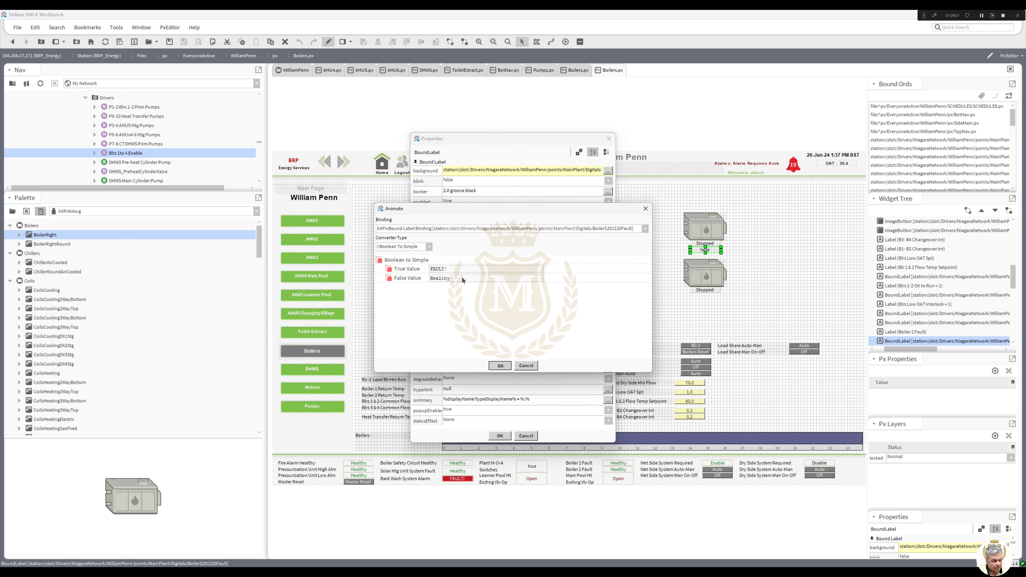
pyautogui.press('Return')
# Animate the Boiler 1 Fault value's foreground with a Boolean To Simple converter, using white for true and green for false.
pyautogui.rightClick(447, 223)
pyautogui.click(454, 228)
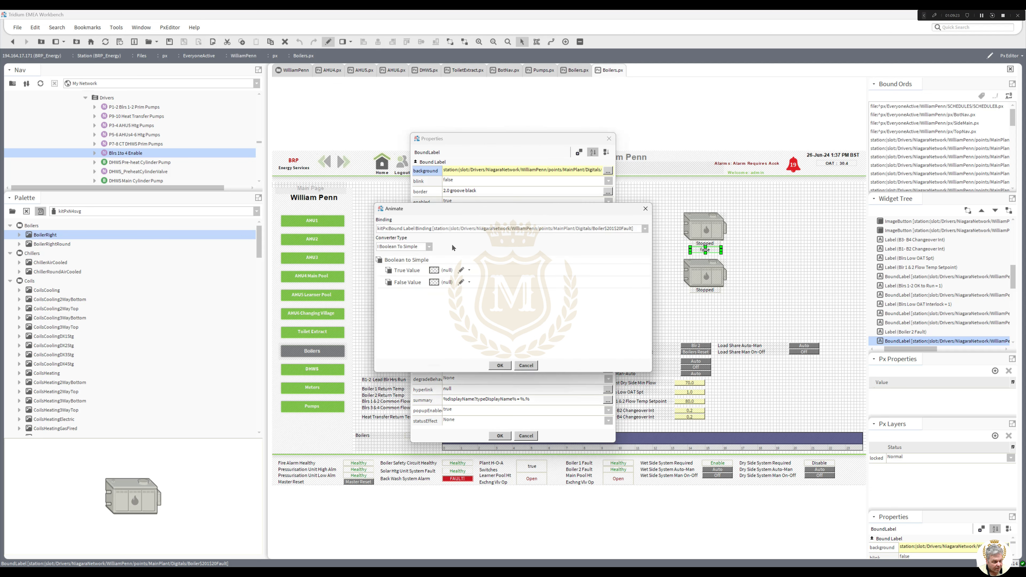
pyautogui.click(435, 283)
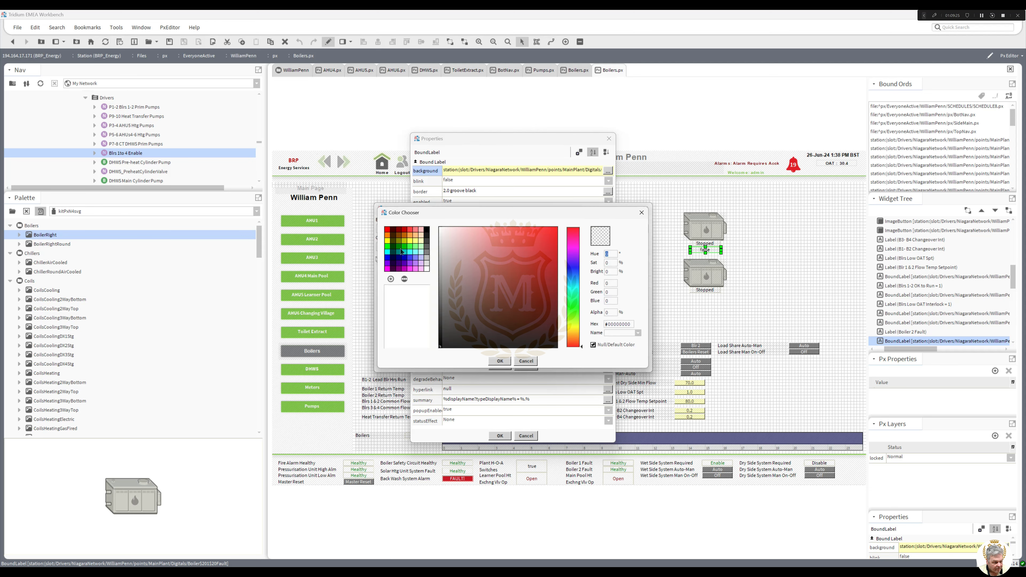
pyautogui.click(399, 247)
pyautogui.click(500, 360)
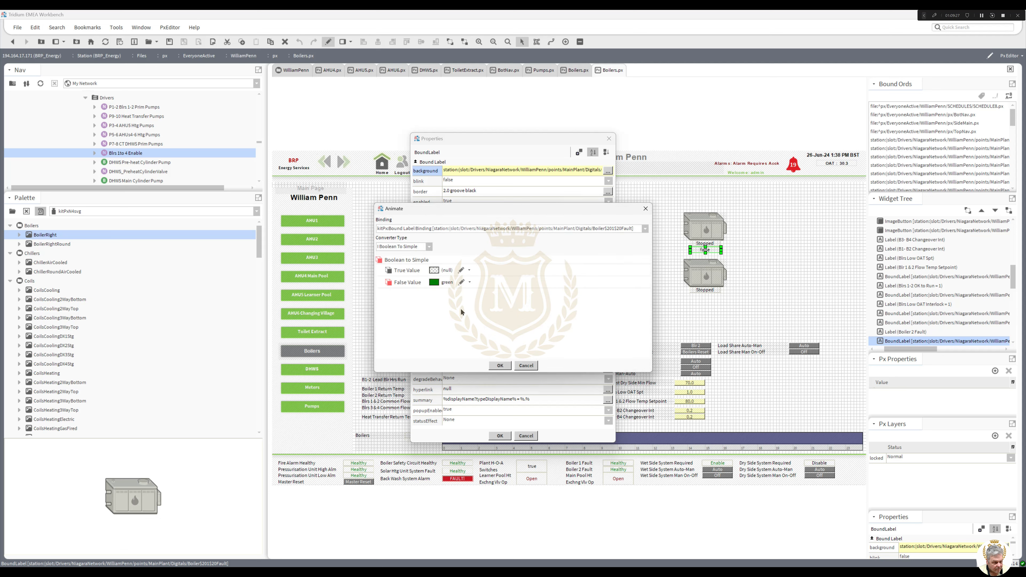
pyautogui.click(434, 269)
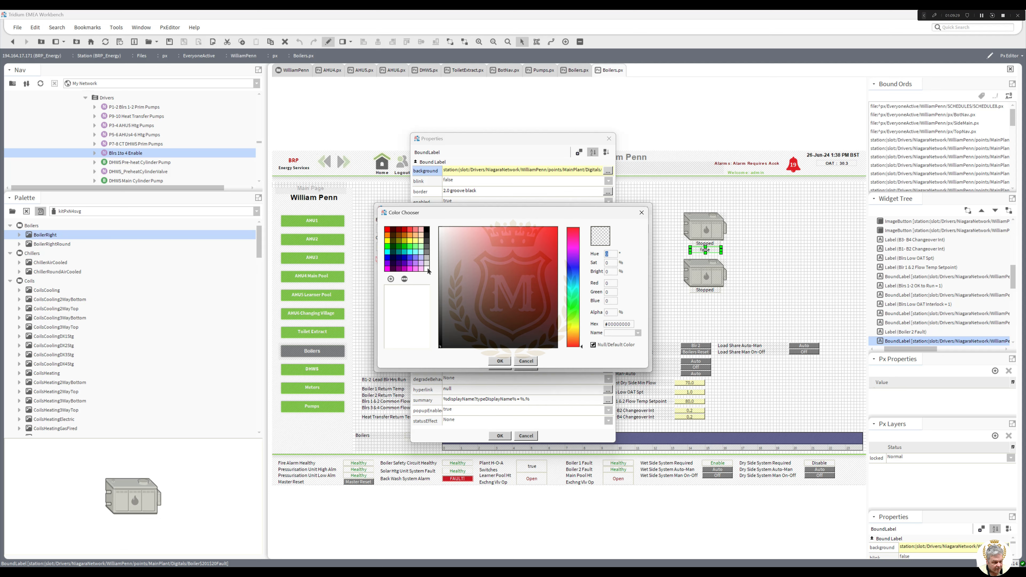
pyautogui.click(499, 361)
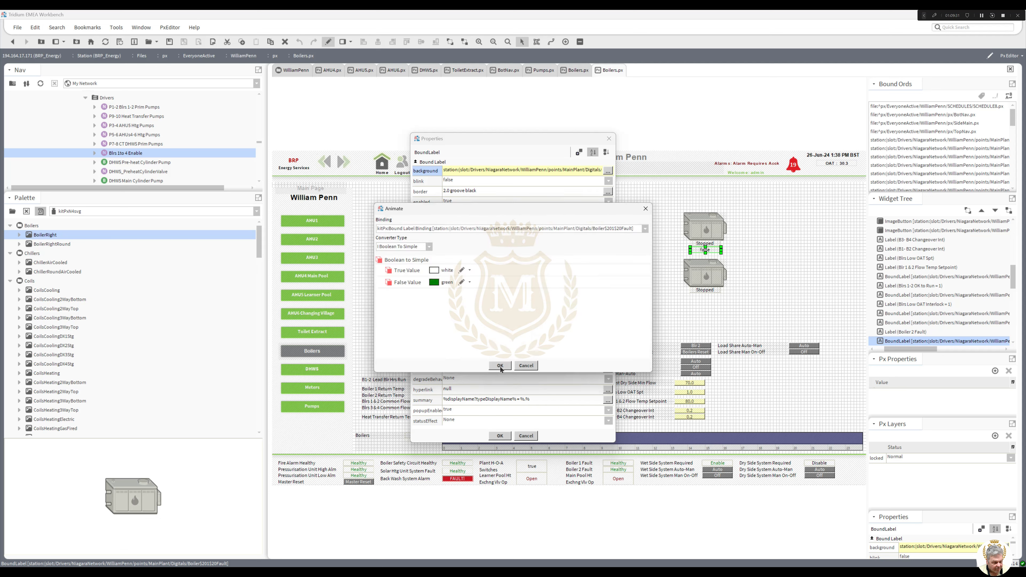
pyautogui.click(499, 366)
pyautogui.click(501, 436)
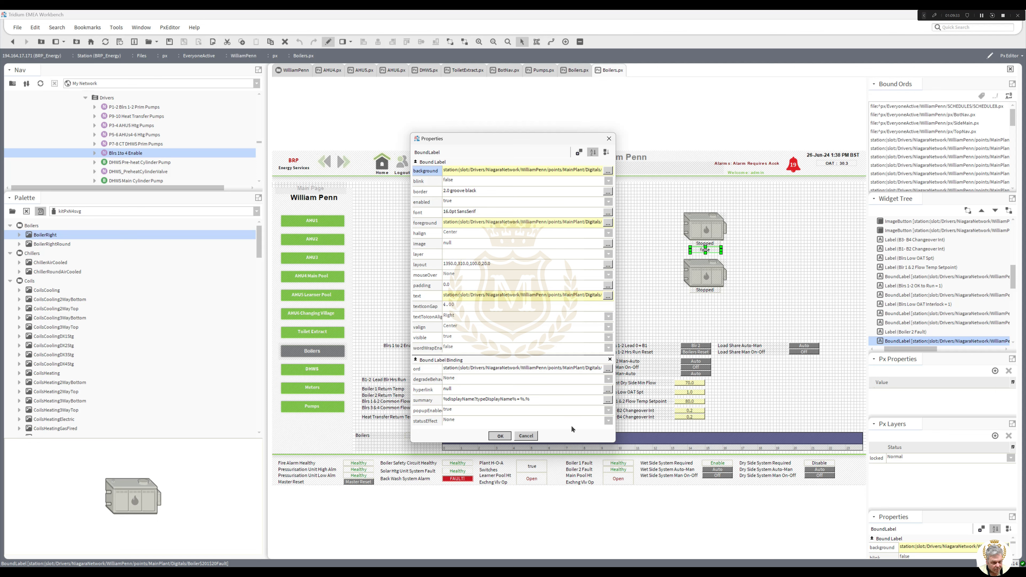
# Duplicate the Boiler 1 Fault value and place the copy beneath the lower boiler's status label.
pyautogui.rightClick(702, 250)
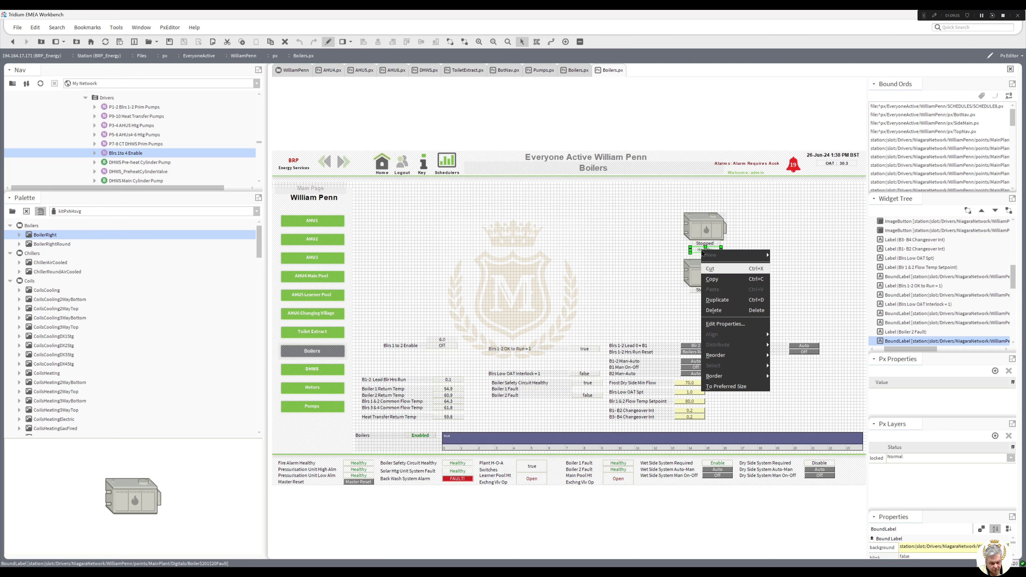
pyautogui.click(719, 300)
pyautogui.moveTo(709, 257); pyautogui.dragTo(704, 297)
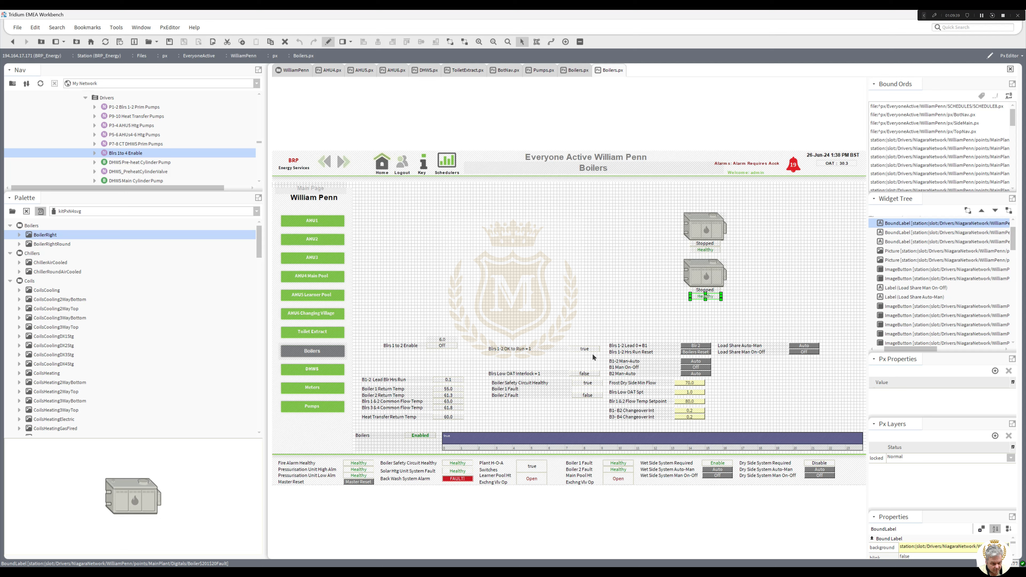
# Copy the ord from the Boiler 2 Fault value and bind the duplicated fault label beneath the lower boiler to it.
pyautogui.doubleClick(588, 395)
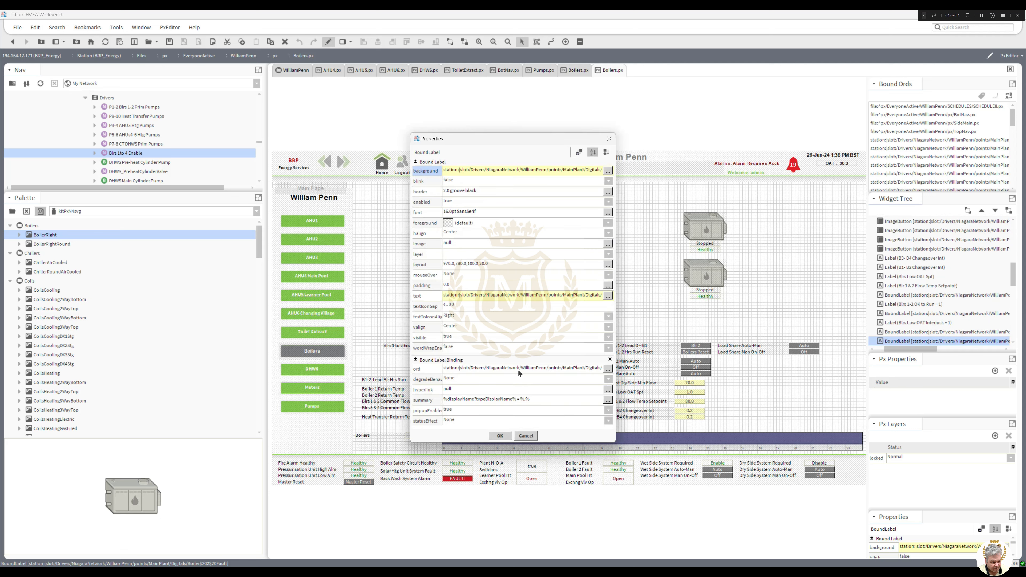
pyautogui.click(509, 365)
pyautogui.click(506, 305)
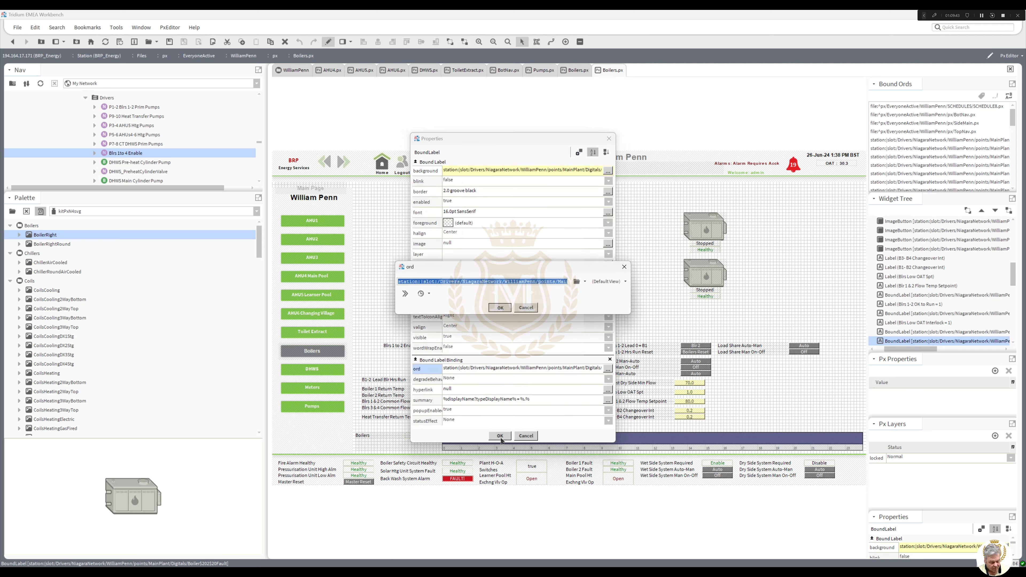
pyautogui.click(501, 436)
pyautogui.doubleClick(702, 296)
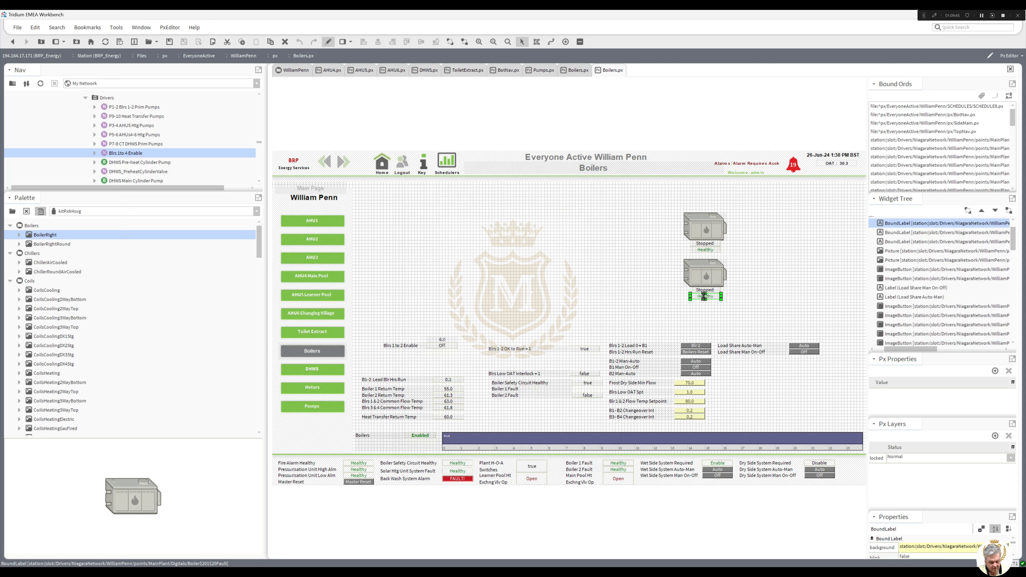
pyautogui.click(543, 367)
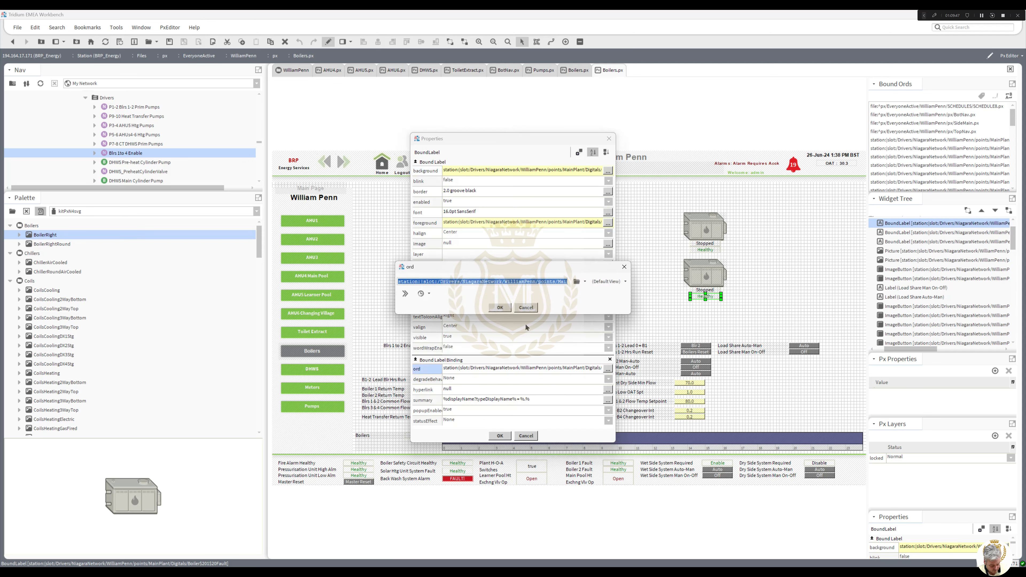
pyautogui.click(506, 305)
pyautogui.click(501, 436)
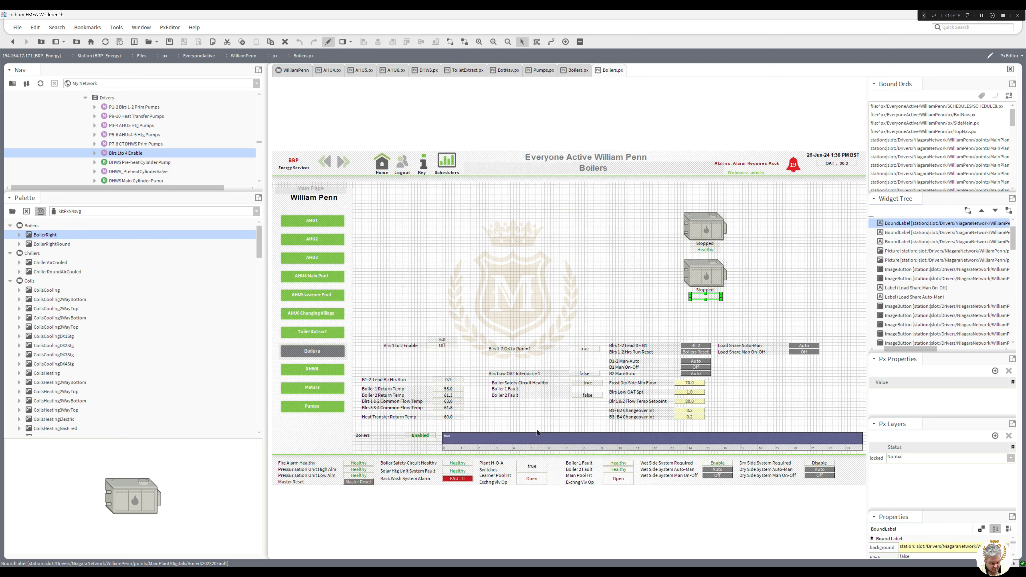
# Delete the leftover Boiler 2 Fault label and value and the Boiler 1 Fault label from the middle of the page.
pyautogui.click(582, 397)
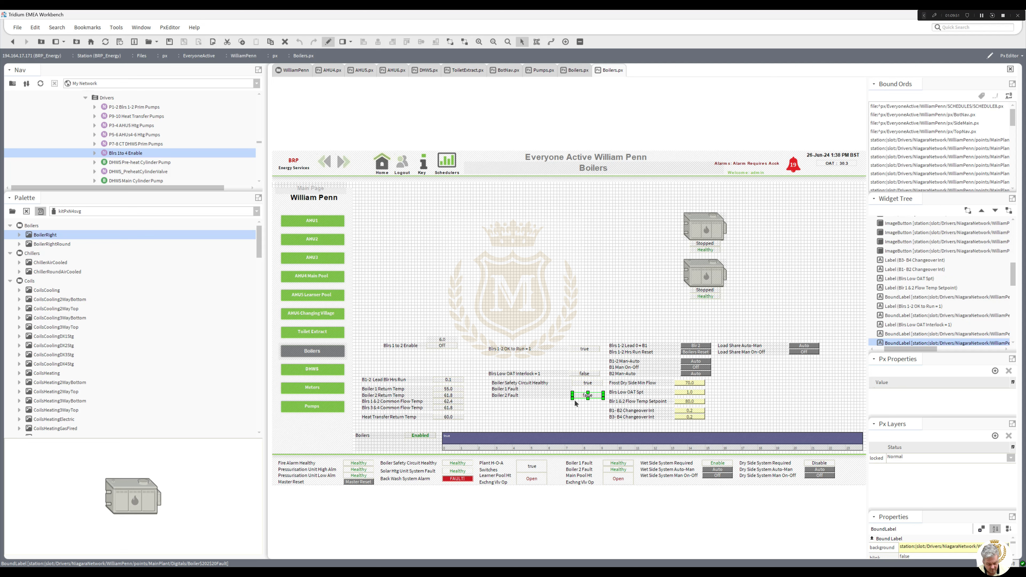
pyautogui.keyDown('shift'); pyautogui.click(559, 395); pyautogui.keyUp('shift')
pyautogui.press('Delete')
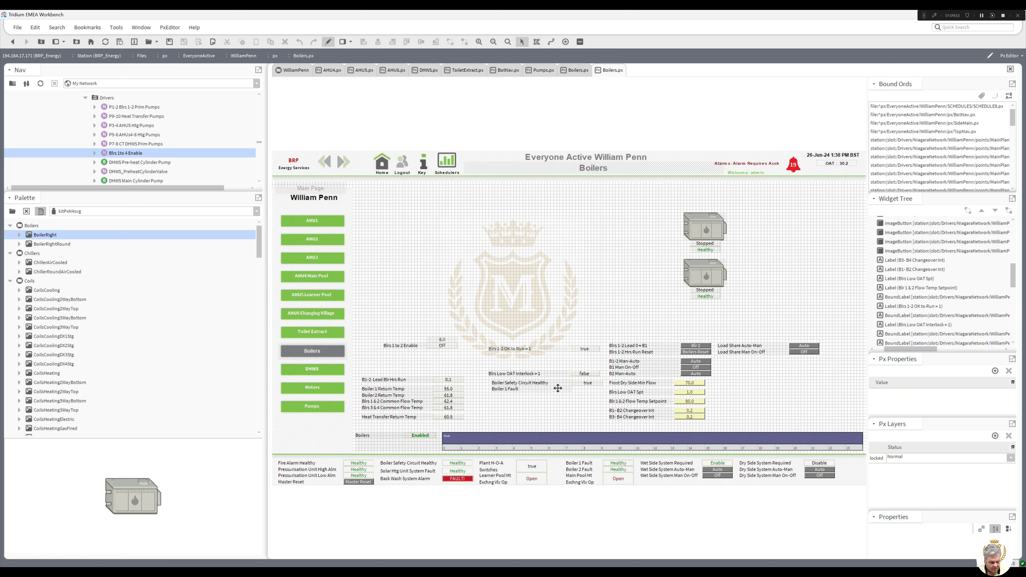
pyautogui.click(558, 389)
pyautogui.press('Delete')
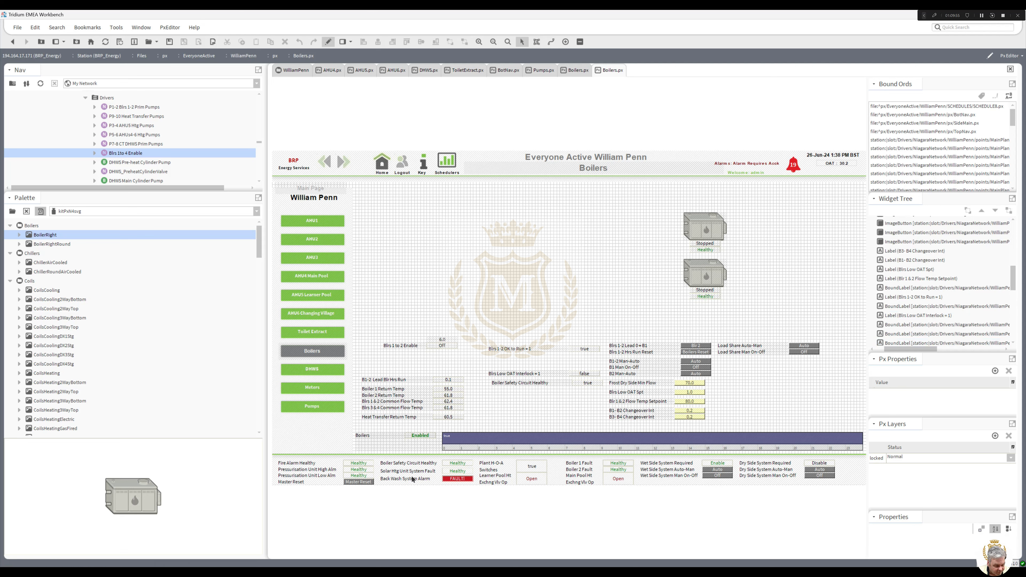
# Delete the Boiler Safety Circuit Healthy label and its value from the middle of the page.
pyautogui.click(540, 383)
pyautogui.press('Delete')
pyautogui.click(588, 384)
pyautogui.press('Delete')
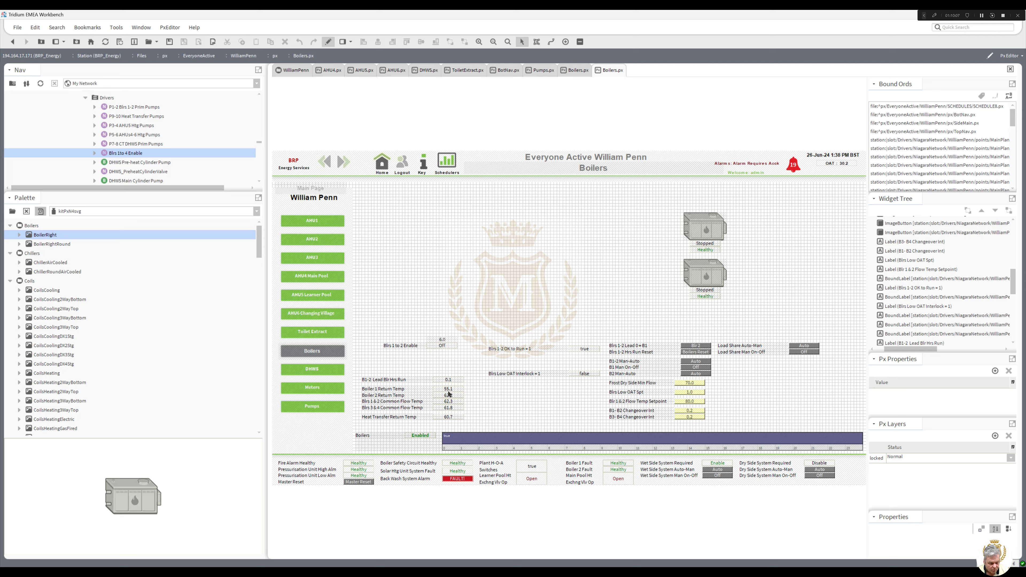
# Delete the Blrs 3 & 4 Common Flow Temp label and its value.
pyautogui.click(396, 409)
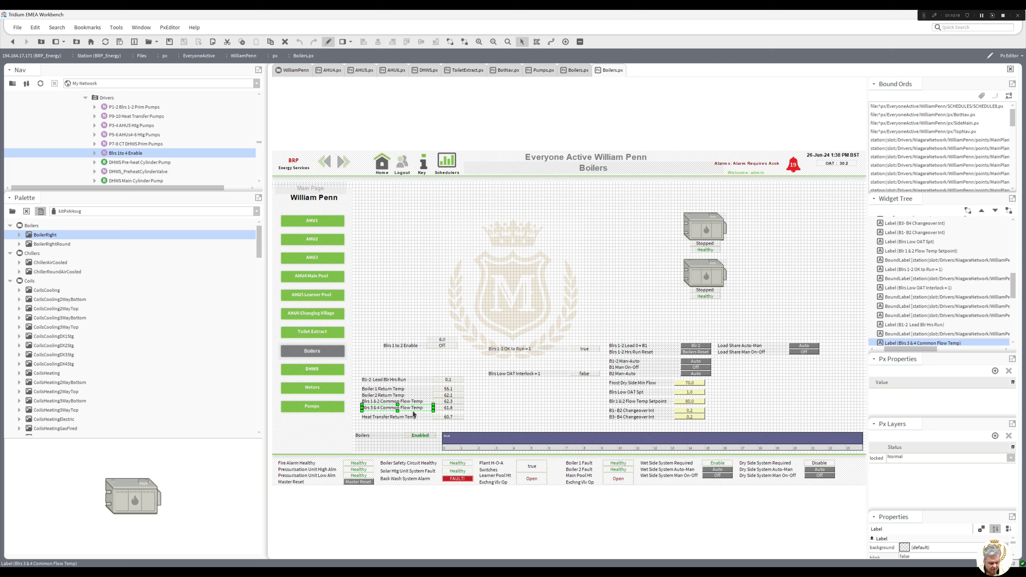
pyautogui.click(447, 408)
pyautogui.press('Delete')
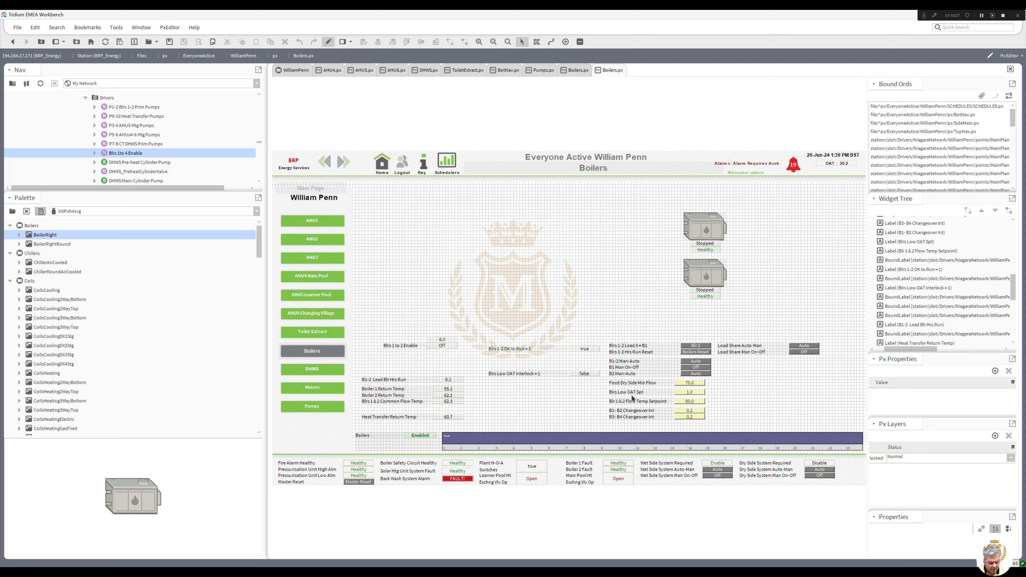
# Move the Blr 1&2 Flow Temp Setpoint and Blrs Low OAT Spt rows to the right of the upper boiler picture.
pyautogui.click(624, 393)
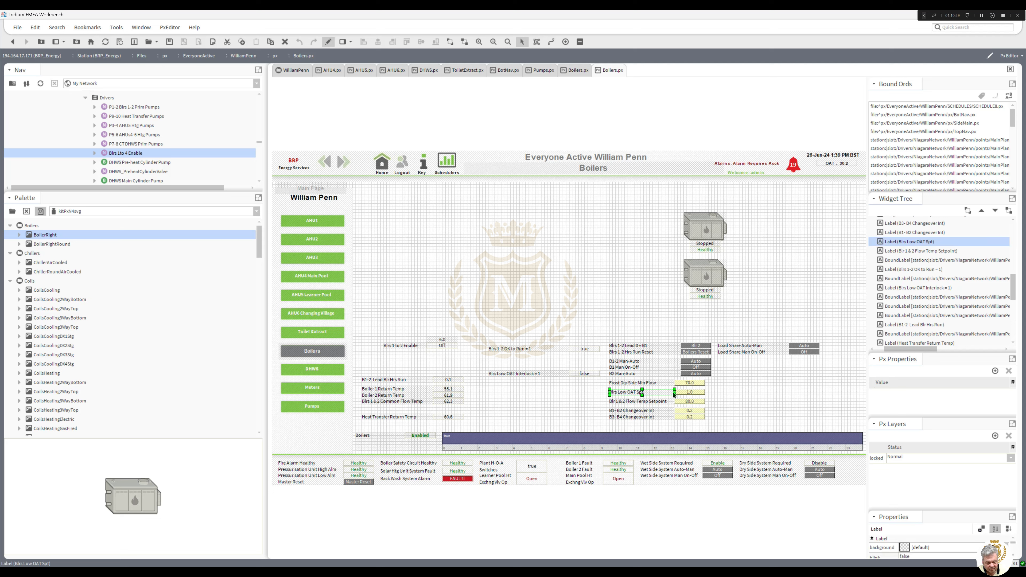
pyautogui.click(637, 401)
pyautogui.keyDown('ctrl'); pyautogui.click(690, 402); pyautogui.keyUp('ctrl')
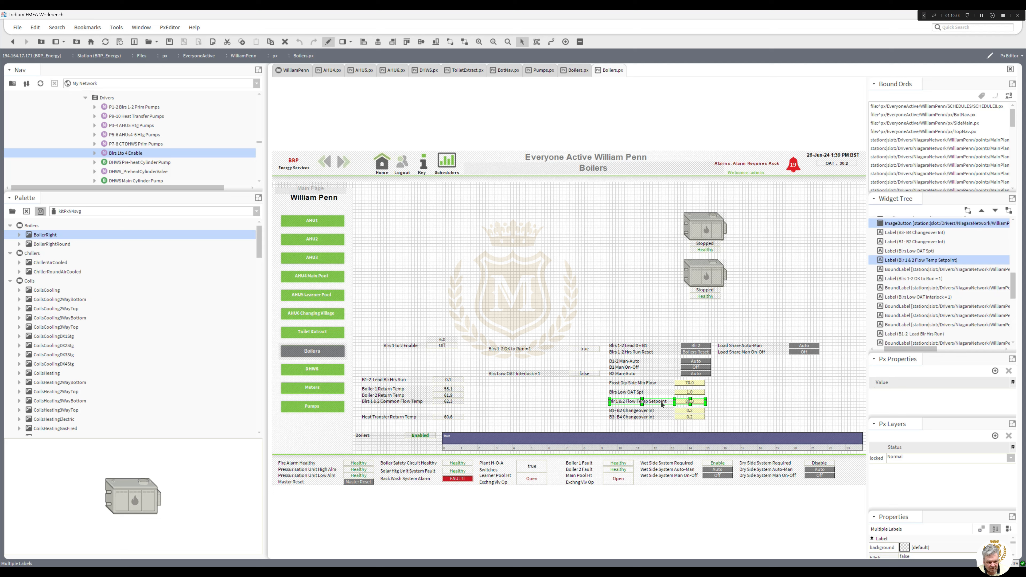
pyautogui.moveTo(661, 404); pyautogui.dragTo(804, 215)
pyautogui.click(642, 393)
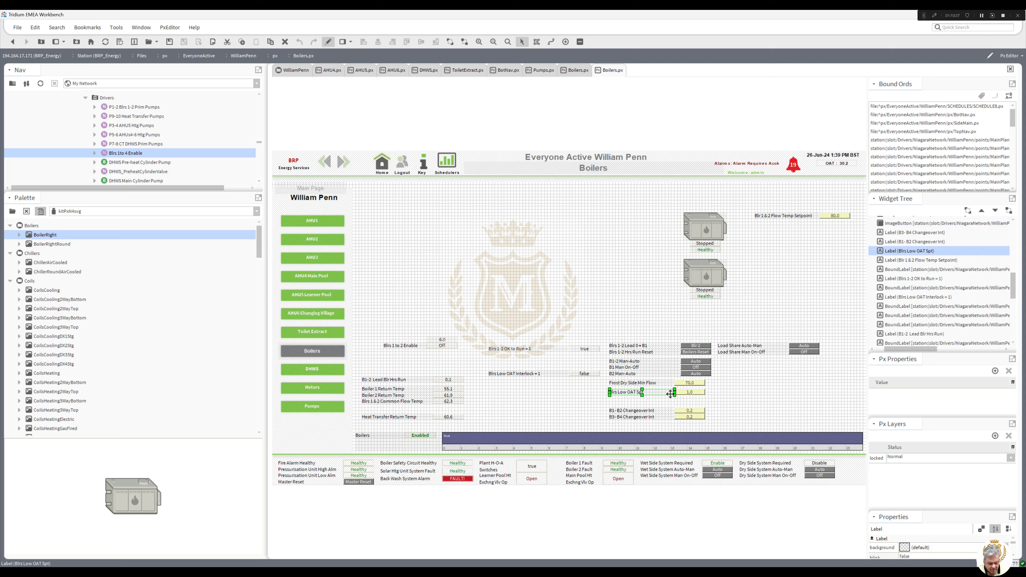
pyautogui.keyDown('ctrl'); pyautogui.click(689, 392); pyautogui.keyUp('ctrl')
pyautogui.moveTo(659, 394); pyautogui.dragTo(803, 225)
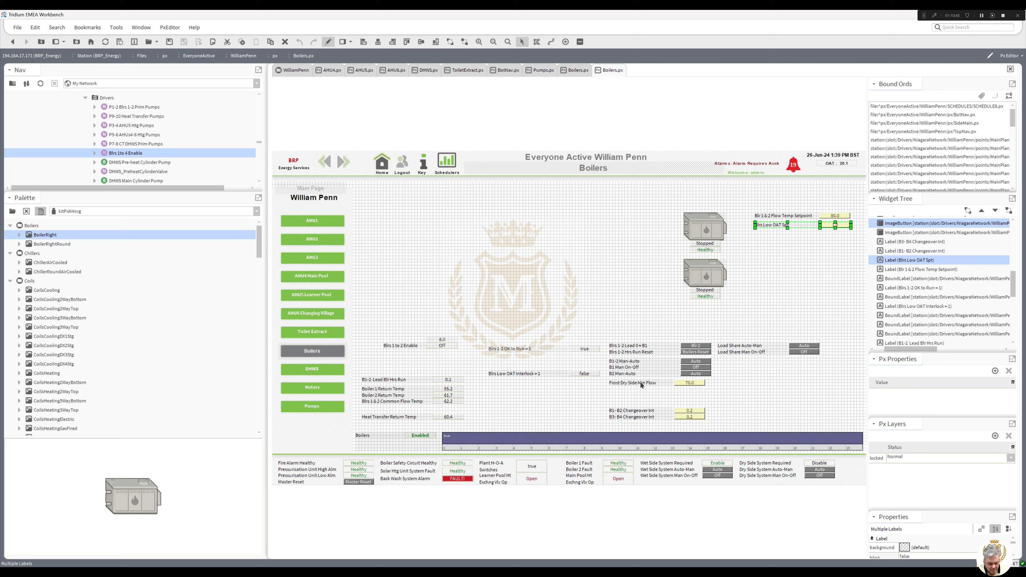
# Stack the B1-B2 and B3-B4 Changeover Int rows and the Frost Dry Side Min Flow row beneath the Blrs Low OAT Spt row.
pyautogui.moveTo(595, 400); pyautogui.dragTo(780, 245)
pyautogui.click(826, 266)
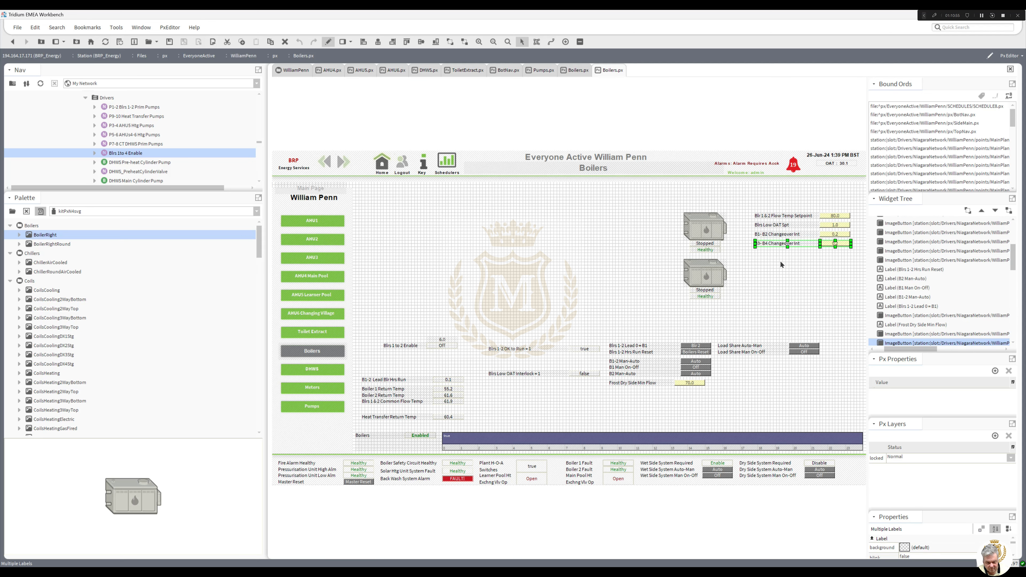
pyautogui.click(780, 262)
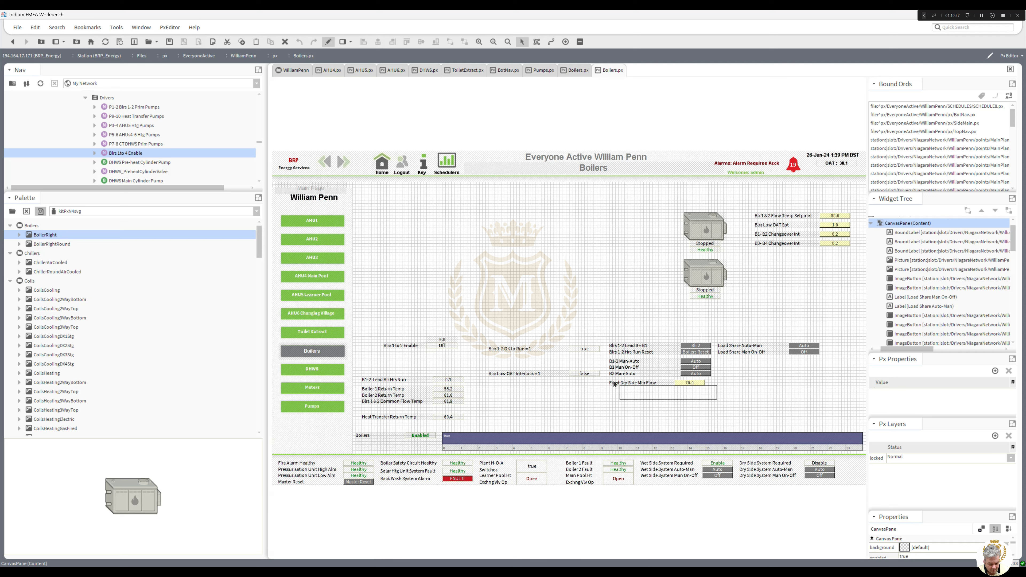
pyautogui.moveTo(718, 387); pyautogui.dragTo(771, 253)
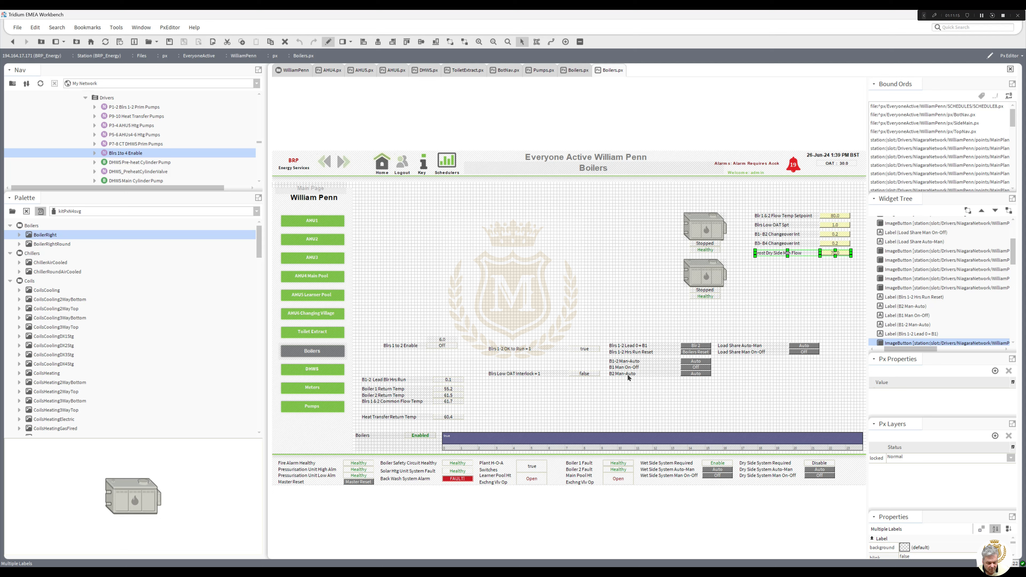
# Move the B1 Man On-Off label and its button below the B2 Man-Auto row.
pyautogui.click(625, 370)
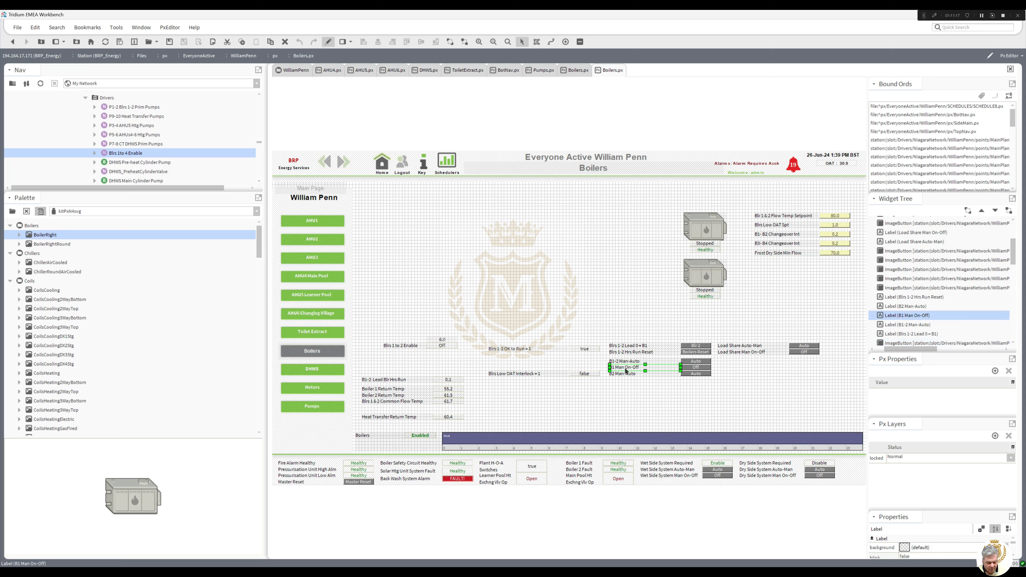
pyautogui.keyDown('ctrl'); pyautogui.click(690, 369); pyautogui.keyUp('ctrl')
pyautogui.moveTo(690, 369); pyautogui.dragTo(688, 399)
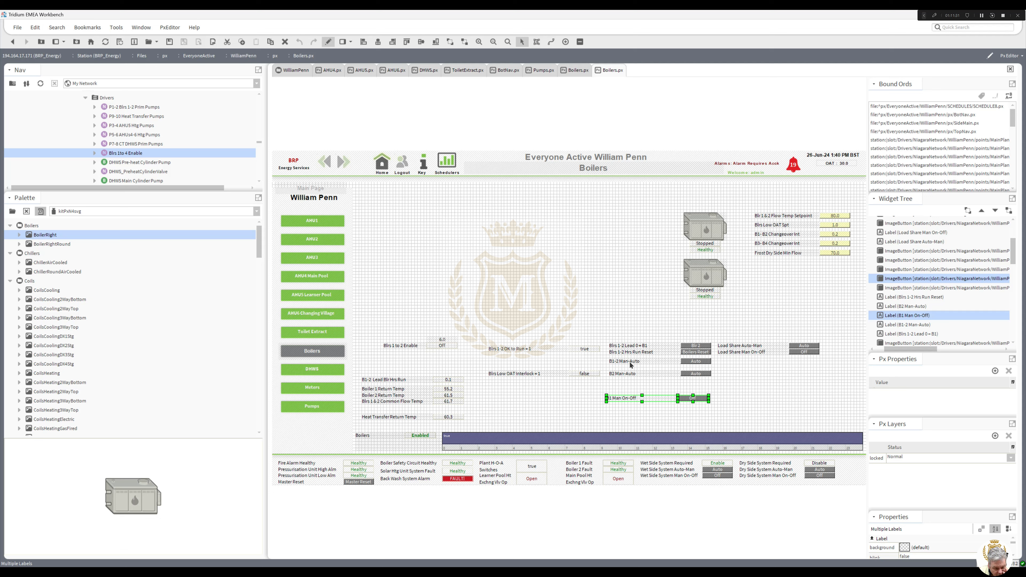
# Check the binding ords of the B1-2 Man-Auto and B2 Man-Auto buttons, leaving them unedited.
pyautogui.doubleClick(691, 363)
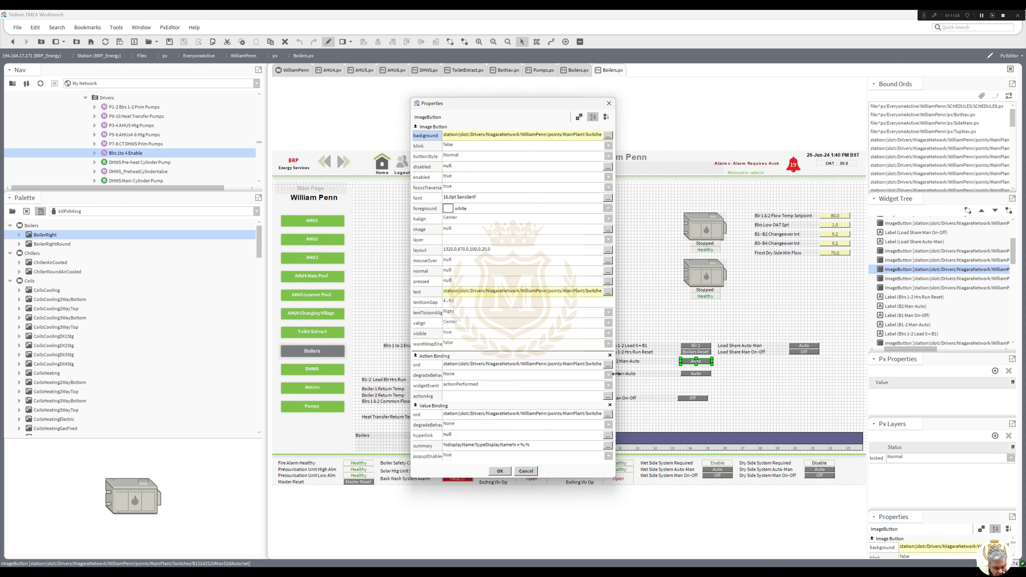
pyautogui.moveTo(615, 374); pyautogui.dragTo(769, 364)
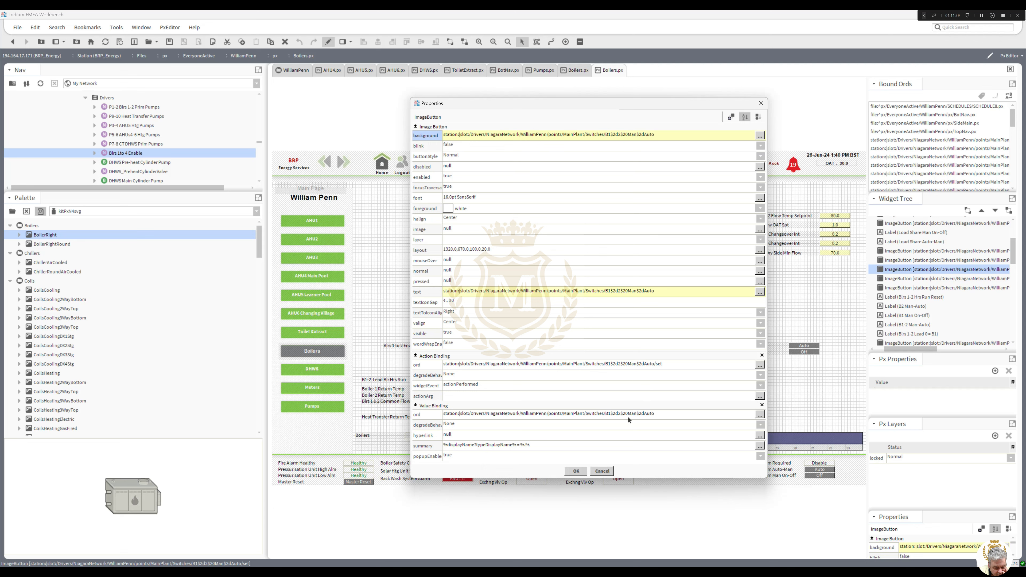
pyautogui.click(576, 471)
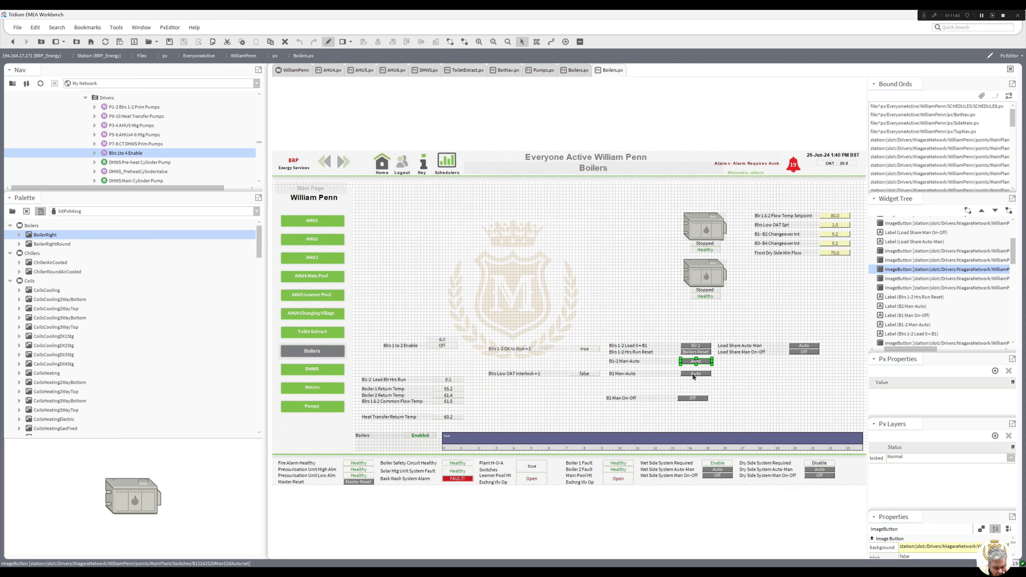
pyautogui.doubleClick(695, 374)
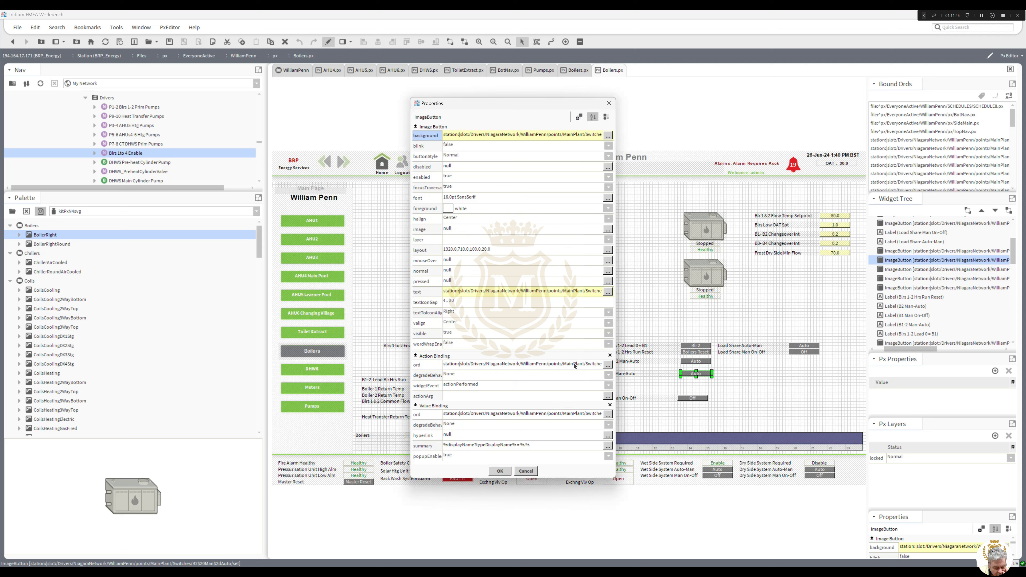
pyautogui.click(573, 363)
pyautogui.moveTo(555, 282); pyautogui.dragTo(571, 282)
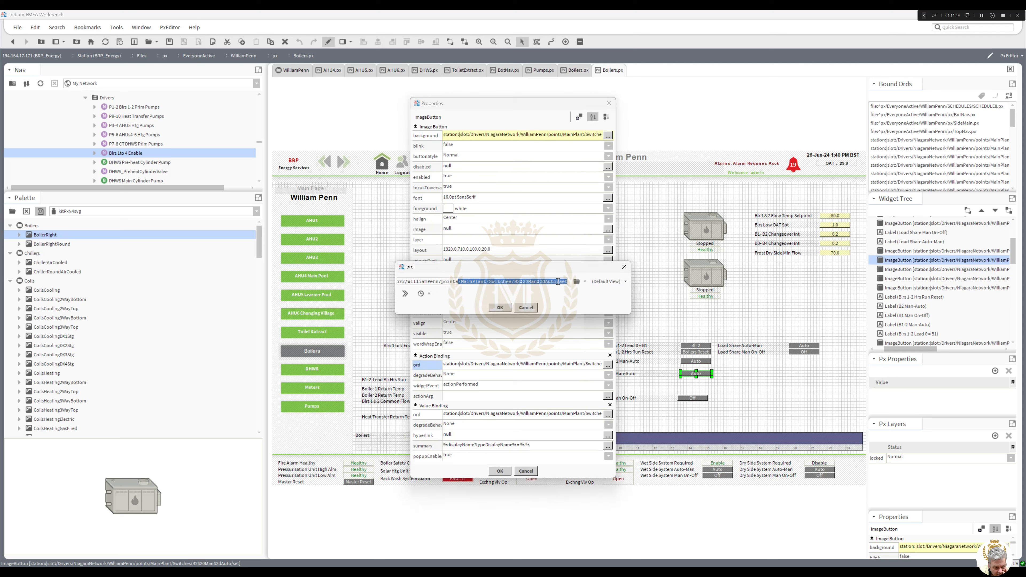
pyautogui.click(499, 308)
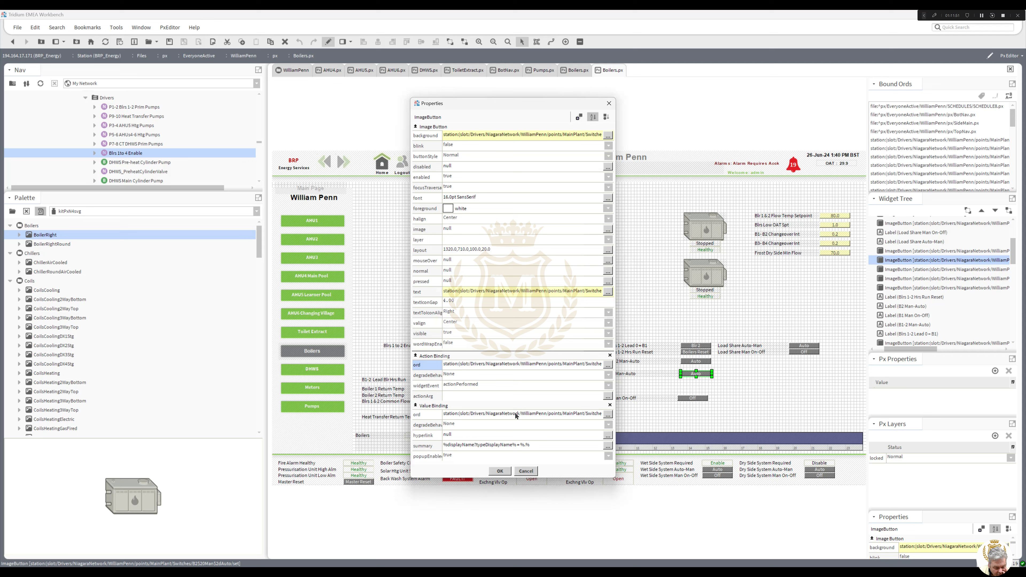
pyautogui.click(500, 471)
# Check the full action binding ord of the B1 Man On-Off button.
pyautogui.click(693, 398)
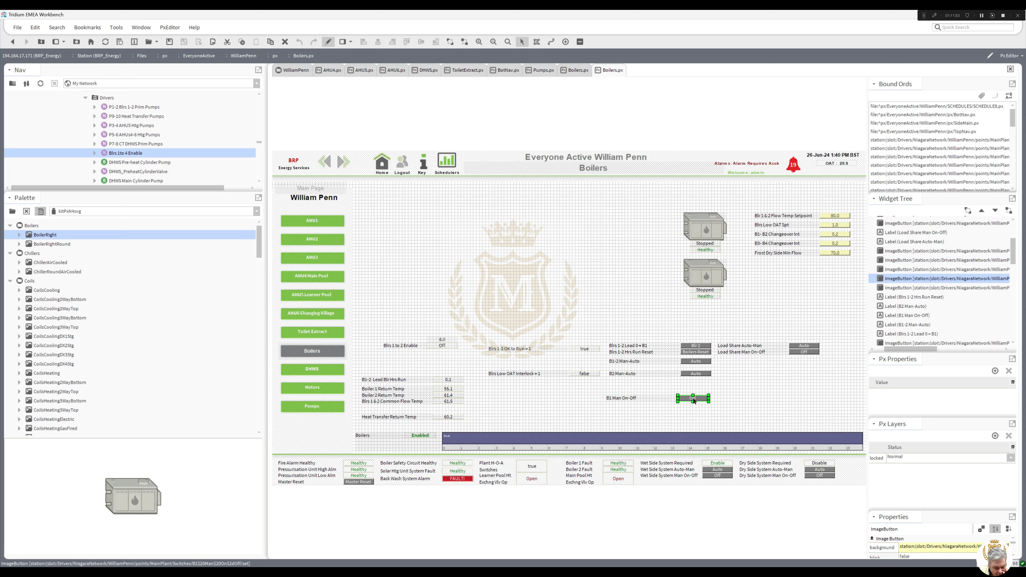
pyautogui.doubleClick(693, 399)
pyautogui.click(569, 365)
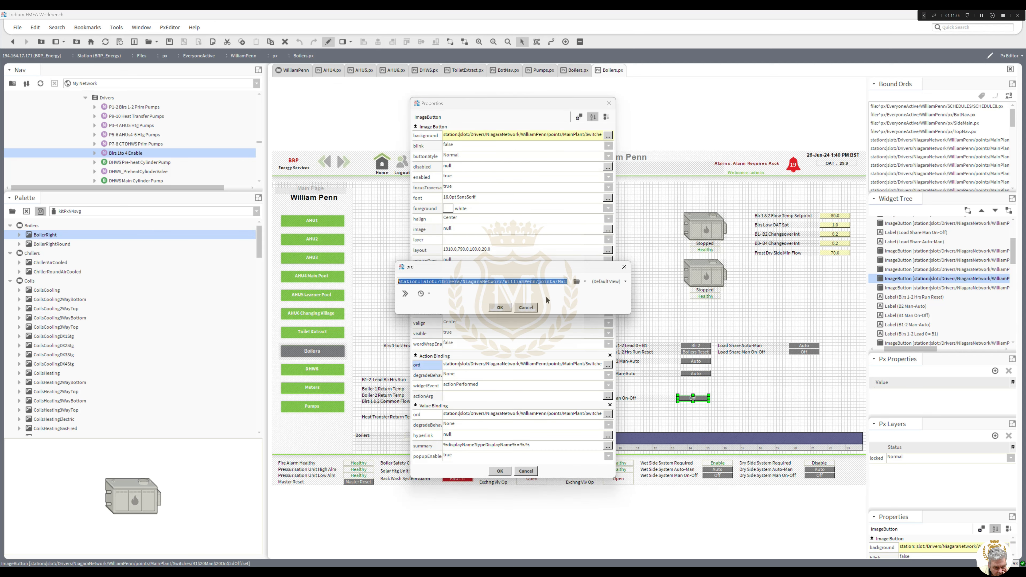
pyautogui.moveTo(546, 282); pyautogui.dragTo(616, 289)
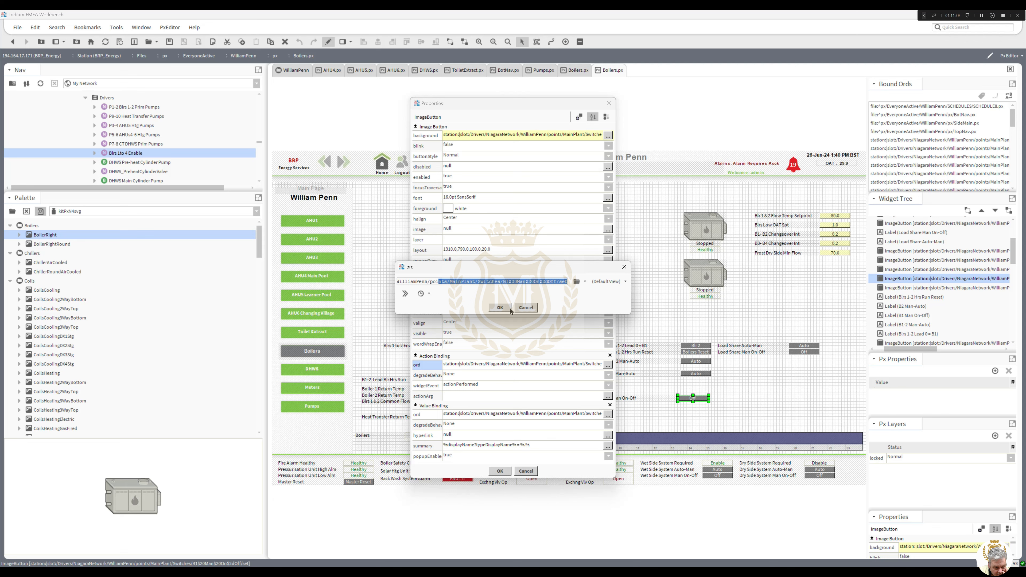
pyautogui.click(500, 308)
pyautogui.click(501, 472)
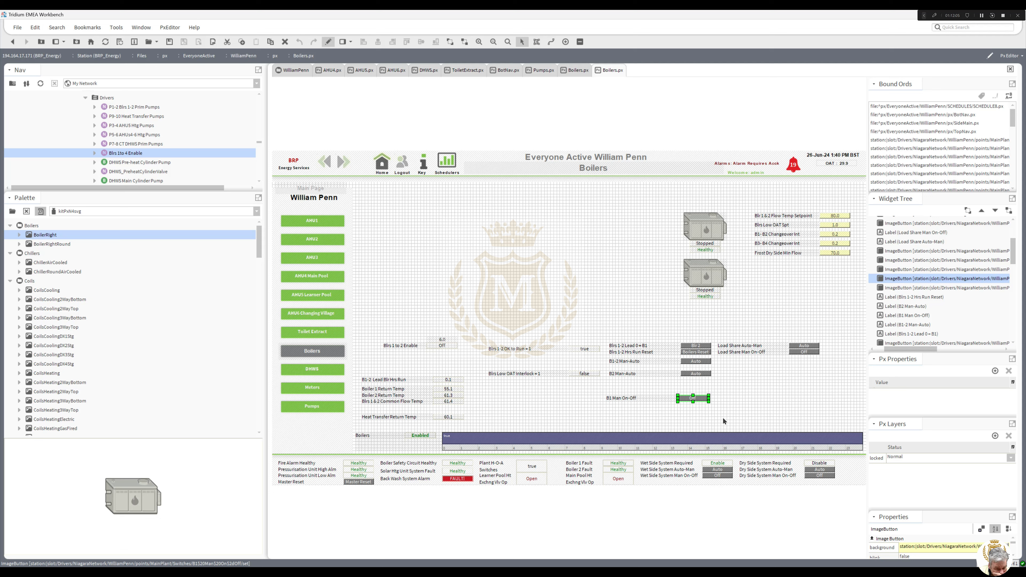
# Close up the manual switch rows so B2 Man-Auto and B1 Man On-Off sit directly beneath B1-2 Man-Auto.
pyautogui.moveTo(722, 417); pyautogui.dragTo(627, 378)
pyautogui.moveTo(731, 394); pyautogui.dragTo(628, 367)
pyautogui.click(636, 388)
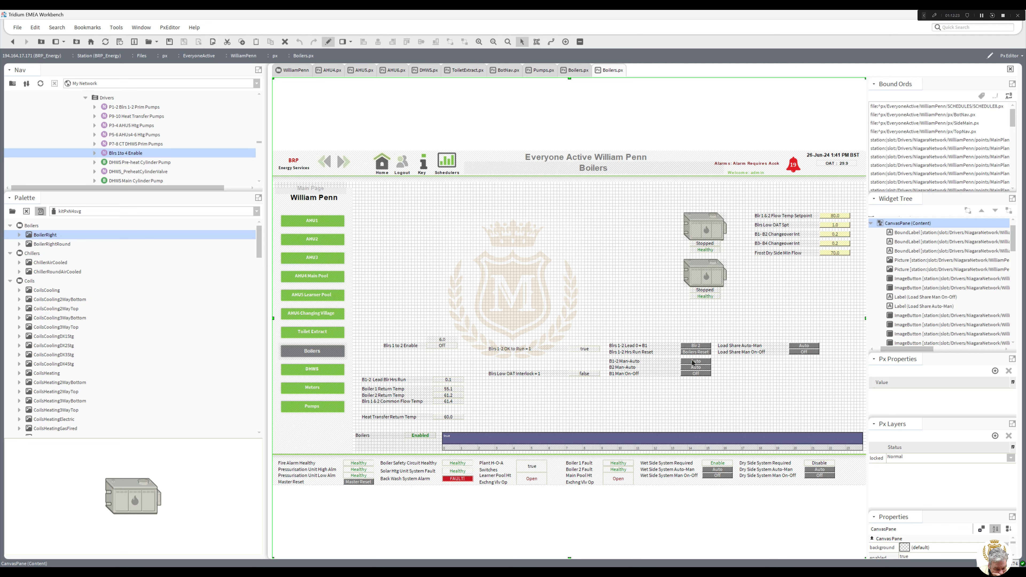
# Check which boiler point the B2 Man-Auto button's action binding ord refers to.
pyautogui.click(619, 367)
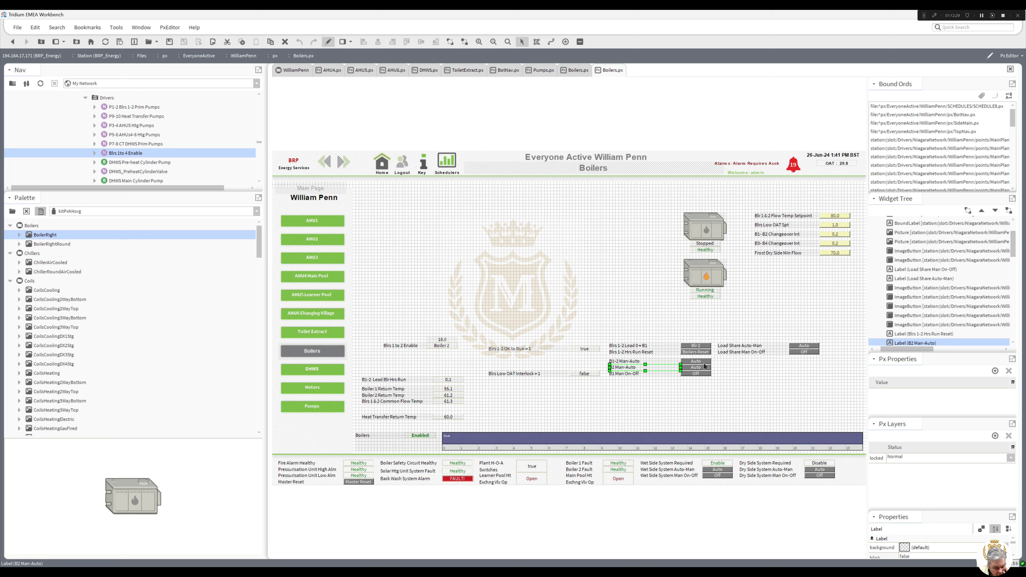
pyautogui.click(693, 367)
pyautogui.doubleClick(693, 366)
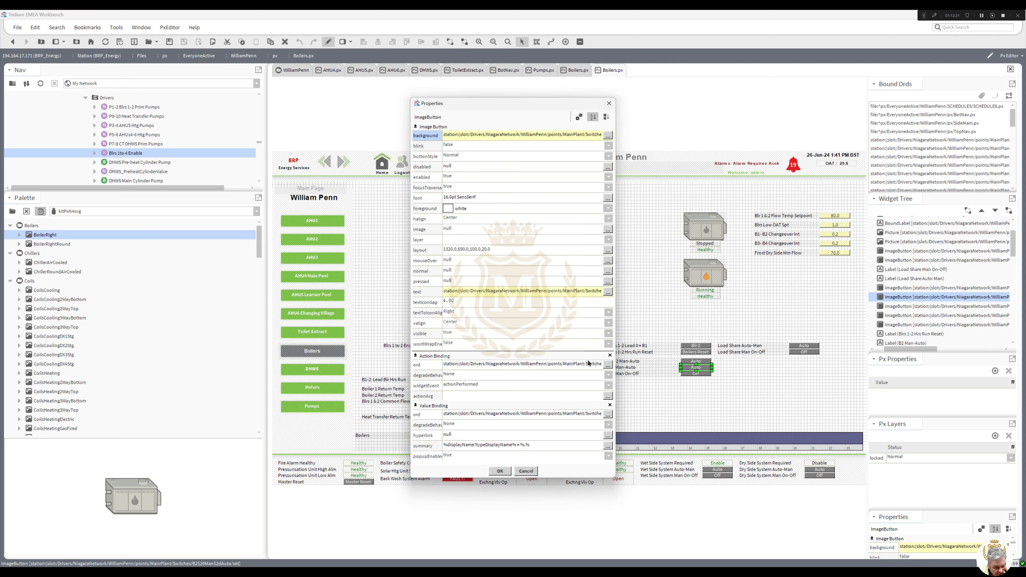
pyautogui.click(608, 364)
pyautogui.moveTo(554, 281); pyautogui.dragTo(521, 281)
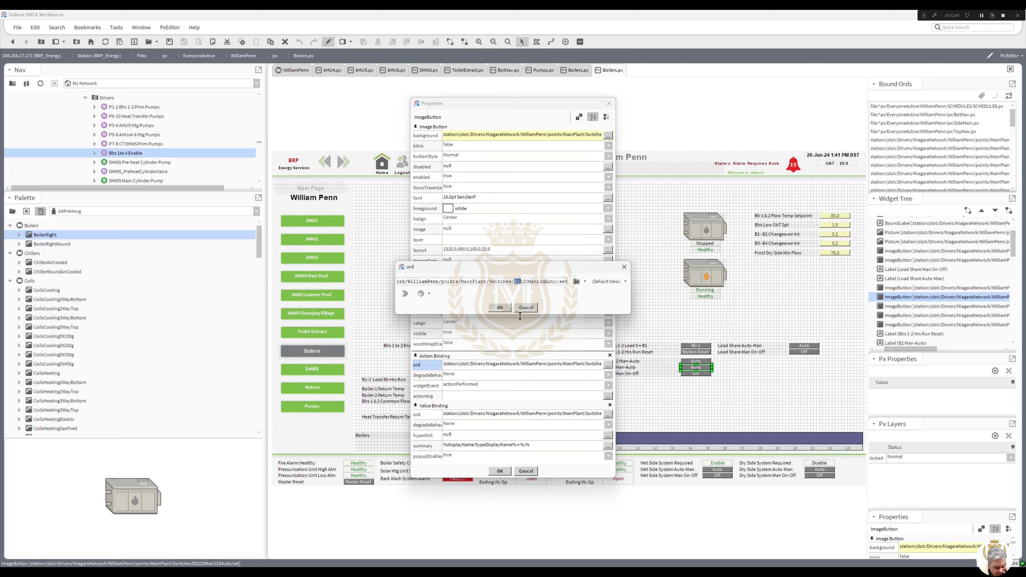
pyautogui.moveTo(521, 281); pyautogui.dragTo(526, 281)
pyautogui.click(501, 309)
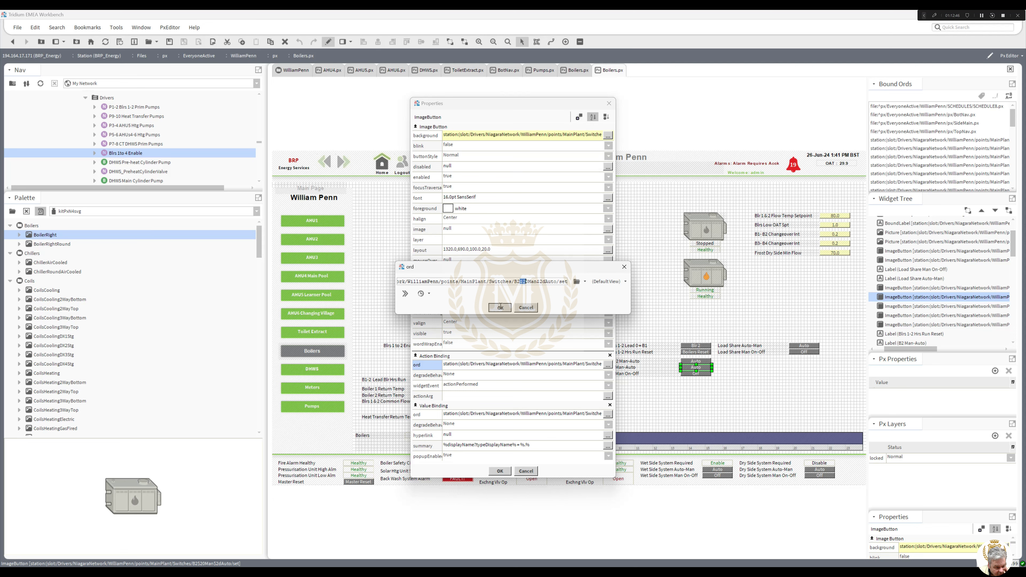
pyautogui.click(500, 471)
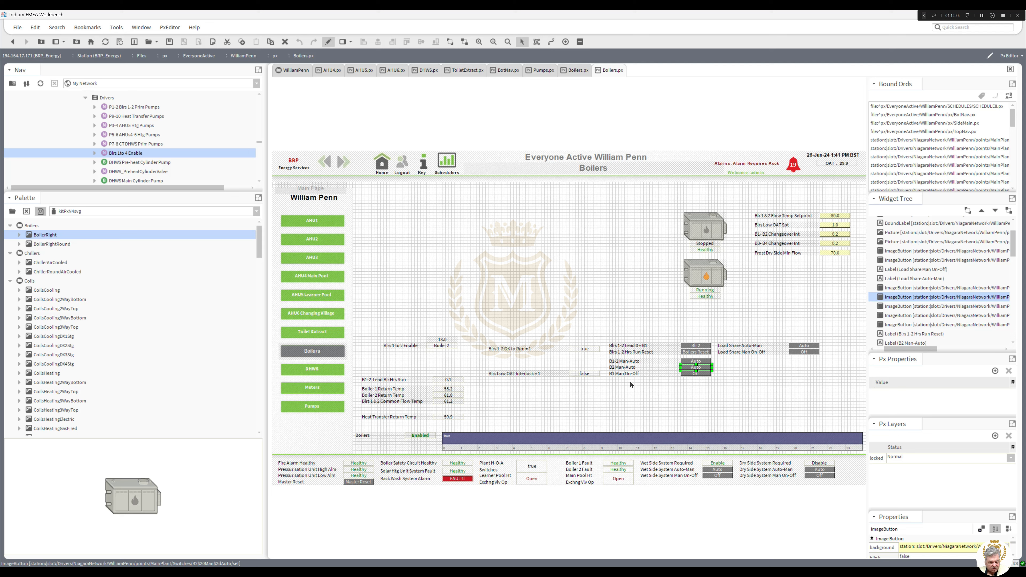
# Place the Load Share rows beneath the manual switches and move all switch rows under the setpoints beside the lower boiler.
pyautogui.moveTo(828, 369); pyautogui.dragTo(639, 401)
pyautogui.moveTo(726, 408); pyautogui.dragTo(763, 264)
pyautogui.click(777, 342)
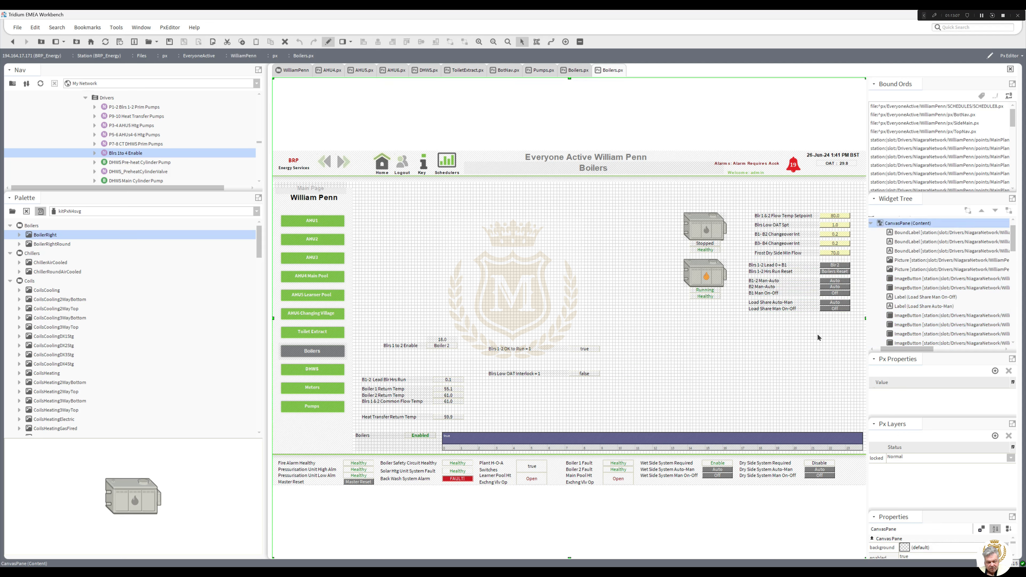
pyautogui.moveTo(855, 321); pyautogui.dragTo(819, 313)
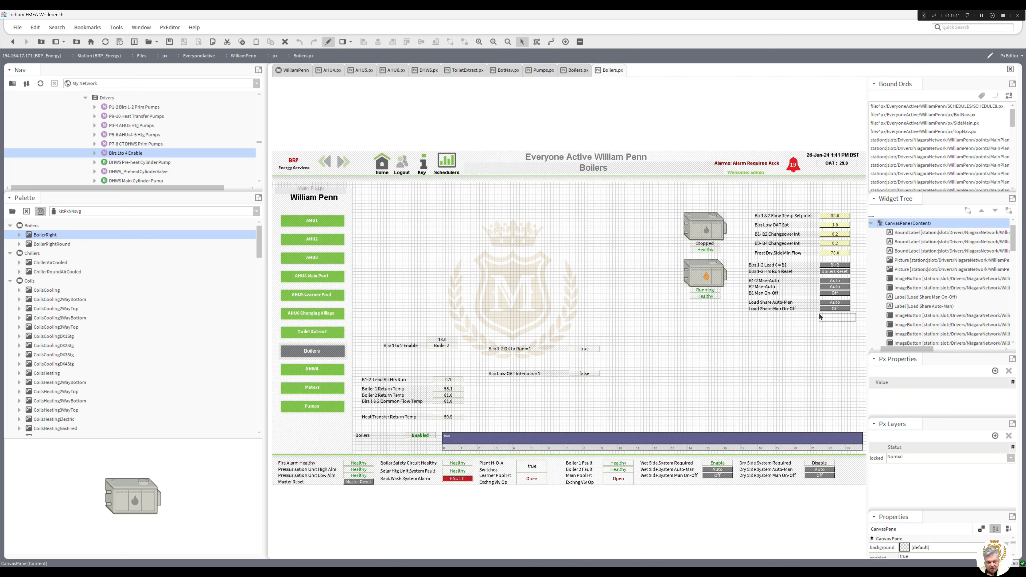
pyautogui.moveTo(819, 316); pyautogui.dragTo(820, 316)
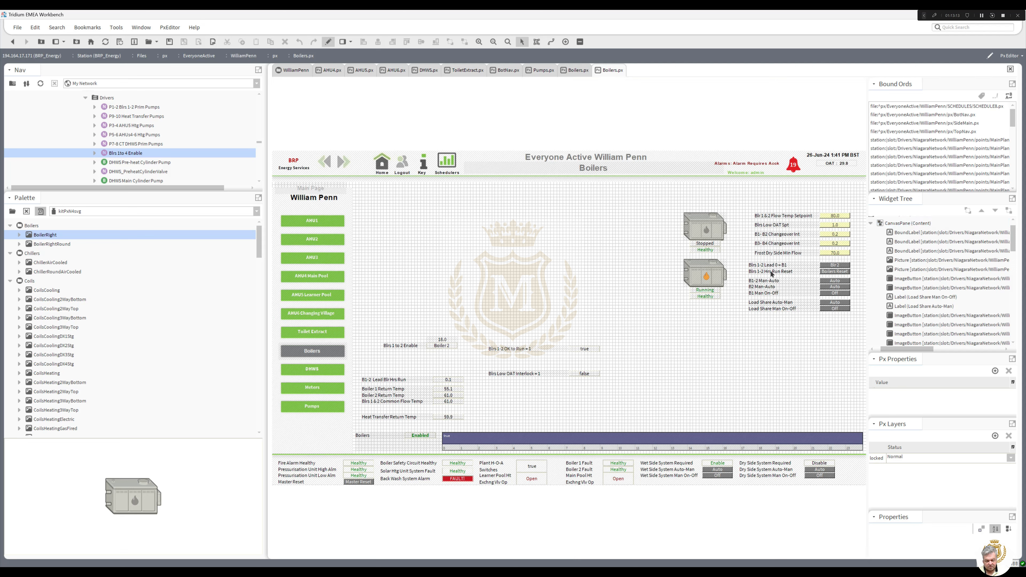
pyautogui.click(771, 274)
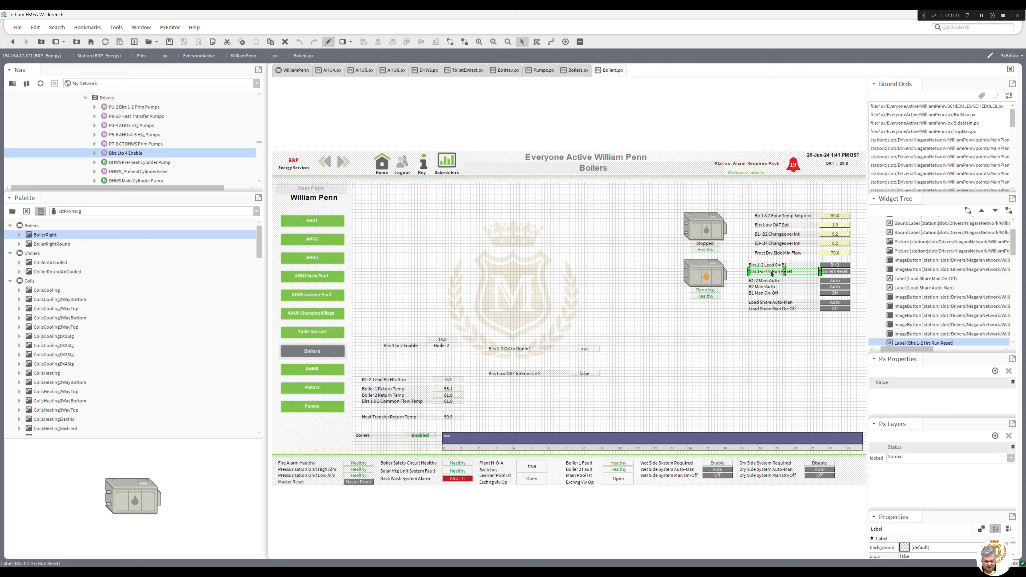
pyautogui.click(769, 343)
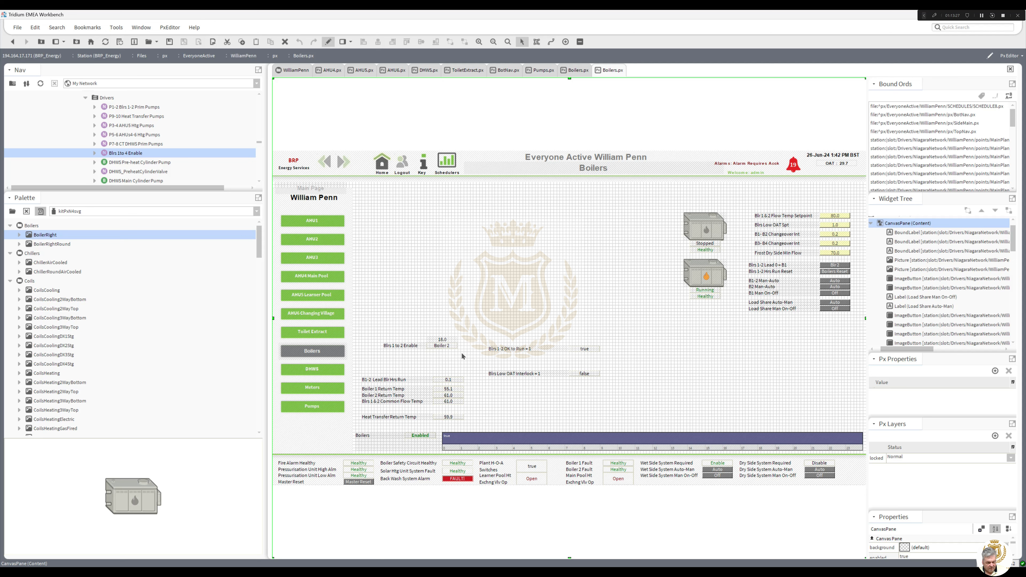
# Move the Blrs 1 to 2 Enable label and its two values directly above the upper boiler.
pyautogui.moveTo(460, 352); pyautogui.dragTo(682, 337)
pyautogui.click(692, 342)
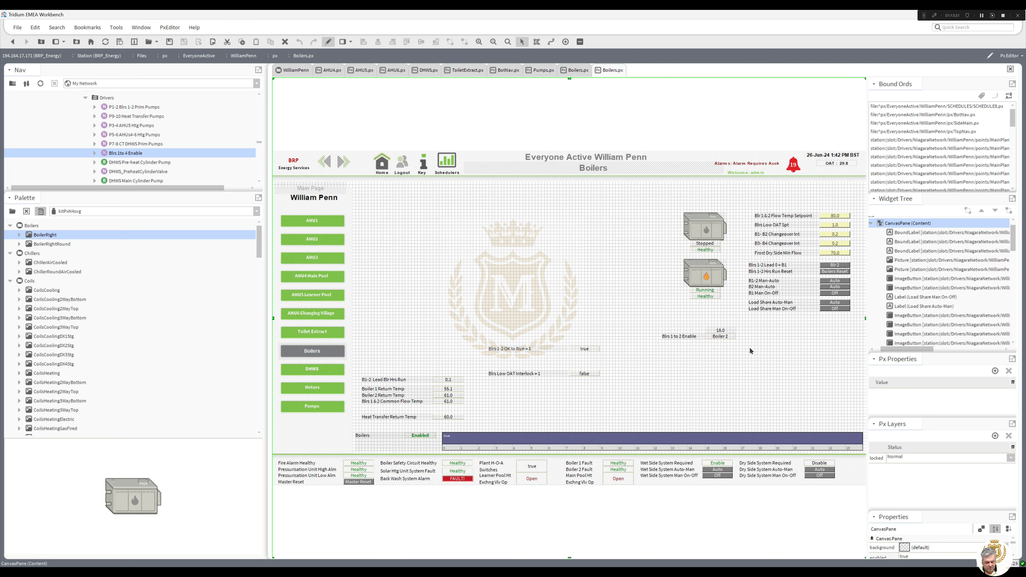
pyautogui.moveTo(749, 348); pyautogui.dragTo(681, 206)
pyautogui.click(683, 369)
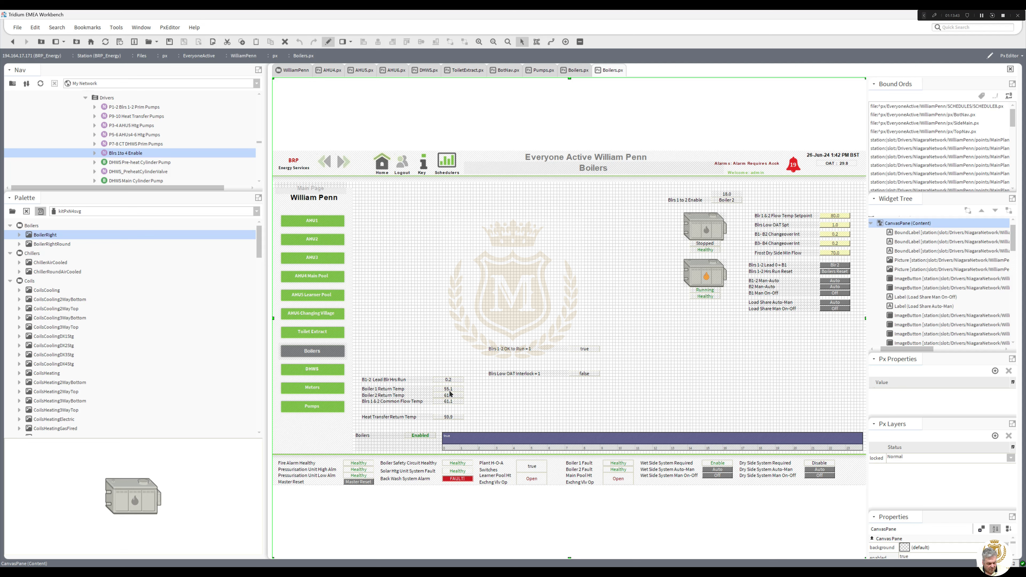
# Move the boiler return, common flow and heat transfer return temperature rows up into the open area beside the boilers.
pyautogui.moveTo(481, 407); pyautogui.dragTo(371, 391)
pyautogui.moveTo(471, 422); pyautogui.dragTo(456, 245)
pyautogui.click(547, 403)
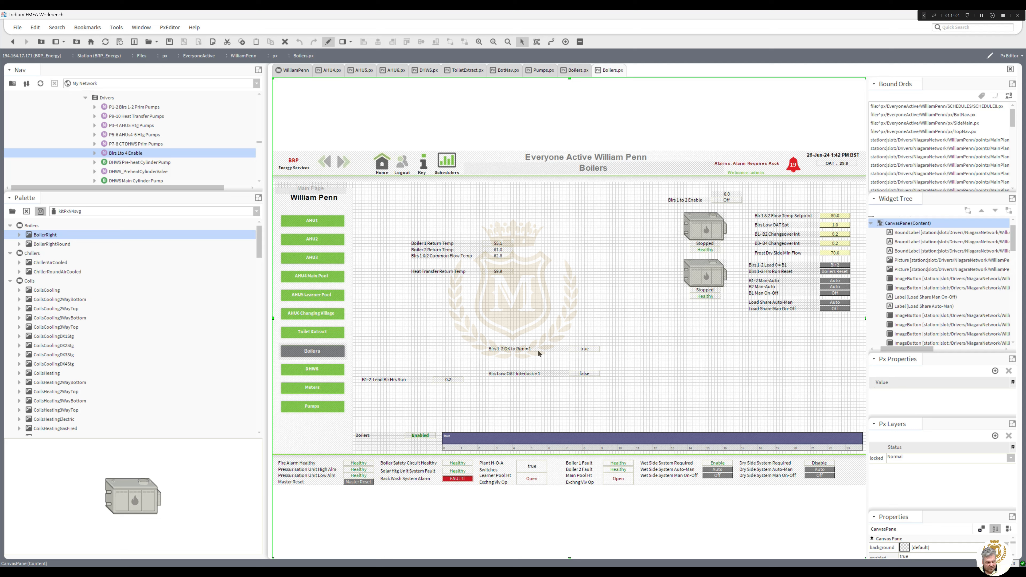
# Re-animate the Blrs 1-2 OK to Run value text with I Boolean To Simple: true "OK to Run", false "Not OK to Run".
pyautogui.click(586, 350)
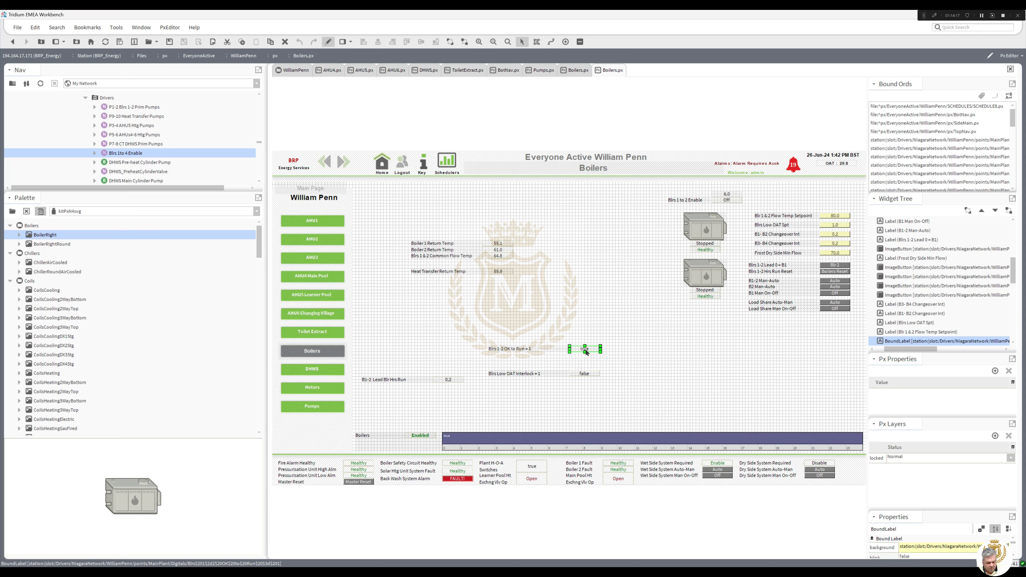
pyautogui.doubleClick(586, 352)
pyautogui.rightClick(507, 294)
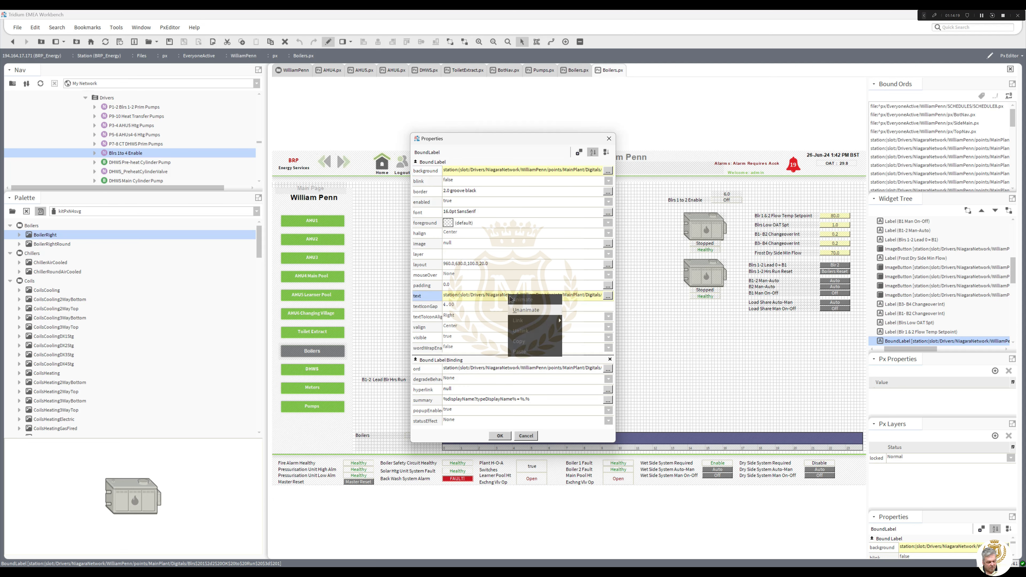
pyautogui.click(517, 310)
pyautogui.rightClick(499, 296)
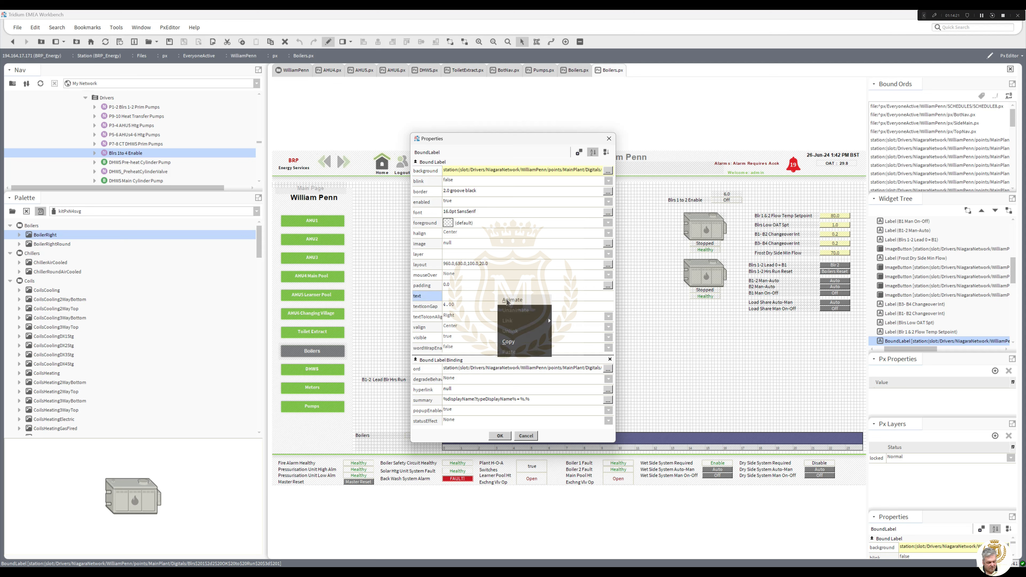
pyautogui.click(506, 298)
pyautogui.click(402, 246)
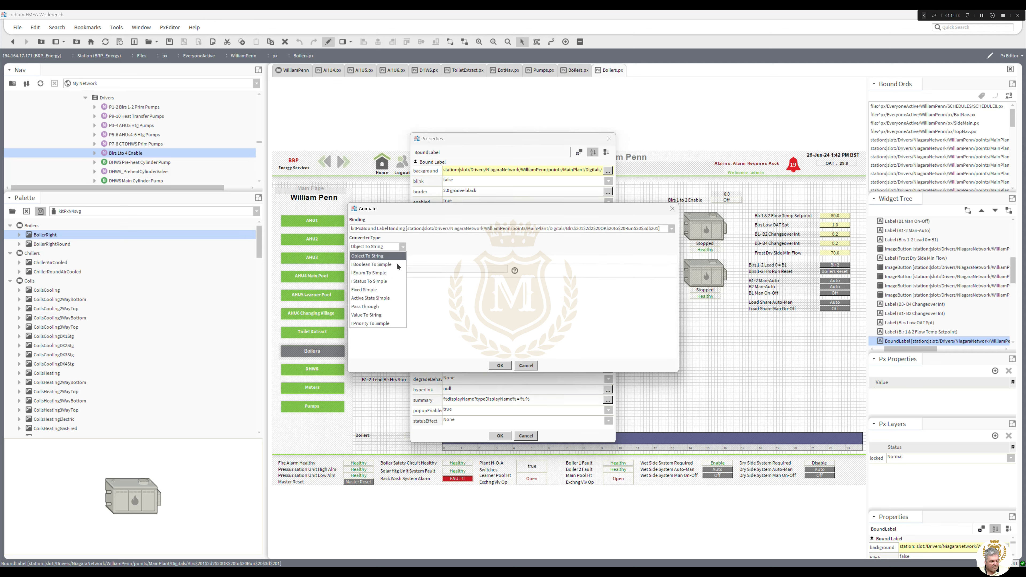
pyautogui.click(388, 272)
pyautogui.click(413, 268)
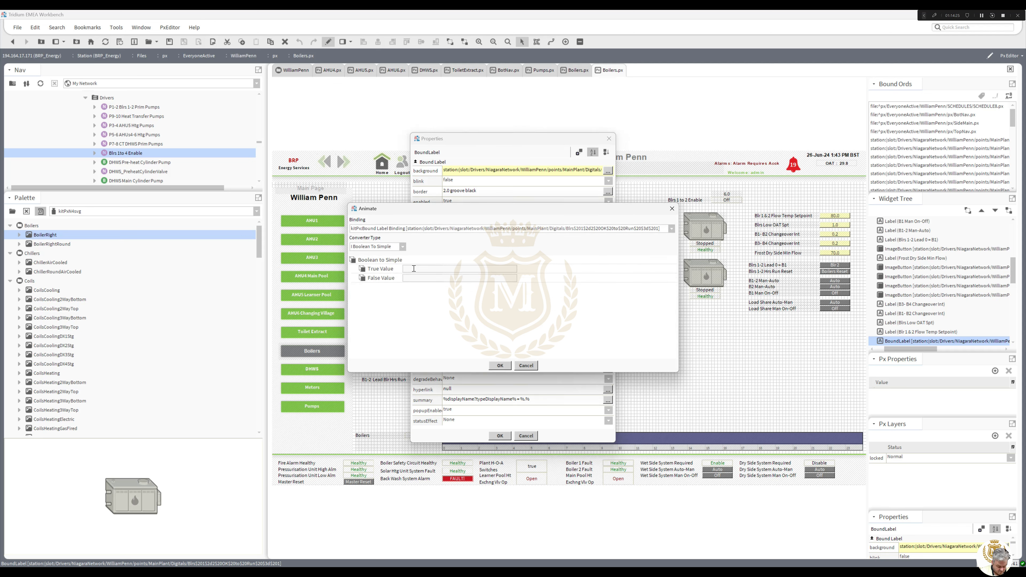
pyautogui.write('OK to Run')
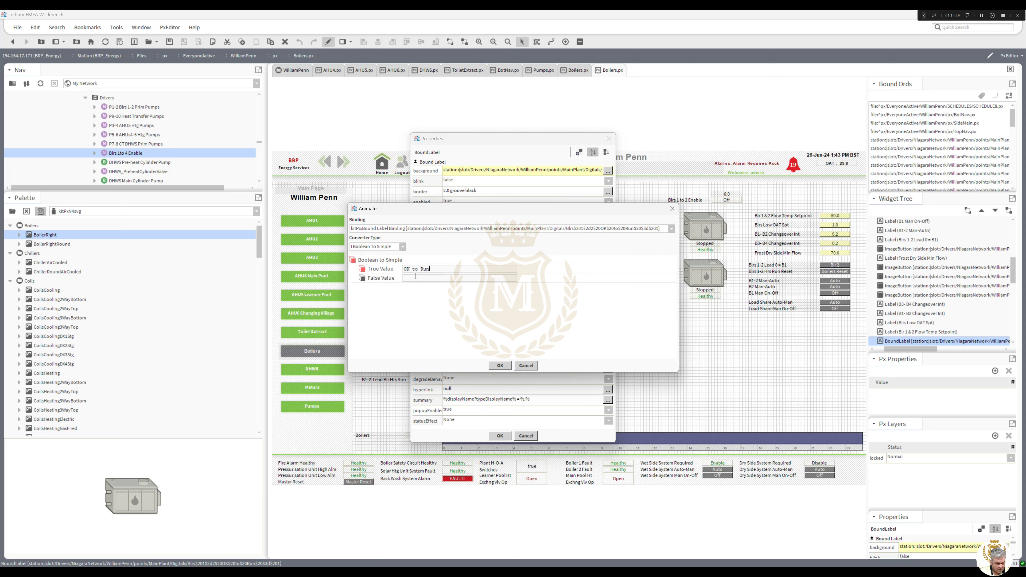
pyautogui.click(415, 277)
pyautogui.write('Not OK to Run')
pyautogui.click(500, 365)
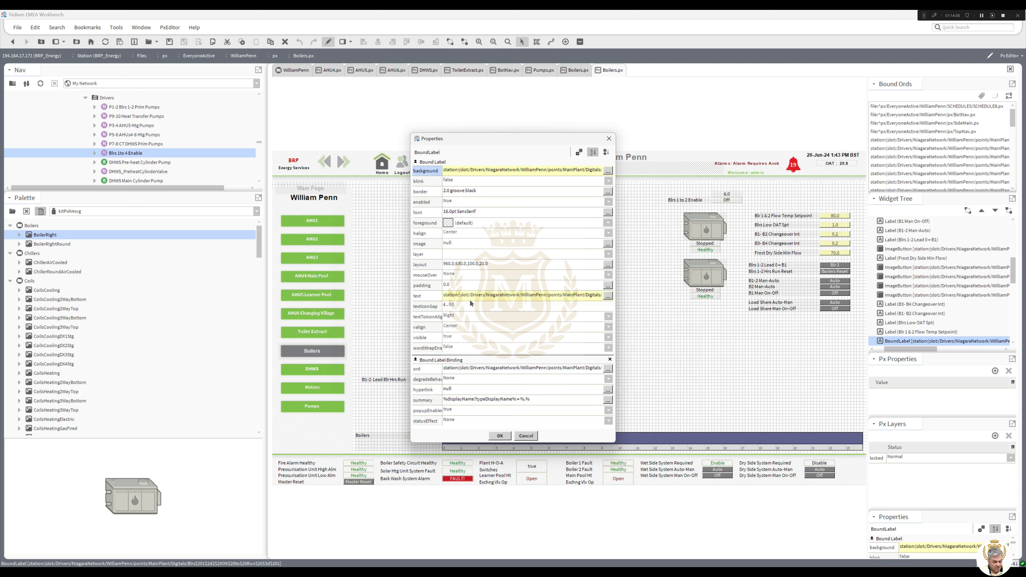
# Animate the OK to Run value's foreground with Boolean To Simple, green for true and maroon for false, and apply the properties.
pyautogui.rightClick(446, 223)
pyautogui.click(456, 229)
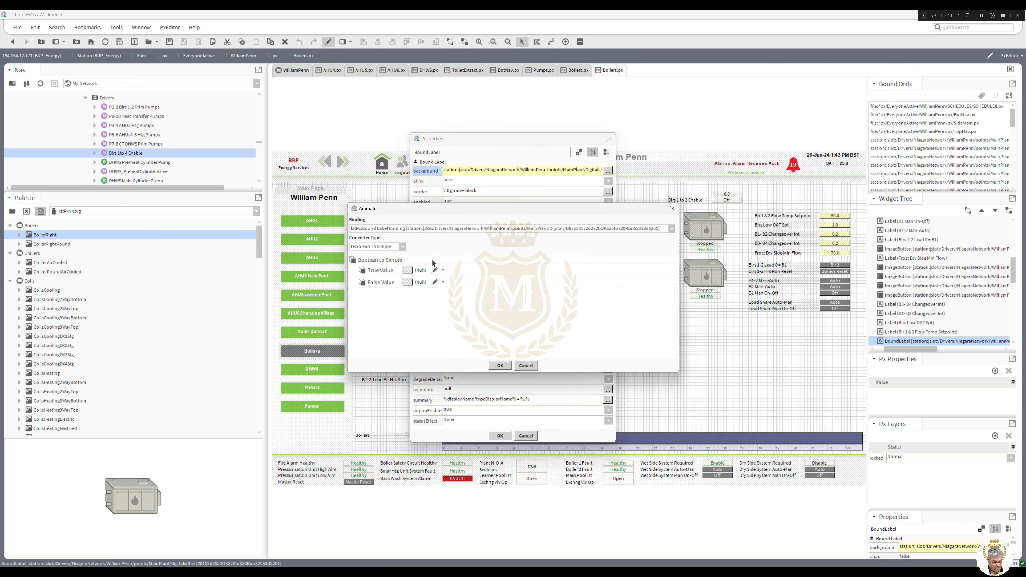
pyautogui.click(407, 270)
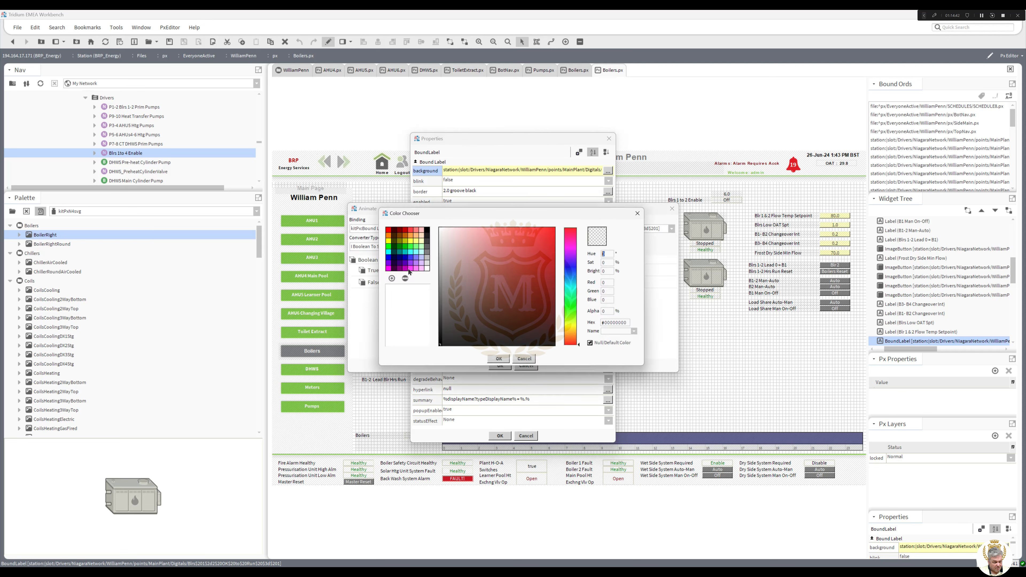
pyautogui.click(398, 249)
pyautogui.click(500, 361)
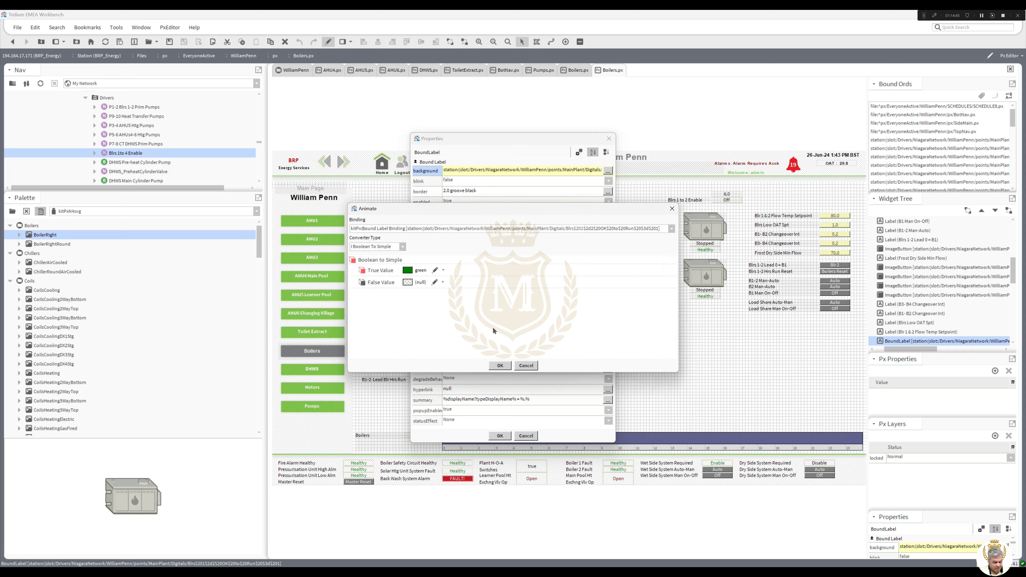
pyautogui.click(407, 282)
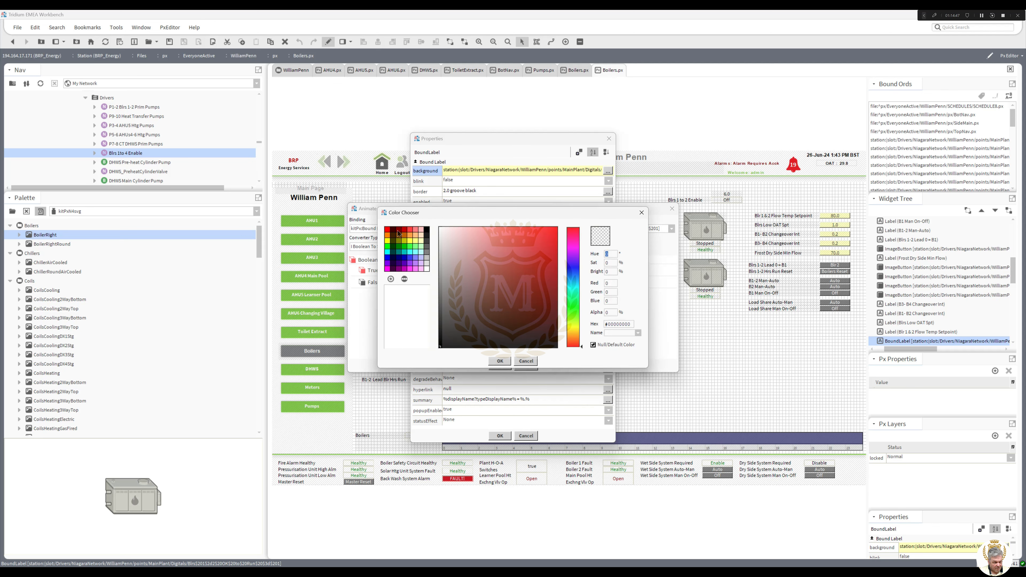
pyautogui.click(397, 232)
pyautogui.click(500, 360)
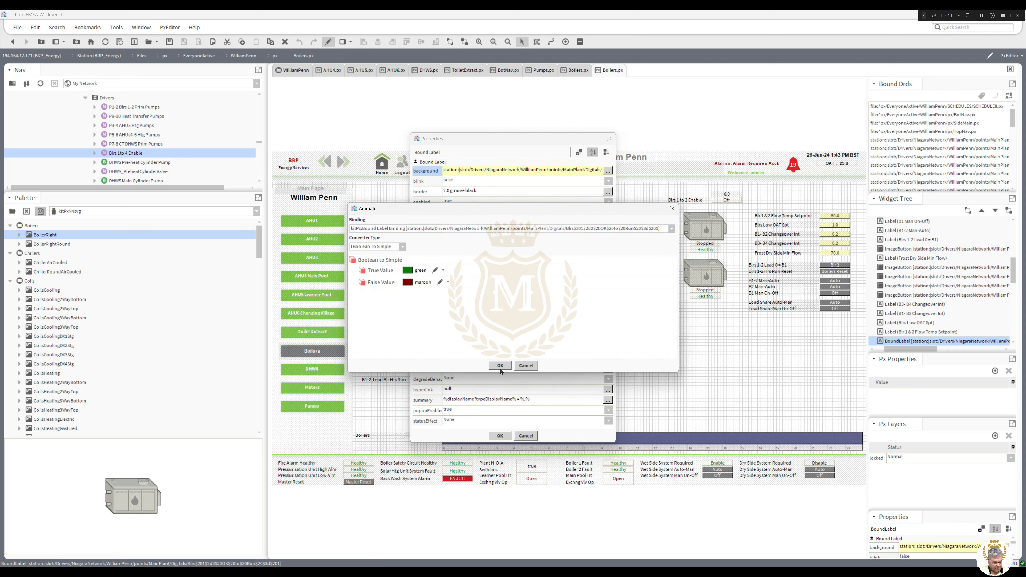
pyautogui.click(505, 422)
pyautogui.click(500, 436)
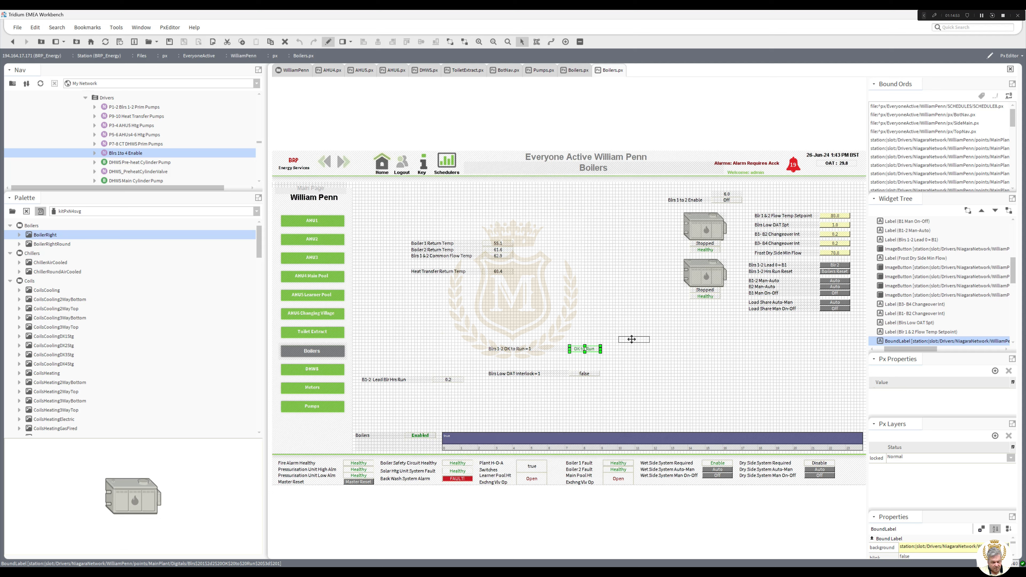
# Place the Blrs 1-2 OK to Run label and value beneath the Load Share rows and align the label with the setpoint labels.
pyautogui.moveTo(714, 329); pyautogui.dragTo(752, 264)
pyautogui.moveTo(787, 367); pyautogui.dragTo(833, 321)
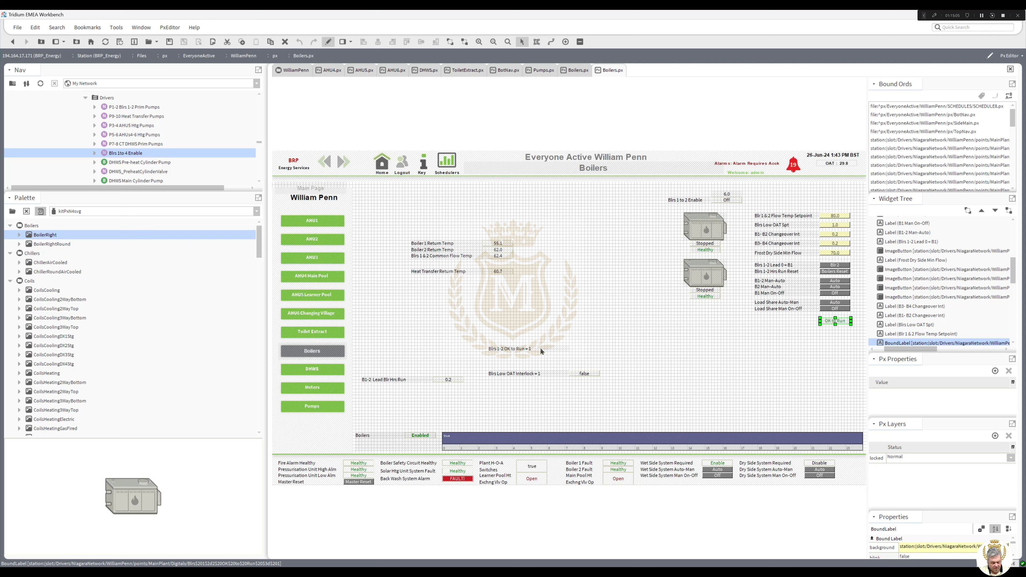
pyautogui.moveTo(540, 347); pyautogui.dragTo(787, 320)
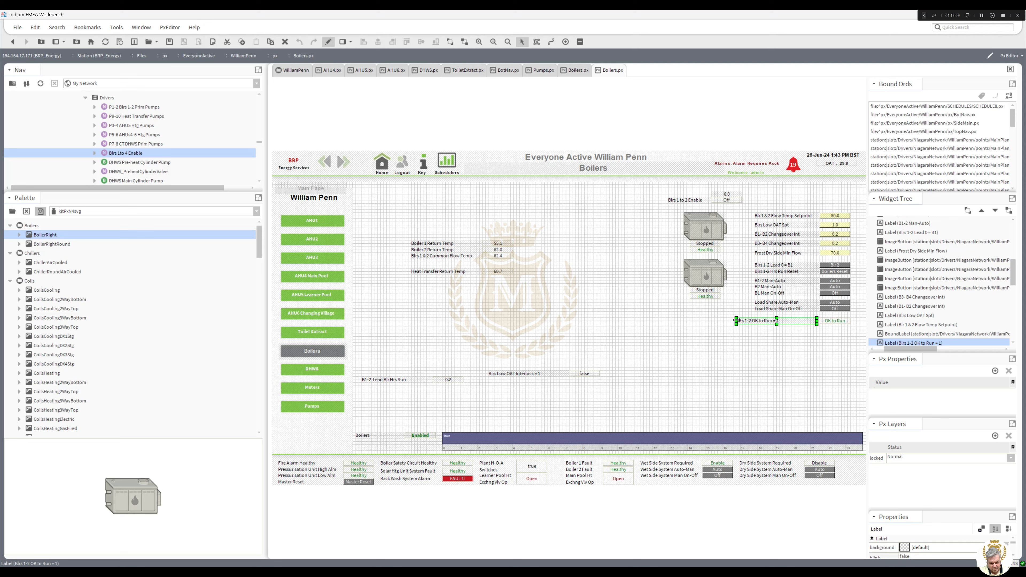
pyautogui.moveTo(758, 321); pyautogui.dragTo(755, 321)
pyautogui.click(786, 349)
pyautogui.click(809, 321)
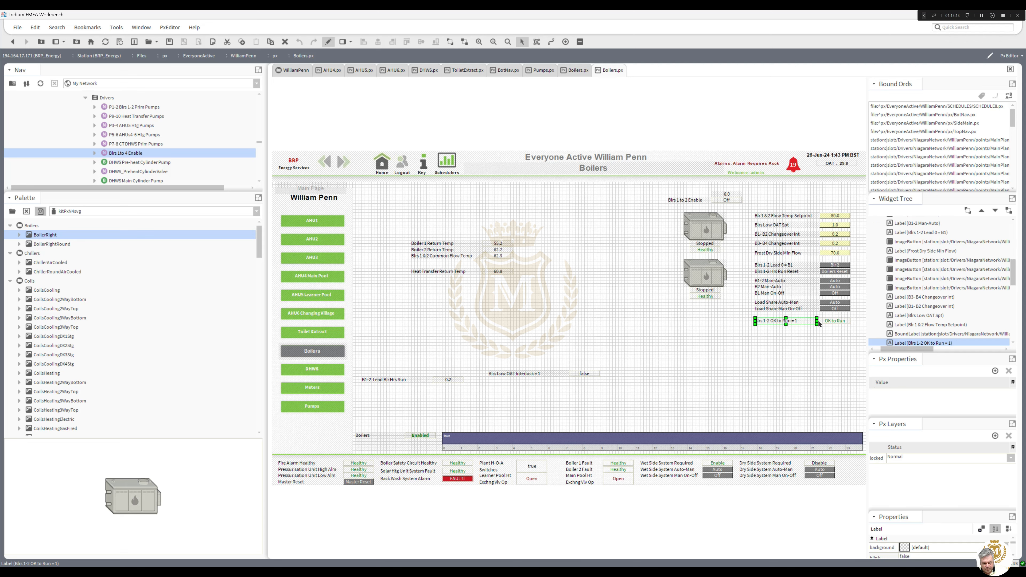
pyautogui.click(809, 349)
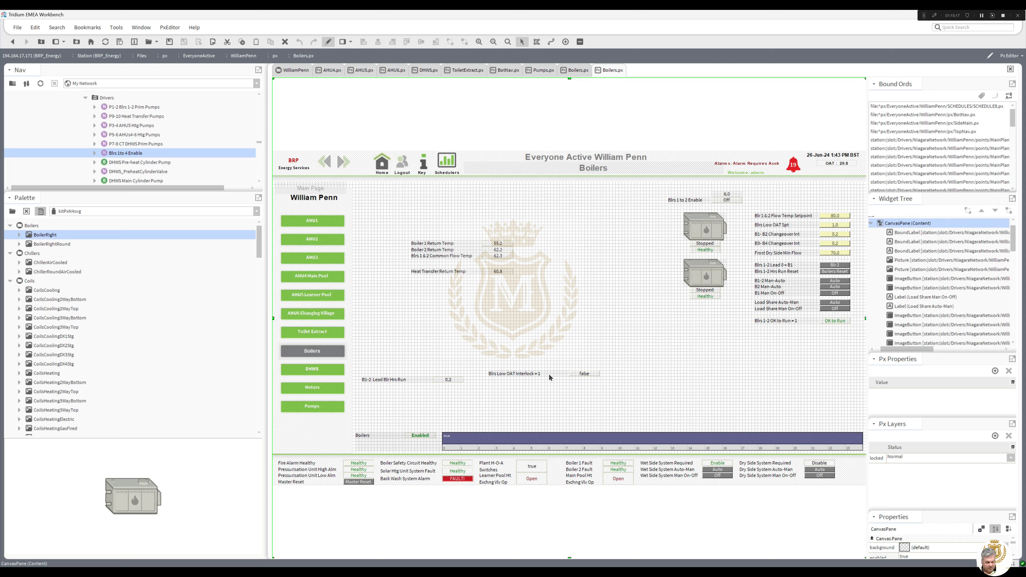
# Place the Blrs Low OAT Interlock label and value beneath the OK to Run row and check the value's properties.
pyautogui.moveTo(547, 372); pyautogui.dragTo(796, 328)
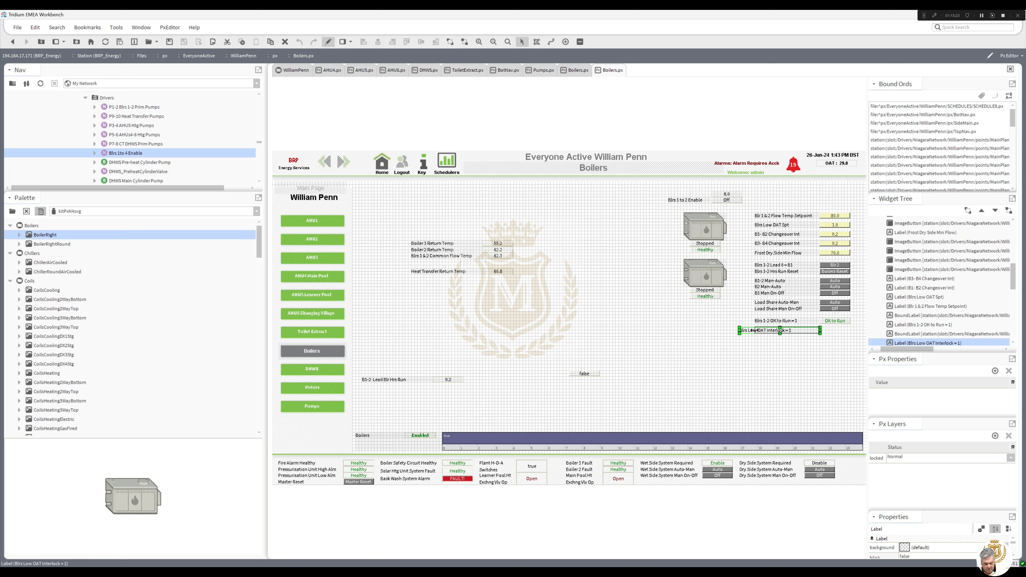
pyautogui.click(589, 375)
pyautogui.moveTo(590, 375); pyautogui.dragTo(839, 332)
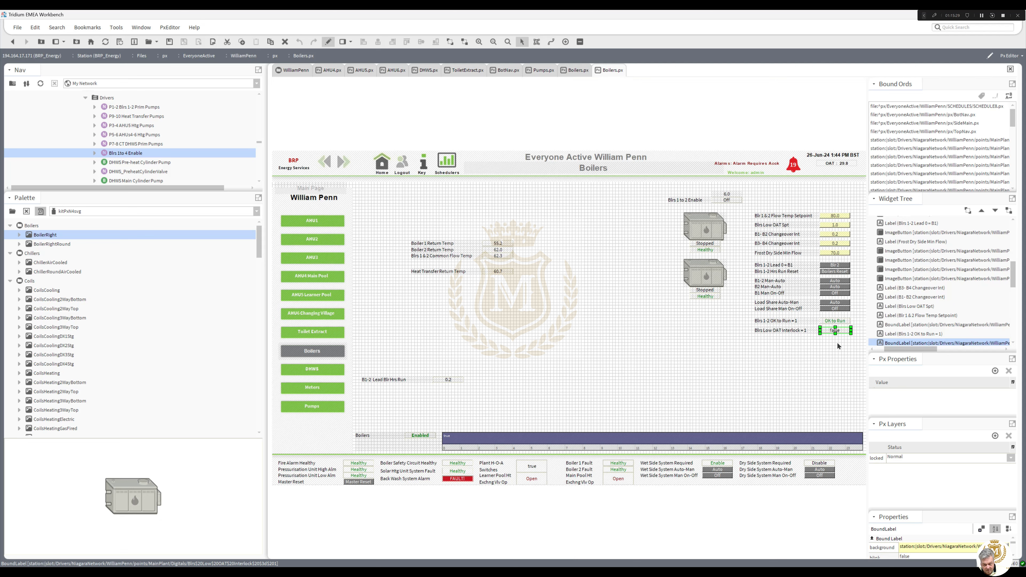
pyautogui.click(835, 343)
pyautogui.doubleClick(834, 330)
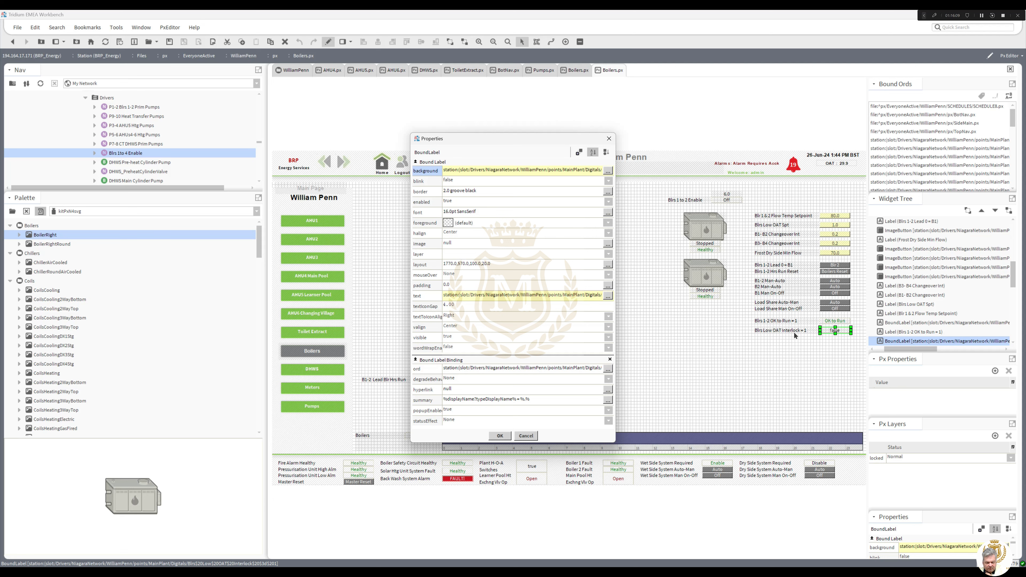
pyautogui.click(500, 436)
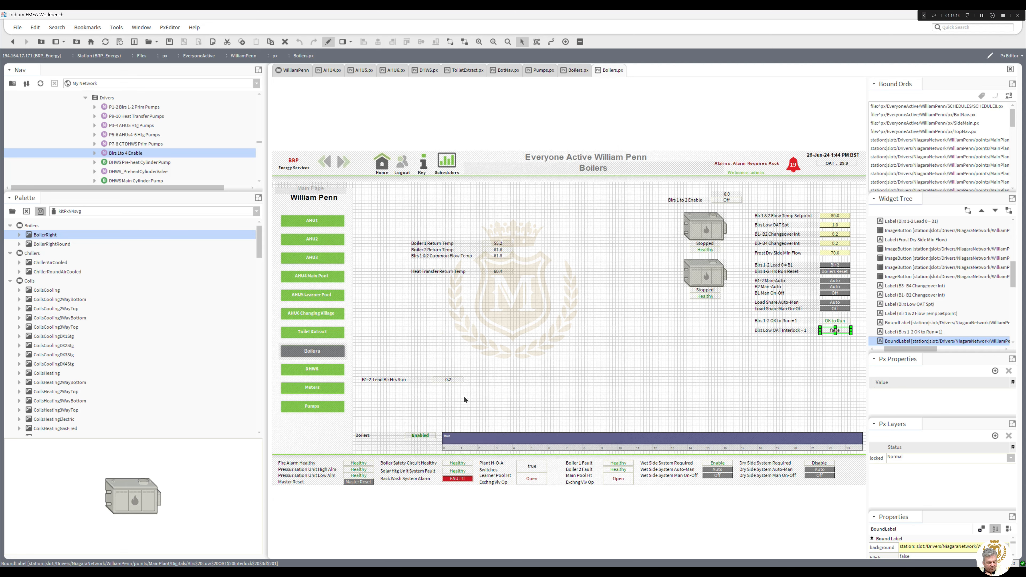
# Move the B1-2 Lead Blr Hrs Run row beneath the Low OAT Interlock row and narrow its label to align with the labels above.
pyautogui.click(447, 380)
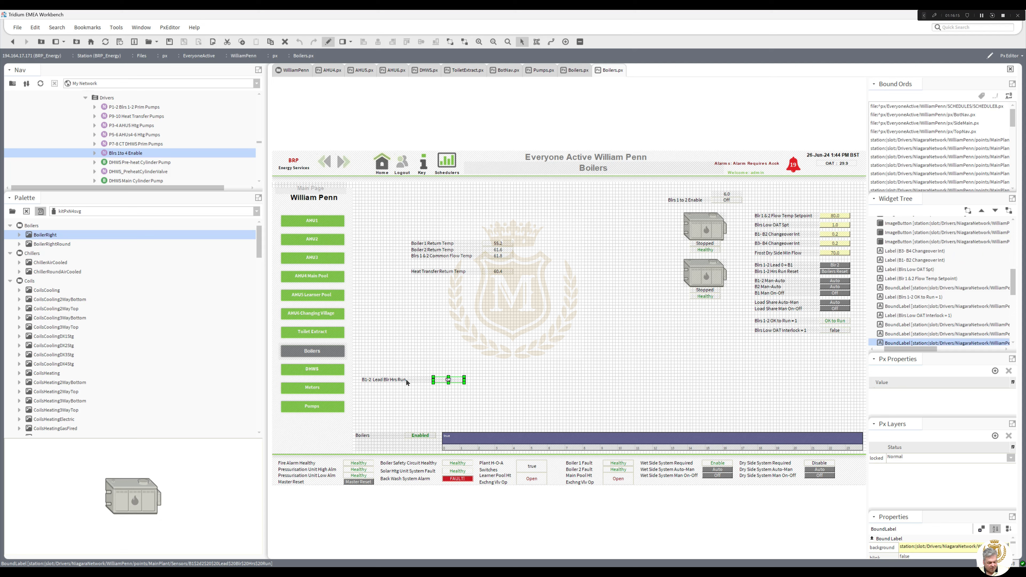
pyautogui.keyDown('ctrl'); pyautogui.click(404, 380); pyautogui.keyUp('ctrl')
pyautogui.moveTo(423, 384); pyautogui.dragTo(793, 338)
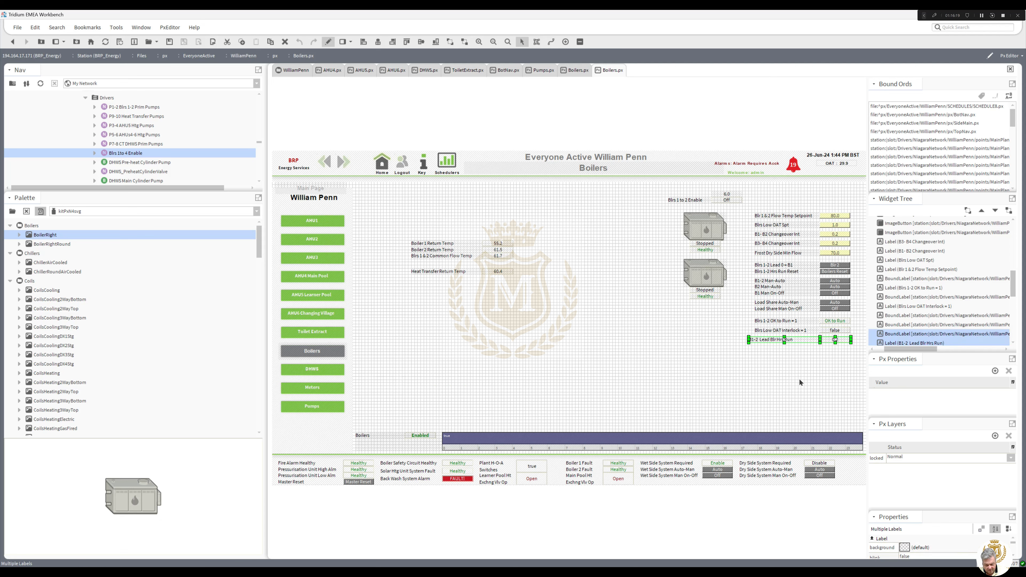
pyautogui.click(765, 340)
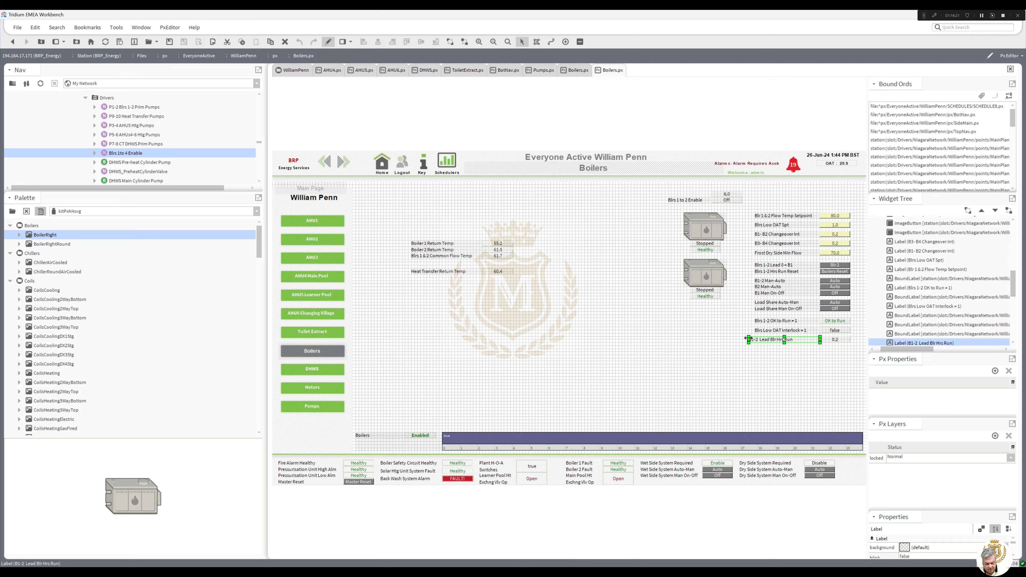
pyautogui.click(783, 375)
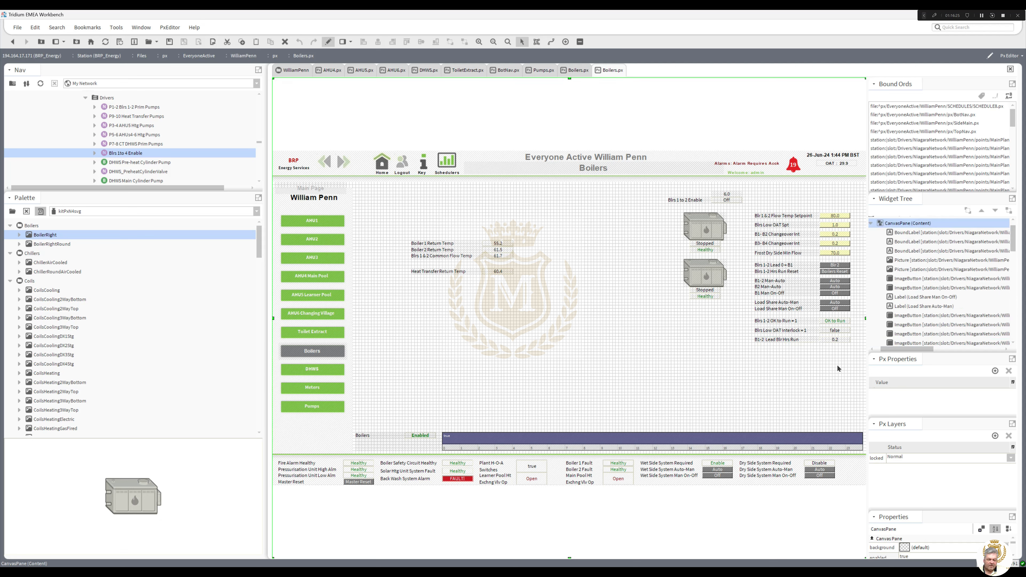
# Leave edit mode on the Boilers page and open Meters.px from the William Penn px folder to check its framed groups.
pyautogui.click(329, 42)
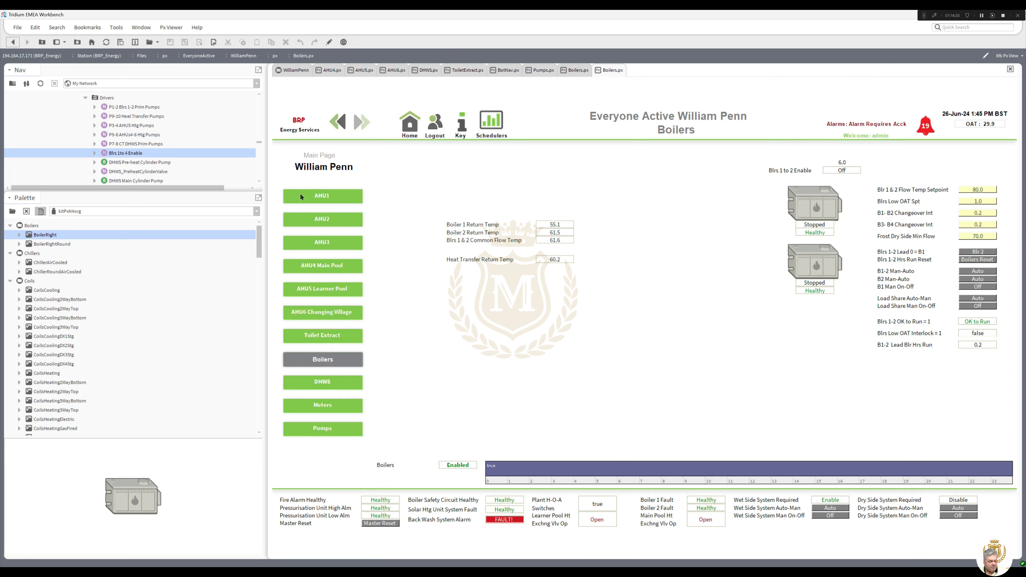
pyautogui.moveTo(260, 238)
pyautogui.mouseDown()
pyautogui.moveTo(251, 298)
pyautogui.moveTo(251, 227)
pyautogui.mouseUp()
pyautogui.moveTo(218, 193); pyautogui.dragTo(217, 370)
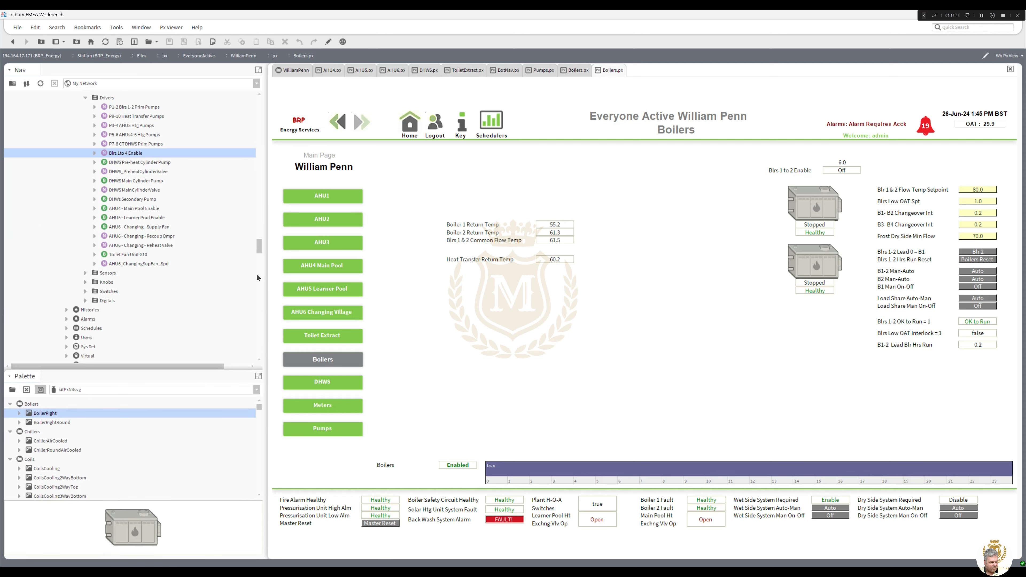
pyautogui.scroll(-15, 256, 267)
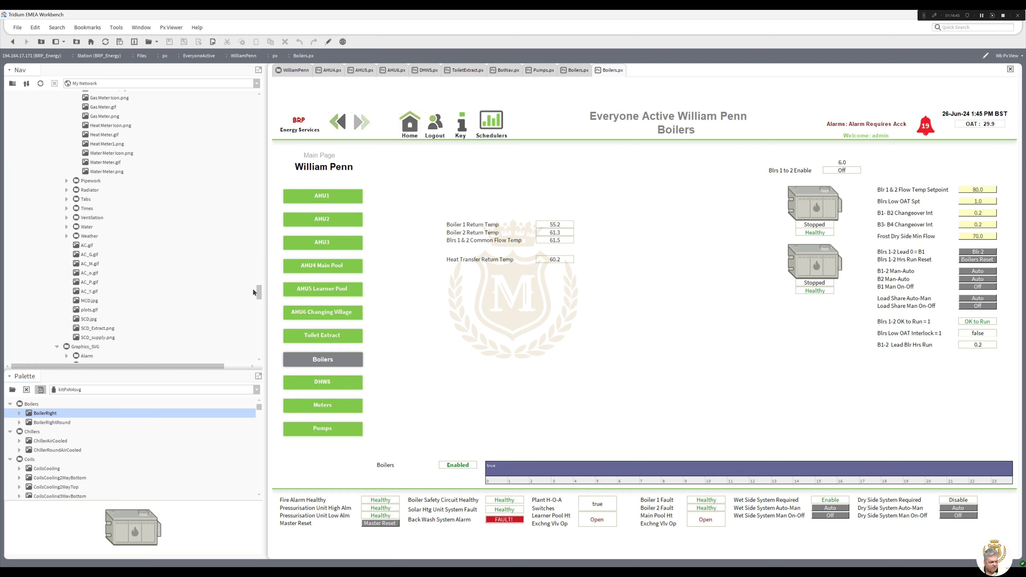
pyautogui.scroll(-10, 249, 307)
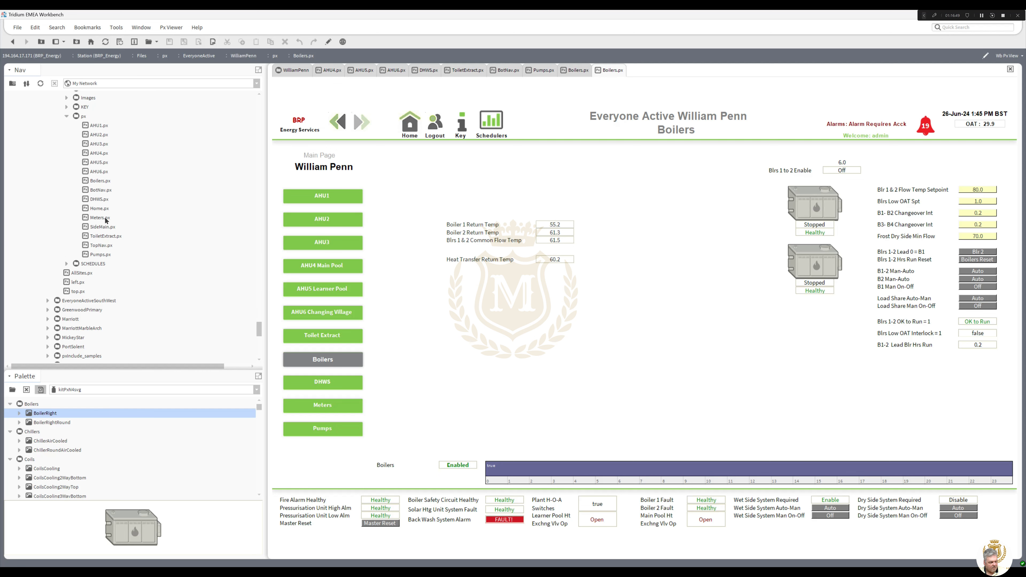
pyautogui.doubleClick(101, 218)
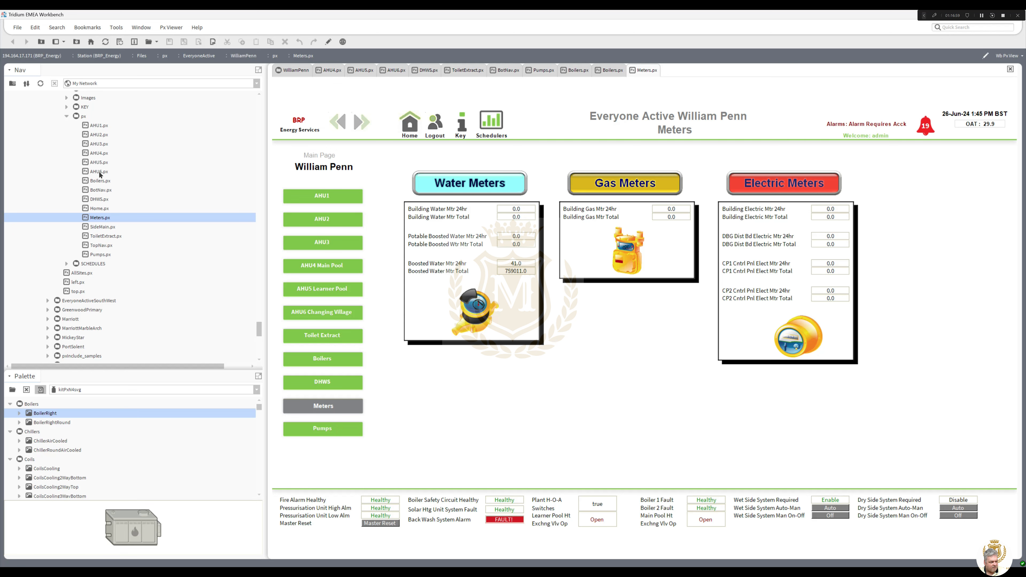
# Open AHU4.px for editing, copy the Main TREND Controller title together with its green frame, and return the page to view mode.
pyautogui.doubleClick(106, 154)
pyautogui.click(328, 42)
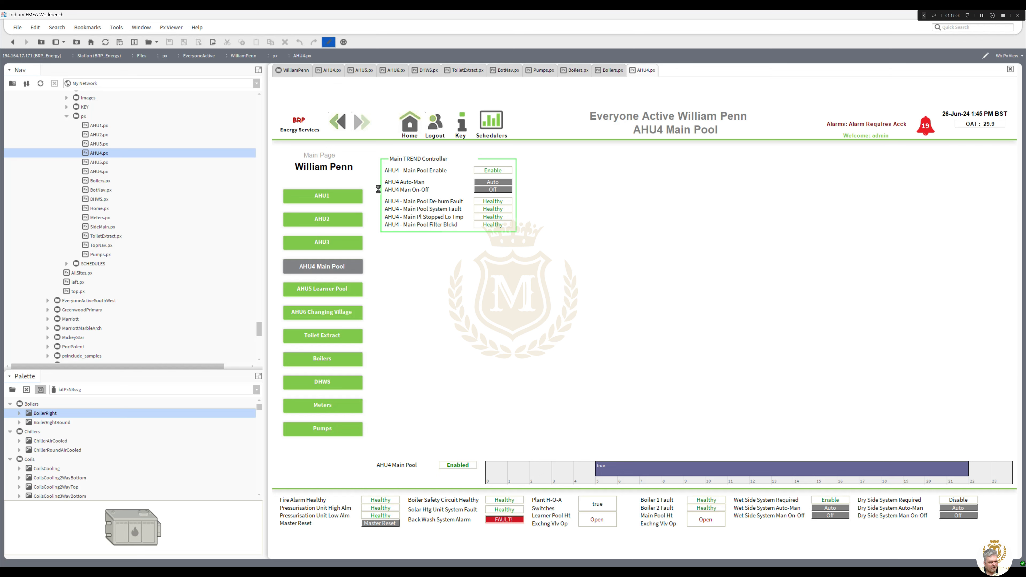
pyautogui.click(383, 246)
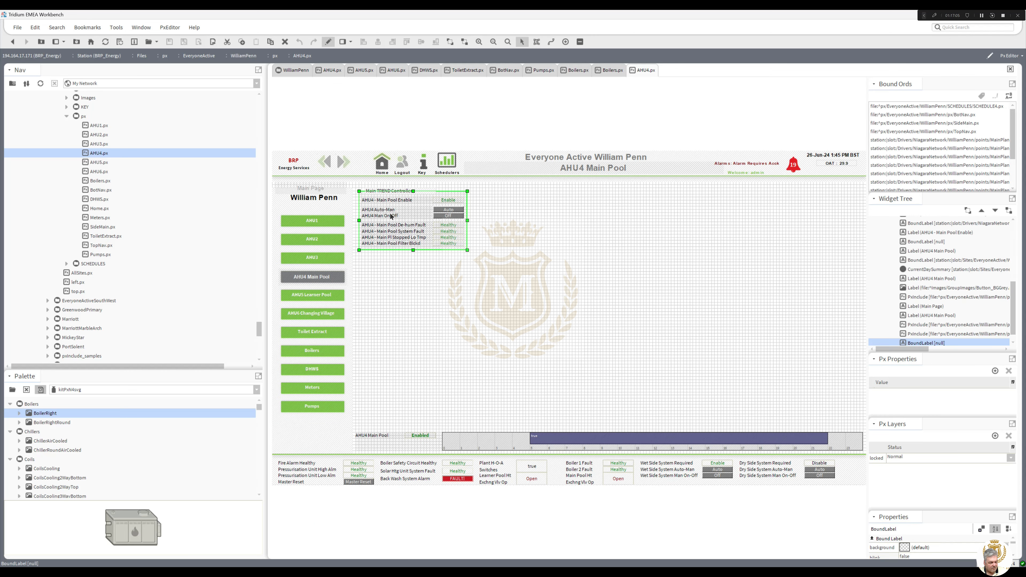
pyautogui.click(386, 190)
pyautogui.rightClick(387, 189)
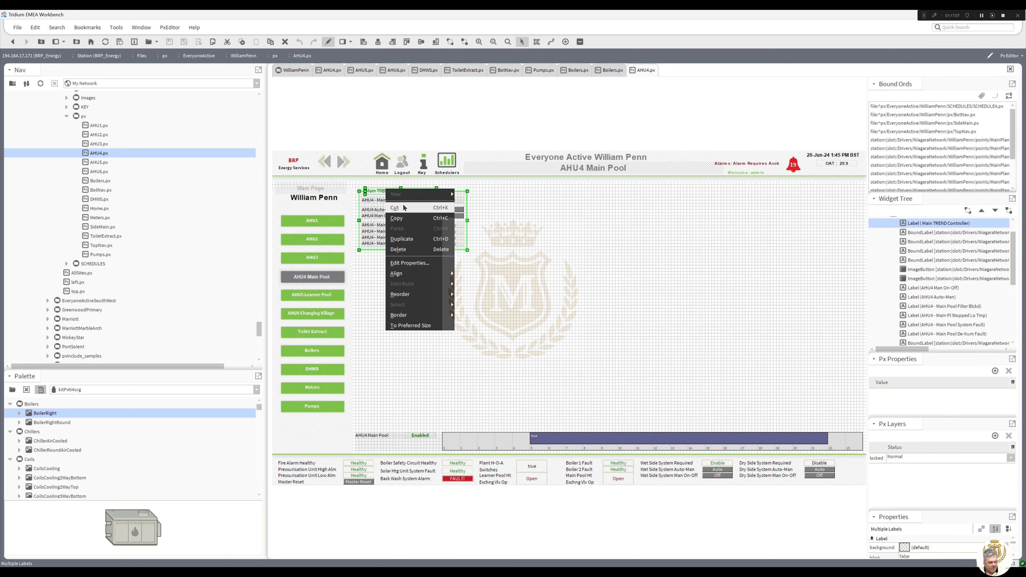
pyautogui.click(398, 218)
pyautogui.click(328, 42)
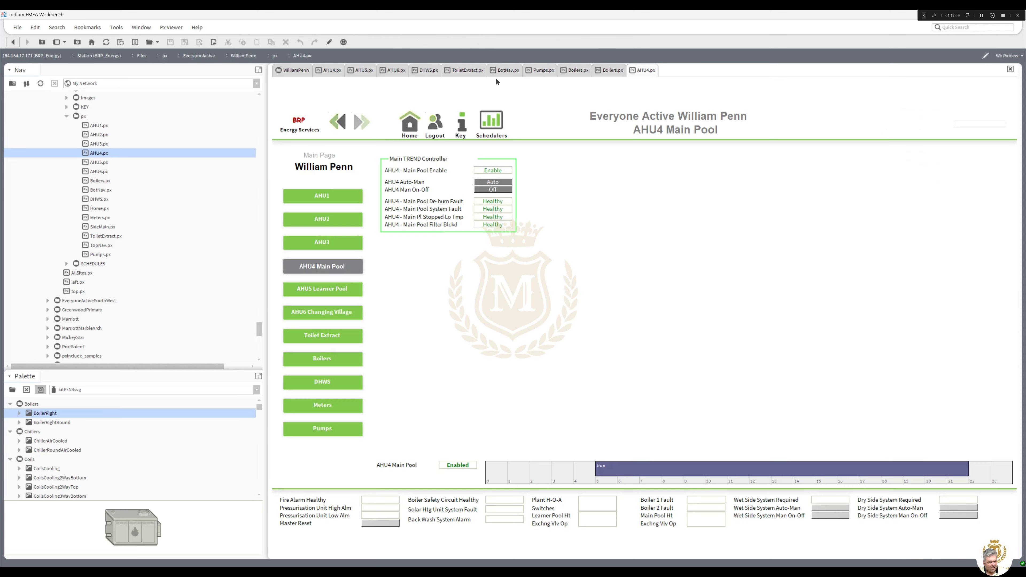
# Paste the copied title and green frame into the Boilers page and position them over the boiler setpoint rows.
pyautogui.click(611, 71)
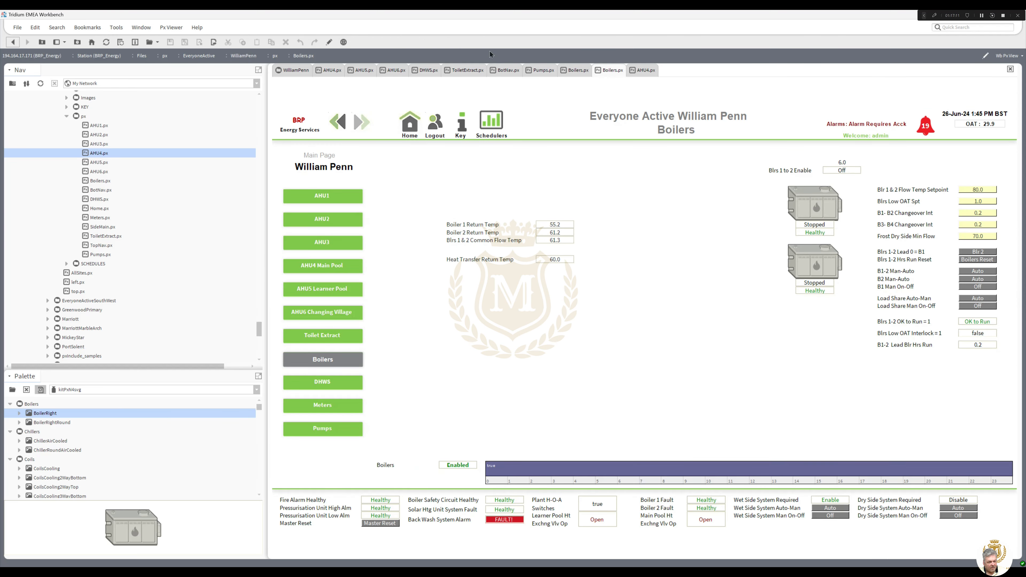
pyautogui.click(329, 42)
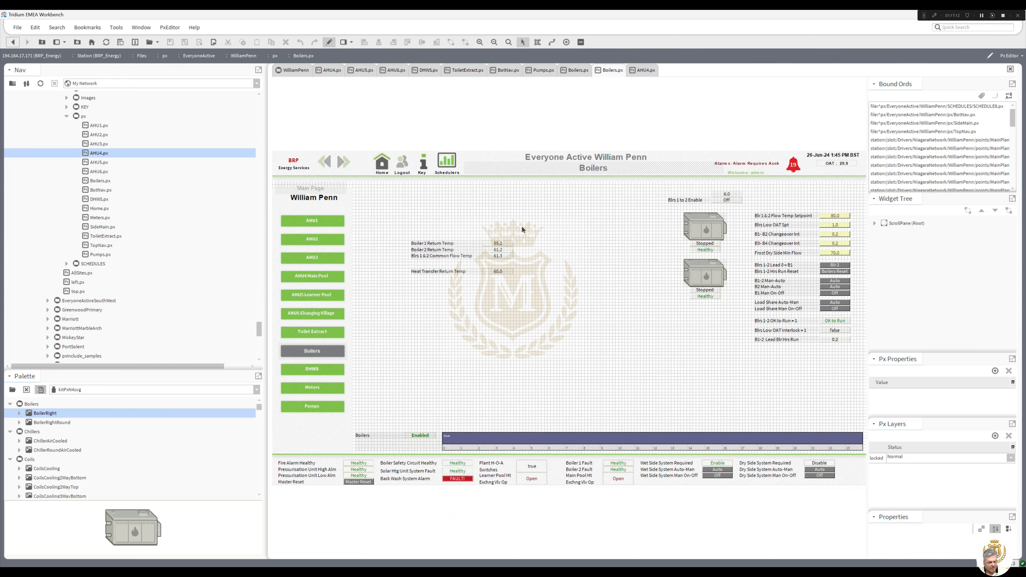
pyautogui.rightClick(586, 284)
pyautogui.click(610, 323)
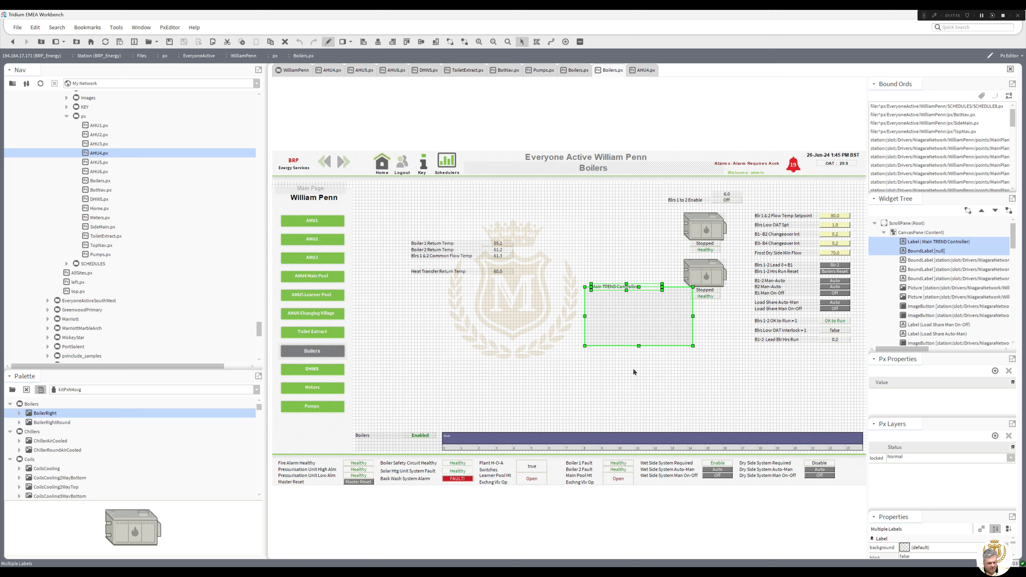
pyautogui.moveTo(630, 321); pyautogui.dragTo(790, 244)
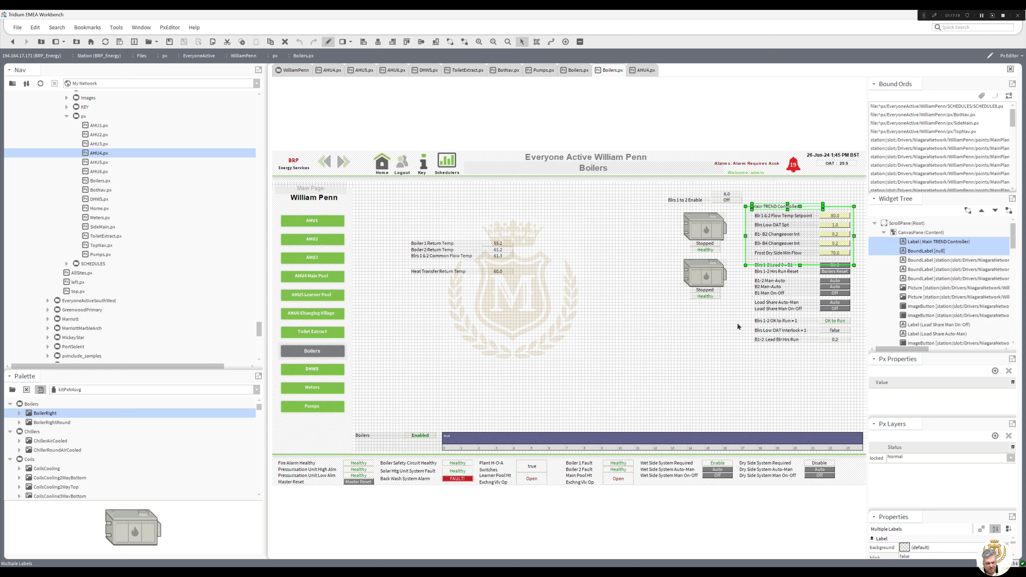
# Resize the green frame to enclose every row from the Flow Temp Setpoint down to B1-2 Lead Blr Hrs Run.
pyautogui.click(752, 250)
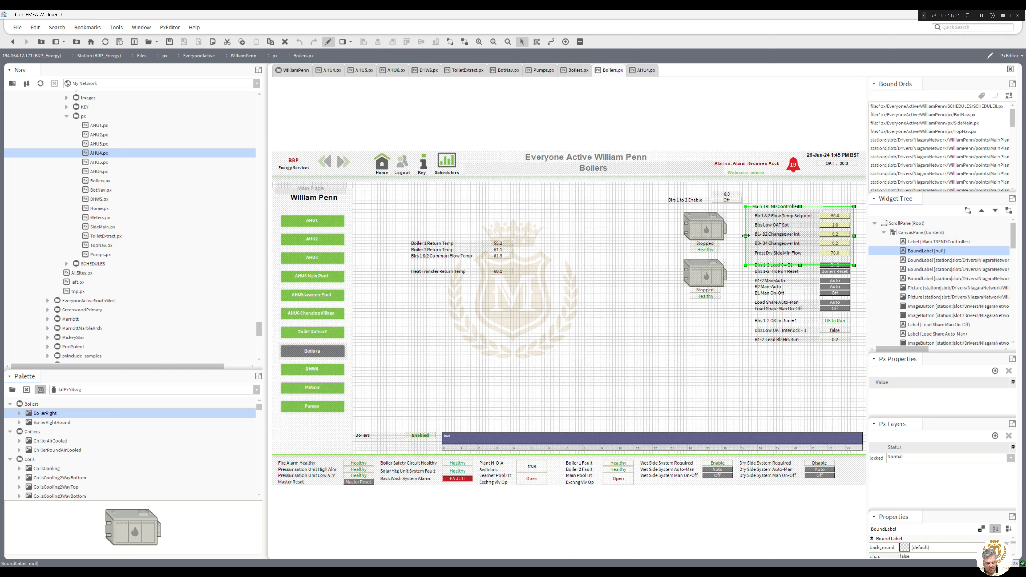
pyautogui.moveTo(745, 235); pyautogui.dragTo(751, 235)
pyautogui.moveTo(803, 265); pyautogui.dragTo(798, 346)
# Shift the frame's title slightly inward from the frame edge and change its text to "Boilers Adjustments/Information".
pyautogui.click(781, 208)
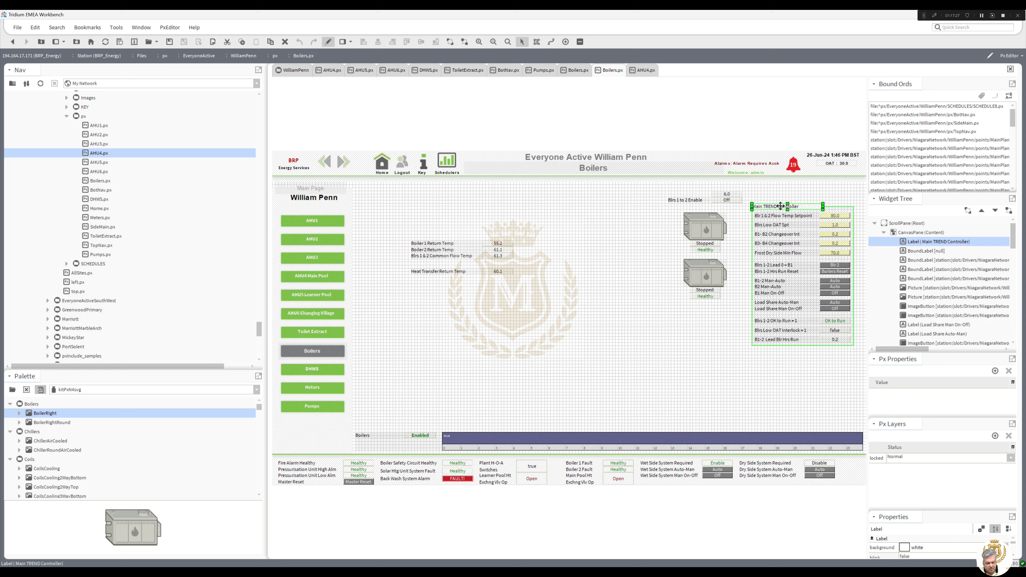
pyautogui.doubleClick(786, 208)
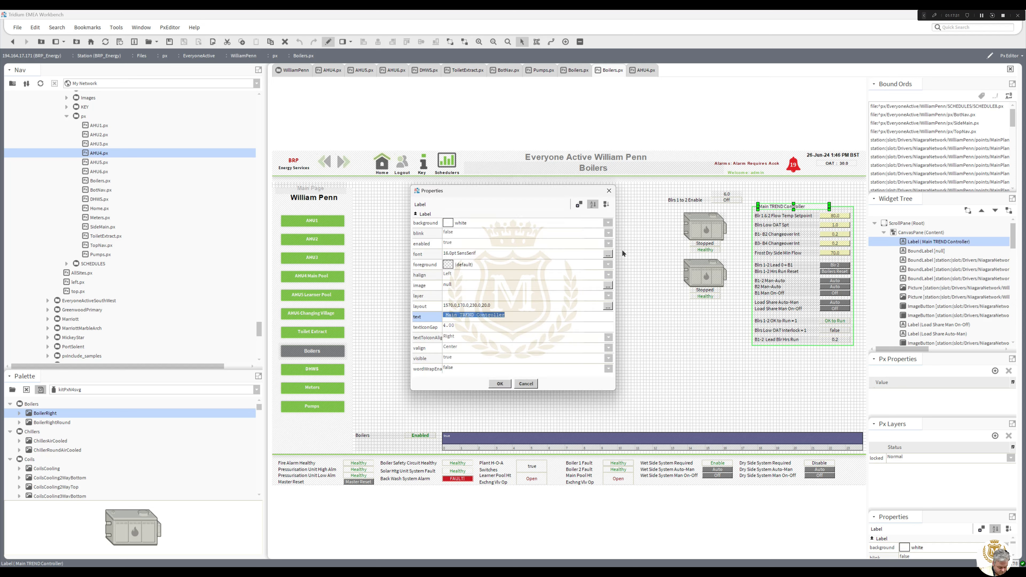
pyautogui.write('Boiler ASdjustments')
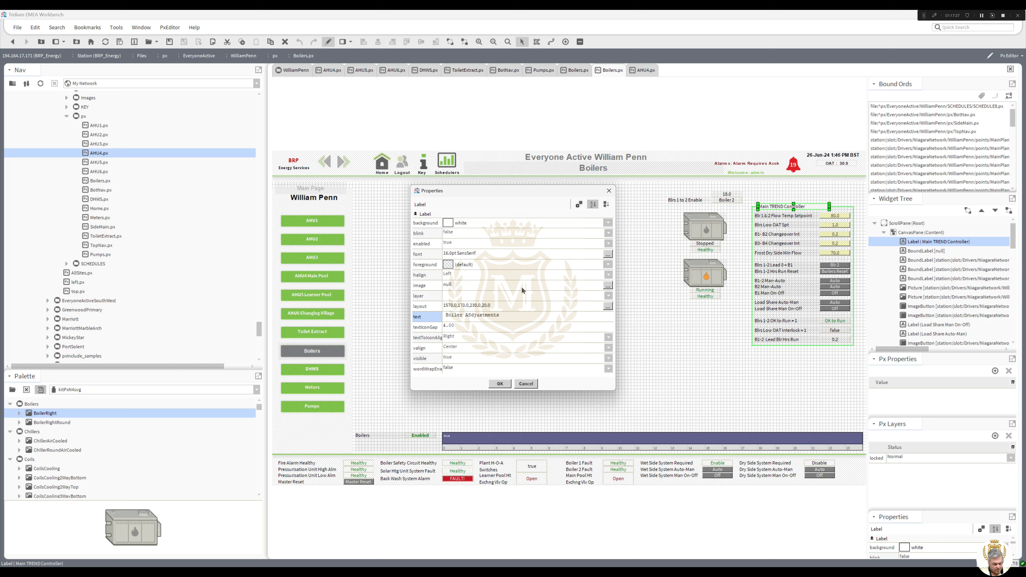
pyautogui.click(479, 319)
pyautogui.press('BackSpace')
pyautogui.write('/Information')
pyautogui.click(463, 315)
pyautogui.write('s')
pyautogui.click(500, 384)
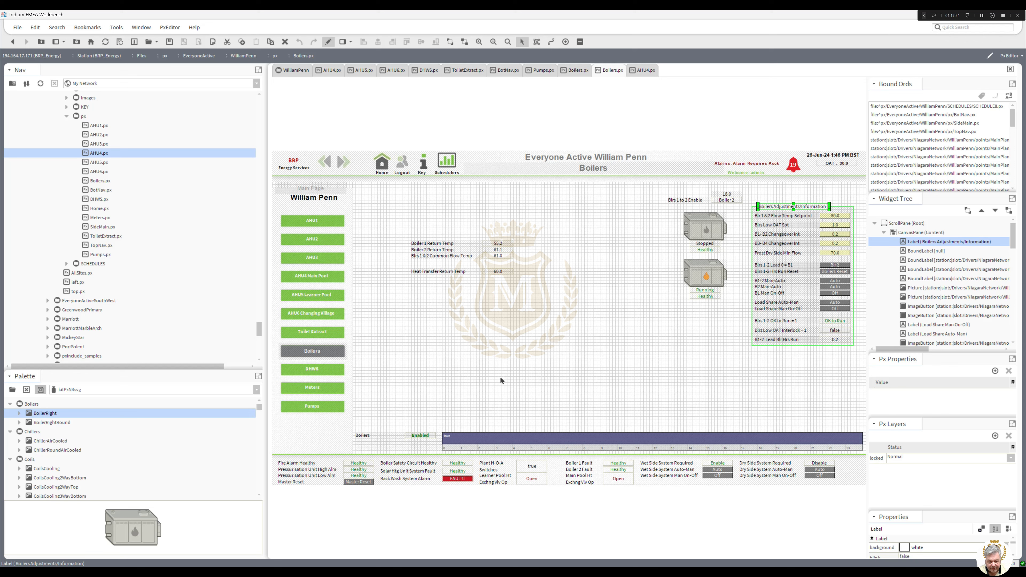
# Reorder the green frame to the bottom so that it sits behind the boiler setpoint and switch rows.
pyautogui.click(636, 375)
pyautogui.click(776, 344)
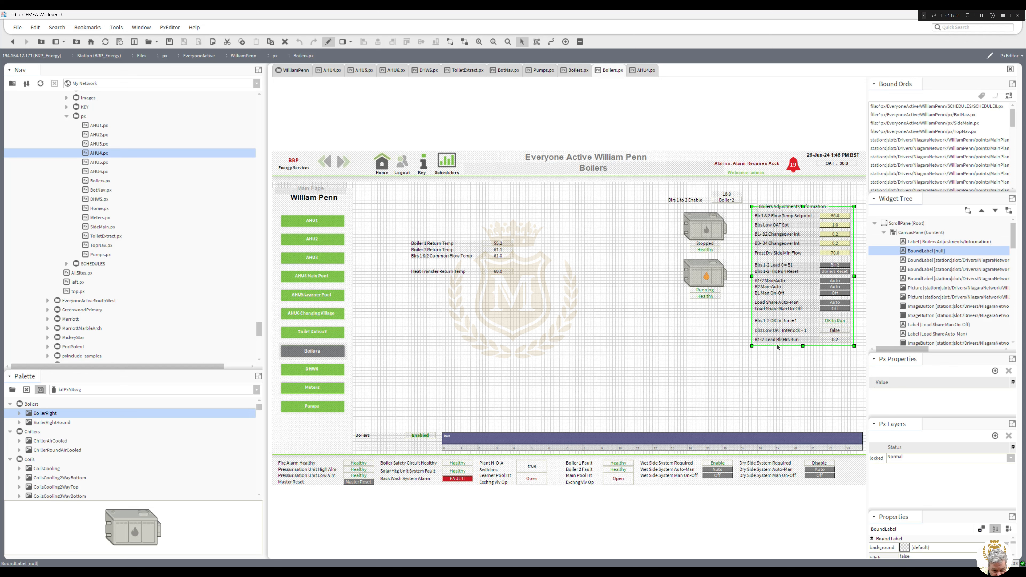
pyautogui.rightClick(776, 344)
pyautogui.moveTo(824, 448)
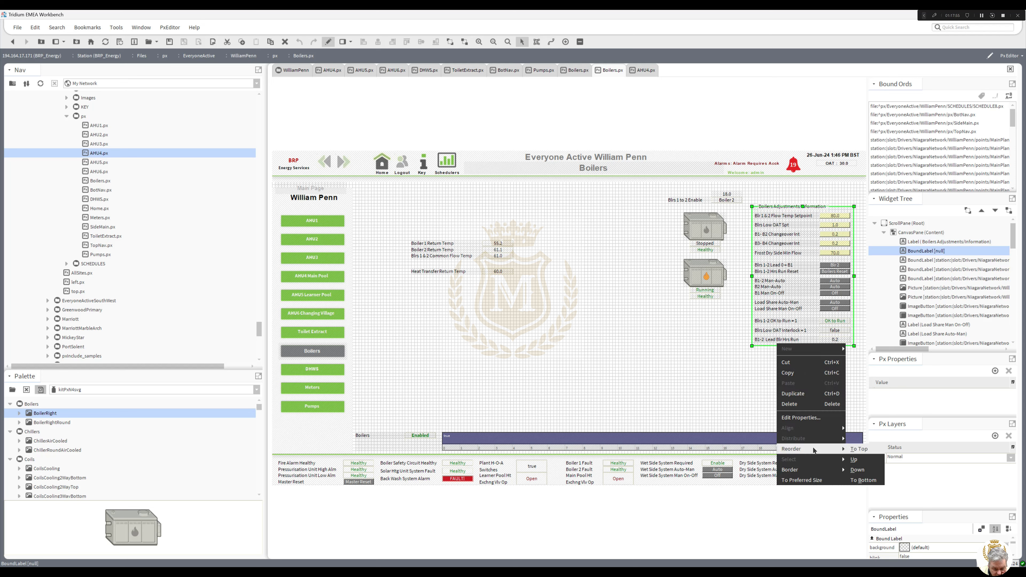
pyautogui.click(855, 480)
pyautogui.click(756, 376)
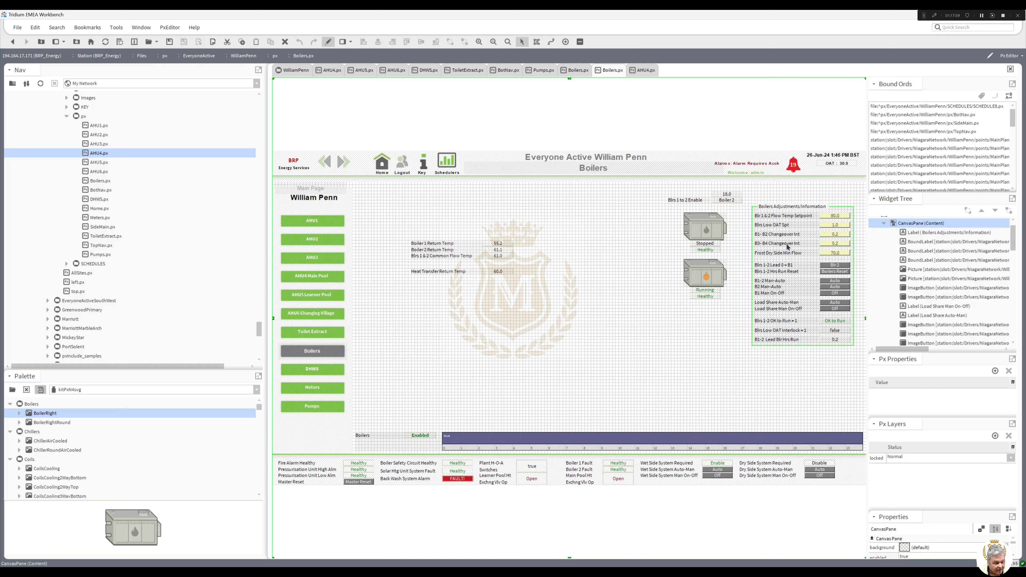
# Move the boiler and heat transfer temperature rows lower on the page and extend the green frame beneath the Lead Blr Hrs Run row.
pyautogui.moveTo(541, 312); pyautogui.dragTo(432, 316)
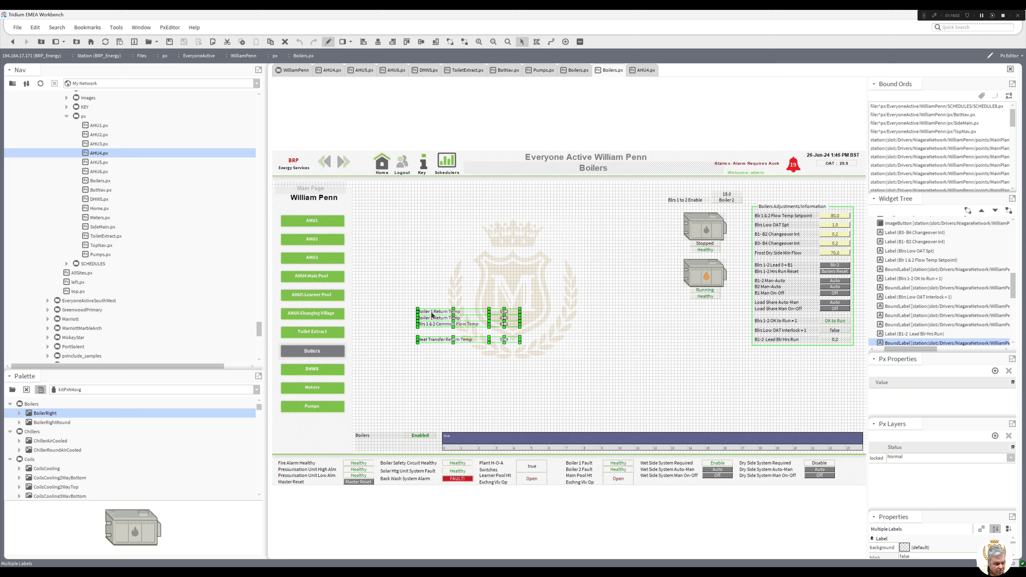
pyautogui.click(633, 365)
pyautogui.click(787, 346)
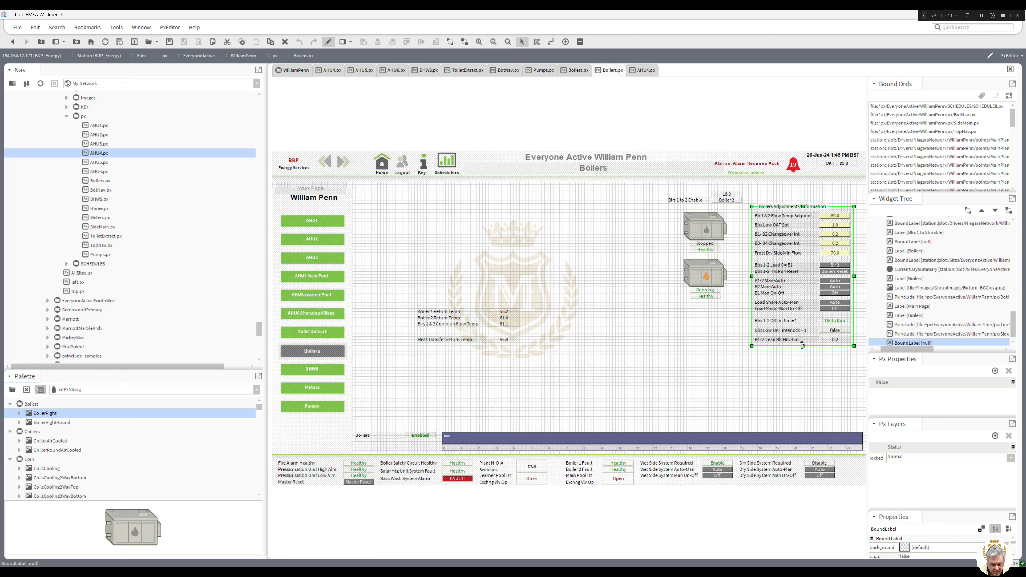
pyautogui.moveTo(802, 346); pyautogui.dragTo(802, 361)
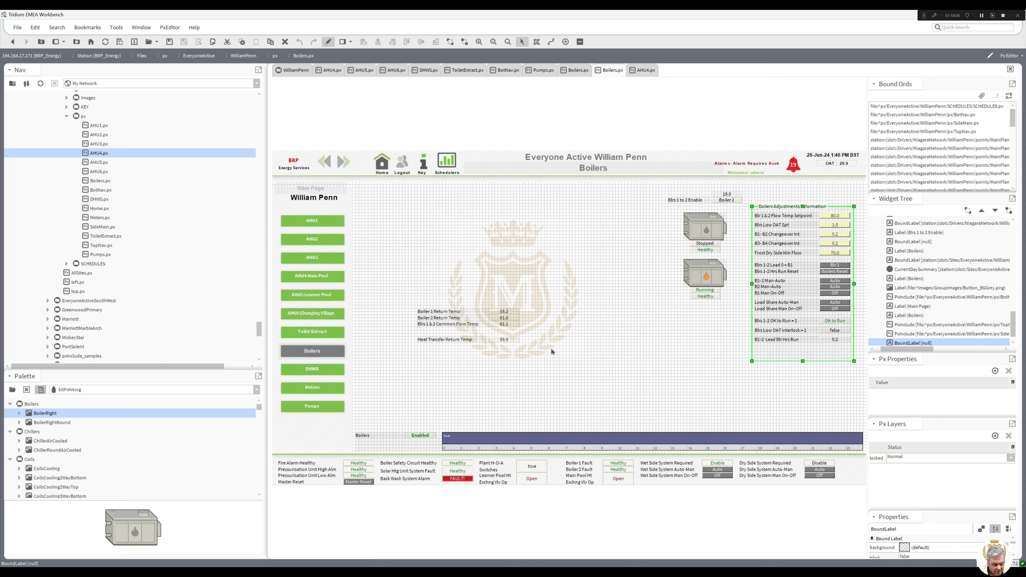
# Place the Heat Transfer Return Temp value and label beneath the Lead Blr Hrs Run row and fit the frame's lower edge to it.
pyautogui.click(502, 342)
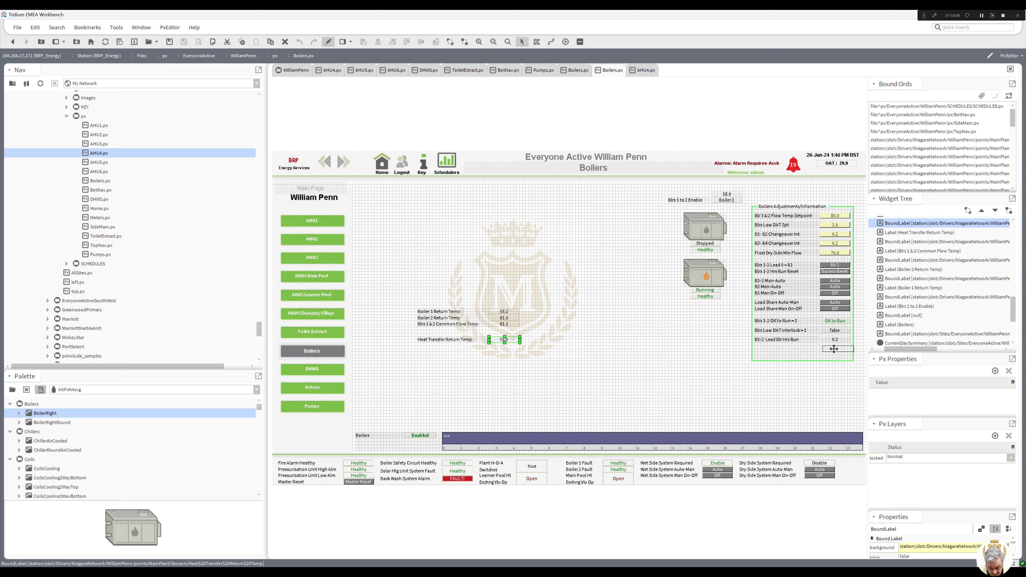
pyautogui.moveTo(833, 349); pyautogui.dragTo(835, 348)
pyautogui.moveTo(464, 342); pyautogui.dragTo(796, 349)
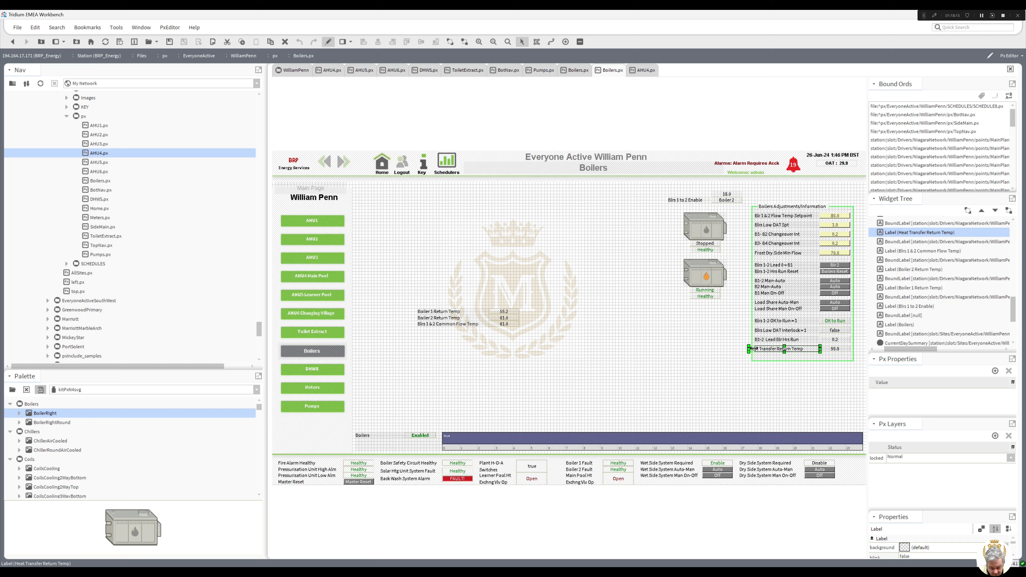
pyautogui.click(787, 358)
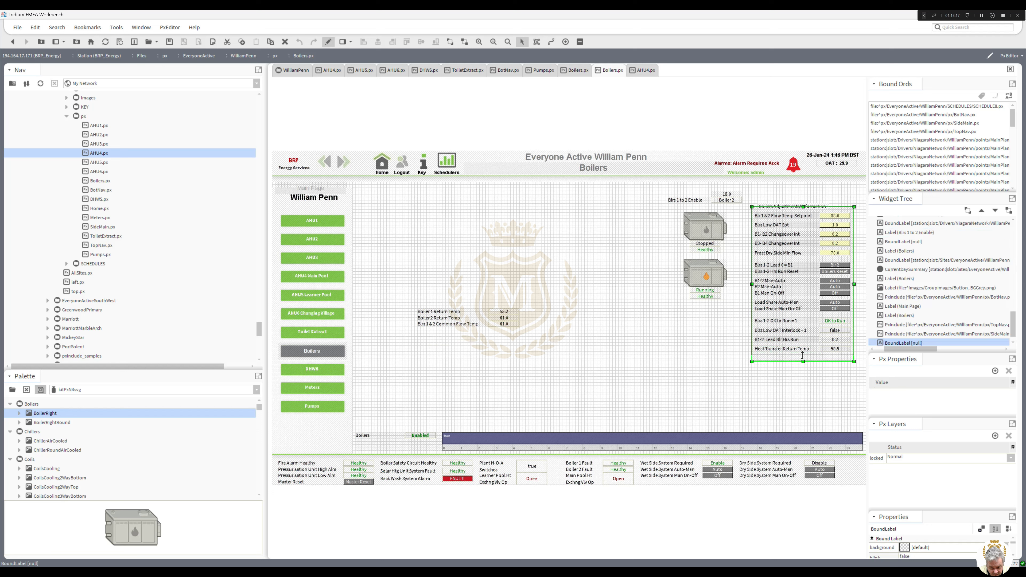
pyautogui.click(533, 346)
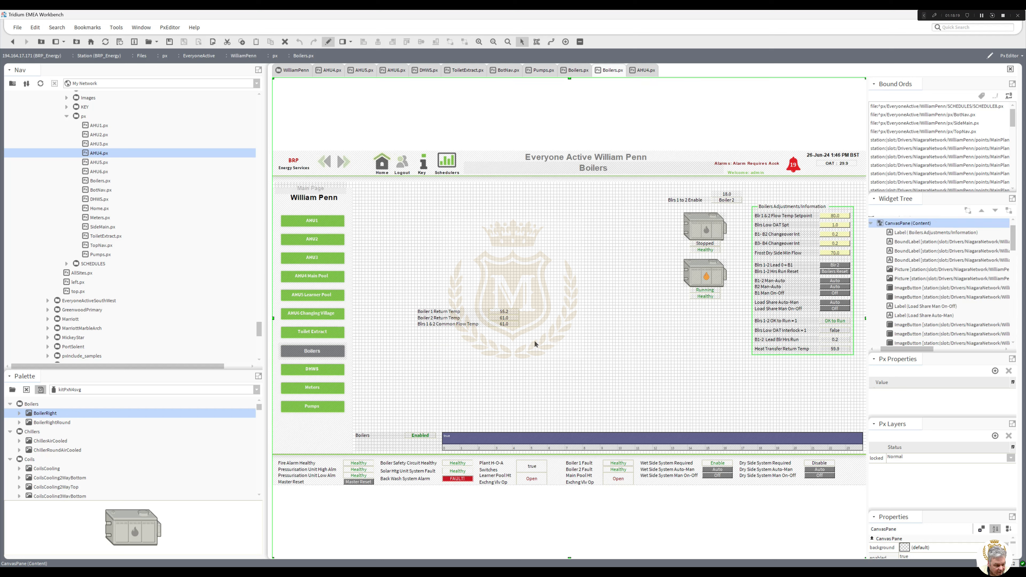
# Move the three remaining boiler return and common flow temperature rows closer to the boilers.
pyautogui.moveTo(536, 342)
pyautogui.mouseDown()
pyautogui.moveTo(398, 301)
pyautogui.moveTo(440, 348)
pyautogui.moveTo(527, 333)
pyautogui.mouseUp()
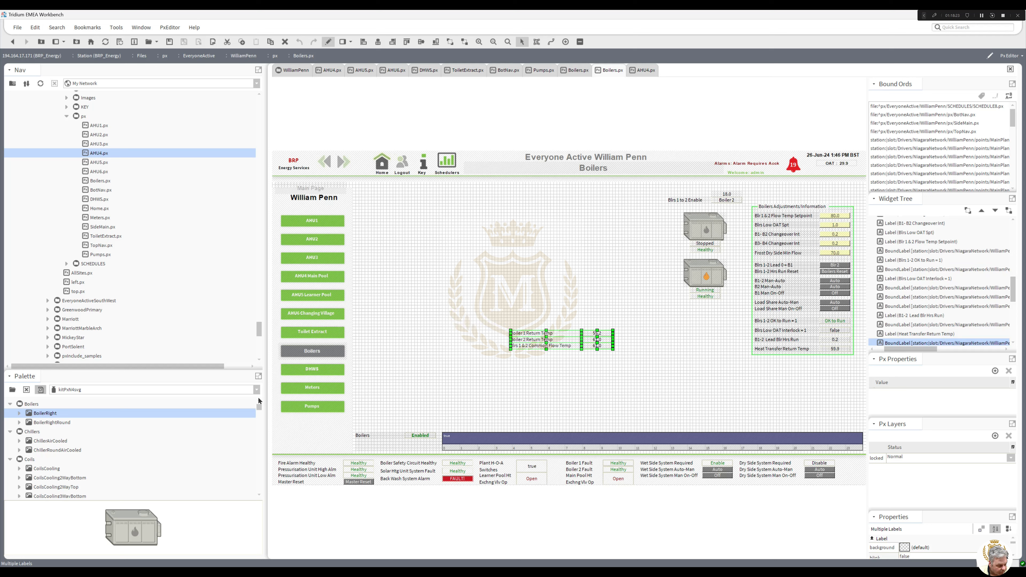
# Place an HwsHor6 pipe from the LargePiping Hws set beside the upper boiler.
pyautogui.moveTo(260, 406); pyautogui.dragTo(263, 421)
pyautogui.moveTo(181, 370); pyautogui.dragTo(174, 239)
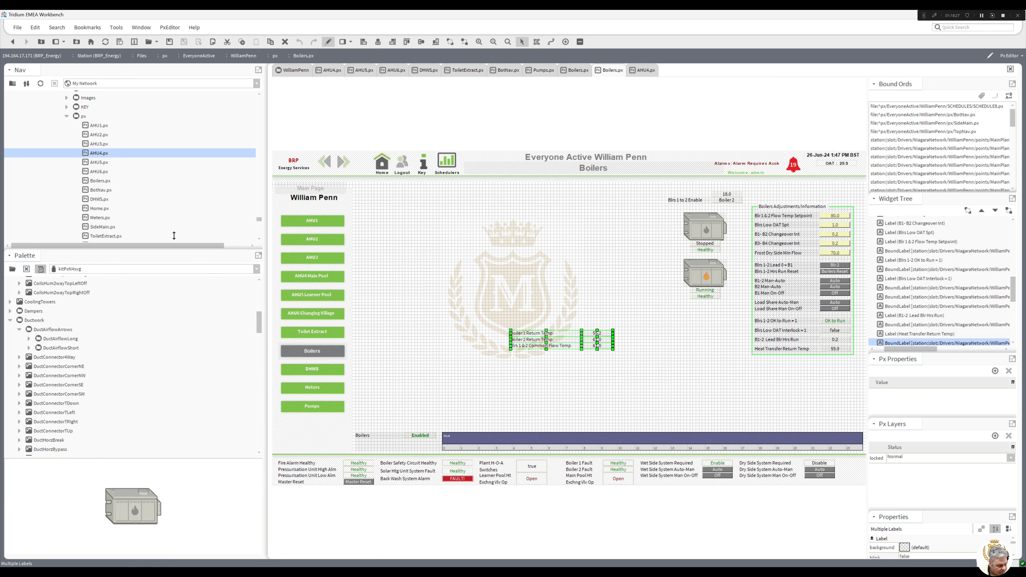
pyautogui.scroll(-15, 260, 336)
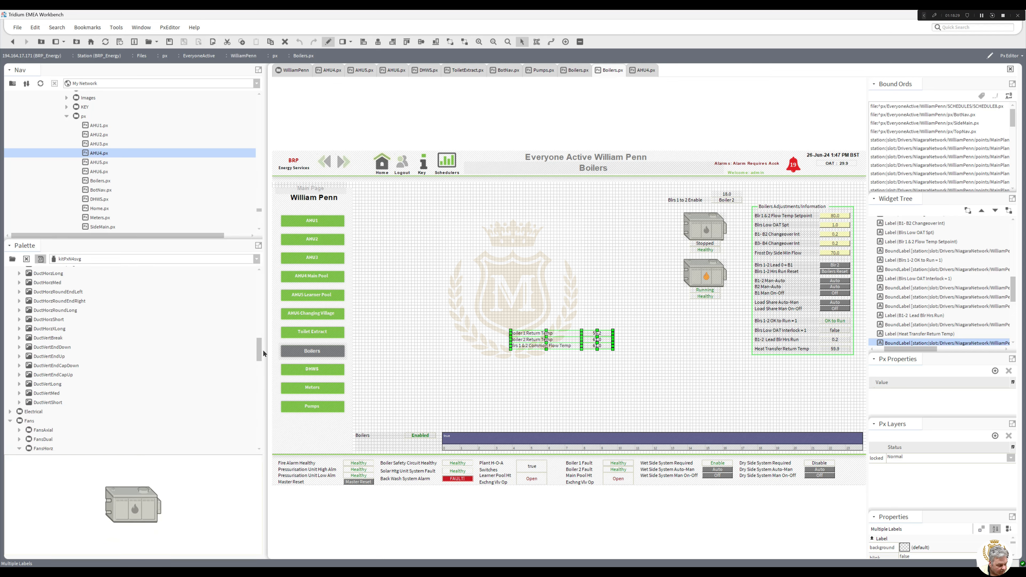
pyautogui.moveTo(261, 368); pyautogui.dragTo(262, 425)
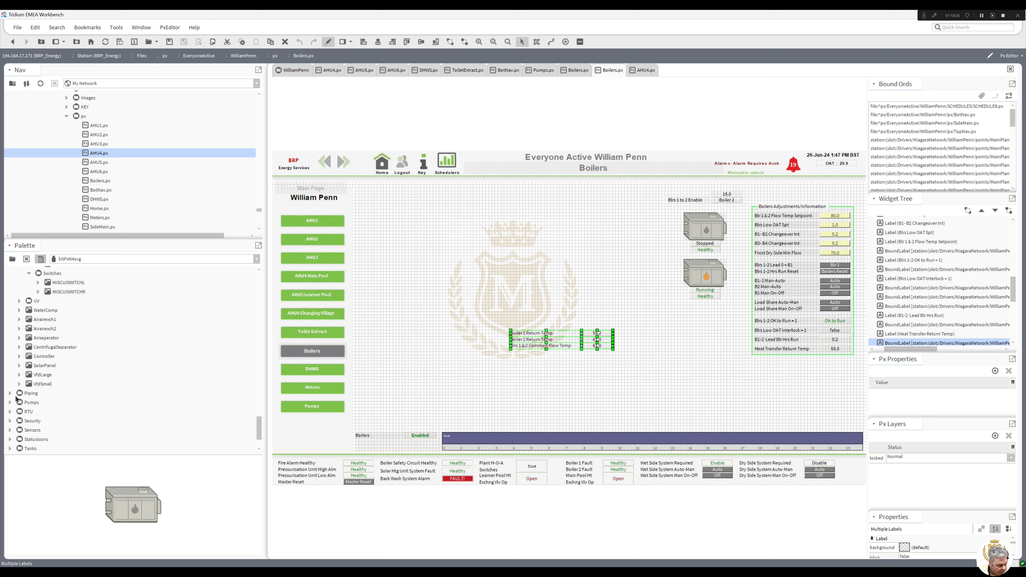
pyautogui.click(10, 393)
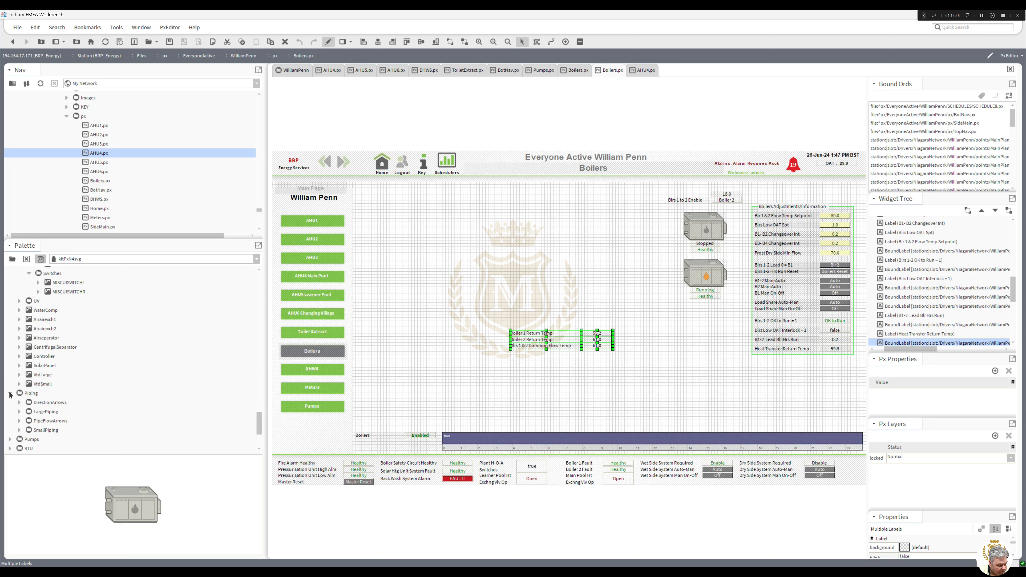
pyautogui.click(19, 411)
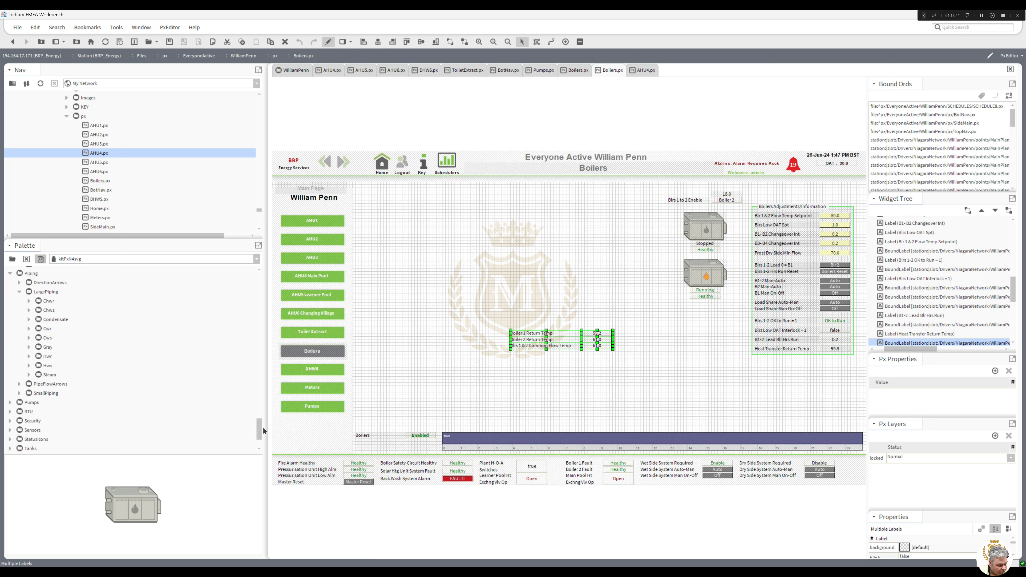
pyautogui.scroll(-2, 262, 427)
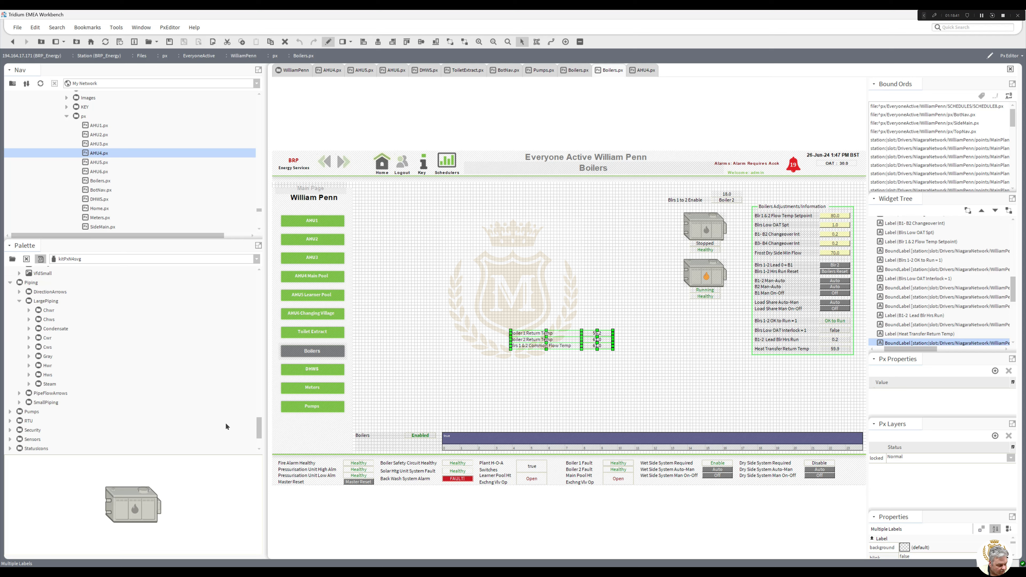
pyautogui.click(29, 375)
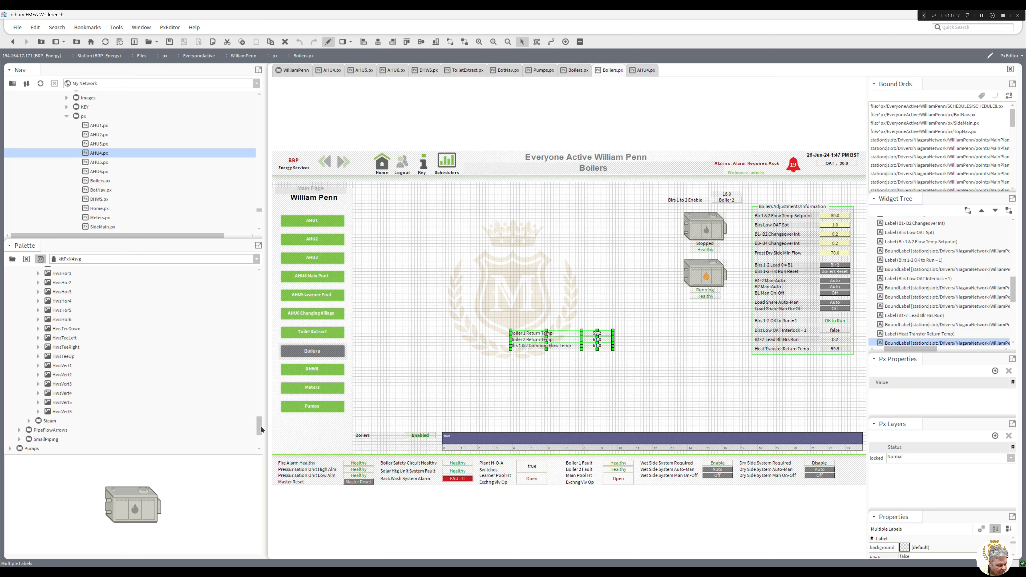
pyautogui.moveTo(64, 377); pyautogui.dragTo(480, 223)
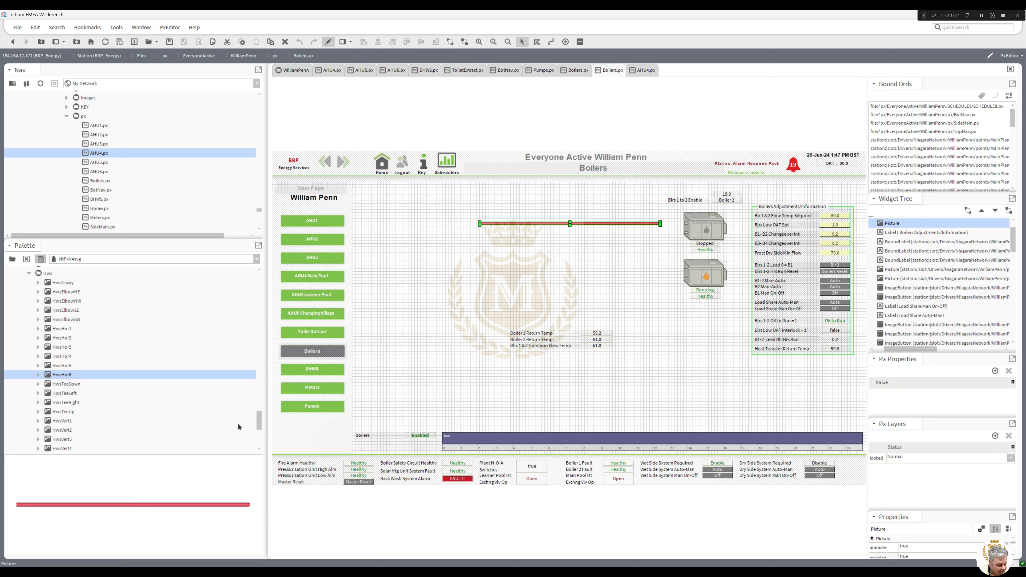
# Add an HwrHor6 return pipe beneath the flow pipe and line both pipes up with the upper boiler's side.
pyautogui.scroll(4, 260, 414)
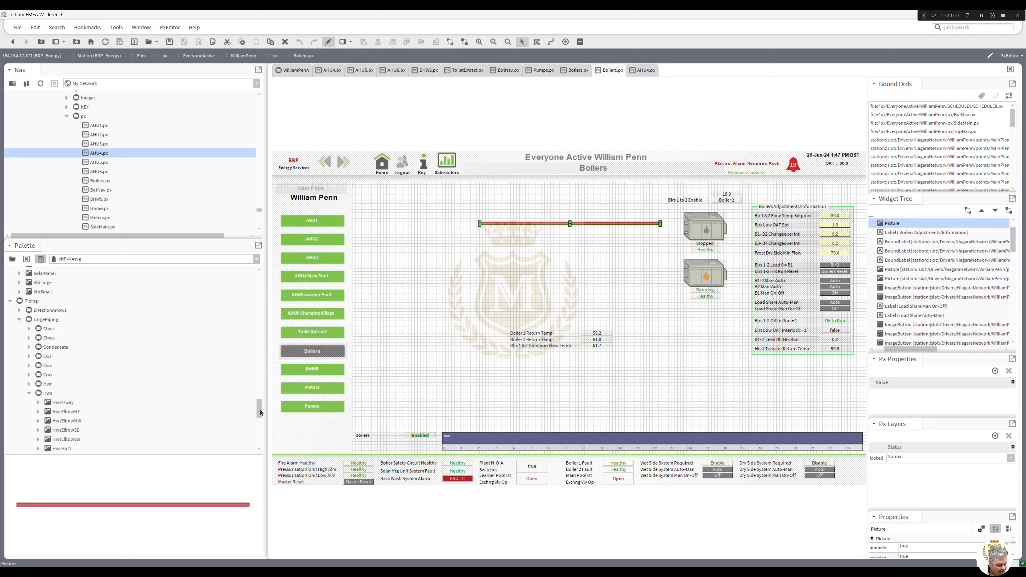
pyautogui.click(29, 383)
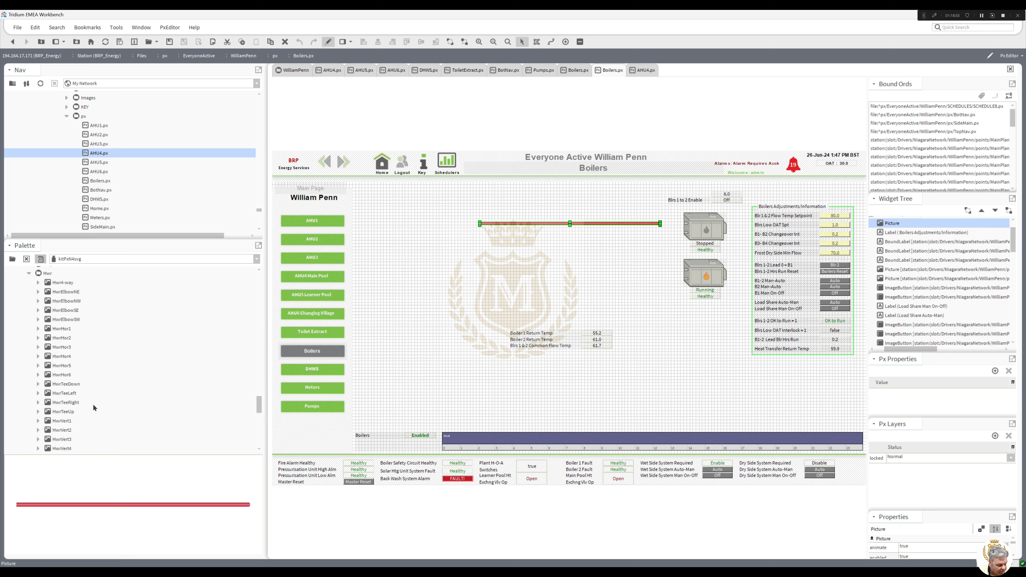
pyautogui.scroll(-2, 169, 397)
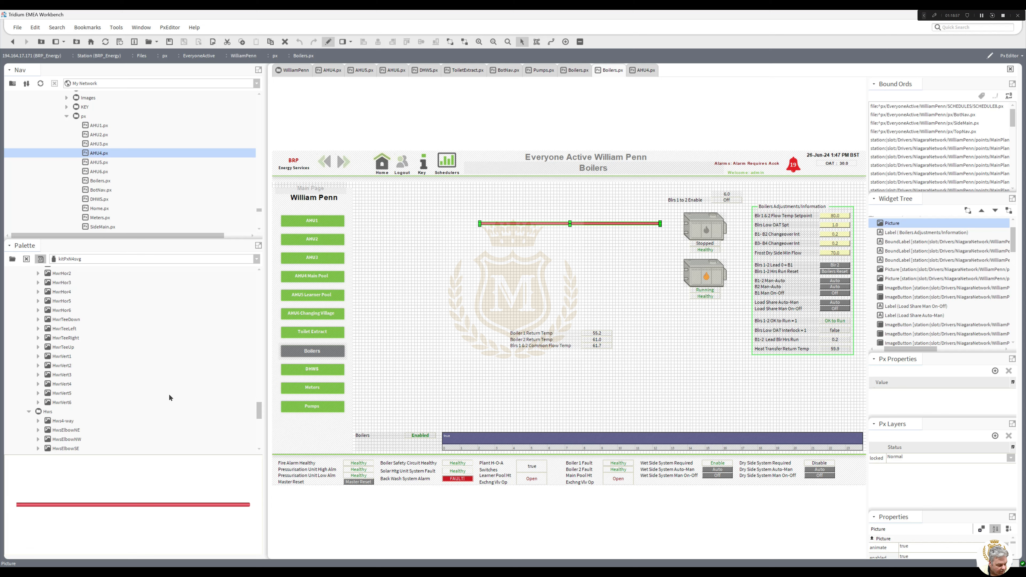
pyautogui.moveTo(62, 310); pyautogui.dragTo(521, 257)
pyautogui.moveTo(595, 262); pyautogui.dragTo(600, 222)
pyautogui.click(596, 223)
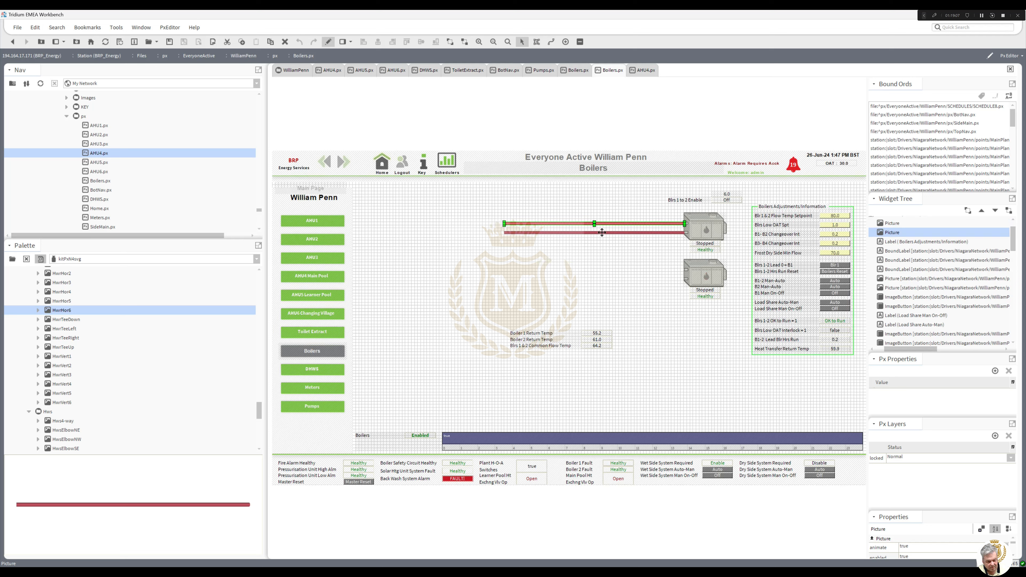
# Duplicate the flow and return pipe pair and place the copies against the lower boiler.
pyautogui.keyDown('ctrl'); pyautogui.click(601, 233); pyautogui.keyUp('ctrl')
pyautogui.rightClick(602, 234)
pyautogui.click(618, 283)
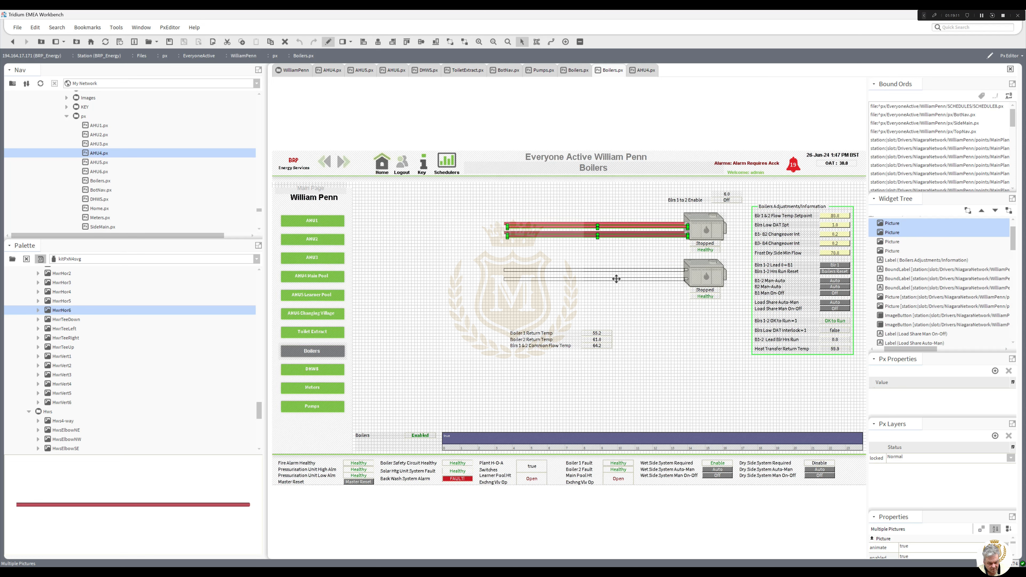
pyautogui.click(619, 307)
pyautogui.click(618, 304)
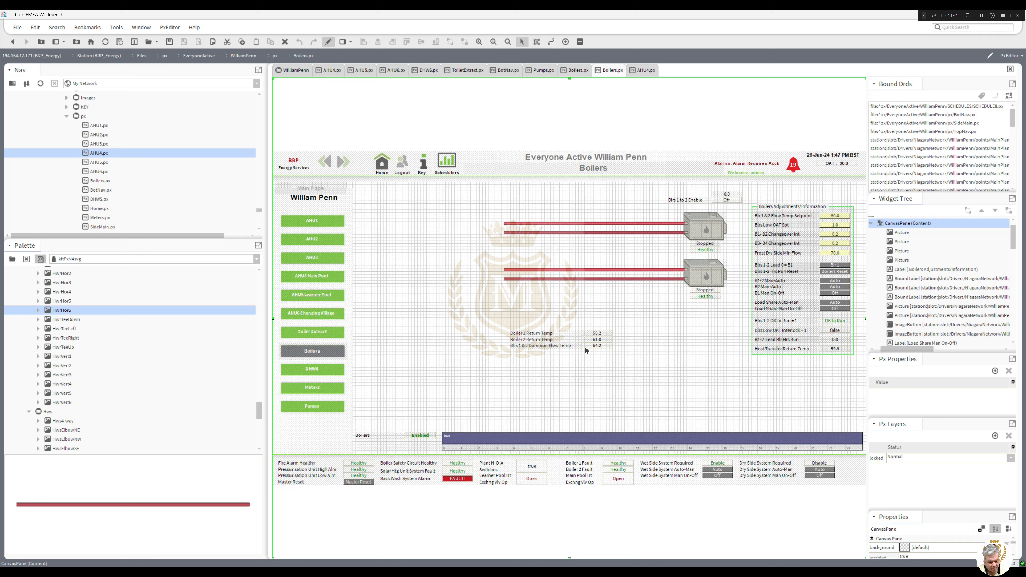
# Shorten the lower boiler's flow pipe and the upper boiler's return pipe from their far ends towards the boilers.
pyautogui.click(638, 271)
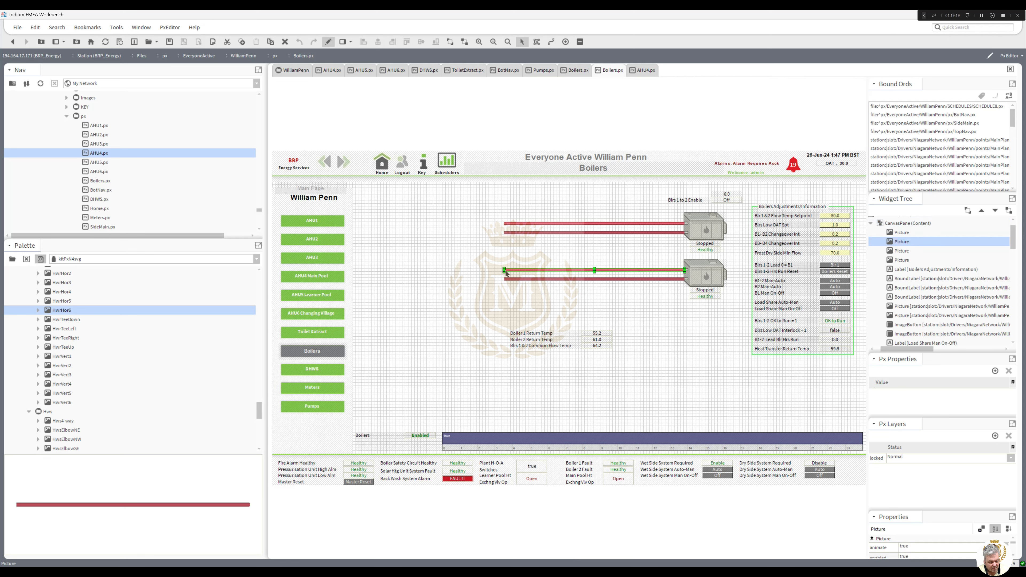
pyautogui.moveTo(524, 268); pyautogui.dragTo(656, 271)
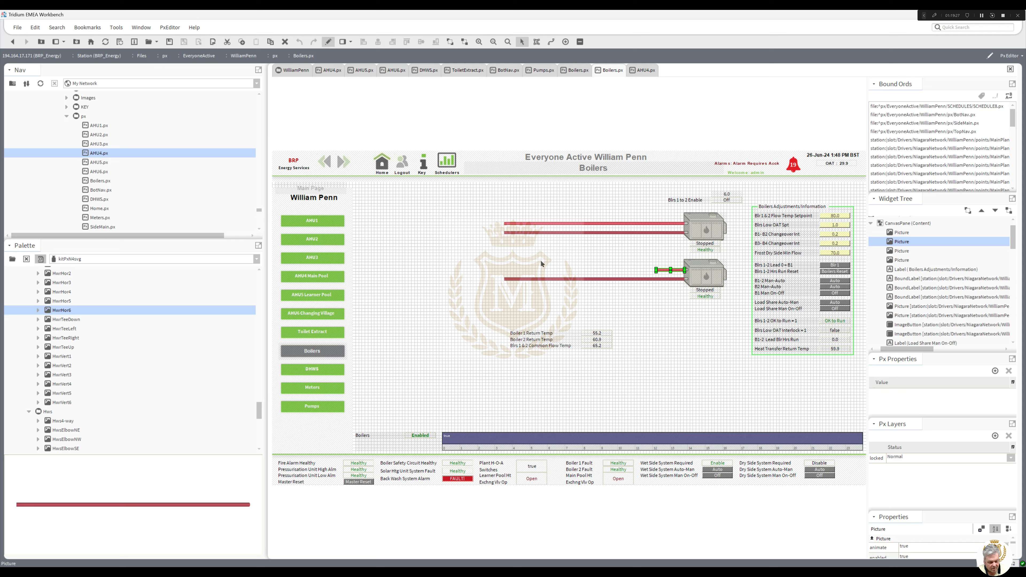
pyautogui.click(518, 236)
pyautogui.moveTo(504, 233); pyautogui.dragTo(619, 237)
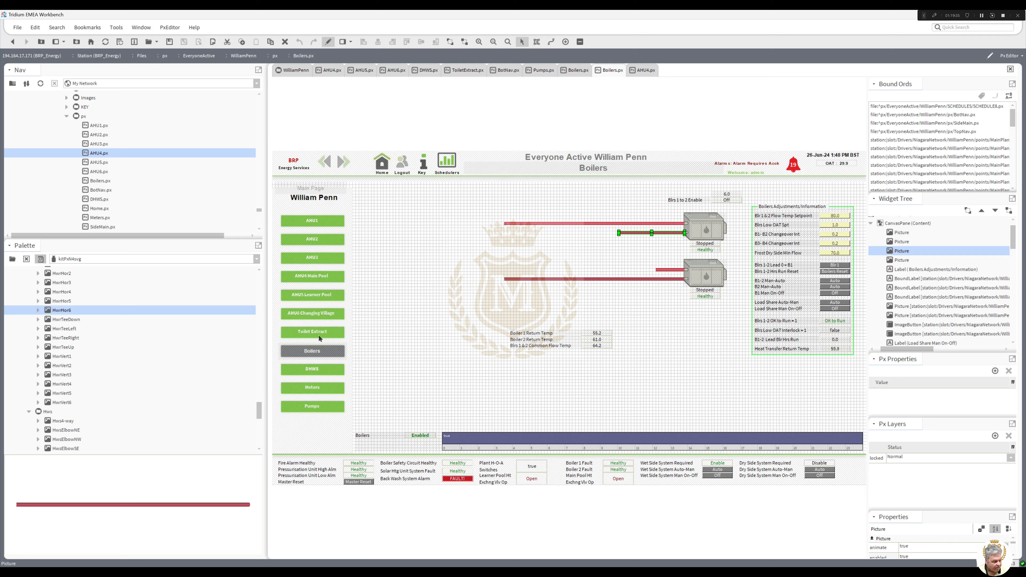
# Place an HwrElbowSE at the free end of the upper boiler's shortened return pipe.
pyautogui.scroll(3, 259, 407)
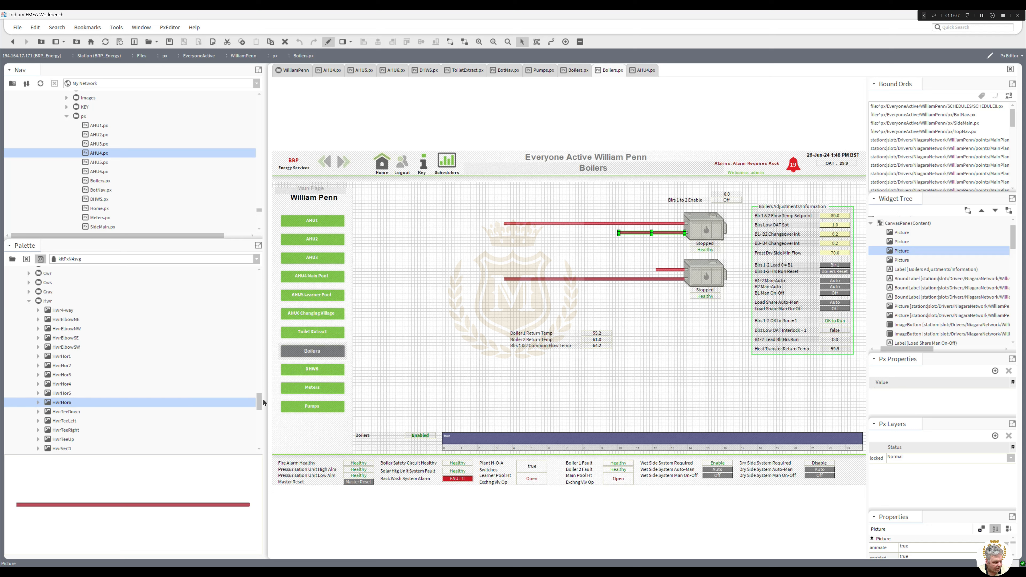
pyautogui.moveTo(263, 402); pyautogui.dragTo(263, 405)
pyautogui.click(71, 310)
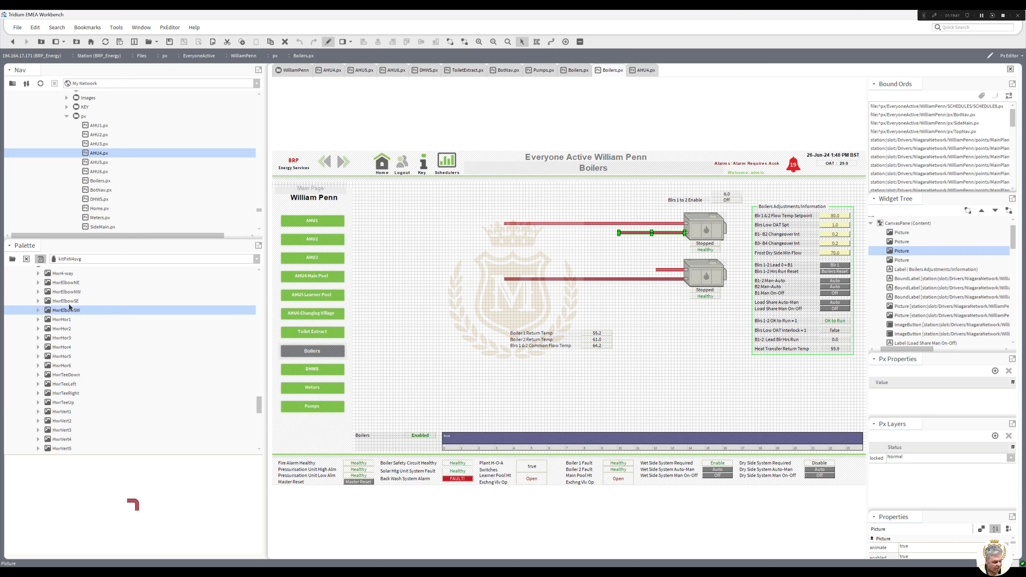
pyautogui.click(69, 305)
pyautogui.moveTo(69, 306); pyautogui.dragTo(613, 235)
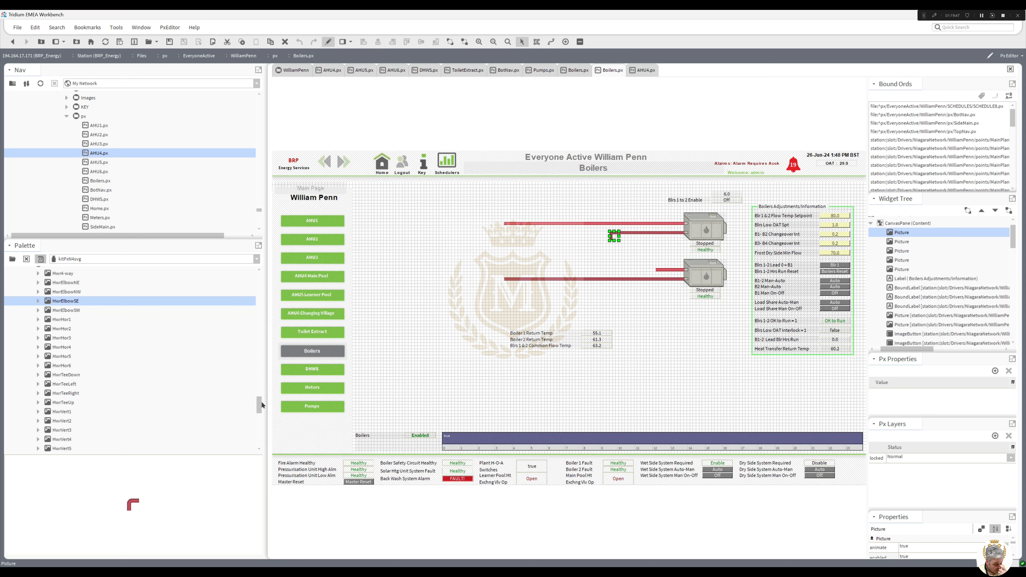
# Place an HwrTeeUp on the lower boiler's return pipe and connect it to the elbow above with a shortened HwrVert6 pipe.
pyautogui.moveTo(261, 405); pyautogui.dragTo(261, 400)
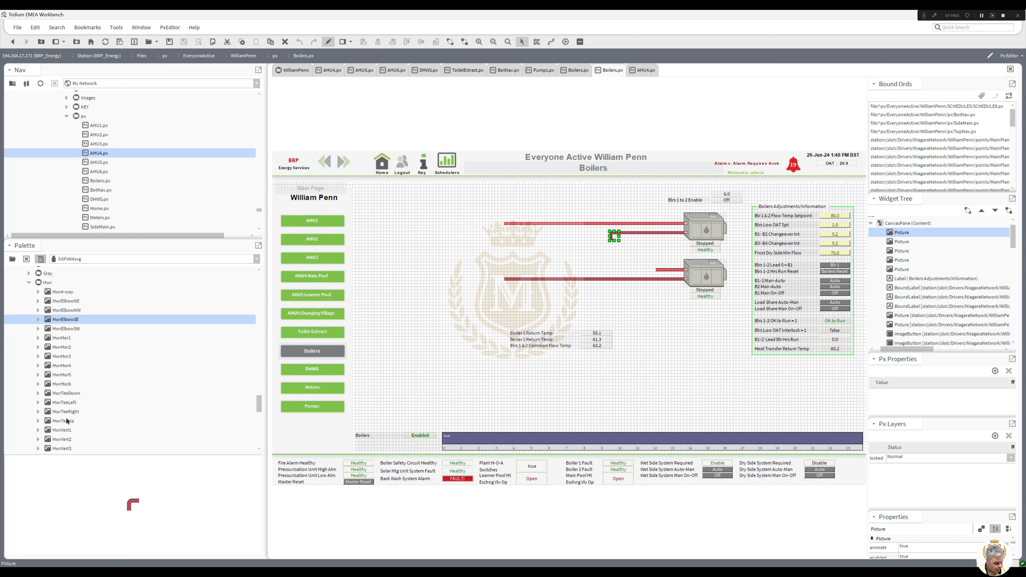
pyautogui.moveTo(67, 421); pyautogui.dragTo(611, 277)
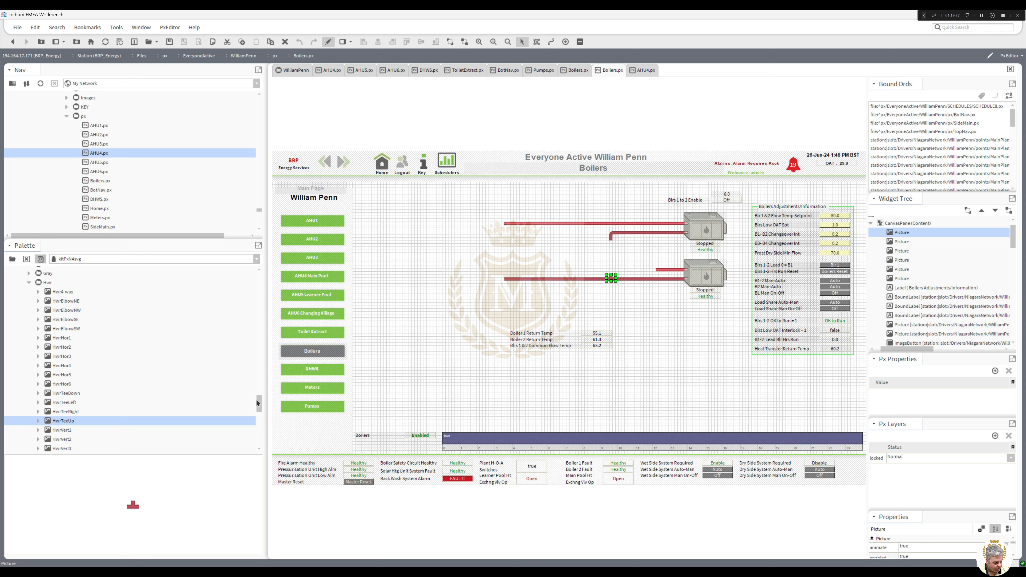
pyautogui.moveTo(257, 399); pyautogui.dragTo(258, 412)
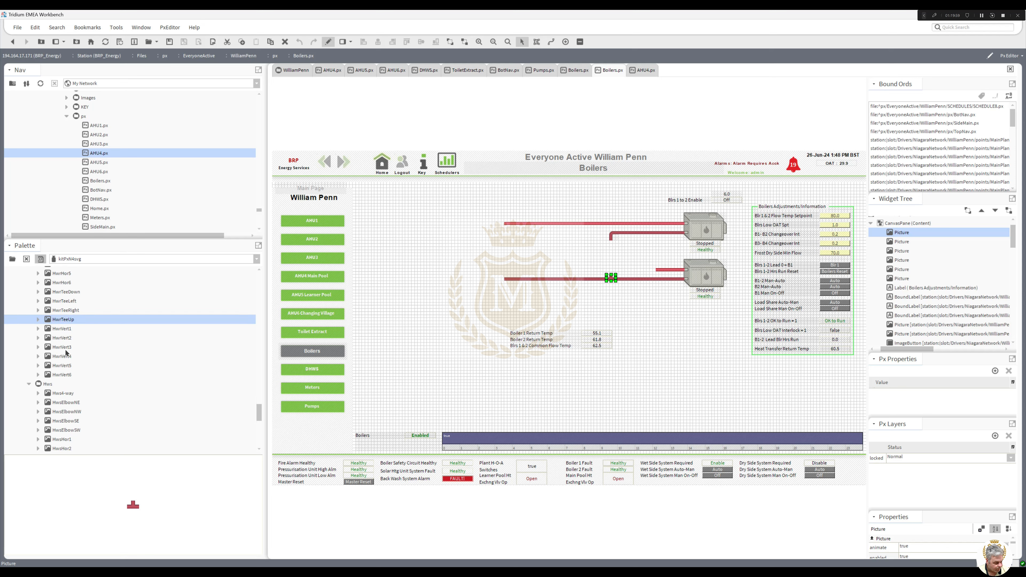
pyautogui.moveTo(65, 375); pyautogui.dragTo(429, 241)
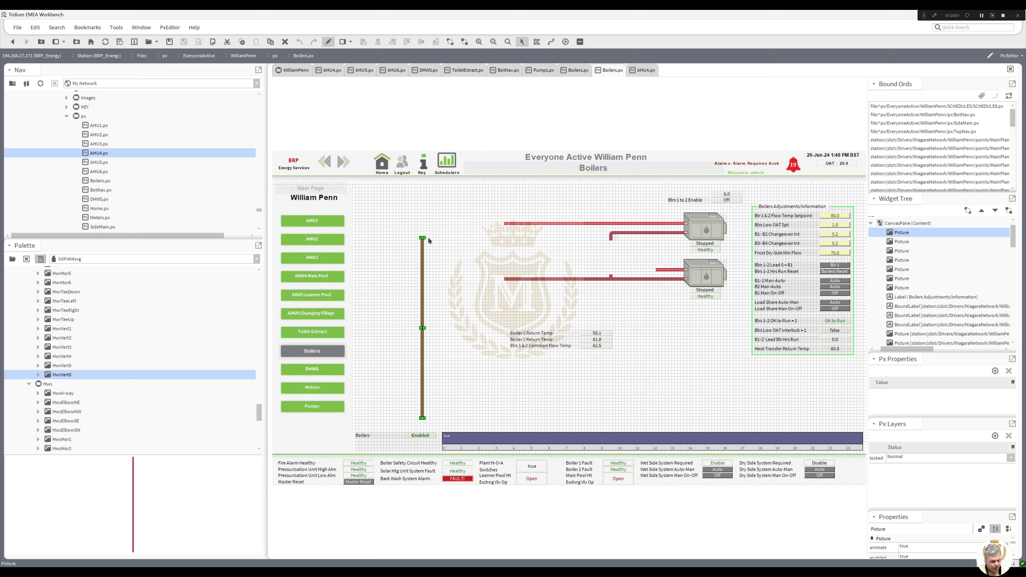
pyautogui.moveTo(420, 325); pyautogui.dragTo(611, 265)
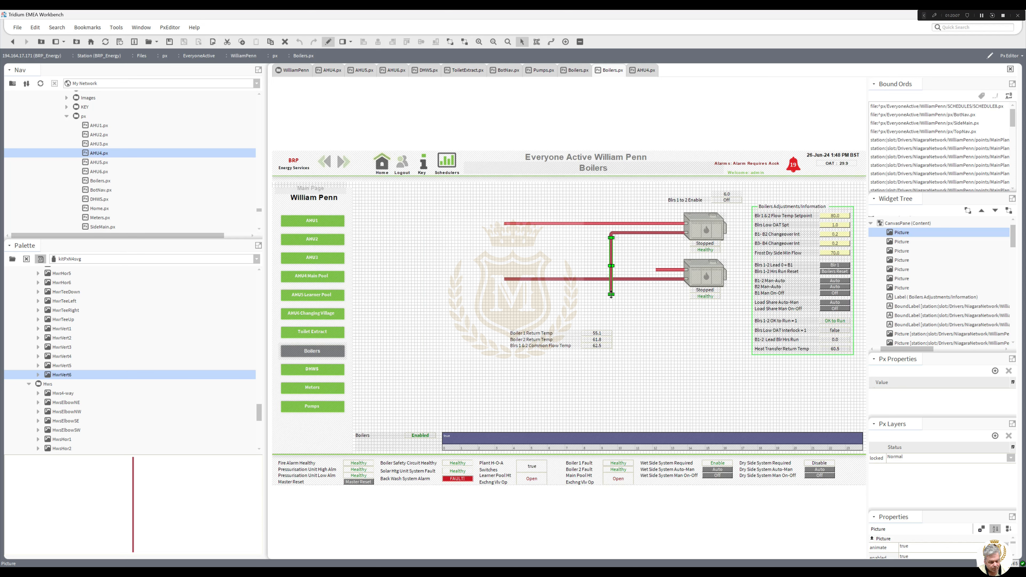
pyautogui.click(613, 308)
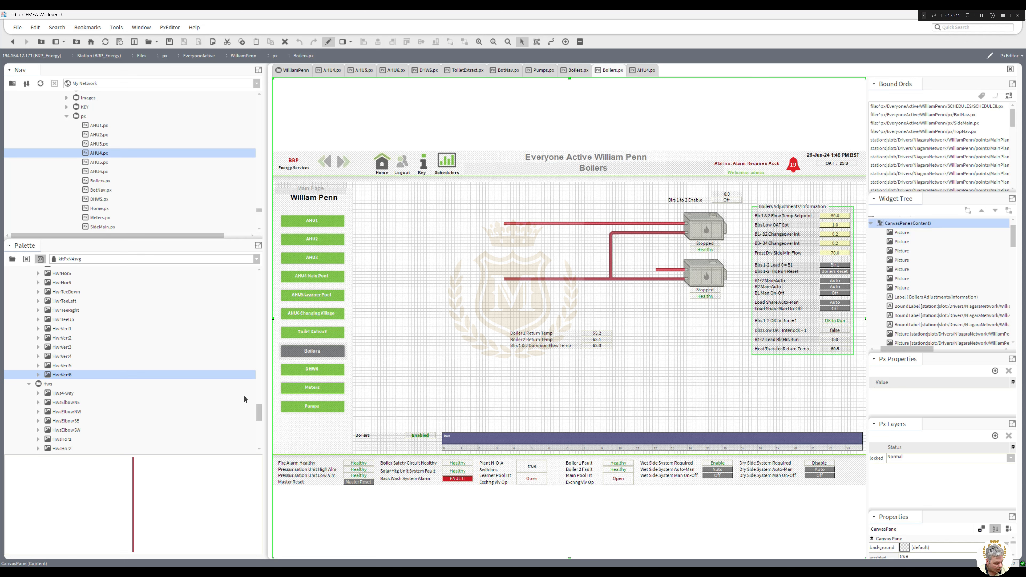
# Place an HwsElbowNE at the free end of the lower boiler's shortened flow pipe.
pyautogui.moveTo(260, 405); pyautogui.dragTo(260, 410)
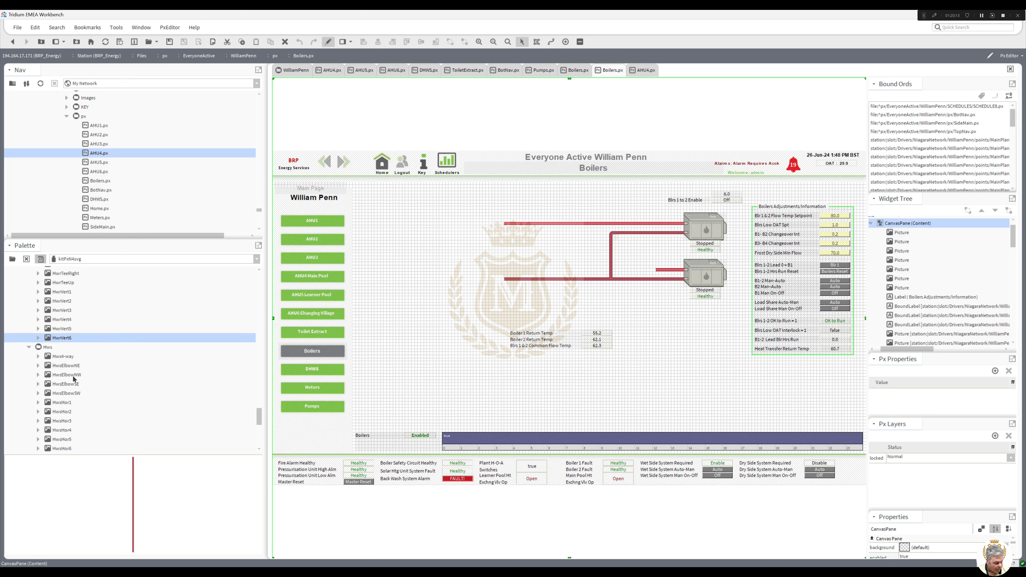
pyautogui.click(74, 378)
pyautogui.click(69, 367)
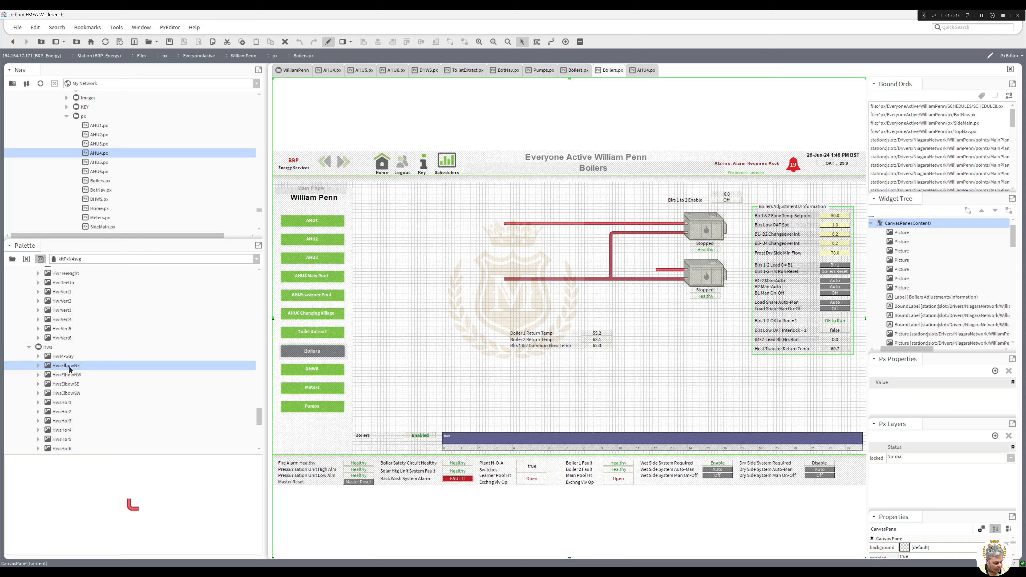
pyautogui.moveTo(69, 367); pyautogui.dragTo(501, 307)
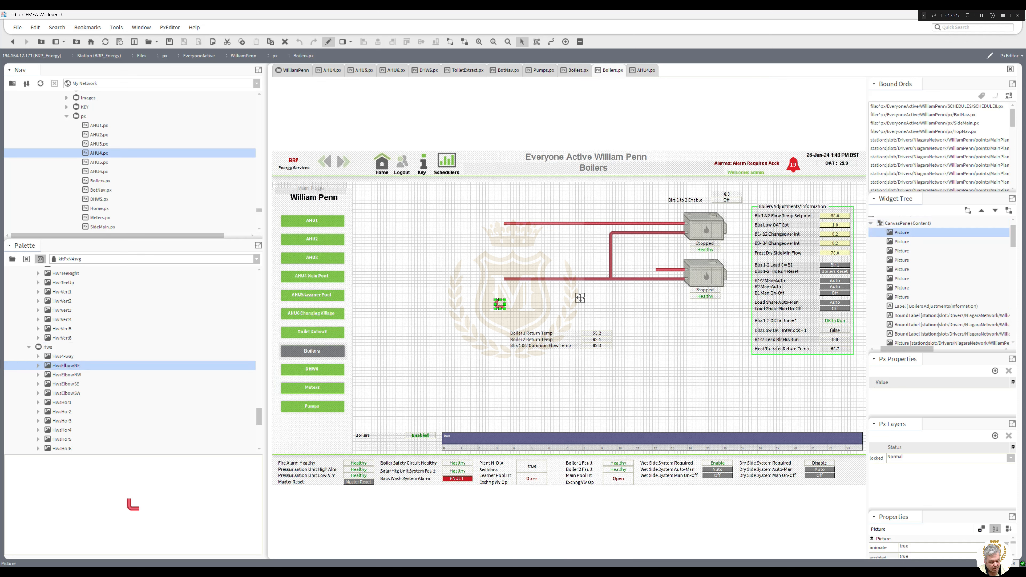
pyautogui.moveTo(580, 298); pyautogui.dragTo(652, 266)
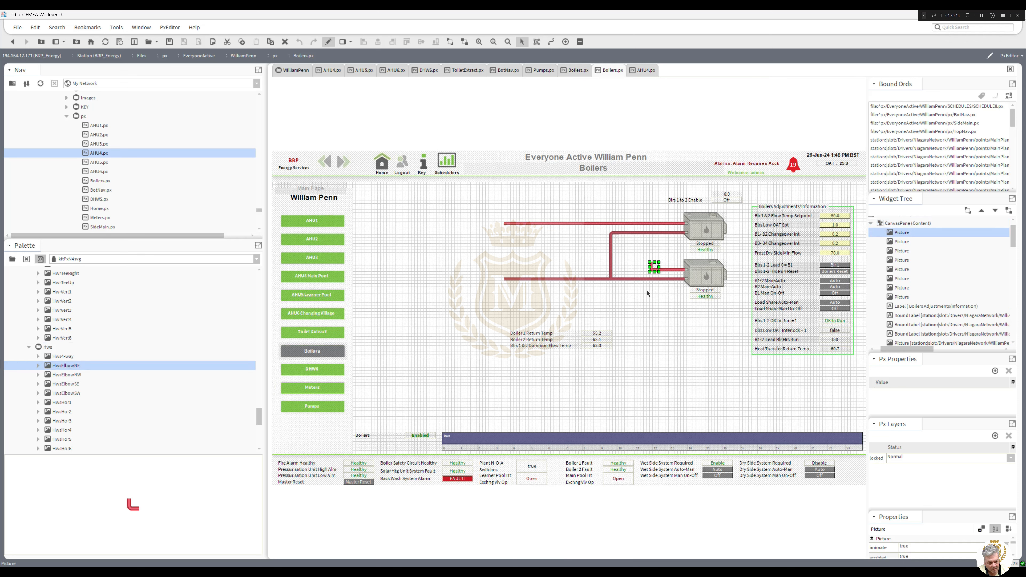
pyautogui.click(639, 304)
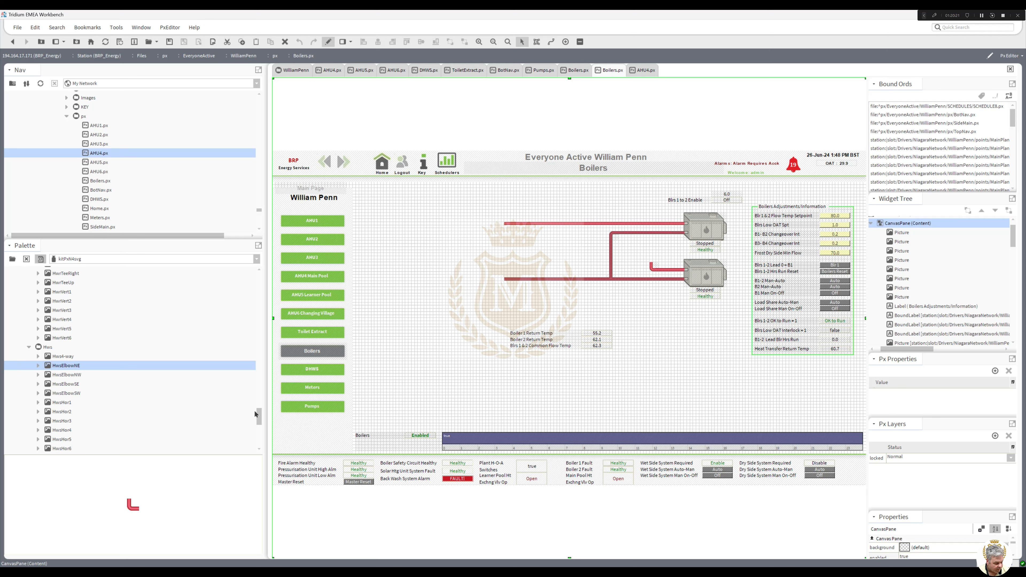
# Place an HwsTeeDown on the upper boiler's flow pipe and connect it to the elbow below with a shortened HwsVert6 pipe, aligning the tee.
pyautogui.scroll(-3, 261, 419)
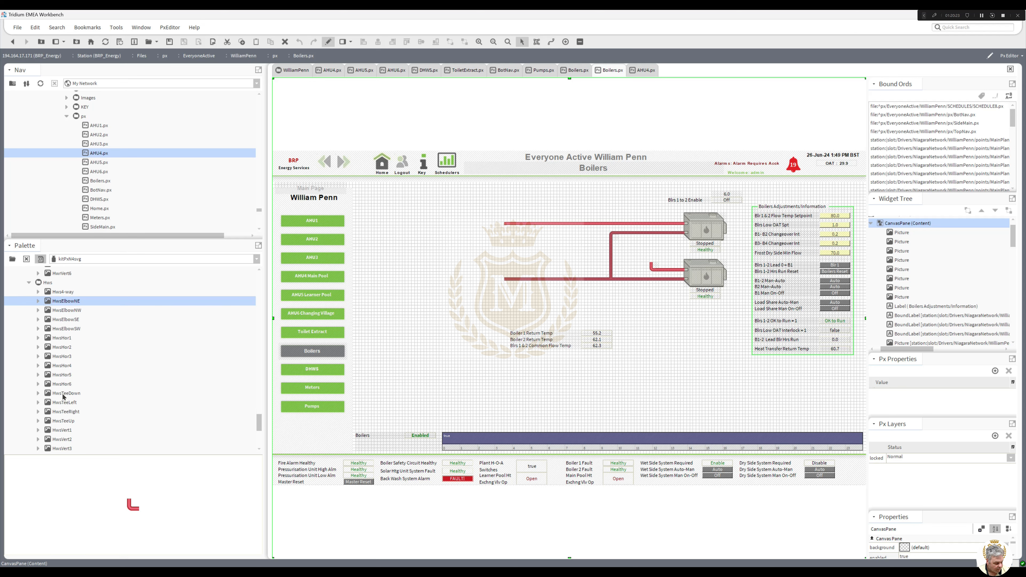
pyautogui.moveTo(214, 393); pyautogui.dragTo(657, 225)
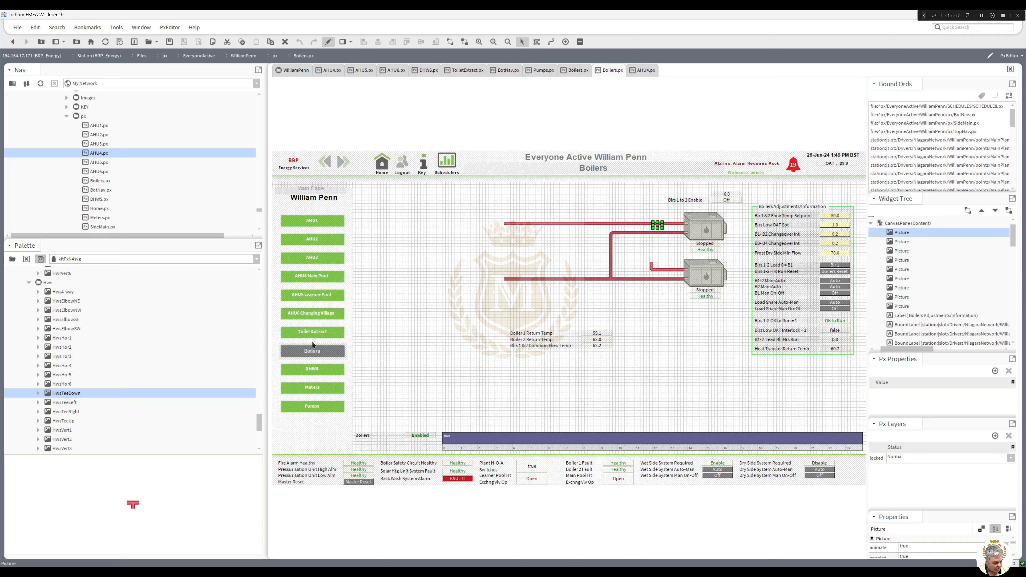
pyautogui.scroll(-3, 257, 418)
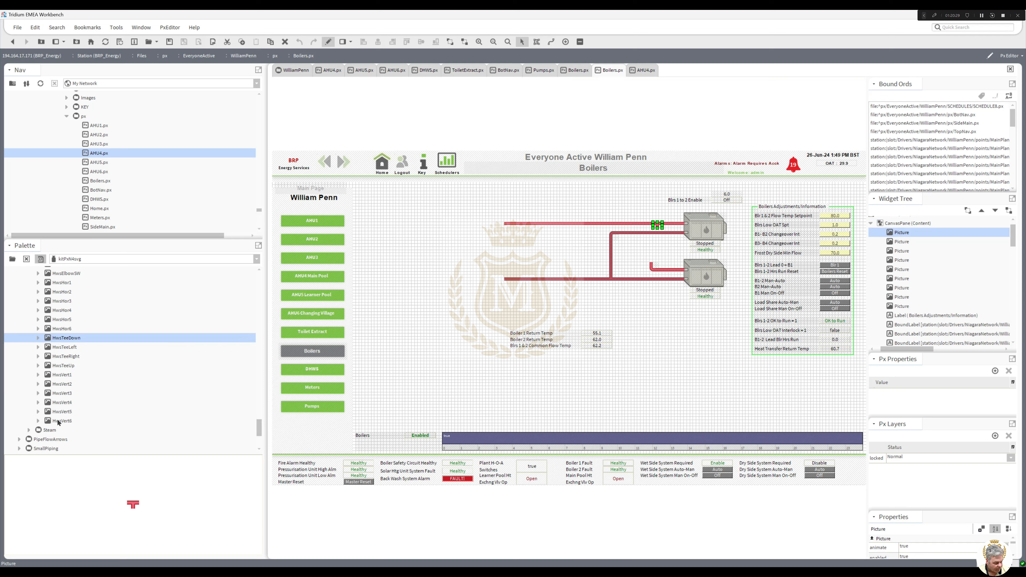
pyautogui.moveTo(58, 422); pyautogui.dragTo(651, 243)
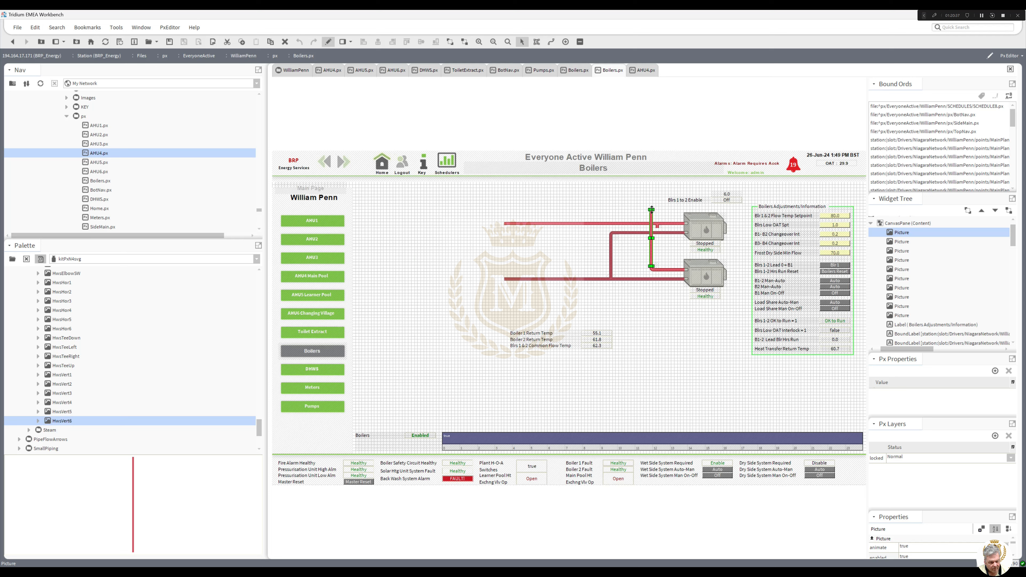
pyautogui.click(658, 226)
pyautogui.press('Left')
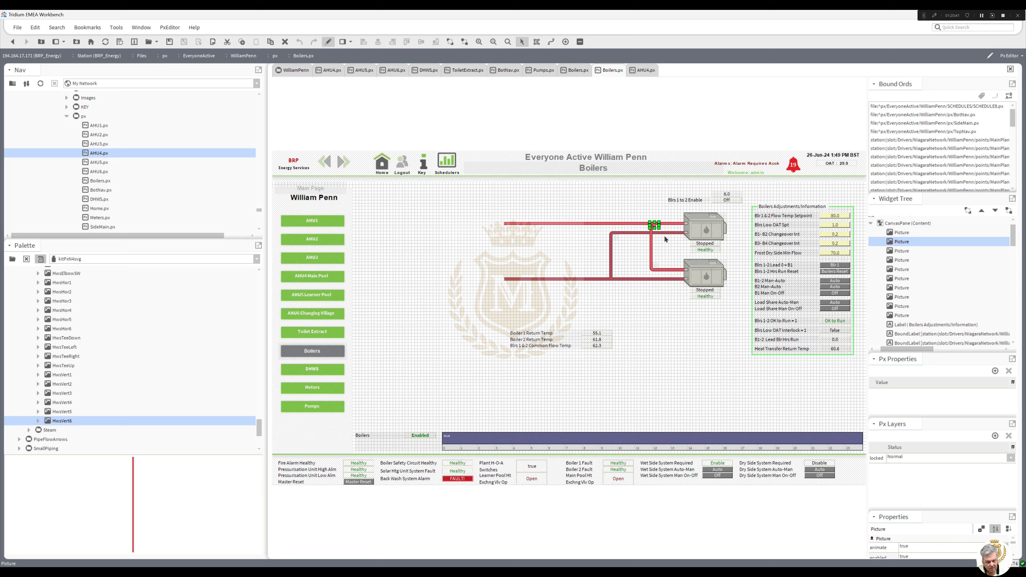
pyautogui.click(635, 260)
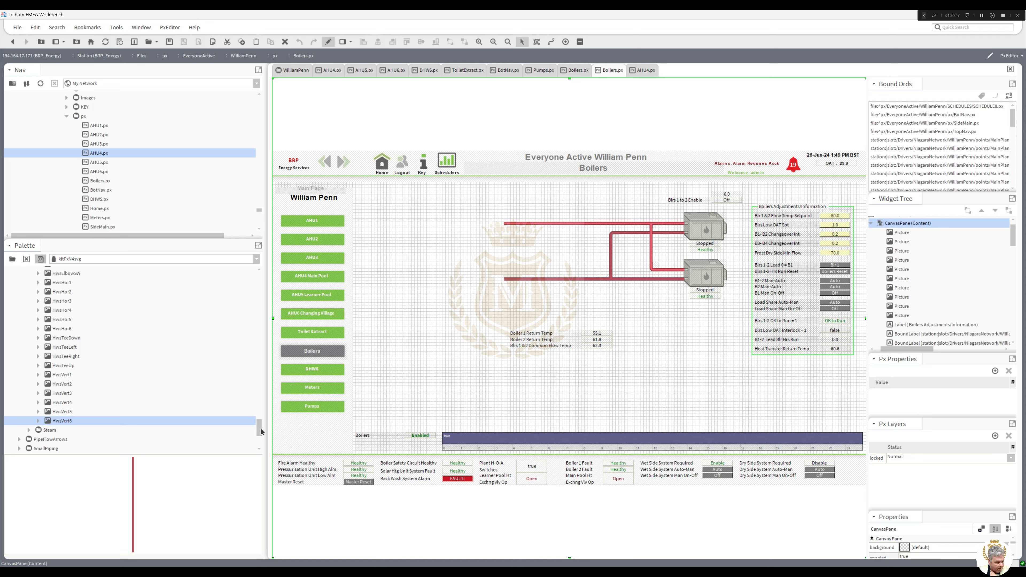
# Add the four pipe-break images, Break D, L, R and U.gif, from the Ends folder to the empty area of the page.
pyautogui.moveTo(260, 426); pyautogui.dragTo(276, 273)
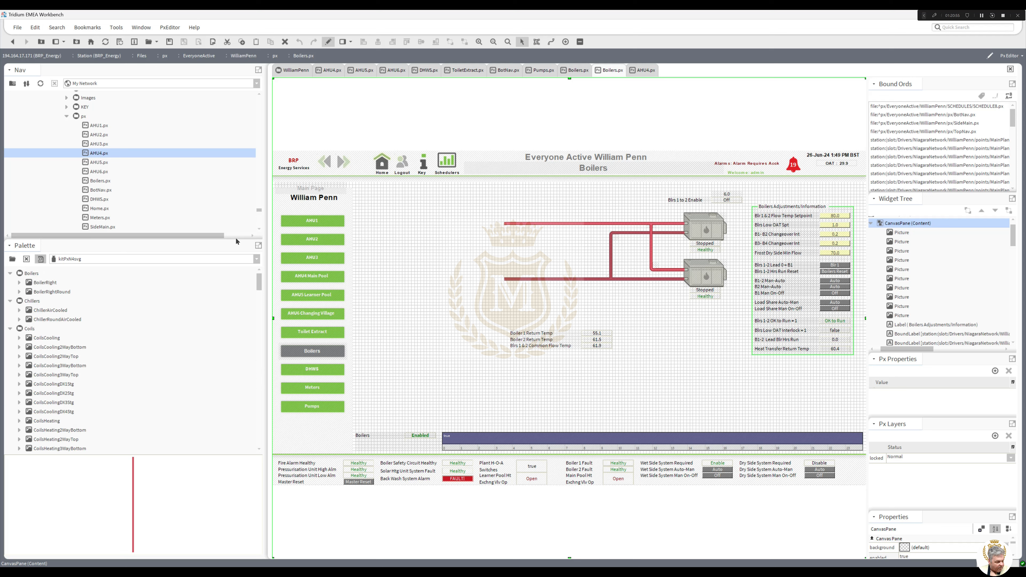
pyautogui.moveTo(234, 238); pyautogui.dragTo(261, 263)
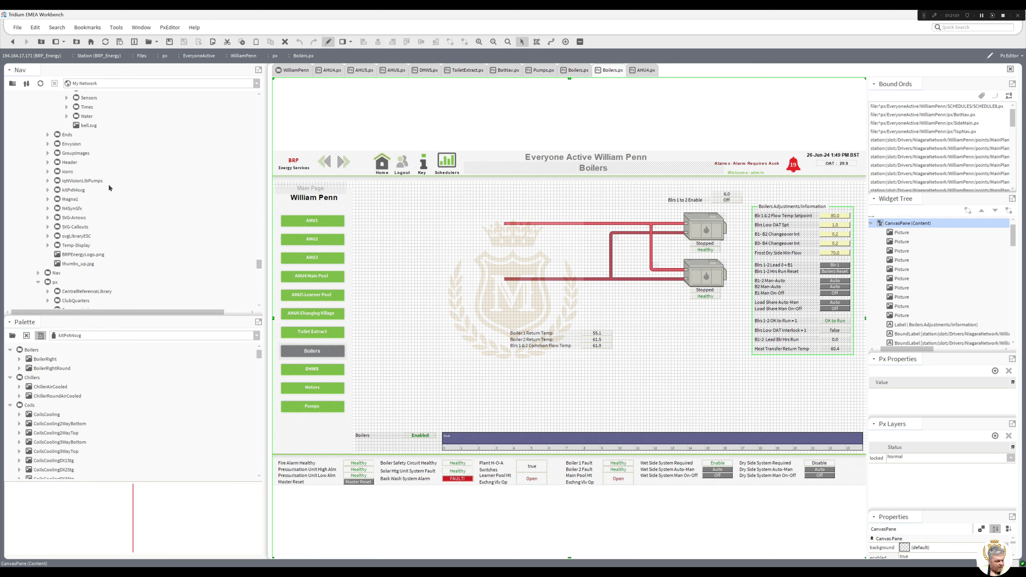
pyautogui.click(47, 134)
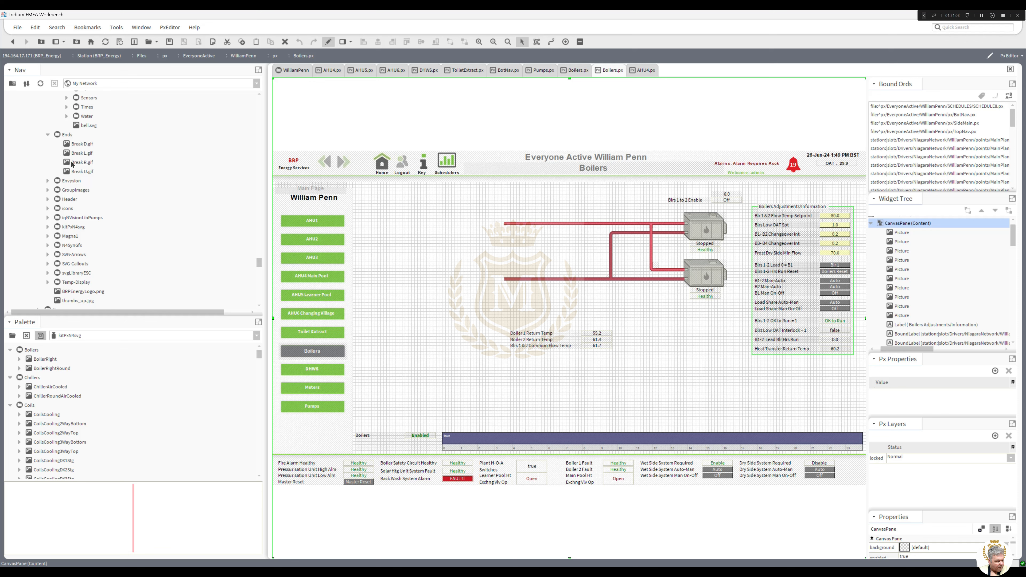
pyautogui.click(79, 145)
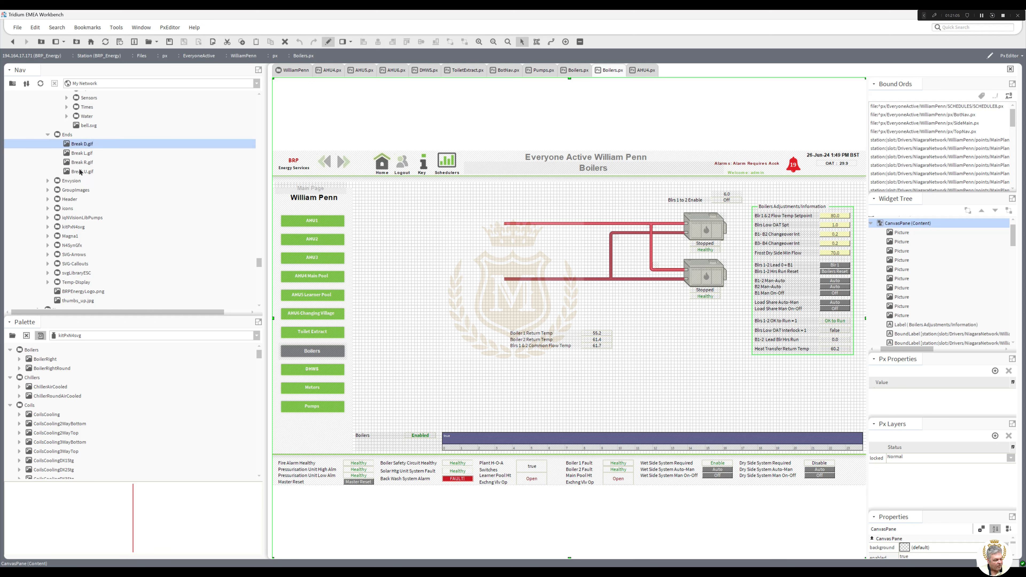
pyautogui.keyDown('shift'); pyautogui.click(81, 172); pyautogui.keyUp('shift')
pyautogui.moveTo(78, 149); pyautogui.dragTo(404, 279)
pyautogui.click(408, 325)
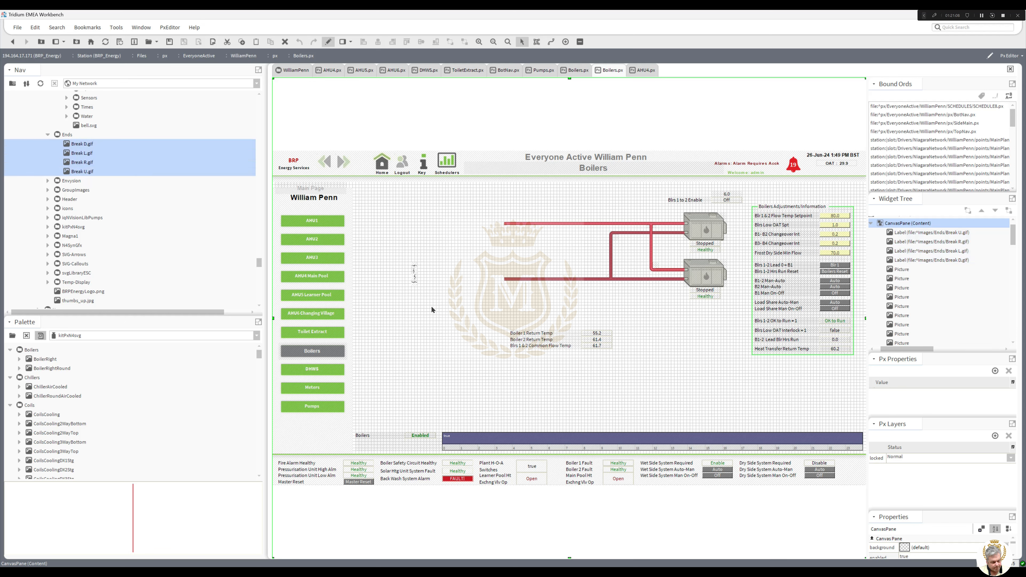
# Place Break R and Break L on either side of the vertical flow pipe where it crosses the upper boiler's return pipe.
pyautogui.click(415, 277)
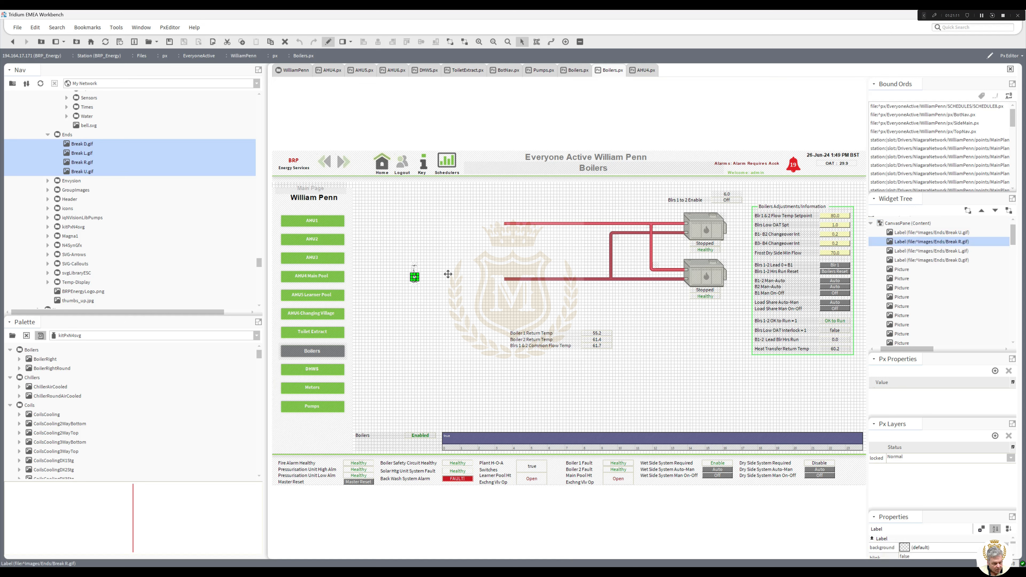
pyautogui.moveTo(503, 265); pyautogui.dragTo(646, 233)
pyautogui.click(661, 246)
pyautogui.click(655, 236)
pyautogui.click(413, 271)
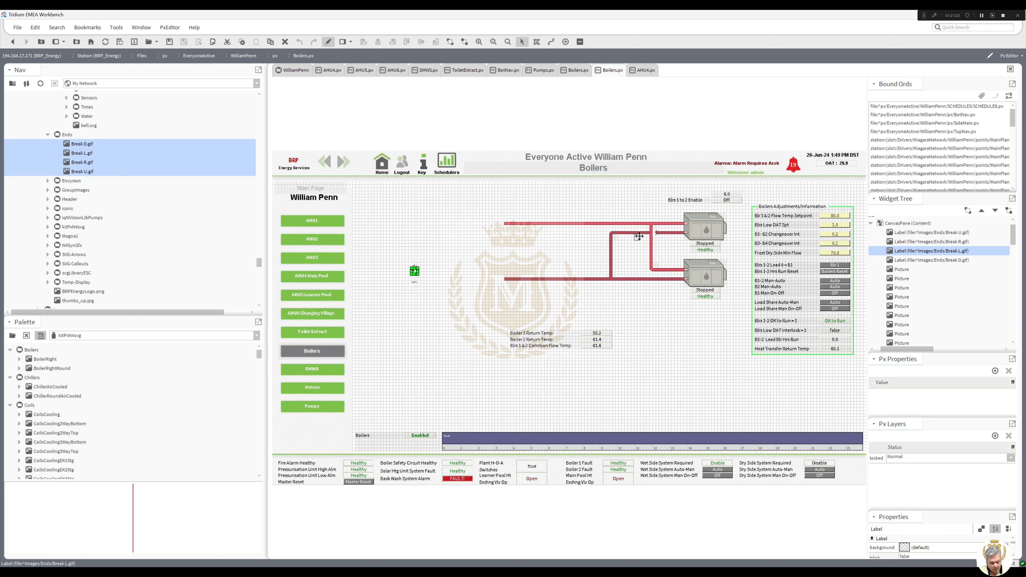
pyautogui.moveTo(633, 255); pyautogui.dragTo(634, 261)
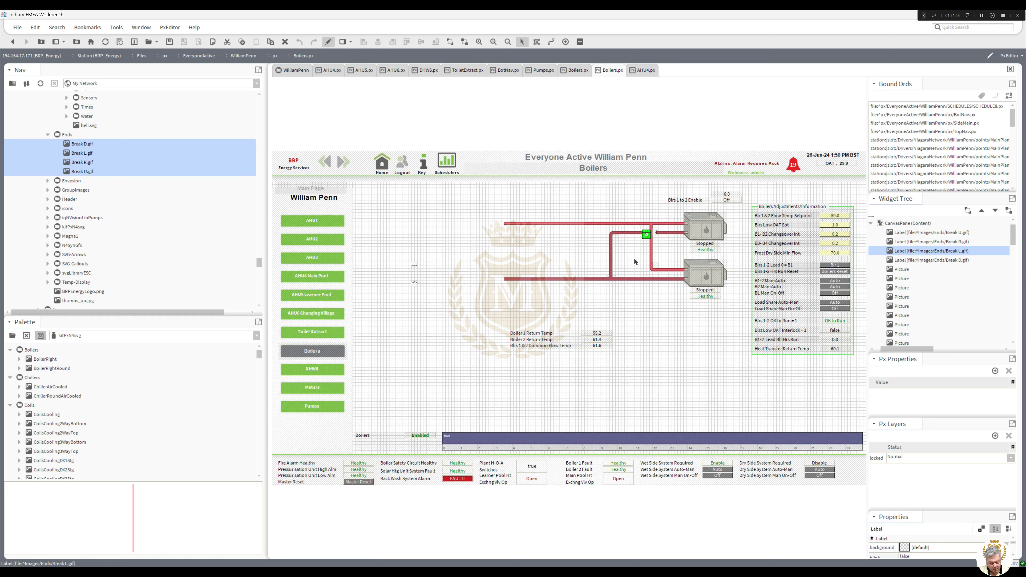
pyautogui.click(643, 337)
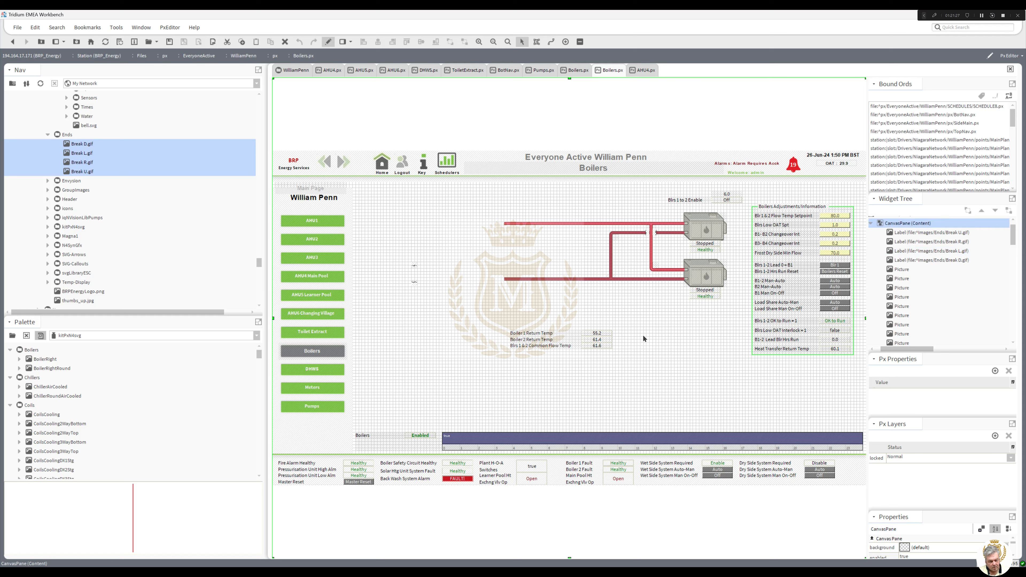
pyautogui.click(646, 234)
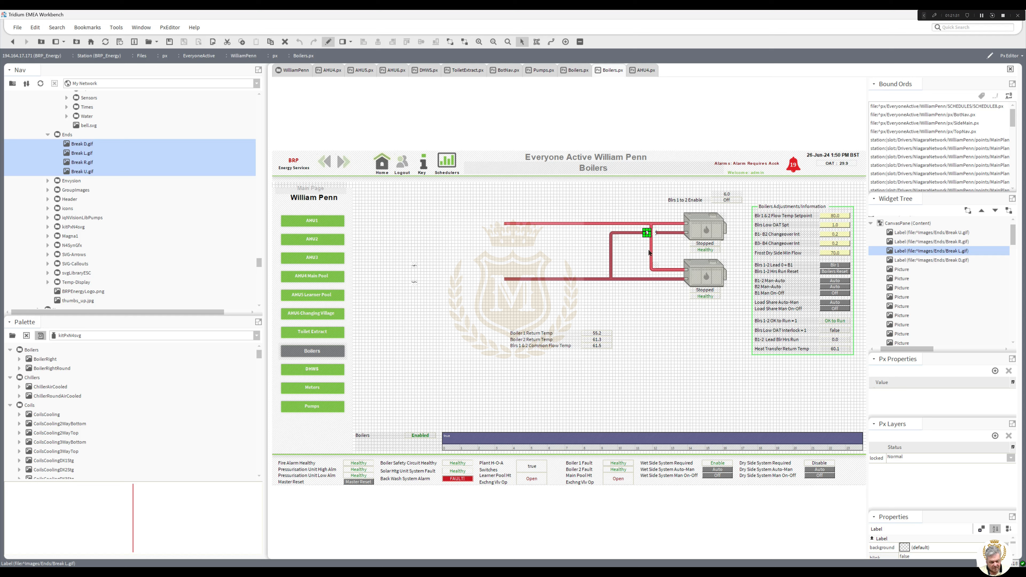
pyautogui.click(663, 318)
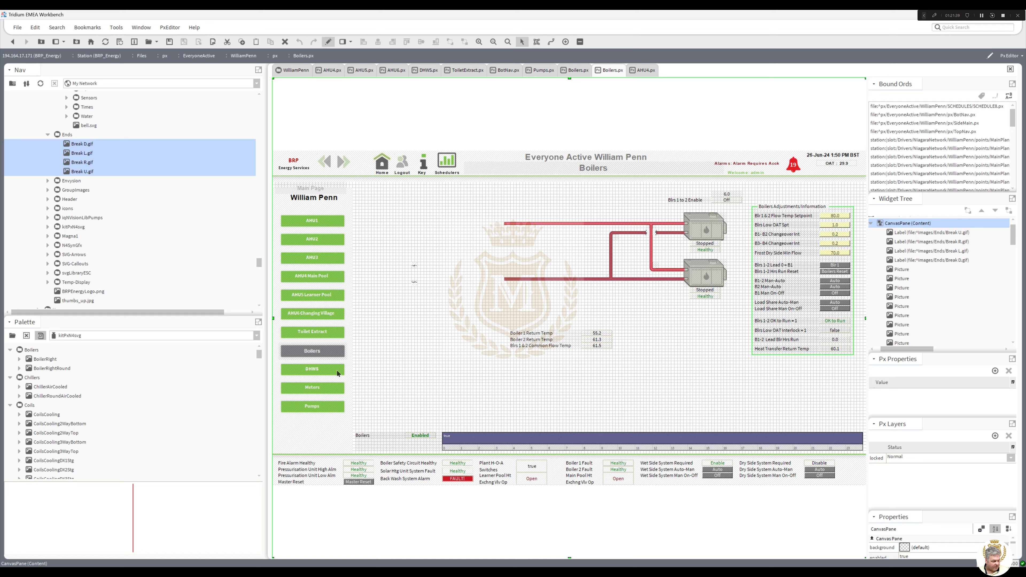
# Place a SensorPipeWelltemp2VerLeft from the kit's PipingSensors folder on the lower boiler's return pipe.
pyautogui.moveTo(261, 353); pyautogui.dragTo(262, 371)
pyautogui.moveTo(262, 409); pyautogui.dragTo(264, 469)
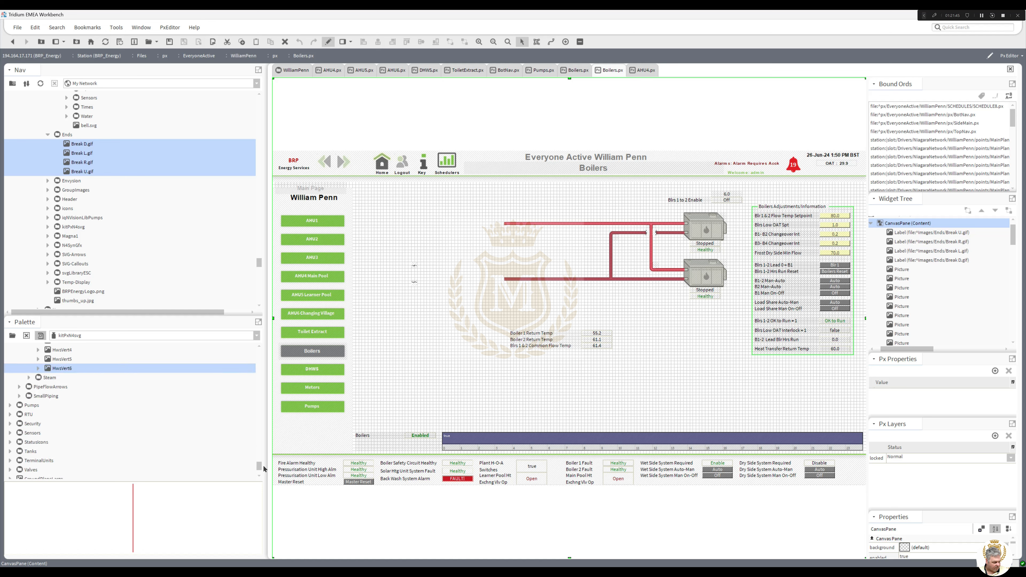
pyautogui.click(10, 434)
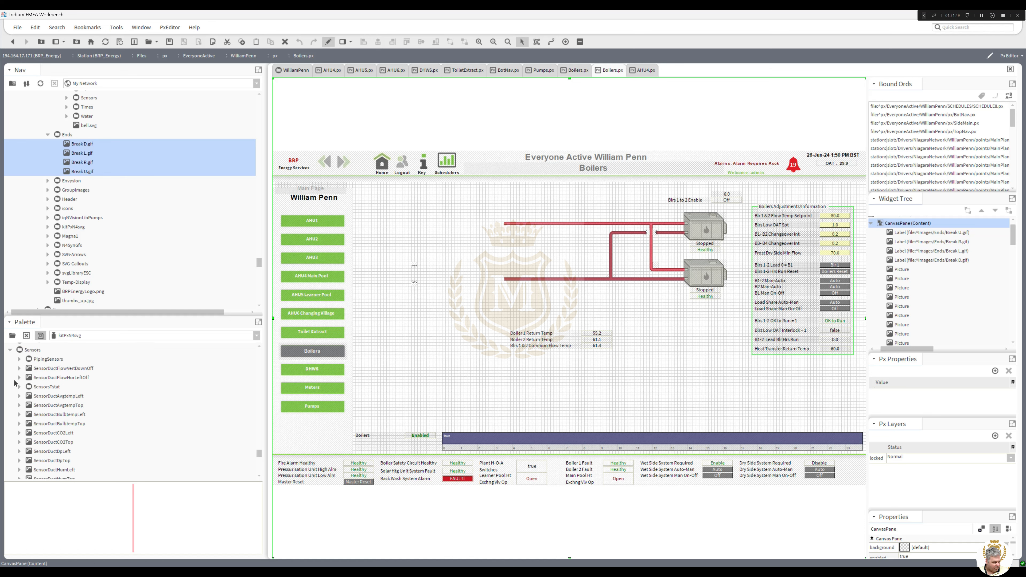
pyautogui.click(20, 360)
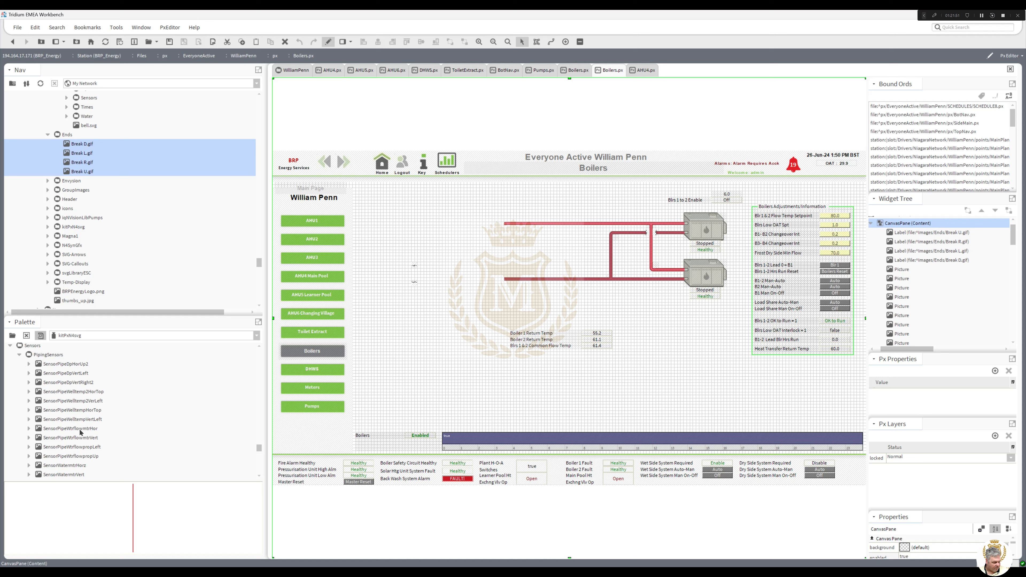
pyautogui.moveTo(259, 450); pyautogui.dragTo(260, 453)
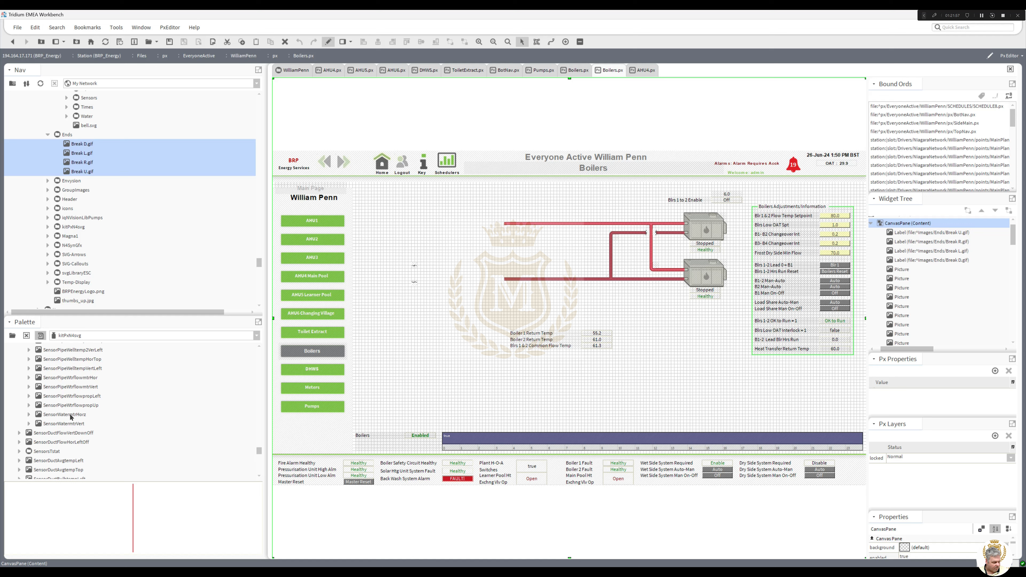
pyautogui.moveTo(259, 452); pyautogui.dragTo(261, 450)
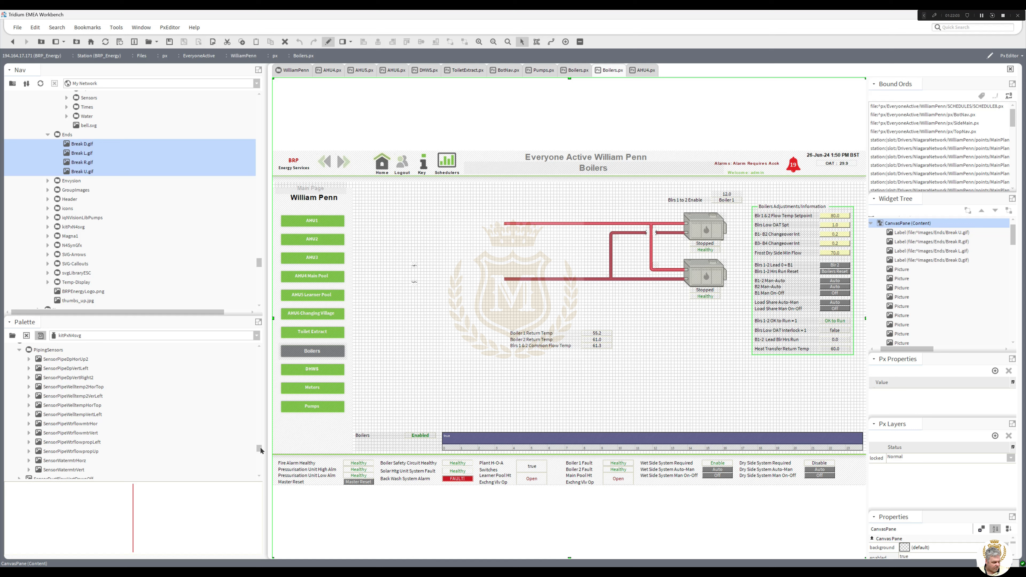
pyautogui.click(73, 415)
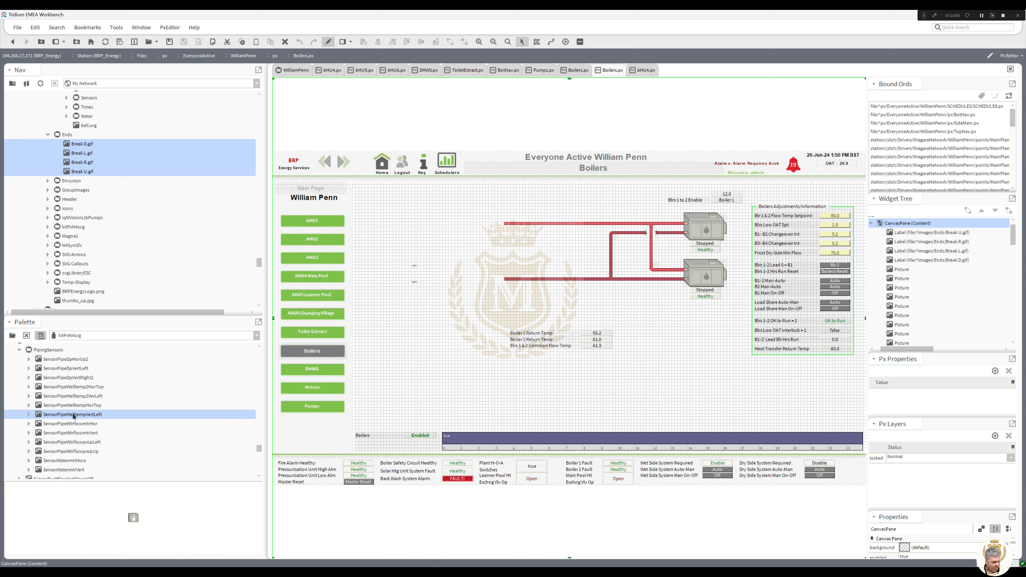
pyautogui.click(73, 396)
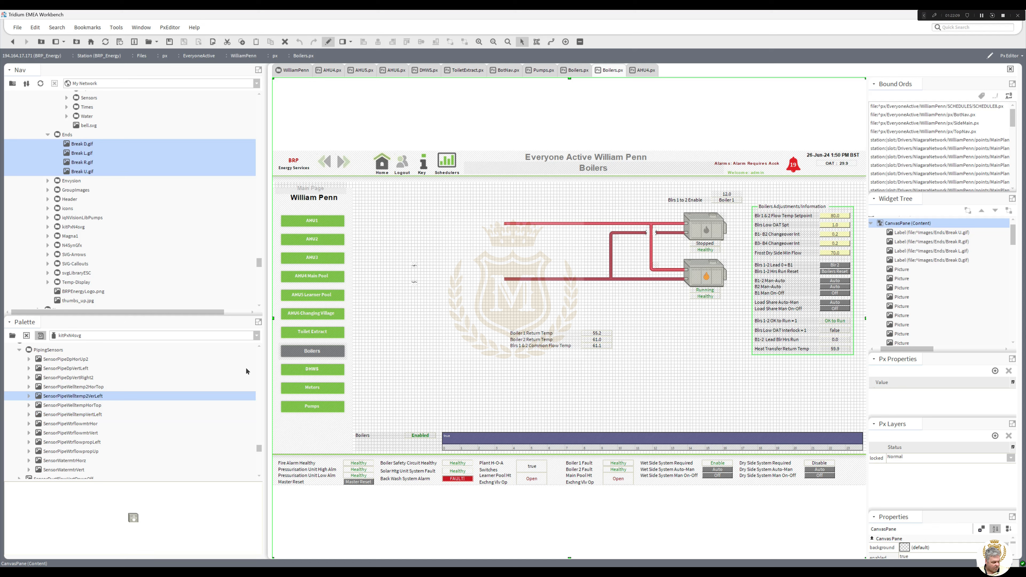
pyautogui.moveTo(247, 372); pyautogui.dragTo(562, 312)
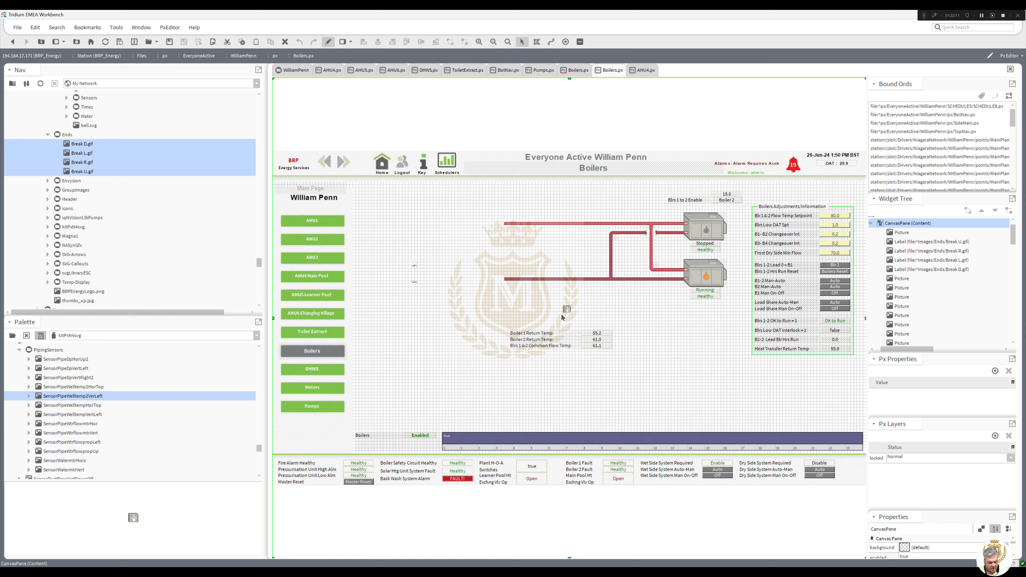
pyautogui.click(565, 309)
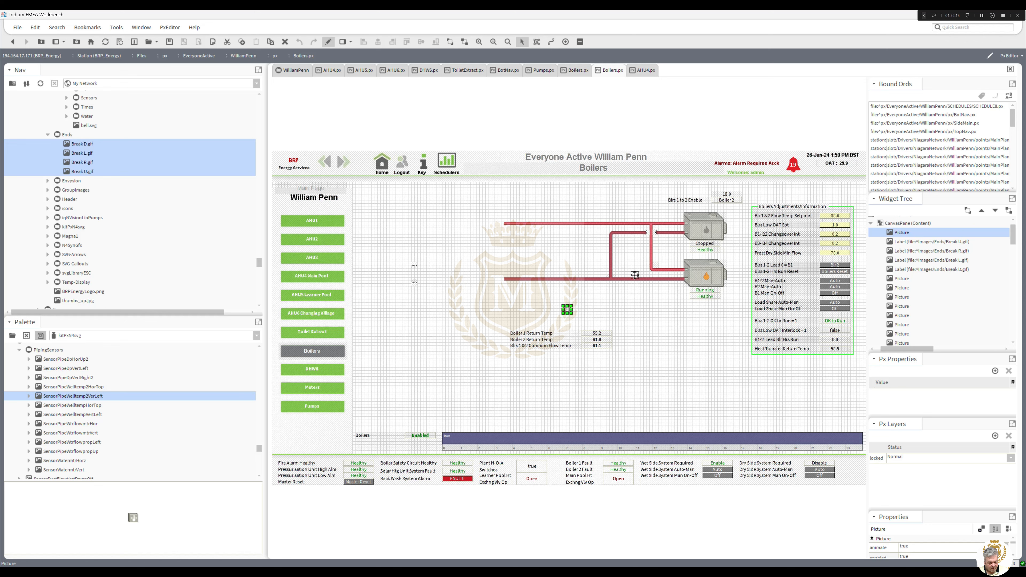
pyautogui.moveTo(635, 274); pyautogui.dragTo(635, 276)
pyautogui.click(634, 301)
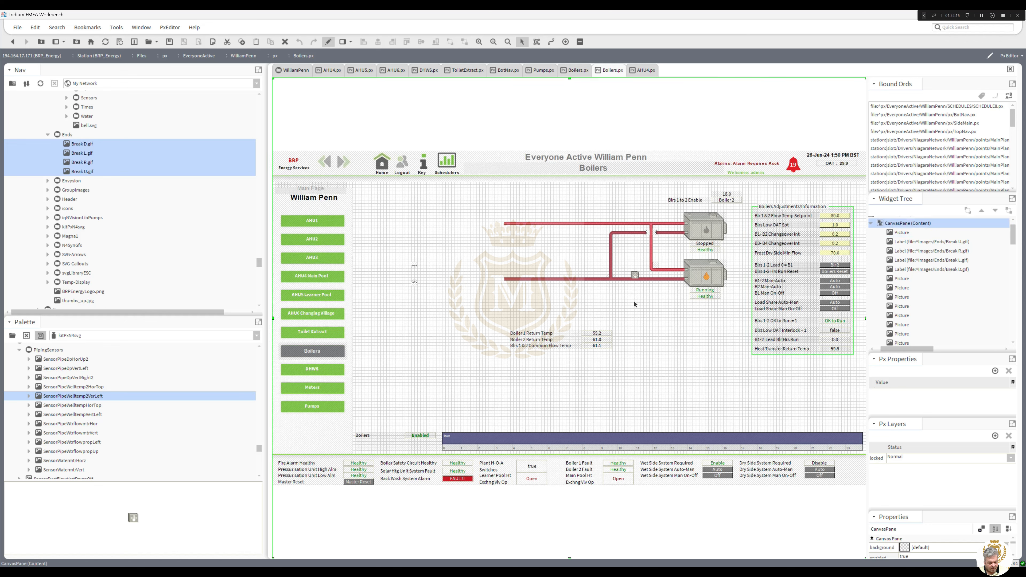
# Move the Boiler 1 Return Temp value above the lower sensor, and duplicate that sensor onto the upper boiler's return pipe.
pyautogui.click(593, 333)
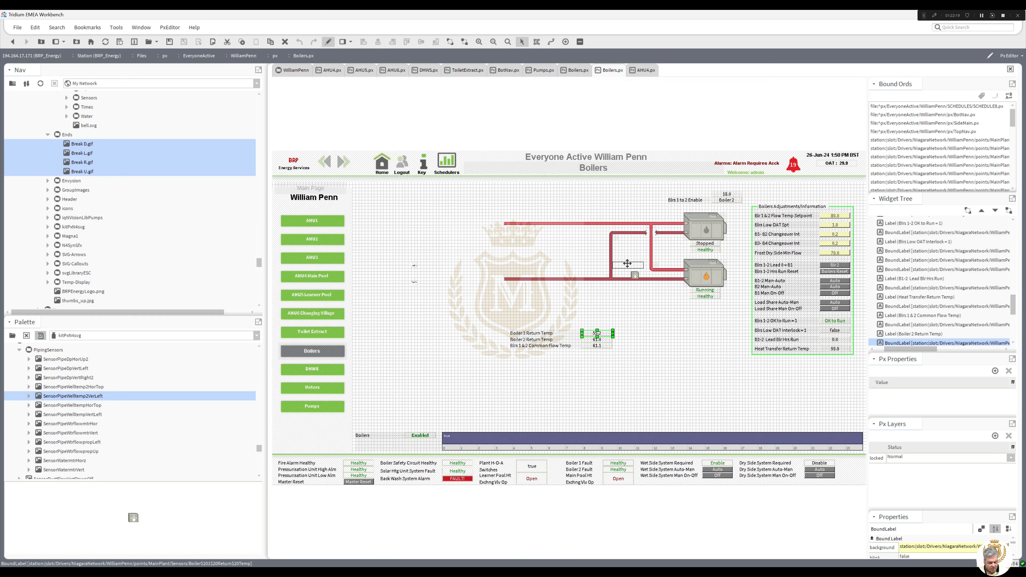
pyautogui.moveTo(626, 265); pyautogui.dragTo(627, 266)
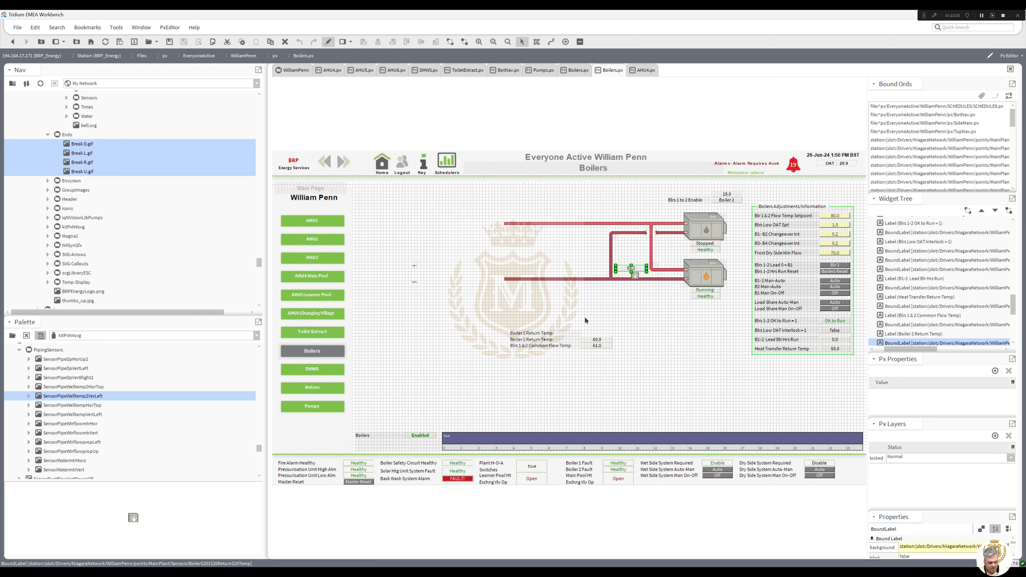
pyautogui.click(635, 275)
pyautogui.rightClick(635, 275)
pyautogui.click(650, 325)
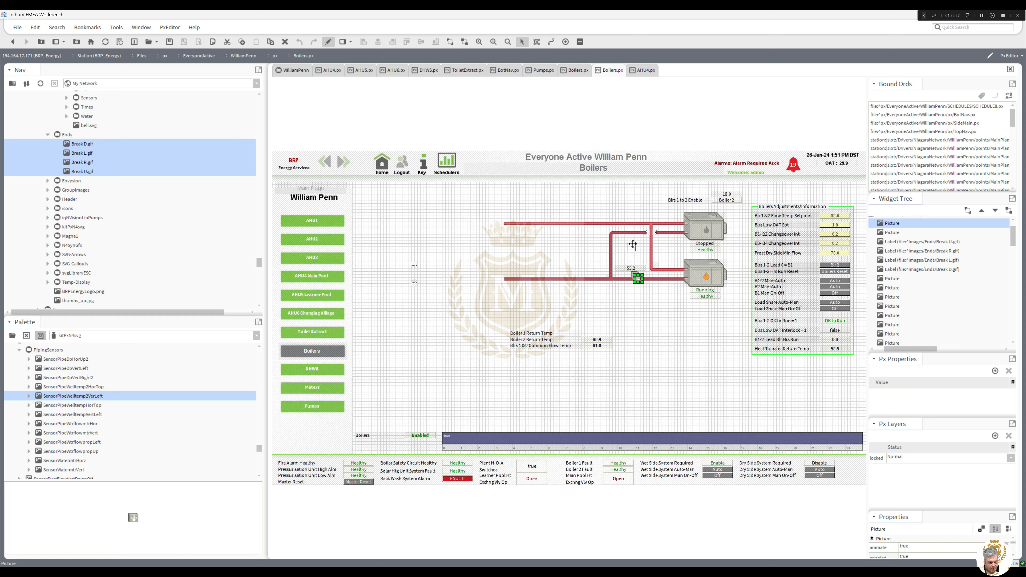
pyautogui.click(568, 357)
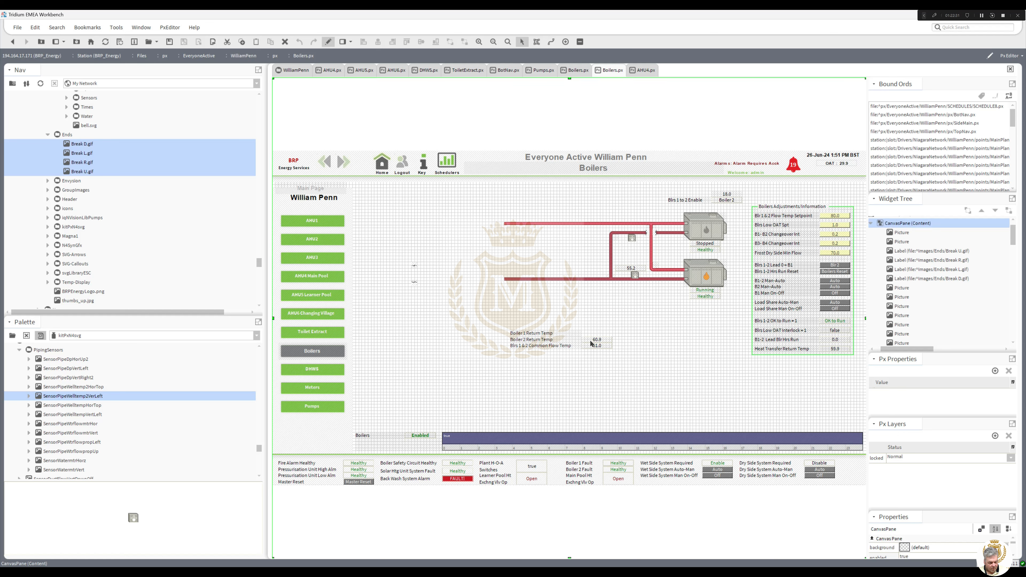
# Move the Boiler 1 and Boiler 2 Return Temp values to the upper and lower sensors, and the Common Flow Temp value above the upper flow pipe.
pyautogui.moveTo(630, 269); pyautogui.dragTo(629, 243)
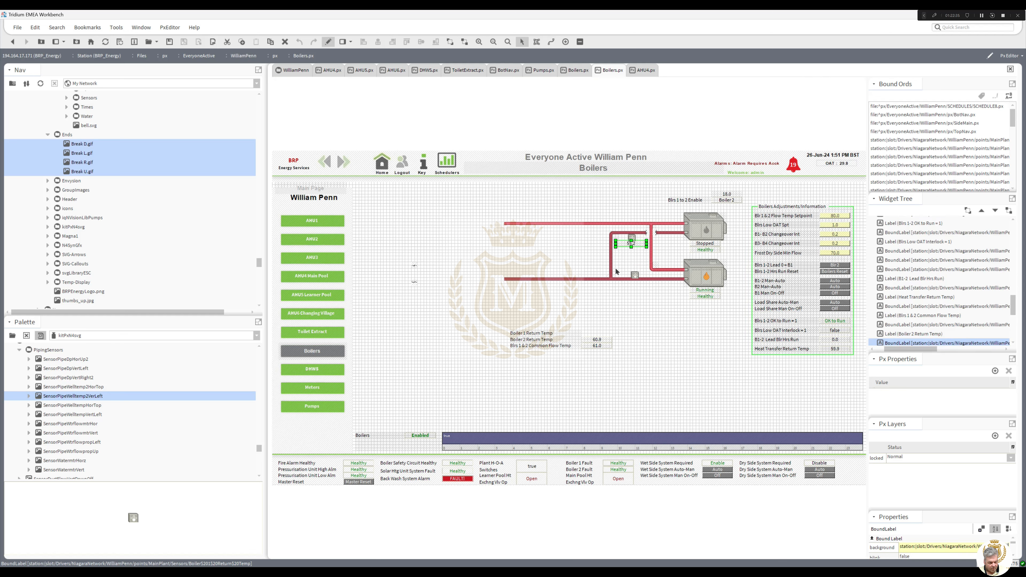
pyautogui.moveTo(596, 340); pyautogui.dragTo(630, 268)
pyautogui.moveTo(598, 346); pyautogui.dragTo(578, 213)
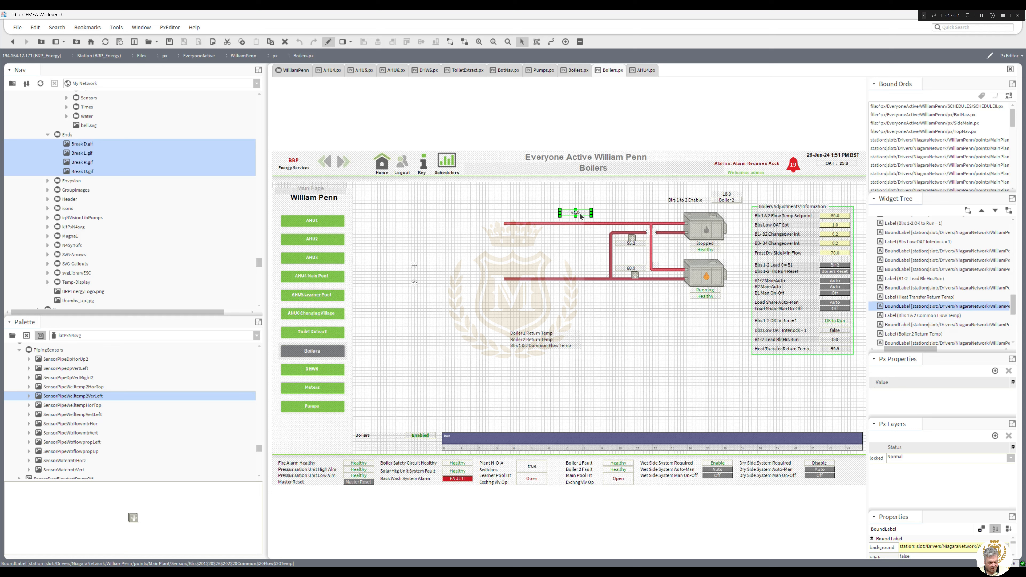
# Duplicate the upper return pipe's temperature sensor onto the upper flow pipe, beside the Common Flow Temp value.
pyautogui.click(631, 238)
pyautogui.rightClick(631, 237)
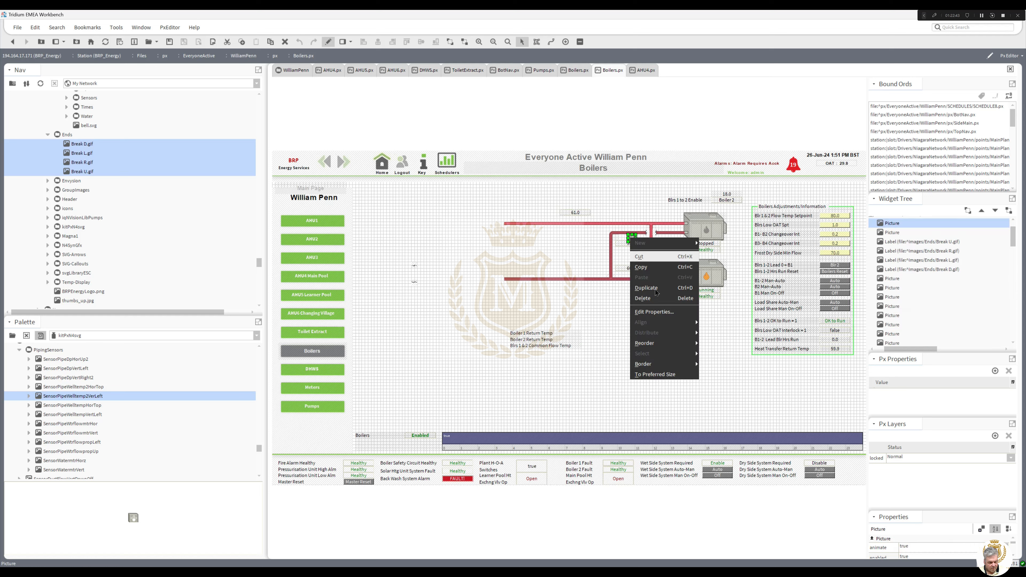
pyautogui.click(639, 254)
pyautogui.hotkey('ctrl', 'v')
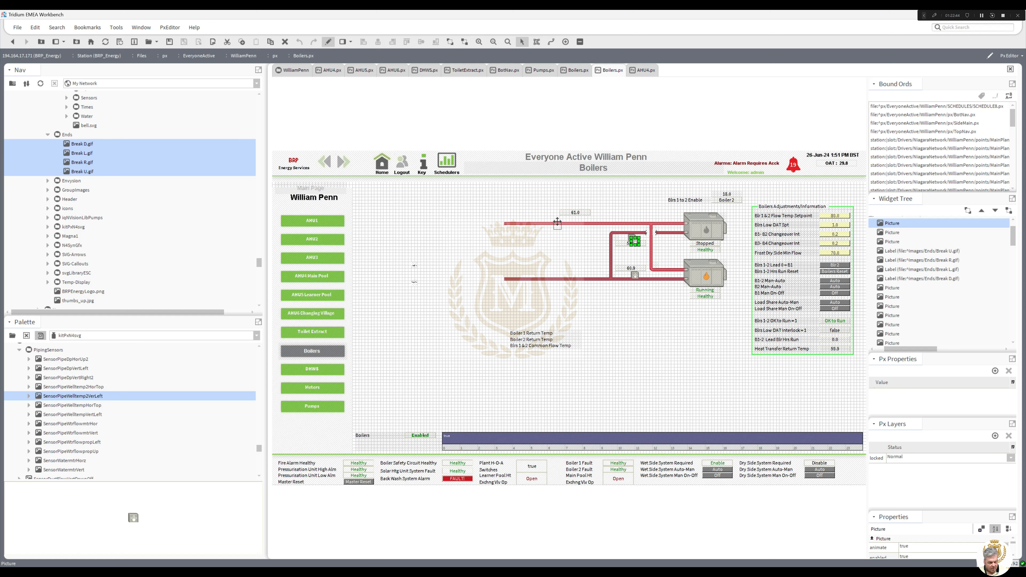
pyautogui.moveTo(553, 219); pyautogui.dragTo(573, 218)
pyautogui.click(573, 215)
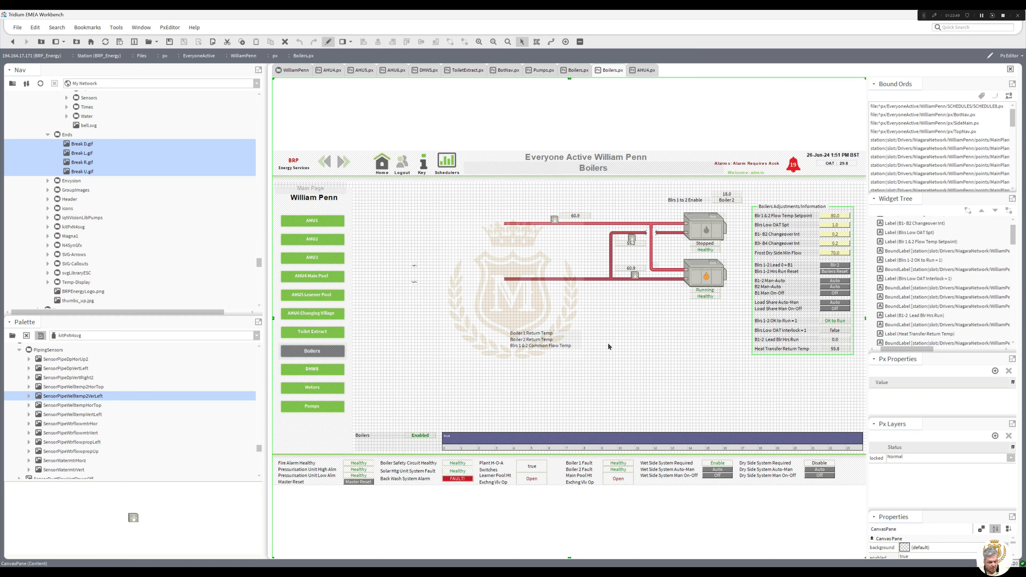
# Move the Blrs 1&2 Common Flow Temp label directly above the flow sensor and its value.
pyautogui.click(549, 344)
pyautogui.moveTo(549, 345); pyautogui.dragTo(563, 203)
pyautogui.click(570, 216)
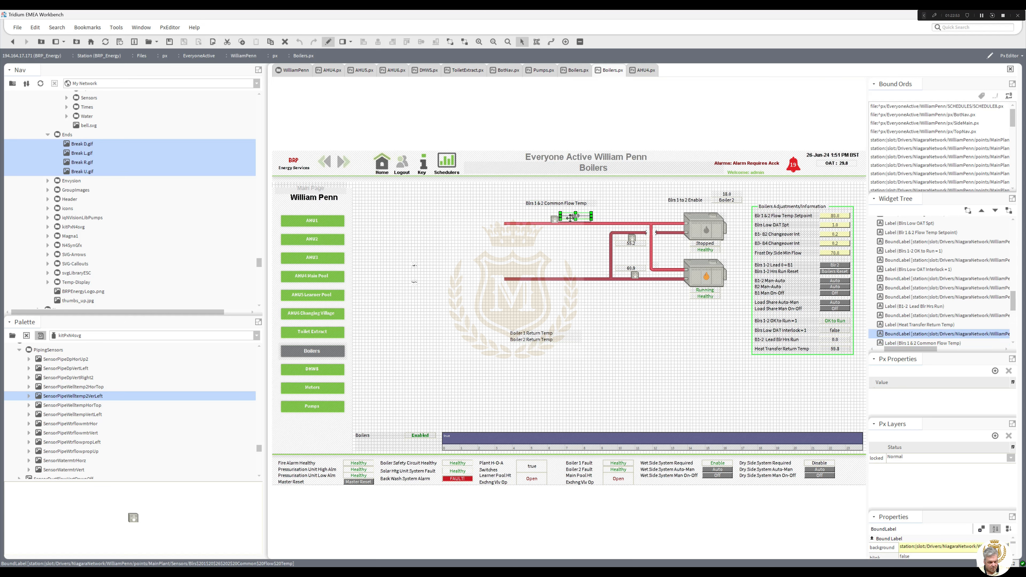
pyautogui.moveTo(570, 203); pyautogui.dragTo(575, 213)
pyautogui.click(586, 302)
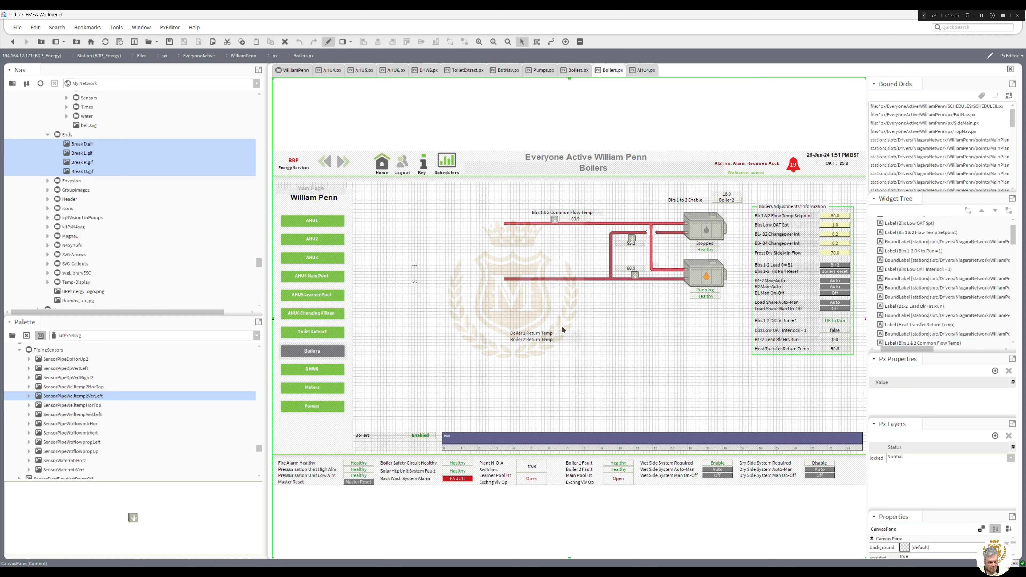
# Move the Boiler 1 Return Temp label above the upper boiler and shorten its text to "Boiler 1".
pyautogui.moveTo(546, 337); pyautogui.dragTo(701, 209)
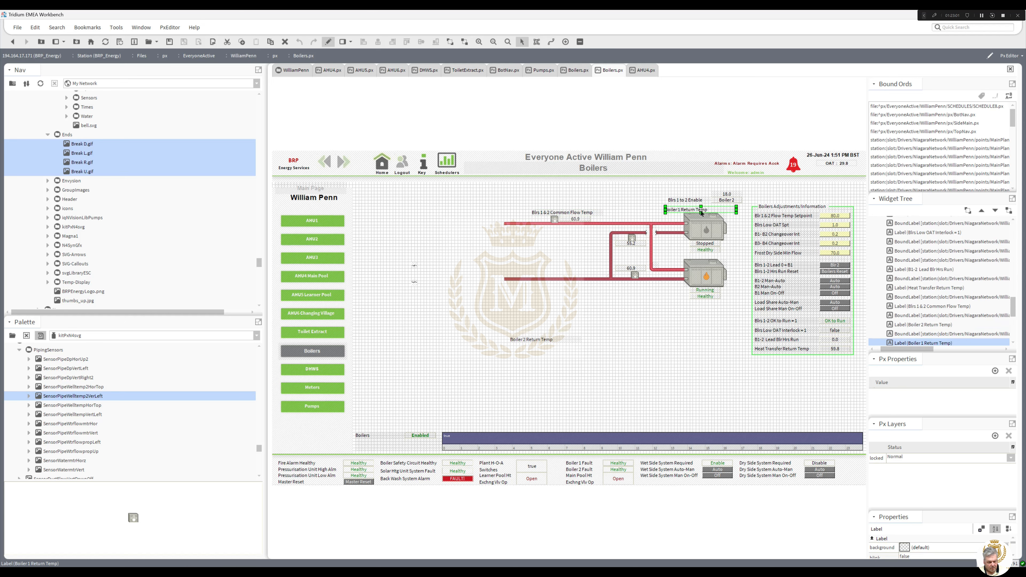
pyautogui.doubleClick(701, 209)
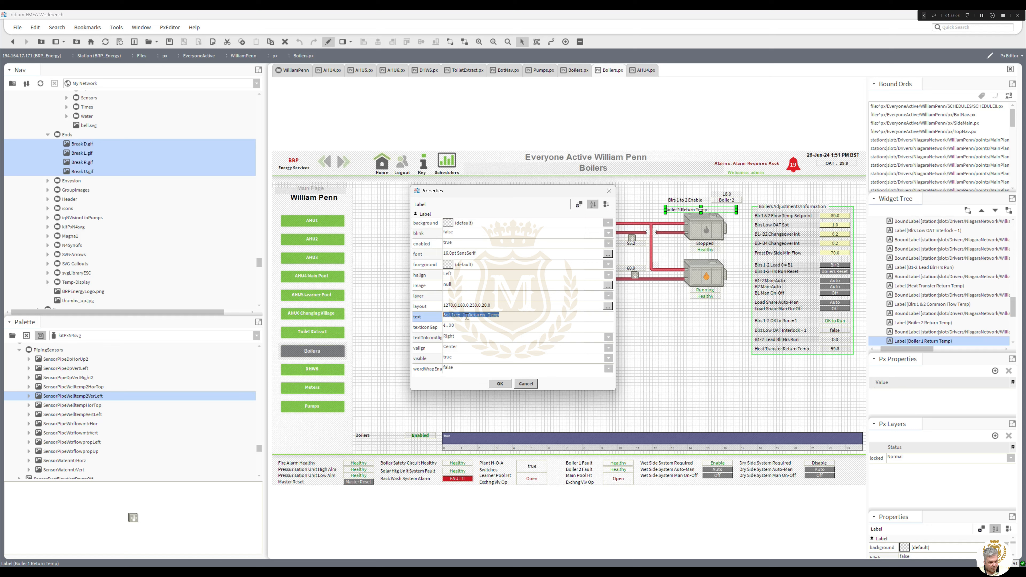
pyautogui.moveTo(468, 315); pyautogui.dragTo(500, 314)
pyautogui.press('BackSpace')
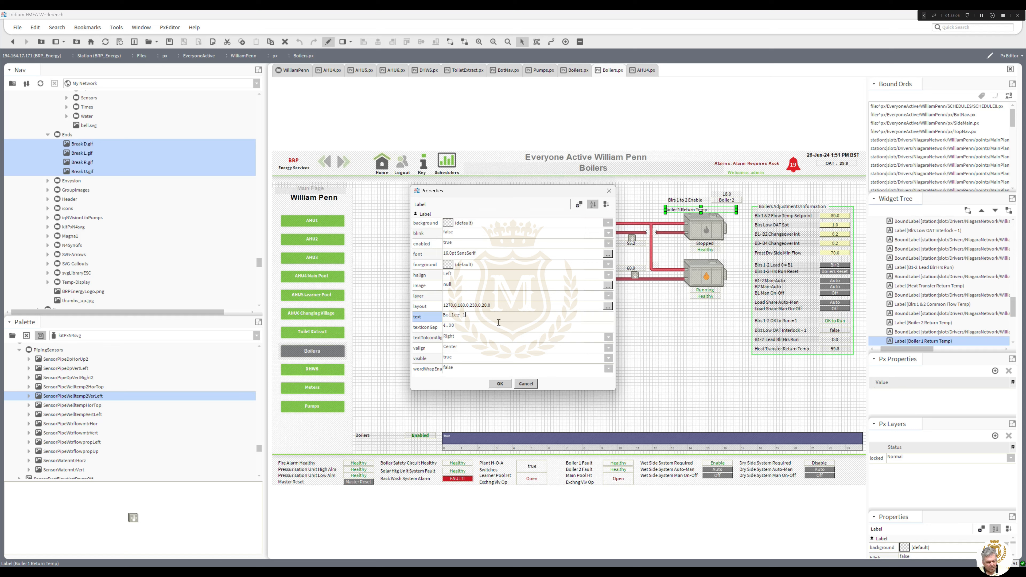
# Make the Boiler 1 label's font bold and narrow the label to the width of the upper boiler.
pyautogui.click(463, 253)
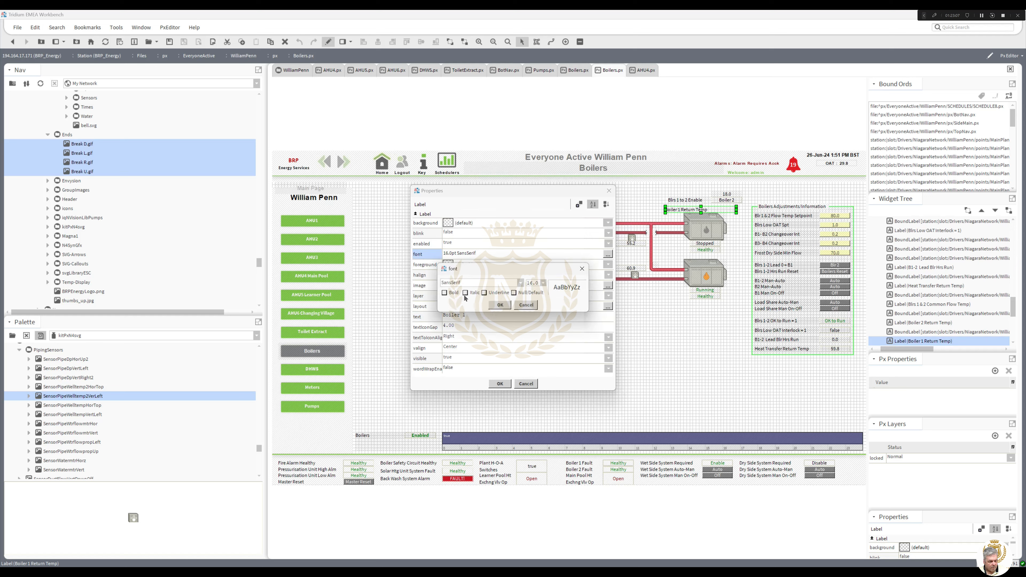
pyautogui.click(444, 292)
pyautogui.click(500, 305)
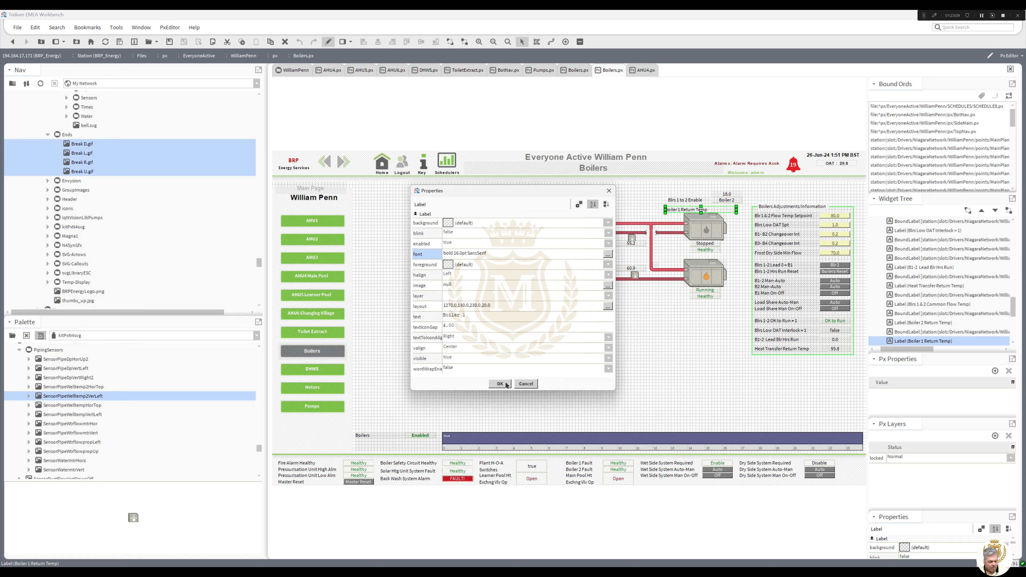
pyautogui.click(499, 384)
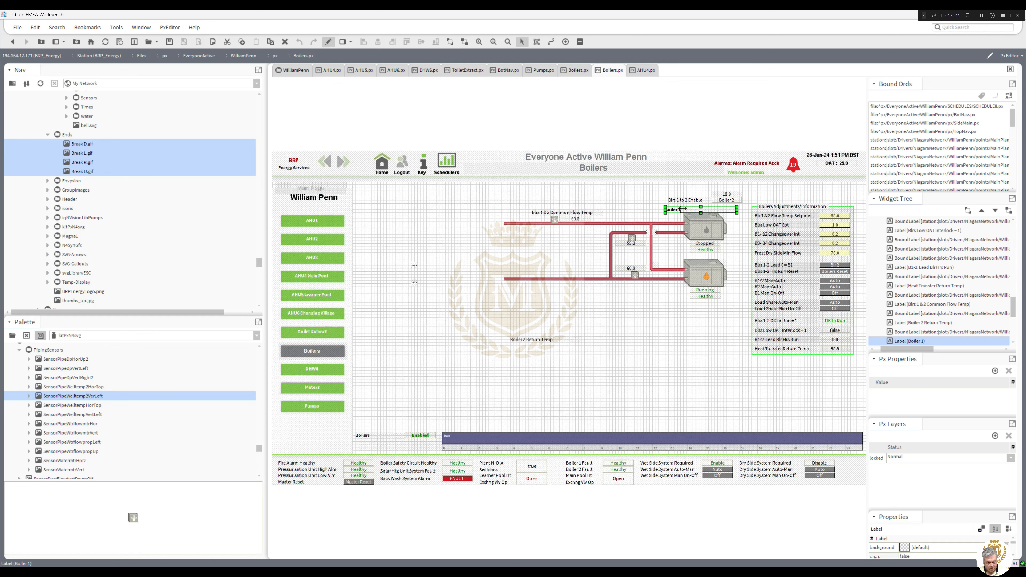
pyautogui.moveTo(683, 209); pyautogui.dragTo(727, 209)
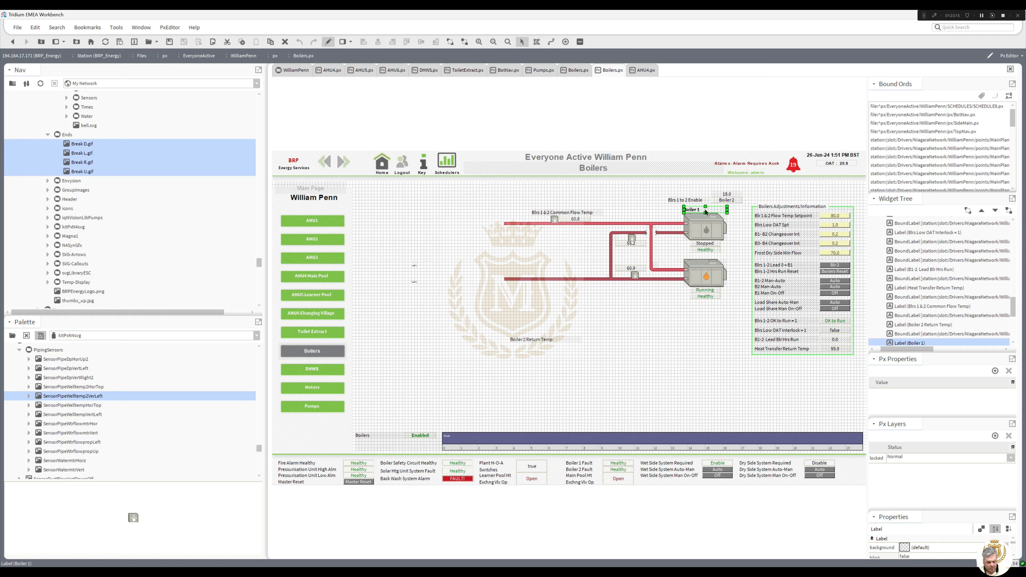
# Duplicate the Boiler 1 label above the lower boiler and set the copy's text to "Boiler 2".
pyautogui.rightClick(705, 210)
pyautogui.click(729, 260)
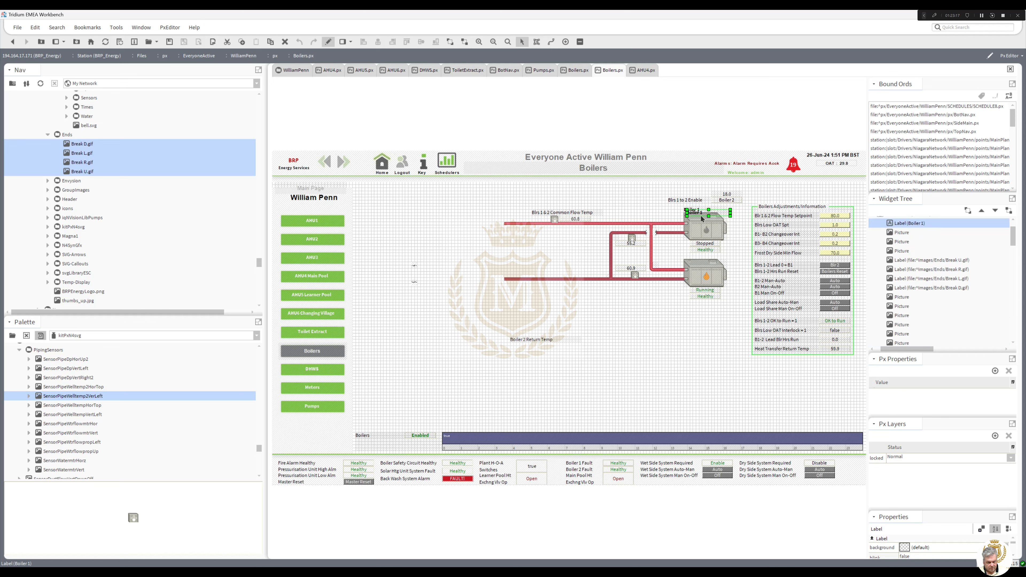
pyautogui.moveTo(701, 217); pyautogui.dragTo(697, 255)
pyautogui.doubleClick(697, 256)
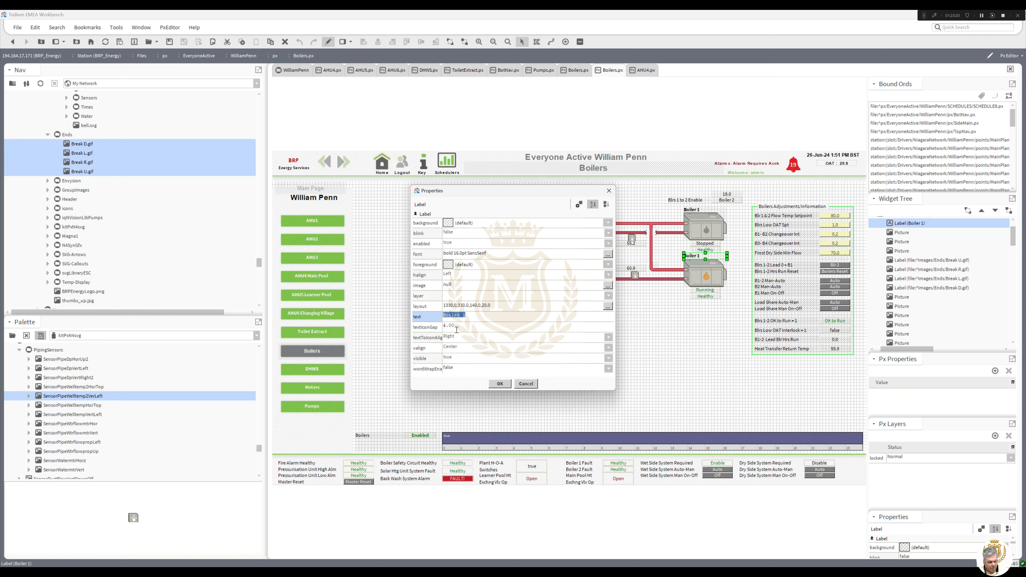
pyautogui.moveTo(462, 315); pyautogui.dragTo(472, 321)
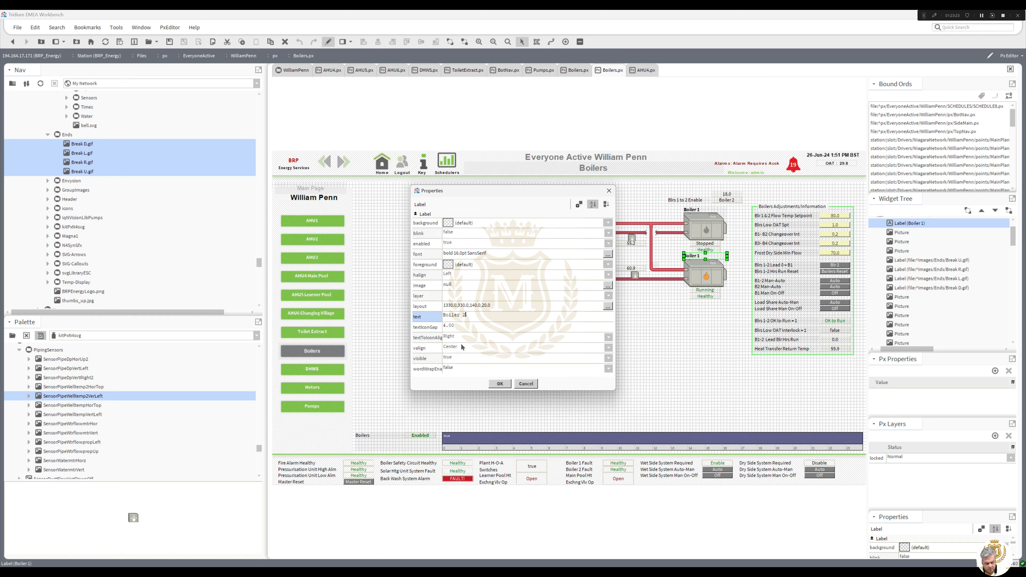
pyautogui.click(509, 383)
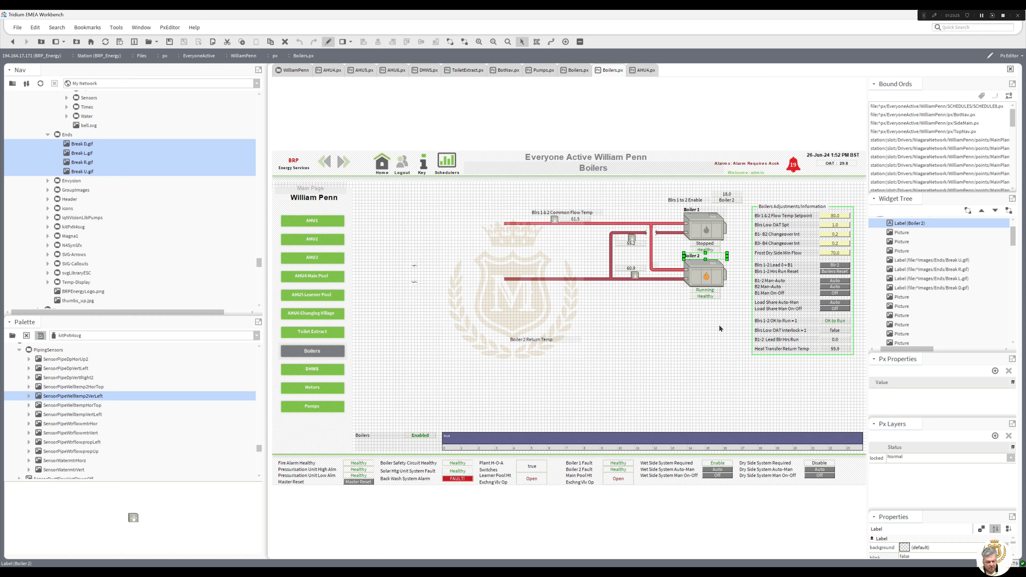
# Set the Boiler 2 Return Temp label aside and shift the lower boiler with its pipework, sensor and labels further down the page.
pyautogui.moveTo(539, 339); pyautogui.dragTo(388, 366)
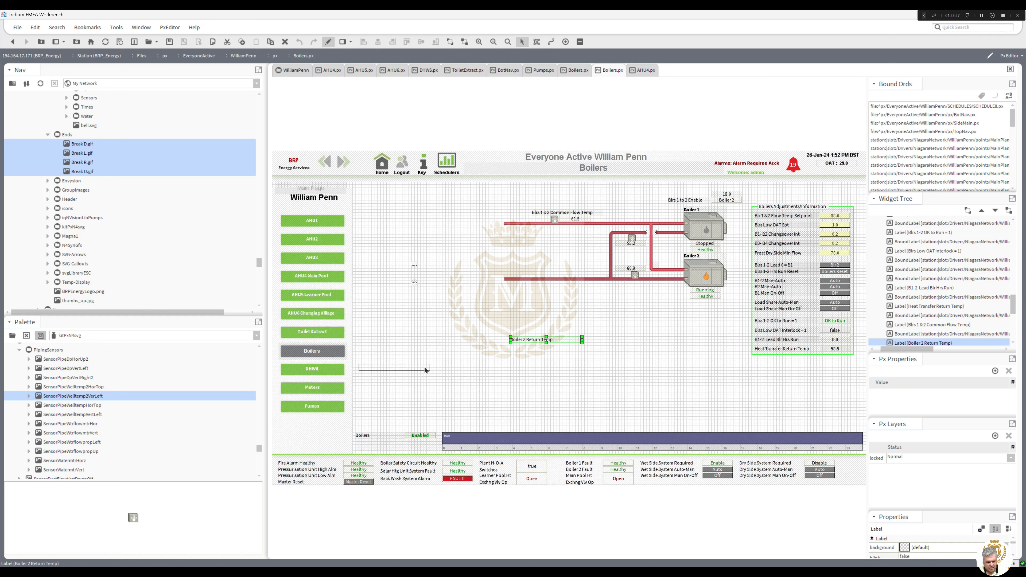
pyautogui.moveTo(746, 329); pyautogui.dragTo(486, 255)
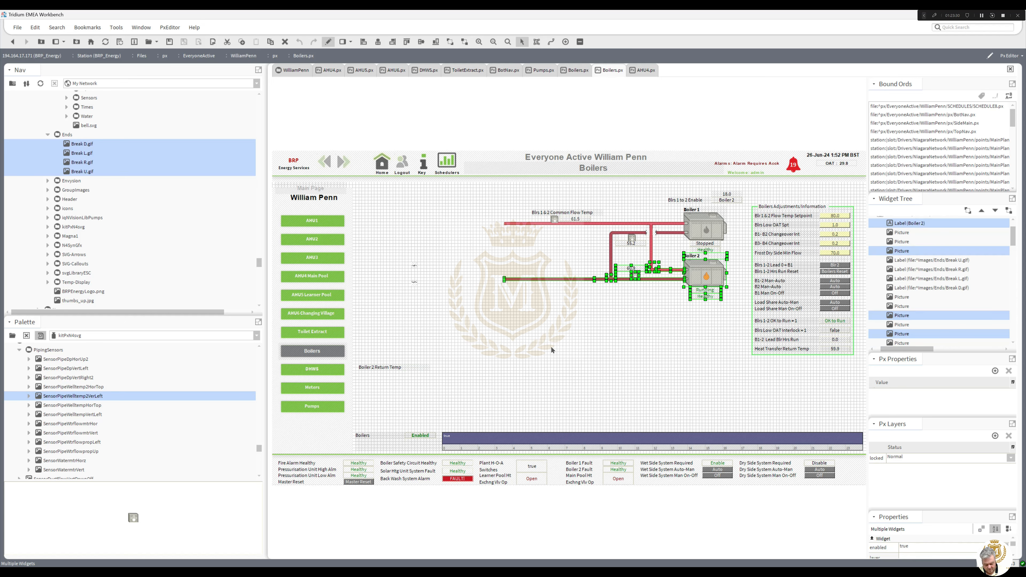
pyautogui.press('Down')
pyautogui.press('Down')
pyautogui.press('Down')
pyautogui.press('Down')
pyautogui.press('Down')
pyautogui.press('Down')
pyautogui.press('Down')
pyautogui.press('Down')
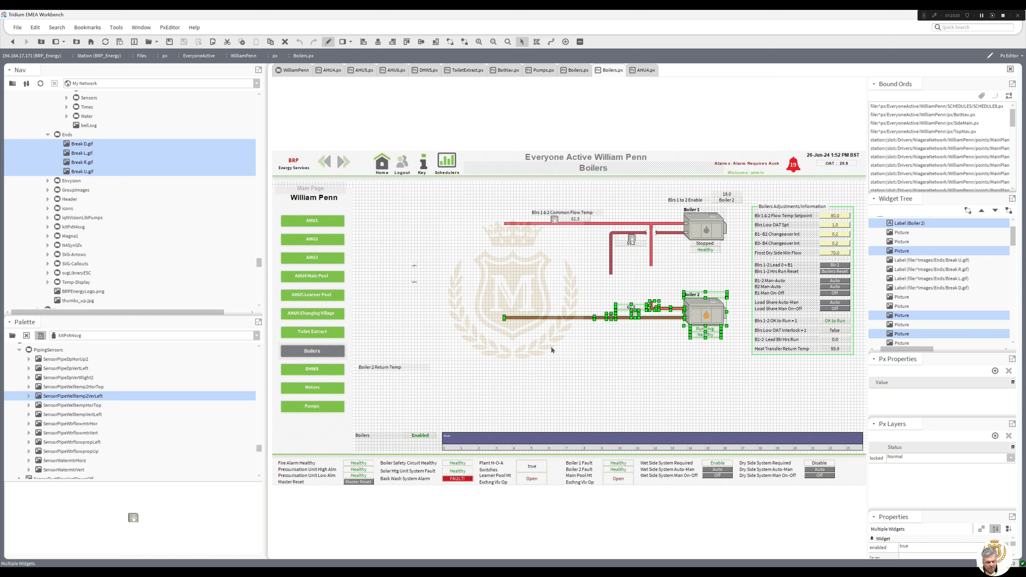
pyautogui.press('Down')
pyautogui.press('Down')
pyautogui.press('Down')
pyautogui.press('Down')
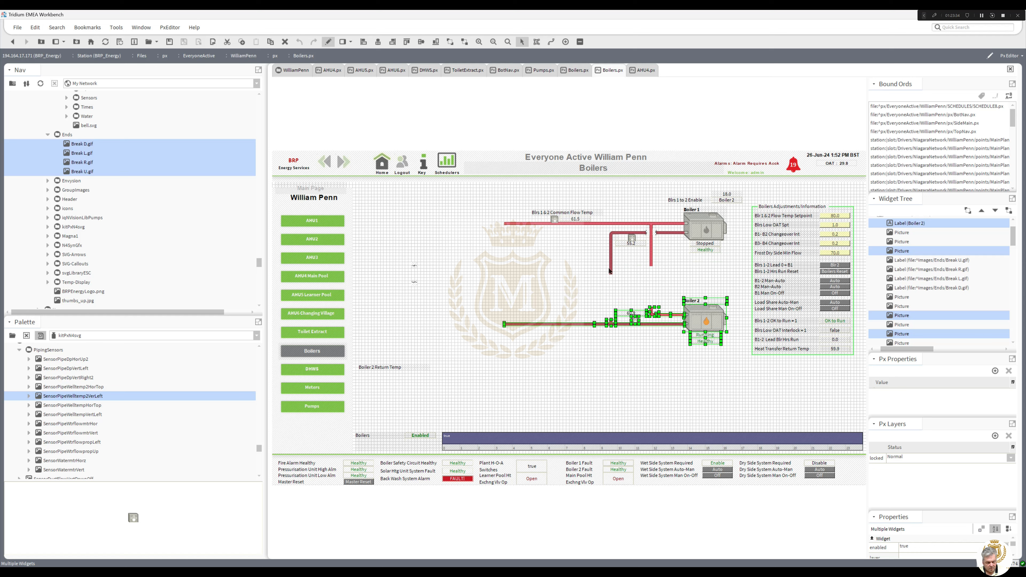
# Lengthen the vertical return and flow pipes downwards until they meet the lower boiler's pipework.
pyautogui.click(610, 270)
pyautogui.moveTo(611, 275); pyautogui.dragTo(611, 323)
pyautogui.click(651, 262)
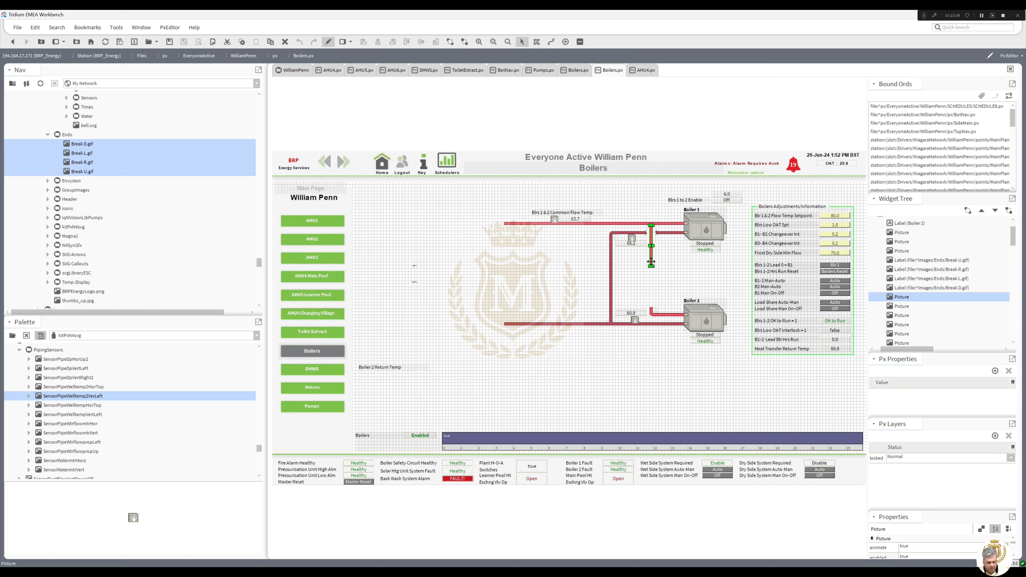
pyautogui.moveTo(652, 276); pyautogui.dragTo(651, 314)
pyautogui.click(649, 364)
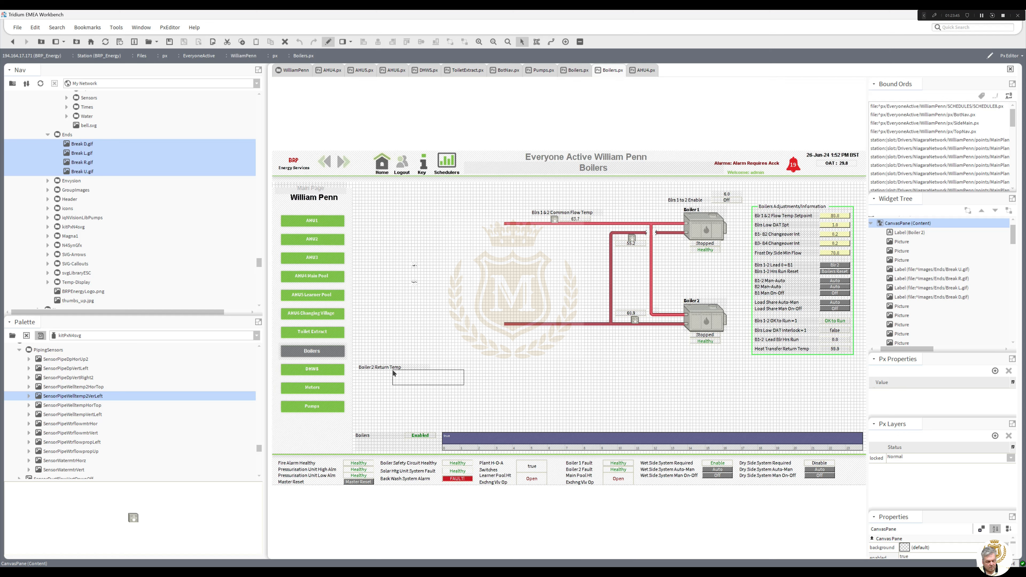
# Delete the spare Boiler 2 Return Temp label and the unused break symbols left of the pipework.
pyautogui.click(393, 371)
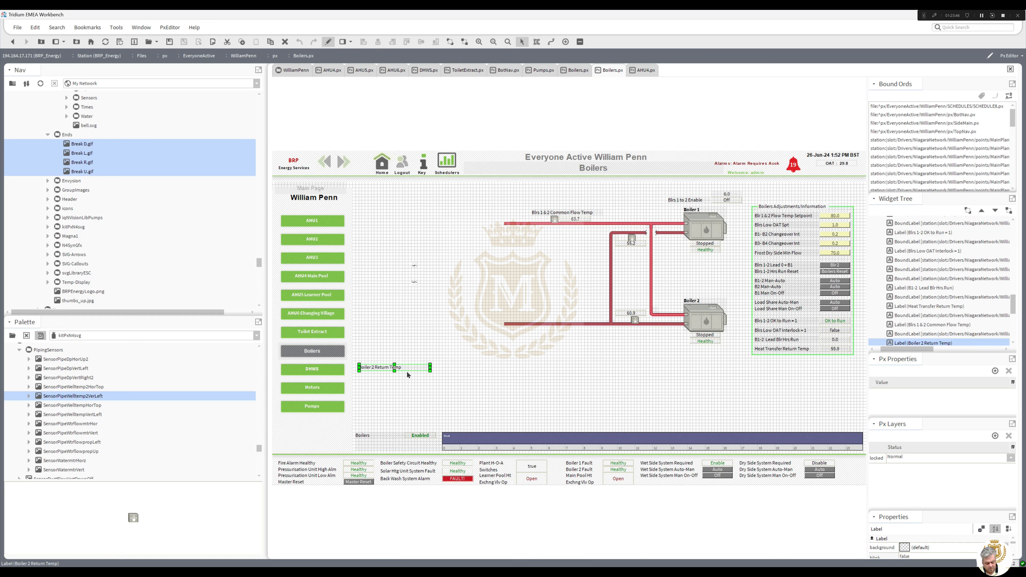
pyautogui.press('Delete')
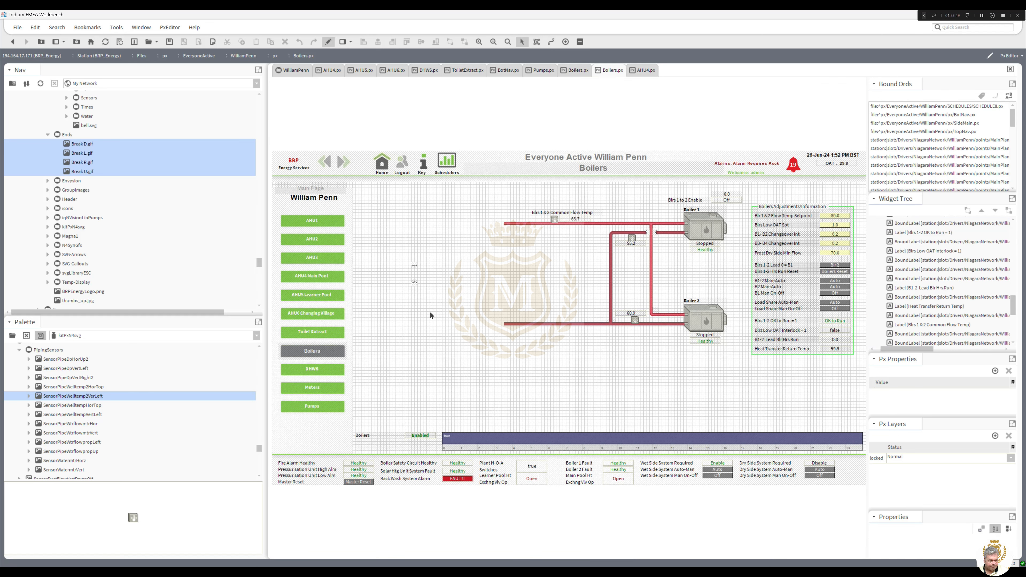
pyautogui.moveTo(433, 303); pyautogui.dragTo(389, 252)
pyautogui.press('Delete')
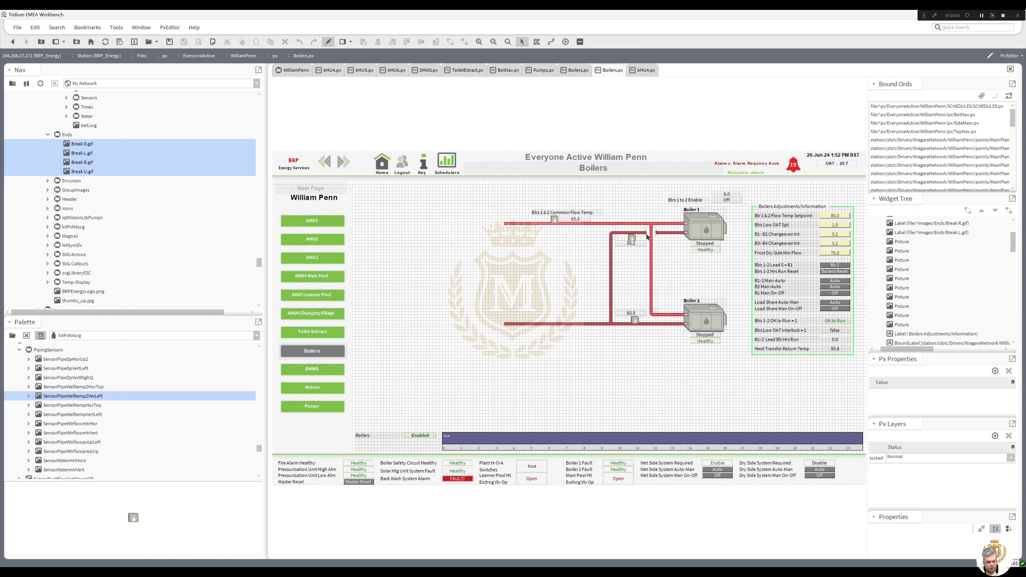
# Duplicate the Break R symbol from the pipe crossing onto the open left end of the upper flow pipe.
pyautogui.click(654, 234)
pyautogui.rightClick(654, 234)
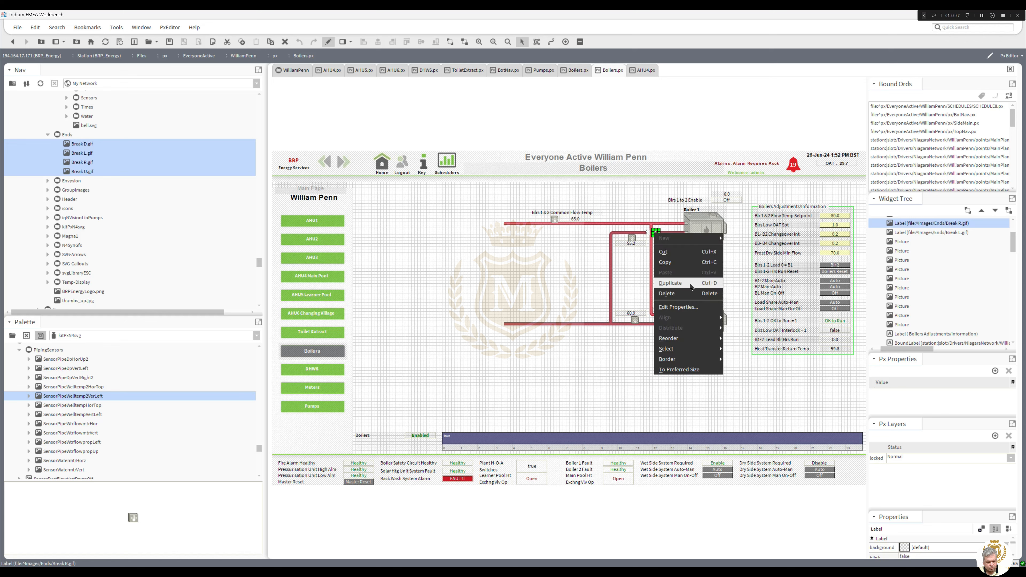
pyautogui.click(669, 251)
pyautogui.moveTo(658, 237); pyautogui.dragTo(509, 228)
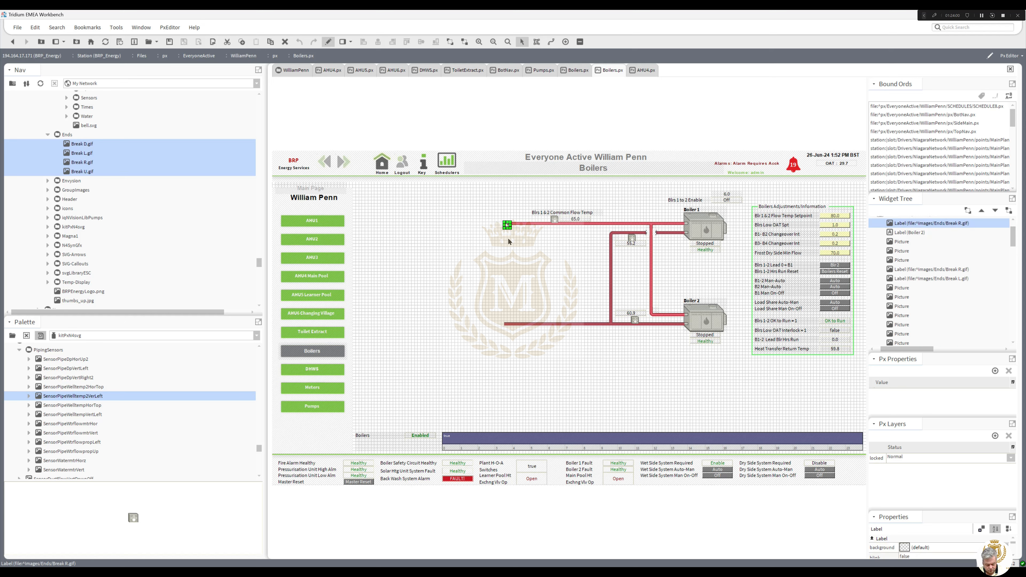
# Duplicate the flow pipe's Break R end symbol onto the open left end of the lower return pipe.
pyautogui.rightClick(506, 223)
pyautogui.click(534, 272)
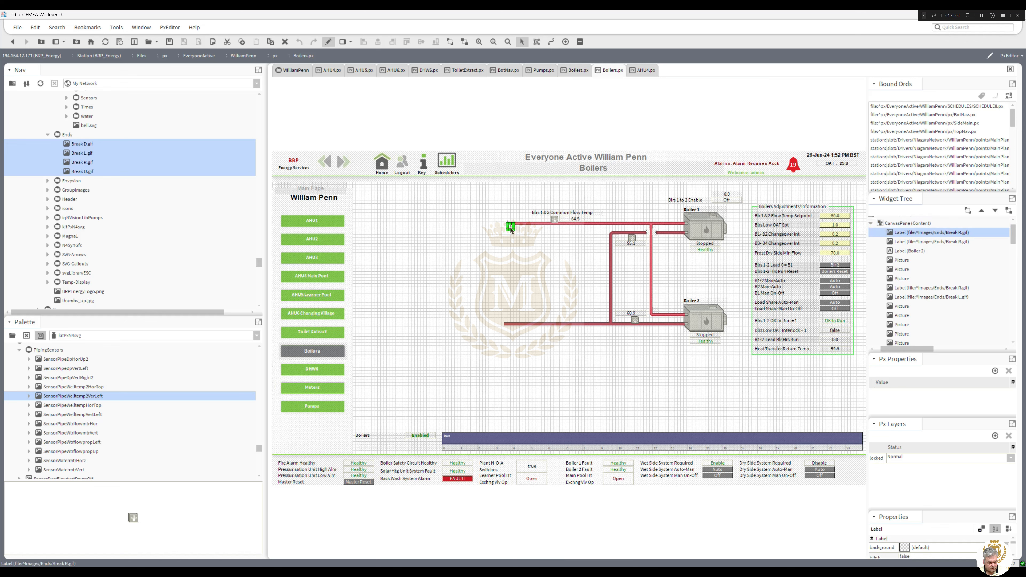
pyautogui.moveTo(502, 274); pyautogui.dragTo(508, 330)
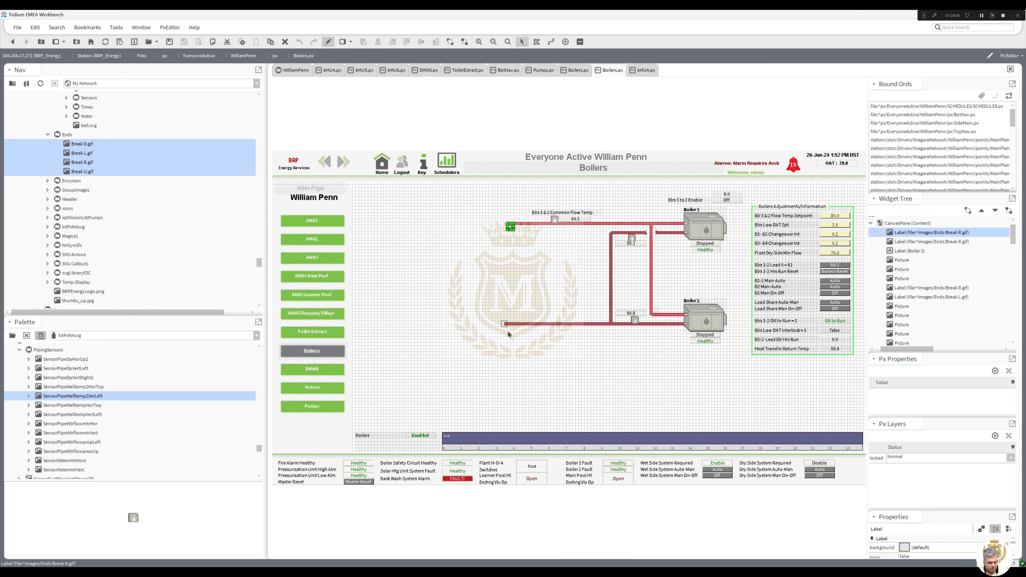
pyautogui.click(513, 341)
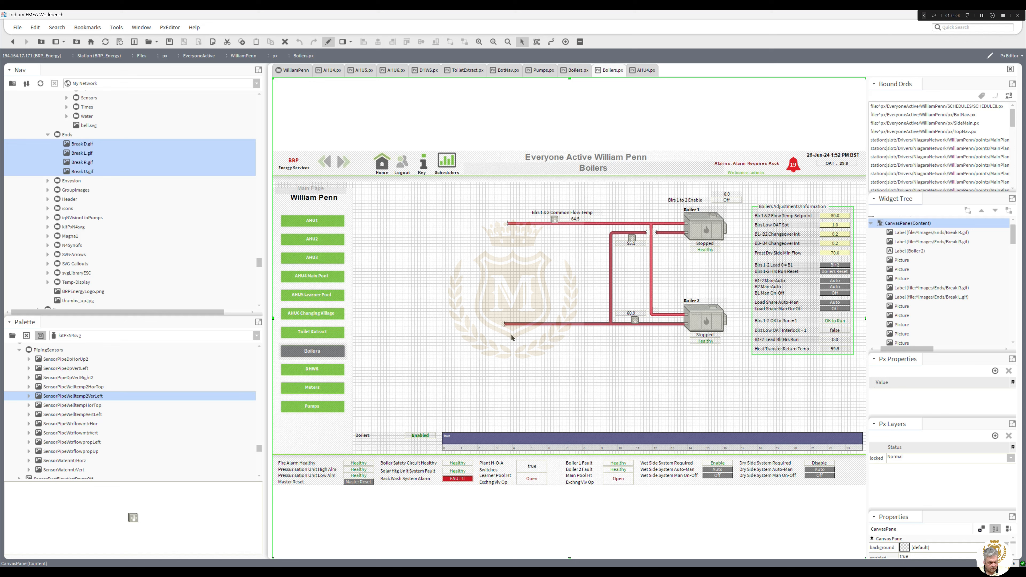
pyautogui.click(504, 325)
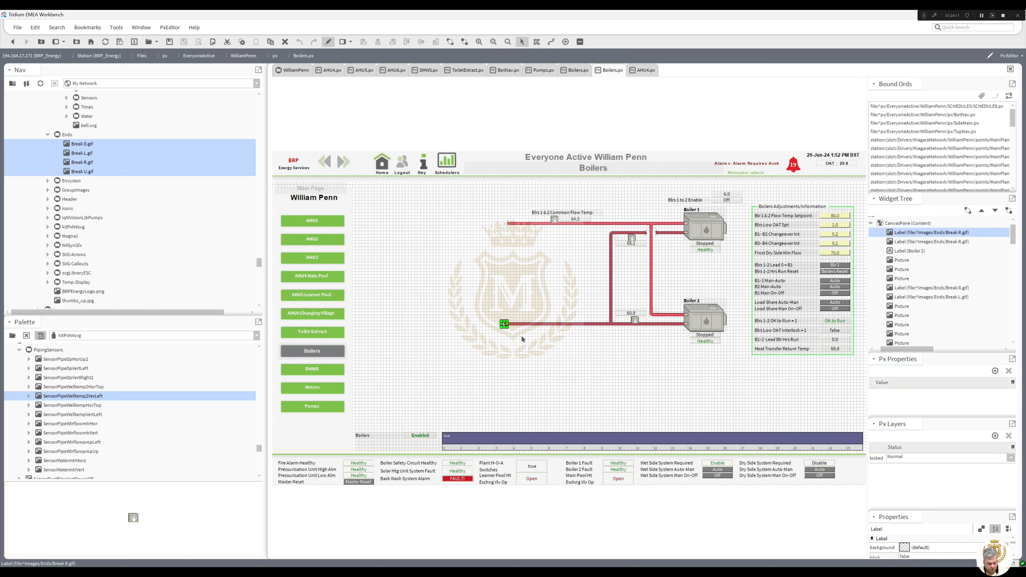
pyautogui.click(518, 343)
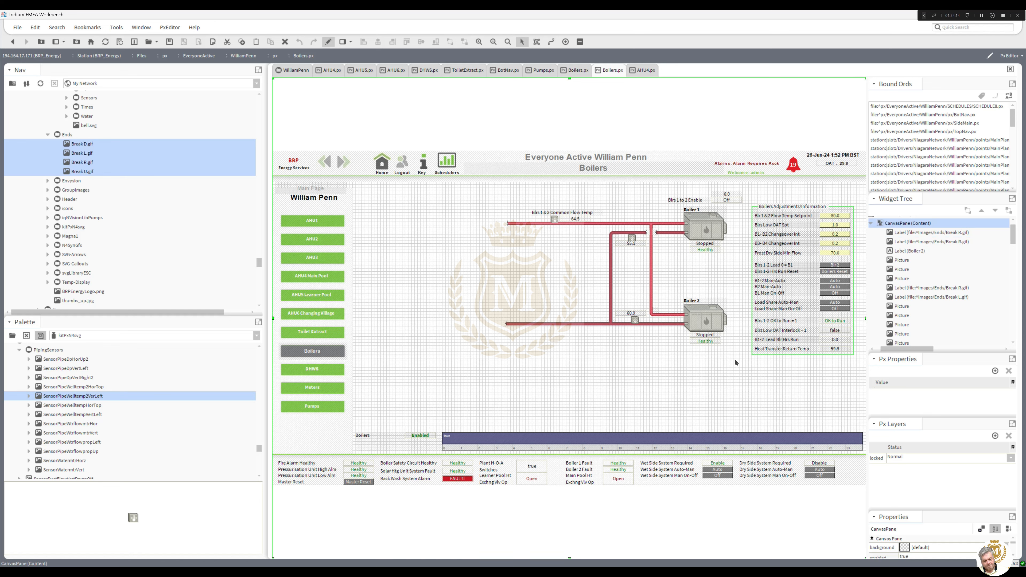
# Move the complete boiler drawing together with the Boilers Adjustments/Information panel left and slightly down to centre it on the page.
pyautogui.moveTo(470, 381); pyautogui.dragTo(863, 185)
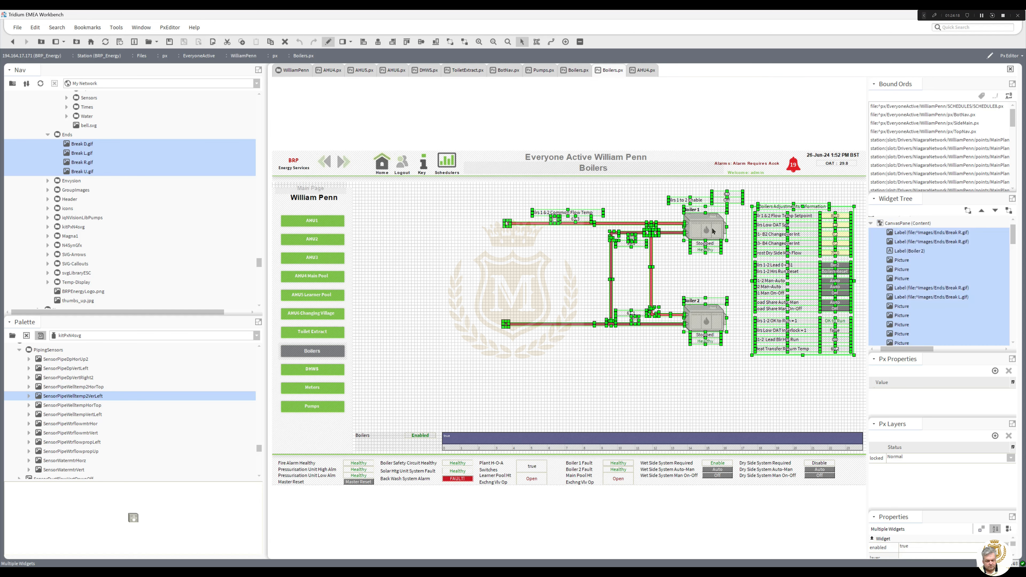
pyautogui.moveTo(711, 227); pyautogui.dragTo(642, 247)
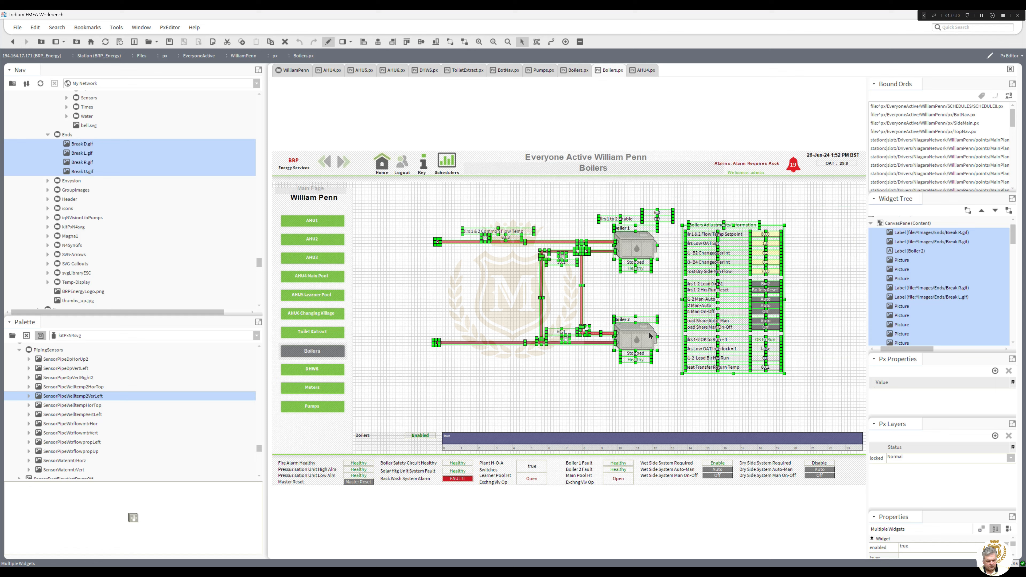
pyautogui.click(638, 381)
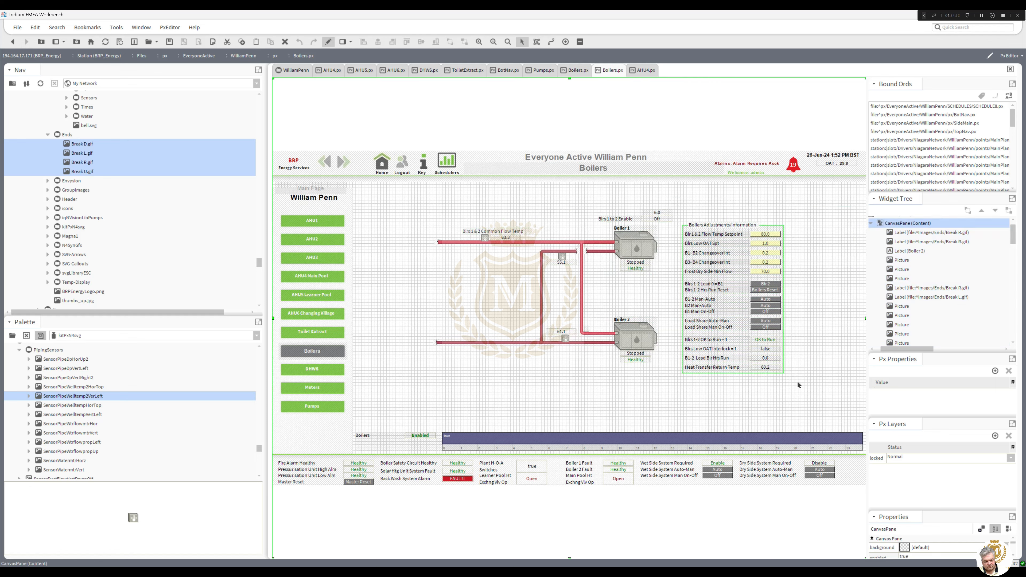
# Move the Boilers Adjustments/Information panel towards the page's right edge, clear of the boilers, and preview the page.
pyautogui.moveTo(796, 381); pyautogui.dragTo(750, 227)
pyautogui.click(712, 335)
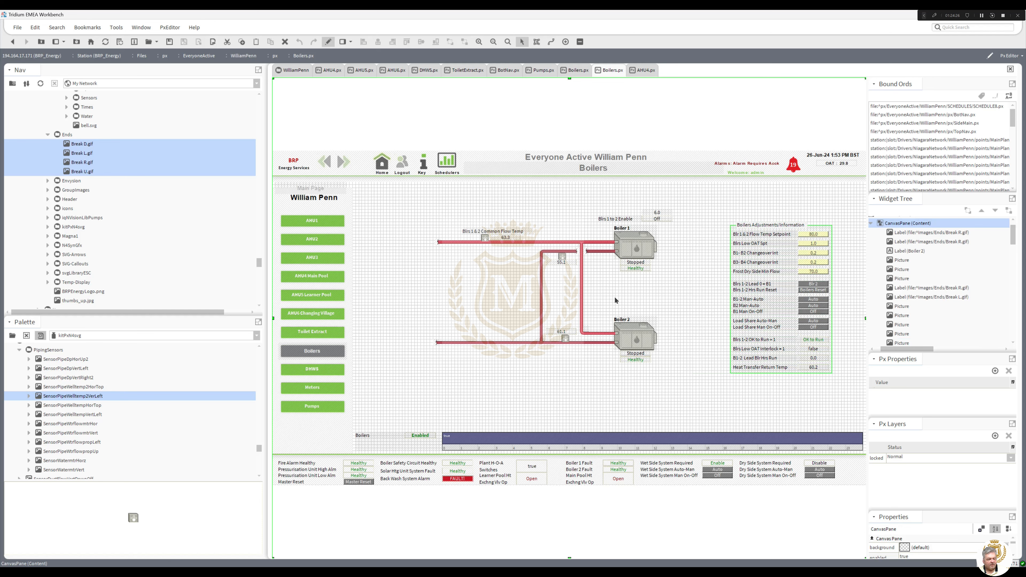
pyautogui.click(328, 42)
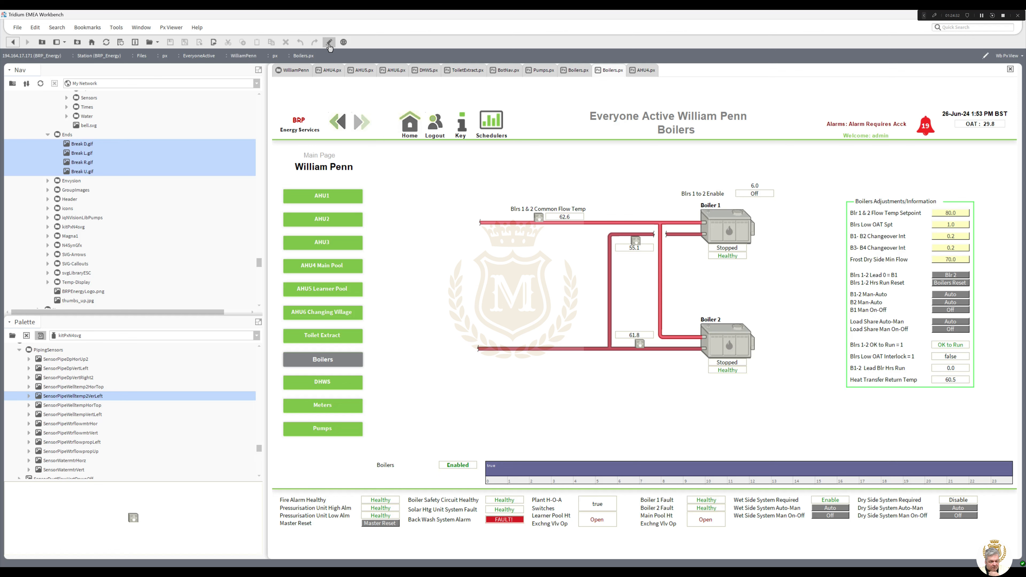
pyautogui.click(329, 42)
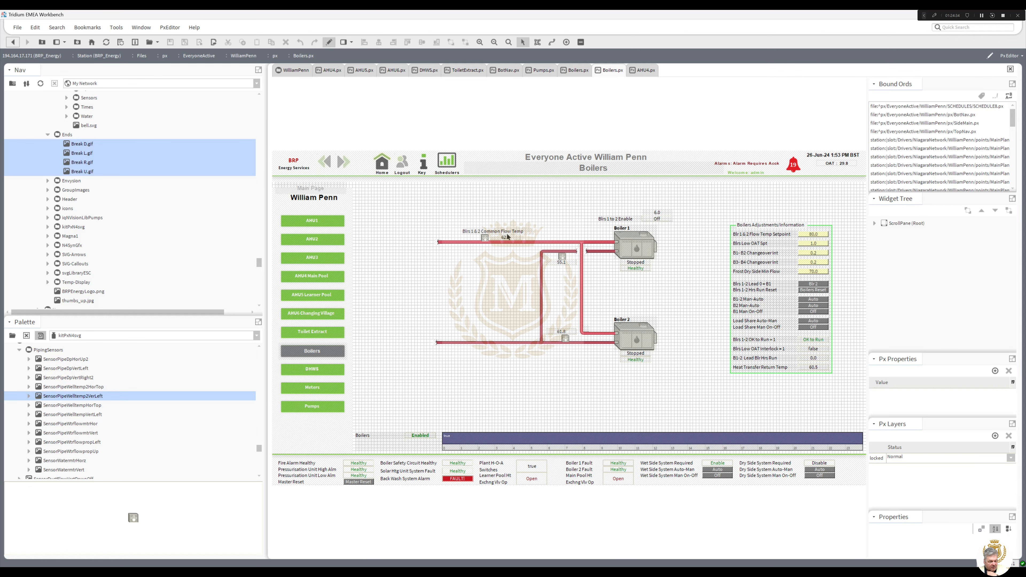
pyautogui.click(329, 42)
# Open the WilliamPenn station on its own controller and examine the history extensions listed under its HistoryService.
pyautogui.moveTo(260, 261); pyautogui.dragTo(259, 302)
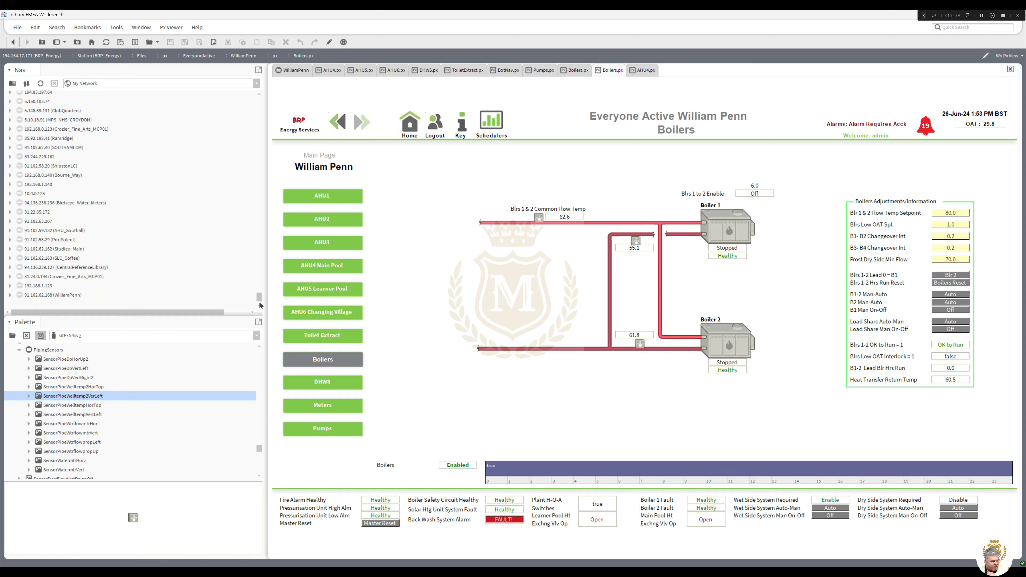
pyautogui.click(10, 295)
pyautogui.doubleClick(52, 301)
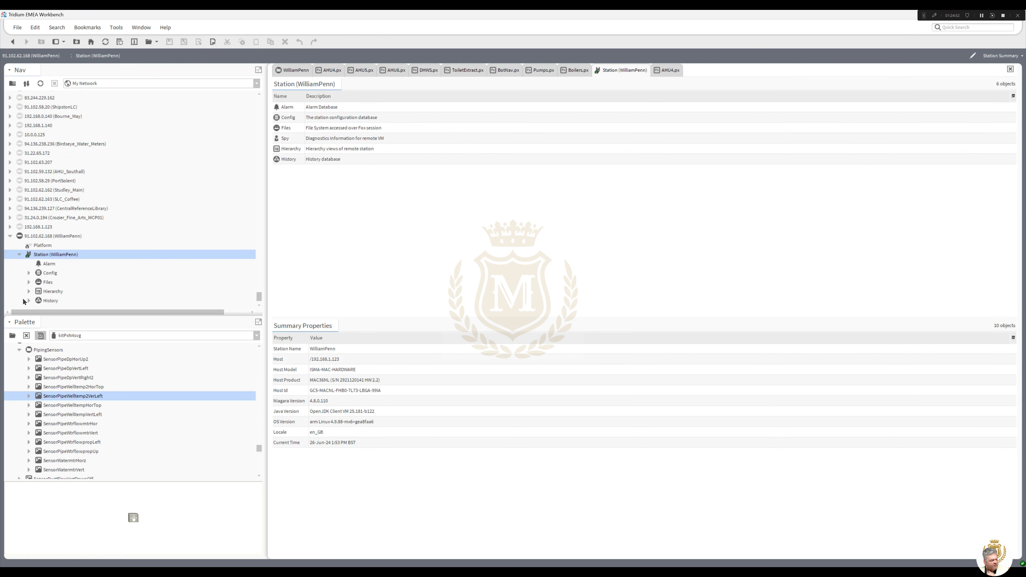
pyautogui.click(29, 274)
pyautogui.click(39, 273)
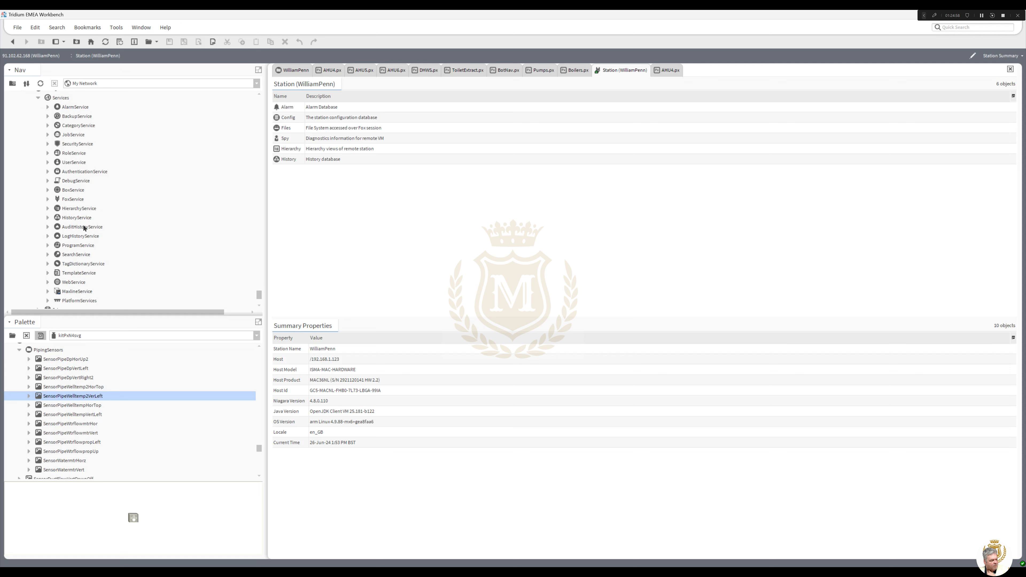
pyautogui.doubleClick(80, 218)
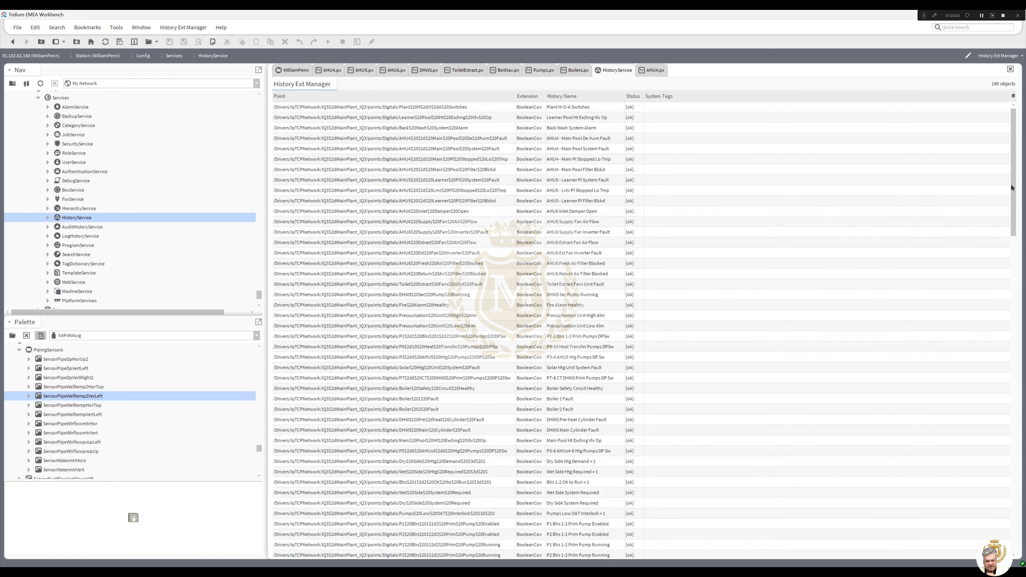
pyautogui.moveTo(1014, 188)
pyautogui.mouseDown()
pyautogui.moveTo(1014, 491)
pyautogui.moveTo(1014, 188)
pyautogui.mouseUp()
# Inspect the NumericCov extensions of the P9 - P10 Duty Pump Hrs Run and Boiler 2 Return Temp sensors under IQ3-MainPlant_IQ3.
pyautogui.moveTo(259, 294); pyautogui.dragTo(260, 300)
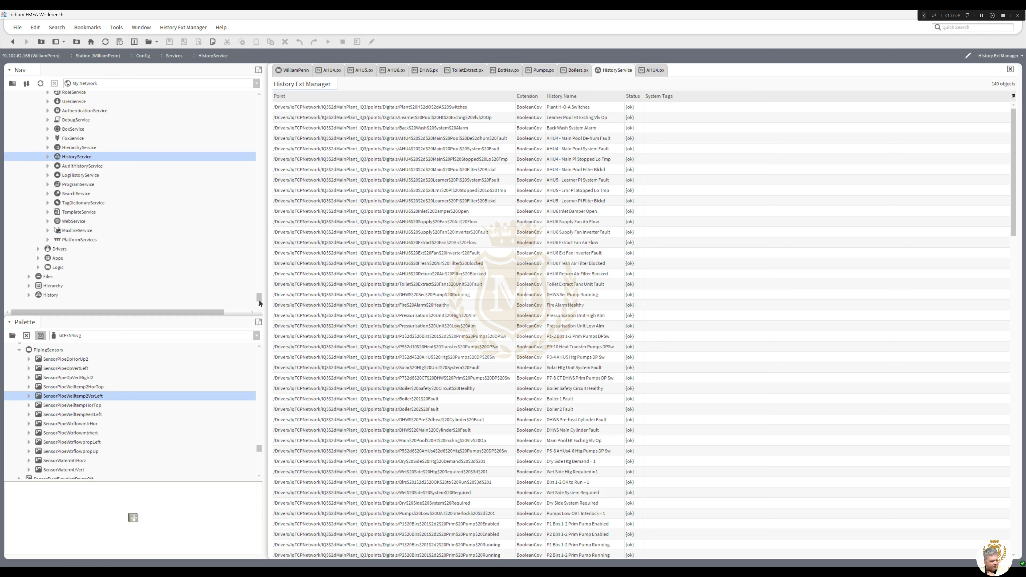
pyautogui.click(38, 248)
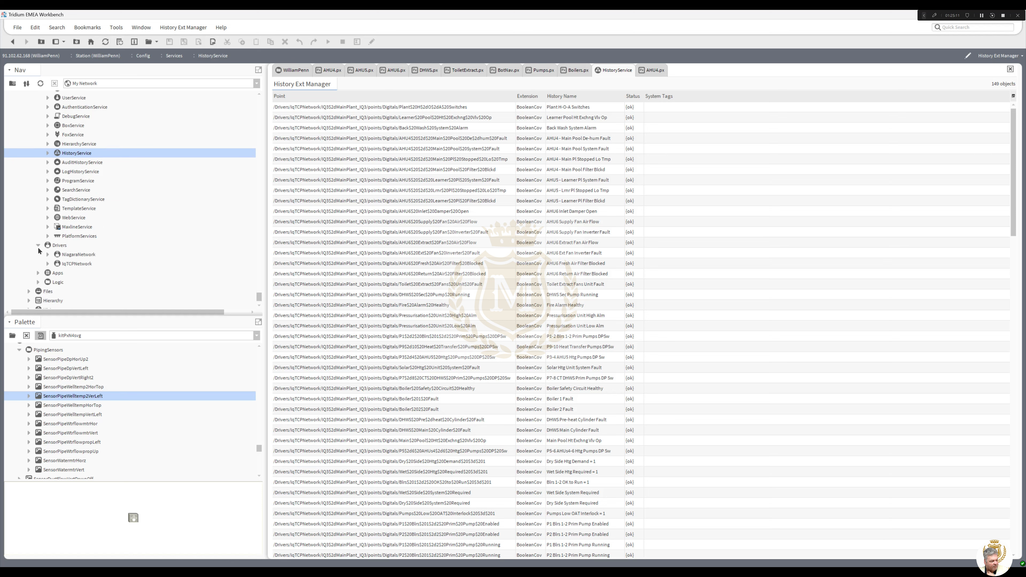
pyautogui.click(48, 263)
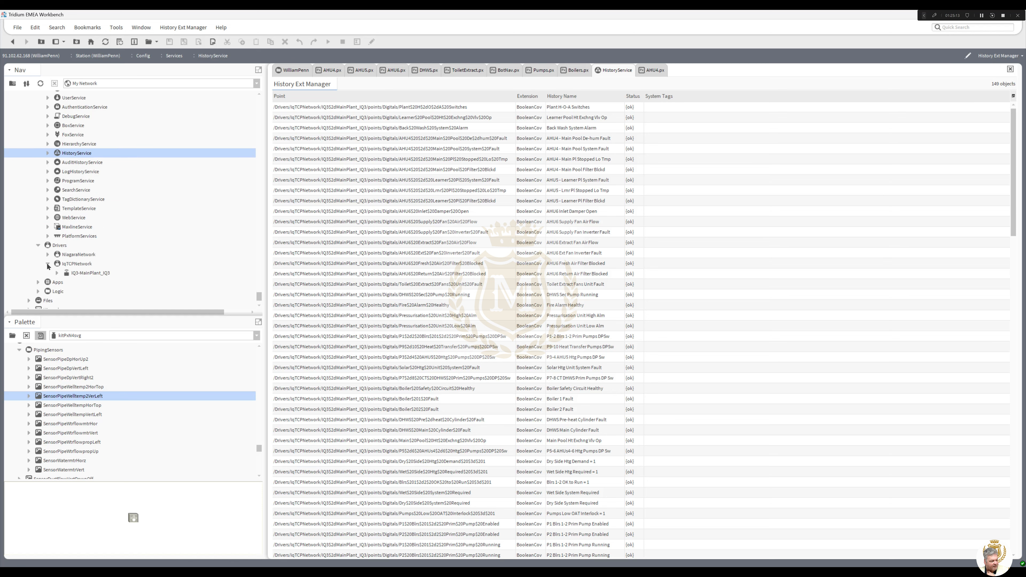
pyautogui.click(57, 272)
pyautogui.click(67, 292)
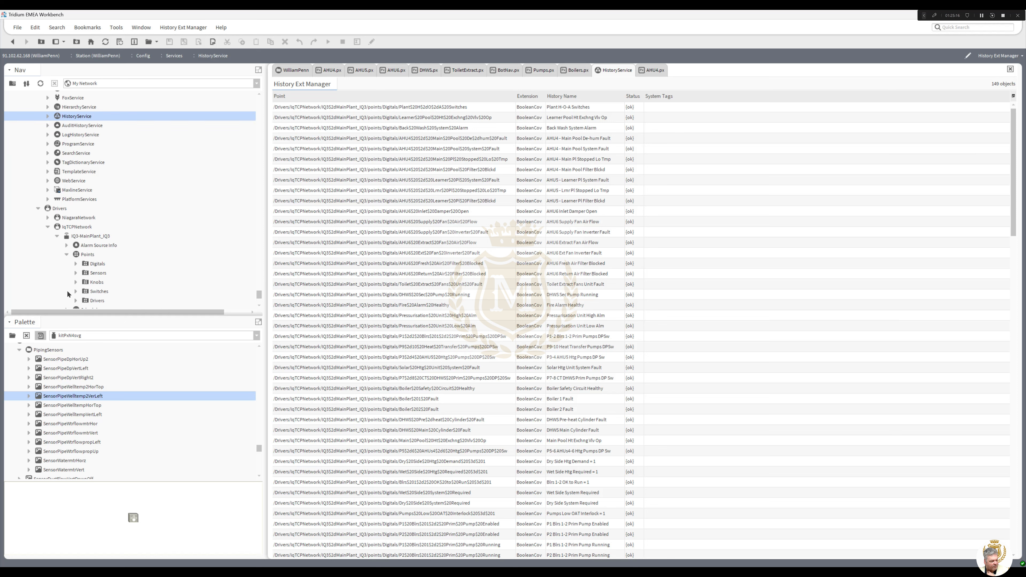
pyautogui.click(76, 273)
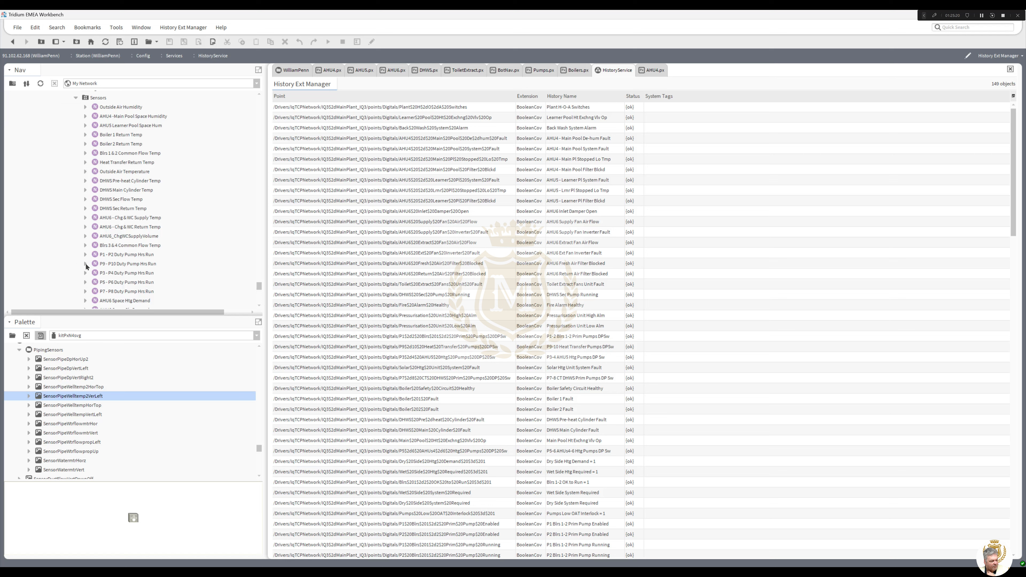
pyautogui.click(85, 264)
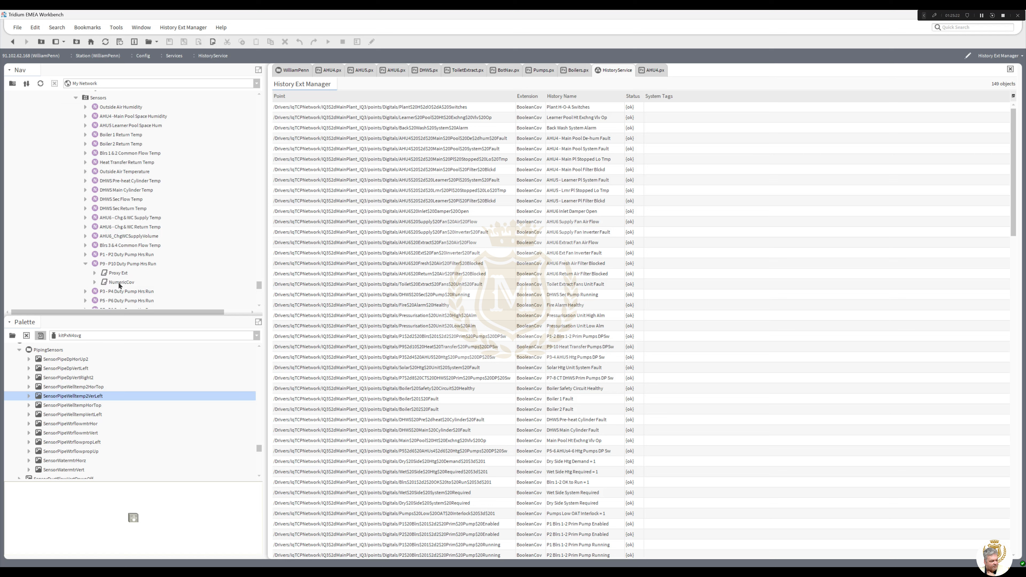
pyautogui.click(115, 282)
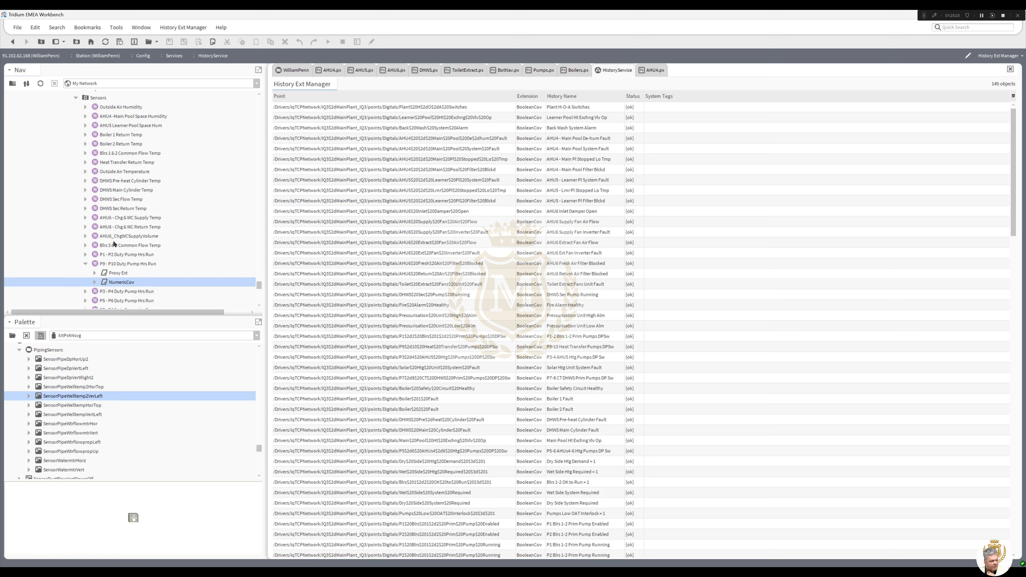
pyautogui.click(86, 144)
pyautogui.click(115, 163)
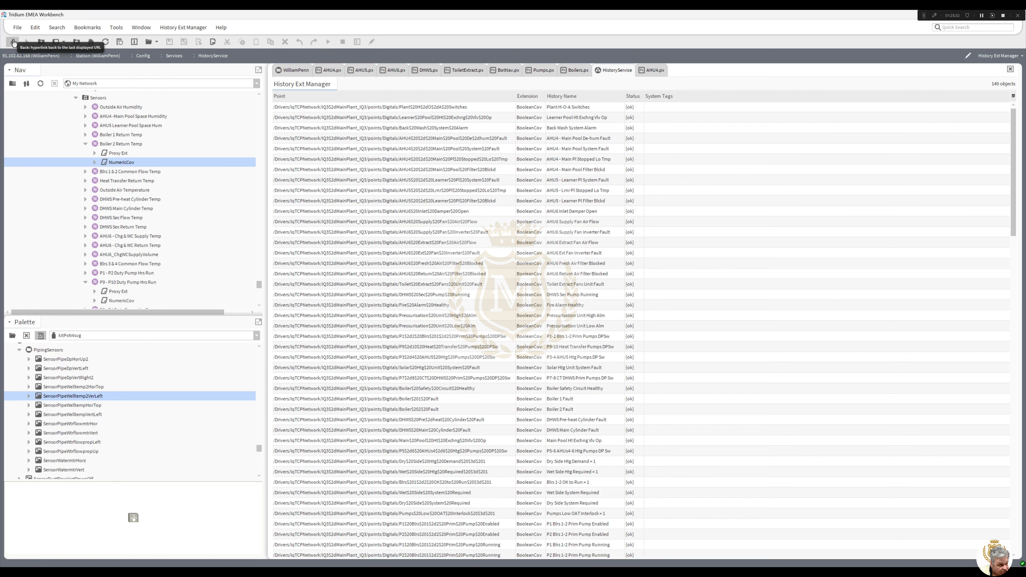
# Return to the Boilers page and consult the key of status colours, then reopen the page for editing.
pyautogui.click(14, 42)
pyautogui.click(13, 42)
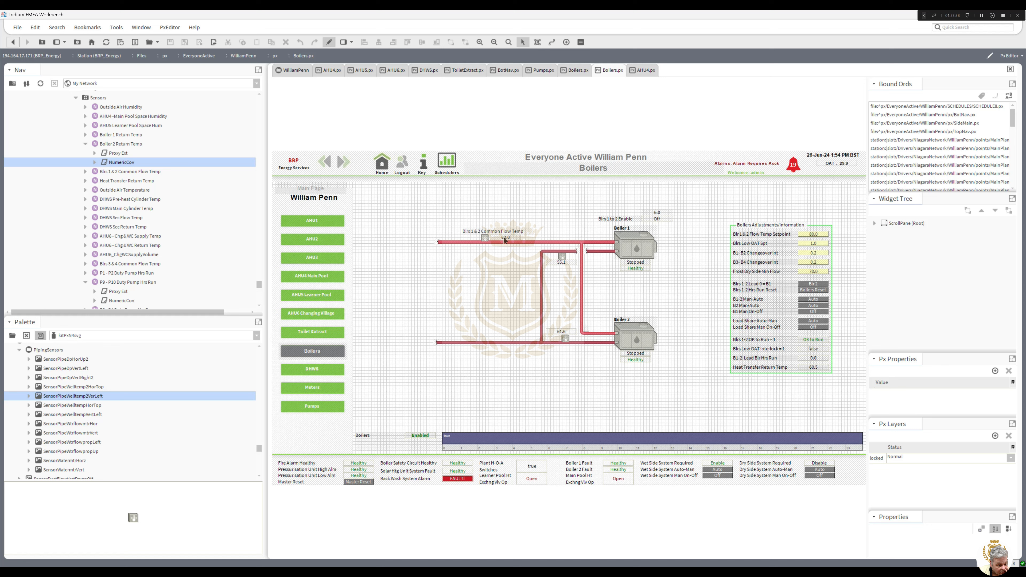
pyautogui.click(504, 239)
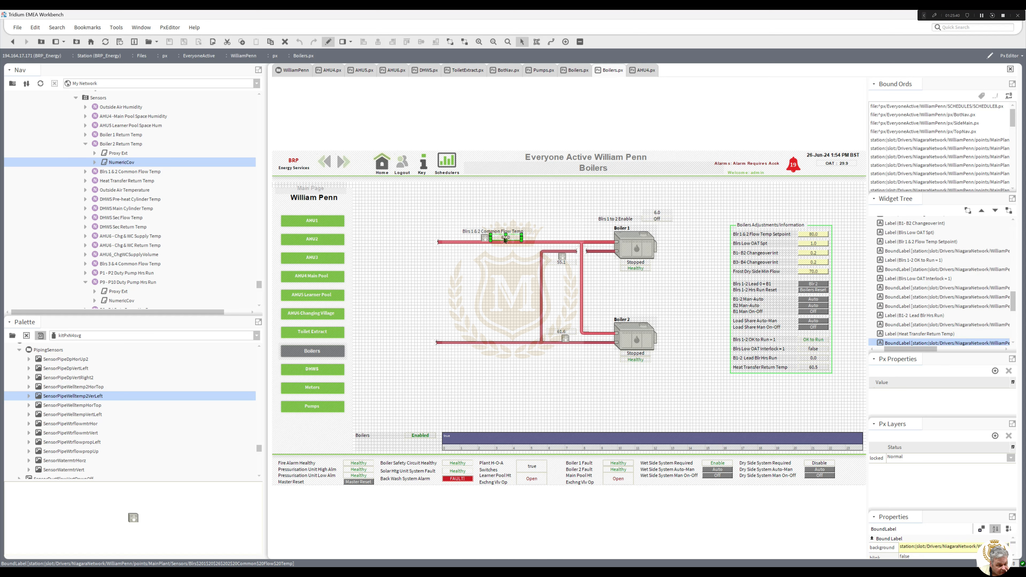
pyautogui.click(329, 43)
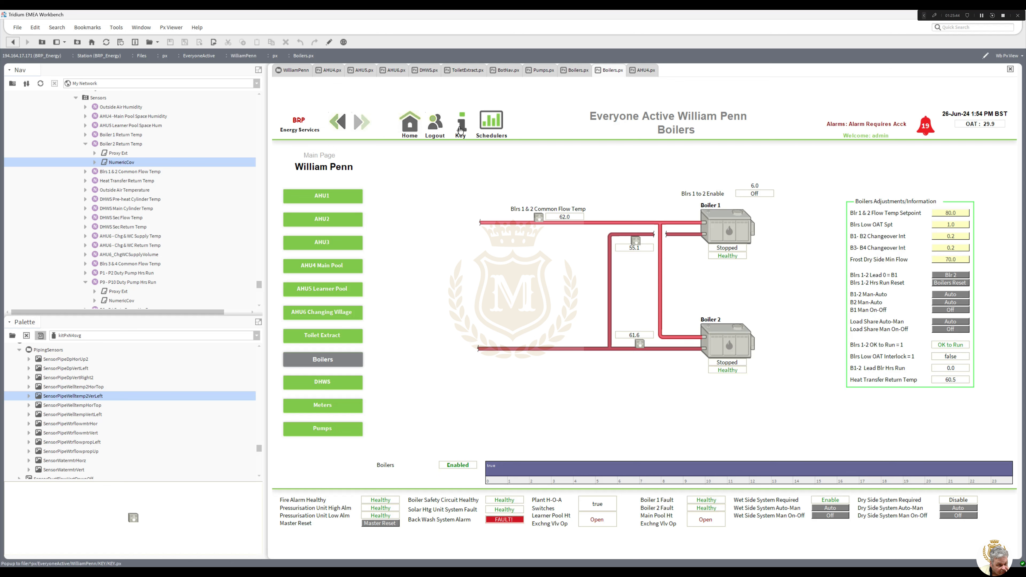
pyautogui.click(460, 129)
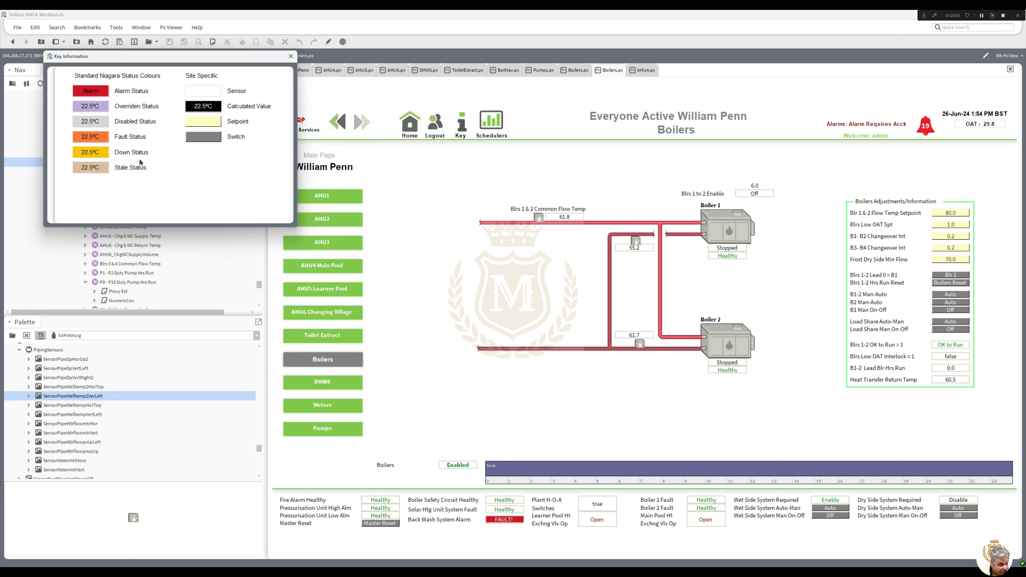
pyautogui.click(291, 57)
pyautogui.click(328, 42)
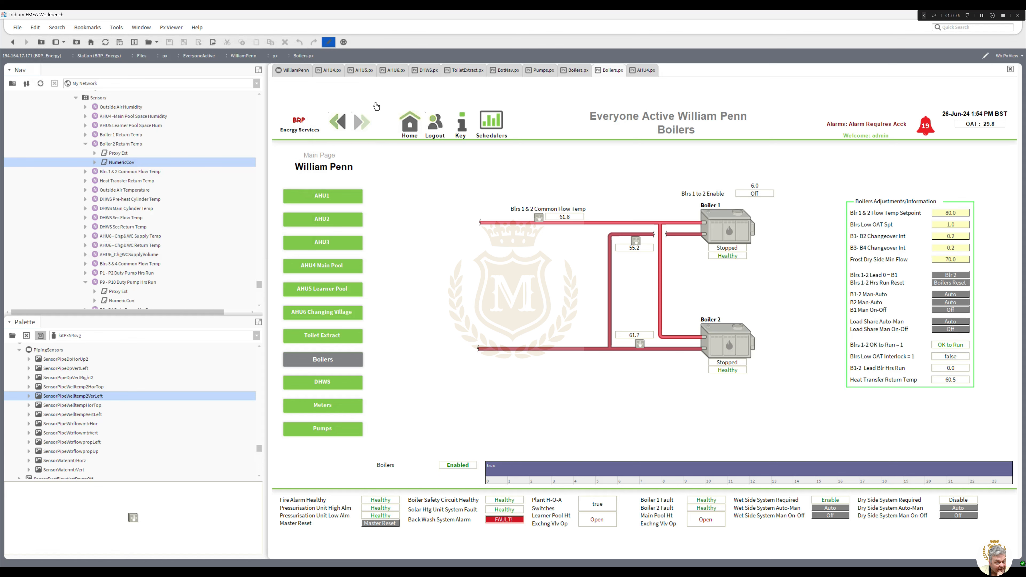
# Add a kitPx Popup Binding to the Blrs 1 & 2 Common Flow Temp value label.
pyautogui.doubleClick(506, 242)
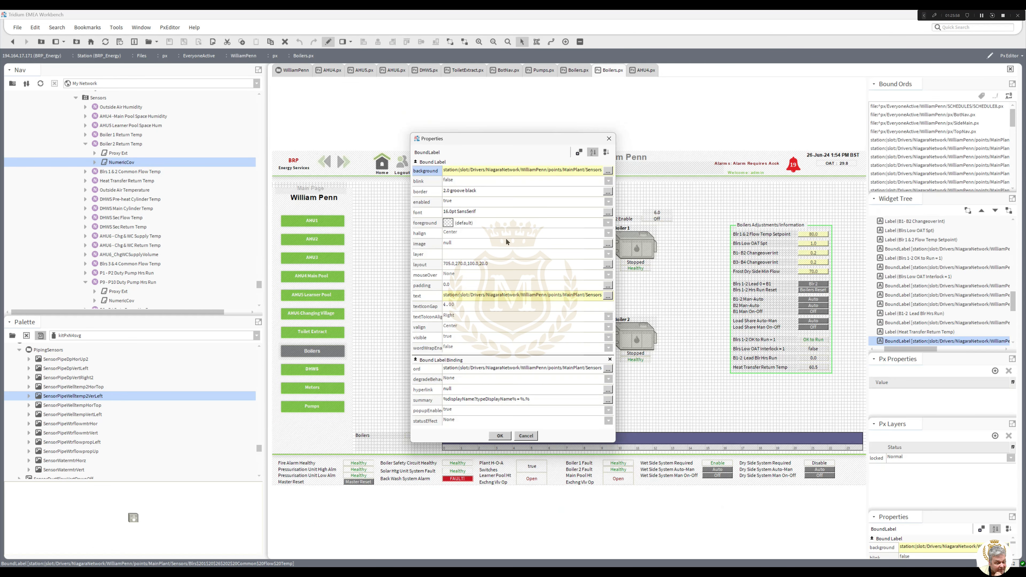
pyautogui.click(578, 152)
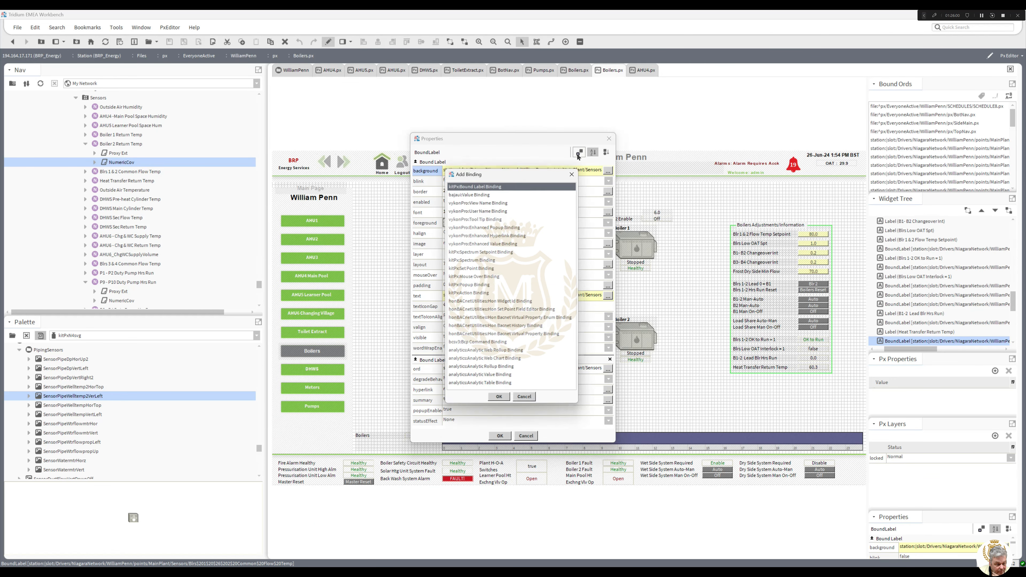
pyautogui.doubleClick(489, 285)
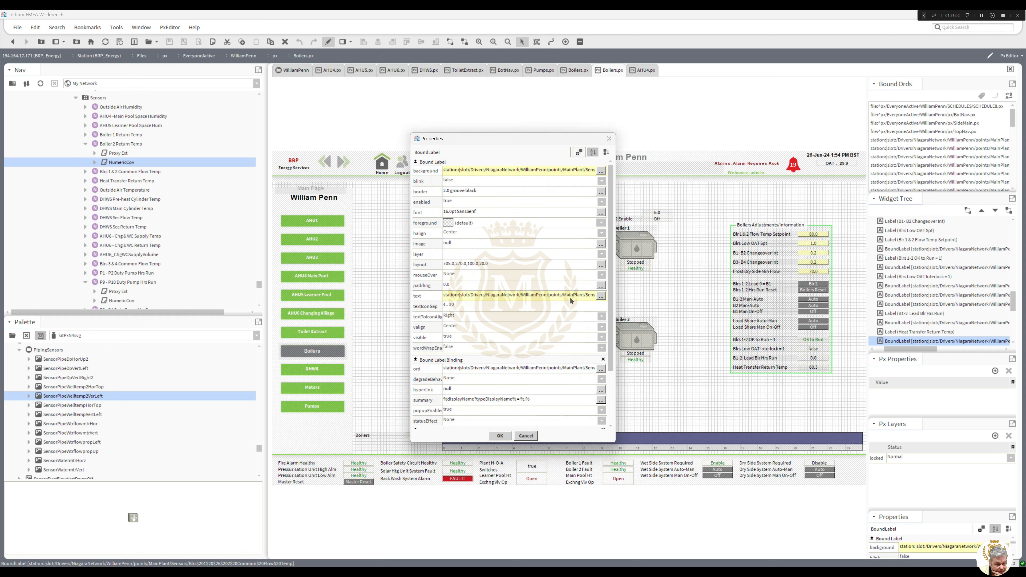
pyautogui.scroll(-3, 607, 298)
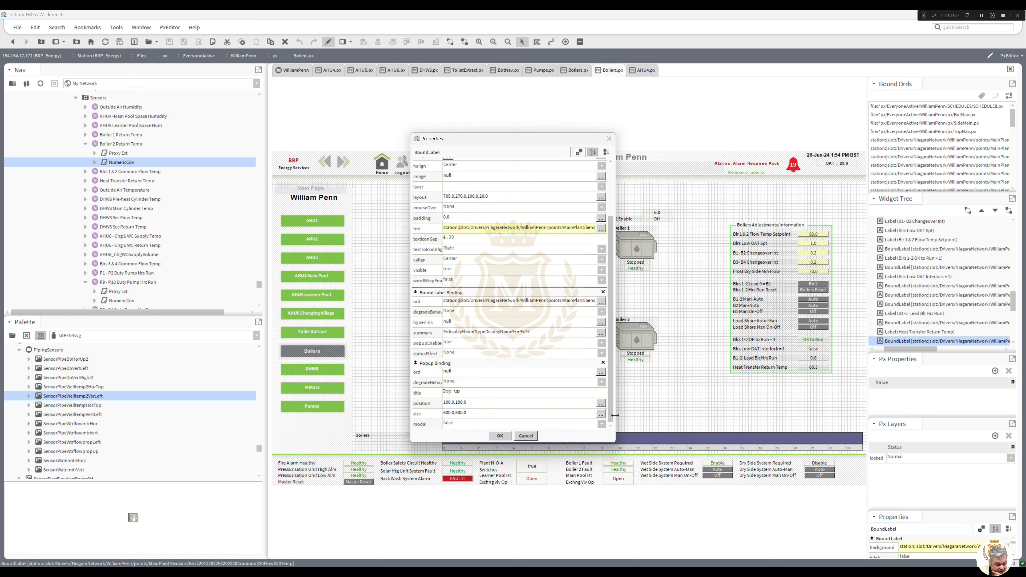
# Copy the label's Blrs 1 & 2 Common Flow Temp ord into the popup binding and set its view to Chart.
pyautogui.click(552, 302)
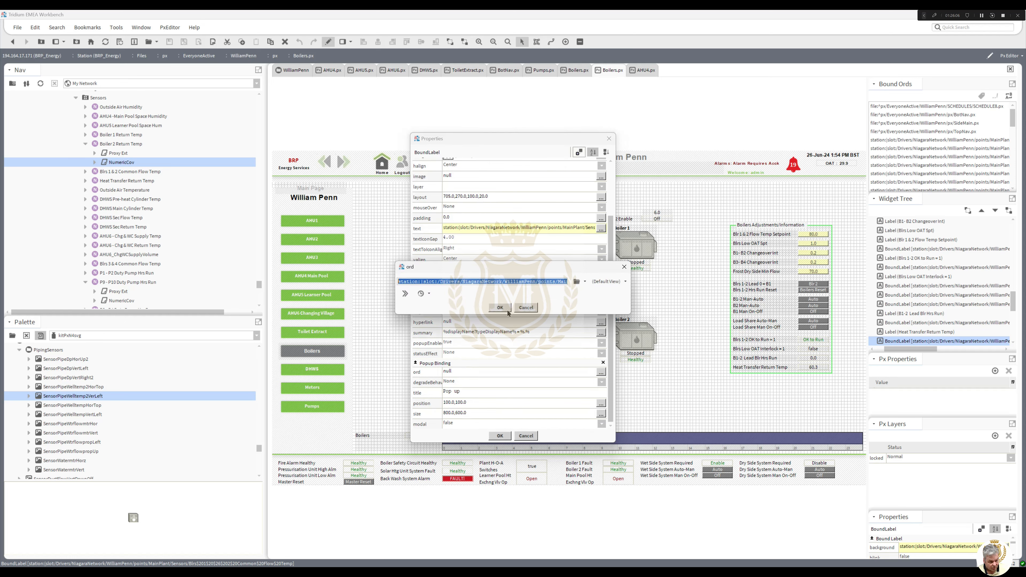
pyautogui.click(499, 308)
pyautogui.click(512, 372)
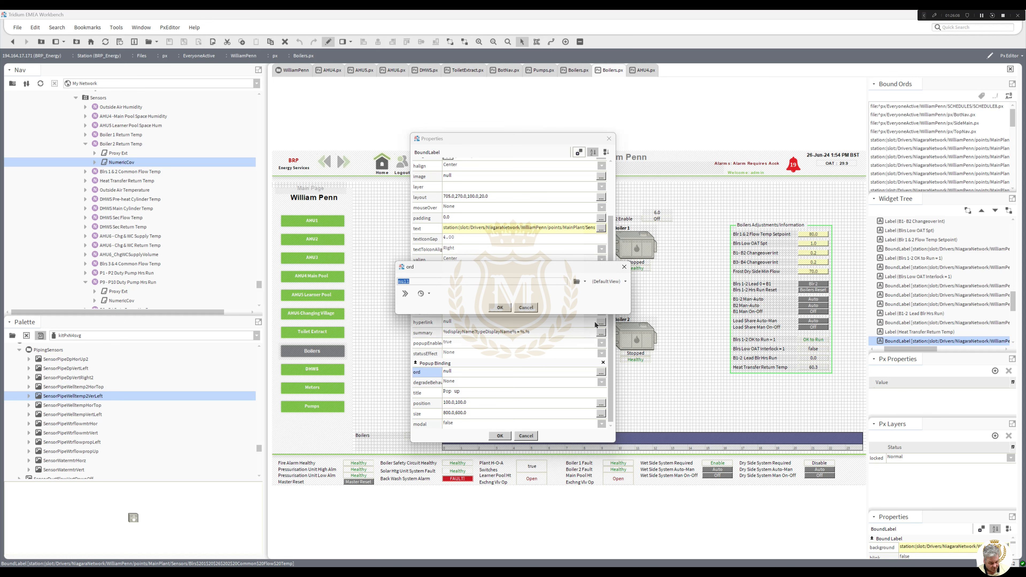
pyautogui.write('station:|slot:/Drivers/NiagaraNetwork/WilliamPenn/points/MainPlant/Sensors/Blrs$201$20$26$202$20Common$20Flow$20Temp')
pyautogui.click(609, 281)
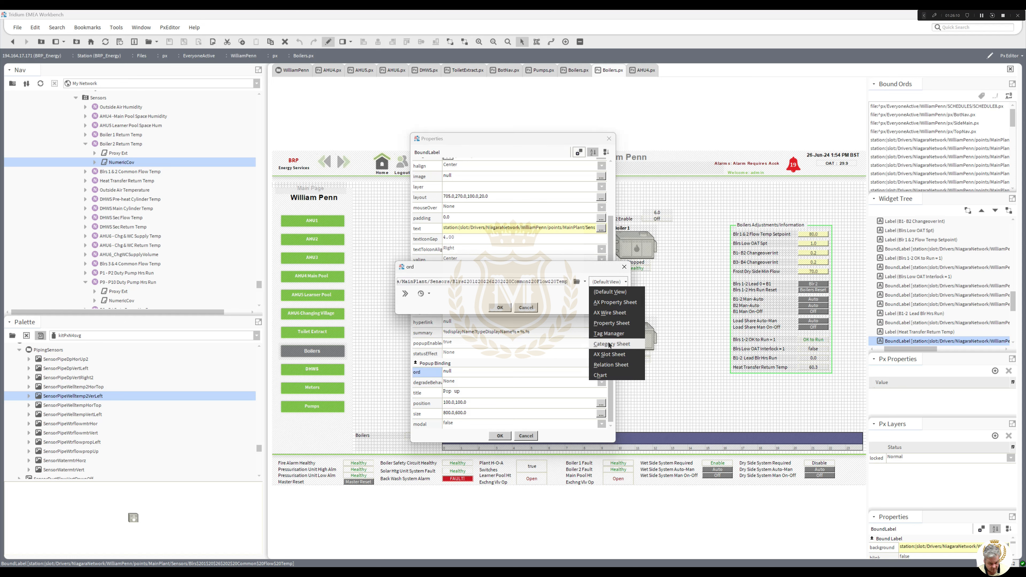
pyautogui.click(601, 376)
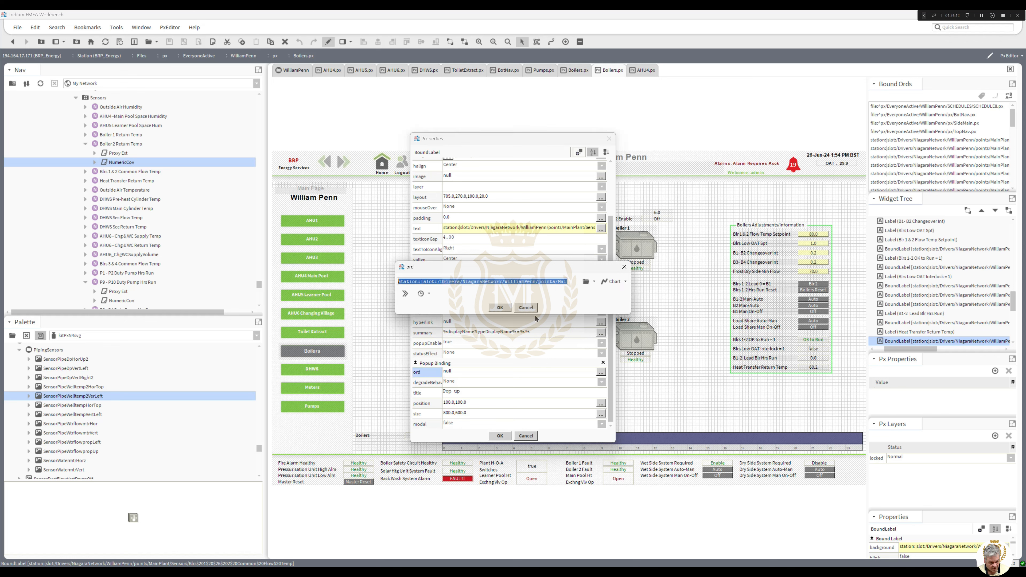
pyautogui.click(506, 307)
pyautogui.click(505, 436)
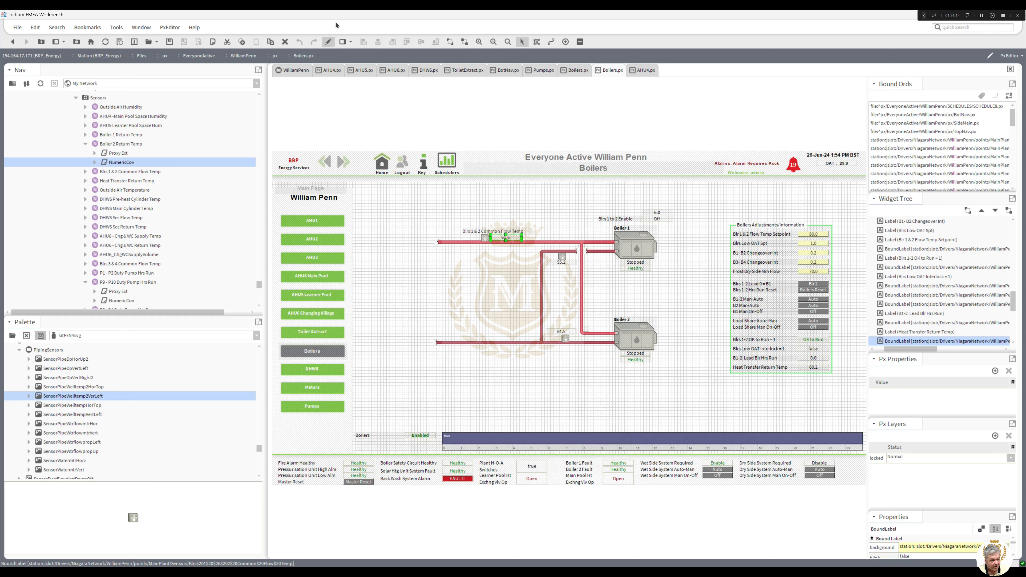
# Set the mouseOver effect of the Blrs 1 & 2 Common Flow Temp value label to Highlight and preview the page.
pyautogui.click(328, 42)
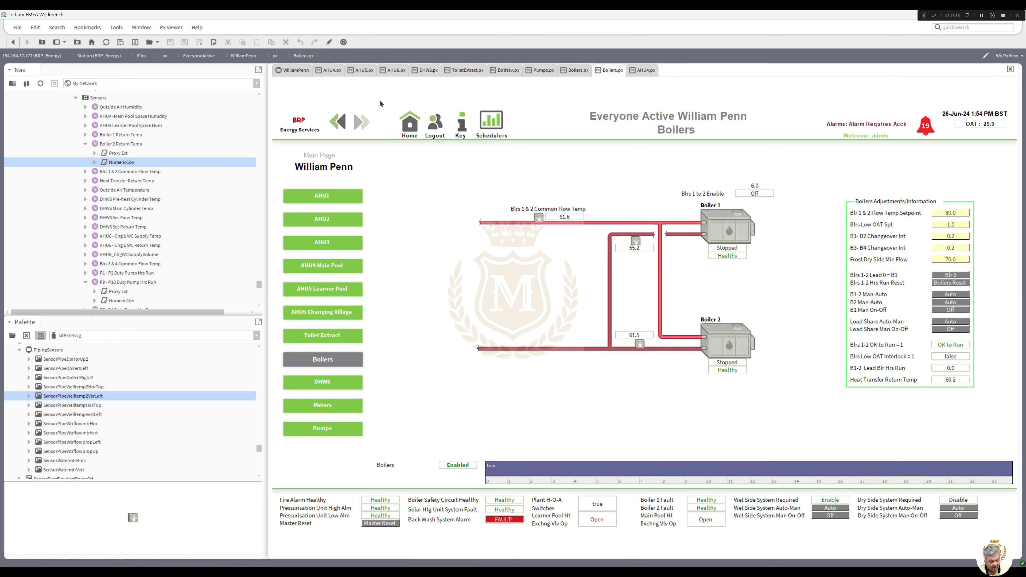
pyautogui.click(329, 42)
pyautogui.doubleClick(505, 239)
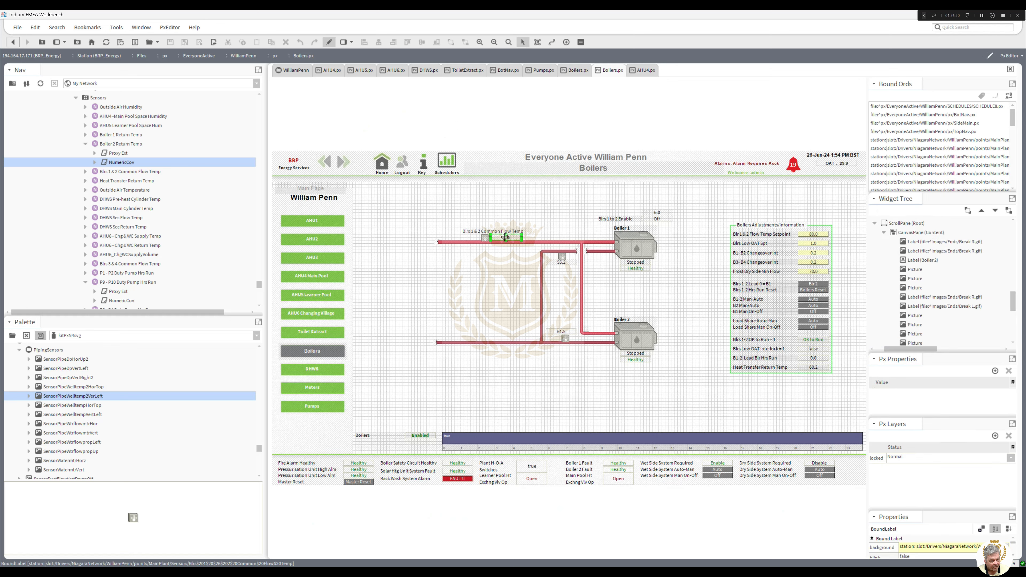
pyautogui.click(454, 241)
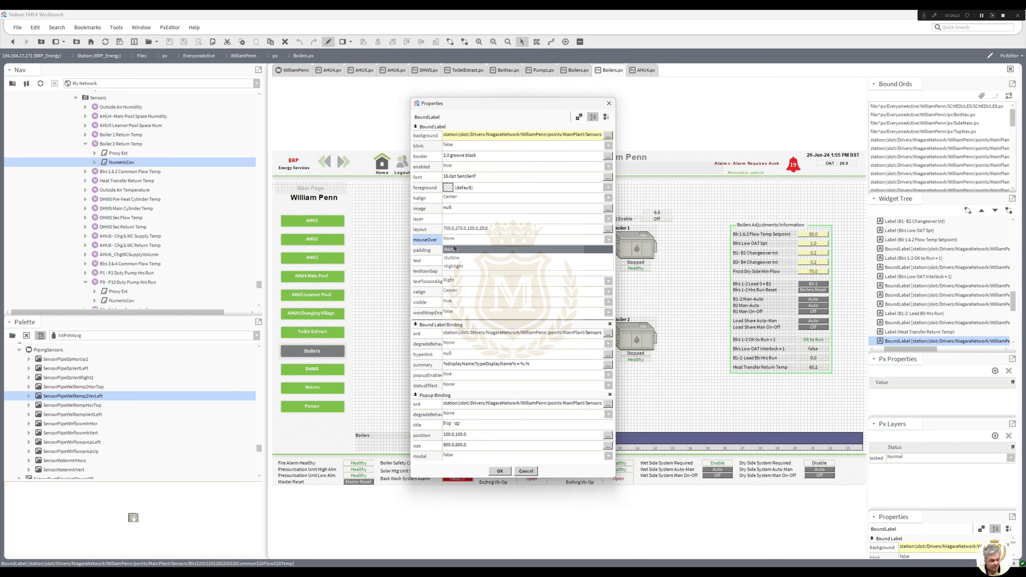
pyautogui.click(468, 257)
pyautogui.click(501, 471)
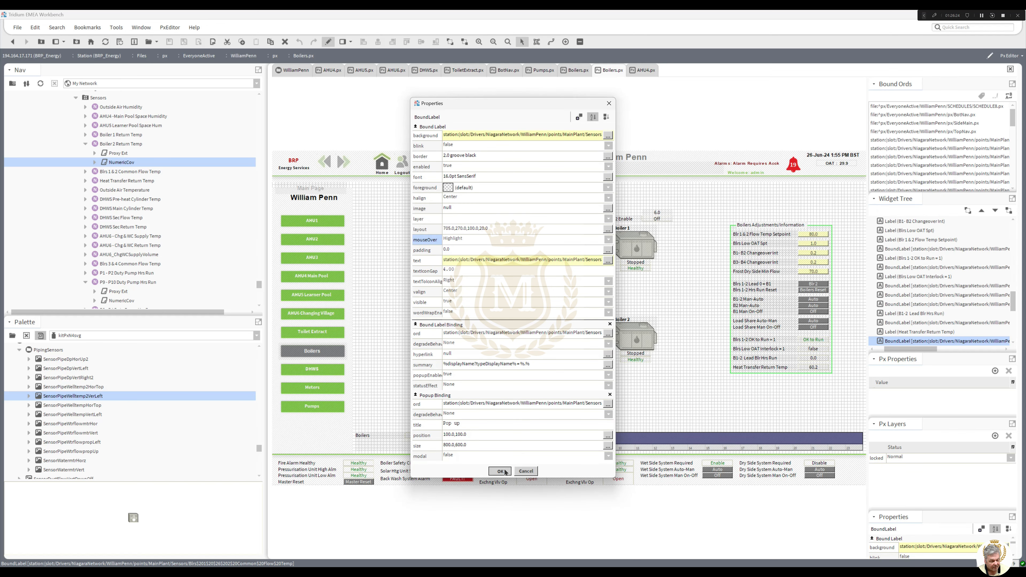
pyautogui.click(329, 44)
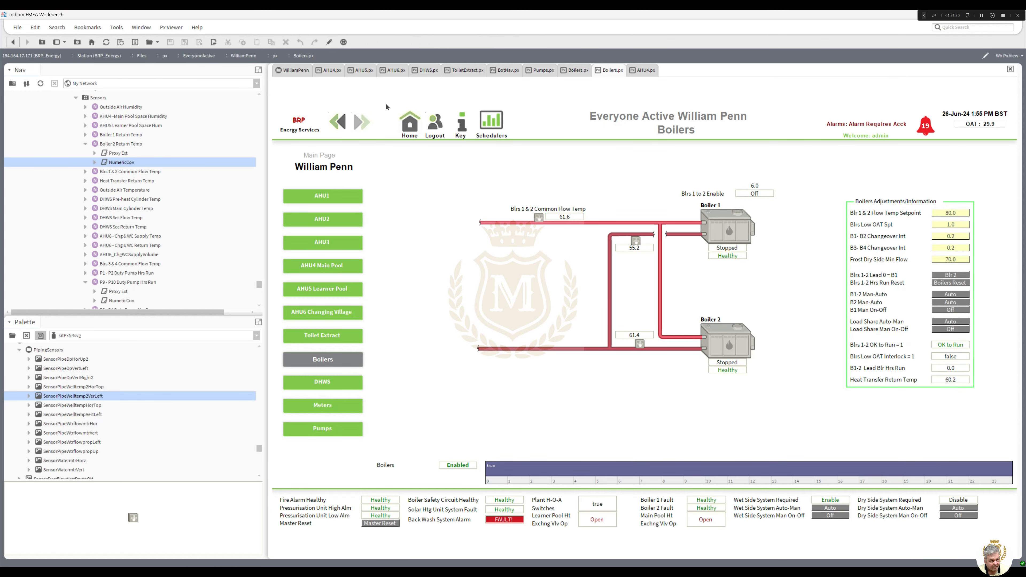
pyautogui.click(330, 42)
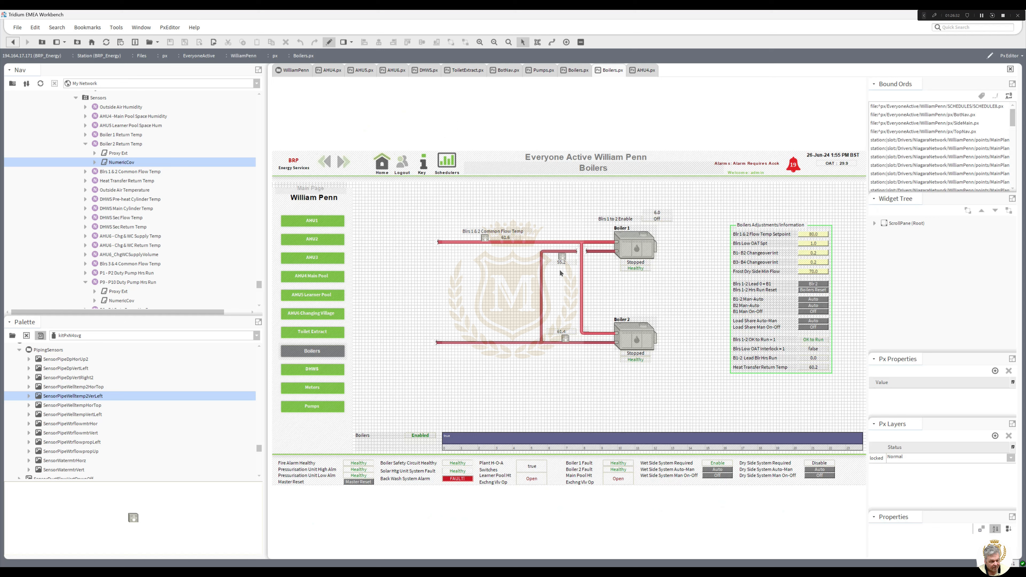
# Add a kitPx Popup Binding to the Boiler 1 Return Temp value label.
pyautogui.doubleClick(562, 263)
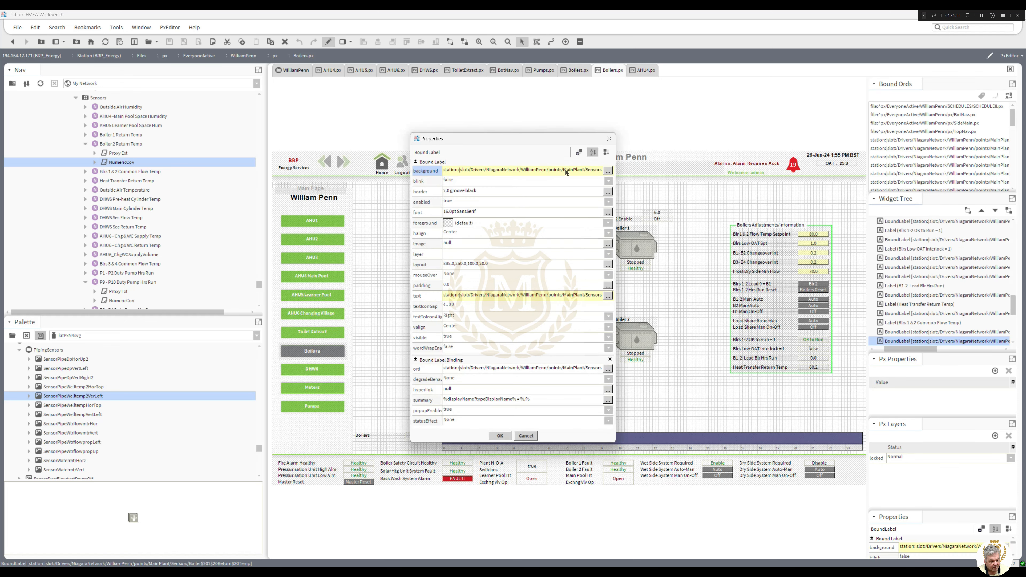
pyautogui.click(579, 152)
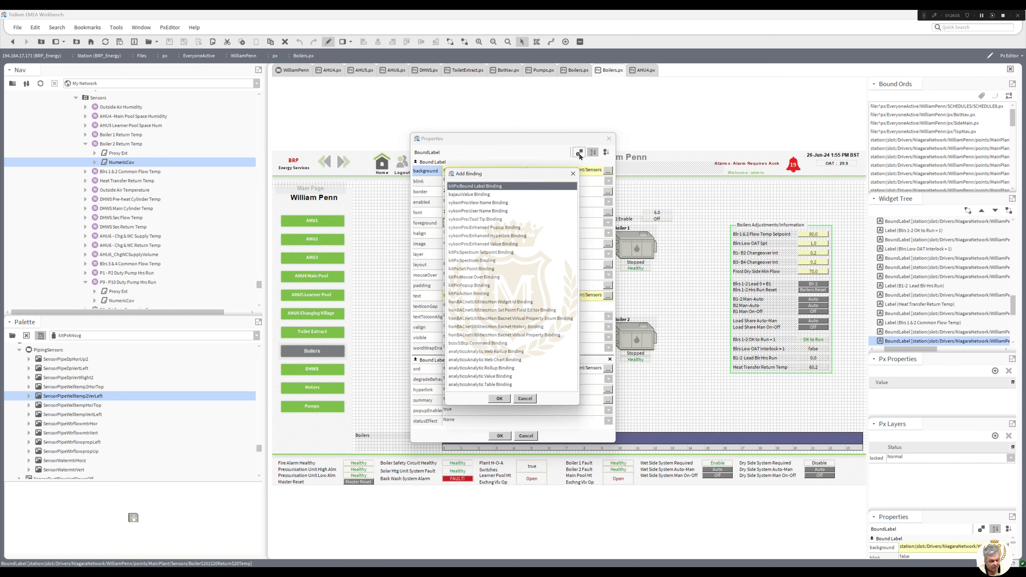
pyautogui.doubleClick(480, 286)
pyautogui.scroll(-5, 614, 394)
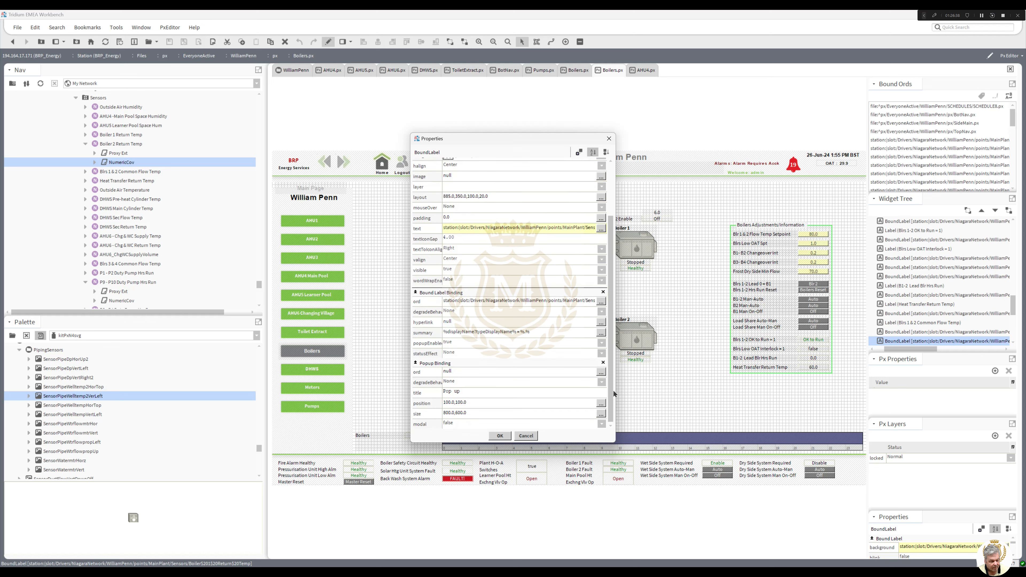
# Copy the label's Boiler 1 Return Temp ord into the popup binding and set its view to Chart.
pyautogui.click(601, 301)
pyautogui.hotkey('ctrl', 'c')
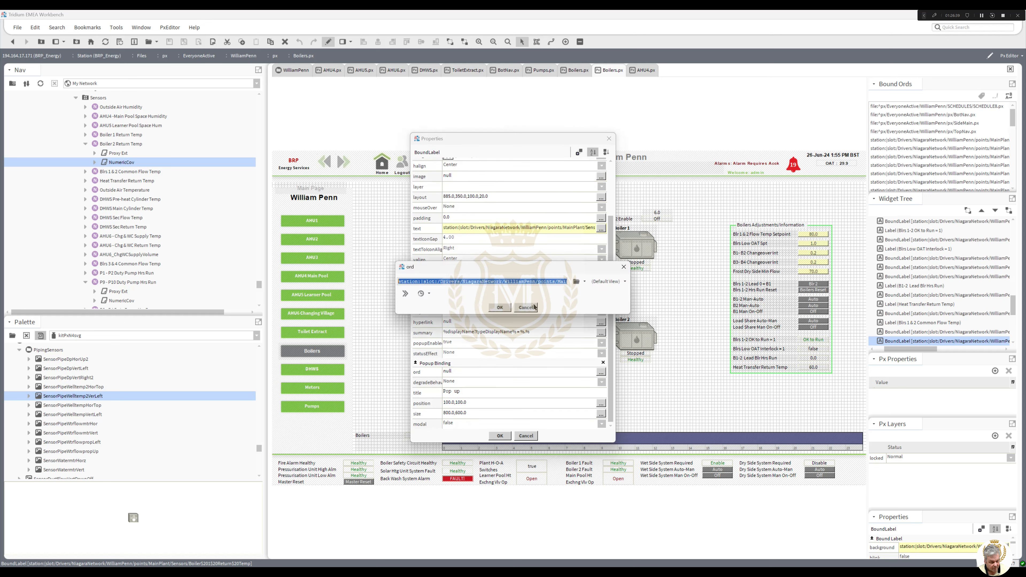
pyautogui.click(496, 307)
pyautogui.click(511, 376)
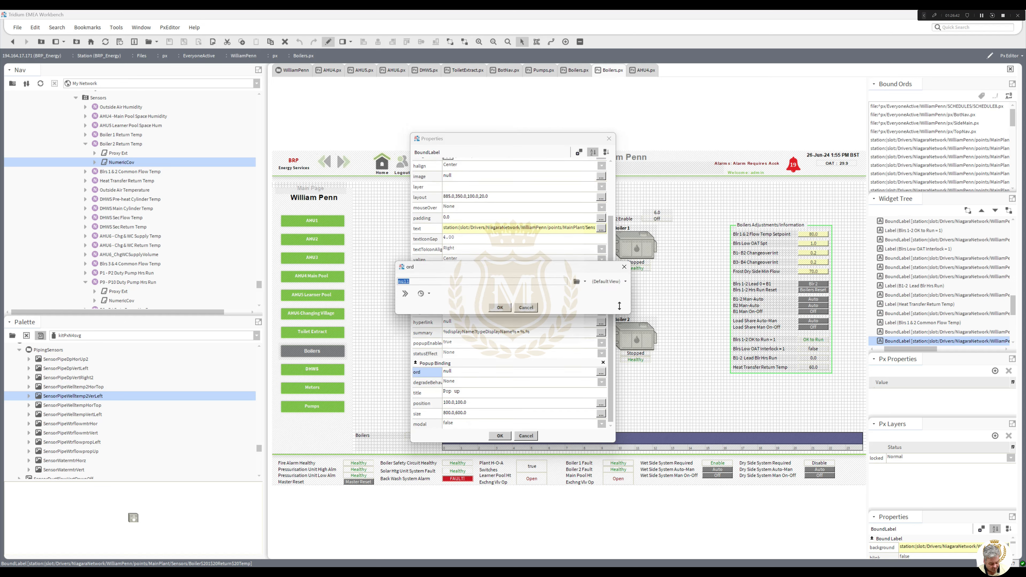
pyautogui.hotkey('ctrl', 'v')
pyautogui.click(614, 281)
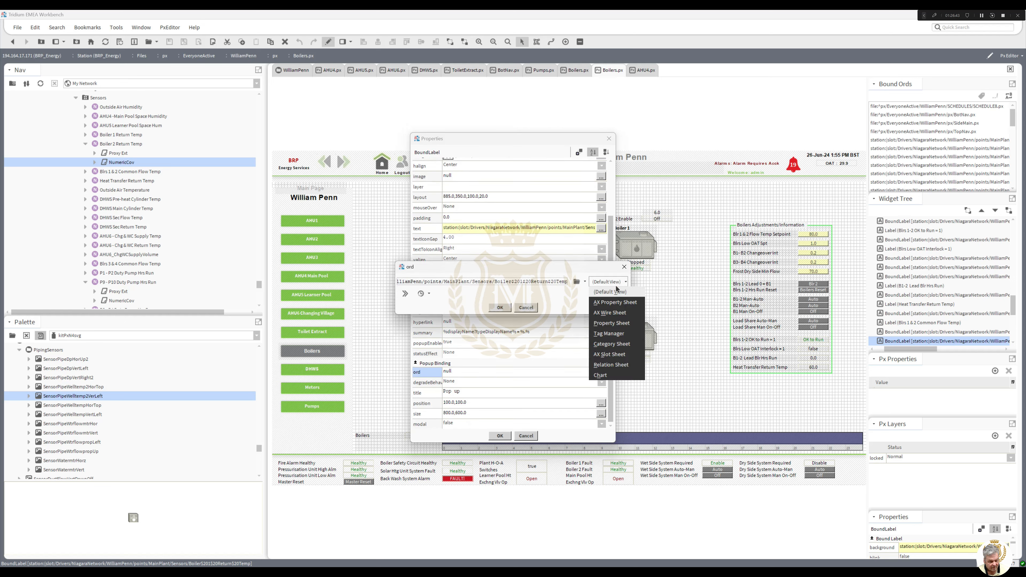
pyautogui.click(615, 376)
pyautogui.click(499, 307)
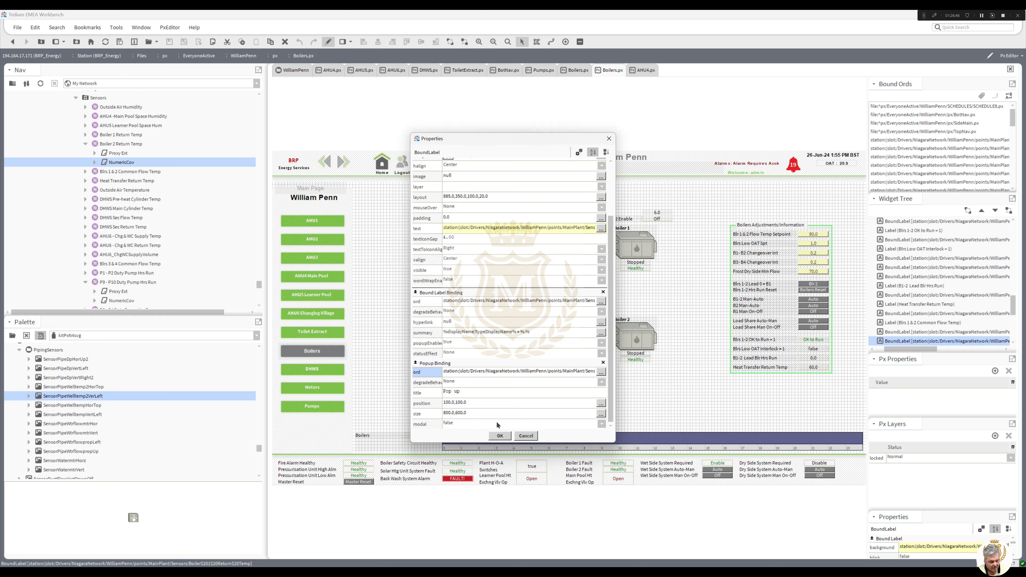
# Set the mouseOver effect of the Boiler 1 Return Temp value label to Highlight and apply the properties.
pyautogui.click(455, 208)
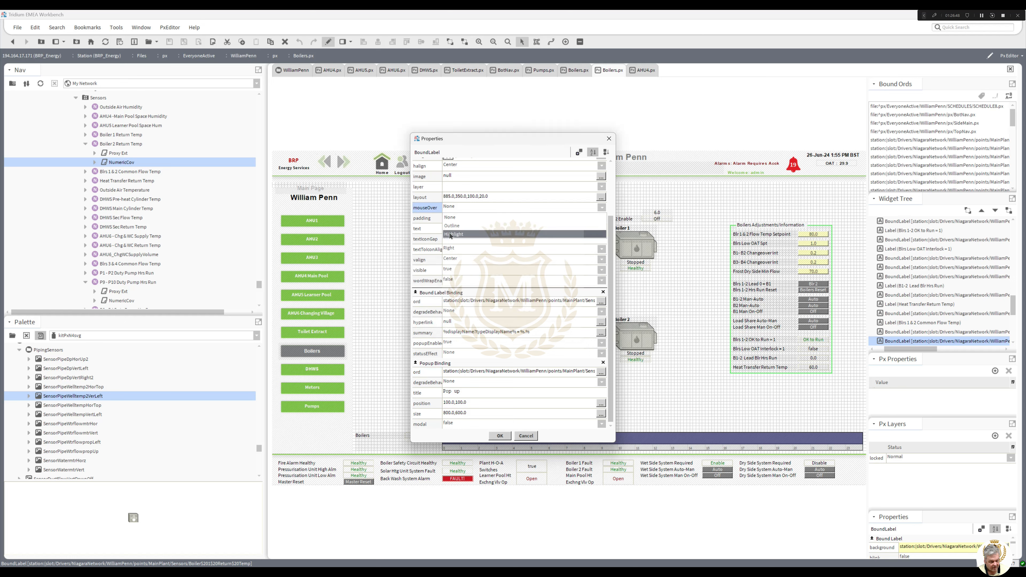
pyautogui.click(455, 223)
pyautogui.click(500, 435)
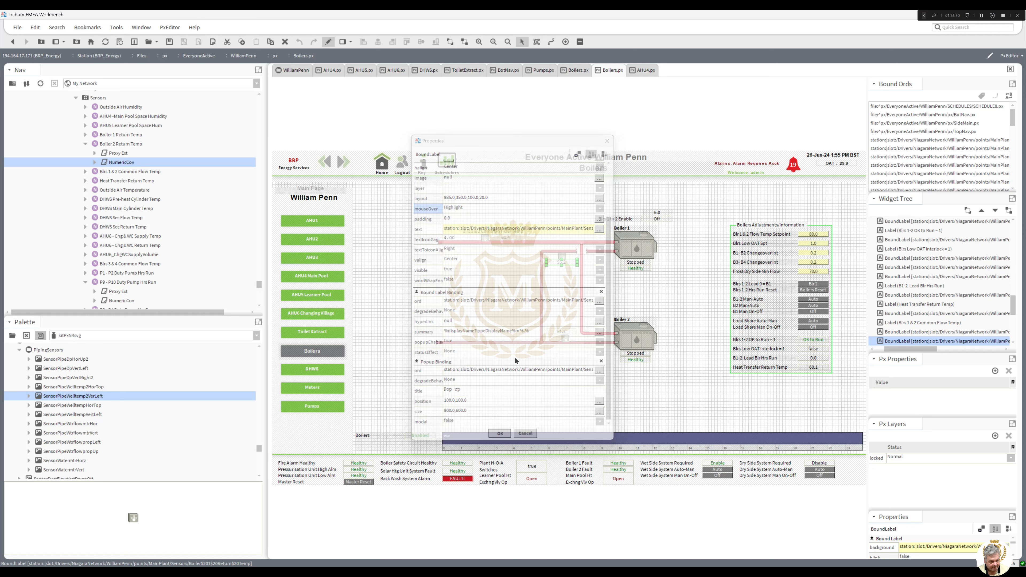
# Add a kitPx Popup Binding to the Boiler 2 Return Temp value label.
pyautogui.click(562, 332)
pyautogui.doubleClick(561, 332)
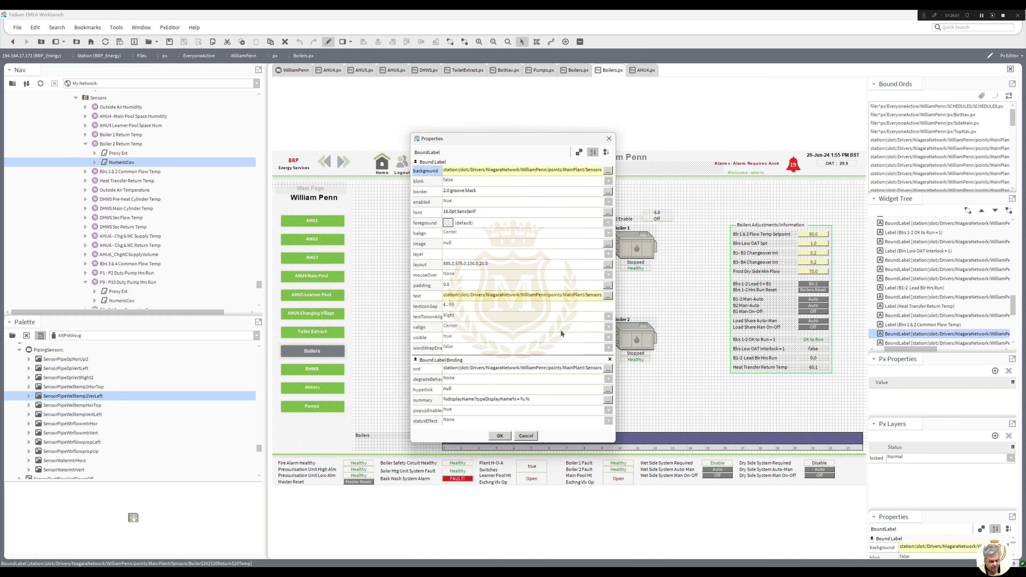
pyautogui.click(579, 152)
pyautogui.doubleClick(490, 285)
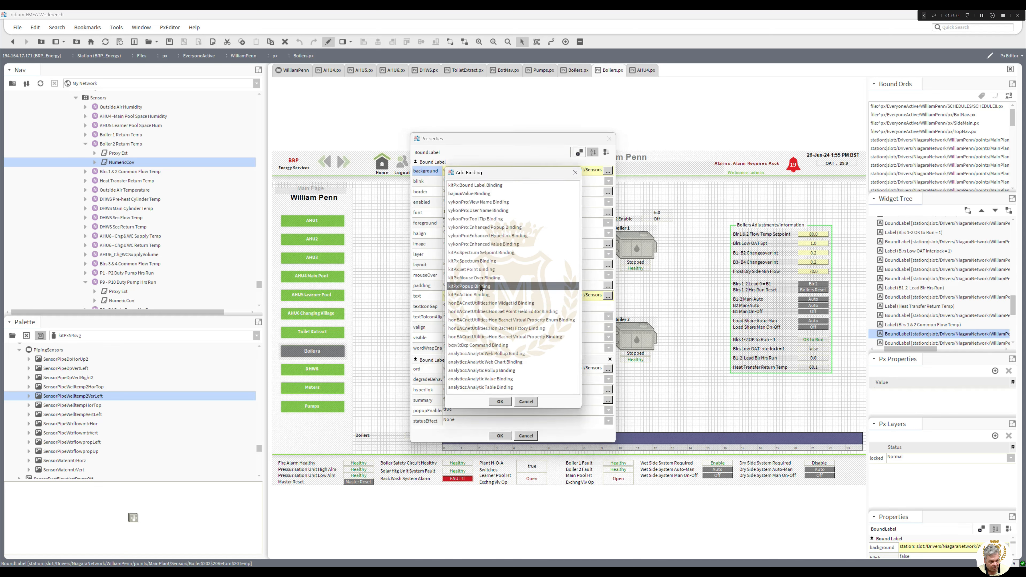
pyautogui.scroll(-3, 606, 302)
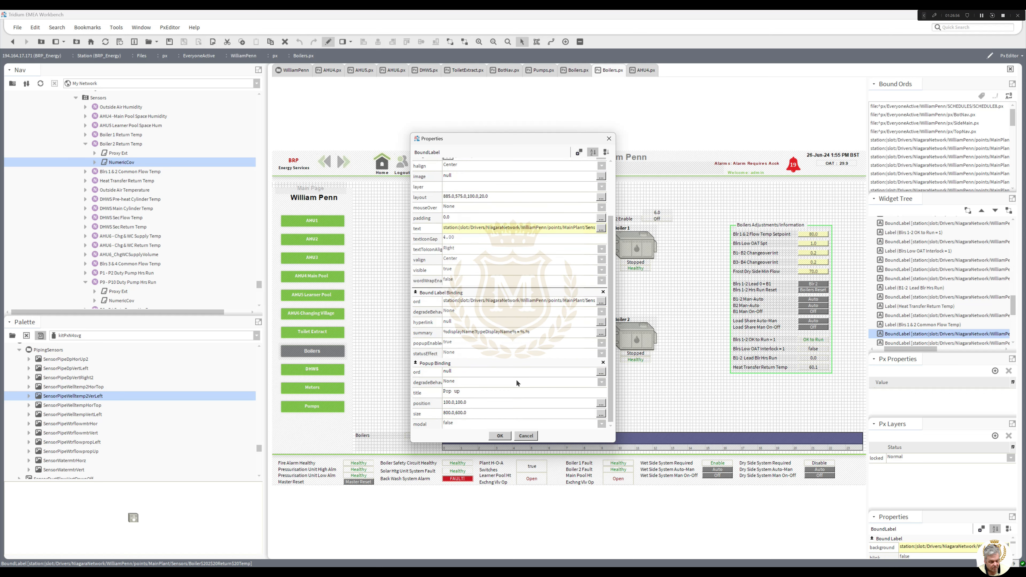
# Copy the label's Boiler 2 Return Temp ord into the popup binding and set its view to Chart.
pyautogui.doubleClick(509, 374)
pyautogui.click(525, 308)
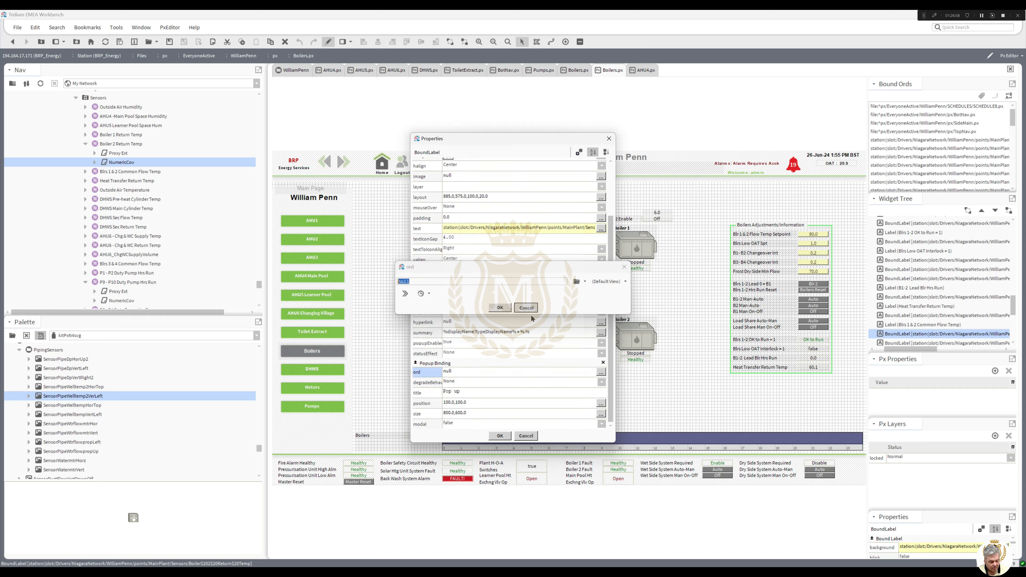
pyautogui.doubleClick(532, 302)
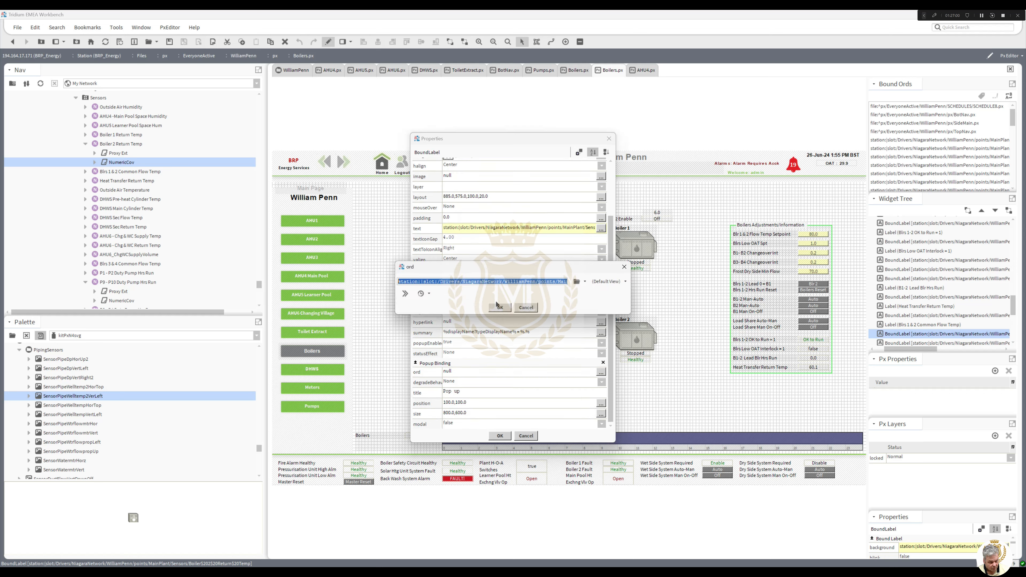
pyautogui.click(499, 307)
pyautogui.doubleClick(522, 372)
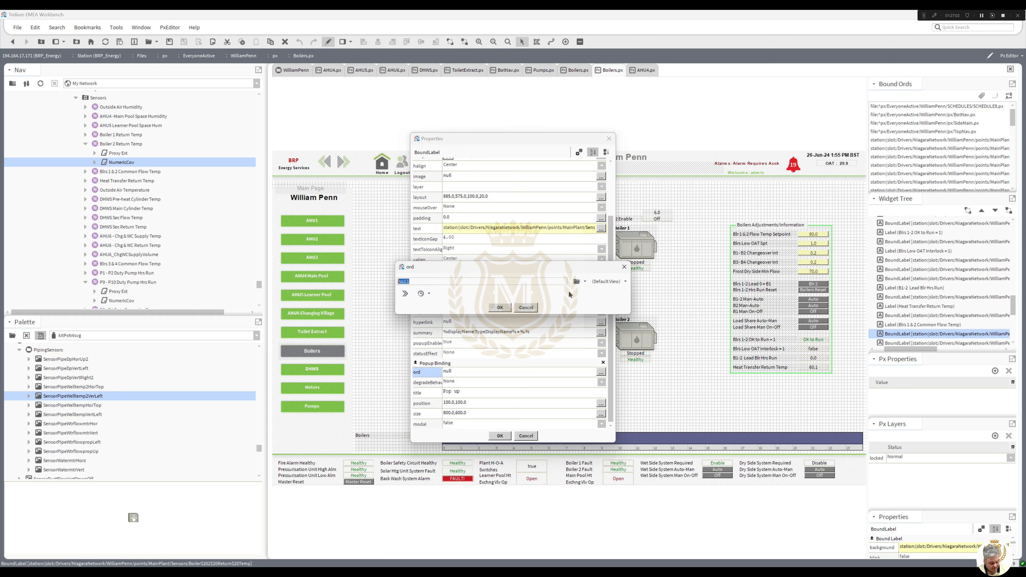
pyautogui.hotkey('ctrl', 'v')
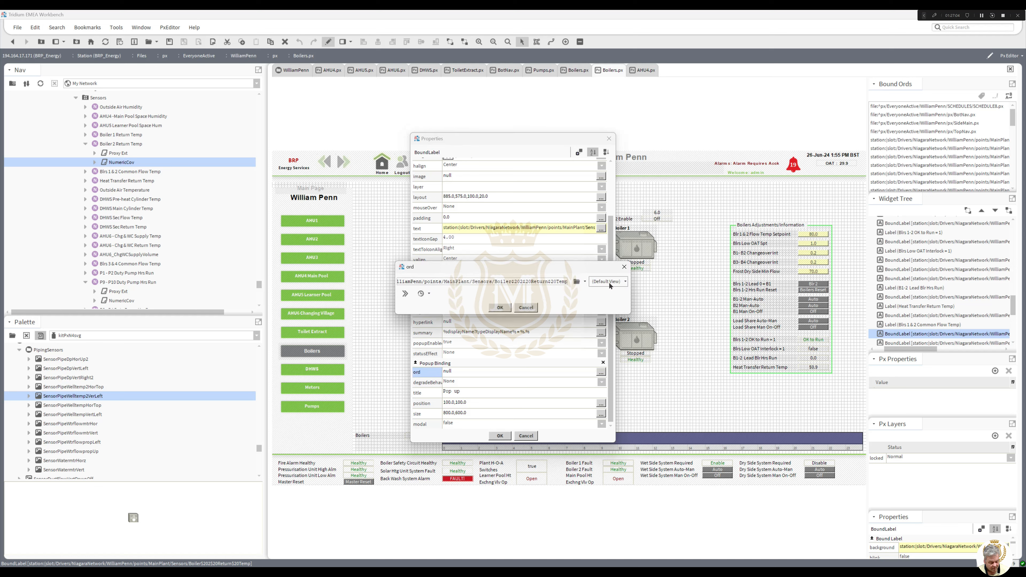
pyautogui.click(608, 282)
pyautogui.click(602, 375)
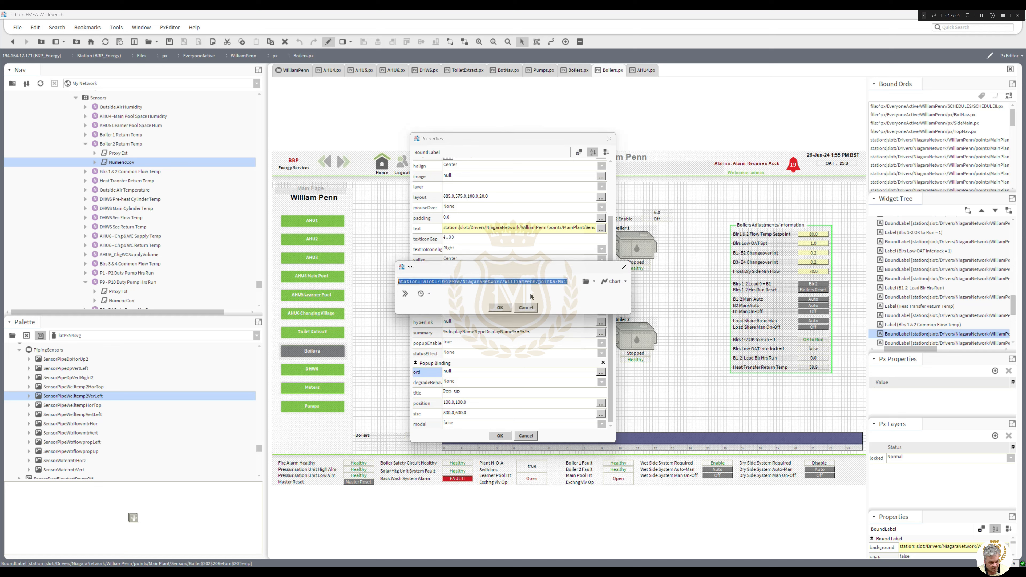
pyautogui.click(501, 308)
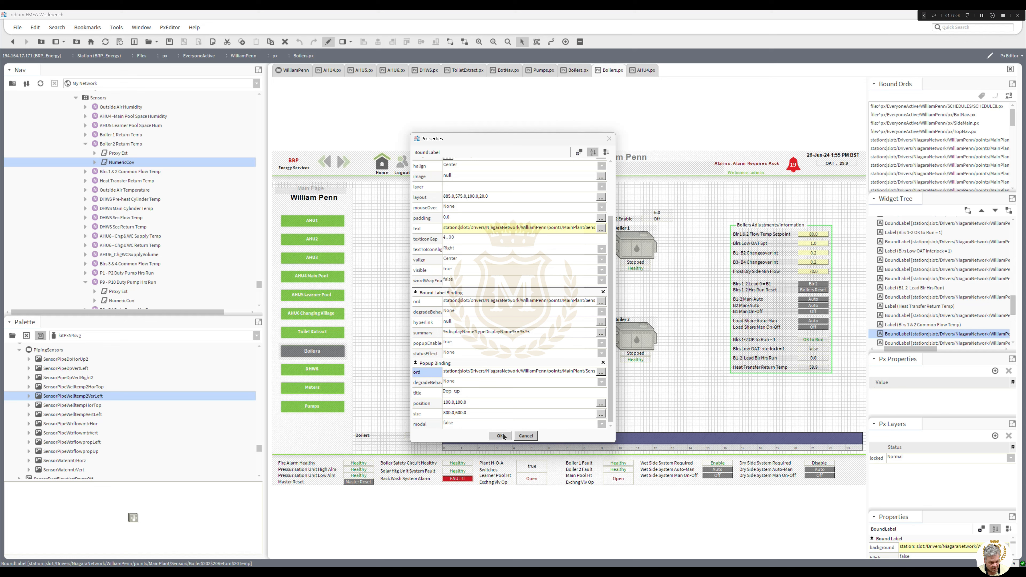
# Set the mouseOver effect of the Boiler 2 Return Temp value label to Highlight and preview the page.
pyautogui.click(450, 208)
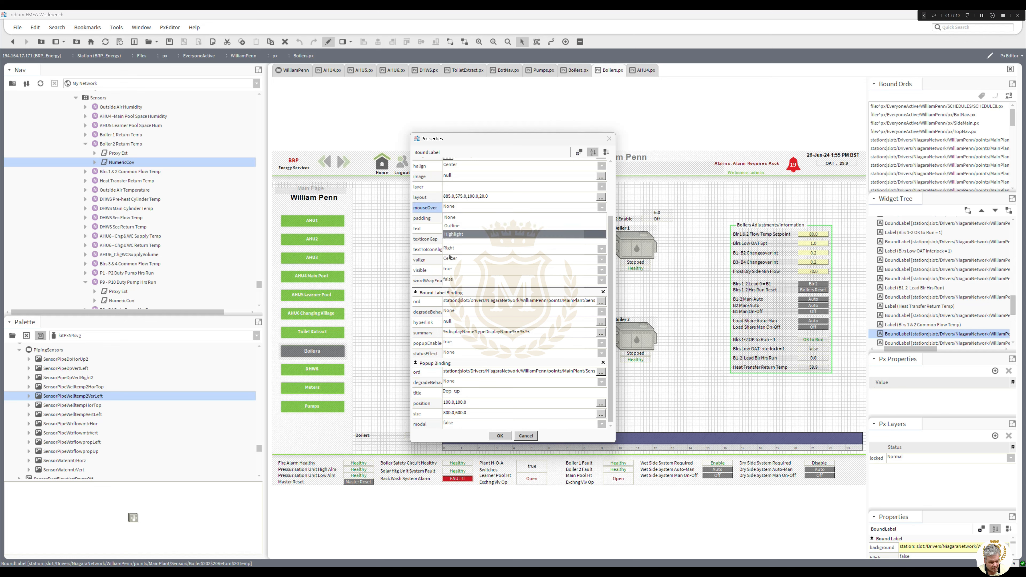
pyautogui.click(453, 234)
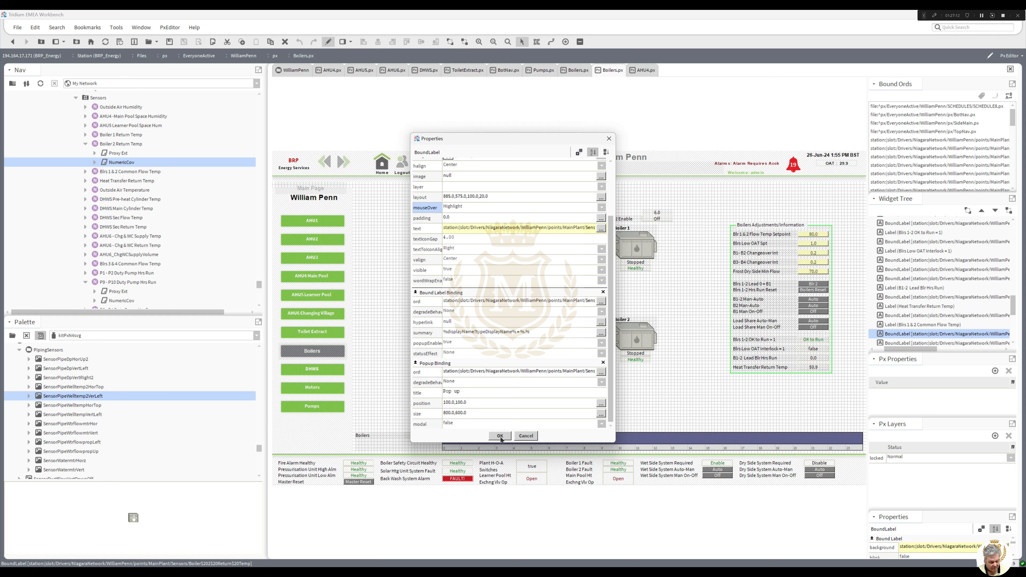
pyautogui.click(499, 435)
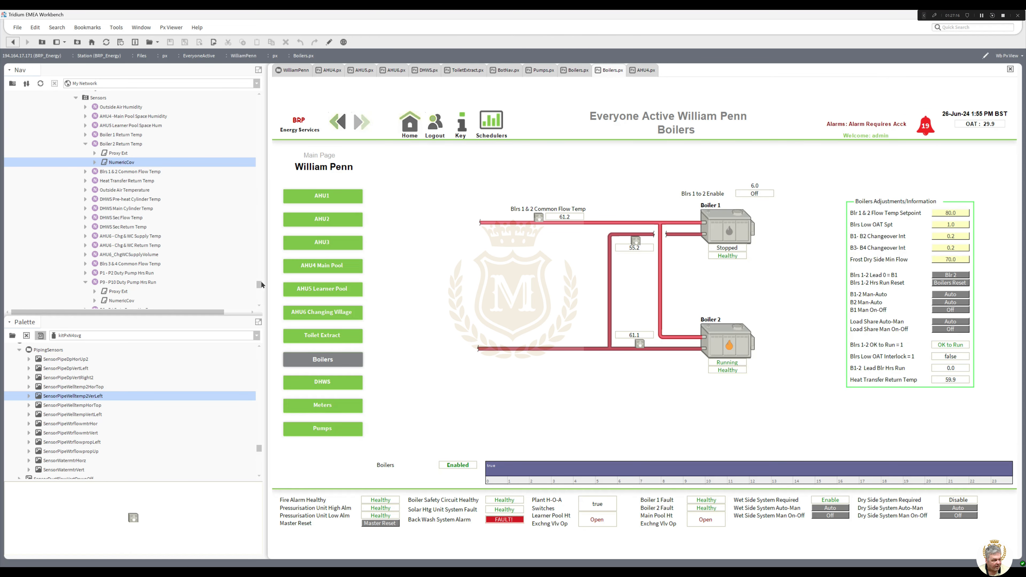
# Open the history import manager of the WilliamPenn station under the NiagaraNetwork drivers.
pyautogui.moveTo(259, 284); pyautogui.dragTo(264, 280)
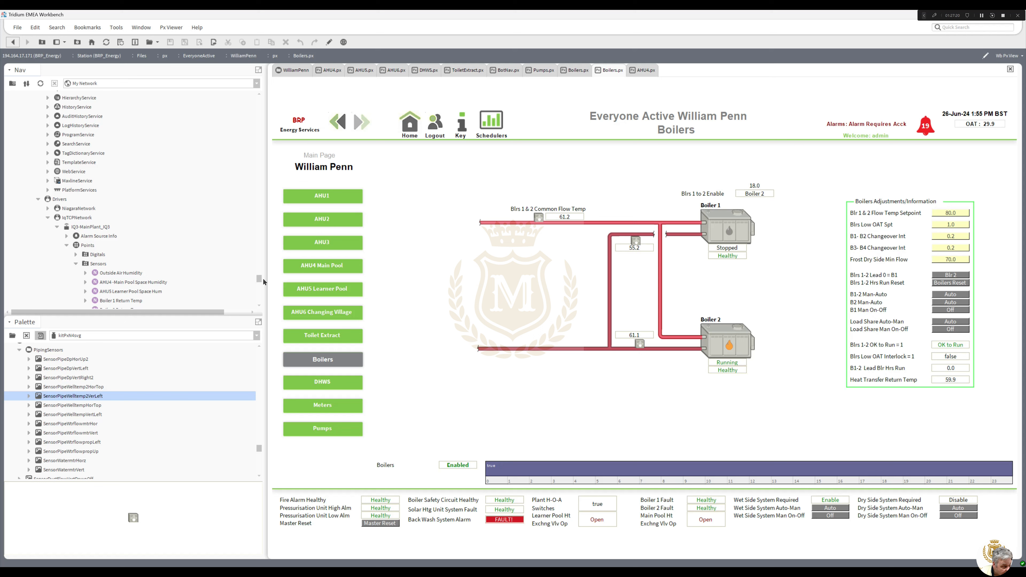
pyautogui.moveTo(264, 282); pyautogui.dragTo(265, 197)
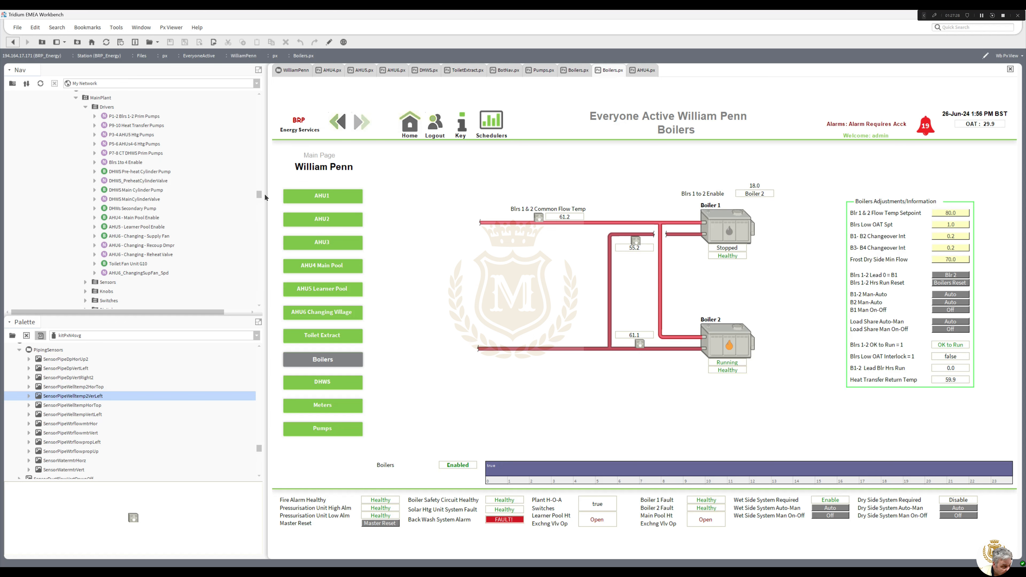
pyautogui.scroll(2, 64, 137)
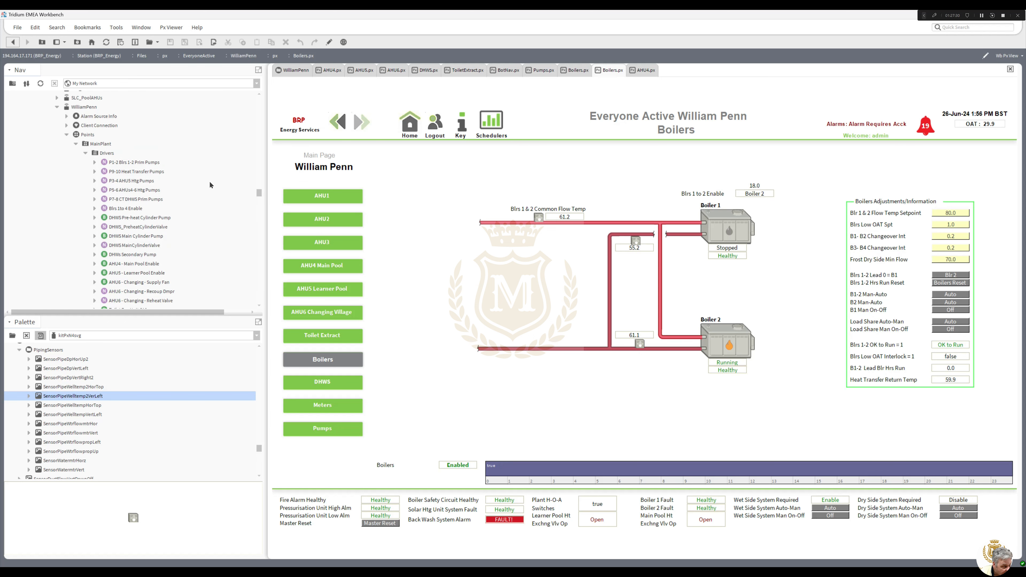
pyautogui.click(66, 135)
pyautogui.click(66, 145)
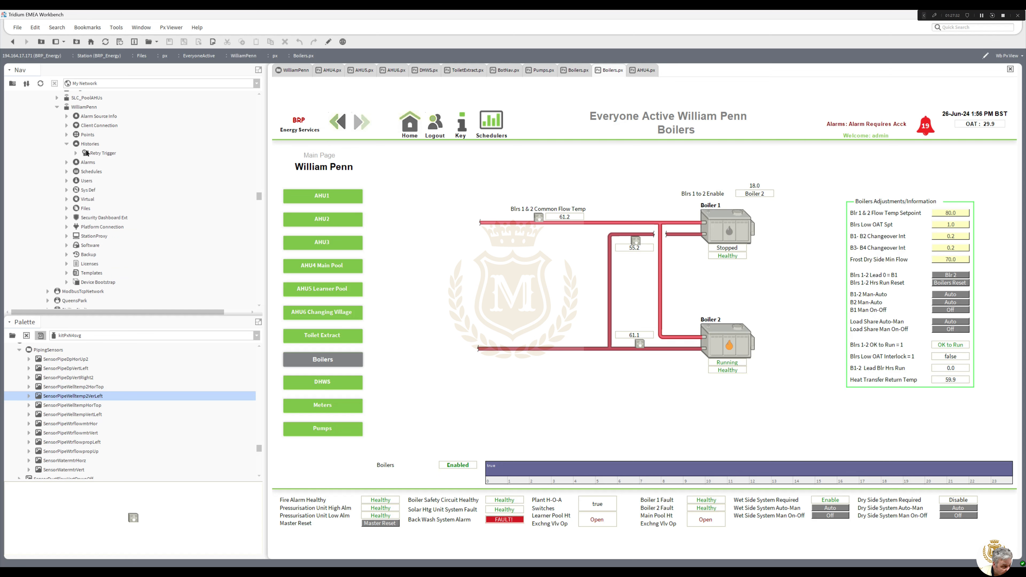
pyautogui.doubleClick(86, 145)
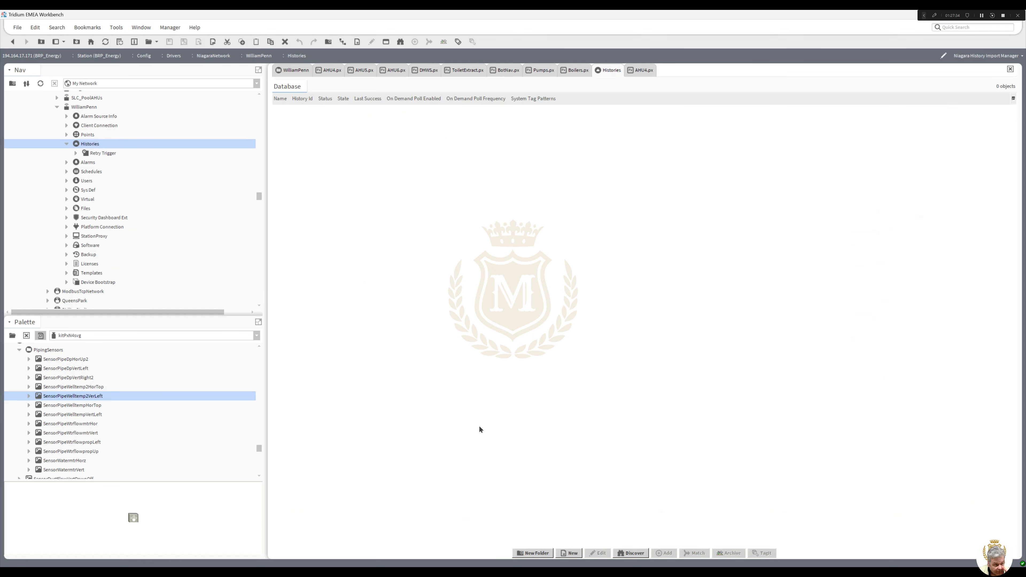
# Discover the WilliamPenn station's histories and start adding all of them, from AHU 6 Supply Frost to Wet Side System Required, to the database.
pyautogui.click(630, 552)
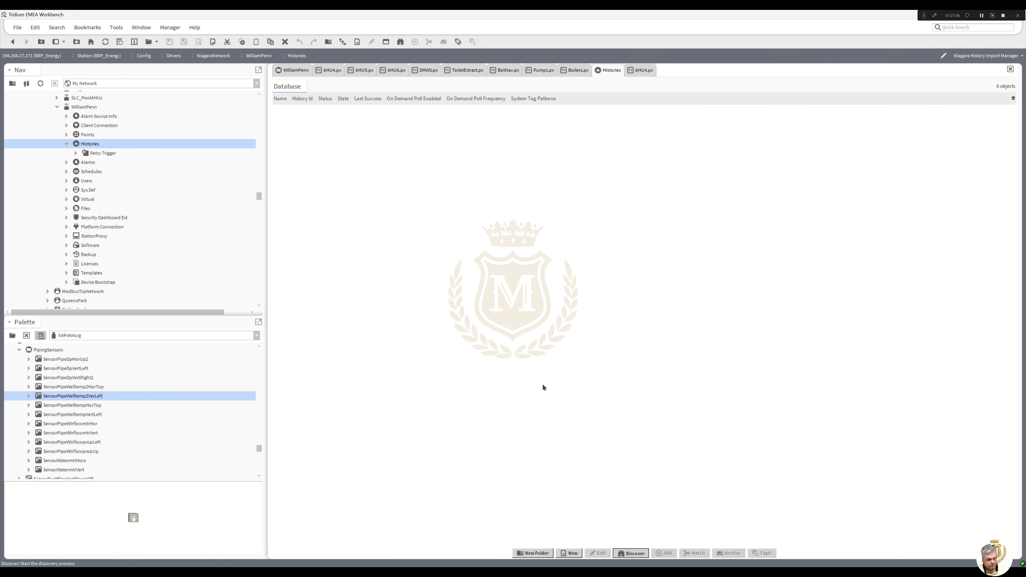
pyautogui.click(275, 107)
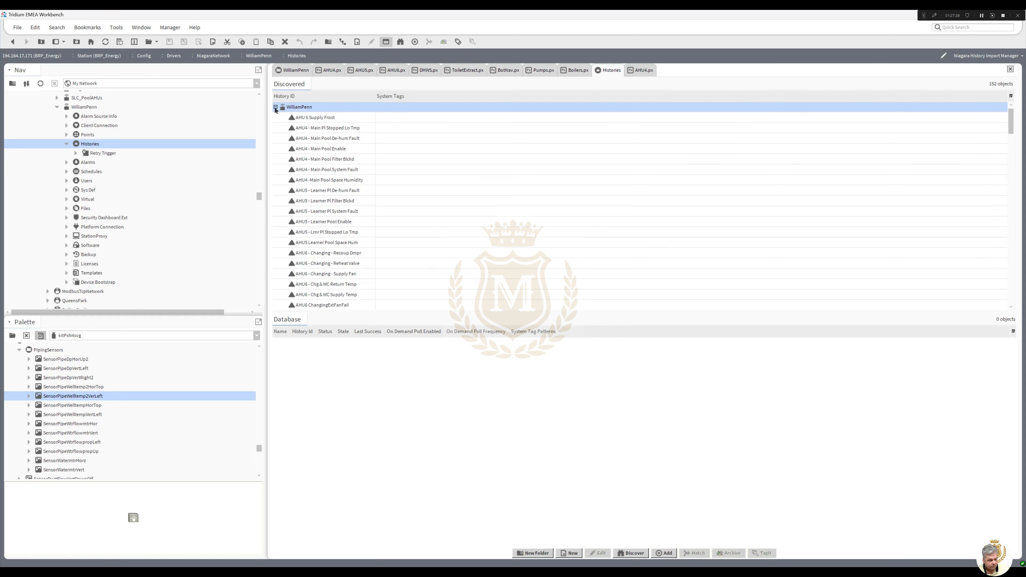
pyautogui.click(312, 118)
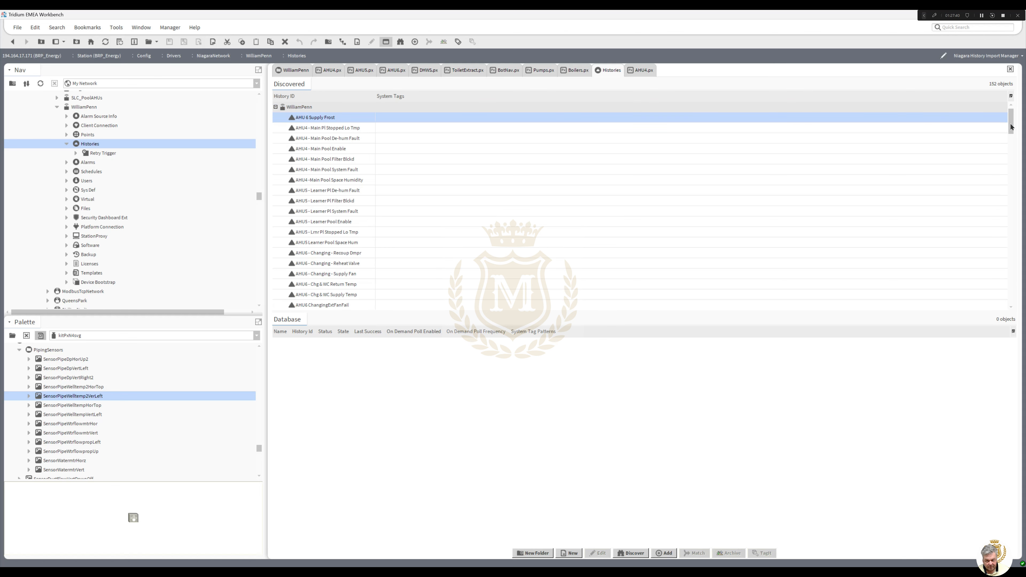
pyautogui.moveTo(1011, 127); pyautogui.dragTo(1010, 301)
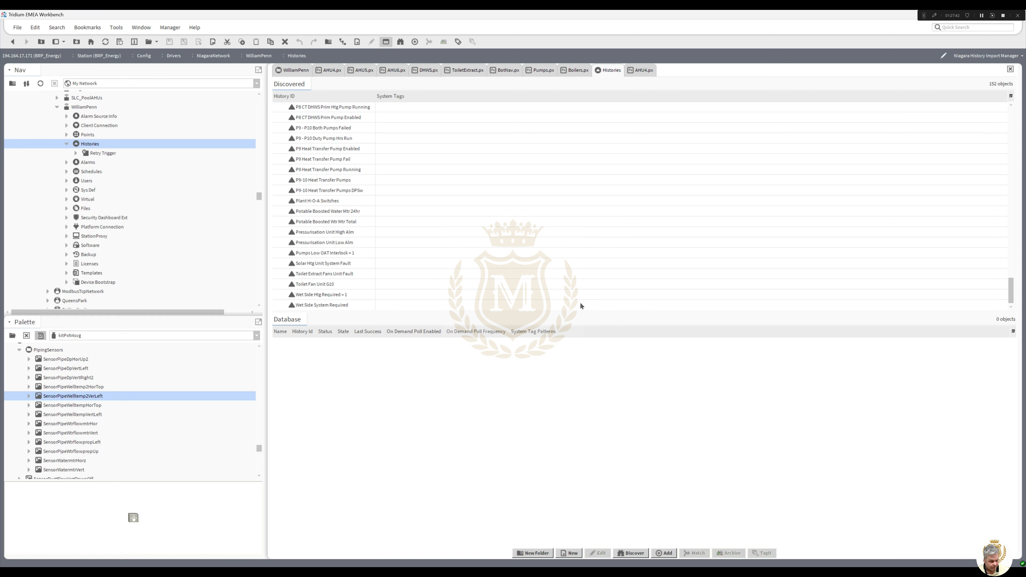
pyautogui.keyDown('shift'); pyautogui.click(332, 305); pyautogui.keyUp('shift')
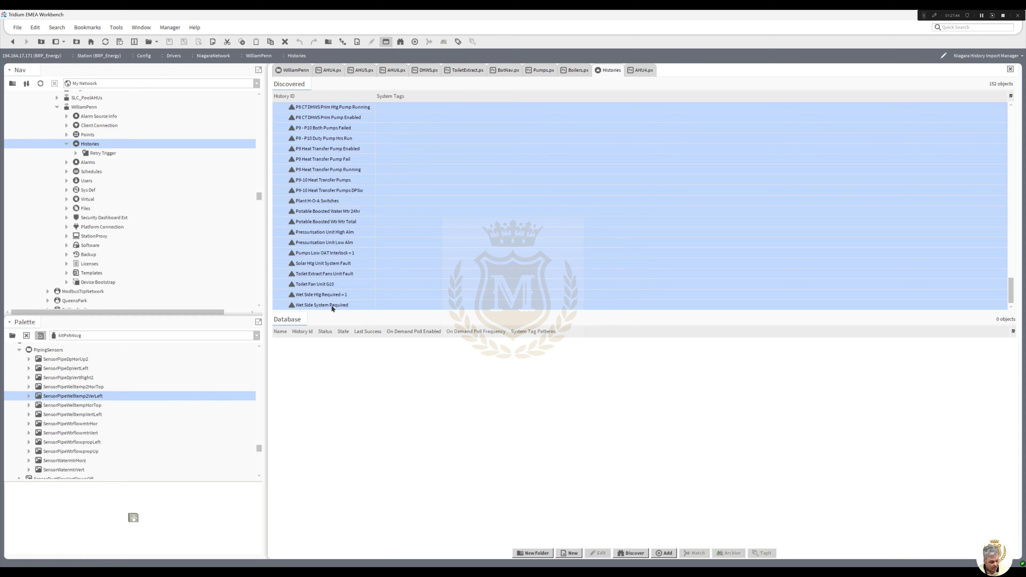
pyautogui.moveTo(331, 305); pyautogui.dragTo(390, 372)
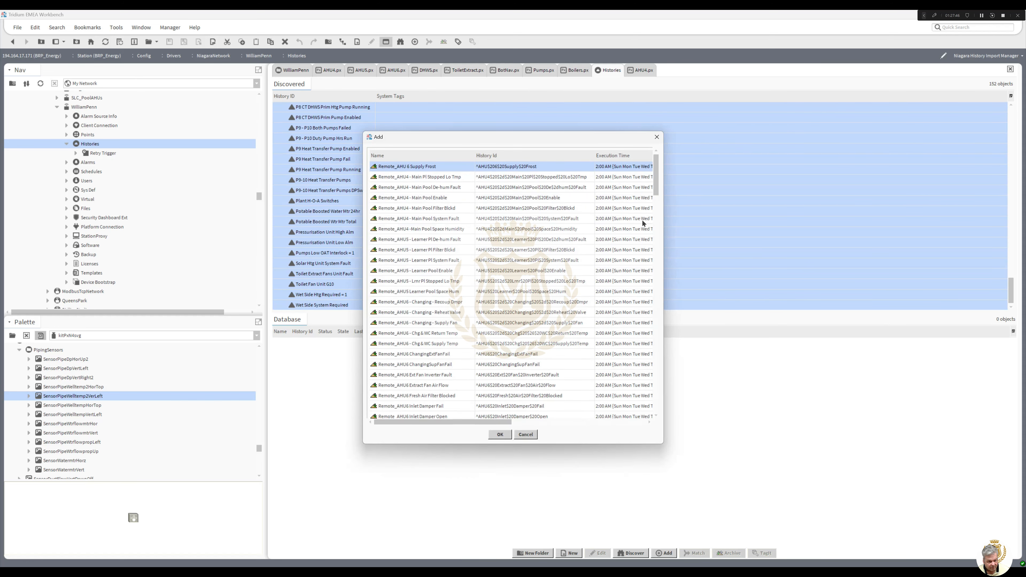
# Set the execution time of all the WilliamPenn history imports to an interval of 1 hour and add them to the database.
pyautogui.moveTo(655, 189); pyautogui.dragTo(654, 437)
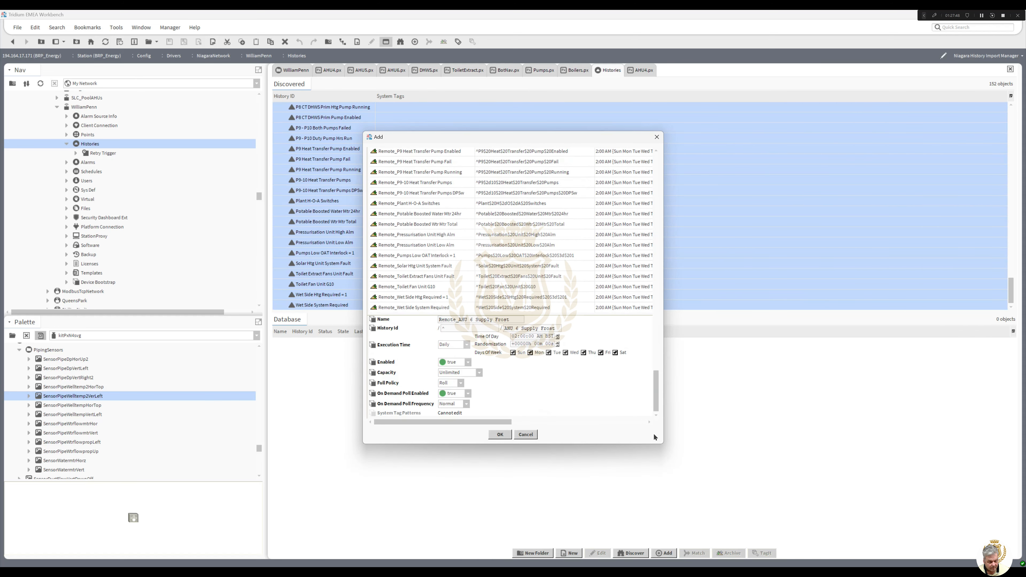
pyautogui.keyDown('shift'); pyautogui.click(490, 308); pyautogui.keyUp('shift')
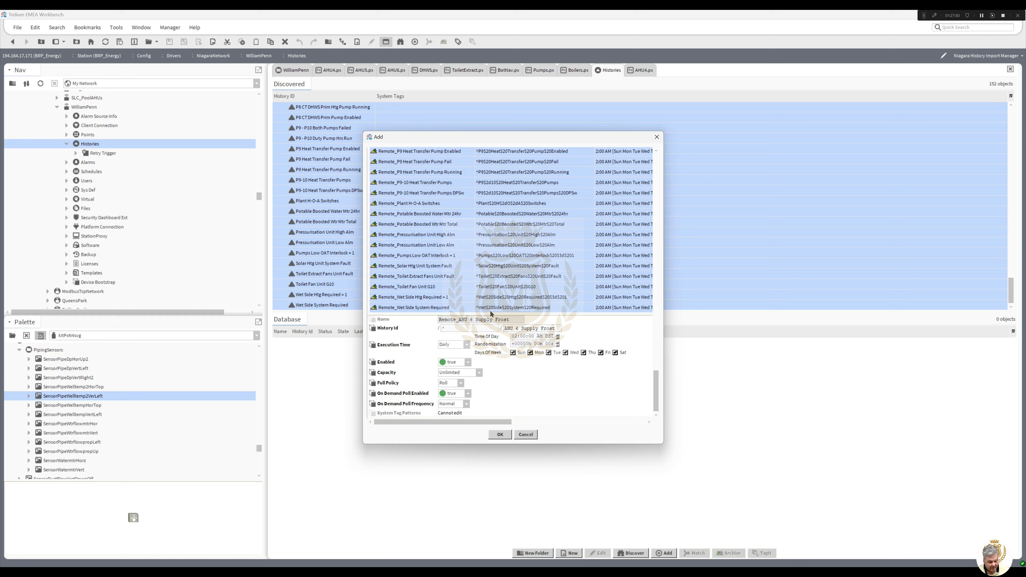
pyautogui.click(467, 345)
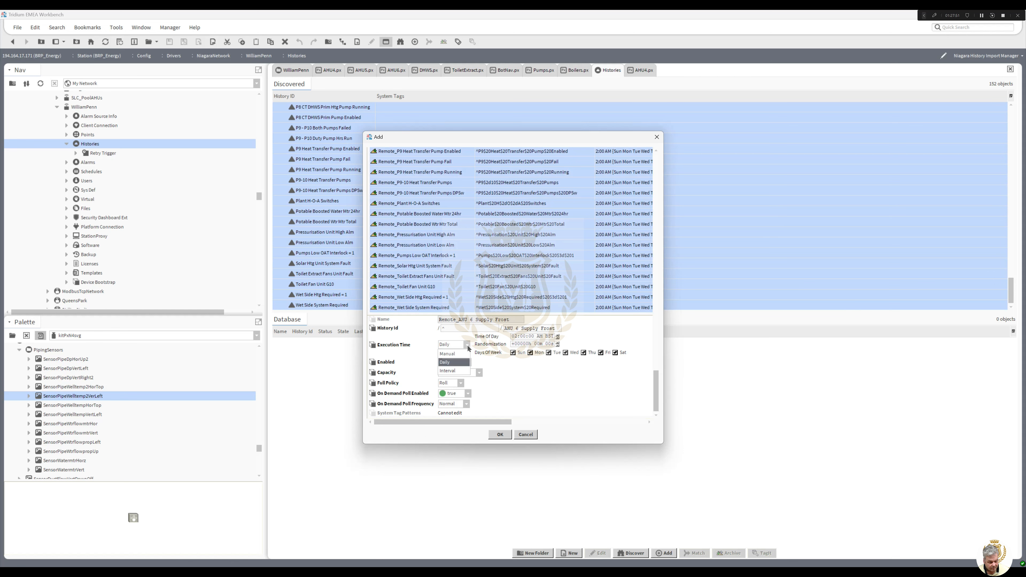
pyautogui.click(455, 371)
pyautogui.click(519, 338)
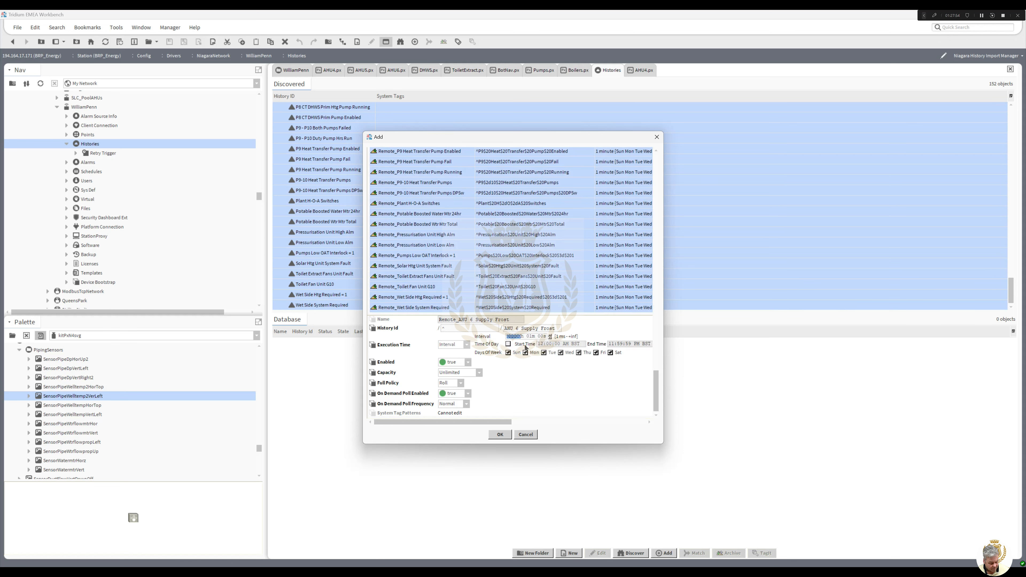
pyautogui.write('1')
pyautogui.click(530, 336)
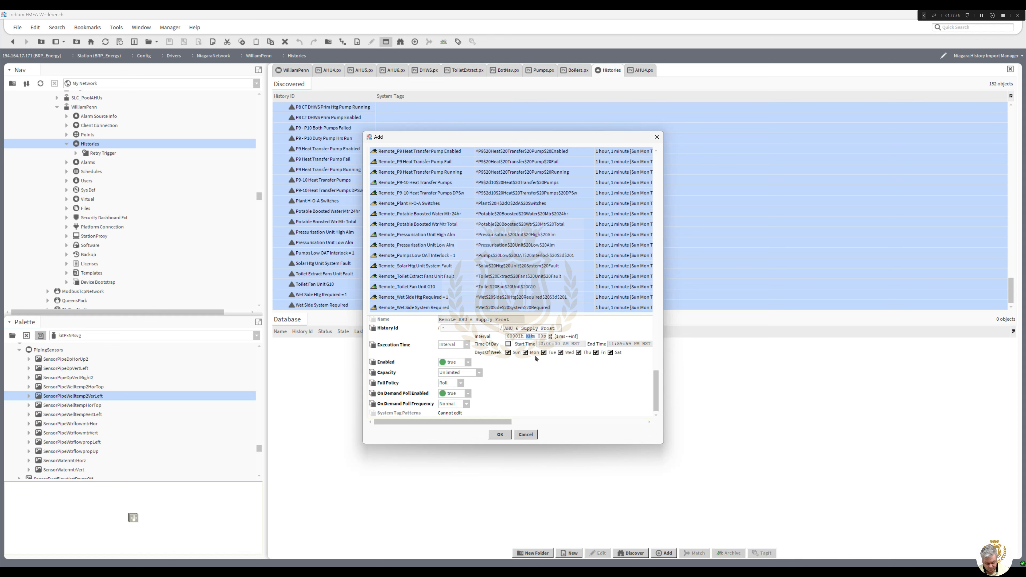
pyautogui.write('0')
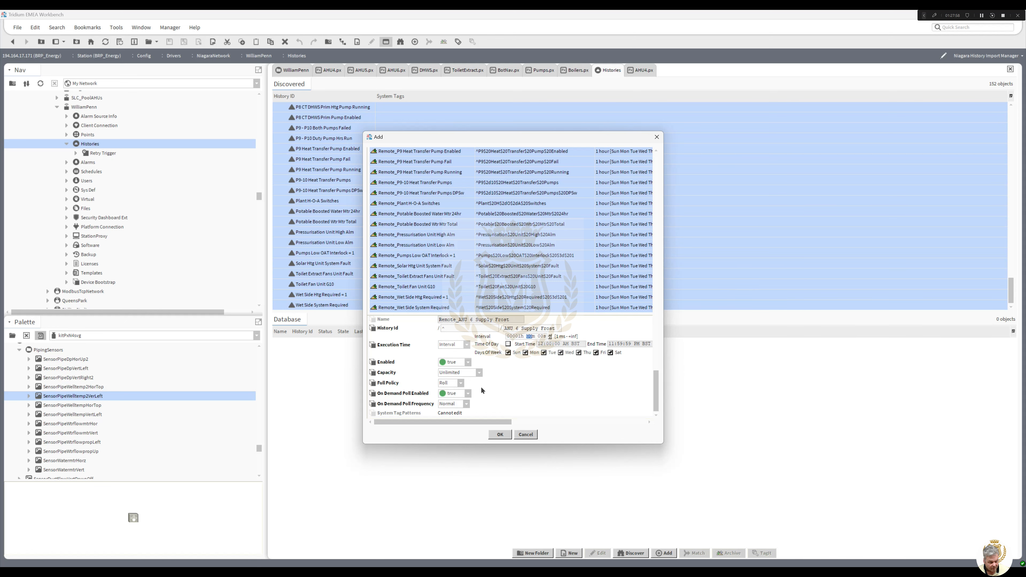
pyautogui.click(499, 435)
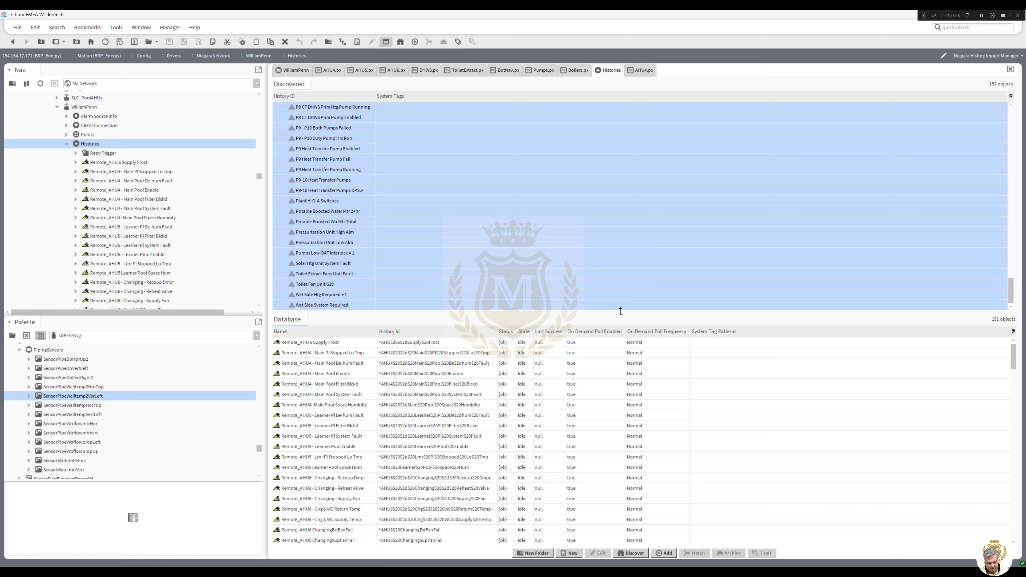
# Archive all the imported WilliamPenn histories in the database, from Remote_AHU 6 Supply Frost to Remote_Wet Side System Required.
pyautogui.moveTo(621, 312); pyautogui.dragTo(622, 174)
pyautogui.click(446, 203)
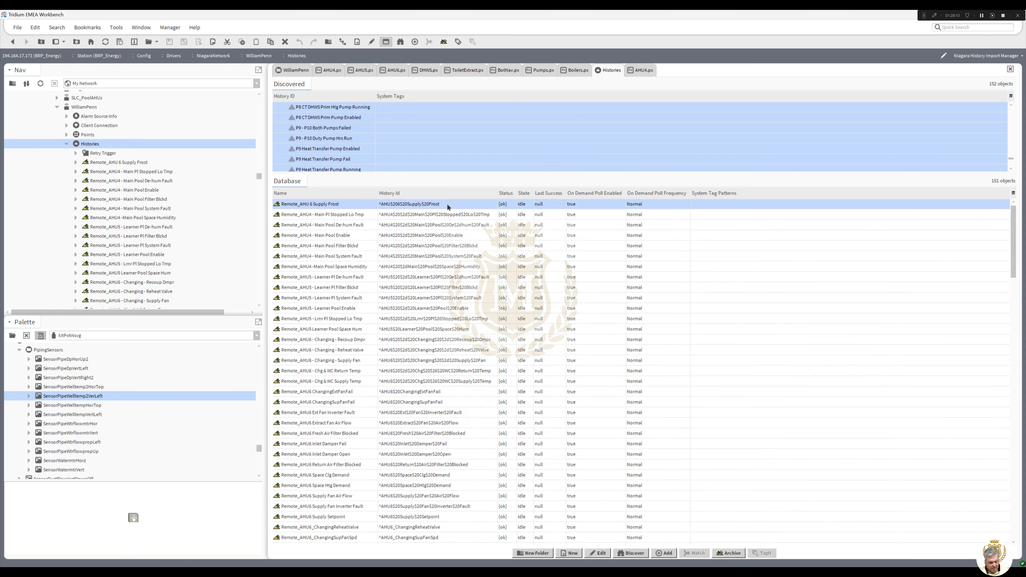
pyautogui.moveTo(1012, 231); pyautogui.dragTo(1005, 528)
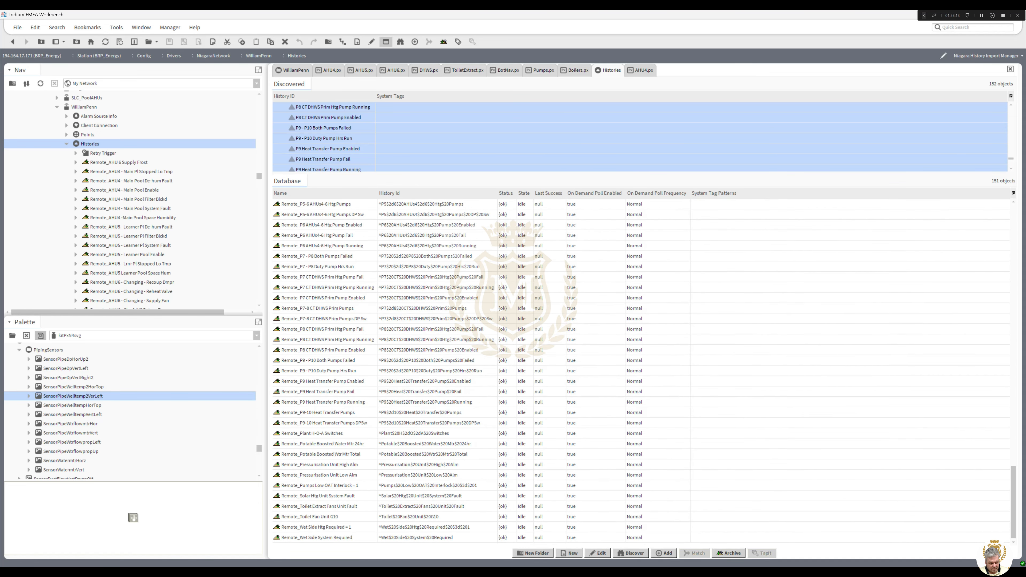
pyautogui.keyDown('shift'); pyautogui.click(442, 537); pyautogui.keyUp('shift')
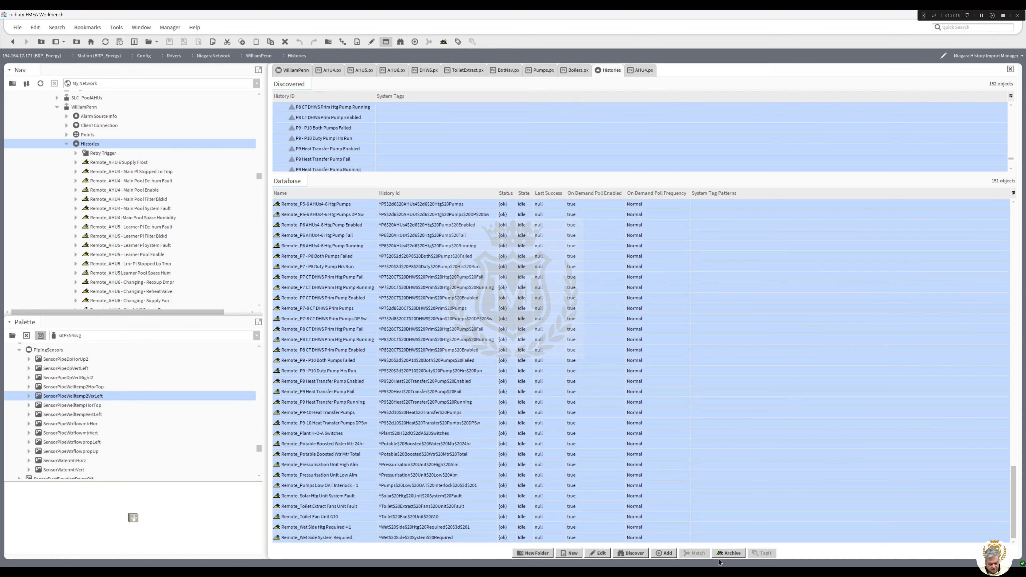
pyautogui.click(726, 554)
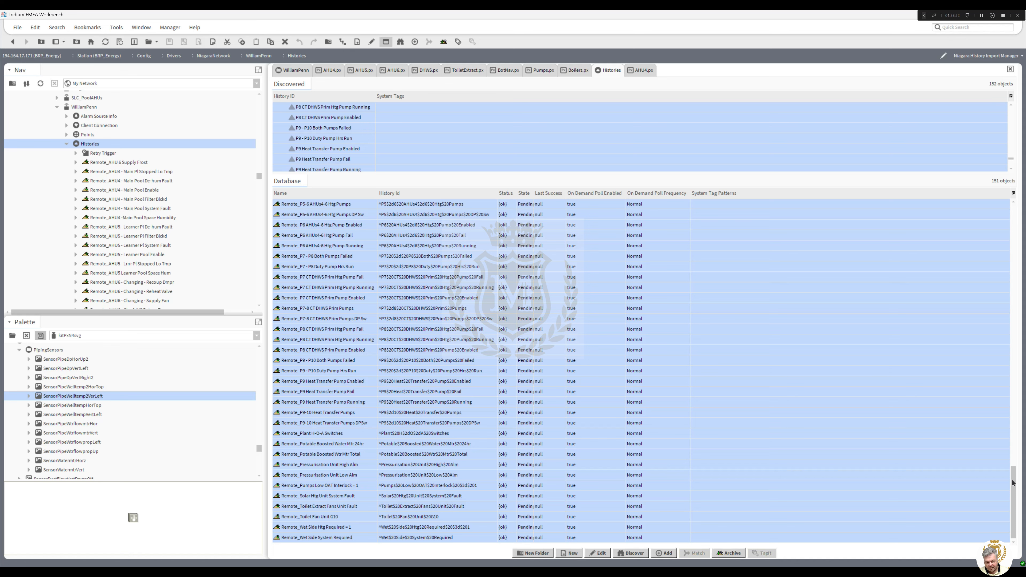
pyautogui.moveTo(1013, 483); pyautogui.dragTo(1015, 215)
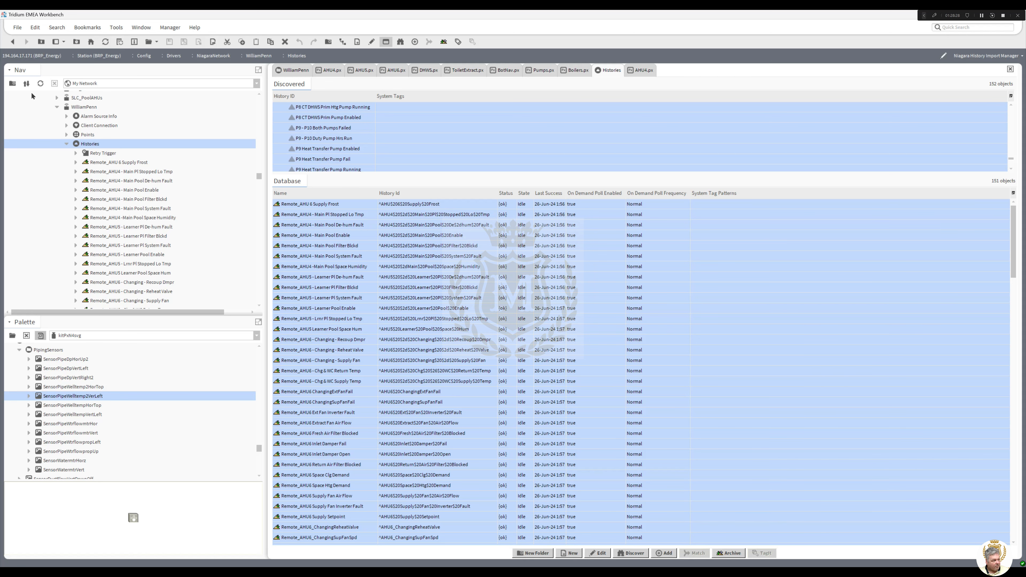
# Return to the Boilers page, test the chart popup of the Blrs 1 & 2 Common Flow Temp value, and close it.
pyautogui.click(14, 42)
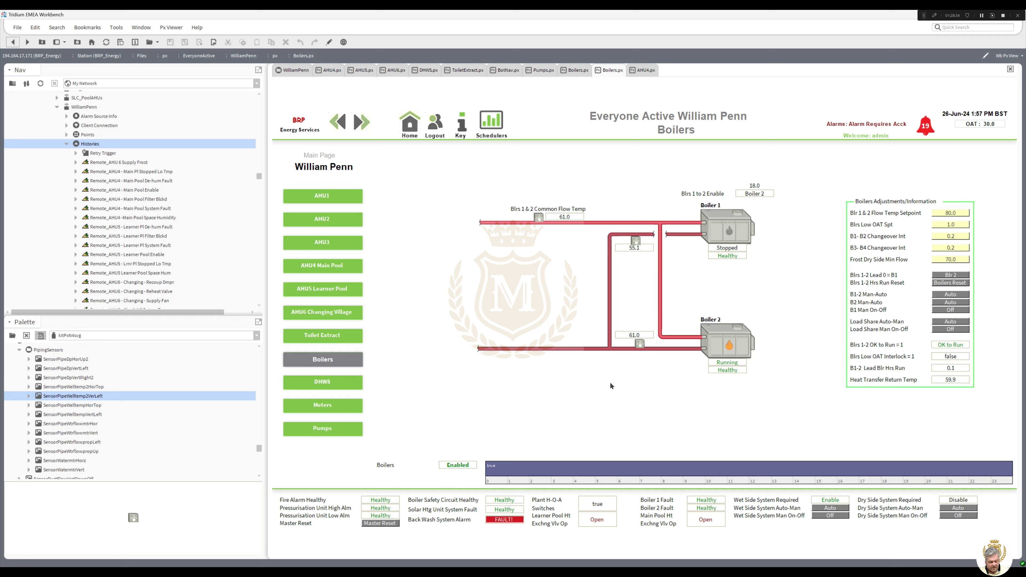
pyautogui.click(564, 218)
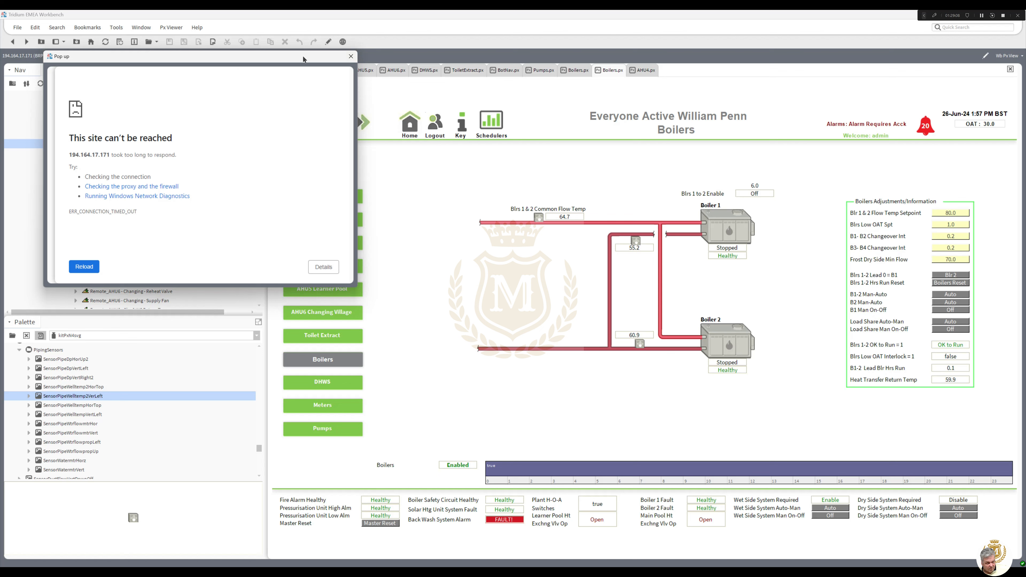
pyautogui.moveTo(304, 59); pyautogui.dragTo(342, 91)
pyautogui.click(390, 89)
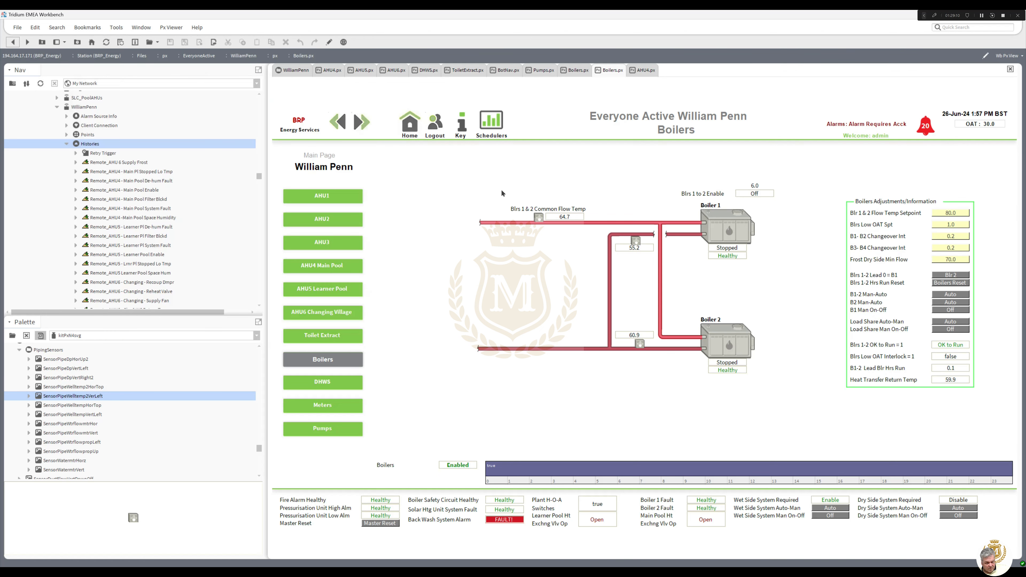
# Open the History Ord Chooser for the popup binding's ord on the Blrs 1 & 2 Common Flow Temp value label.
pyautogui.click(329, 44)
pyautogui.doubleClick(505, 239)
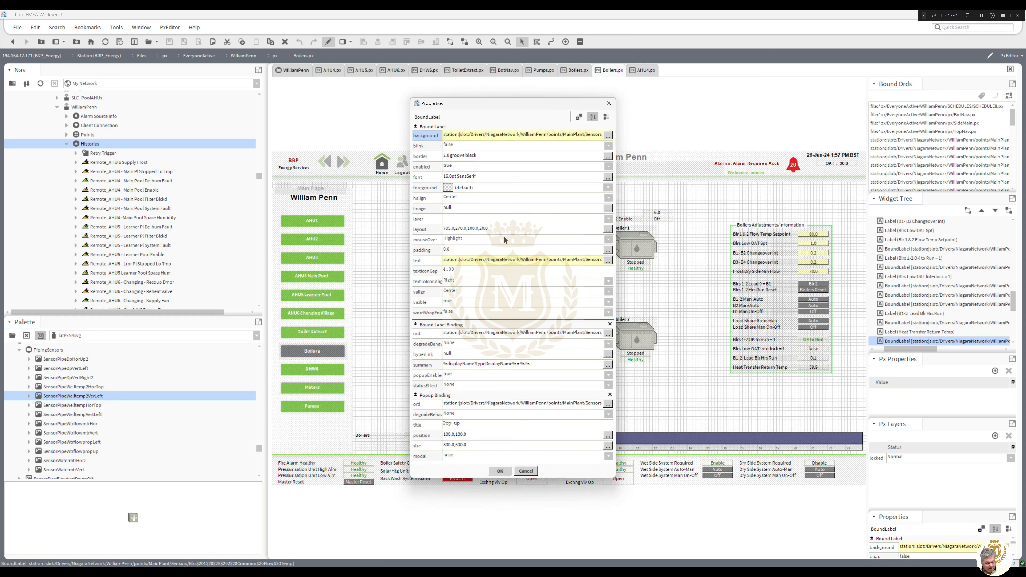
pyautogui.click(611, 405)
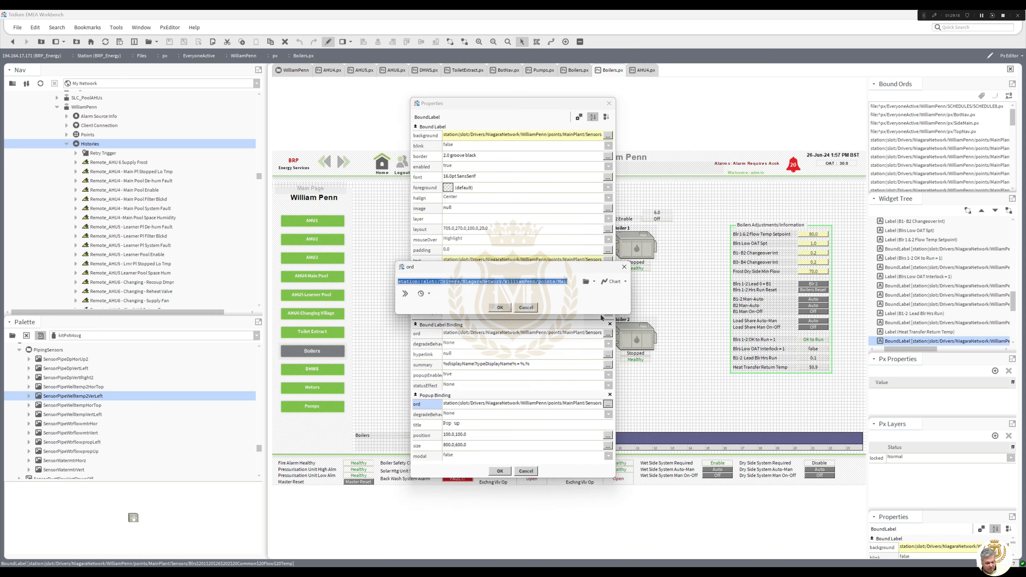
pyautogui.click(594, 282)
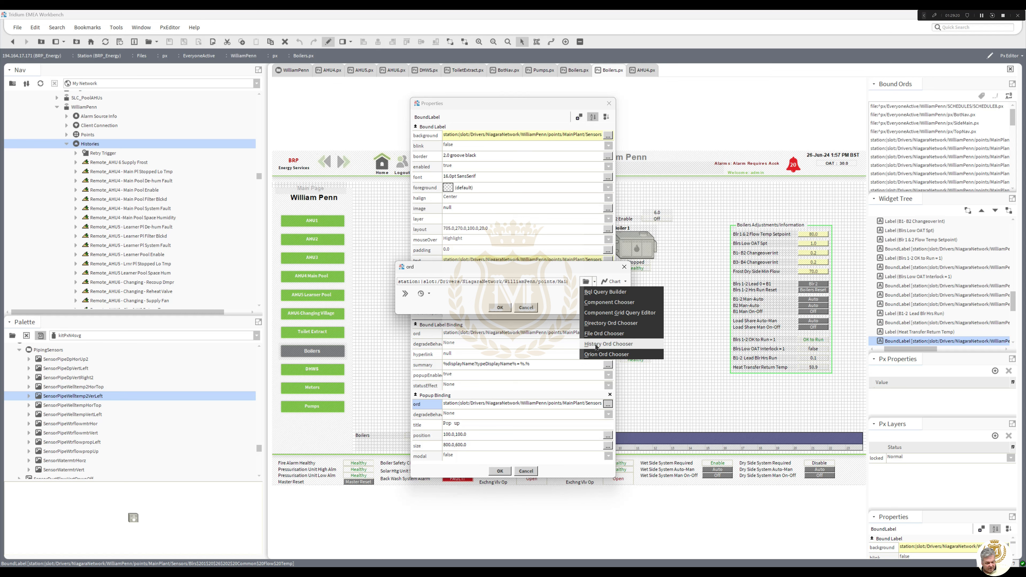
pyautogui.click(602, 344)
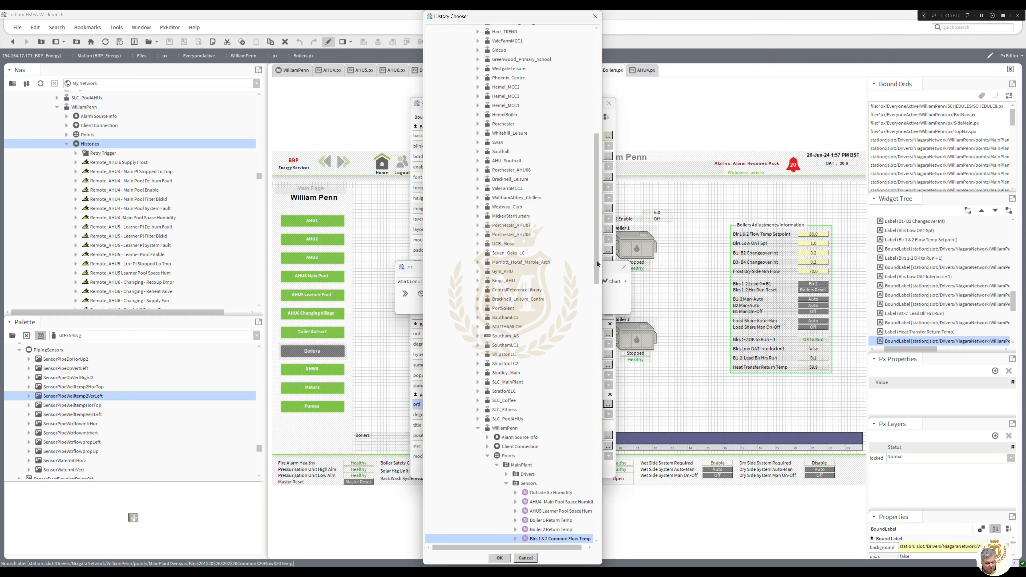
# Try pointing the label's popup binding at the Boiler 1 Return Temp history of the WilliamPenn station.
pyautogui.moveTo(597, 264); pyautogui.dragTo(592, 503)
pyautogui.click(450, 355)
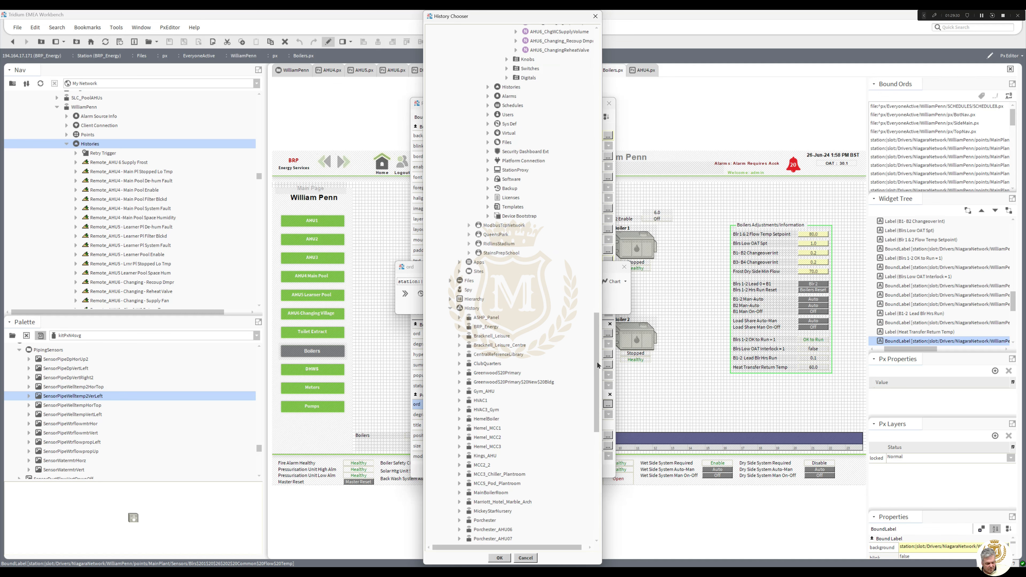
pyautogui.moveTo(598, 365); pyautogui.dragTo(604, 414)
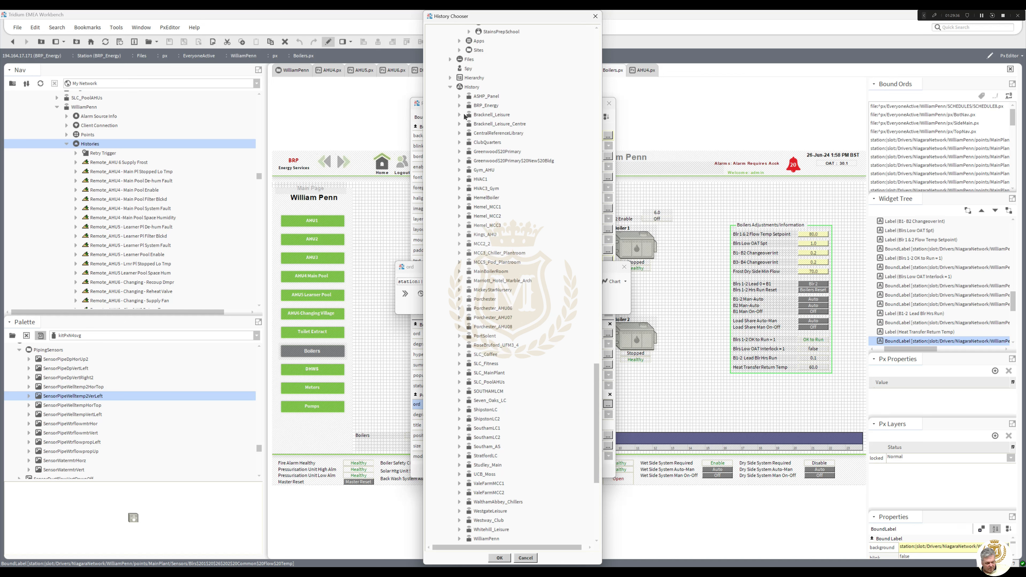
pyautogui.click(459, 106)
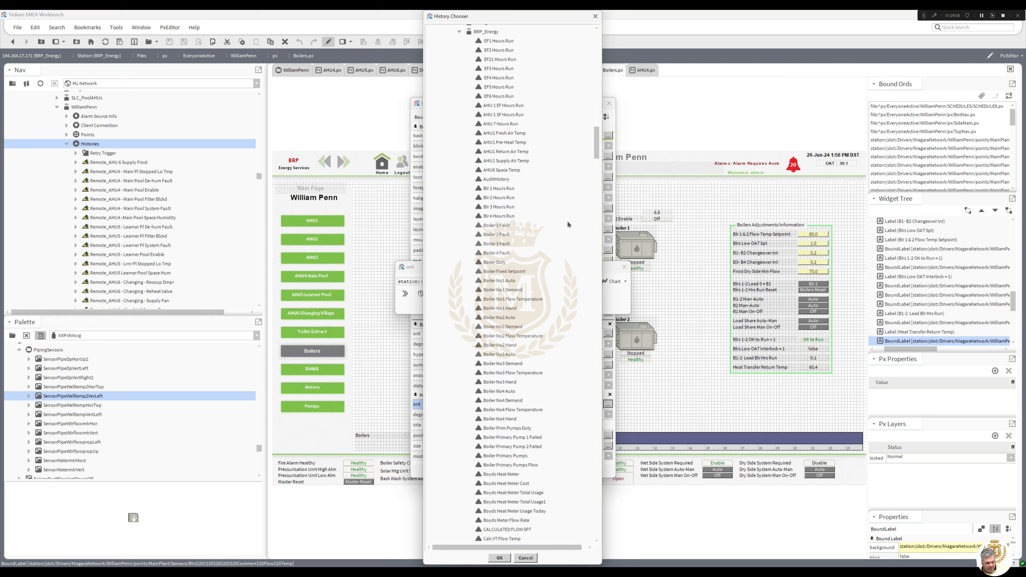
pyautogui.moveTo(597, 153); pyautogui.dragTo(591, 518)
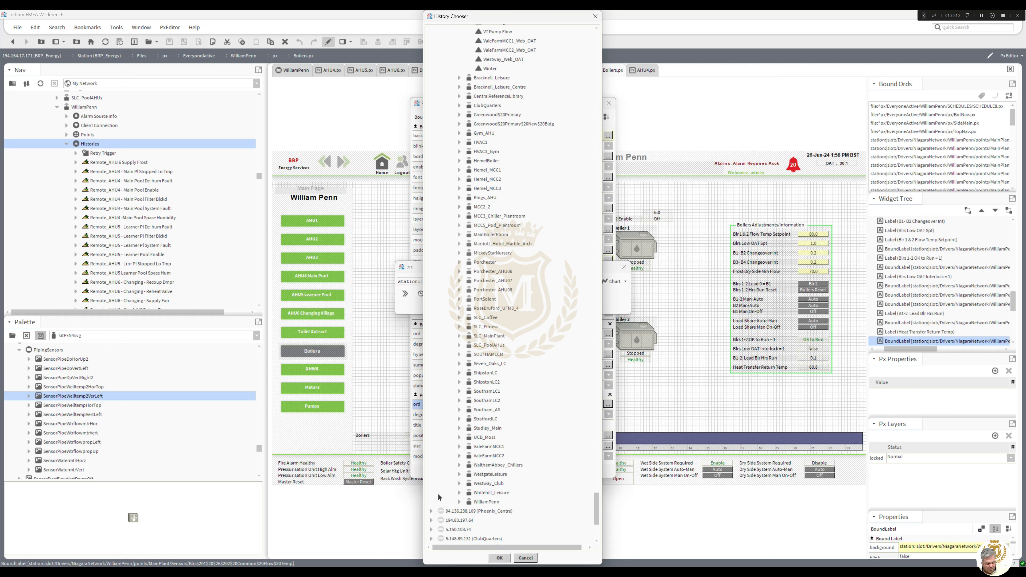
pyautogui.click(459, 501)
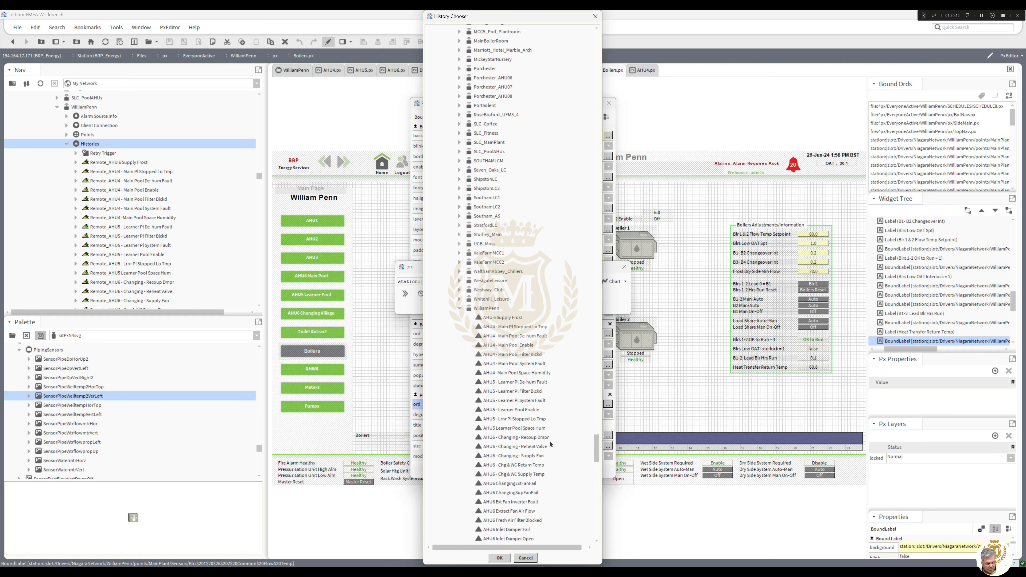
pyautogui.moveTo(598, 447); pyautogui.dragTo(598, 463)
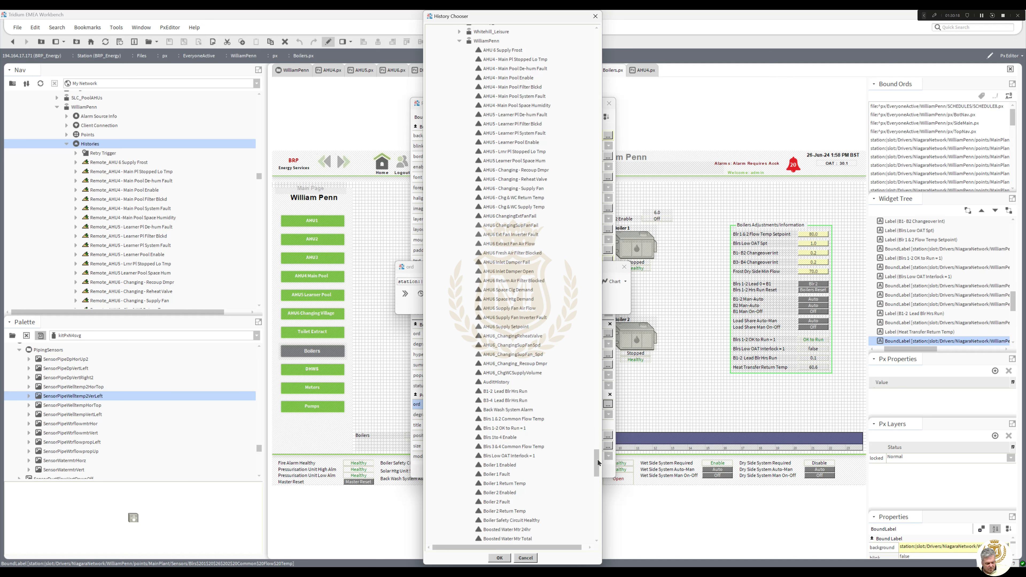
pyautogui.doubleClick(508, 487)
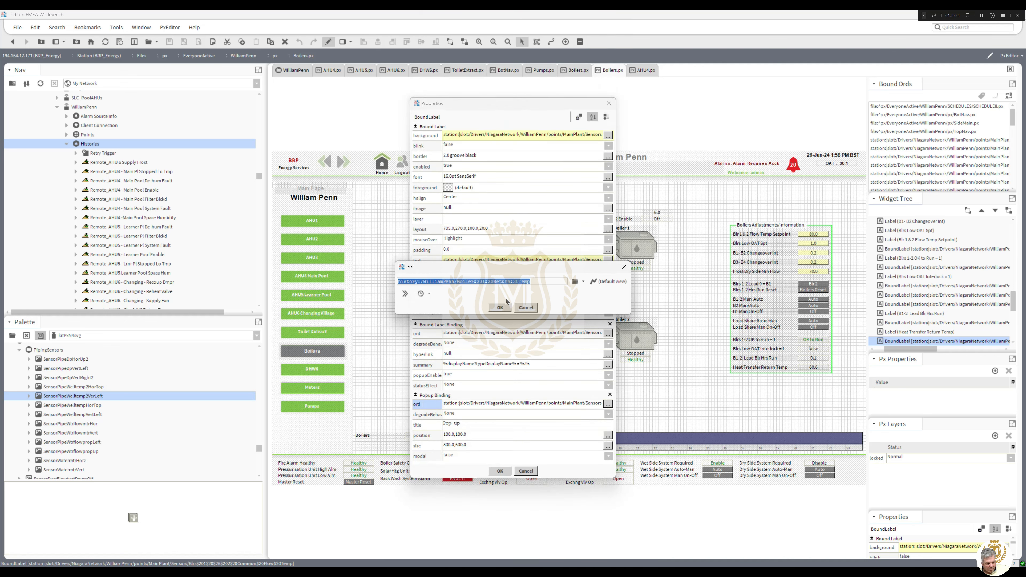
pyautogui.click(500, 308)
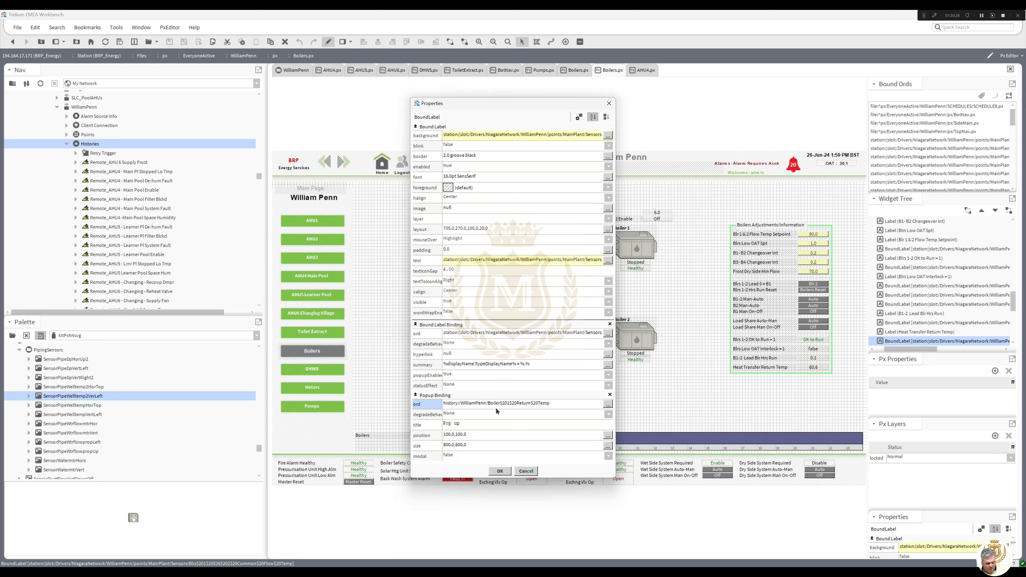
pyautogui.click(499, 471)
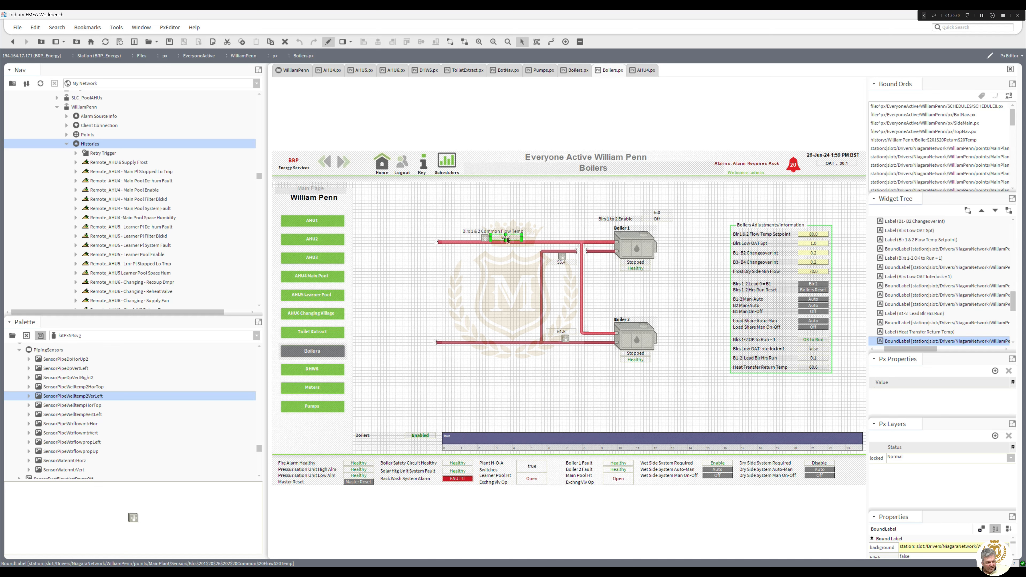
# Preview the Boilers page, test the Common Flow Temp popup with its history ord, and close it.
pyautogui.click(329, 44)
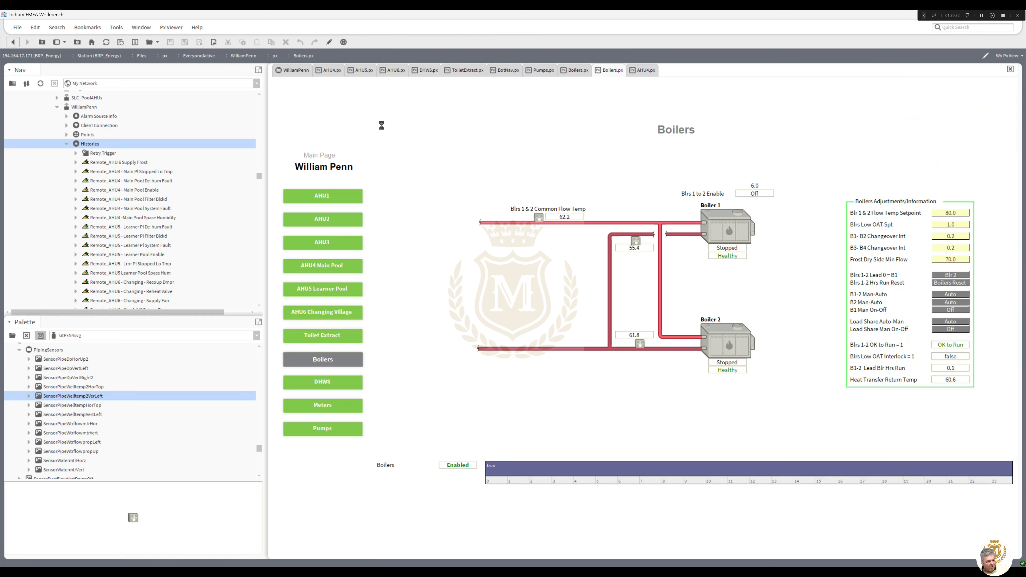
pyautogui.click(563, 217)
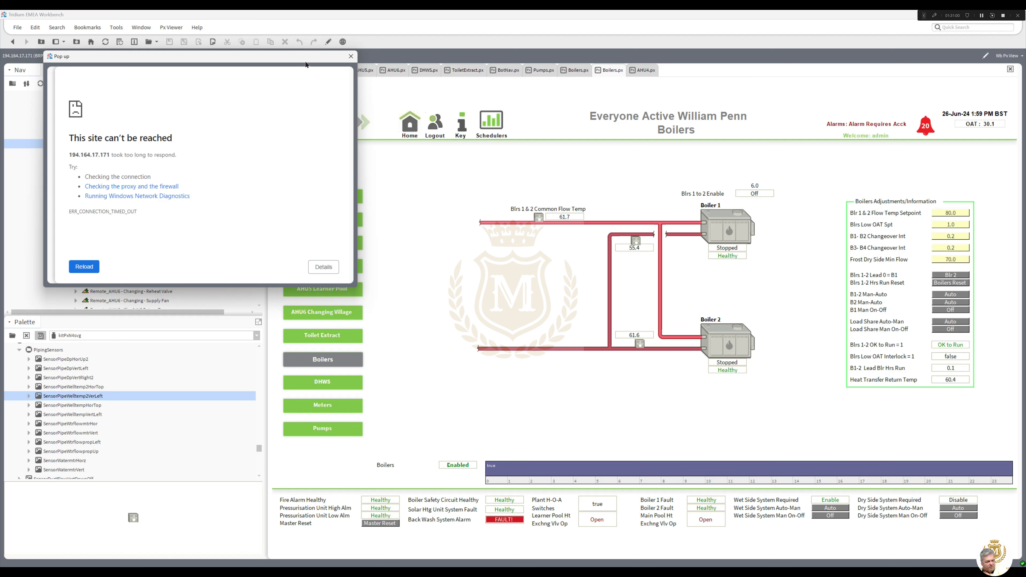
pyautogui.moveTo(324, 60); pyautogui.dragTo(348, 92)
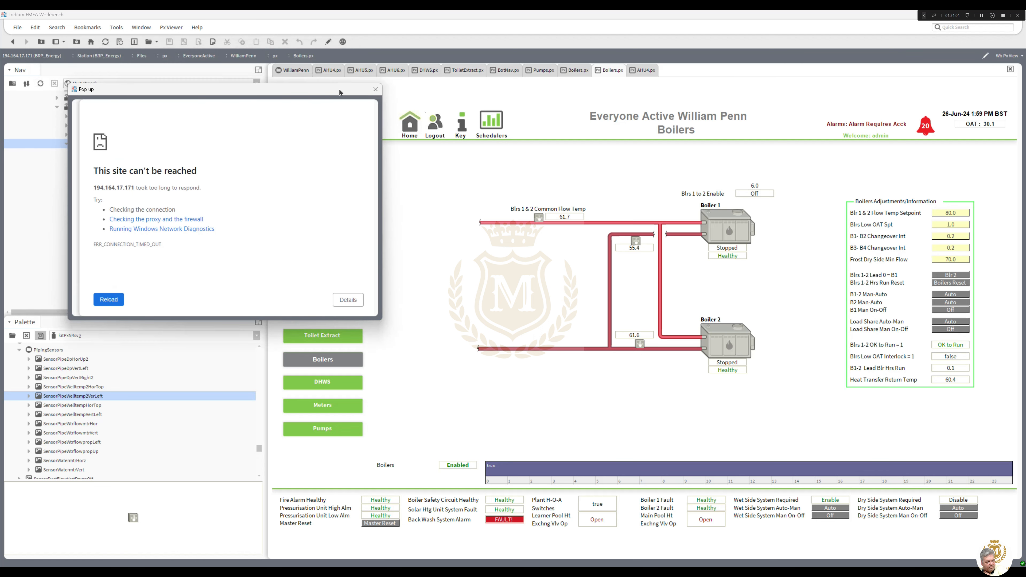
pyautogui.click(375, 90)
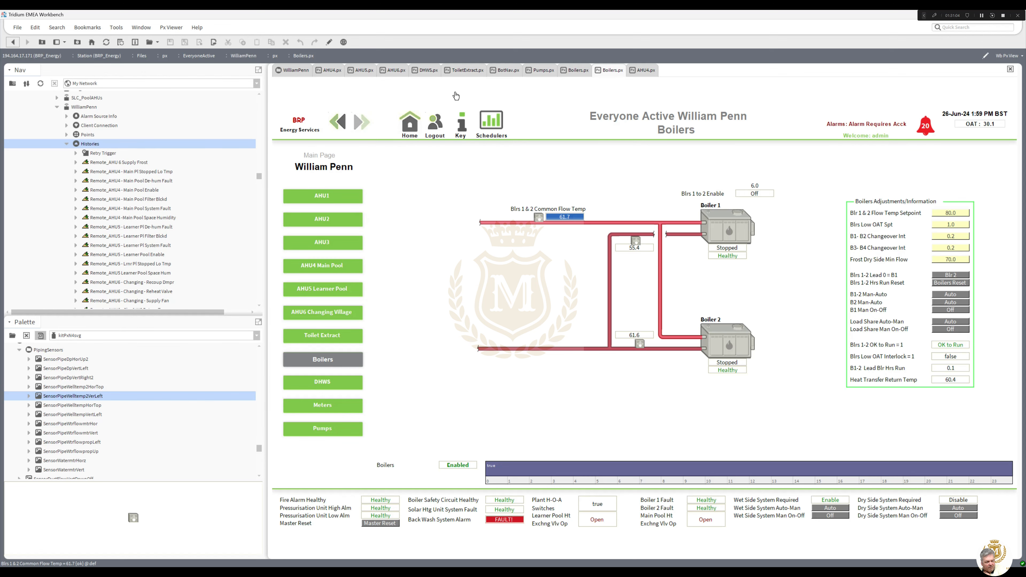
# Copy the Blrs 1 & 2 Common Flow Temp label's point ord from the label binding into its popup binding.
pyautogui.click(329, 41)
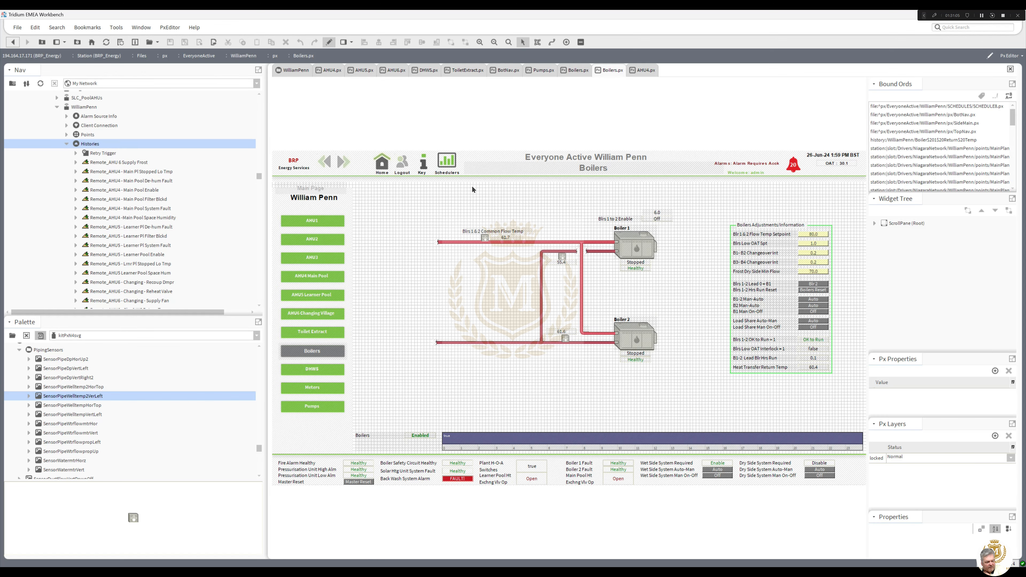
pyautogui.doubleClick(504, 240)
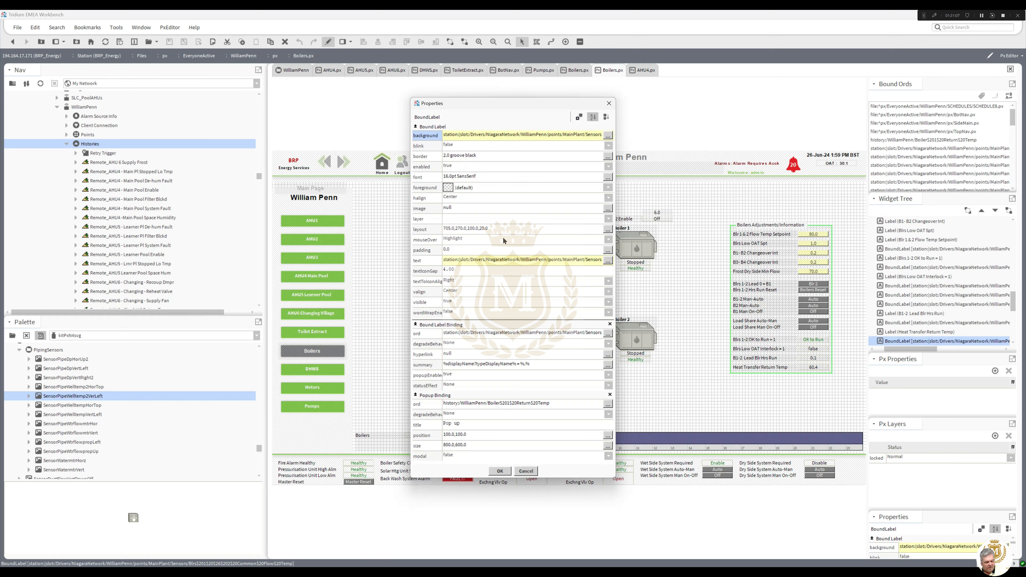
pyautogui.doubleClick(532, 333)
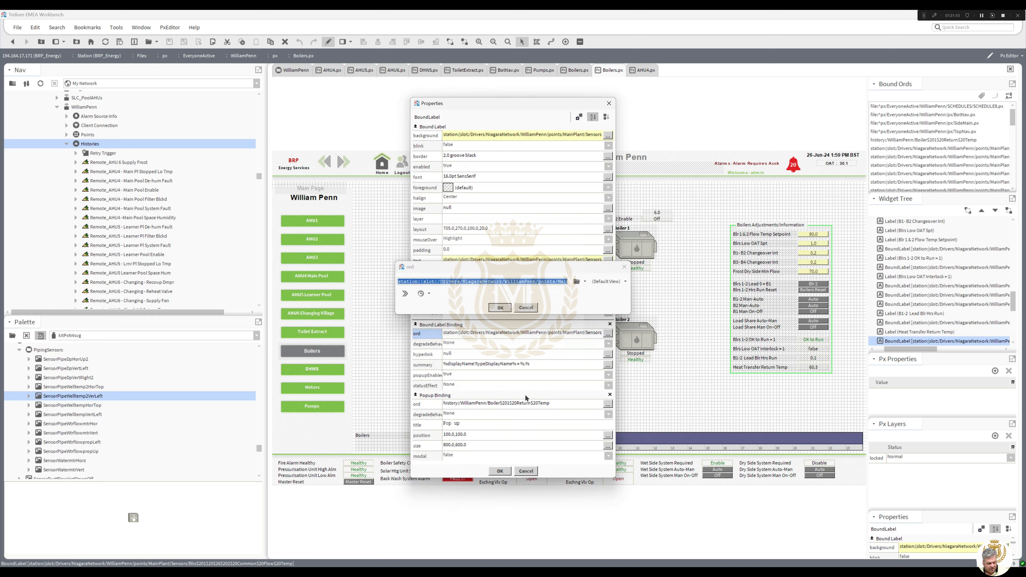
pyautogui.click(500, 307)
pyautogui.doubleClick(524, 403)
pyautogui.write('station:|slot:/Drivers/NiagaraNetwork/WilliamPenn/points/MainPlant/Sensors/Blrs$201$20$26$202$20Common$20Flow$20Temp')
# Set the Common Flow Temp popup binding's view to Chart, apply the label properties, and preview the page.
pyautogui.click(617, 282)
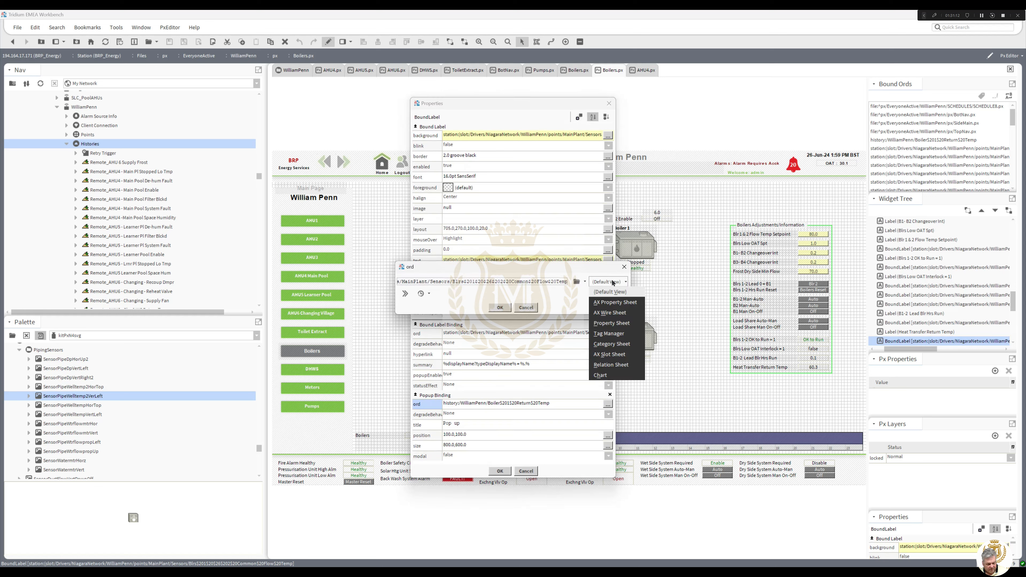
pyautogui.click(614, 376)
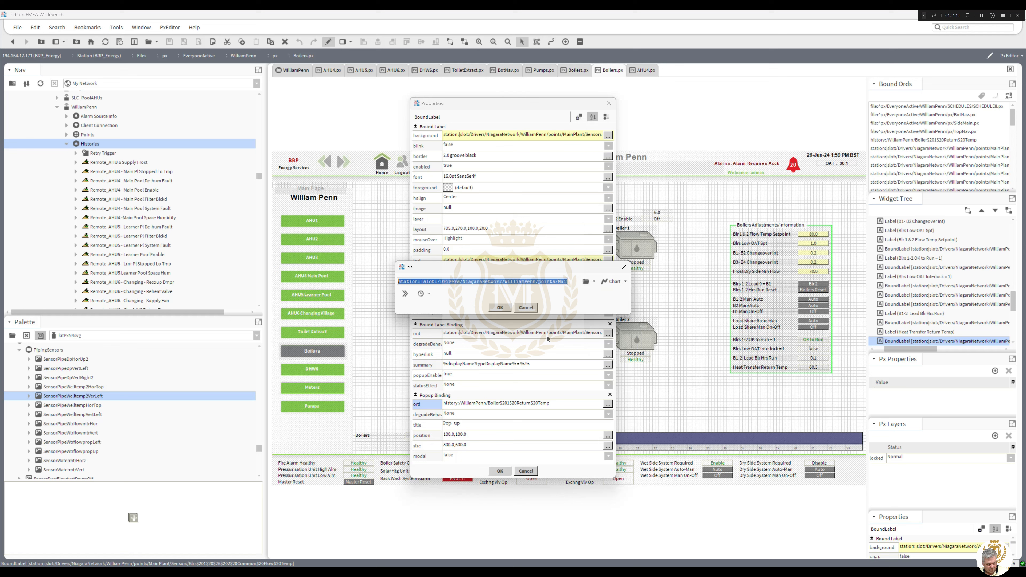
pyautogui.click(500, 307)
pyautogui.click(500, 471)
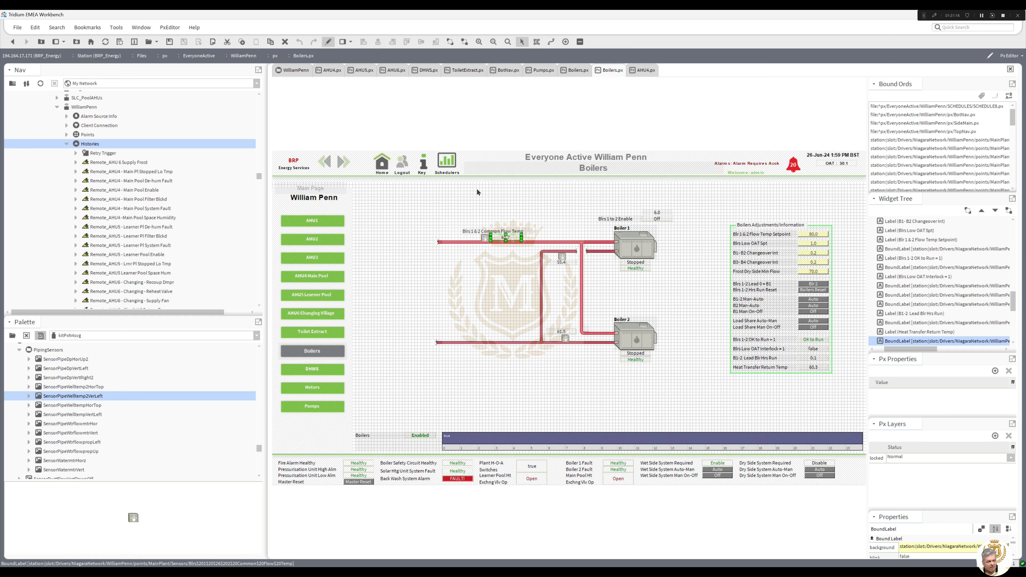
pyautogui.click(328, 41)
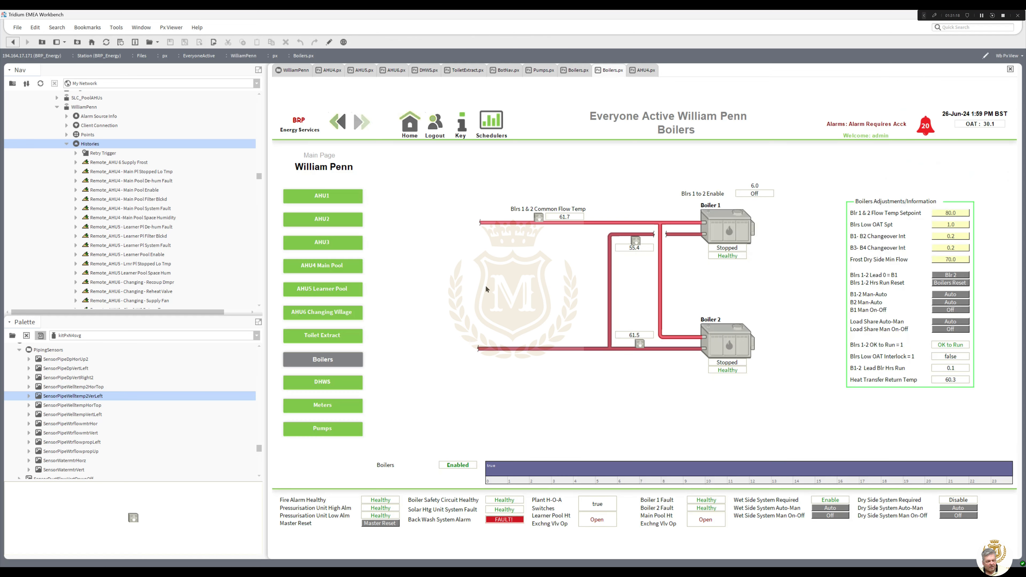